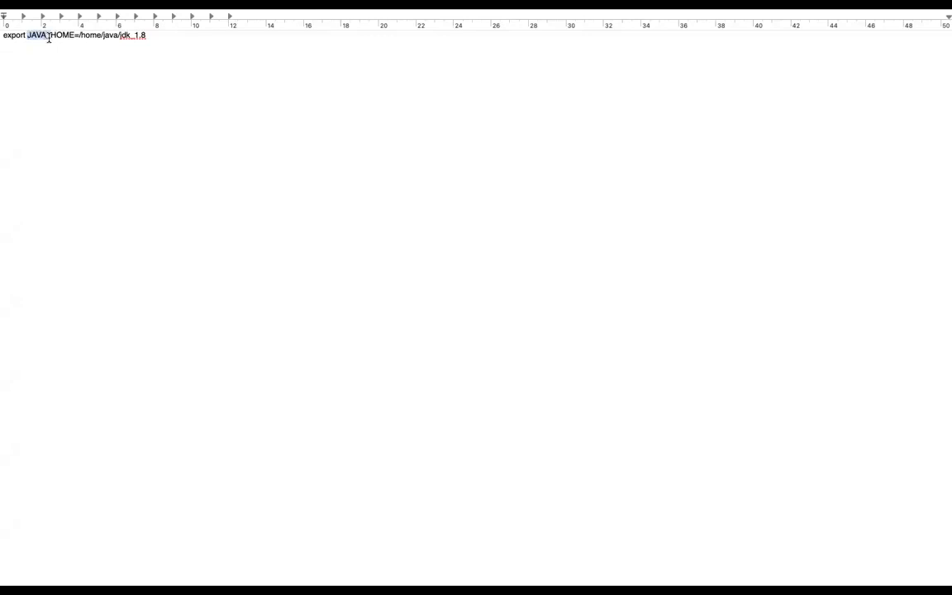
Highlight the JDK path /home/java/jdk_1.8 on the JAVA_HOME line, then return to the line end
{"action": "left_click_drag", "start_coordinate": [155, 35], "coordinate": [77, 36]}
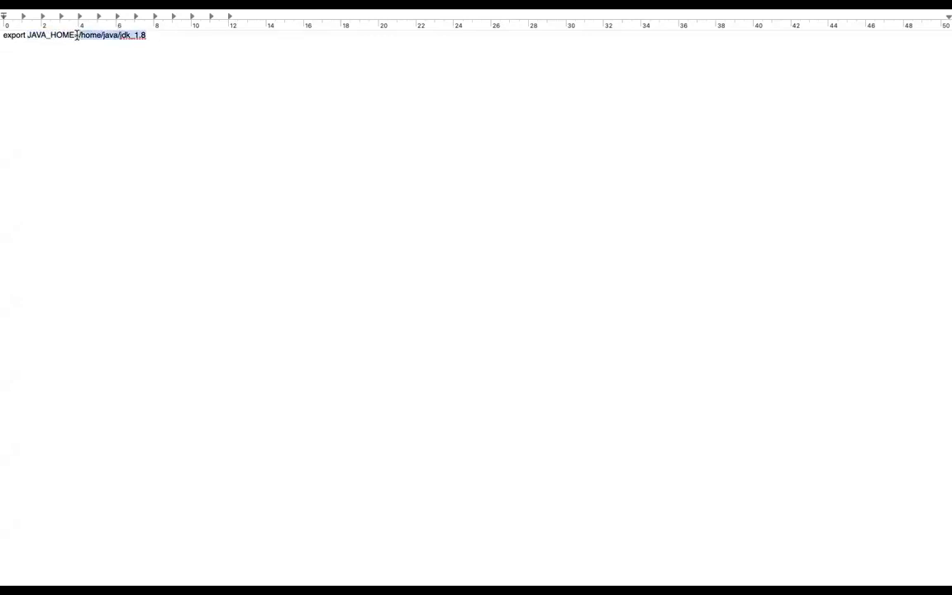
{"action": "left_click", "coordinate": [172, 36]}
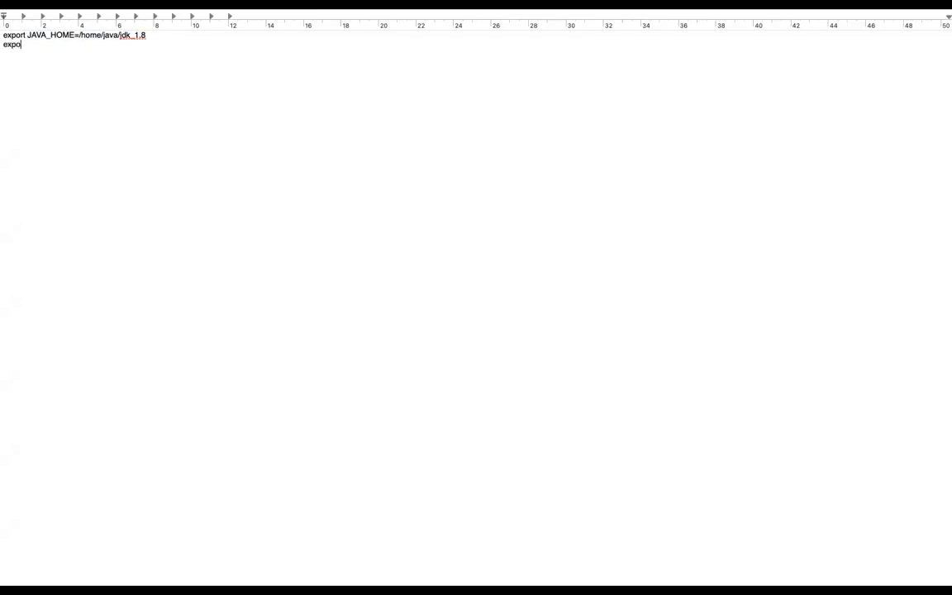
Go back to the second line and remove the auto-capitalized E of Export
{"action": "left_click", "coordinate": [56, 44]}
{"action": "scroll", "coordinate": [169, 100], "scroll_direction": "up", "scroll_amount": 5}
{"action": "scroll", "coordinate": [170, 100], "scroll_direction": "up", "scroll_amount": 2}
{"action": "scroll", "coordinate": [169, 100], "scroll_direction": "left", "scroll_amount": 3}
{"action": "scroll", "coordinate": [169, 100], "scroll_direction": "left", "scroll_amount": 2}
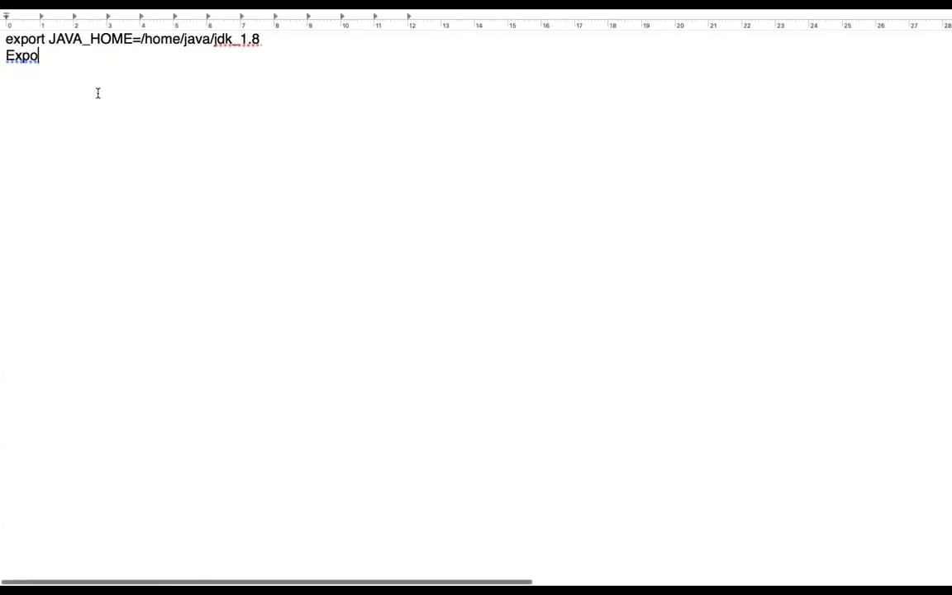
{"action": "left_click", "coordinate": [10, 55]}
{"action": "key", "text": "BackSpace"}
Complete export PATH=$JAVA_HOME/bin:$PATH, fixing typos, and begin the next line with java -ja
{"action": "type", "text": "e"}
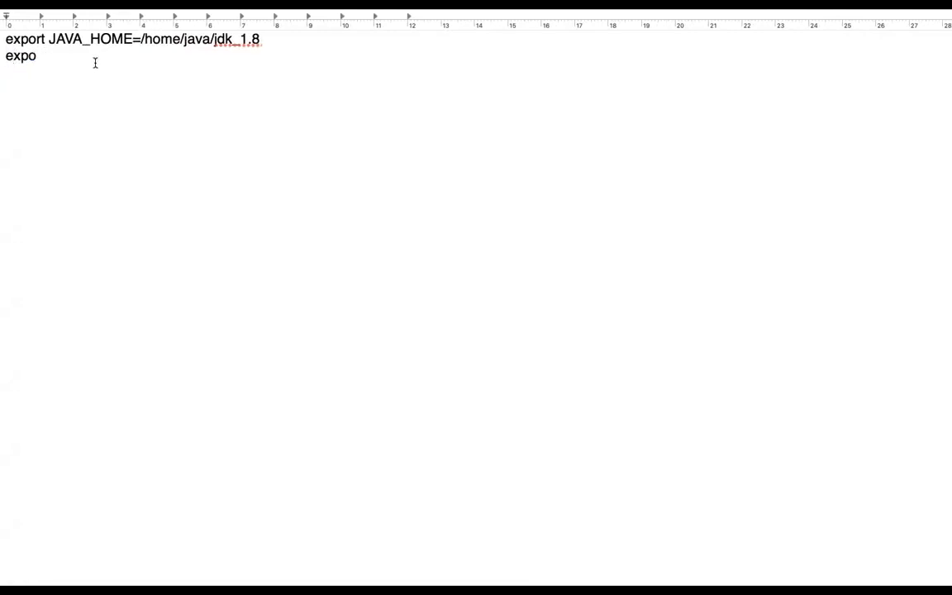
{"action": "type", "text": "rt PATH=#"}
{"action": "key", "text": "BackSpace"}
{"action": "type", "text": "$JAVA_HOME/n"}
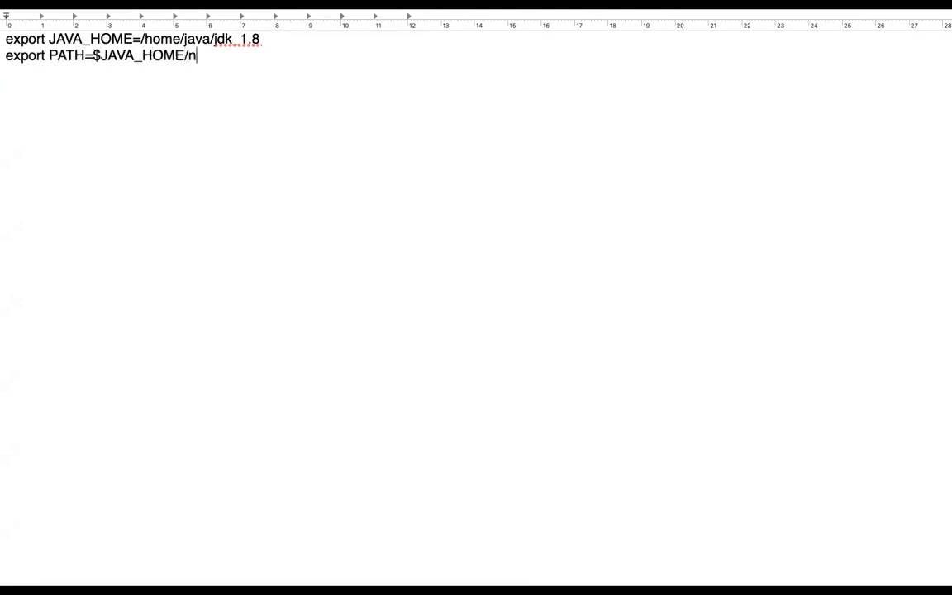
{"action": "key", "text": "BackSpace"}
{"action": "type", "text": "bin:#"}
{"action": "key", "text": "BackSpace"}
{"action": "type", "text": "$PATH"}
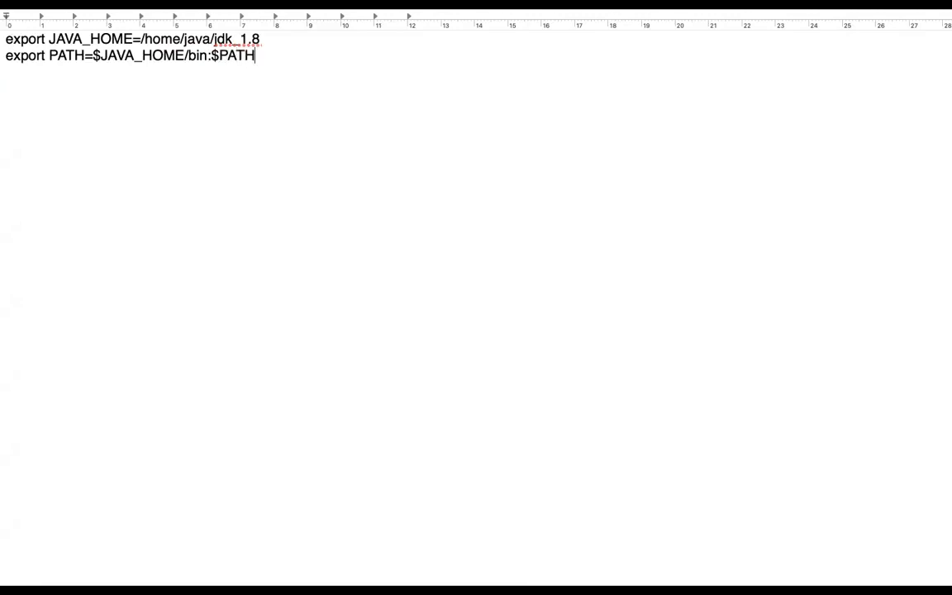
{"action": "key", "text": "Return"}
{"action": "key", "text": "Return"}
{"action": "type", "text": "java -ja"}
Turn the third line into java -version, correcting the auto-capitalized J
{"action": "key", "text": "BackSpace"}
{"action": "key", "text": "BackSpace"}
{"action": "type", "text": "java"}
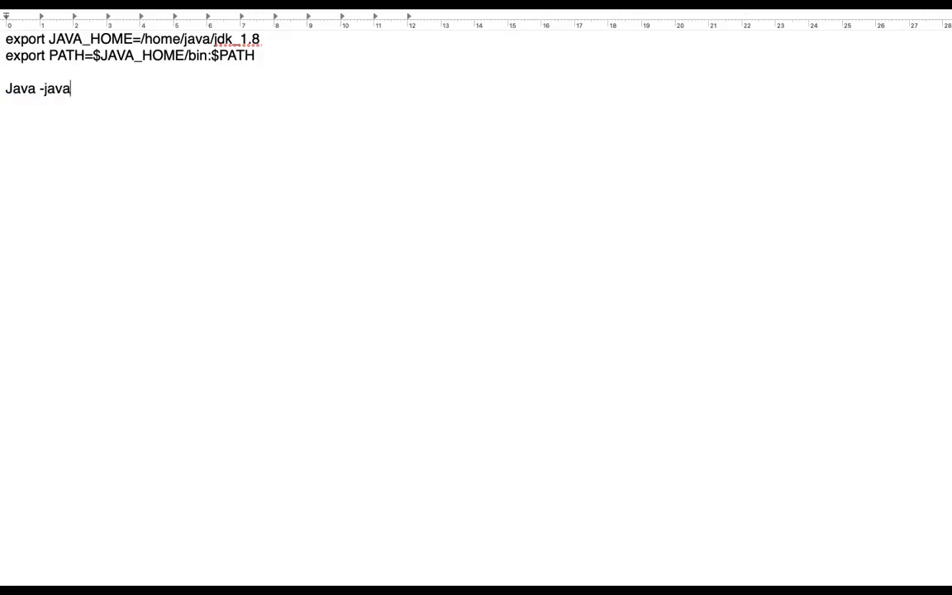
{"action": "key", "text": "Left"}
{"action": "key", "text": "Left"}
{"action": "key", "text": "Left"}
{"action": "key", "text": "Left"}
{"action": "key", "text": "Left"}
{"action": "key", "text": "BackSpace"}
{"action": "type", "text": "j"}
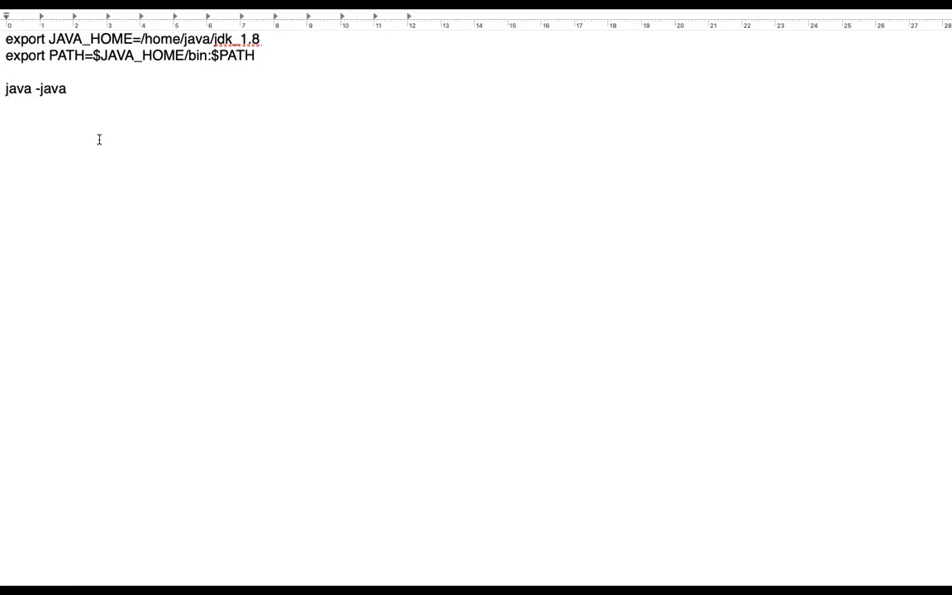
{"action": "left_click", "coordinate": [84, 83]}
{"action": "key", "text": "BackSpace"}
{"action": "key", "text": "BackSpace"}
{"action": "key", "text": "BackSpace"}
{"action": "key", "text": "BackSpace"}
{"action": "type", "text": "version"}
Add the line java -jar connectivity agent.jar, fixing the misspelling, then start OIC_USER
{"action": "key", "text": "Return"}
{"action": "type", "text": "java "}
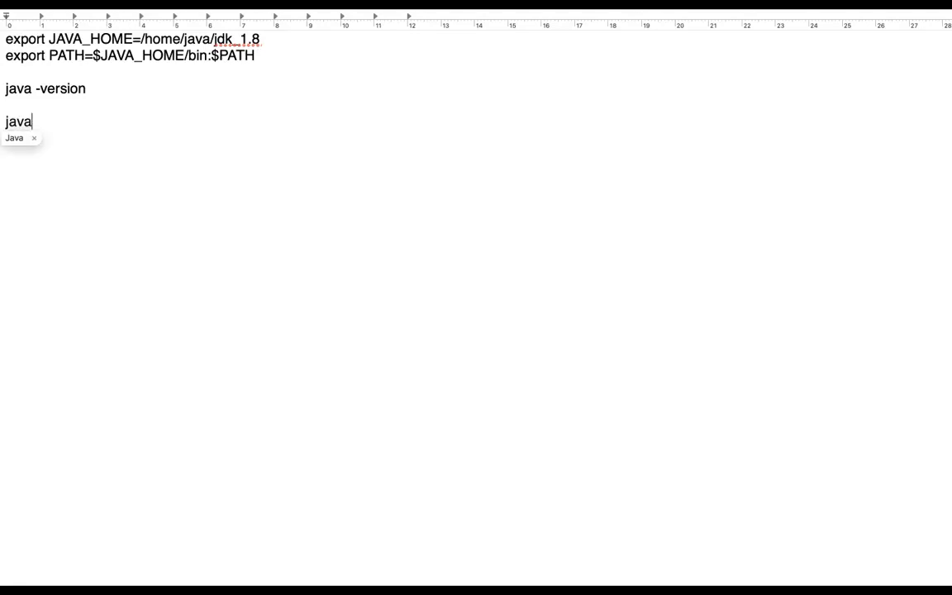
{"action": "type", "text": "-jar"}
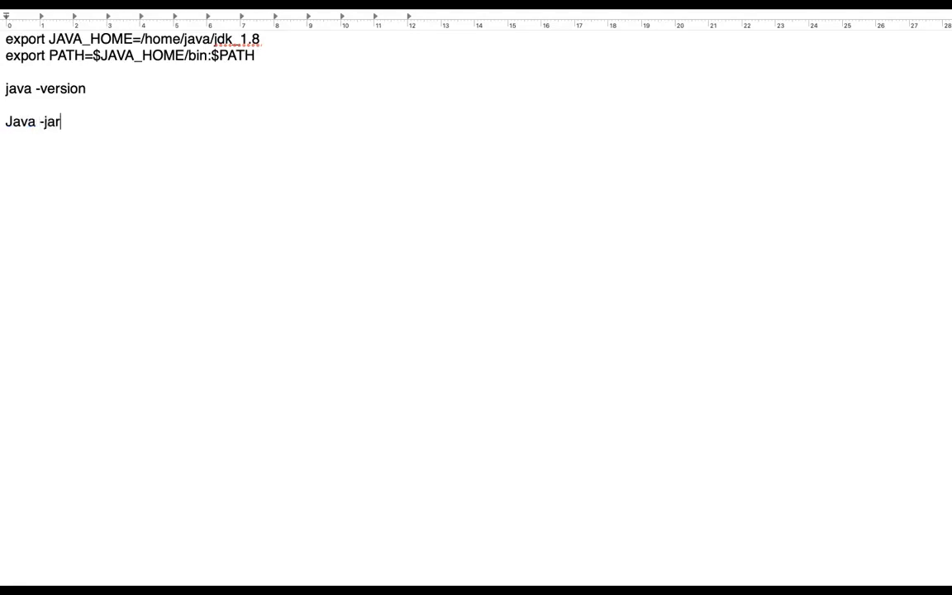
{"action": "type", "text": " connecrivi"}
{"action": "key", "text": "BackSpace"}
{"action": "key", "text": "BackSpace"}
{"action": "key", "text": "BackSpace"}
{"action": "type", "text": "iviat"}
{"action": "key", "text": "BackSpace"}
{"action": "key", "text": "BackSpace"}
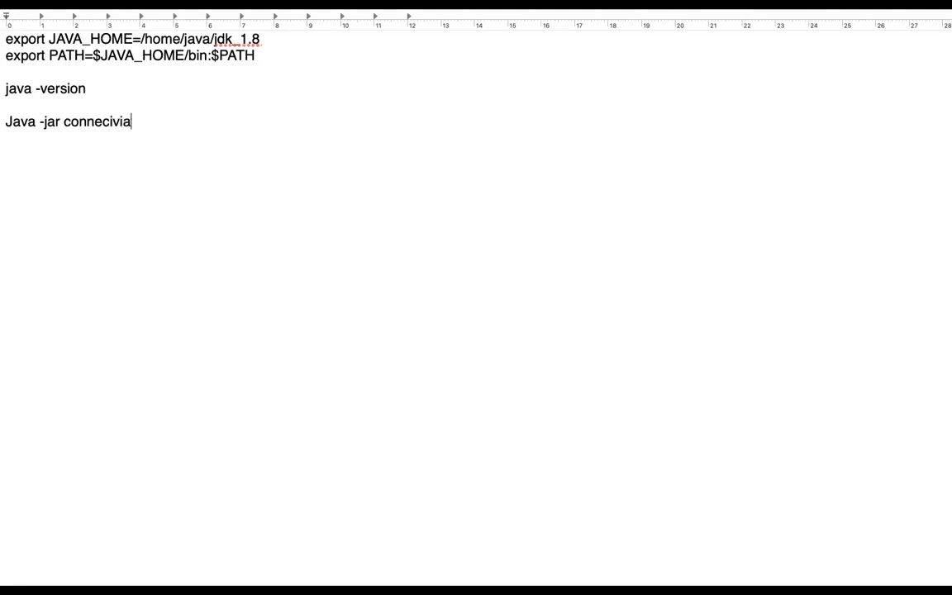
{"action": "key", "text": "BackSpace"}
{"action": "key", "text": "BackSpace"}
{"action": "key", "text": "BackSpace"}
{"action": "type", "text": "tivity agent.jar  "}
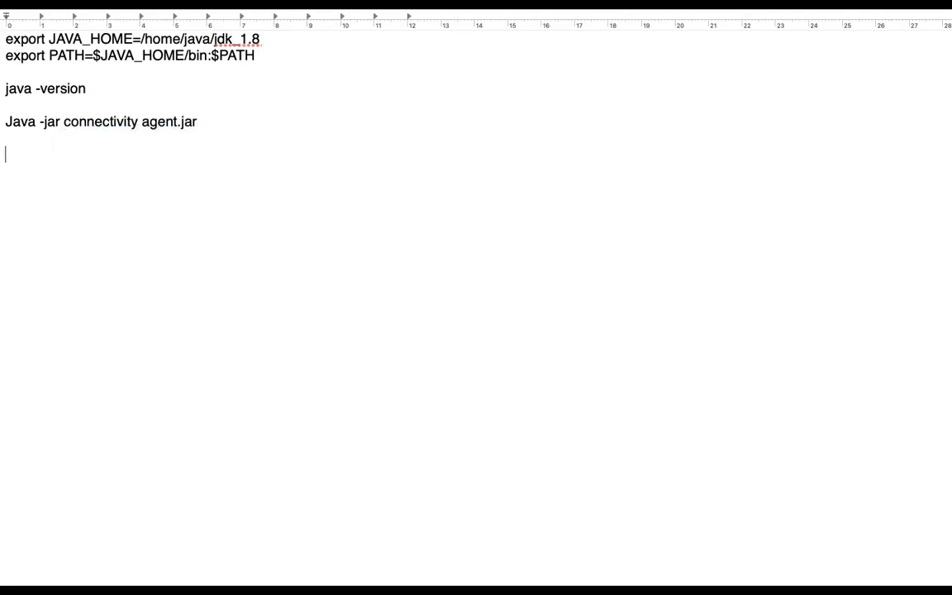
{"action": "type", "text": "OIC_USER"}
Add the OIC_Pass= line under OIC_USER, then highlight and deselect the java -version to OIC_Pass= block
{"action": "key", "text": "Return"}
{"action": "type", "text": "OIC_P"}
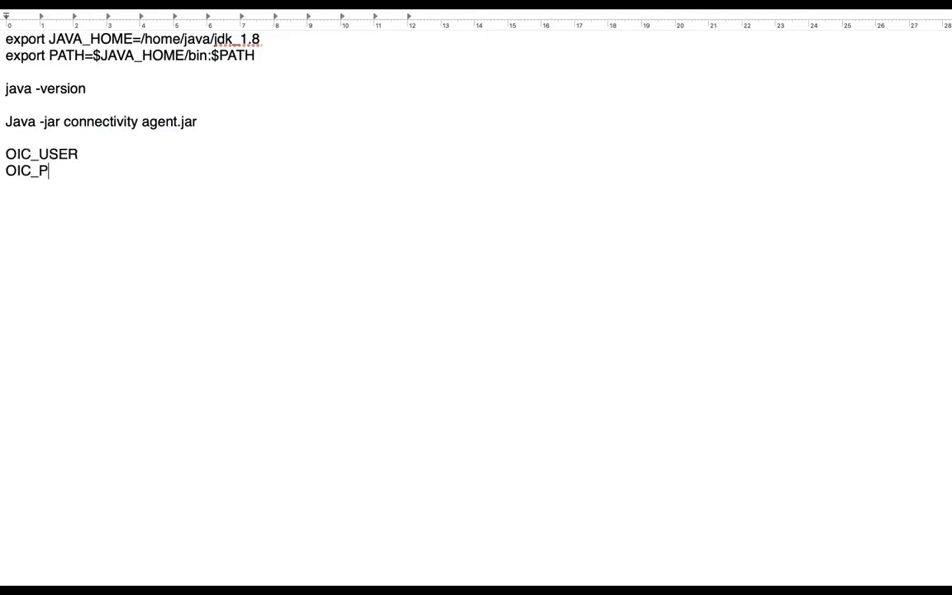
{"action": "type", "text": "ass=="}
{"action": "key", "text": "Return"}
{"action": "key", "text": "Return"}
{"action": "left_click", "coordinate": [87, 171]}
{"action": "left_click_drag", "start_coordinate": [87, 171], "coordinate": [9, 85]}
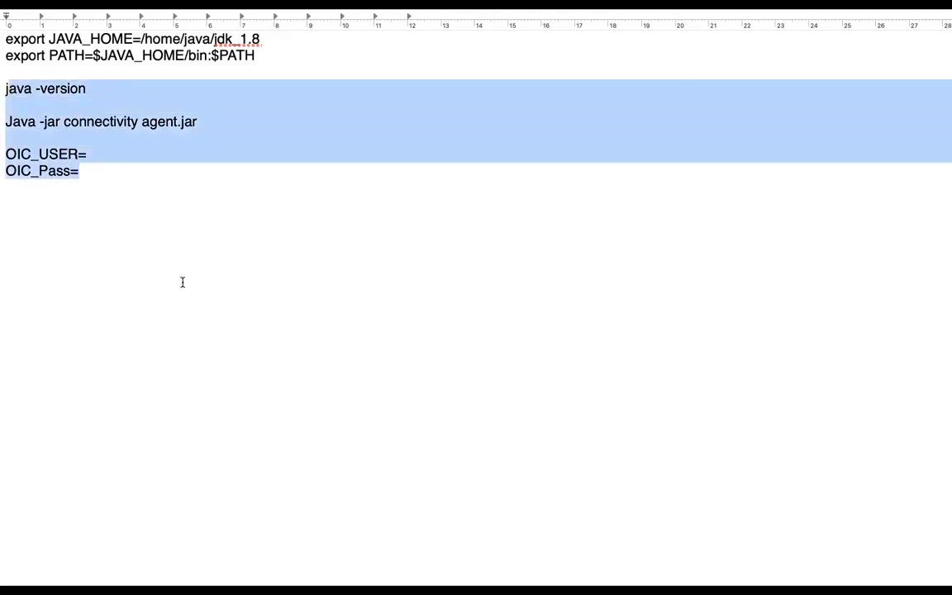
{"action": "left_click", "coordinate": [205, 223]}
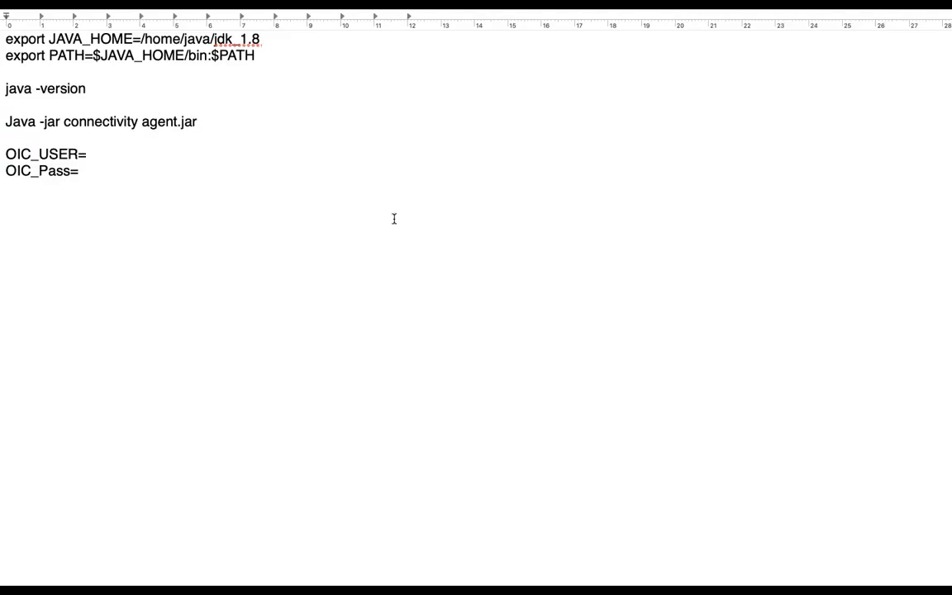
Add a Linux heading and point out the OIC_USER and OIC_Pass credential lines
{"action": "type", "text": "linu"}
{"action": "key", "text": "BackSpace"}
{"action": "type", "text": "ux"}
{"action": "key", "text": "Return"}
{"action": "left_click_drag", "start_coordinate": [5, 153], "coordinate": [70, 155]}
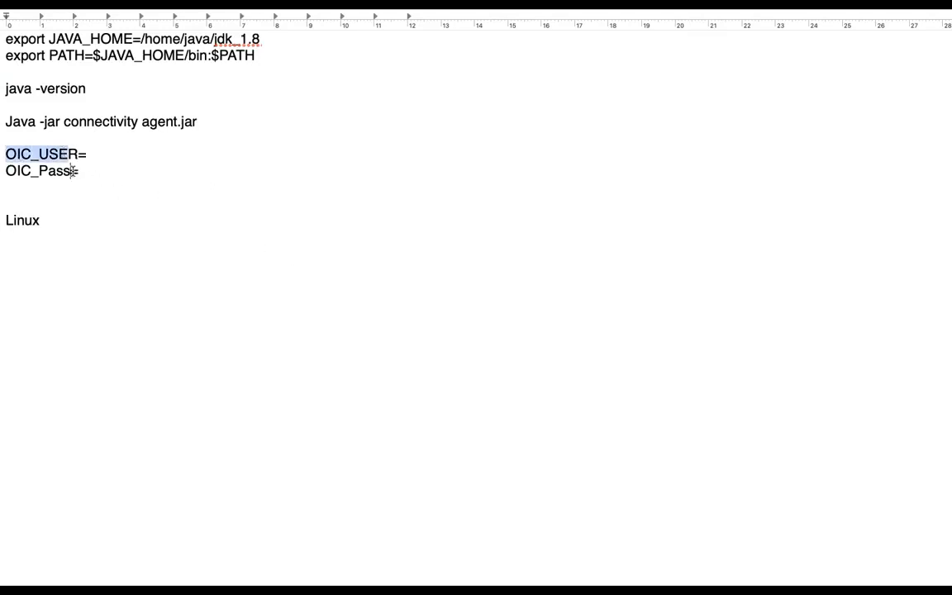
{"action": "left_click", "coordinate": [73, 171]}
{"action": "left_click_drag", "start_coordinate": [100, 170], "coordinate": [7, 153]}
{"action": "left_click", "coordinate": [28, 246]}
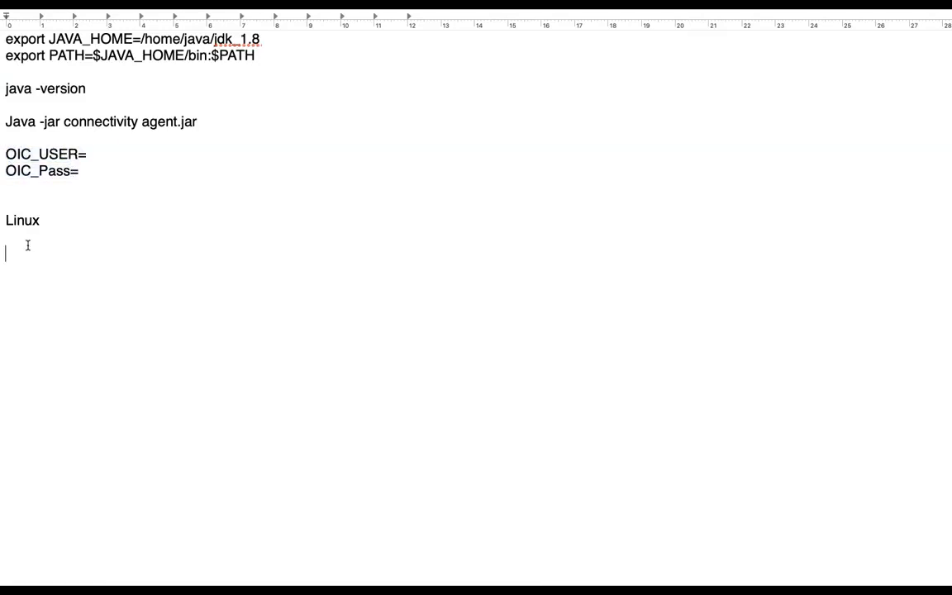
Write nohup java -jar connectivityagent.jar & by pasting the jar name and removing its space
{"action": "type", "text": "nohup "}
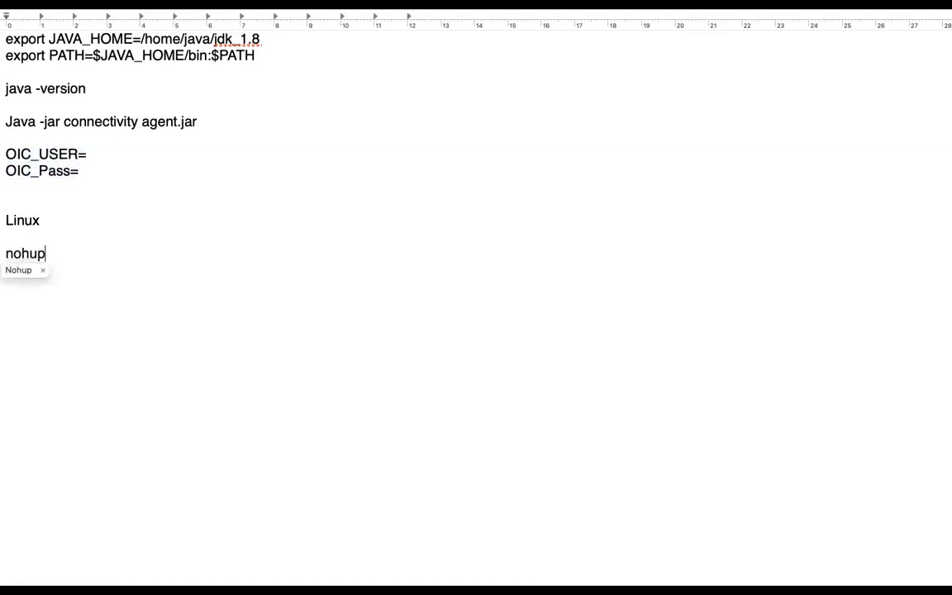
{"action": "type", "text": "java -jar"}
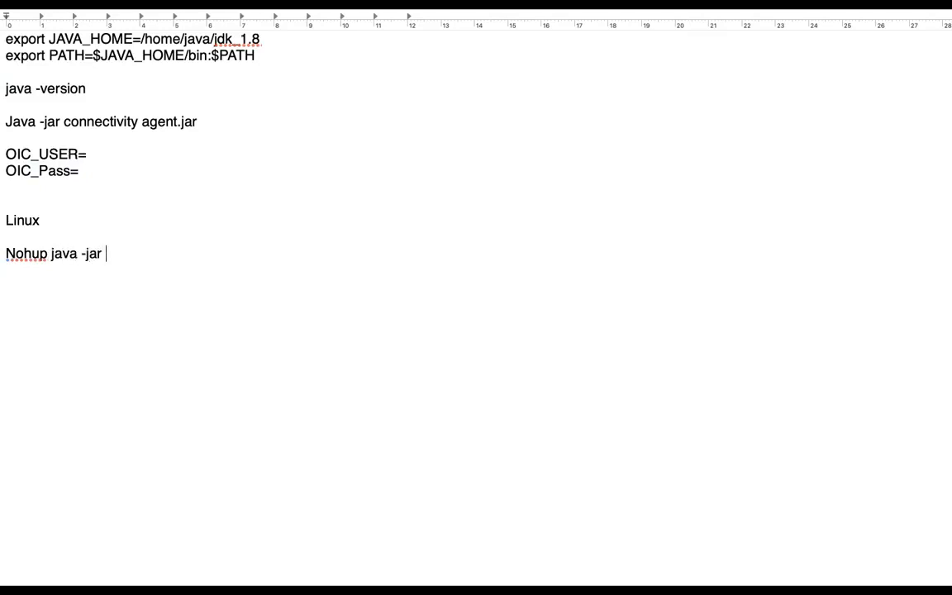
{"action": "left_click_drag", "start_coordinate": [40, 122], "coordinate": [202, 127]}
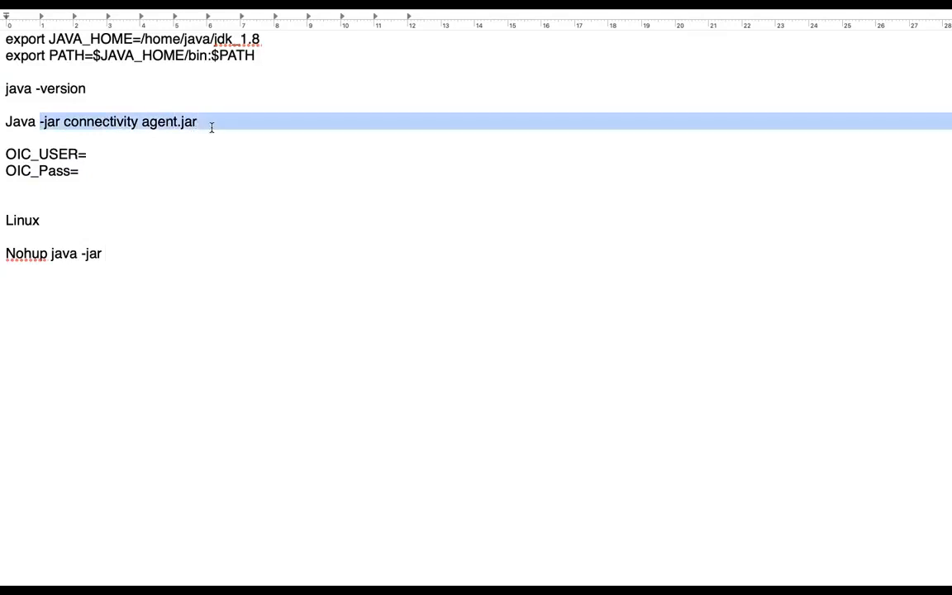
{"action": "left_click", "coordinate": [206, 124]}
{"action": "left_click_drag", "start_coordinate": [64, 121], "coordinate": [196, 118]}
{"action": "key", "text": "super+c"}
{"action": "left_click", "coordinate": [163, 255]}
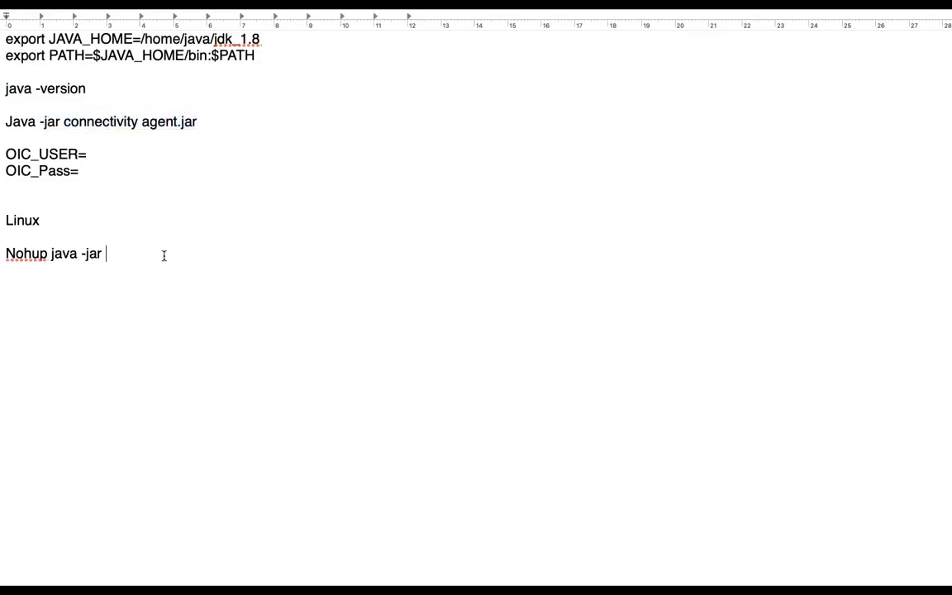
{"action": "key", "text": "super+v"}
{"action": "left_click", "coordinate": [184, 253]}
{"action": "key", "text": "BackSpace"}
{"action": "left_click", "coordinate": [327, 261]}
{"action": "type", "text": "&"}
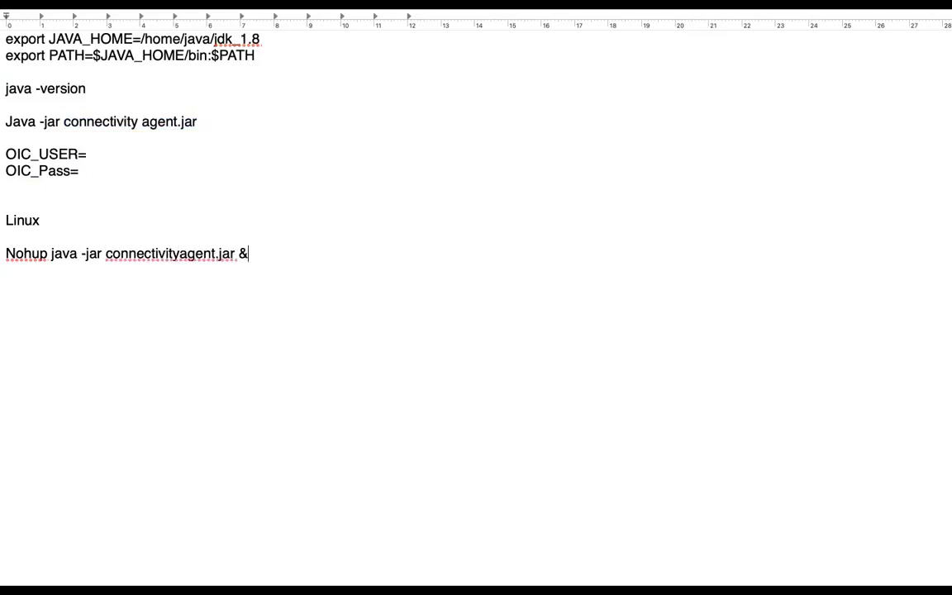
Lowercase the N of nohup and add a Pid line beneath the command
{"action": "left_click", "coordinate": [14, 254]}
{"action": "key", "text": "BackSpace"}
{"action": "type", "text": "n"}
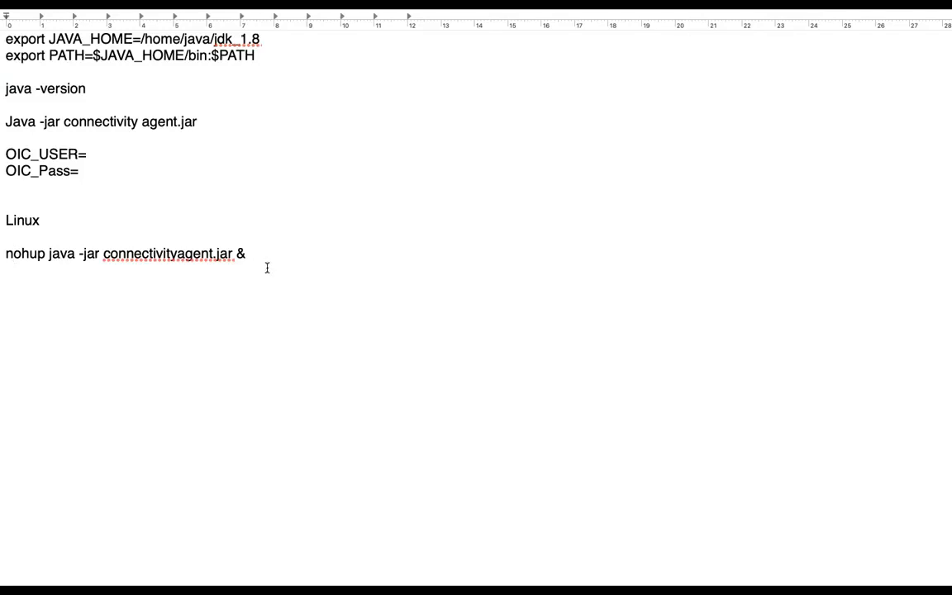
{"action": "double_click", "coordinate": [21, 253]}
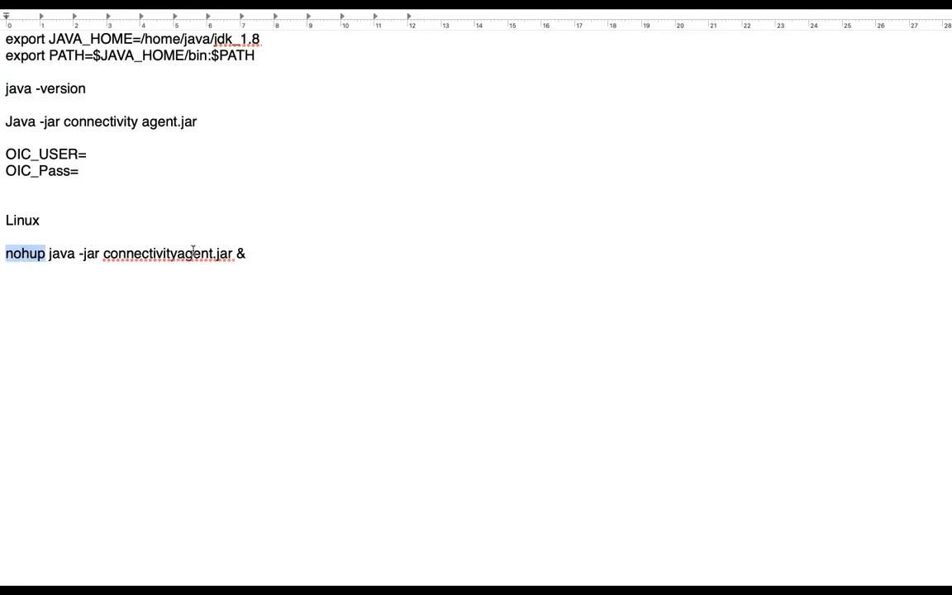
{"action": "left_click", "coordinate": [277, 255]}
{"action": "key", "text": "Return"}
{"action": "key", "text": "Return"}
{"action": "type", "text": "pid"}
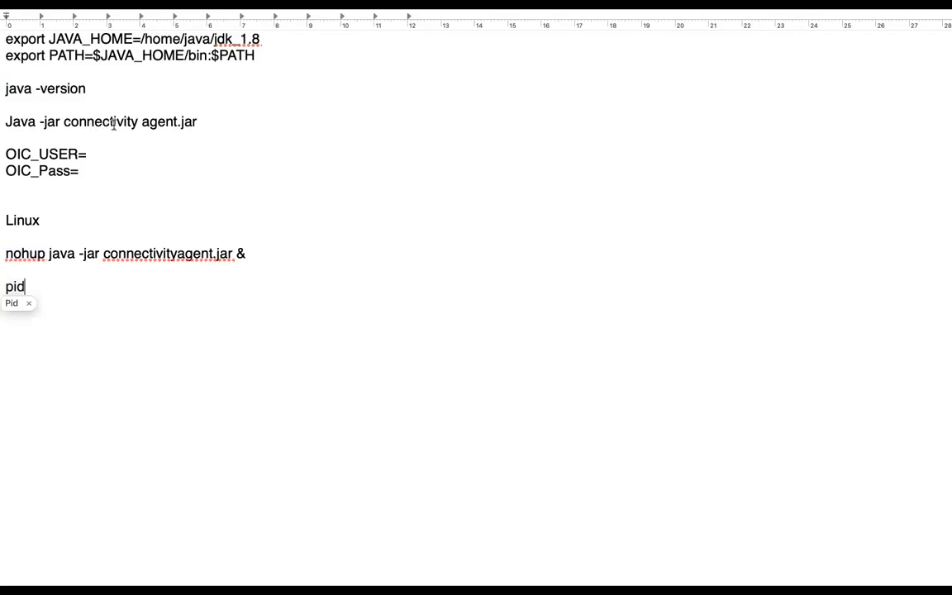
{"action": "key", "text": "Return"}
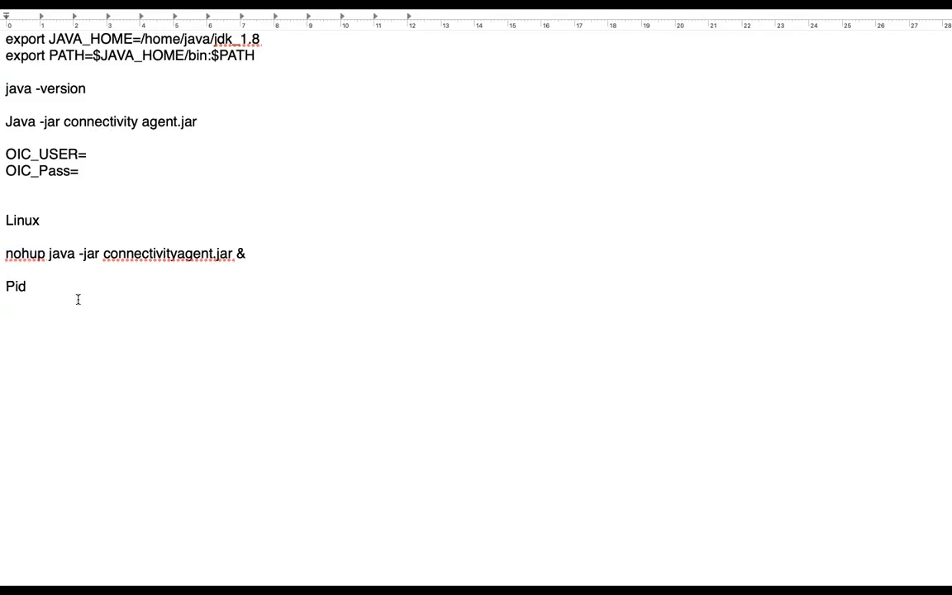
Add Kill -9 <pid> on its own line below Pid and select it
{"action": "left_click_drag", "start_coordinate": [33, 287], "coordinate": [6, 286]}
{"action": "left_click", "coordinate": [27, 287]}
{"action": "type", "text": "kii"}
{"action": "key", "text": "BackSpace"}
{"action": "type", "text": "ll -9 <>"}
{"action": "key", "text": "Left"}
{"action": "type", "text": "pid"}
{"action": "left_click_drag", "start_coordinate": [83, 319], "coordinate": [2, 319]}
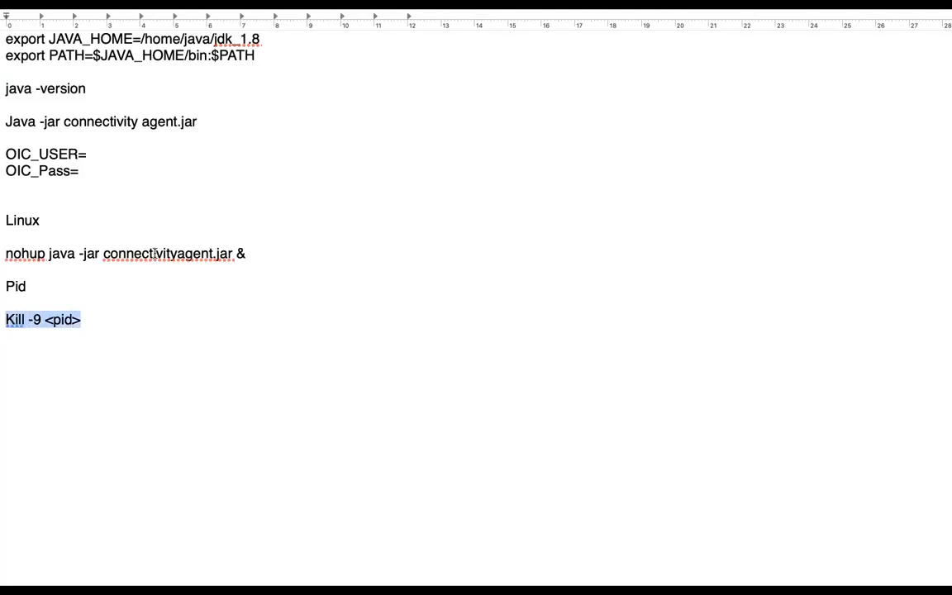
{"action": "left_click", "coordinate": [121, 323]}
Add a Windows heading and paste a copy of the nohup command below it
{"action": "key", "text": "Return"}
{"action": "type", "text": "Windows"}
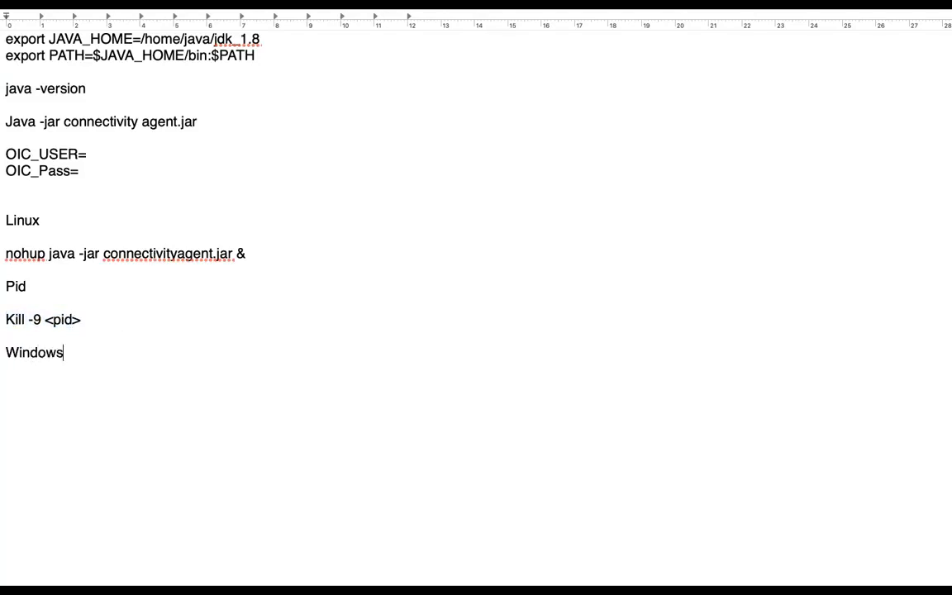
{"action": "left_click_drag", "start_coordinate": [248, 253], "coordinate": [3, 252]}
{"action": "key", "text": "super+c"}
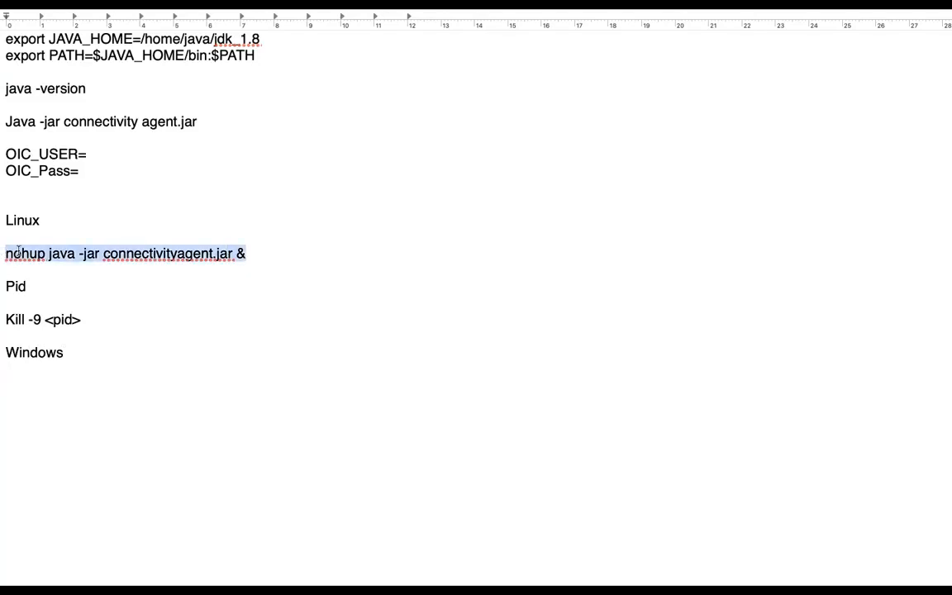
{"action": "left_click", "coordinate": [40, 389]}
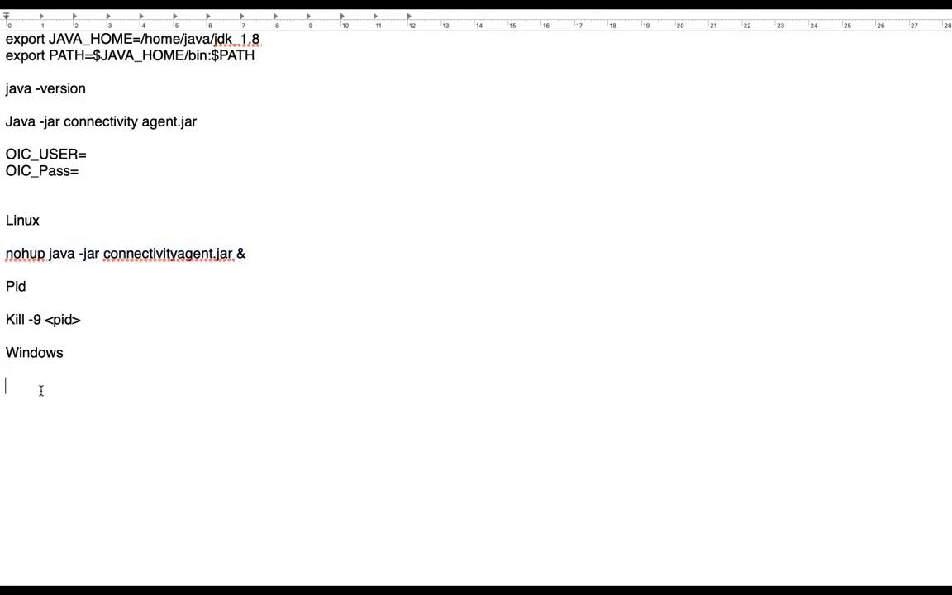
{"action": "key", "text": "super+v"}
Replace nohup with start /b in the copied line, lowercasing the S and B
{"action": "double_click", "coordinate": [24, 385]}
{"action": "type", "text": "start"}
{"action": "type", "text": " /B"}
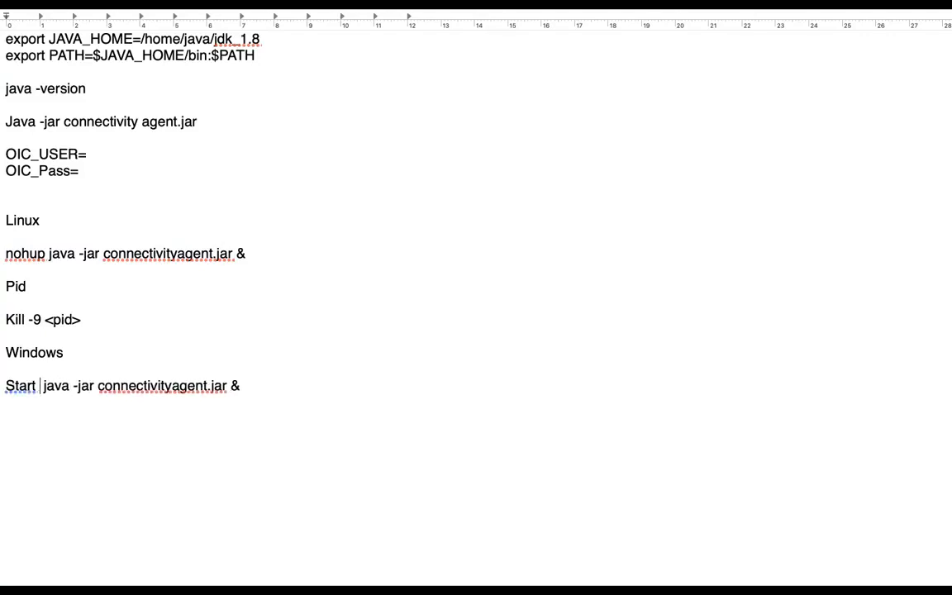
{"action": "key", "text": "BackSpace"}
{"action": "type", "text": "b"}
{"action": "left_click", "coordinate": [11, 385]}
{"action": "key", "text": "BackSpace"}
{"action": "type", "text": "s"}
{"action": "key", "text": "Return"}
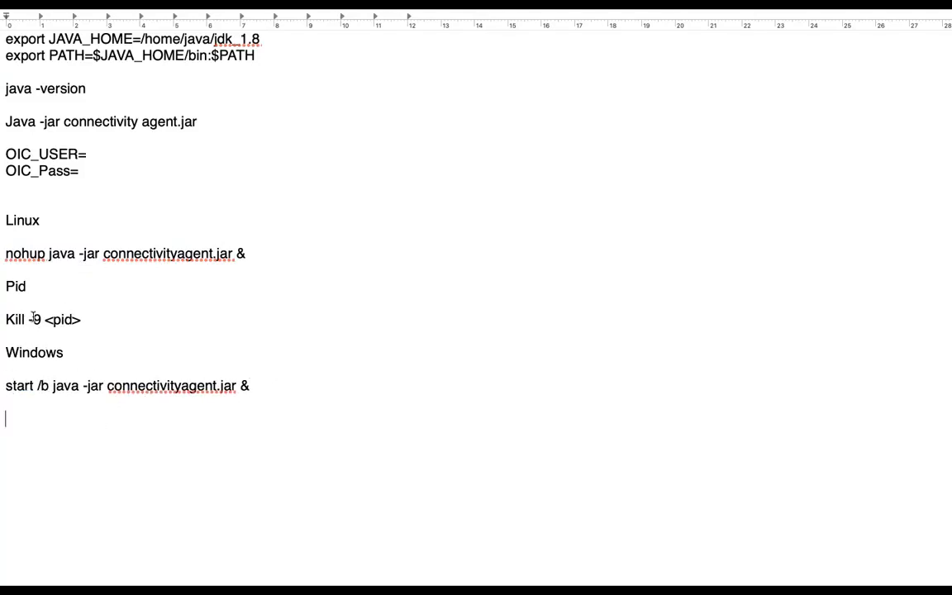
{"action": "double_click", "coordinate": [15, 287]}
{"action": "double_click", "coordinate": [153, 386]}
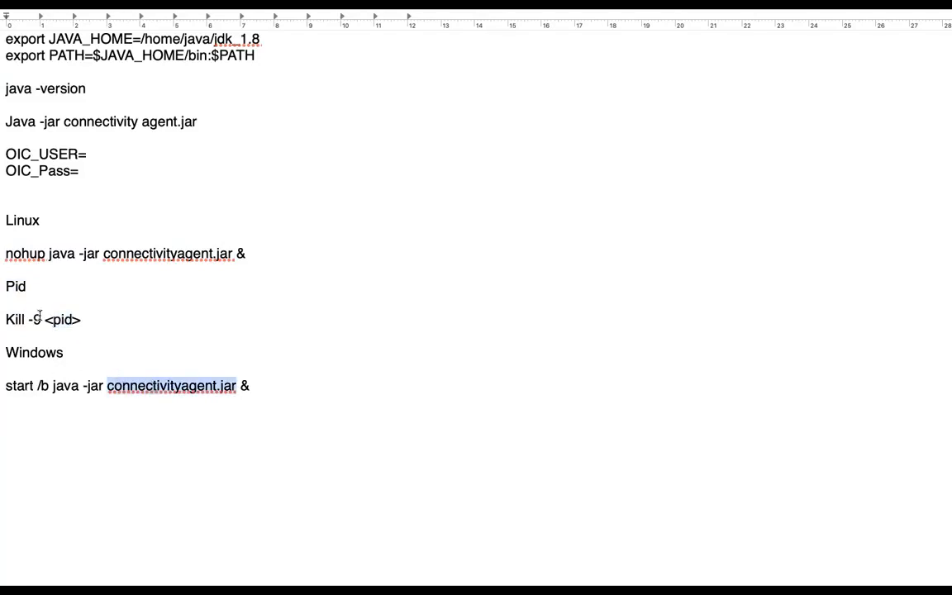
Change /b to /B and delete the trailing & from the start /B java -jar connectivityagent.jar command
{"action": "left_click", "coordinate": [276, 388]}
{"action": "key", "text": "Return"}
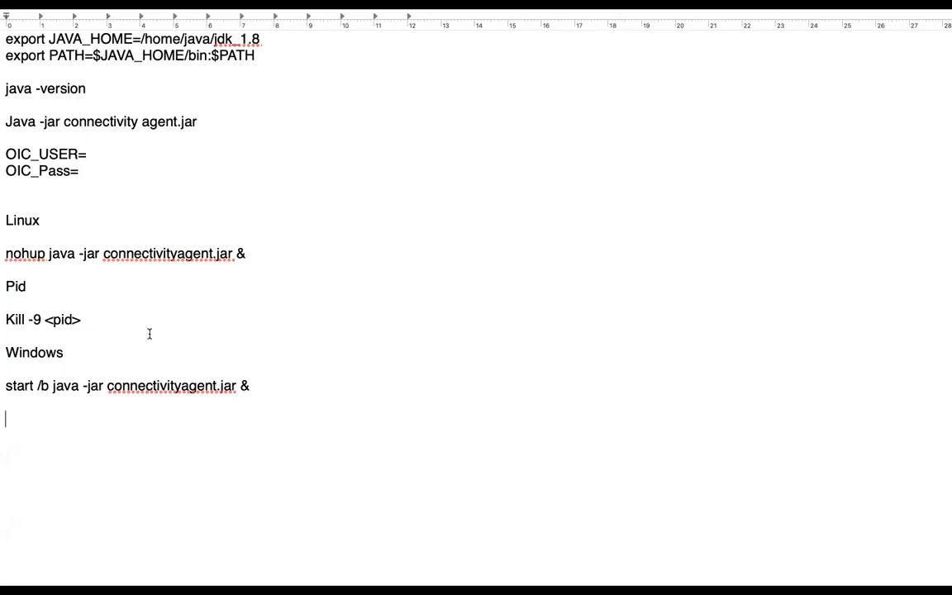
{"action": "left_click", "coordinate": [48, 386]}
{"action": "key", "text": "BackSpace"}
{"action": "type", "text": "B"}
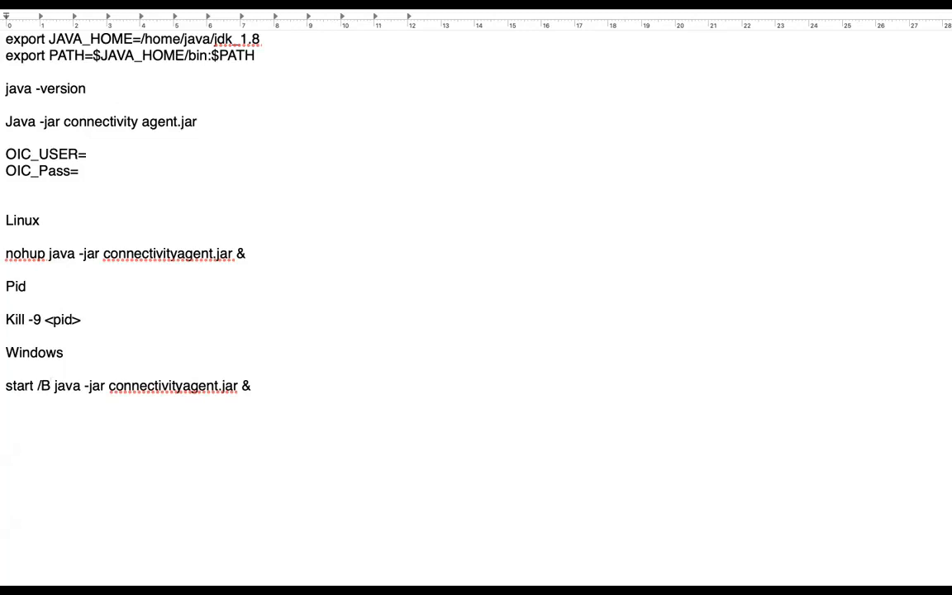
{"action": "left_click", "coordinate": [257, 386]}
{"action": "key", "text": "BackSpace"}
{"action": "key", "text": "BackSpace"}
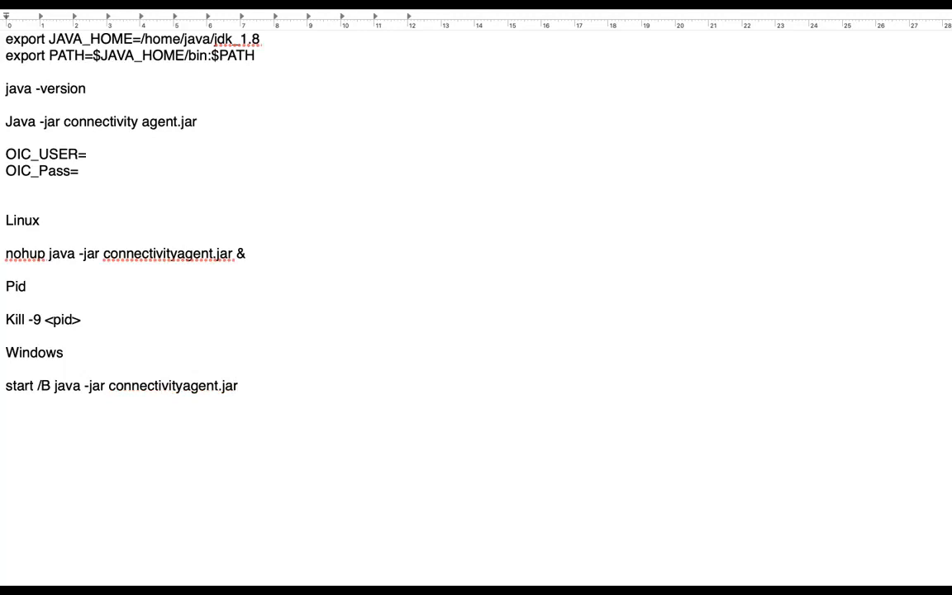
{"action": "double_click", "coordinate": [149, 384]}
{"action": "left_click", "coordinate": [250, 380]}
{"action": "left_click_drag", "start_coordinate": [5, 385], "coordinate": [51, 386]}
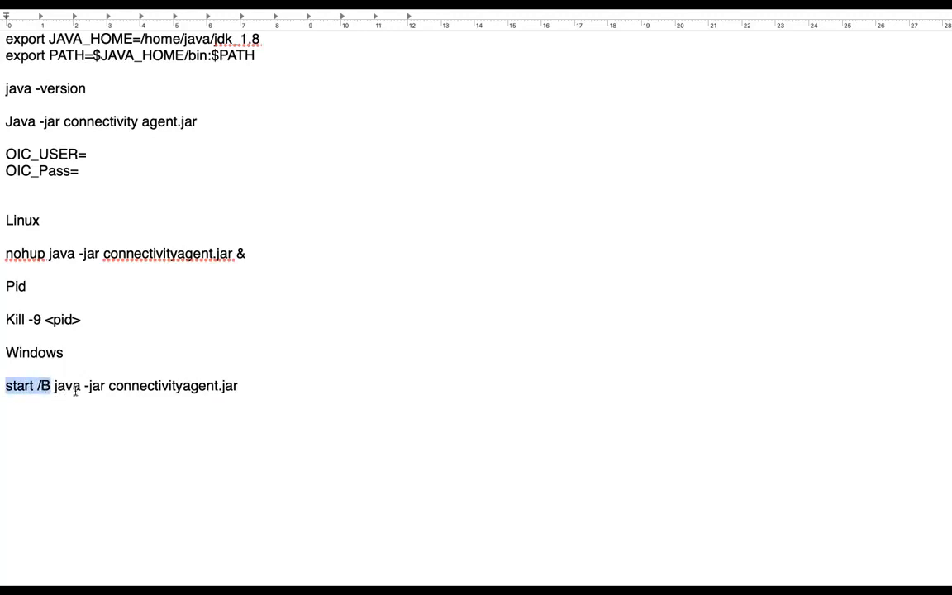
{"action": "left_click_drag", "start_coordinate": [55, 386], "coordinate": [238, 386]}
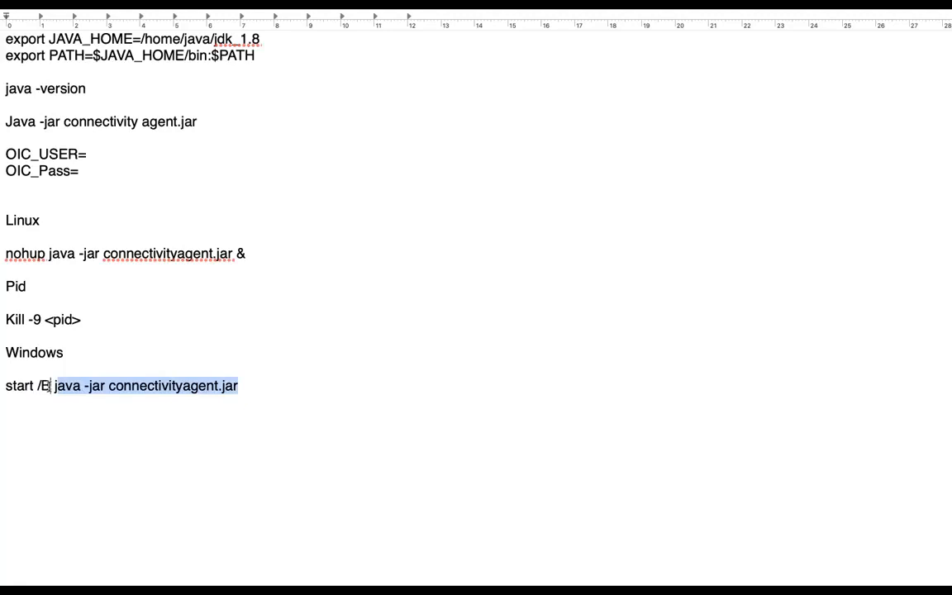
{"action": "left_click_drag", "start_coordinate": [51, 386], "coordinate": [5, 386]}
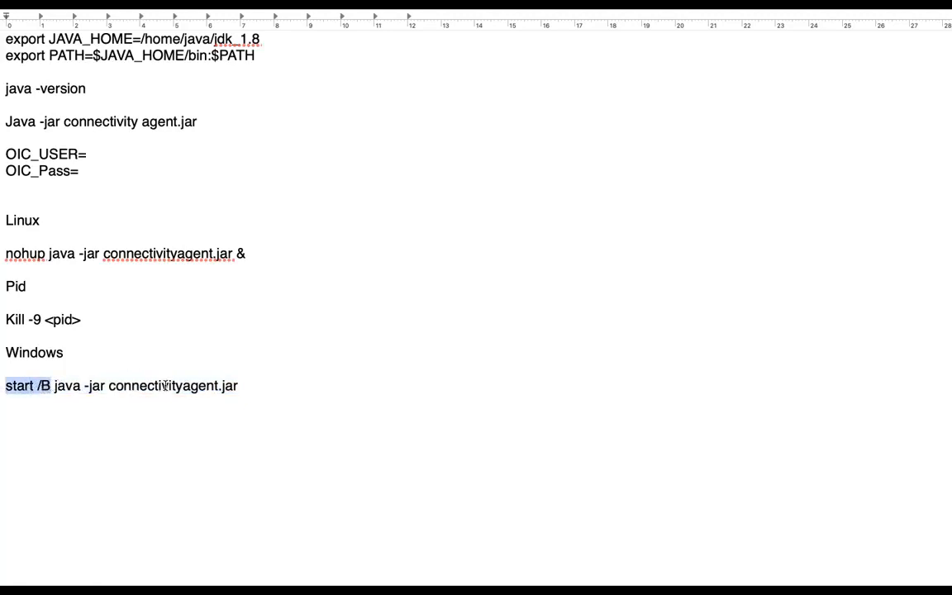
{"action": "left_click", "coordinate": [49, 387]}
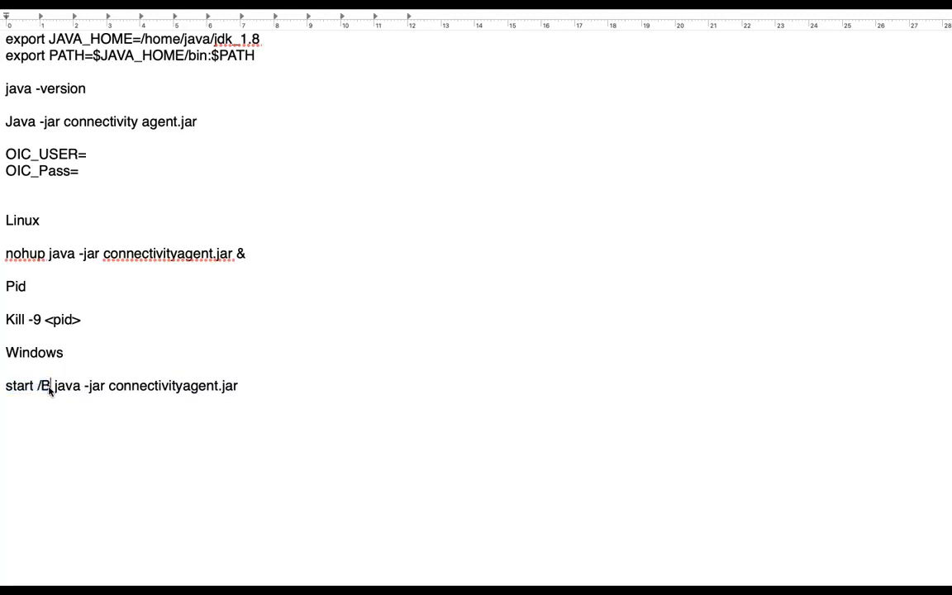
{"action": "left_click_drag", "start_coordinate": [48, 388], "coordinate": [8, 394]}
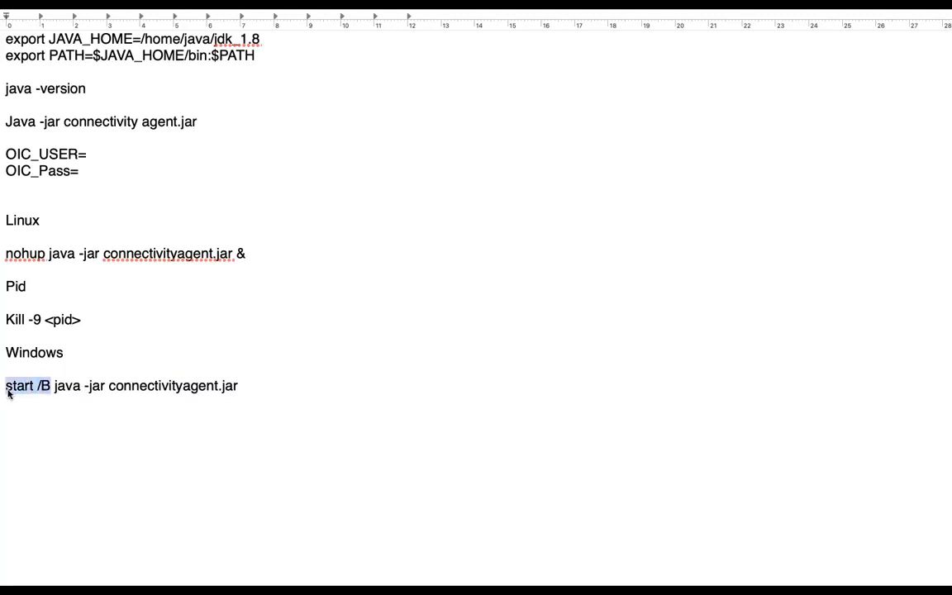
{"action": "double_click", "coordinate": [24, 253]}
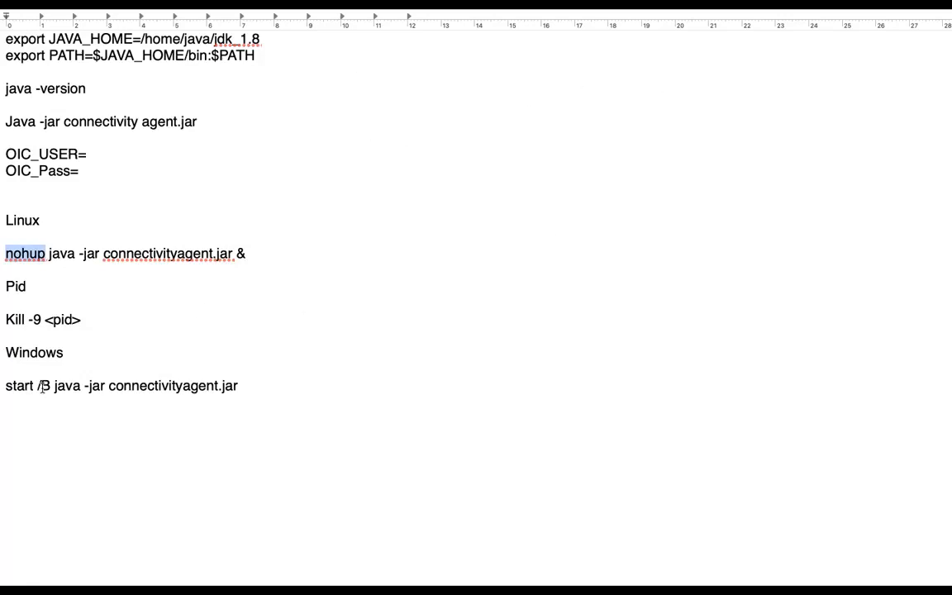
{"action": "double_click", "coordinate": [17, 285]}
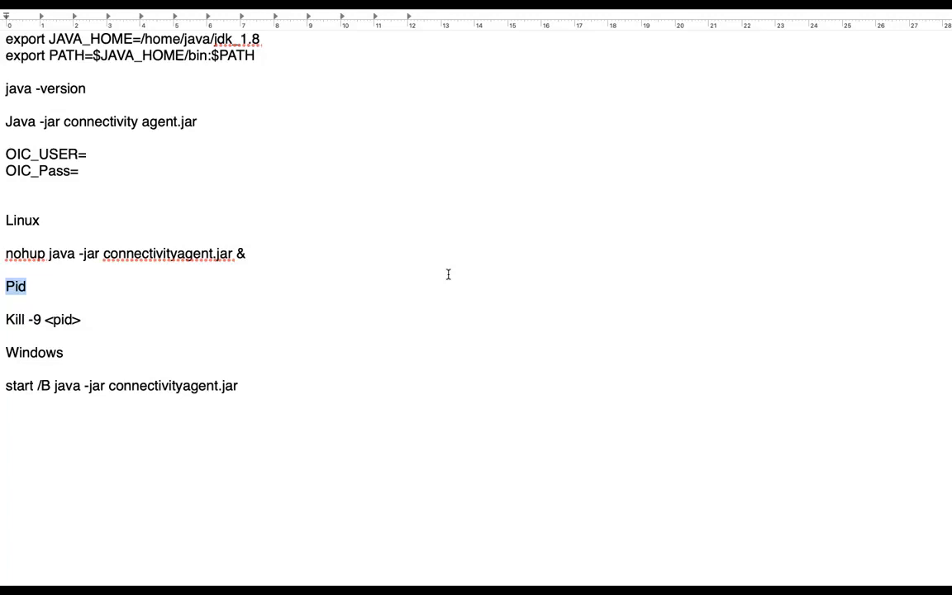
{"action": "double_click", "coordinate": [80, 124]}
{"action": "mouse_move", "coordinate": [206, 123]}
{"action": "left_mouse_down"}
{"action": "mouse_move", "coordinate": [24, 136]}
{"action": "mouse_move", "coordinate": [3, 122]}
{"action": "left_mouse_up"}
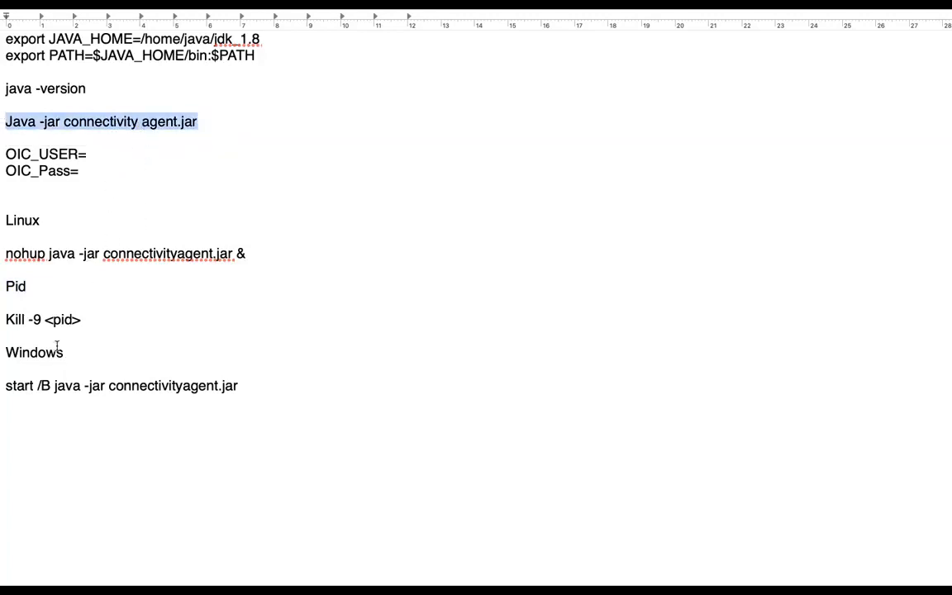
{"action": "left_click_drag", "start_coordinate": [6, 387], "coordinate": [236, 388]}
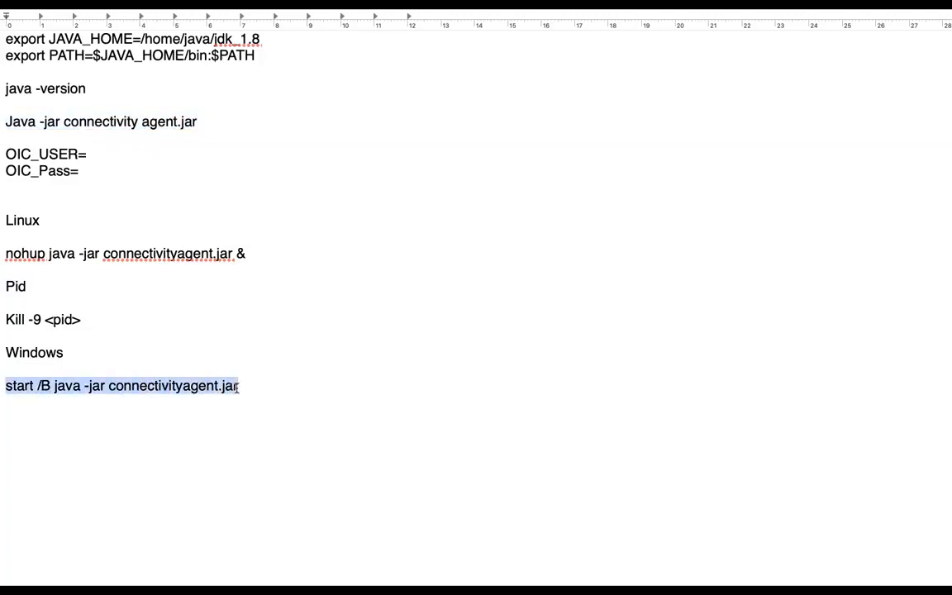
{"action": "left_click", "coordinate": [240, 386]}
{"action": "double_click", "coordinate": [19, 288]}
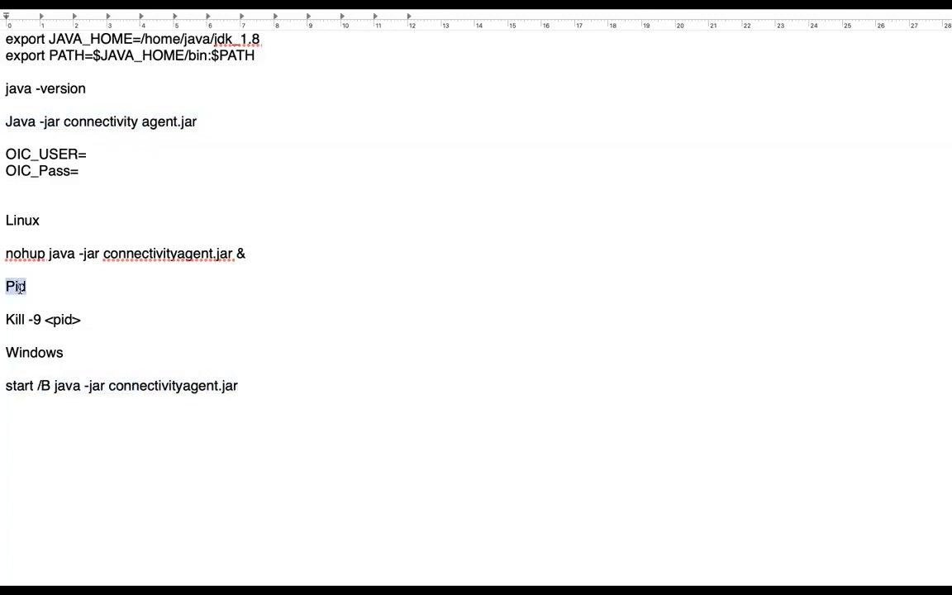
{"action": "left_click", "coordinate": [43, 287]}
{"action": "key", "text": "shift+Right"}
{"action": "double_click", "coordinate": [20, 286]}
Clear the highlight on Pid in the TextEdit command notes
{"action": "left_click", "coordinate": [20, 287]}
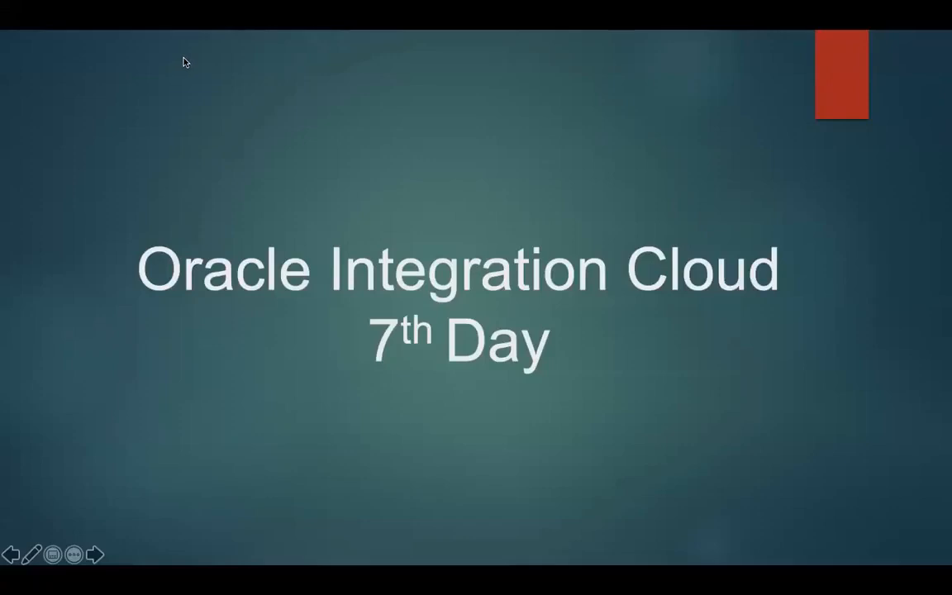
Advance the slideshow from the Oracle Integration Cloud title slide to the Agenda slide
{"action": "left_click", "coordinate": [116, 122]}
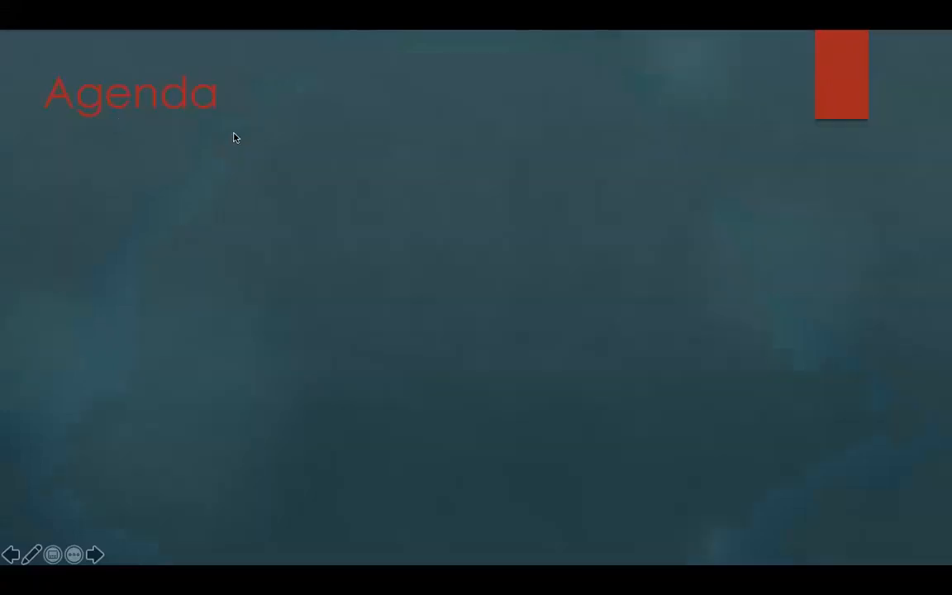
{"action": "key", "text": "Left"}
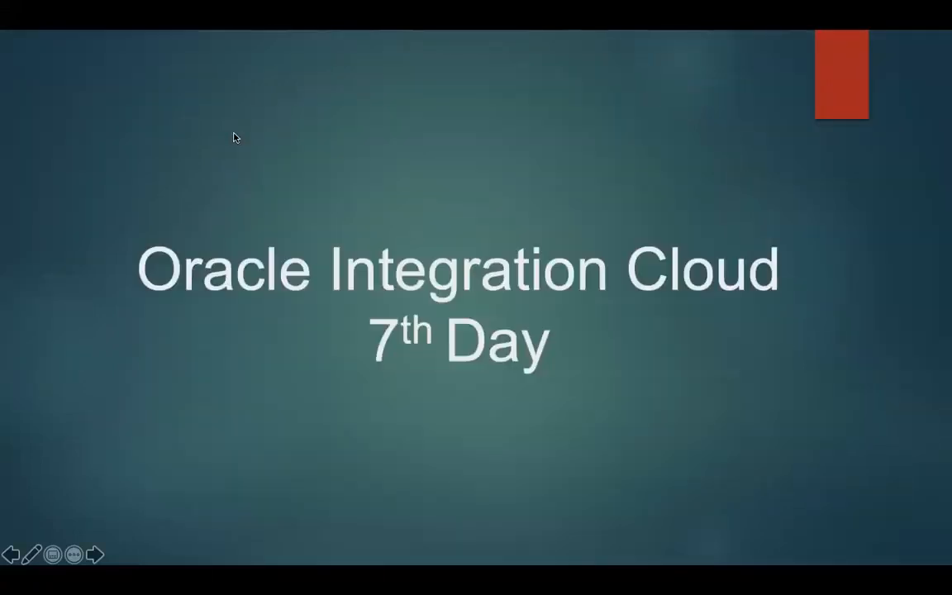
{"action": "key", "text": "Right"}
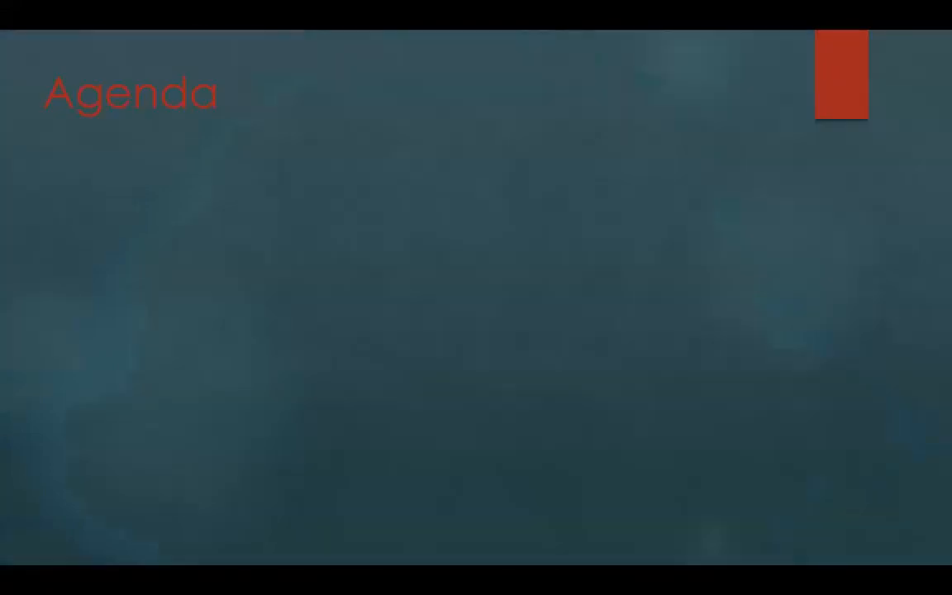
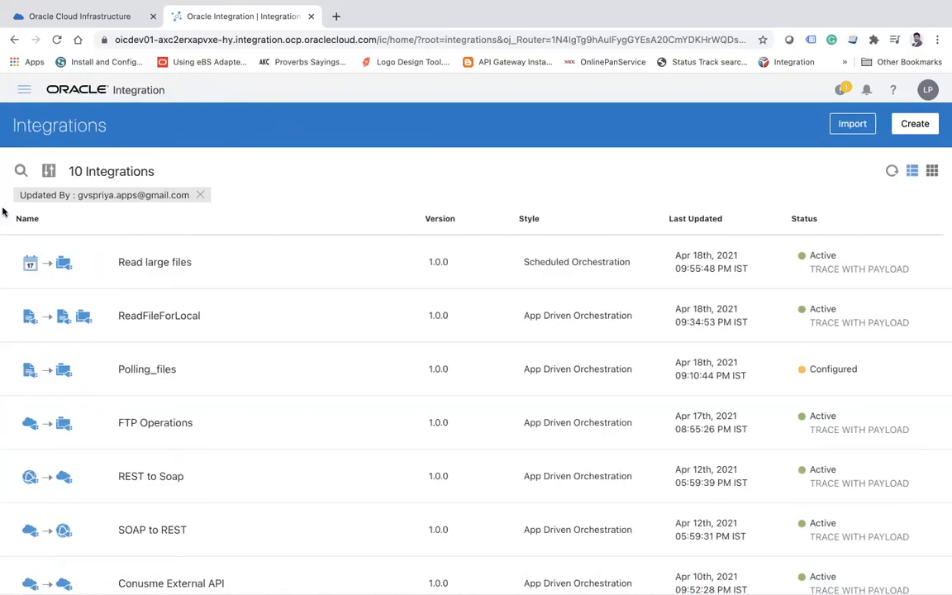
Choose Add Schedule from the Read large files integration's actions menu
{"action": "mouse_move", "coordinate": [249, 285]}
{"action": "mouse_move", "coordinate": [781, 266]}
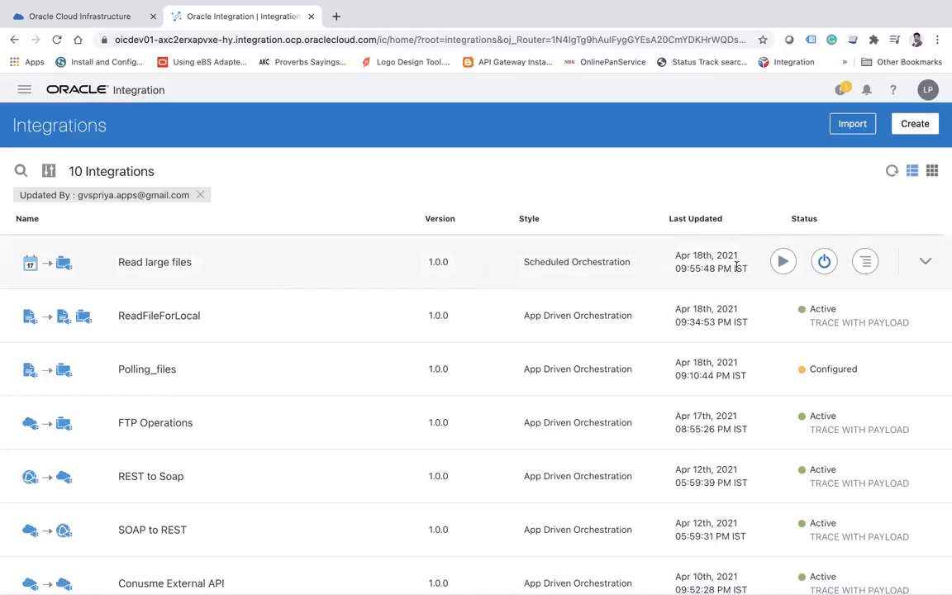
{"action": "left_click", "coordinate": [868, 261]}
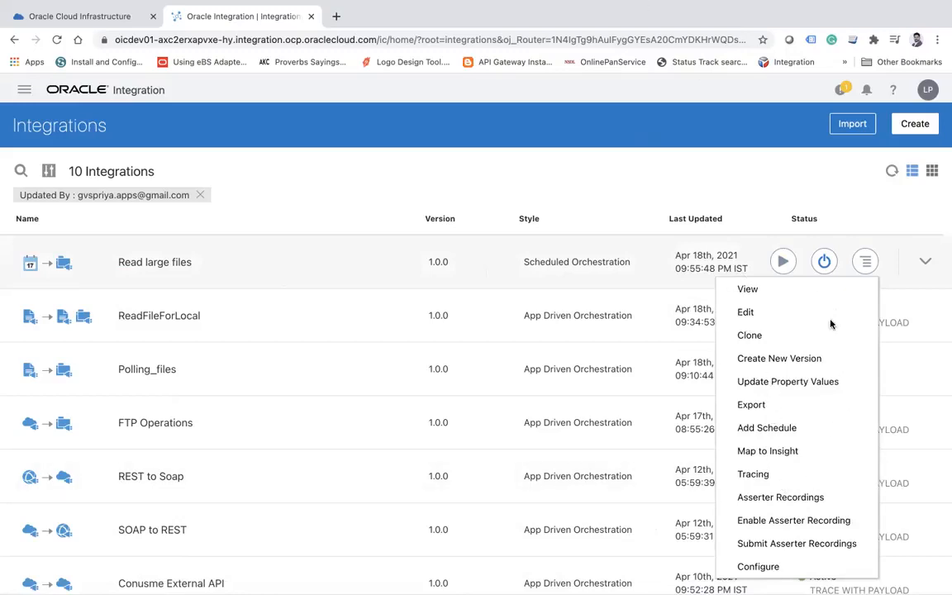
{"action": "left_click", "coordinate": [792, 169]}
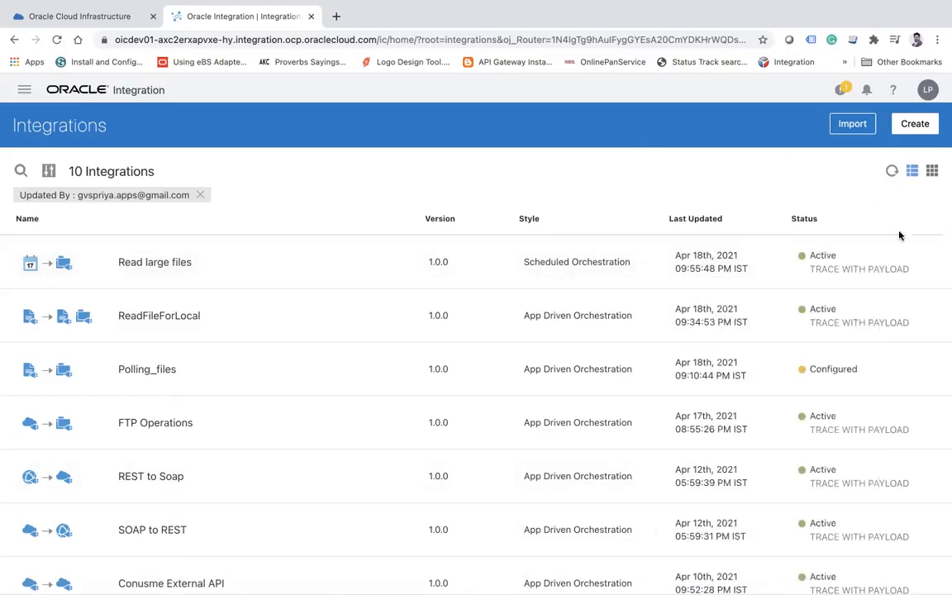
{"action": "left_click", "coordinate": [866, 262]}
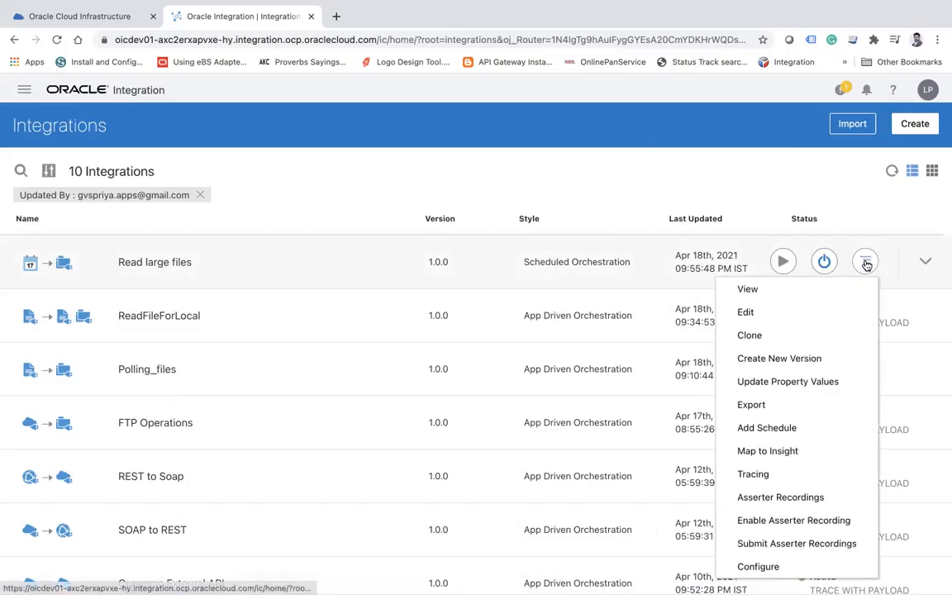
{"action": "left_click", "coordinate": [777, 428]}
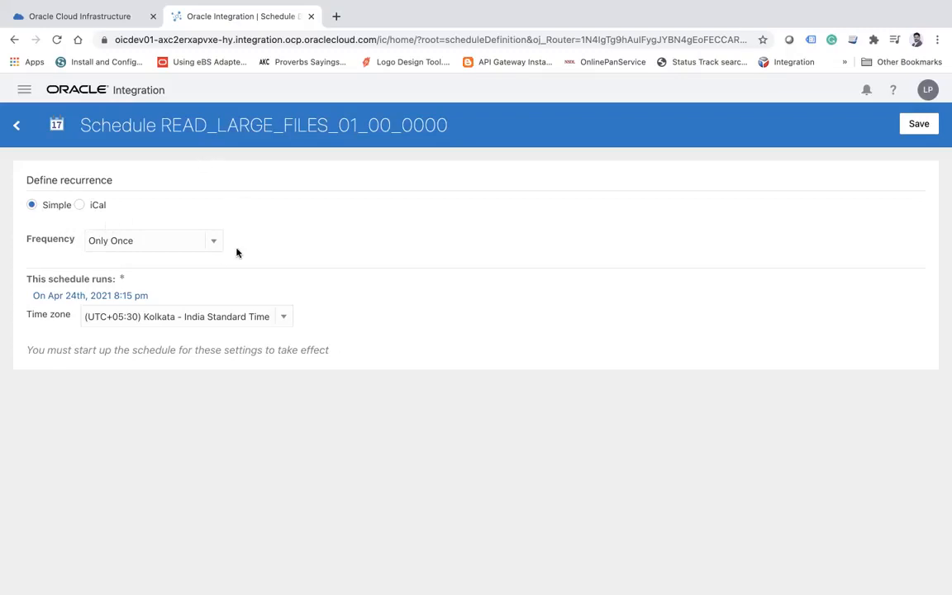
Try an Hours and Minutes frequency of 1 hour 30 minutes, then remove it
{"action": "left_click", "coordinate": [213, 247]}
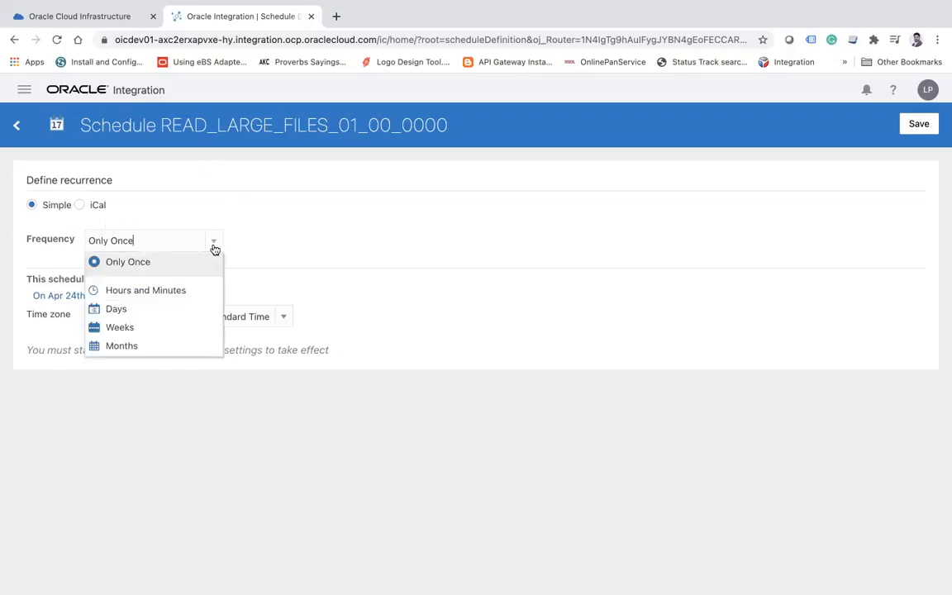
{"action": "left_click", "coordinate": [169, 291]}
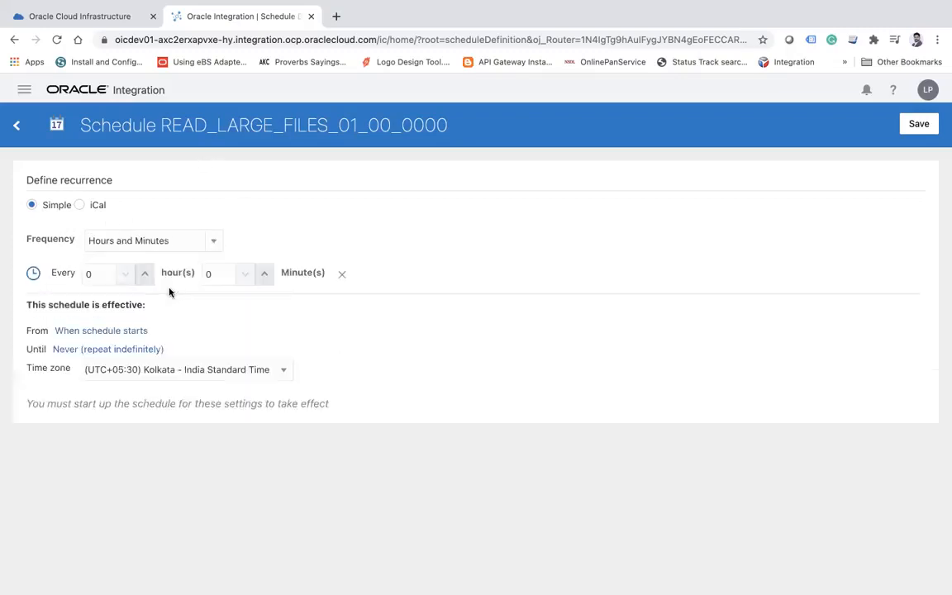
{"action": "left_click", "coordinate": [106, 275]}
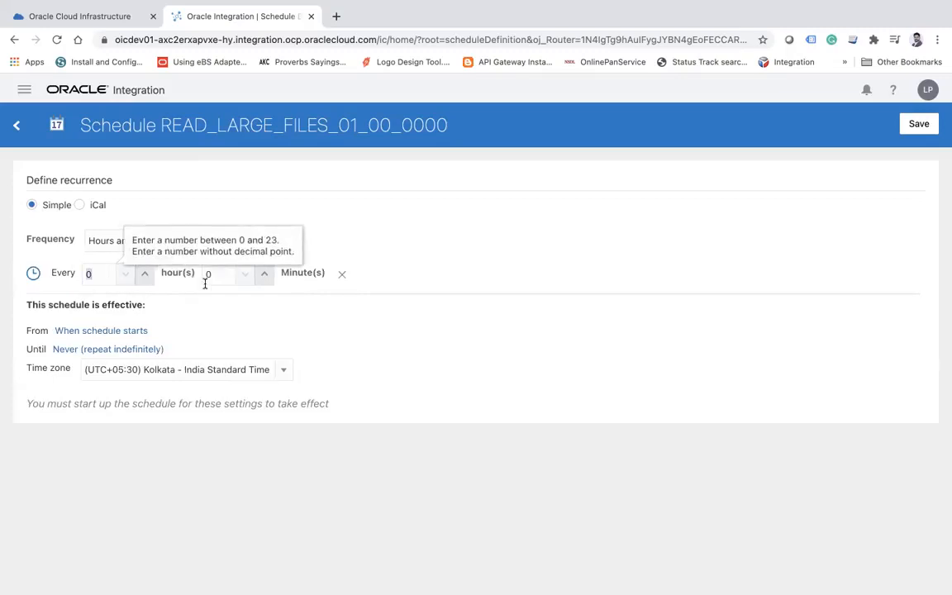
{"action": "left_click", "coordinate": [229, 275]}
{"action": "left_click", "coordinate": [104, 275]}
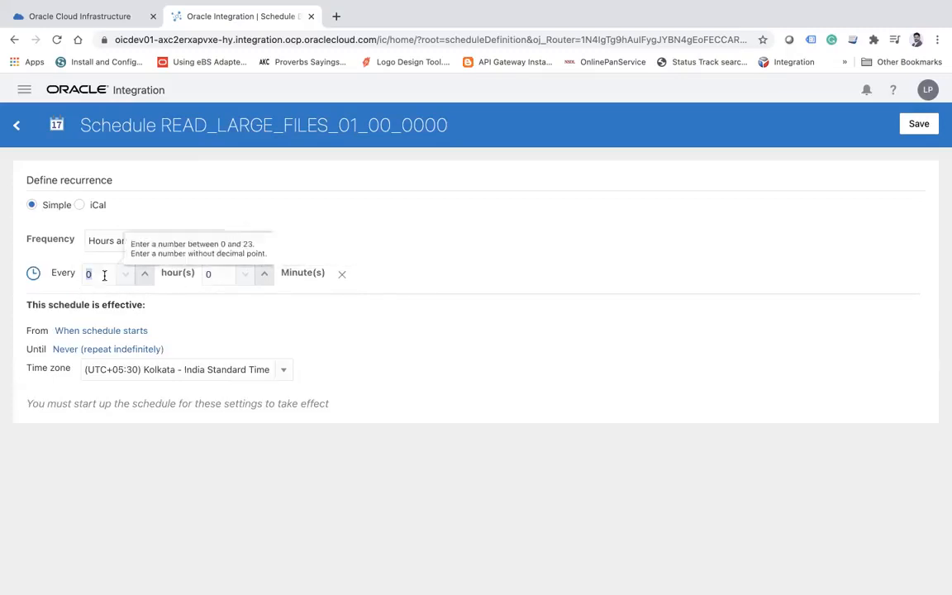
{"action": "left_click", "coordinate": [503, 252]}
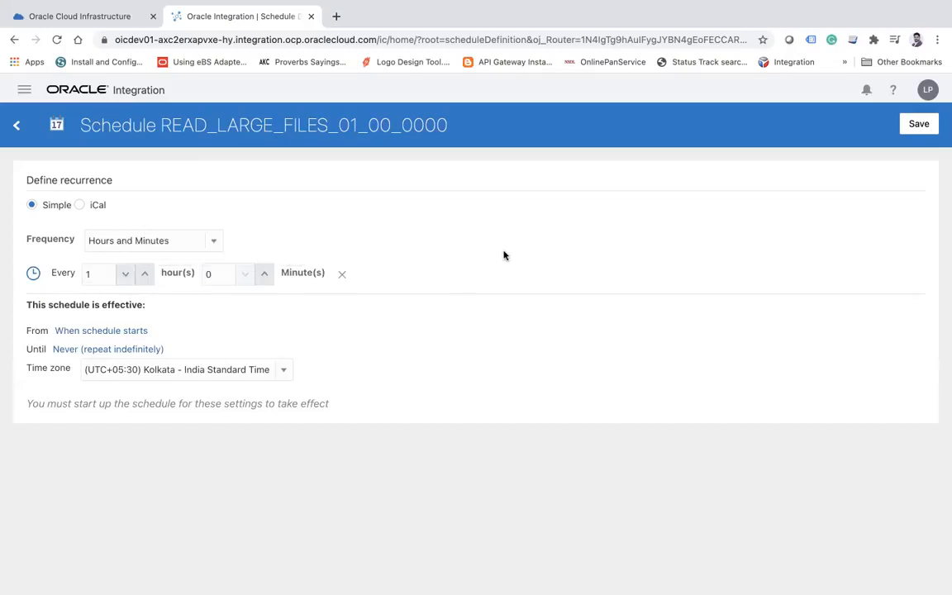
{"action": "left_click", "coordinate": [209, 275]}
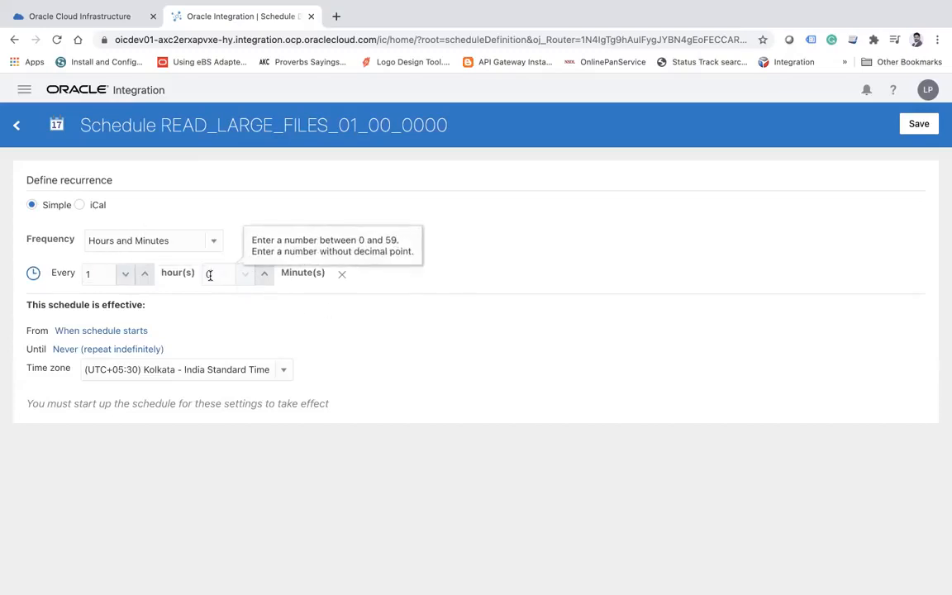
{"action": "type", "text": "30"}
{"action": "left_click", "coordinate": [476, 212]}
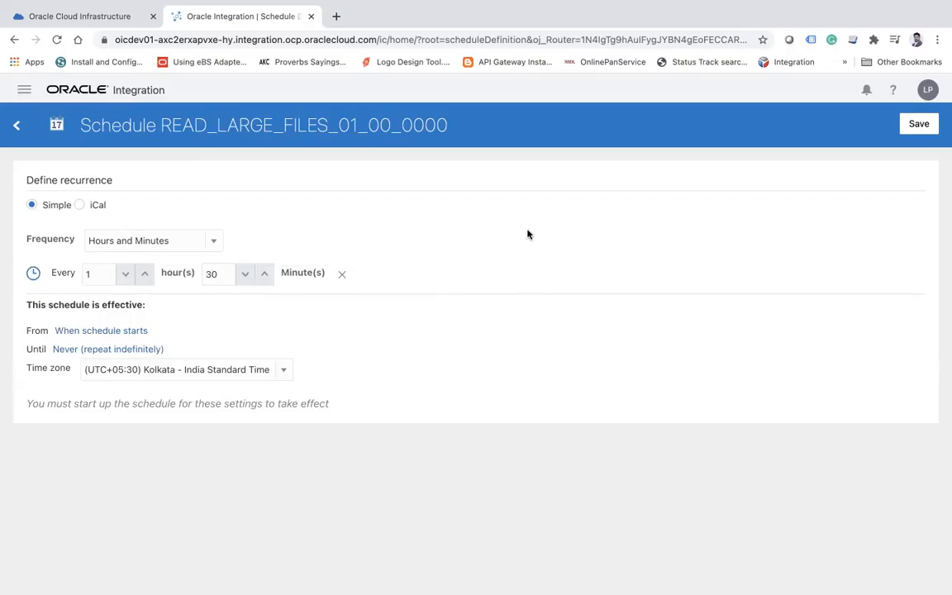
{"action": "left_click", "coordinate": [342, 273]}
Switch the frequency to Days and set the interval to 3 days
{"action": "left_click", "coordinate": [162, 243]}
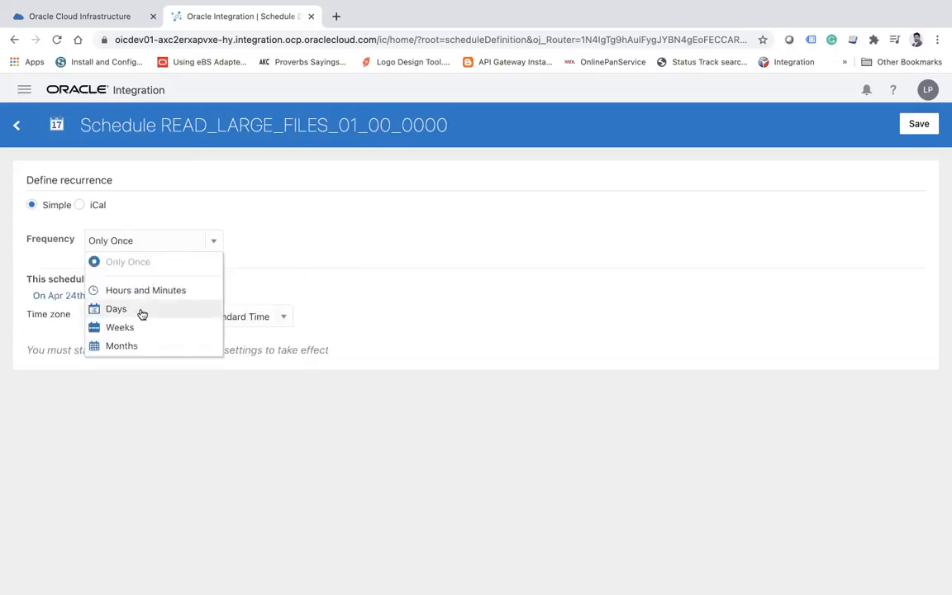
{"action": "left_click", "coordinate": [135, 313]}
{"action": "double_click", "coordinate": [99, 278]}
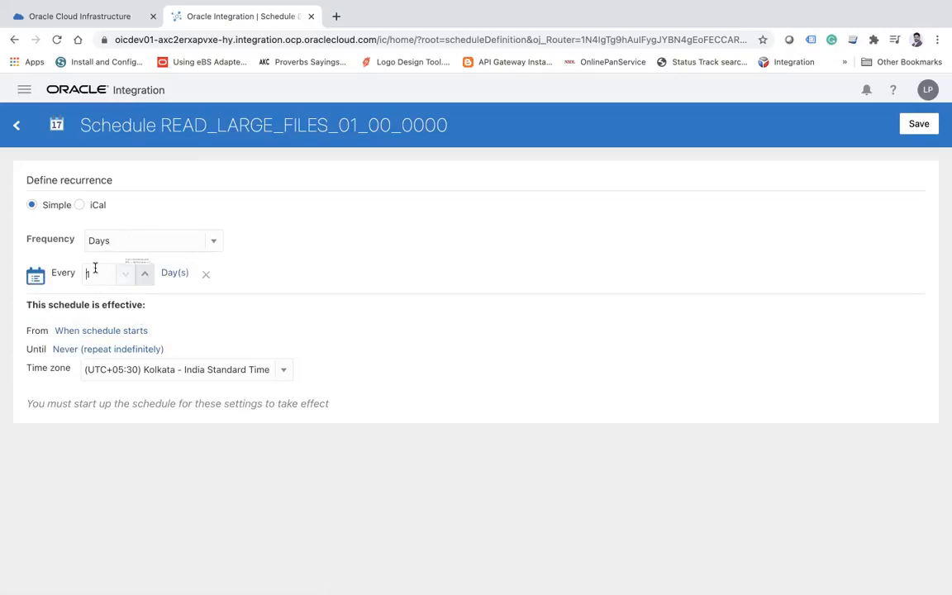
{"action": "type", "text": "2"}
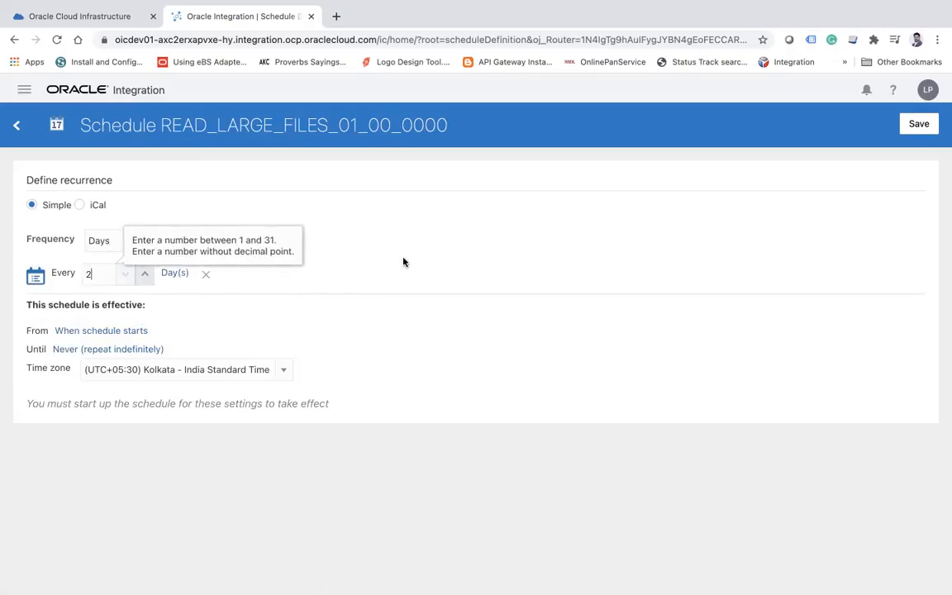
{"action": "left_click", "coordinate": [177, 298]}
{"action": "double_click", "coordinate": [98, 278]}
{"action": "type", "text": "3"}
Replace the Days rule with Weeks, dropping the extra Hours and Minutes row, set to Week of every month
{"action": "left_click", "coordinate": [206, 274]}
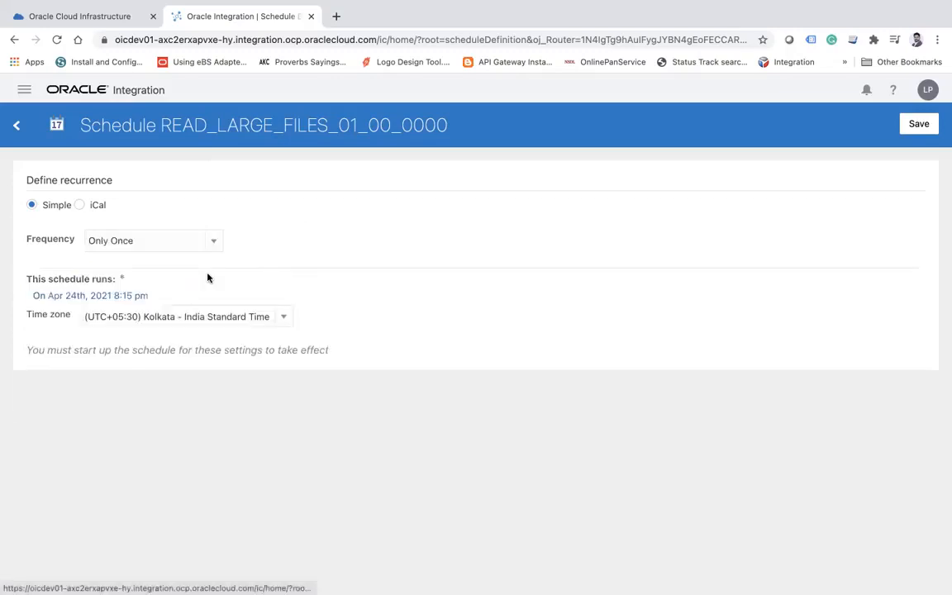
{"action": "left_click", "coordinate": [126, 241]}
{"action": "left_click", "coordinate": [126, 328]}
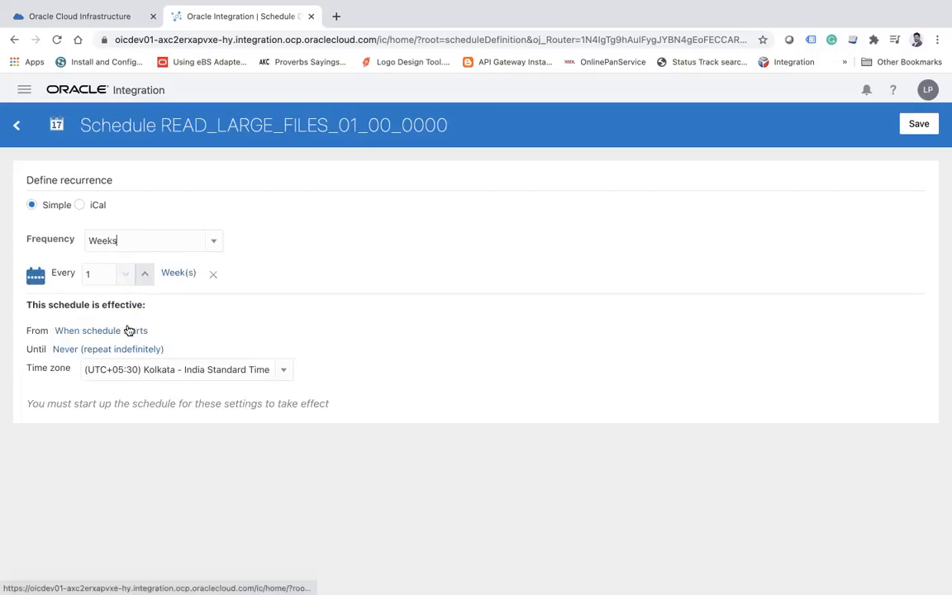
{"action": "double_click", "coordinate": [96, 278]}
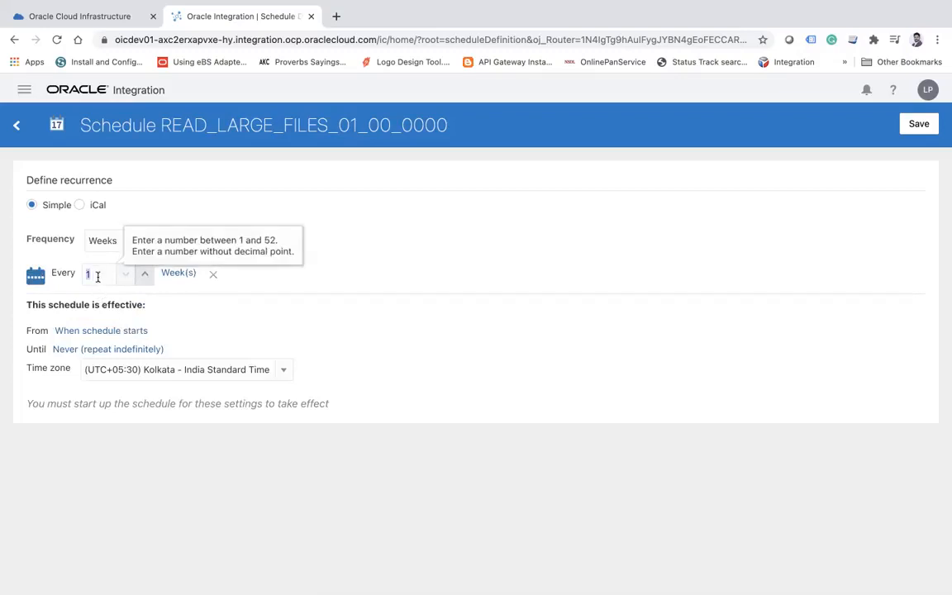
{"action": "left_click", "coordinate": [104, 241]}
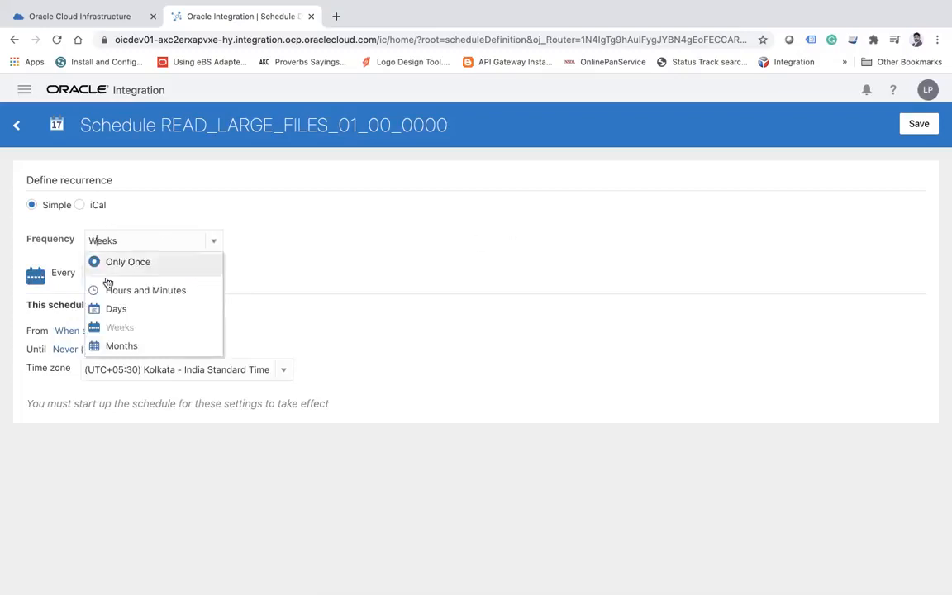
{"action": "left_click", "coordinate": [108, 289]}
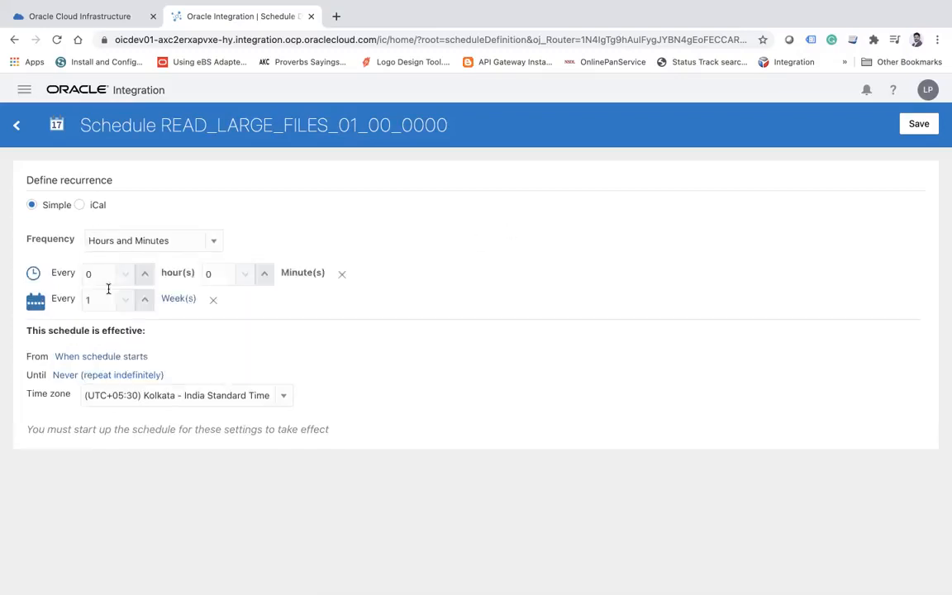
{"action": "left_click", "coordinate": [339, 275]}
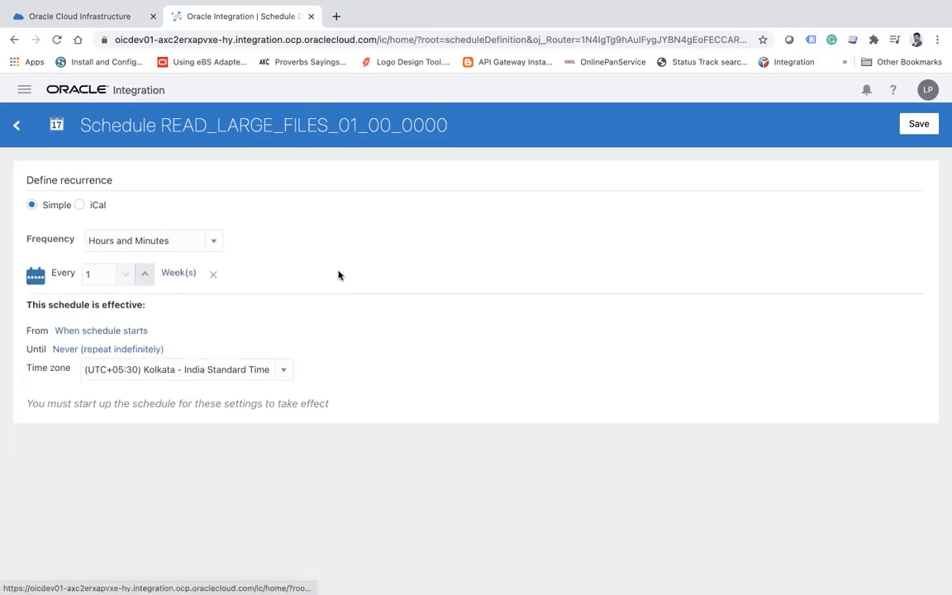
{"action": "left_click", "coordinate": [174, 276]}
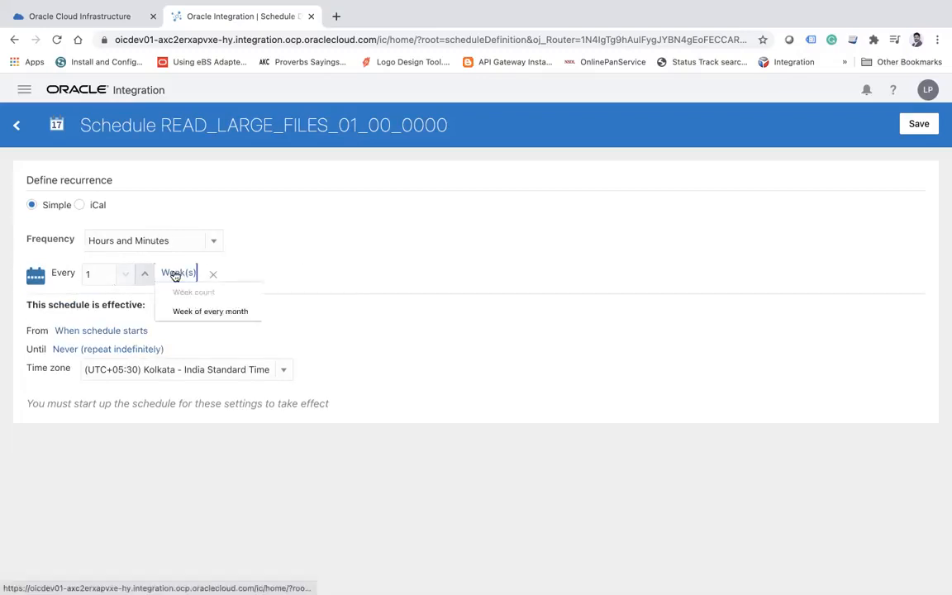
{"action": "left_click", "coordinate": [204, 317]}
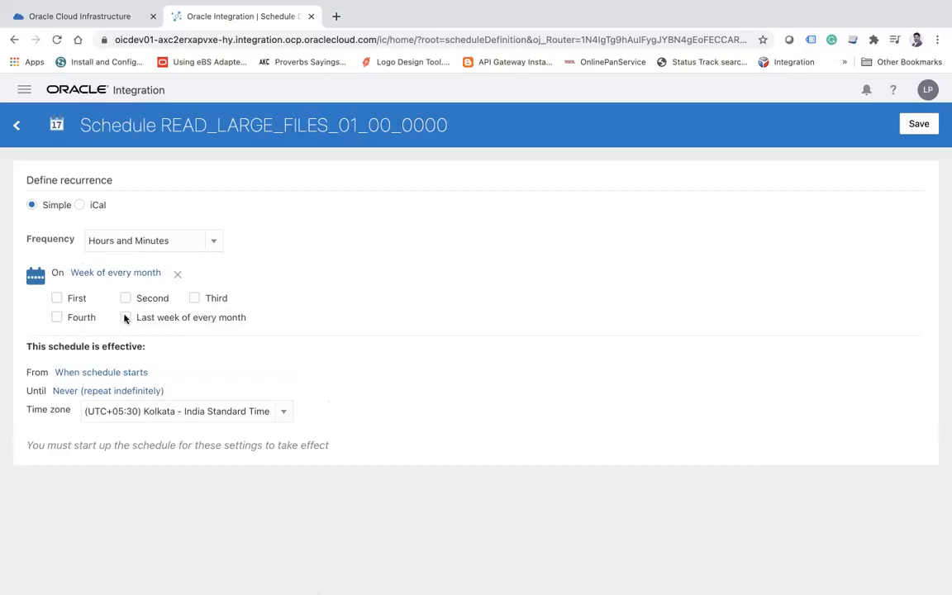
Replace the Week of every month rule with a Days rule set to Day of every week
{"action": "left_click", "coordinate": [139, 241]}
{"action": "left_click", "coordinate": [141, 307]}
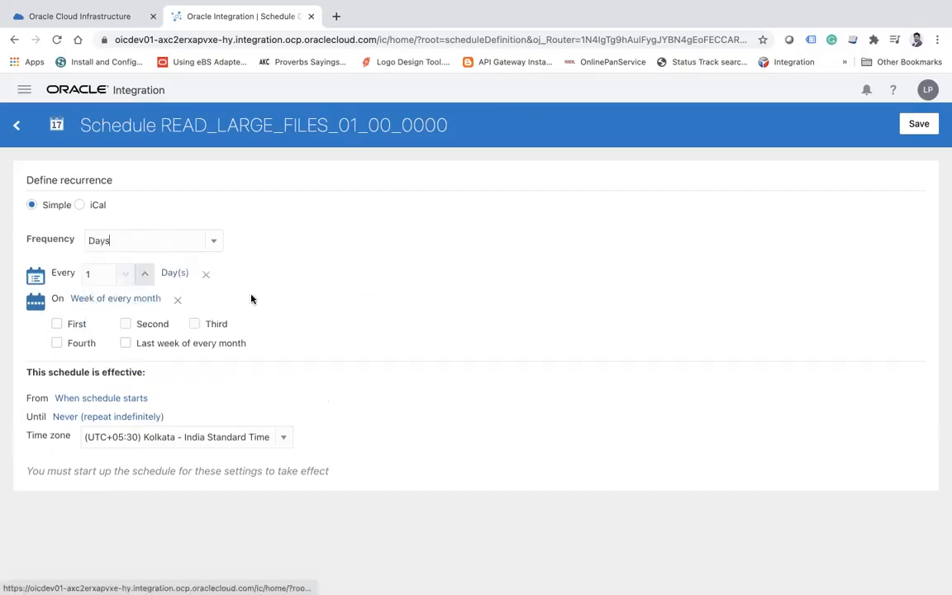
{"action": "left_click", "coordinate": [176, 300]}
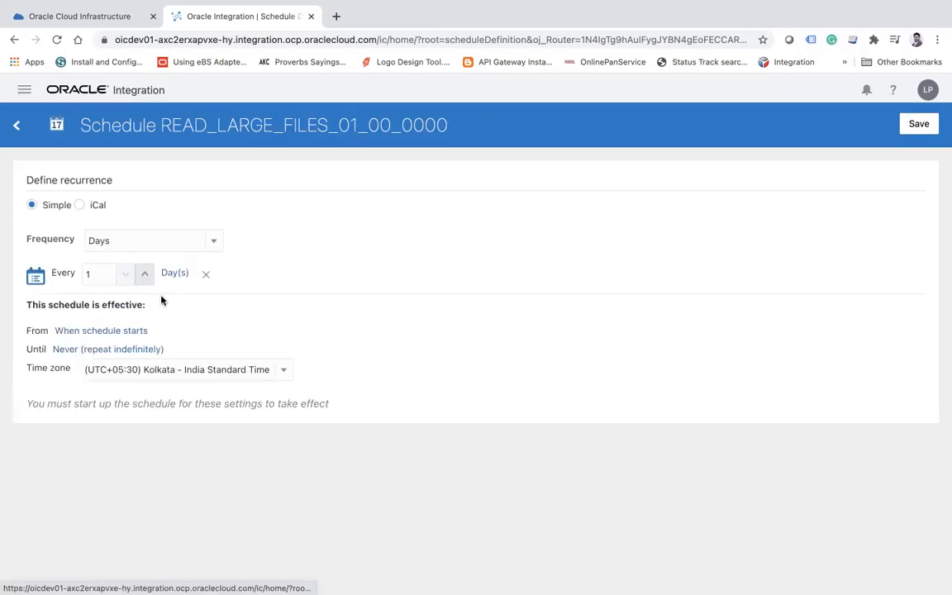
{"action": "left_click", "coordinate": [99, 273]}
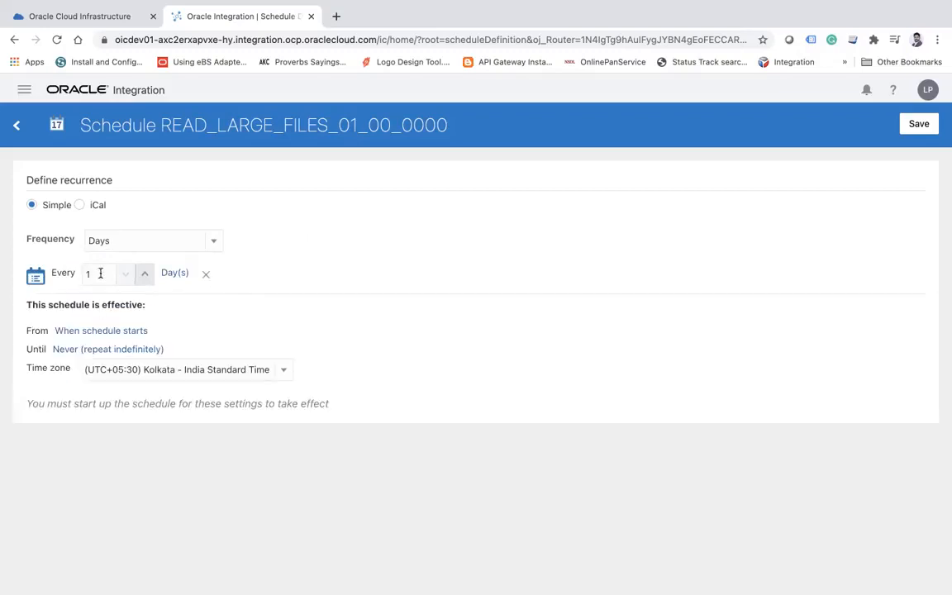
{"action": "left_click", "coordinate": [173, 274]}
{"action": "left_click", "coordinate": [198, 319]}
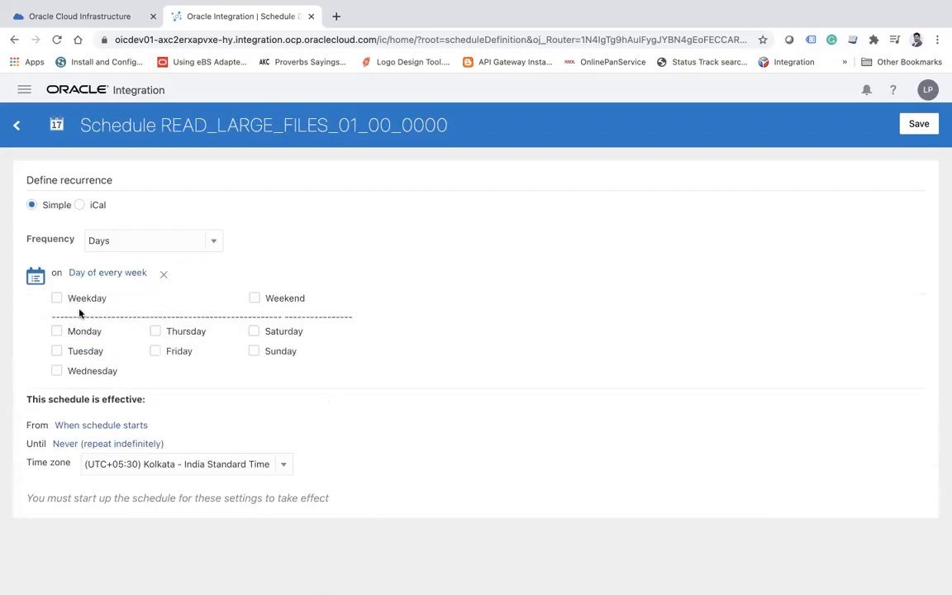
Try Day Counts and Day of every month, then remove the recurrence to return to Only Once
{"action": "left_click", "coordinate": [112, 273]}
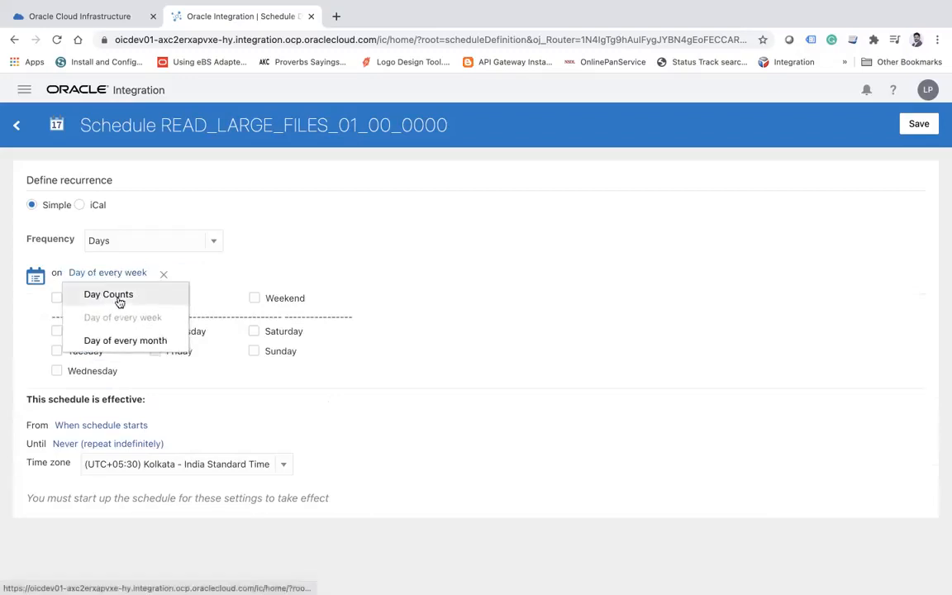
{"action": "left_click", "coordinate": [110, 300]}
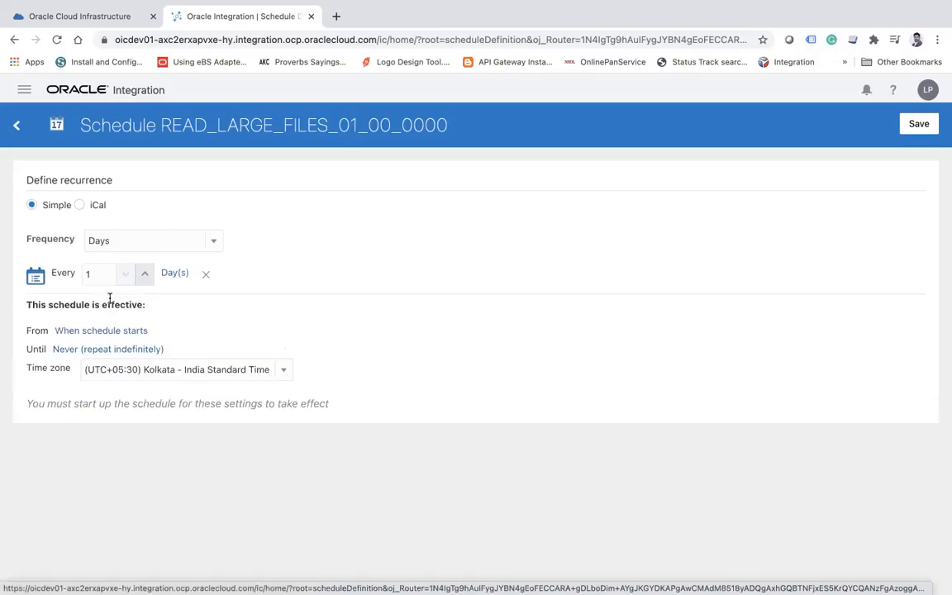
{"action": "left_click", "coordinate": [165, 277]}
{"action": "left_click", "coordinate": [190, 339]}
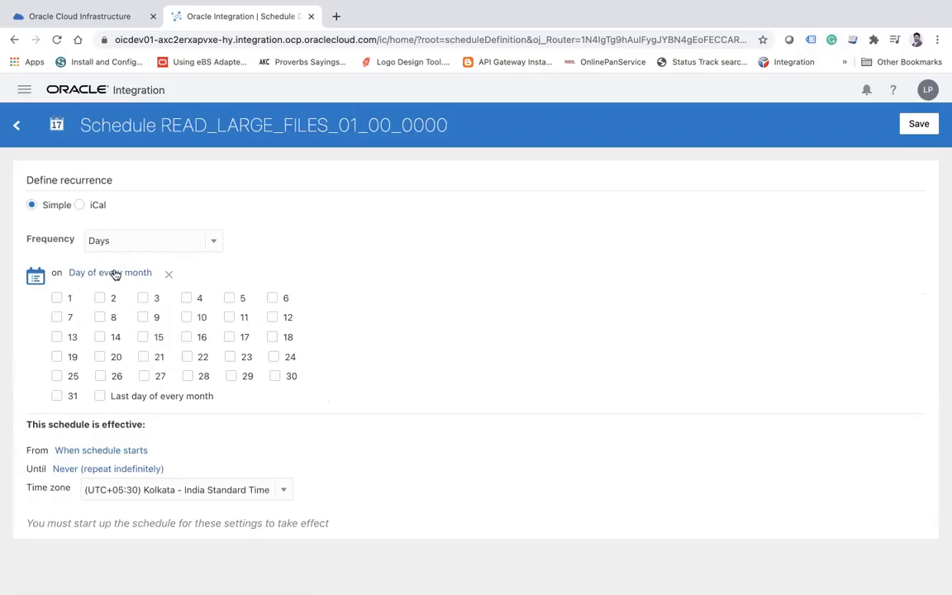
{"action": "left_click", "coordinate": [169, 275]}
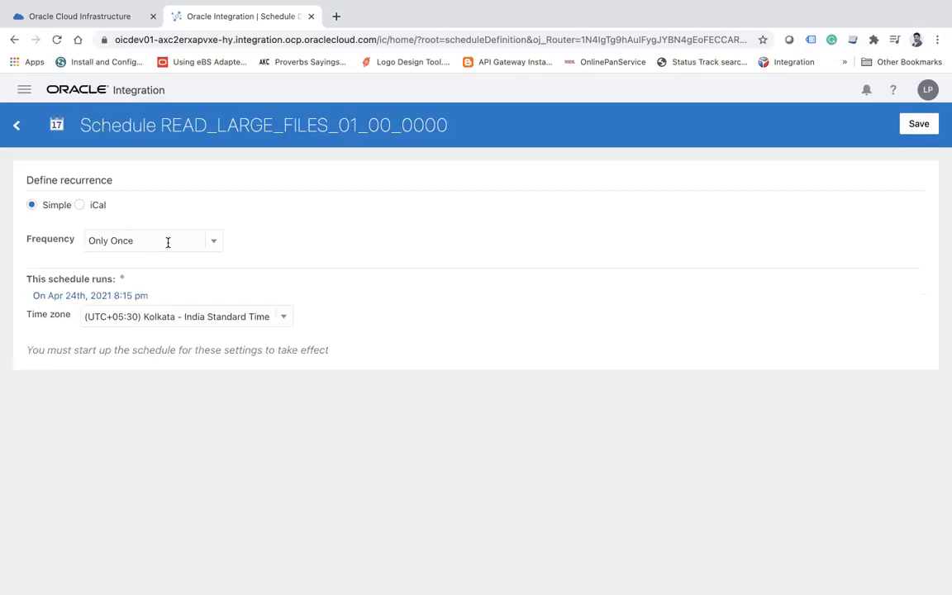
{"action": "left_click", "coordinate": [168, 242]}
{"action": "left_click", "coordinate": [138, 347]}
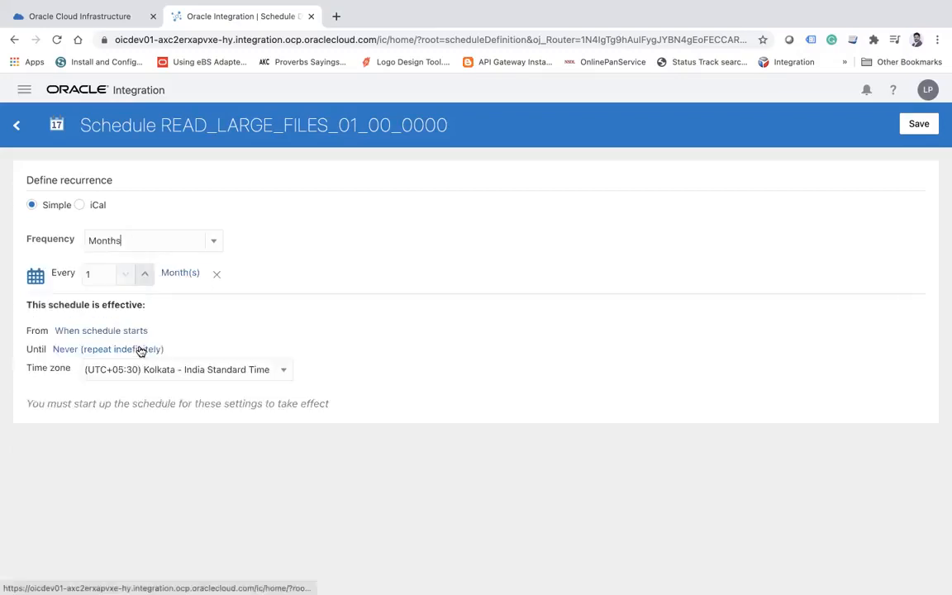
{"action": "left_click", "coordinate": [100, 274]}
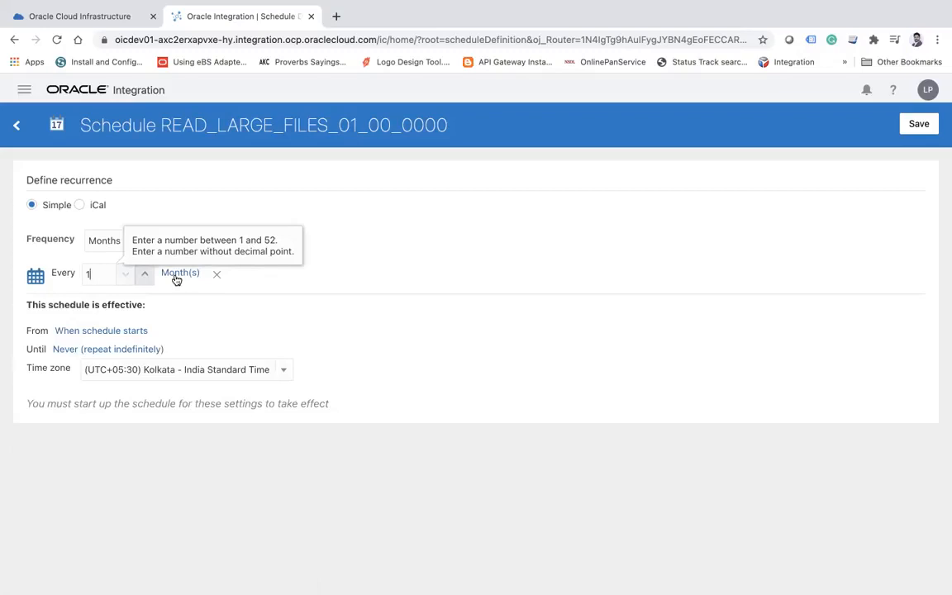
{"action": "left_click", "coordinate": [181, 274]}
{"action": "left_click", "coordinate": [220, 318]}
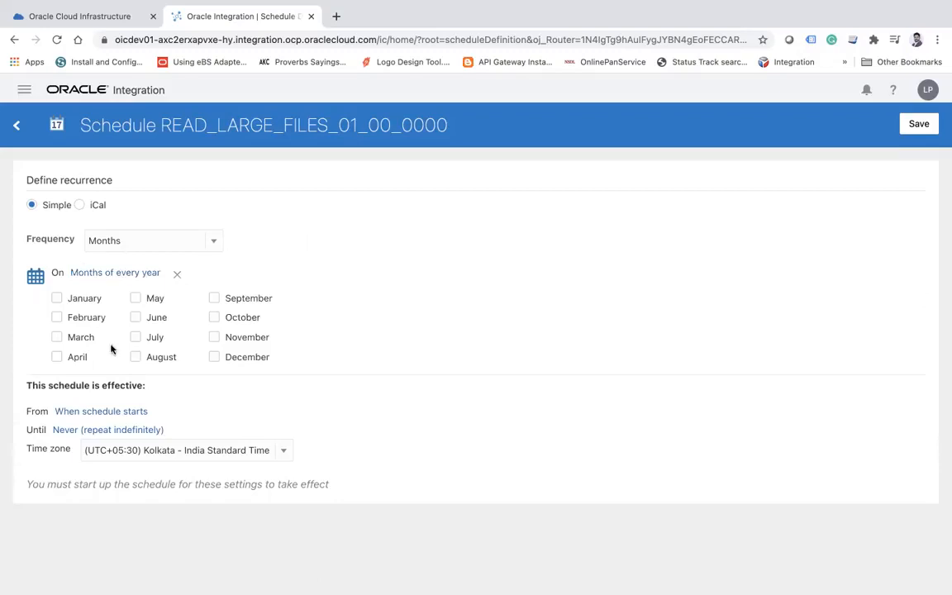
{"action": "left_click", "coordinate": [177, 274]}
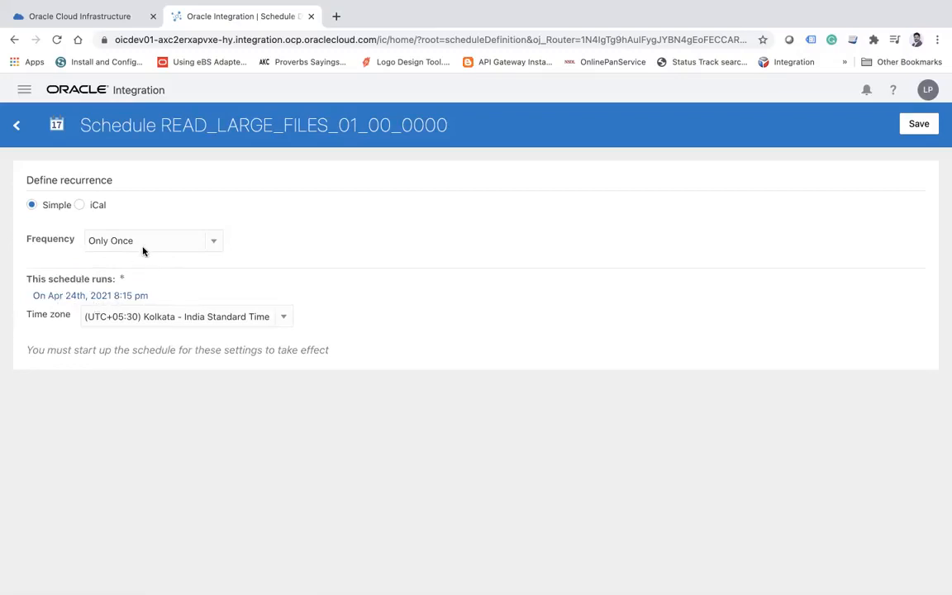
Set the frequency to Hours and Minutes with an interval of 1 hour
{"action": "left_click", "coordinate": [143, 248]}
{"action": "left_click", "coordinate": [132, 293]}
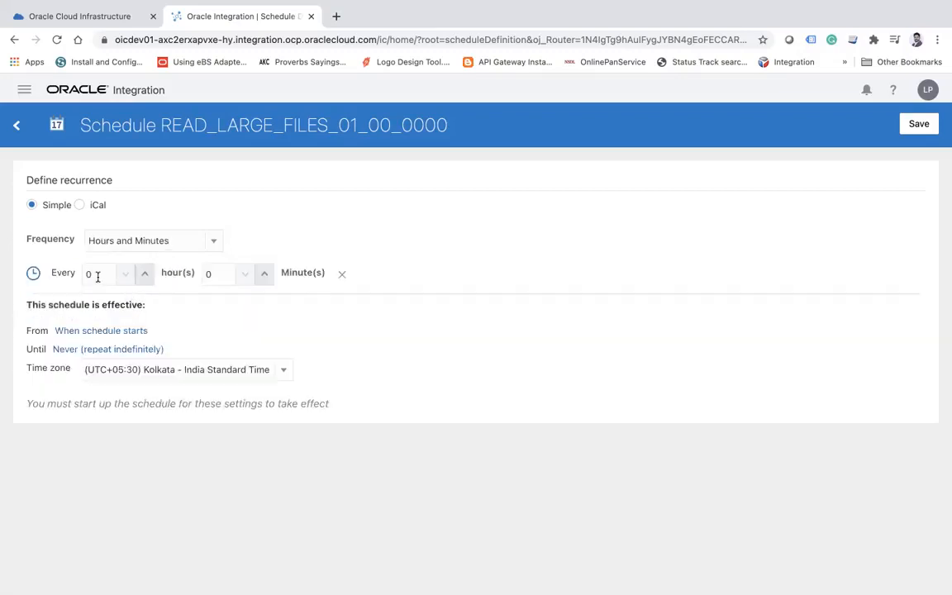
{"action": "left_click", "coordinate": [98, 277]}
{"action": "type", "text": "1"}
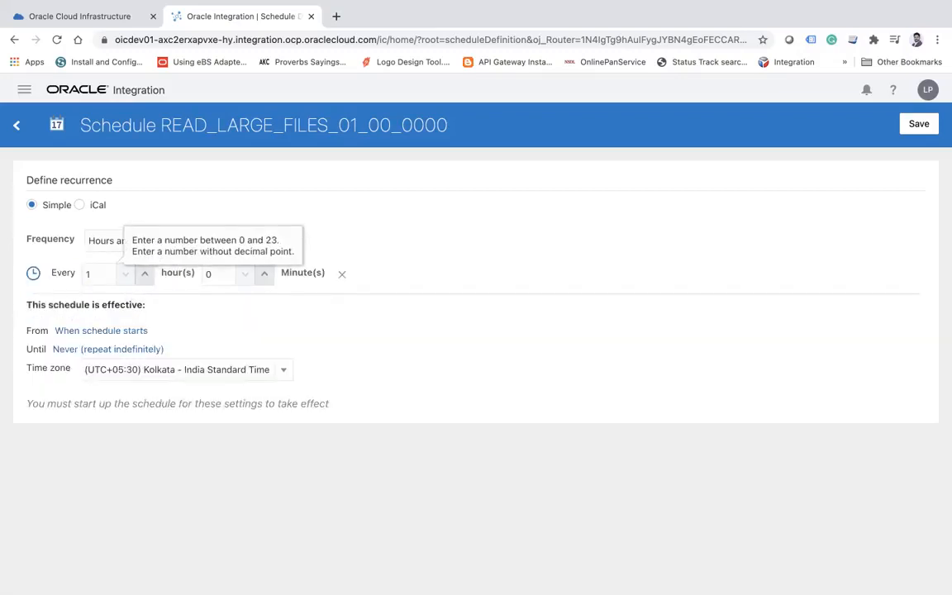
{"action": "key", "text": "Tab"}
{"action": "left_click", "coordinate": [589, 245]}
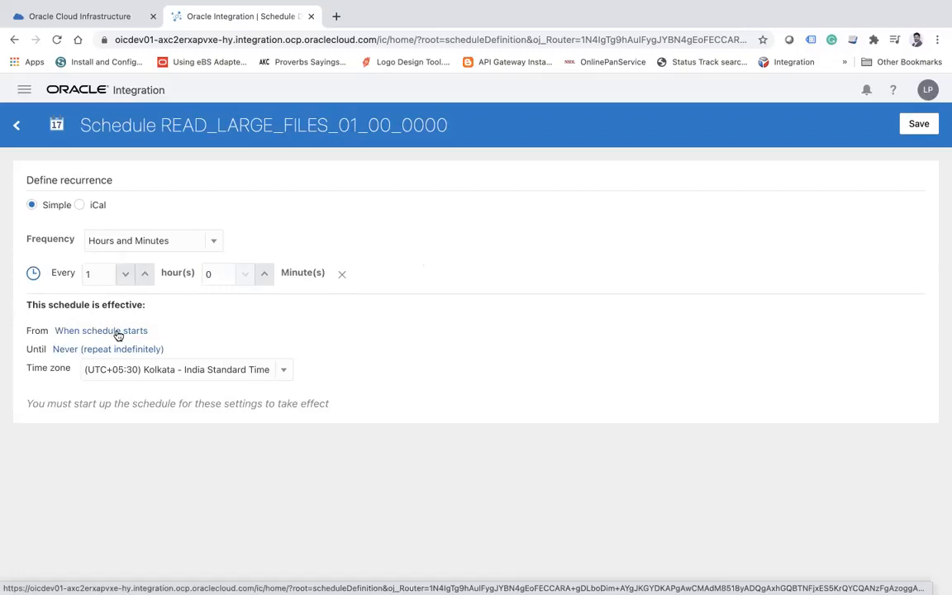
{"action": "left_click", "coordinate": [95, 278]}
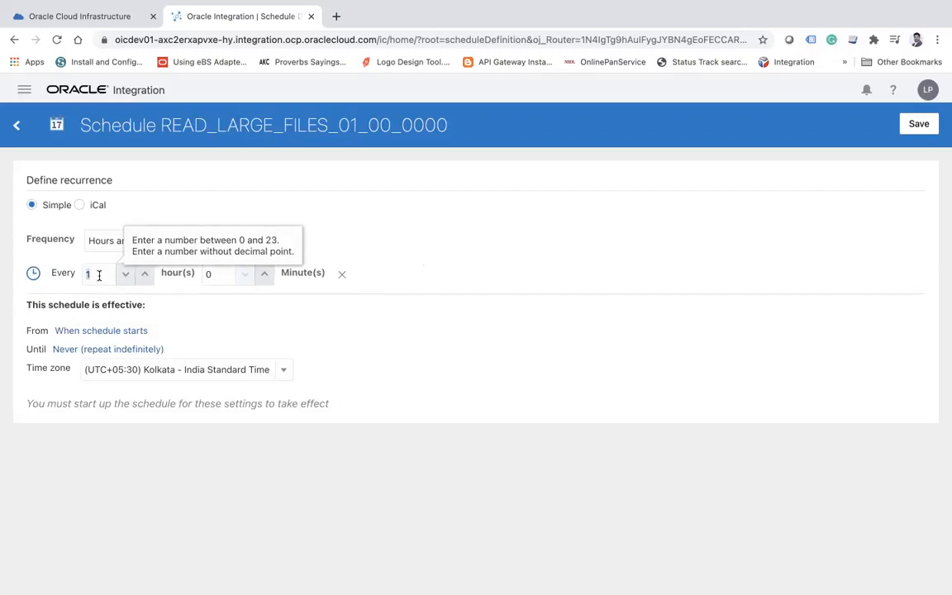
{"action": "left_click", "coordinate": [106, 337]}
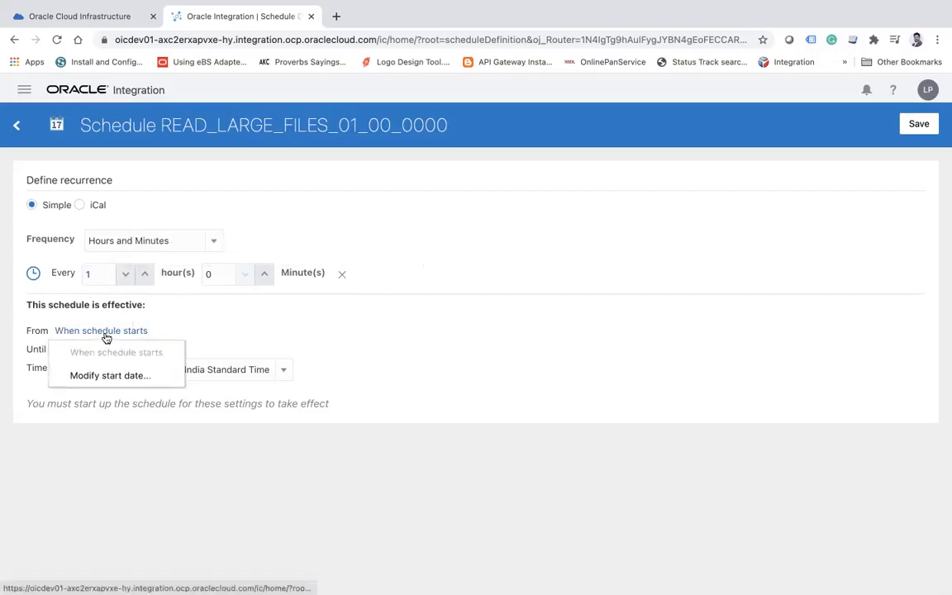
{"action": "left_click", "coordinate": [112, 379]}
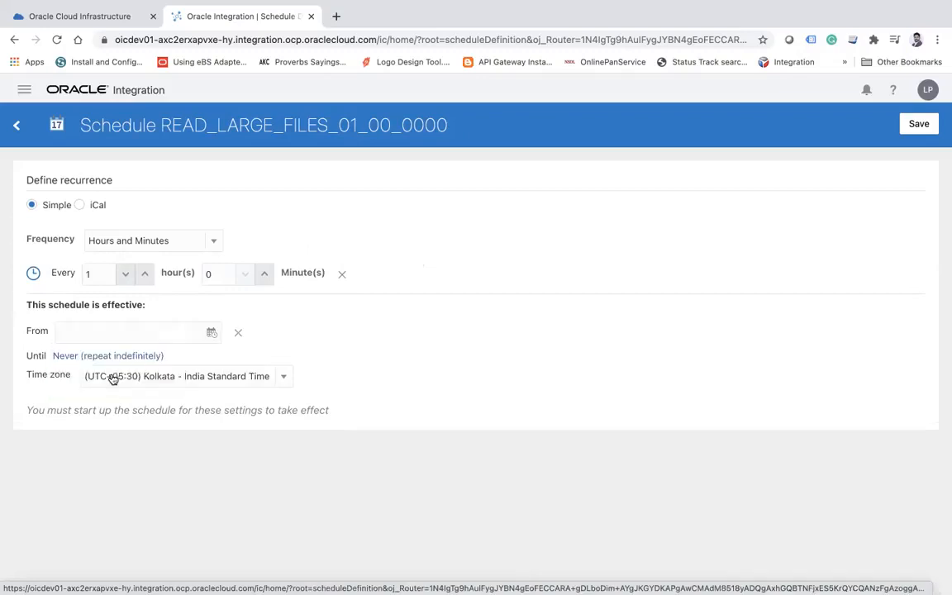
{"action": "left_click", "coordinate": [211, 335]}
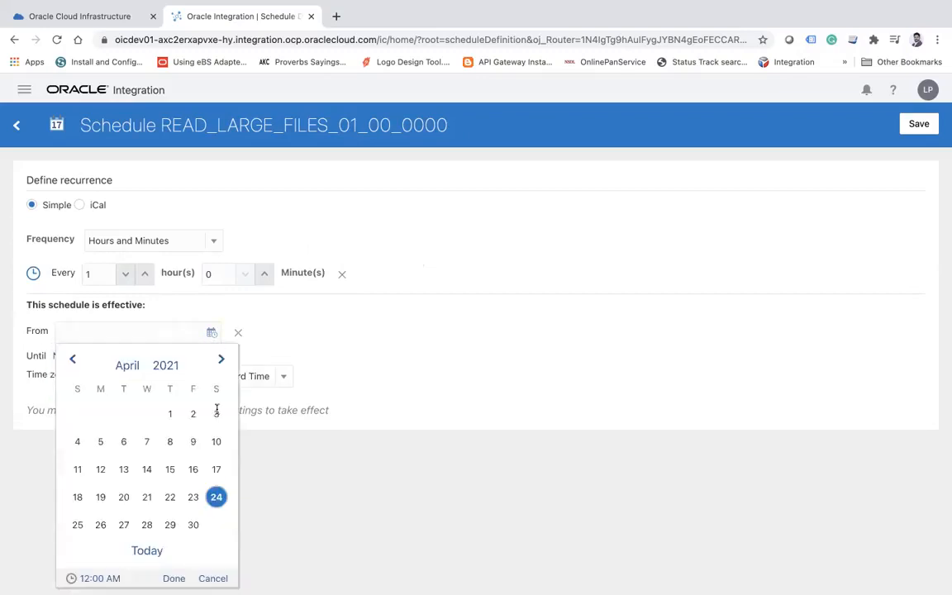
{"action": "left_click", "coordinate": [124, 526]}
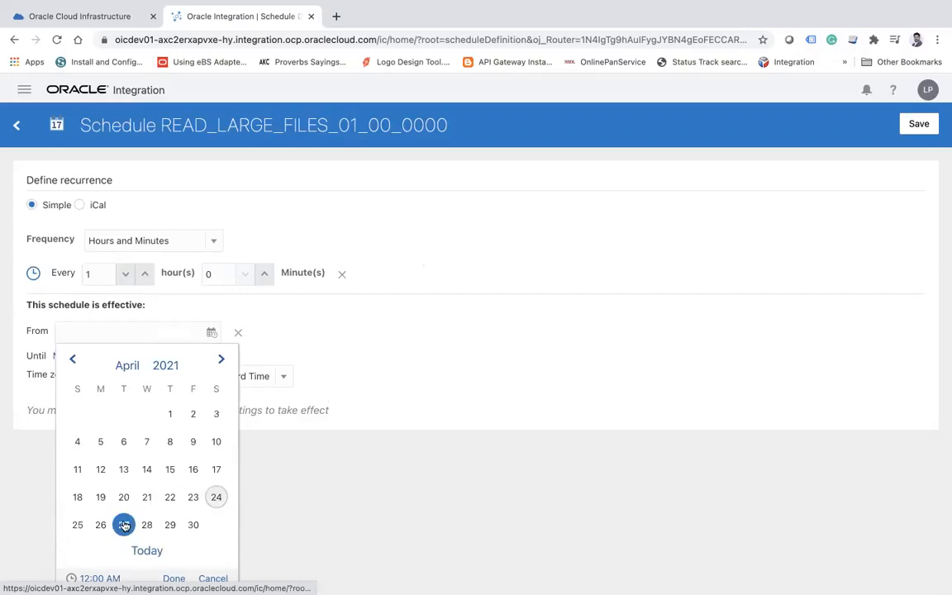
{"action": "left_click", "coordinate": [174, 578]}
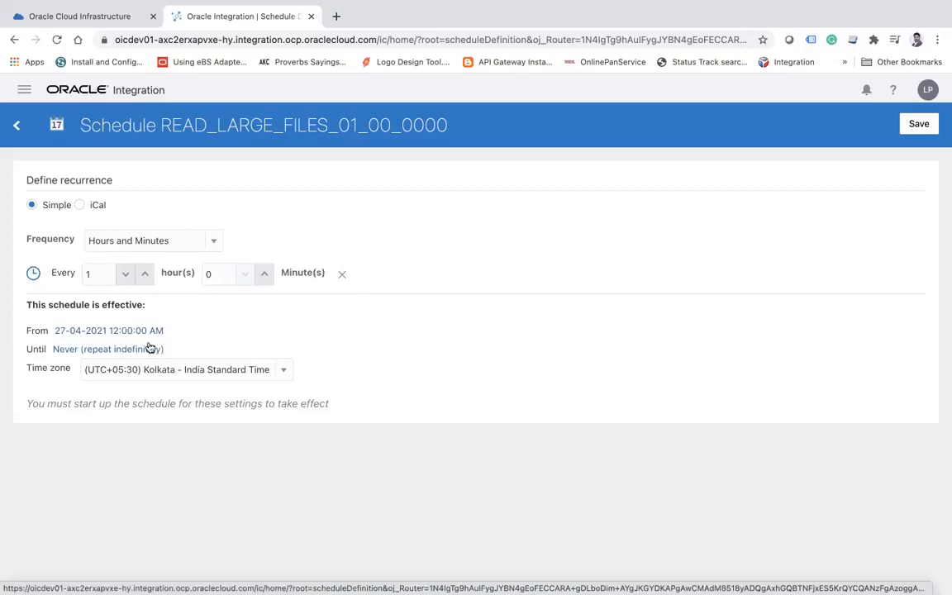
{"action": "left_click", "coordinate": [123, 332]}
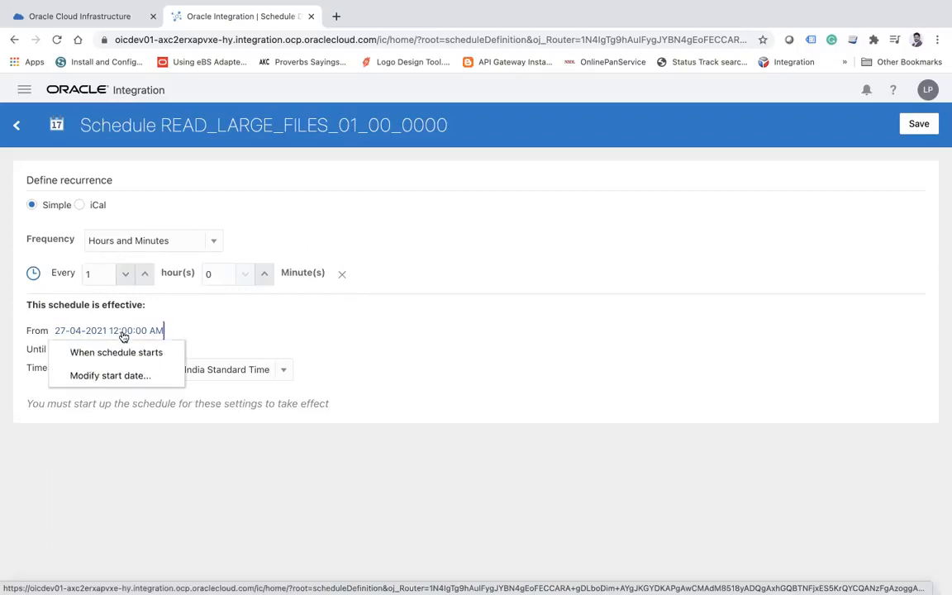
{"action": "left_click", "coordinate": [123, 354]}
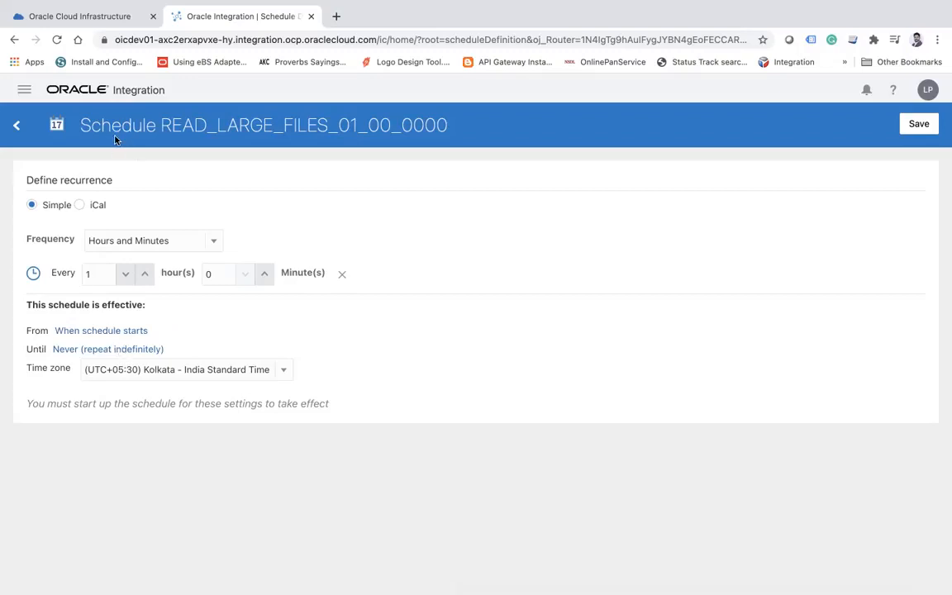
{"action": "left_click", "coordinate": [128, 354]}
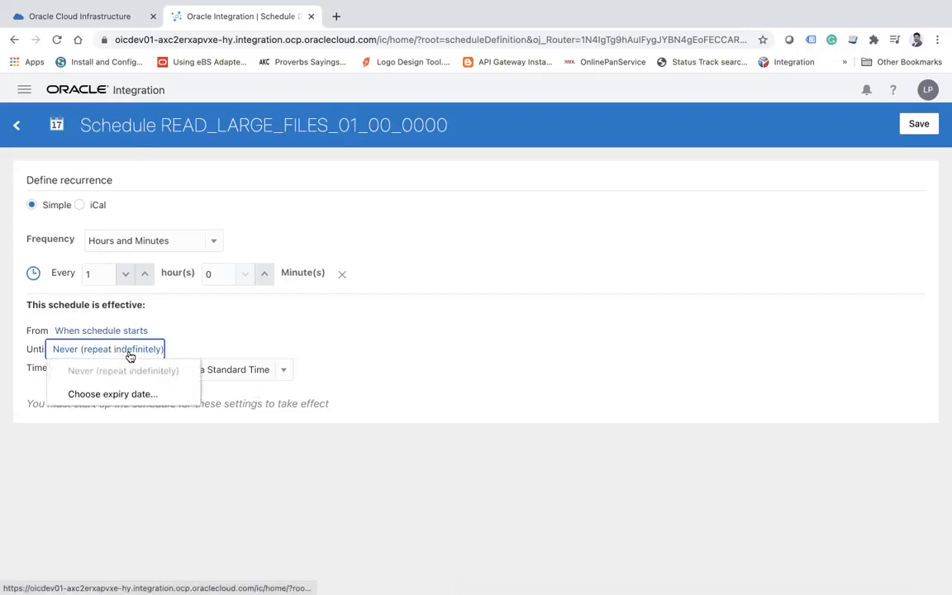
{"action": "left_click", "coordinate": [105, 395]}
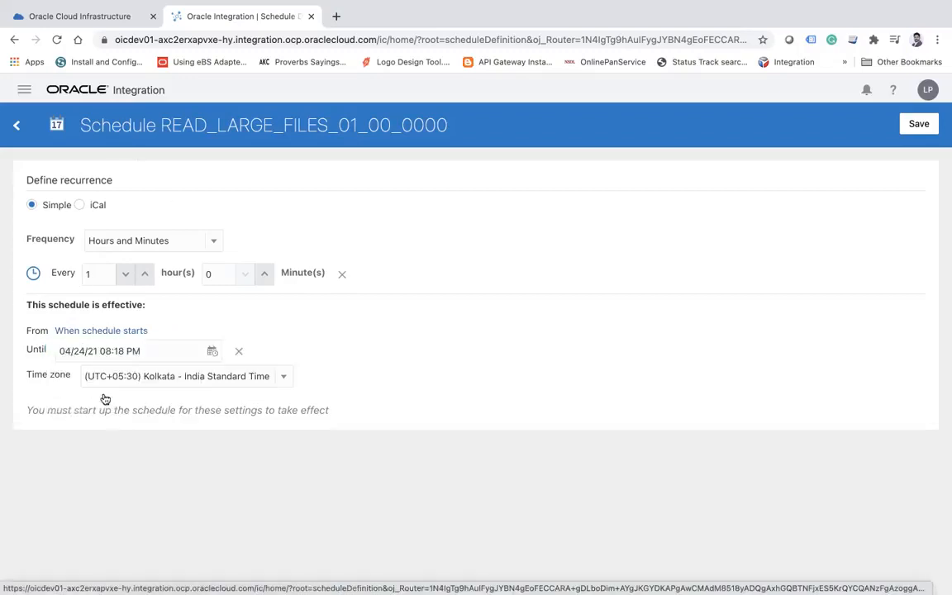
{"action": "left_click", "coordinate": [240, 355]}
{"action": "left_click", "coordinate": [238, 368]}
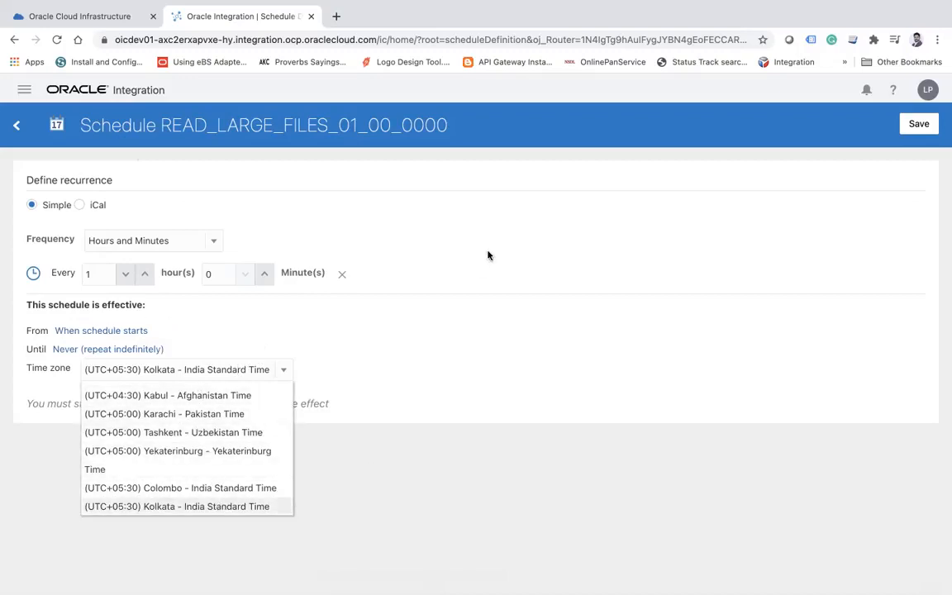
{"action": "left_click", "coordinate": [511, 245]}
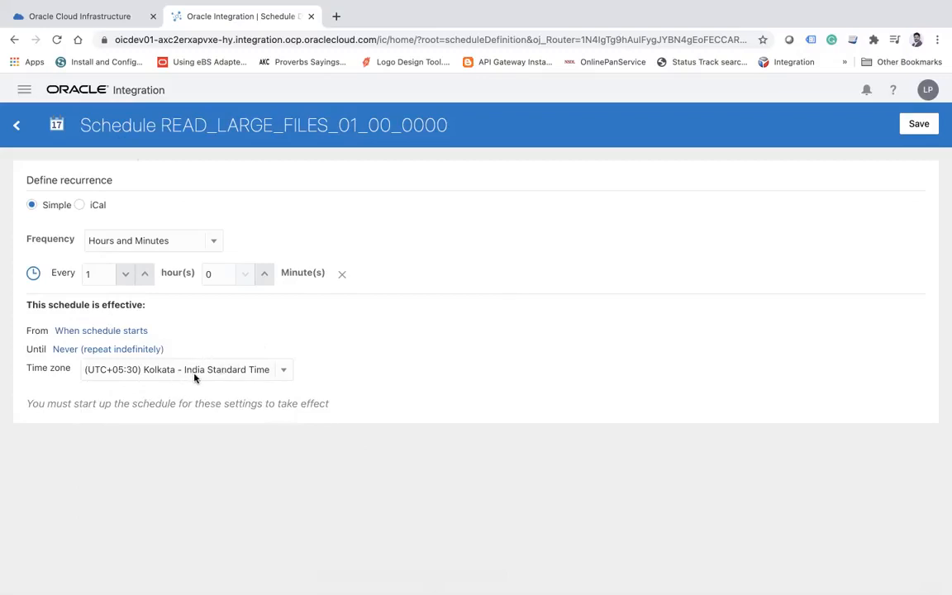
{"action": "double_click", "coordinate": [51, 368]}
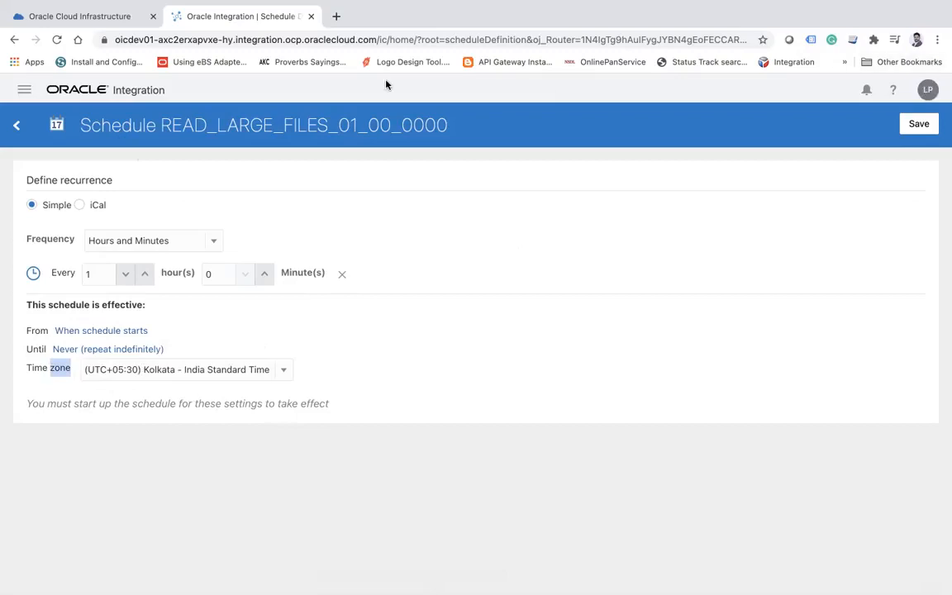
{"action": "left_click", "coordinate": [928, 89]}
{"action": "left_click", "coordinate": [839, 163]}
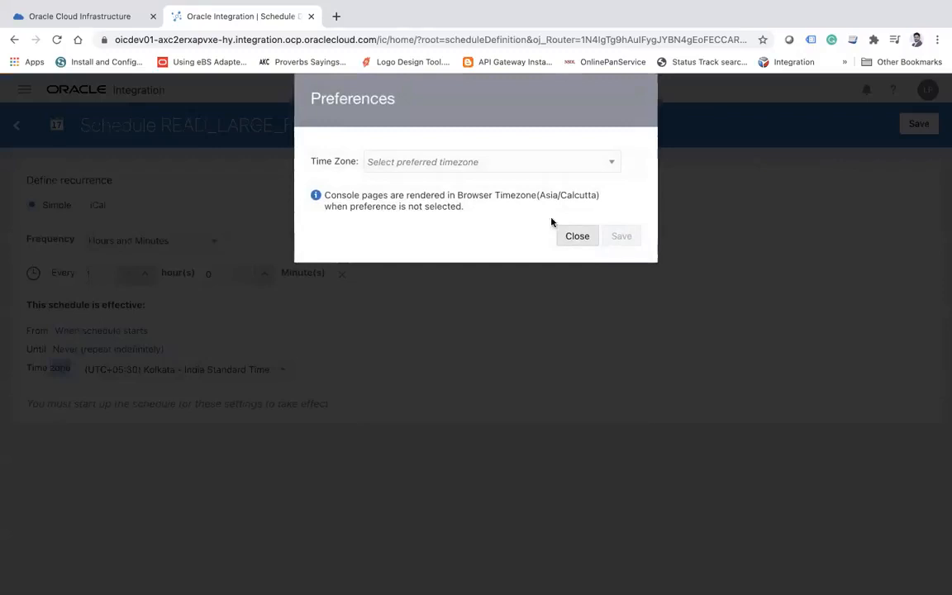
{"action": "left_click", "coordinate": [423, 165]}
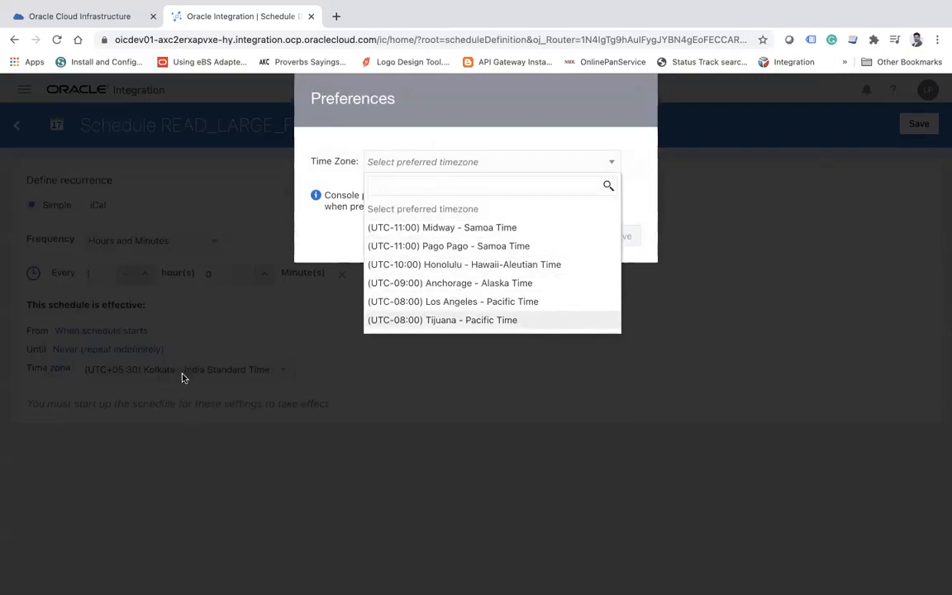
{"action": "left_click", "coordinate": [507, 88]}
{"action": "left_click", "coordinate": [576, 236]}
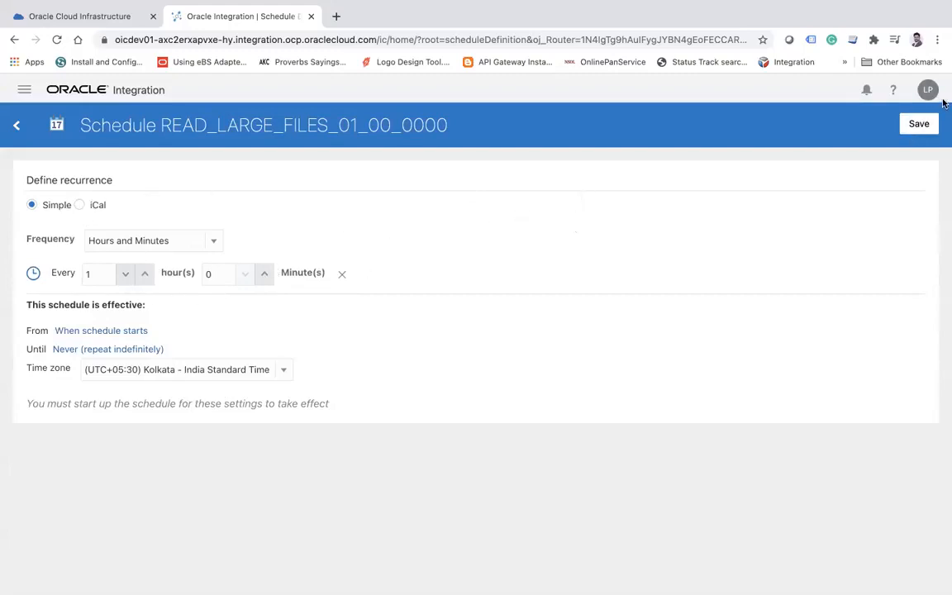
Try saving the hourly schedule, re-add the Hours and Minutes rule after an error, and retry
{"action": "left_click", "coordinate": [918, 125]}
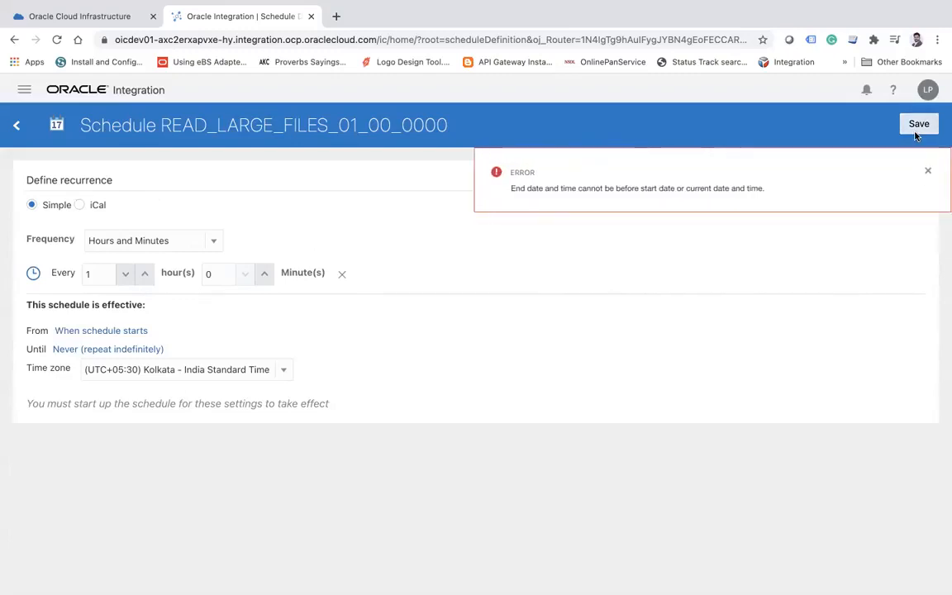
{"action": "left_click", "coordinate": [928, 171]}
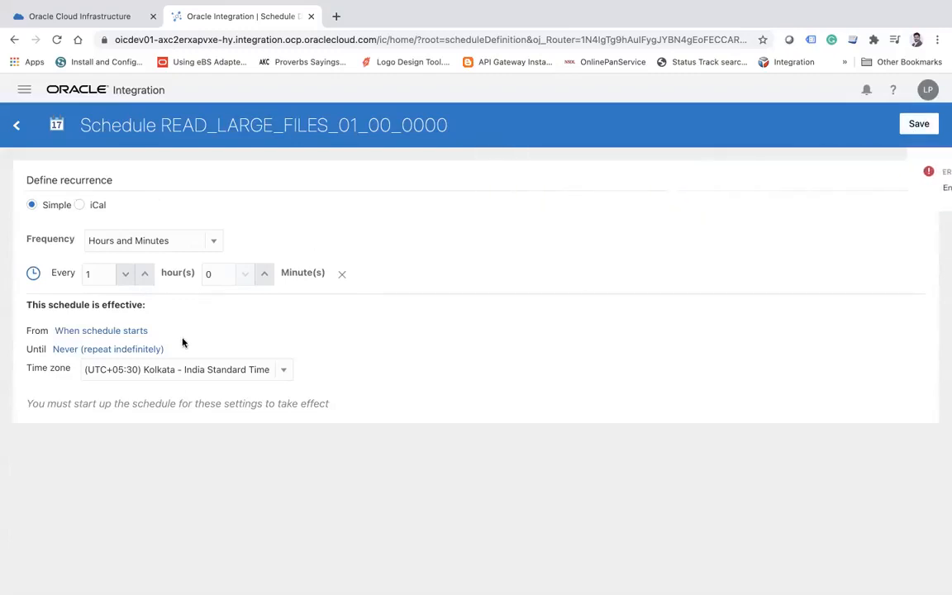
{"action": "left_click", "coordinate": [343, 275]}
{"action": "left_click", "coordinate": [181, 241]}
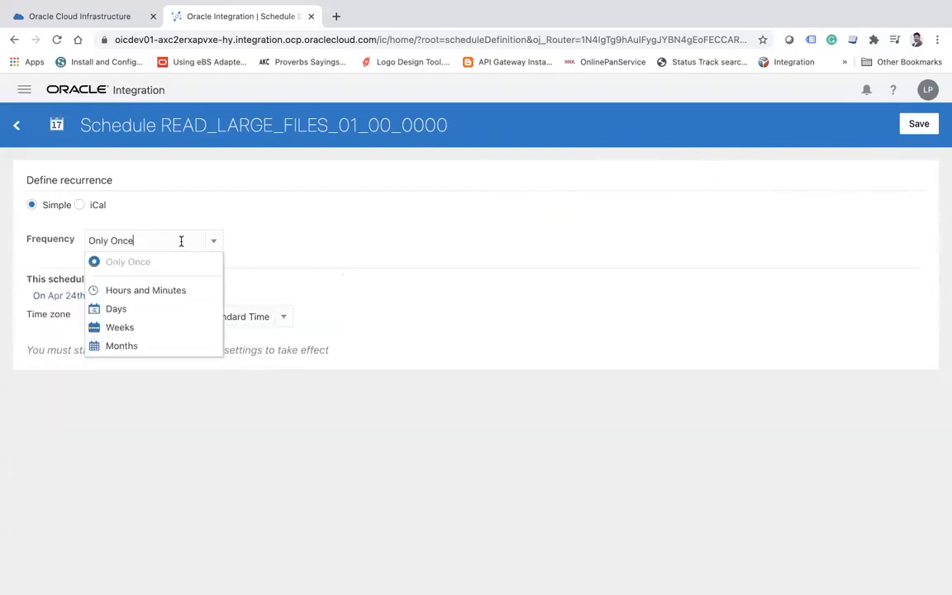
{"action": "left_click", "coordinate": [135, 290]}
{"action": "left_click", "coordinate": [92, 275]}
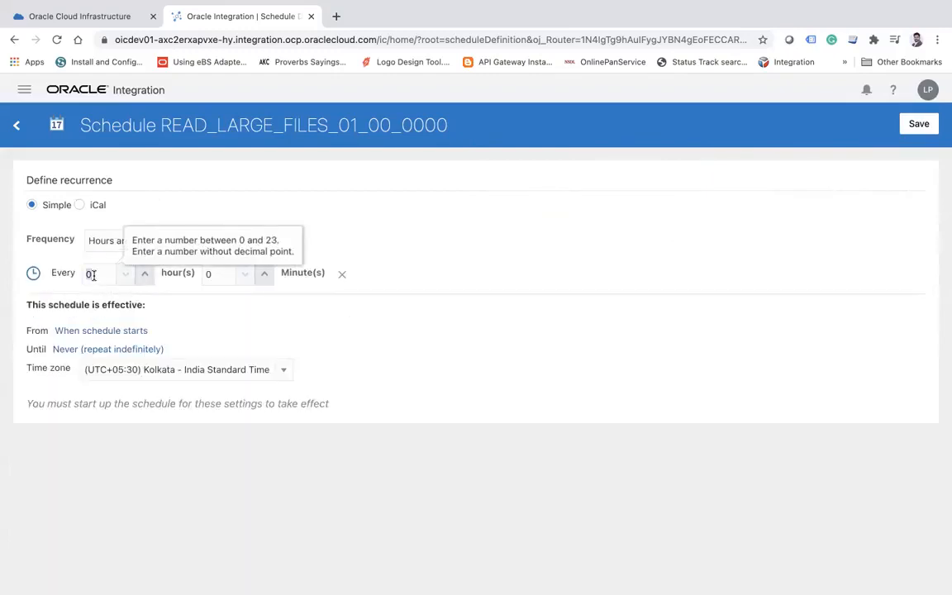
{"action": "left_click", "coordinate": [920, 125]}
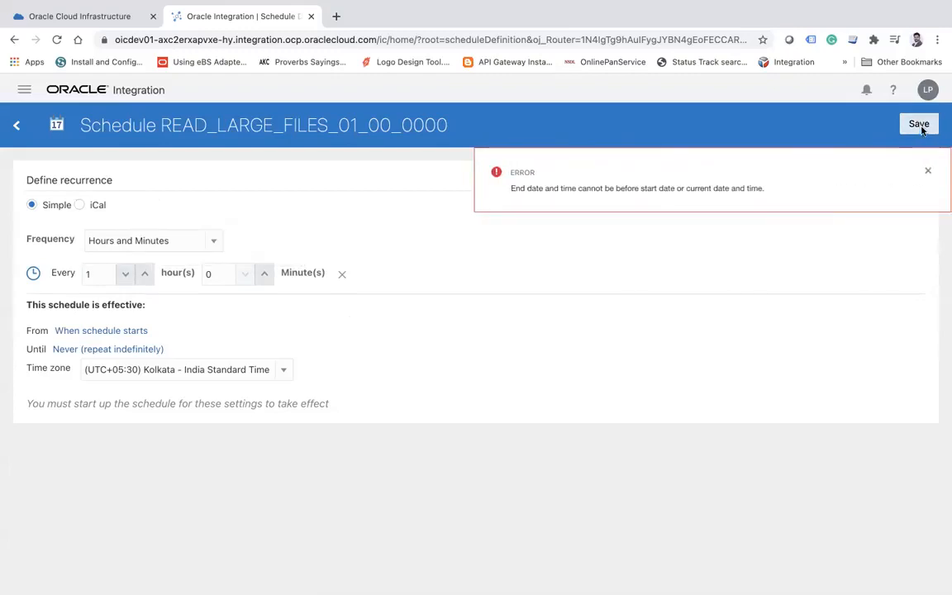
{"action": "left_click", "coordinate": [927, 171]}
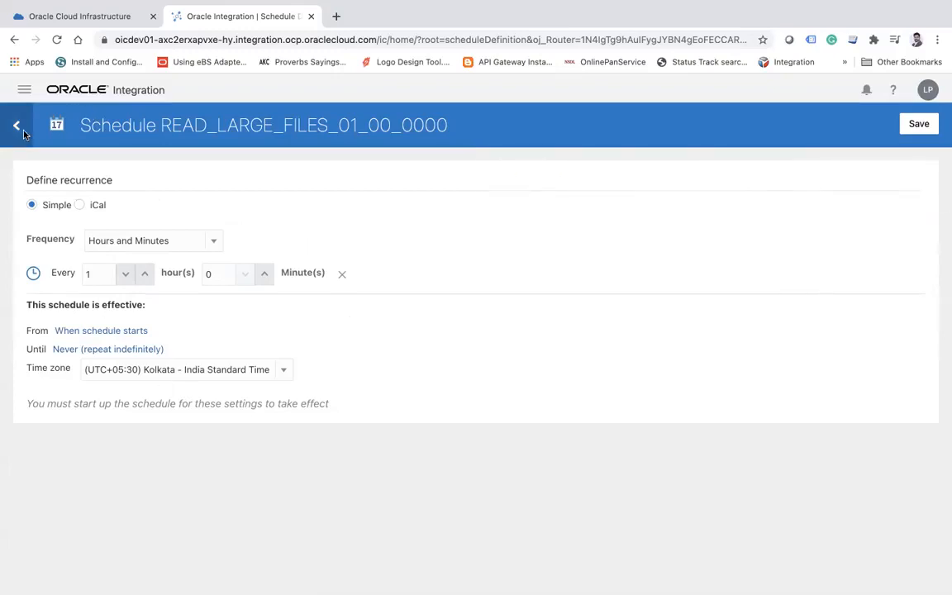
Discard changes, re-add a schedule to Read large files repeating every 1 hour, and save it
{"action": "left_click", "coordinate": [18, 122]}
{"action": "left_click", "coordinate": [586, 395]}
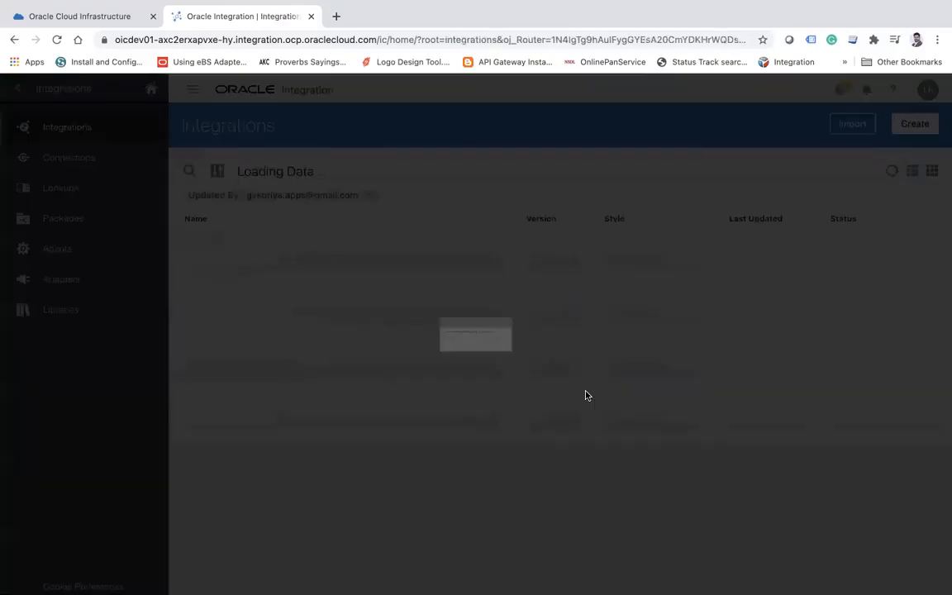
{"action": "left_click", "coordinate": [867, 262]}
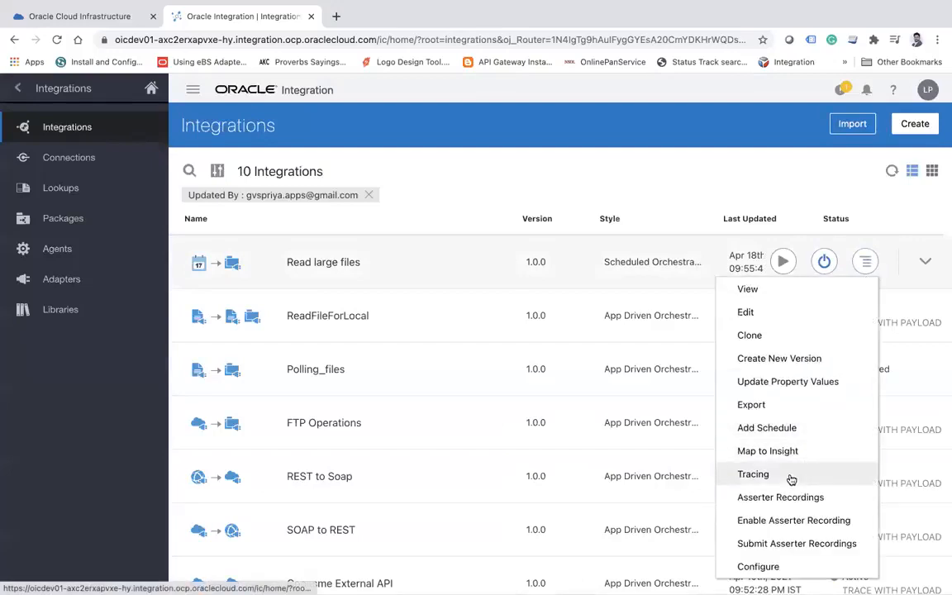
{"action": "left_click", "coordinate": [785, 428]}
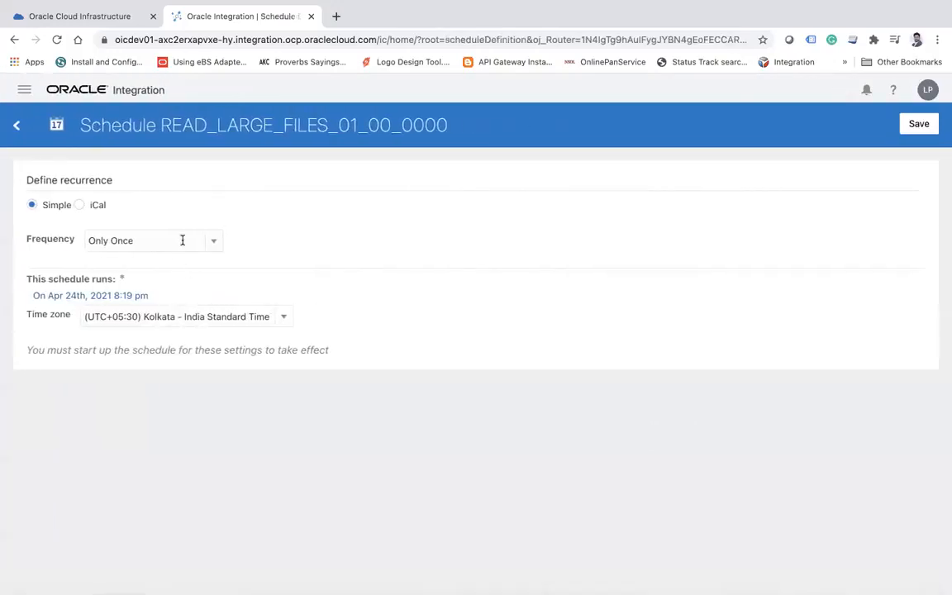
{"action": "left_click", "coordinate": [211, 240]}
{"action": "left_click", "coordinate": [130, 290]}
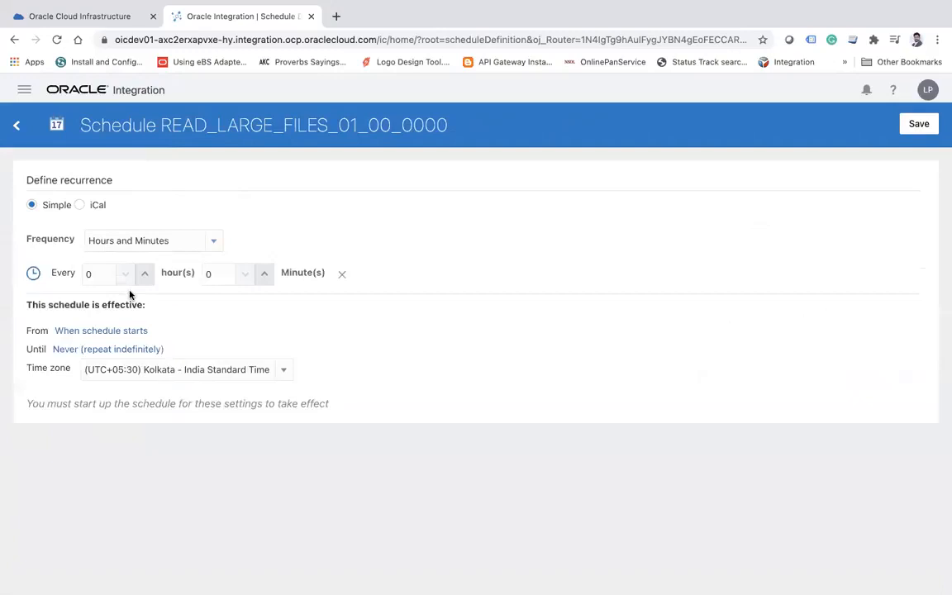
{"action": "left_click", "coordinate": [104, 279]}
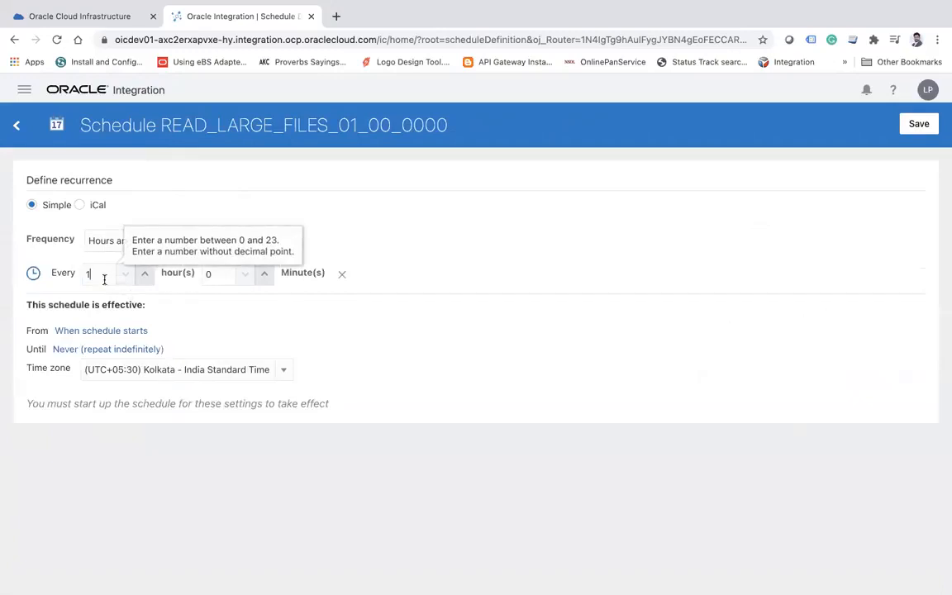
{"action": "left_click", "coordinate": [919, 126]}
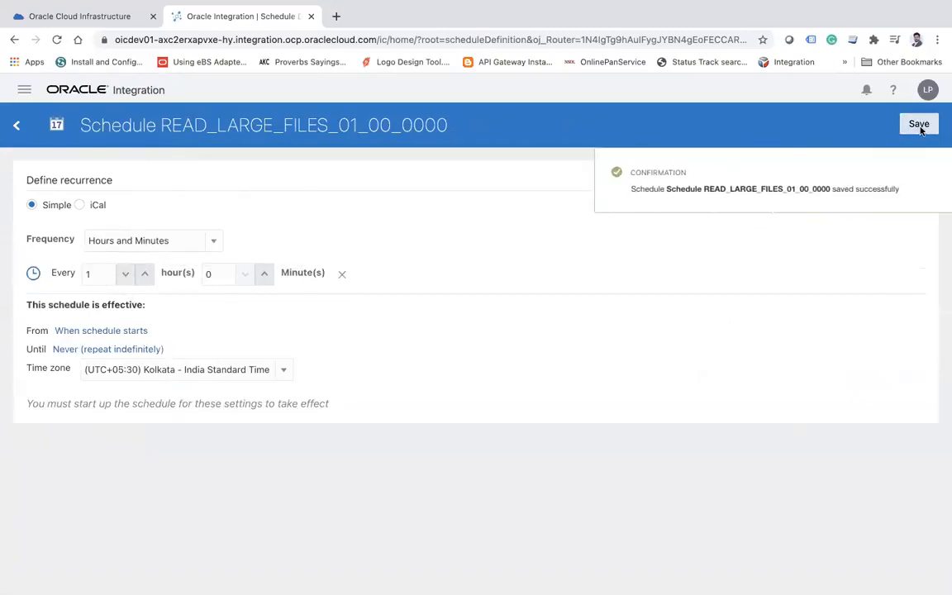
Return to Schedule and Future Runs for Read large files without starting it, and expand the schedule details
{"action": "left_click", "coordinate": [18, 125]}
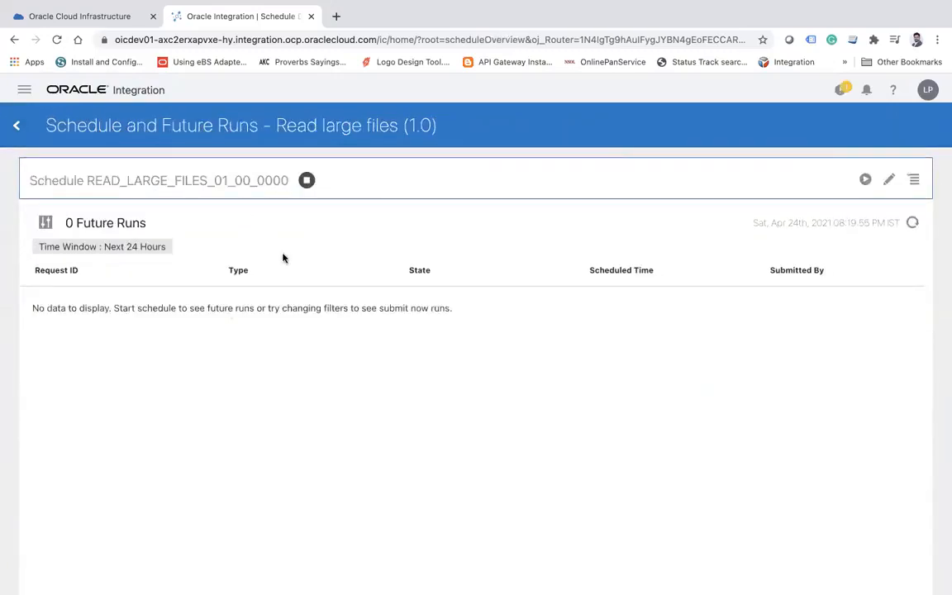
{"action": "left_click", "coordinate": [865, 180]}
{"action": "left_click", "coordinate": [570, 411]}
{"action": "left_click", "coordinate": [889, 182]}
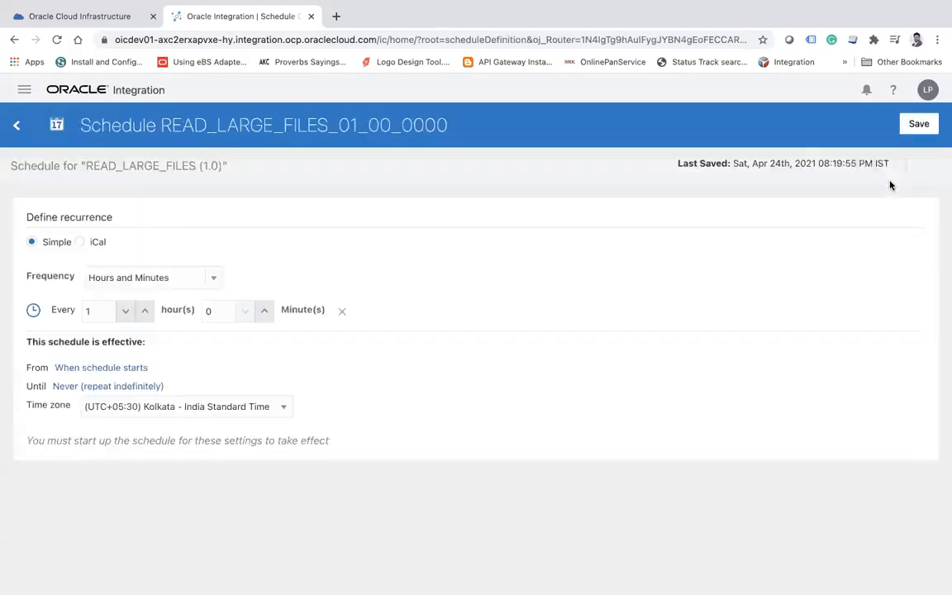
{"action": "left_click", "coordinate": [17, 125]}
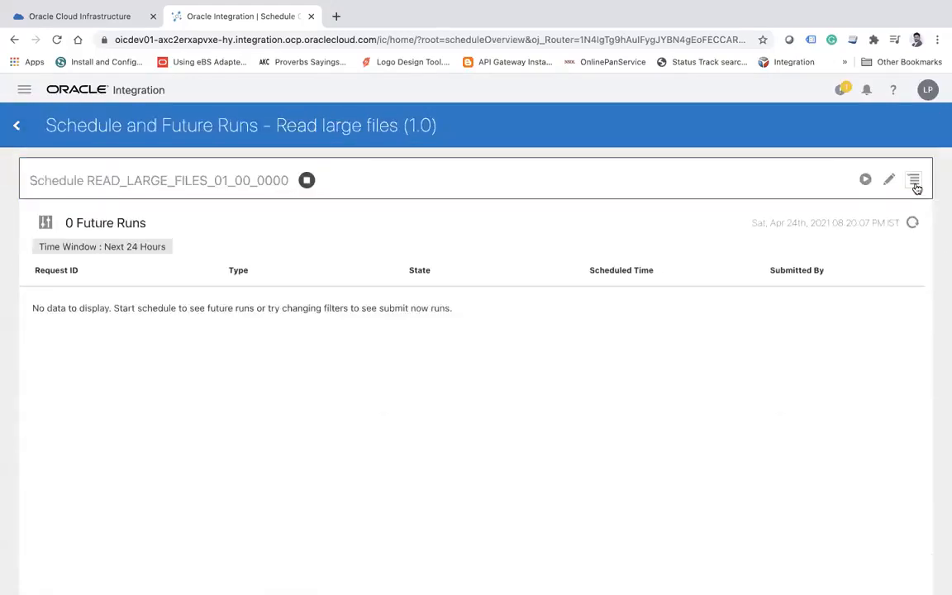
{"action": "left_click", "coordinate": [915, 182]}
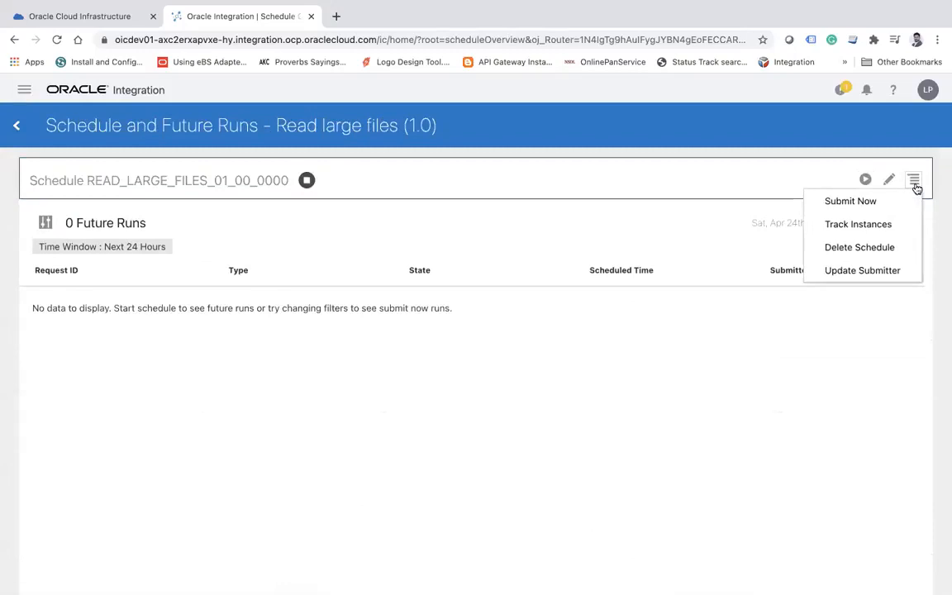
{"action": "left_click", "coordinate": [312, 186]}
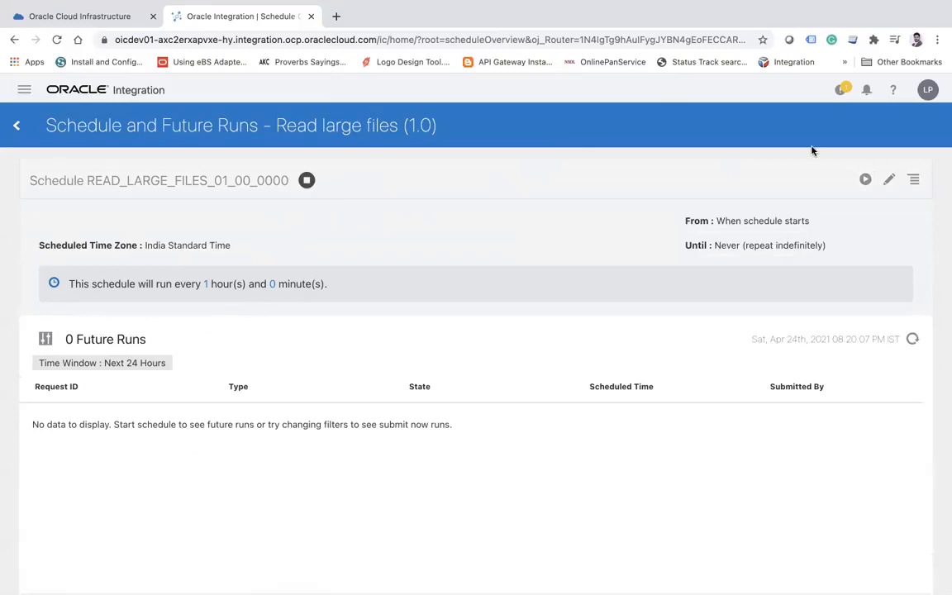
Start and confirm the hourly schedule, then check the 24 future runs listed
{"action": "left_click", "coordinate": [864, 180]}
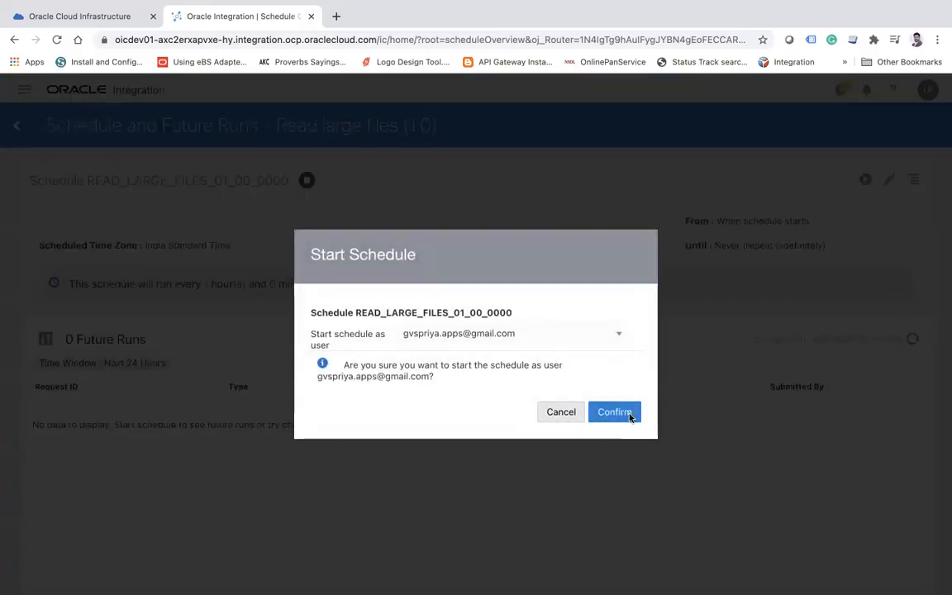
{"action": "left_click", "coordinate": [627, 415]}
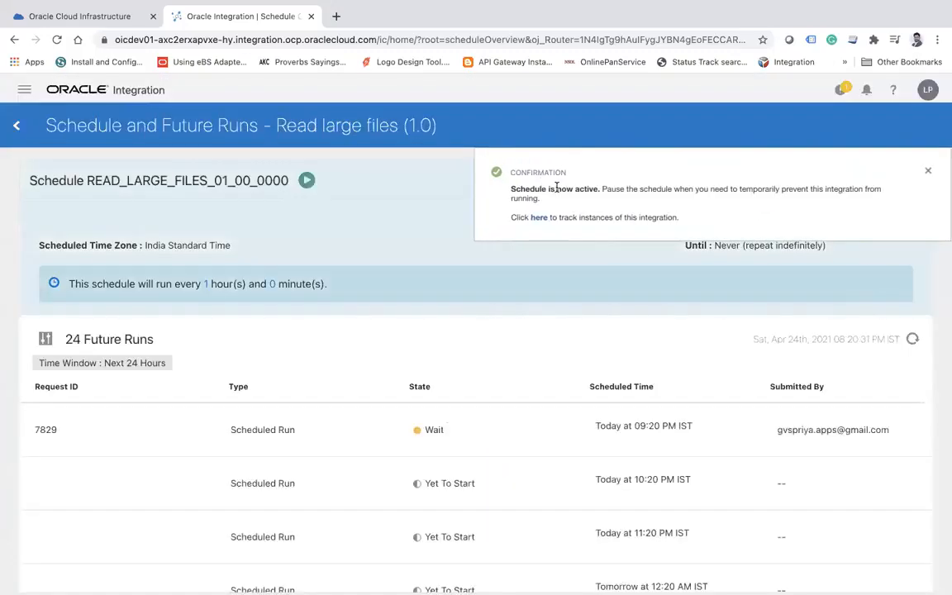
{"action": "left_click", "coordinate": [928, 171]}
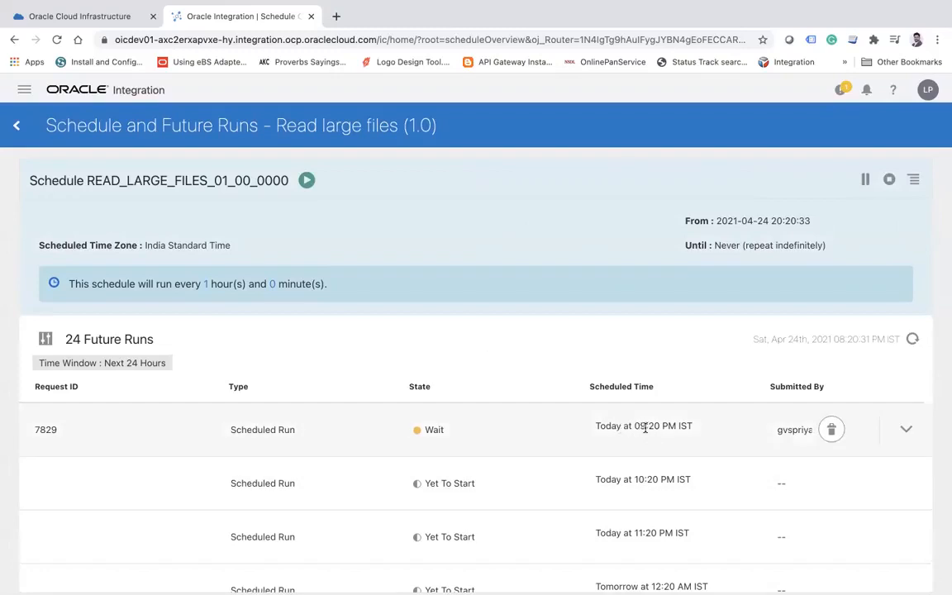
{"action": "mouse_move", "coordinate": [656, 427]}
{"action": "double_click", "coordinate": [67, 337]}
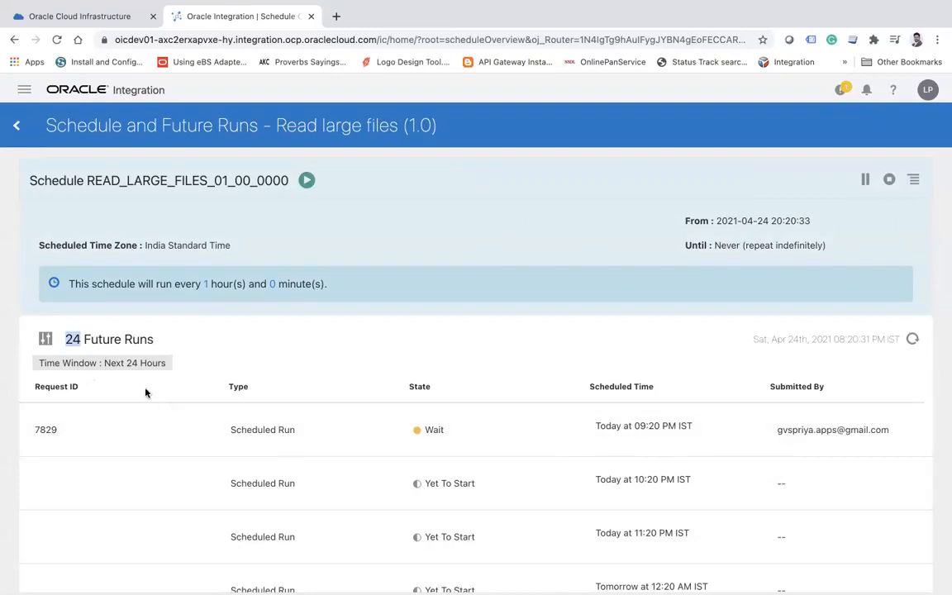
{"action": "left_click", "coordinate": [131, 361]}
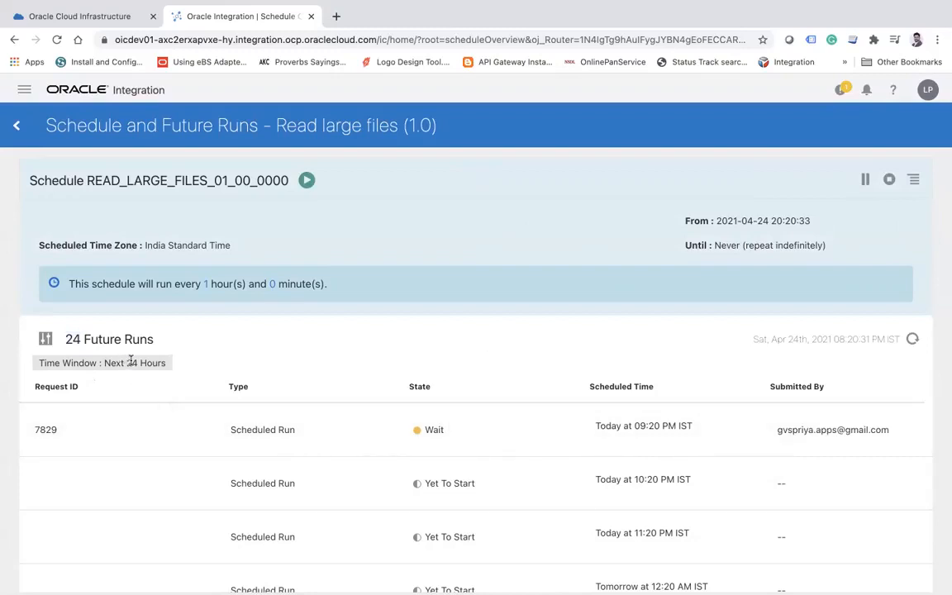
{"action": "left_click", "coordinate": [45, 338]}
{"action": "left_click", "coordinate": [136, 429]}
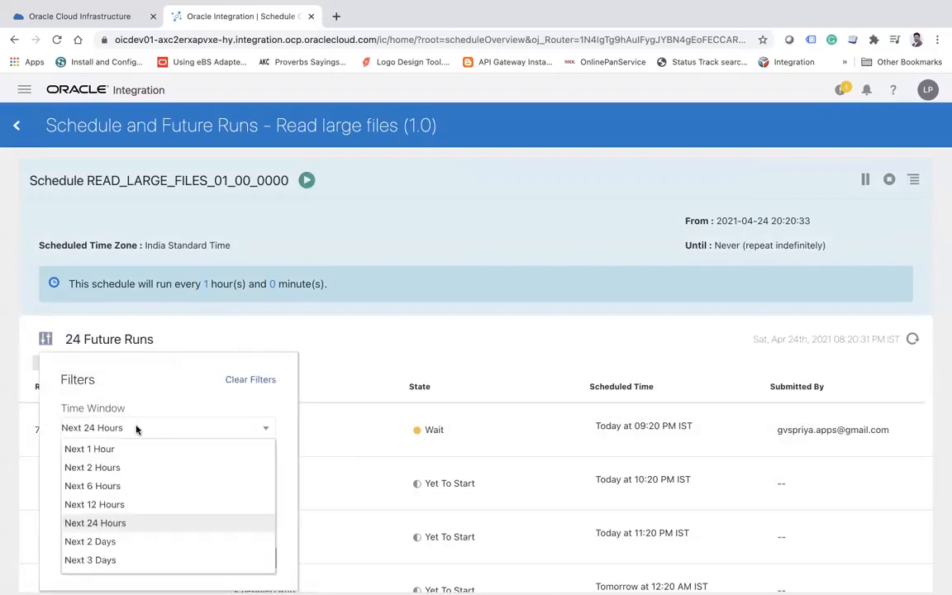
{"action": "scroll", "coordinate": [128, 533], "scroll_direction": "down", "scroll_amount": 1}
{"action": "scroll", "coordinate": [149, 510], "scroll_direction": "down", "scroll_amount": 3}
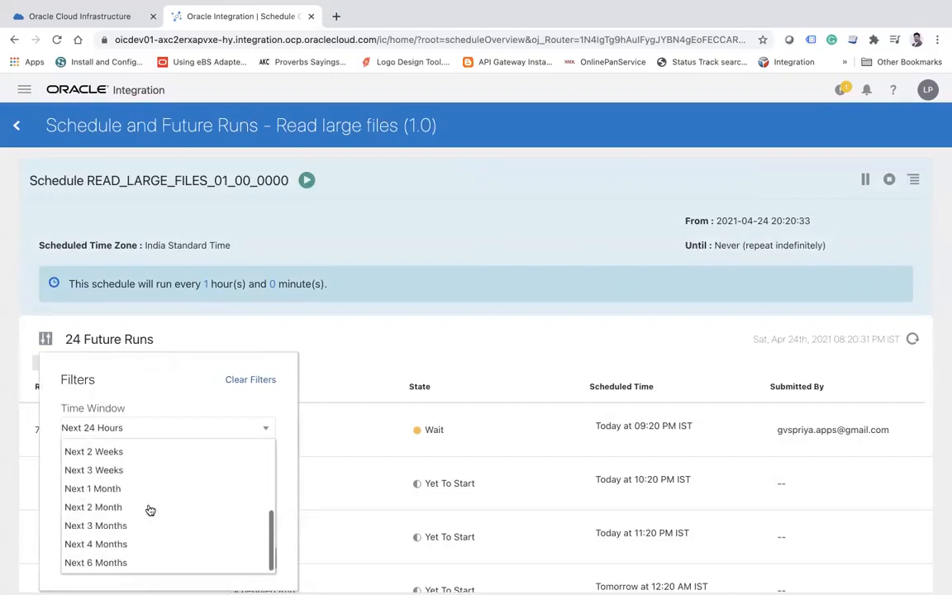
{"action": "left_click", "coordinate": [516, 105]}
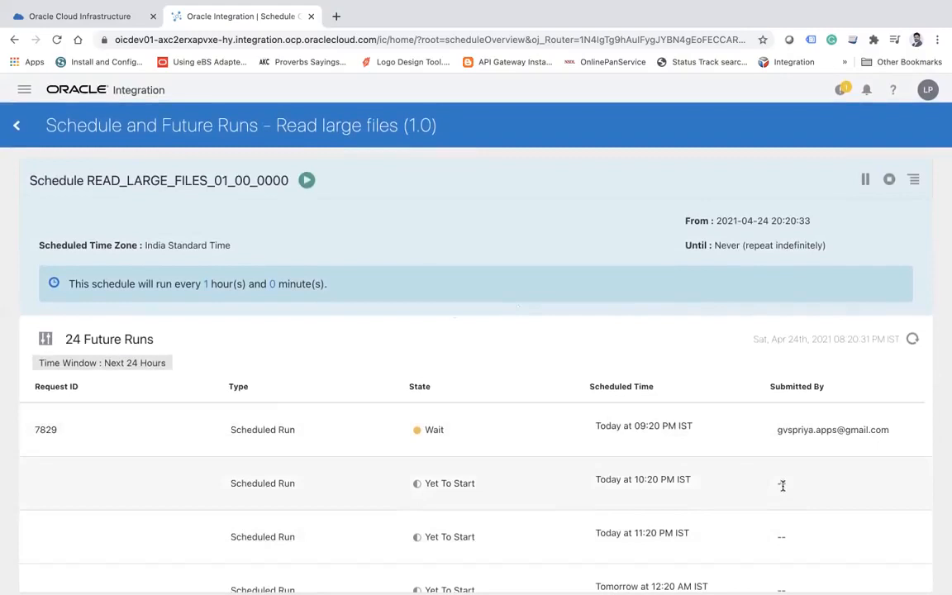
{"action": "mouse_move", "coordinate": [836, 445]}
{"action": "mouse_move", "coordinate": [488, 439]}
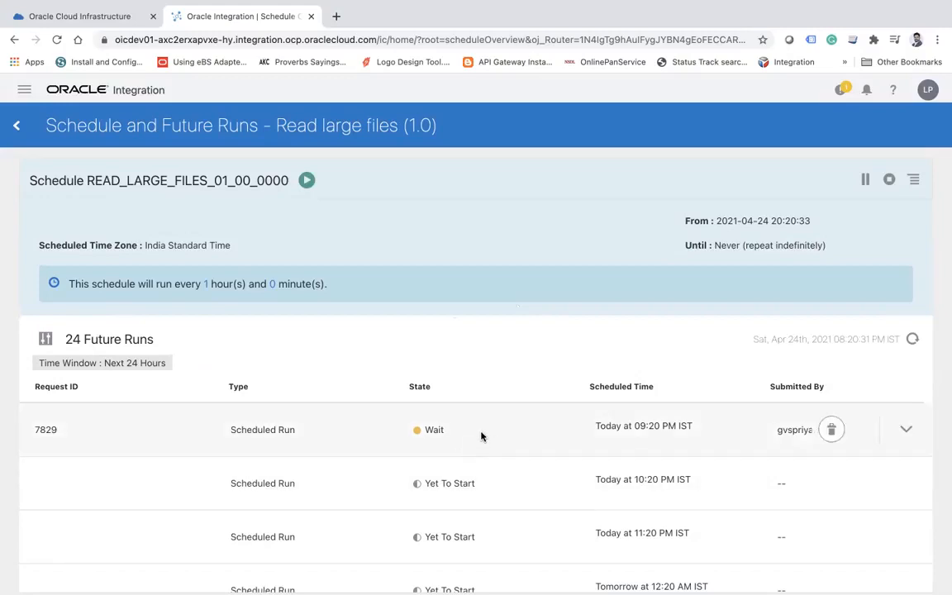
{"action": "left_click", "coordinate": [910, 431]}
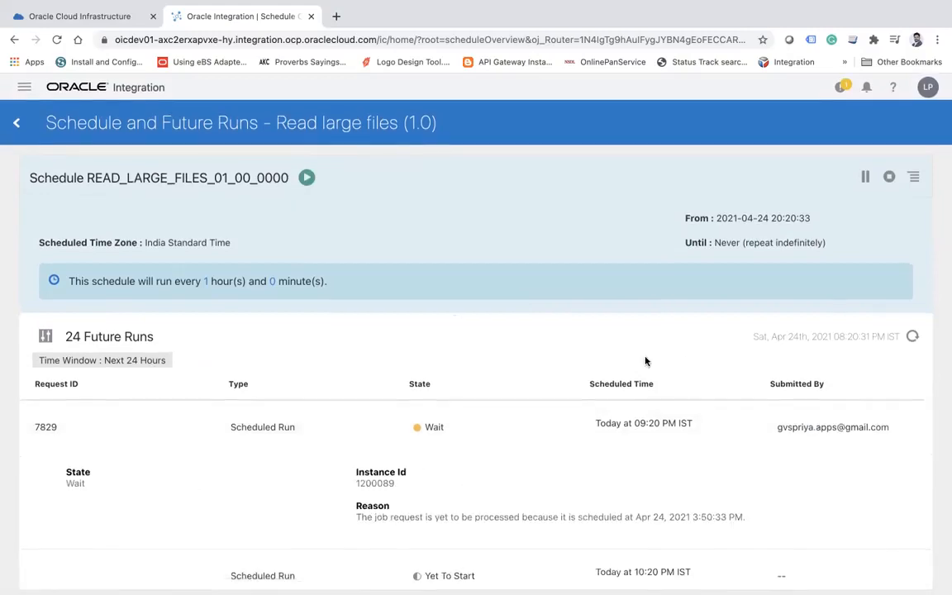
{"action": "double_click", "coordinate": [383, 485]}
{"action": "double_click", "coordinate": [405, 519]}
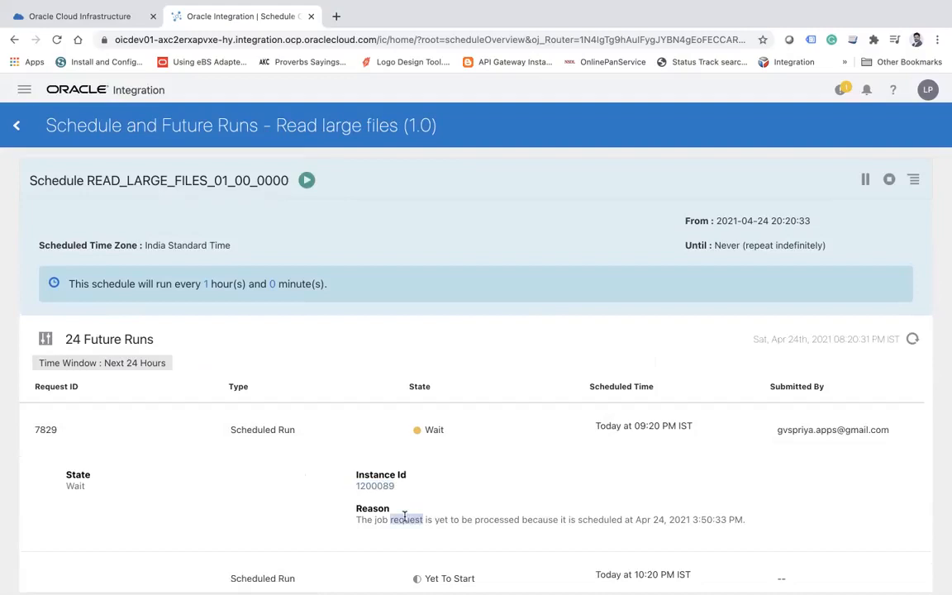
{"action": "double_click", "coordinate": [540, 520]}
{"action": "double_click", "coordinate": [644, 520]}
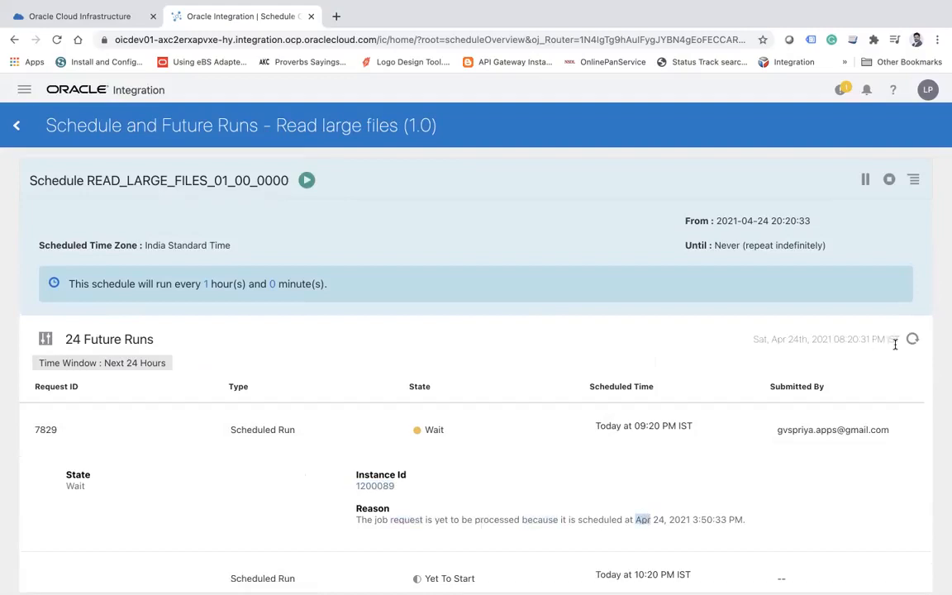
{"action": "left_click", "coordinate": [908, 429]}
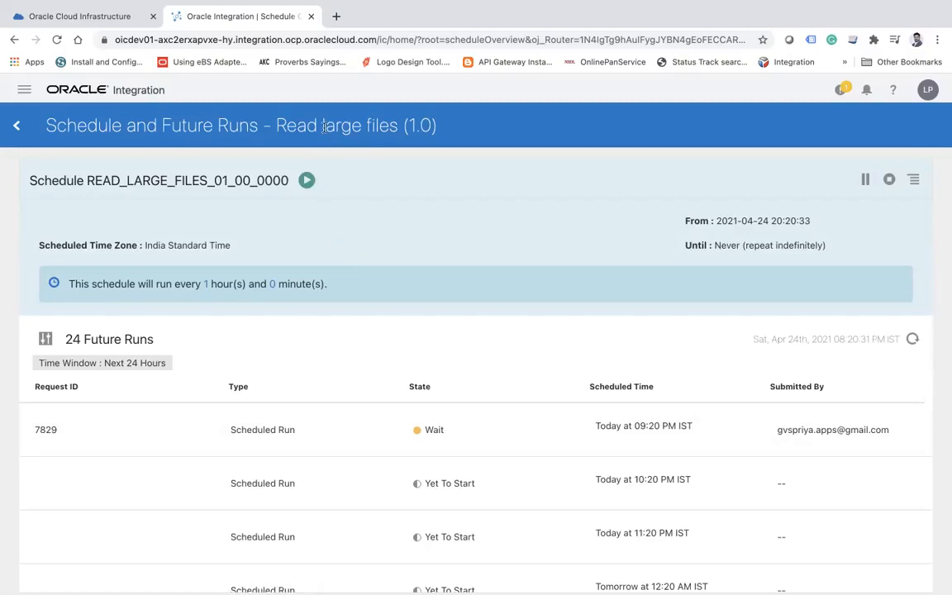
Pause the Read large files schedule and confirm the pause
{"action": "left_click", "coordinate": [867, 179]}
{"action": "left_click", "coordinate": [633, 382]}
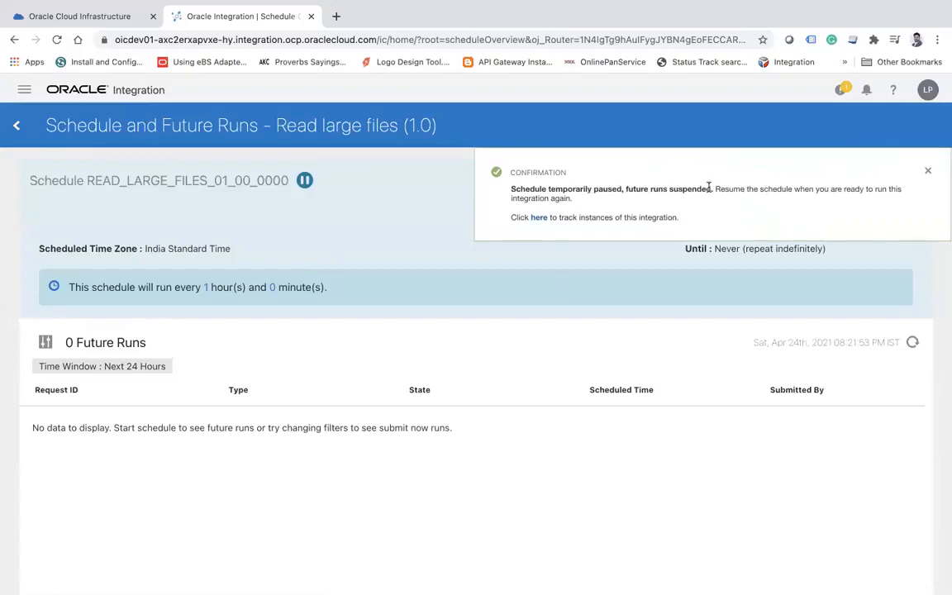
{"action": "left_click", "coordinate": [928, 171]}
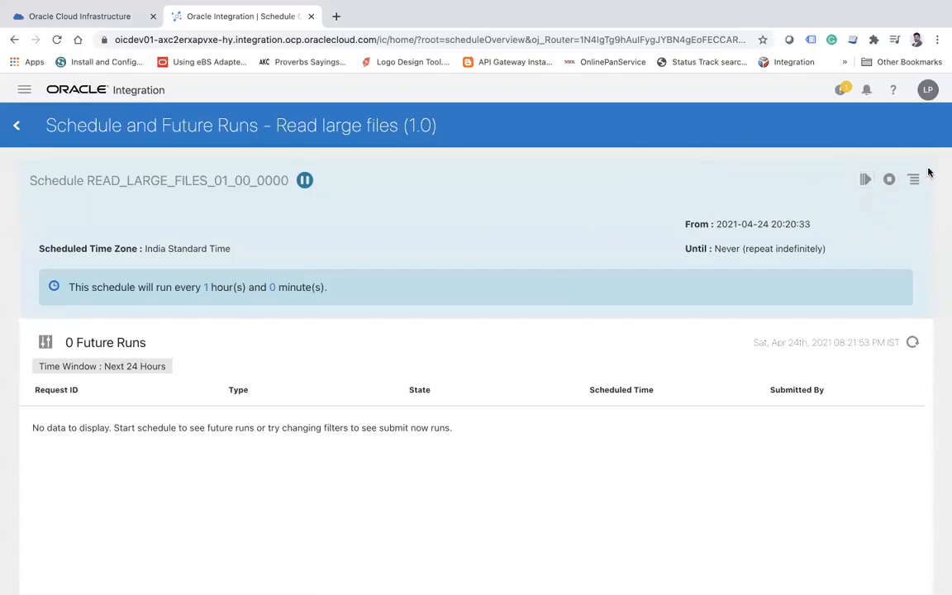
{"action": "left_click", "coordinate": [302, 191]}
{"action": "left_click", "coordinate": [302, 190]}
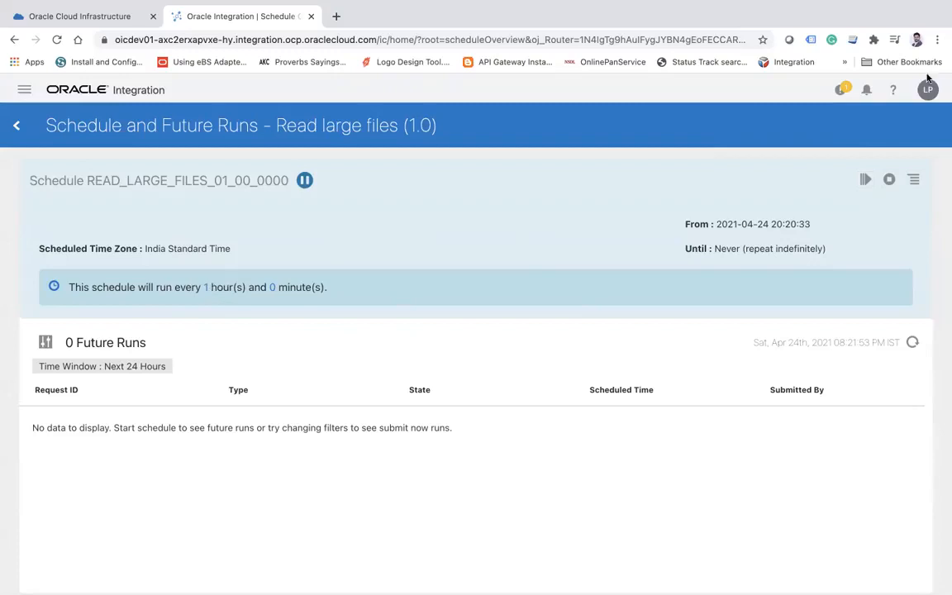
Stop the schedule to remove all future runs, then edit its recurrence settings
{"action": "left_click", "coordinate": [889, 180]}
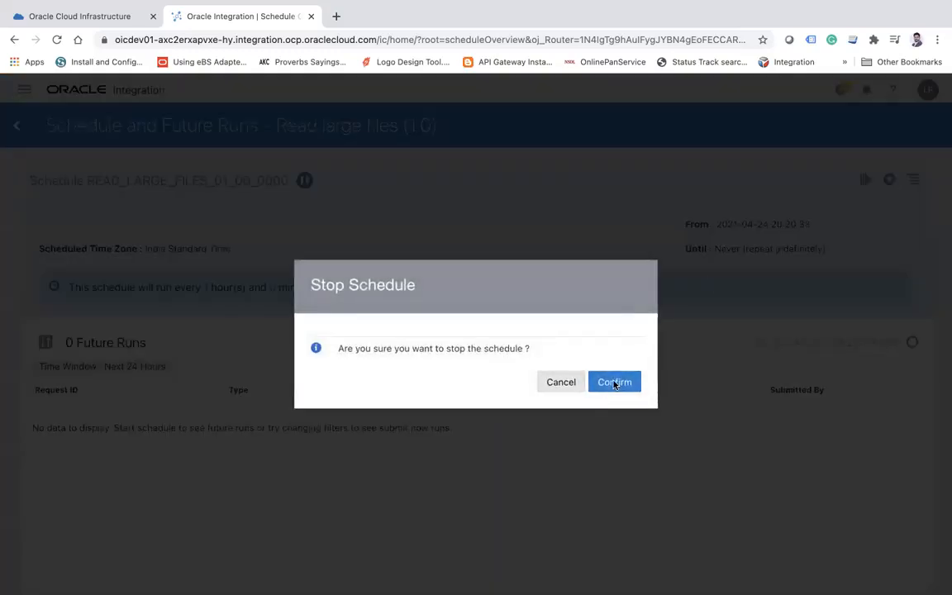
{"action": "left_click", "coordinate": [615, 382]}
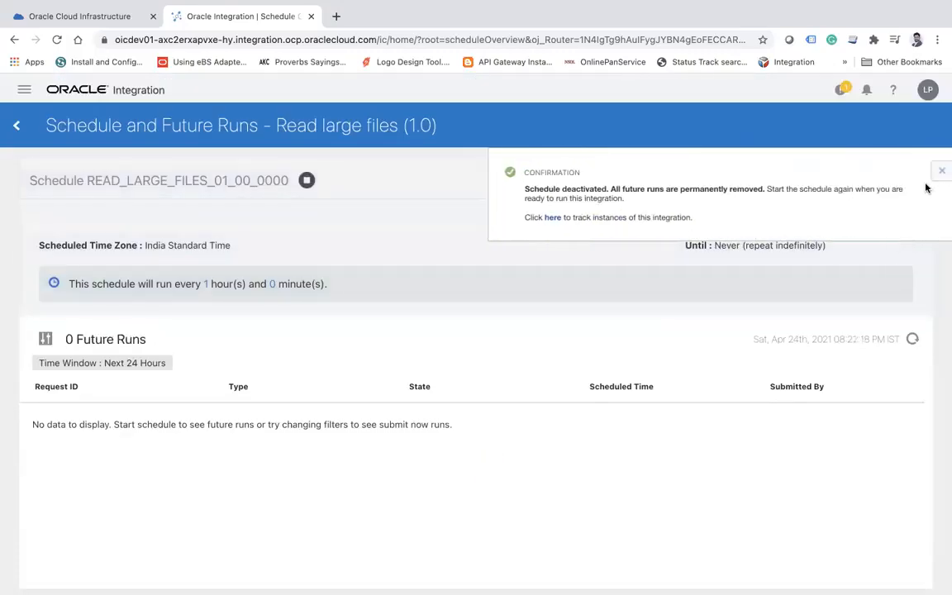
{"action": "left_click", "coordinate": [928, 169]}
{"action": "left_click", "coordinate": [890, 181]}
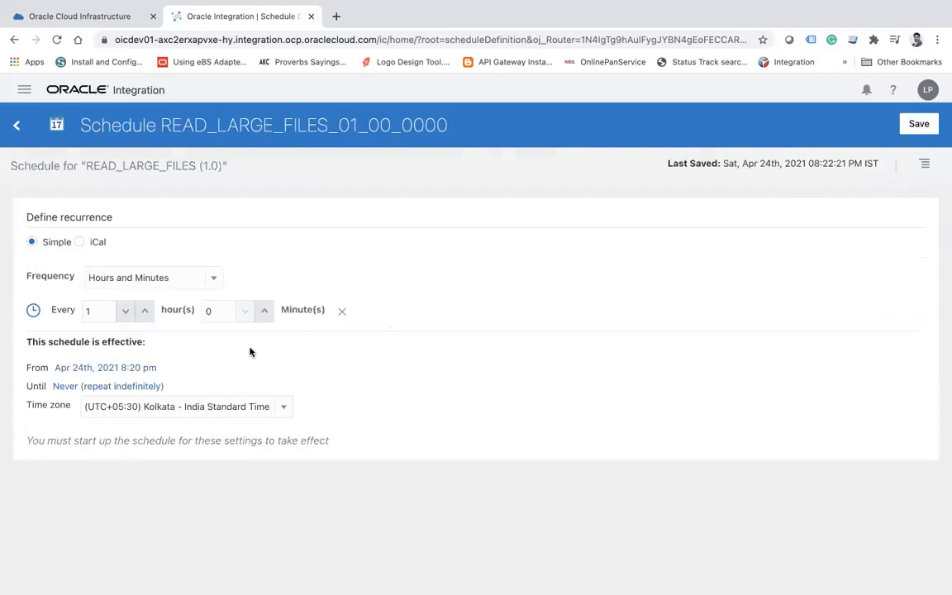
{"action": "left_click", "coordinate": [121, 277]}
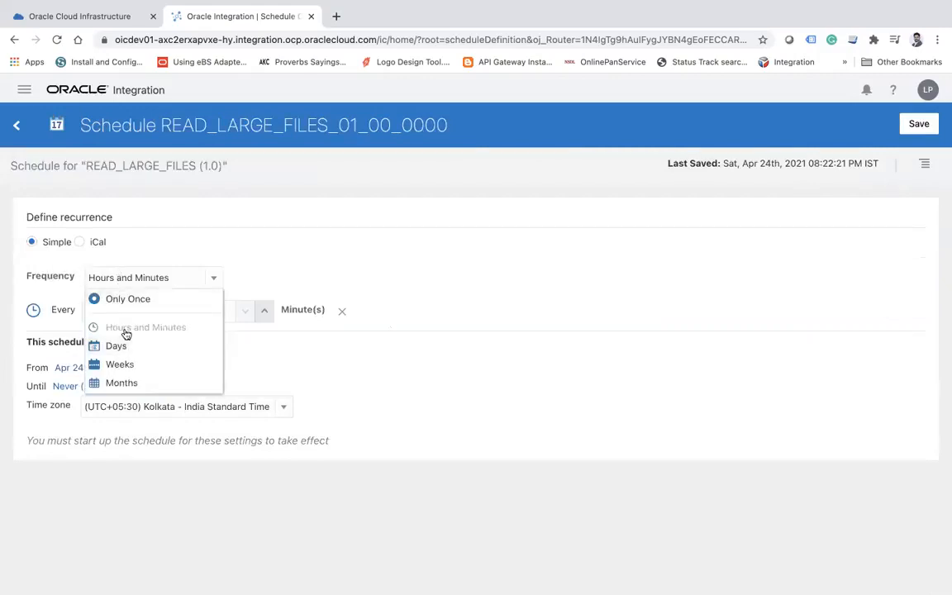
{"action": "left_click", "coordinate": [393, 169]}
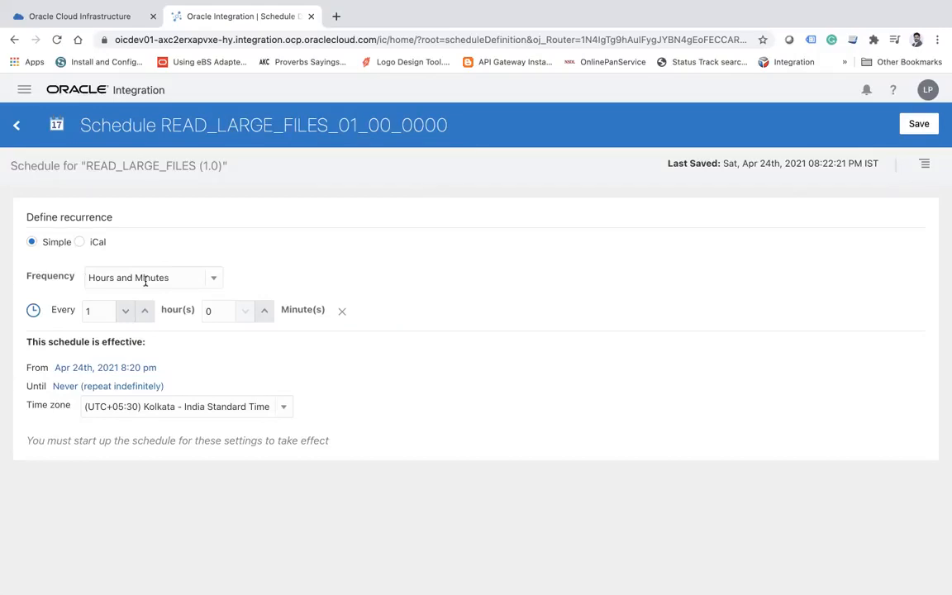
Select the iCal recurrence option and place the caret in the empty iCal expression box
{"action": "left_click", "coordinate": [80, 241]}
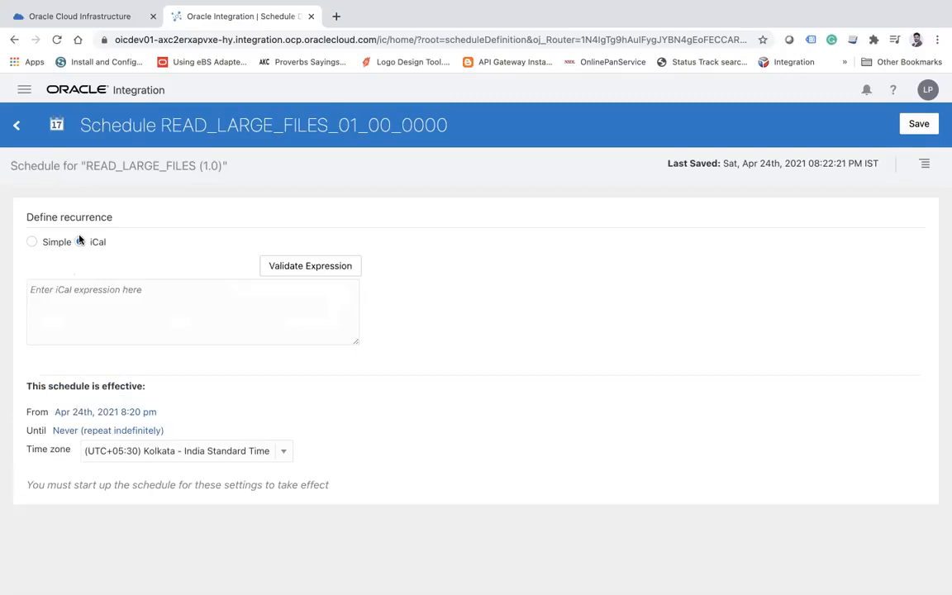
{"action": "left_click", "coordinate": [96, 299]}
{"action": "key", "text": "super+Tab"}
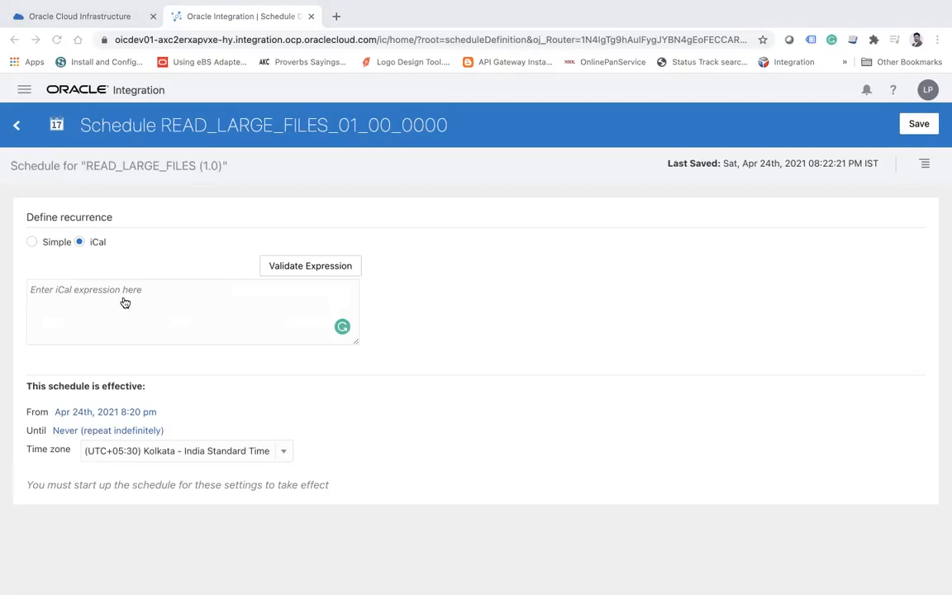
Paste FREQ=MONTHLY;BYMONTHDAY=1,10,15;BYHOUR=5,10,15,20;BYMINUTE=15; and review its frequency and month-day clauses
{"action": "left_click", "coordinate": [124, 302]}
{"action": "type", "text": "FREQ=MONTHLY;BYMONTHDAY=1,10,15;BYHOUR=5,10,15,20;BYMINUTE=15;"}
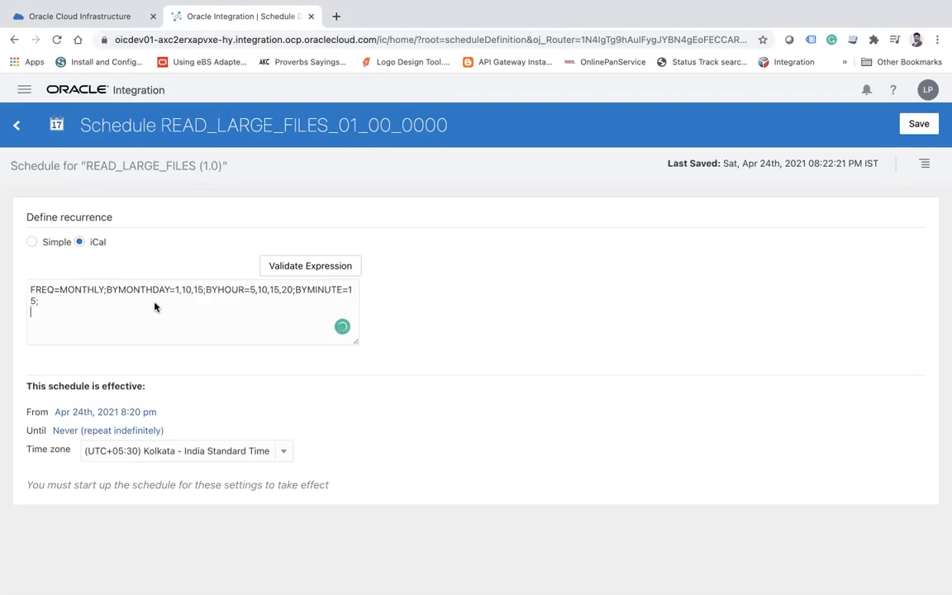
{"action": "double_click", "coordinate": [46, 288]}
{"action": "double_click", "coordinate": [92, 293]}
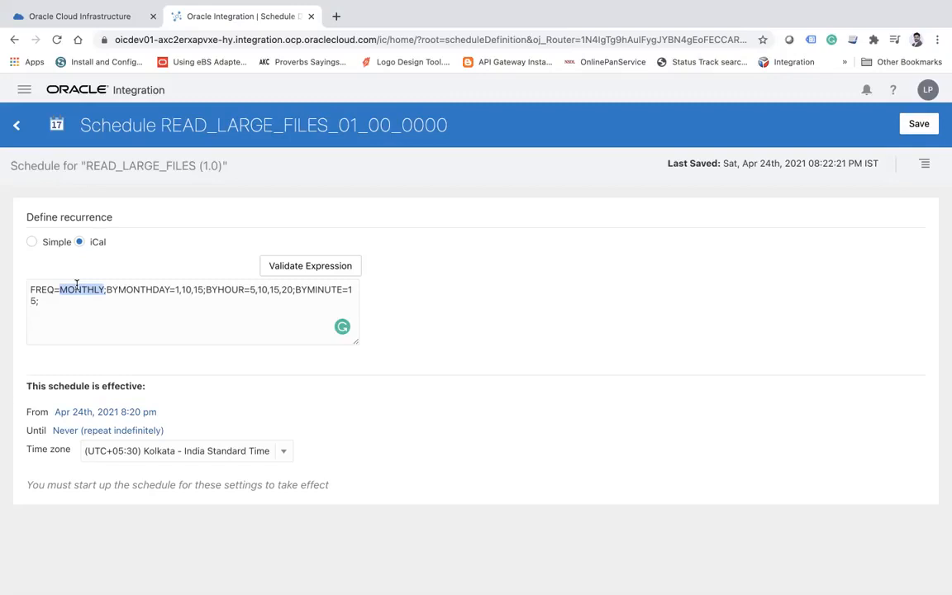
{"action": "double_click", "coordinate": [129, 291]}
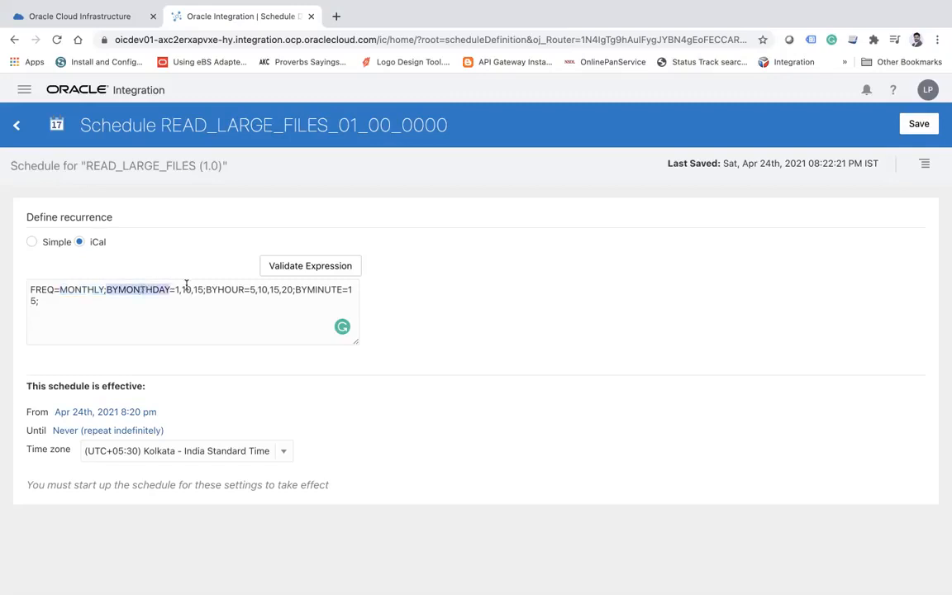
{"action": "left_click", "coordinate": [178, 291]}
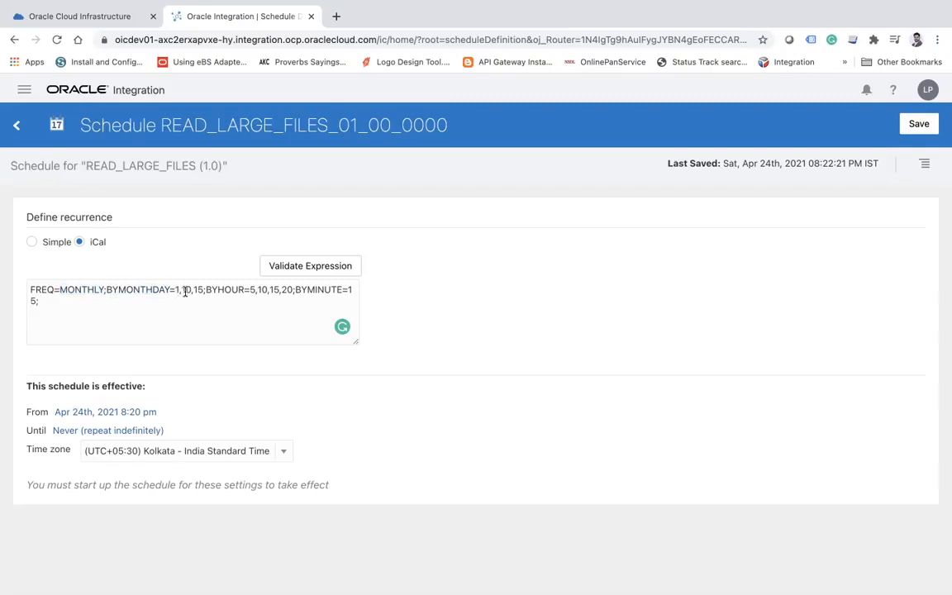
{"action": "mouse_move", "coordinate": [202, 290]}
{"action": "left_mouse_down"}
{"action": "mouse_move", "coordinate": [175, 290]}
{"action": "mouse_move", "coordinate": [188, 289]}
{"action": "left_mouse_up"}
Review the BYHOUR and BYMINUTE clauses, validate the expression, then select it entirely
{"action": "left_click", "coordinate": [255, 290]}
{"action": "left_click_drag", "start_coordinate": [351, 290], "coordinate": [36, 309]}
{"action": "left_click", "coordinate": [301, 266]}
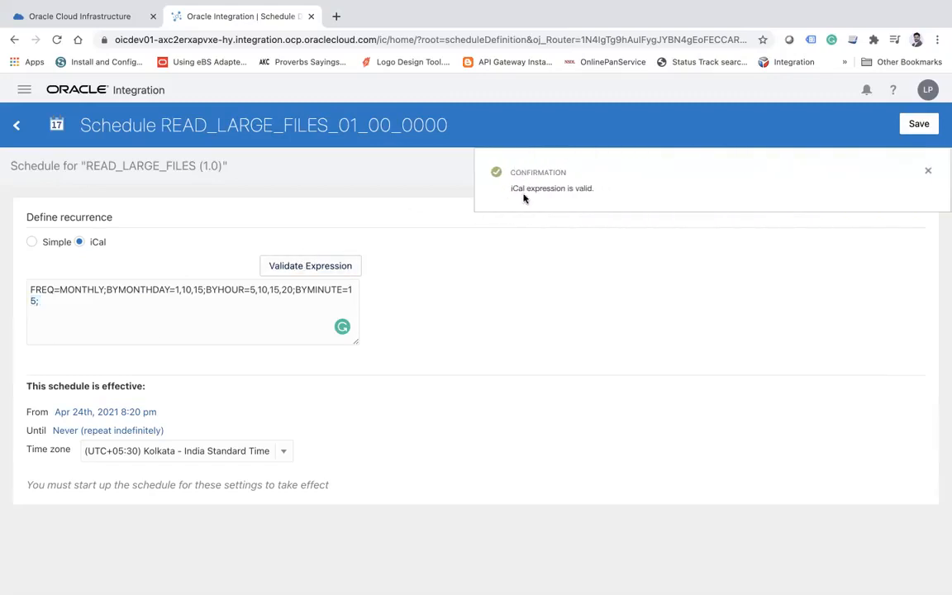
{"action": "double_click", "coordinate": [86, 289]}
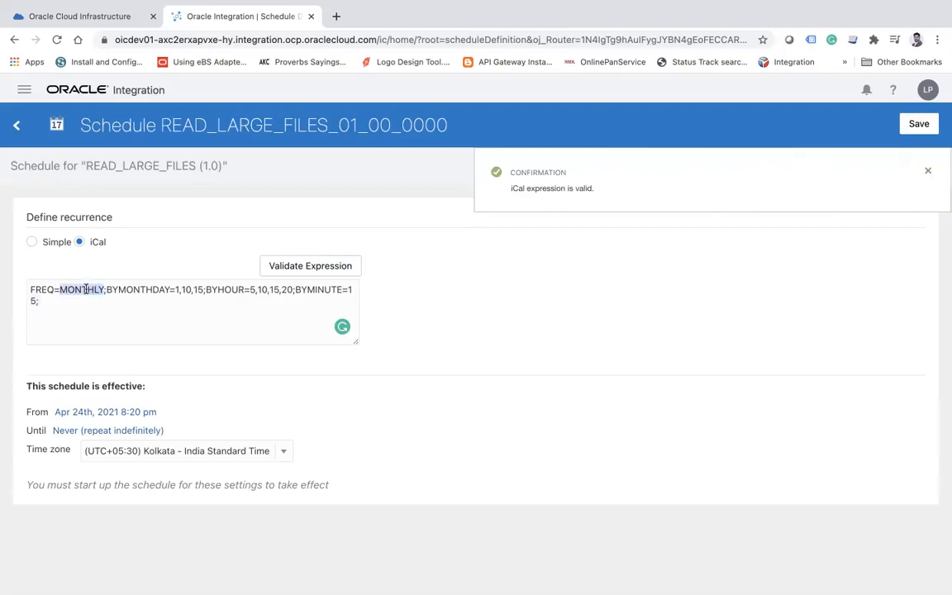
{"action": "left_click", "coordinate": [179, 291]}
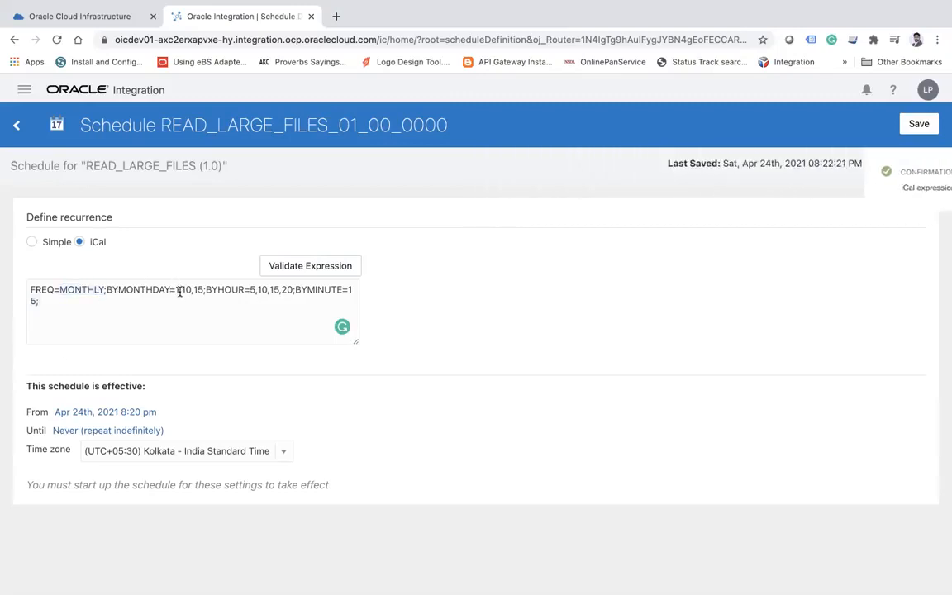
{"action": "left_click_drag", "start_coordinate": [81, 310], "coordinate": [17, 283]}
{"action": "key", "text": "ctrl+c"}
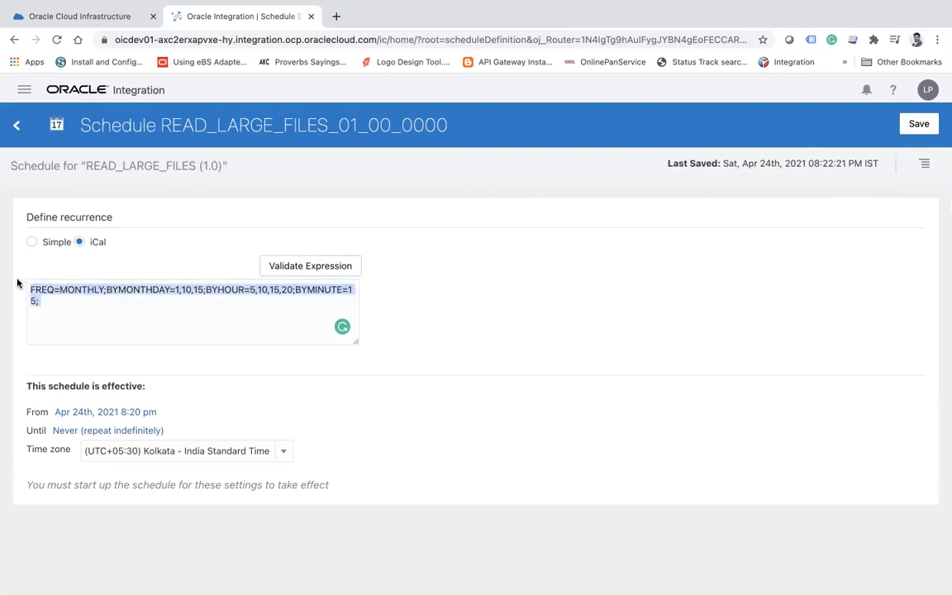
Append a second rule with FREQ=DAILY and confirm the two-rule expression is rejected
{"action": "left_click", "coordinate": [128, 310]}
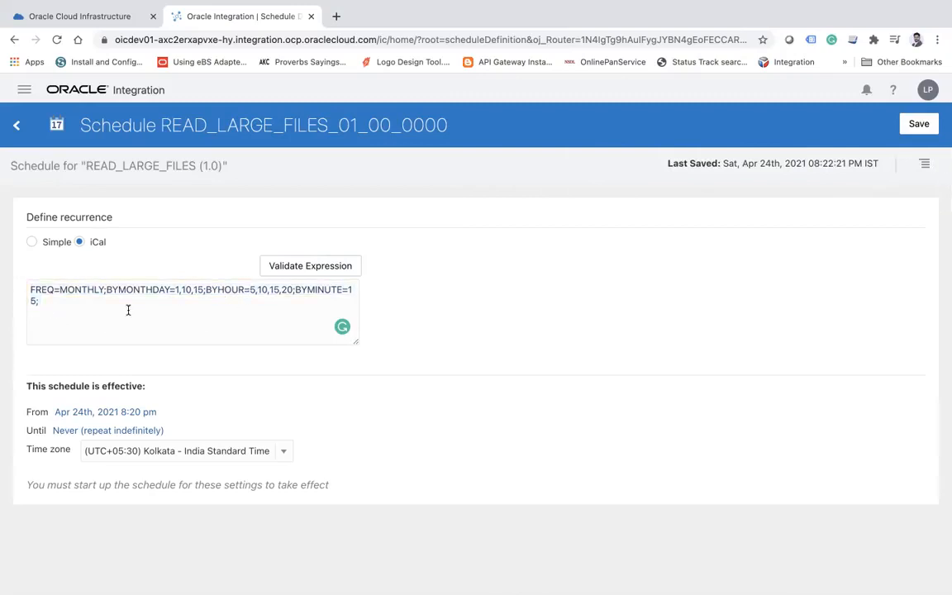
{"action": "key", "text": "ctrl+v"}
{"action": "double_click", "coordinate": [79, 300]}
{"action": "type", "text": "DAILY"}
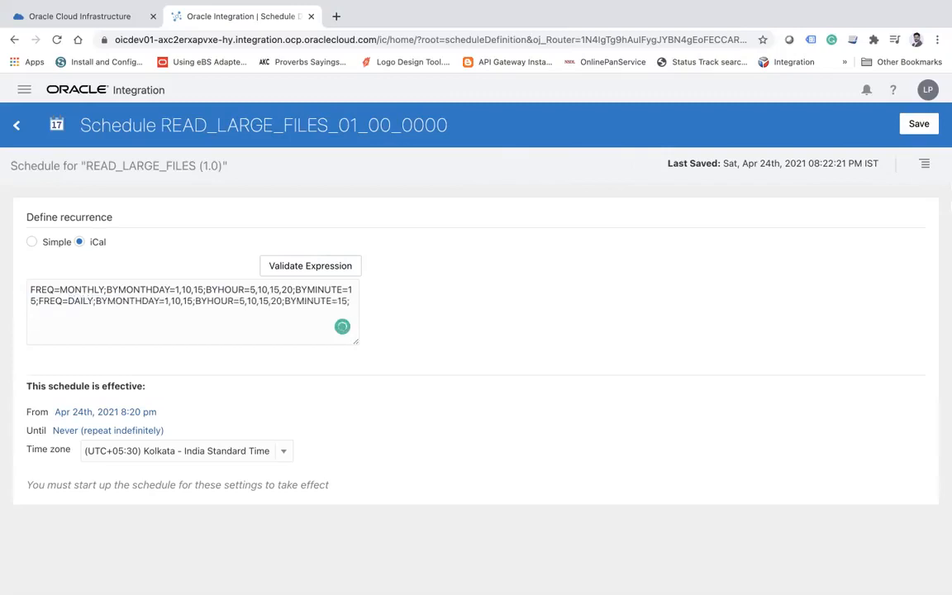
{"action": "left_click", "coordinate": [305, 269]}
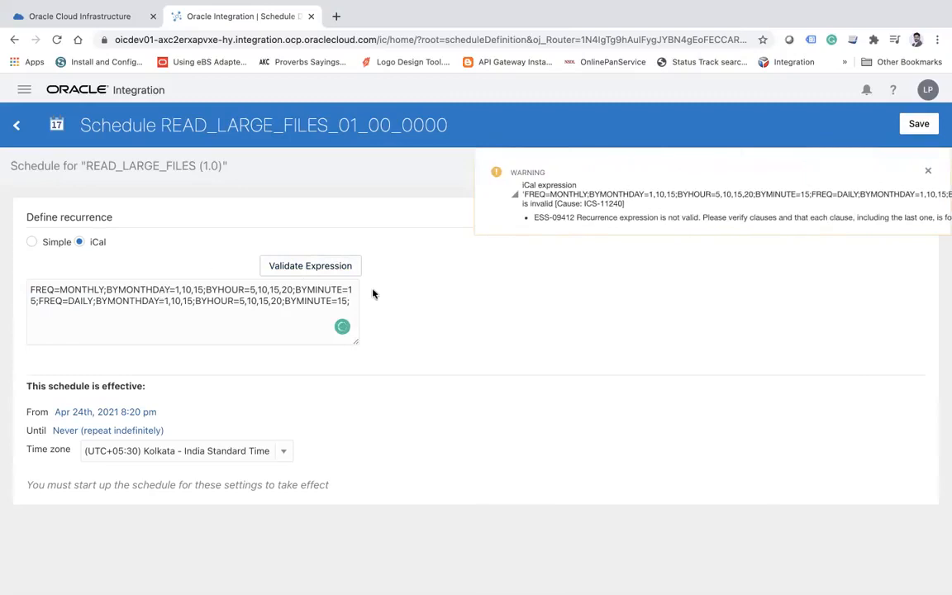
{"action": "left_click", "coordinate": [928, 170]}
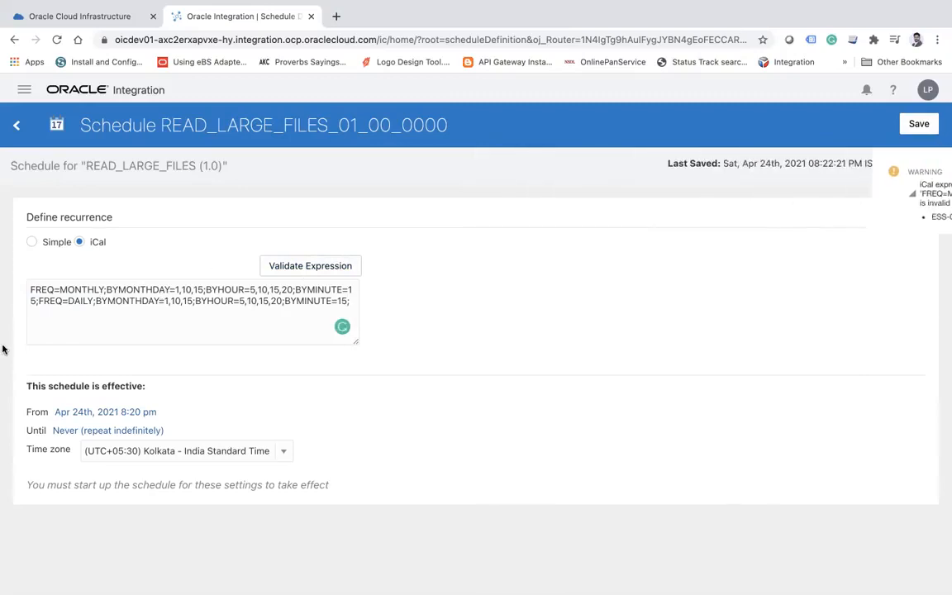
Remove the daily rule, test without the trailing semicolon, restore ';', revalidate and save
{"action": "left_click_drag", "start_coordinate": [38, 301], "coordinate": [410, 295]}
{"action": "left_click_drag", "start_coordinate": [352, 302], "coordinate": [39, 301]}
{"action": "key", "text": "BackSpace"}
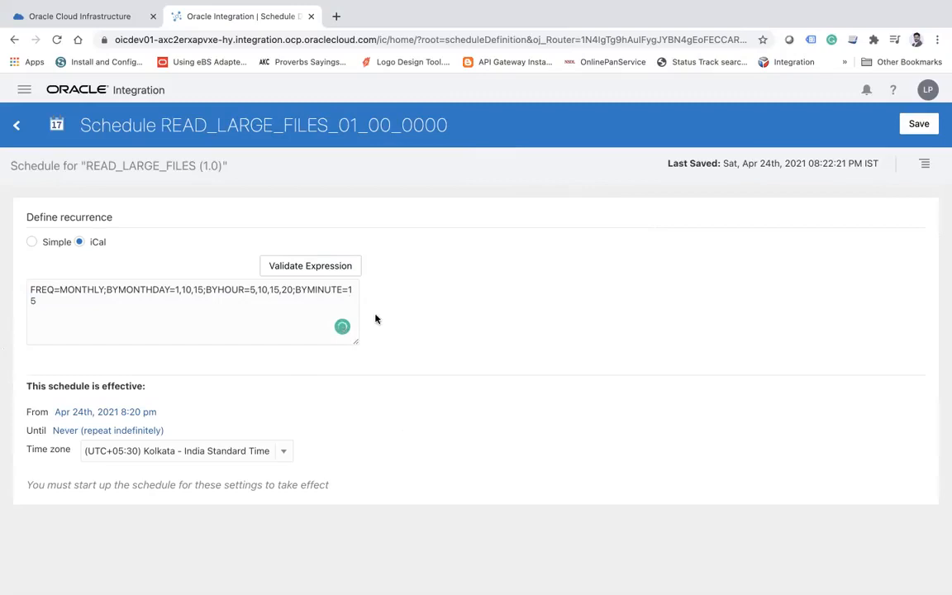
{"action": "left_click", "coordinate": [324, 269]}
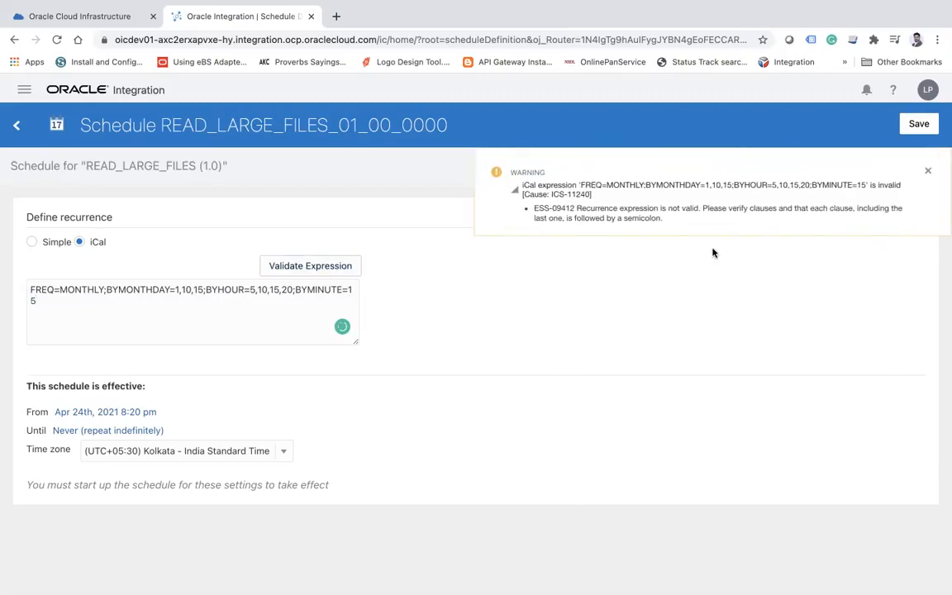
{"action": "left_click", "coordinate": [49, 302]}
{"action": "type", "text": ";"}
{"action": "left_click", "coordinate": [322, 270]}
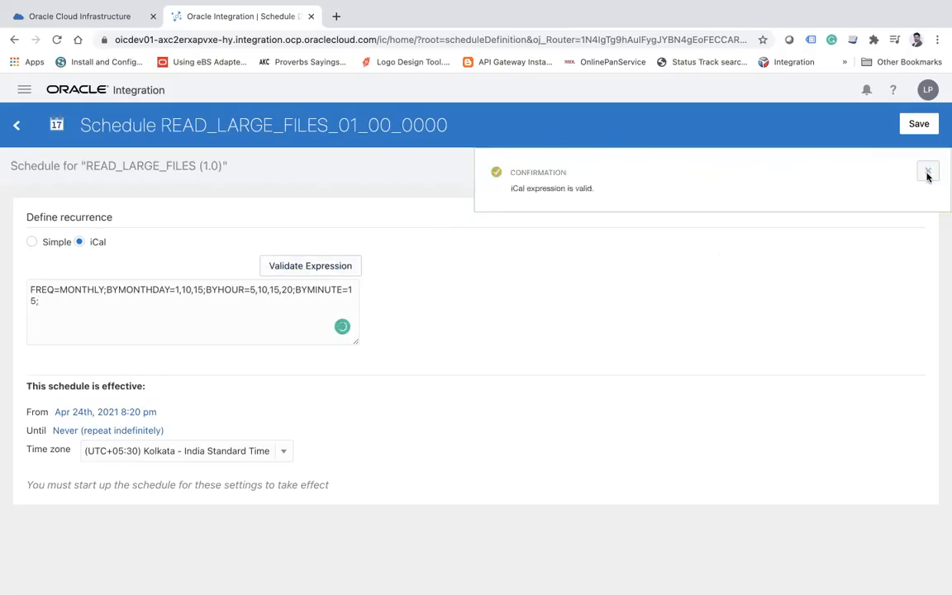
{"action": "left_click", "coordinate": [922, 128]}
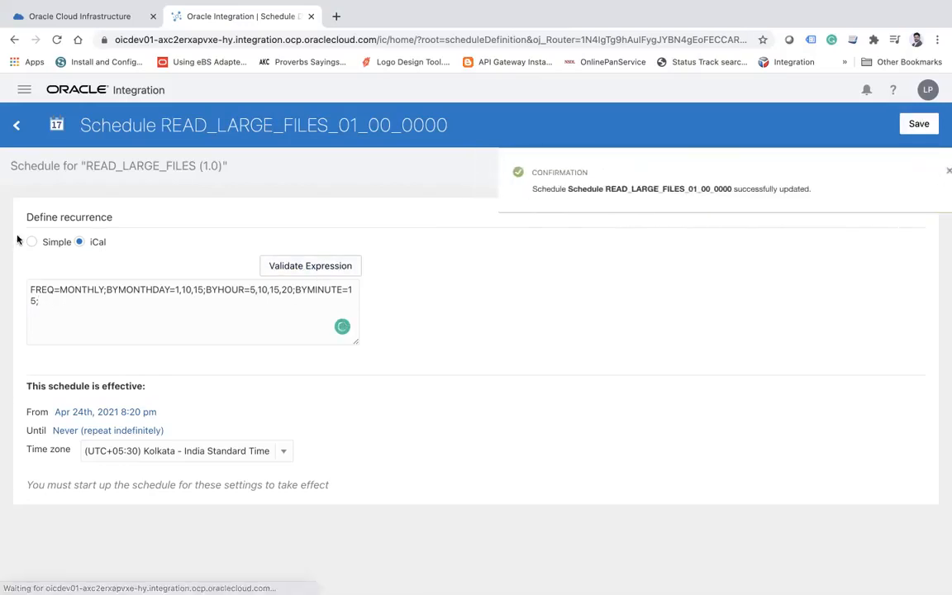
Start the READ_LARGE_FILES schedule from its future runs page
{"action": "left_click", "coordinate": [17, 126]}
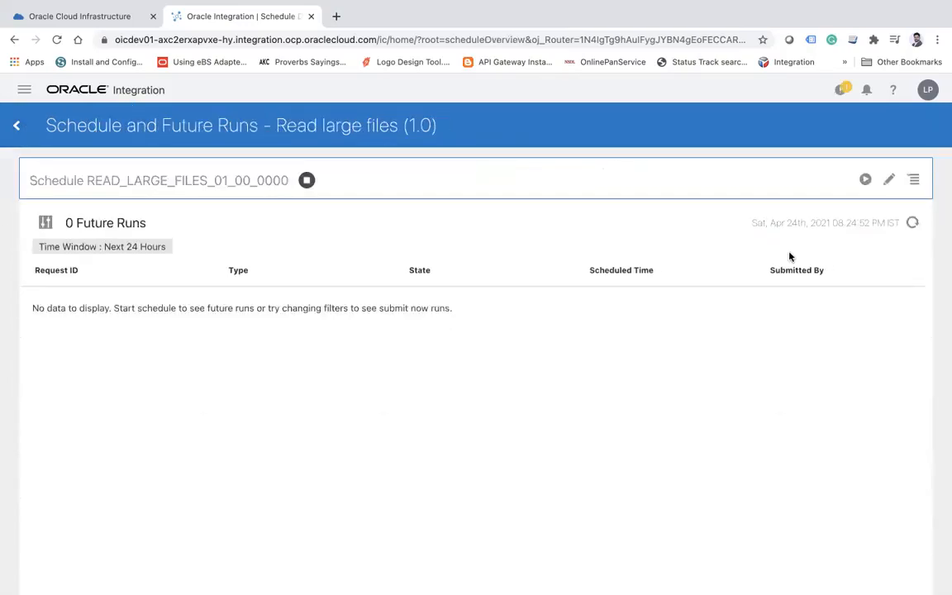
{"action": "left_click", "coordinate": [866, 181]}
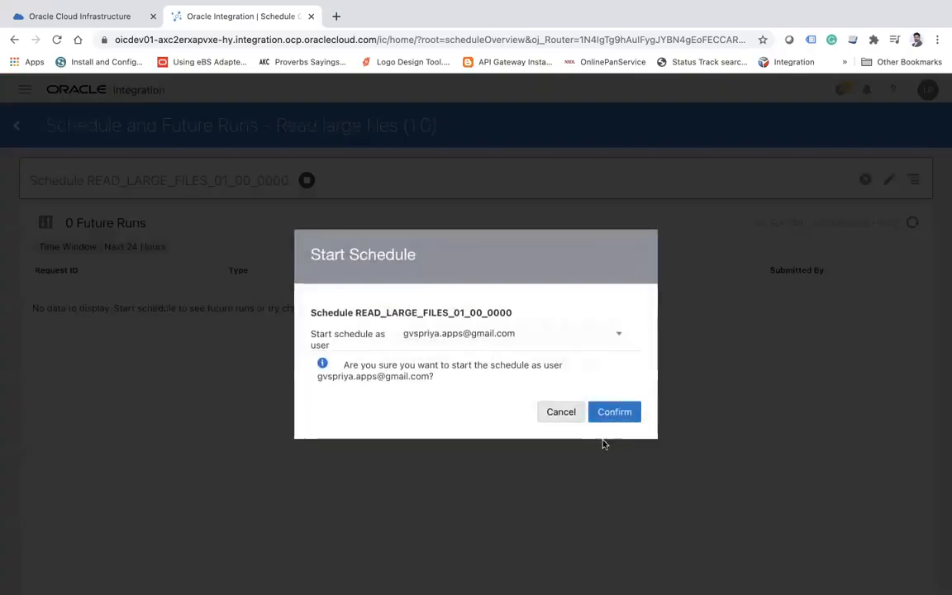
{"action": "left_click", "coordinate": [619, 415]}
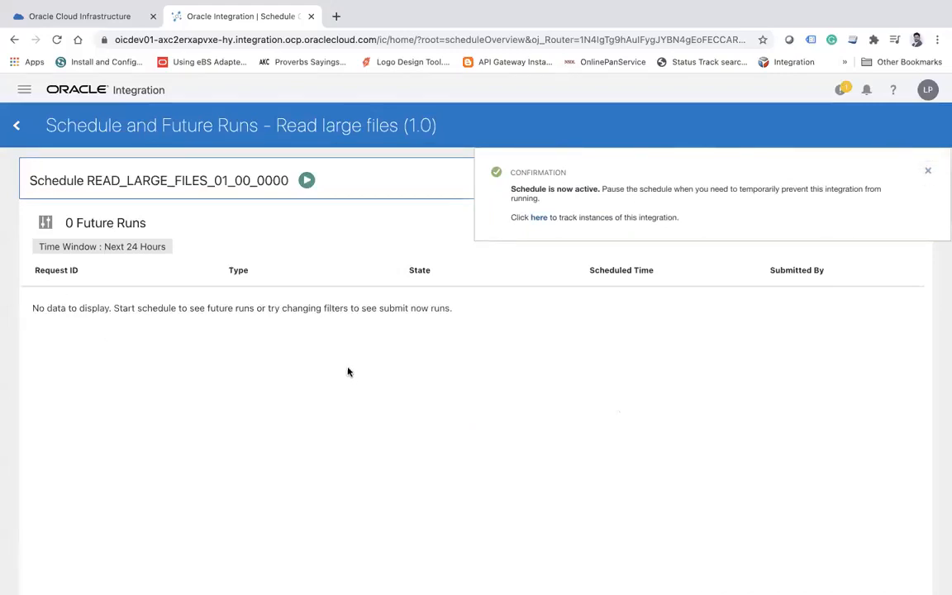
Filter future runs to the Next 3 Months time window, listing 36 runs
{"action": "left_click", "coordinate": [45, 222]}
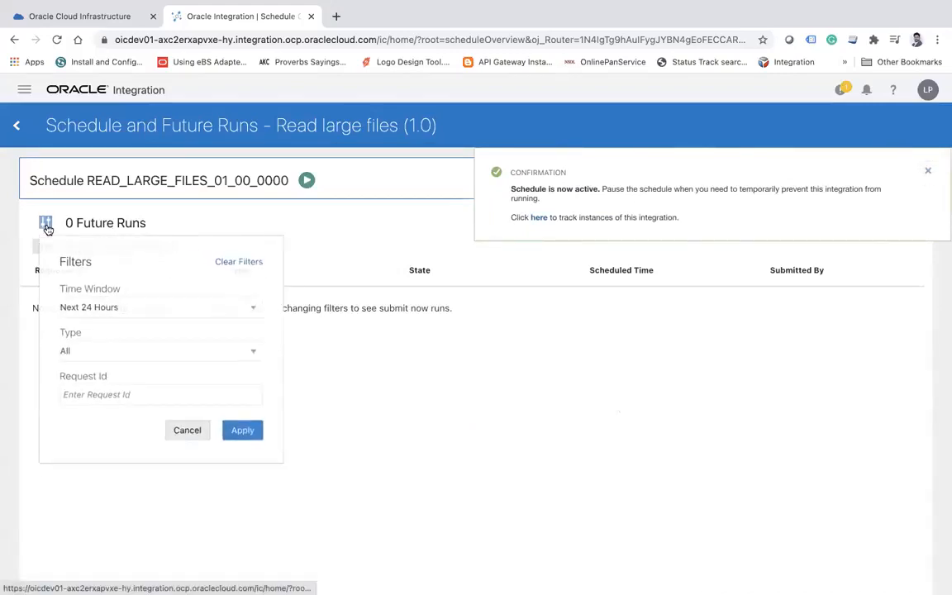
{"action": "left_click", "coordinate": [120, 311]}
{"action": "scroll", "coordinate": [128, 424], "scroll_direction": "down", "scroll_amount": 5}
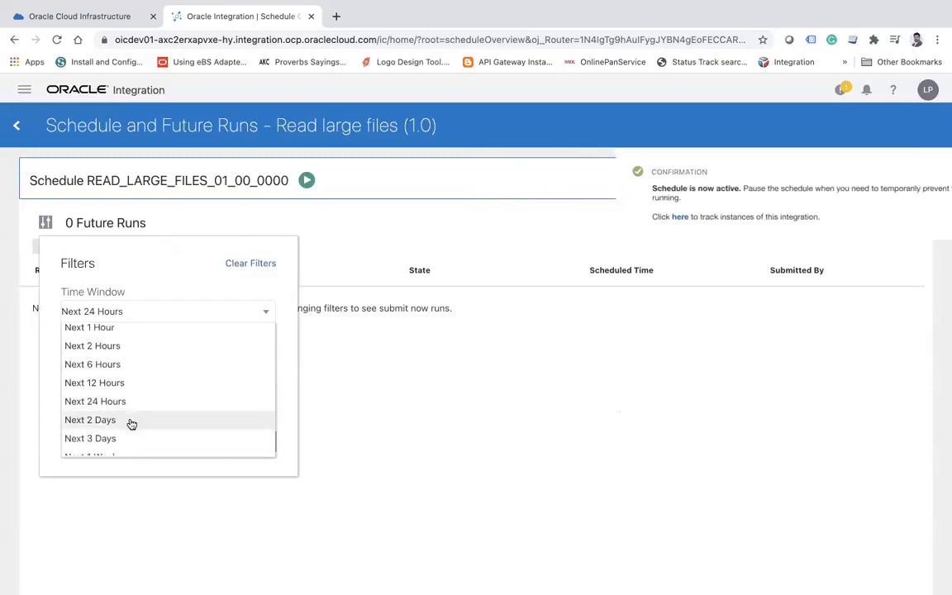
{"action": "left_click", "coordinate": [121, 408]}
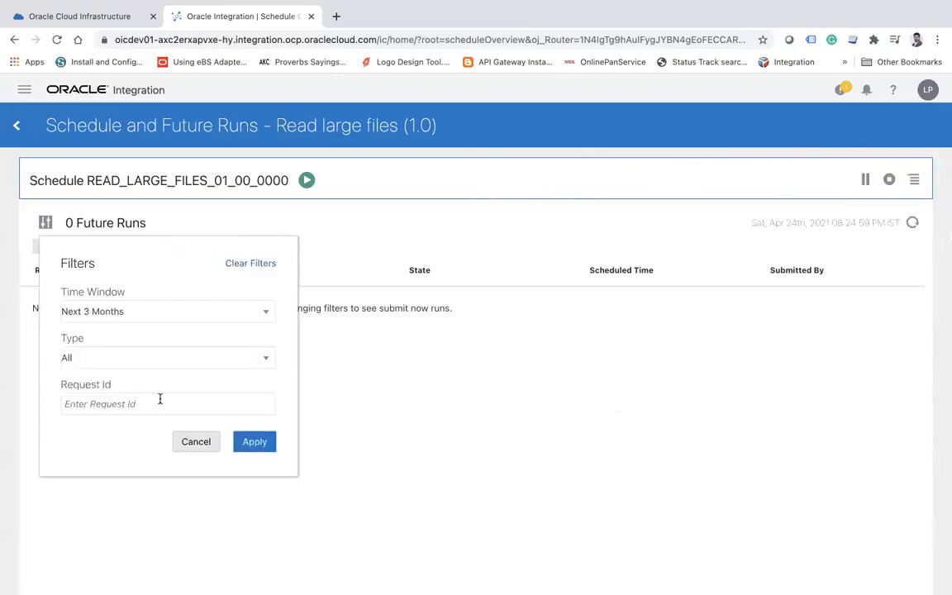
{"action": "left_click", "coordinate": [253, 442]}
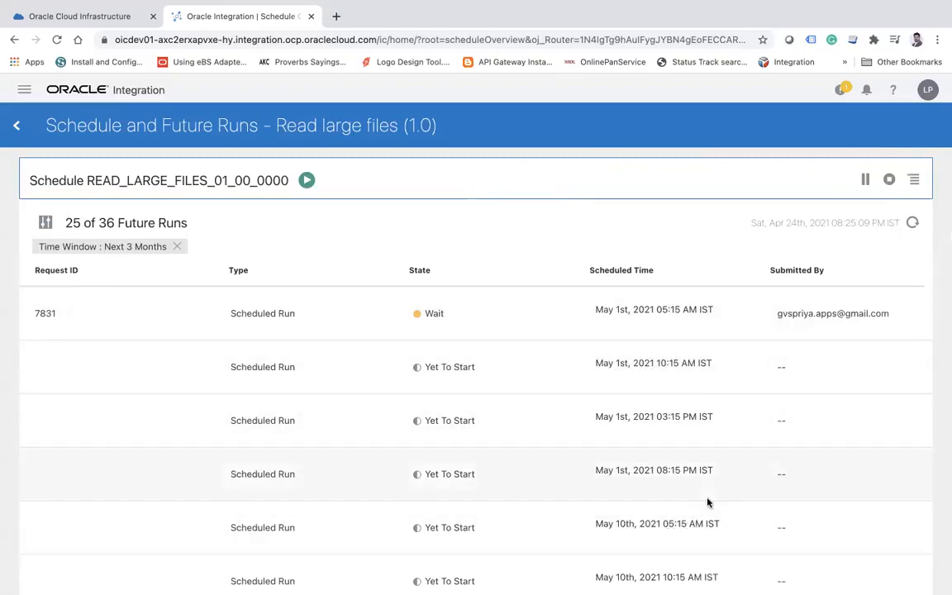
{"action": "scroll", "coordinate": [707, 503], "scroll_direction": "down", "scroll_amount": 1}
{"action": "scroll", "coordinate": [707, 503], "scroll_direction": "up", "scroll_amount": 1}
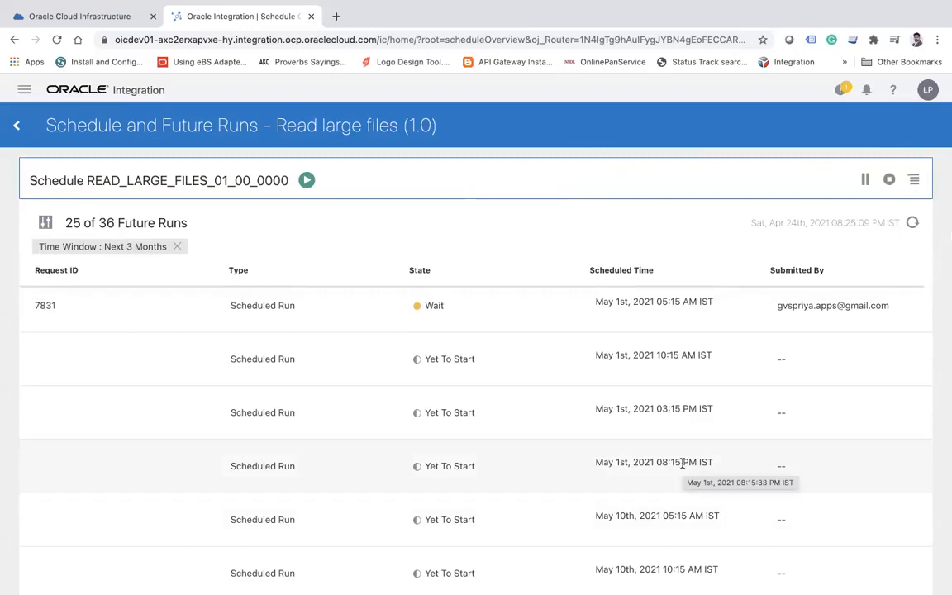
{"action": "left_click", "coordinate": [914, 179]}
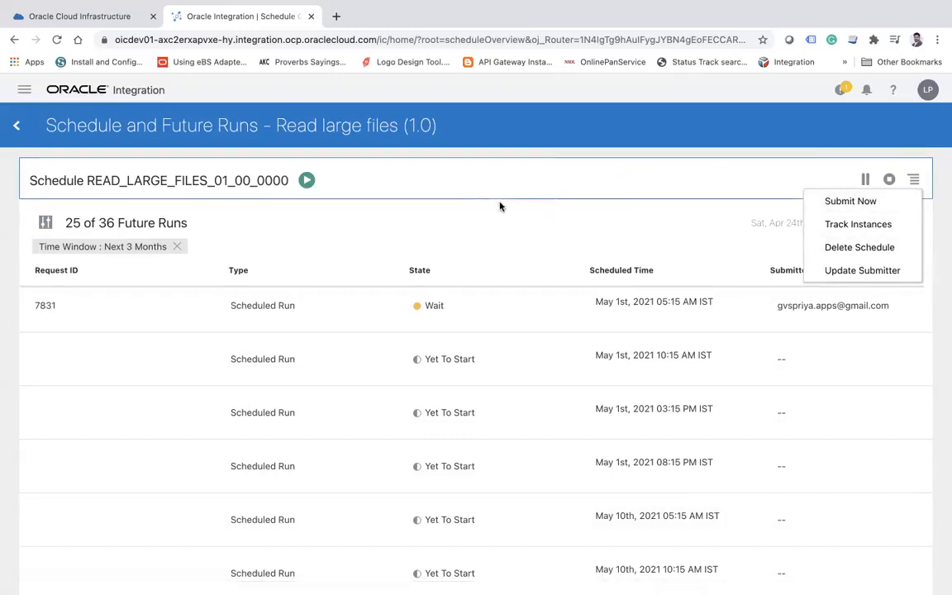
Change the schedule's submitter to demouser and close the success message
{"action": "left_click", "coordinate": [862, 271]}
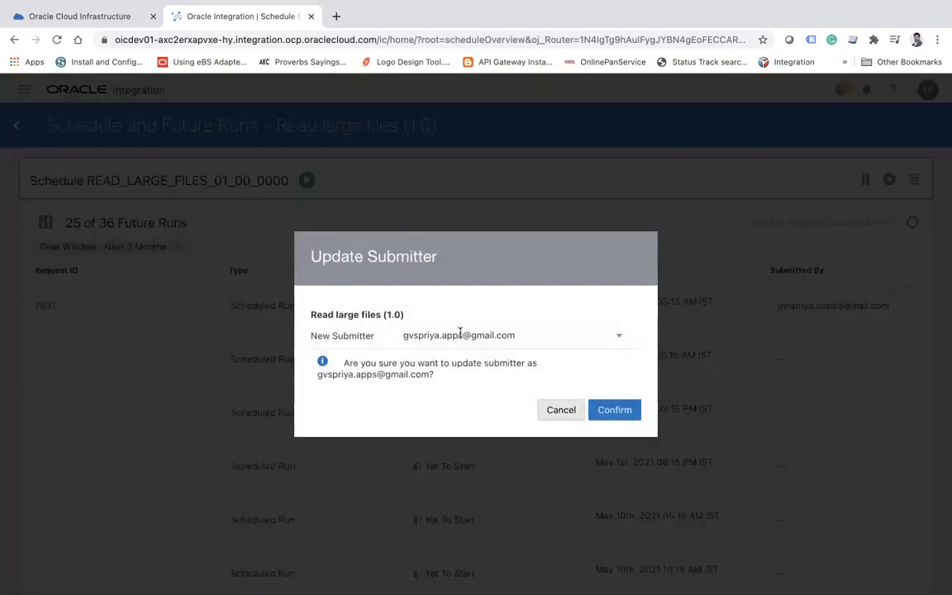
{"action": "double_click", "coordinate": [463, 333]}
{"action": "left_click", "coordinate": [615, 337]}
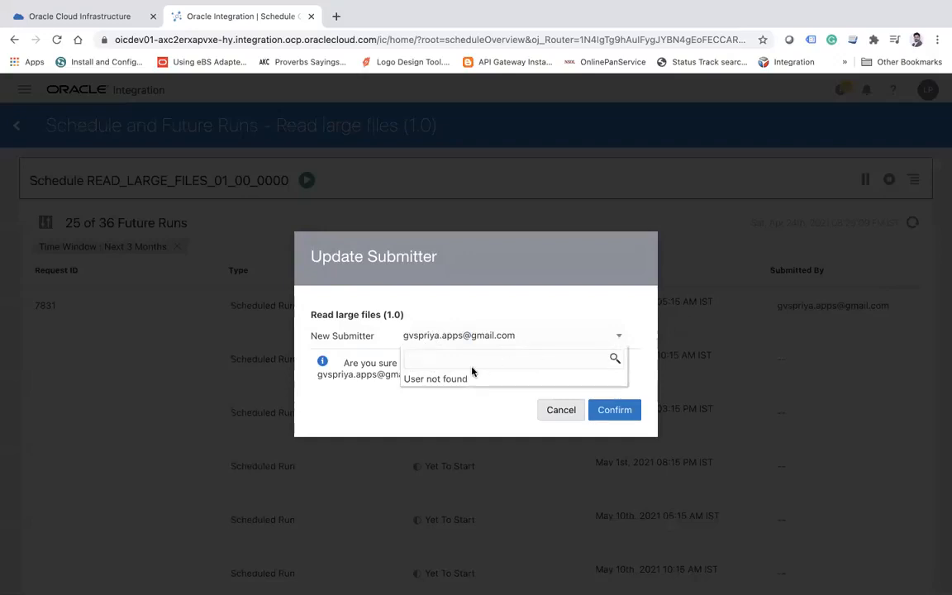
{"action": "type", "text": "a"}
{"action": "type", "text": "nkit"}
{"action": "key", "text": "BackSpace"}
{"action": "key", "text": "BackSpace"}
{"action": "type", "text": "ur"}
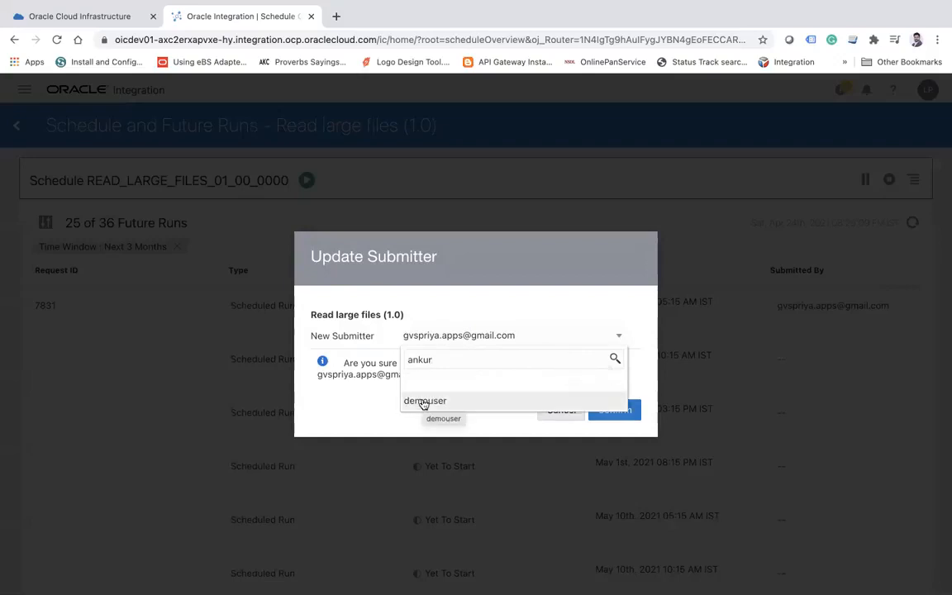
{"action": "left_click", "coordinate": [424, 400]}
{"action": "left_click", "coordinate": [614, 399]}
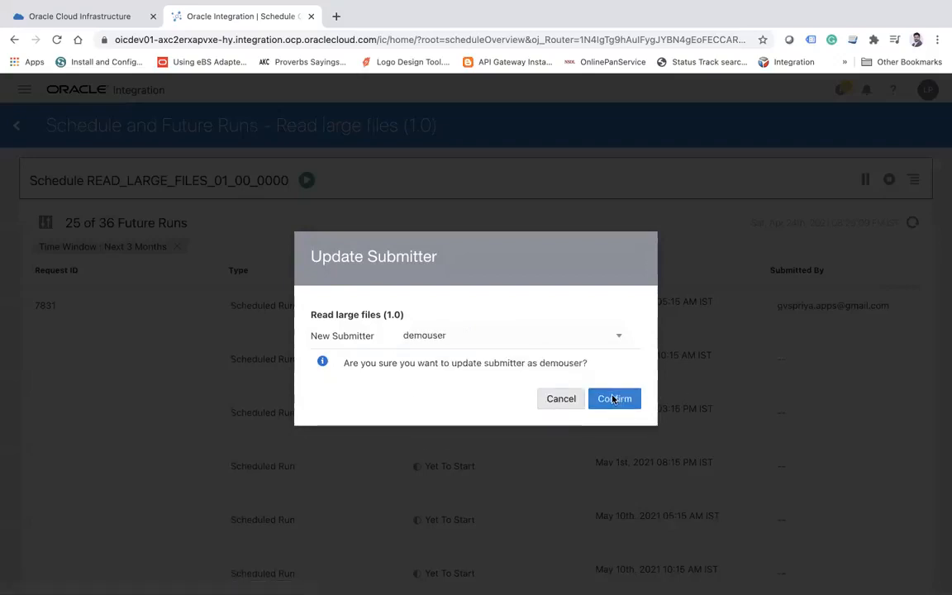
{"action": "left_click", "coordinate": [616, 399]}
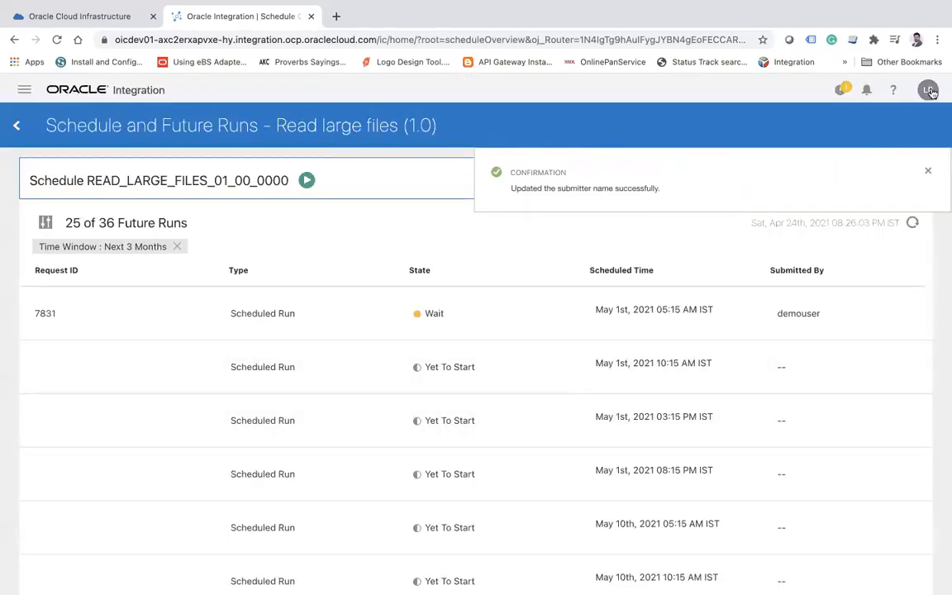
{"action": "left_click", "coordinate": [927, 171]}
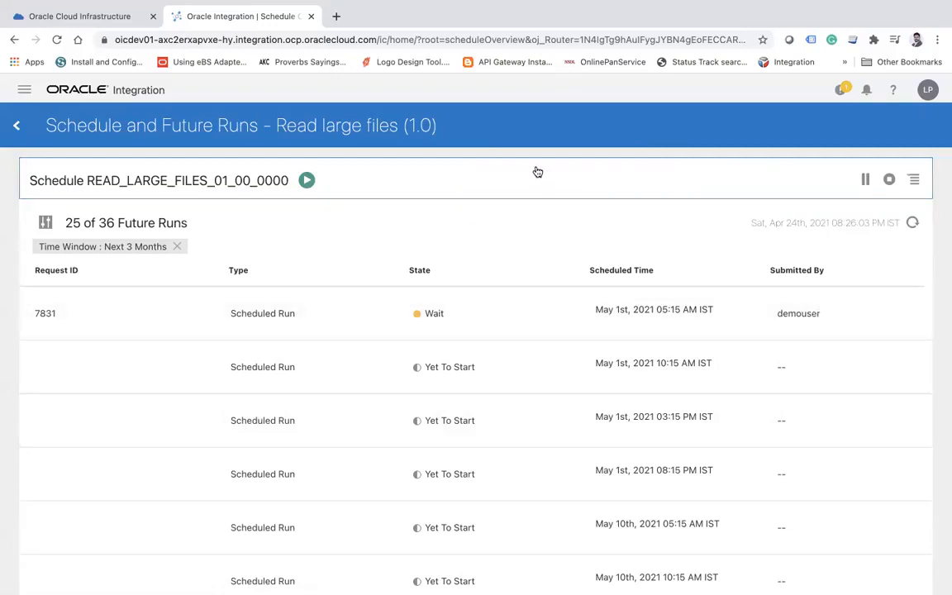
Pause the Read large files schedule, confirm it, and go back to Integrations
{"action": "left_click", "coordinate": [865, 181]}
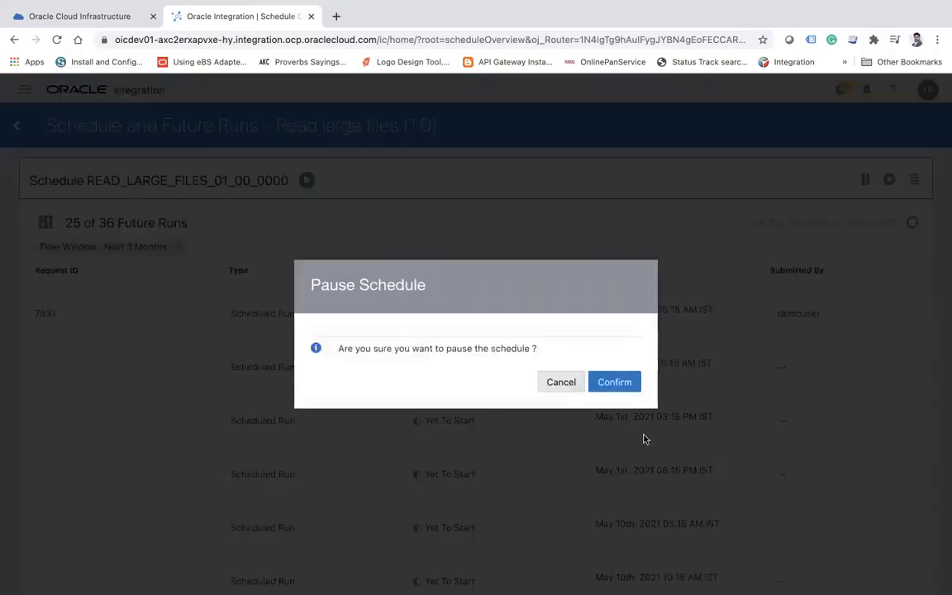
{"action": "left_click", "coordinate": [603, 384]}
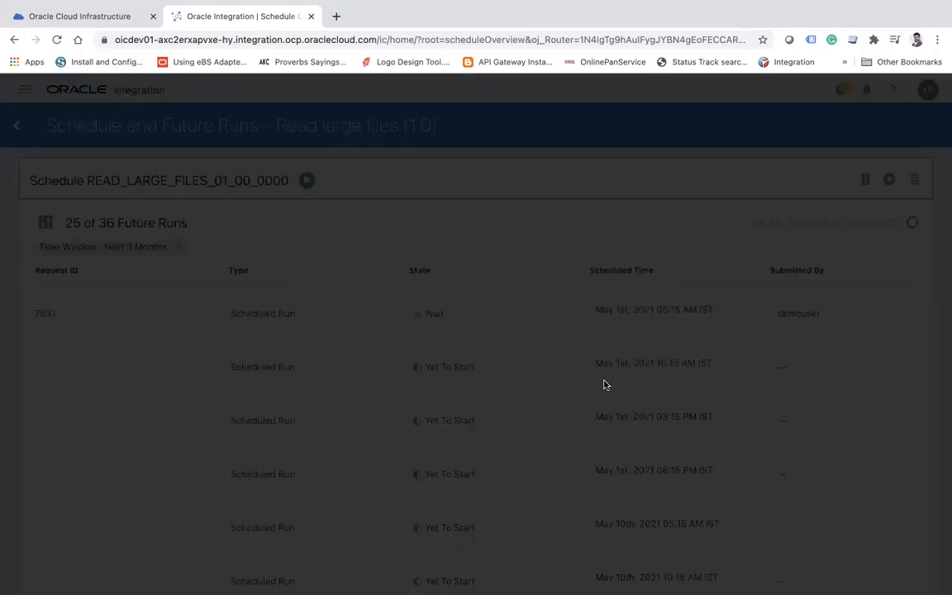
{"action": "left_click", "coordinate": [928, 171]}
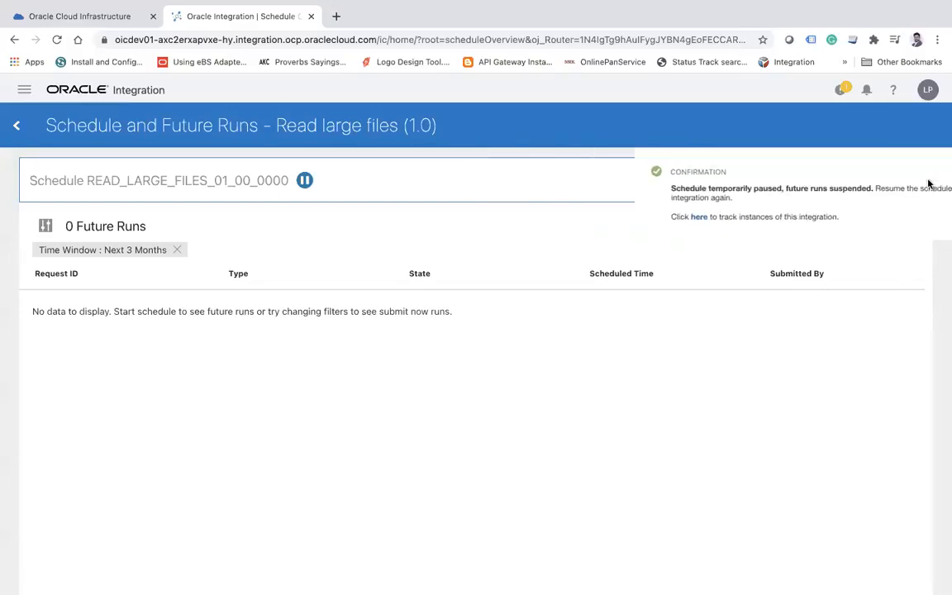
{"action": "left_click", "coordinate": [15, 125]}
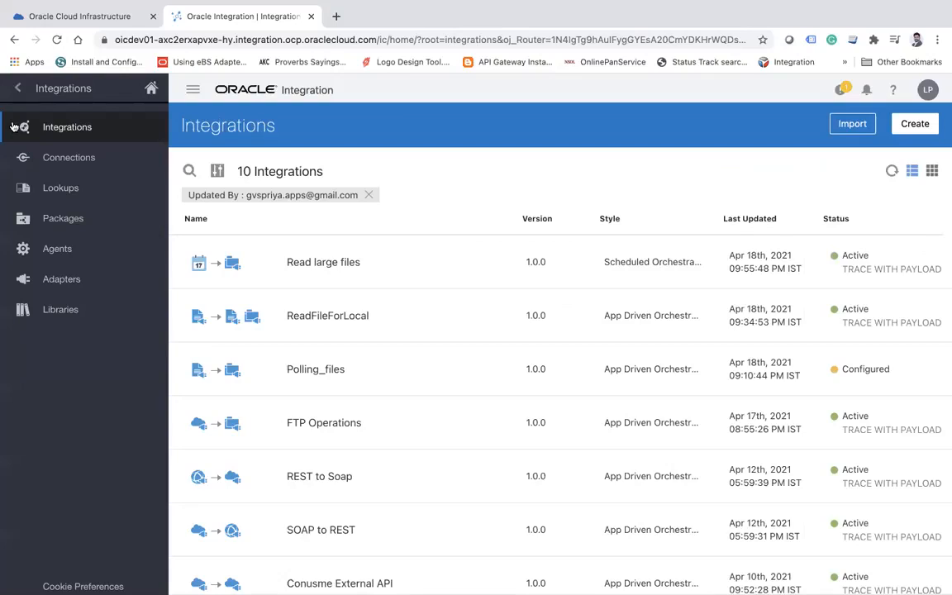
Collapse the left navigation pane to widen the Integrations list
{"action": "left_click", "coordinate": [191, 90]}
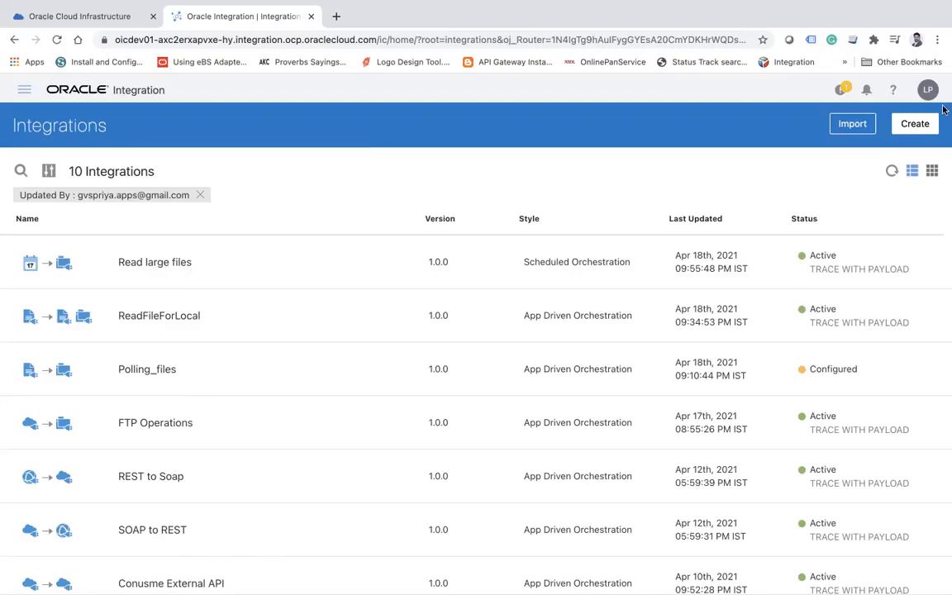
Create a Scheduled Orchestration integration named Last_run_date, version 1.0
{"action": "left_click", "coordinate": [926, 124]}
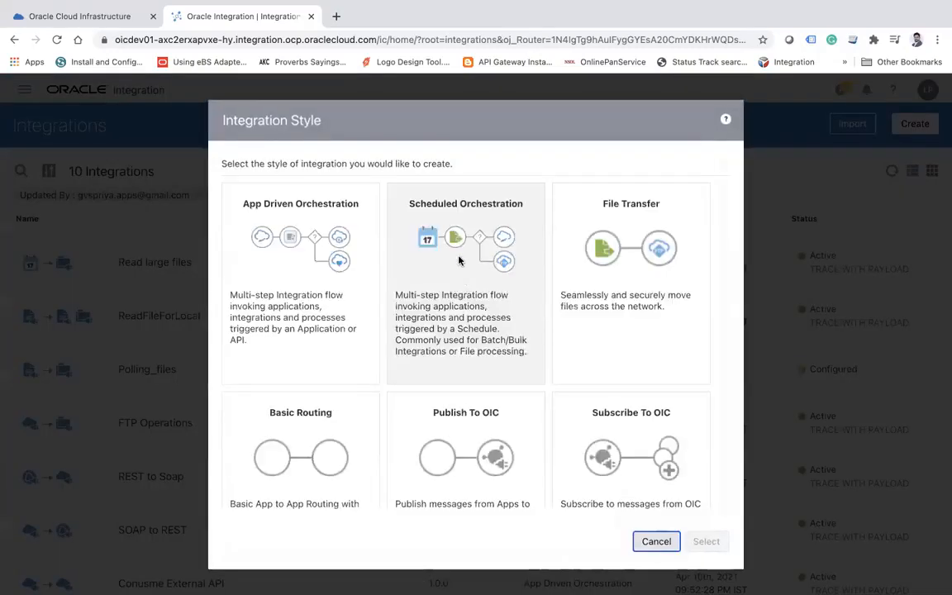
{"action": "left_click", "coordinate": [460, 261]}
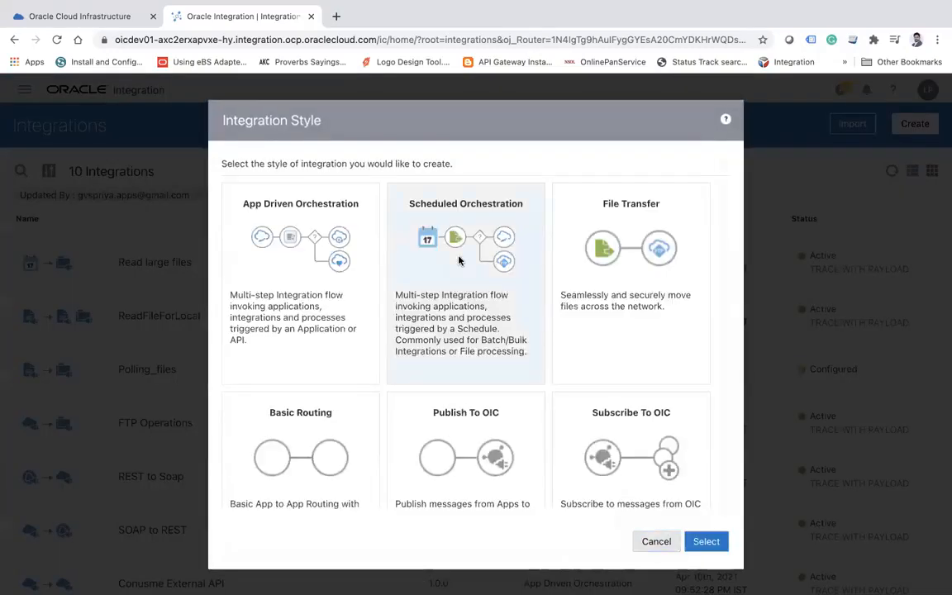
{"action": "left_click", "coordinate": [703, 540]}
{"action": "left_click", "coordinate": [402, 292]}
{"action": "type", "text": "Last_rubn"}
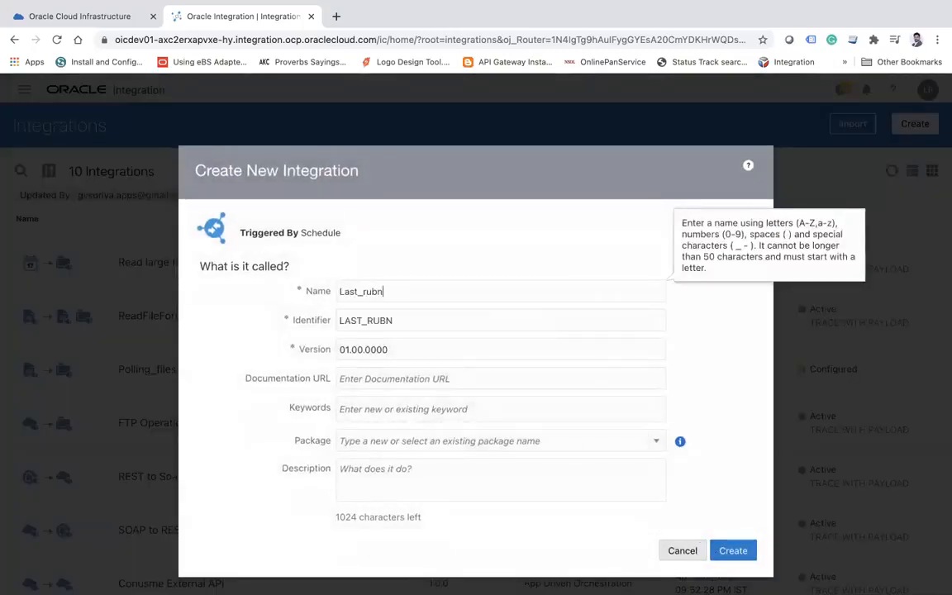
{"action": "key", "text": "BackSpace"}
{"action": "key", "text": "BackSpace"}
{"action": "type", "text": "n_date"}
{"action": "left_click", "coordinate": [733, 551]}
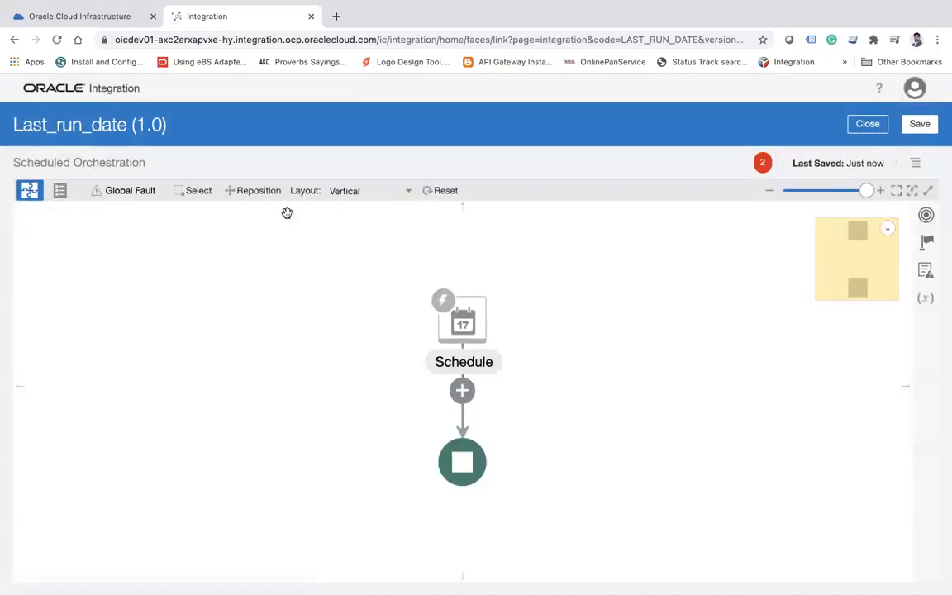
Switch the canvas layout to Horizontal and bring up the Schedule trigger's actions
{"action": "left_click", "coordinate": [346, 197]}
{"action": "left_click", "coordinate": [352, 198]}
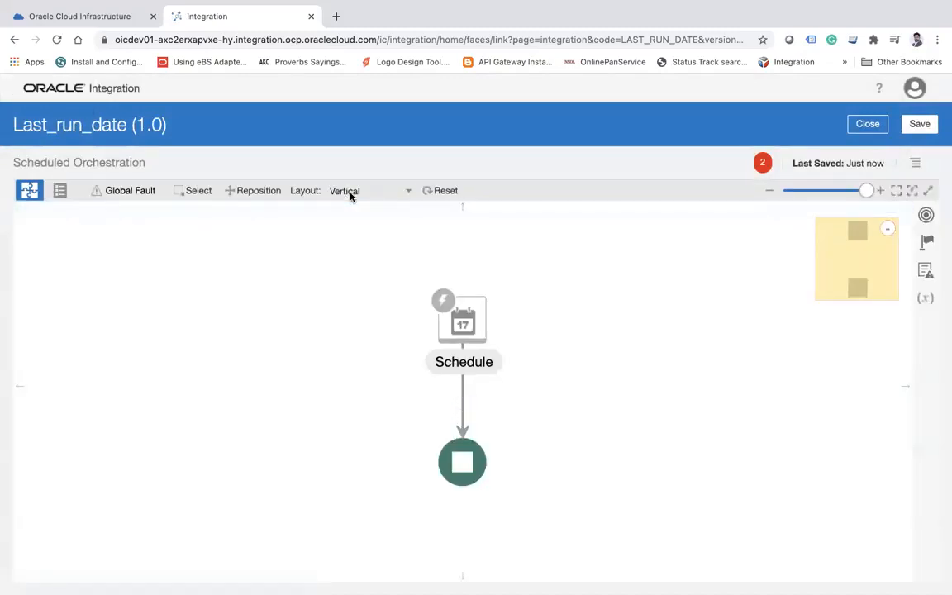
{"action": "left_click", "coordinate": [362, 199]}
{"action": "left_click", "coordinate": [360, 210]}
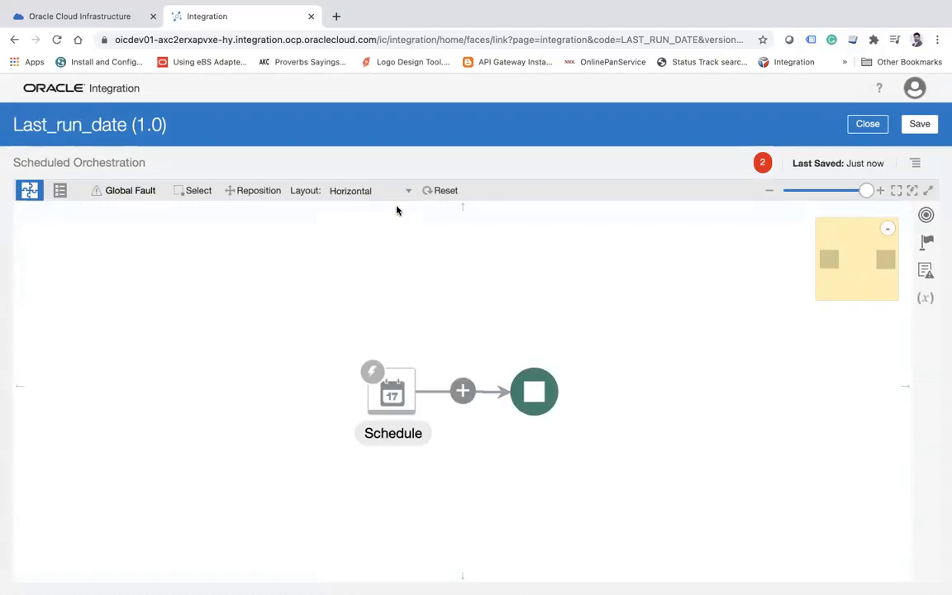
{"action": "left_click", "coordinate": [394, 393]}
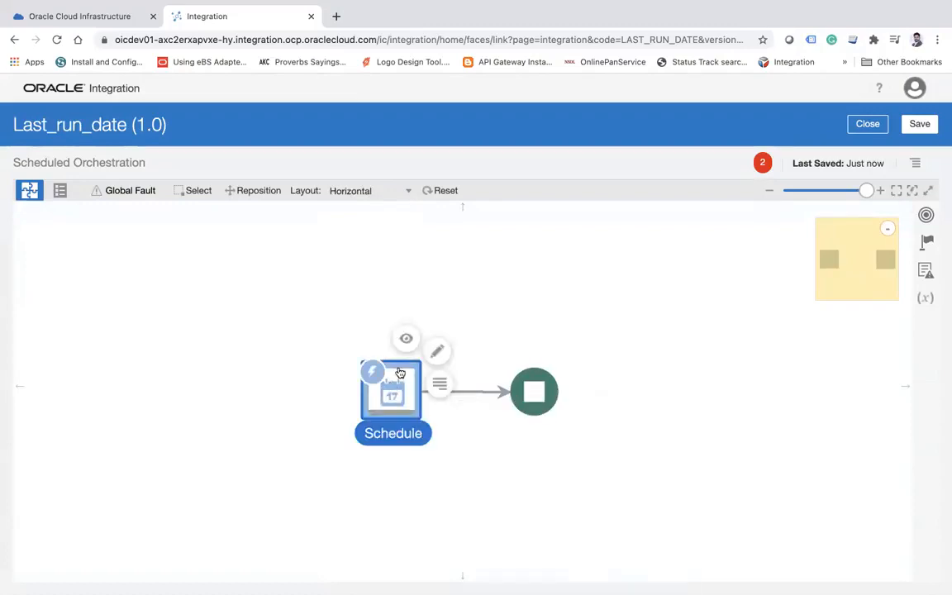
{"action": "left_click", "coordinate": [440, 394]}
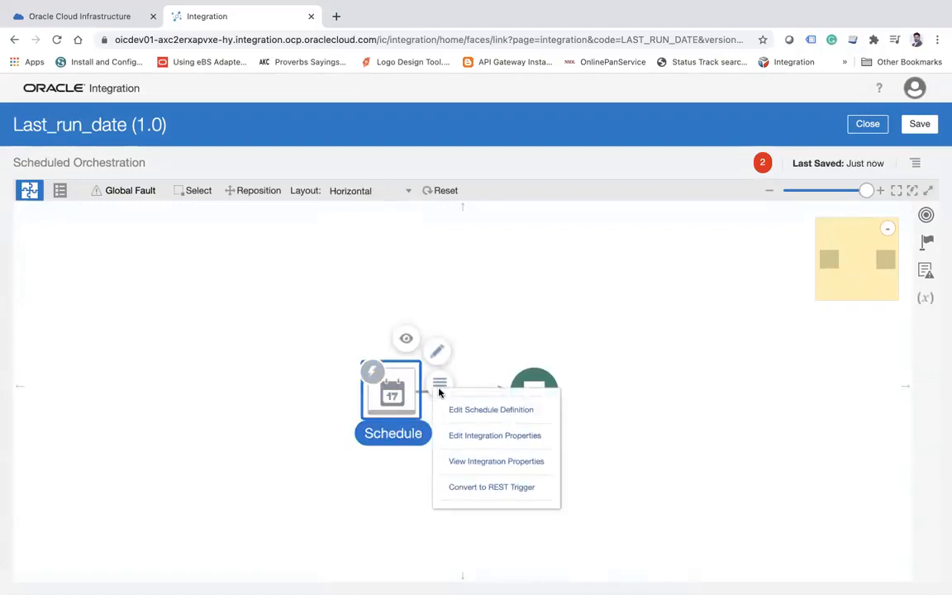
Save Last_run_date, view its LAST_RUN_DATE_01_00_0000 schedule, then discard and return to the canvas
{"action": "left_click", "coordinate": [491, 411]}
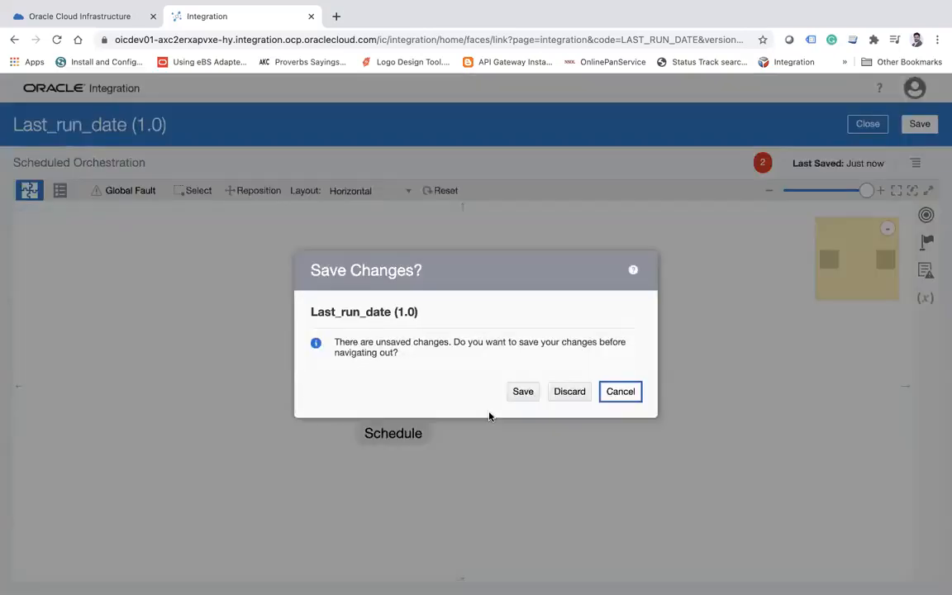
{"action": "left_click", "coordinate": [524, 392]}
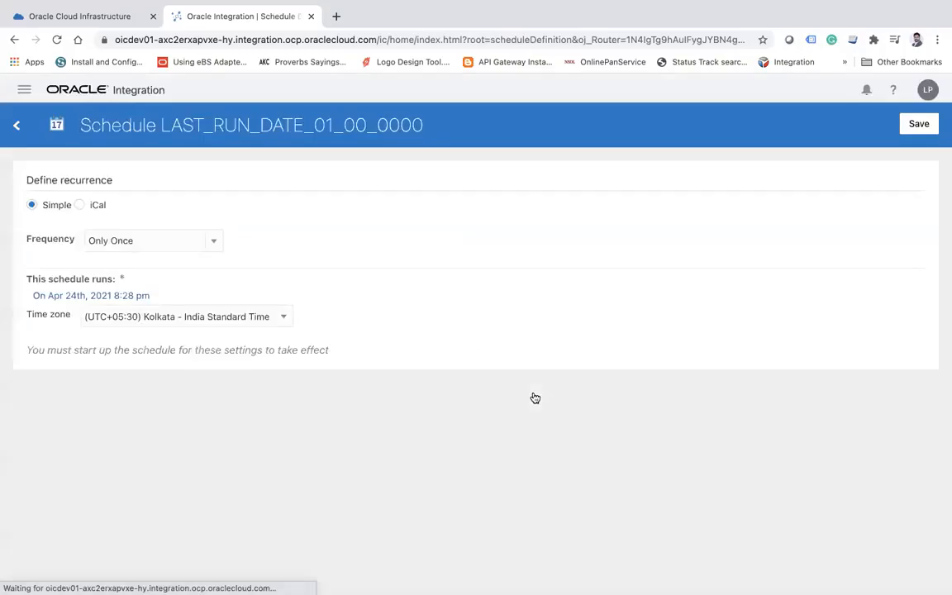
{"action": "left_click", "coordinate": [18, 125]}
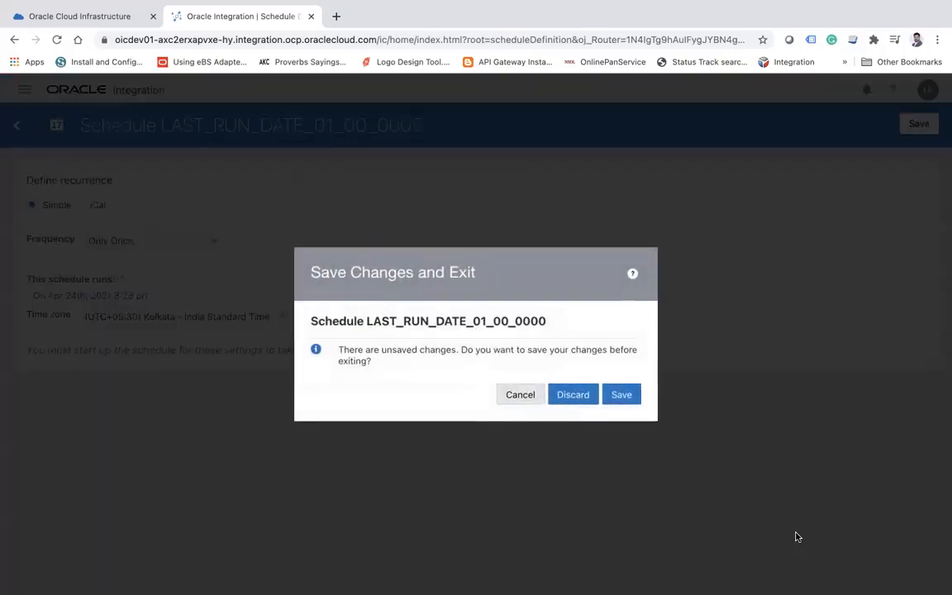
{"action": "left_click", "coordinate": [573, 396]}
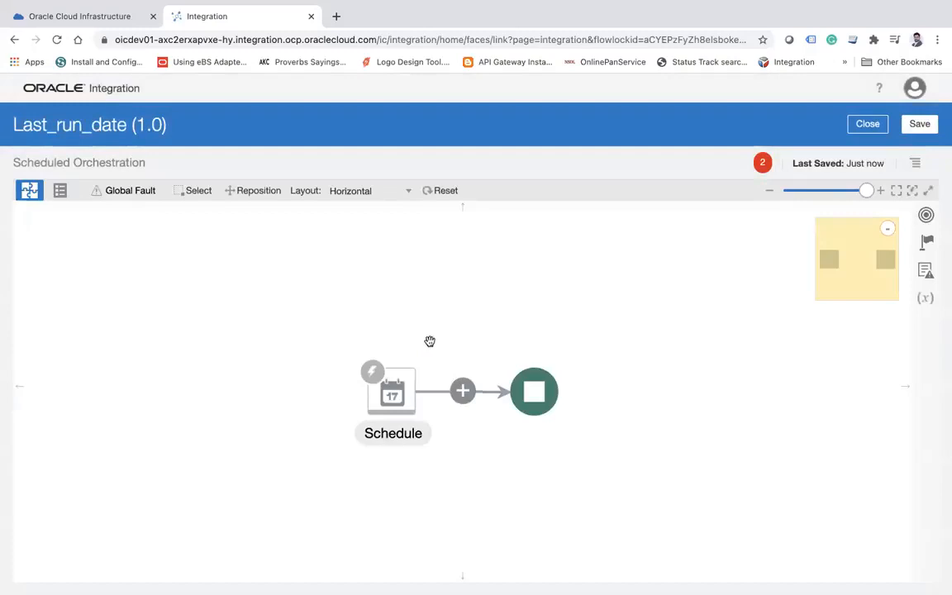
{"action": "left_click", "coordinate": [392, 390]}
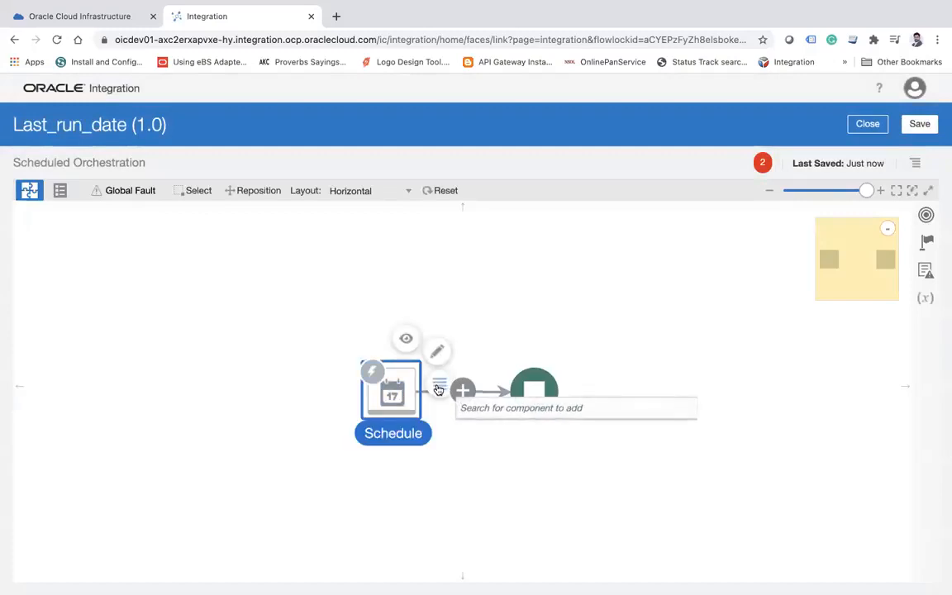
Open the Schedule trigger's Schedule Parameters page for Last_run_date
{"action": "left_click", "coordinate": [439, 385]}
{"action": "left_click", "coordinate": [437, 353]}
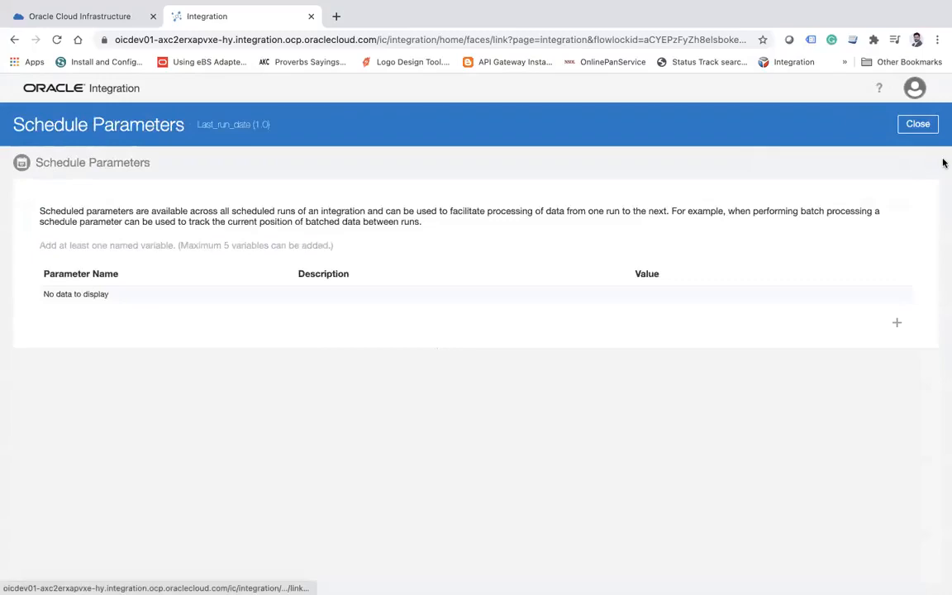
{"action": "left_click", "coordinate": [917, 124]}
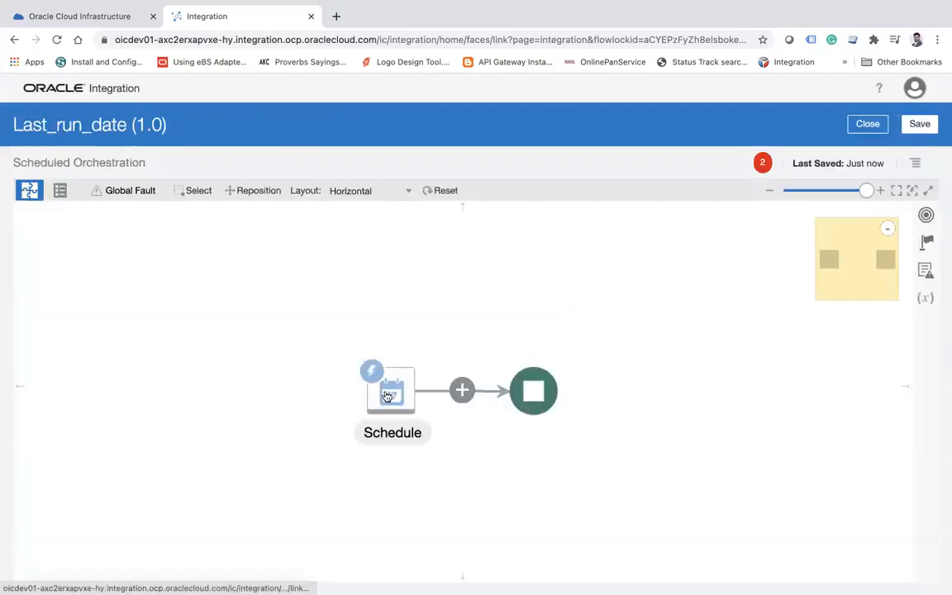
{"action": "left_click", "coordinate": [388, 397]}
{"action": "left_click", "coordinate": [437, 353]}
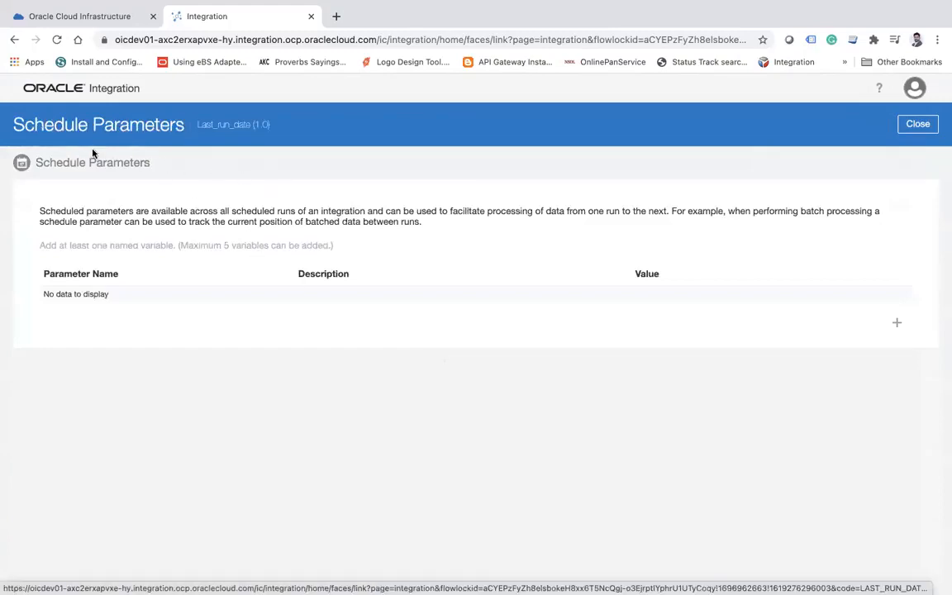
{"action": "double_click", "coordinate": [124, 125]}
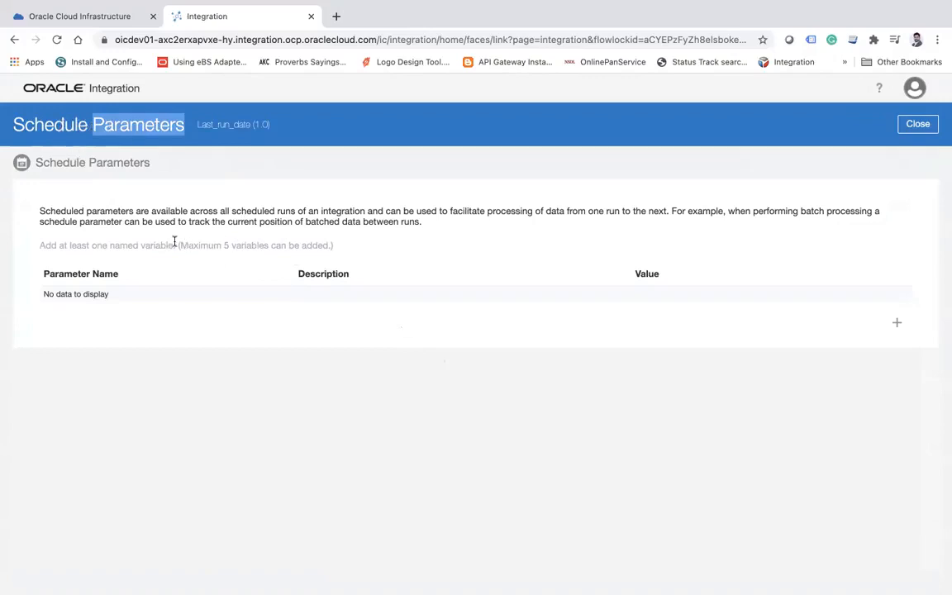
{"action": "double_click", "coordinate": [66, 122]}
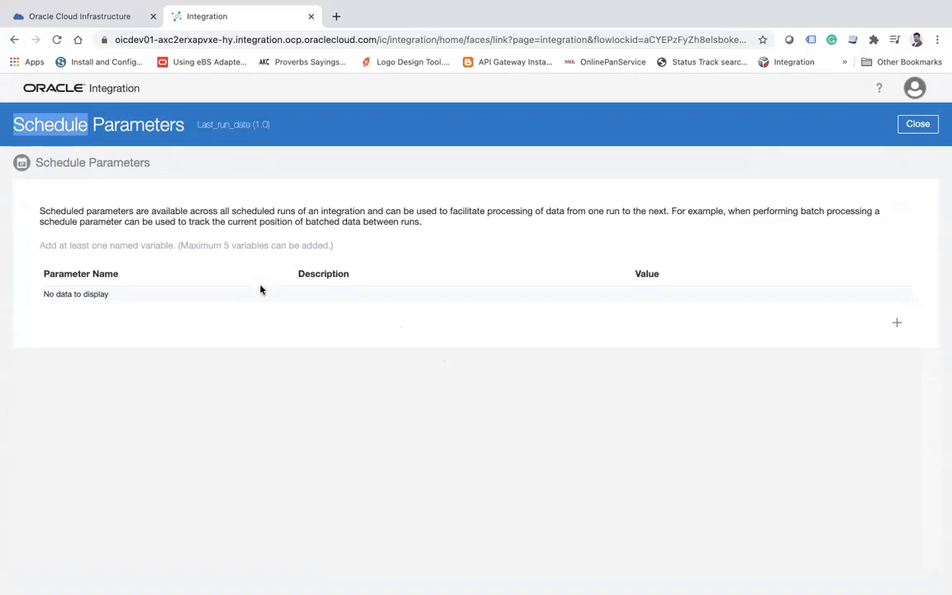
{"action": "double_click", "coordinate": [143, 125]}
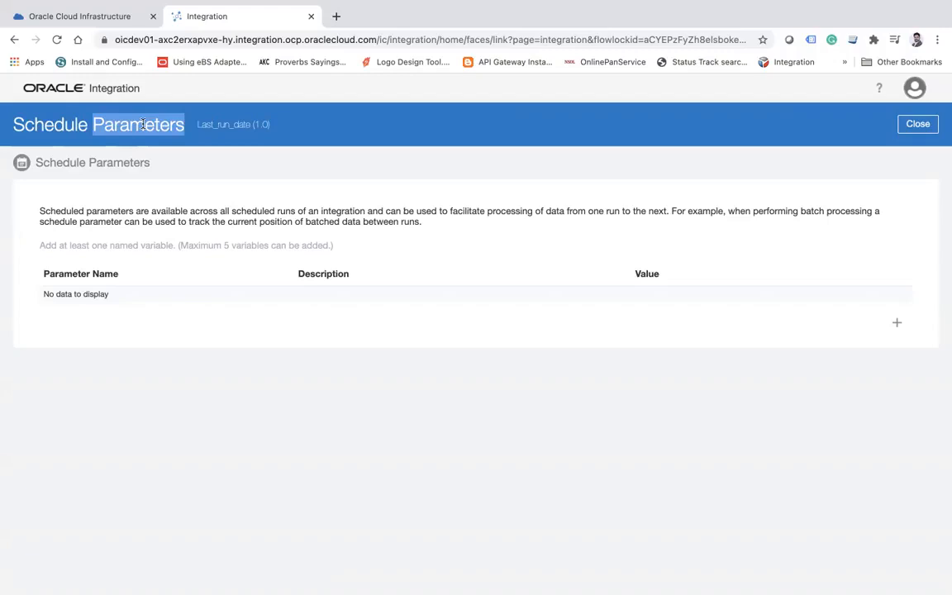
{"action": "left_click", "coordinate": [143, 124]}
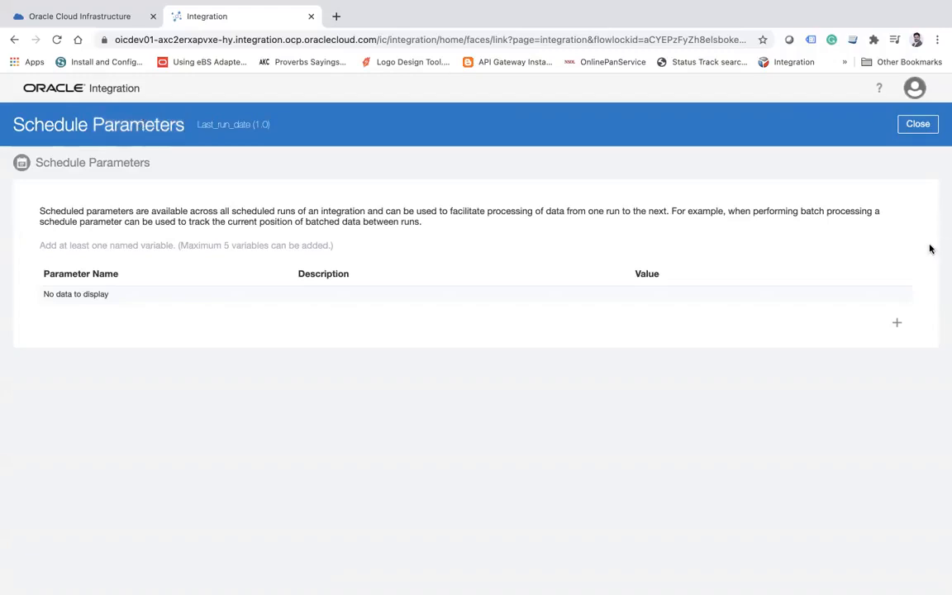
Add a schedule parameter named last_run_date_time with '' as its default value
{"action": "left_click", "coordinate": [897, 331]}
{"action": "left_click", "coordinate": [153, 300]}
{"action": "double_click", "coordinate": [153, 301]}
{"action": "type", "text": "last_run_date_time"}
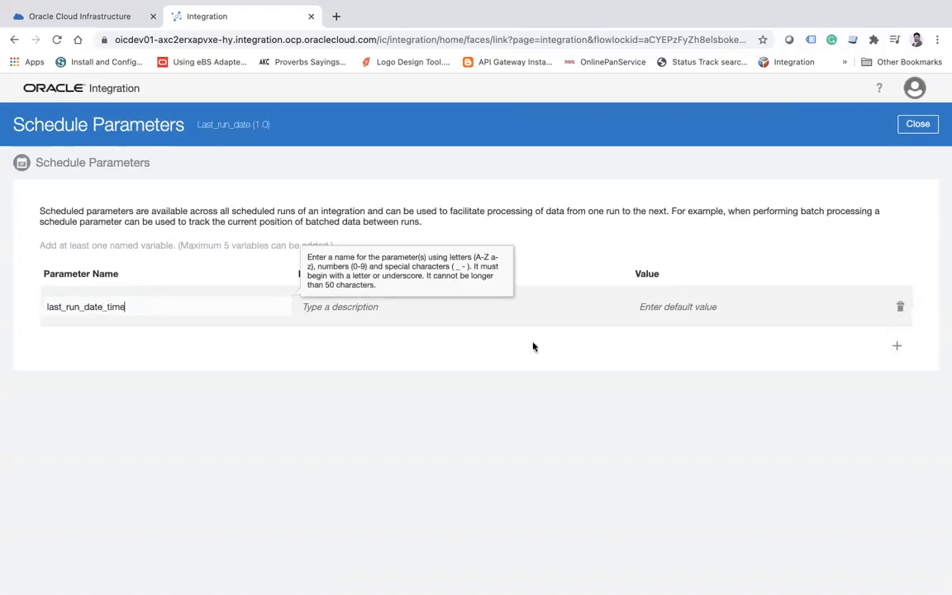
{"action": "left_click", "coordinate": [680, 308]}
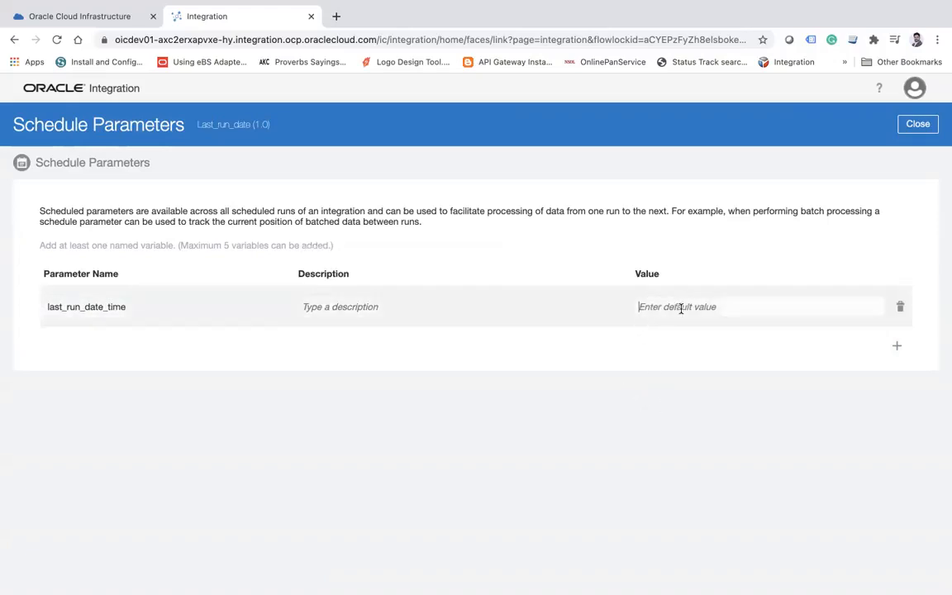
{"action": "type", "text": "''"}
Close the schedule parameters page and save the Last_run_date integration
{"action": "left_click", "coordinate": [916, 124]}
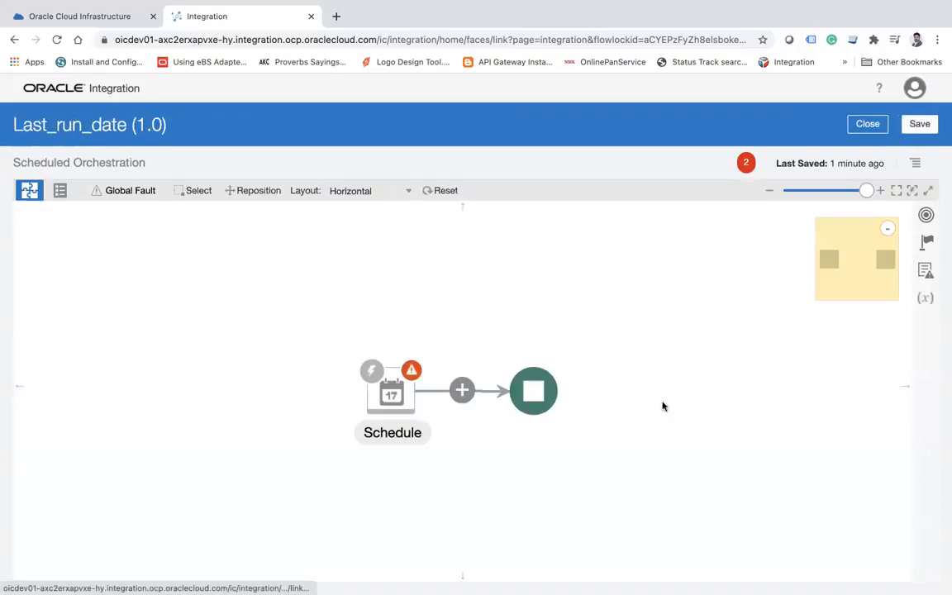
{"action": "left_click", "coordinate": [462, 390]}
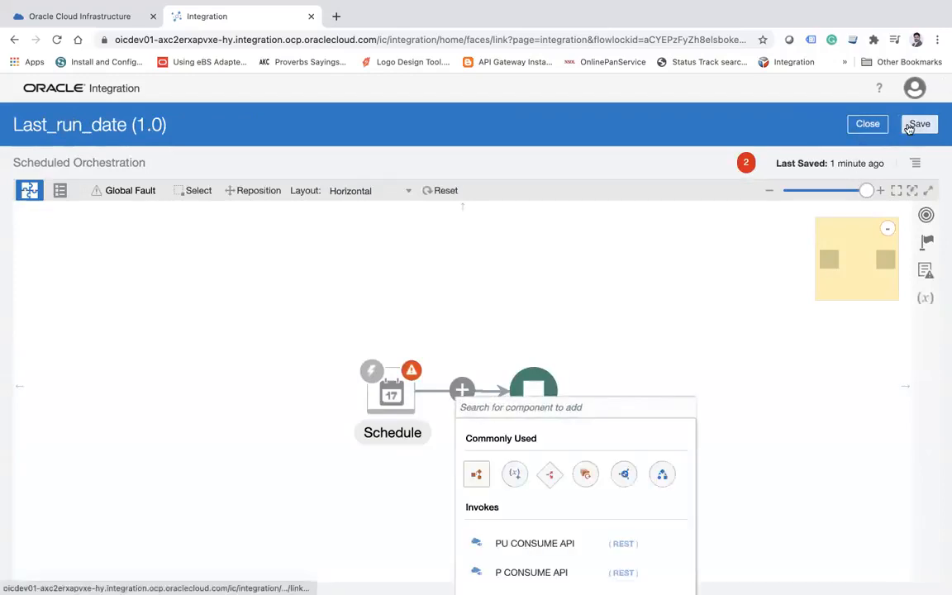
{"action": "left_click", "coordinate": [909, 128]}
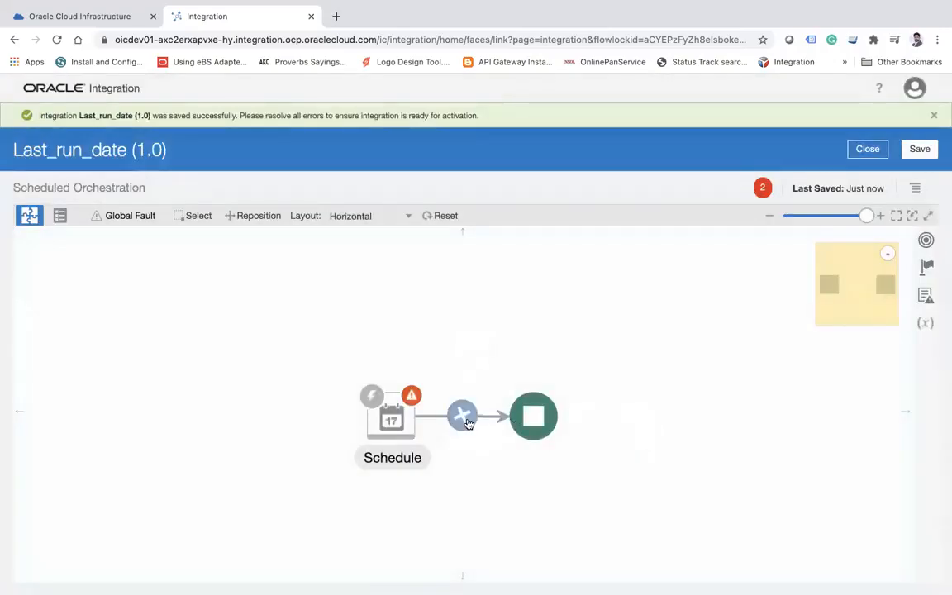
{"action": "left_click", "coordinate": [463, 416]}
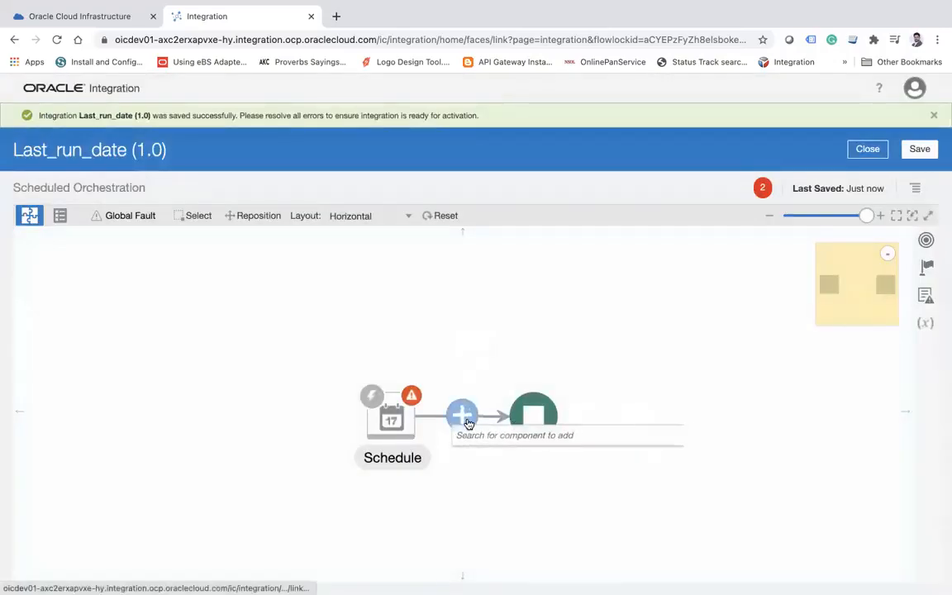
{"action": "left_click", "coordinate": [321, 344]}
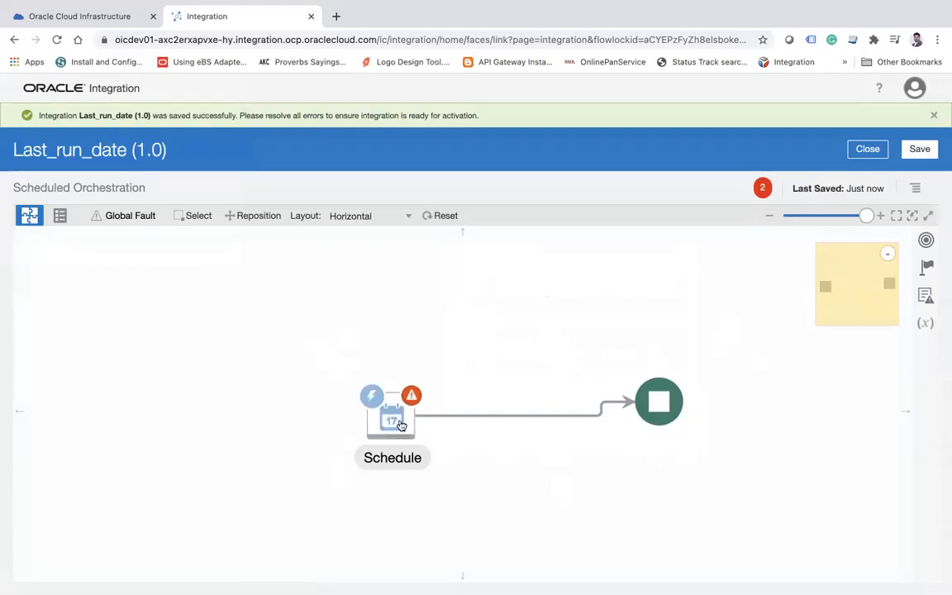
Insert a Logger action named Logger into the flow right after Schedule
{"action": "left_click", "coordinate": [926, 266]}
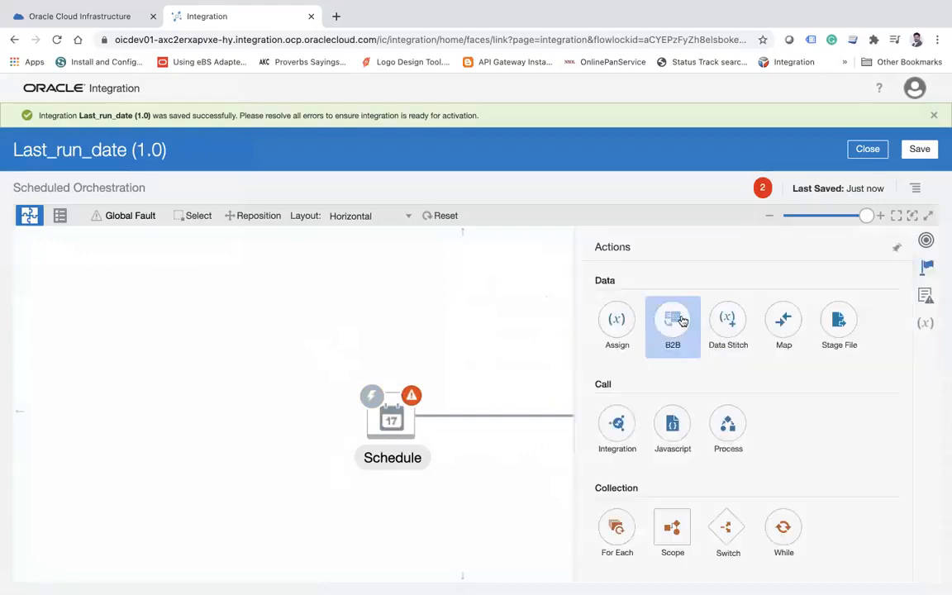
{"action": "scroll", "coordinate": [746, 351], "scroll_direction": "down", "scroll_amount": 3}
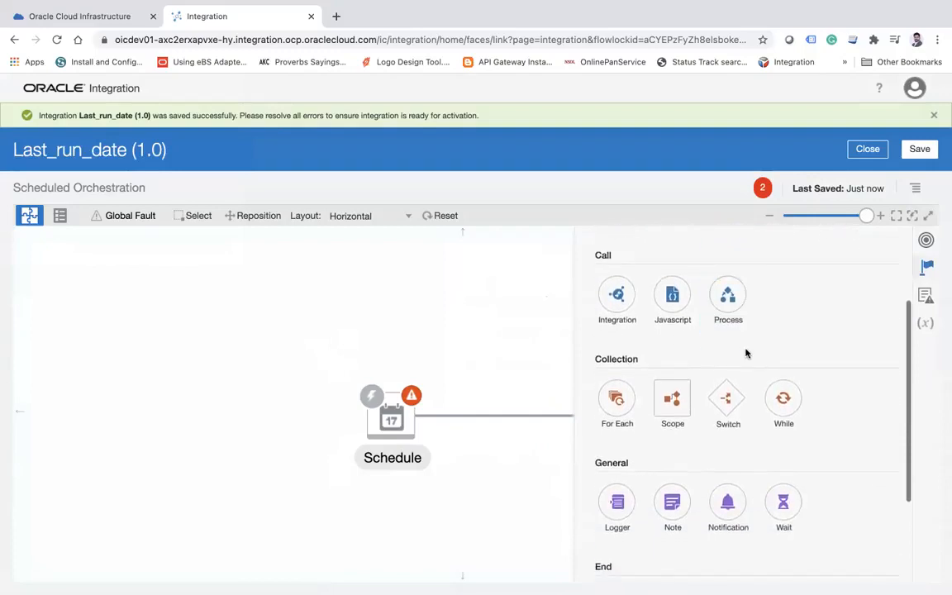
{"action": "scroll", "coordinate": [745, 353], "scroll_direction": "down", "scroll_amount": 2}
{"action": "left_click_drag", "start_coordinate": [626, 446], "coordinate": [532, 414]}
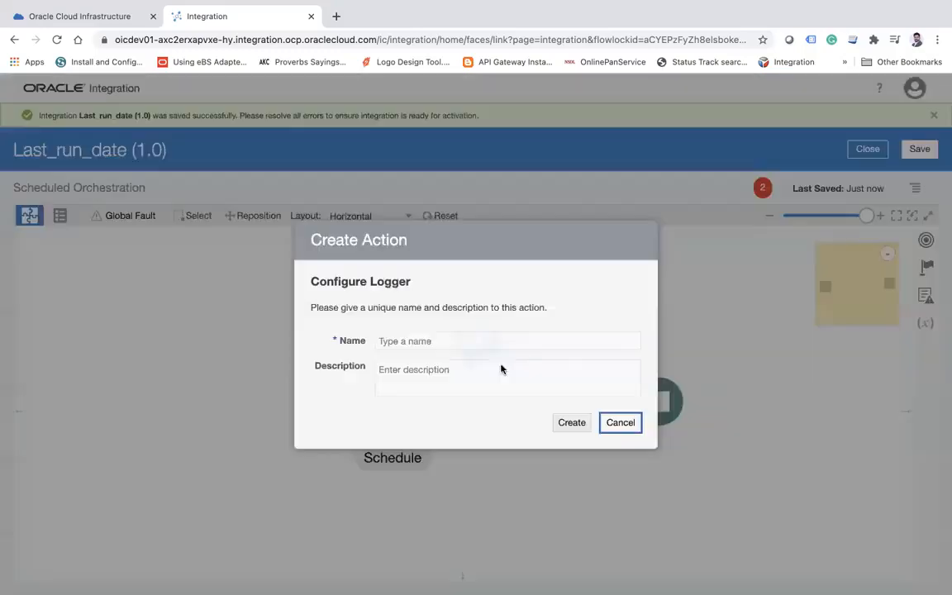
{"action": "left_click", "coordinate": [482, 342]}
{"action": "type", "text": "Logg"}
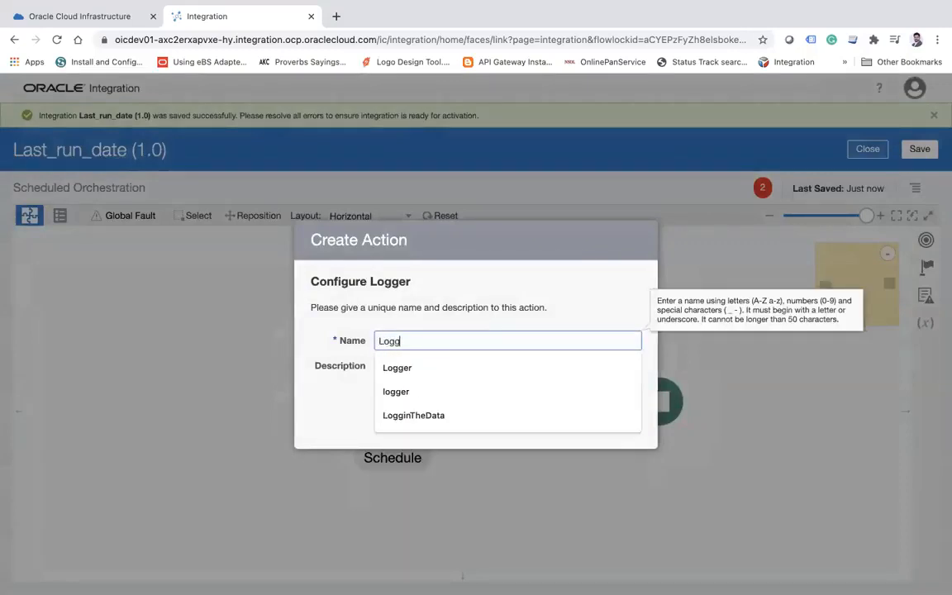
{"action": "type", "text": "er"}
{"action": "left_click", "coordinate": [571, 422]}
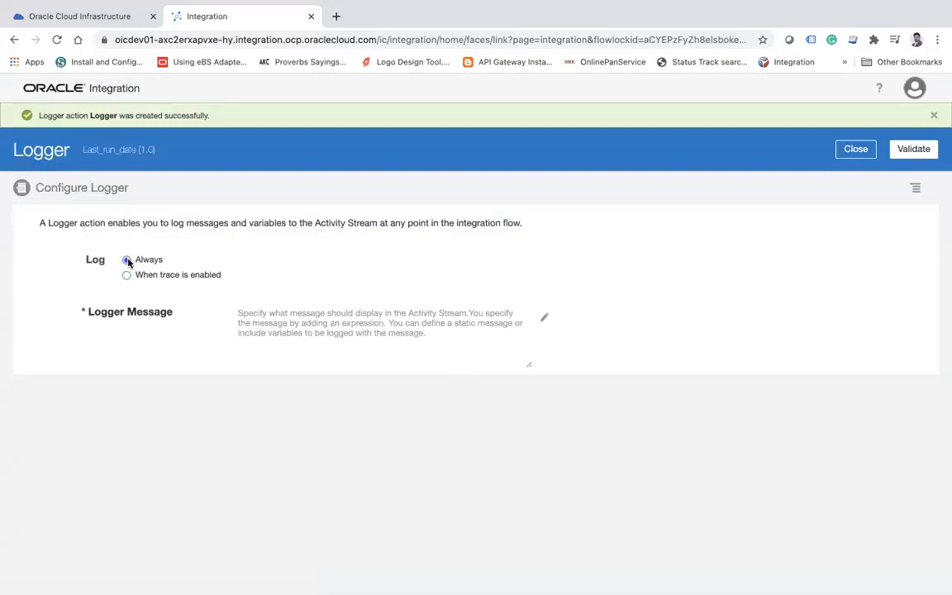
Set the Logger message to concat('last run date and time ', $last_run_date_time)
{"action": "left_click", "coordinate": [544, 318]}
{"action": "left_click", "coordinate": [424, 227]}
{"action": "type", "text": "concat('last r"}
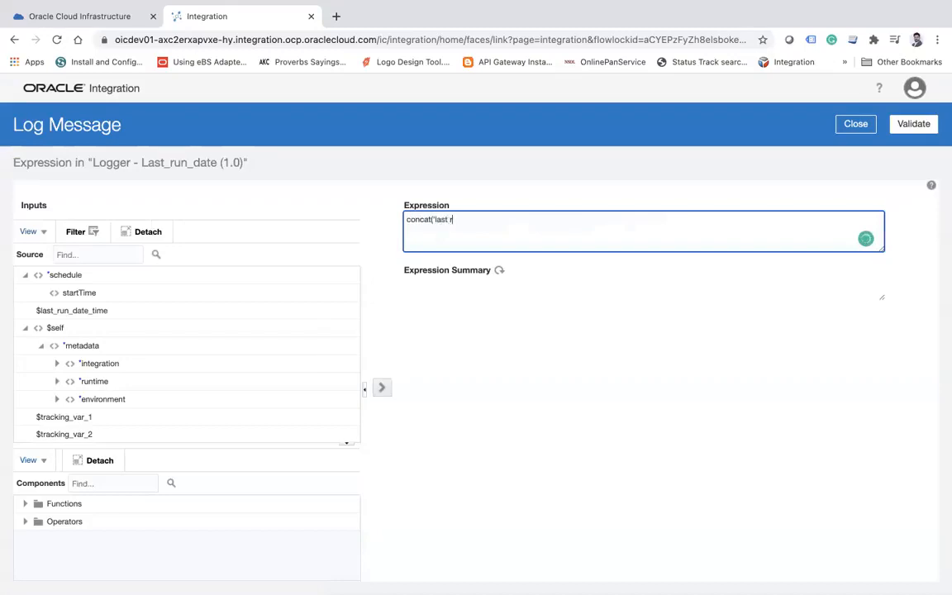
{"action": "type", "text": "un date and time ',"}
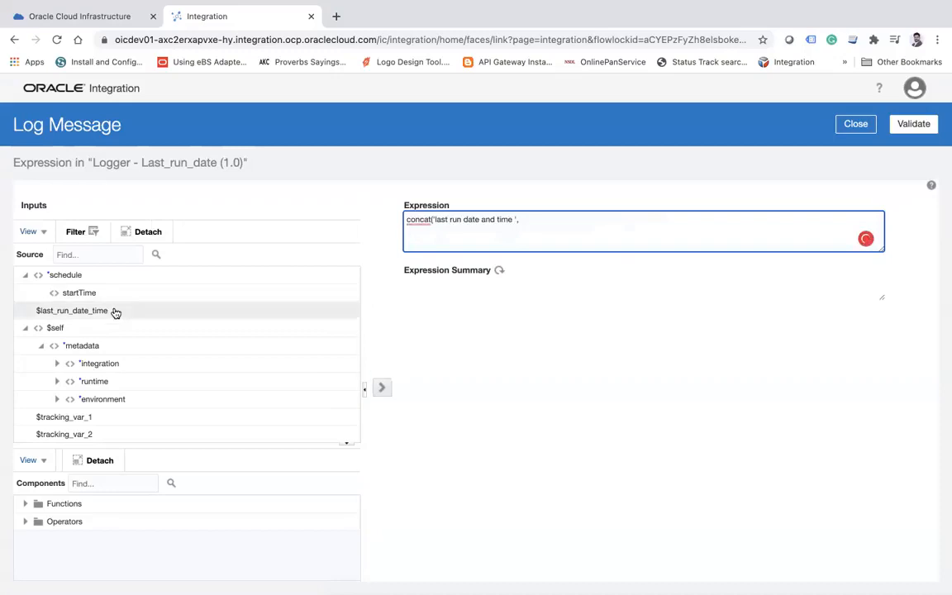
{"action": "left_click_drag", "start_coordinate": [111, 310], "coordinate": [622, 230]}
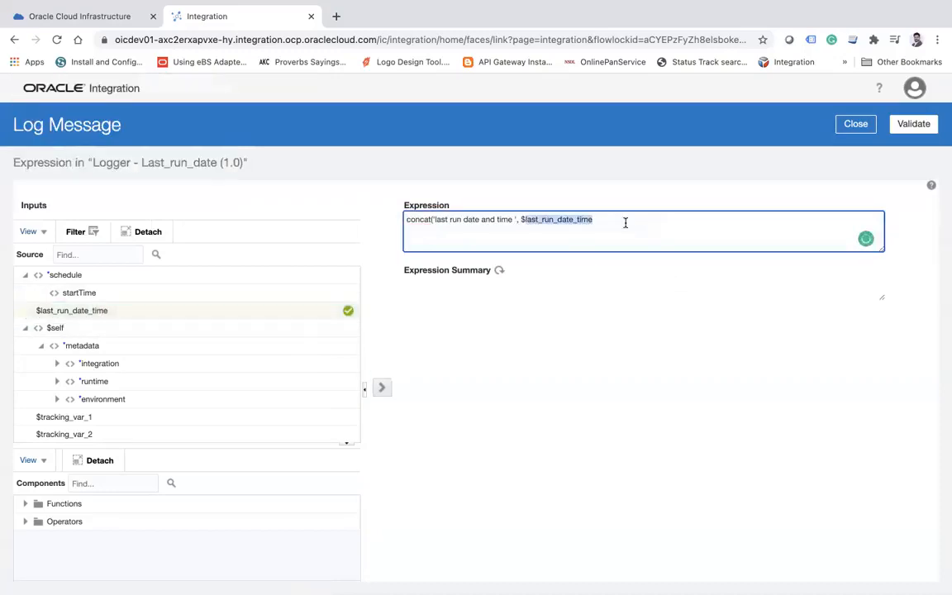
{"action": "left_click", "coordinate": [625, 222]}
{"action": "type", "text": ")"}
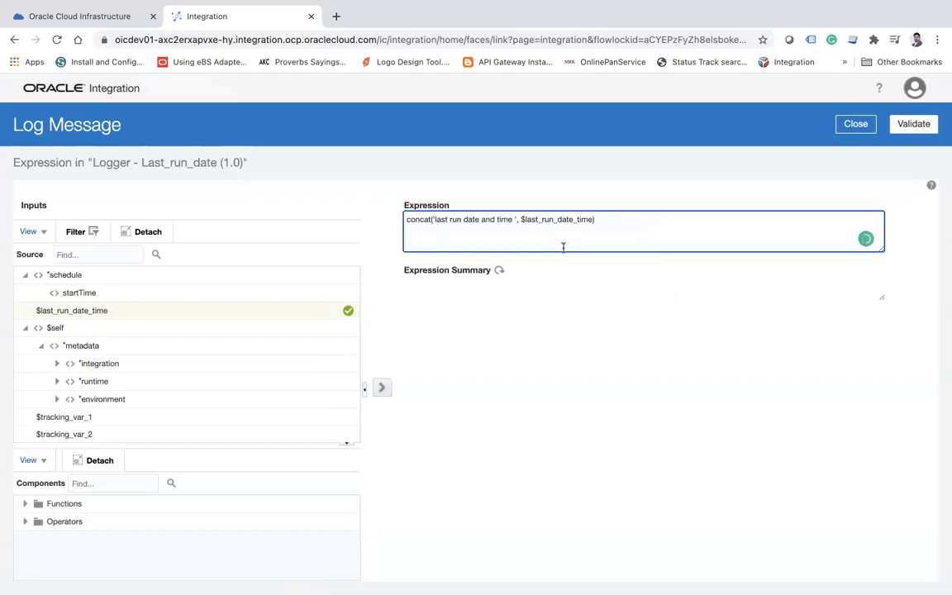
{"action": "left_click", "coordinate": [500, 270]}
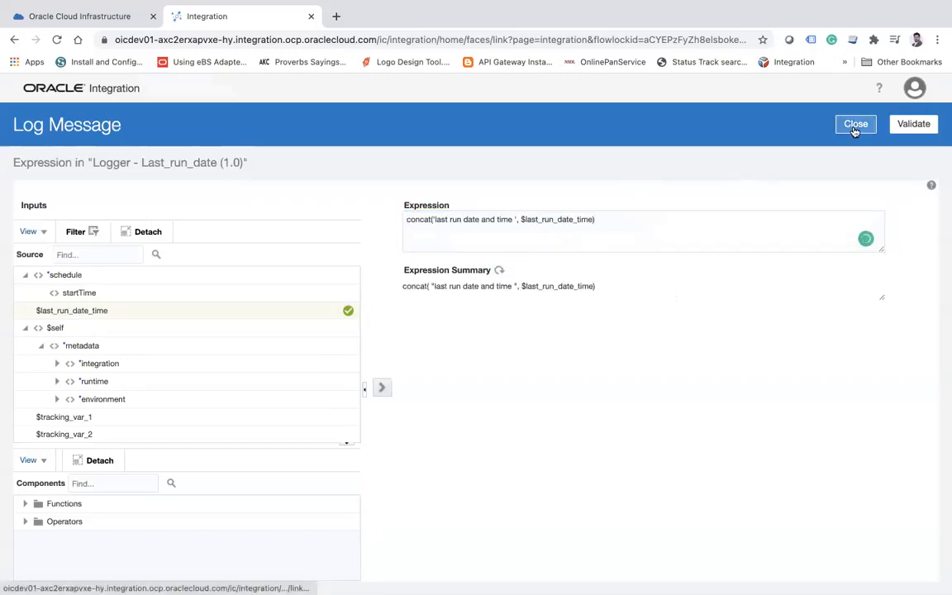
{"action": "left_click", "coordinate": [845, 130]}
{"action": "left_click", "coordinate": [844, 129]}
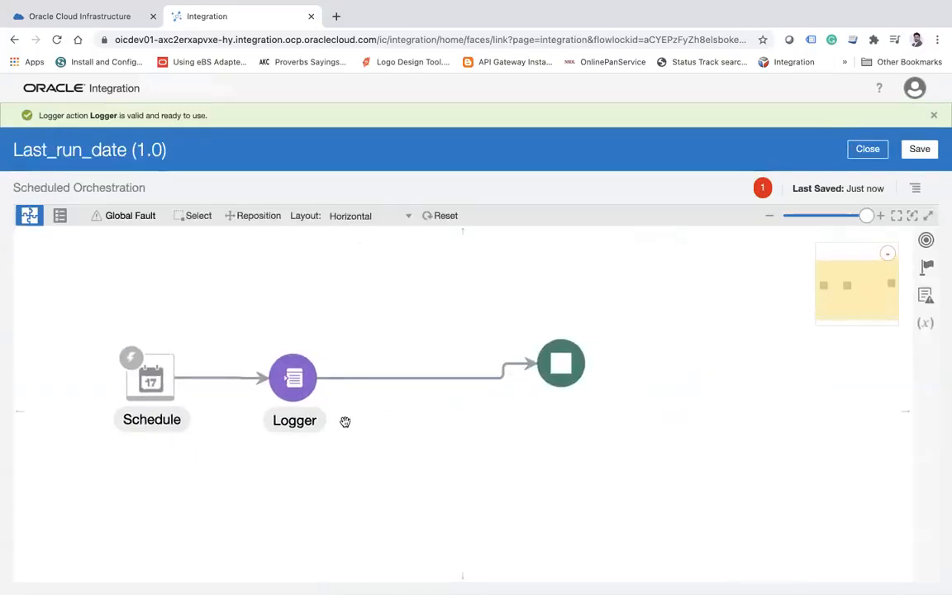
Drag the green End node to the right, widening the gap after the Logger
{"action": "mouse_move", "coordinate": [431, 376]}
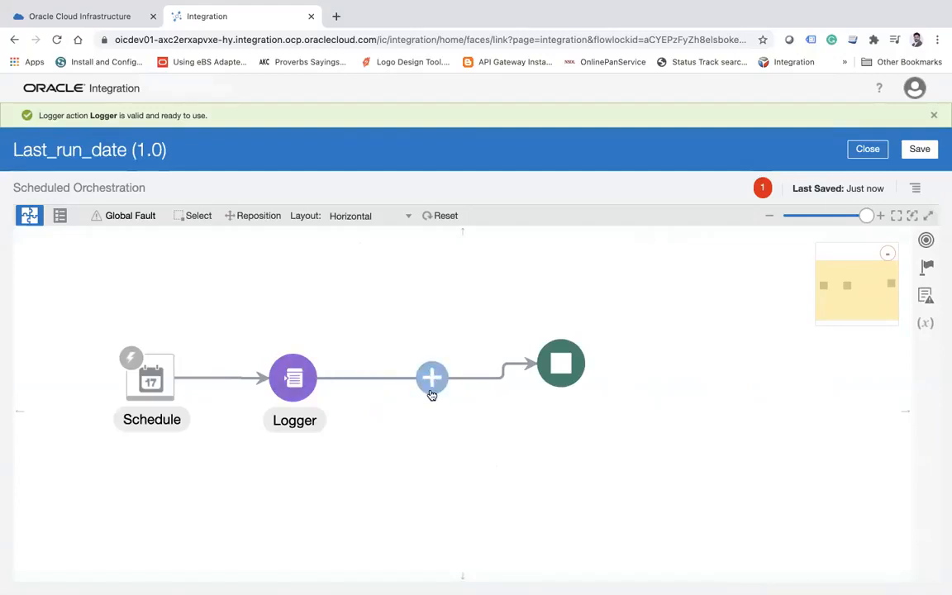
{"action": "left_click_drag", "start_coordinate": [553, 377], "coordinate": [684, 385]}
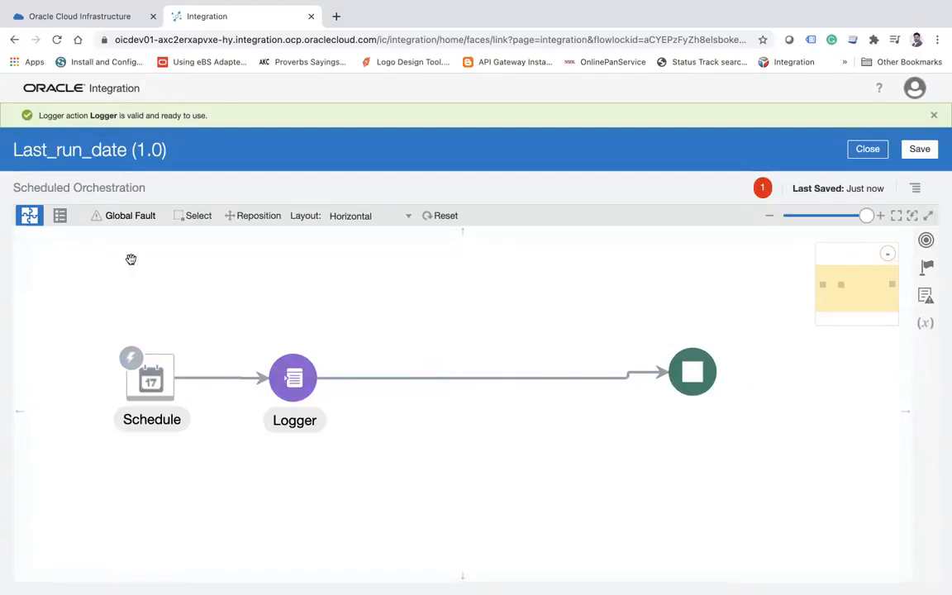
Insert an Assign action named ReassingVar after the Logger
{"action": "left_click", "coordinate": [927, 269]}
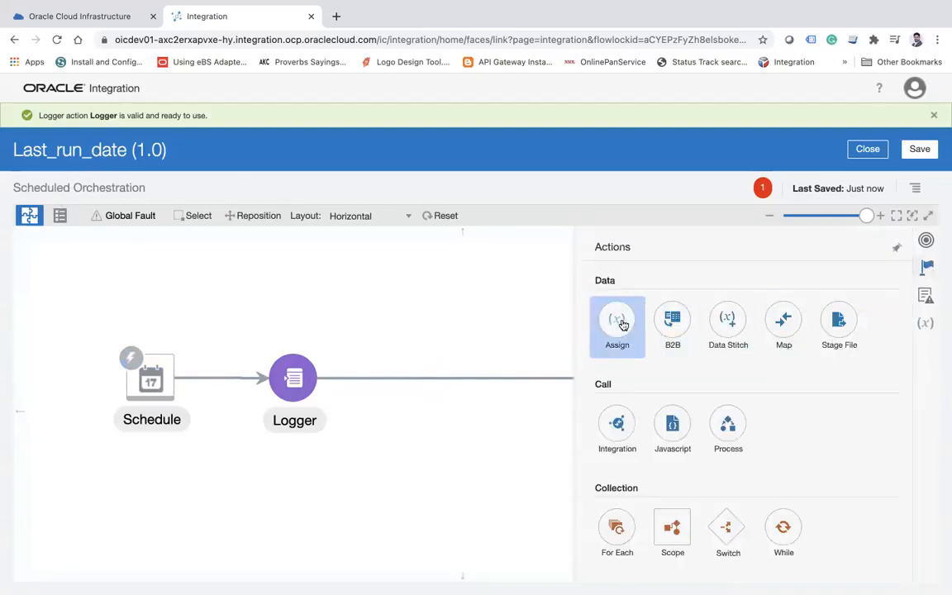
{"action": "left_click_drag", "start_coordinate": [618, 319], "coordinate": [491, 365]}
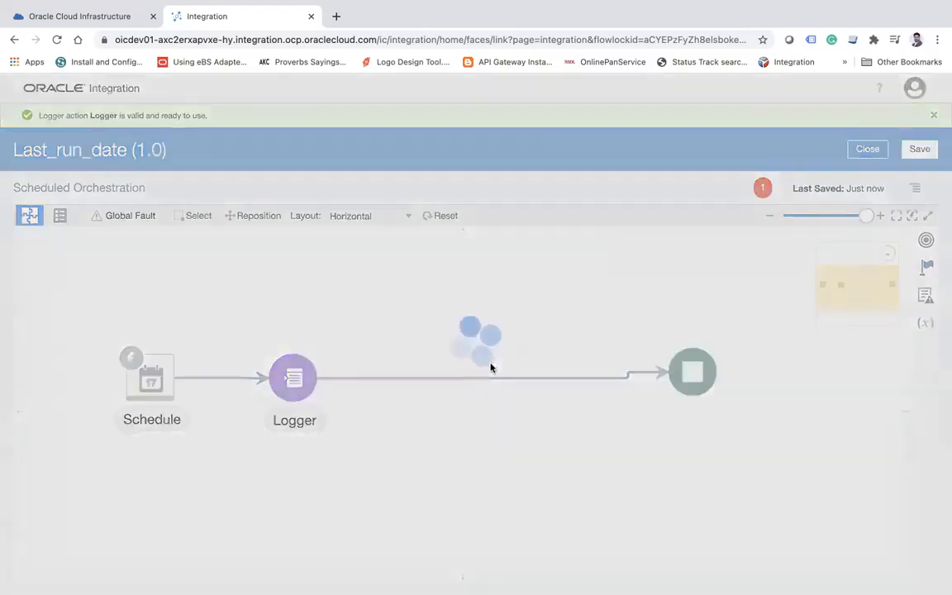
{"action": "left_click", "coordinate": [467, 348]}
{"action": "type", "text": "Reas"}
{"action": "type", "text": "sion"}
{"action": "key", "text": "BackSpace"}
{"action": "key", "text": "BackSpace"}
{"action": "key", "text": "Down"}
{"action": "key", "text": "Return"}
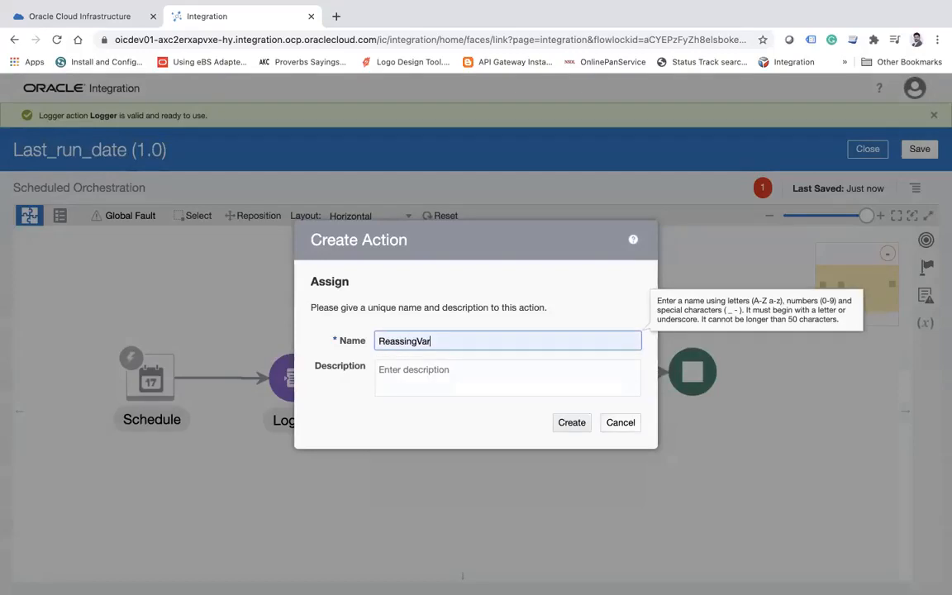
{"action": "left_click", "coordinate": [572, 423]}
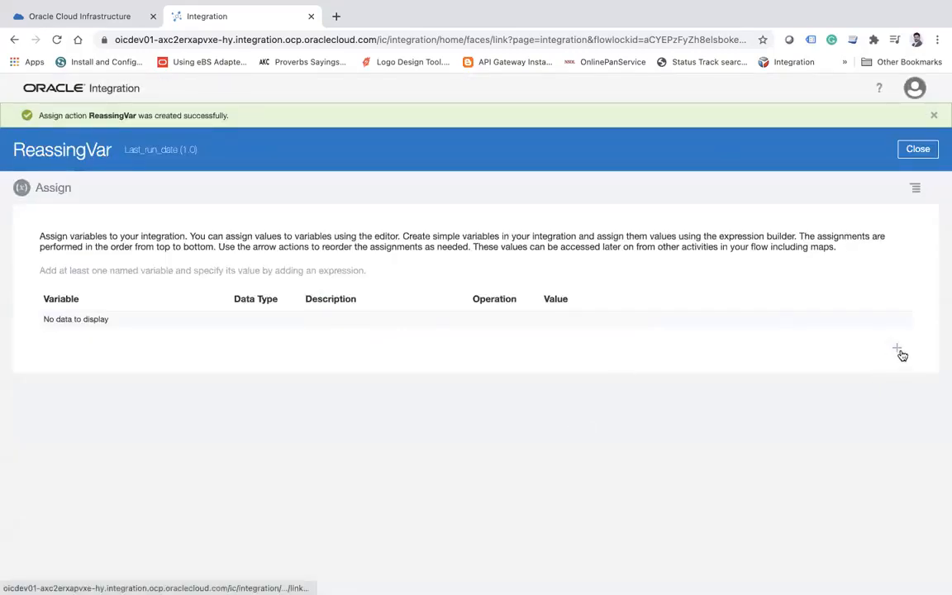
Assign last_run_date_time the schedule startTime in ReassingVar and validate it
{"action": "left_click", "coordinate": [897, 351]}
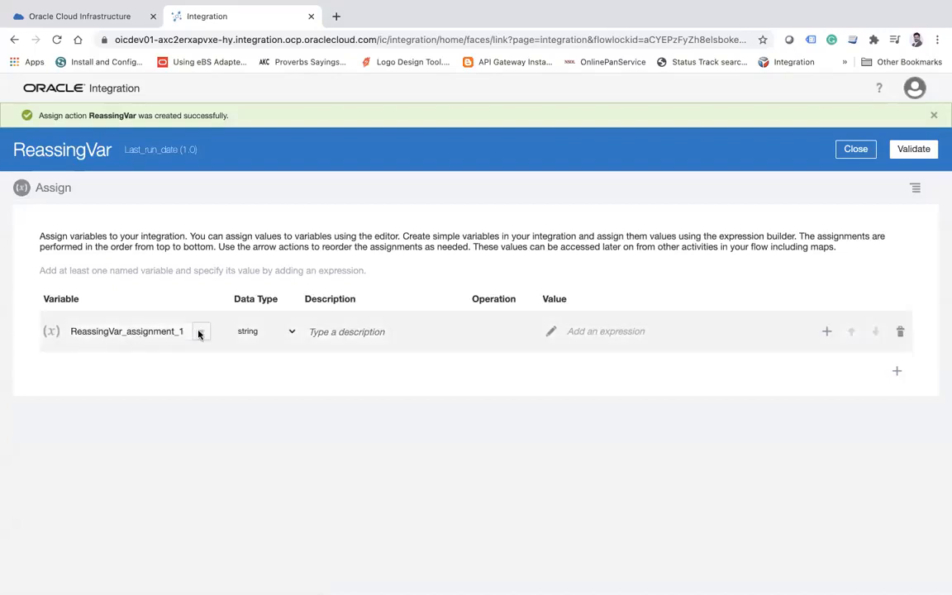
{"action": "left_click", "coordinate": [200, 333]}
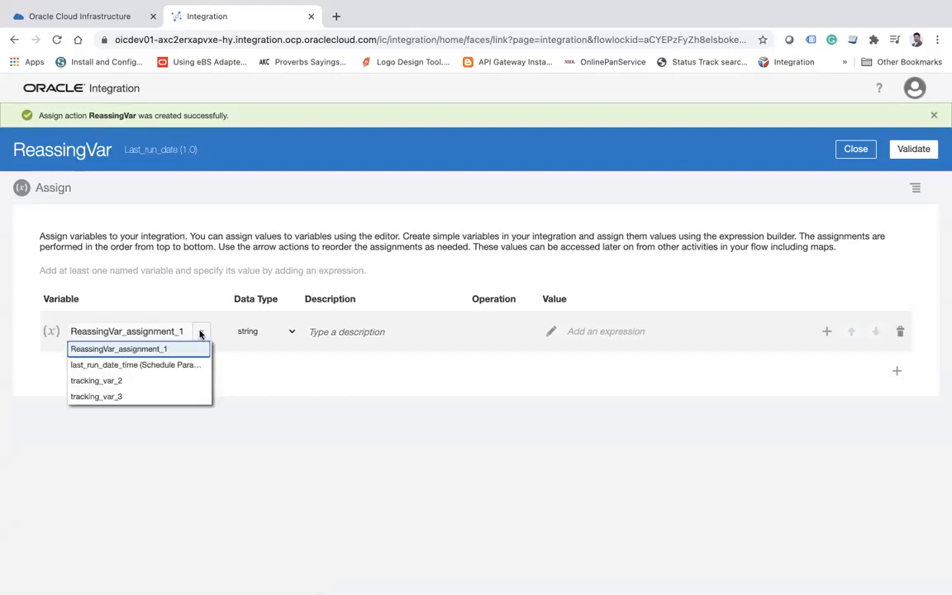
{"action": "left_click", "coordinate": [137, 364]}
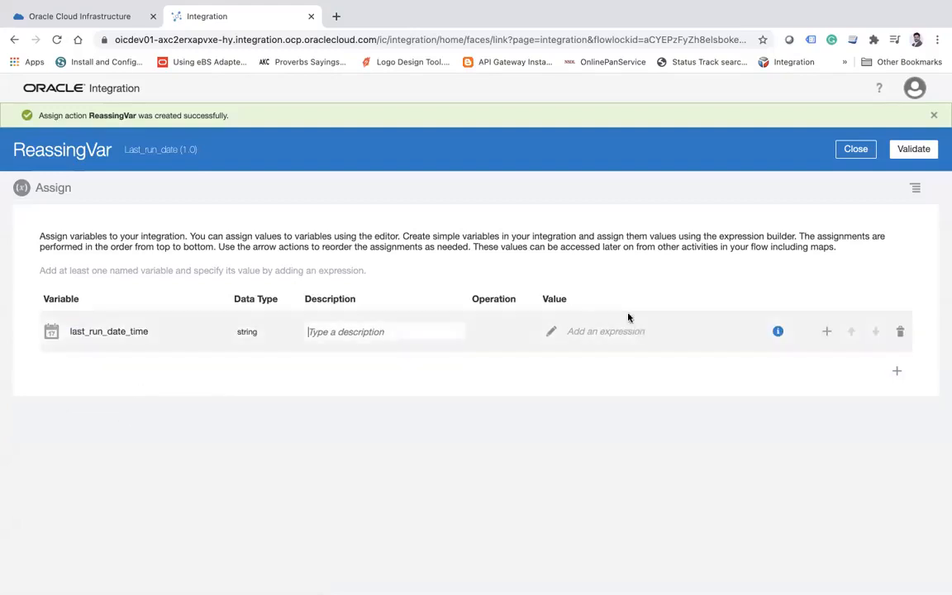
{"action": "left_click", "coordinate": [553, 333]}
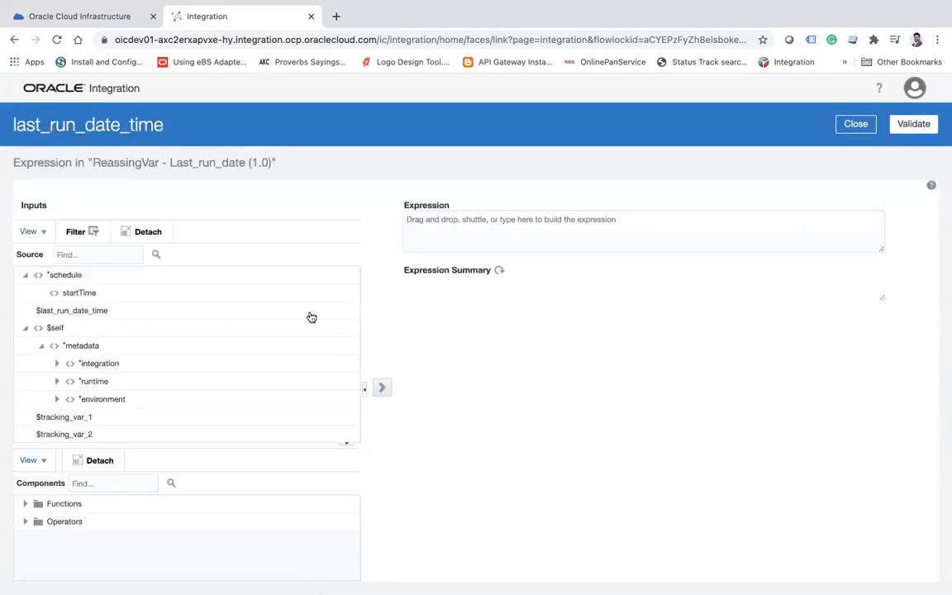
{"action": "left_click_drag", "start_coordinate": [88, 303], "coordinate": [486, 232]}
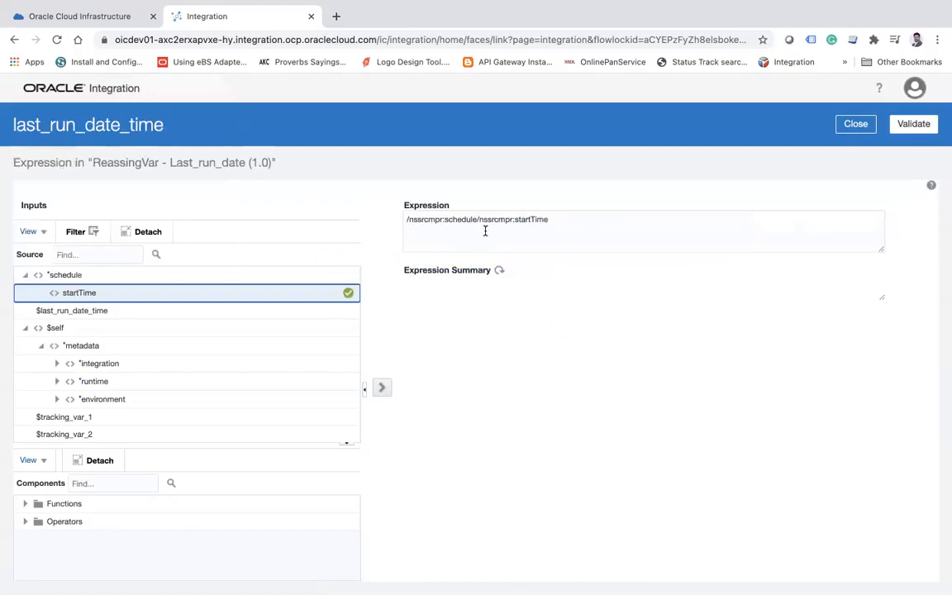
{"action": "left_click", "coordinate": [500, 271]}
{"action": "left_click", "coordinate": [856, 125]}
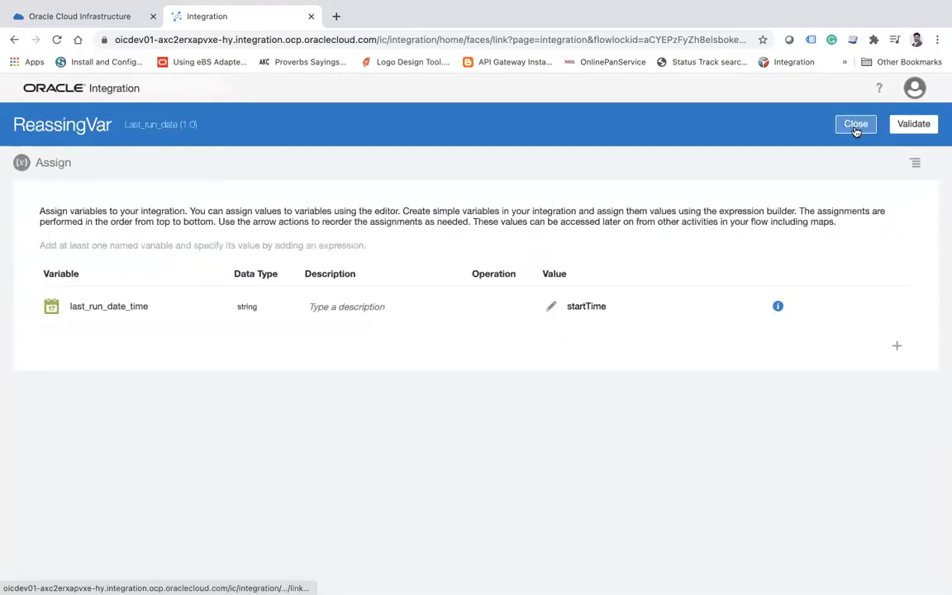
{"action": "left_click", "coordinate": [917, 125]}
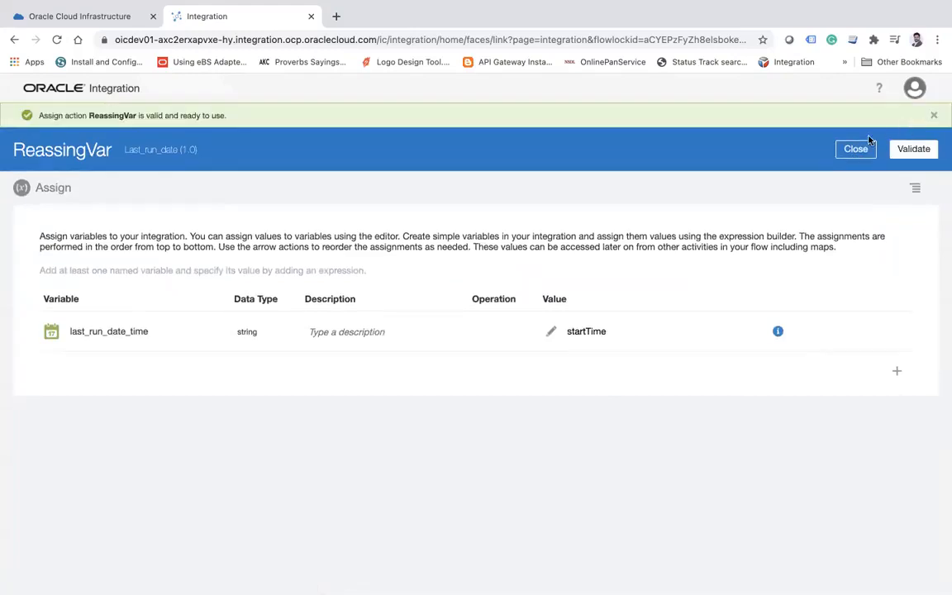
{"action": "left_click", "coordinate": [866, 144]}
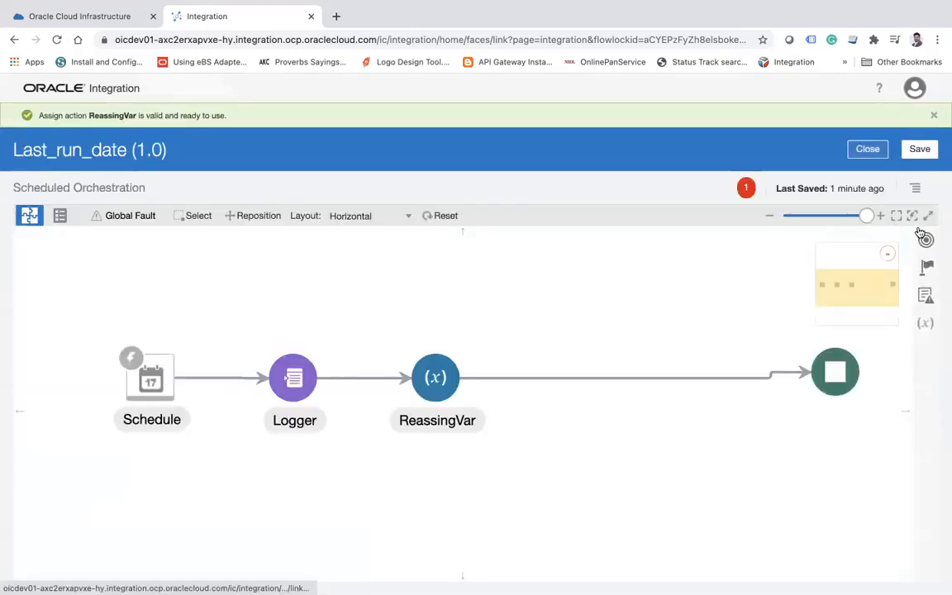
Open the Tracking business identifiers and set startTime as the primary tracking field
{"action": "left_click", "coordinate": [915, 191]}
{"action": "left_click", "coordinate": [881, 203]}
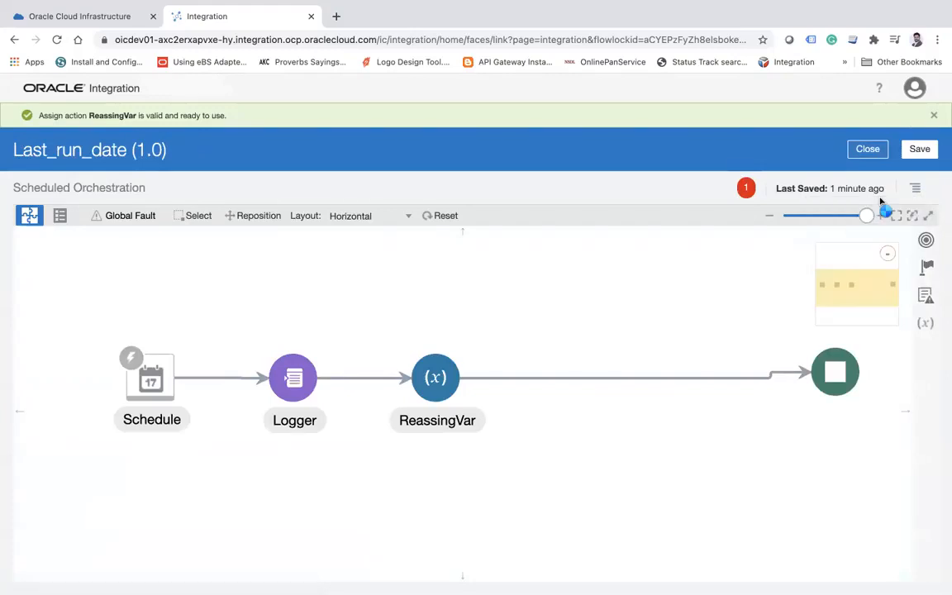
{"action": "left_click_drag", "start_coordinate": [165, 228], "coordinate": [410, 249]}
Add $last_run_date_time as the second tracking field, then save and close Last_run_date
{"action": "left_click_drag", "start_coordinate": [139, 248], "coordinate": [399, 279]}
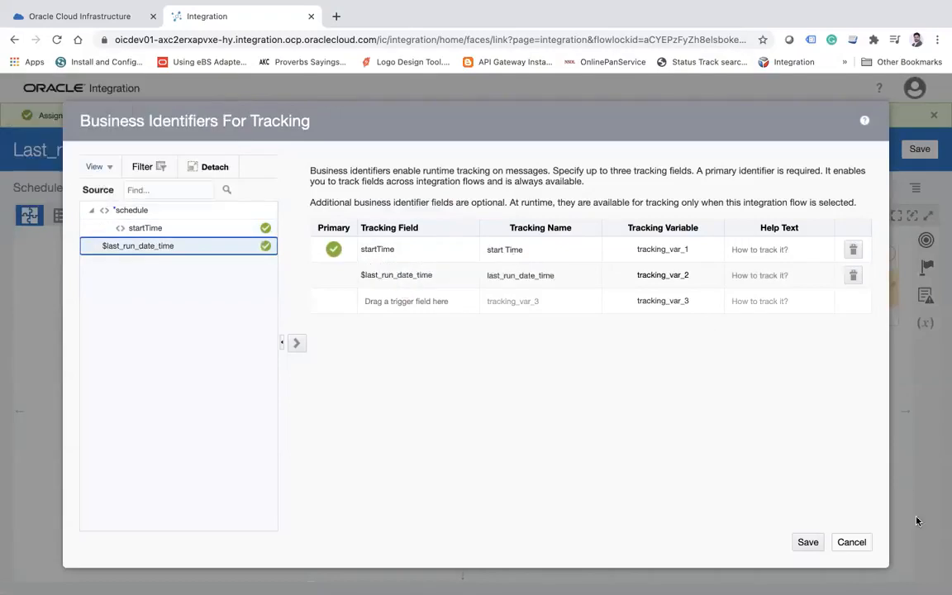
{"action": "left_click", "coordinate": [810, 543]}
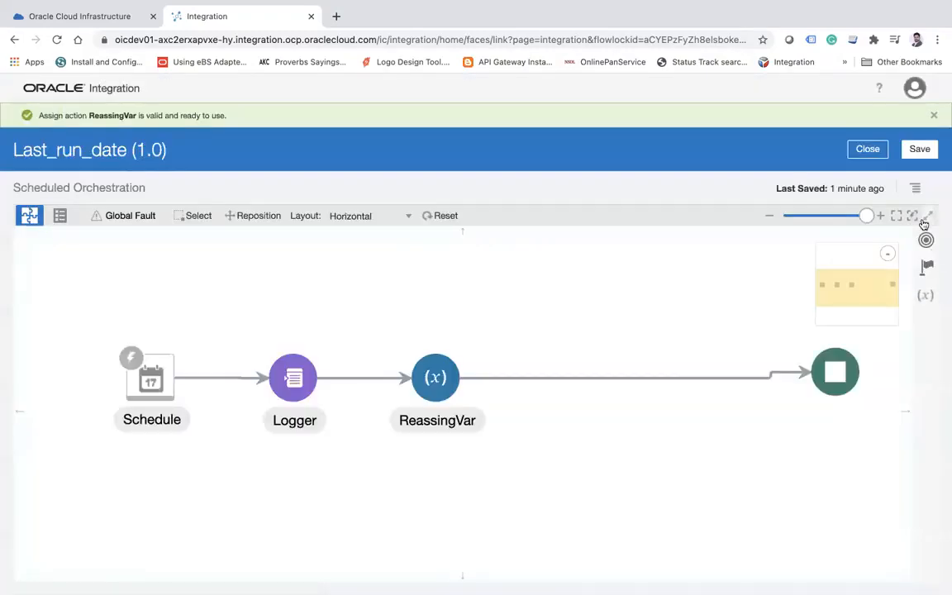
{"action": "left_click", "coordinate": [919, 149]}
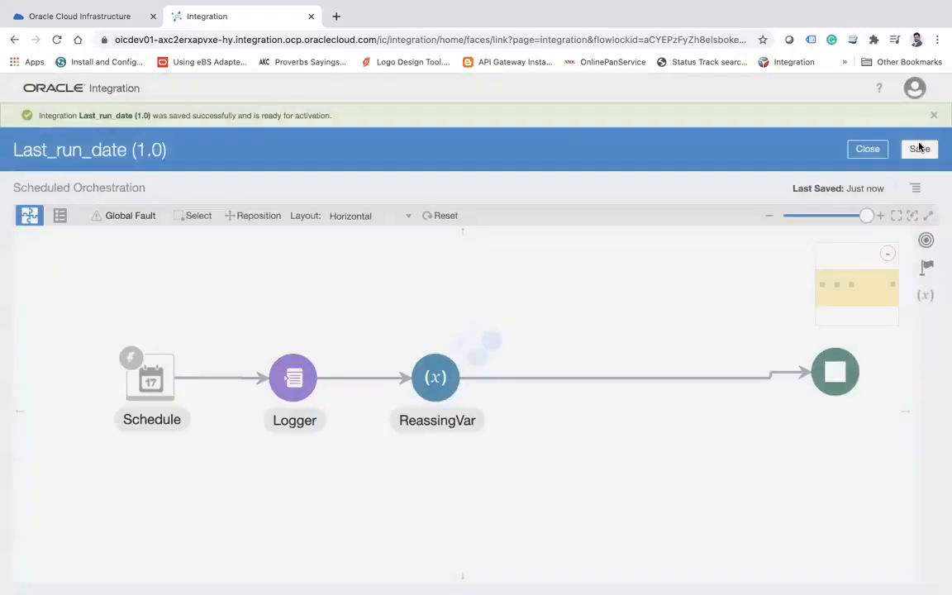
{"action": "left_click", "coordinate": [867, 150]}
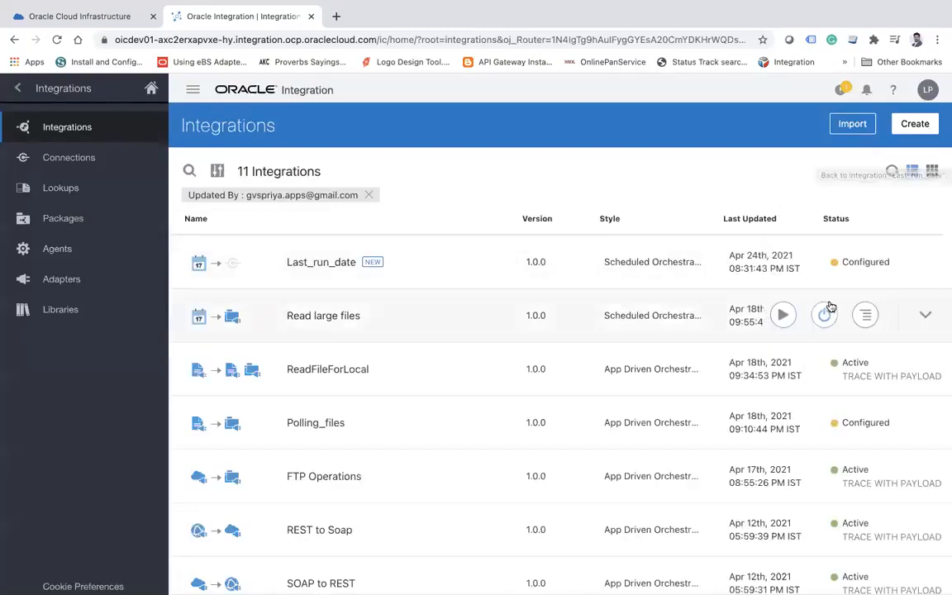
Activate Last_run_date with Enable Tracing and Include Payload checked, then dismiss the confirmation
{"action": "left_click", "coordinate": [825, 261]}
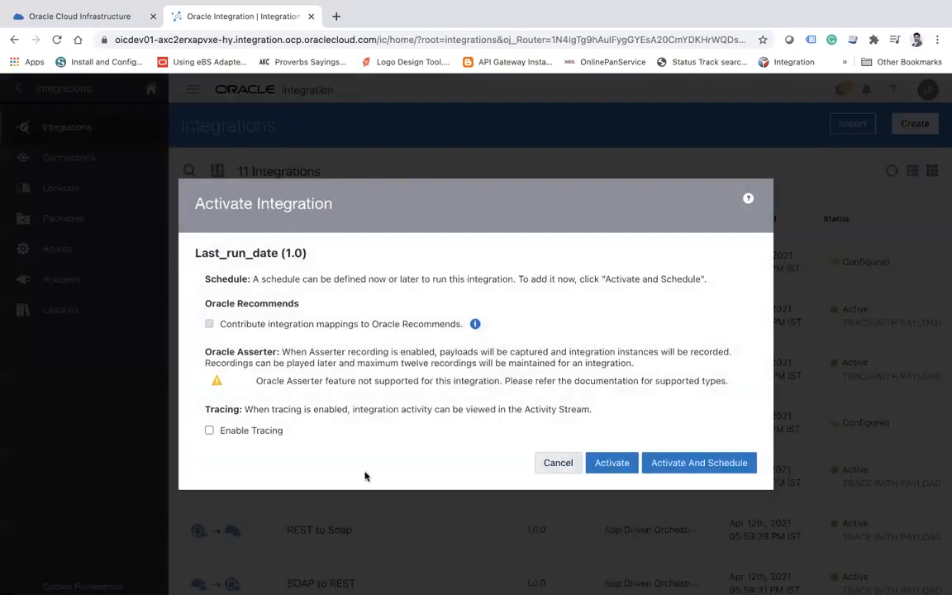
{"action": "left_click", "coordinate": [258, 431]}
{"action": "left_click", "coordinate": [248, 451]}
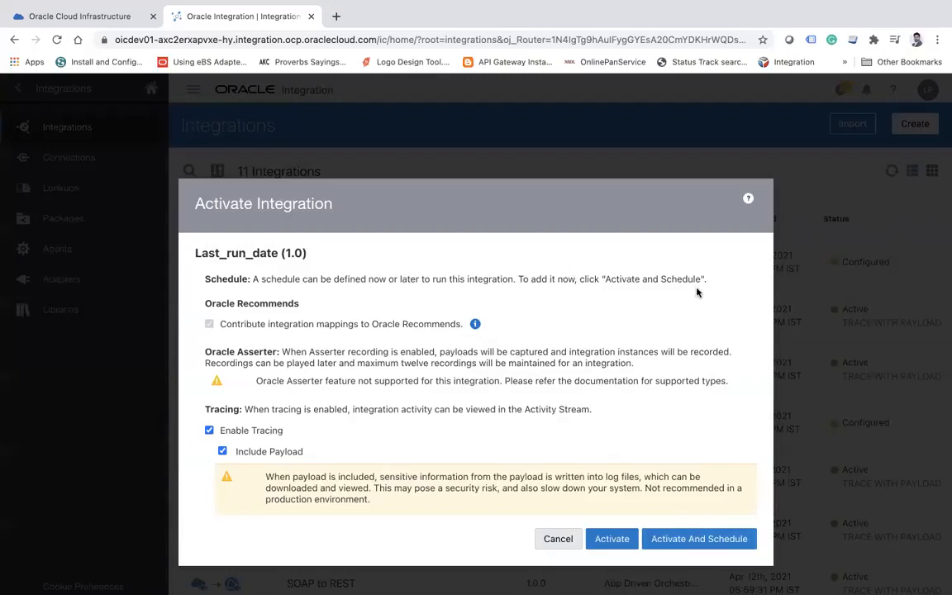
{"action": "left_click", "coordinate": [610, 543]}
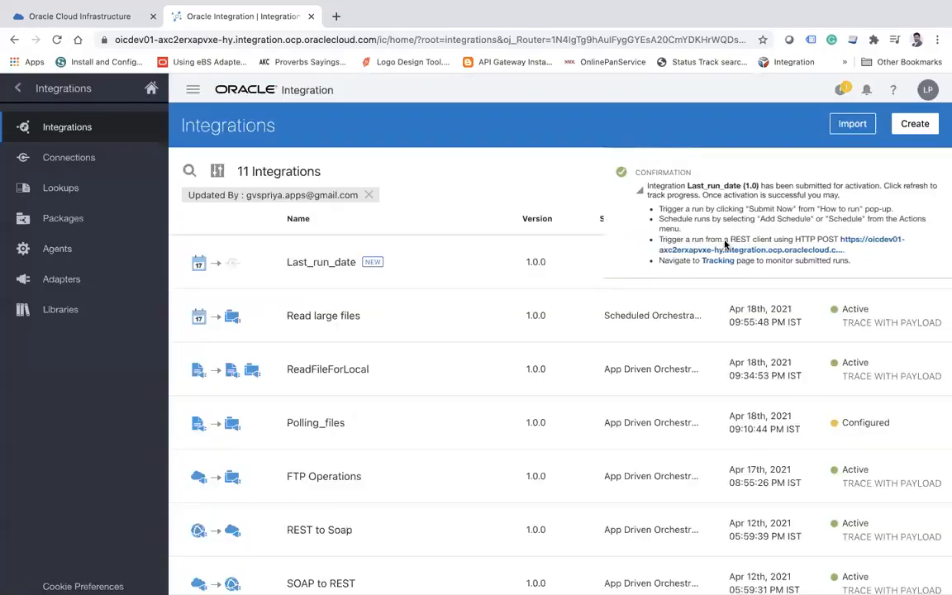
{"action": "left_click", "coordinate": [931, 171]}
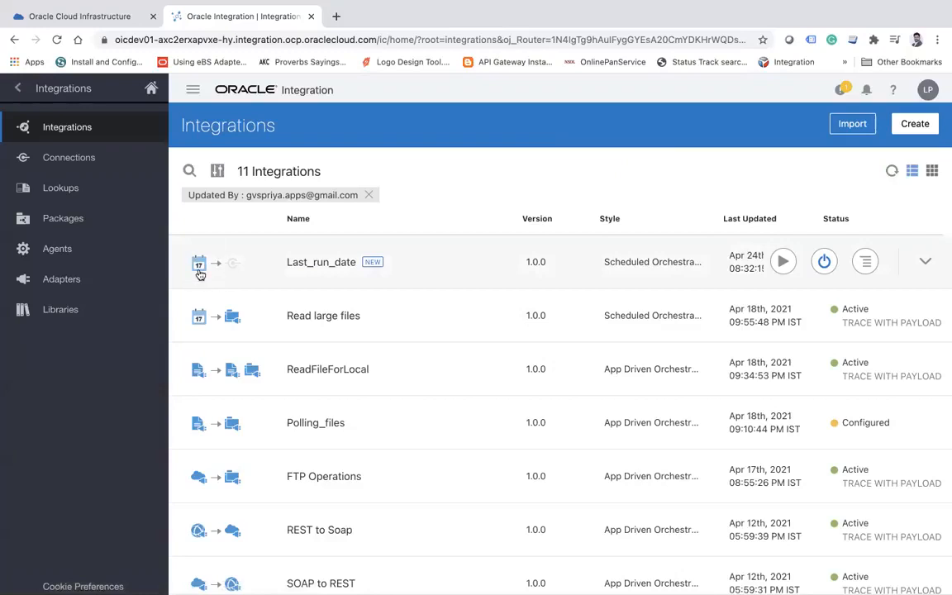
Trigger a Submit Now run of Last_run_date and submit its schedule parameters
{"action": "mouse_move", "coordinate": [790, 270]}
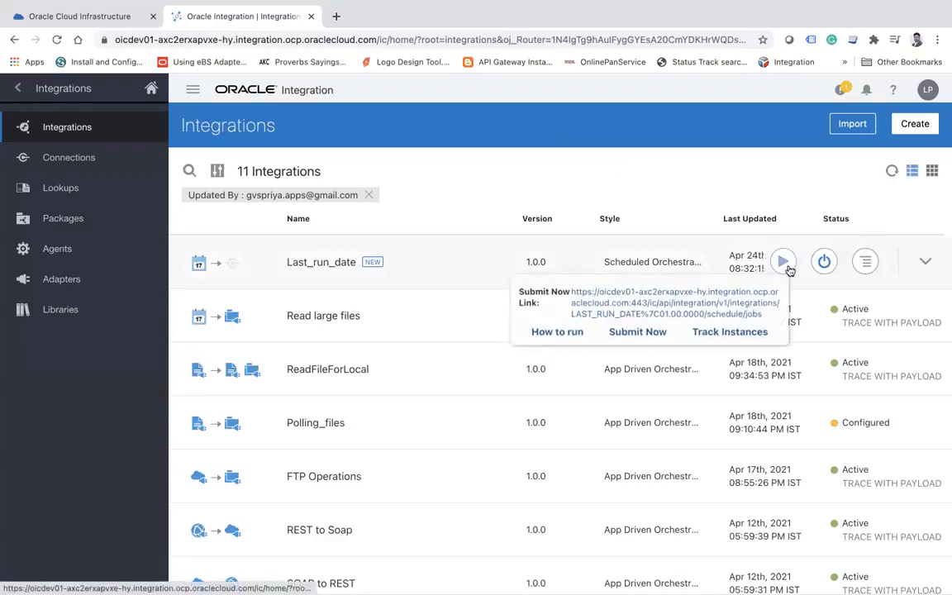
{"action": "left_click", "coordinate": [638, 333]}
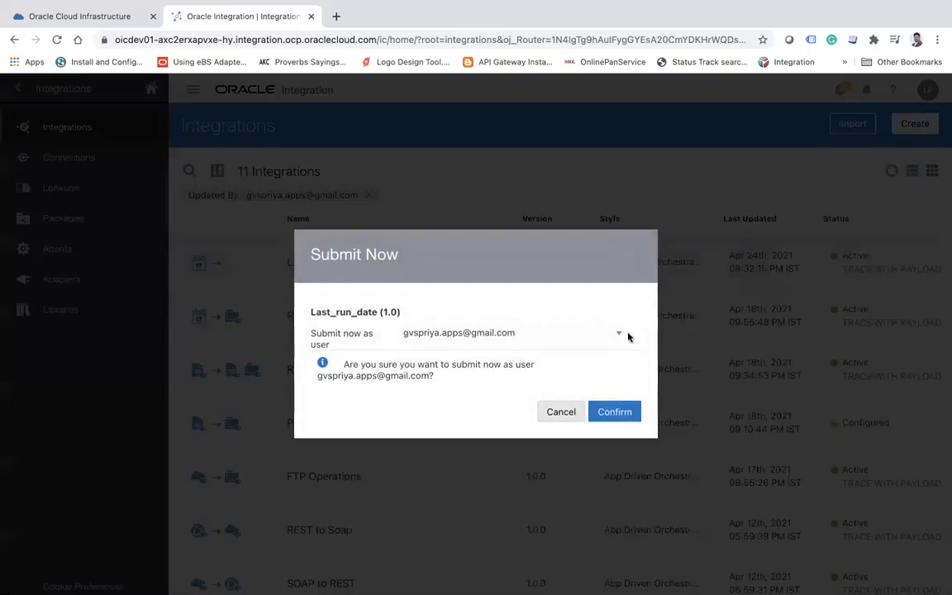
{"action": "left_click", "coordinate": [615, 412]}
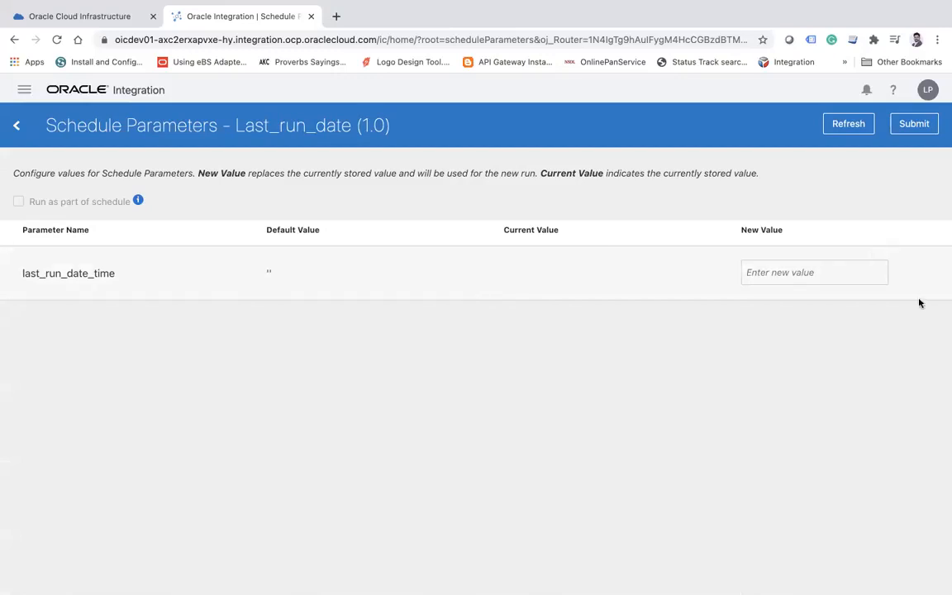
{"action": "left_click", "coordinate": [915, 128]}
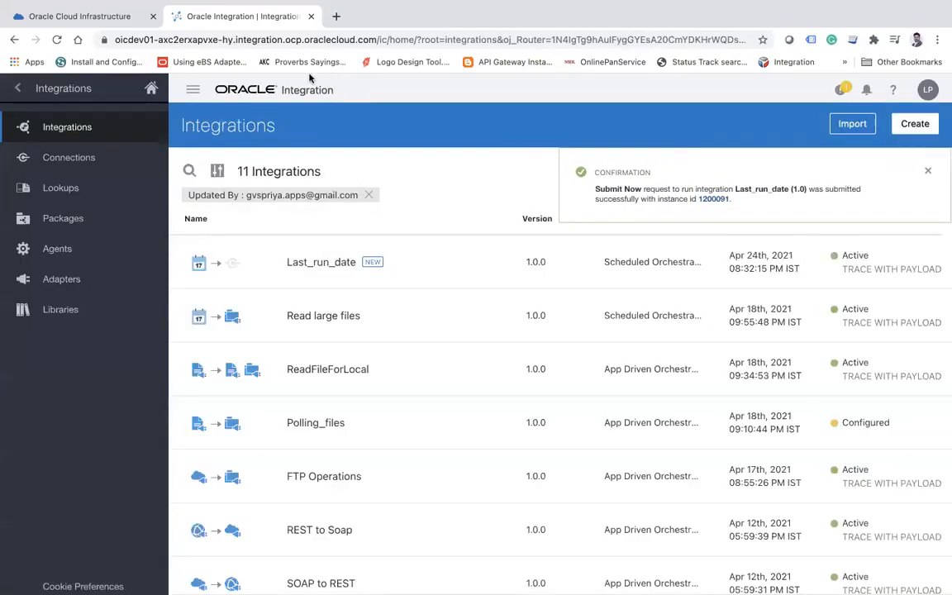
Duplicate the browser tab and open the Monitoring Integrations page
{"action": "right_click", "coordinate": [255, 23]}
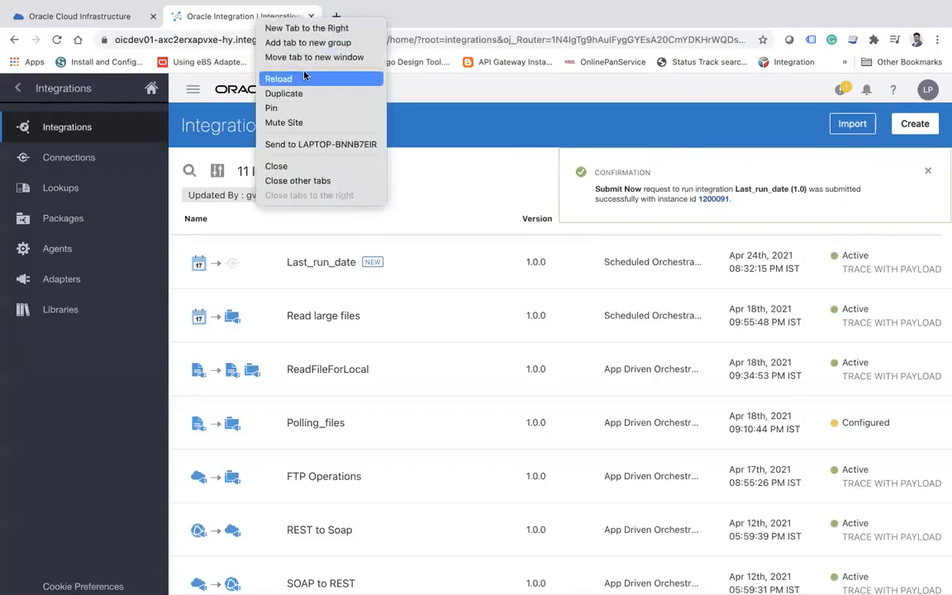
{"action": "left_click", "coordinate": [268, 77]}
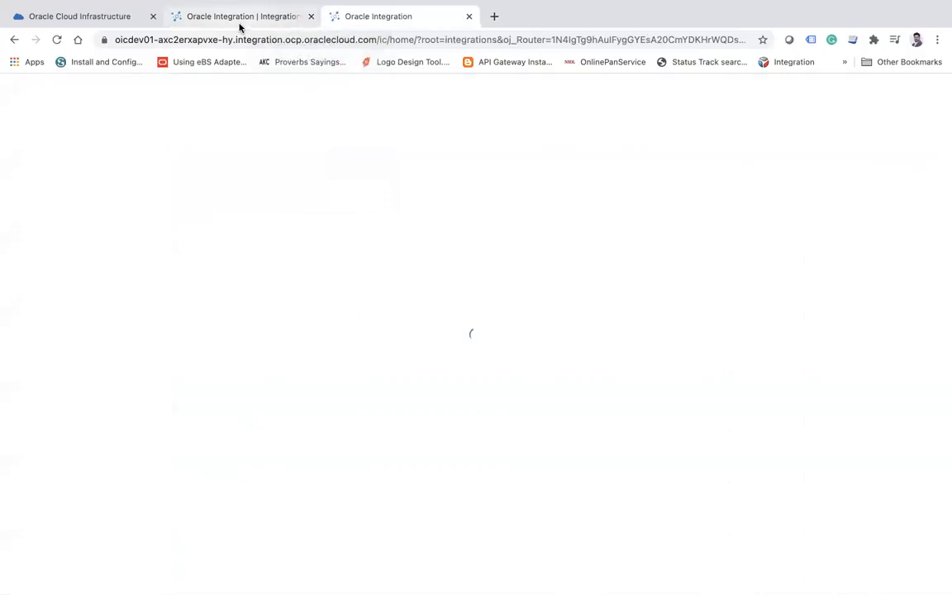
{"action": "left_click", "coordinate": [231, 18]}
{"action": "left_click", "coordinate": [17, 88]}
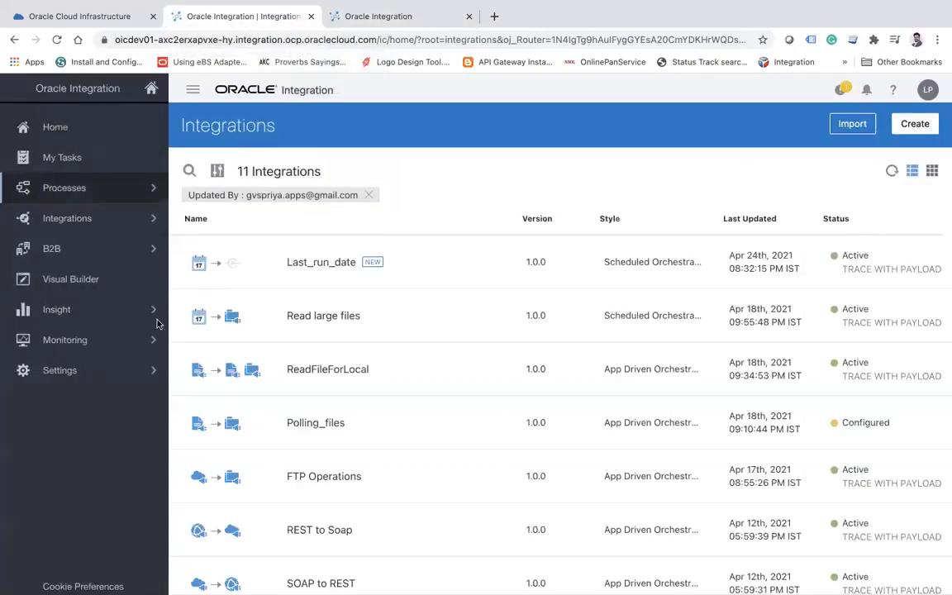
{"action": "left_click", "coordinate": [83, 344]}
{"action": "left_click", "coordinate": [83, 187]}
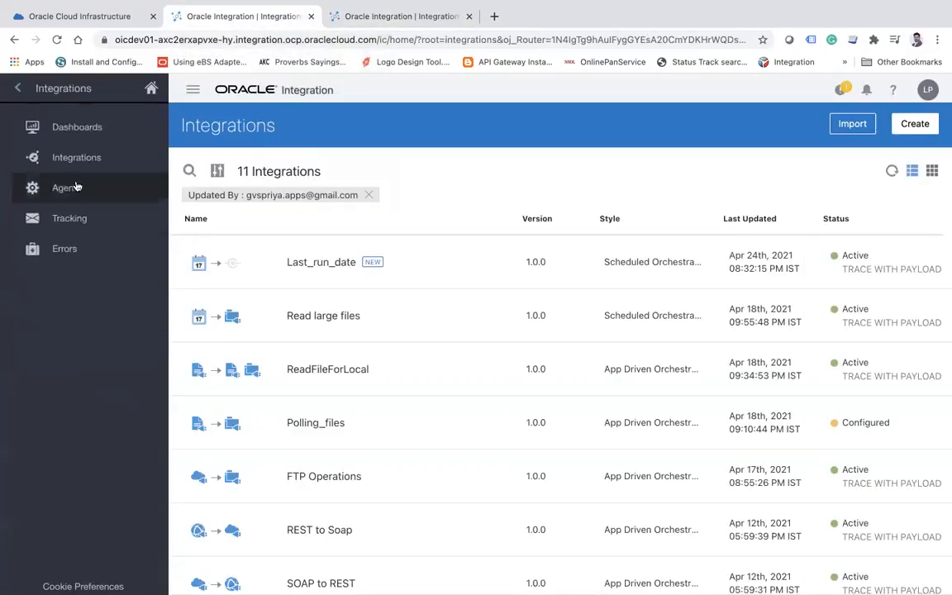
{"action": "left_click", "coordinate": [70, 151]}
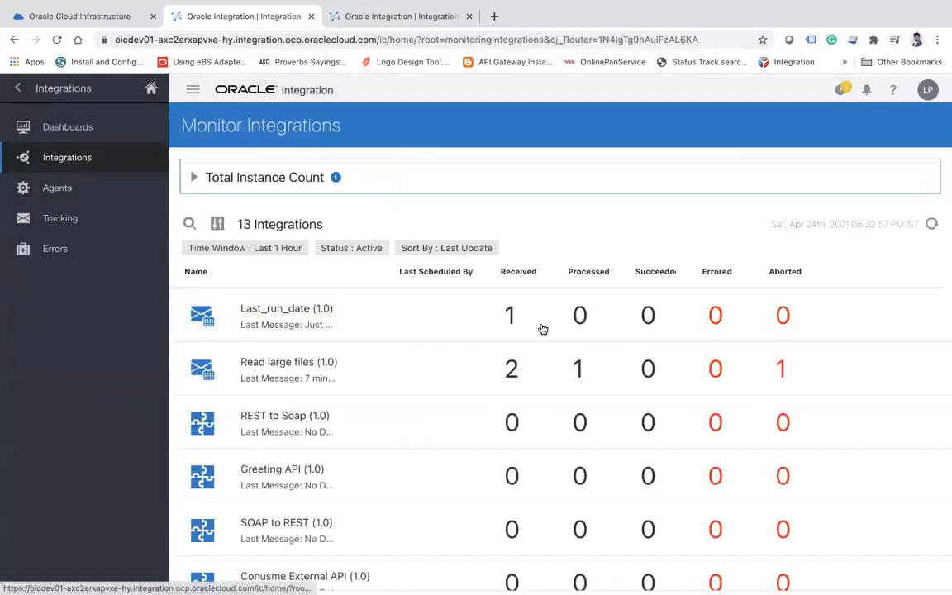
Inspect instance 1200091's activity stream for the timestamp ReassingVar assigned, then return to the integrations tab
{"action": "left_click", "coordinate": [512, 311]}
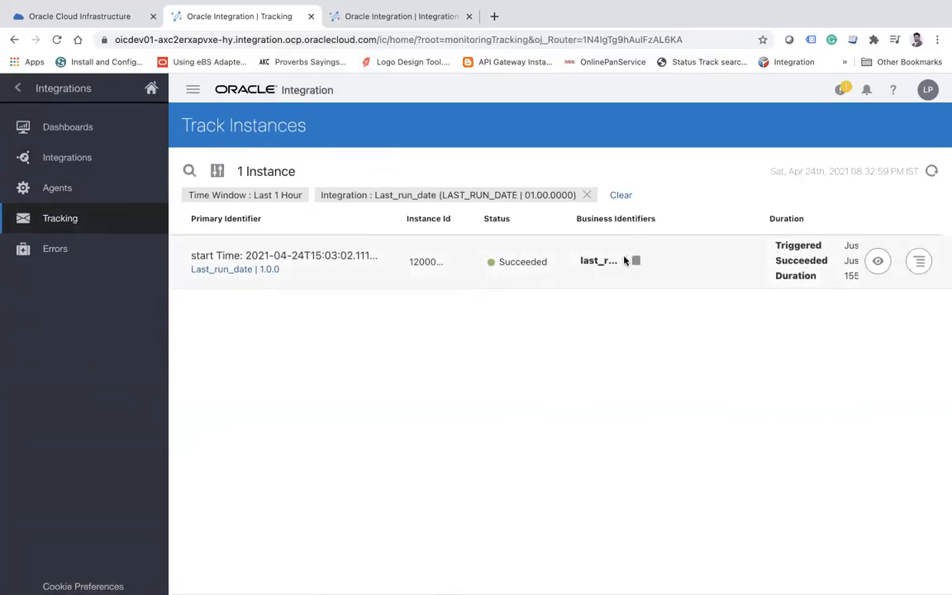
{"action": "left_click", "coordinate": [879, 263]}
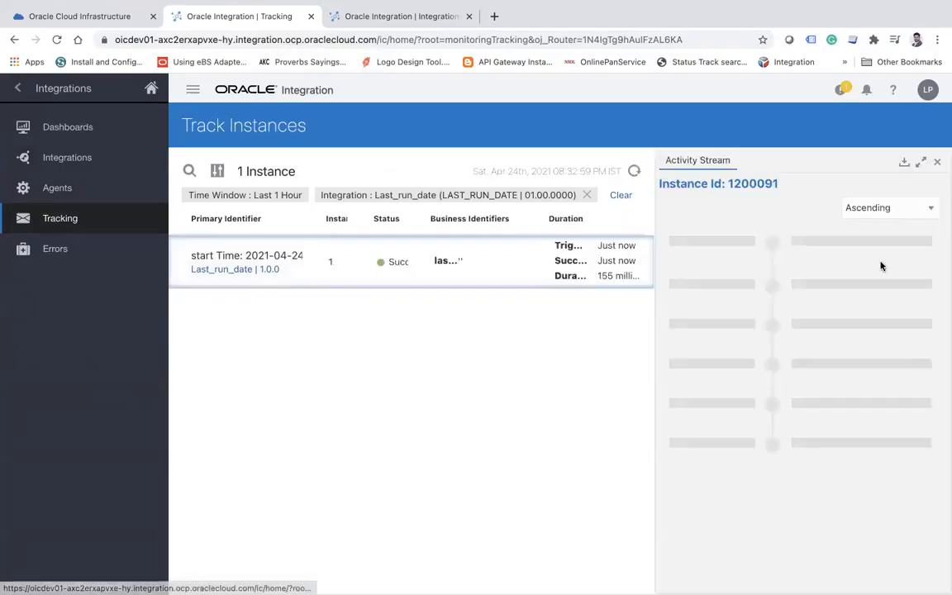
{"action": "left_click", "coordinate": [632, 172]}
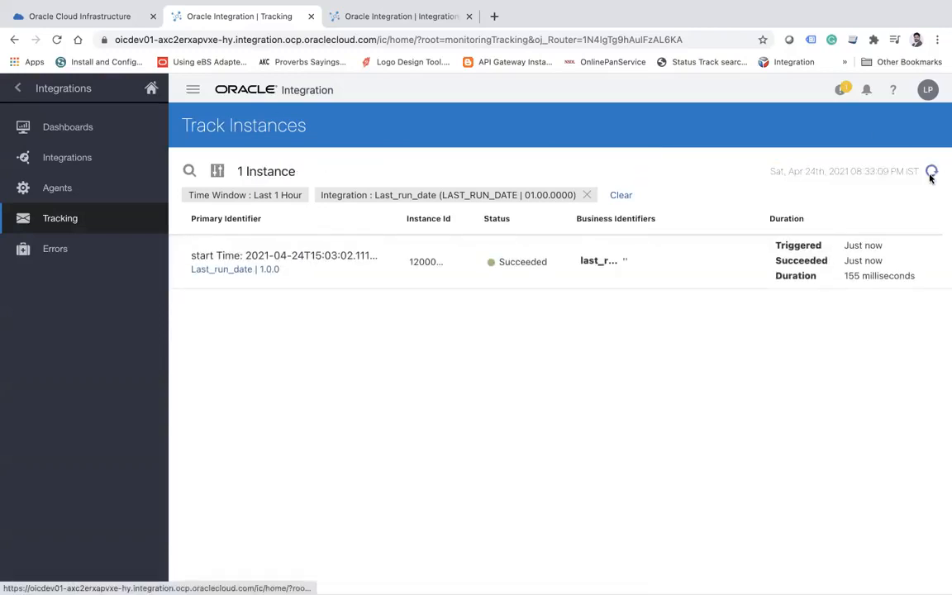
{"action": "left_click", "coordinate": [881, 264]}
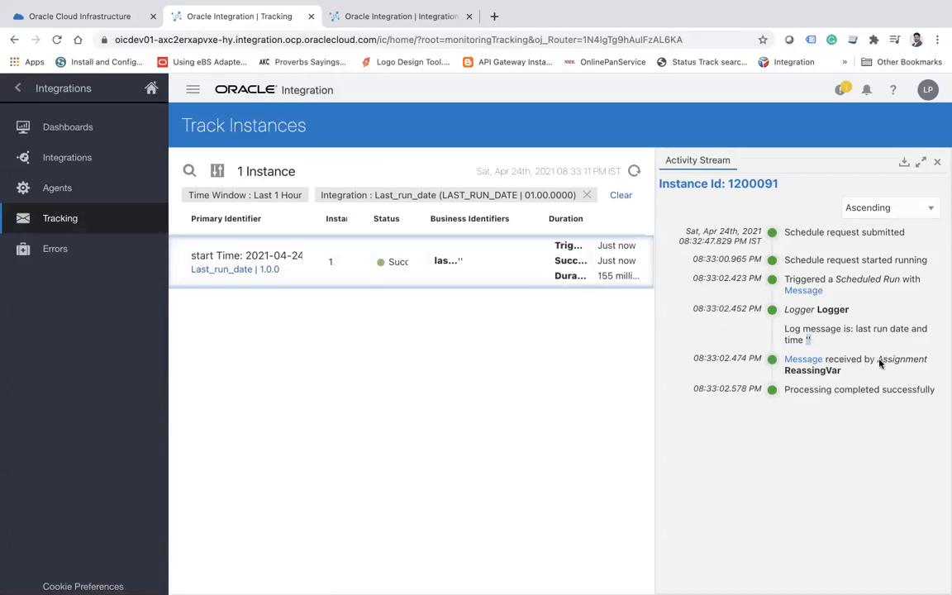
{"action": "left_click", "coordinate": [803, 361]}
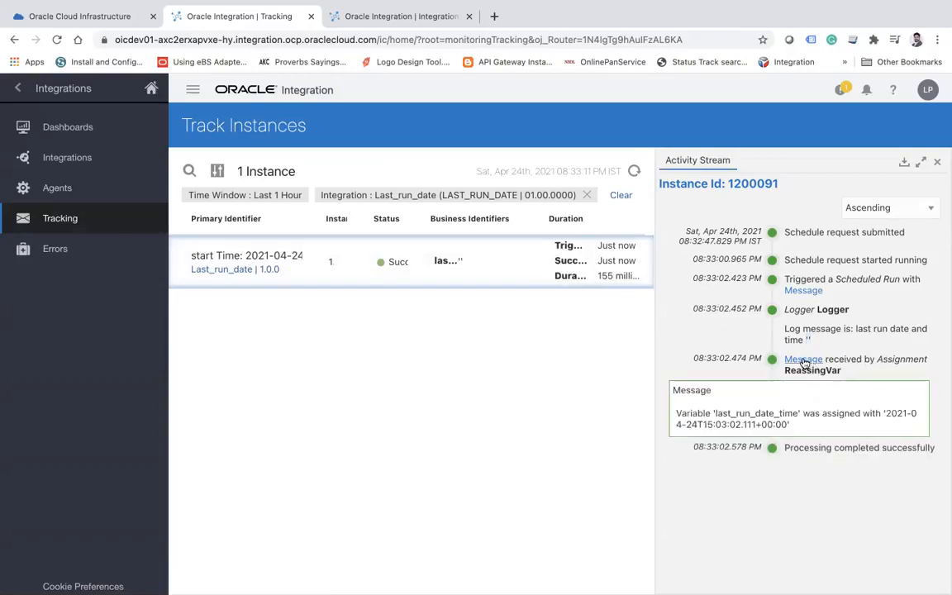
{"action": "left_click_drag", "start_coordinate": [717, 413], "coordinate": [767, 415]}
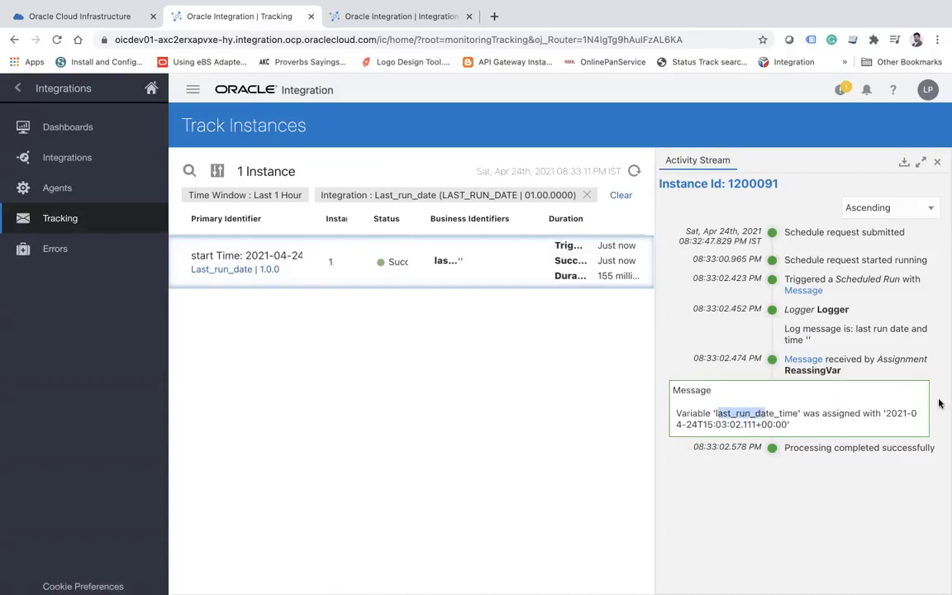
{"action": "left_click", "coordinate": [888, 415]}
{"action": "left_click_drag", "start_coordinate": [889, 416], "coordinate": [788, 429]}
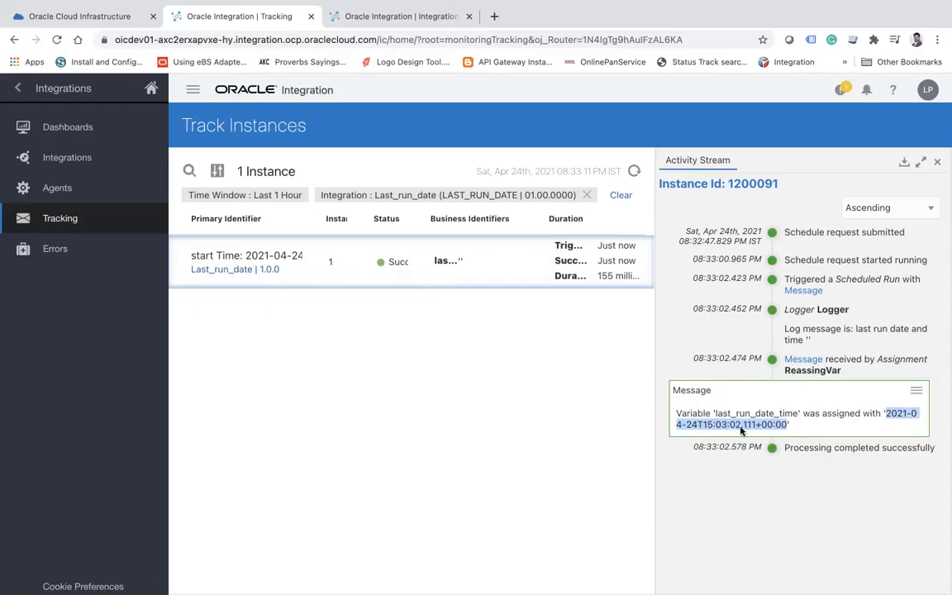
{"action": "left_click", "coordinate": [403, 17]}
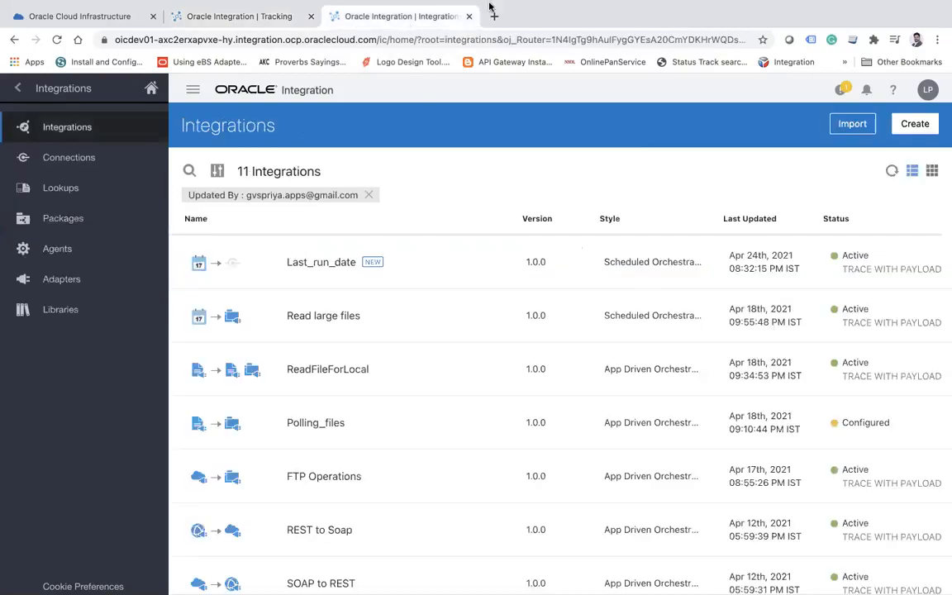
Start a second Submit Now run and check the stored last_run_date_time value
{"action": "left_click", "coordinate": [892, 172]}
{"action": "mouse_move", "coordinate": [782, 272]}
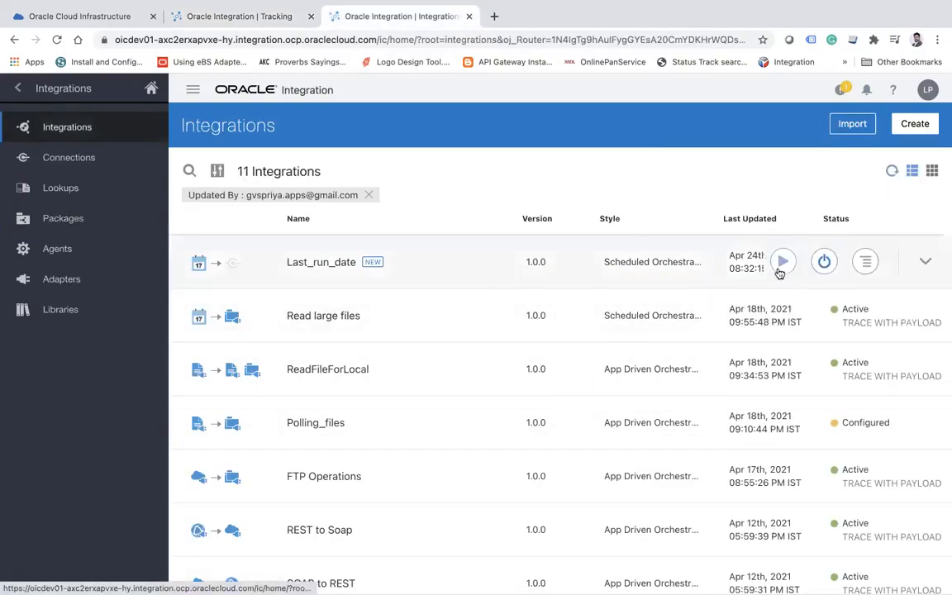
{"action": "left_click", "coordinate": [635, 332]}
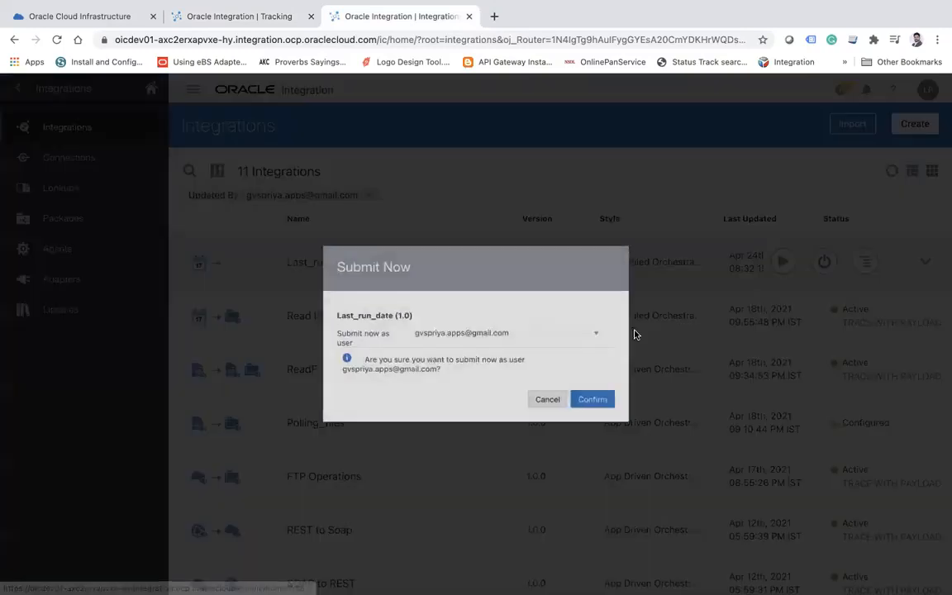
{"action": "left_click", "coordinate": [611, 414]}
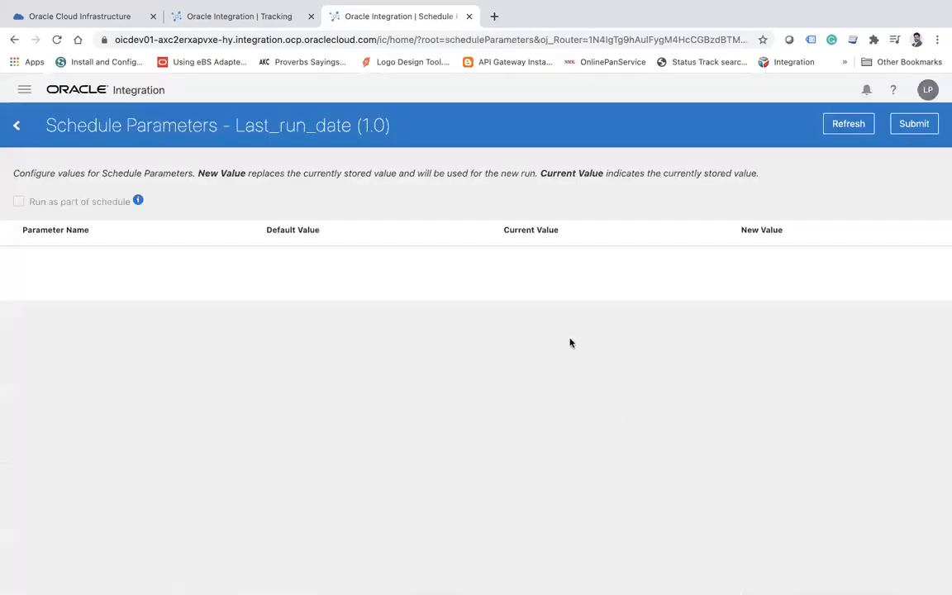
{"action": "left_click_drag", "start_coordinate": [507, 274], "coordinate": [648, 273]}
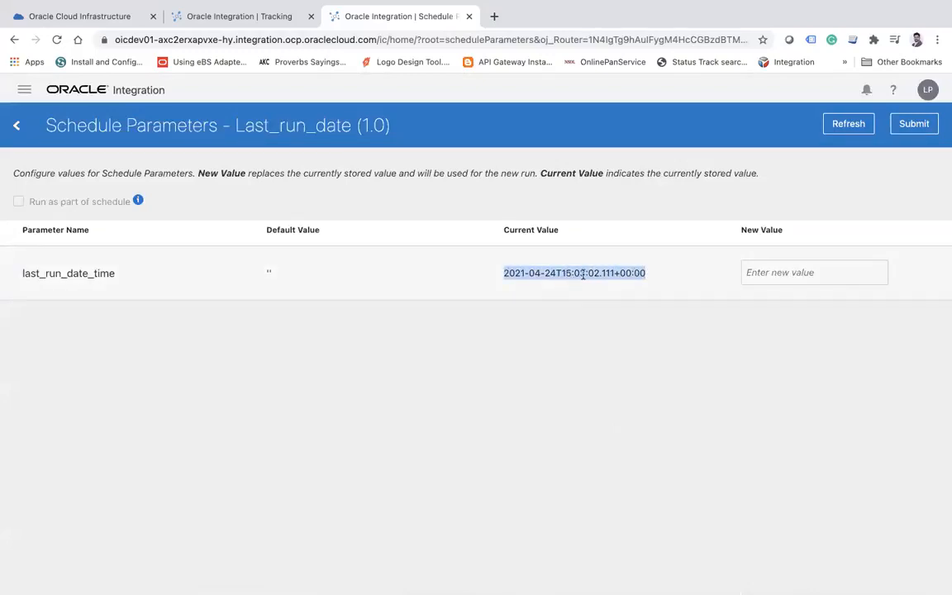
{"action": "double_click", "coordinate": [596, 271]}
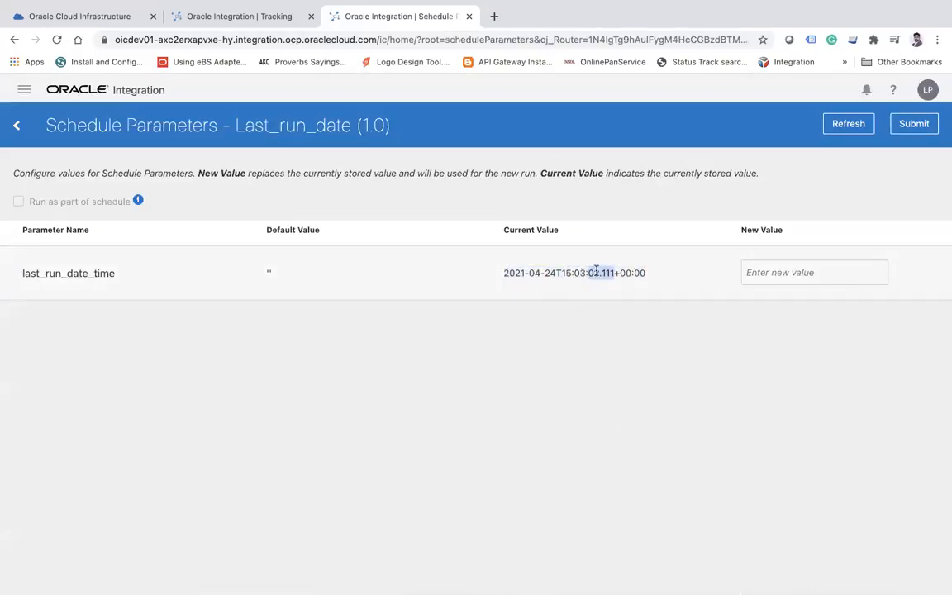
Submit the second run and refresh the tracked instances list
{"action": "left_click", "coordinate": [194, 19]}
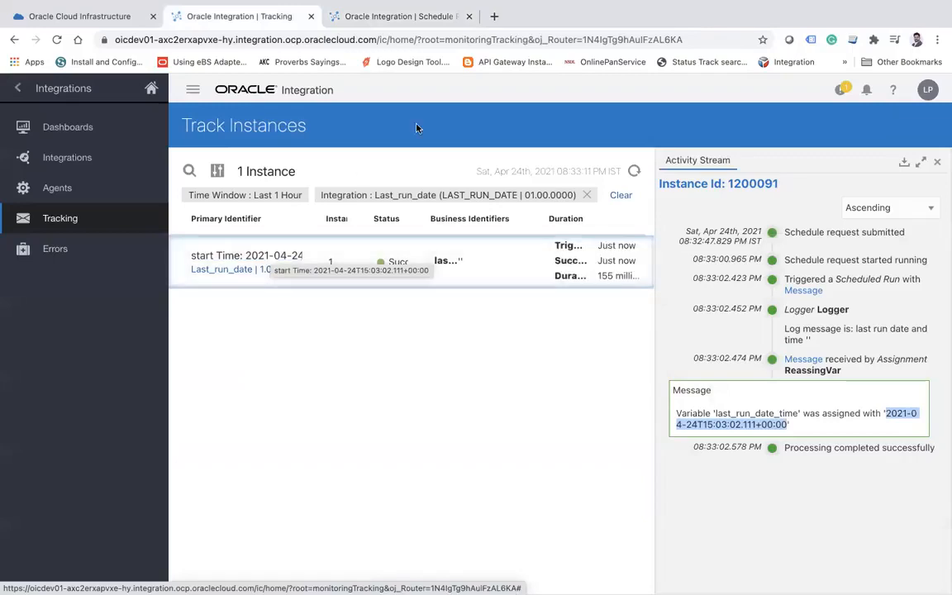
{"action": "left_click", "coordinate": [387, 17]}
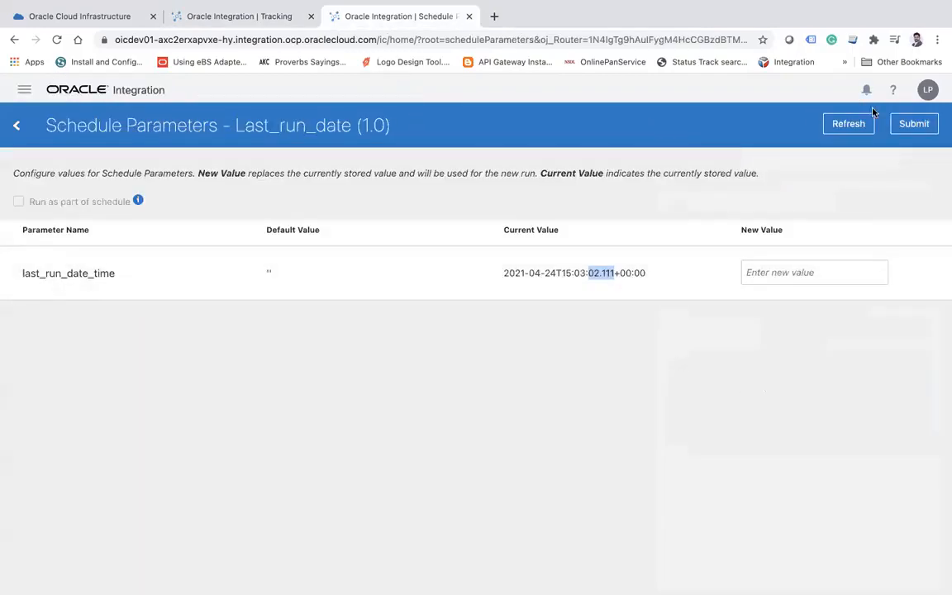
{"action": "left_click", "coordinate": [914, 124]}
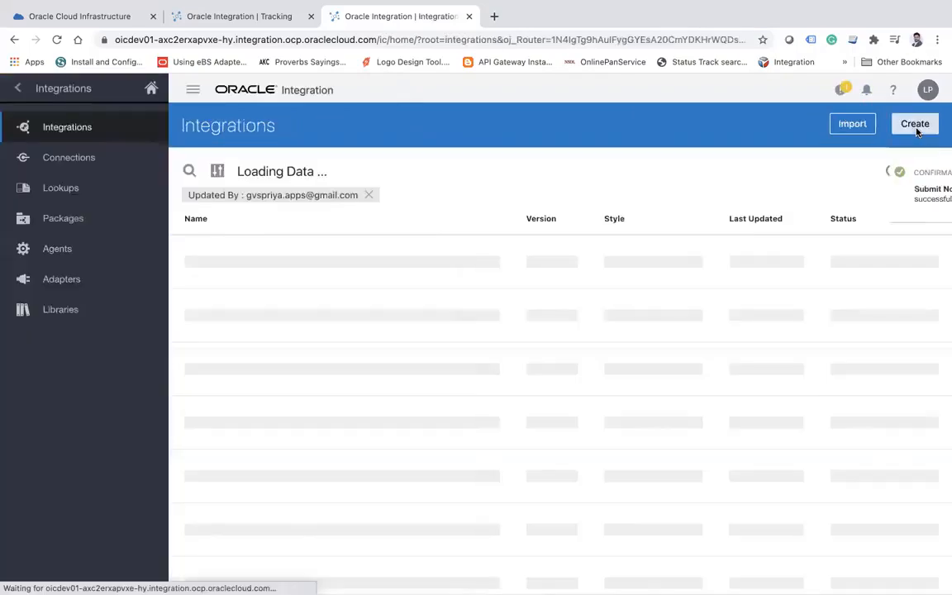
{"action": "left_click", "coordinate": [213, 19]}
{"action": "left_click", "coordinate": [634, 171]}
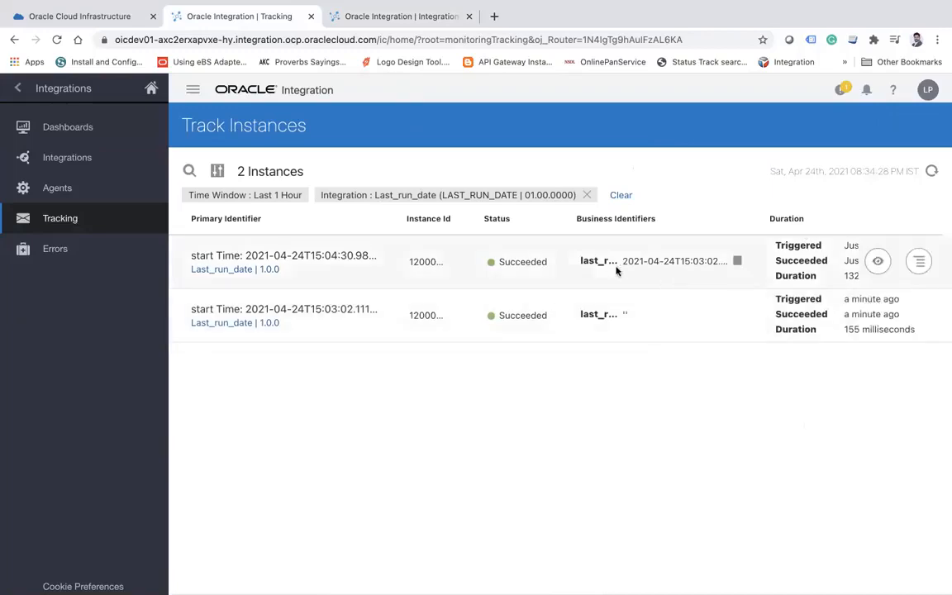
Refresh the tracked instances and open the latest run's activity stream
{"action": "left_click", "coordinate": [934, 172]}
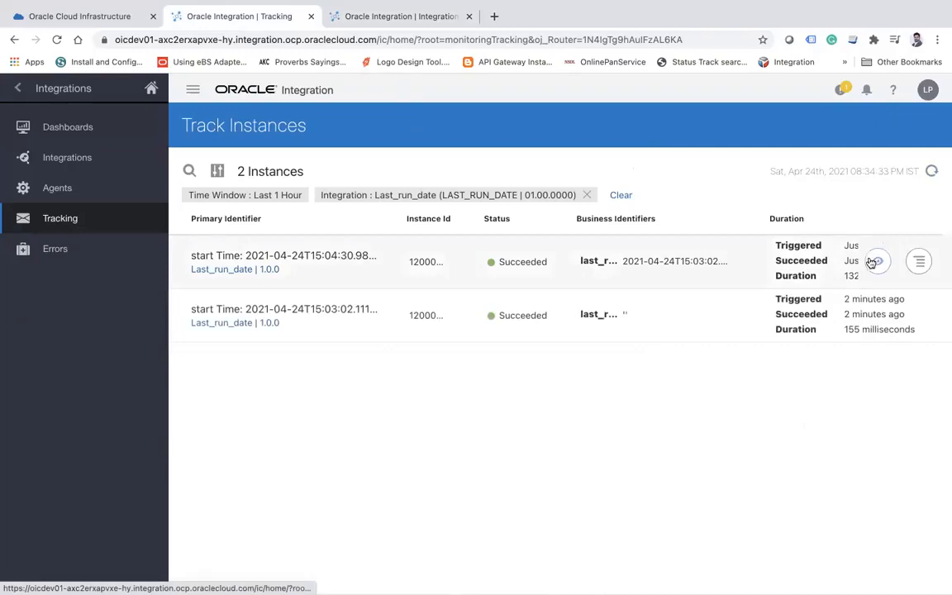
{"action": "left_click", "coordinate": [873, 263]}
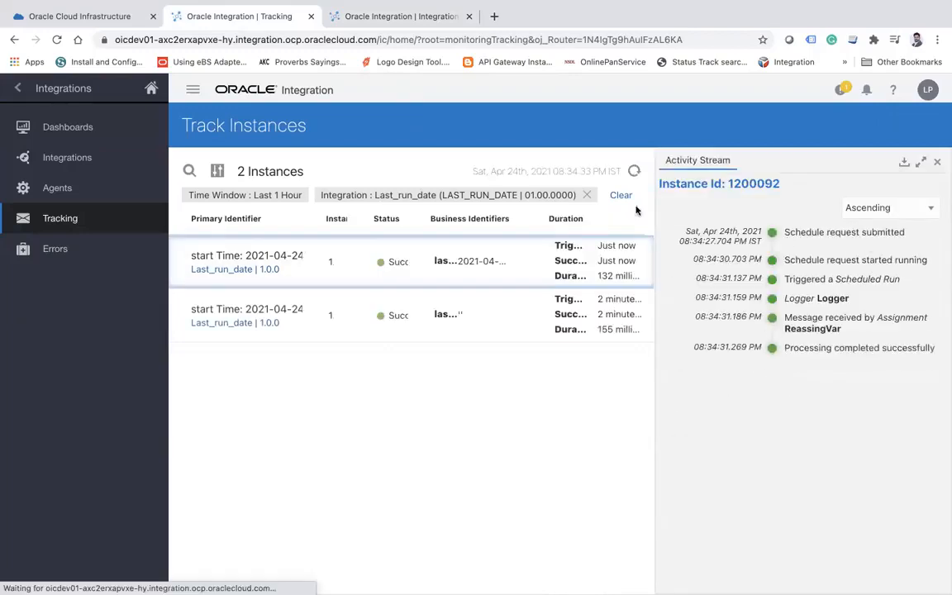
{"action": "left_click", "coordinate": [634, 171]}
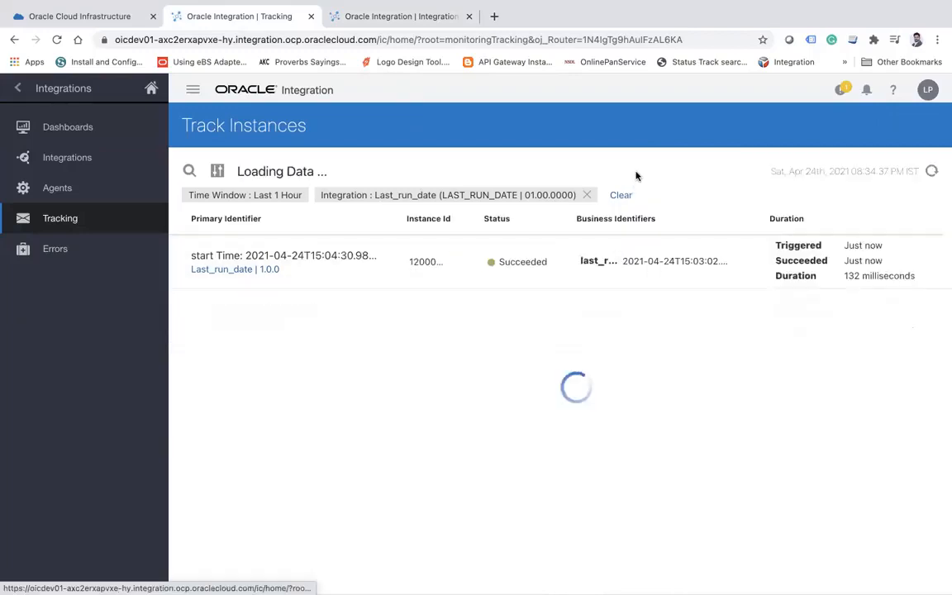
{"action": "left_click", "coordinate": [933, 172]}
{"action": "left_click", "coordinate": [882, 262]}
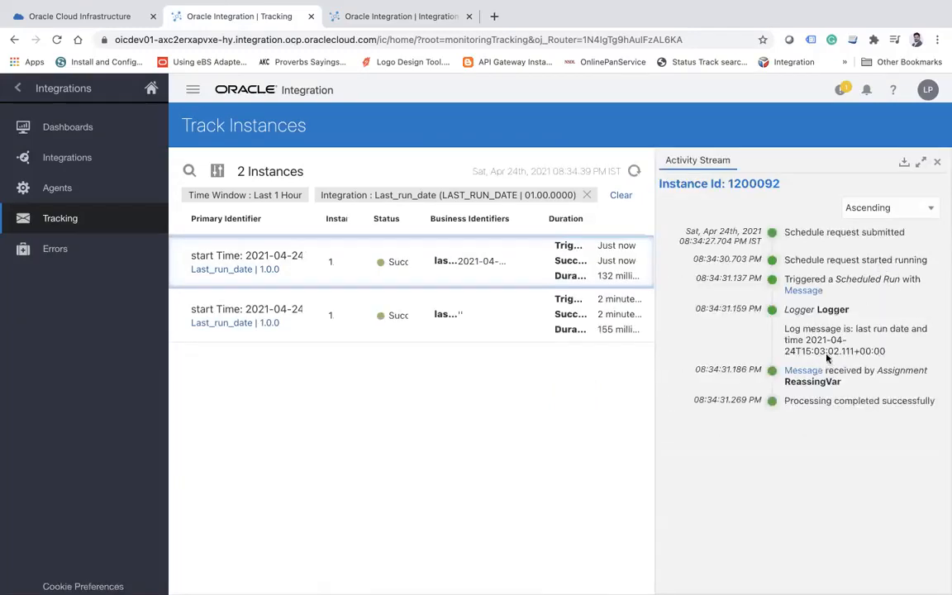
Compare the logged last run timestamp with ReassingVar's assigned value, then return to Integrations
{"action": "left_click_drag", "start_coordinate": [809, 344], "coordinate": [885, 353]}
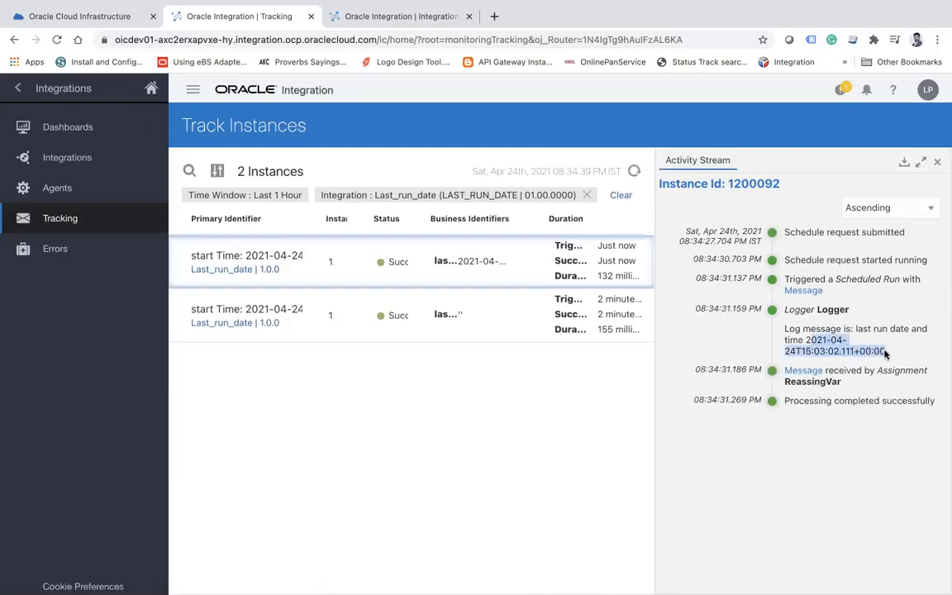
{"action": "mouse_move", "coordinate": [233, 323]}
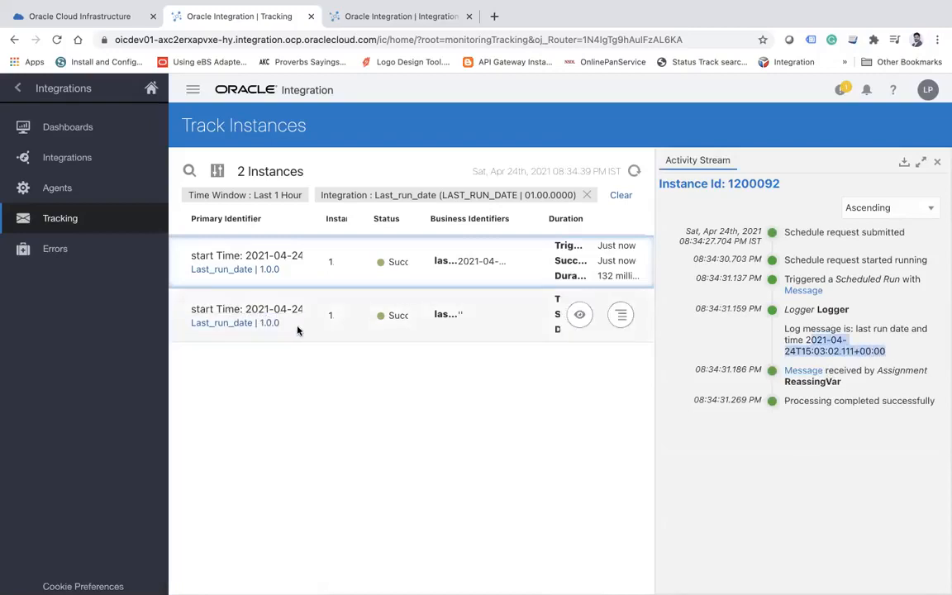
{"action": "left_click", "coordinate": [804, 371]}
{"action": "mouse_move", "coordinate": [274, 267]}
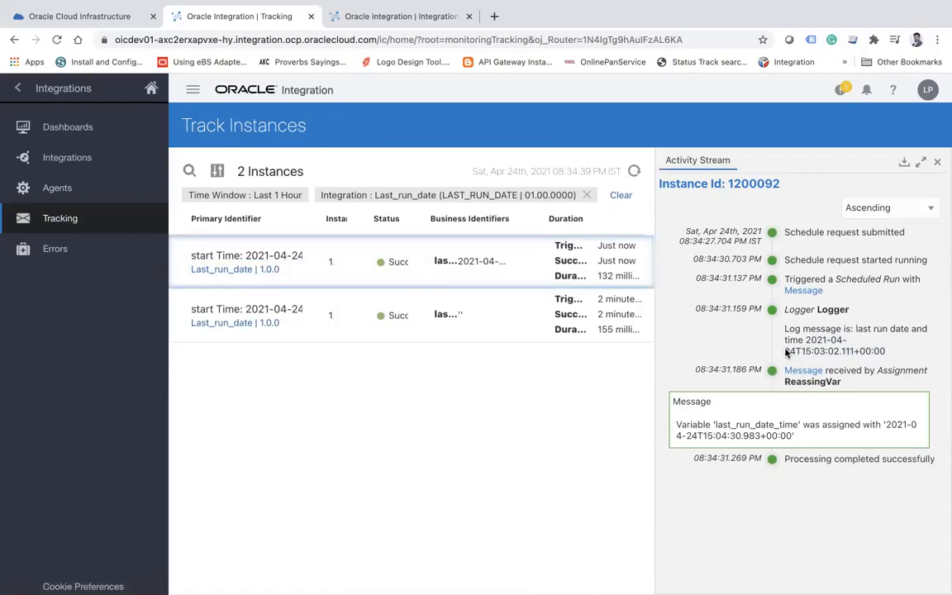
{"action": "left_click_drag", "start_coordinate": [786, 353], "coordinate": [901, 357]}
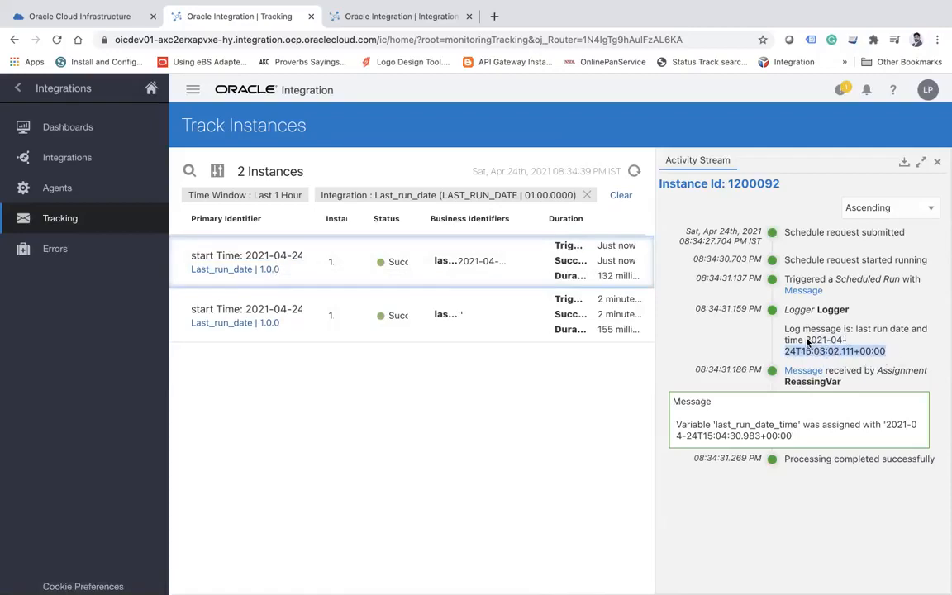
{"action": "left_click_drag", "start_coordinate": [806, 340], "coordinate": [885, 353]}
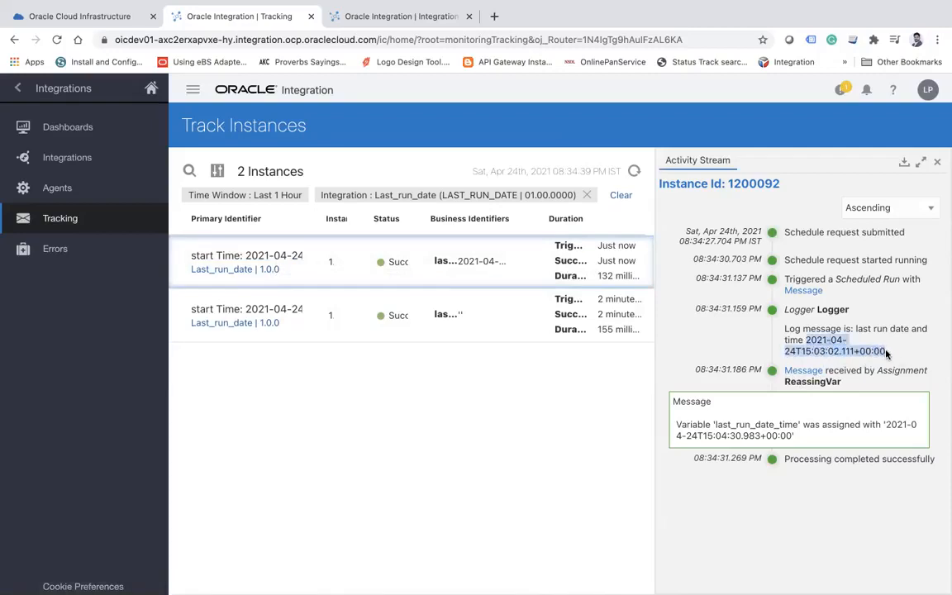
{"action": "double_click", "coordinate": [830, 351]}
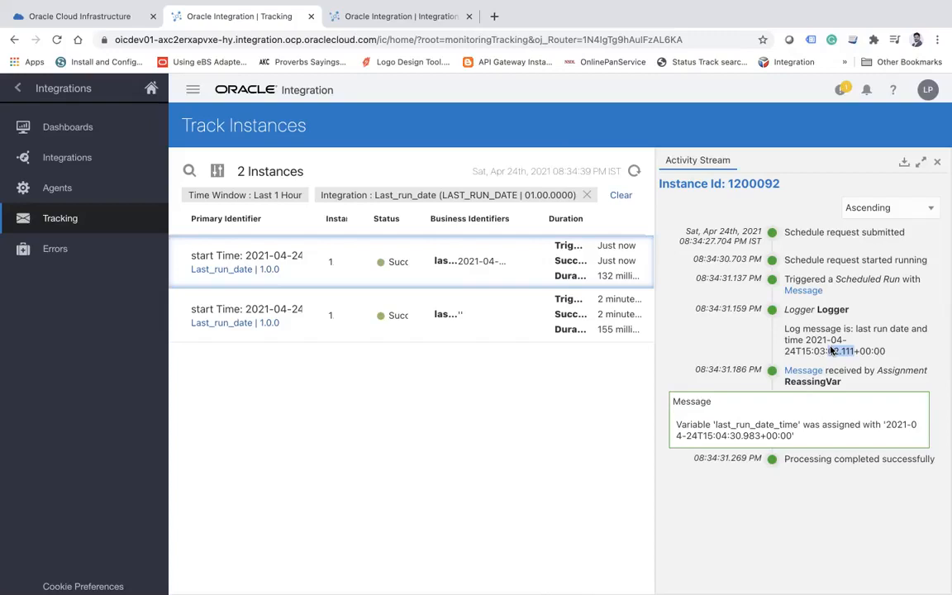
{"action": "left_click", "coordinate": [381, 15]}
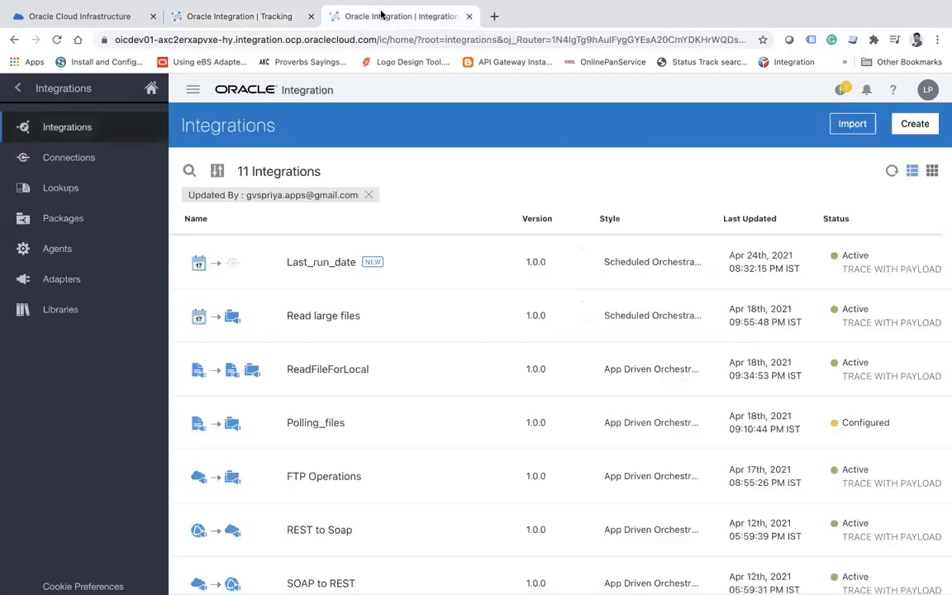
Deactivate Last_run_date, confirming the prompt, and close the instance tracking tab
{"action": "left_click", "coordinate": [824, 266]}
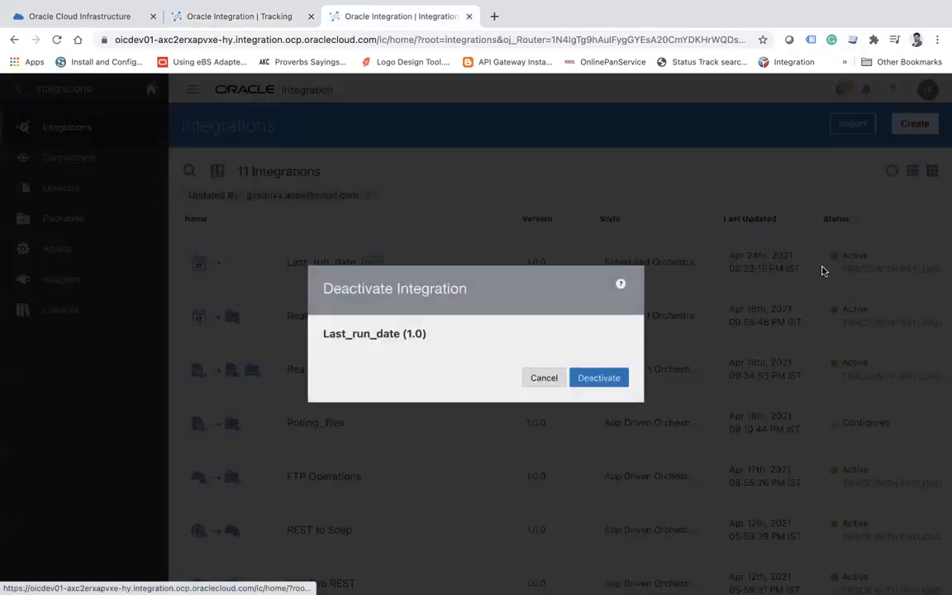
{"action": "left_click", "coordinate": [617, 387]}
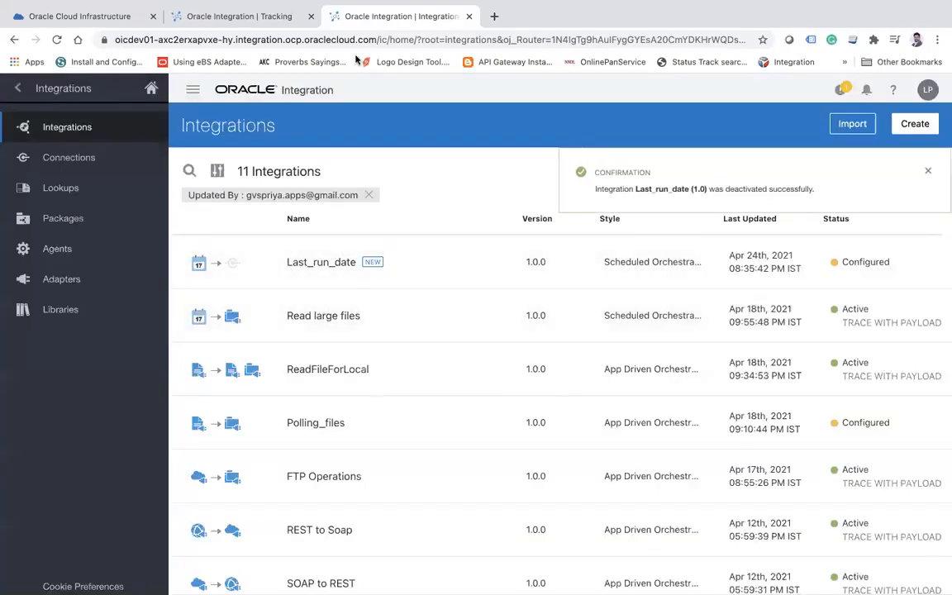
{"action": "left_click", "coordinate": [311, 17]}
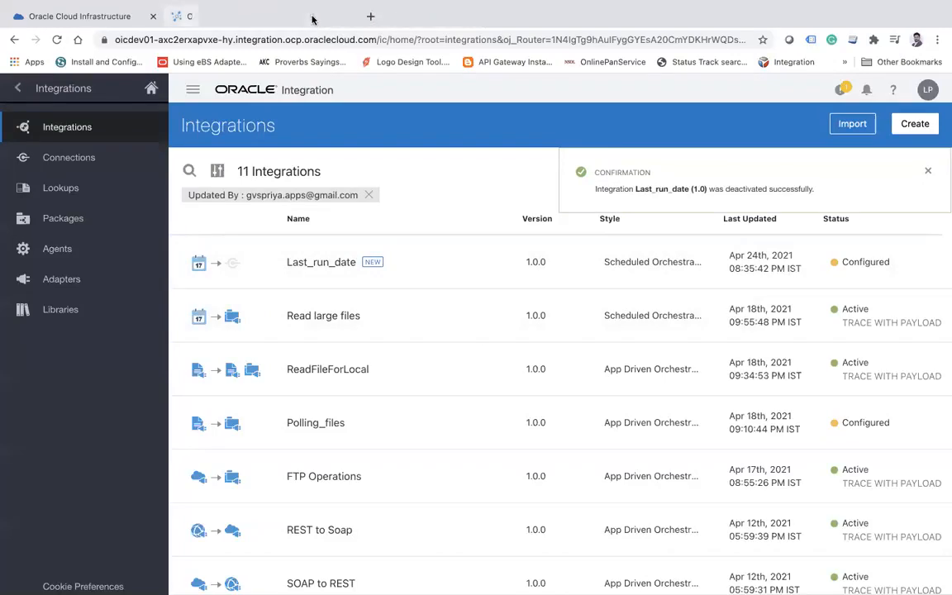
Open the Last_run_date canvas, recentre the flow, and bring up the Schedule node's action menu
{"action": "left_click", "coordinate": [318, 264]}
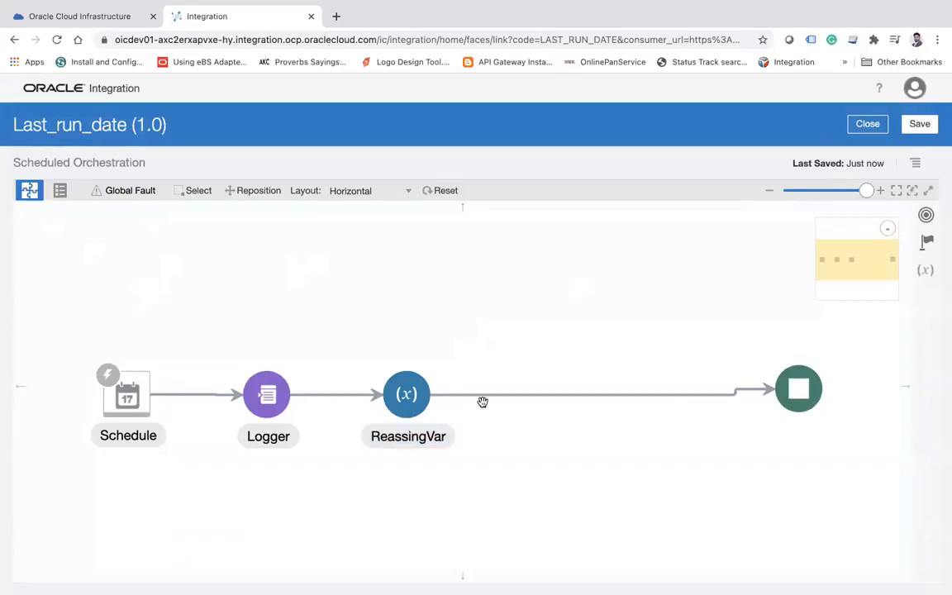
{"action": "left_click_drag", "start_coordinate": [267, 238], "coordinate": [325, 251]}
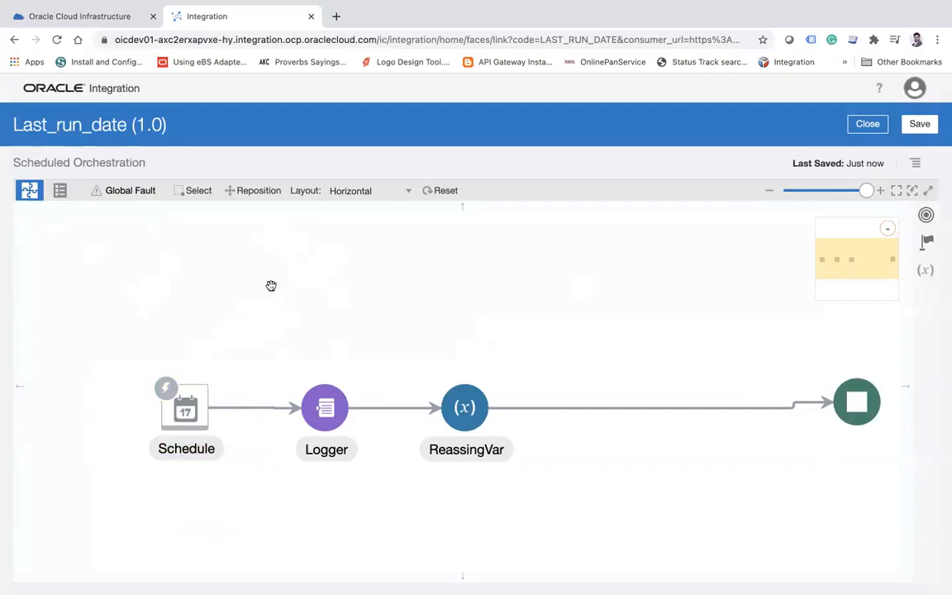
{"action": "left_click_drag", "start_coordinate": [271, 285], "coordinate": [270, 263]}
{"action": "left_click", "coordinate": [191, 381]}
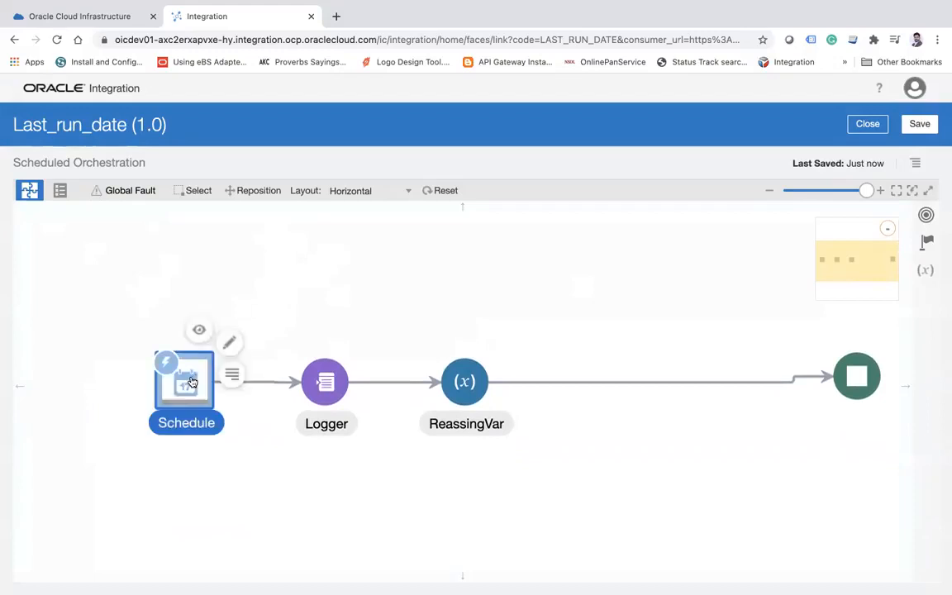
{"action": "mouse_move", "coordinate": [191, 381]}
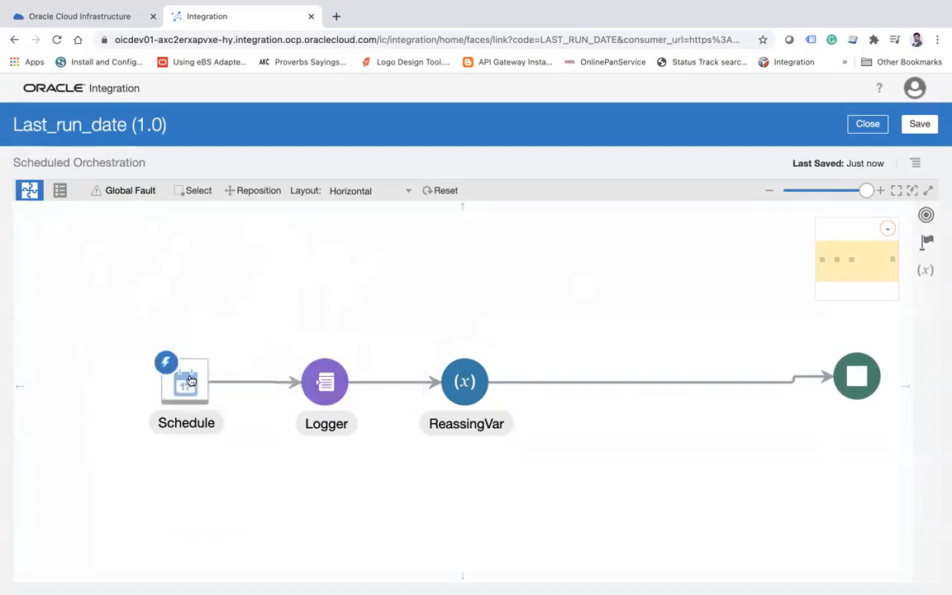
{"action": "left_click", "coordinate": [234, 374]}
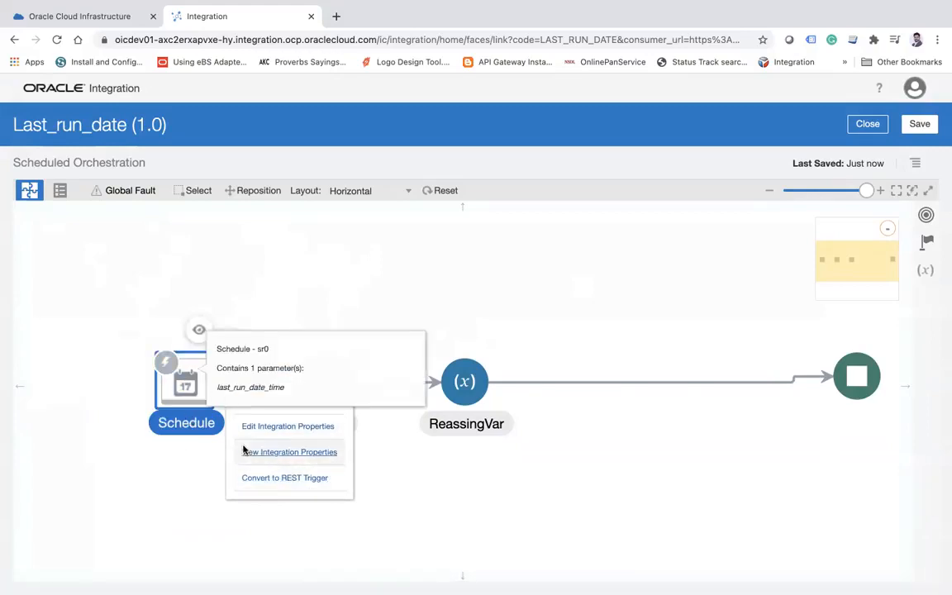
Convert the Schedule trigger to a REST trigger using the Sample REST Endpoint connection
{"action": "left_click", "coordinate": [291, 479]}
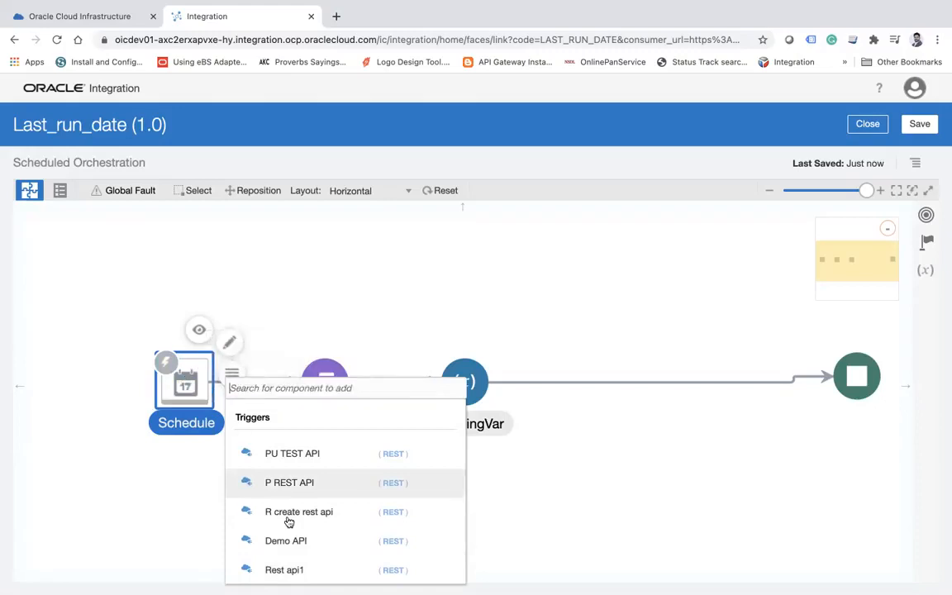
{"action": "scroll", "coordinate": [307, 528], "scroll_direction": "down", "scroll_amount": 2}
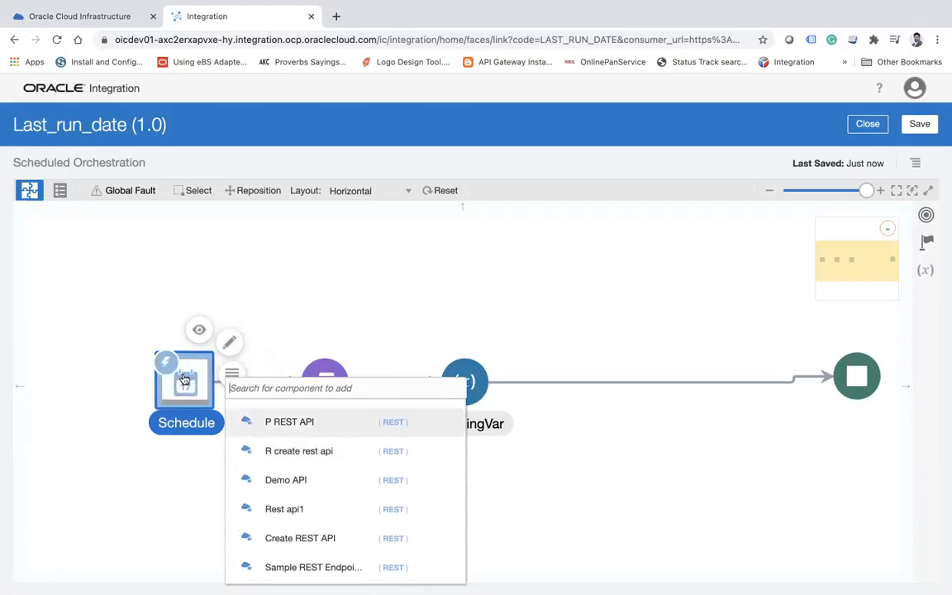
{"action": "left_click", "coordinate": [313, 567]}
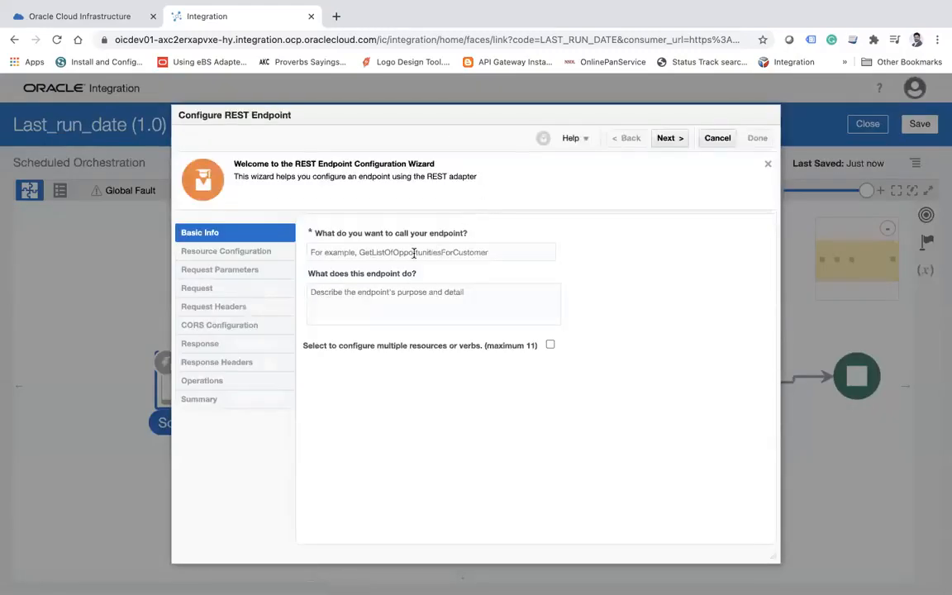
Name the REST endpoint 'RESTrigger' and advance to resource configuration
{"action": "left_click", "coordinate": [414, 253]}
{"action": "type", "text": "REST"}
{"action": "type", "text": "S"}
{"action": "key", "text": "BackSpace"}
{"action": "type", "text": "rigger"}
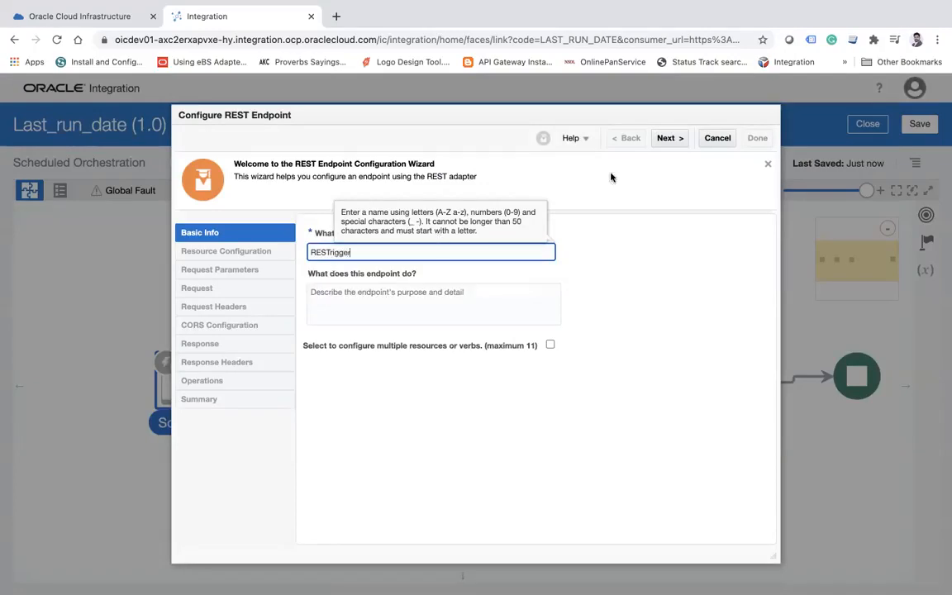
{"action": "left_click", "coordinate": [668, 138]}
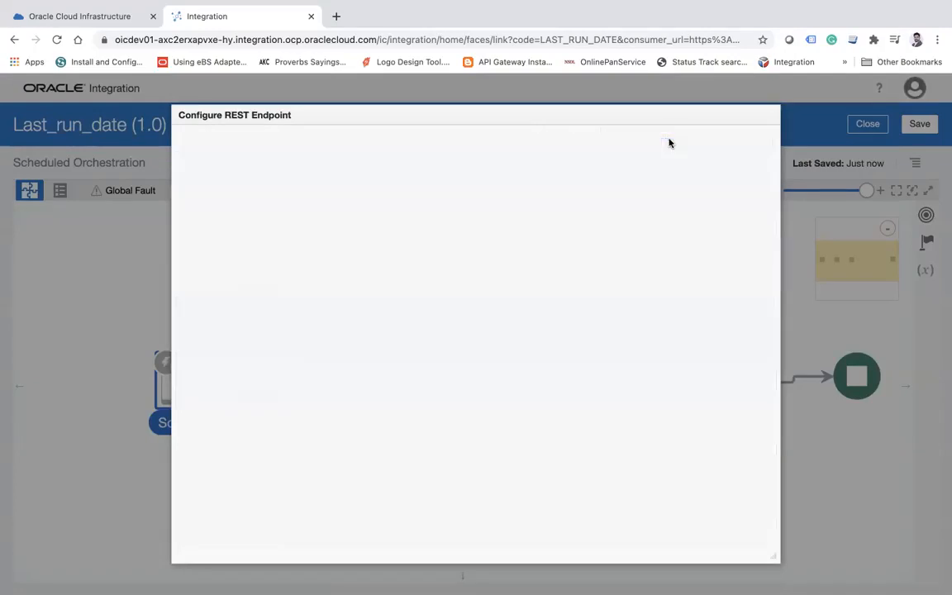
Set the relative resource URI to /trigger with query parameters enabled and no response
{"action": "left_click", "coordinate": [363, 349]}
{"action": "type", "text": "/trigger"}
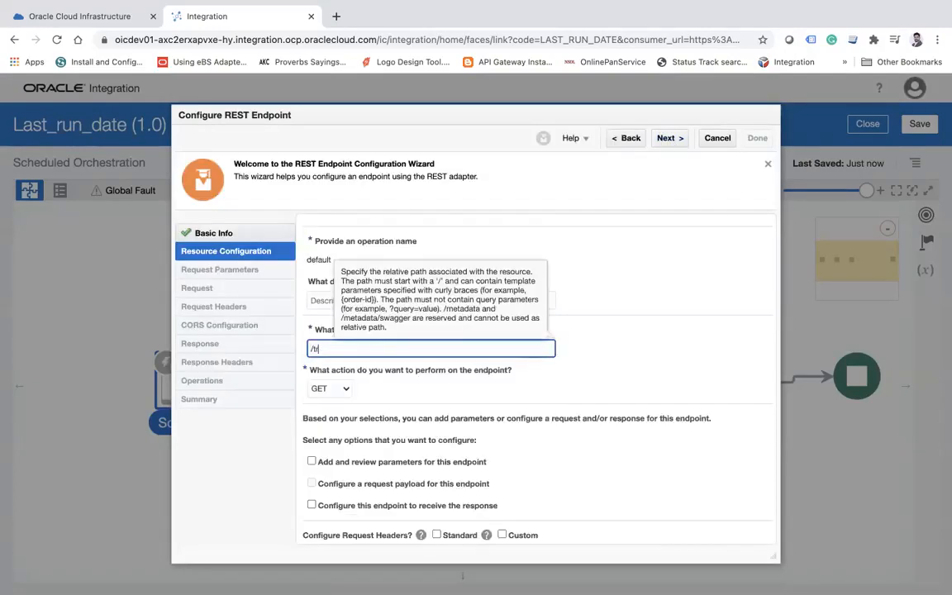
{"action": "left_click", "coordinate": [311, 505]}
{"action": "left_click", "coordinate": [312, 505]}
{"action": "left_click", "coordinate": [311, 461]}
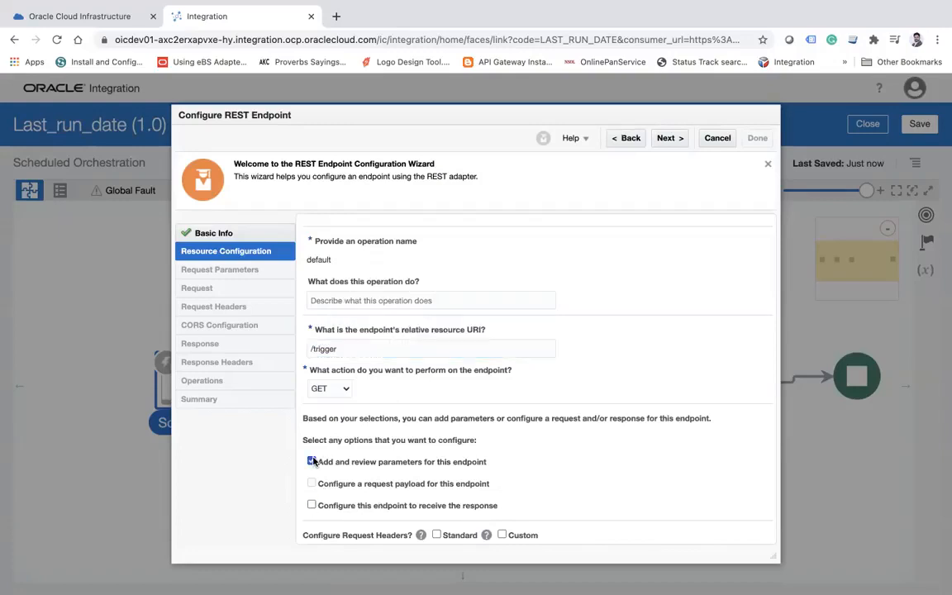
{"action": "left_click", "coordinate": [670, 138]}
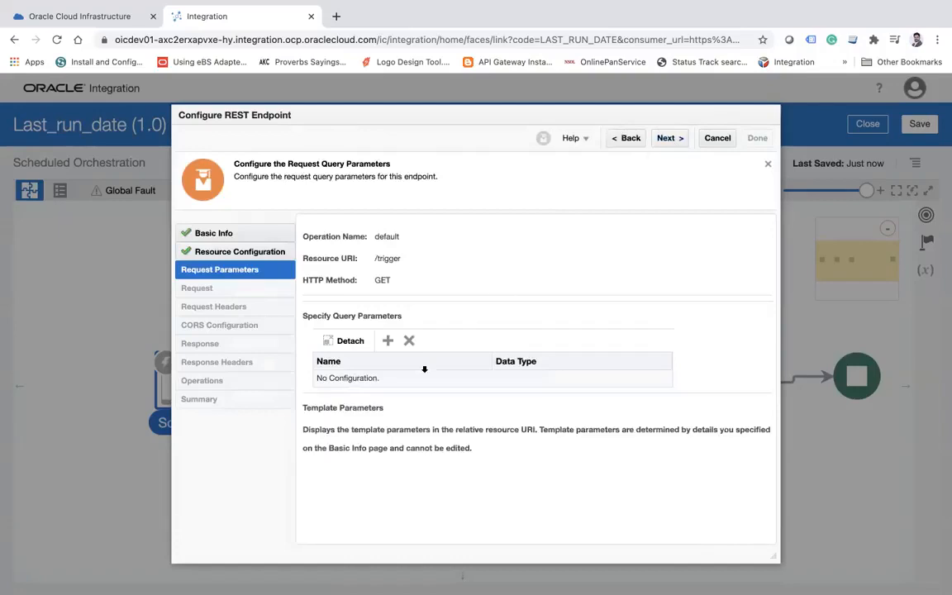
Add a string query parameter named temp and finish the endpoint wizard
{"action": "left_click", "coordinate": [385, 340]}
{"action": "left_click", "coordinate": [368, 380]}
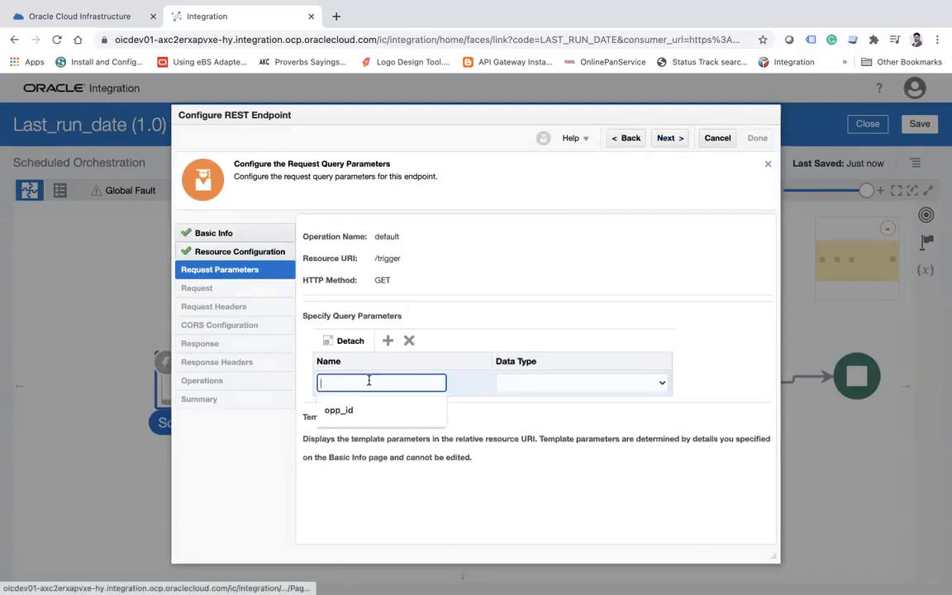
{"action": "type", "text": "temp"}
{"action": "left_click", "coordinate": [541, 384]}
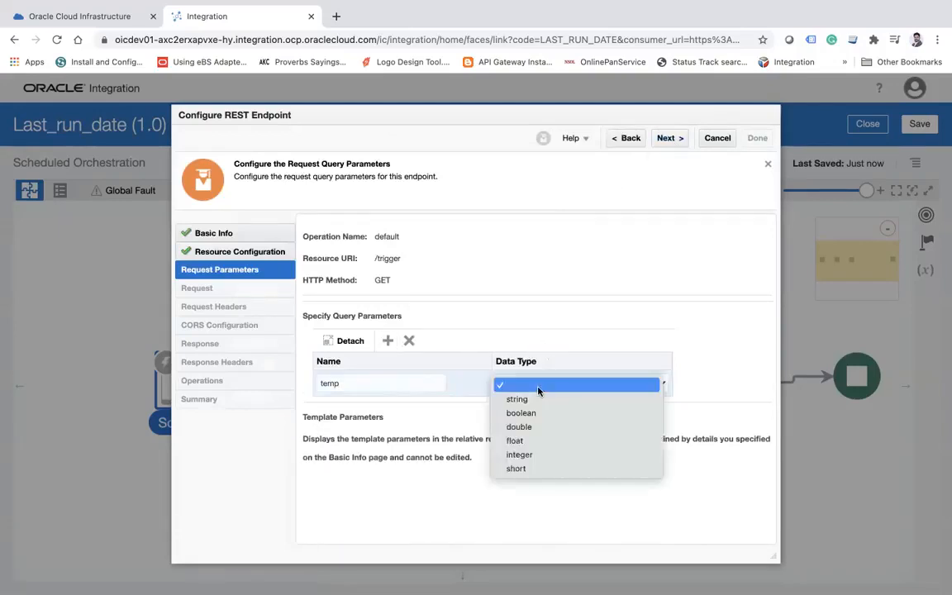
{"action": "left_click", "coordinate": [538, 392]}
{"action": "left_click", "coordinate": [669, 138]}
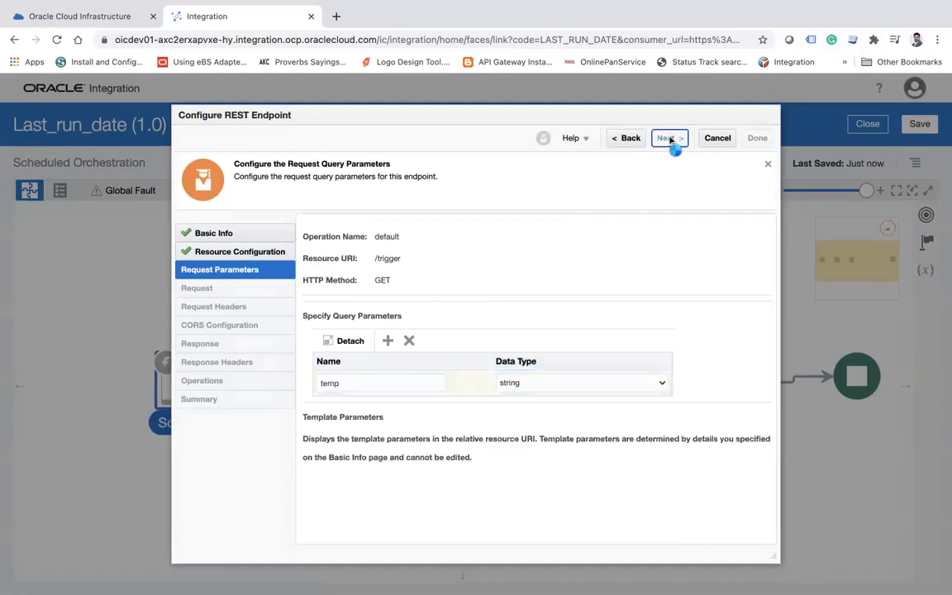
{"action": "left_click", "coordinate": [758, 141]}
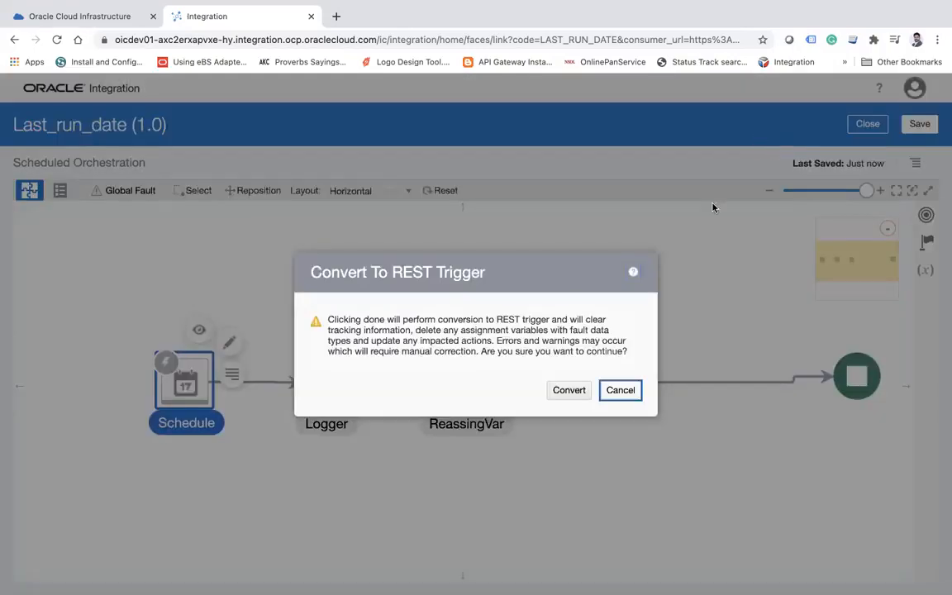
Confirm the REST trigger conversion and save the Last_run_date integration
{"action": "left_click", "coordinate": [568, 392]}
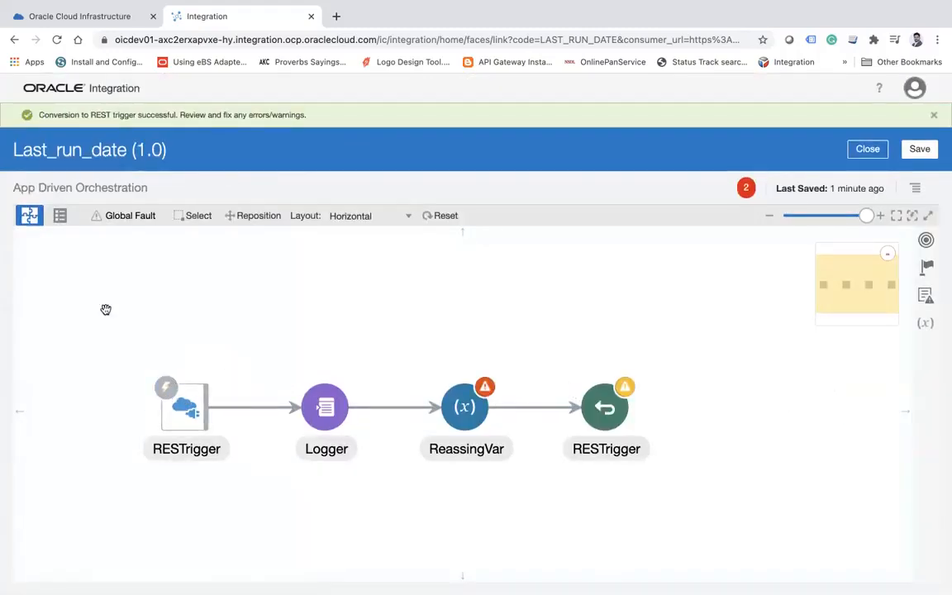
{"action": "double_click", "coordinate": [61, 186]}
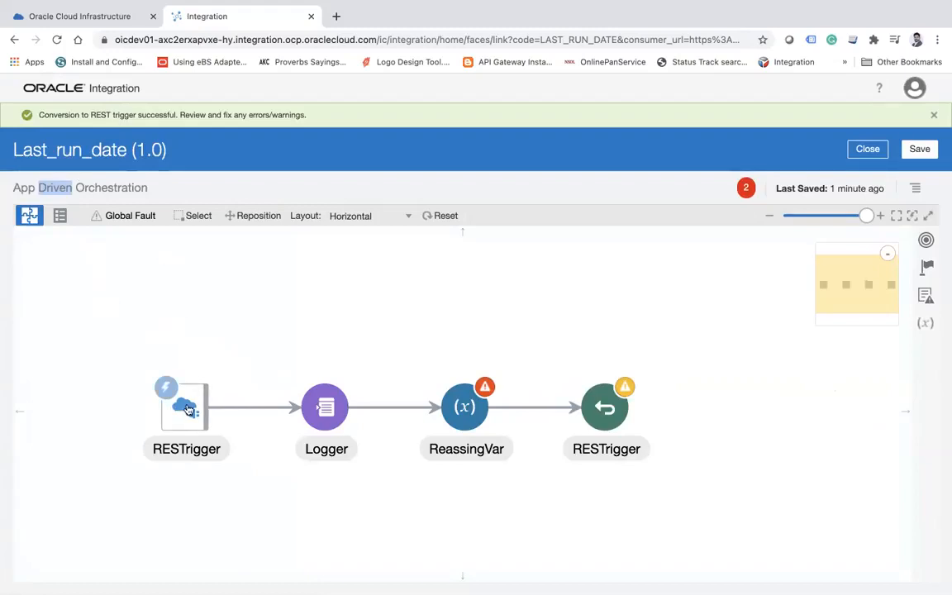
{"action": "left_click", "coordinate": [917, 151]}
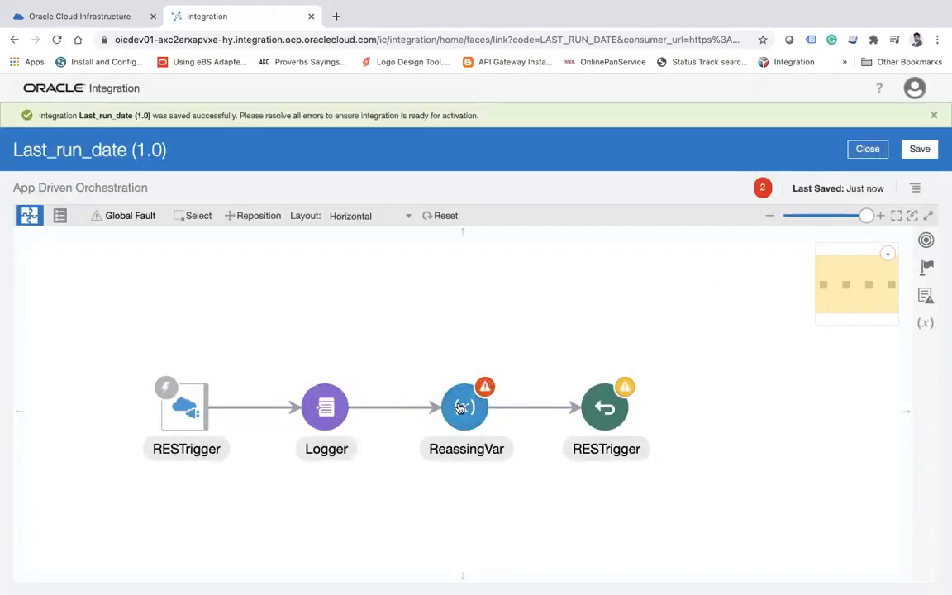
Inspect the RESTTrigger step's integration properties menu, then save the integration again
{"action": "left_click", "coordinate": [460, 408]}
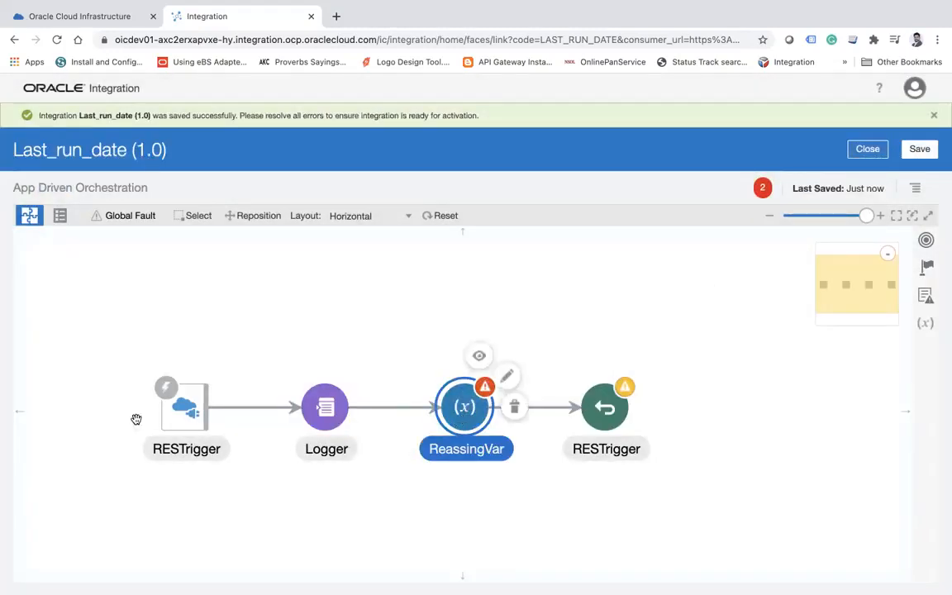
{"action": "left_click", "coordinate": [183, 414]}
{"action": "double_click", "coordinate": [65, 188]}
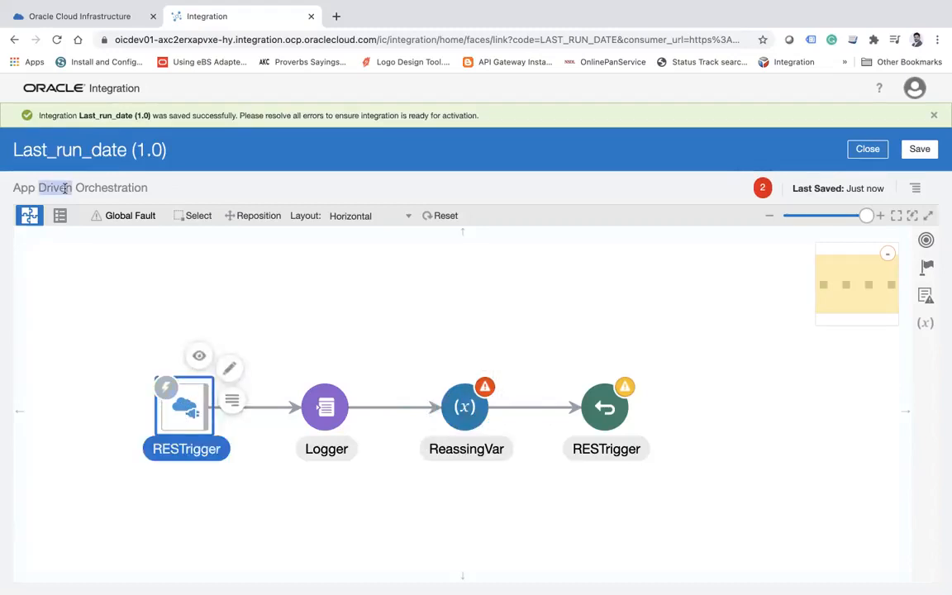
{"action": "left_click", "coordinate": [232, 399]}
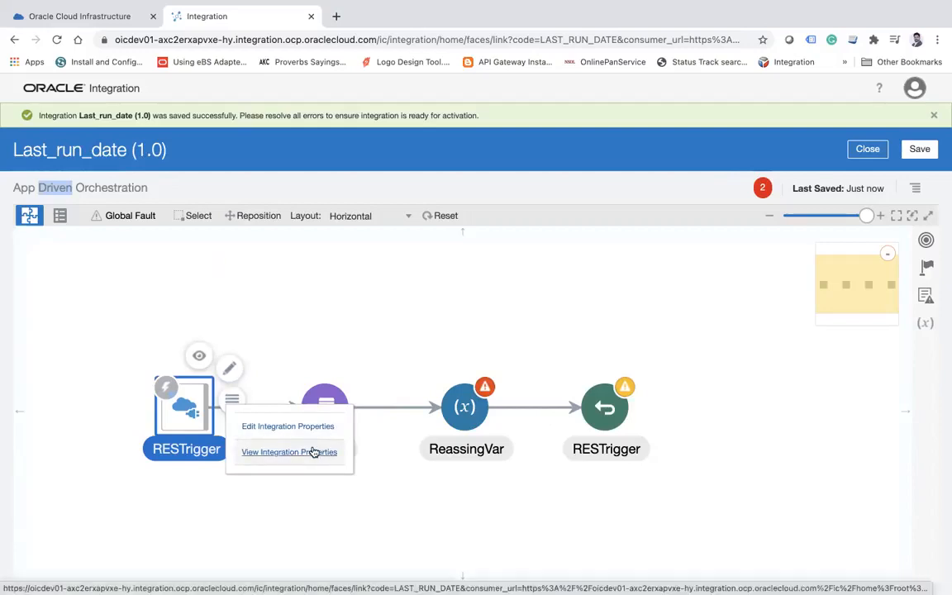
{"action": "left_click", "coordinate": [506, 347]}
{"action": "left_click", "coordinate": [919, 150]}
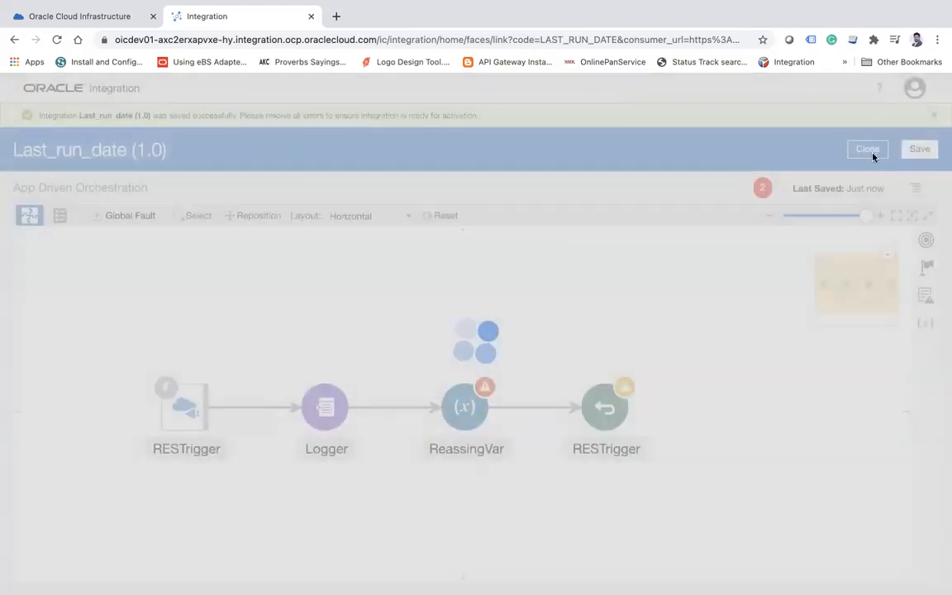
Close and reopen Last_run_date, check the RESTTrigger properties menu, then close the editor
{"action": "left_click", "coordinate": [868, 150]}
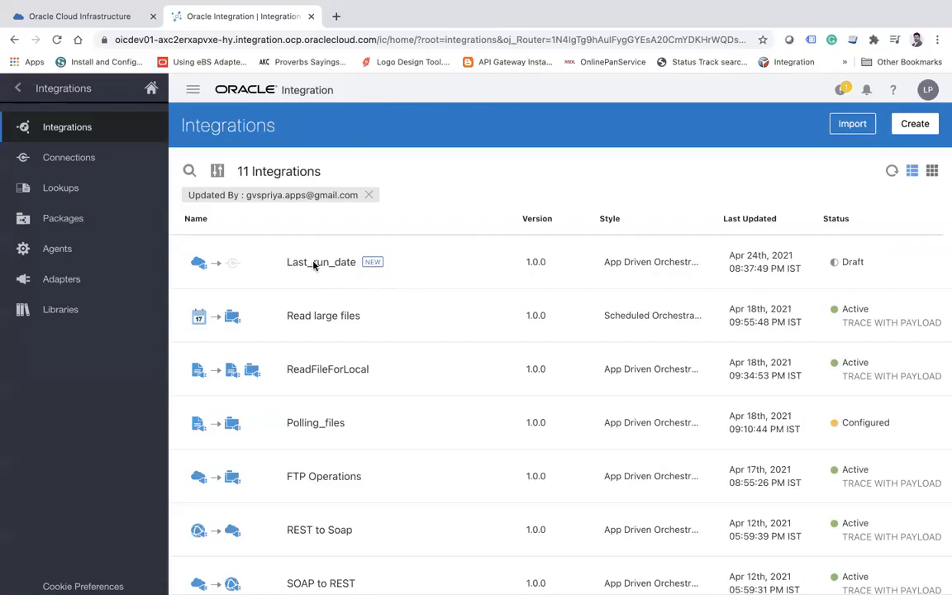
{"action": "left_click", "coordinate": [288, 266]}
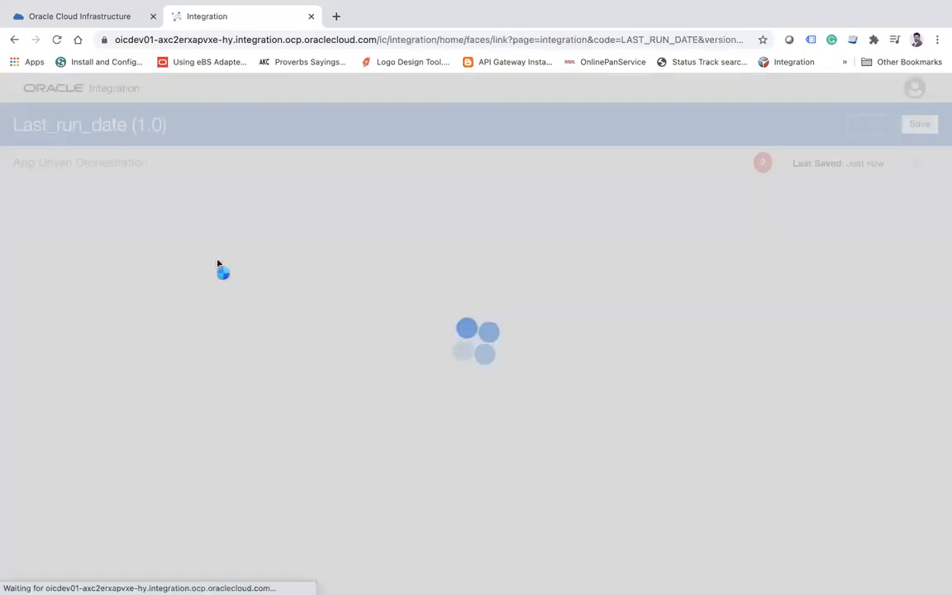
{"action": "left_click", "coordinate": [268, 382]}
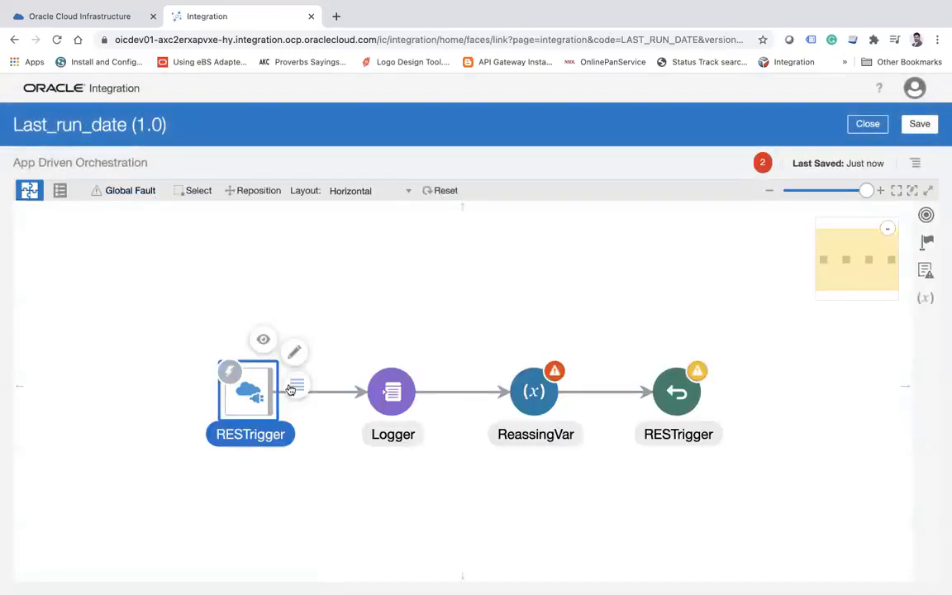
{"action": "left_click", "coordinate": [298, 385]}
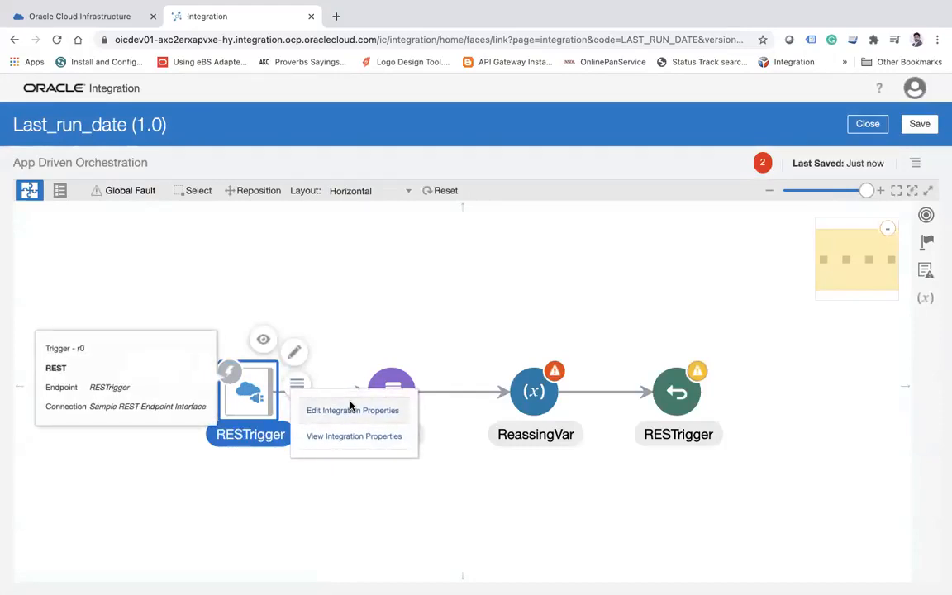
{"action": "left_click", "coordinate": [600, 298]}
{"action": "left_click", "coordinate": [868, 124]}
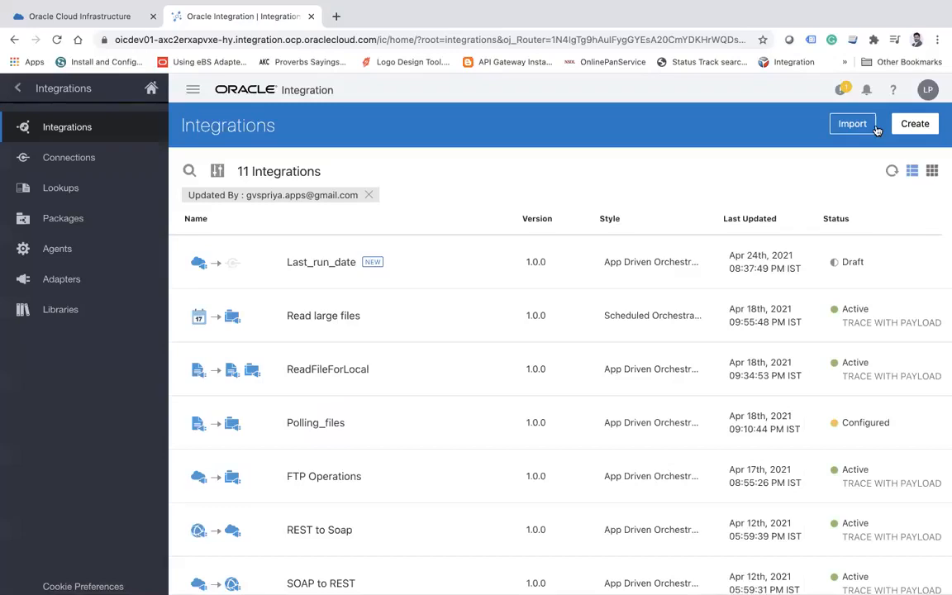
Collapse the sidebar and open the Read large files Submit Now link URL in a new tab
{"action": "left_click", "coordinate": [190, 88]}
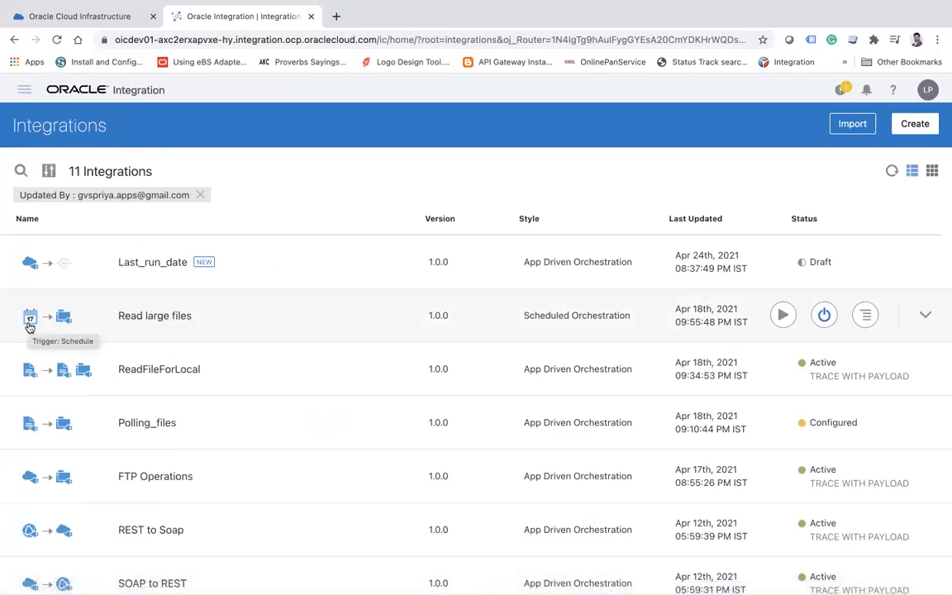
{"action": "mouse_move", "coordinate": [784, 317]}
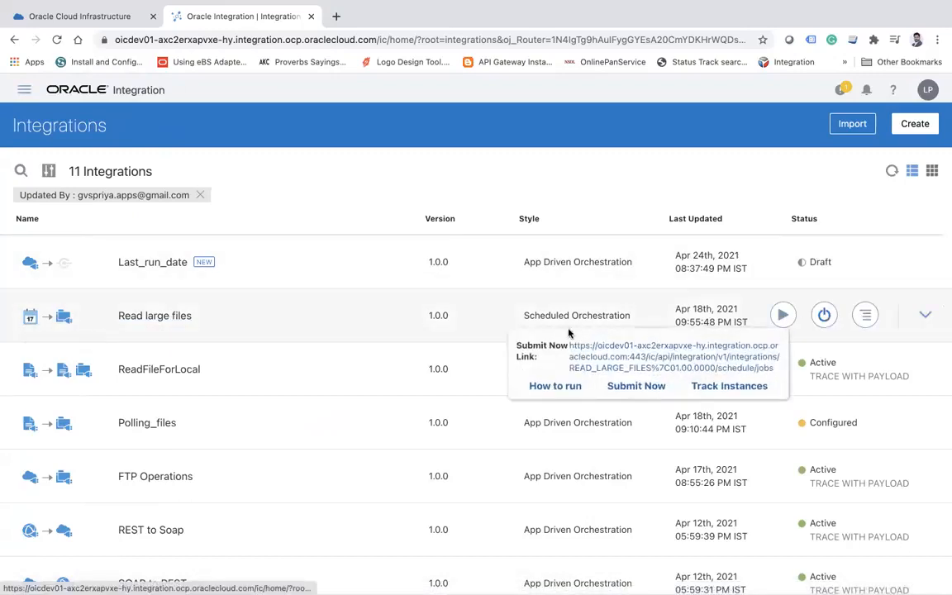
{"action": "left_click", "coordinate": [664, 365]}
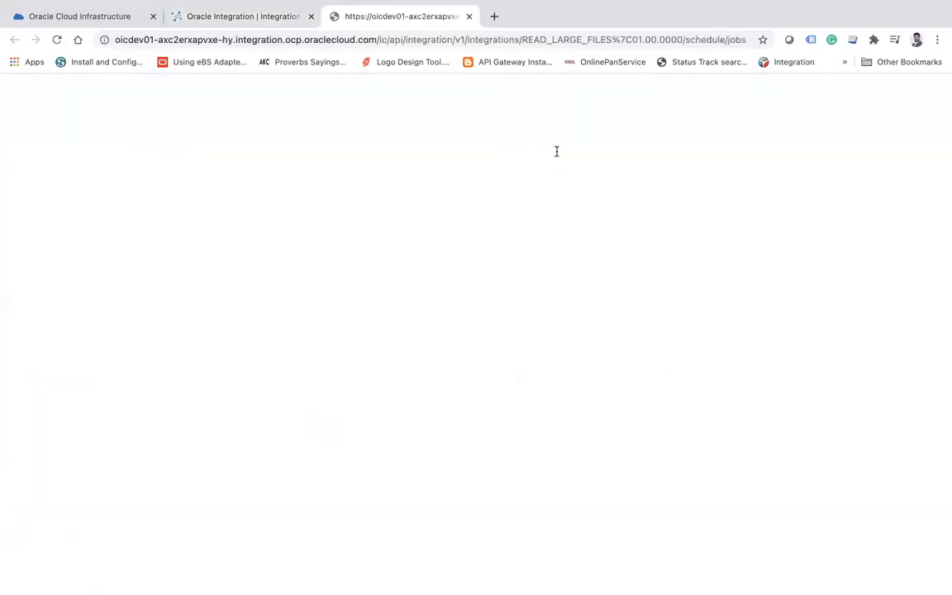
Select the READ_LARGE_FILES schedule URL in the address bar of the 401 error page
{"action": "left_click", "coordinate": [433, 36]}
{"action": "key", "text": "End"}
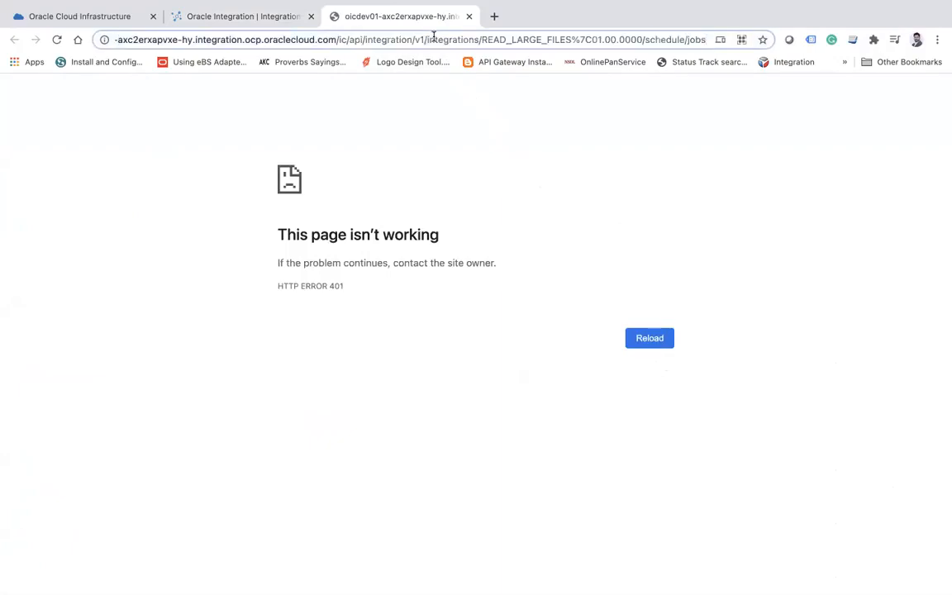
{"action": "double_click", "coordinate": [433, 39]}
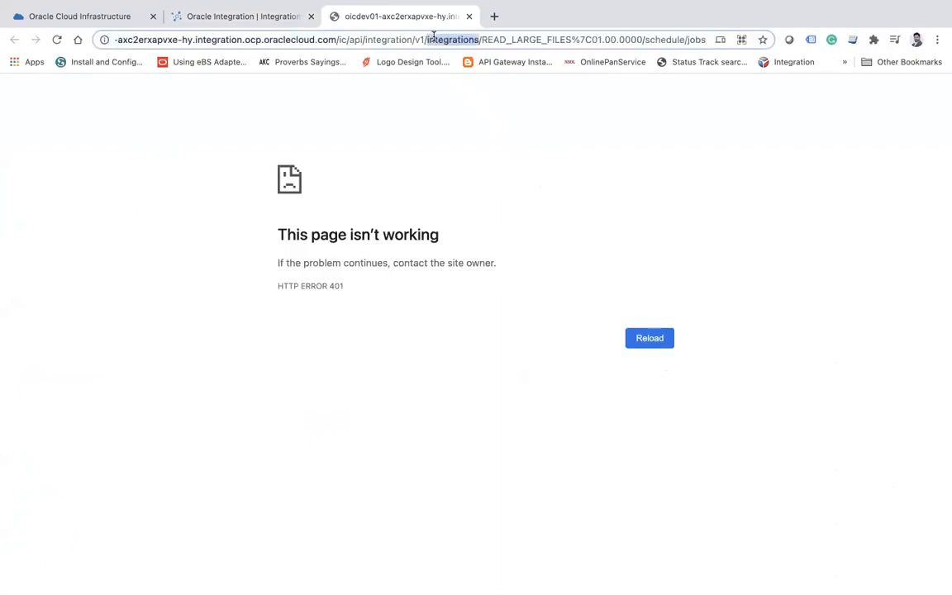
{"action": "key", "text": "super+a"}
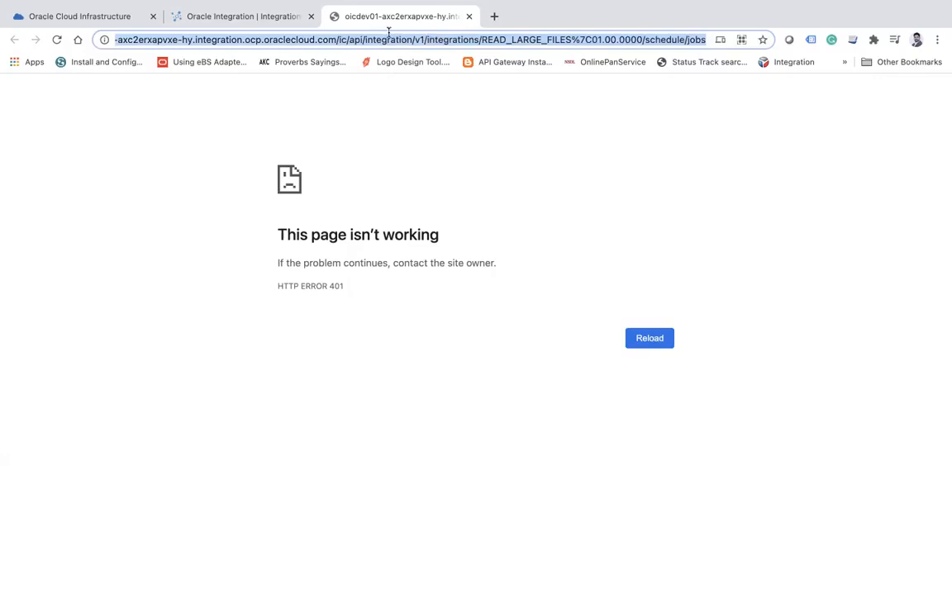
{"action": "left_click", "coordinate": [253, 28]}
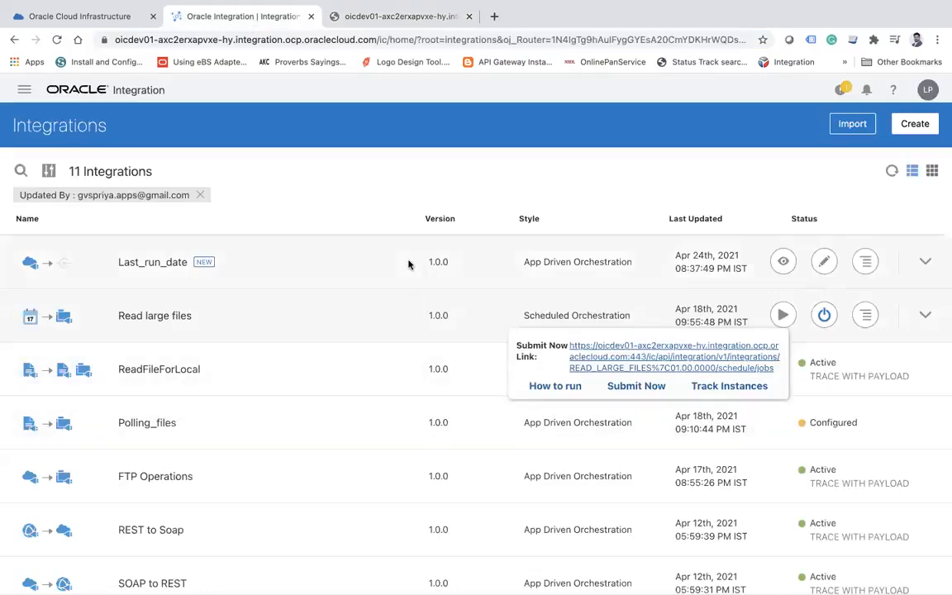
{"action": "left_click", "coordinate": [364, 16]}
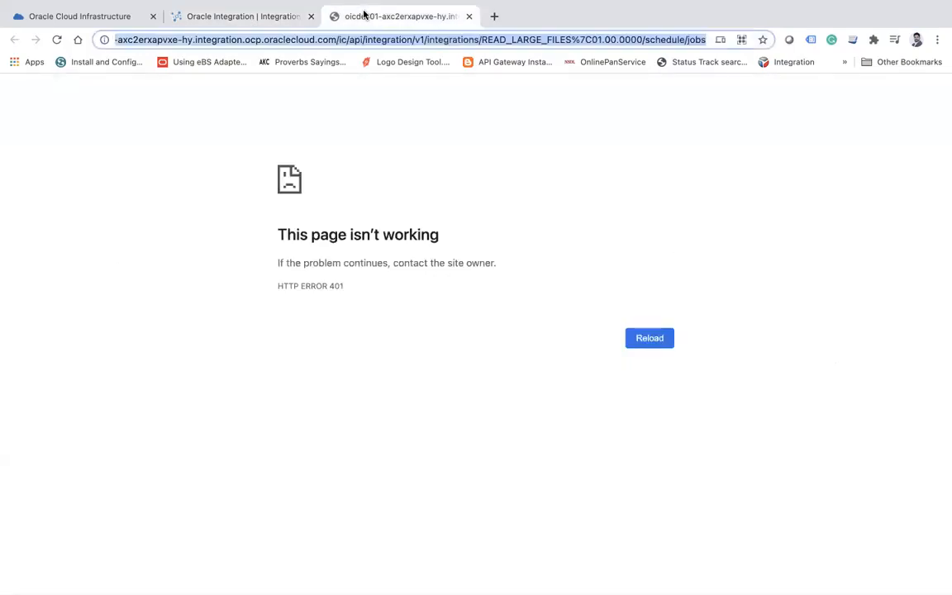
Append /jobs to the URL, then return to Integrations and dismiss the Submit Now popup
{"action": "left_click", "coordinate": [545, 40]}
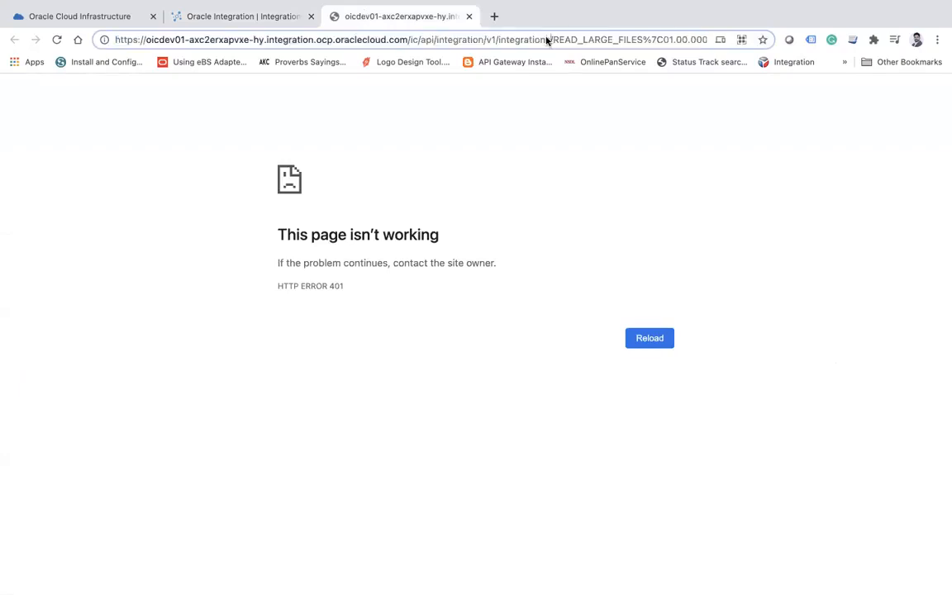
{"action": "key", "text": "Right"}
{"action": "key", "text": "Right"}
{"action": "key", "text": "Right"}
{"action": "key", "text": "Right"}
{"action": "key", "text": "Right"}
{"action": "key", "text": "Right"}
{"action": "key", "text": "Right"}
{"action": "key", "text": "Right"}
{"action": "key", "text": "Right"}
{"action": "key", "text": "Right"}
{"action": "key", "text": "Right"}
{"action": "key", "text": "Right"}
{"action": "key", "text": "Right"}
{"action": "key", "text": "Right"}
{"action": "key", "text": "Right"}
{"action": "key", "text": "Right"}
{"action": "key", "text": "Right"}
{"action": "key", "text": "Right"}
{"action": "key", "text": "Right"}
{"action": "key", "text": "Right"}
{"action": "key", "text": "Right"}
{"action": "key", "text": "Right"}
{"action": "key", "text": "Right"}
{"action": "key", "text": "Right"}
{"action": "key", "text": "Right"}
{"action": "key", "text": "Right"}
{"action": "type", "text": "/jobs"}
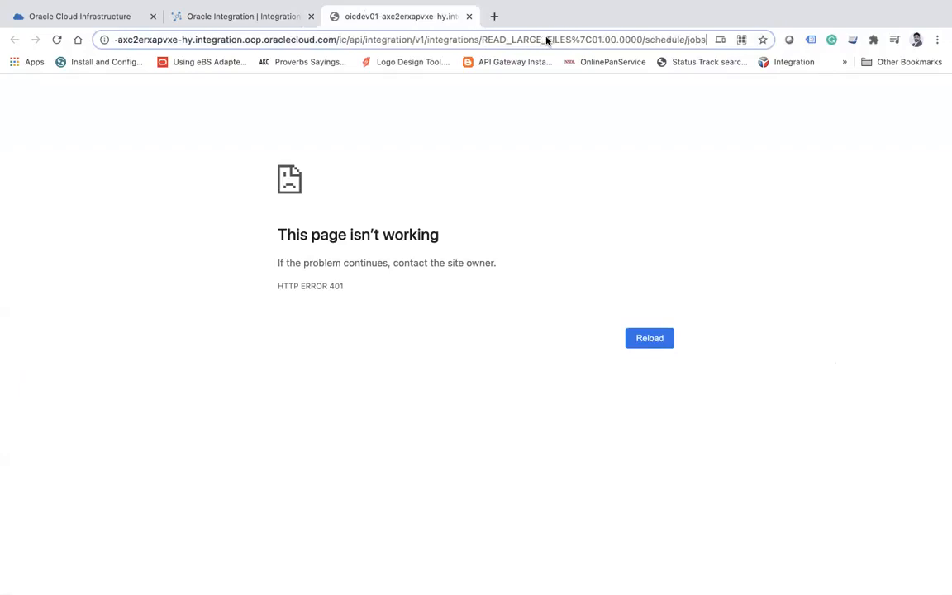
{"action": "left_click", "coordinate": [275, 20]}
{"action": "left_click", "coordinate": [376, 129]}
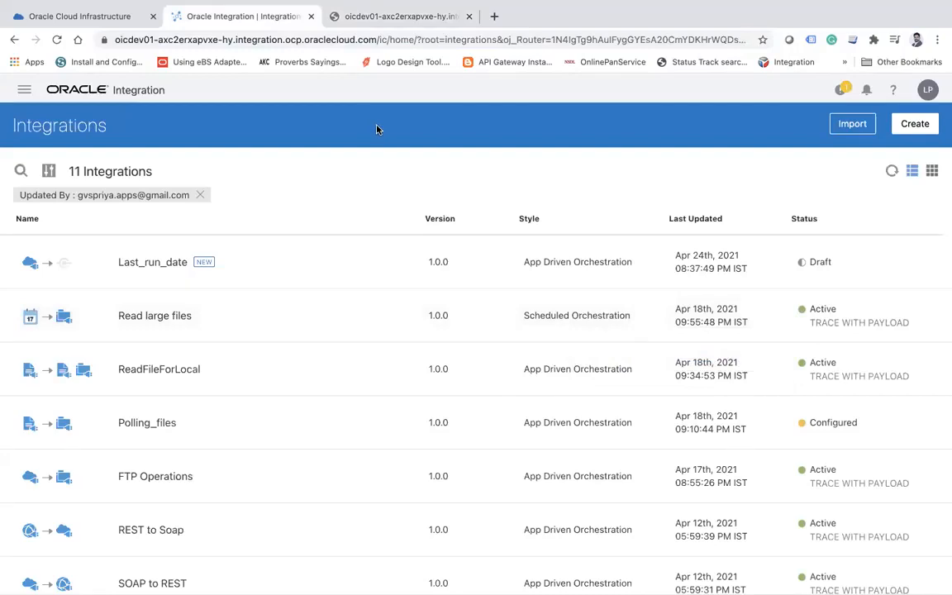
Reopen the navigation sidebar and close the failed schedule URL browser tab
{"action": "left_click", "coordinate": [24, 90]}
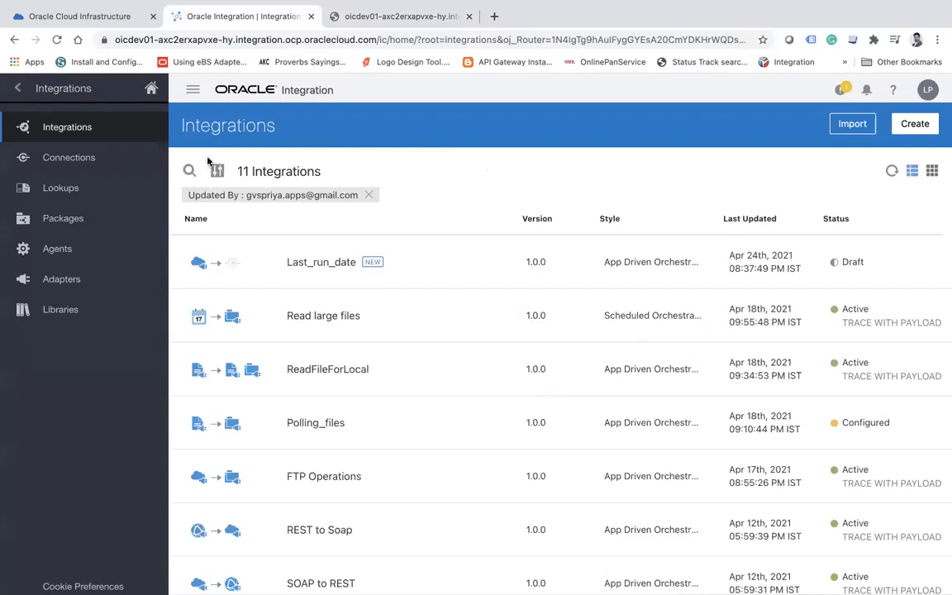
{"action": "left_click", "coordinate": [51, 15]}
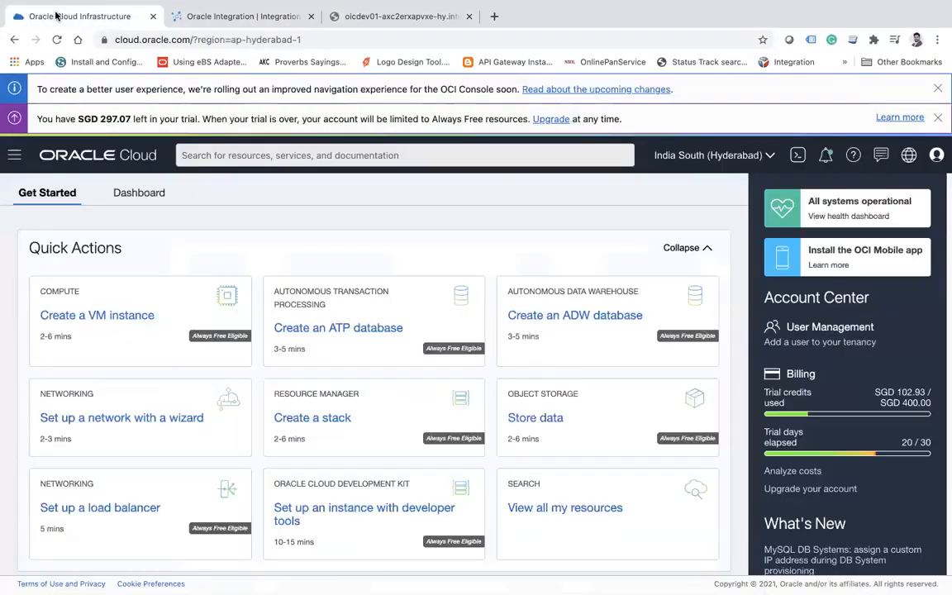
{"action": "left_click", "coordinate": [241, 17]}
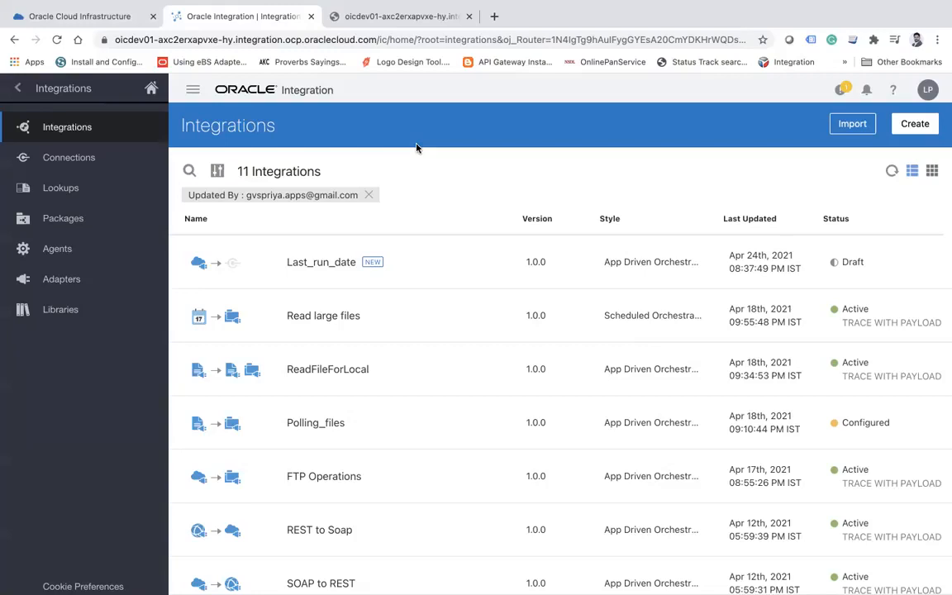
{"action": "left_click", "coordinate": [468, 16]}
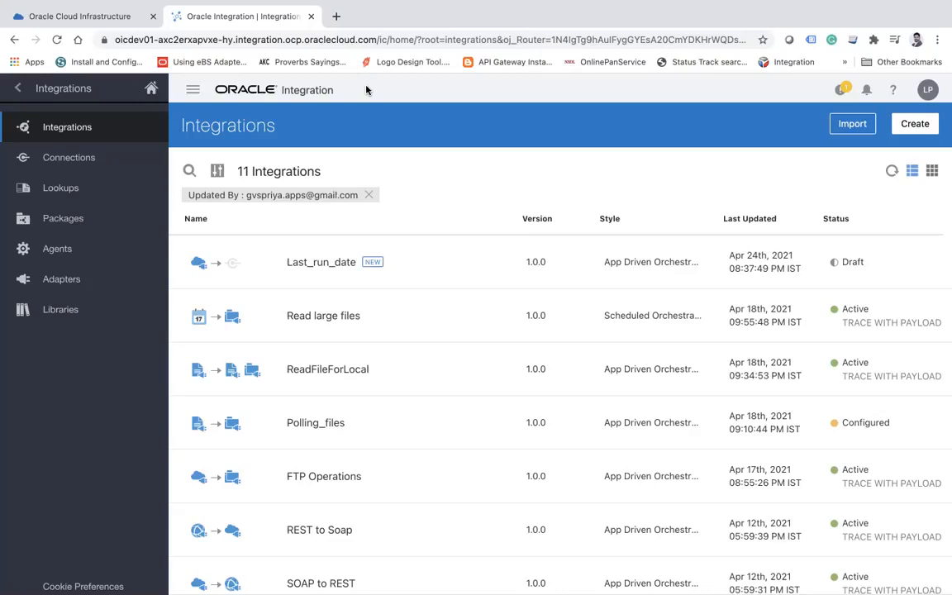
Switch from the Integrations list to the Oracle Cloud Infrastructure console's Get Started page
{"action": "left_click", "coordinate": [86, 20]}
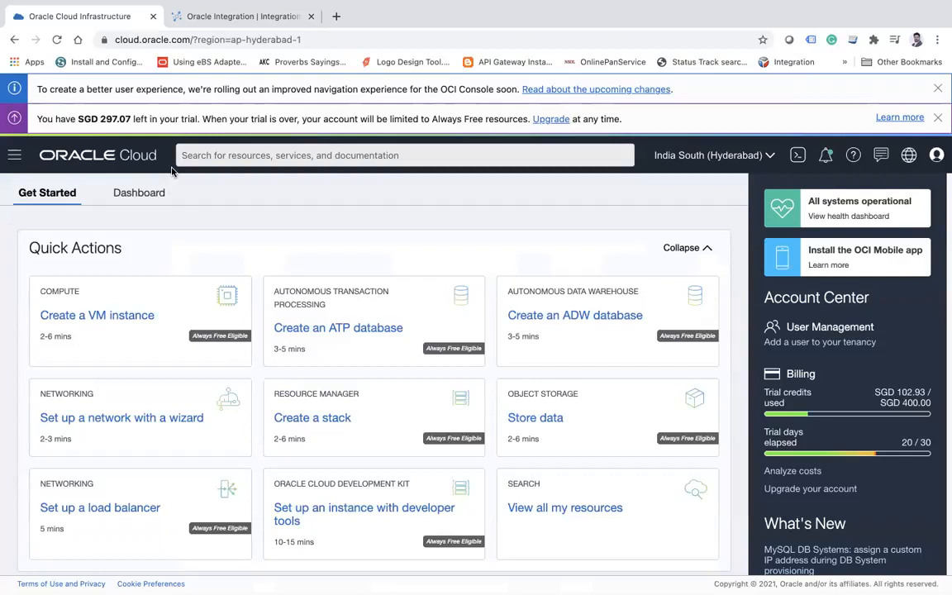
Reload the OCI console page and bring up the cloud services menu
{"action": "left_click", "coordinate": [172, 43]}
{"action": "double_click", "coordinate": [172, 40]}
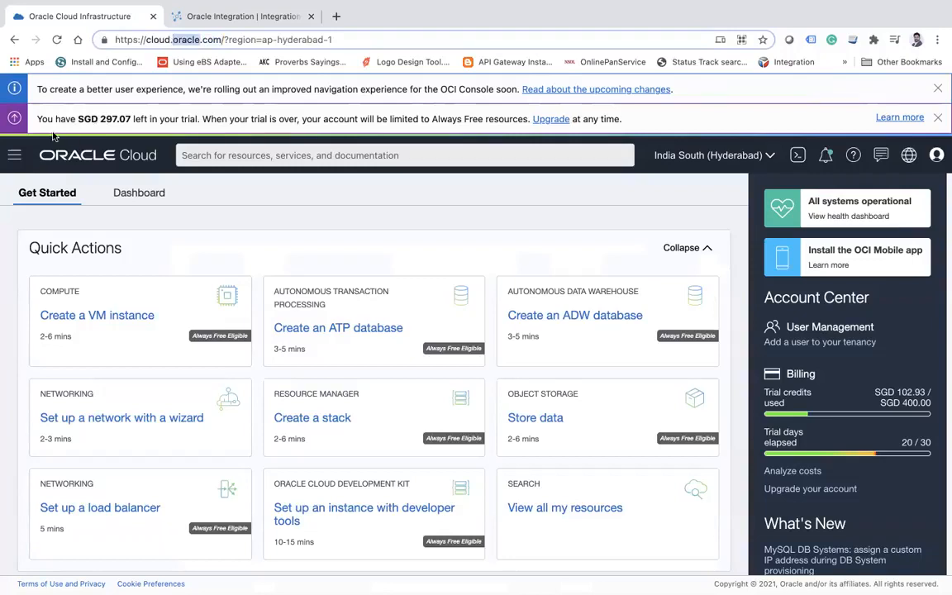
{"action": "left_click", "coordinate": [14, 156]}
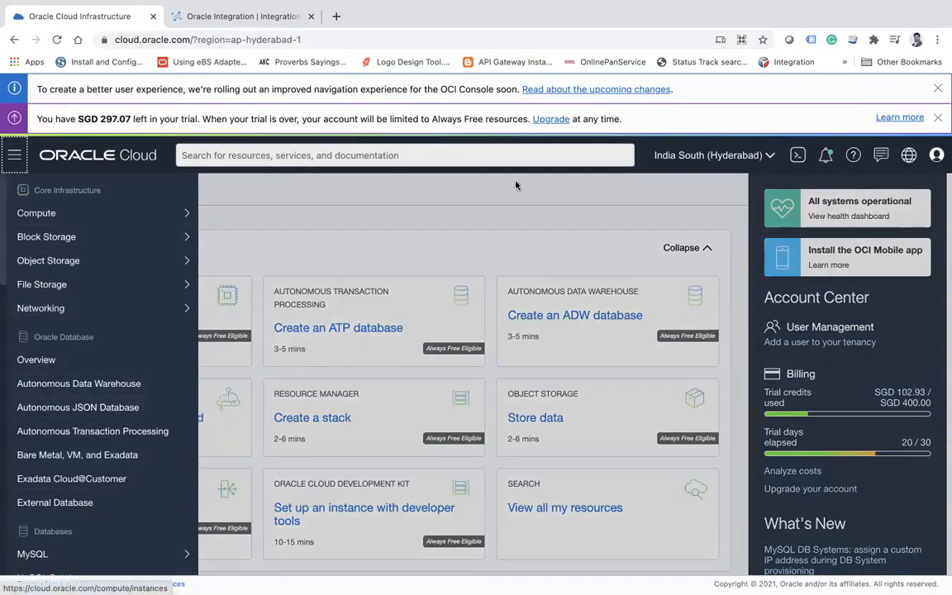
{"action": "left_click", "coordinate": [57, 40]}
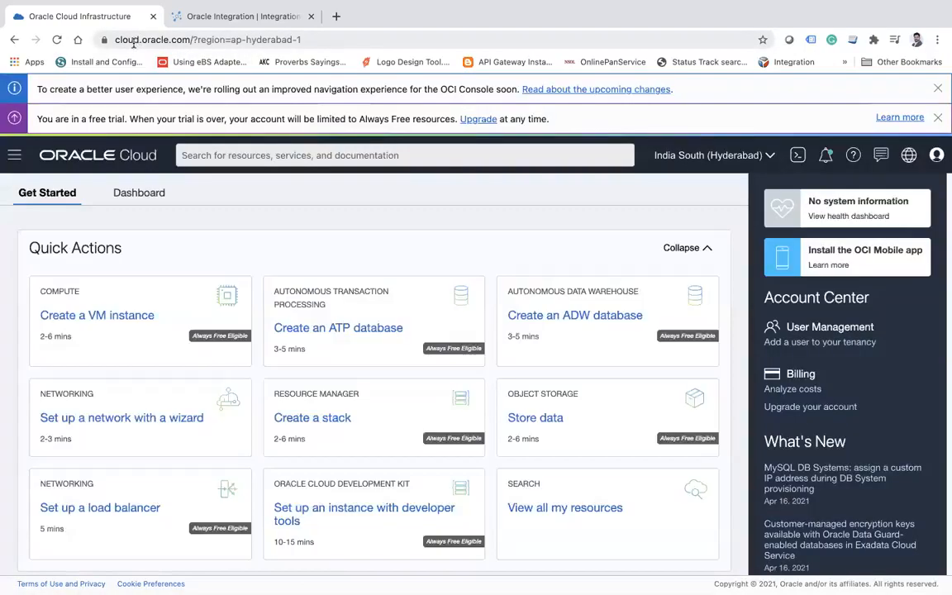
{"action": "left_click", "coordinate": [15, 155]}
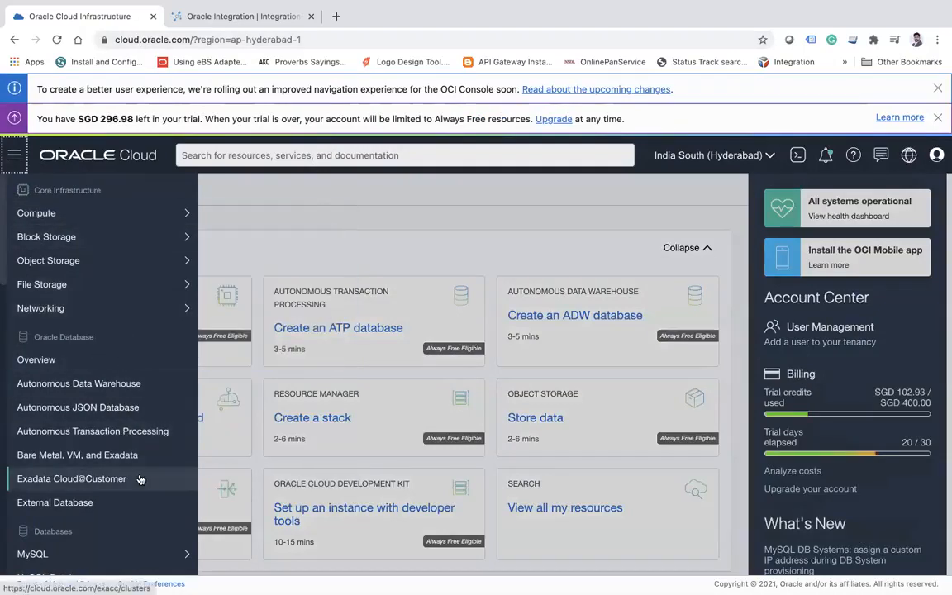
Dismiss the trial-credit and navigation banners, then go to Autonomous Transaction Processing
{"action": "left_click", "coordinate": [938, 118]}
{"action": "left_click", "coordinate": [938, 118]}
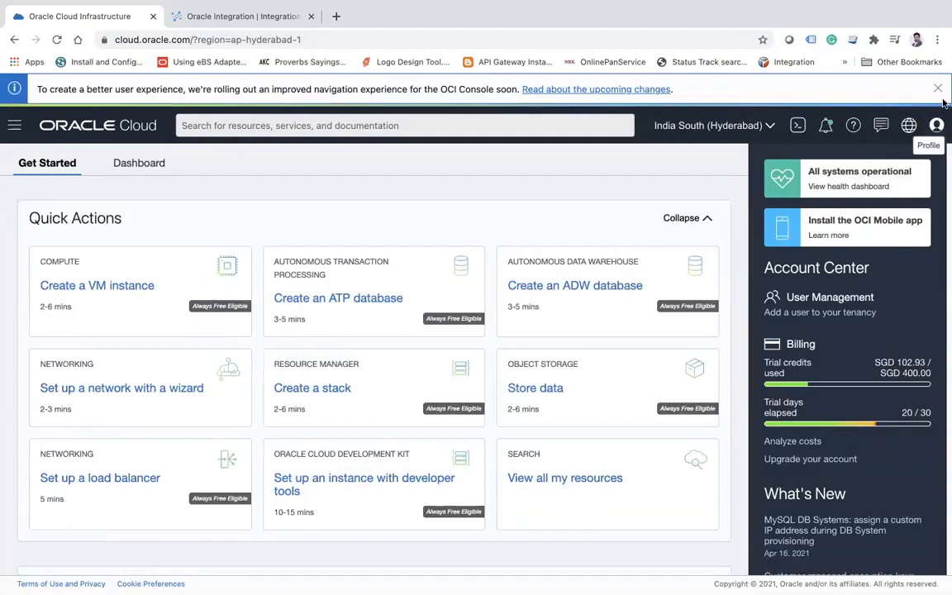
{"action": "left_click", "coordinate": [938, 89]}
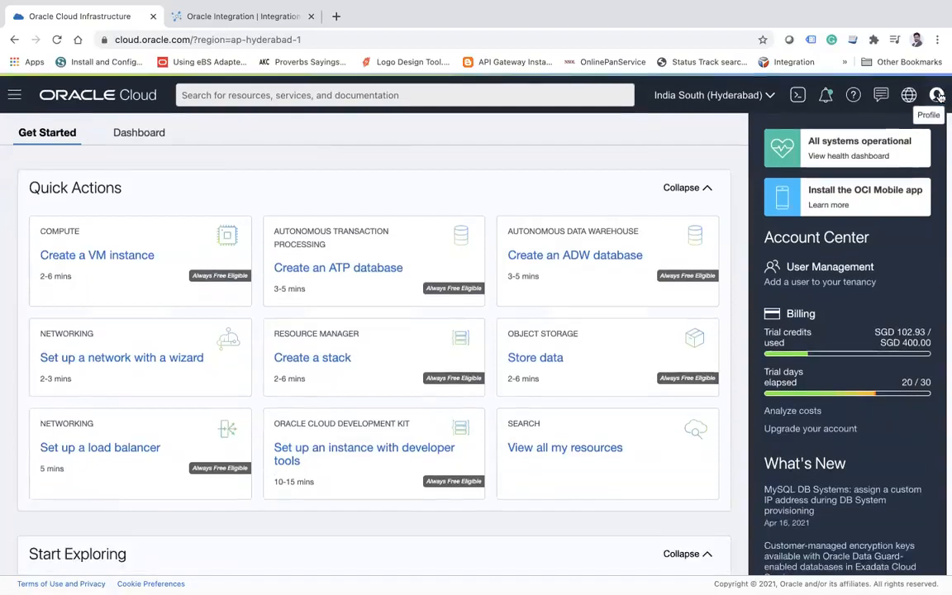
{"action": "left_click", "coordinate": [827, 96]}
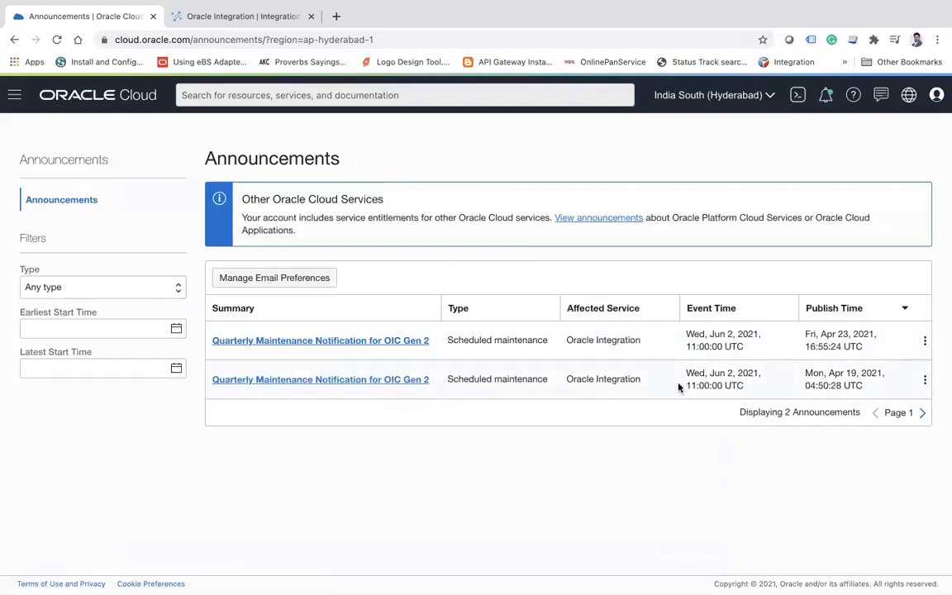
{"action": "left_click", "coordinate": [14, 94]}
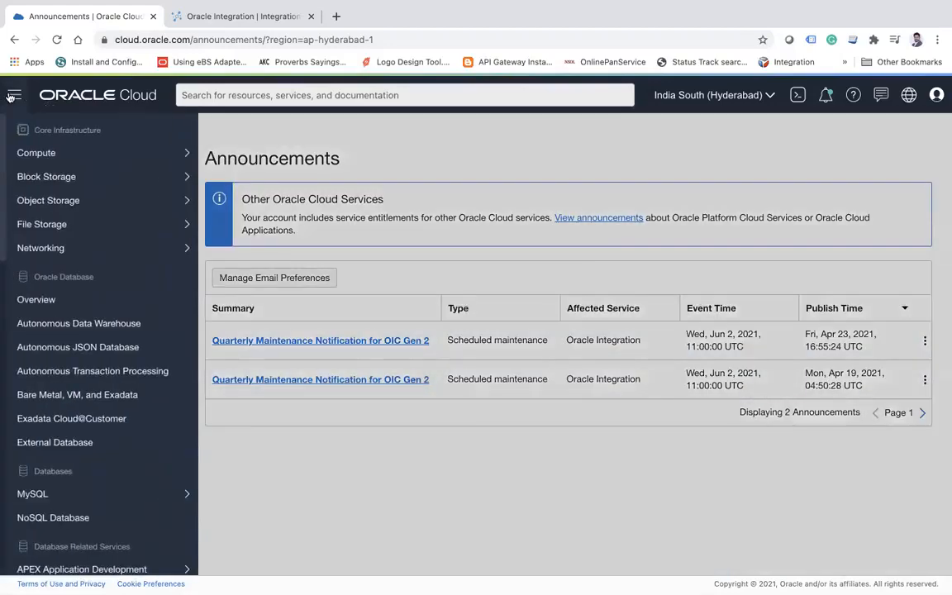
{"action": "left_click", "coordinate": [92, 373]}
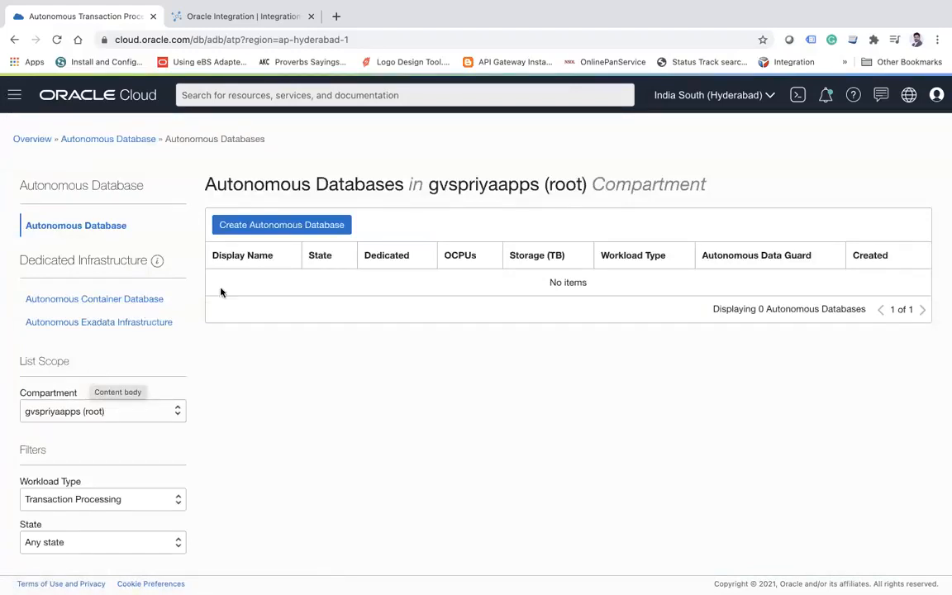
Start a new Autonomous Database named 'My Oracle ATP' with database name devatp
{"action": "left_click", "coordinate": [264, 230]}
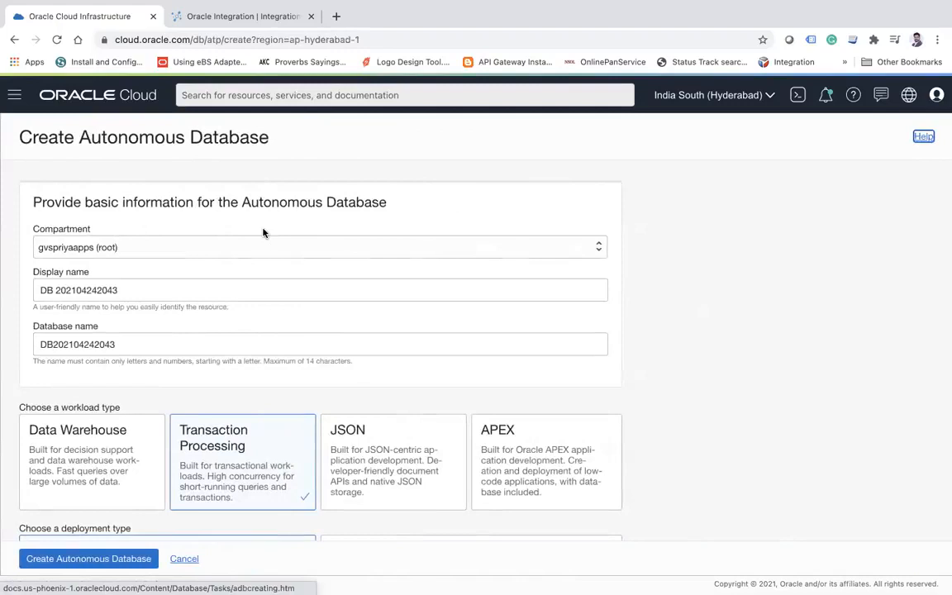
{"action": "triple_click", "coordinate": [158, 286]}
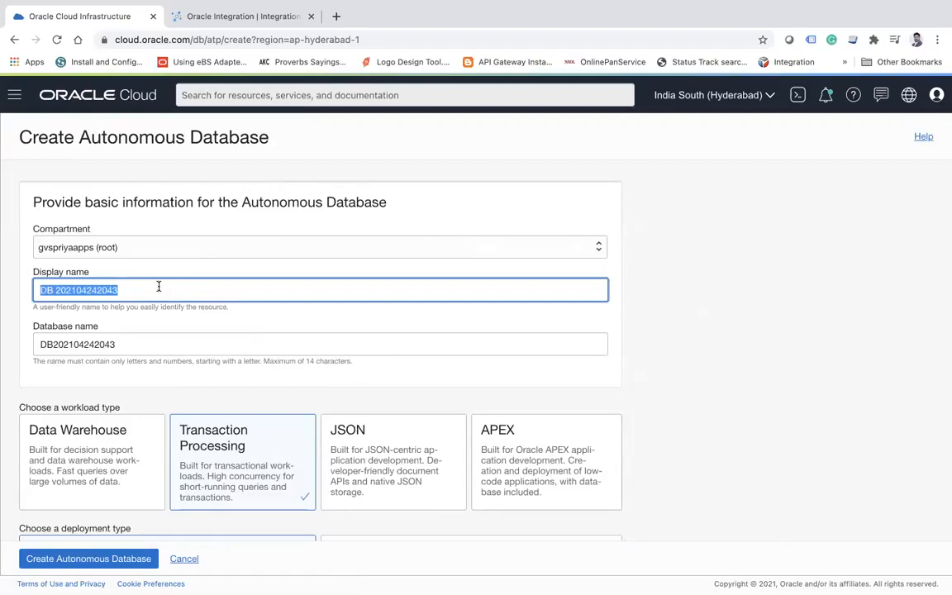
{"action": "type", "text": "My "}
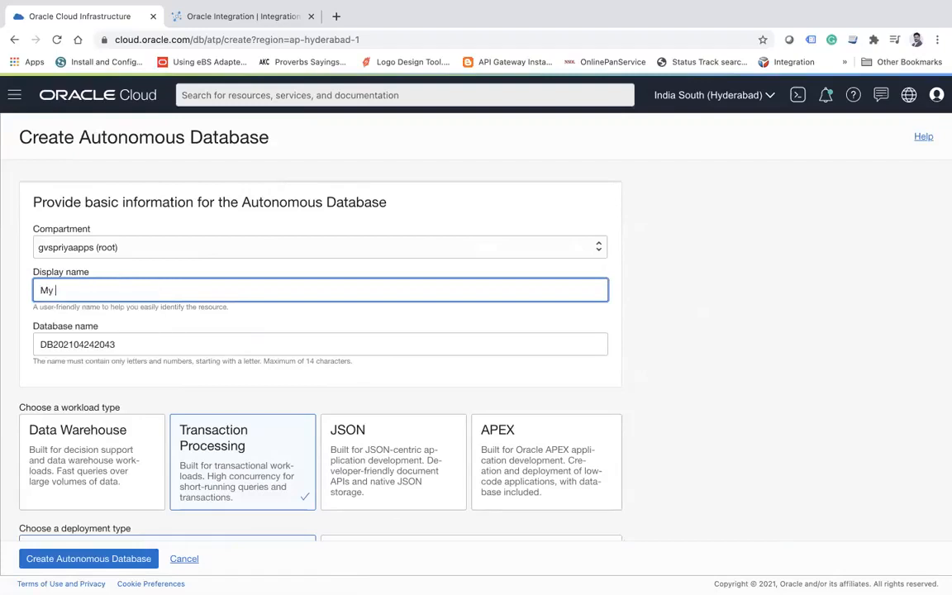
{"action": "type", "text": "Oracle ATP"}
{"action": "key", "text": "Tab"}
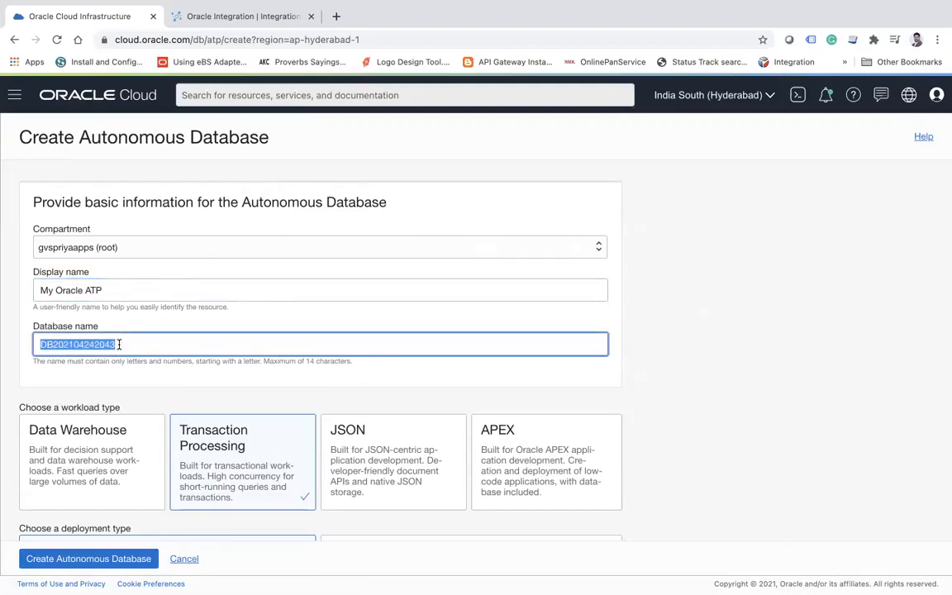
{"action": "type", "text": "myatp"}
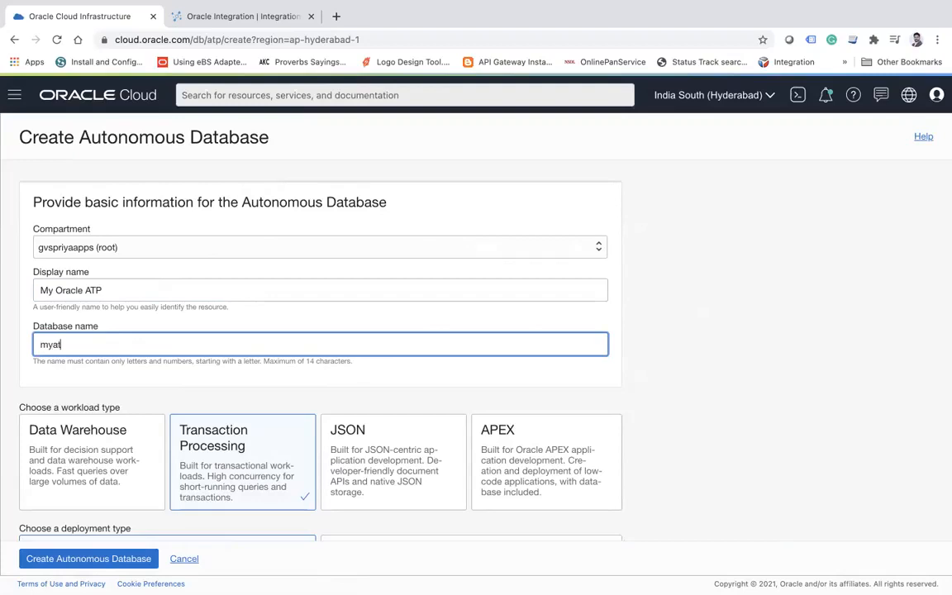
{"action": "key", "text": "BackSpace"}
{"action": "key", "text": "BackSpace"}
{"action": "key", "text": "BackSpace"}
{"action": "key", "text": "BackSpace"}
{"action": "key", "text": "BackSpace"}
{"action": "type", "text": "devatp"}
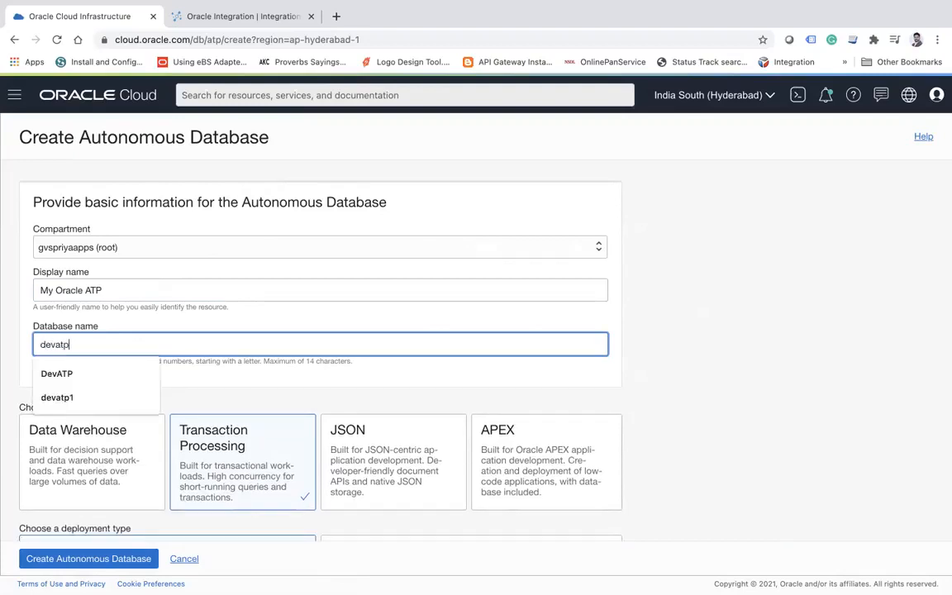
{"action": "left_click", "coordinate": [853, 387]}
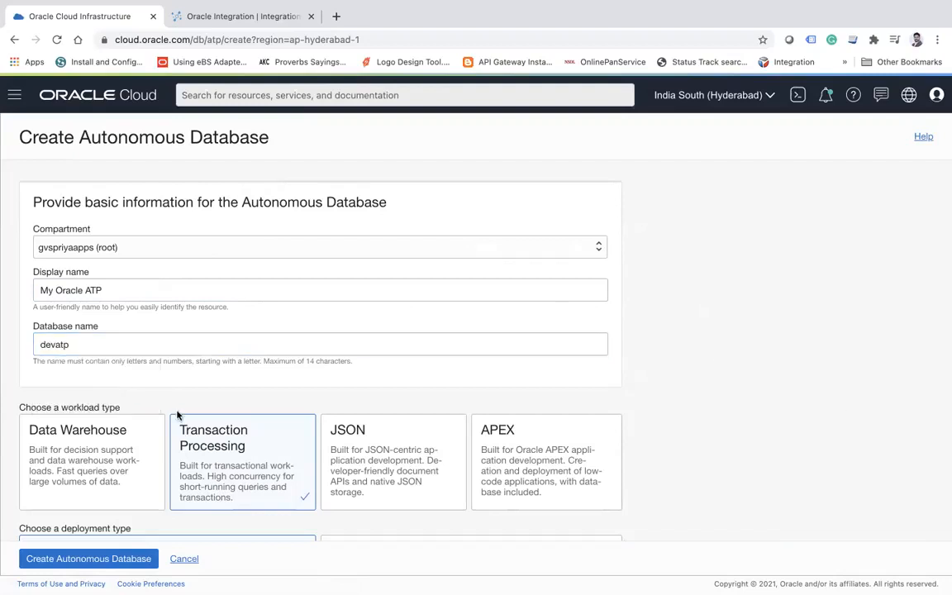
{"action": "double_click", "coordinate": [73, 344]}
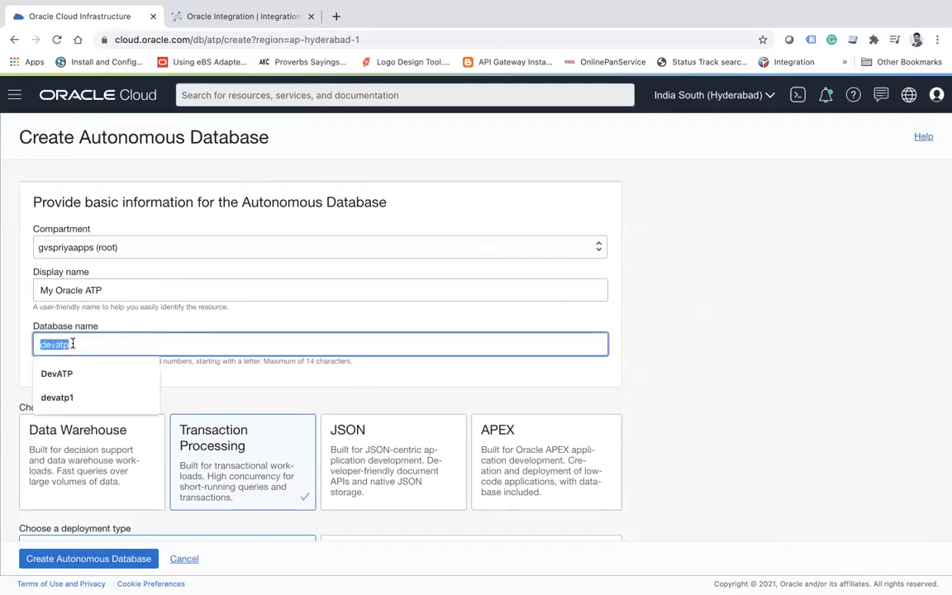
{"action": "left_click", "coordinate": [774, 312]}
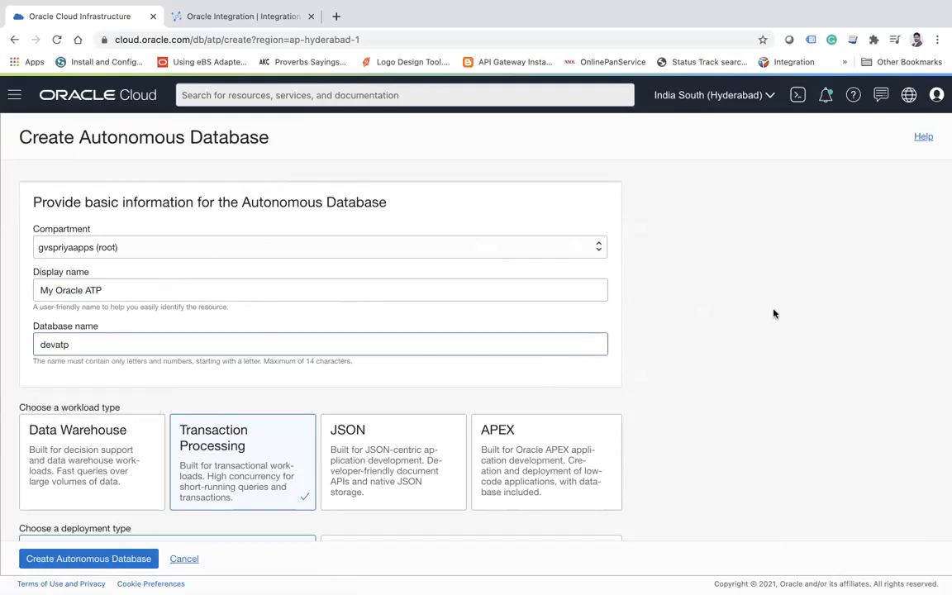
Enable Always Free, leaving 1 OCPU and 0.02 TB storage
{"action": "scroll", "coordinate": [773, 313], "scroll_direction": "down", "scroll_amount": 1}
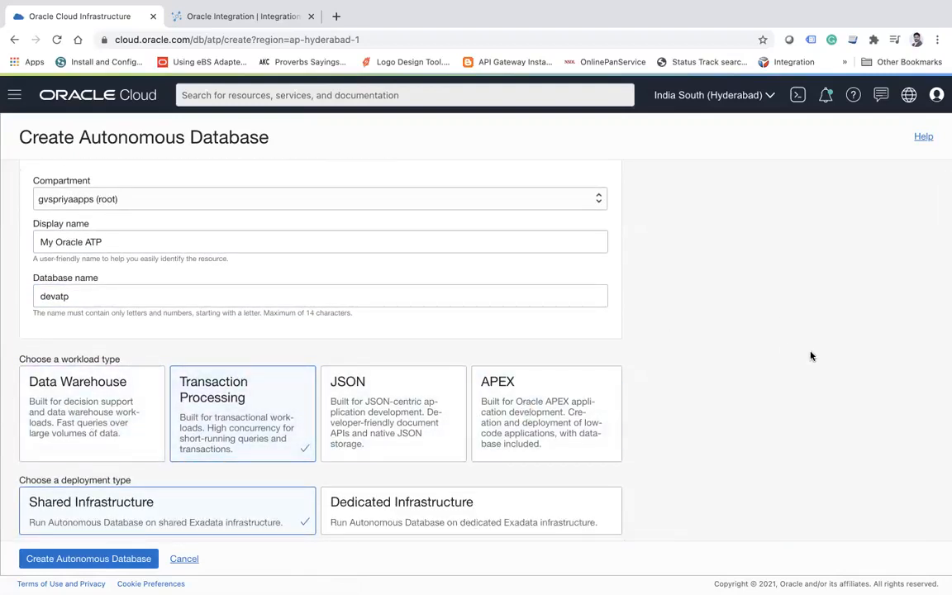
{"action": "scroll", "coordinate": [810, 357], "scroll_direction": "down", "scroll_amount": 3}
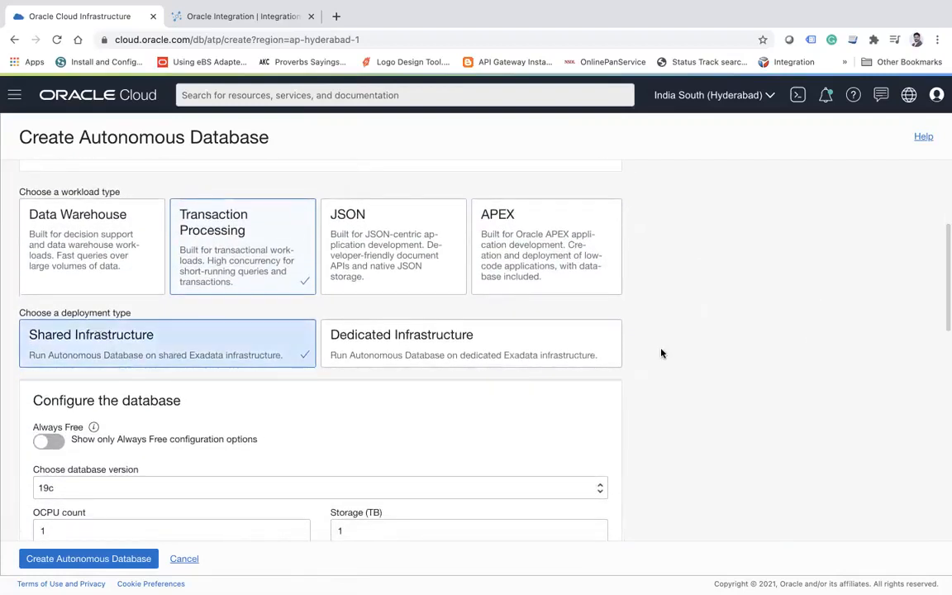
{"action": "scroll", "coordinate": [744, 359], "scroll_direction": "down", "scroll_amount": 2}
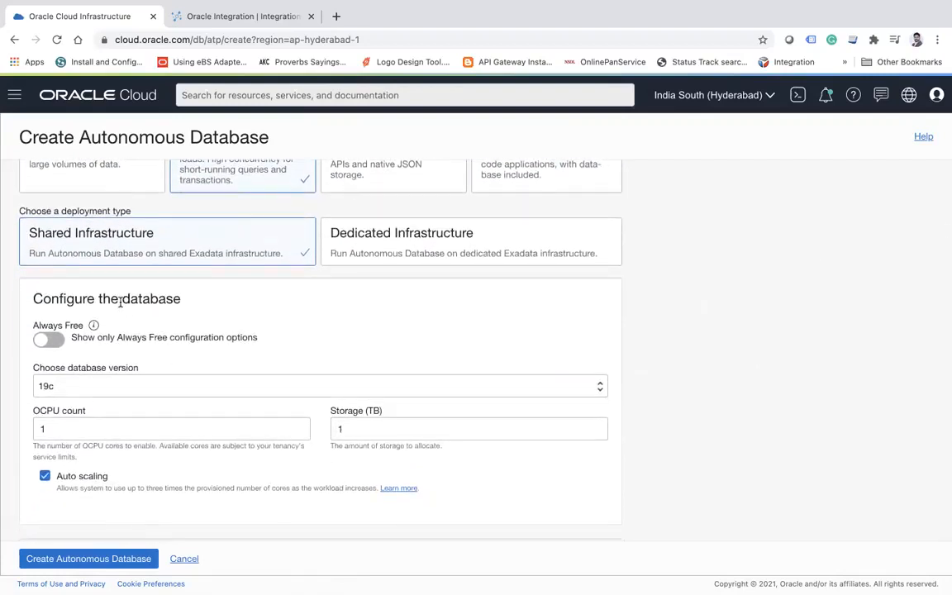
{"action": "left_click", "coordinate": [374, 433]}
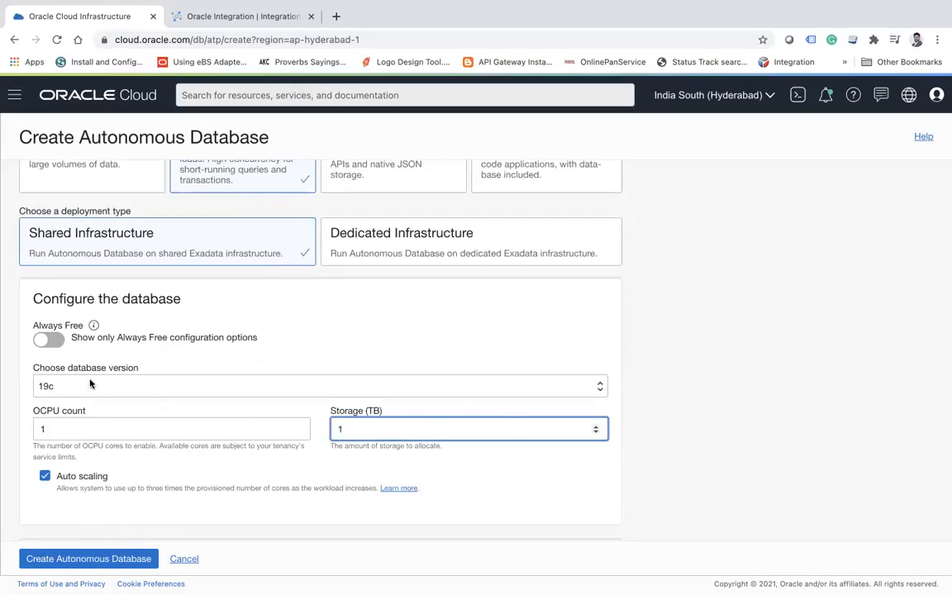
{"action": "mouse_move", "coordinate": [93, 325]}
{"action": "left_click", "coordinate": [49, 339]}
{"action": "scroll", "coordinate": [329, 361], "scroll_direction": "down", "scroll_amount": 3}
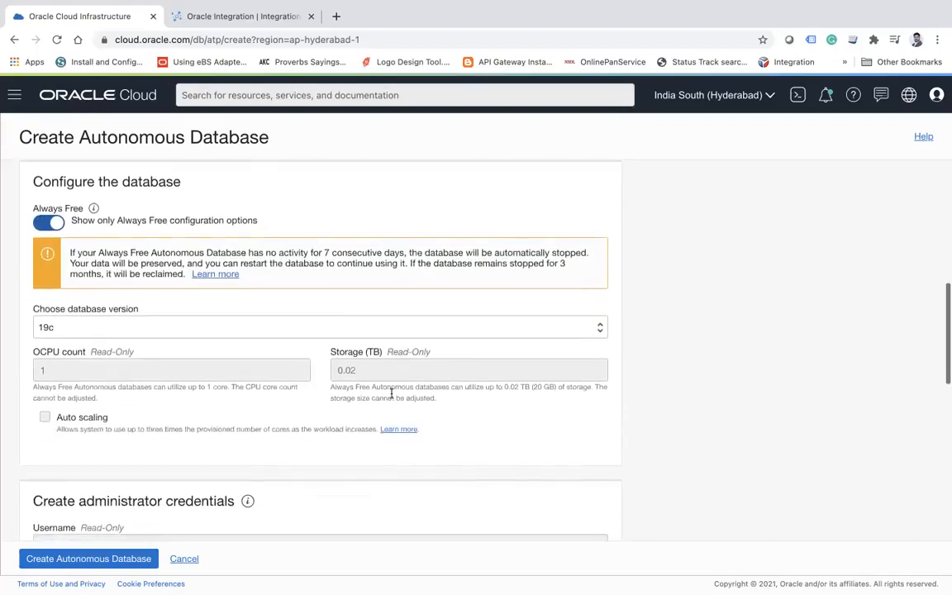
{"action": "double_click", "coordinate": [357, 376]}
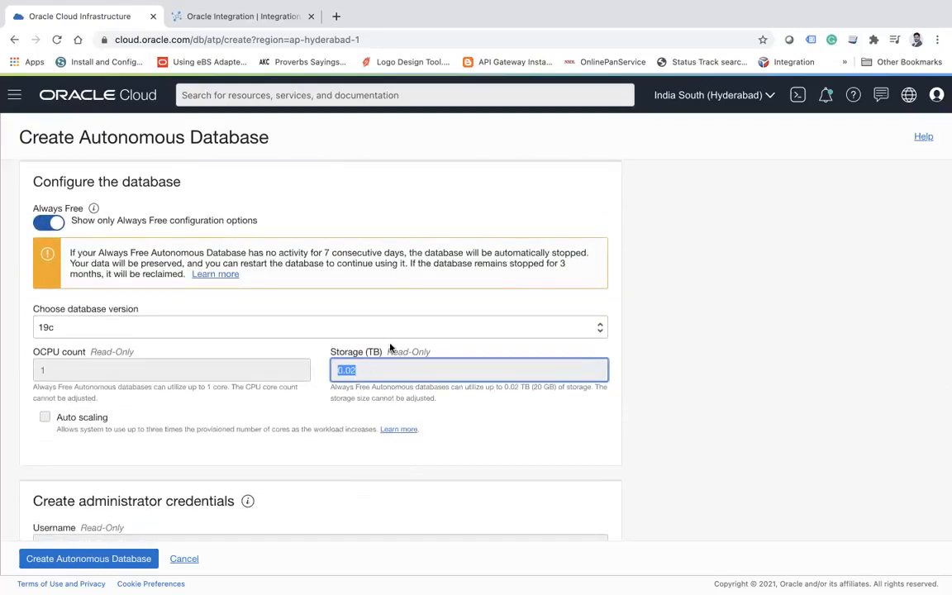
{"action": "double_click", "coordinate": [41, 372]}
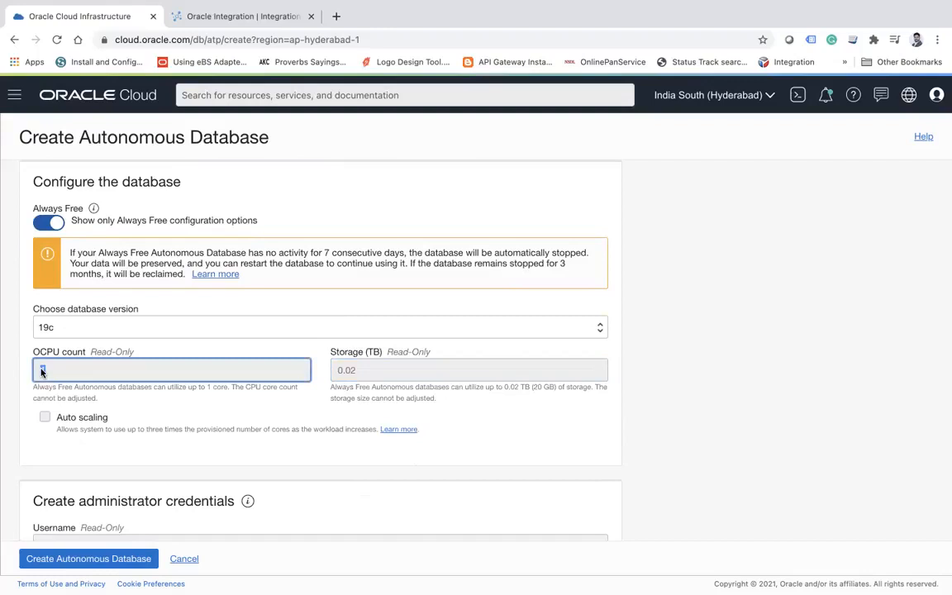
{"action": "scroll", "coordinate": [180, 286], "scroll_direction": "down", "scroll_amount": 5}
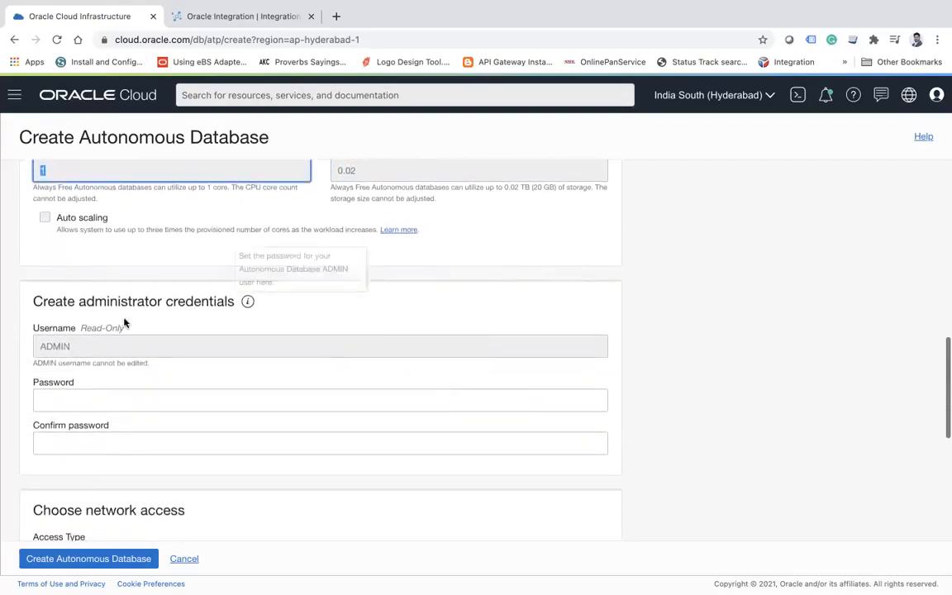
Enter the password for the ADMIN account
{"action": "left_click", "coordinate": [66, 399]}
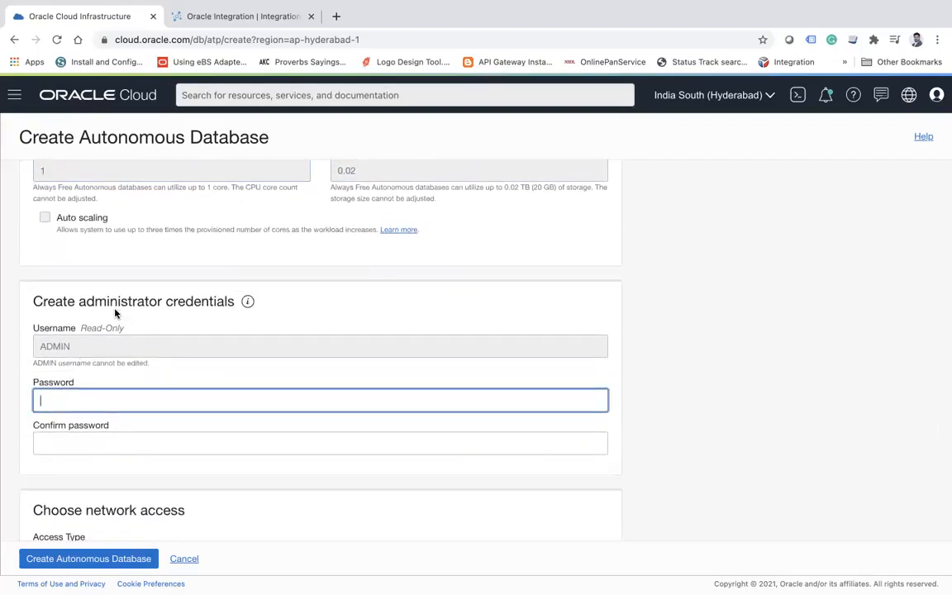
{"action": "double_click", "coordinate": [73, 353]}
{"action": "left_click", "coordinate": [99, 401]}
{"action": "type", "text": "••••••••••••"}
{"action": "key", "text": "Tab"}
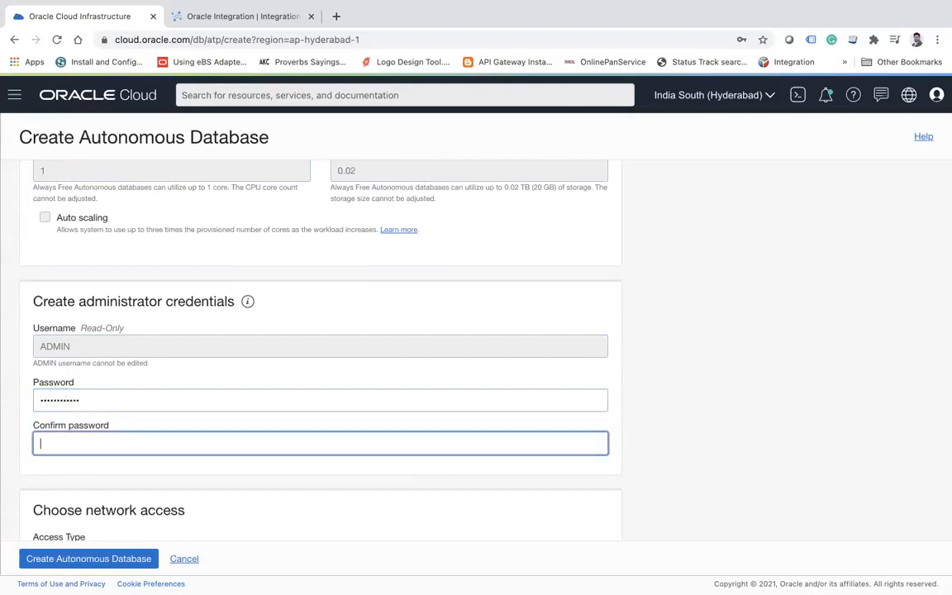
{"action": "type", "text": "••••••••••••"}
Leave access control rules off and submit the database for creation
{"action": "scroll", "coordinate": [17, 414], "scroll_direction": "down", "scroll_amount": 5}
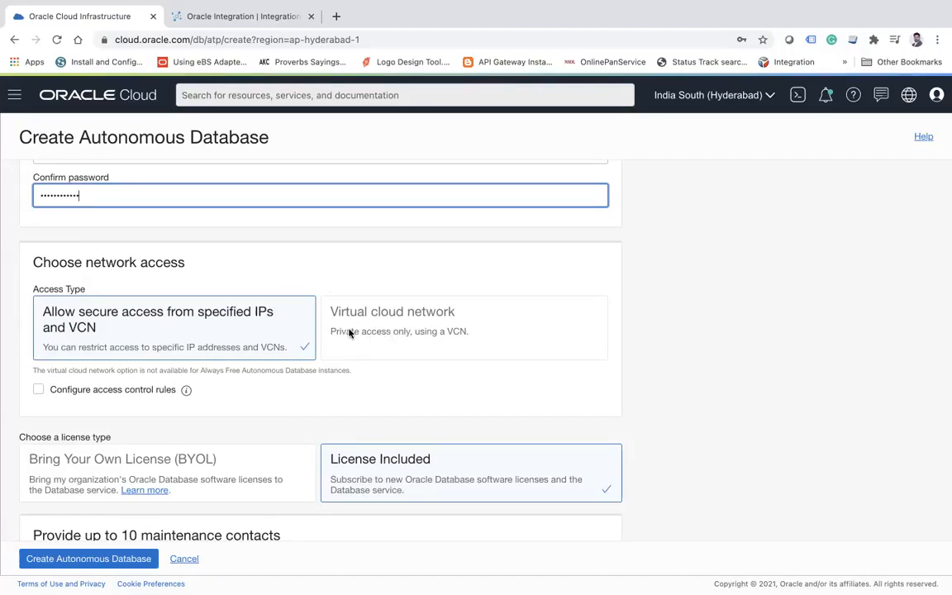
{"action": "left_click", "coordinate": [38, 393]}
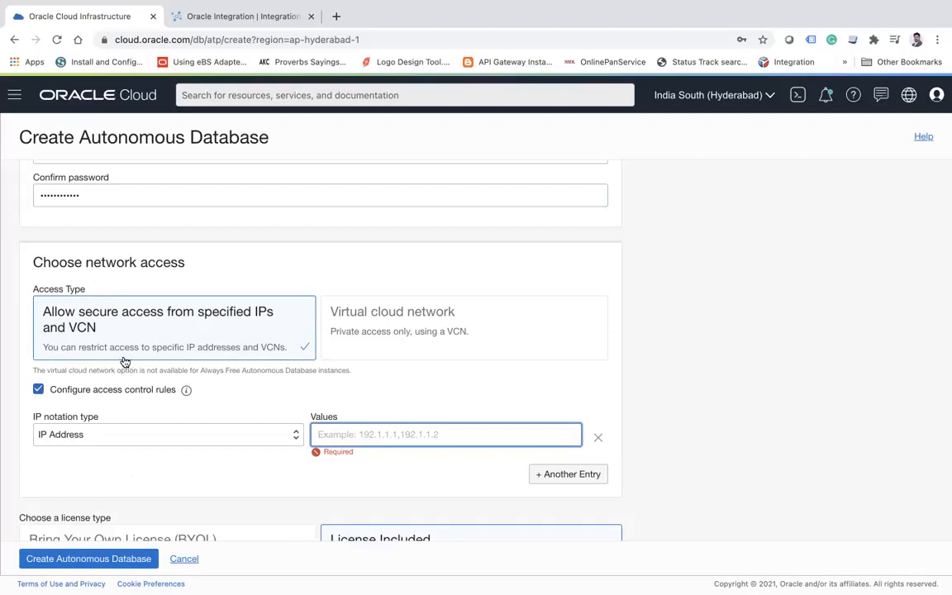
{"action": "left_click", "coordinate": [38, 389]}
{"action": "scroll", "coordinate": [256, 334], "scroll_direction": "down", "scroll_amount": 3}
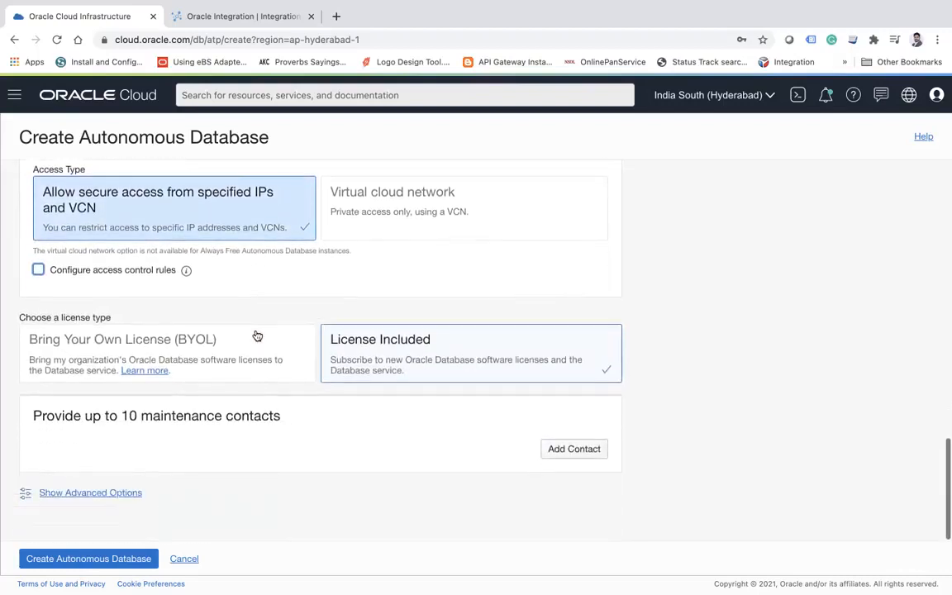
{"action": "left_click", "coordinate": [23, 561]}
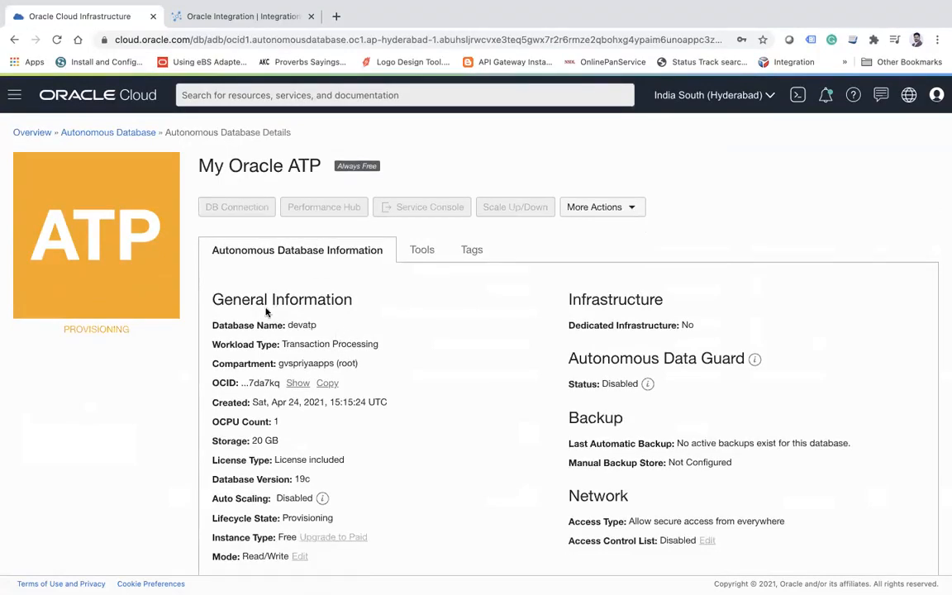
Review My Oracle ATP's details: name devatp, storage size, 1 OCPU and APEX instance
{"action": "double_click", "coordinate": [297, 325]}
{"action": "double_click", "coordinate": [257, 441]}
{"action": "double_click", "coordinate": [276, 422]}
{"action": "scroll", "coordinate": [459, 368], "scroll_direction": "down", "scroll_amount": 5}
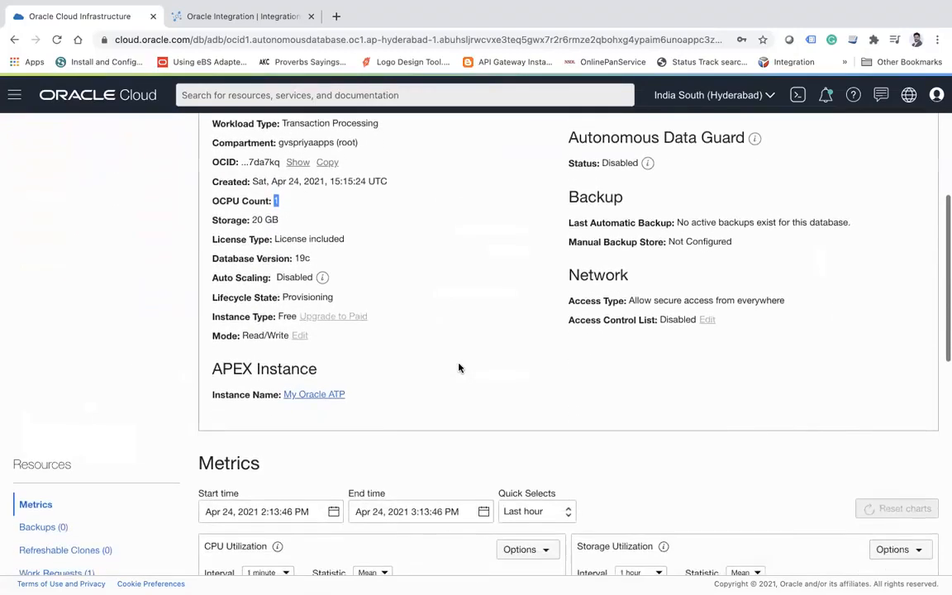
{"action": "scroll", "coordinate": [460, 368], "scroll_direction": "up", "scroll_amount": 5}
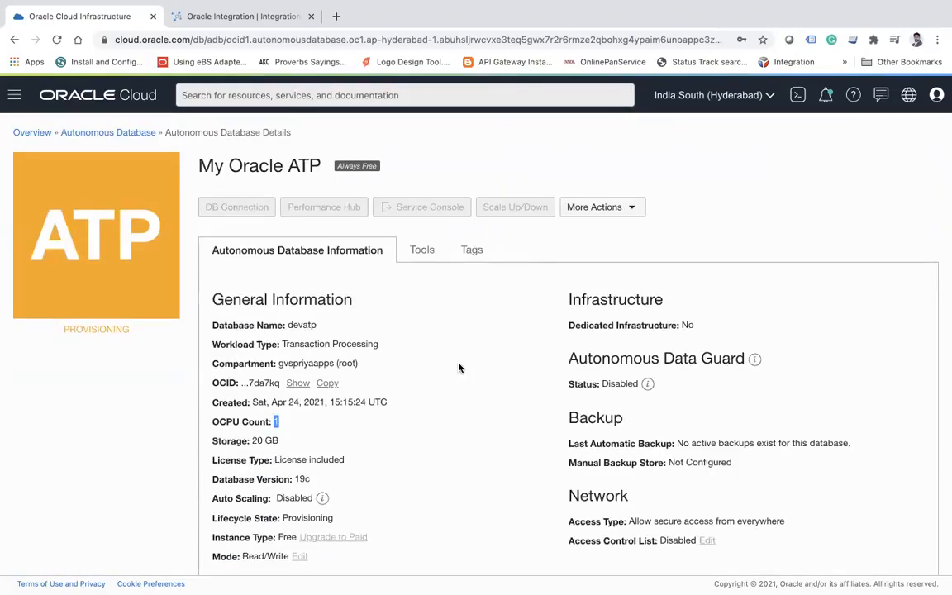
{"action": "scroll", "coordinate": [459, 368], "scroll_direction": "down", "scroll_amount": 5}
{"action": "scroll", "coordinate": [460, 368], "scroll_direction": "up", "scroll_amount": 5}
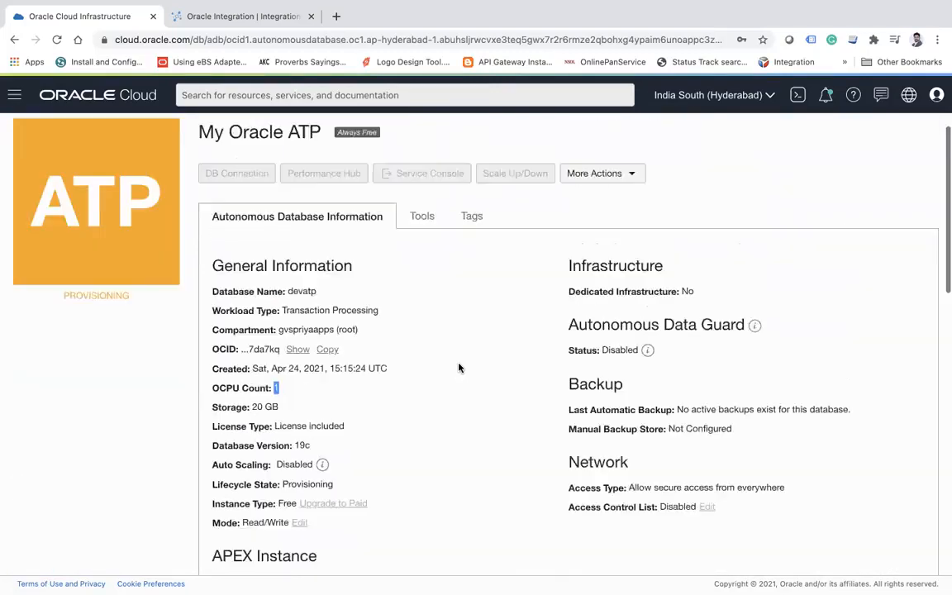
{"action": "scroll", "coordinate": [300, 352], "scroll_direction": "down", "scroll_amount": 5}
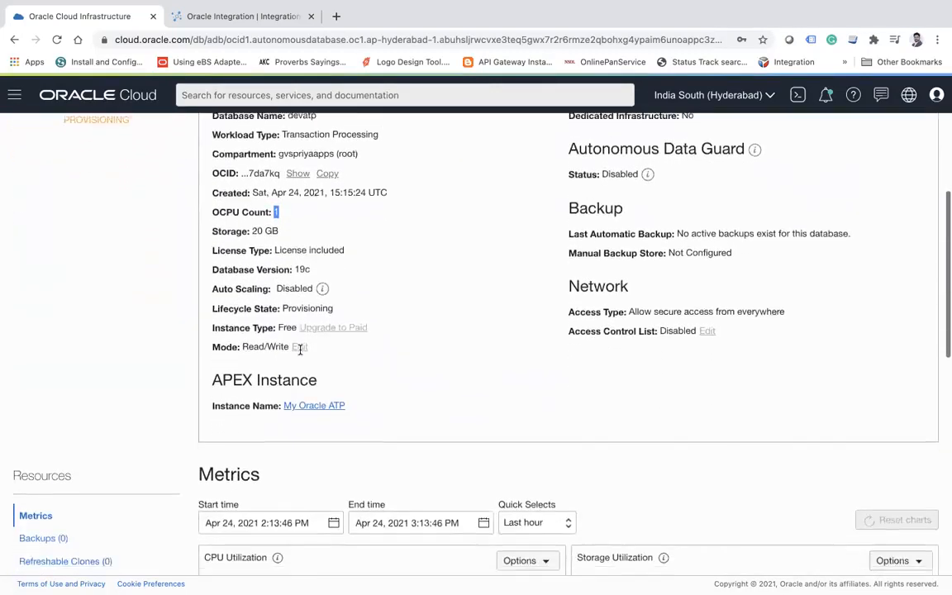
{"action": "scroll", "coordinate": [243, 277], "scroll_direction": "up", "scroll_amount": 1}
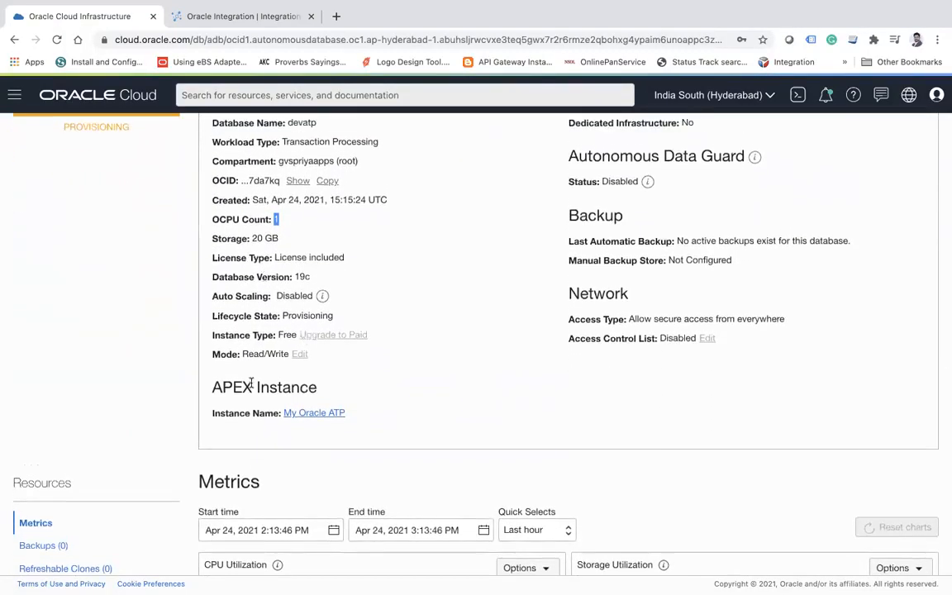
{"action": "double_click", "coordinate": [225, 390]}
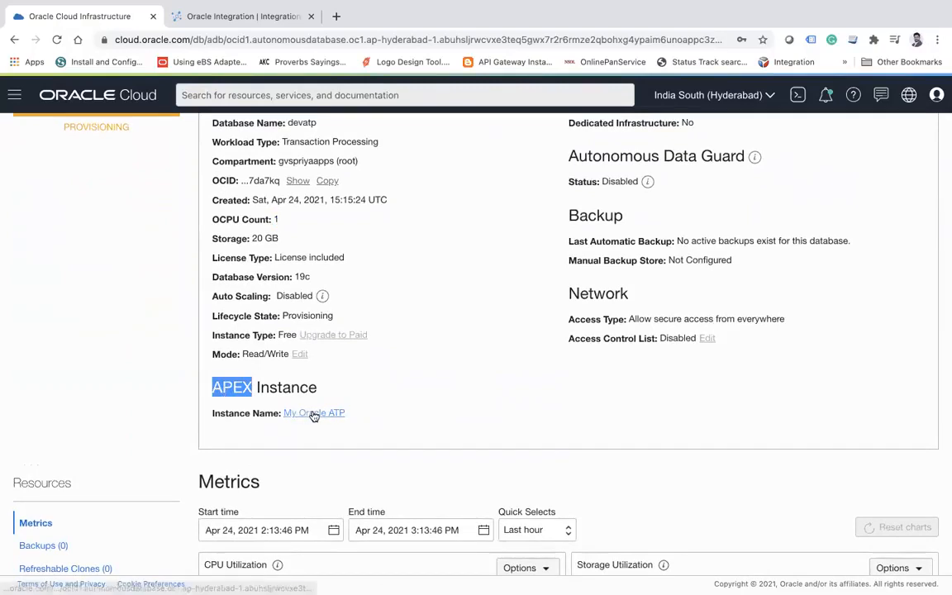
{"action": "scroll", "coordinate": [306, 281], "scroll_direction": "up", "scroll_amount": 5}
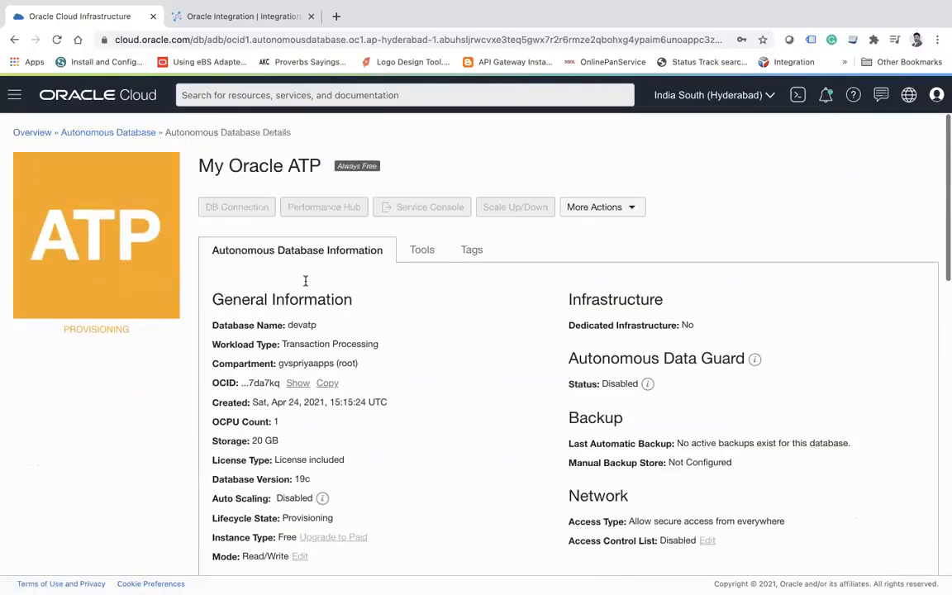
Return to the Autonomous Databases list, then switch to the Oracle Integration tab
{"action": "left_click", "coordinate": [126, 135]}
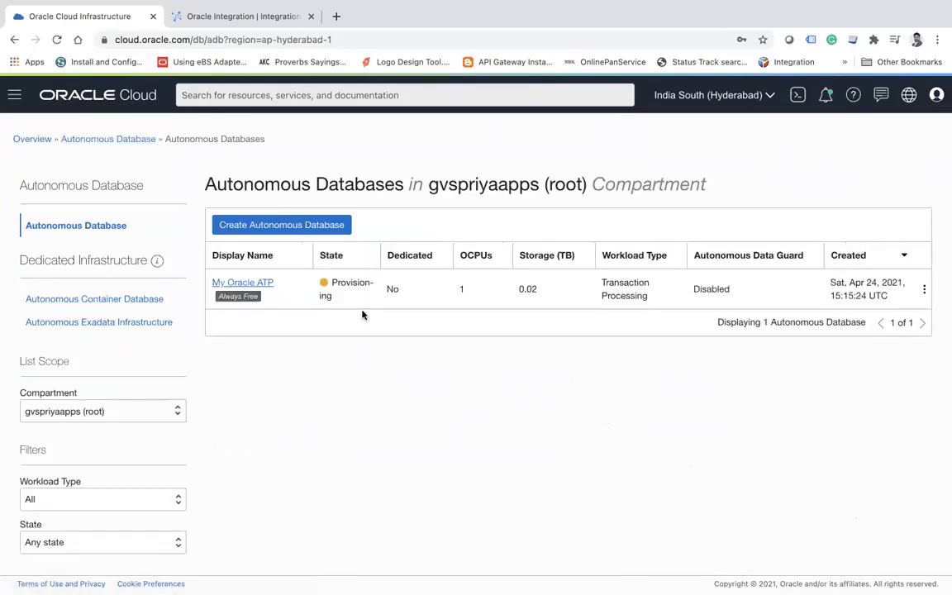
{"action": "mouse_move", "coordinate": [229, 5]}
{"action": "left_click", "coordinate": [216, 52]}
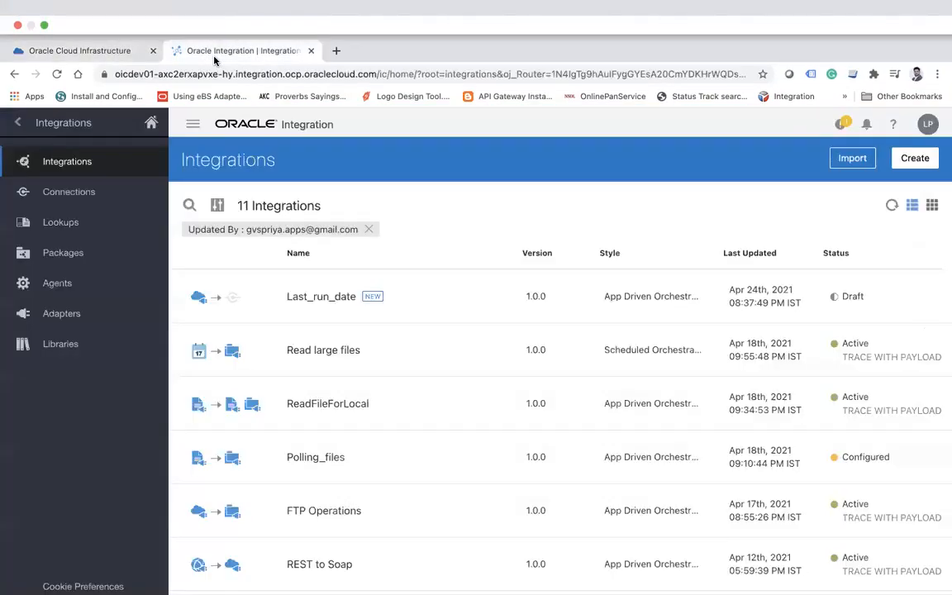
Start a new connection using the Oracle ATP adapter, found by searching 'atp'
{"action": "left_click", "coordinate": [73, 161]}
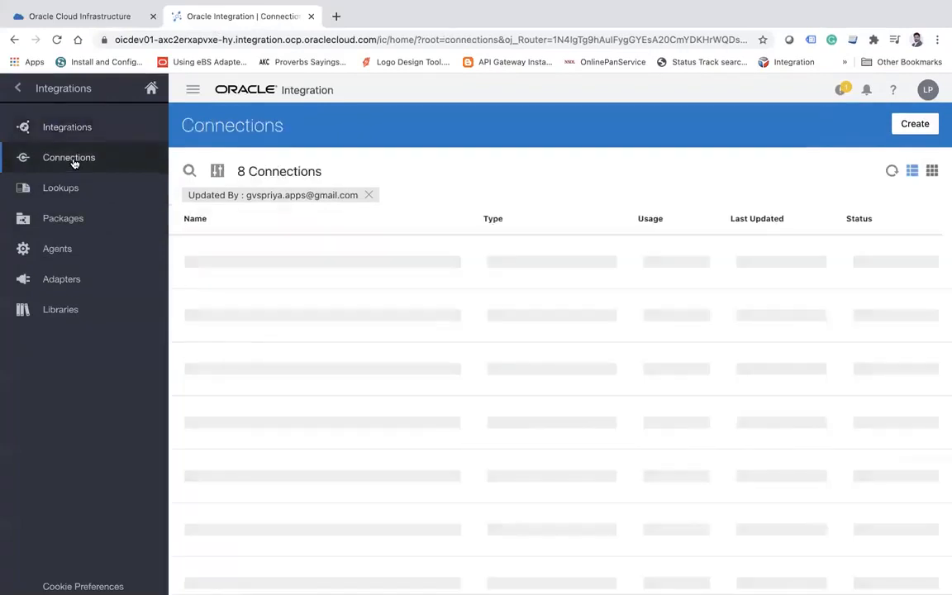
{"action": "left_click", "coordinate": [905, 126]}
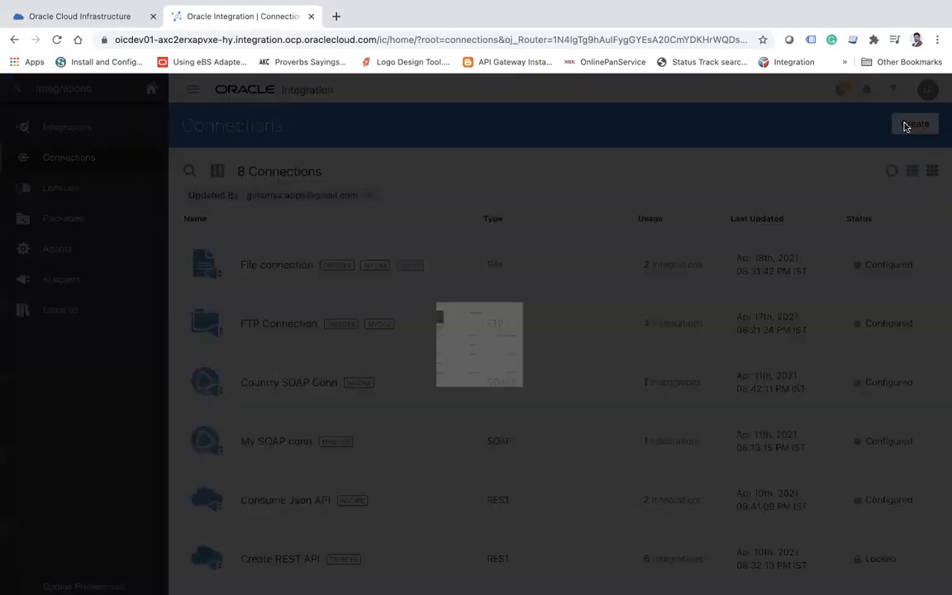
{"action": "type", "text": "atp"}
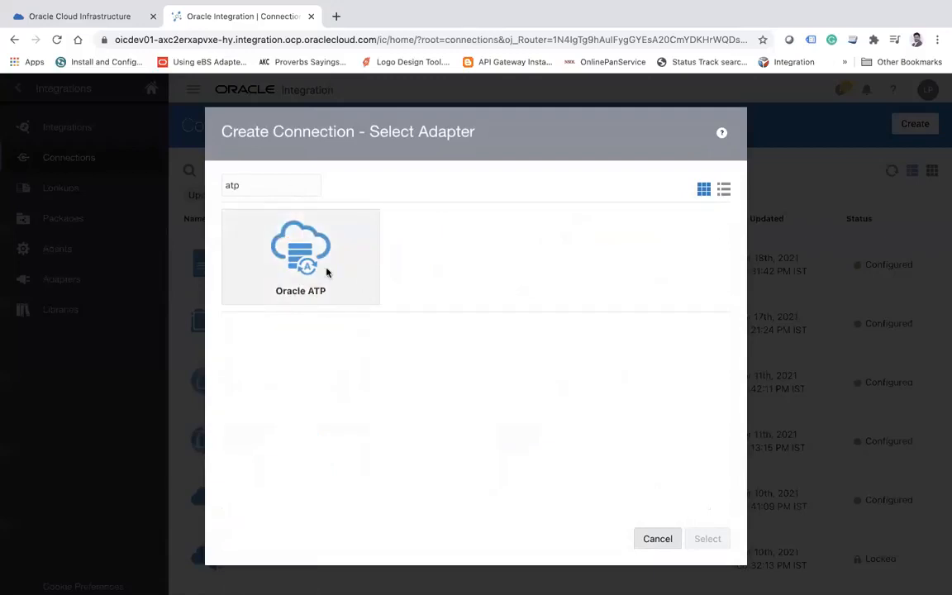
{"action": "left_click", "coordinate": [323, 265]}
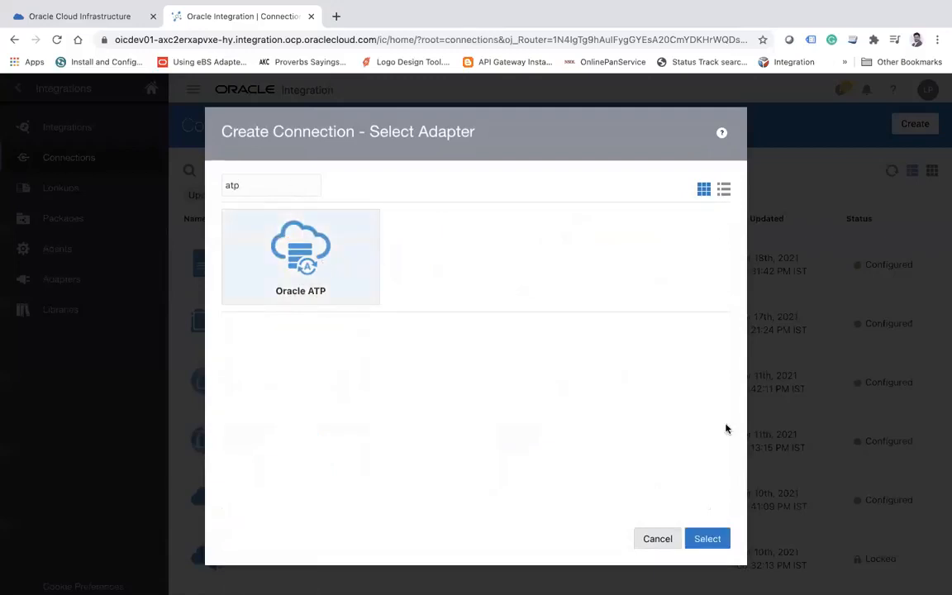
{"action": "left_click", "coordinate": [707, 538]}
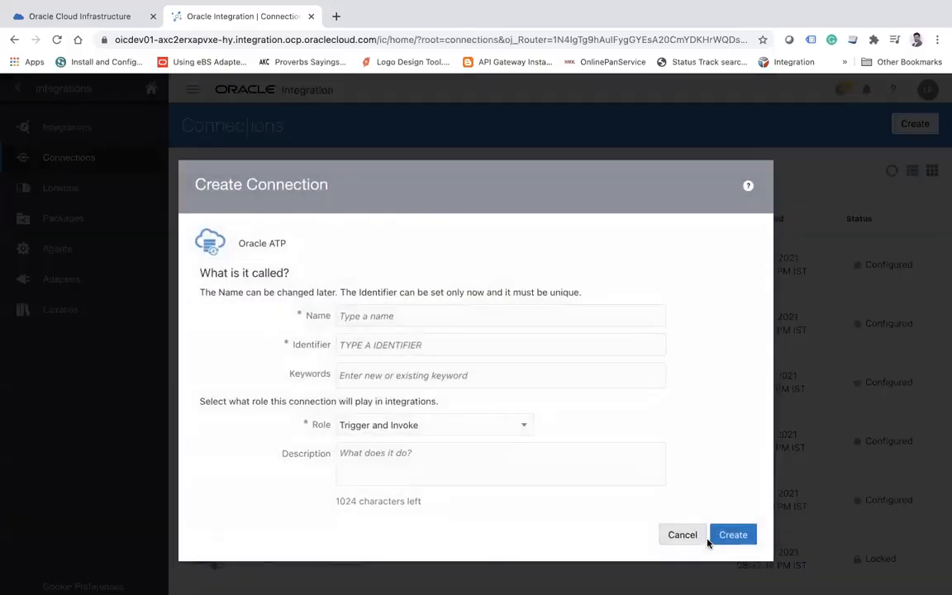
Name the connection 'Oracle ATP connection'
{"action": "left_click", "coordinate": [417, 314]}
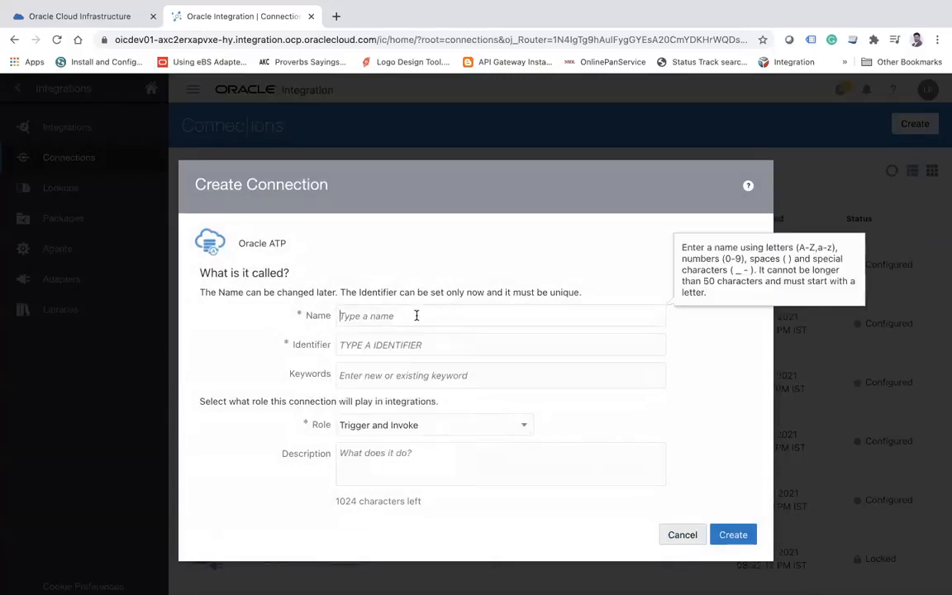
{"action": "type", "text": "Oracle aTP"}
{"action": "key", "text": "BackSpace"}
{"action": "key", "text": "BackSpace"}
{"action": "key", "text": "BackSpace"}
{"action": "type", "text": "ATP copn"}
{"action": "key", "text": "BackSpace"}
{"action": "key", "text": "BackSpace"}
{"action": "type", "text": "nnection"}
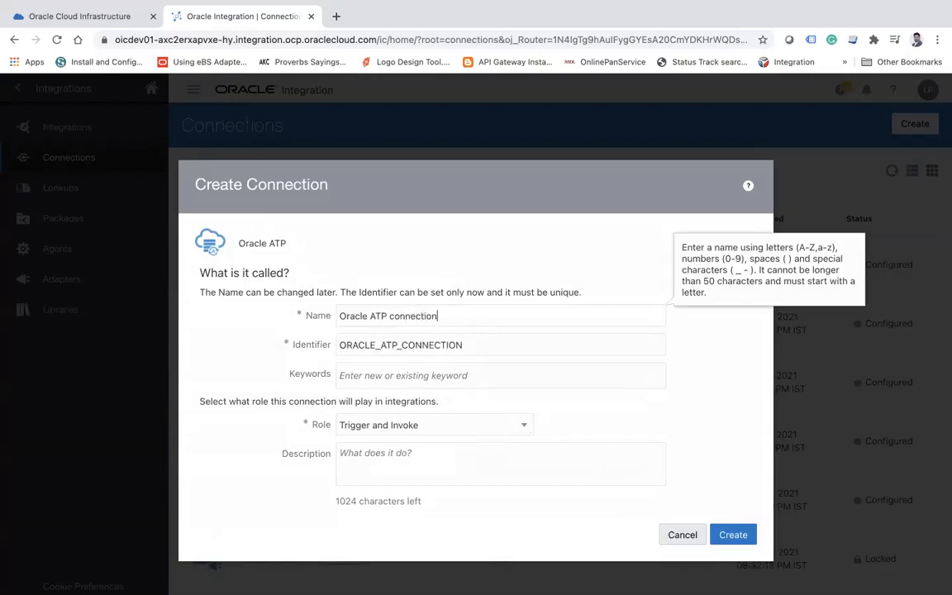
{"action": "key", "text": "Tab"}
Keep the role as Trigger and Invoke and create the connection
{"action": "left_click", "coordinate": [410, 424]}
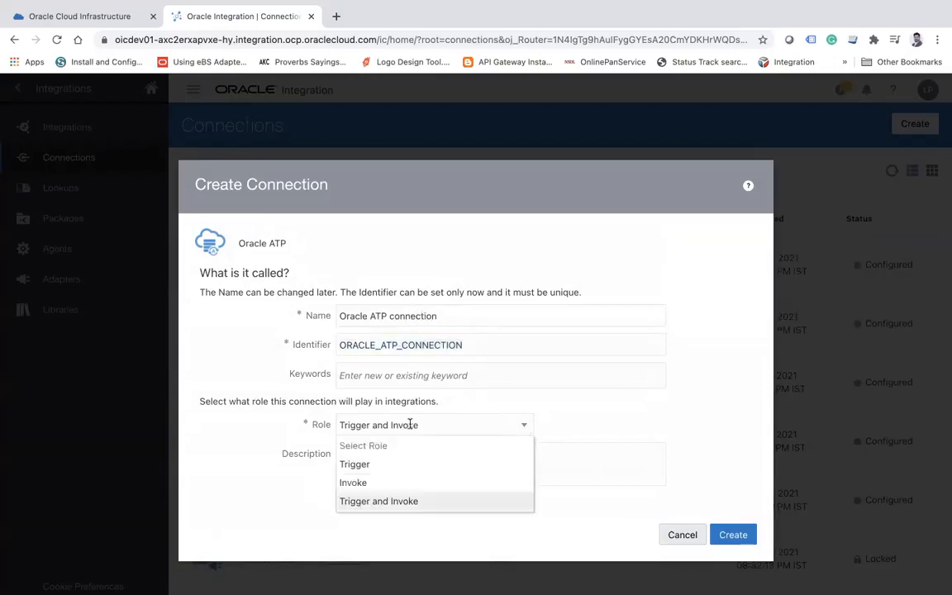
{"action": "left_click", "coordinate": [334, 230]}
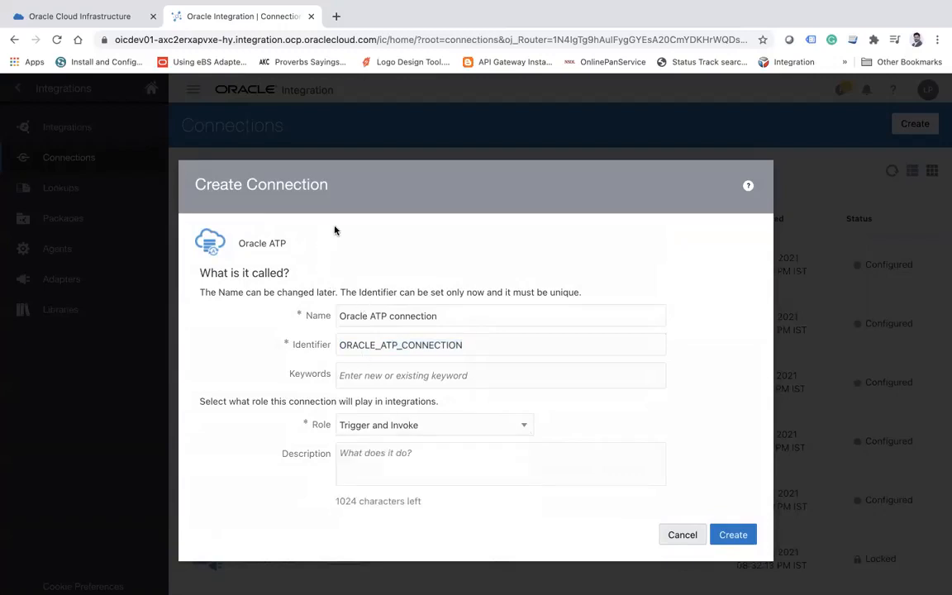
{"action": "double_click", "coordinate": [274, 274]}
{"action": "left_click", "coordinate": [410, 424]}
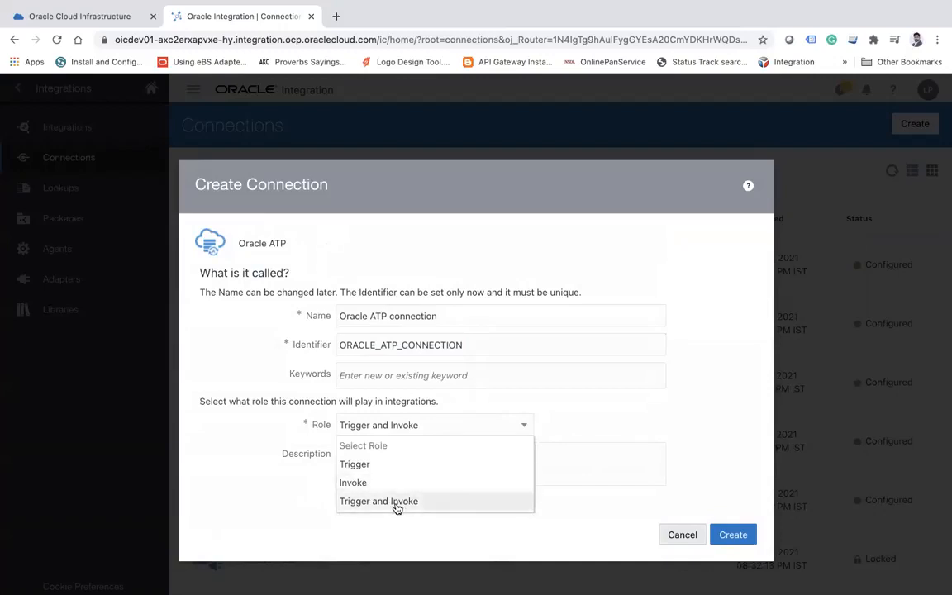
{"action": "left_click", "coordinate": [395, 502]}
{"action": "left_click", "coordinate": [732, 535]}
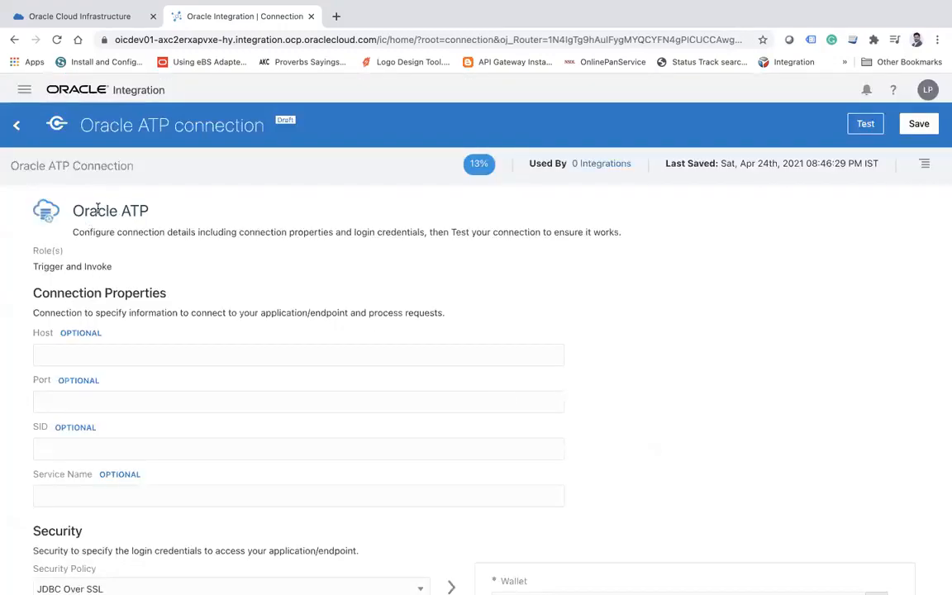
Choose JDBC Over SSL as the connection's security policy and check its password field
{"action": "scroll", "coordinate": [232, 374], "scroll_direction": "down", "scroll_amount": 2}
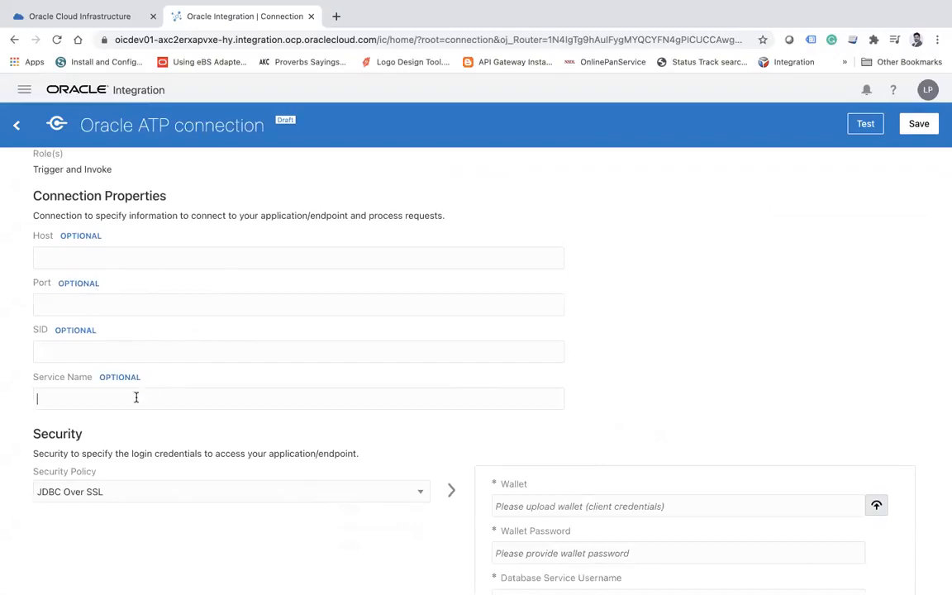
{"action": "scroll", "coordinate": [124, 394], "scroll_direction": "down", "scroll_amount": 3}
{"action": "left_click", "coordinate": [122, 335]}
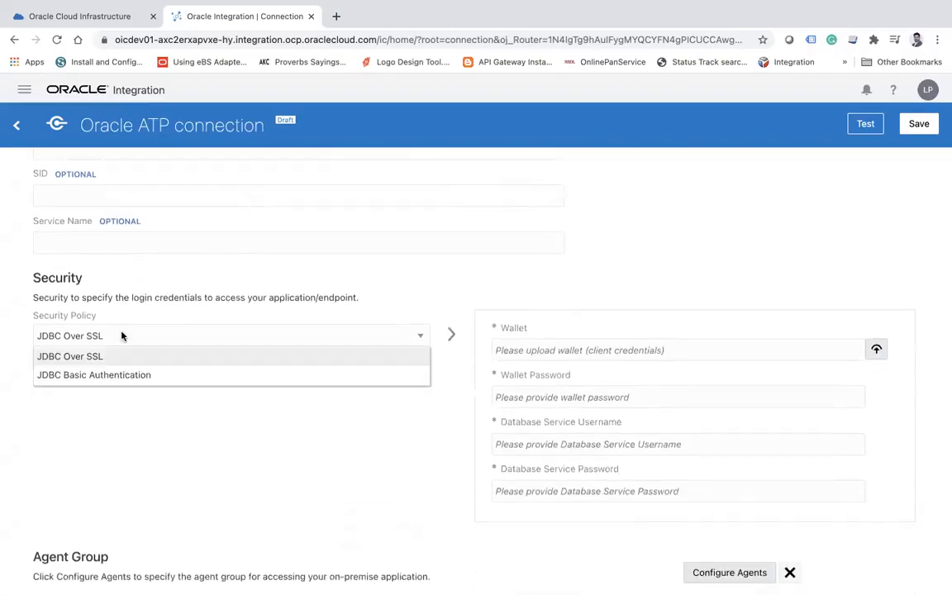
{"action": "left_click", "coordinate": [86, 357]}
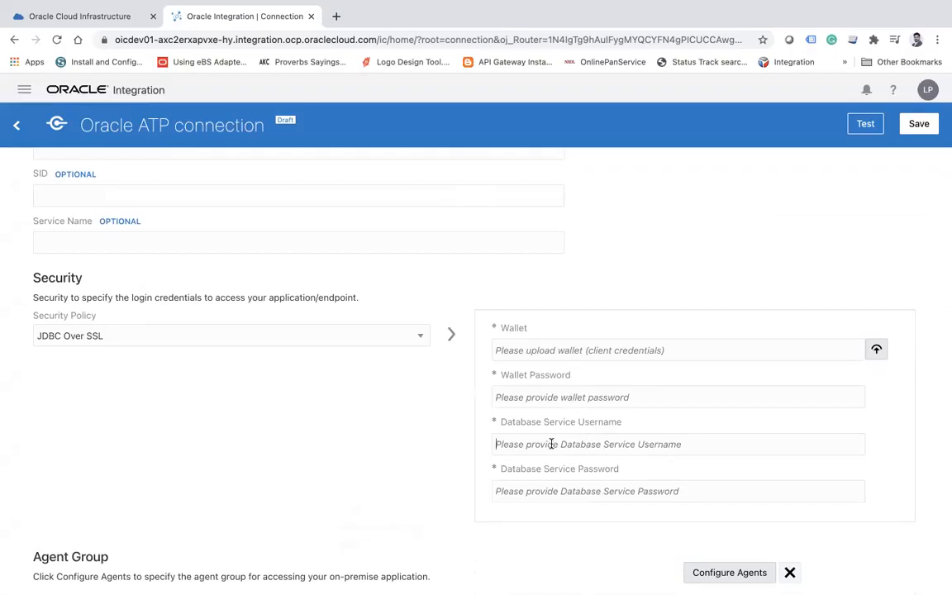
{"action": "scroll", "coordinate": [551, 444], "scroll_direction": "down", "scroll_amount": 1}
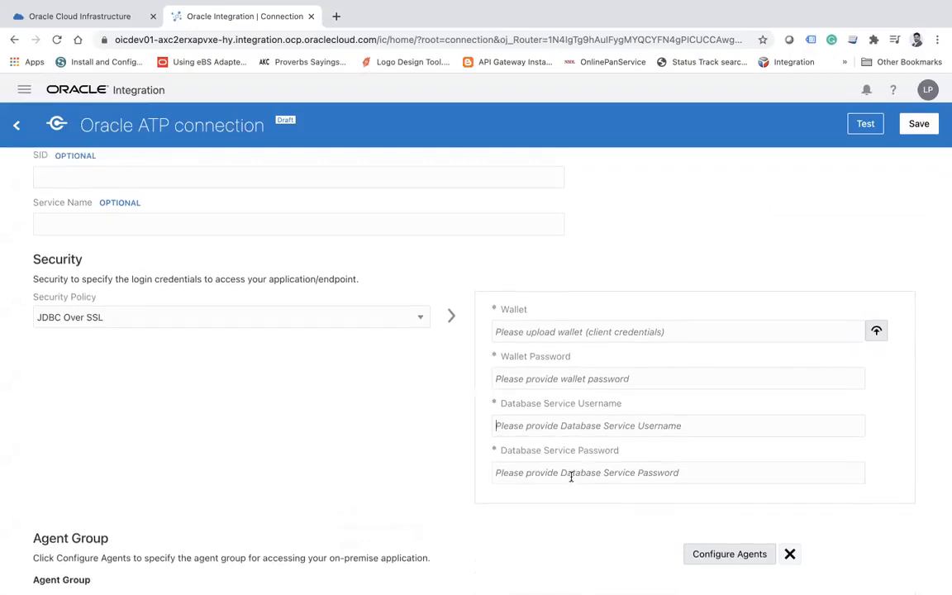
{"action": "left_click", "coordinate": [571, 477]}
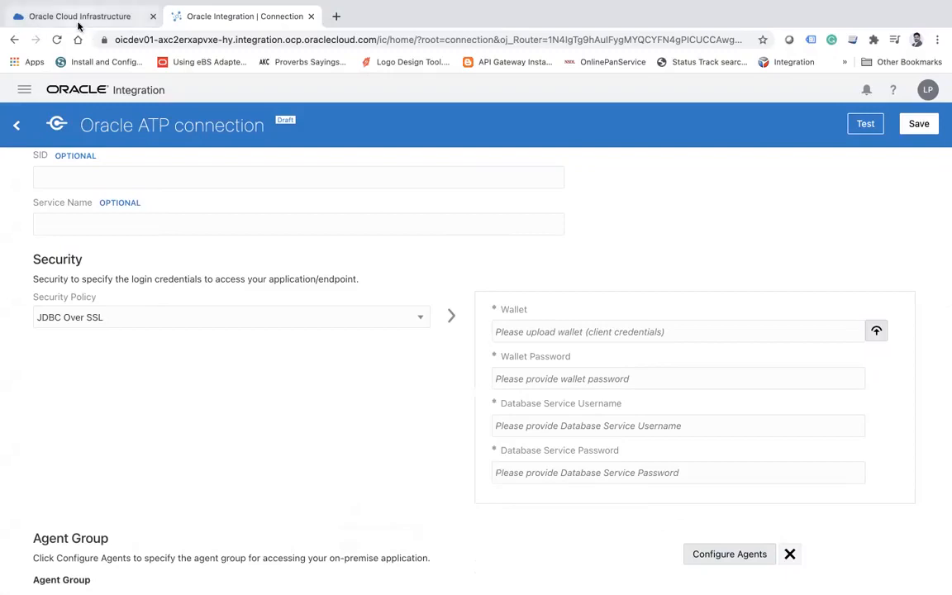
Briefly try JDBC Basic Authentication, then set the security policy back to JDBC Over SSL
{"action": "left_click", "coordinate": [82, 326]}
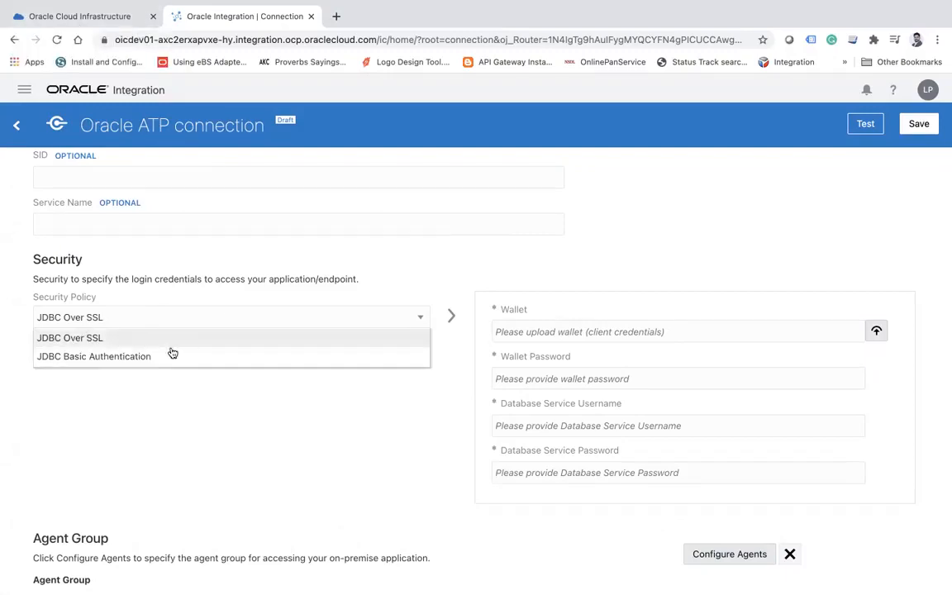
{"action": "left_click", "coordinate": [116, 355]}
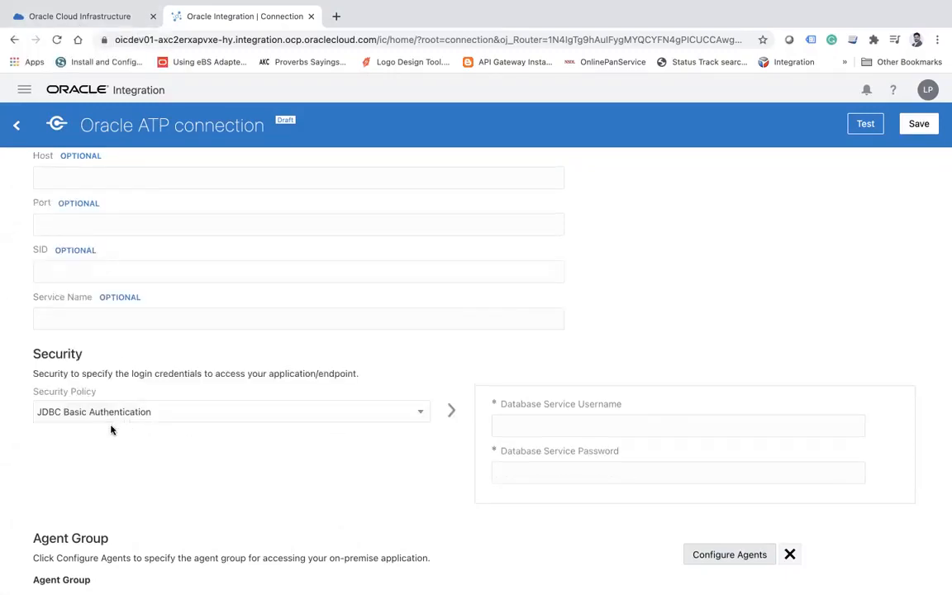
{"action": "left_click", "coordinate": [620, 422]}
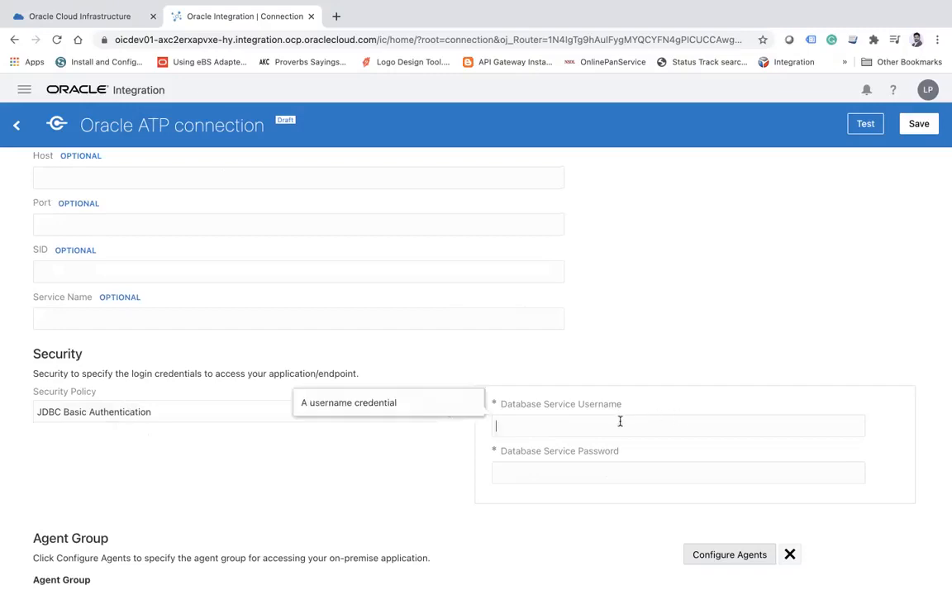
{"action": "left_click", "coordinate": [572, 482]}
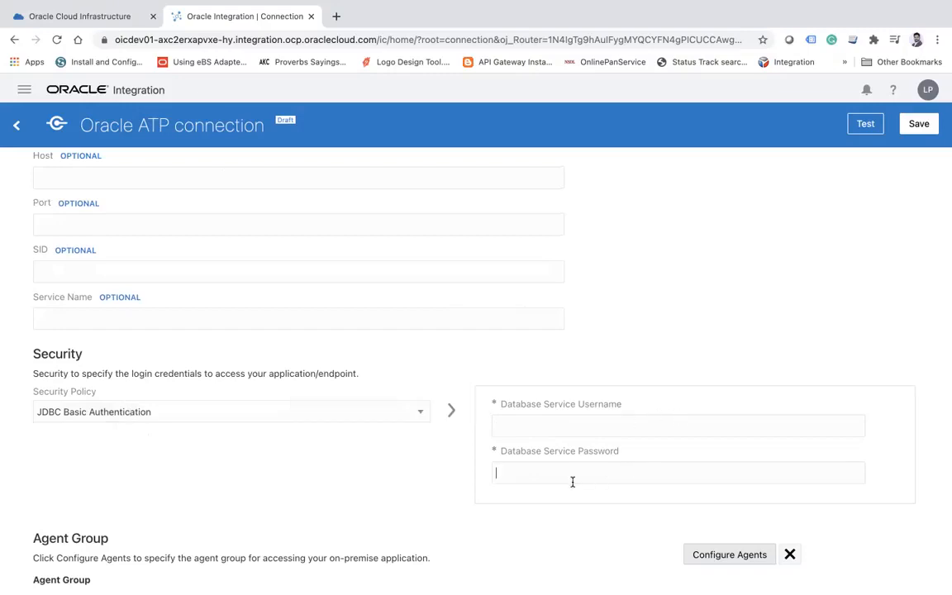
{"action": "left_click", "coordinate": [253, 408]}
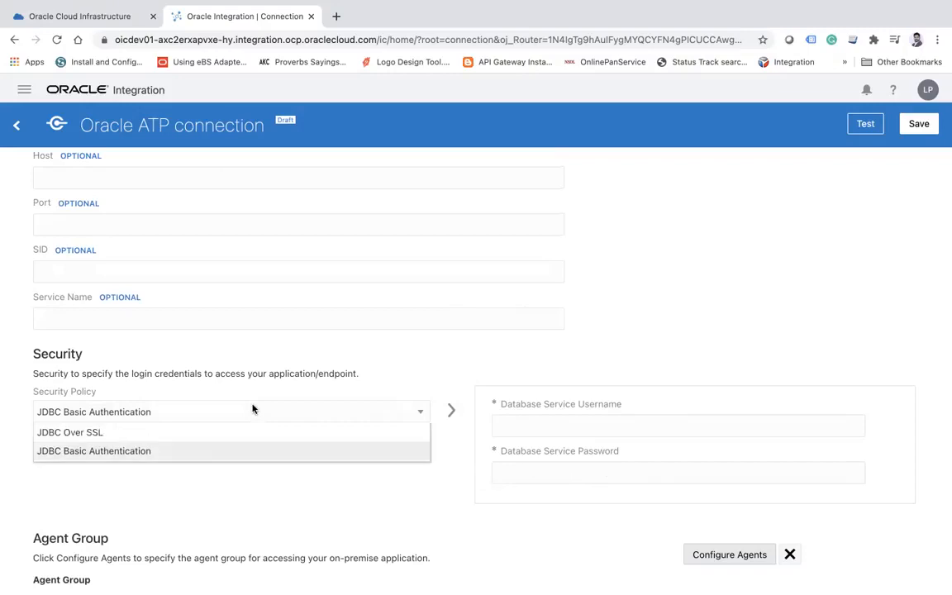
{"action": "left_click", "coordinate": [114, 439]}
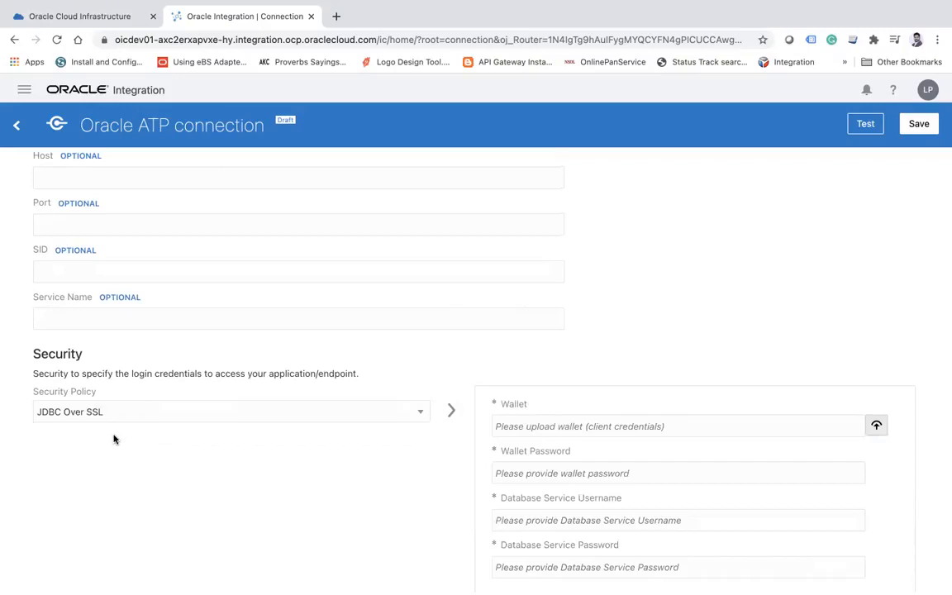
{"action": "left_click", "coordinate": [93, 16]}
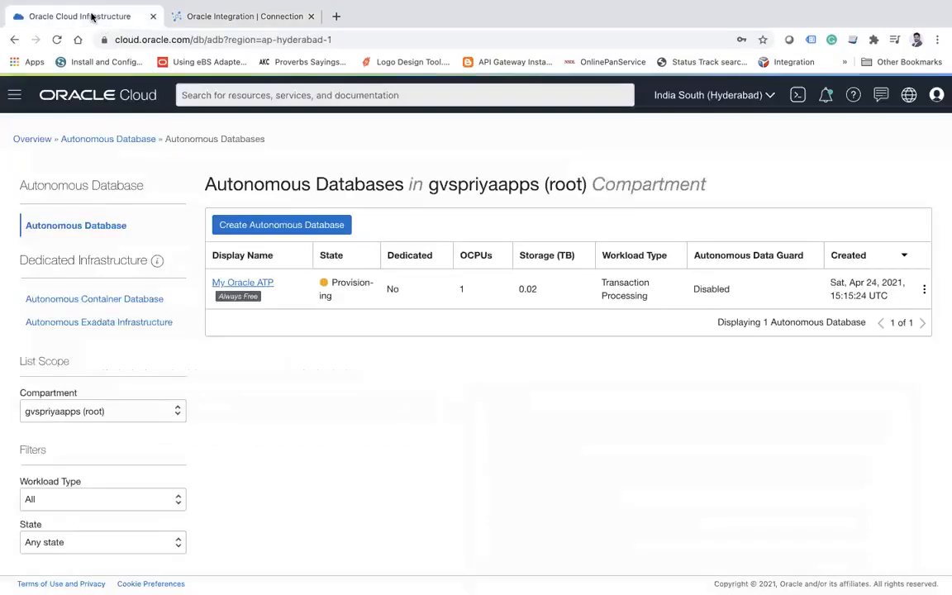
Open the AVAILABLE My Oracle ATP database and launch Database Actions from its Tools tab
{"action": "left_click", "coordinate": [252, 282]}
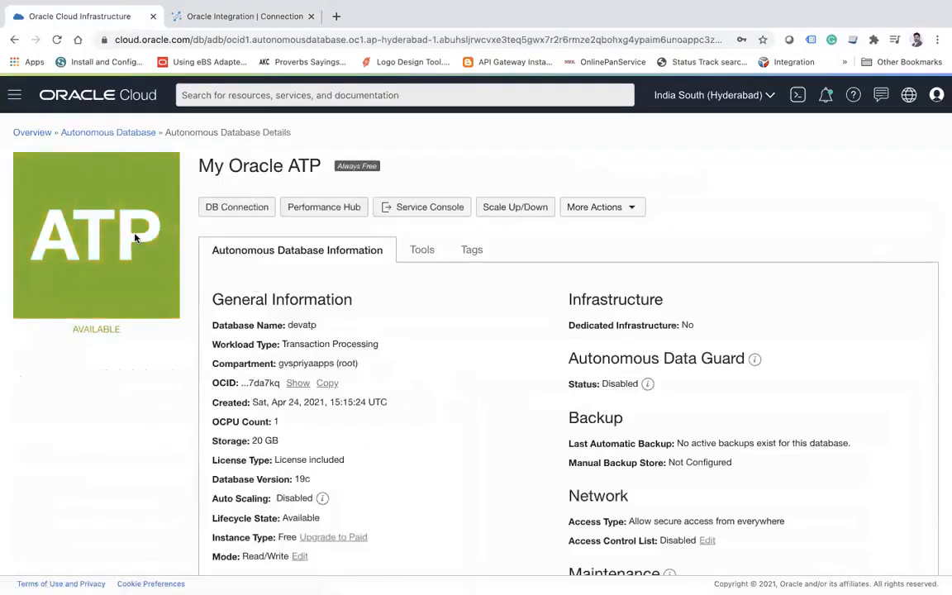
{"action": "double_click", "coordinate": [90, 328]}
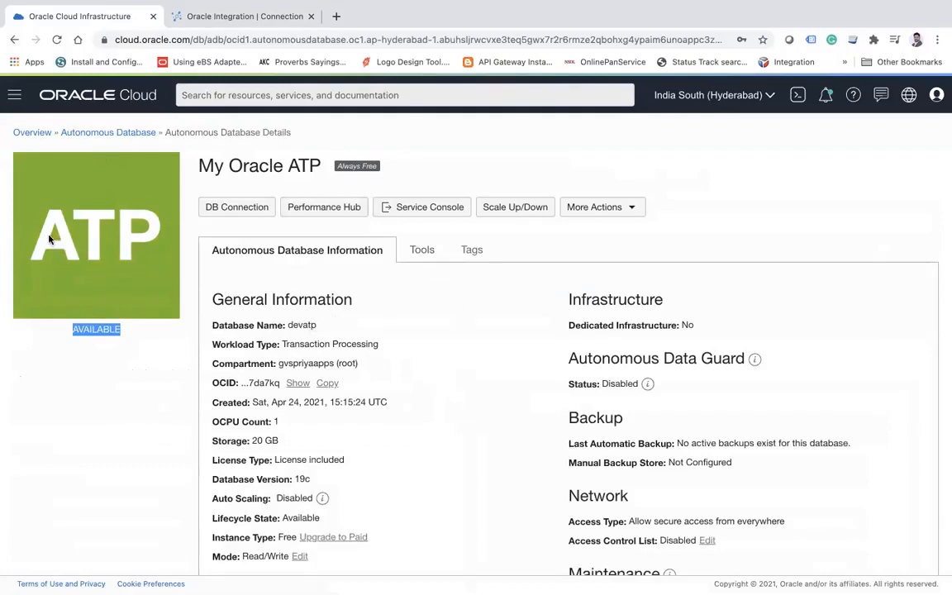
{"action": "left_click", "coordinate": [420, 253]}
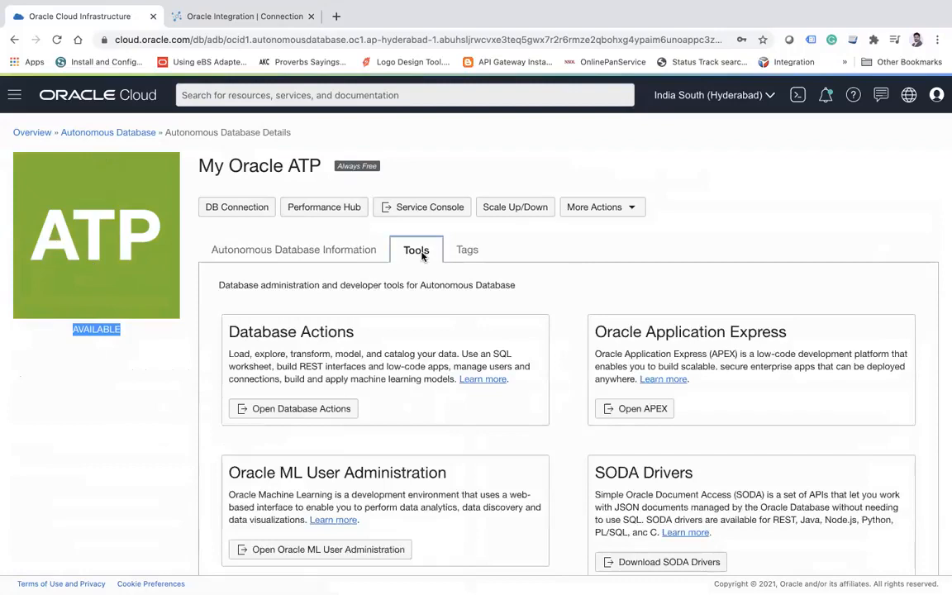
{"action": "scroll", "coordinate": [421, 255], "scroll_direction": "down", "scroll_amount": 1}
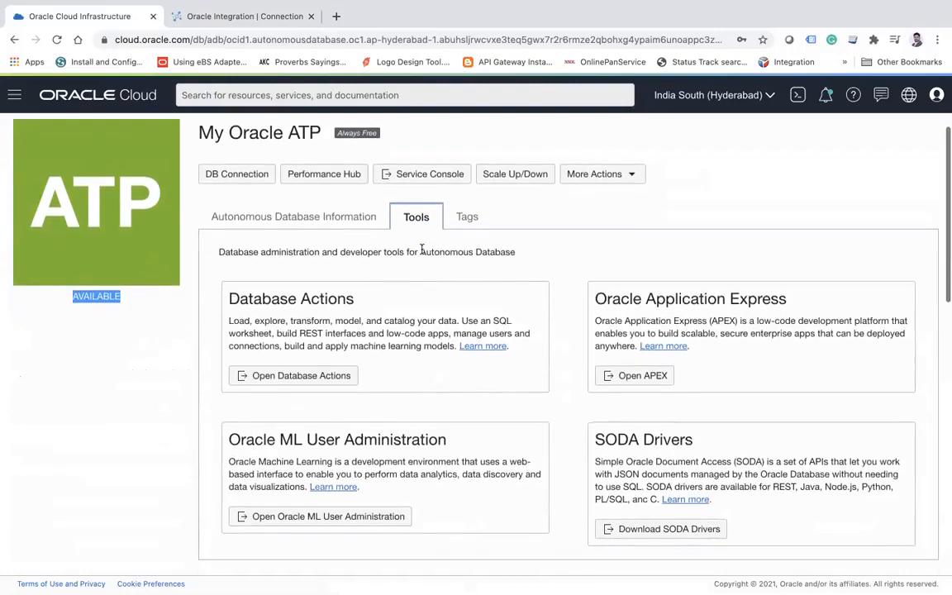
{"action": "left_click", "coordinate": [302, 377]}
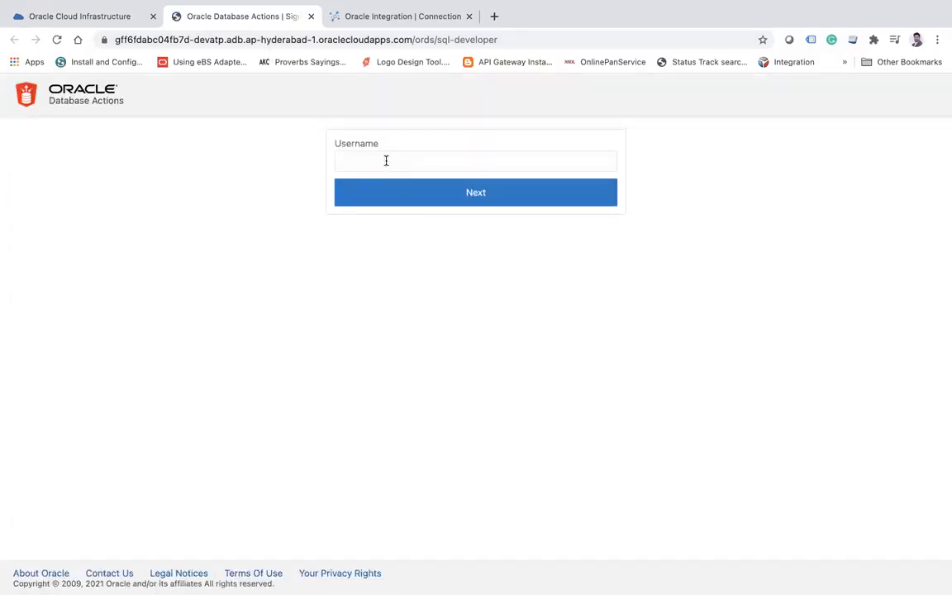
Sign in to Database Actions as ADMIN with the account password and open SQL
{"action": "type", "text": "admin"}
{"action": "left_click", "coordinate": [429, 190]}
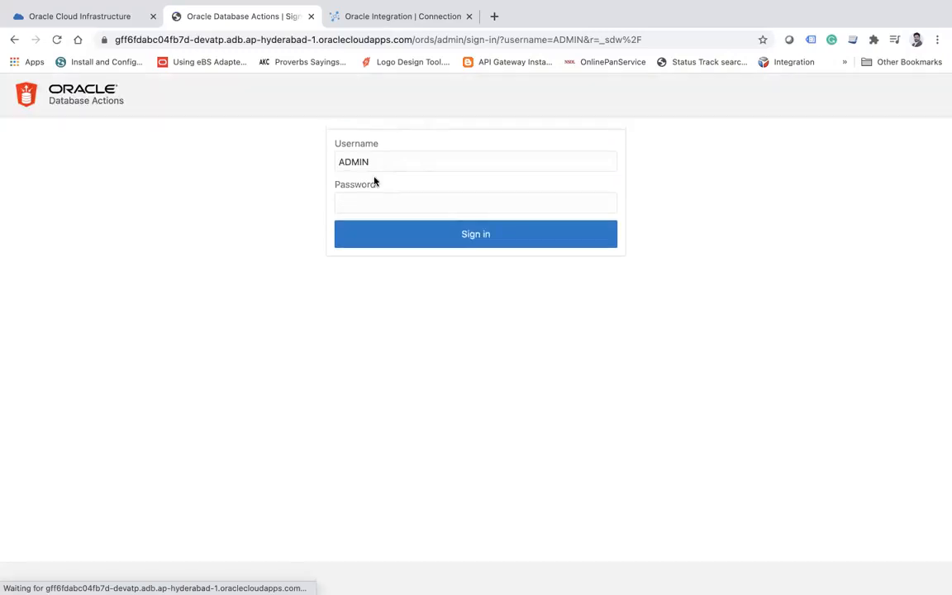
{"action": "left_click", "coordinate": [370, 204]}
{"action": "type", "text": "••"}
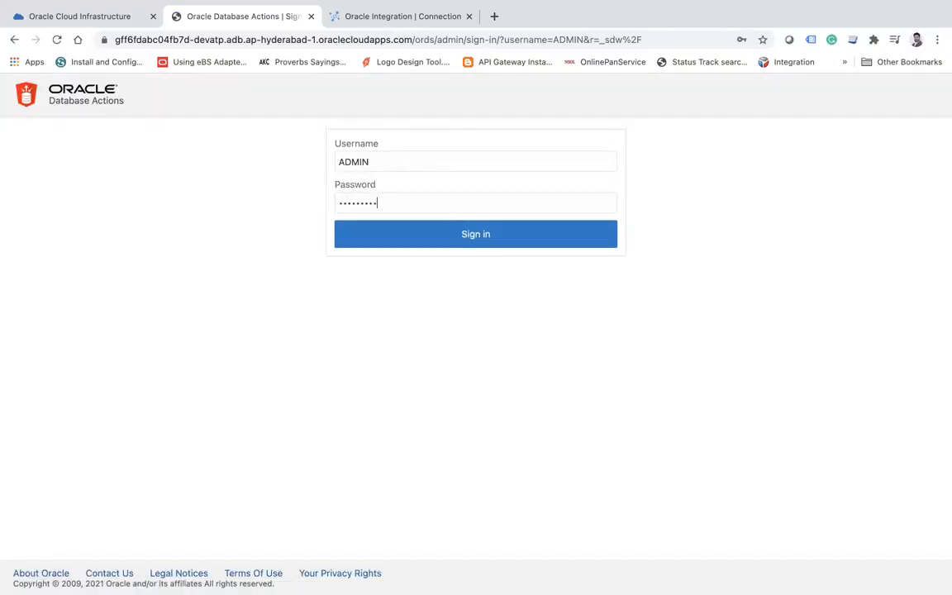
{"action": "type", "text": "••••••••••"}
{"action": "left_click", "coordinate": [436, 238]}
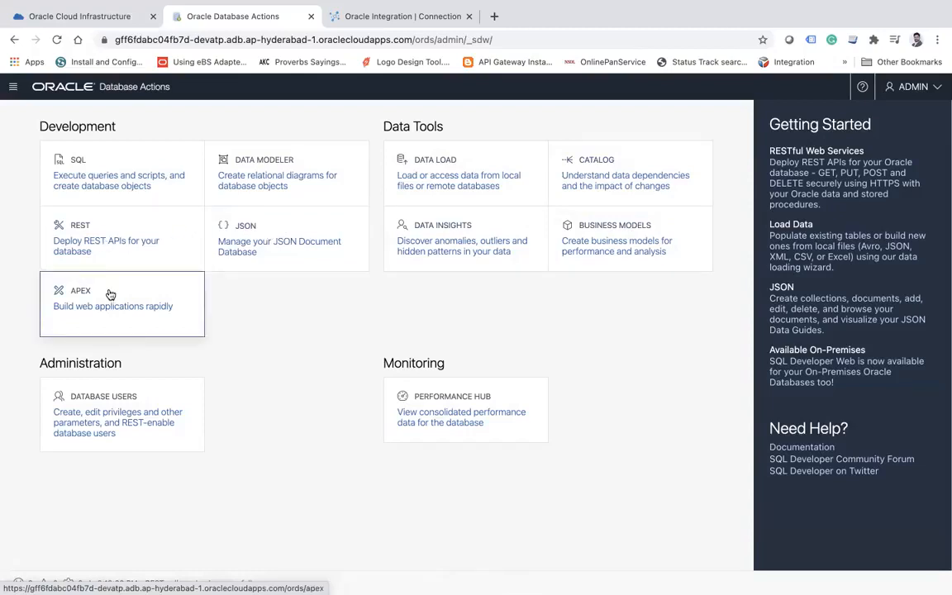
{"action": "left_click", "coordinate": [123, 162]}
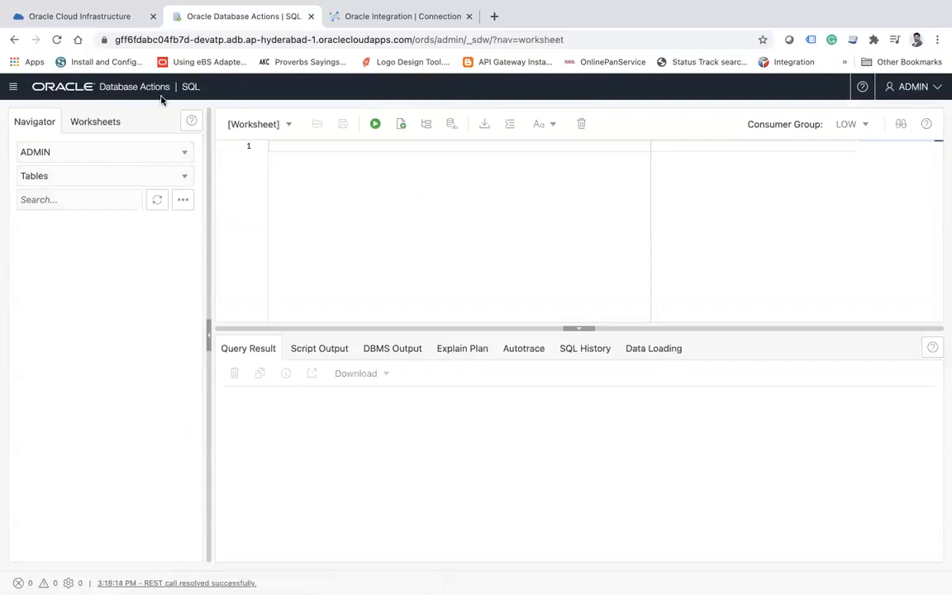
With Tables selected in the Navigator, choose Create Object to define NEW_TABLE
{"action": "left_click", "coordinate": [60, 178]}
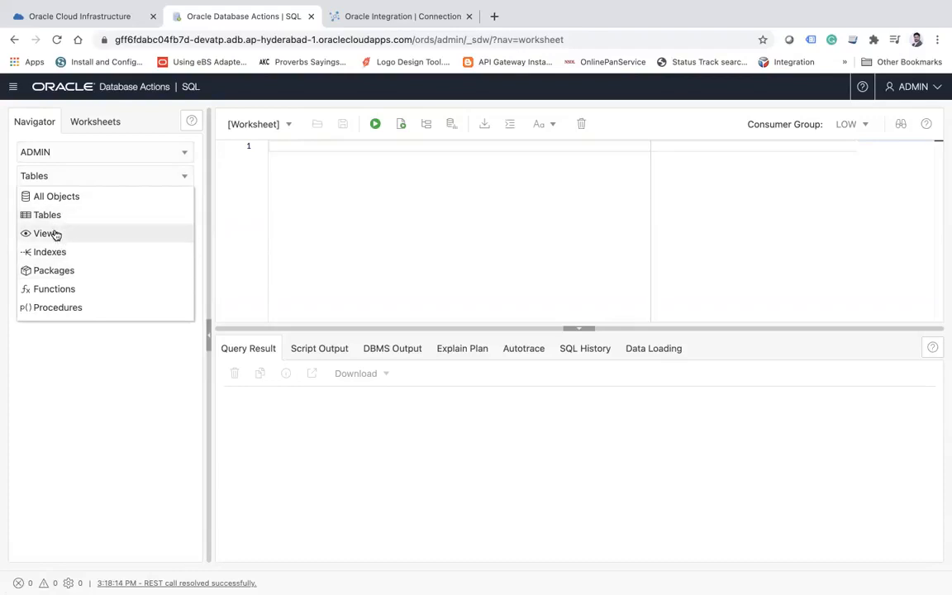
{"action": "scroll", "coordinate": [82, 289], "scroll_direction": "down", "scroll_amount": 1}
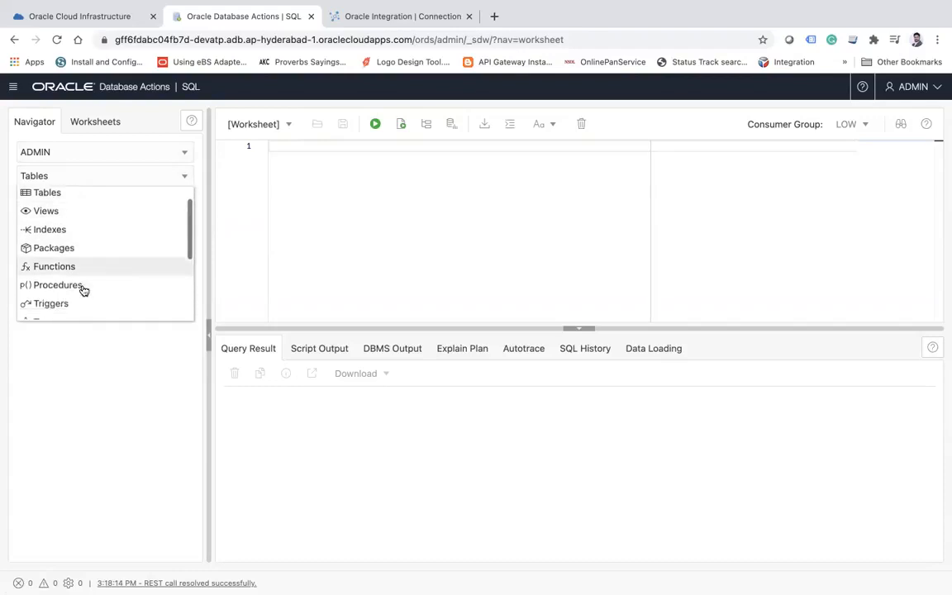
{"action": "scroll", "coordinate": [82, 289], "scroll_direction": "down", "scroll_amount": 3}
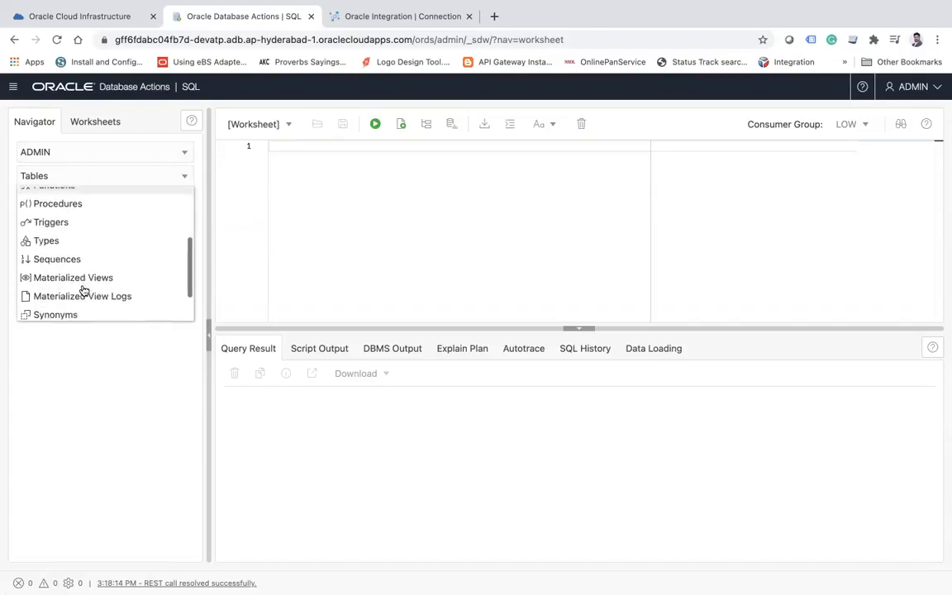
{"action": "left_click", "coordinate": [89, 462]}
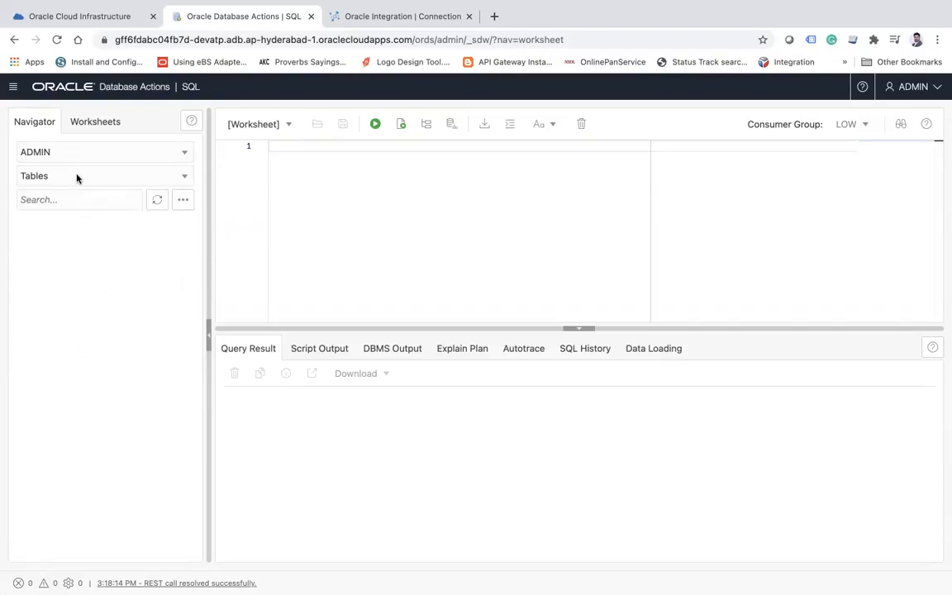
{"action": "left_click", "coordinate": [77, 178]}
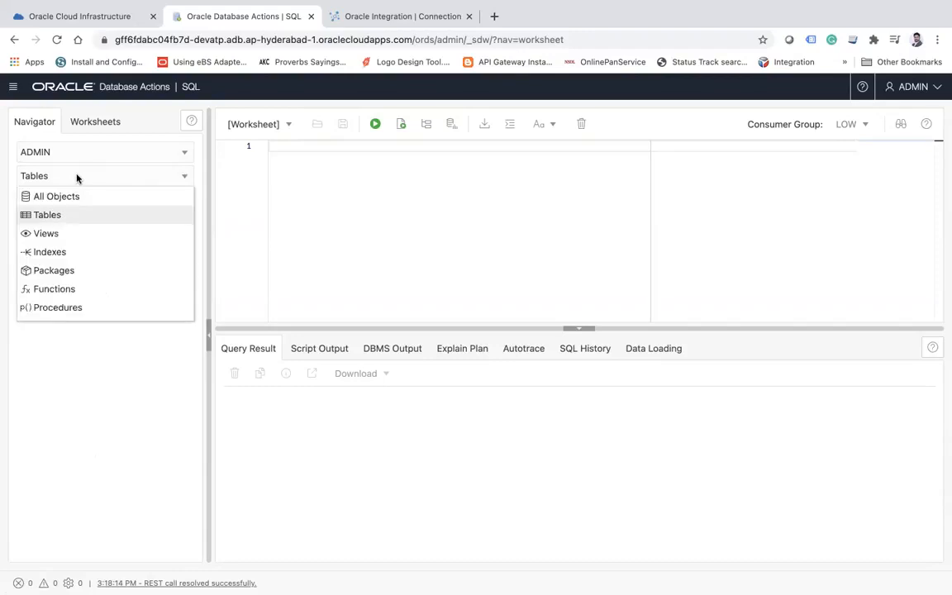
{"action": "left_click", "coordinate": [78, 177]}
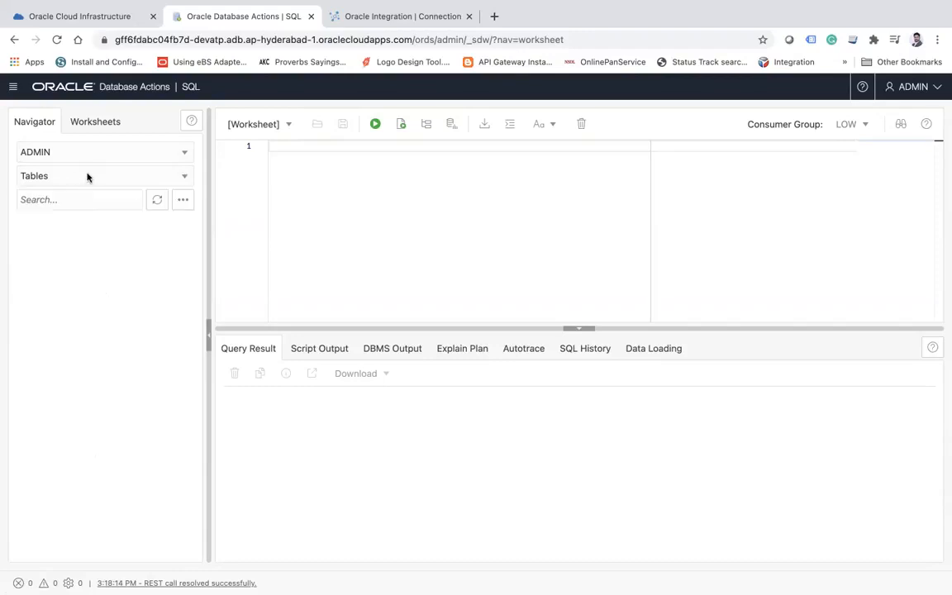
{"action": "left_click", "coordinate": [183, 200]}
{"action": "left_click", "coordinate": [214, 228]}
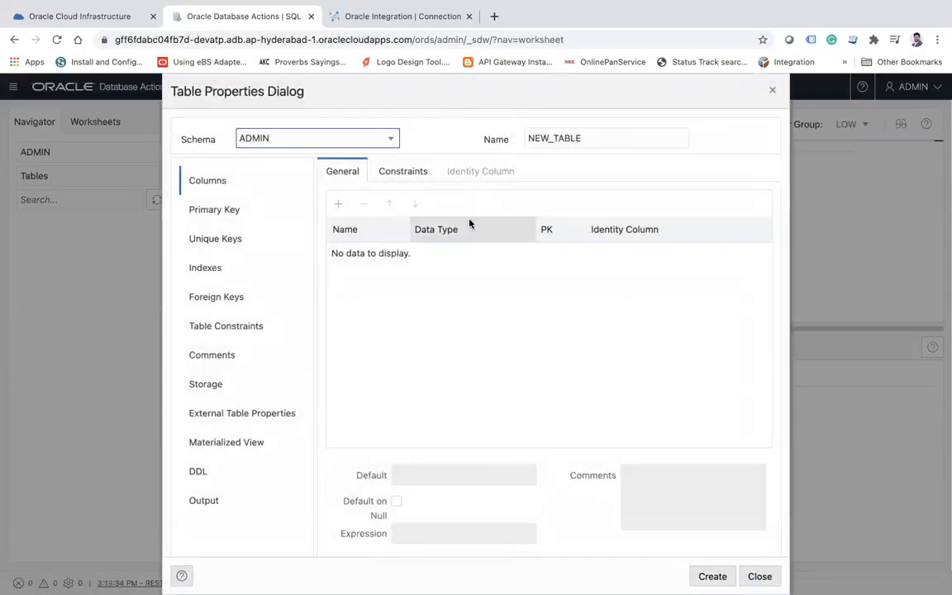
Rename the new table from NEW_TABLE to Employee
{"action": "left_click", "coordinate": [600, 139]}
{"action": "double_click", "coordinate": [599, 139]}
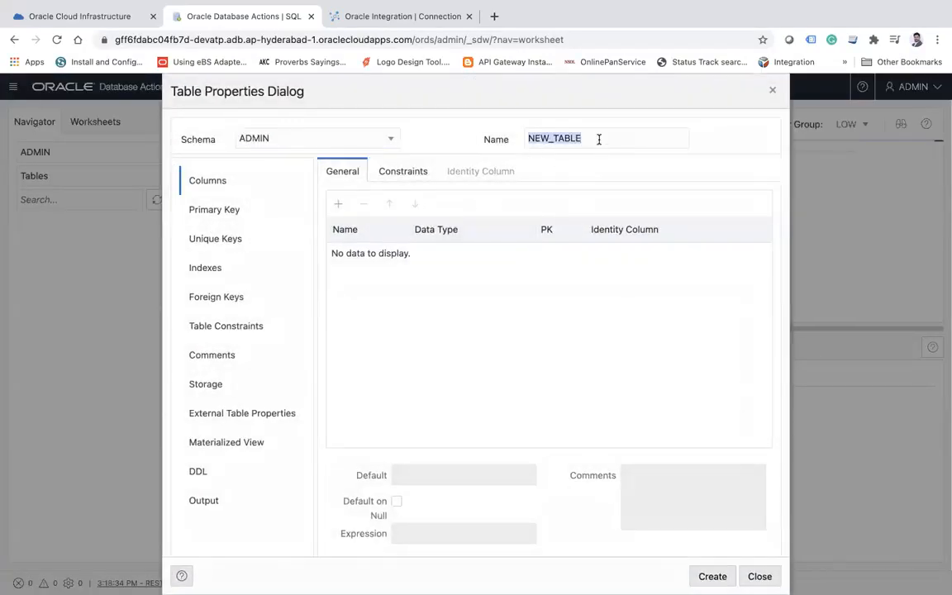
{"action": "type", "text": "E"}
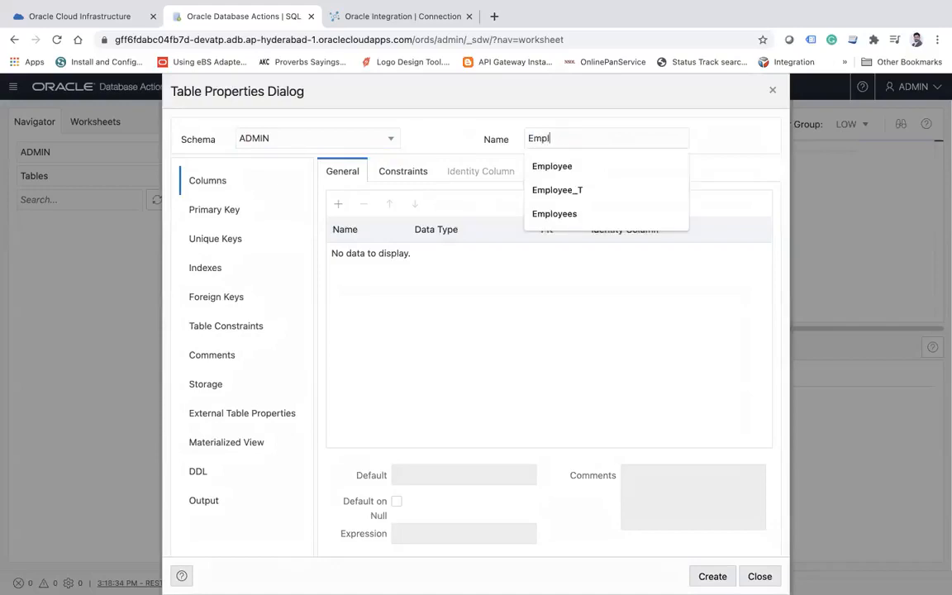
{"action": "type", "text": "mpl"}
{"action": "key", "text": "Down"}
{"action": "key", "text": "Return"}
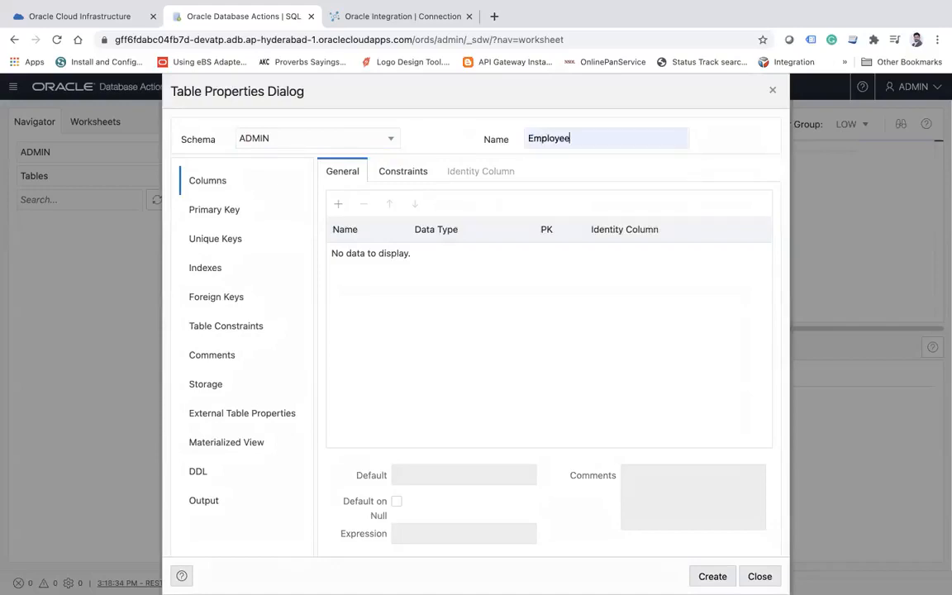
Add two columns and make the first one ID, a NUMBER primary key
{"action": "left_click", "coordinate": [336, 204]}
{"action": "left_click", "coordinate": [336, 204]}
{"action": "left_click", "coordinate": [335, 204]}
{"action": "left_click", "coordinate": [336, 205]}
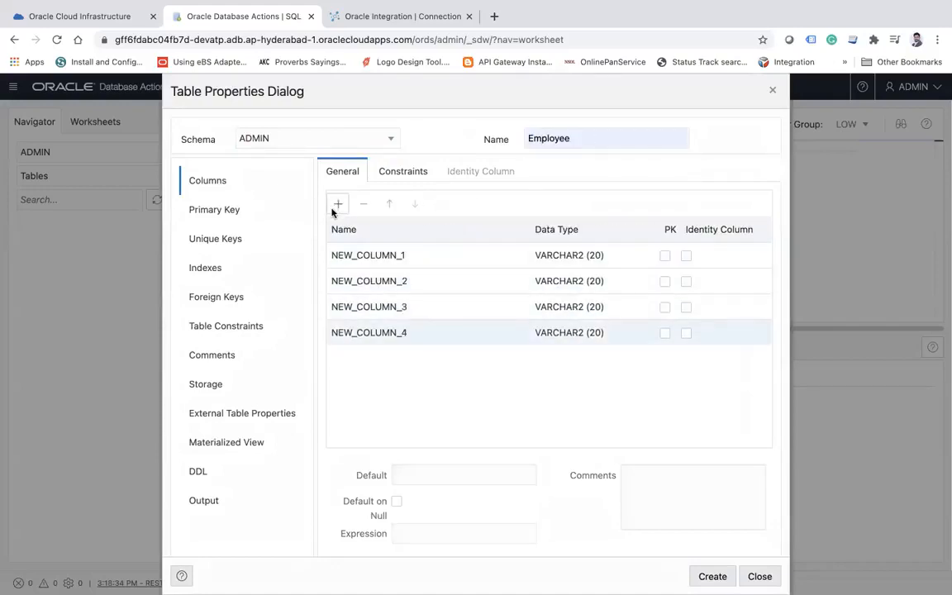
{"action": "left_click", "coordinate": [425, 258]}
{"action": "left_click", "coordinate": [424, 256]}
{"action": "type", "text": "ID"}
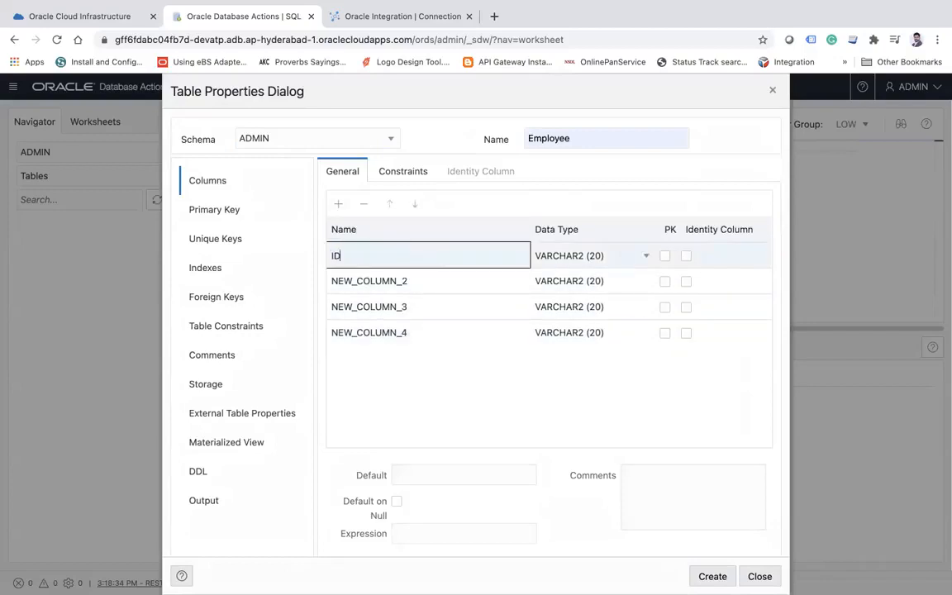
{"action": "left_click", "coordinate": [647, 256]}
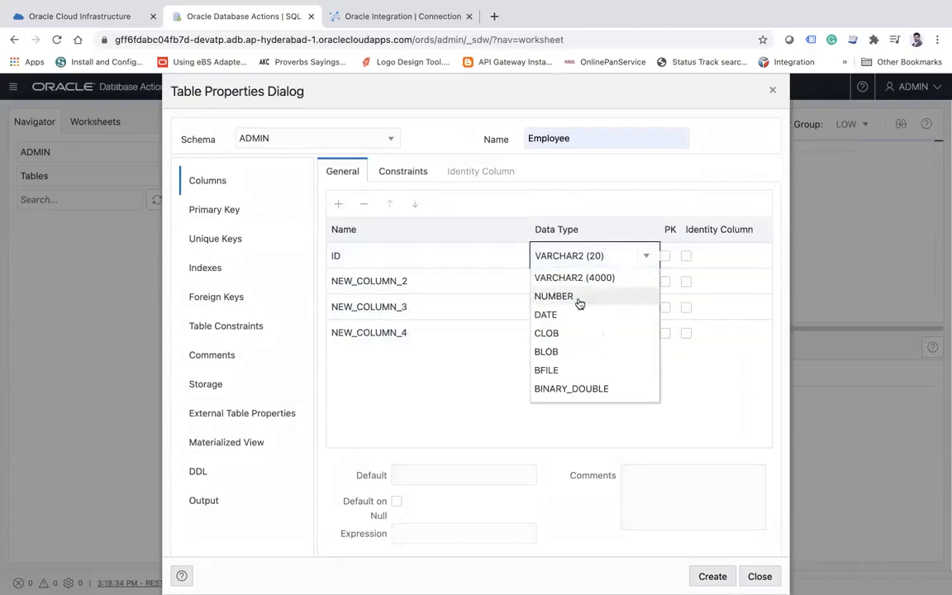
{"action": "left_click", "coordinate": [577, 300]}
{"action": "left_click", "coordinate": [666, 255]}
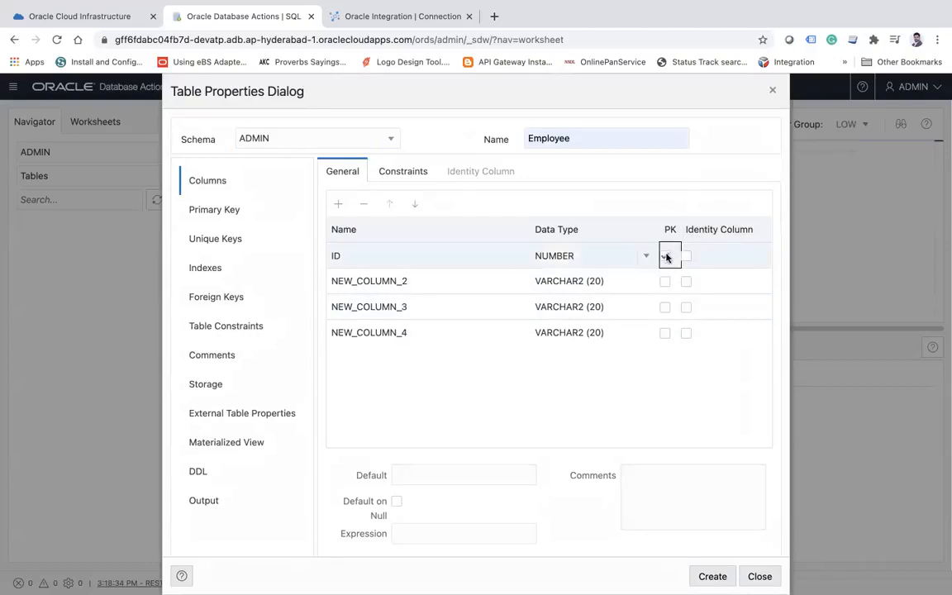
Rename the next three columns to FirstName, LastName and Age
{"action": "left_click", "coordinate": [425, 281]}
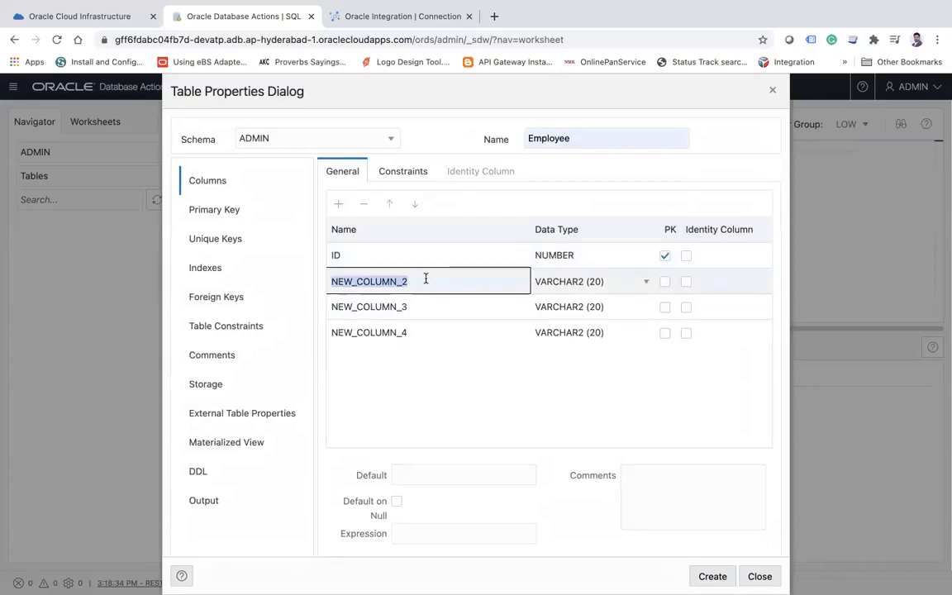
{"action": "type", "text": "FirstName"}
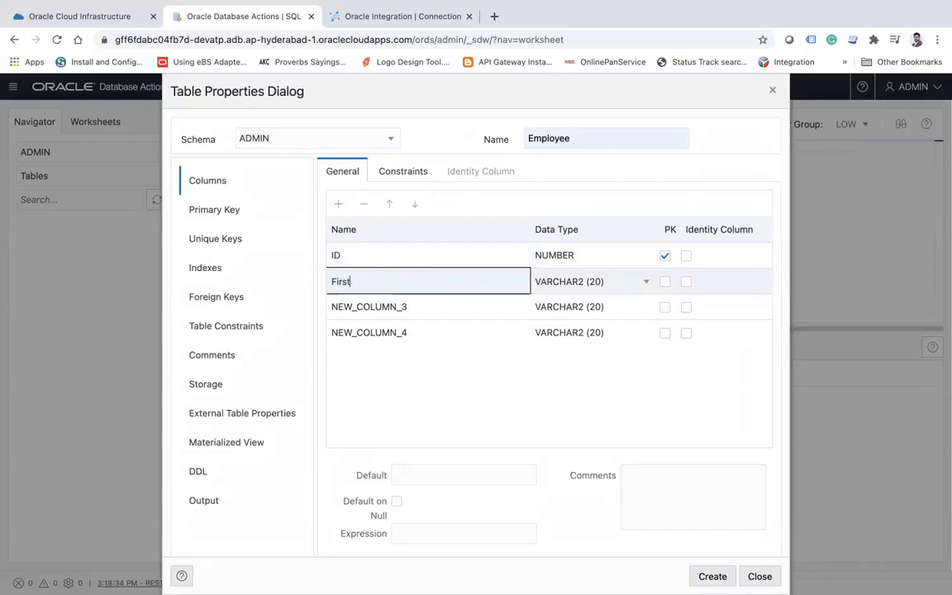
{"action": "left_click", "coordinate": [664, 282]}
{"action": "left_click", "coordinate": [432, 300]}
{"action": "double_click", "coordinate": [431, 300]}
{"action": "type", "text": "LastName"}
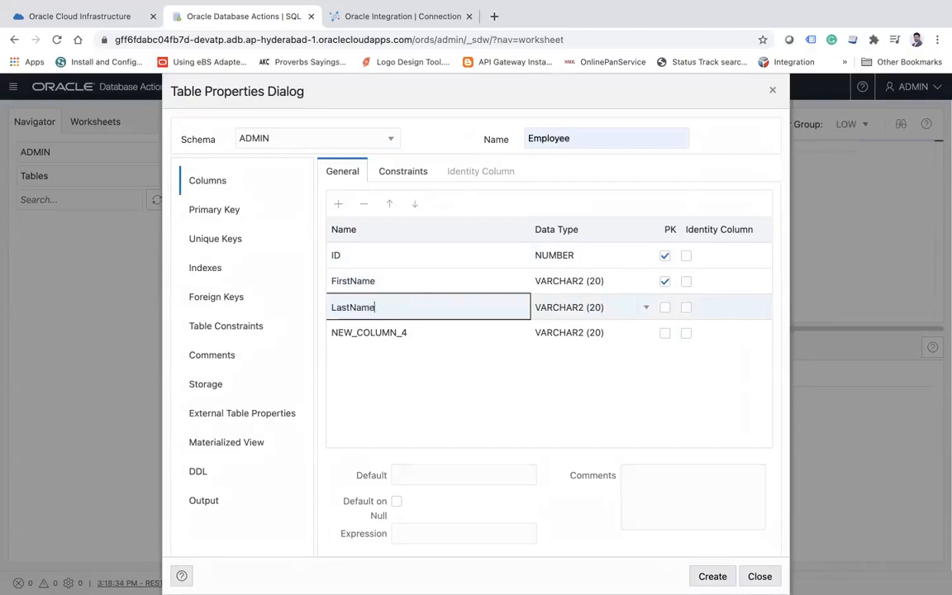
{"action": "left_click", "coordinate": [397, 333]}
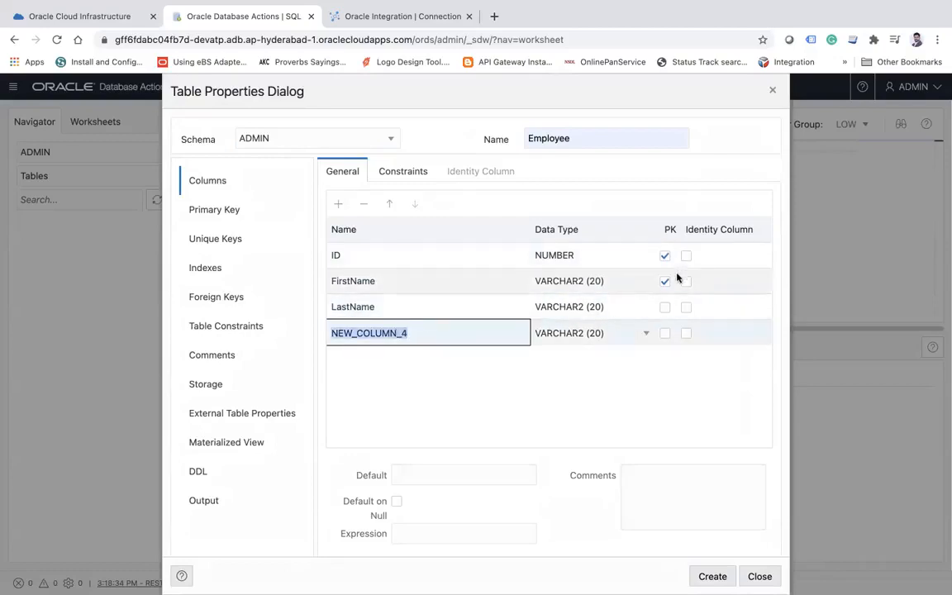
{"action": "left_click", "coordinate": [408, 334]}
{"action": "type", "text": "Age"}
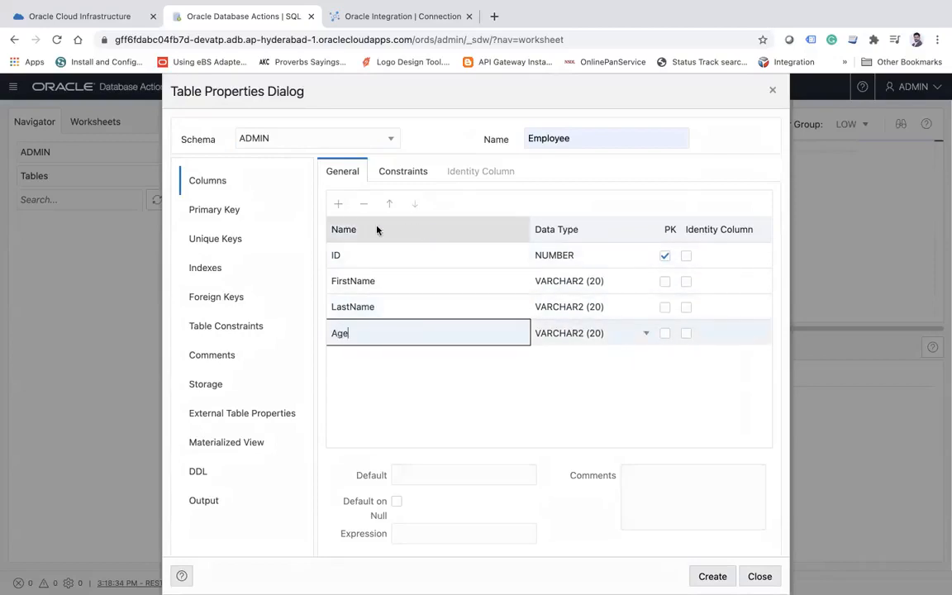
Add two more columns named Qualification and EmailAddress
{"action": "left_click", "coordinate": [338, 203]}
{"action": "left_click", "coordinate": [384, 359]}
{"action": "type", "text": "Qualification"}
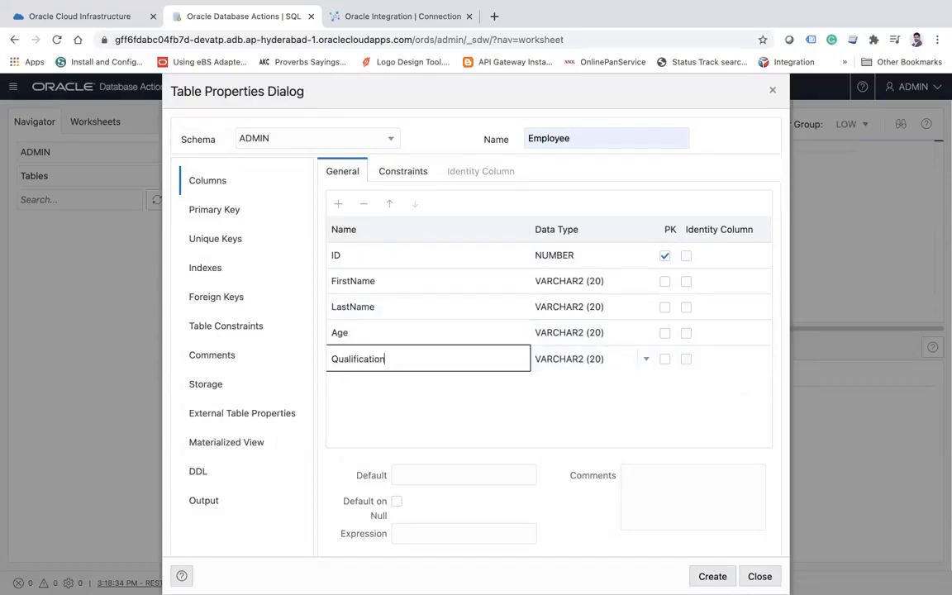
{"action": "left_click", "coordinate": [337, 207]}
{"action": "left_click", "coordinate": [384, 382]}
{"action": "type", "text": "EmailAddres"}
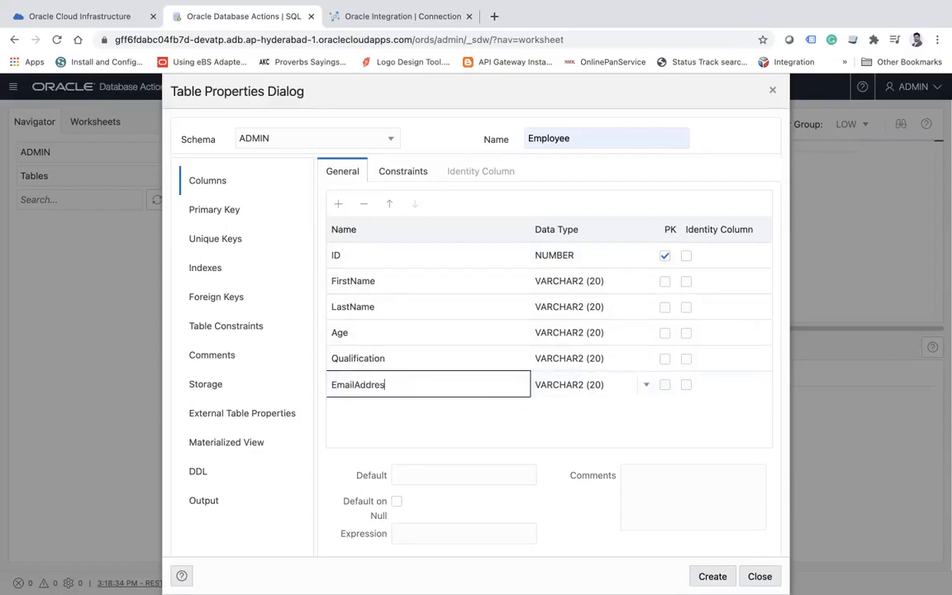
{"action": "type", "text": "s"}
{"action": "left_click", "coordinate": [468, 430]}
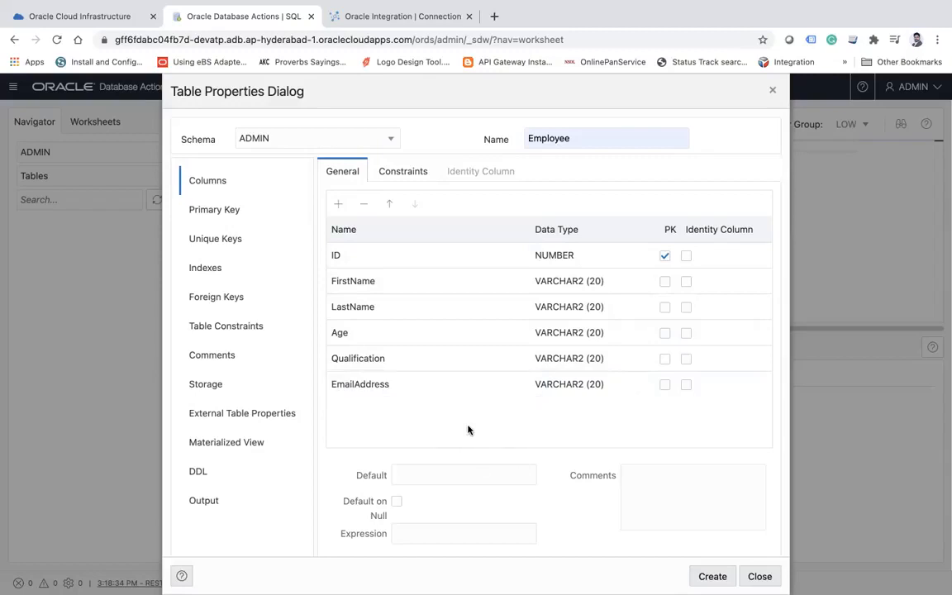
Review the columns' not-null settings and create the Employee table
{"action": "left_click", "coordinate": [408, 173]}
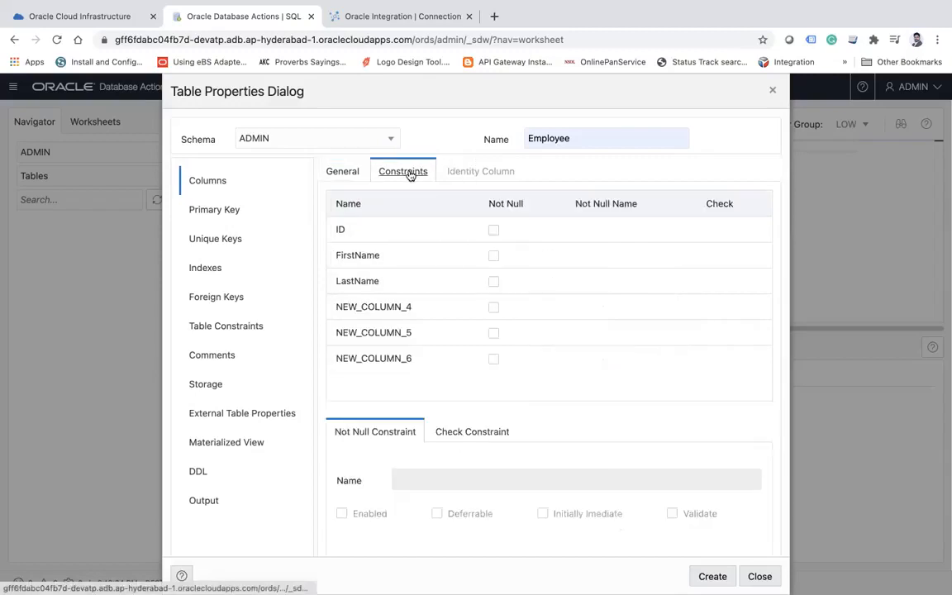
{"action": "left_click", "coordinate": [330, 172]}
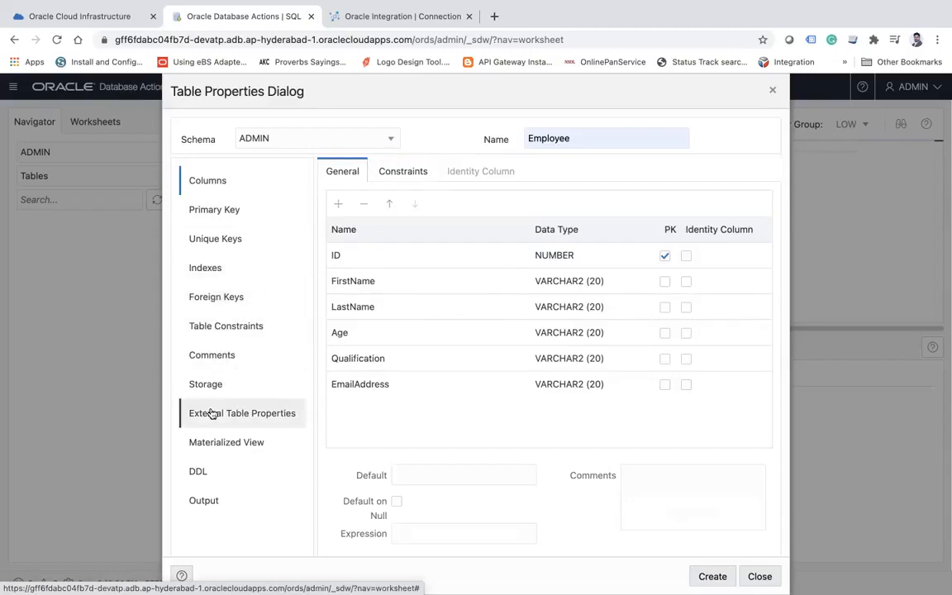
{"action": "left_click", "coordinate": [729, 580]}
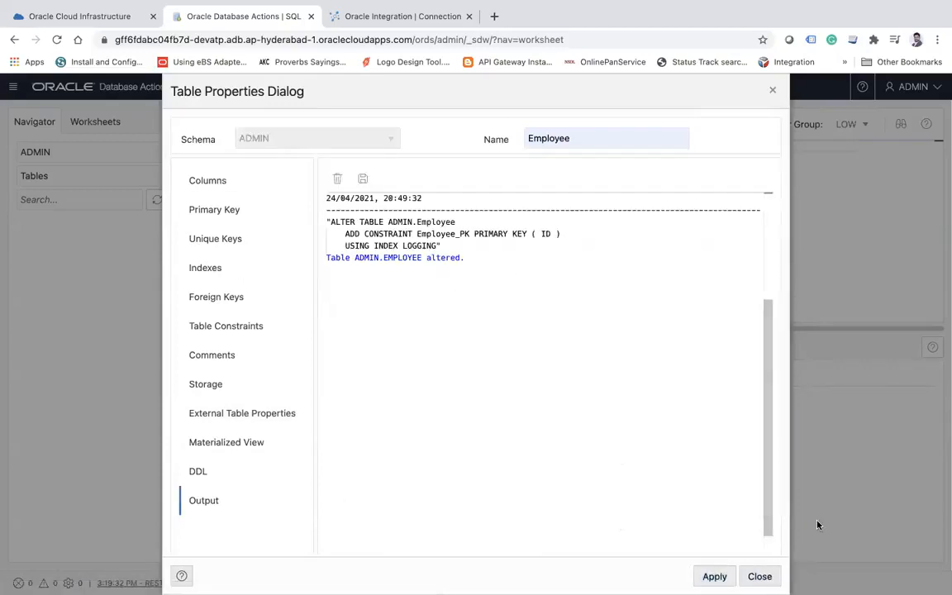
Close the table dialog, reload, and expand EMPLOYEE to list its columns
{"action": "left_click", "coordinate": [771, 576]}
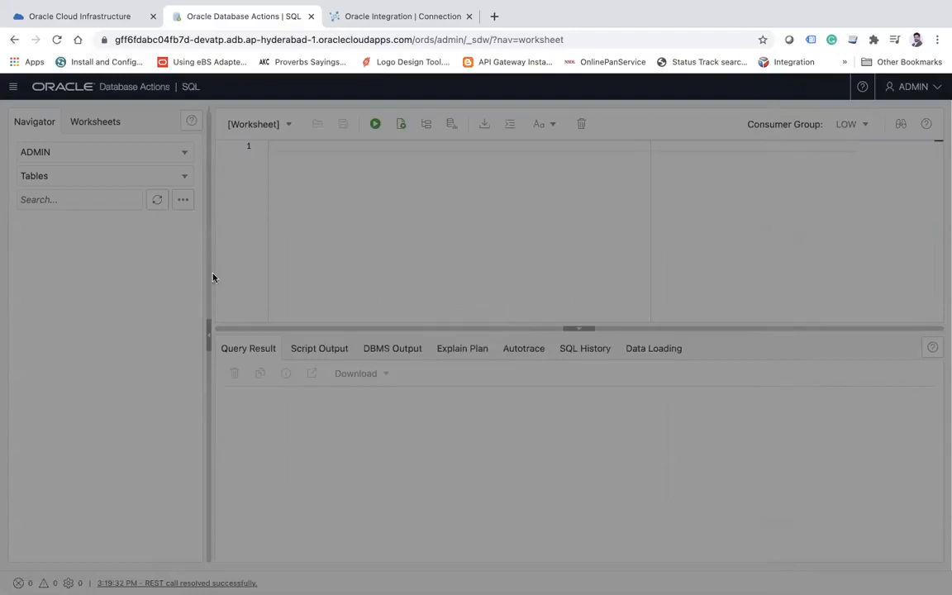
{"action": "left_click", "coordinate": [56, 38]}
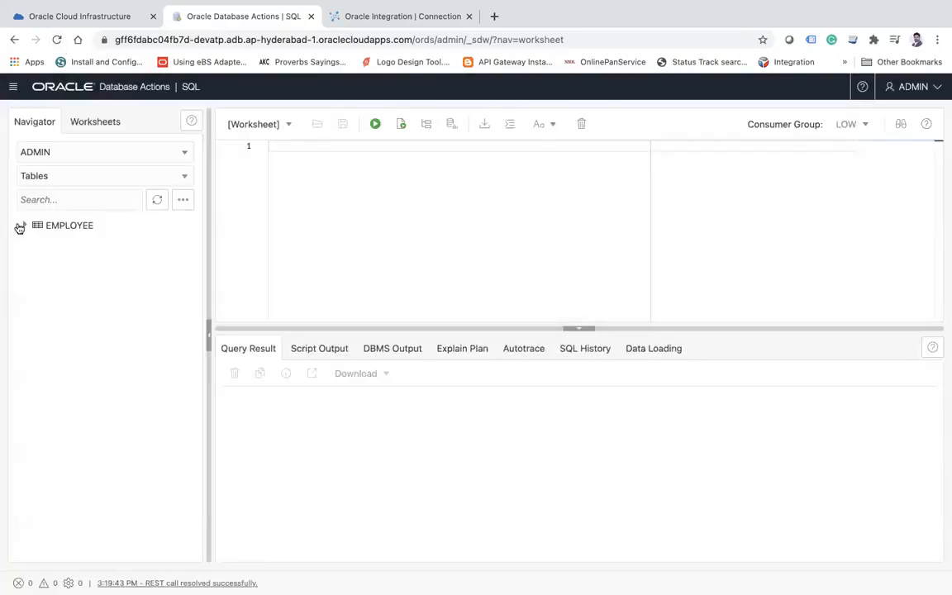
{"action": "left_click", "coordinate": [21, 226]}
Run select * from employee; to confirm the table is empty, then return to the ATP page
{"action": "type", "text": "select * from"}
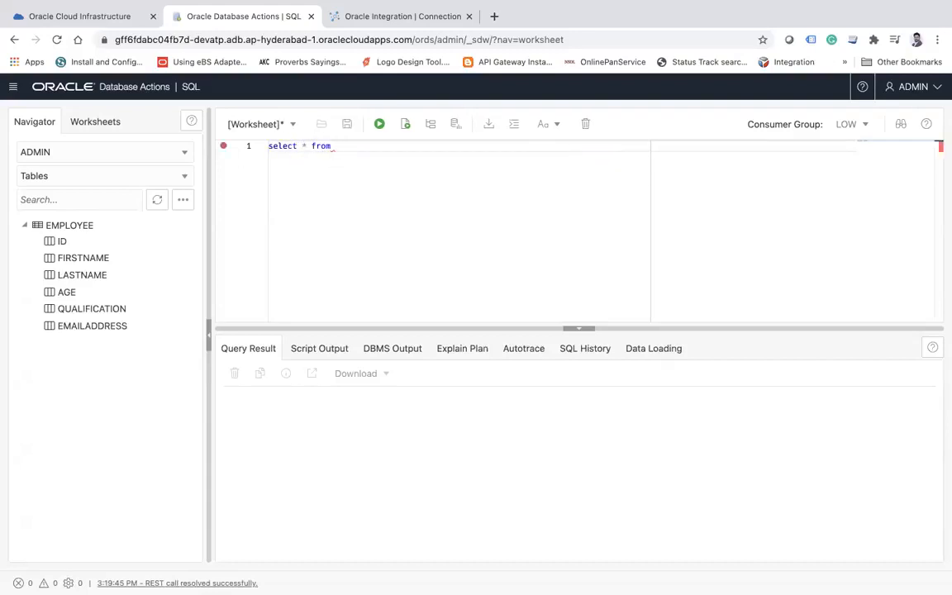
{"action": "type", "text": " employee;"}
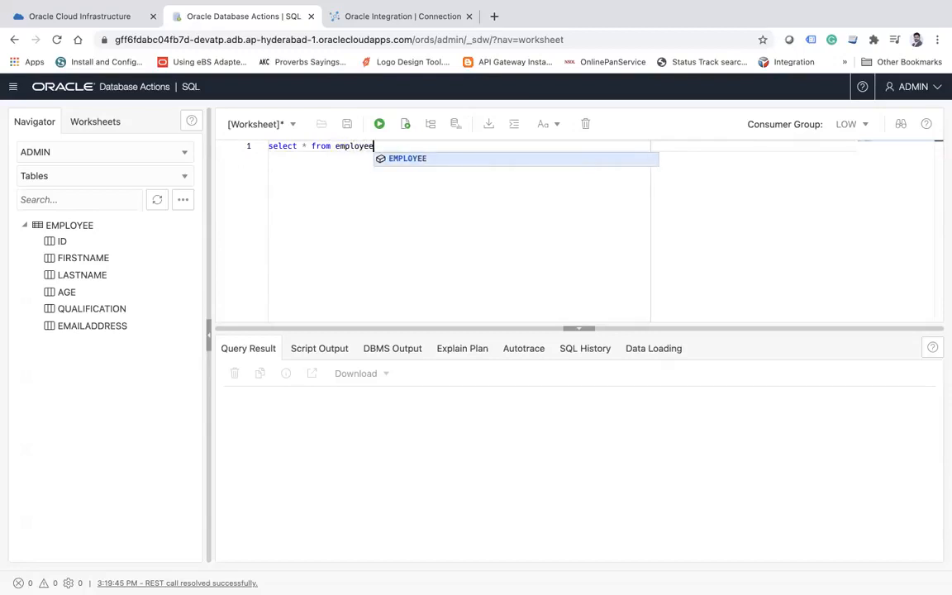
{"action": "left_click", "coordinate": [380, 124]}
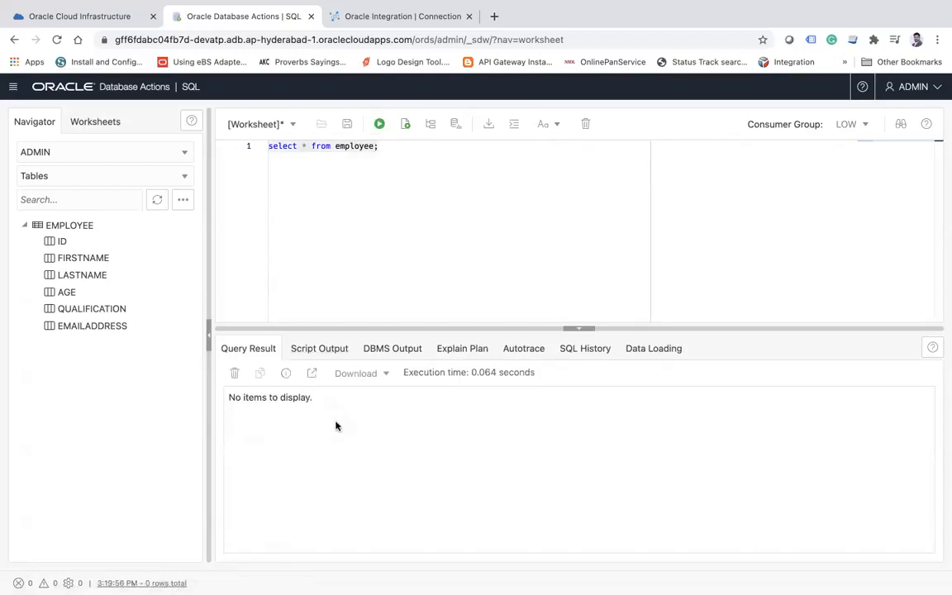
{"action": "left_click", "coordinate": [110, 18]}
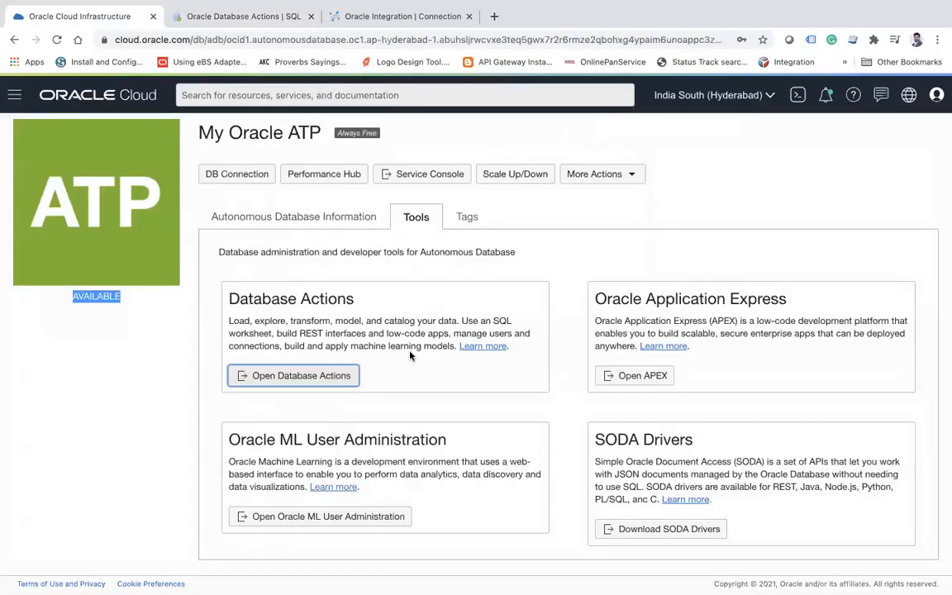
Sign in to Database Actions in a new tab with the administrator username and password
{"action": "scroll", "coordinate": [410, 355], "scroll_direction": "down", "scroll_amount": 2}
{"action": "scroll", "coordinate": [410, 356], "scroll_direction": "up", "scroll_amount": 2}
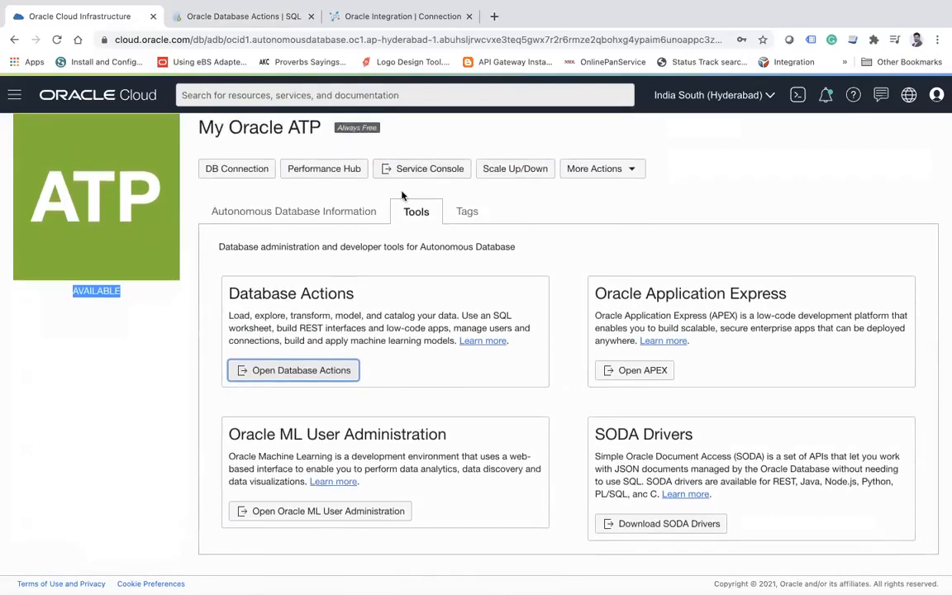
{"action": "left_click", "coordinate": [308, 369]}
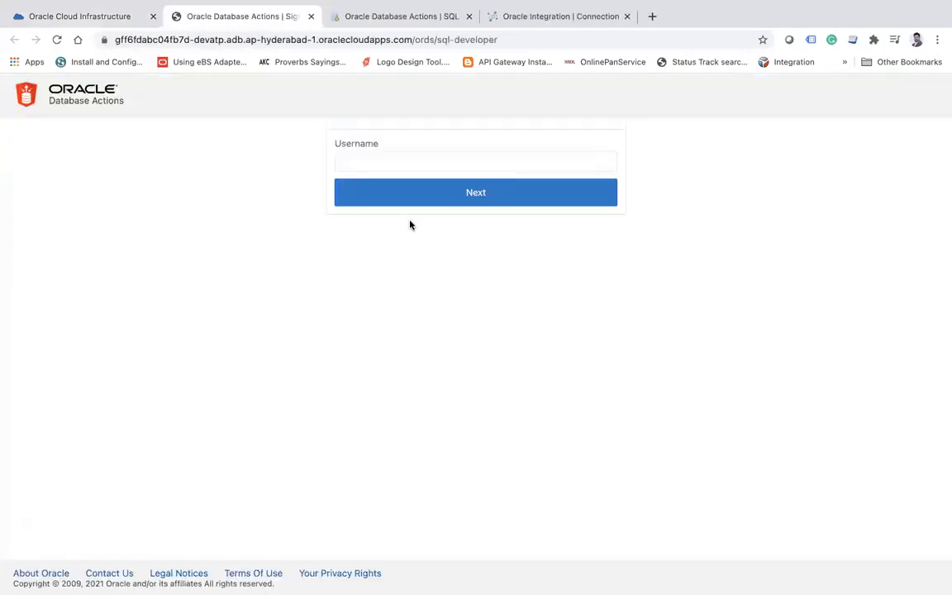
{"action": "left_click", "coordinate": [404, 162]}
{"action": "type", "text": "admin"}
{"action": "key", "text": "Return"}
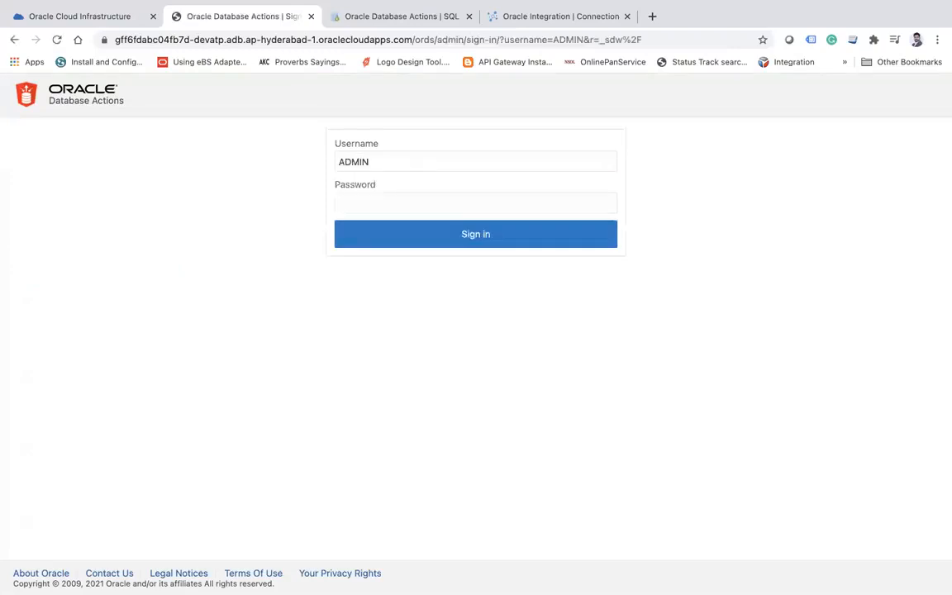
{"action": "left_click", "coordinate": [397, 207]}
{"action": "type", "text": "**"}
{"action": "left_click", "coordinate": [461, 230]}
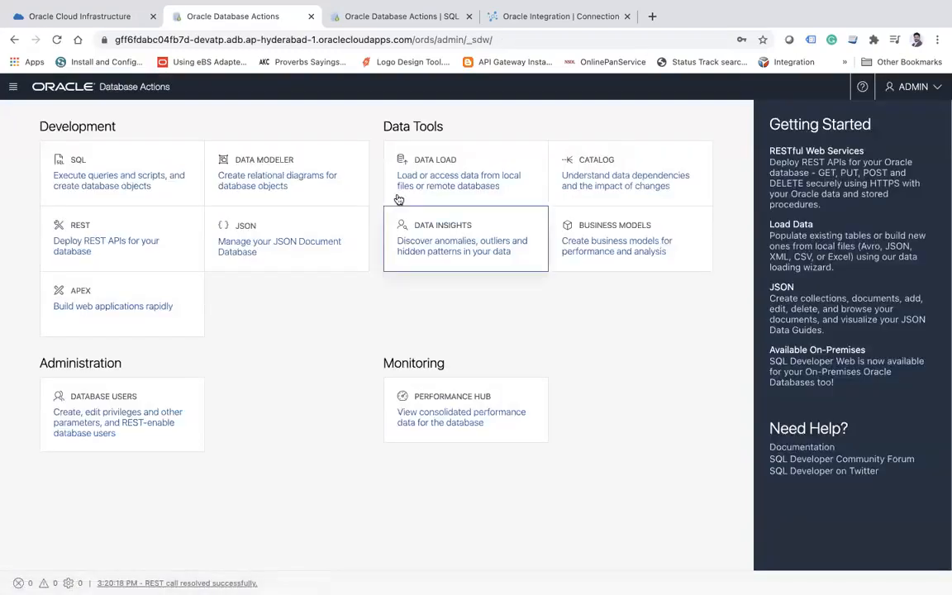
Look at the empty JSON collections page, skip its tour, and go back to the launchpad
{"action": "left_click", "coordinate": [280, 248]}
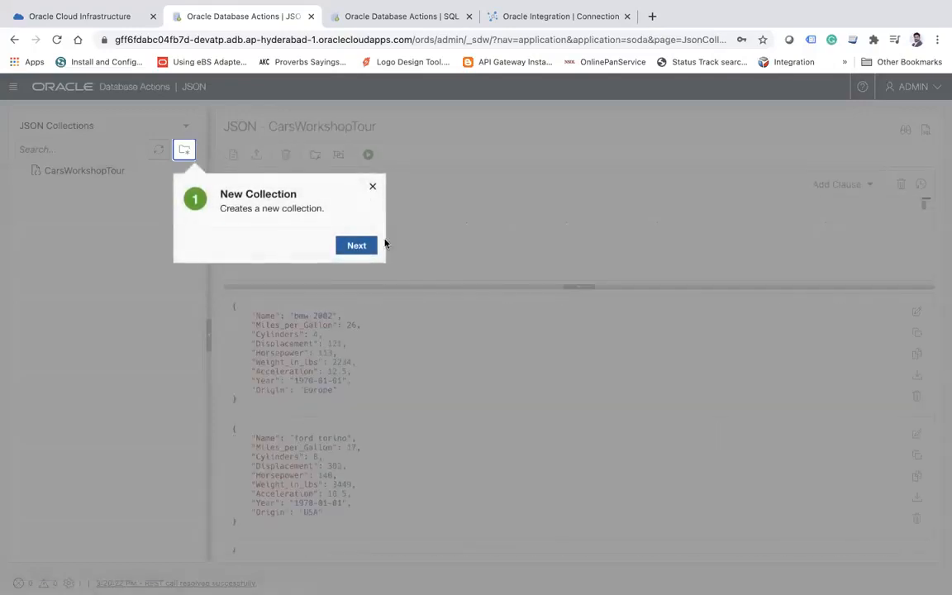
{"action": "left_click", "coordinate": [369, 250]}
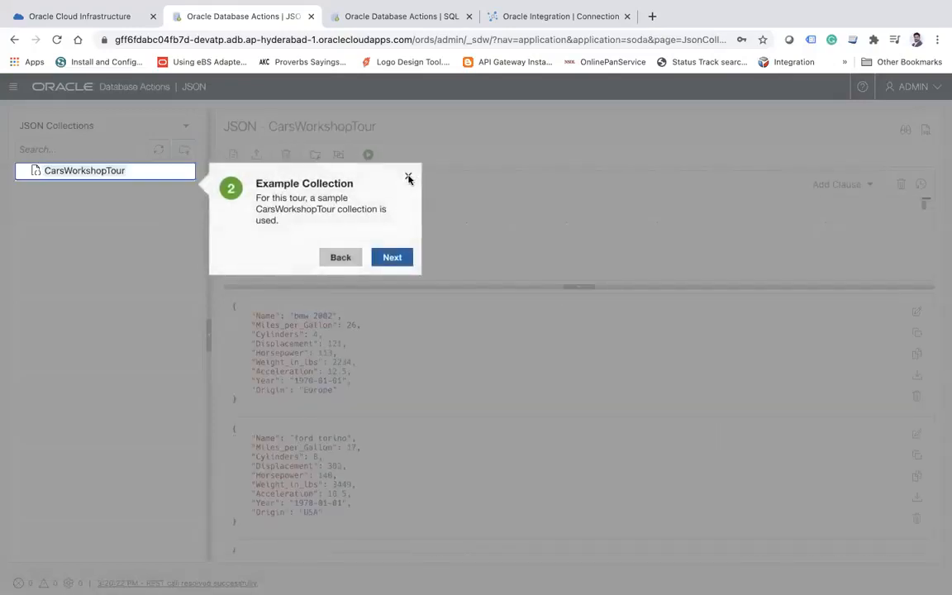
{"action": "left_click", "coordinate": [412, 176]}
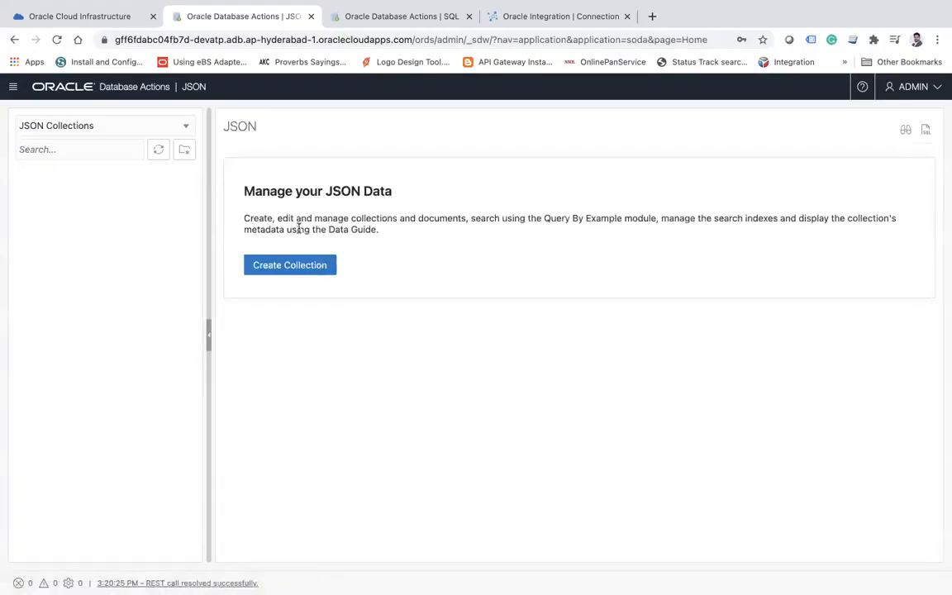
{"action": "left_click", "coordinate": [13, 41]}
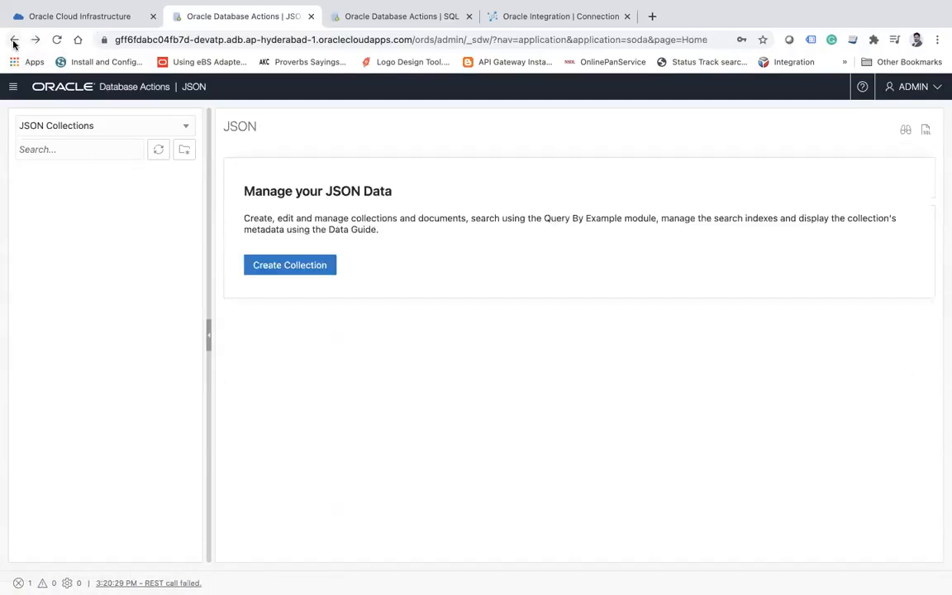
{"action": "left_click", "coordinate": [13, 41]}
{"action": "left_click", "coordinate": [14, 42]}
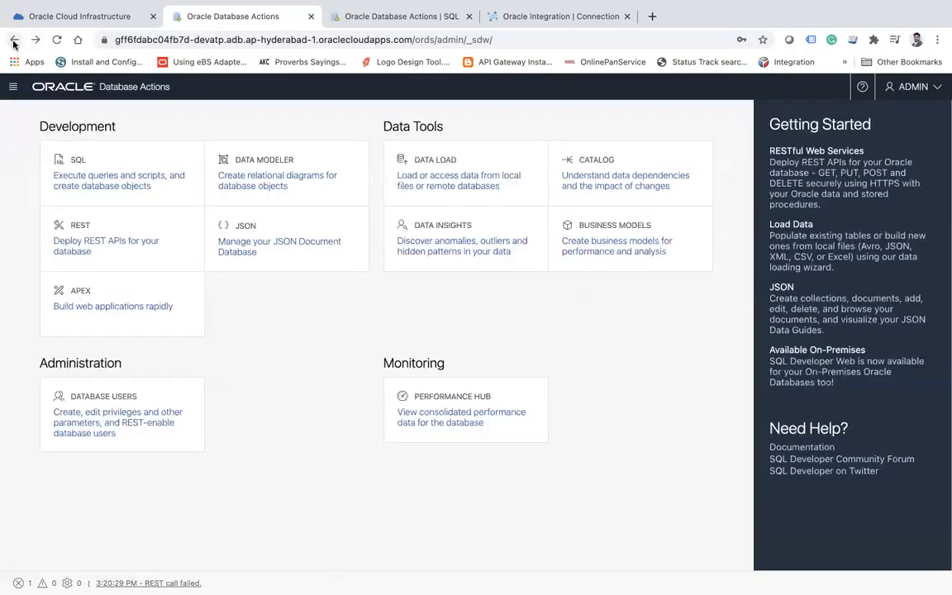
Sign in to APEX Administration Services in a new tab with the admin password
{"action": "left_click", "coordinate": [93, 305]}
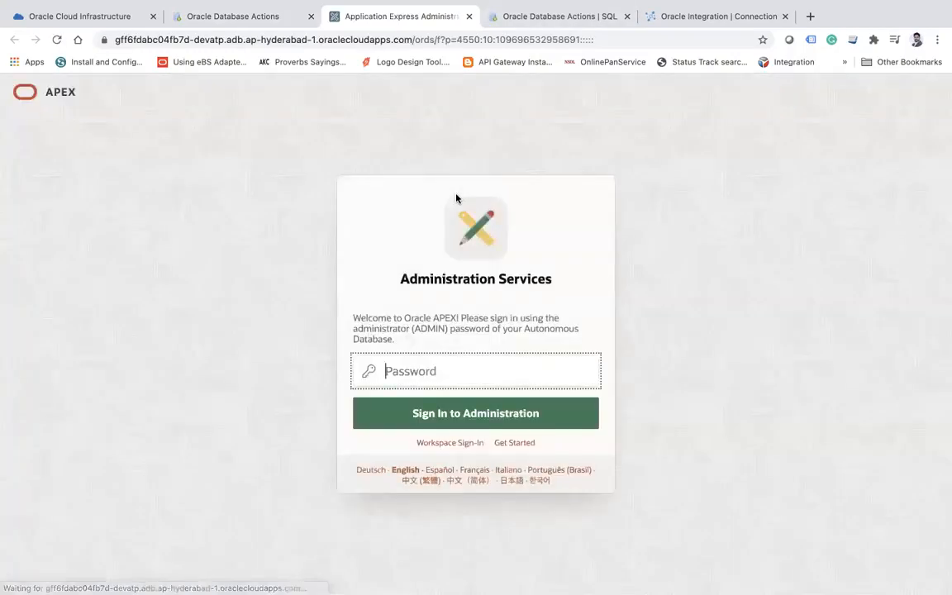
{"action": "type", "text": "••••••••••••"}
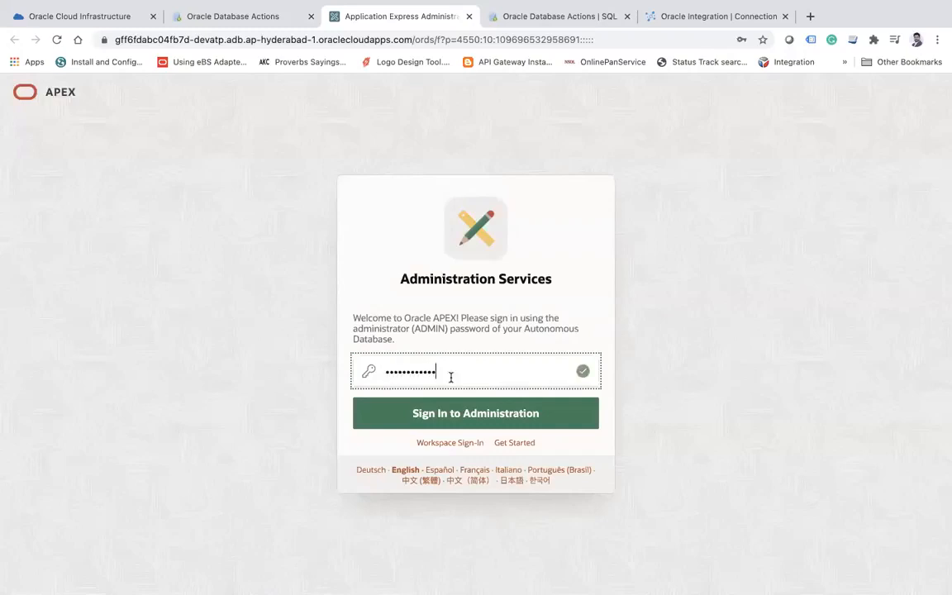
{"action": "left_click", "coordinate": [530, 416]}
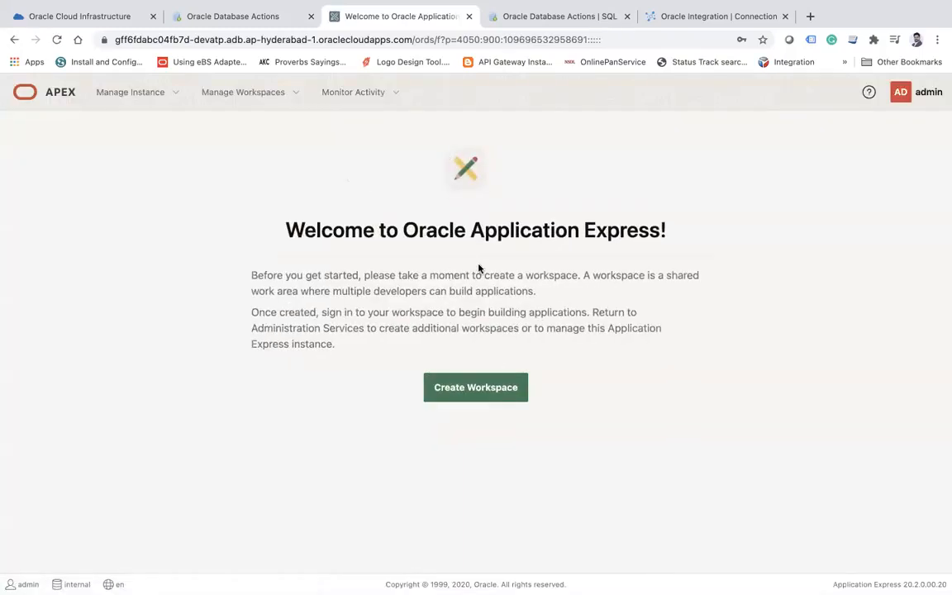
Return to the My Oracle ATP database page in the Oracle Cloud console
{"action": "left_click", "coordinate": [94, 19]}
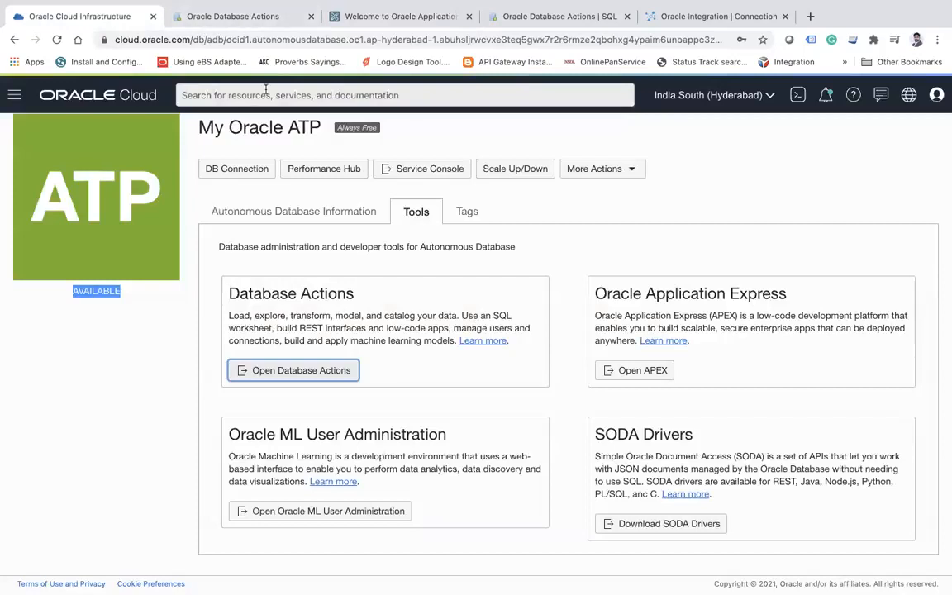
{"action": "left_click", "coordinate": [242, 20]}
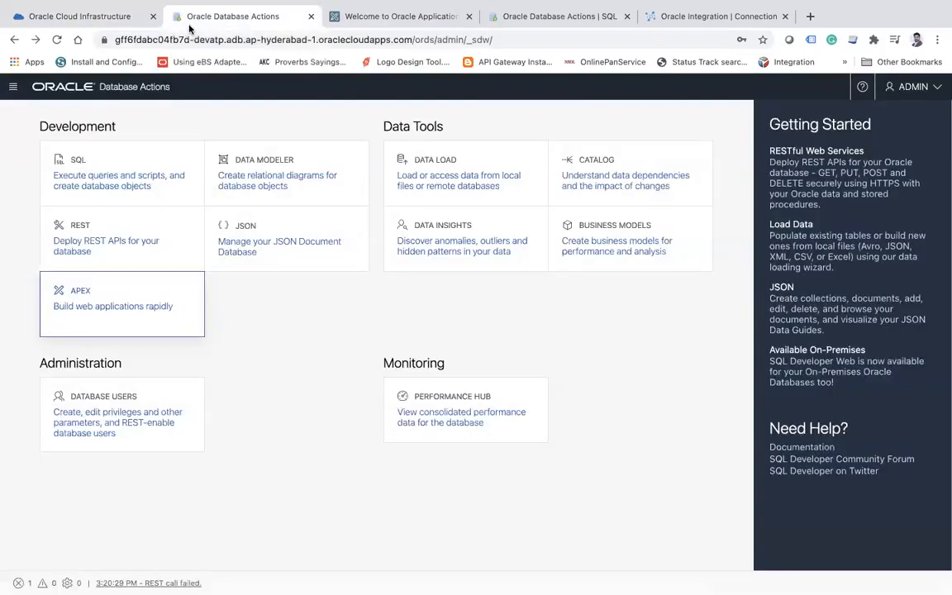
{"action": "left_click", "coordinate": [115, 18]}
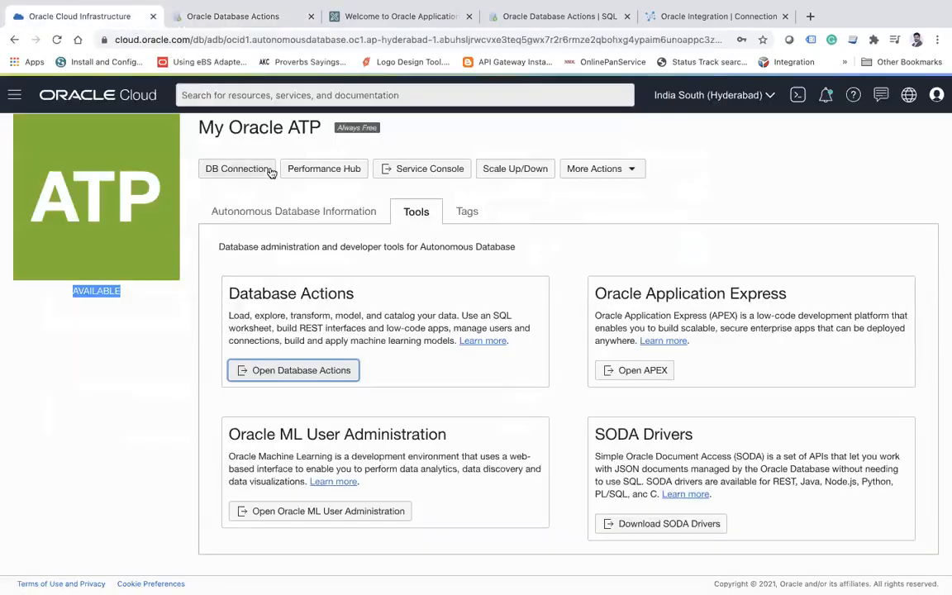
{"action": "left_click", "coordinate": [223, 17]}
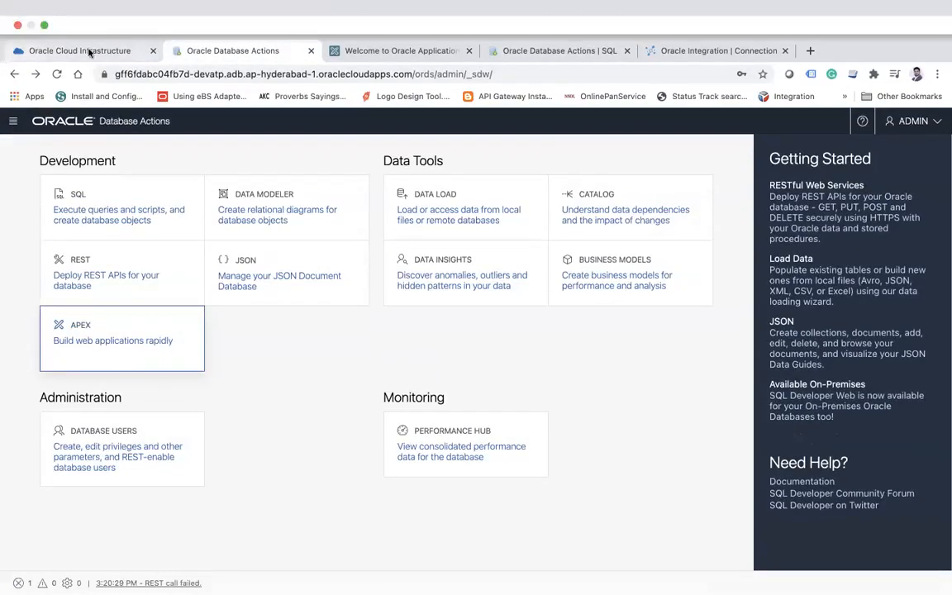
{"action": "left_click", "coordinate": [92, 50]}
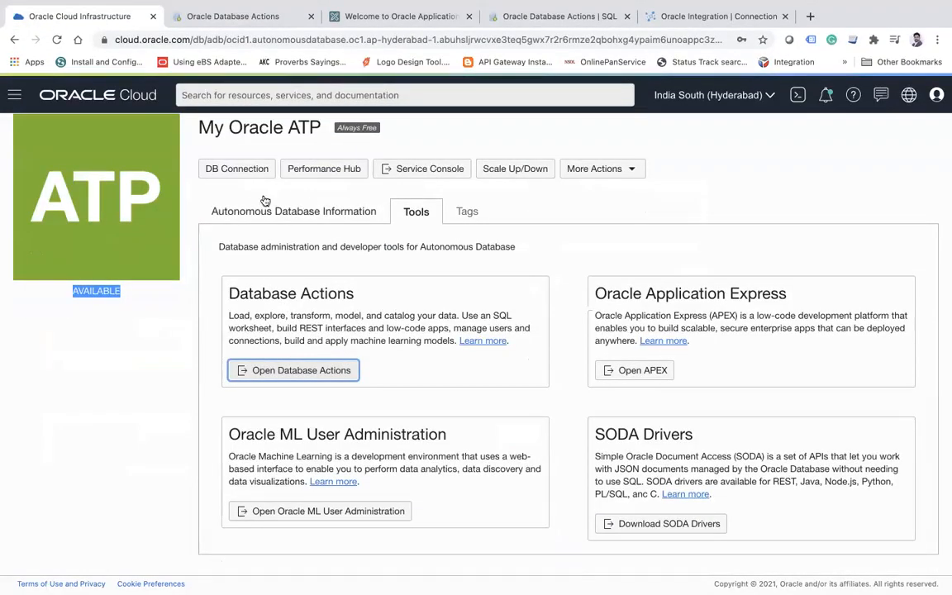
Download the instance wallet Wallet_devatp.zip with a new, confirmed wallet password
{"action": "left_click", "coordinate": [230, 172]}
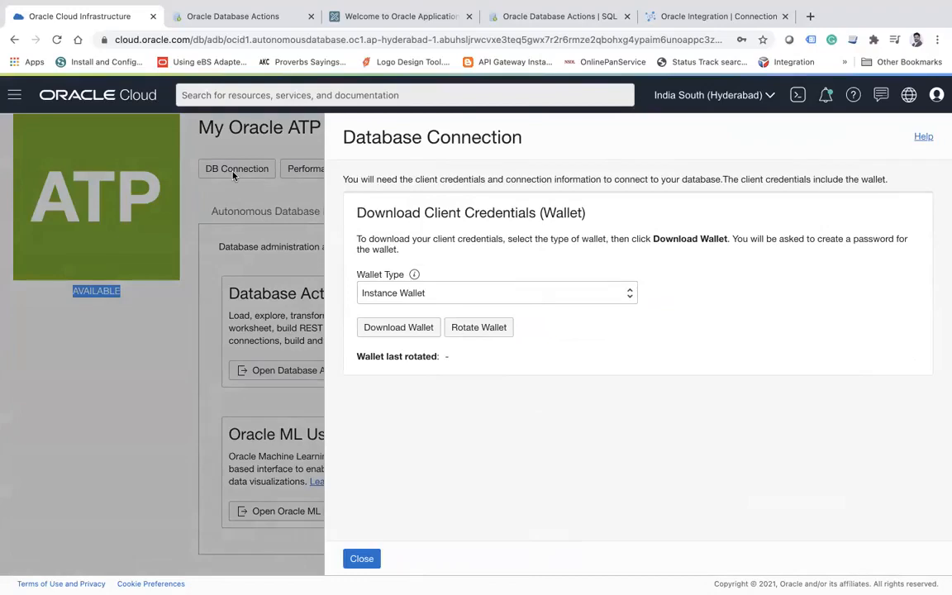
{"action": "left_click", "coordinate": [415, 331]}
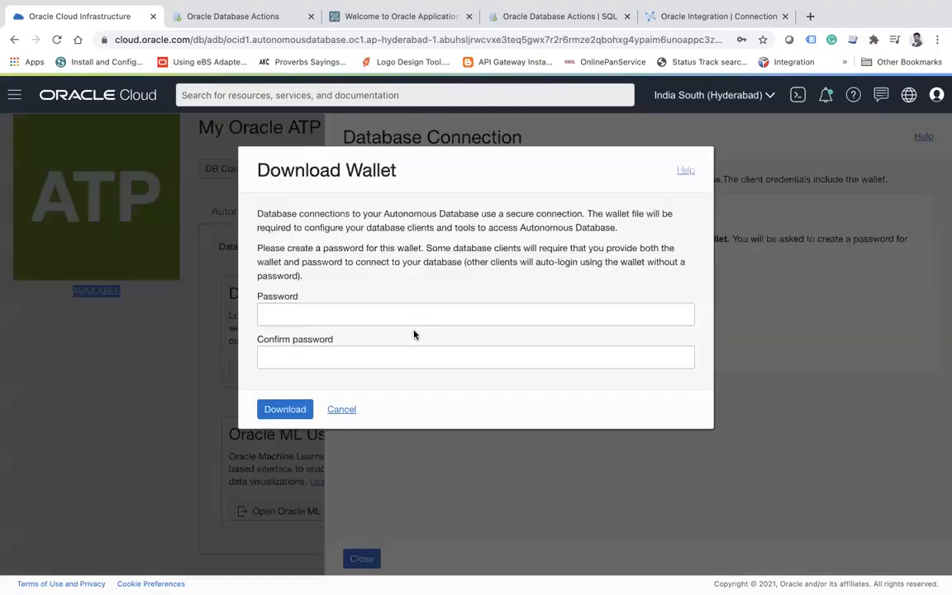
{"action": "left_click", "coordinate": [286, 312]}
{"action": "left_click", "coordinate": [313, 355]}
{"action": "left_click", "coordinate": [295, 317]}
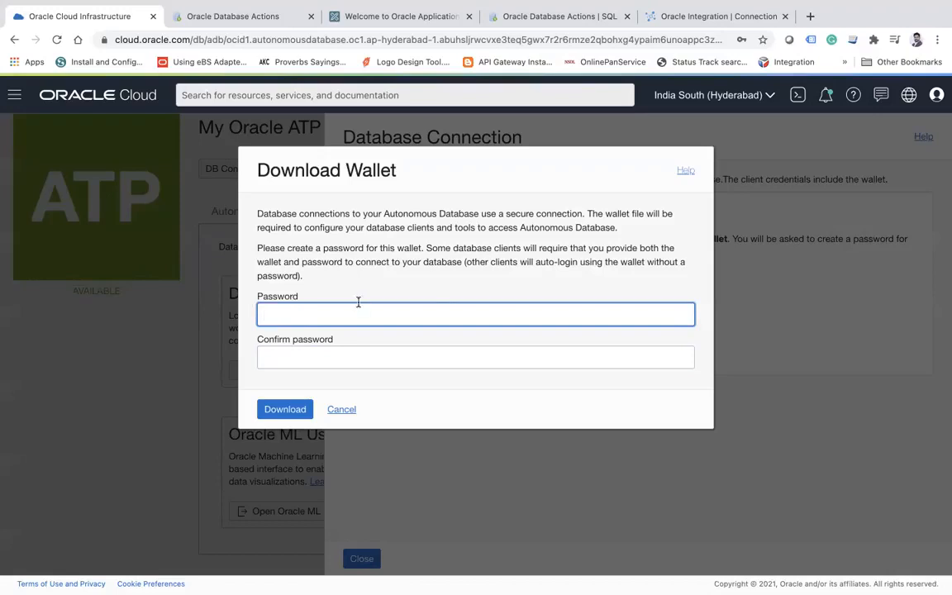
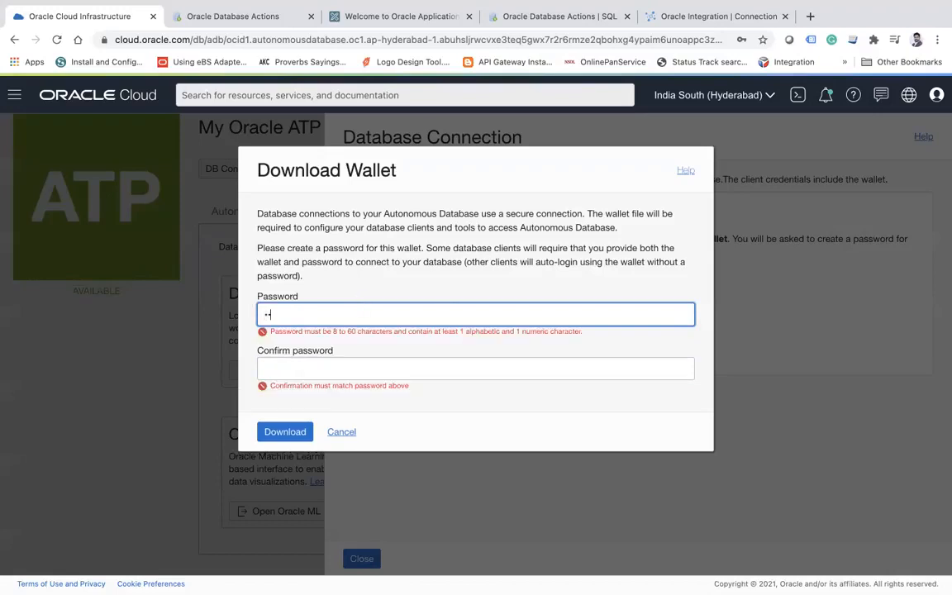
{"action": "key", "text": "Tab"}
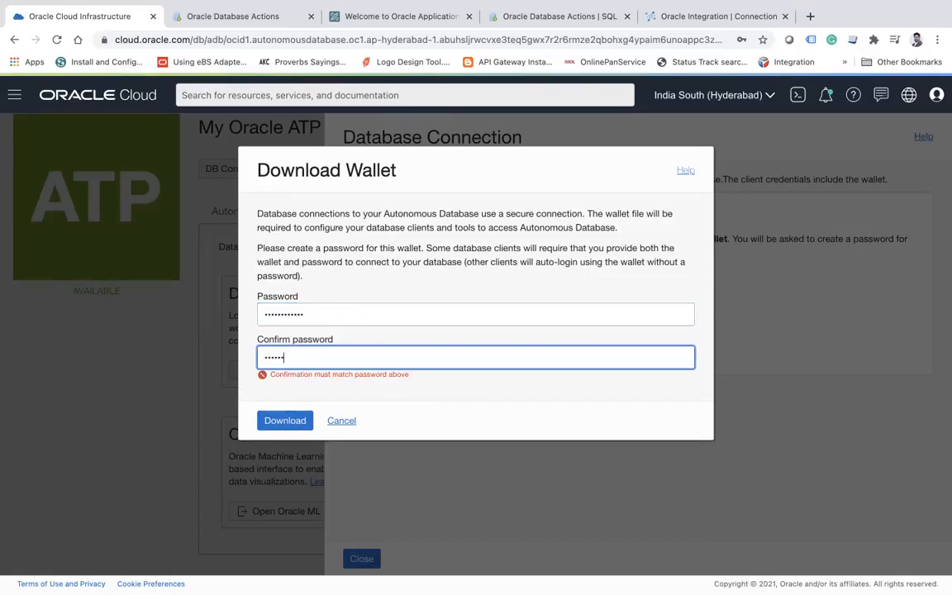
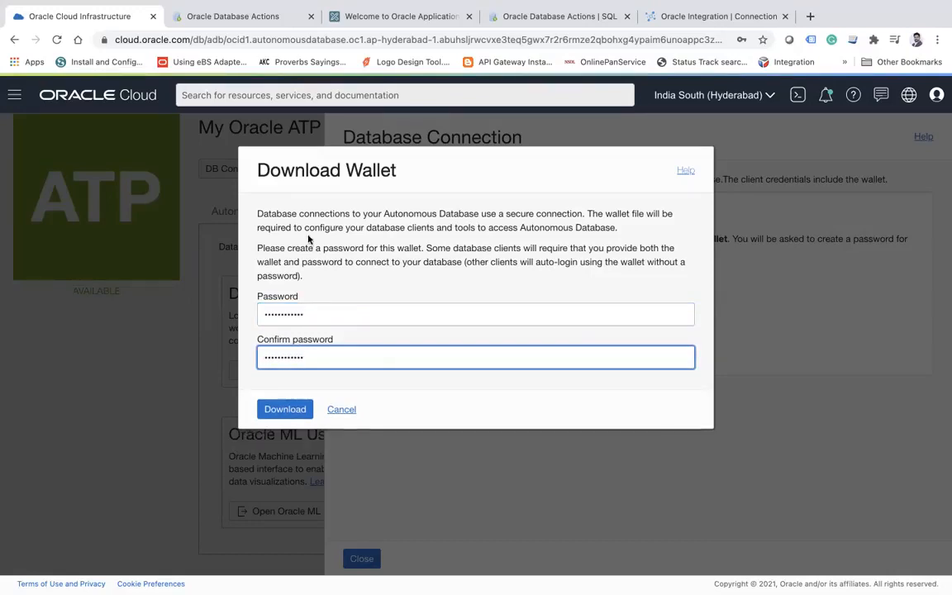
{"action": "left_click", "coordinate": [287, 410]}
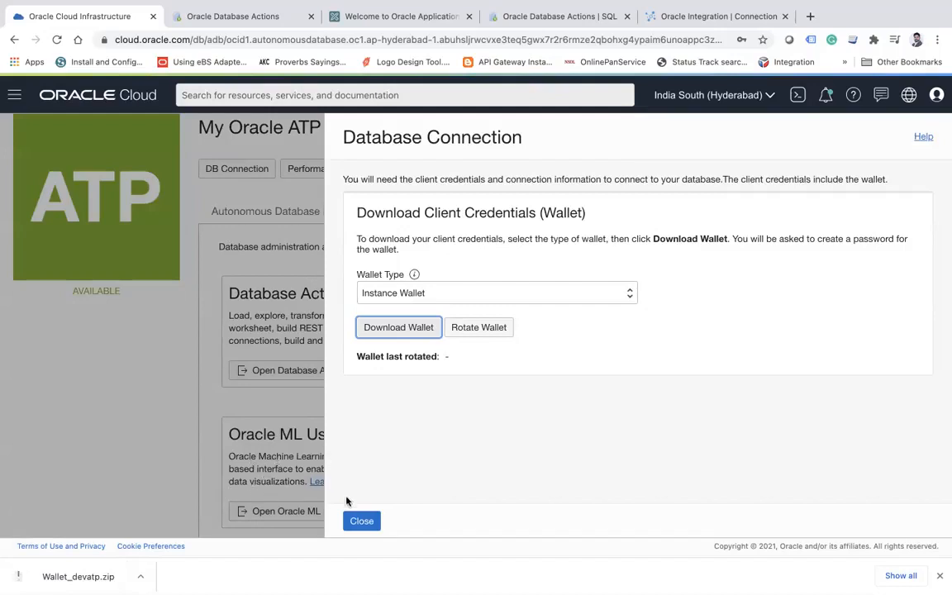
{"action": "left_click", "coordinate": [361, 520]}
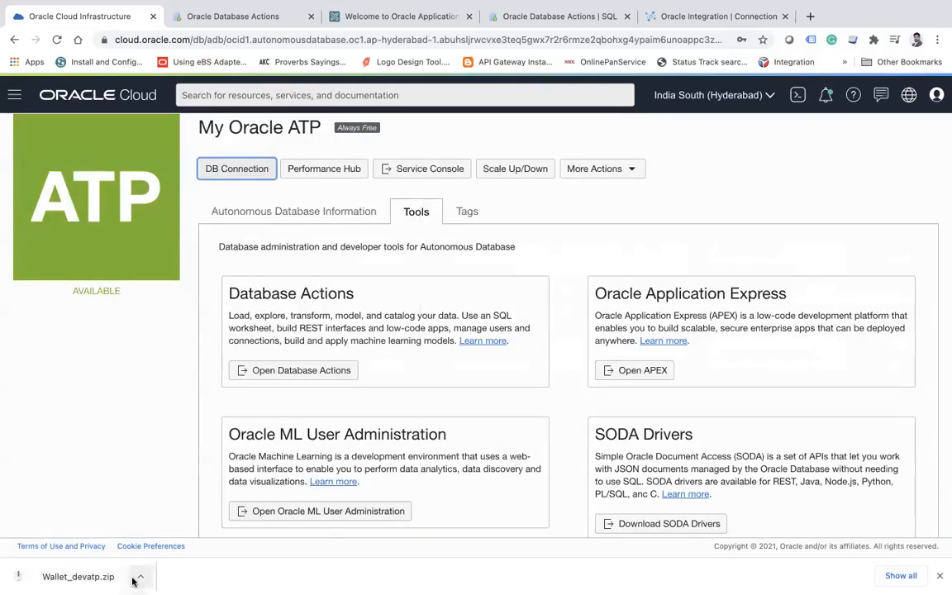
Check the ATP connection's still-empty Host and SID properties in Oracle Integration
{"action": "left_click", "coordinate": [731, 18]}
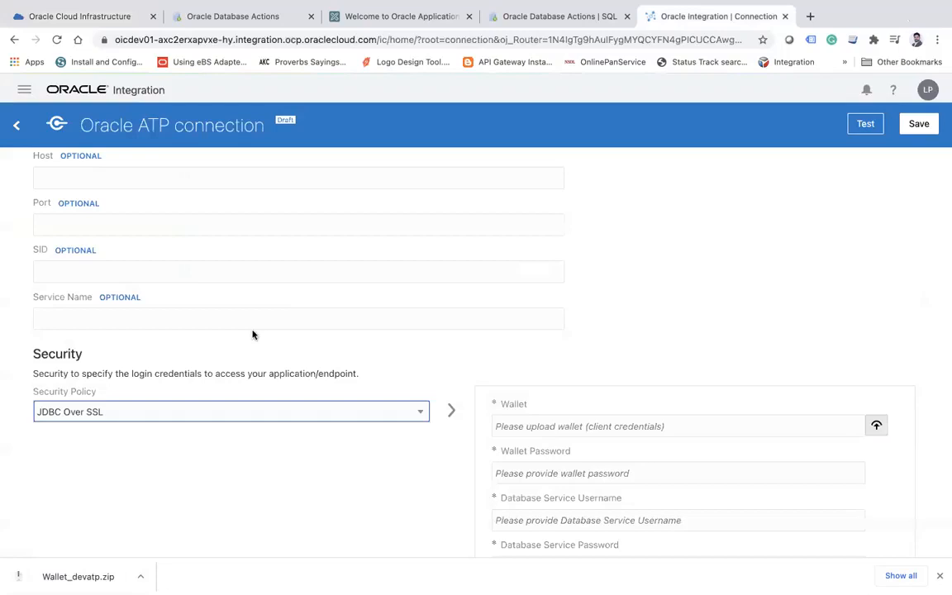
{"action": "scroll", "coordinate": [253, 334], "scroll_direction": "up", "scroll_amount": 3}
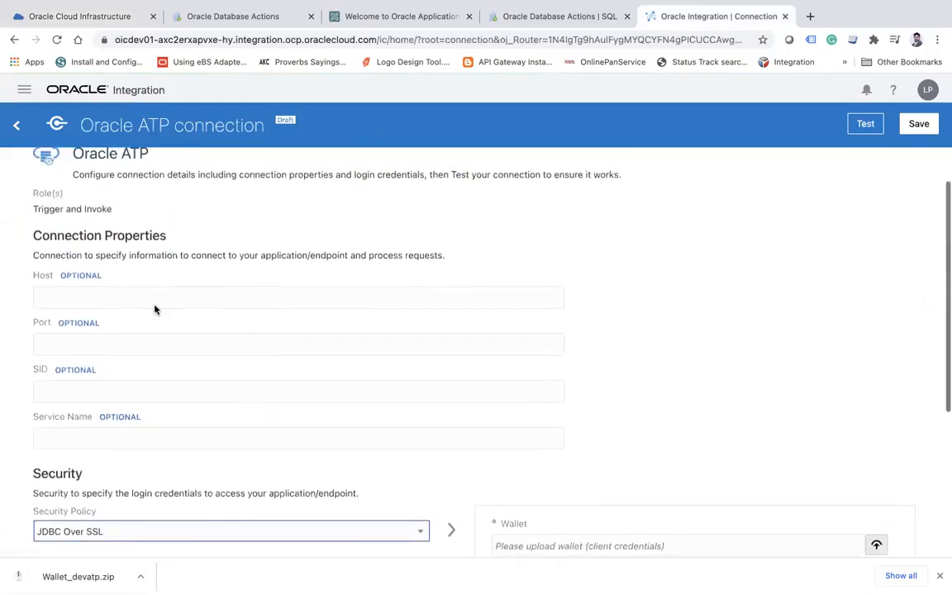
{"action": "left_click", "coordinate": [127, 296]}
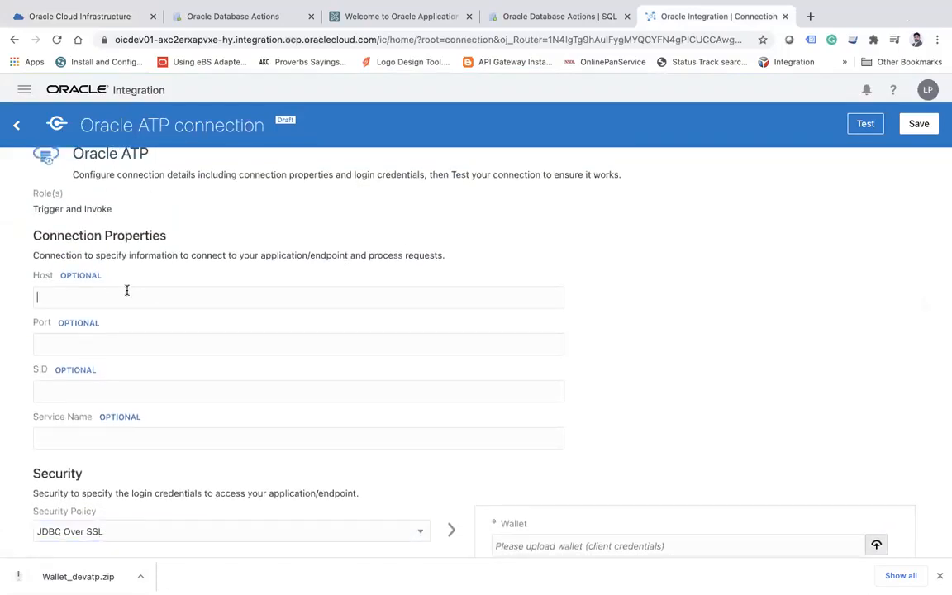
{"action": "left_click", "coordinate": [76, 389]}
{"action": "left_click", "coordinate": [177, 18]}
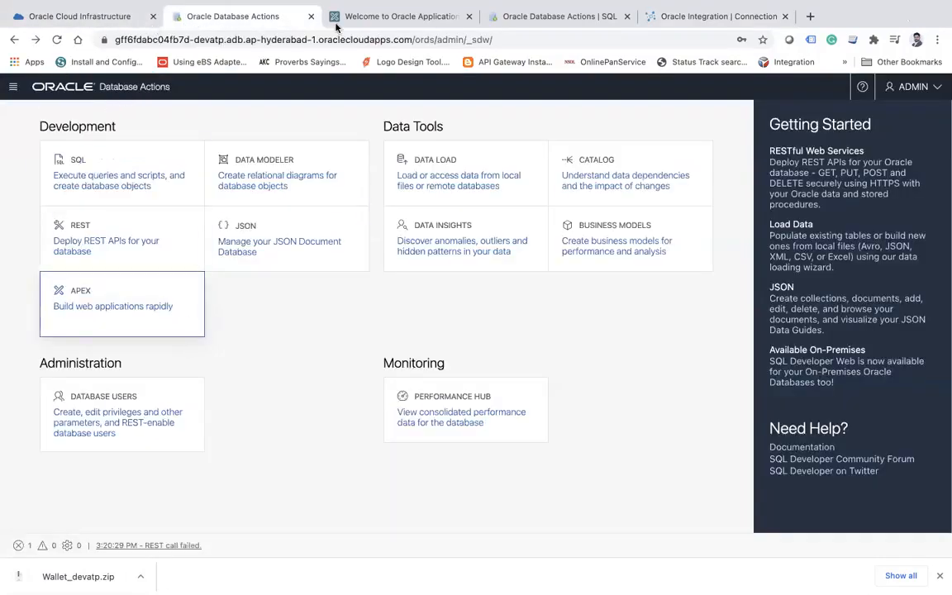
Reveal the downloaded Wallet_devatp.zip in Finder from the browser's download options
{"action": "left_click", "coordinate": [64, 17]}
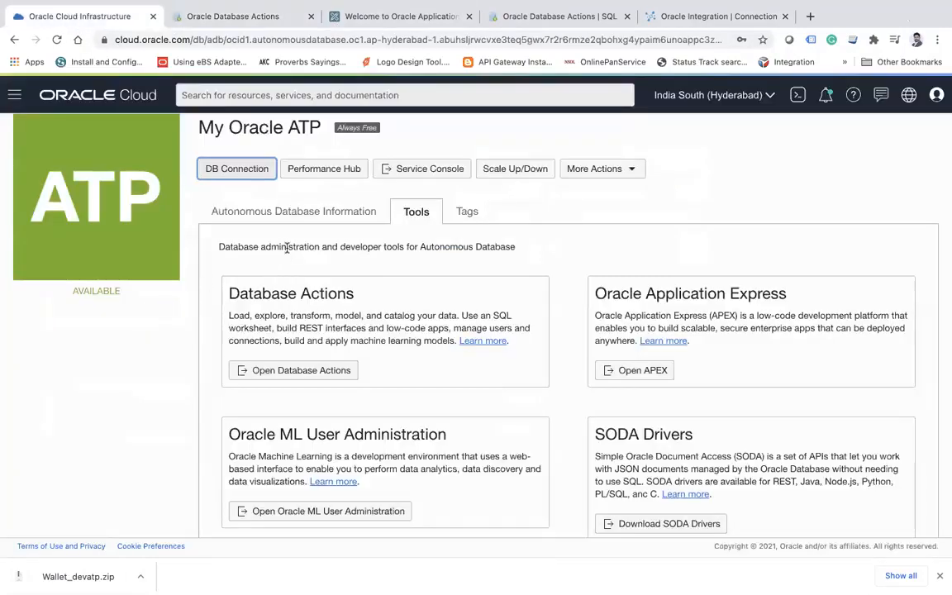
{"action": "scroll", "coordinate": [295, 263], "scroll_direction": "up", "scroll_amount": 1}
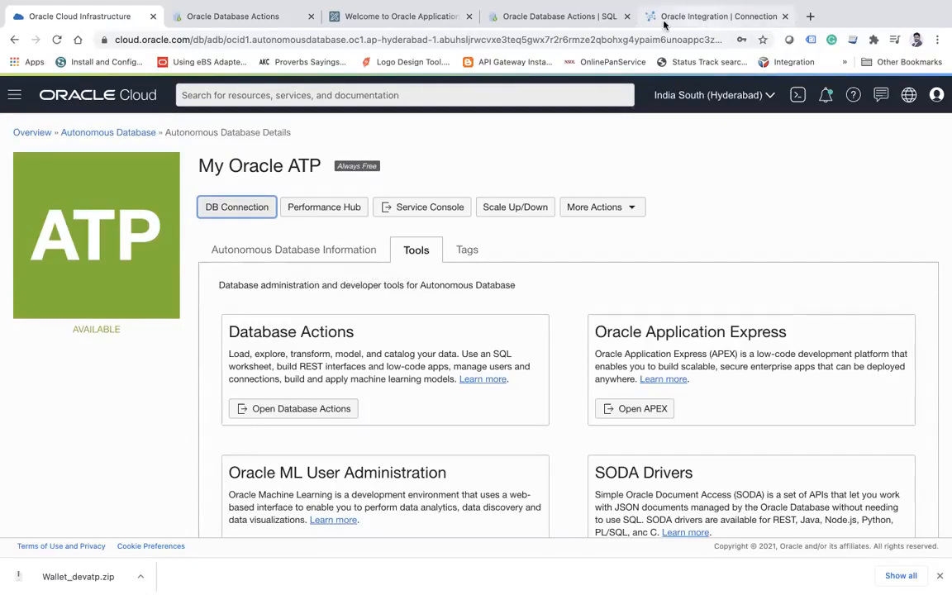
{"action": "left_click", "coordinate": [703, 13]}
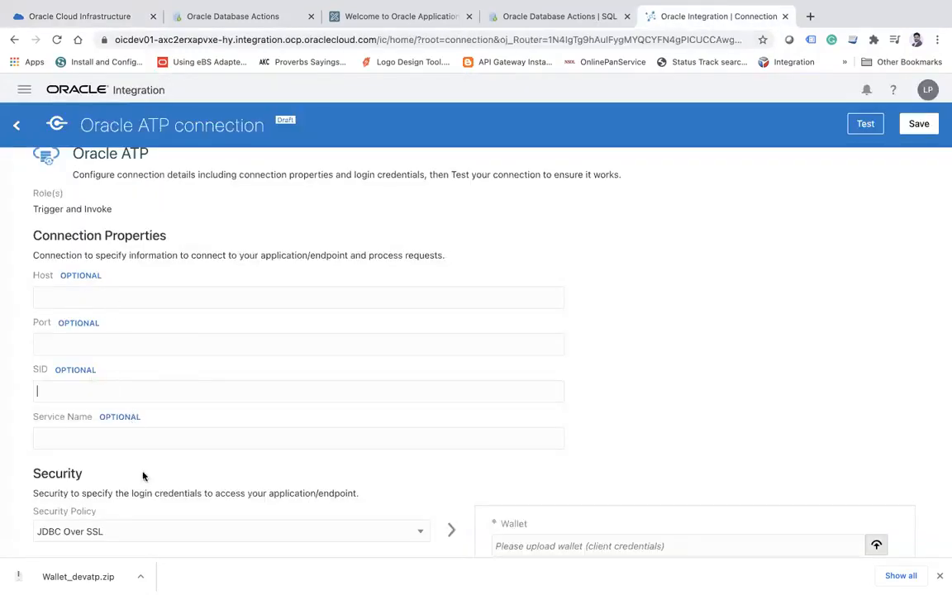
{"action": "left_click", "coordinate": [141, 577]}
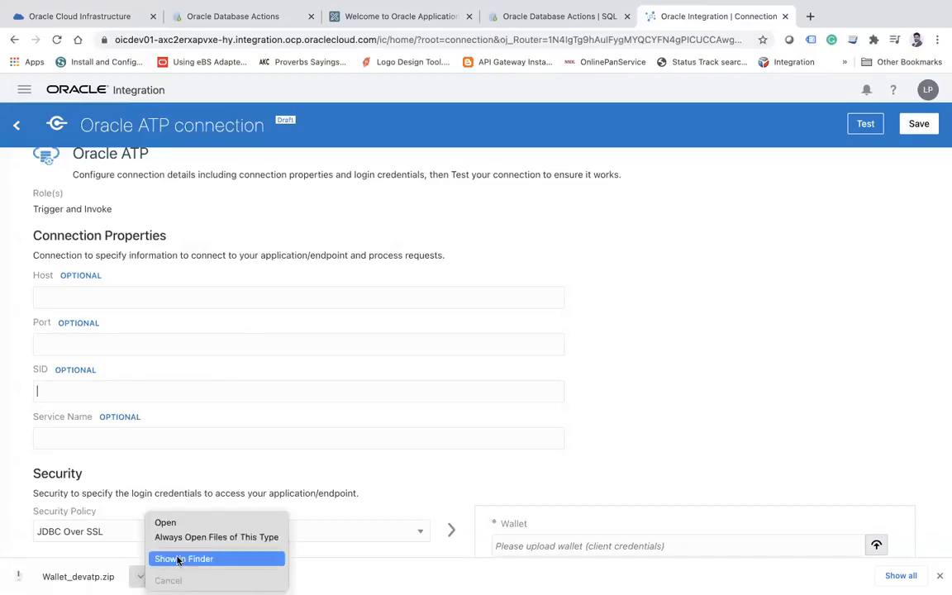
{"action": "left_click", "coordinate": [178, 560]}
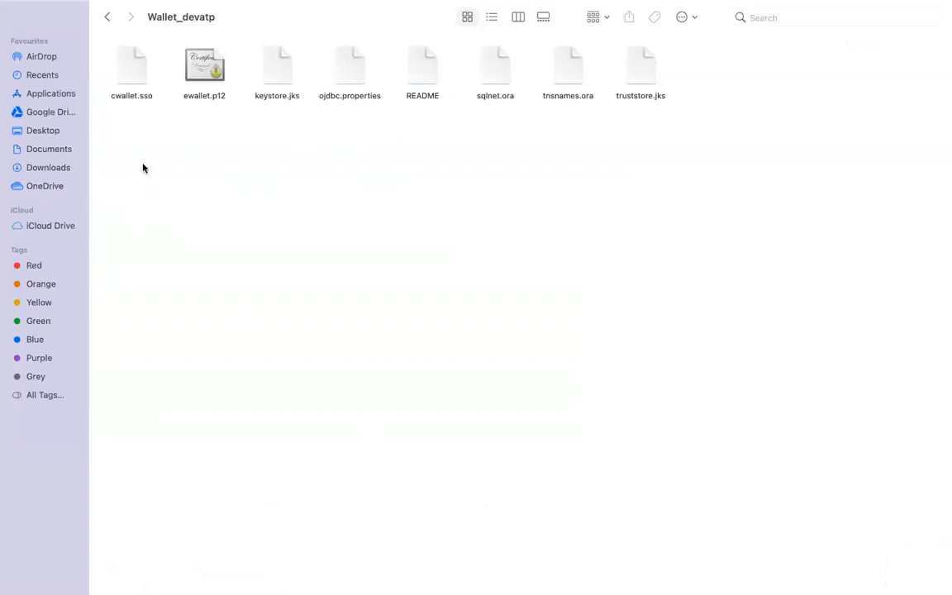
Look over the Wallet_devatp files, then open tnsnames.ora with TextEdit
{"action": "left_click", "coordinate": [121, 86]}
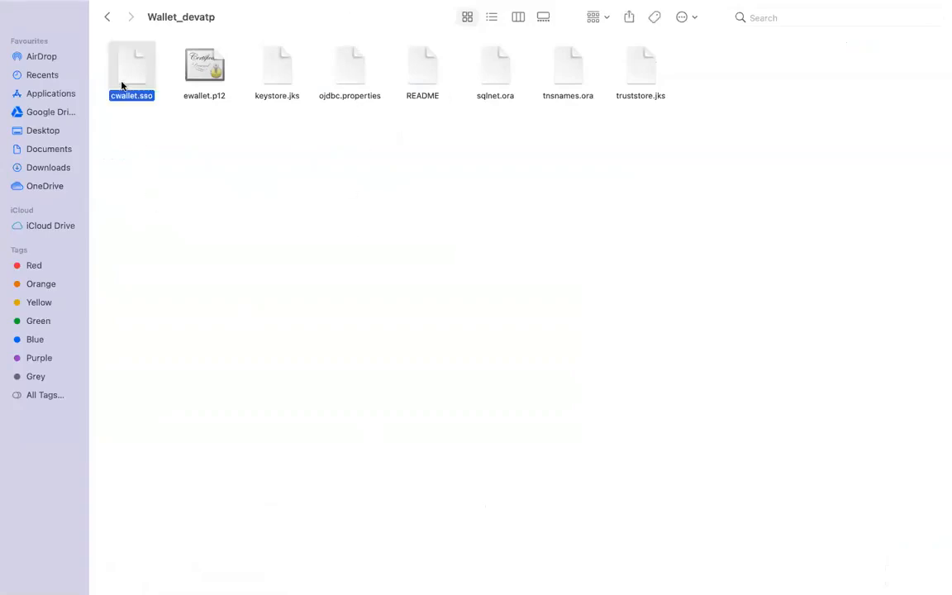
{"action": "left_click", "coordinate": [274, 84]}
{"action": "left_click", "coordinate": [359, 82]}
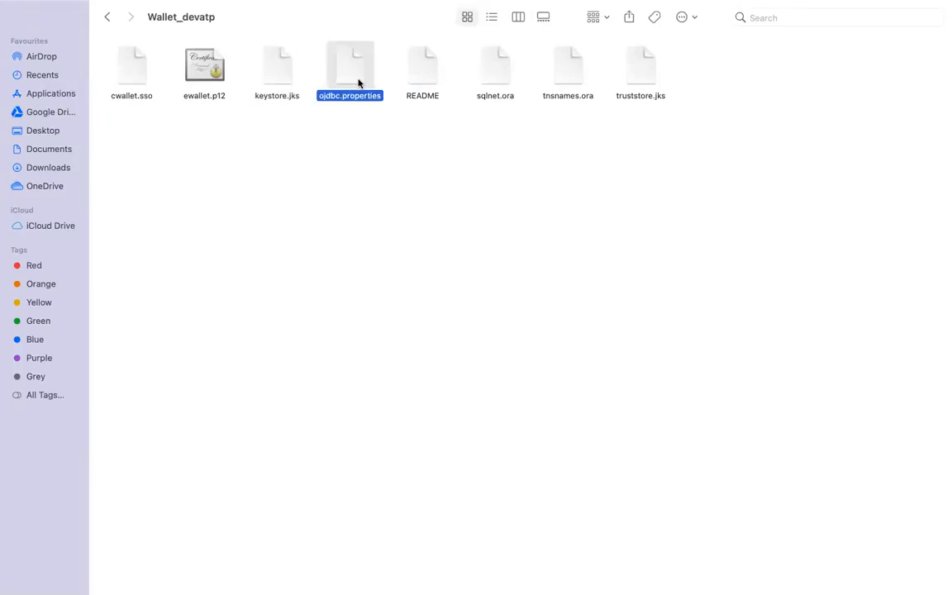
{"action": "left_click", "coordinate": [496, 80]}
{"action": "left_click", "coordinate": [574, 77]}
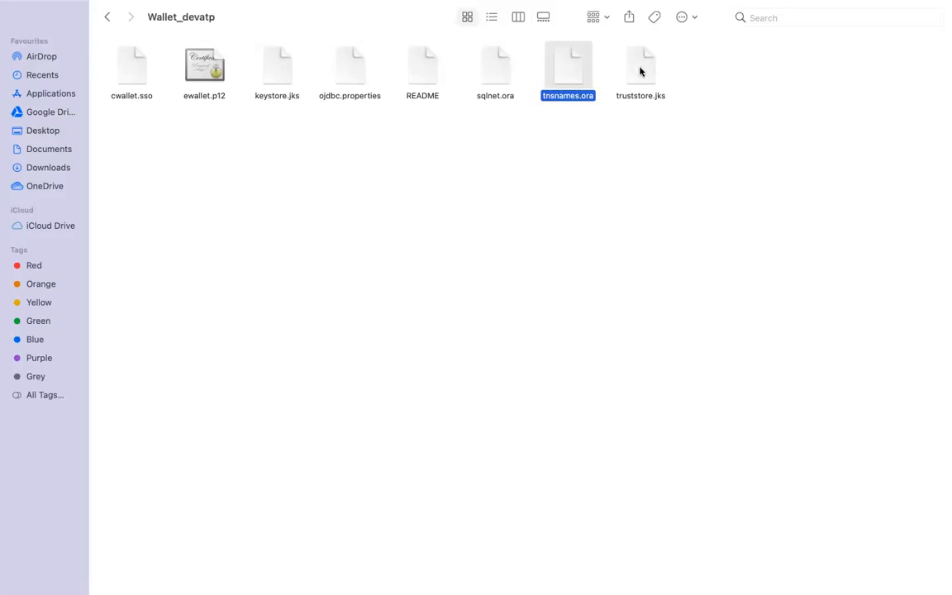
{"action": "left_click", "coordinate": [577, 71], "text": "super"}
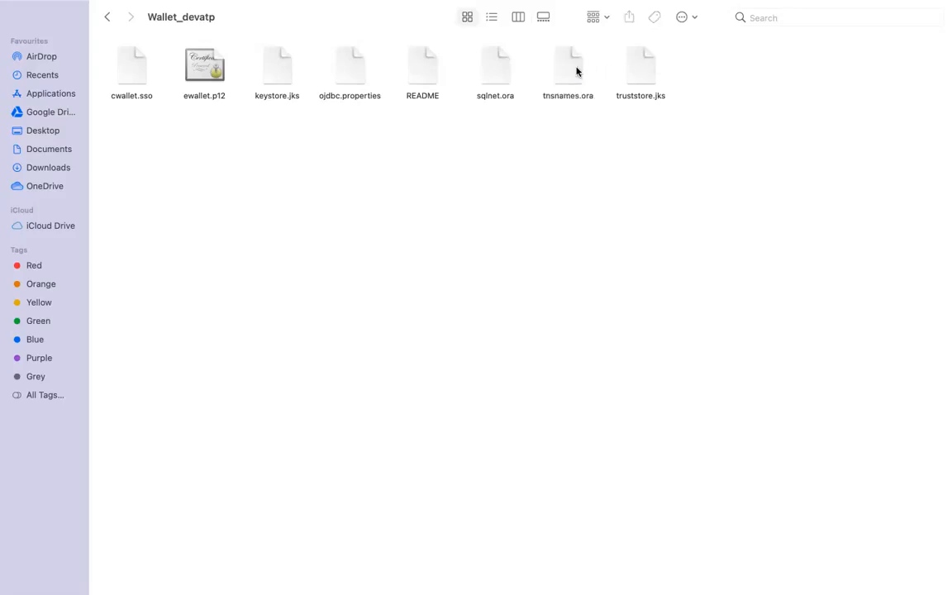
{"action": "left_click", "coordinate": [577, 71]}
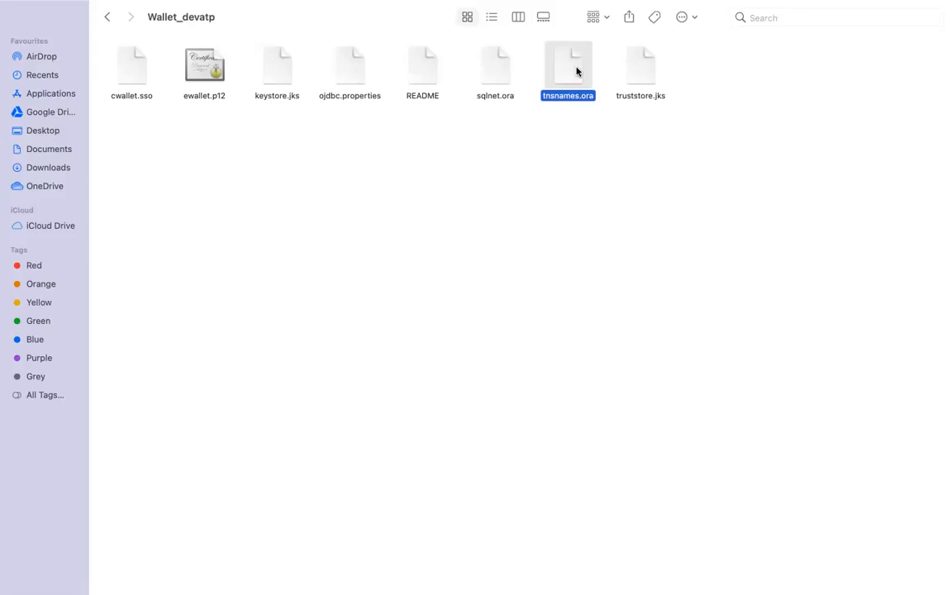
{"action": "left_click", "coordinate": [576, 70], "text": "super"}
{"action": "left_click", "coordinate": [567, 68]}
{"action": "right_click", "coordinate": [569, 66]}
{"action": "mouse_move", "coordinate": [628, 85]}
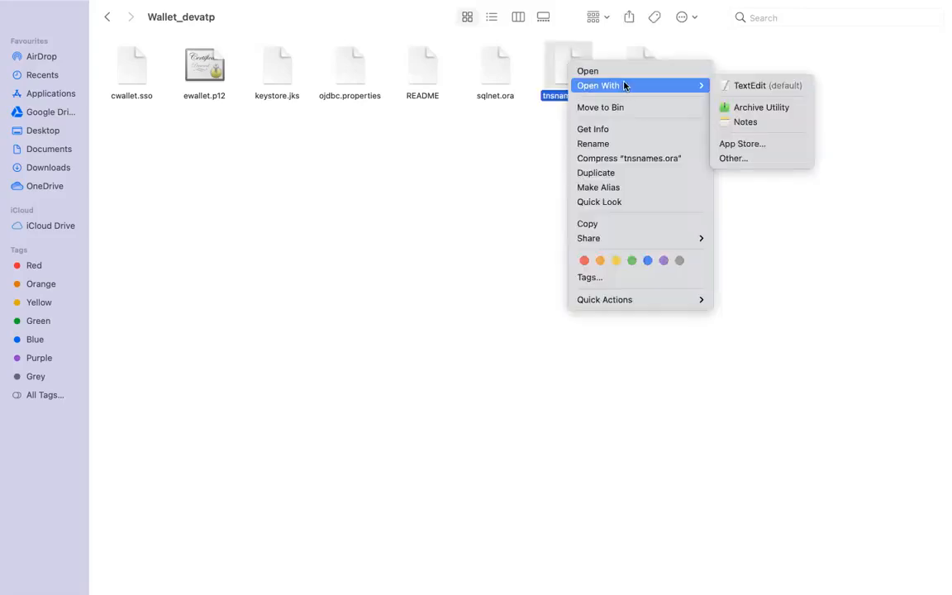
{"action": "left_click", "coordinate": [730, 86]}
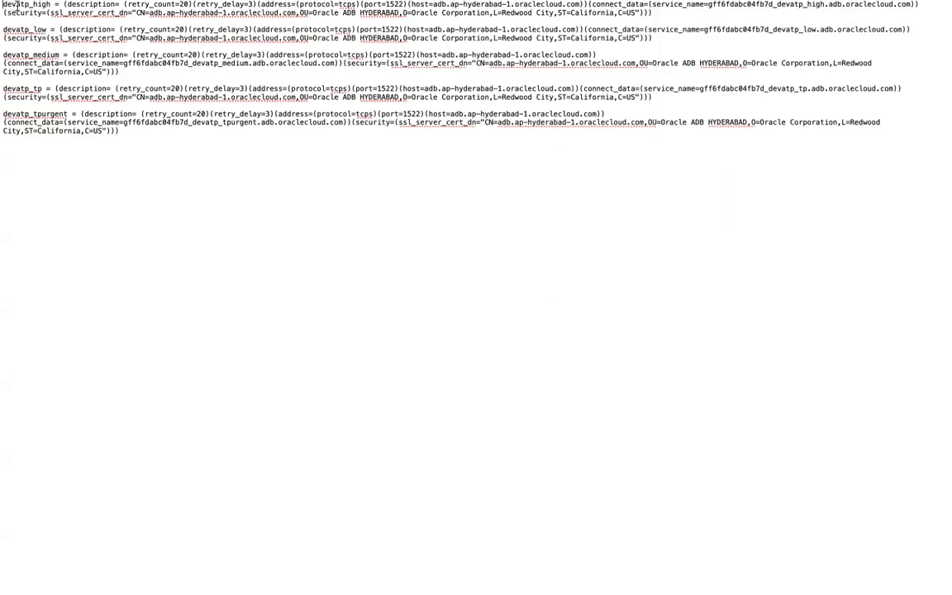
Enlarge all of tnsnames.ora's text to 24 point for readability
{"action": "left_click_drag", "start_coordinate": [28, 6], "coordinate": [2, 5]}
{"action": "key", "text": "super+t"}
{"action": "left_click", "coordinate": [229, 211]}
{"action": "key", "text": "super+a"}
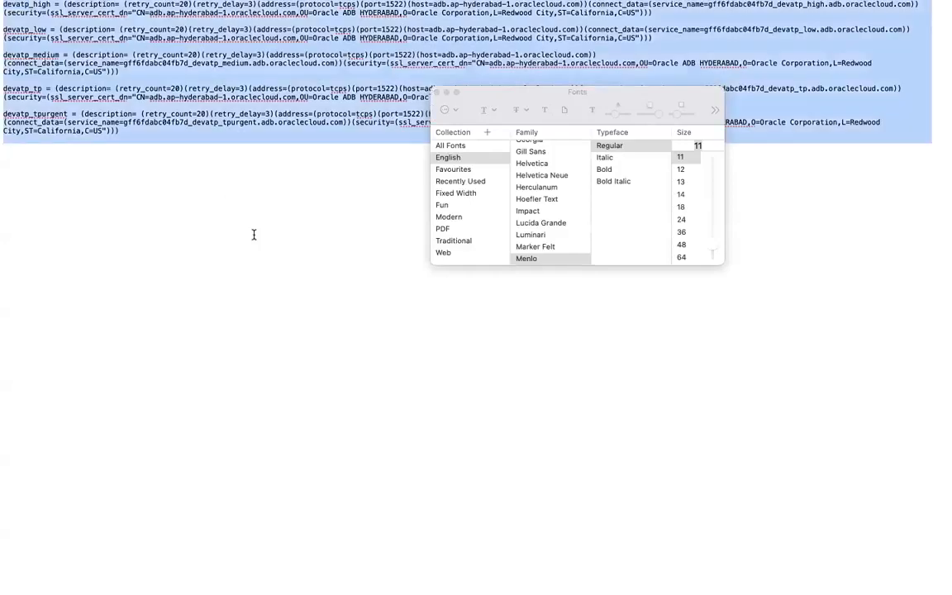
{"action": "left_click", "coordinate": [683, 231]}
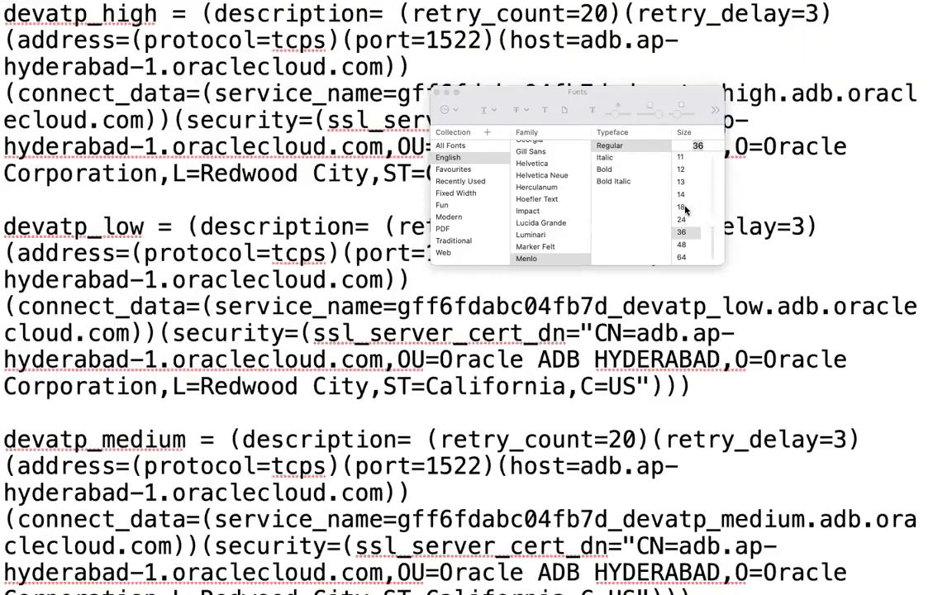
{"action": "left_click", "coordinate": [682, 219]}
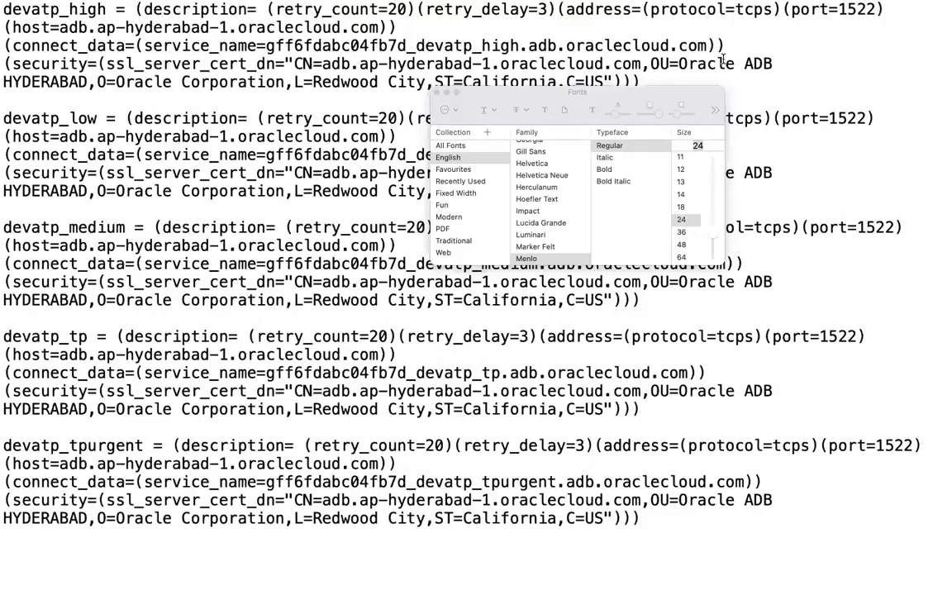
{"action": "left_click", "coordinate": [437, 93]}
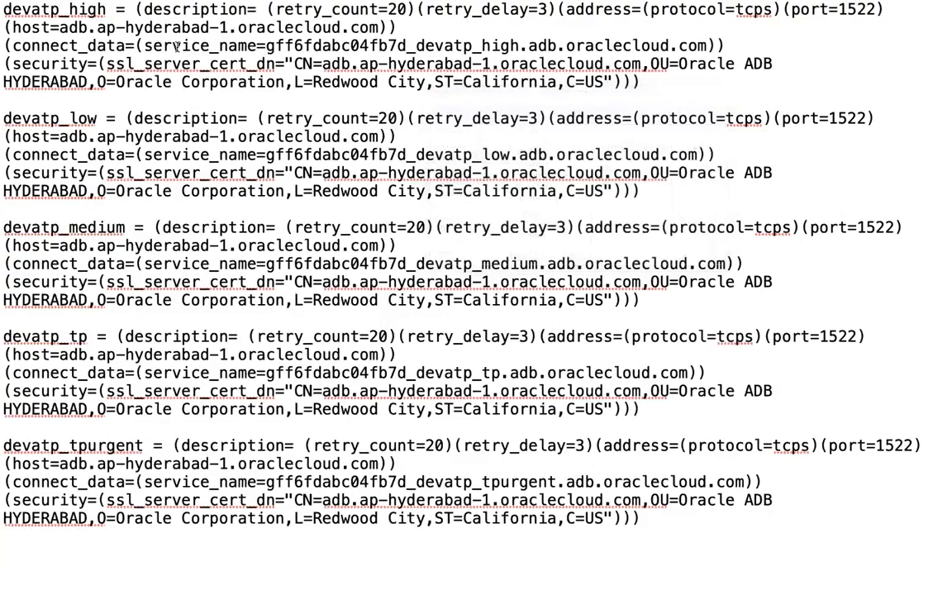
Review the service names devatp_high, devatp_low, devatp_medium, devatp_tp and devatp_tpurgent
{"action": "left_click_drag", "start_coordinate": [3, 8], "coordinate": [103, 10]}
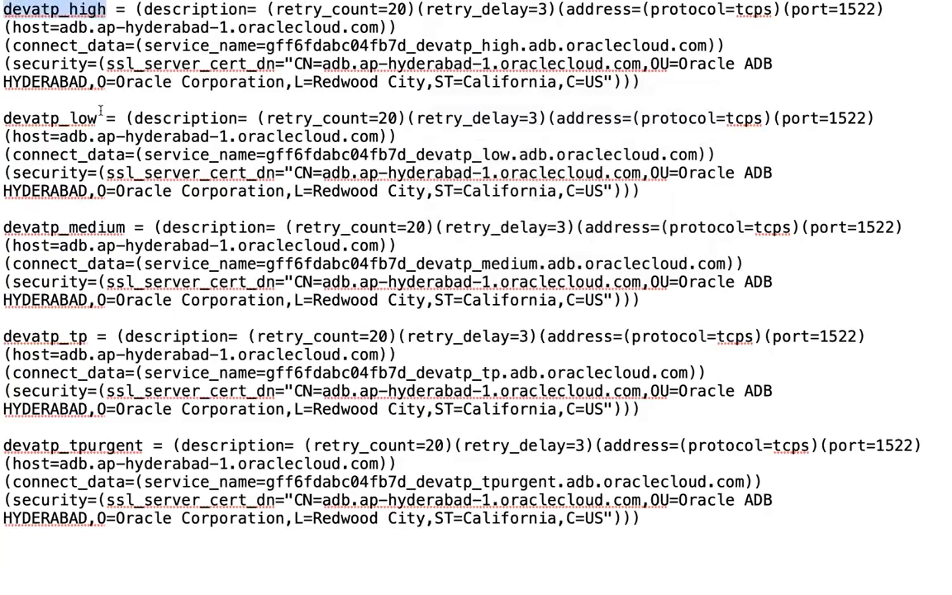
{"action": "left_click_drag", "start_coordinate": [96, 116], "coordinate": [7, 118]}
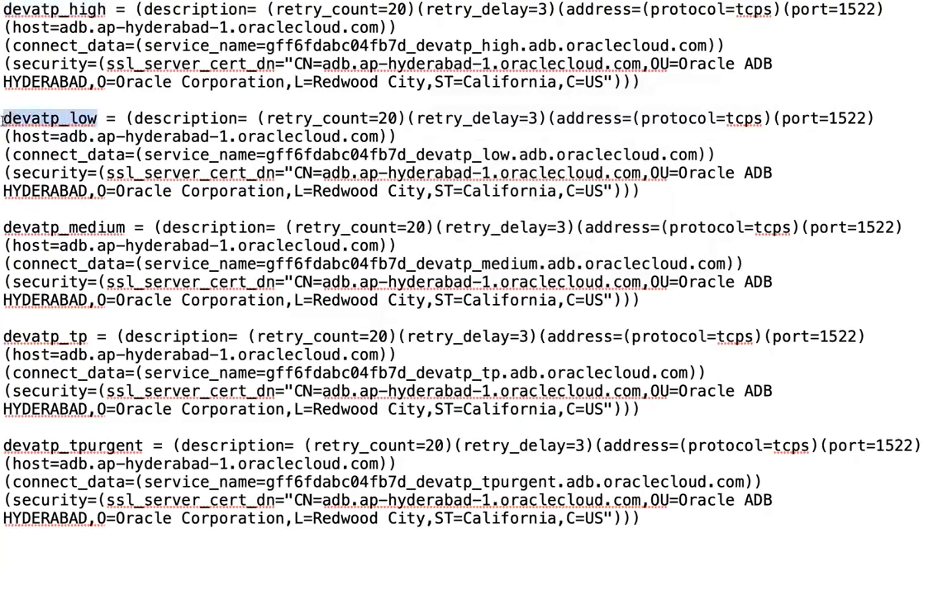
{"action": "left_click", "coordinate": [120, 228]}
{"action": "left_click_drag", "start_coordinate": [112, 228], "coordinate": [46, 224]}
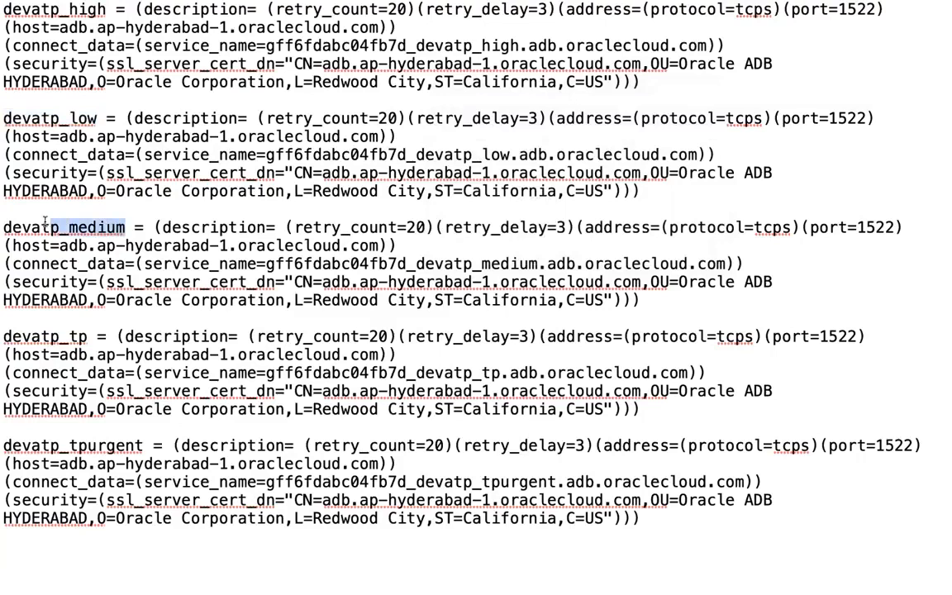
{"action": "left_click_drag", "start_coordinate": [87, 336], "coordinate": [70, 337]}
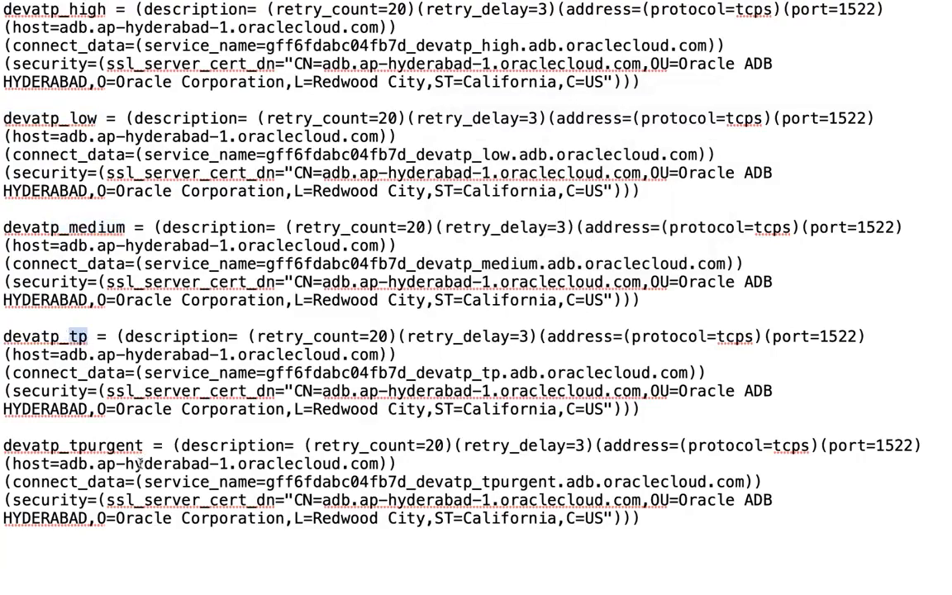
{"action": "left_click_drag", "start_coordinate": [143, 447], "coordinate": [5, 448]}
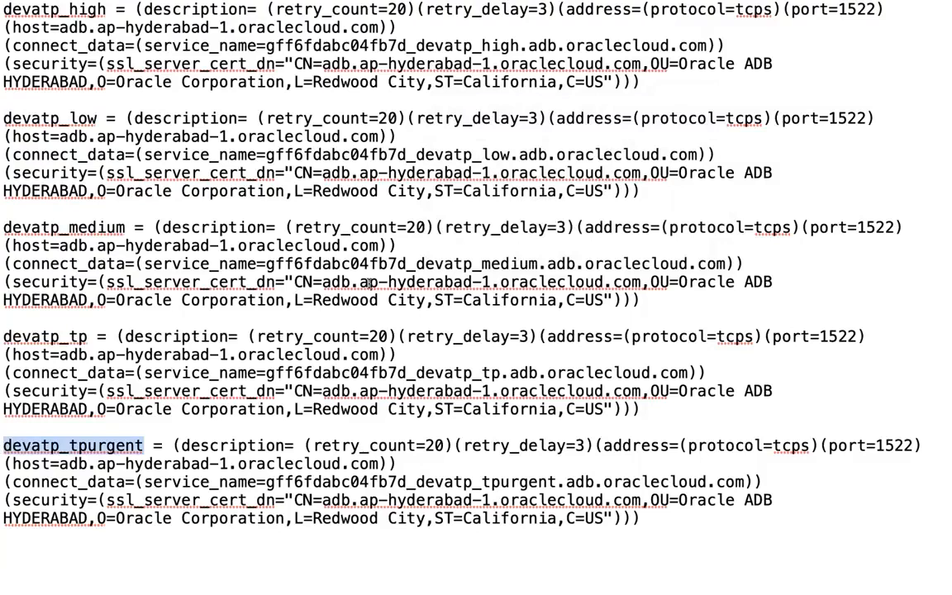
Paste devatp_high into the ATP connection's Service Name field
{"action": "left_click", "coordinate": [107, 10]}
{"action": "left_click_drag", "start_coordinate": [107, 9], "coordinate": [2, 10]}
{"action": "key", "text": "super+c"}
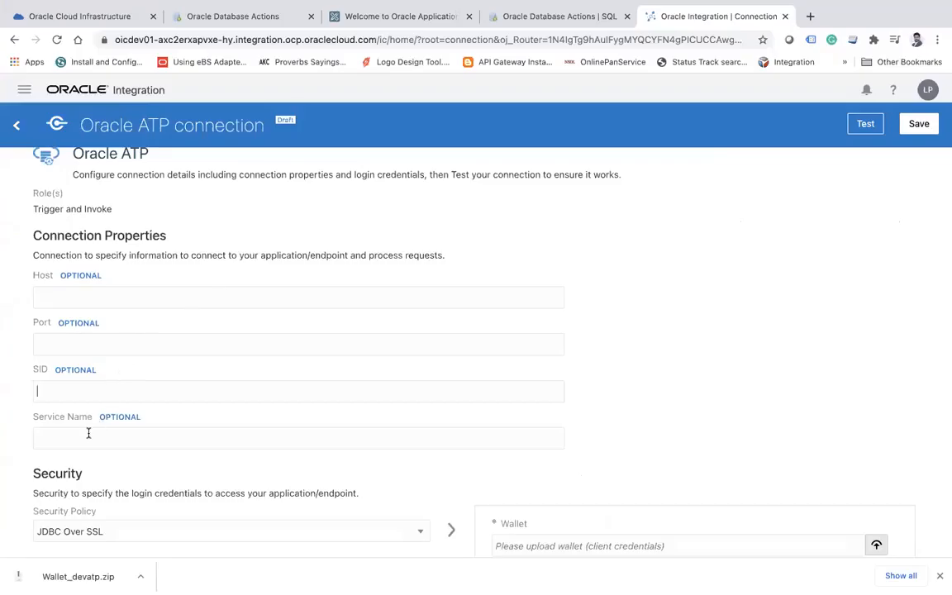
{"action": "left_click", "coordinate": [86, 436]}
{"action": "key", "text": "super+v"}
Upload Wallet_devatp.zip as the connection wallet and enter its wallet password
{"action": "scroll", "coordinate": [103, 413], "scroll_direction": "down", "scroll_amount": 2}
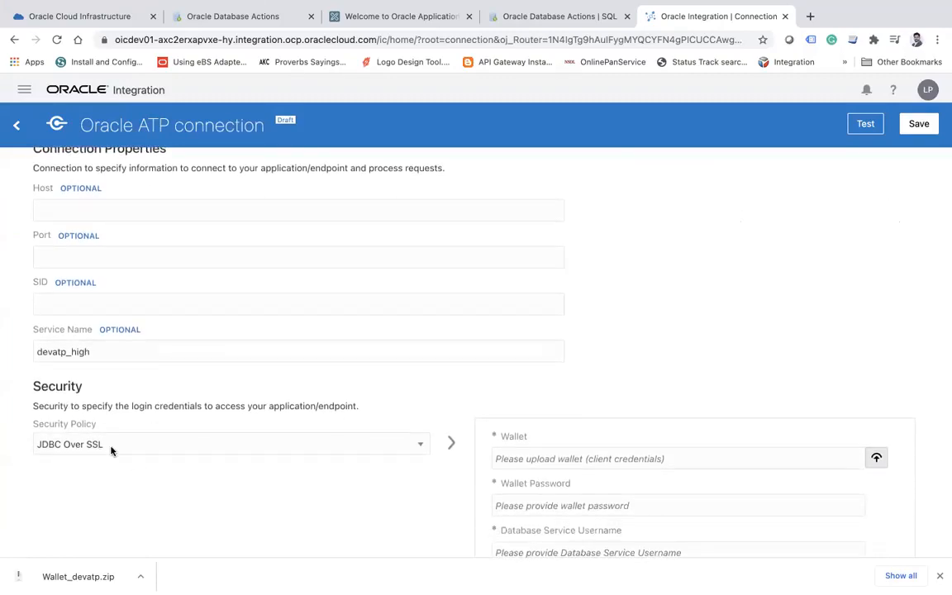
{"action": "scroll", "coordinate": [818, 250], "scroll_direction": "down", "scroll_amount": 3}
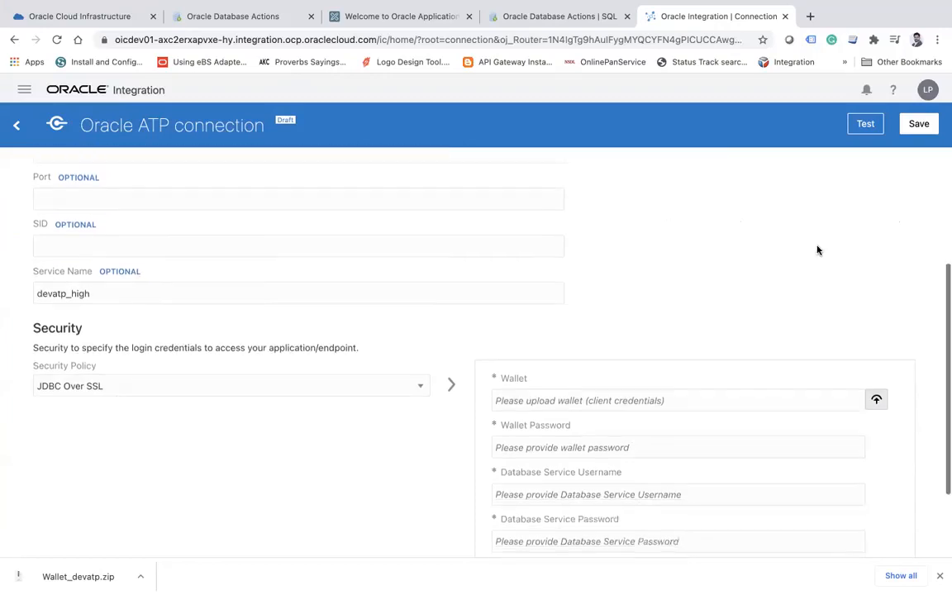
{"action": "left_click", "coordinate": [876, 354]}
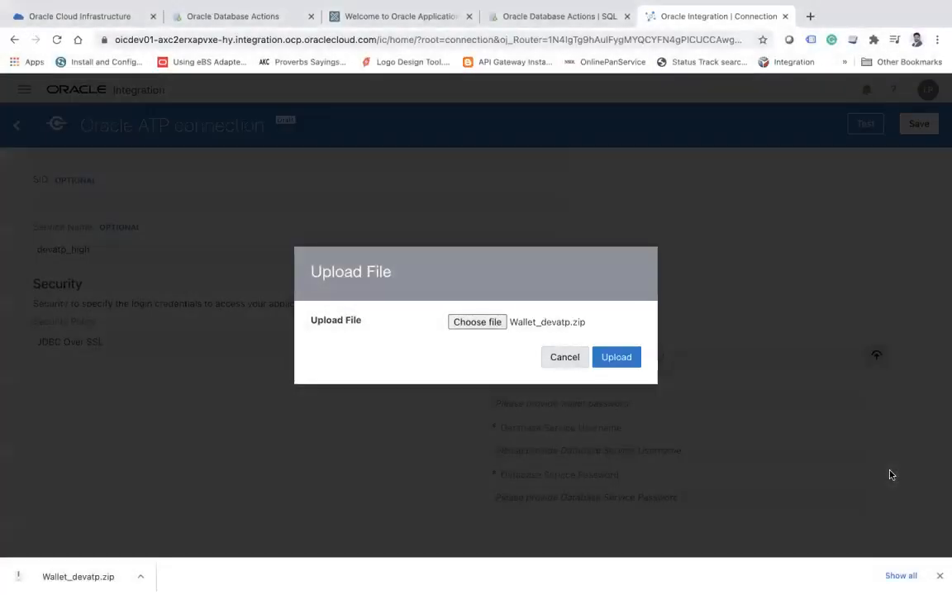
{"action": "left_click", "coordinate": [617, 357]}
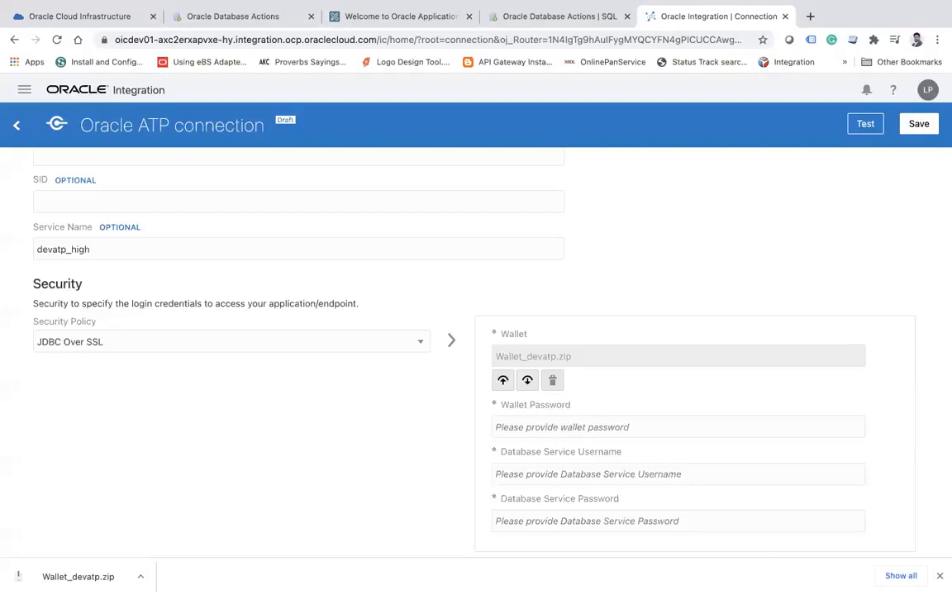
{"action": "type", "text": "************"}
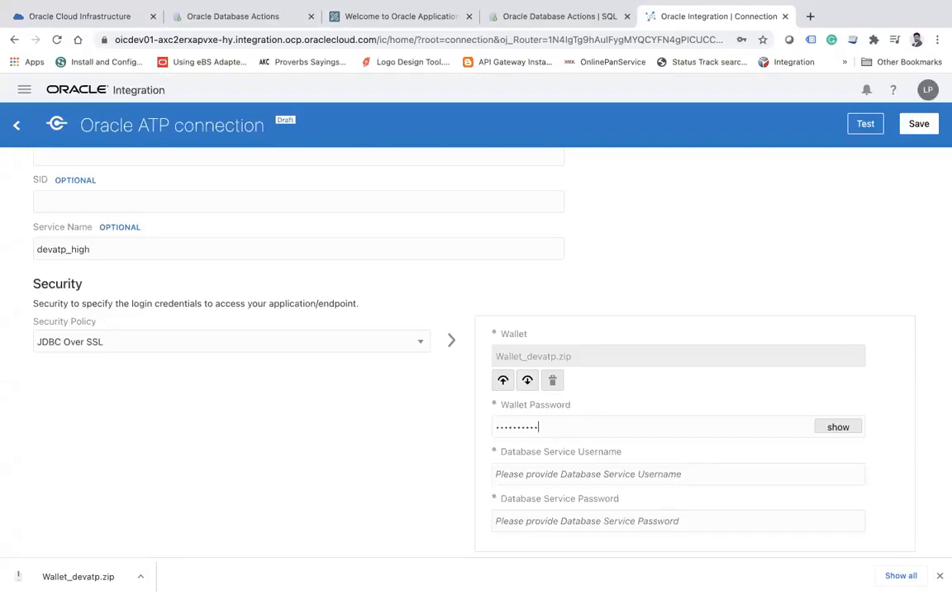
{"action": "key", "text": "Tab"}
Enter username admin and the database service password, then test the connection successfully
{"action": "left_click", "coordinate": [669, 475]}
{"action": "type", "text": "admin"}
{"action": "key", "text": "Tab"}
{"action": "type", "text": "************"}
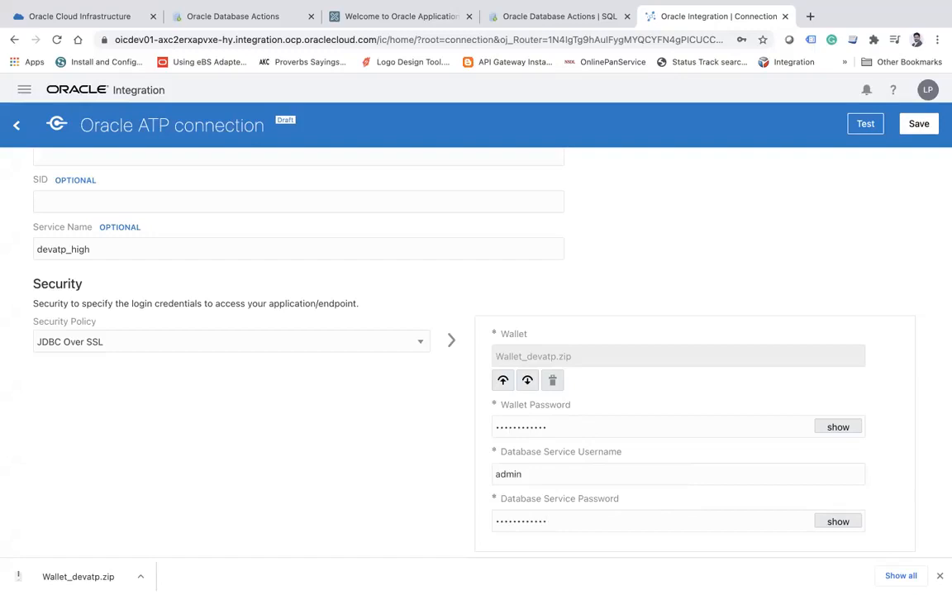
{"action": "left_click", "coordinate": [874, 129]}
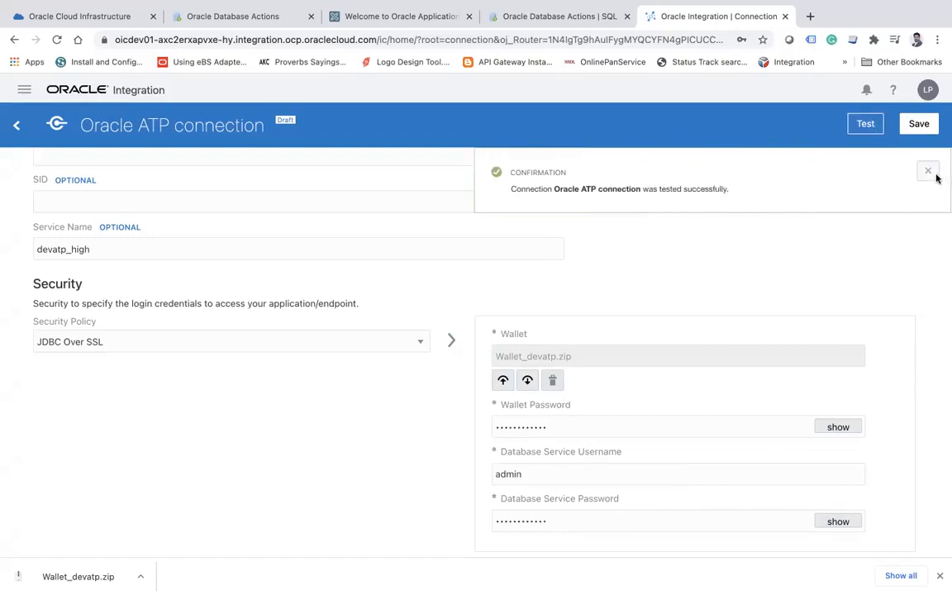
Dismiss the test banner, save the Oracle ATP connection, and go back to Connections
{"action": "left_click", "coordinate": [928, 172]}
{"action": "left_click", "coordinate": [930, 129]}
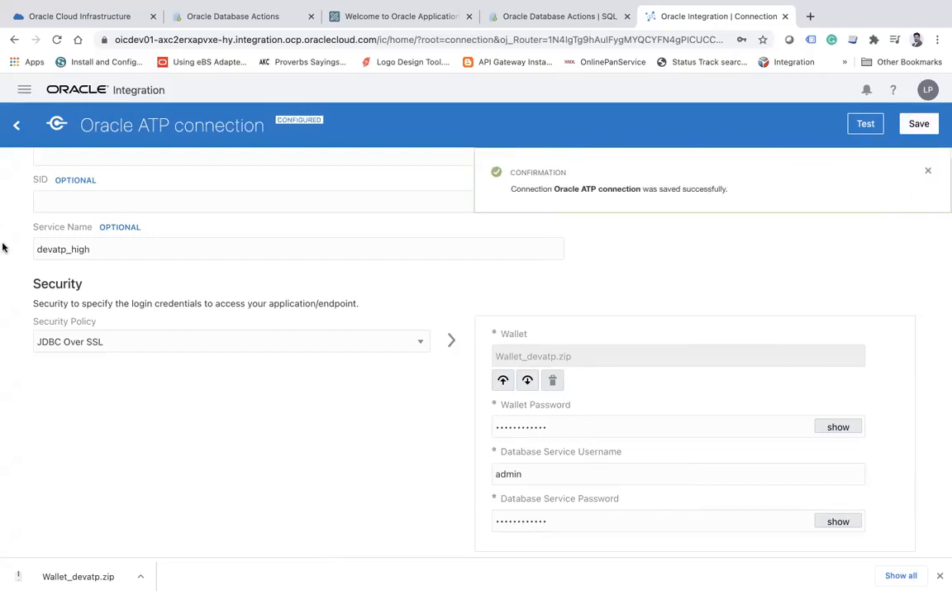
{"action": "left_click", "coordinate": [17, 125]}
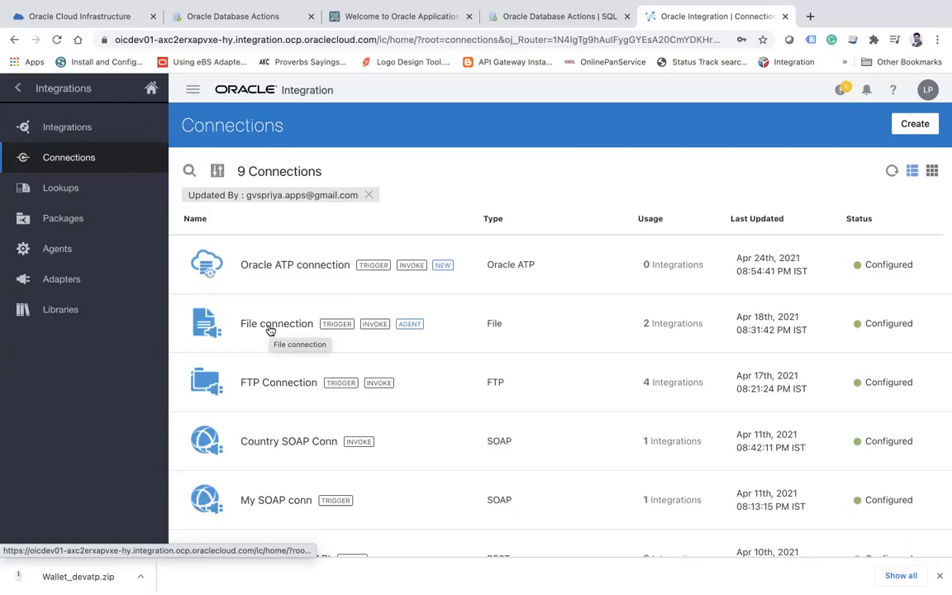
Close the Wallet_devatp.zip download bar so all 9 connections are visible
{"action": "left_click", "coordinate": [940, 575]}
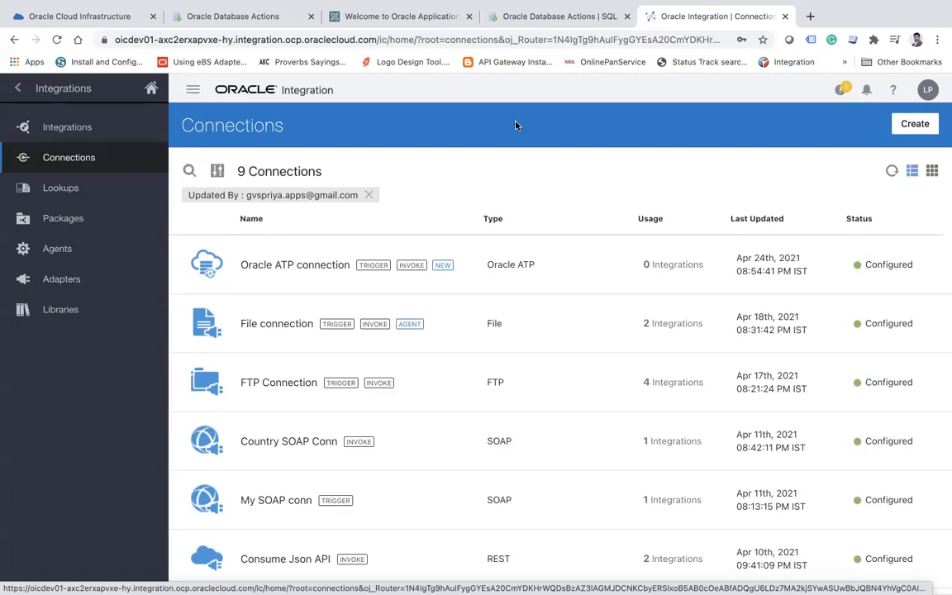
{"action": "mouse_move", "coordinate": [475, 4]}
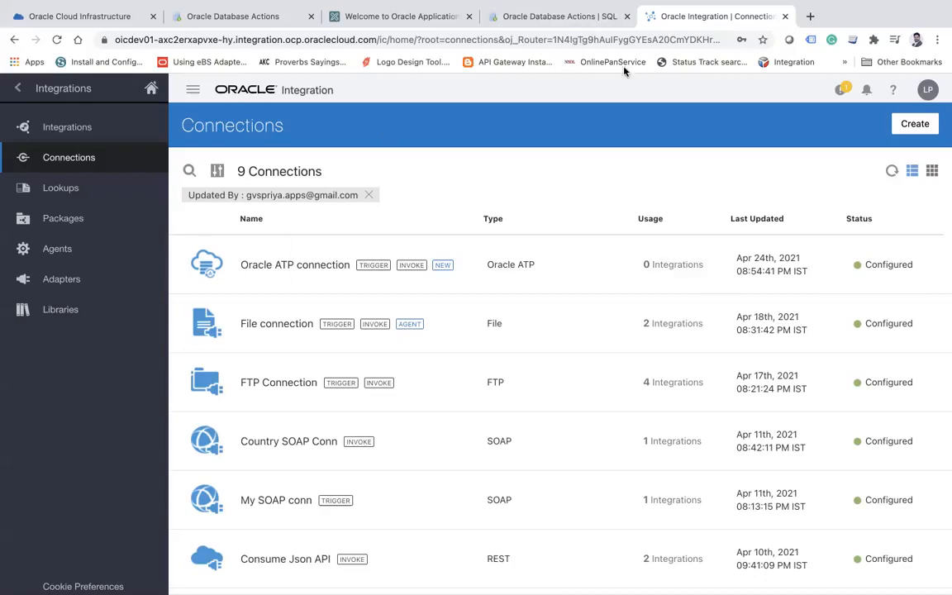
Switch to the Database Actions SQL worksheet and select the 'select * from employee' query
{"action": "left_click", "coordinate": [549, 16]}
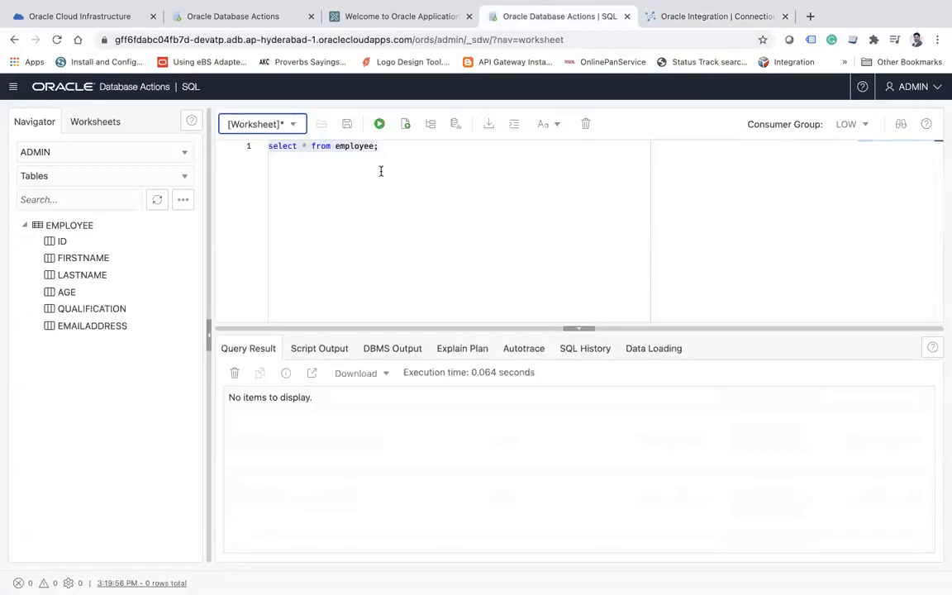
{"action": "double_click", "coordinate": [364, 146]}
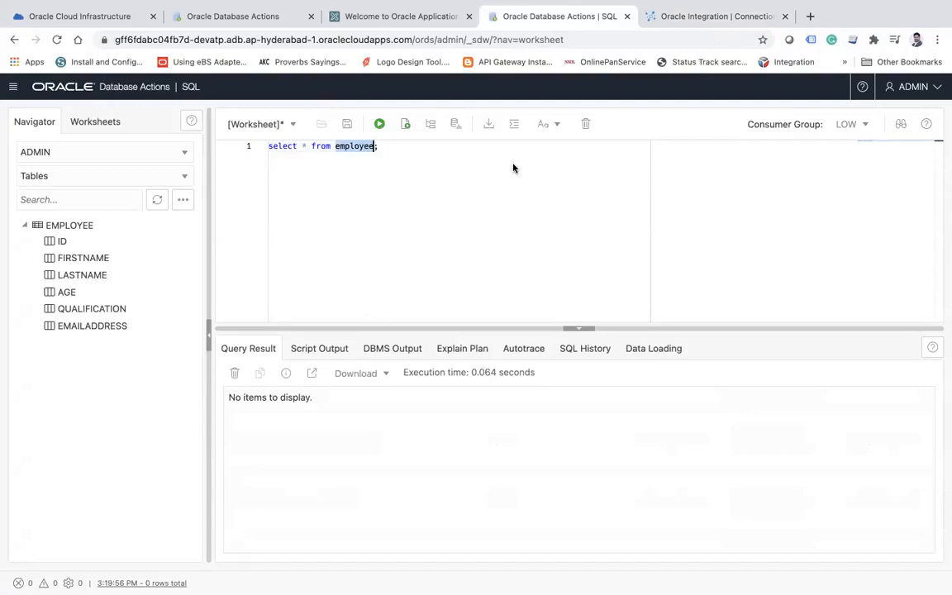
{"action": "left_click", "coordinate": [412, 150]}
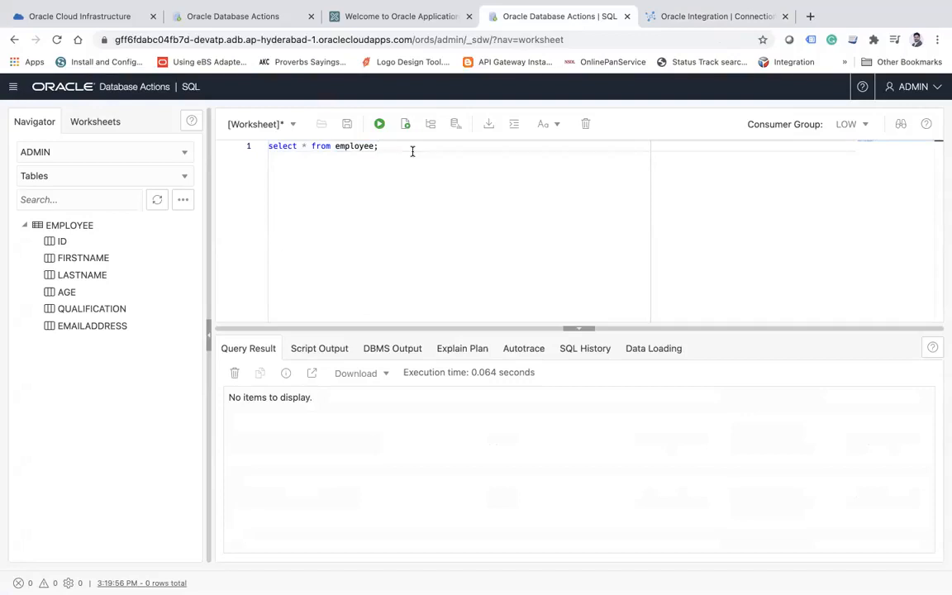
{"action": "left_click_drag", "start_coordinate": [269, 149], "coordinate": [379, 147]}
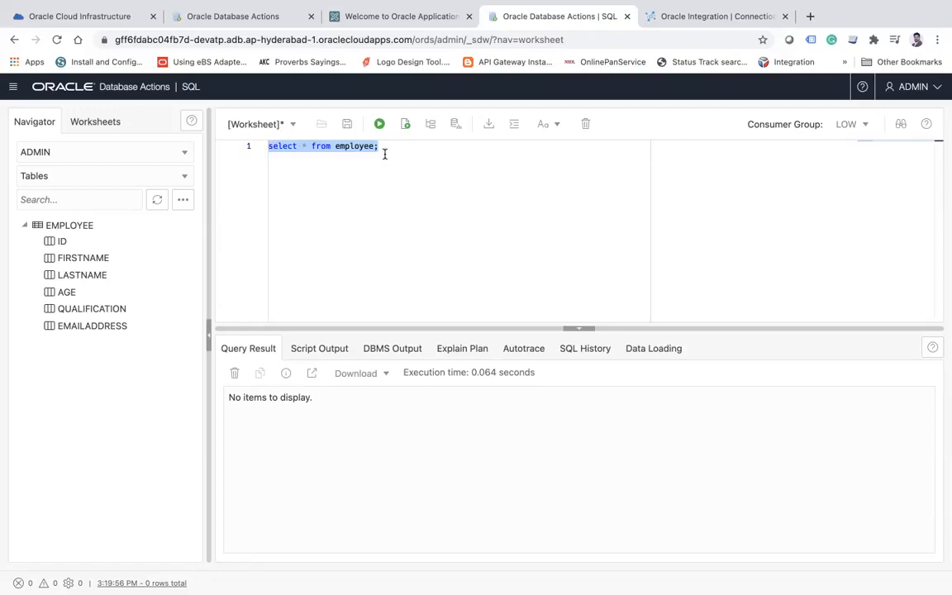
Go to the Oracle Integration Integrations list, glancing back at the SQL worksheet
{"action": "left_click", "coordinate": [665, 18]}
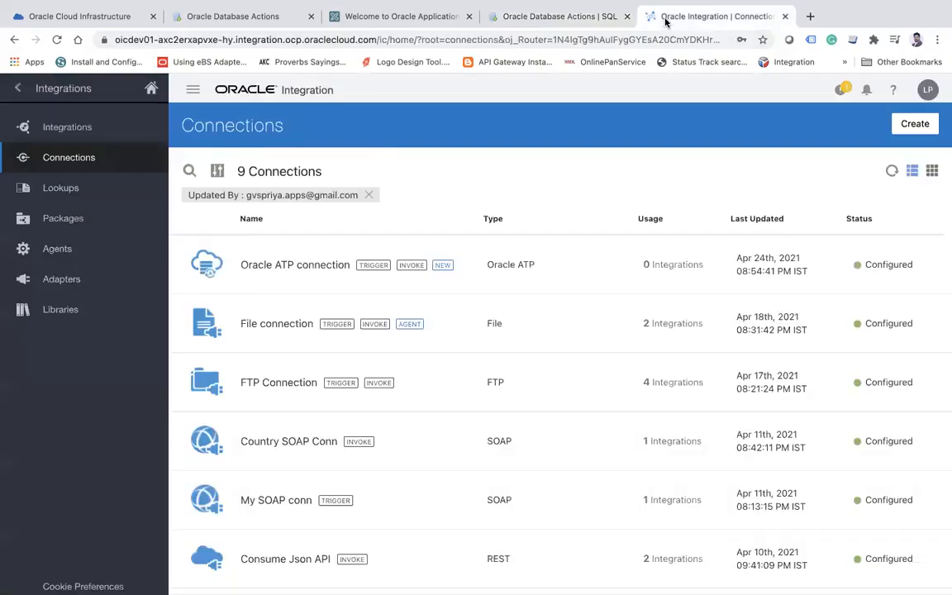
{"action": "left_click", "coordinate": [79, 127]}
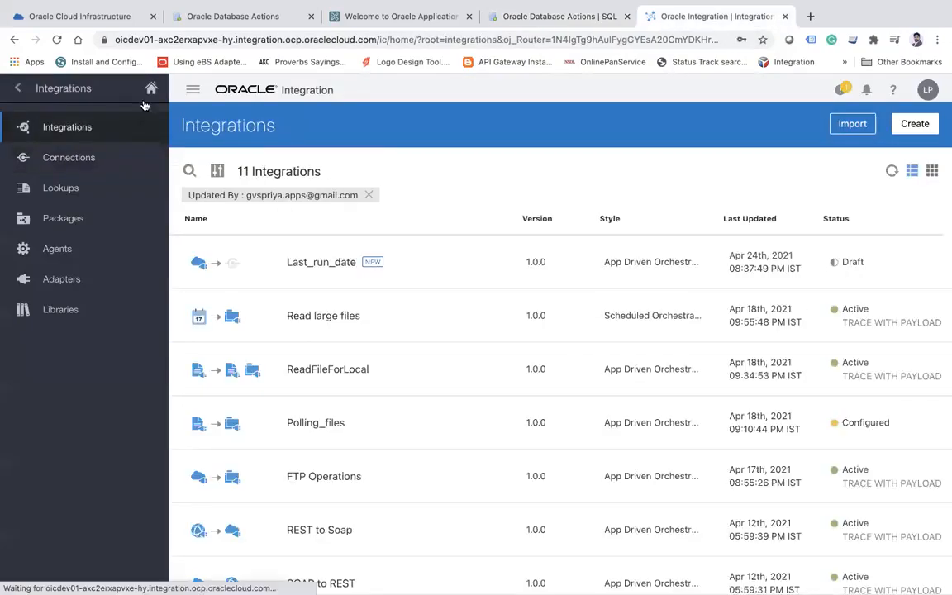
{"action": "left_click", "coordinate": [541, 16]}
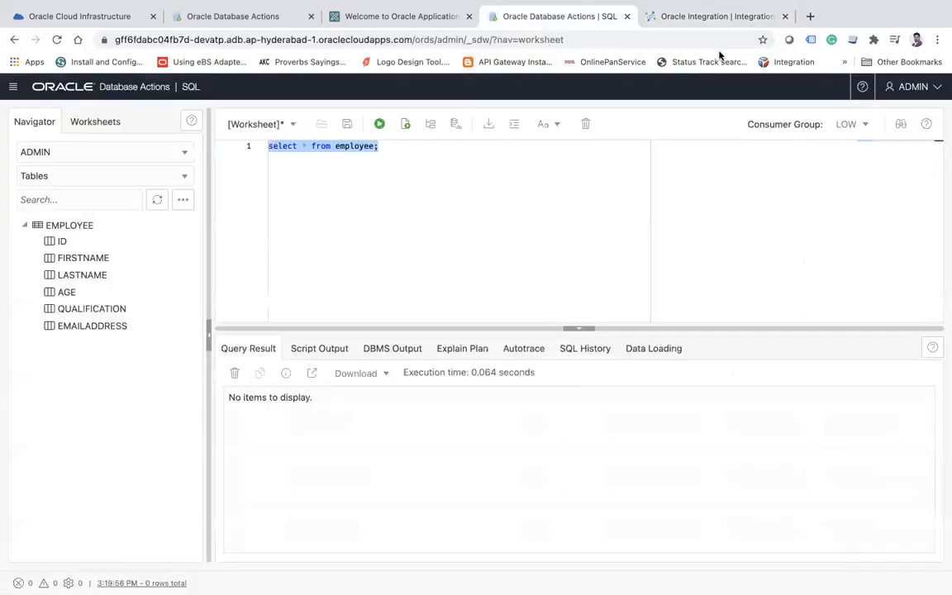
{"action": "left_click", "coordinate": [712, 24]}
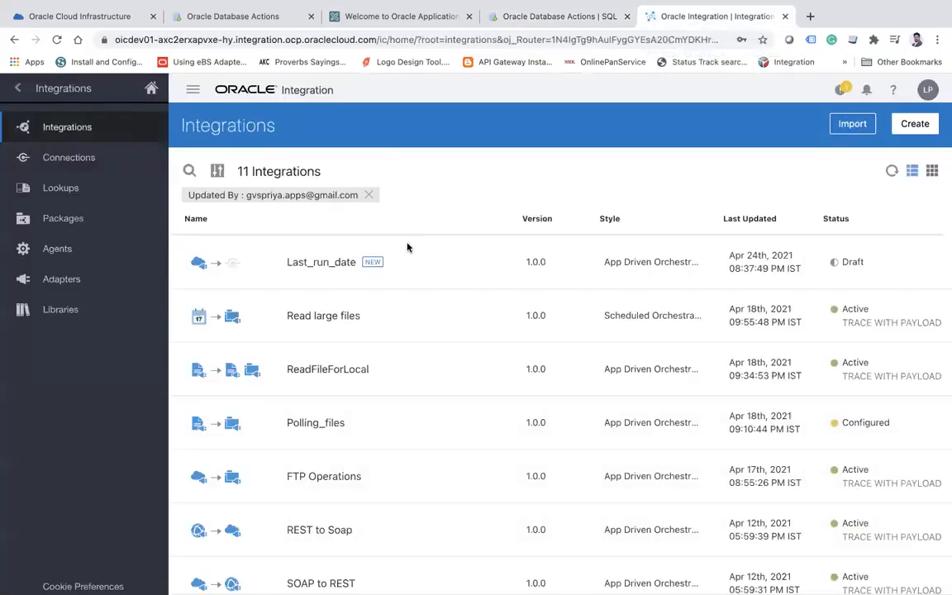
Create an App Driven Orchestration integration named 'ATP Operations' (identifier ATP_OPERATIONS)
{"action": "left_click", "coordinate": [915, 124]}
{"action": "left_click", "coordinate": [324, 243]}
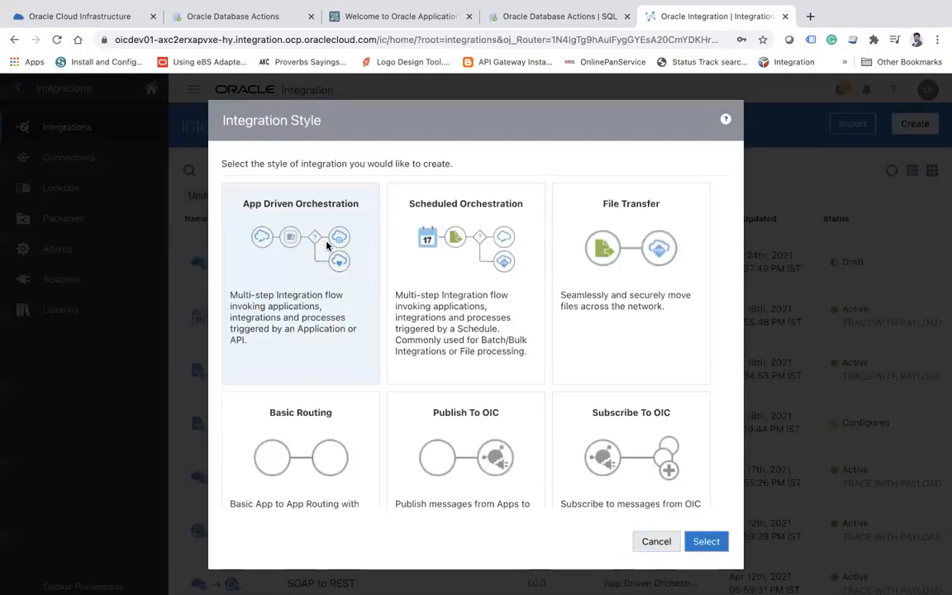
{"action": "left_click", "coordinate": [719, 541]}
{"action": "left_click", "coordinate": [347, 292]}
{"action": "type", "text": "ATP Operations"}
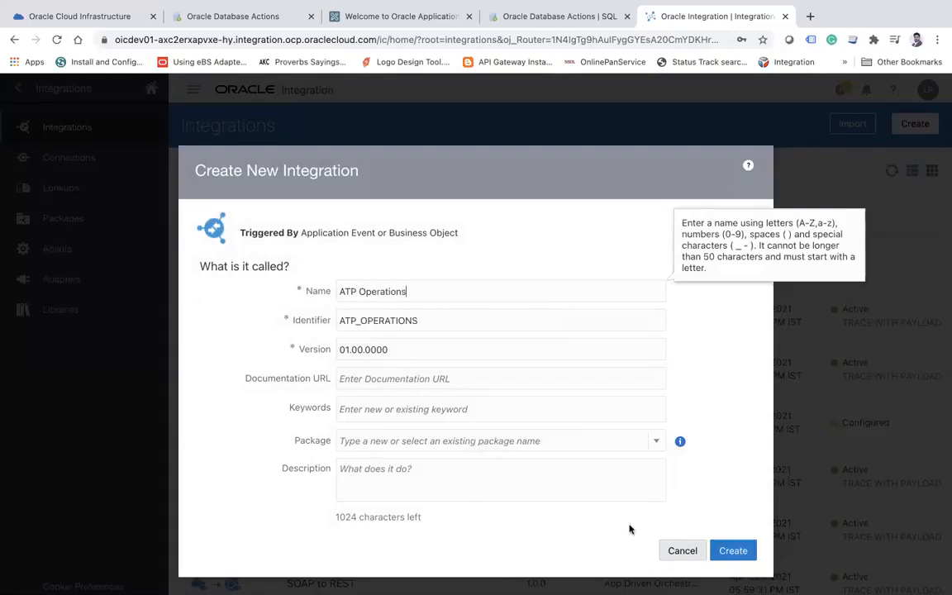
{"action": "left_click", "coordinate": [729, 550]}
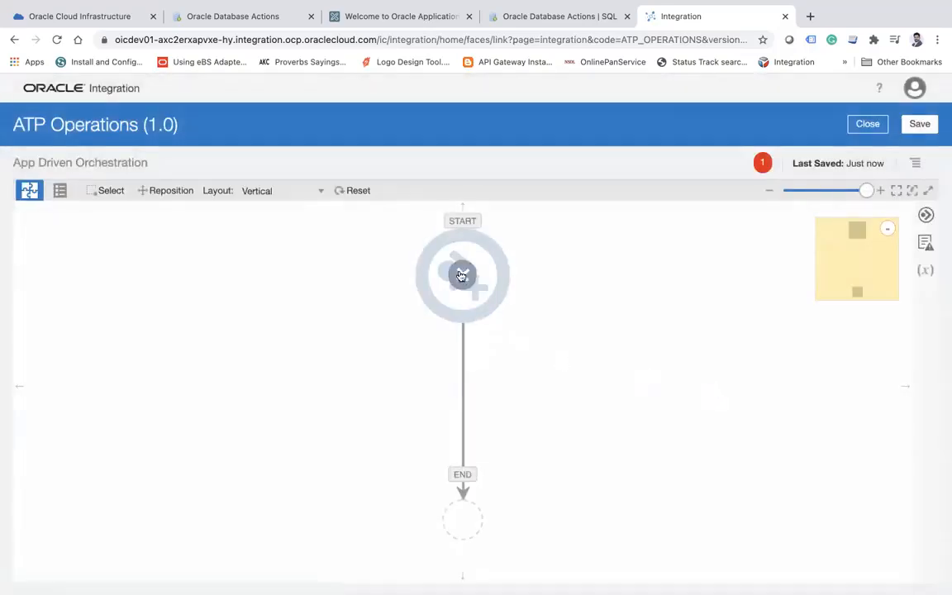
Switch the ATP Operations canvas layout to Horizontal
{"action": "left_click", "coordinate": [461, 275]}
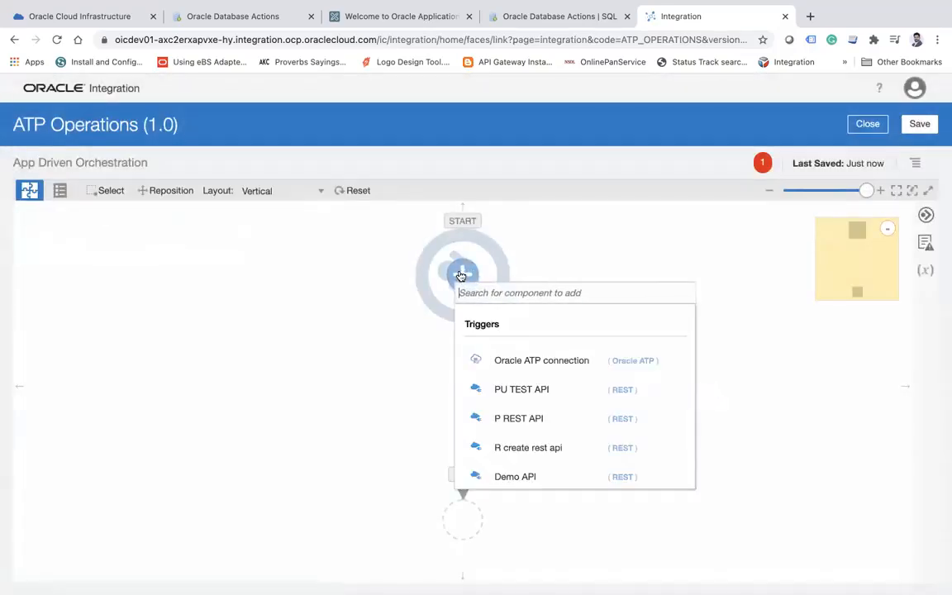
{"action": "left_click", "coordinate": [295, 187]}
{"action": "left_click", "coordinate": [281, 193]}
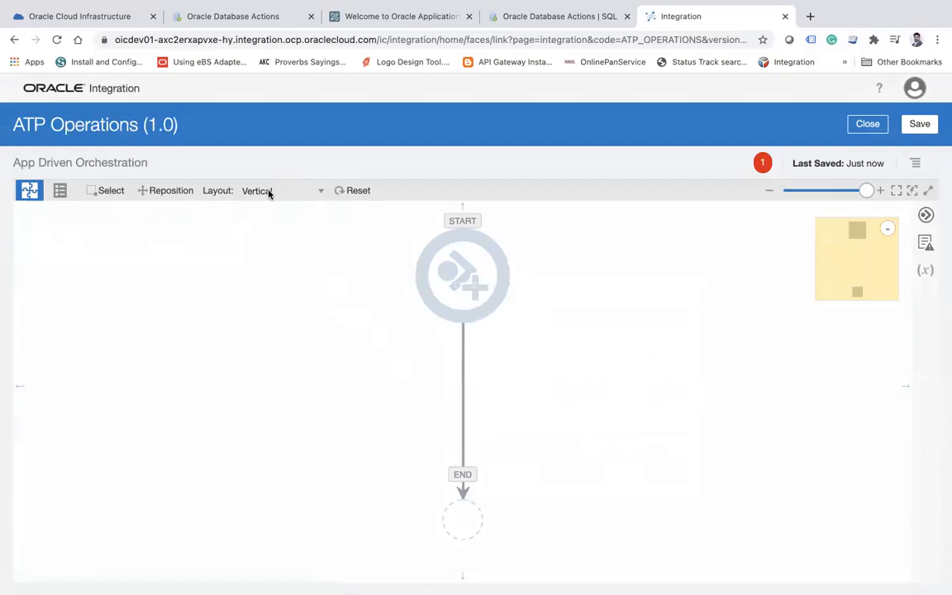
{"action": "left_click", "coordinate": [323, 193]}
{"action": "left_click", "coordinate": [303, 212]}
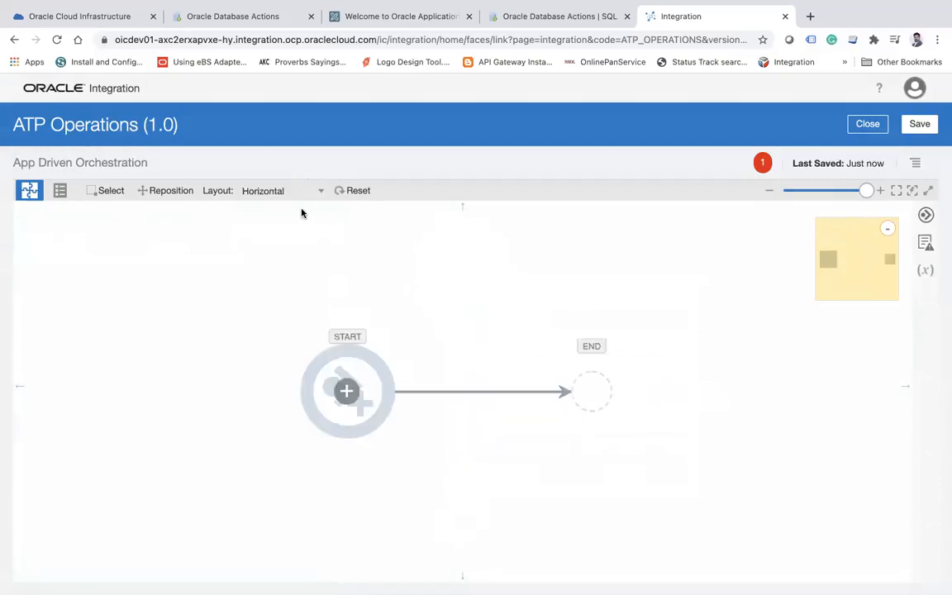
Filter the START node's trigger choices by 'rest' to list REST connections
{"action": "left_click", "coordinate": [346, 391]}
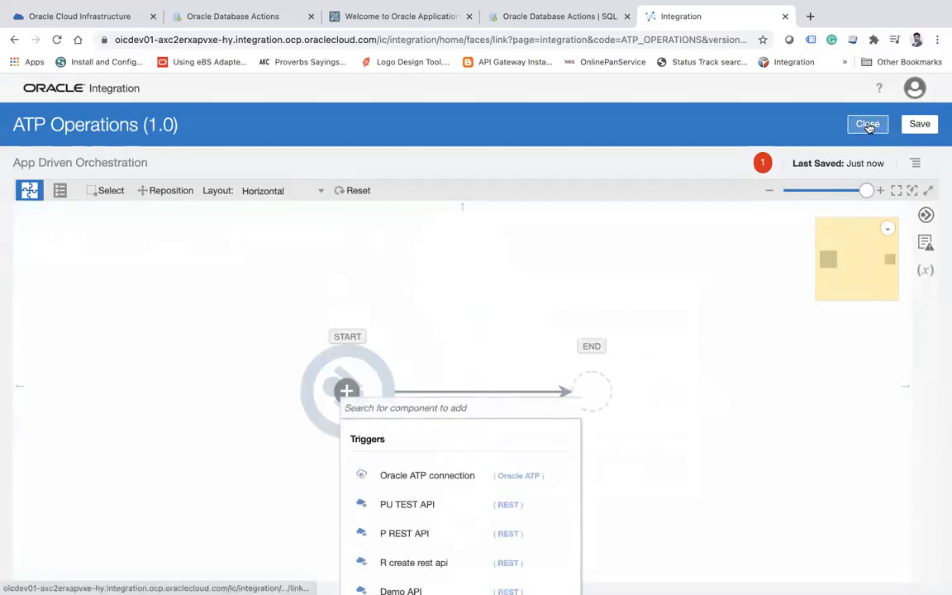
{"action": "scroll", "coordinate": [458, 467], "scroll_direction": "down", "scroll_amount": 1}
{"action": "scroll", "coordinate": [458, 467], "scroll_direction": "up", "scroll_amount": 1}
{"action": "type", "text": "rest"}
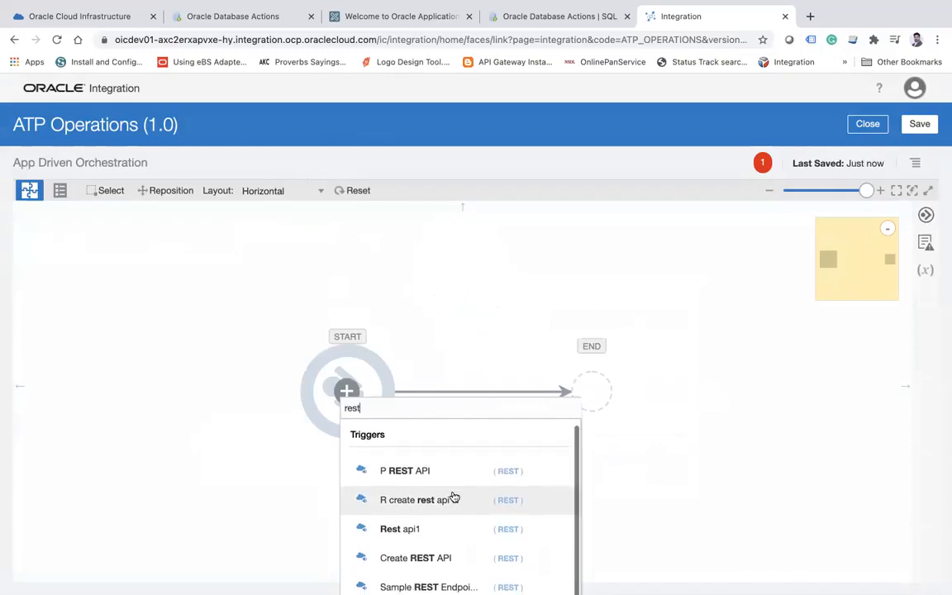
{"action": "scroll", "coordinate": [434, 430], "scroll_direction": "down", "scroll_amount": 1}
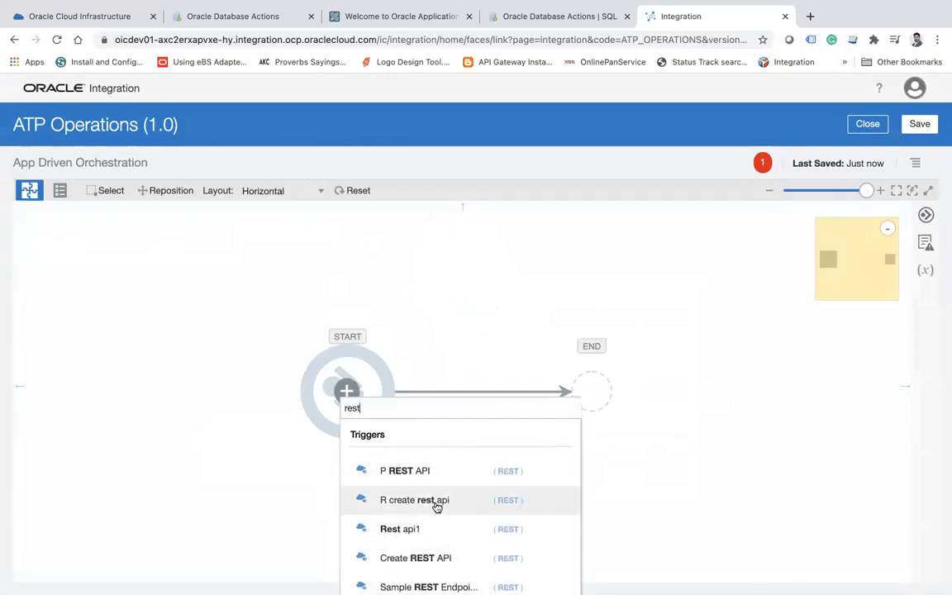
Pick the REST trigger, name the endpoint RESTOperations, and enable multiple resources or verbs
{"action": "left_click", "coordinate": [417, 585]}
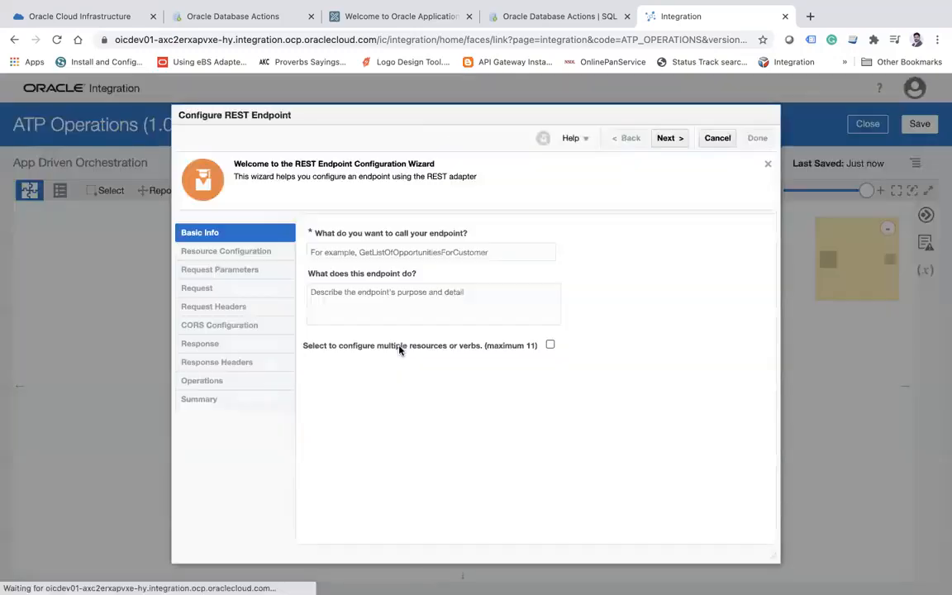
{"action": "left_click", "coordinate": [380, 254]}
{"action": "type", "text": "REST"}
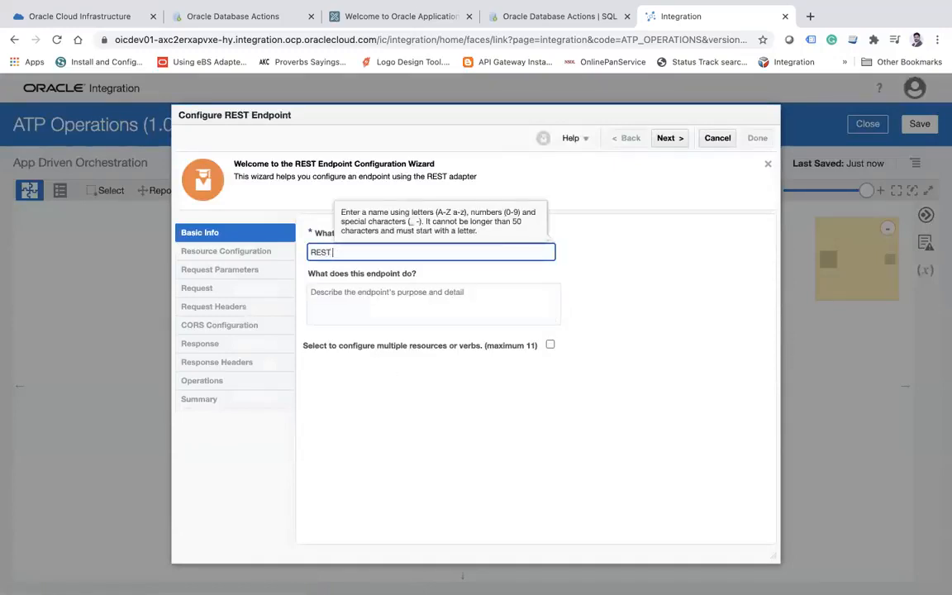
{"action": "type", "text": " Operatoins"}
{"action": "key", "text": "BackSpace"}
{"action": "key", "text": "BackSpace"}
{"action": "type", "text": "ns"}
{"action": "key", "text": "BackSpace"}
{"action": "left_click", "coordinate": [671, 139]}
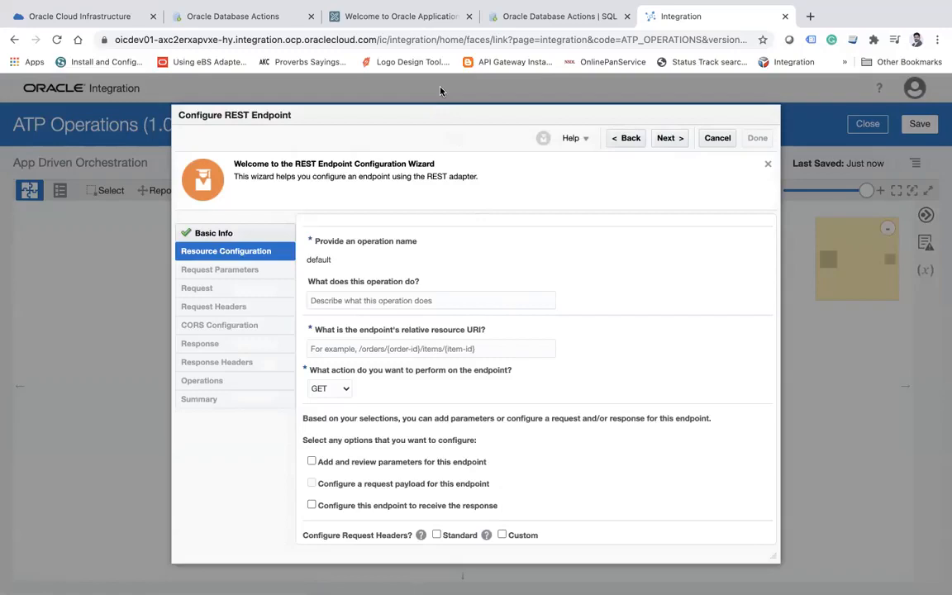
{"action": "left_click", "coordinate": [629, 138]}
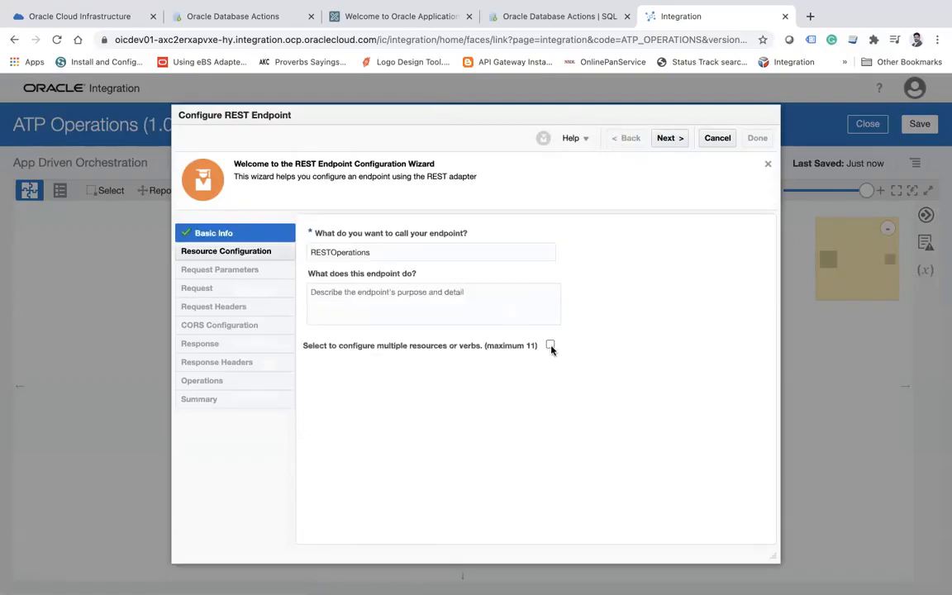
{"action": "left_click", "coordinate": [551, 345]}
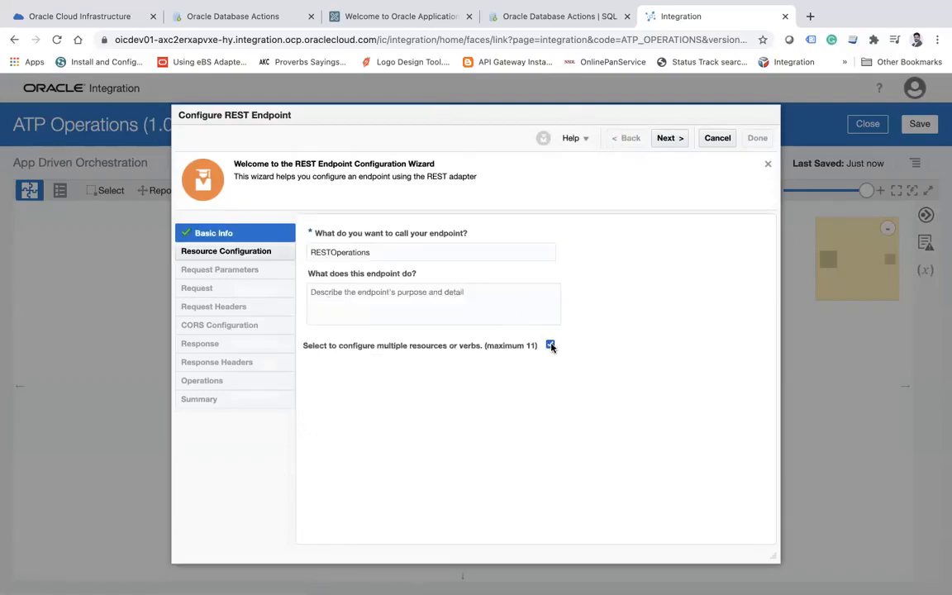
{"action": "left_click", "coordinate": [669, 138]}
Define operation CreateEmployees as POST on /employees with request payload and response enabled
{"action": "left_click", "coordinate": [399, 260]}
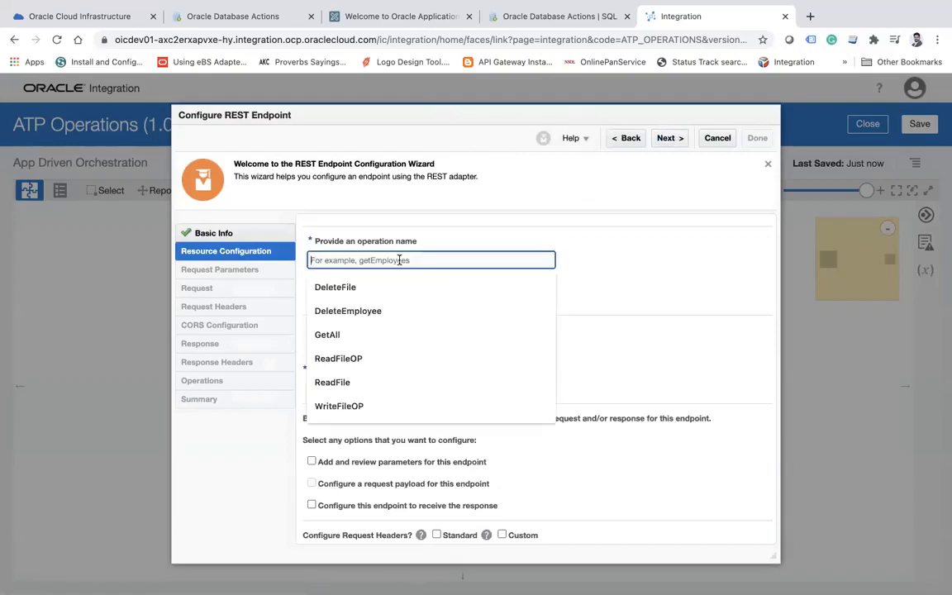
{"action": "type", "text": "CreateEmployees"}
{"action": "key", "text": "Tab"}
{"action": "key", "text": "Tab"}
{"action": "type", "text": "/"}
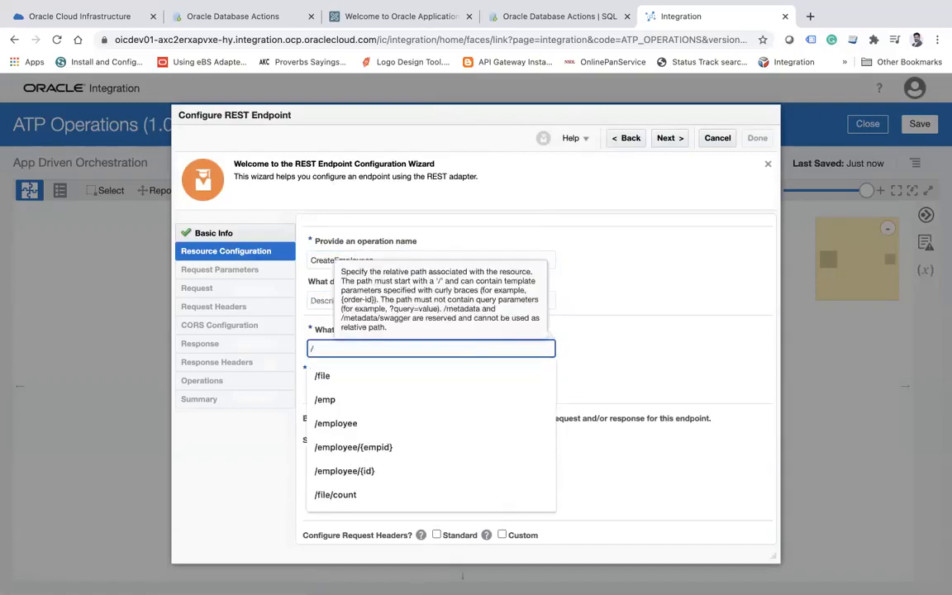
{"action": "type", "text": "employees"}
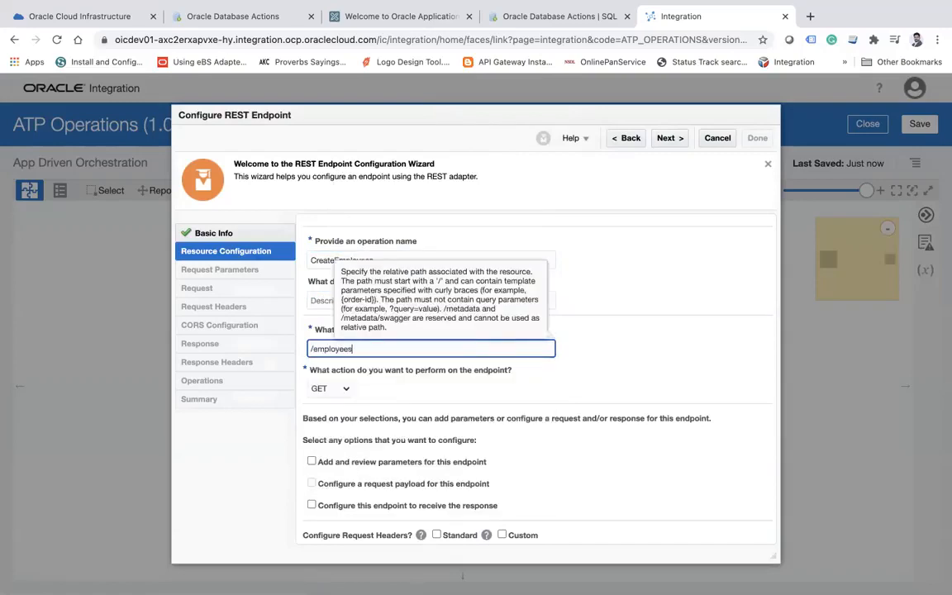
{"action": "key", "text": "Tab"}
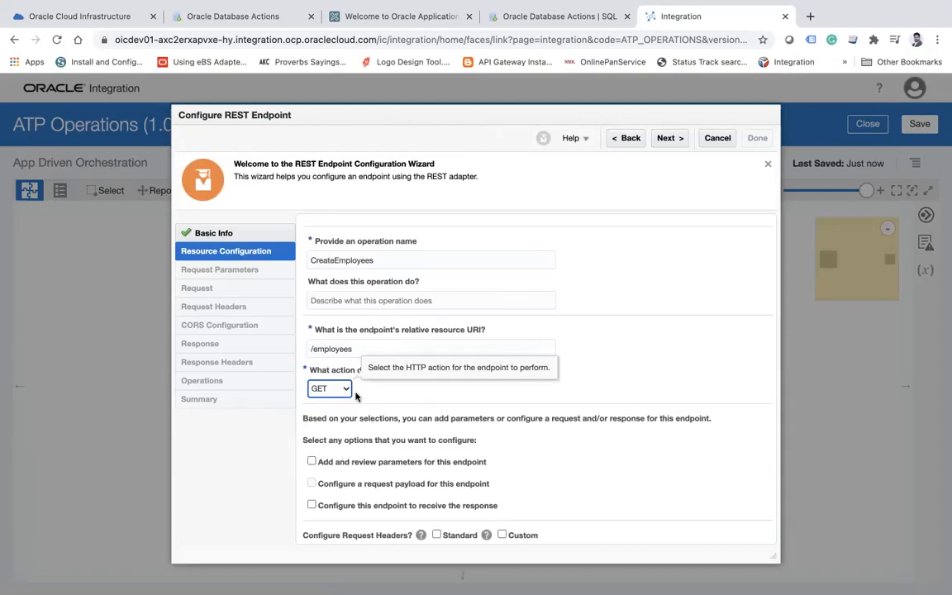
{"action": "left_click", "coordinate": [333, 389]}
{"action": "left_click", "coordinate": [333, 415]}
{"action": "left_click", "coordinate": [312, 484]}
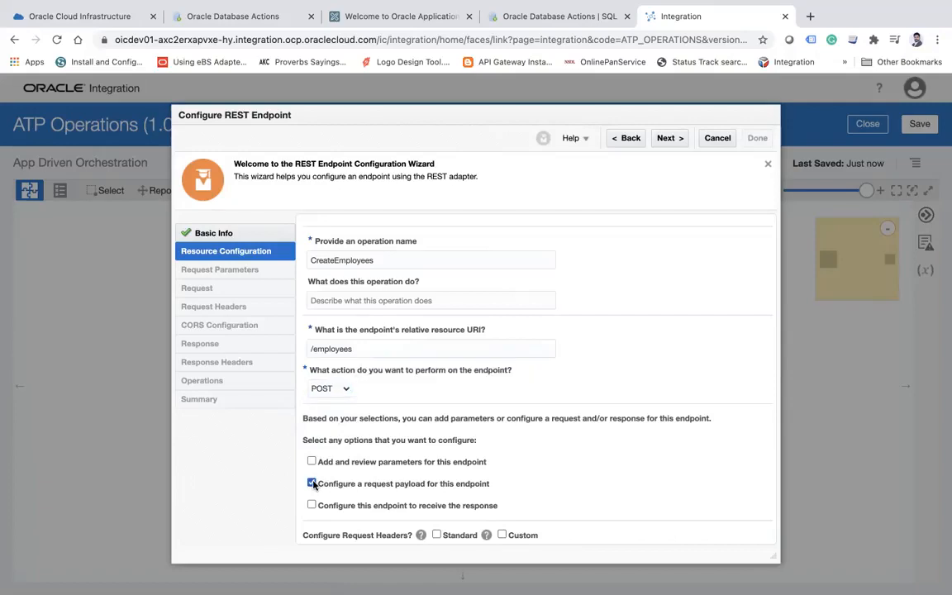
{"action": "left_click", "coordinate": [312, 505]}
{"action": "left_click", "coordinate": [671, 141]}
{"action": "left_click", "coordinate": [346, 402]}
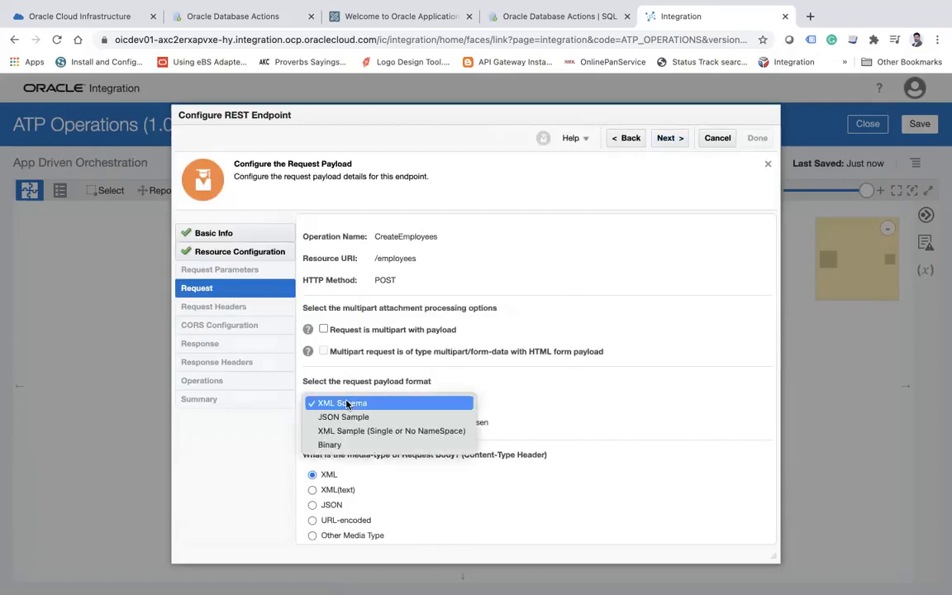
Choose an inline JSON Sample for the request and start it with Id and firstname fields
{"action": "left_click", "coordinate": [346, 416]}
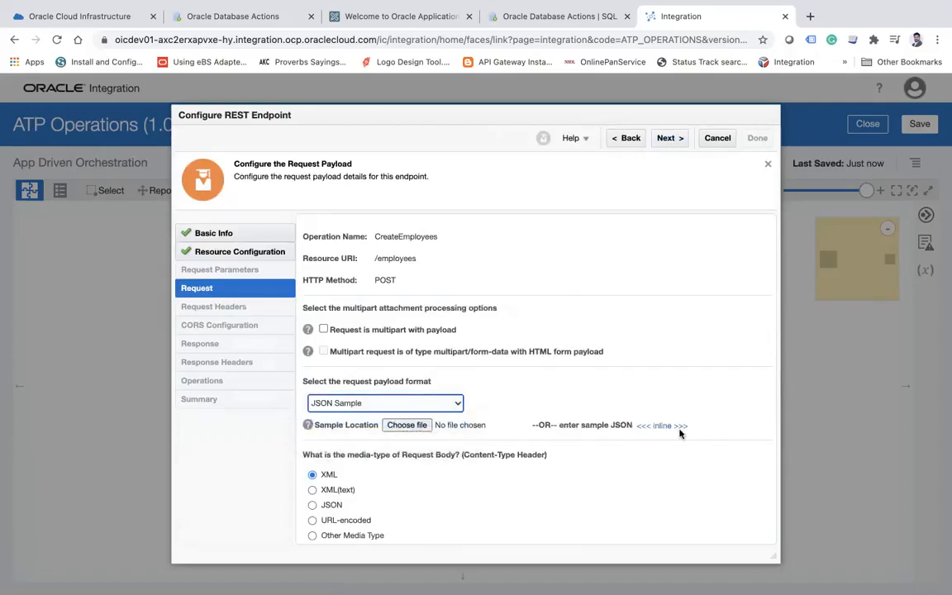
{"action": "left_click", "coordinate": [668, 425]}
{"action": "left_click", "coordinate": [433, 303]}
{"action": "type", "text": "{"}
{"action": "key", "text": "Return"}
{"action": "type", "text": "{"}
{"action": "key", "text": "Return"}
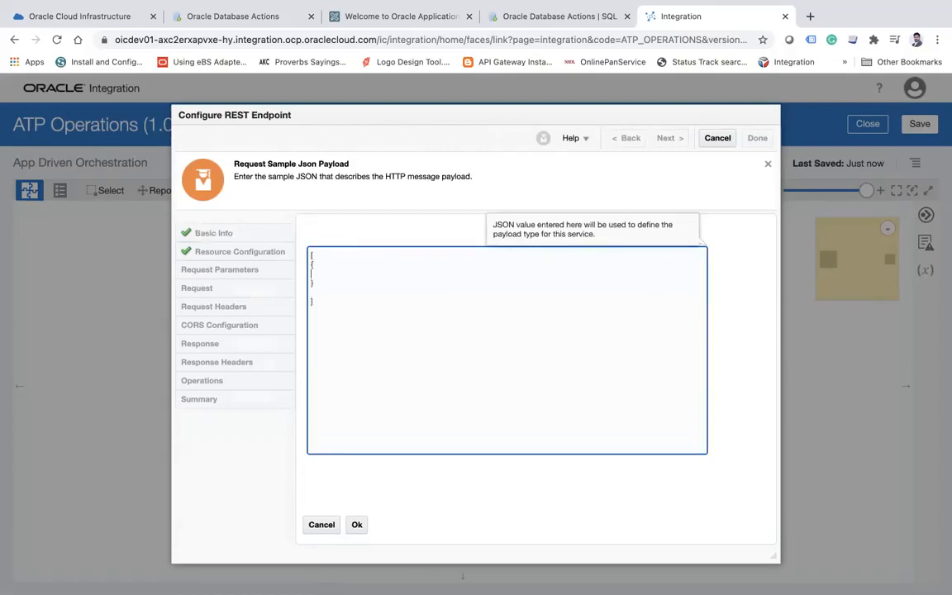
{"action": "type", "text": "\"Id\":\"\","}
{"action": "key", "text": "Return"}
{"action": "type", "text": "\"firstname\":\"\","}
{"action": "key", "text": "Return"}
Add lastname, age and emailaddress fields to the request sample JSON
{"action": "type", "text": "\"latname"}
{"action": "key", "text": "BackSpace"}
{"action": "key", "text": "BackSpace"}
{"action": "key", "text": "BackSpace"}
{"action": "key", "text": "BackSpace"}
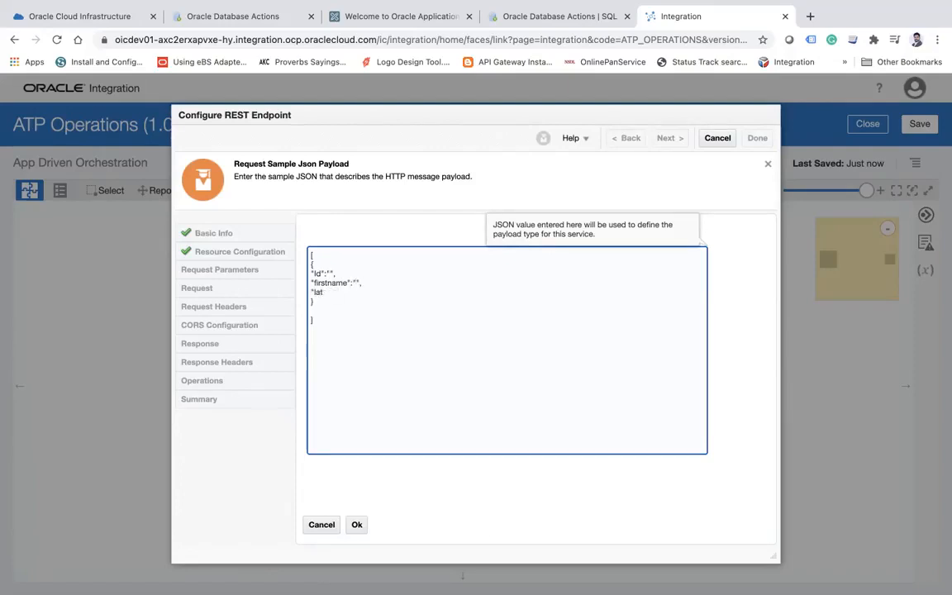
{"action": "type", "text": "tame"}
{"action": "type", "text": "name\":\"\","}
{"action": "key", "text": "Return"}
{"action": "type", "text": "\"age\":\"\","}
{"action": "key", "text": "Return"}
{"action": "type", "text": "\"emailaddres"}
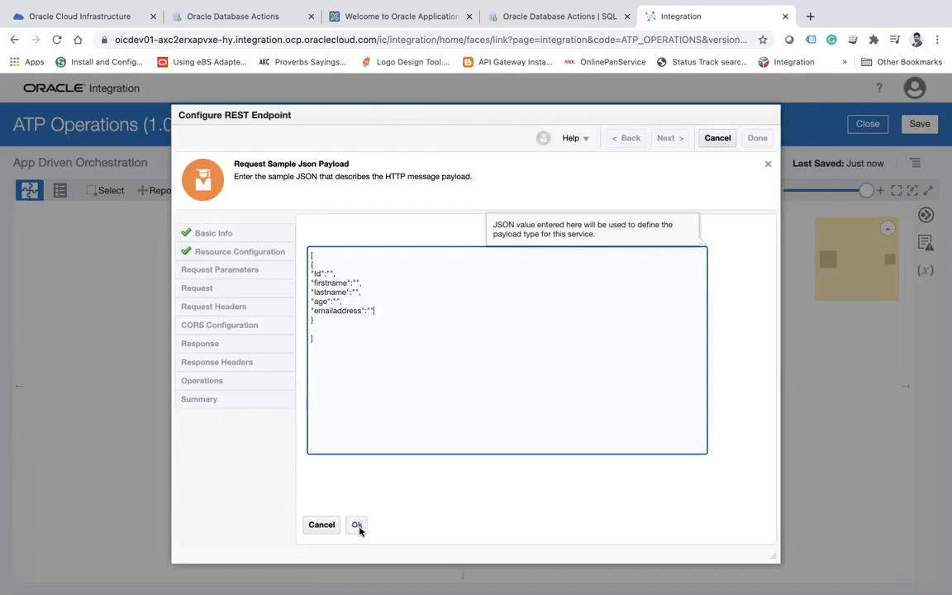
Check the employee table columns, add a qualification field, and accept the request JSON
{"action": "left_click_drag", "start_coordinate": [321, 319], "coordinate": [303, 263]}
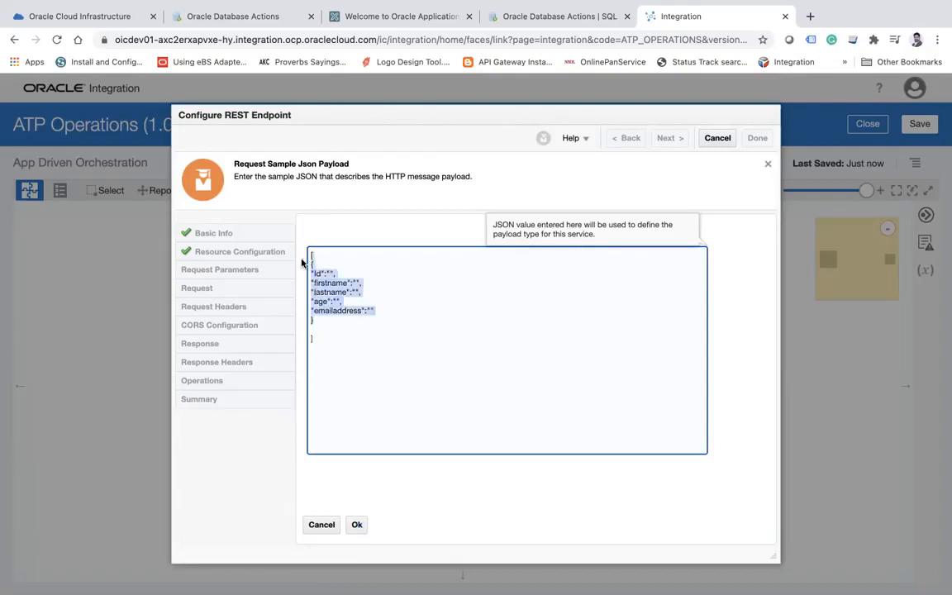
{"action": "left_click", "coordinate": [554, 18]}
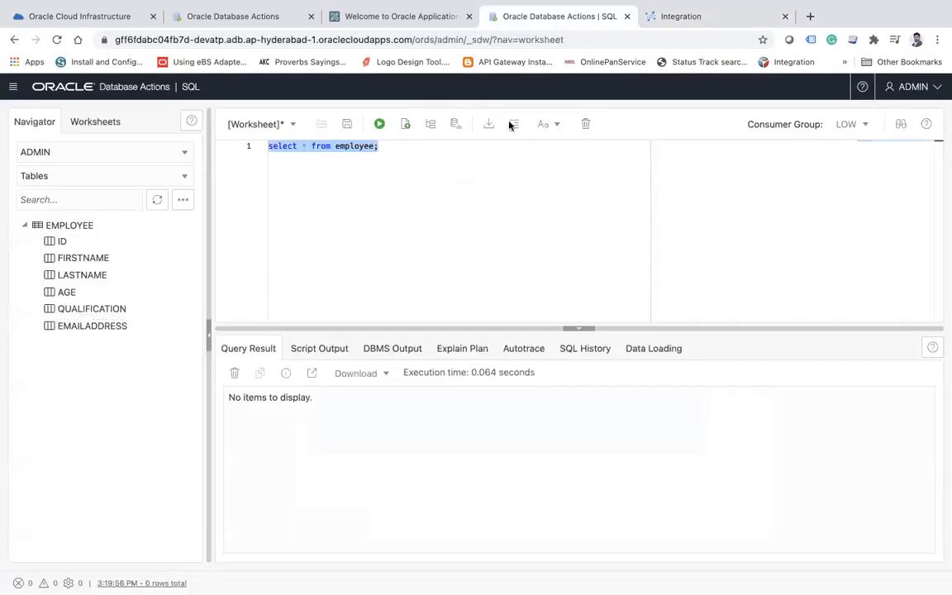
{"action": "left_click", "coordinate": [655, 16]}
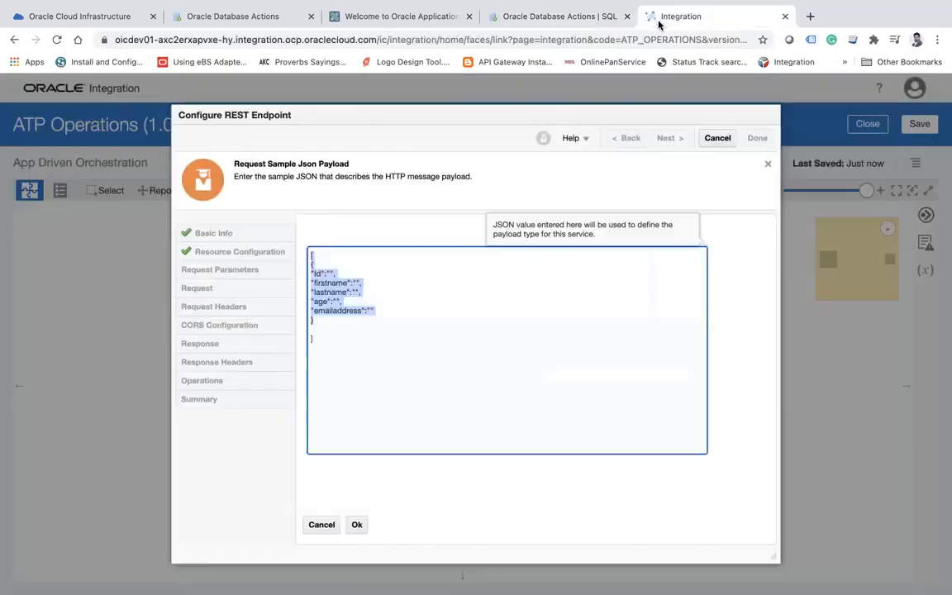
{"action": "left_click", "coordinate": [390, 309]}
{"action": "type", "text": ","}
{"action": "key", "text": "Return"}
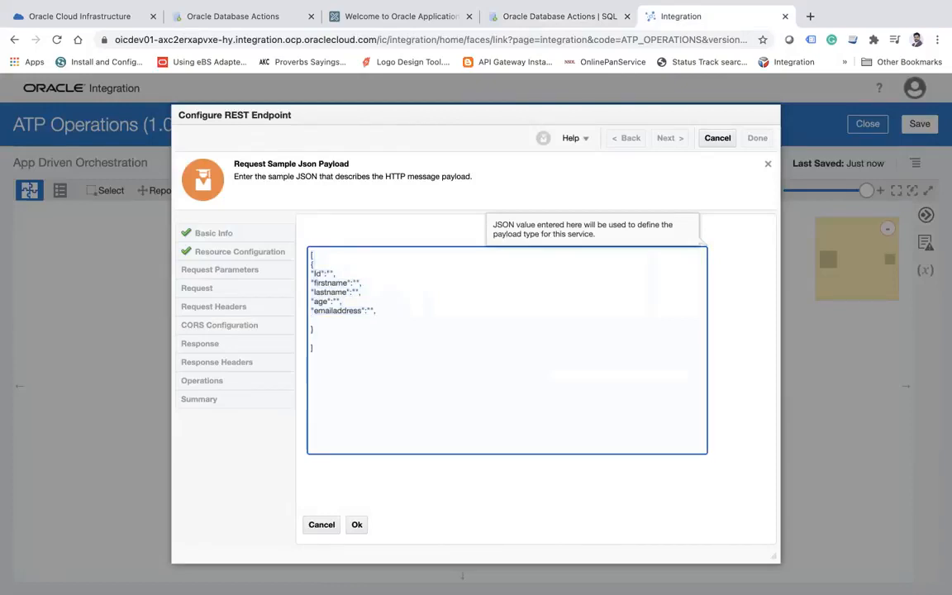
{"action": "type", "text": "Q"}
{"action": "type", "text": "qualificati"}
{"action": "type", "text": "on\":\"\""}
{"action": "left_click_drag", "start_coordinate": [320, 329], "coordinate": [310, 266]}
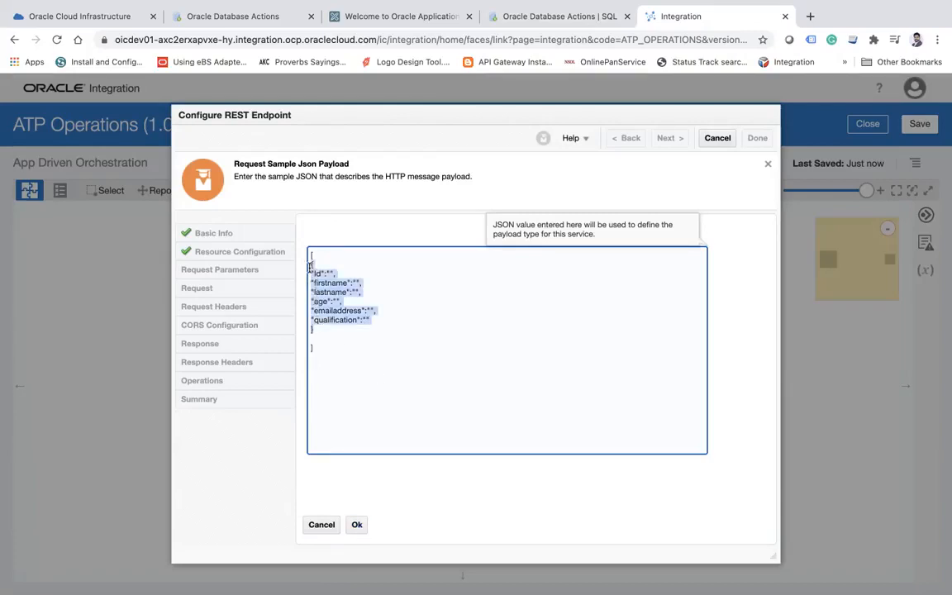
{"action": "left_click", "coordinate": [357, 526]}
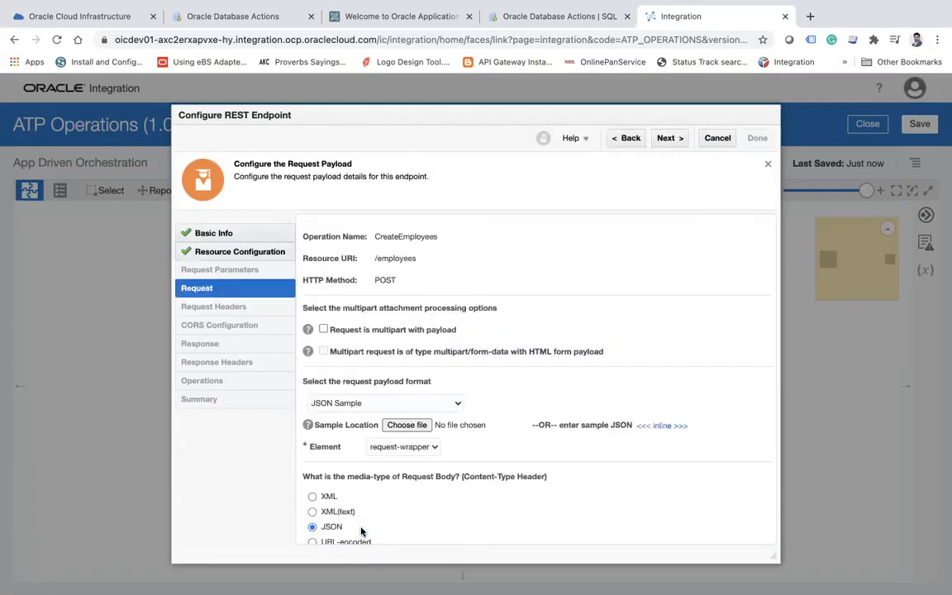
Set the response to an inline JSON sample with a status field and continue to Operations
{"action": "left_click", "coordinate": [666, 139]}
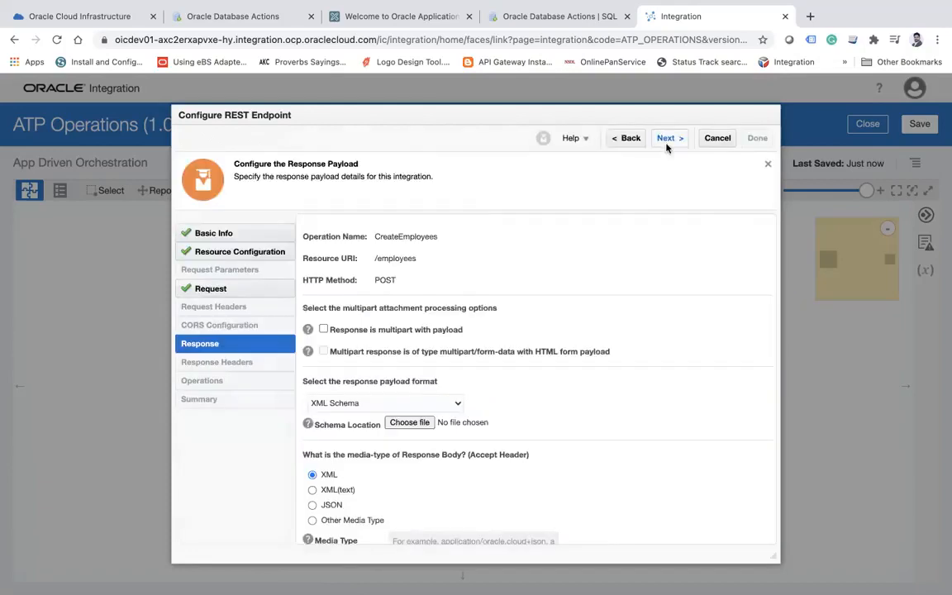
{"action": "left_click", "coordinate": [343, 404]}
{"action": "left_click", "coordinate": [348, 416]}
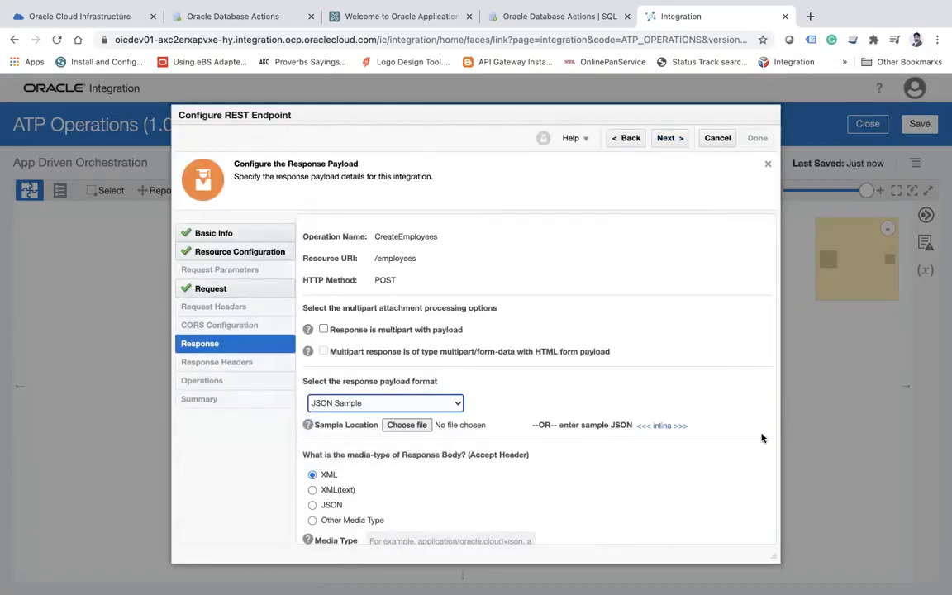
{"action": "left_click", "coordinate": [661, 426]}
{"action": "left_click", "coordinate": [483, 265]}
{"action": "type", "text": "{"}
{"action": "key", "text": "Return"}
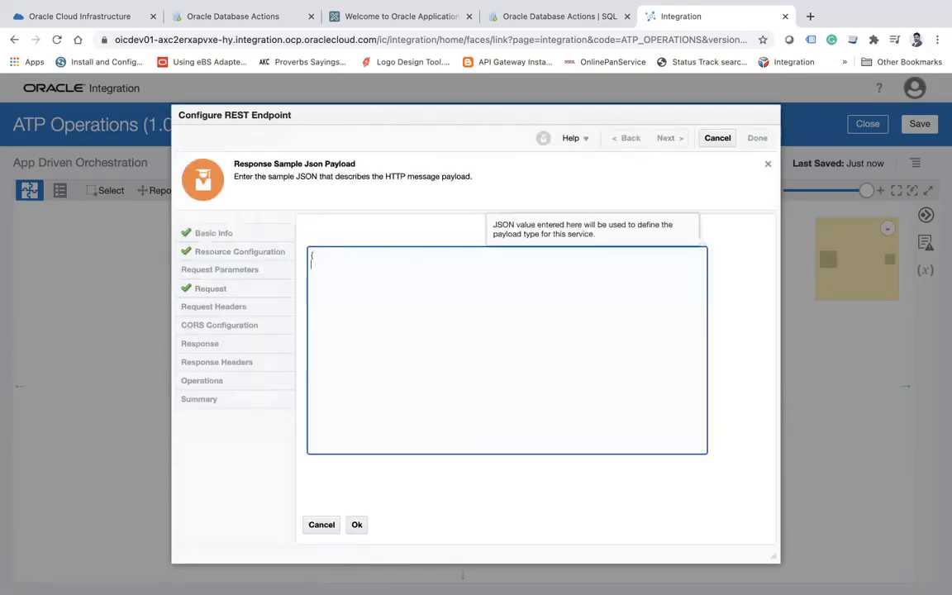
{"action": "type", "text": "}status:\"\""}
{"action": "left_click", "coordinate": [357, 524]}
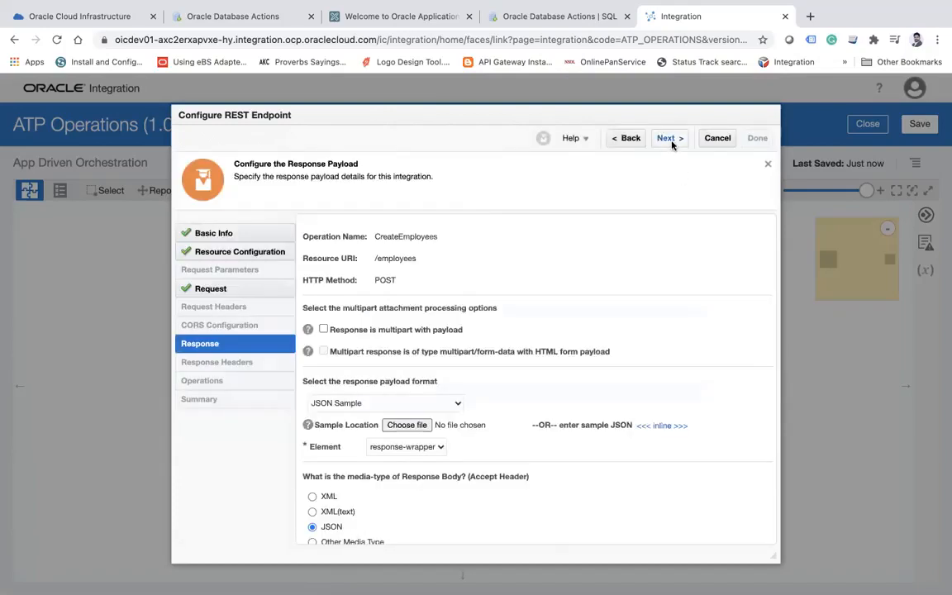
{"action": "left_click", "coordinate": [667, 138]}
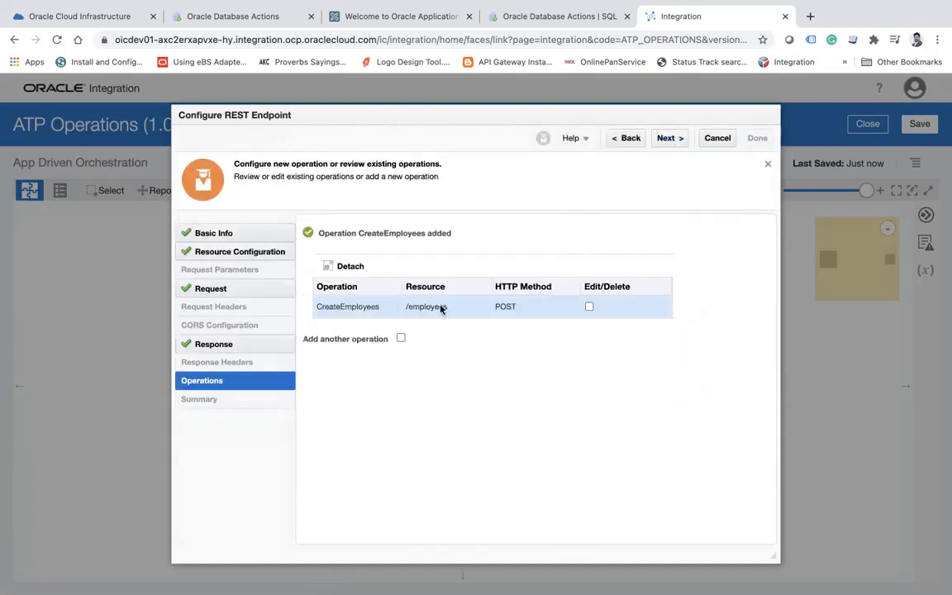
Review the summary, tick 'Add another operation', and open a blank page for the next operation
{"action": "left_click", "coordinate": [666, 140]}
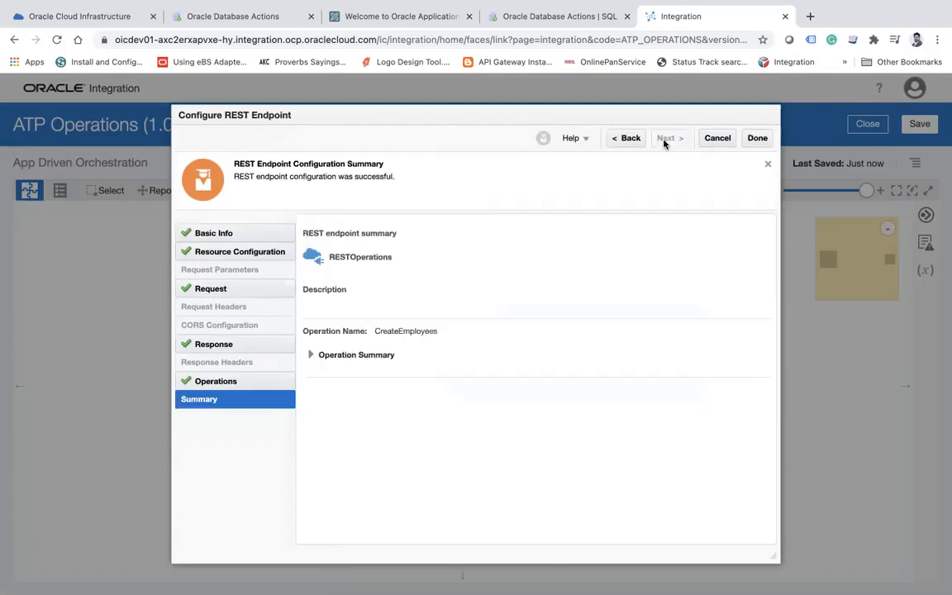
{"action": "left_click", "coordinate": [632, 142]}
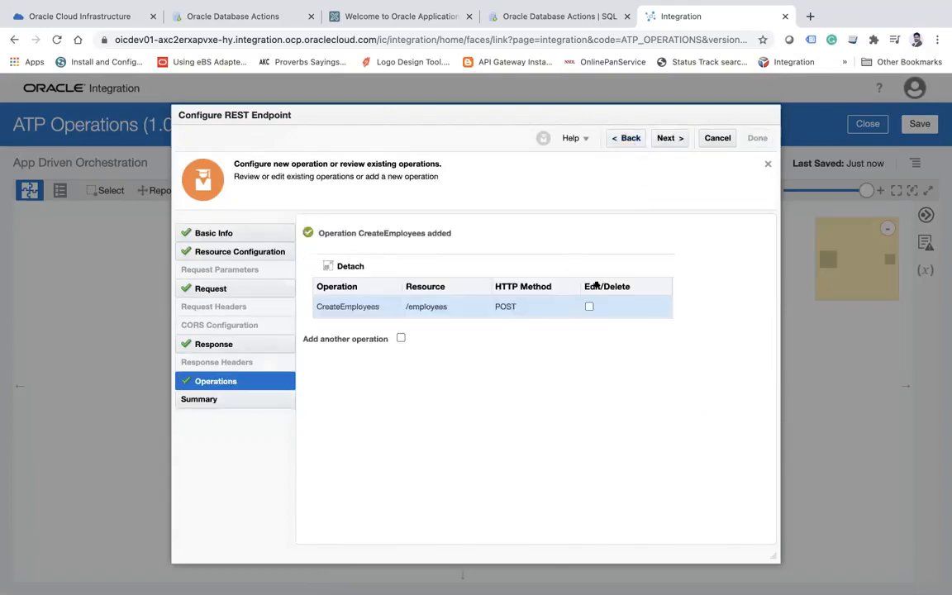
{"action": "left_click", "coordinate": [401, 338]}
{"action": "left_click", "coordinate": [669, 138]}
{"action": "left_click", "coordinate": [408, 261]}
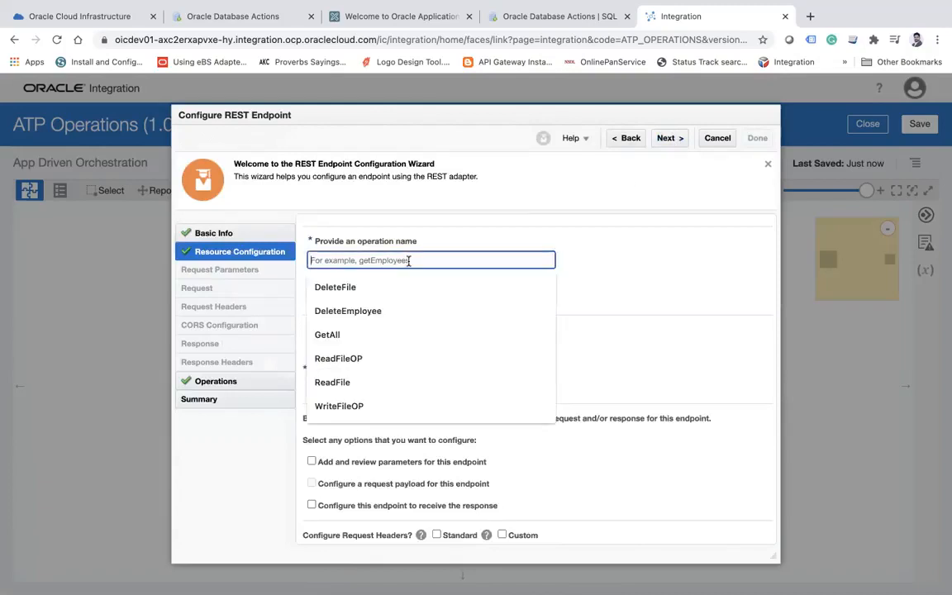
Name the operation GetEmployees as a GET on /employee with a response enabled
{"action": "type", "text": "GetEmp"}
{"action": "type", "text": "l;o"}
{"action": "type", "text": "u"}
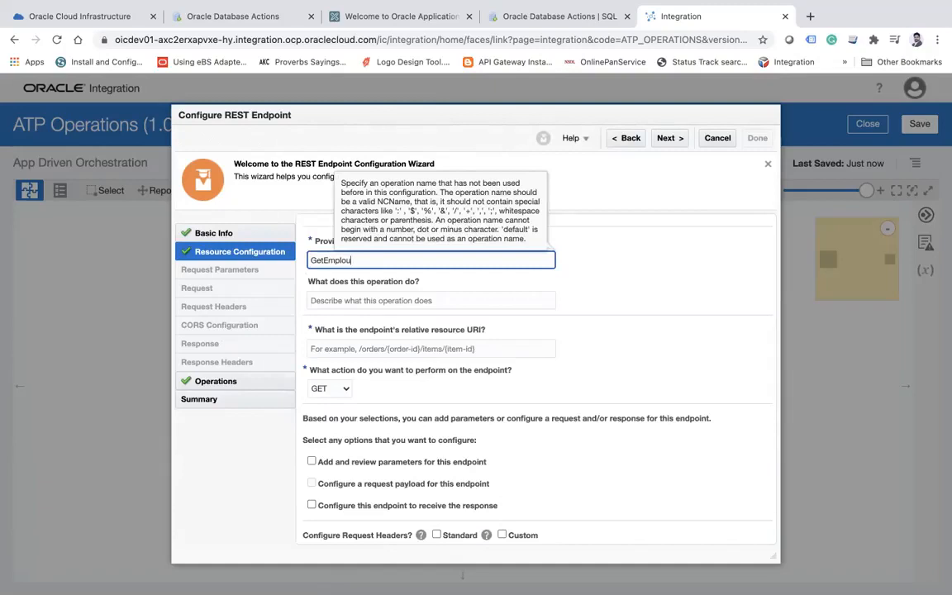
{"action": "type", "text": "ees"}
{"action": "key", "text": "Tab"}
{"action": "key", "text": "Tab"}
{"action": "key", "text": "Tab"}
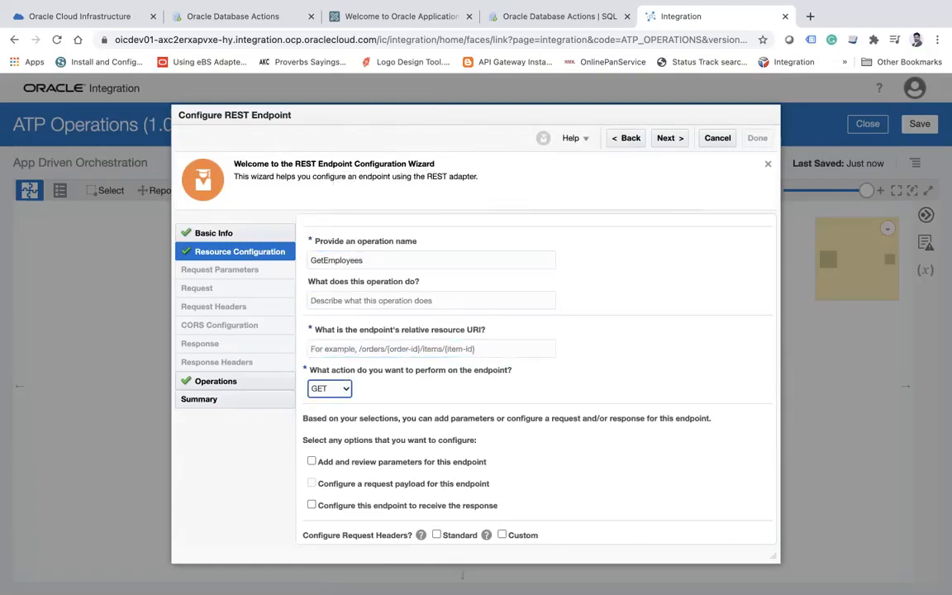
{"action": "key", "text": "Down"}
{"action": "left_click", "coordinate": [331, 351]}
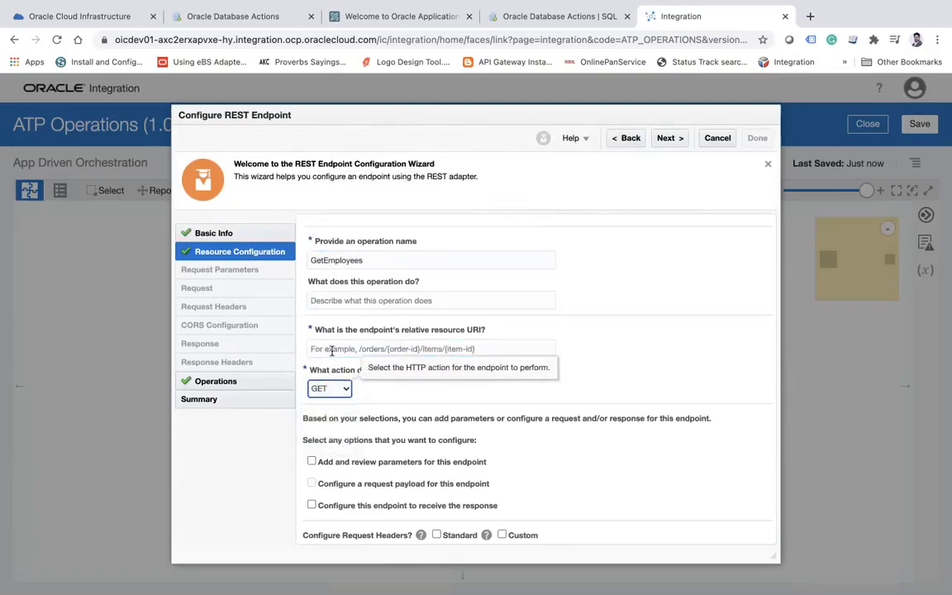
{"action": "left_click", "coordinate": [331, 350]}
{"action": "type", "text": "/em"}
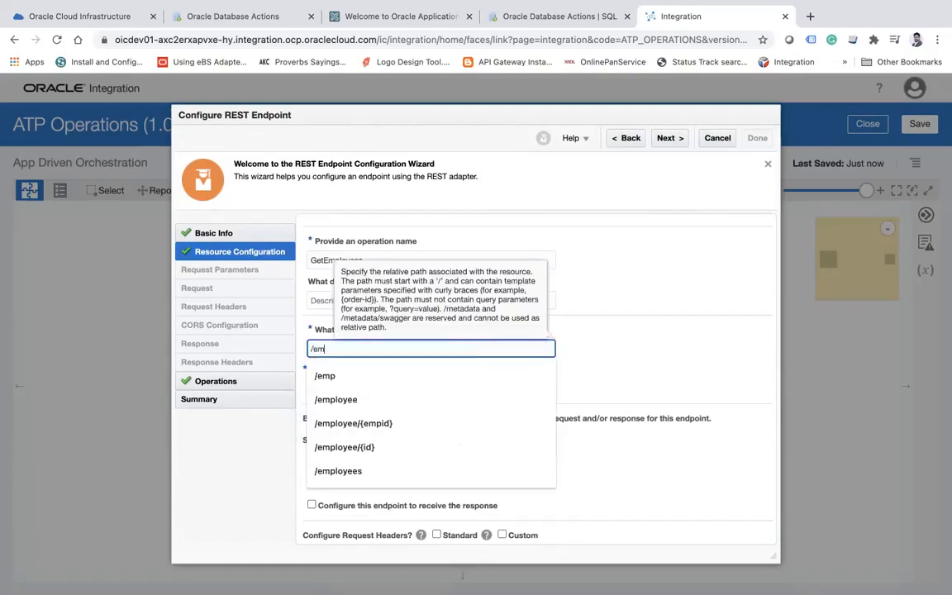
{"action": "key", "text": "Down"}
{"action": "key", "text": "Down"}
{"action": "key", "text": "Return"}
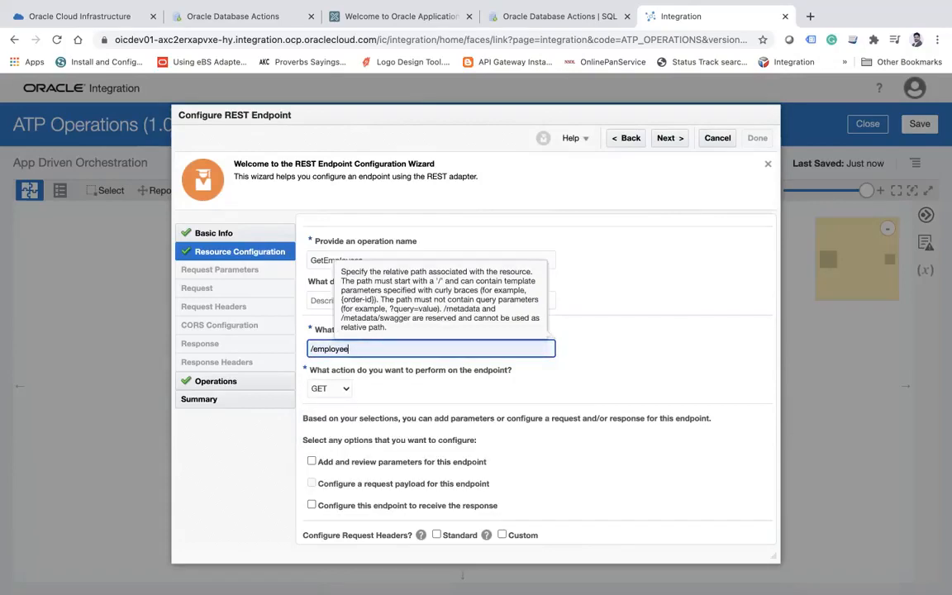
{"action": "left_click", "coordinate": [312, 505]}
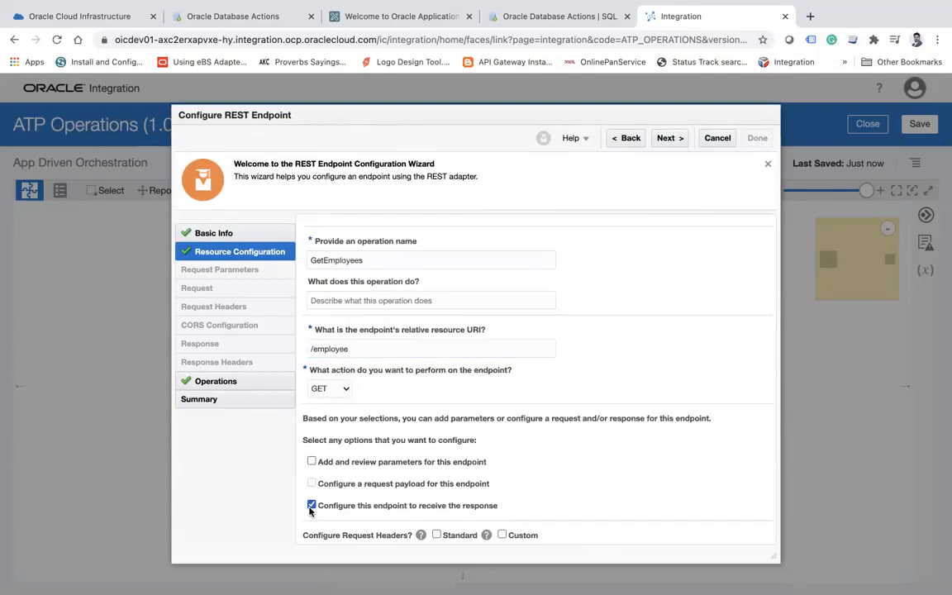
{"action": "left_click", "coordinate": [668, 138]}
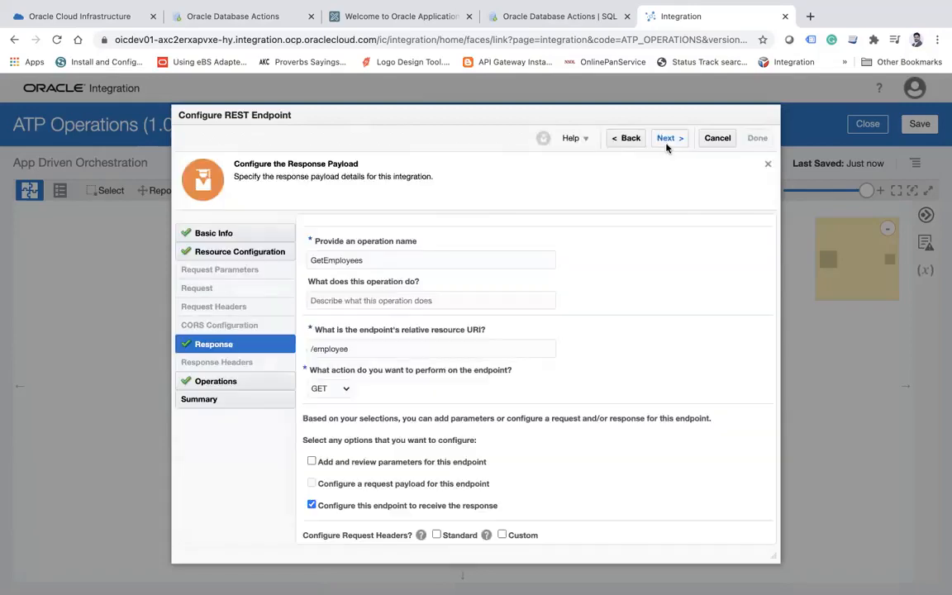
Give GetEmployees a pasted inline JSON Sample response and add it to the operations
{"action": "left_click", "coordinate": [626, 137]}
{"action": "left_click", "coordinate": [661, 138]}
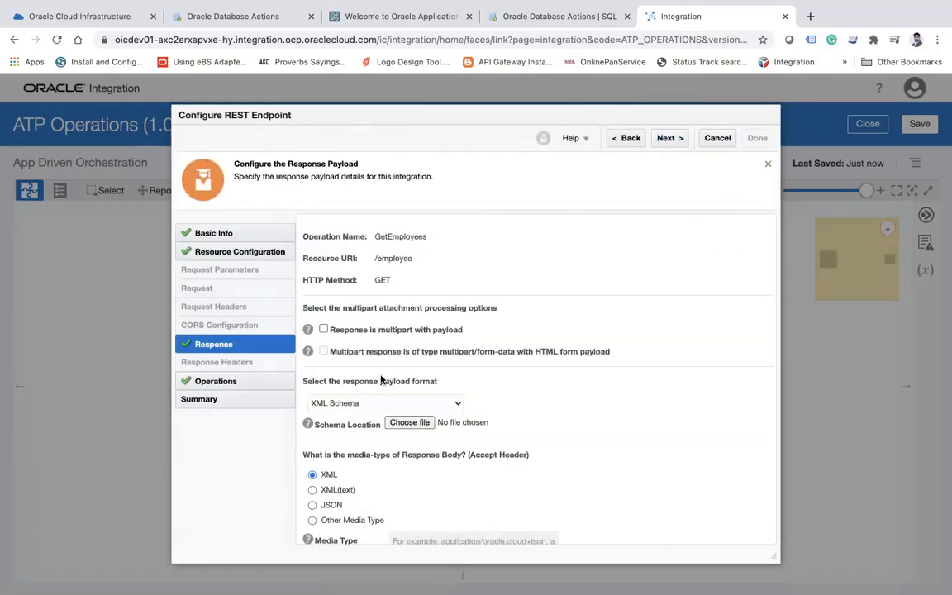
{"action": "left_click", "coordinate": [361, 402]}
{"action": "left_click", "coordinate": [346, 419]}
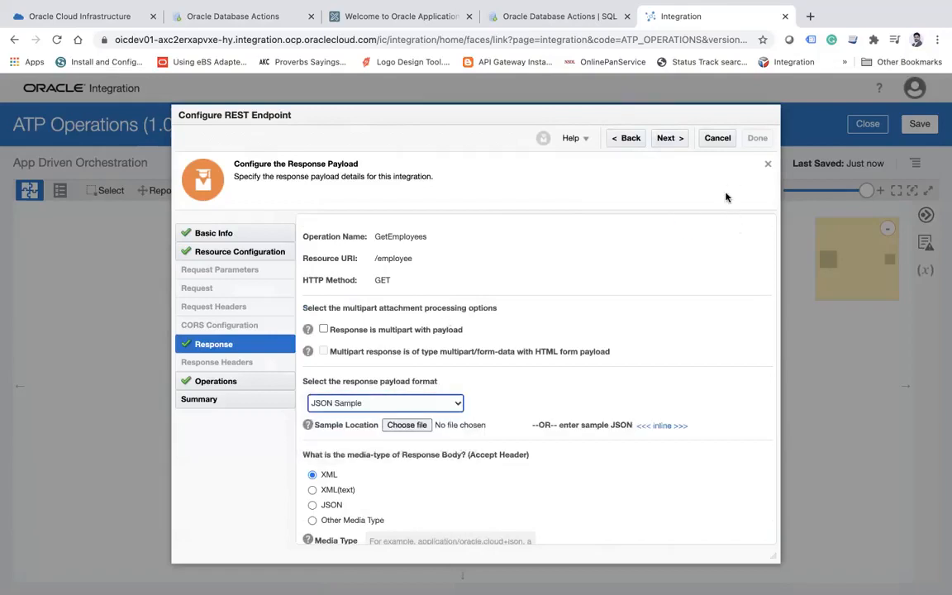
{"action": "left_click", "coordinate": [665, 423]}
{"action": "left_click", "coordinate": [475, 331]}
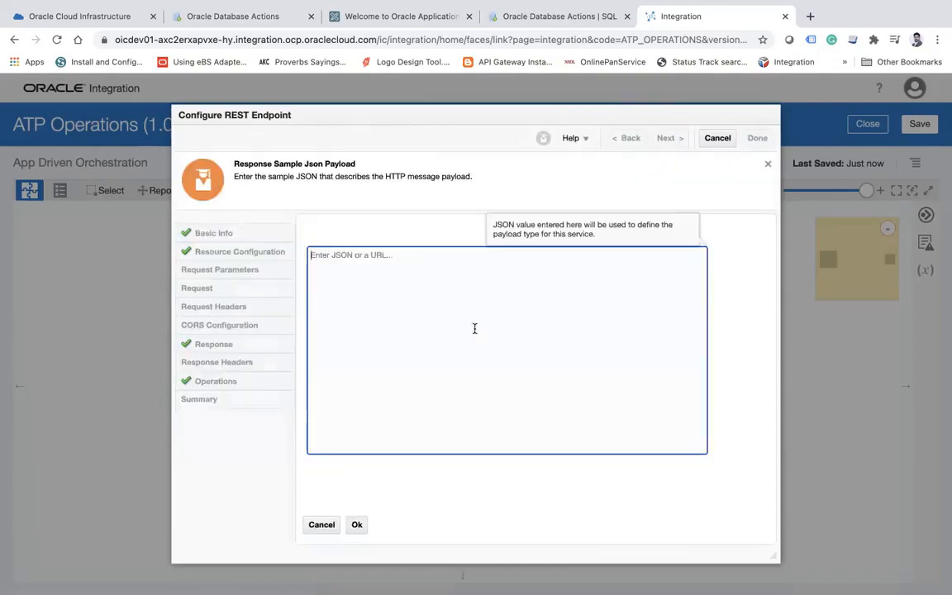
{"action": "type", "text": "{ \"Id\":\"\", \"firstname\":\"\", \"lastname\":\"\", \"age\":\"\", \"emailaddress\":\"\", \"qualification\":\"\" }"}
{"action": "left_click", "coordinate": [357, 525]}
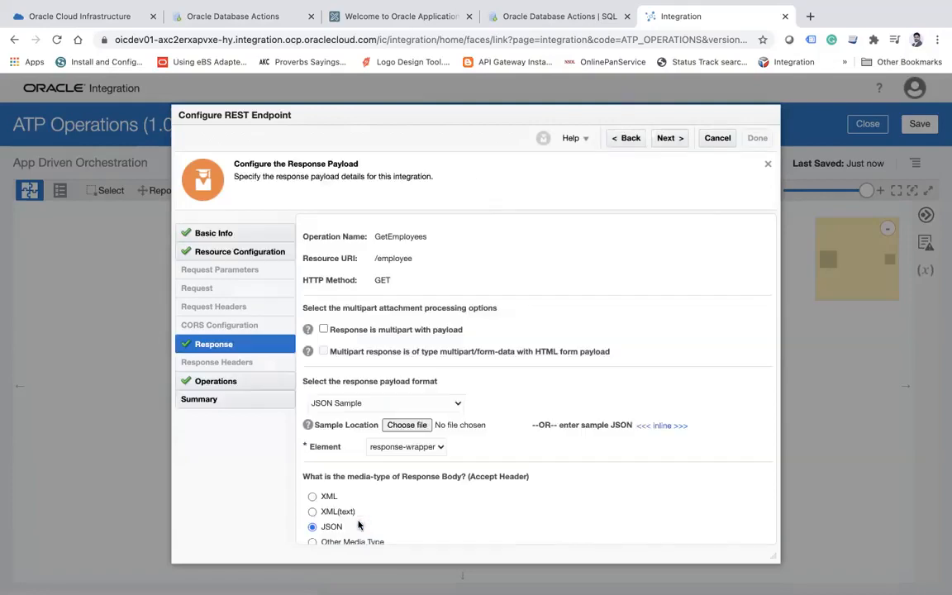
{"action": "left_click", "coordinate": [667, 138]}
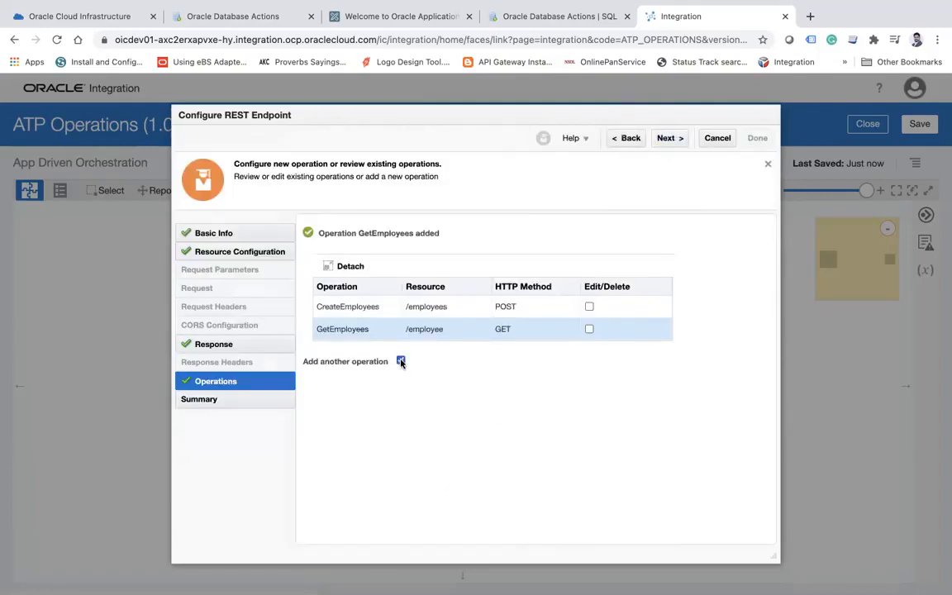
Create a GetById GET operation on /employee/{empid} with a response enabled
{"action": "left_click", "coordinate": [668, 138]}
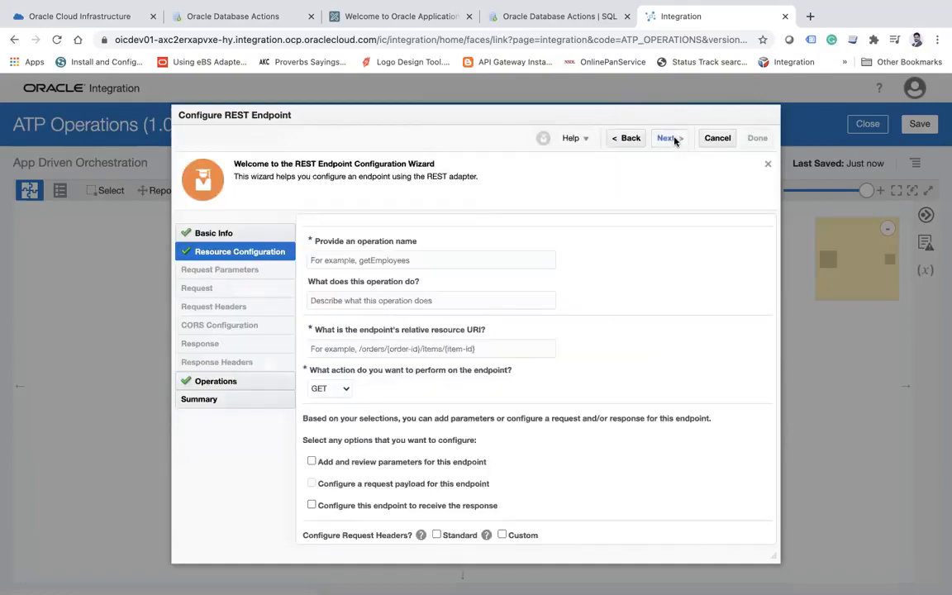
{"action": "left_click", "coordinate": [421, 260]}
{"action": "type", "text": "GetBy"}
{"action": "key", "text": "Tab"}
{"action": "key", "text": "Tab"}
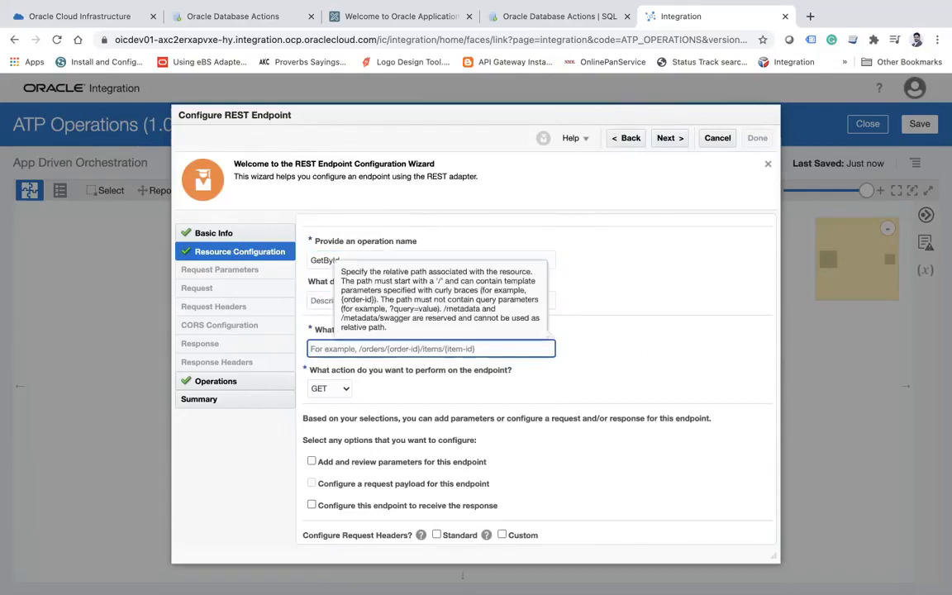
{"action": "type", "text": "/e"}
{"action": "key", "text": "Down"}
{"action": "key", "text": "Down"}
{"action": "key", "text": "Down"}
{"action": "key", "text": "Return"}
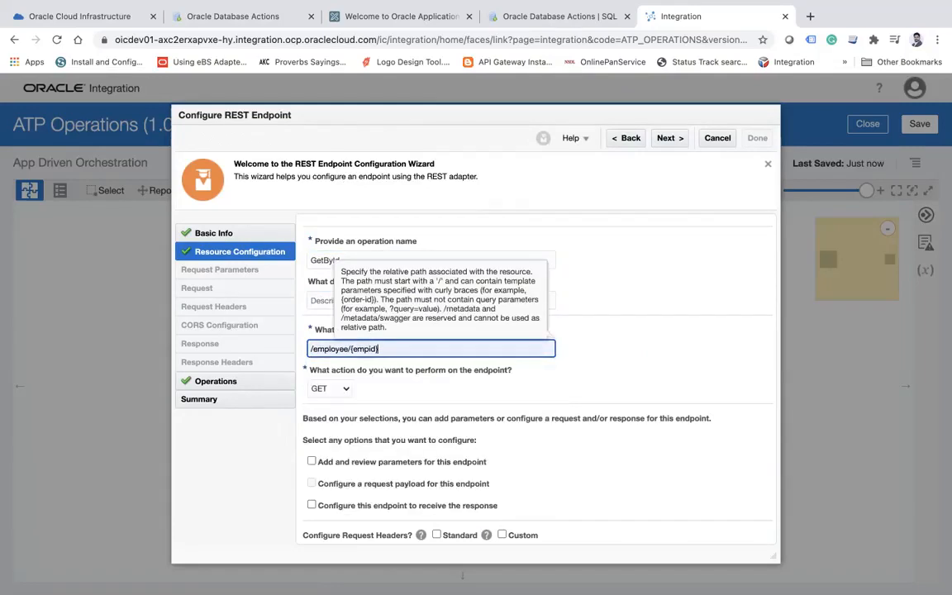
{"action": "key", "text": "Tab"}
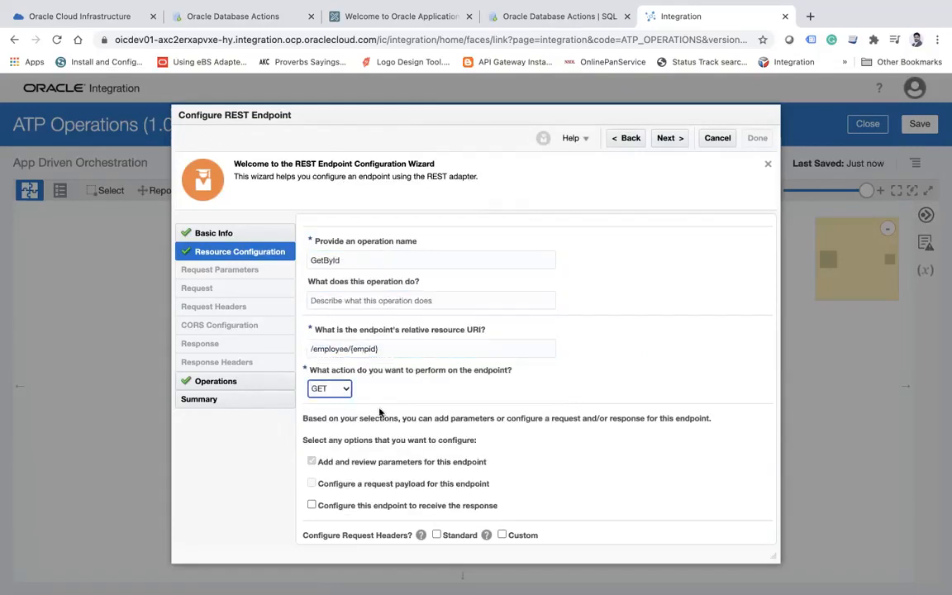
{"action": "left_click", "coordinate": [311, 505]}
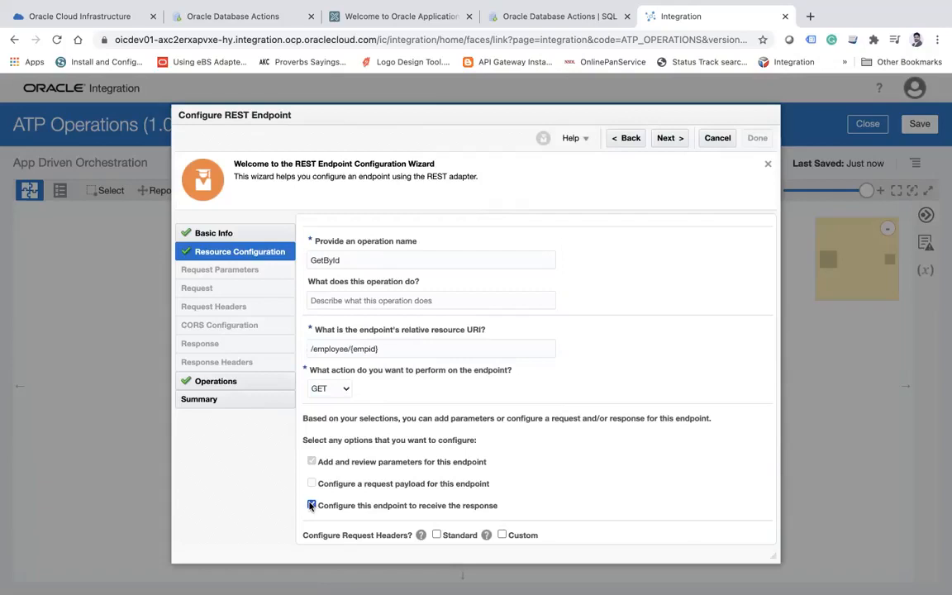
{"action": "left_click", "coordinate": [670, 144]}
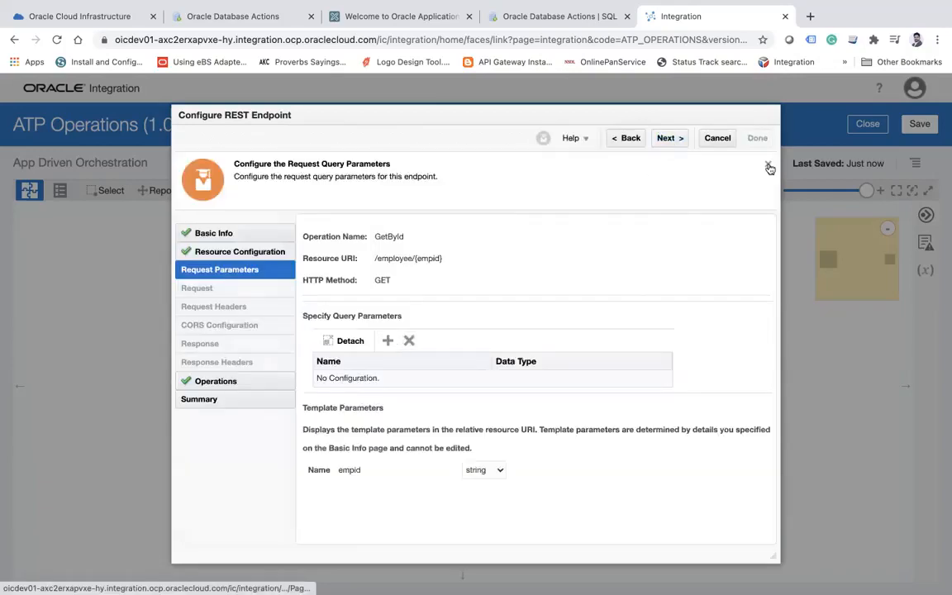
Make empid an integer and give GetById a pasted inline JSON Sample response
{"action": "left_click", "coordinate": [491, 470]}
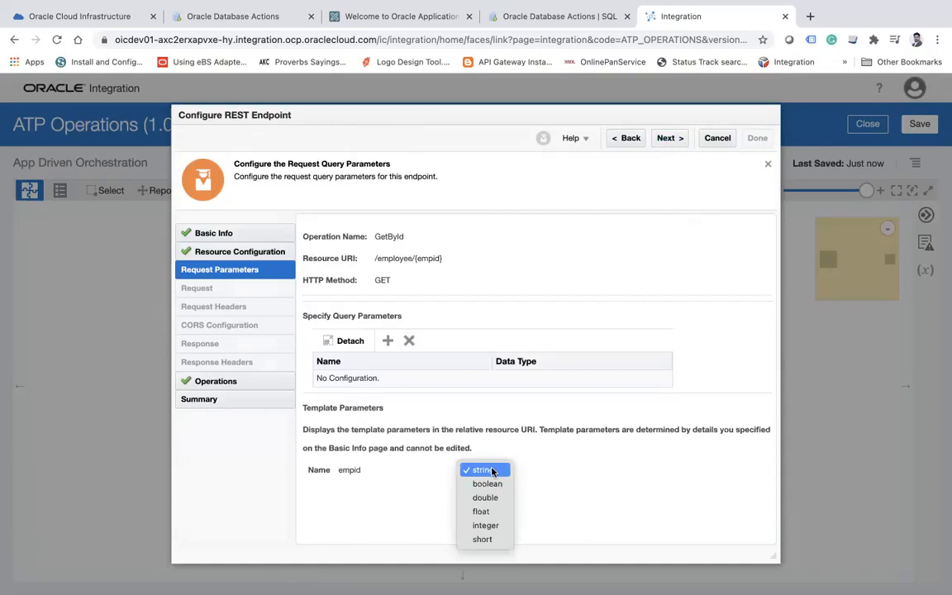
{"action": "left_click", "coordinate": [486, 526]}
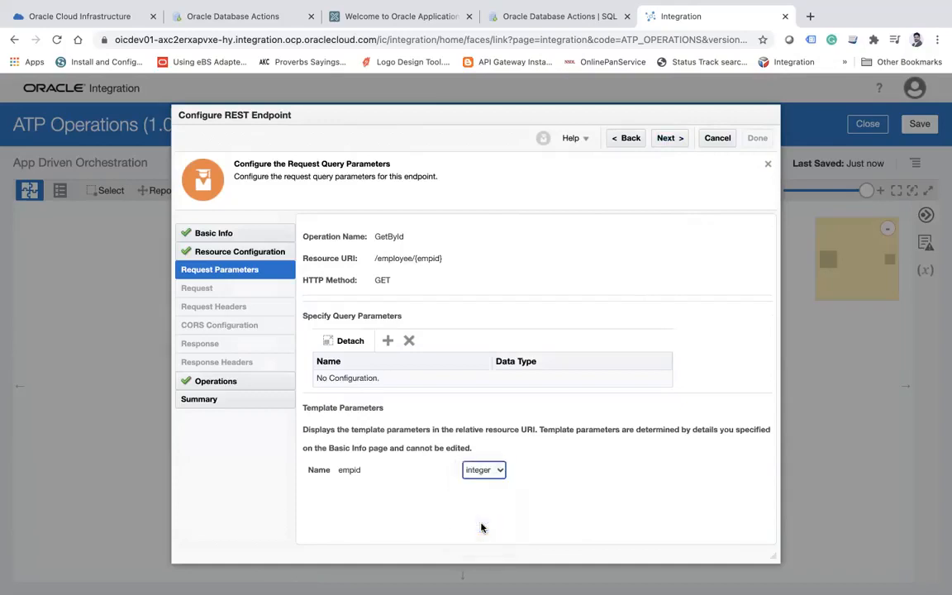
{"action": "left_click", "coordinate": [669, 141]}
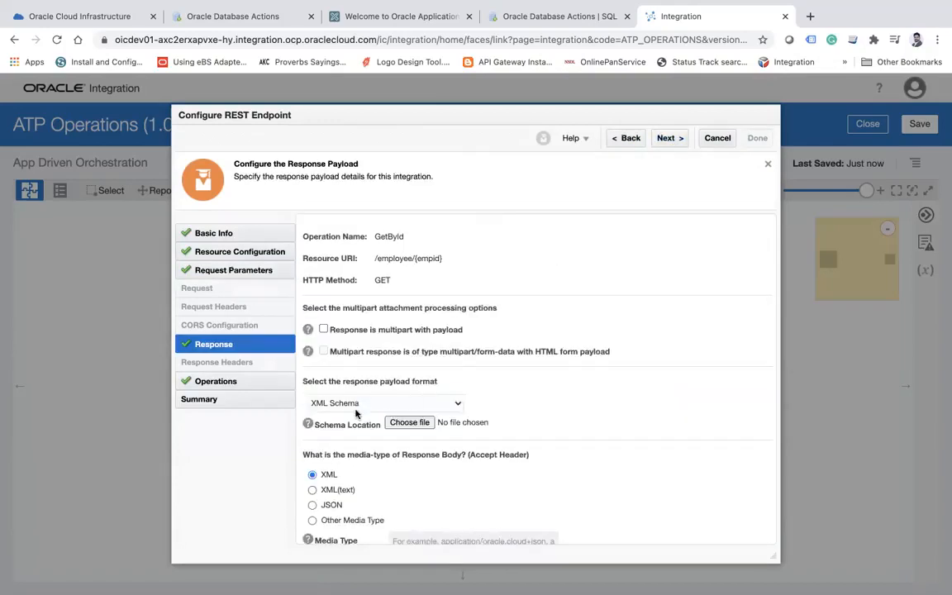
{"action": "left_click", "coordinate": [343, 403]}
{"action": "left_click", "coordinate": [343, 417]}
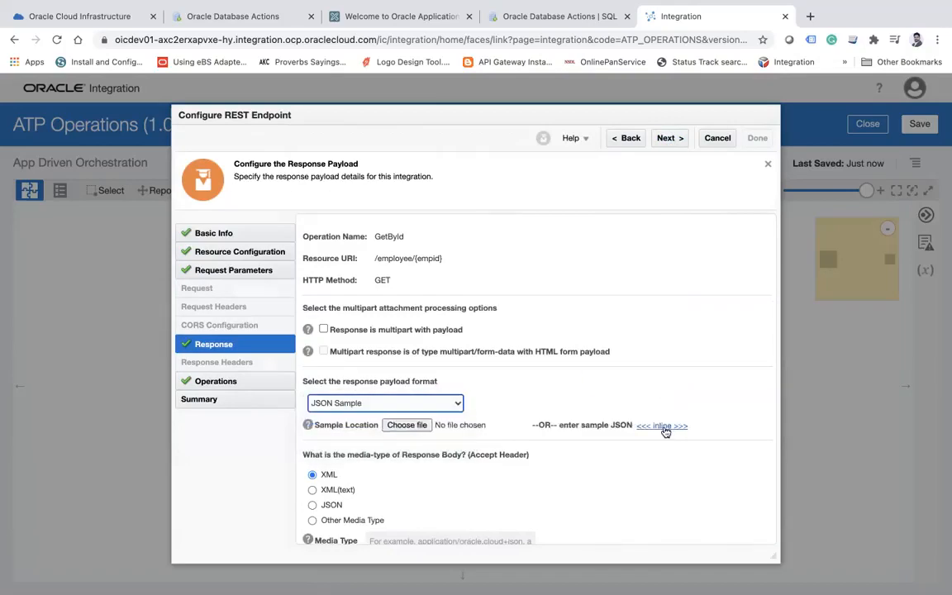
{"action": "left_click", "coordinate": [661, 425]}
{"action": "left_click", "coordinate": [531, 341]}
{"action": "type", "text": "{ \"id\":\"\", \"firstname\":\"\", \"lastname\":\"\", \"age\":\"\", \"emailaddress\":\"\", \"qualification\":\"\" }"}
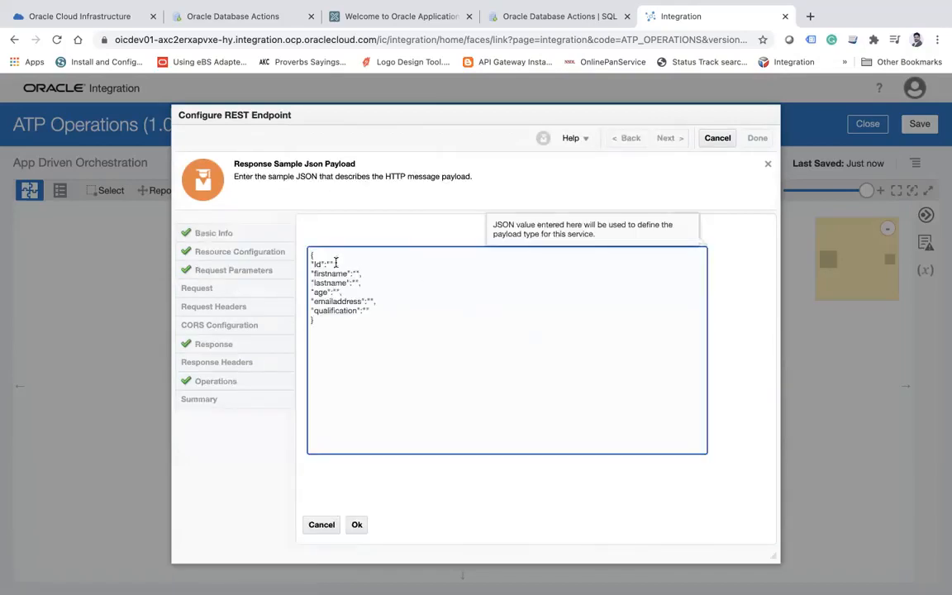
{"action": "key", "text": "ctrl+a"}
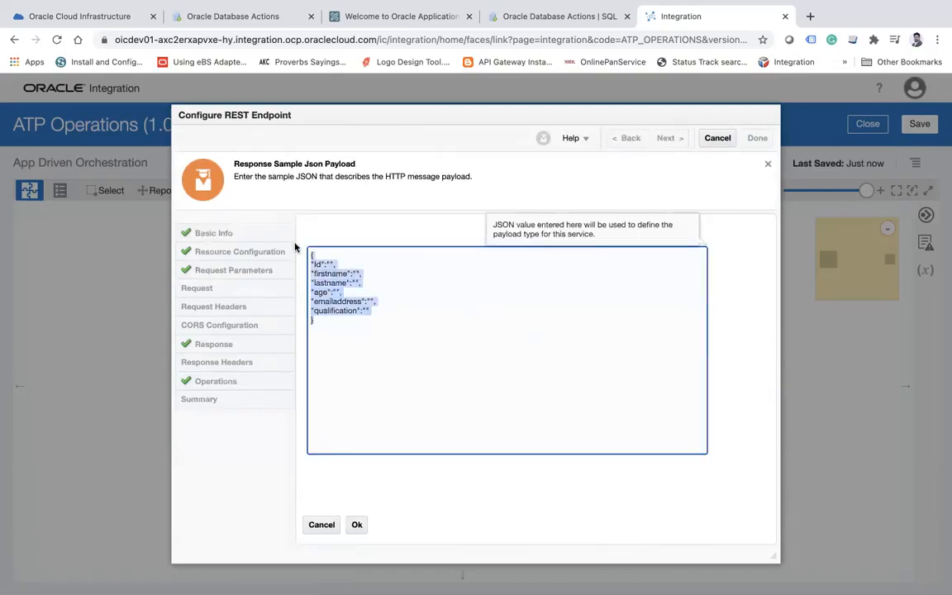
{"action": "left_click", "coordinate": [357, 525]}
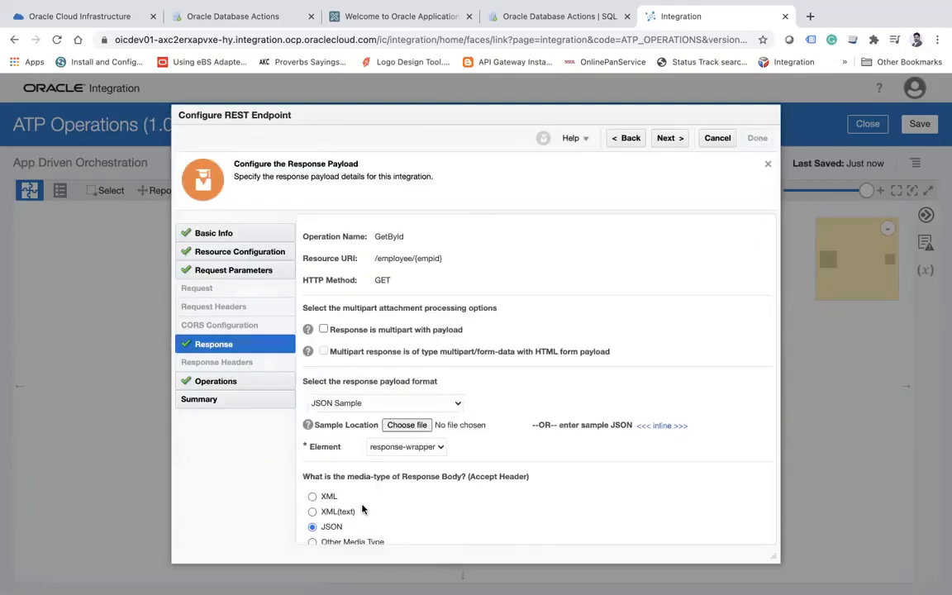
{"action": "left_click", "coordinate": [667, 139]}
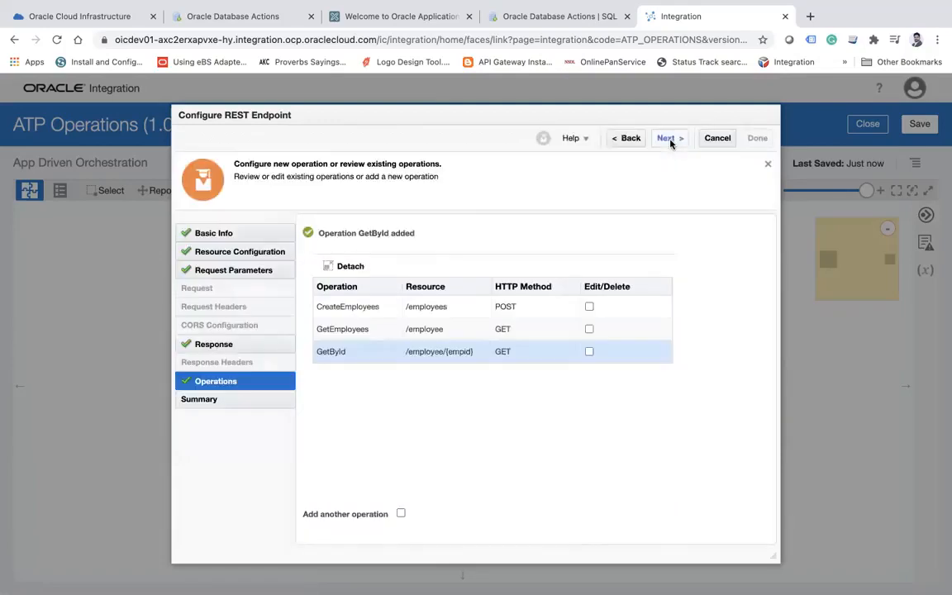
Edit GetEmployees and re-paste its inline JSON Sample response
{"action": "left_click", "coordinate": [589, 329]}
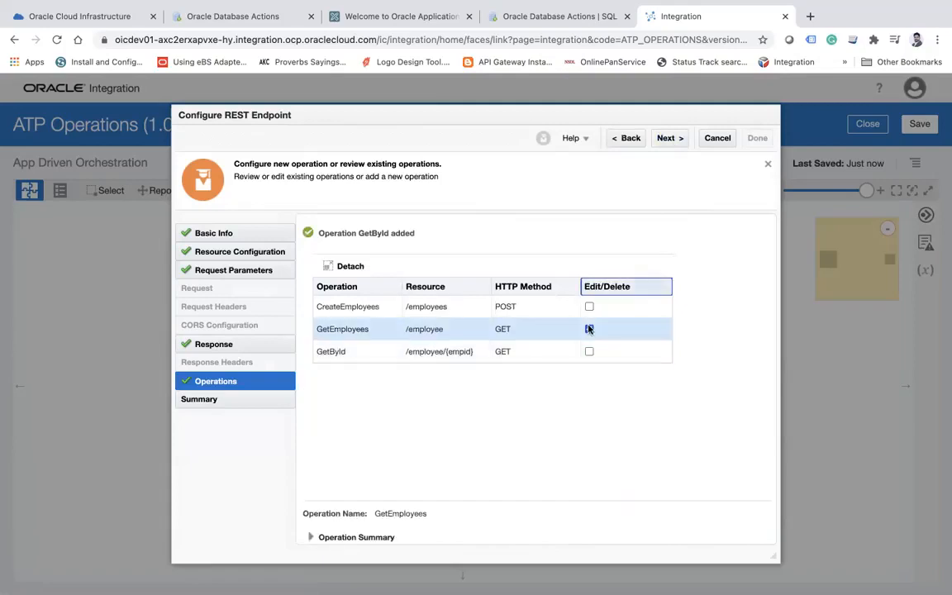
{"action": "left_click", "coordinate": [668, 139]}
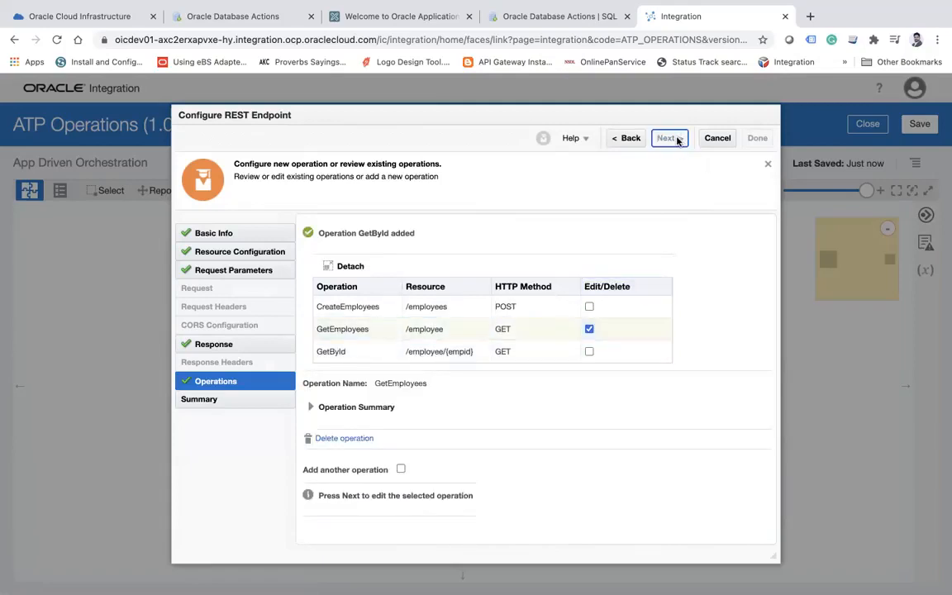
{"action": "left_click", "coordinate": [677, 140]}
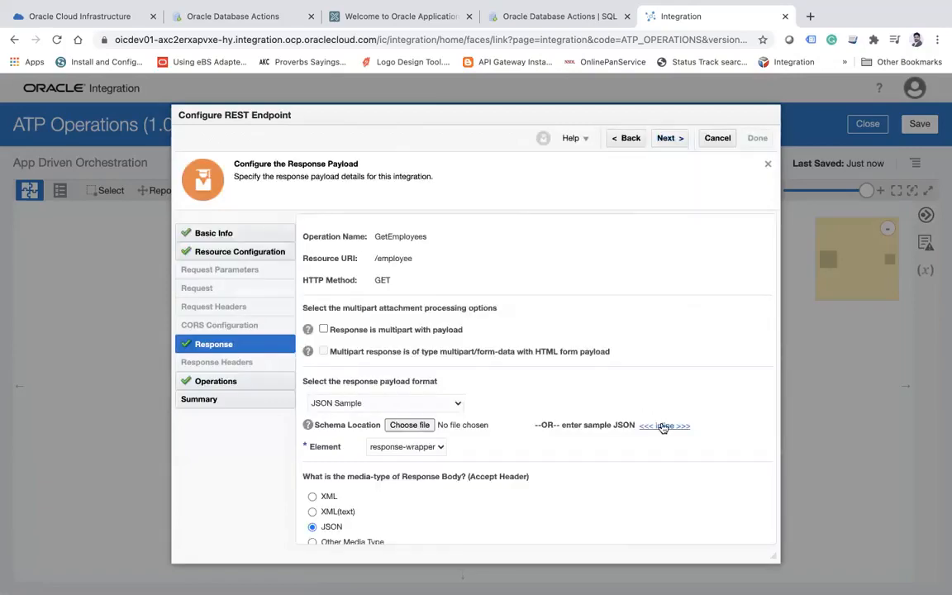
{"action": "left_click", "coordinate": [665, 425]}
{"action": "type", "text": "{   \"Id\" : \"\",   \"firstname\" : \"\",   \"lastname\" : \"\",   \"age\" : \"\",   \"emailaddress\" : \"\",   \"qualification\" : \"\" }"}
{"action": "key", "text": "Return"}
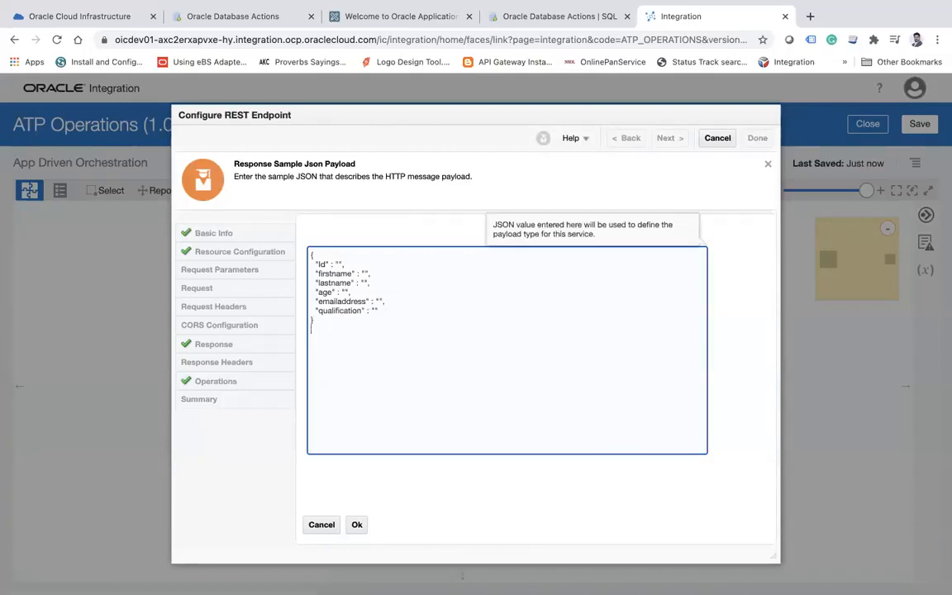
{"action": "key", "text": "BackSpace"}
{"action": "left_click", "coordinate": [358, 525]}
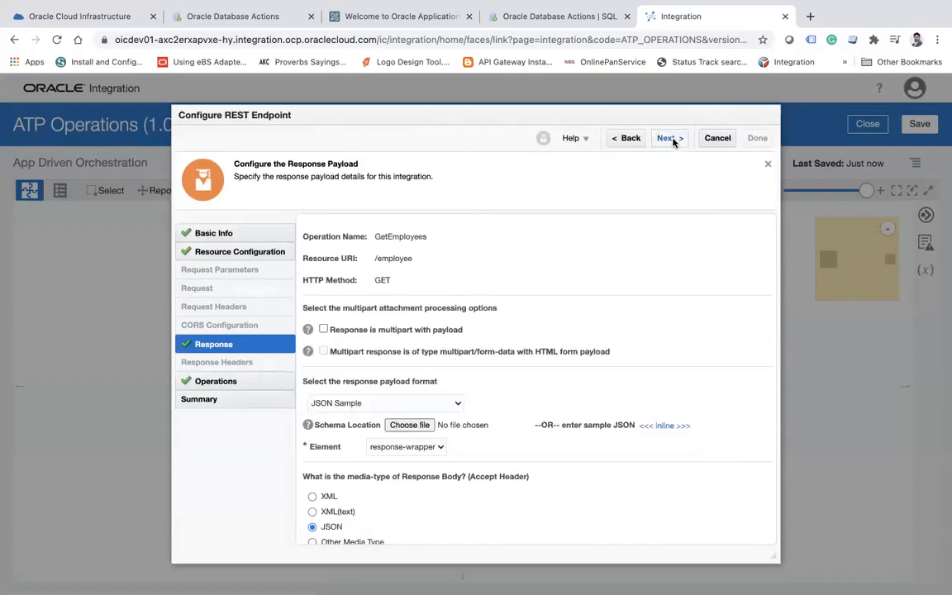
{"action": "left_click", "coordinate": [670, 139]}
Step back and forth through the wizard pages, then choose to add another operation
{"action": "left_click", "coordinate": [672, 141]}
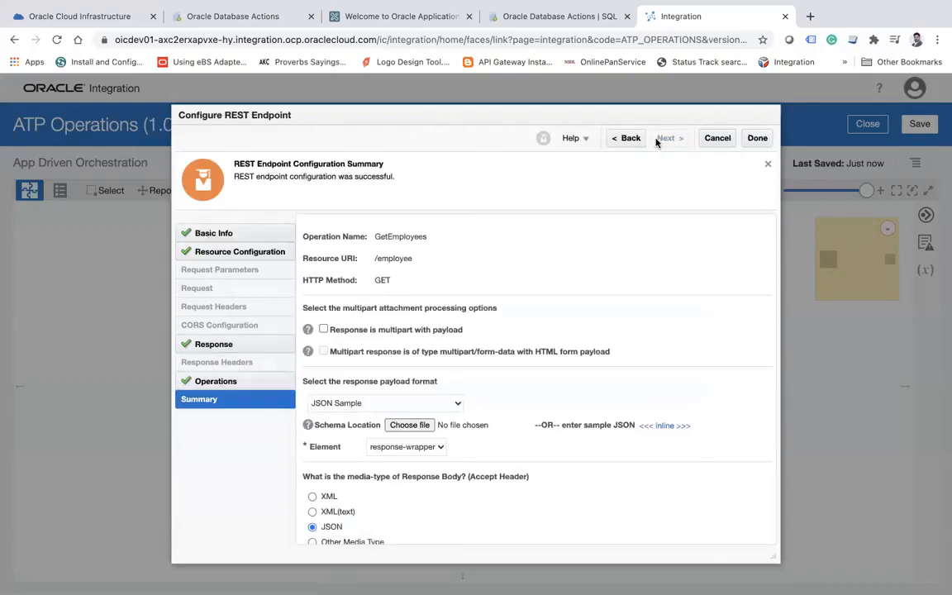
{"action": "left_click", "coordinate": [625, 138]}
{"action": "left_click", "coordinate": [667, 139]}
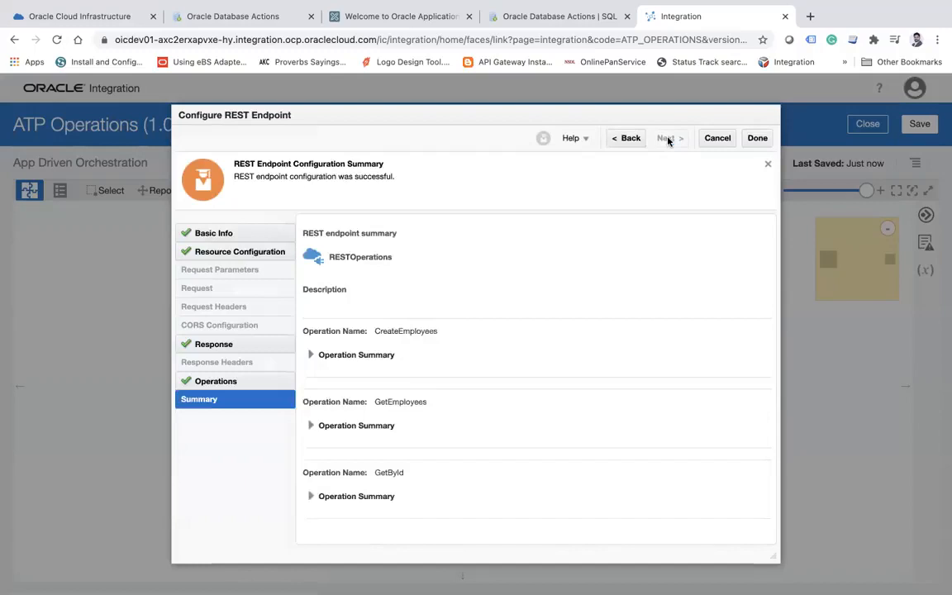
{"action": "left_click", "coordinate": [626, 138]}
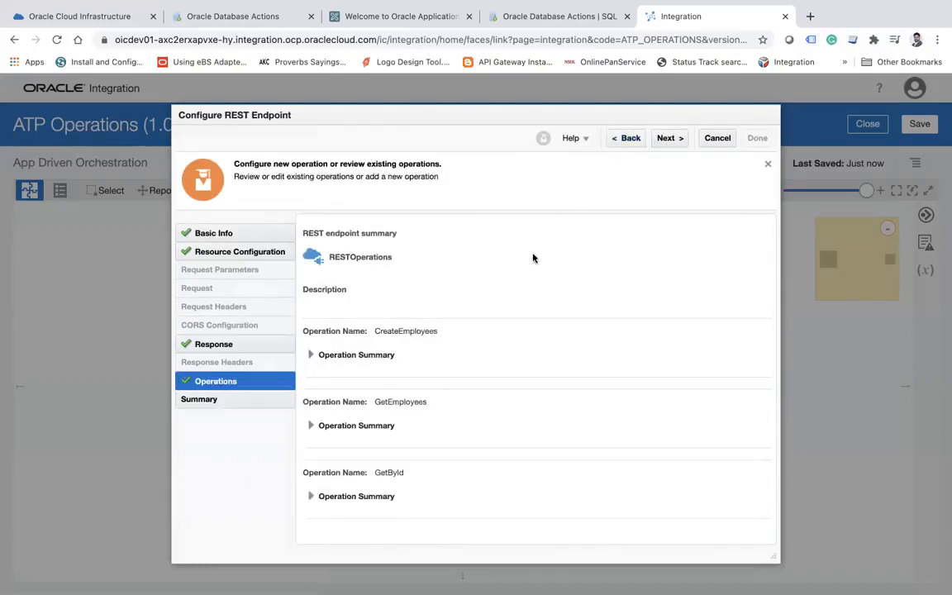
{"action": "left_click", "coordinate": [624, 137]}
{"action": "left_click", "coordinate": [624, 139]}
{"action": "left_click", "coordinate": [625, 139]}
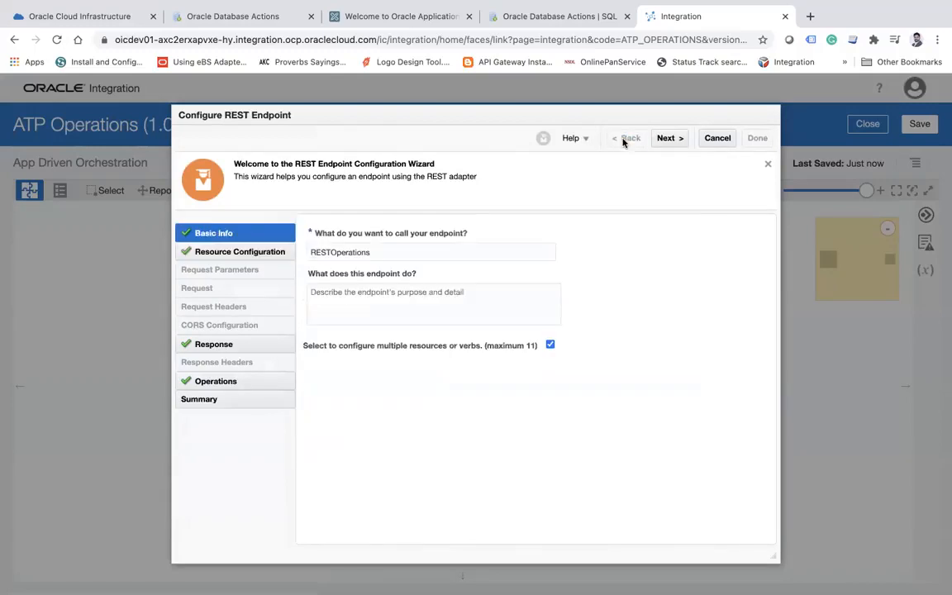
{"action": "left_click", "coordinate": [667, 141]}
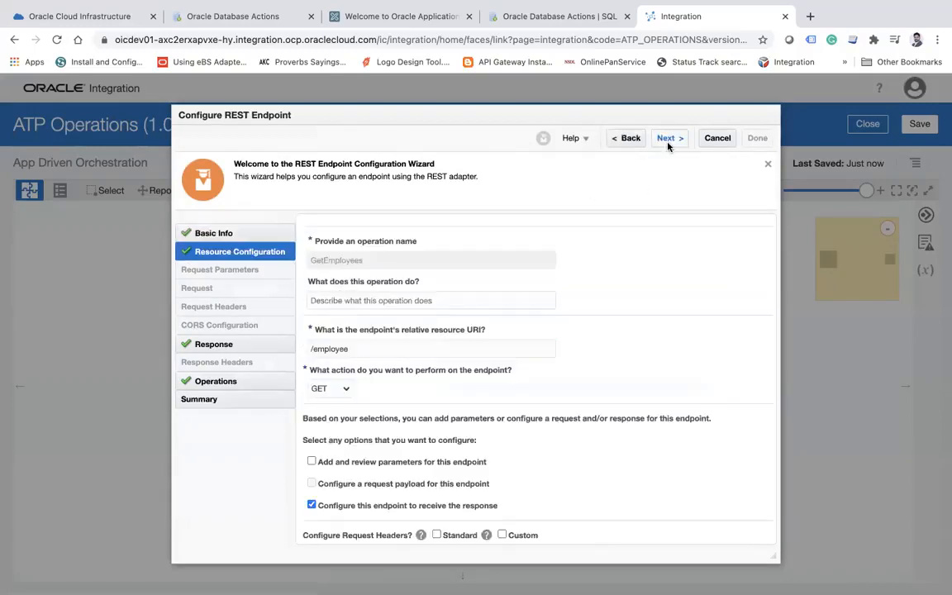
{"action": "left_click", "coordinate": [668, 139]}
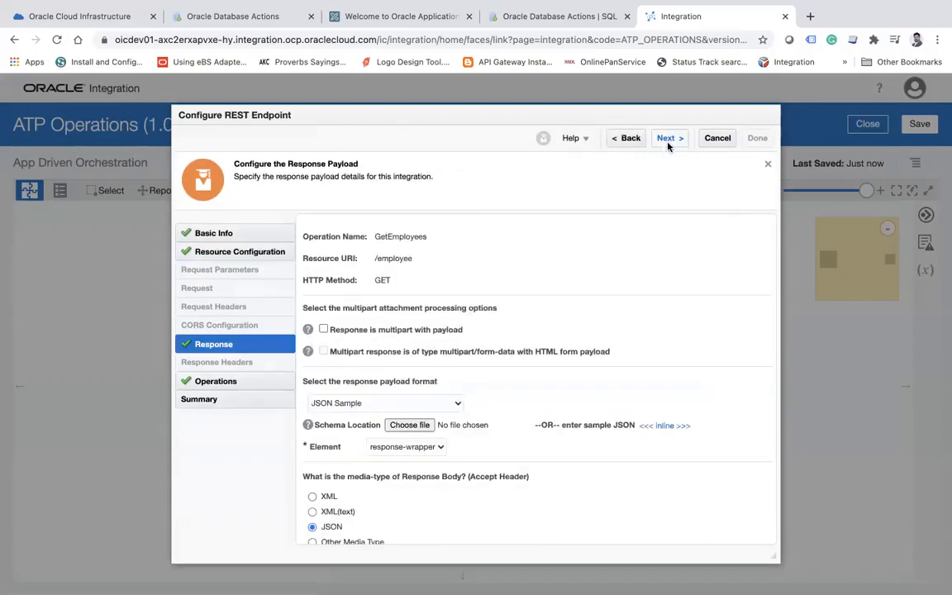
{"action": "left_click", "coordinate": [668, 138]}
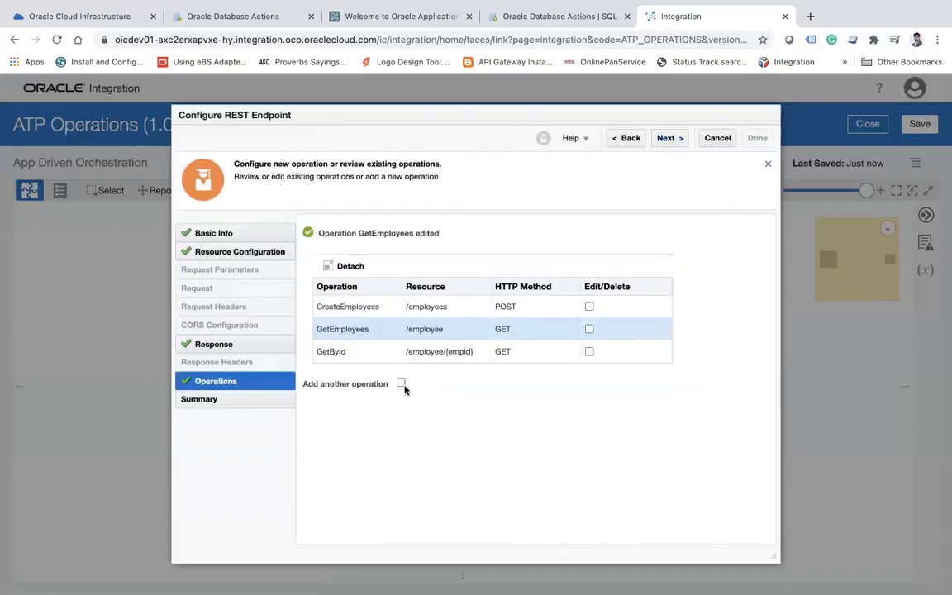
{"action": "left_click", "coordinate": [402, 384]}
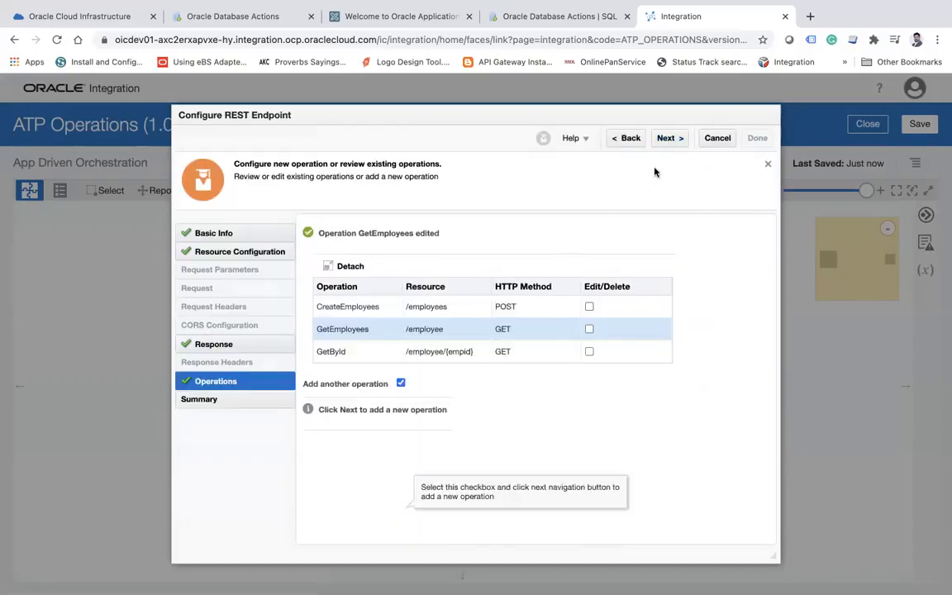
Start a new operation named CreateorUpdate on /employee/{empid}
{"action": "left_click", "coordinate": [673, 138]}
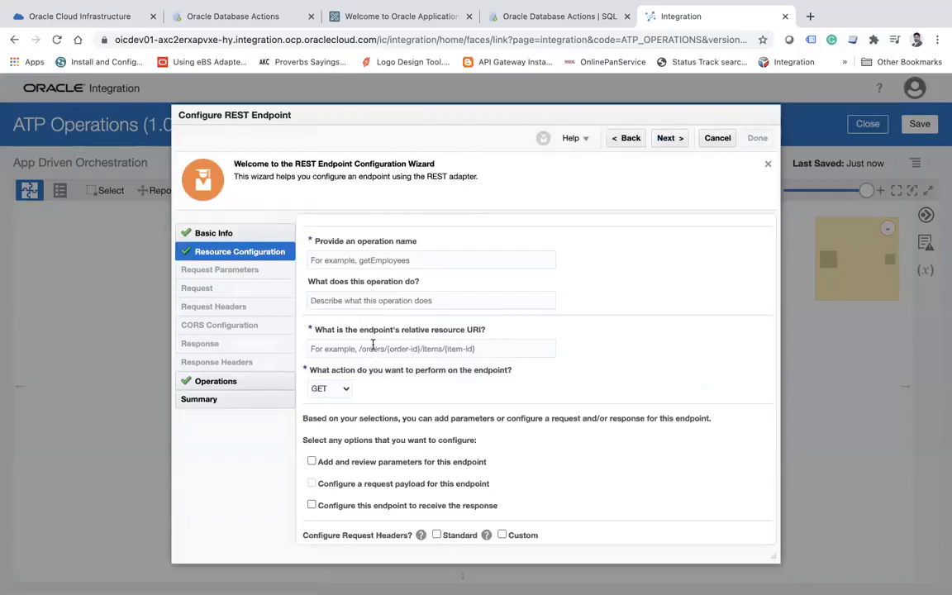
{"action": "left_click", "coordinate": [377, 263]}
{"action": "type", "text": "Up"}
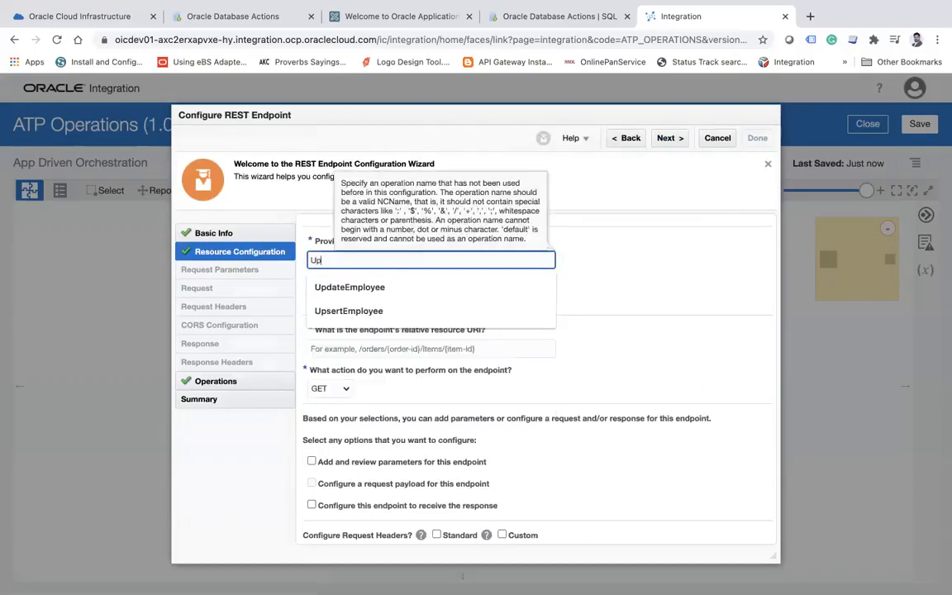
{"action": "key", "text": "BackSpace"}
{"action": "type", "text": "Update"}
{"action": "key", "text": "BackSpace"}
{"action": "key", "text": "BackSpace"}
{"action": "key", "text": "BackSpace"}
{"action": "key", "text": "BackSpace"}
{"action": "key", "text": "BackSpace"}
{"action": "key", "text": "BackSpace"}
{"action": "type", "text": "C"}
{"action": "key", "text": "BackSpace"}
{"action": "type", "text": "Createor"}
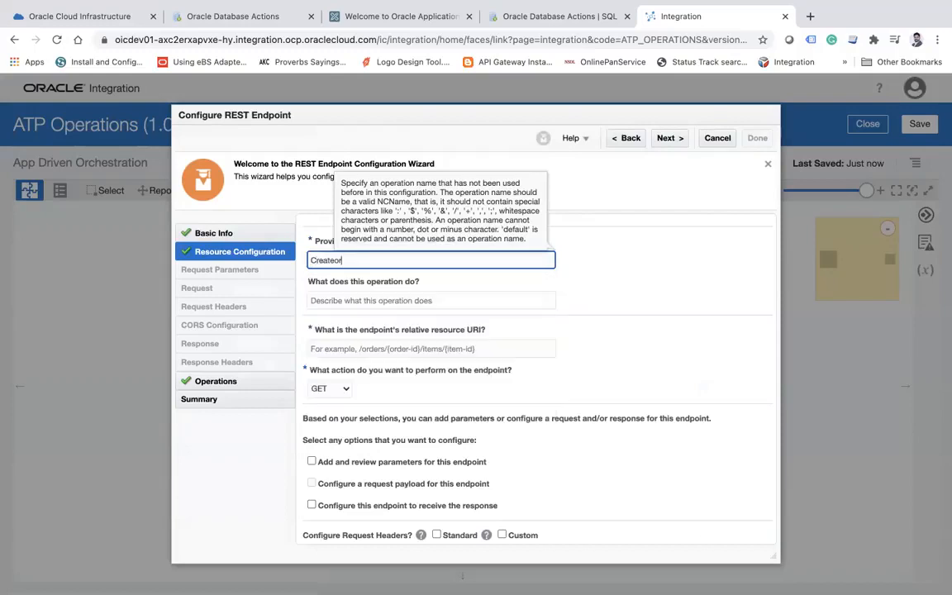
{"action": "type", "text": "Update"}
{"action": "key", "text": "Tab"}
{"action": "key", "text": "Tab"}
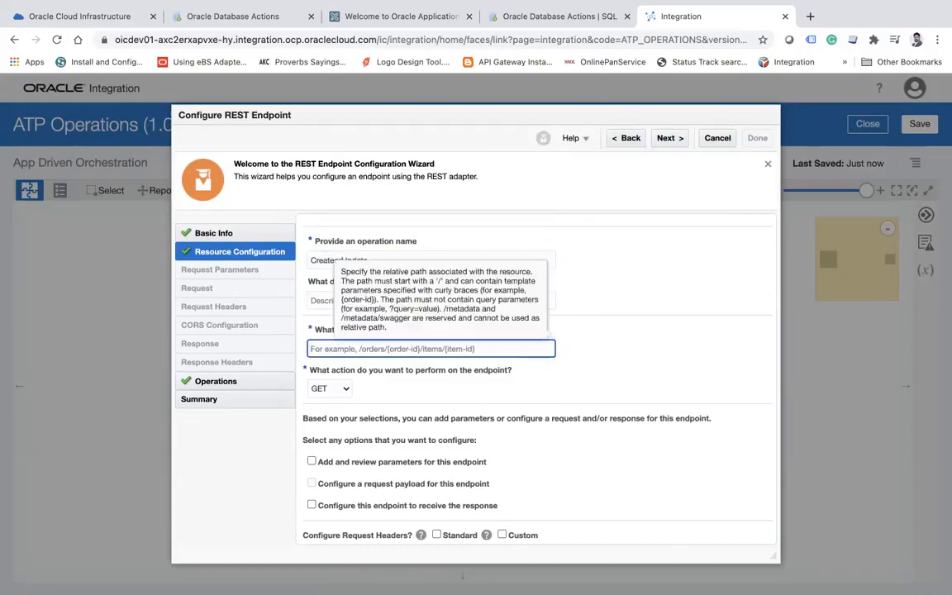
{"action": "type", "text": "/"}
{"action": "key", "text": "Down"}
{"action": "key", "text": "Down"}
{"action": "key", "text": "Return"}
Set CreateorUpdate's HTTP action to PUT and enable a response
{"action": "key", "text": "Tab"}
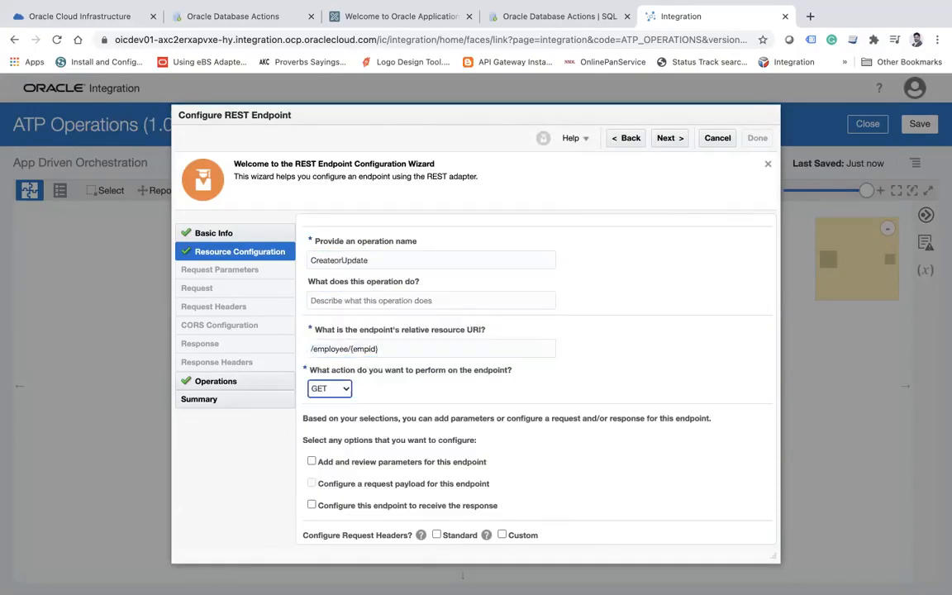
{"action": "left_click", "coordinate": [314, 393]}
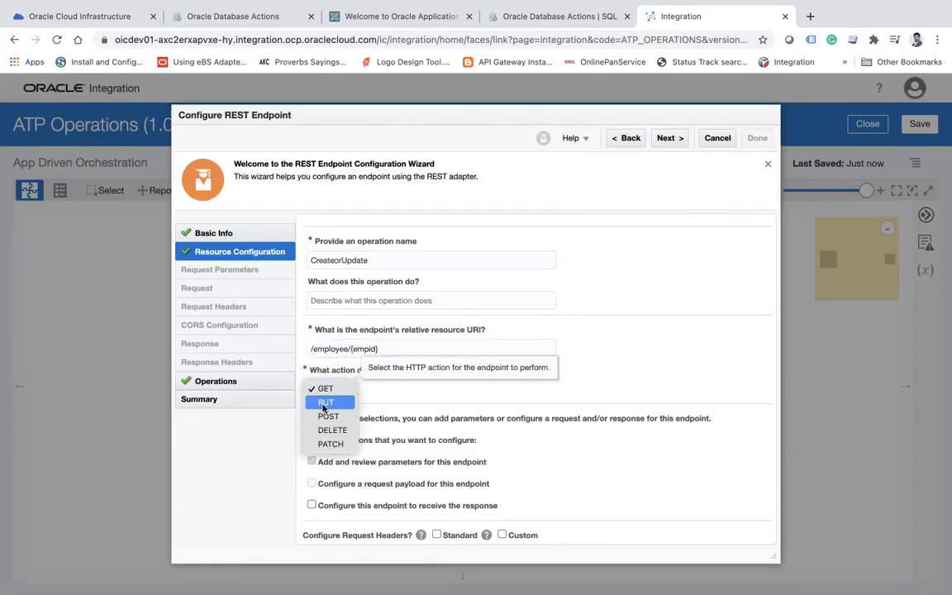
{"action": "left_click", "coordinate": [332, 403]}
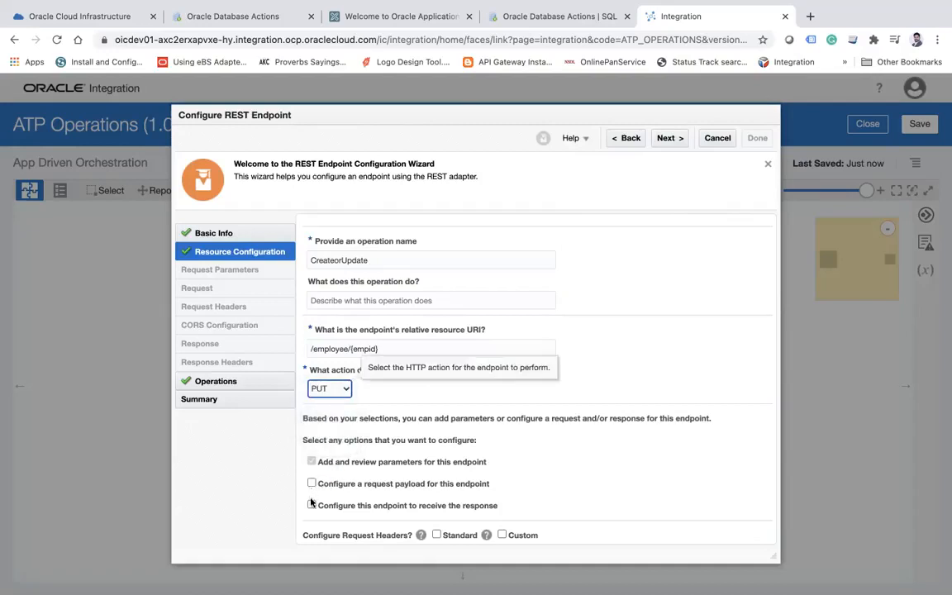
{"action": "left_click", "coordinate": [311, 505]}
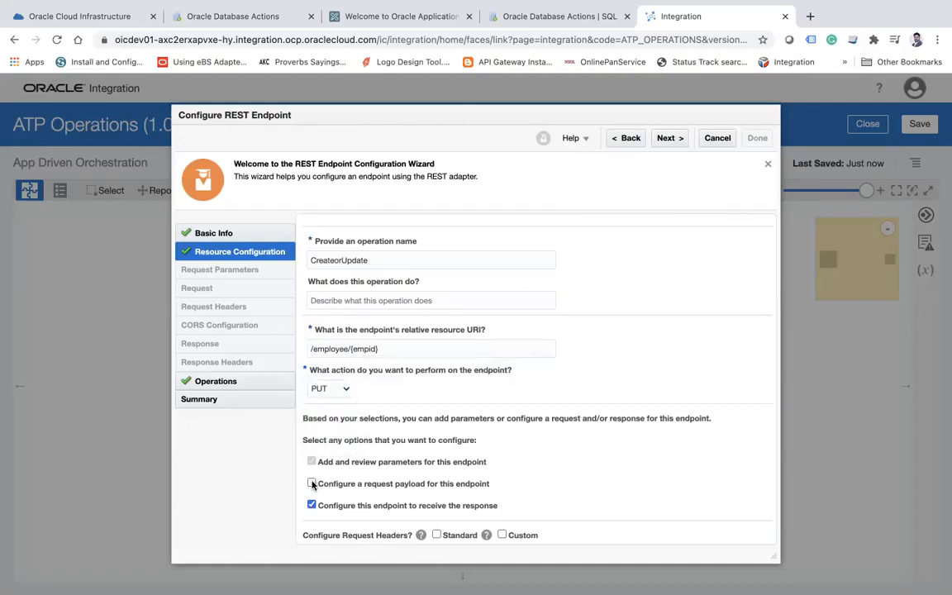
{"action": "left_click", "coordinate": [665, 140]}
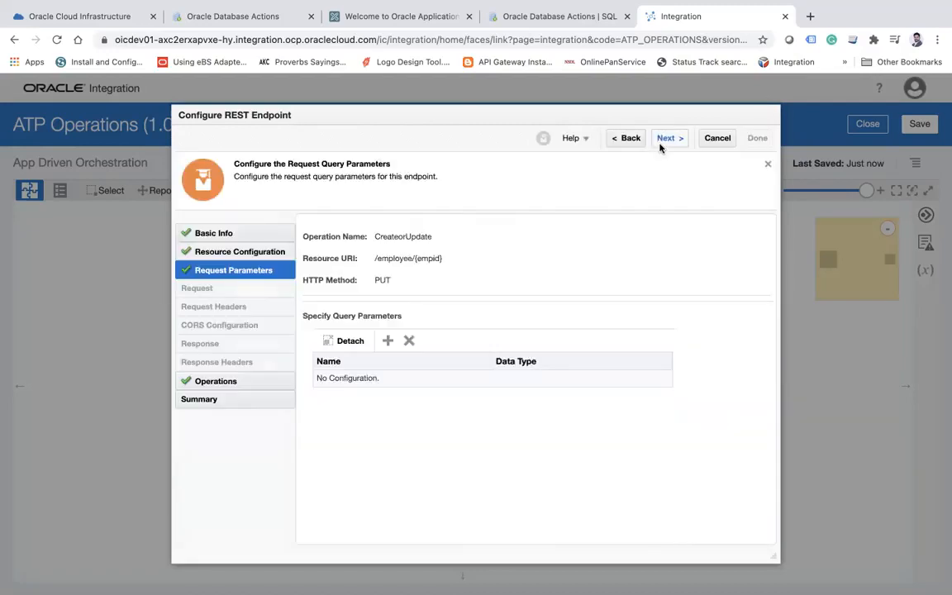
Set the empid template parameter's type to integer
{"action": "left_click", "coordinate": [486, 471]}
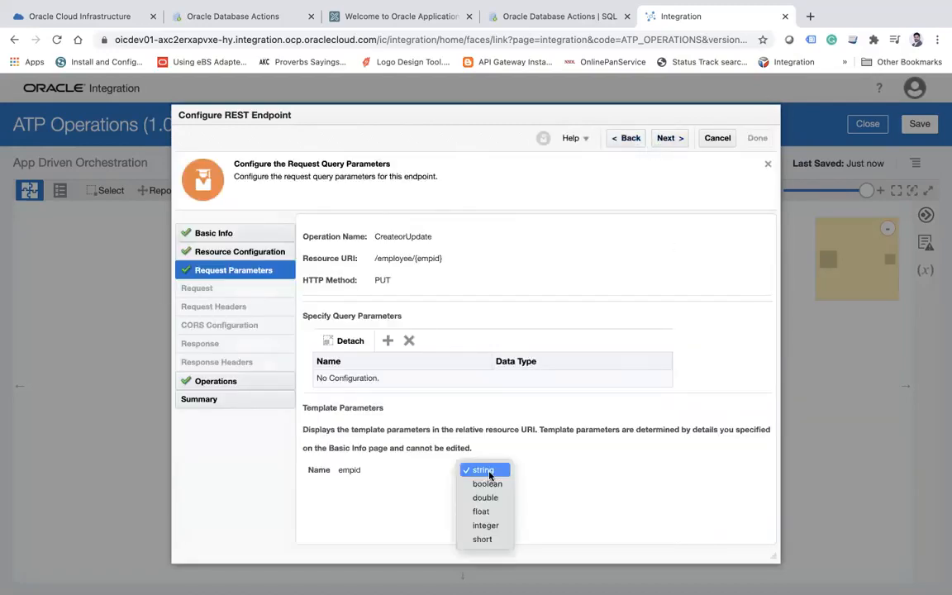
{"action": "left_click", "coordinate": [486, 526]}
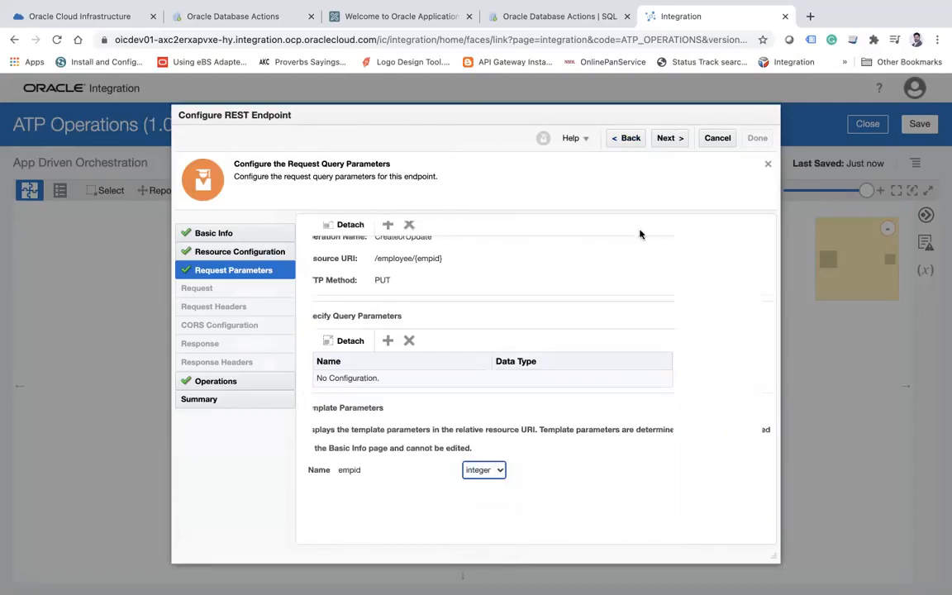
{"action": "left_click", "coordinate": [667, 141]}
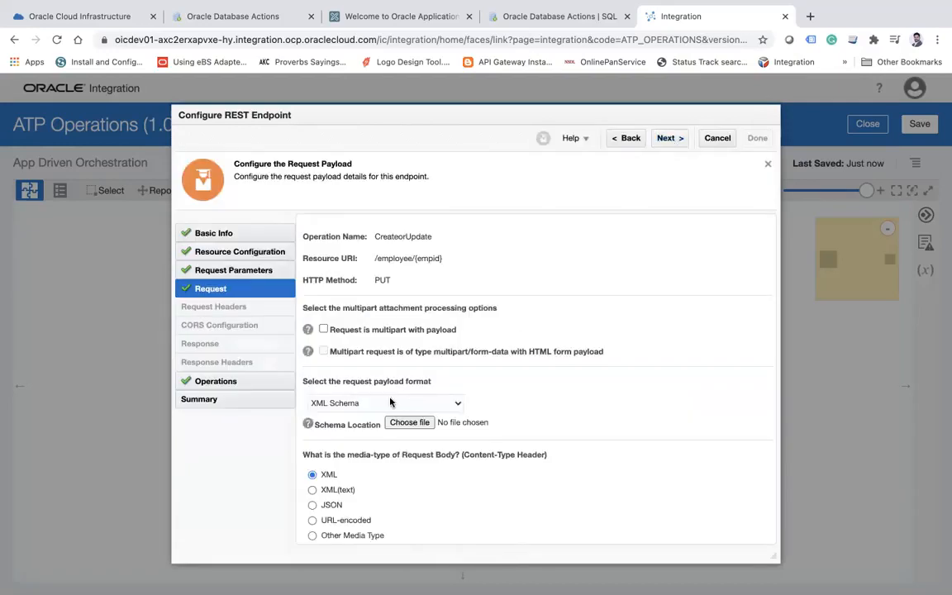
Paste an inline JSON Sample request payload and delete its Id line
{"action": "left_click", "coordinate": [360, 402]}
{"action": "left_click", "coordinate": [347, 417]}
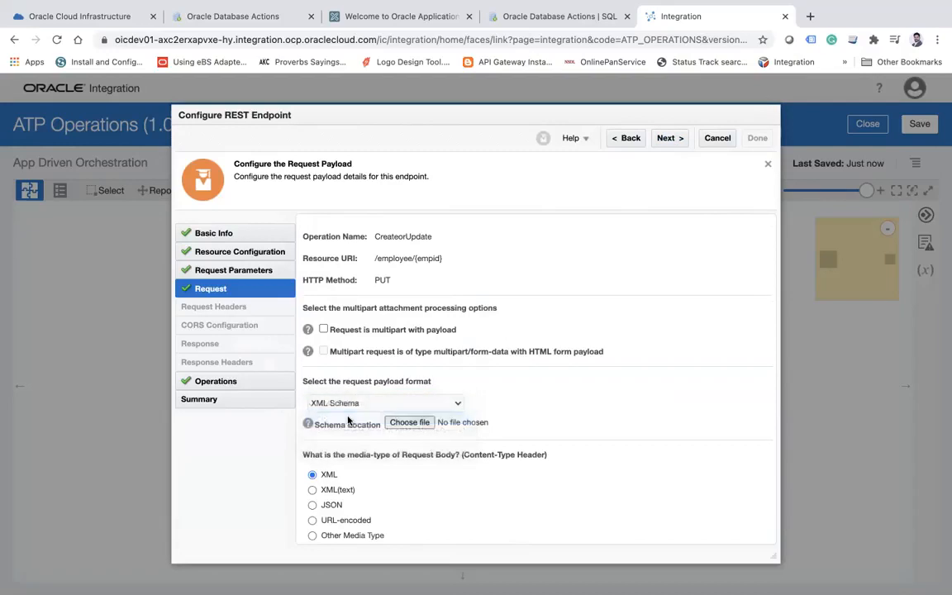
{"action": "left_click", "coordinate": [618, 384]}
{"action": "left_click", "coordinate": [474, 318]}
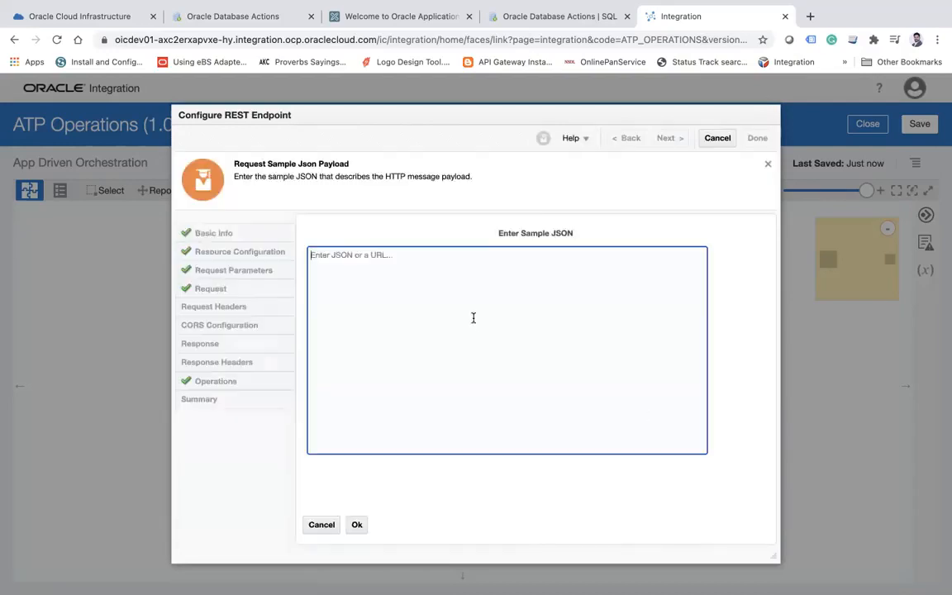
{"action": "type", "text": "{ \"Id\":\"\", \"firstname\":\"\", \"lastname\":\"\", \"age\":\"\", \"emailaddress\":\"\", \"qualification\":\"\" }"}
{"action": "left_click_drag", "start_coordinate": [330, 261], "coordinate": [305, 264]}
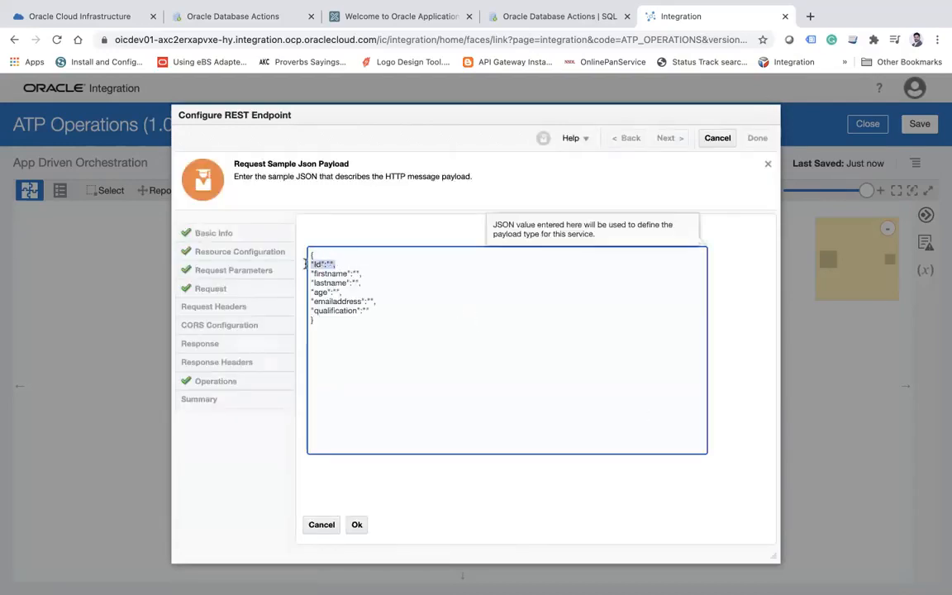
{"action": "key", "text": "BackSpace"}
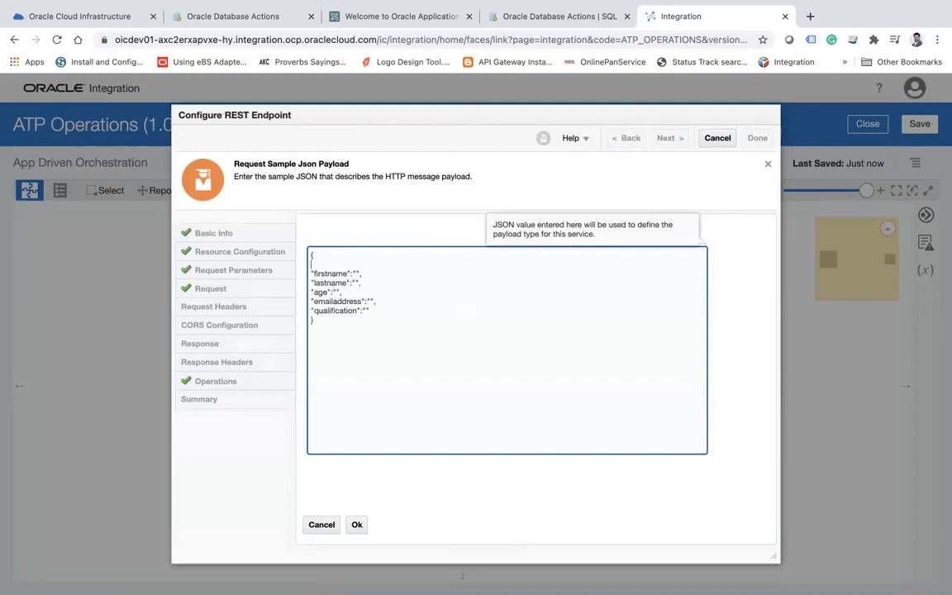
Accept the request sample and choose JSON Sample as the response payload format
{"action": "left_click", "coordinate": [362, 529]}
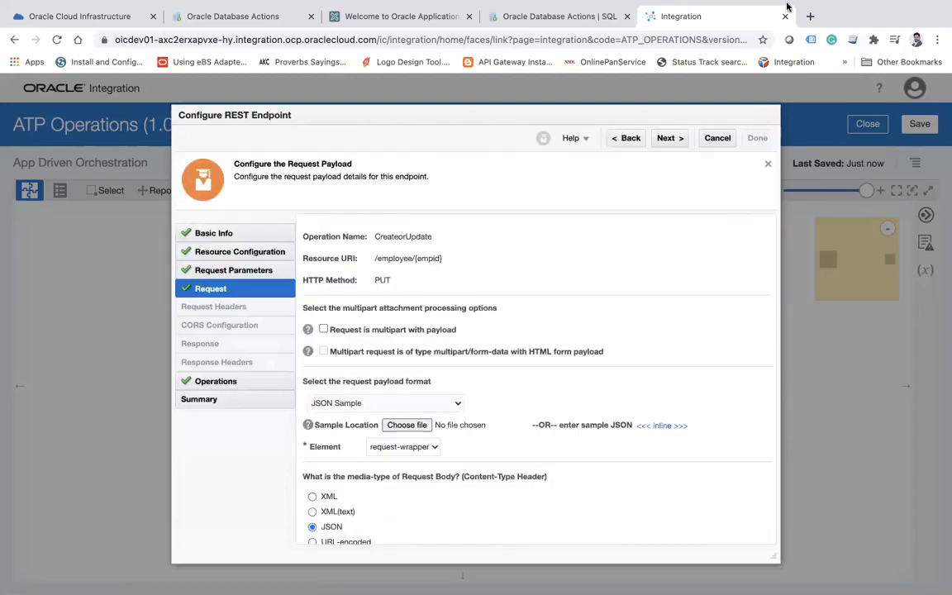
{"action": "left_click", "coordinate": [670, 138]}
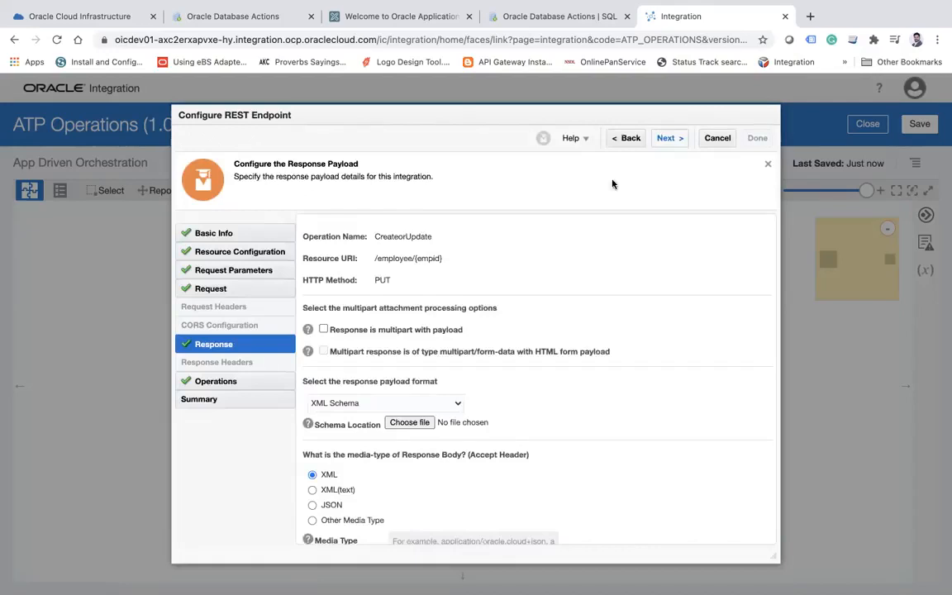
{"action": "left_click", "coordinate": [372, 403]}
{"action": "left_click", "coordinate": [340, 417]}
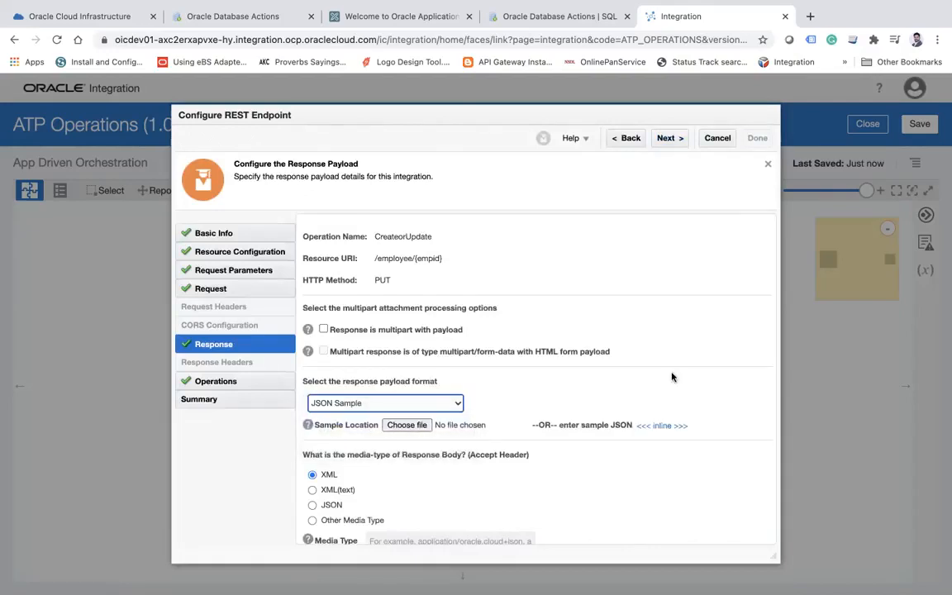
Enter an inline response JSON sample with a status field and confirm it
{"action": "left_click", "coordinate": [661, 426]}
{"action": "left_click", "coordinate": [444, 286]}
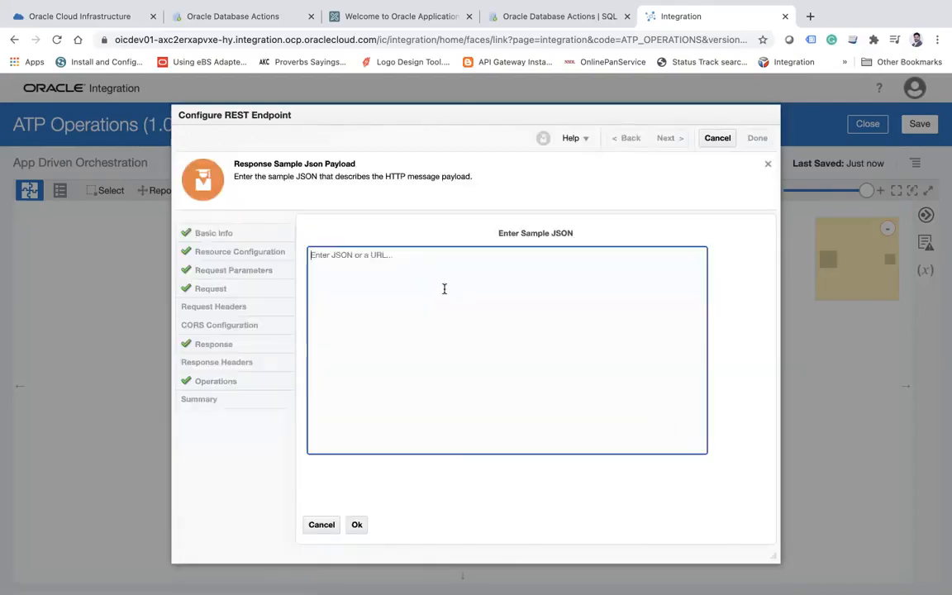
{"action": "type", "text": "{"}
{"action": "key", "text": "Return"}
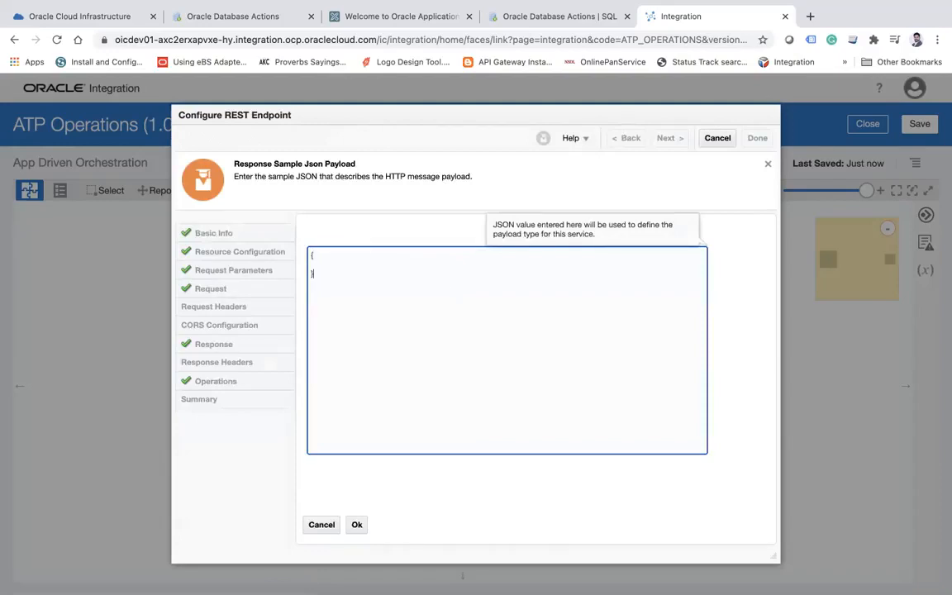
{"action": "type", "text": "\"sattutus"}
{"action": "left_click", "coordinate": [357, 524]}
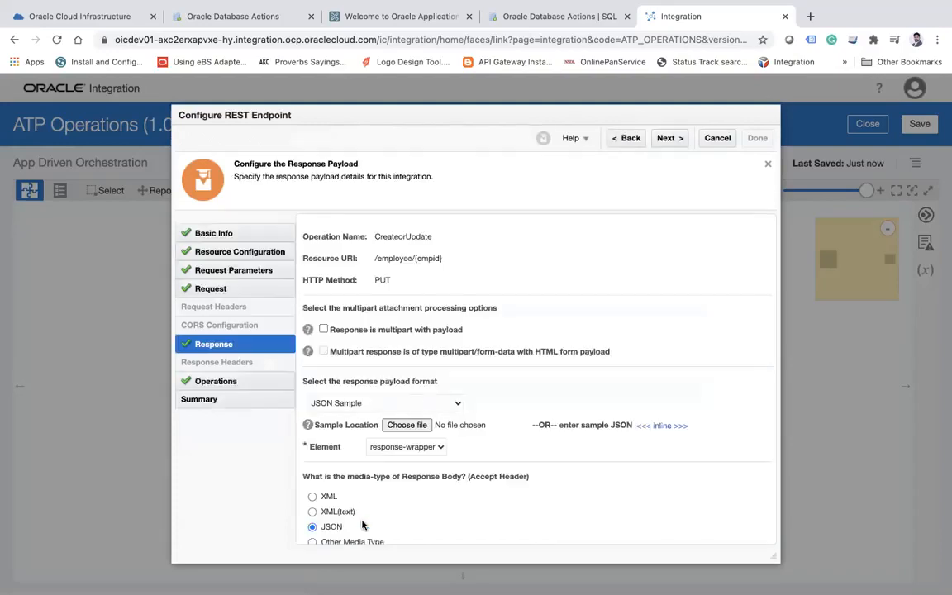
Finish the REST endpoint wizard with the CreateorUpdate PUT operation on /employee/{empid}
{"action": "left_click", "coordinate": [670, 138]}
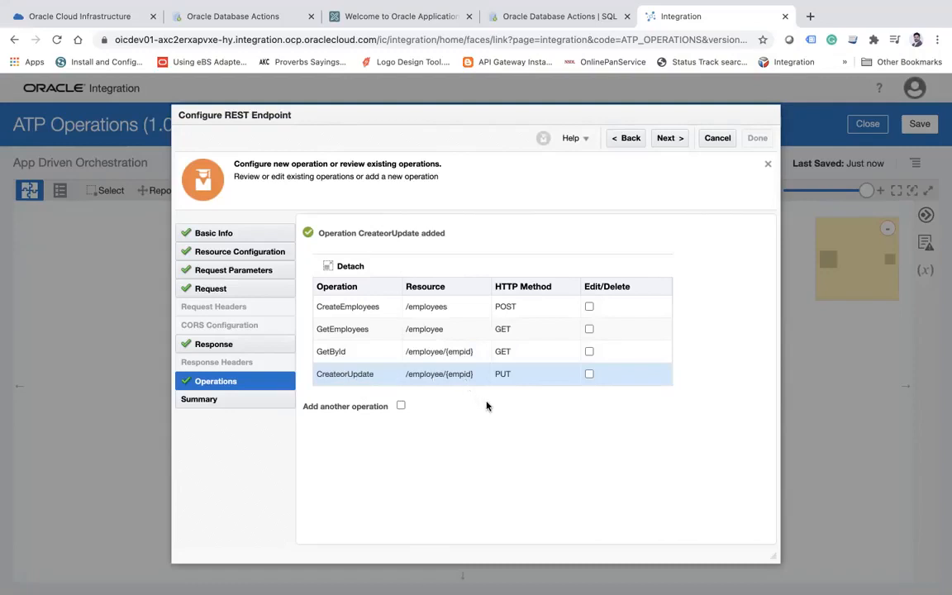
{"action": "left_click", "coordinate": [667, 139]}
{"action": "left_click", "coordinate": [757, 138]}
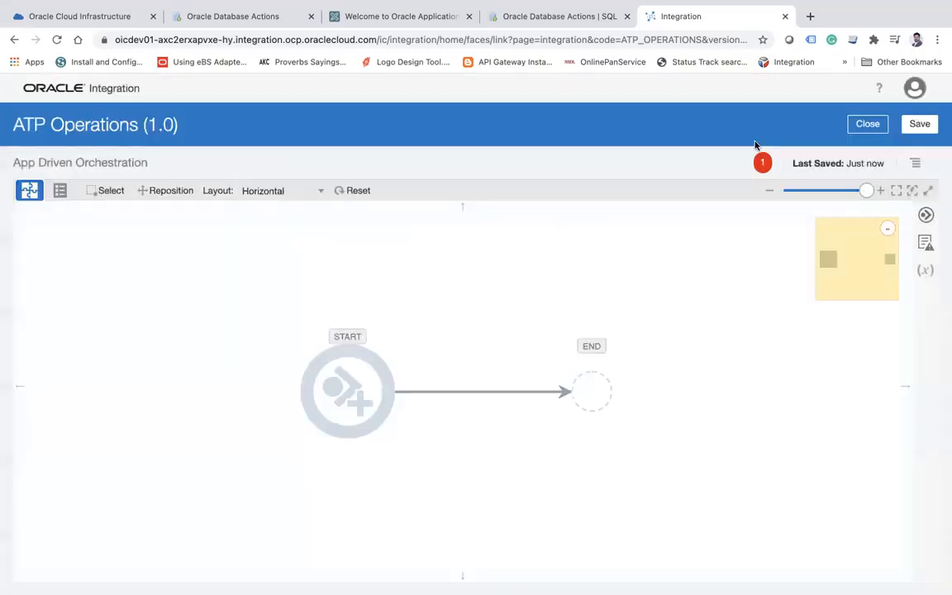
Save the ATP Operations integration and reset the diagram layout
{"action": "left_click", "coordinate": [919, 124]}
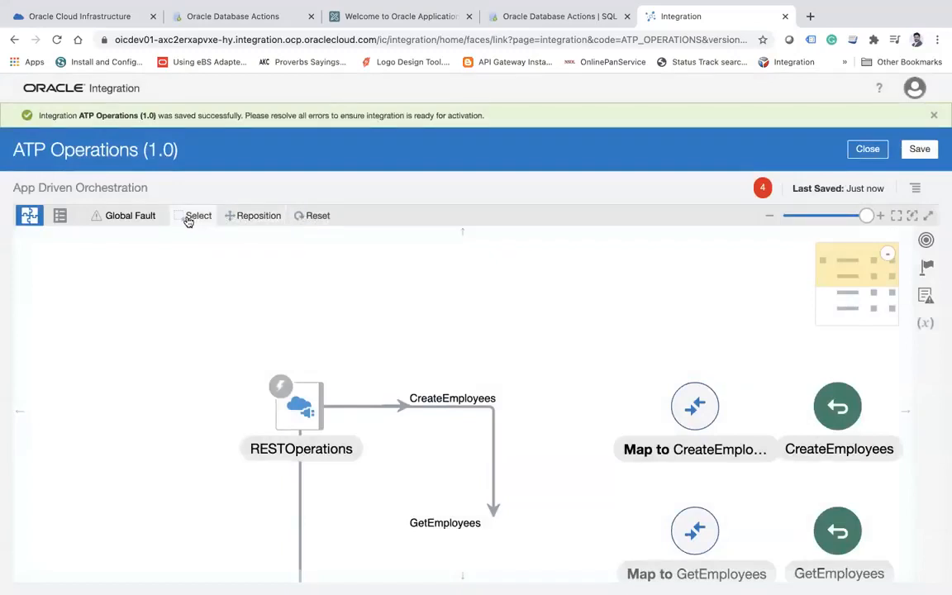
{"action": "left_click", "coordinate": [315, 214]}
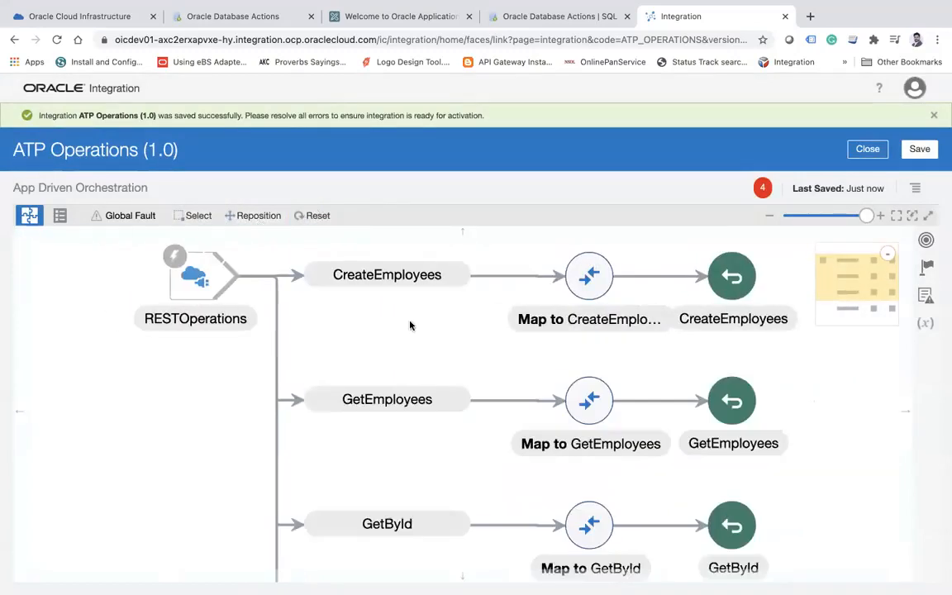
{"action": "left_click_drag", "start_coordinate": [399, 307], "coordinate": [316, 339]}
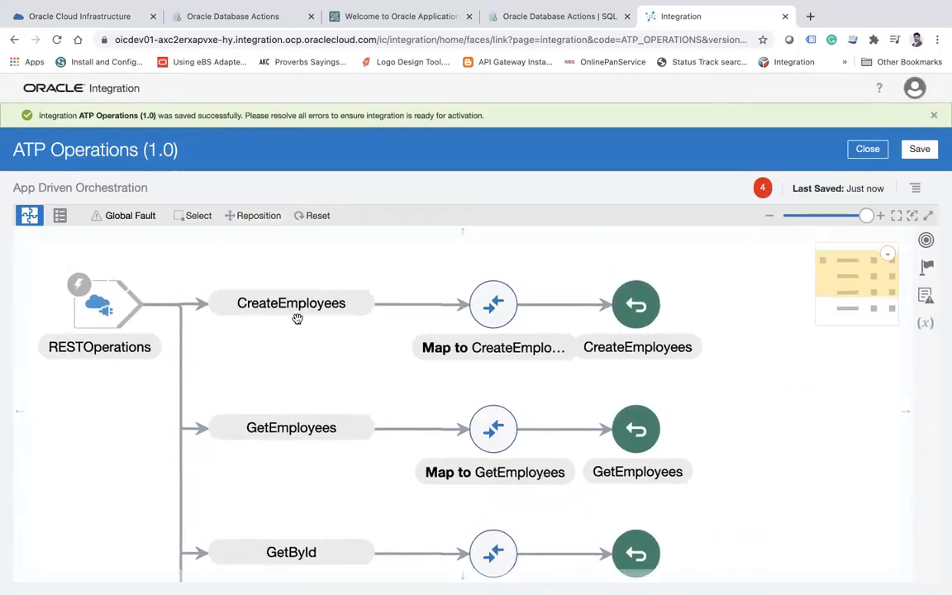
Add an Oracle ATP connection invoke after the CreateEmployees trigger
{"action": "left_click", "coordinate": [421, 308]}
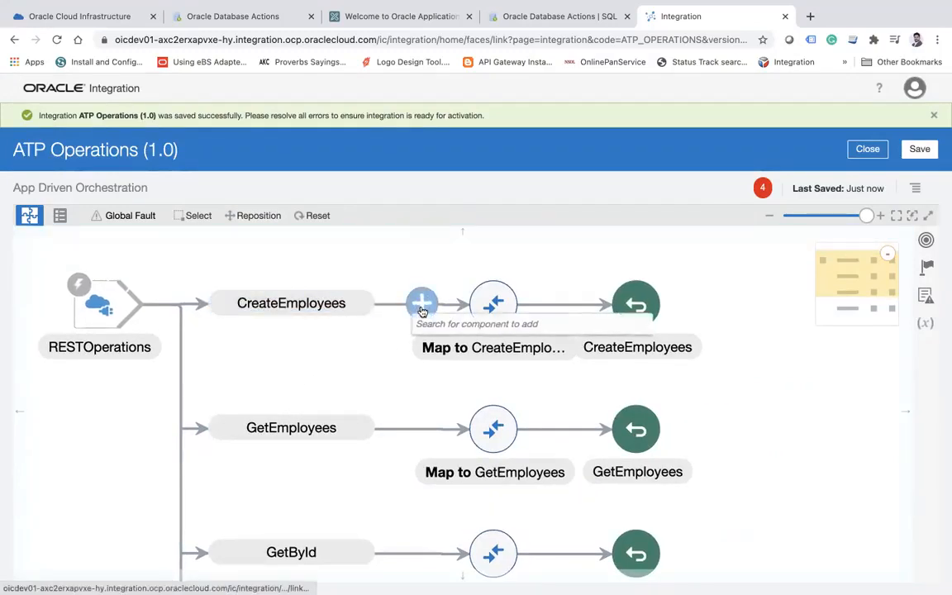
{"action": "type", "text": "at"}
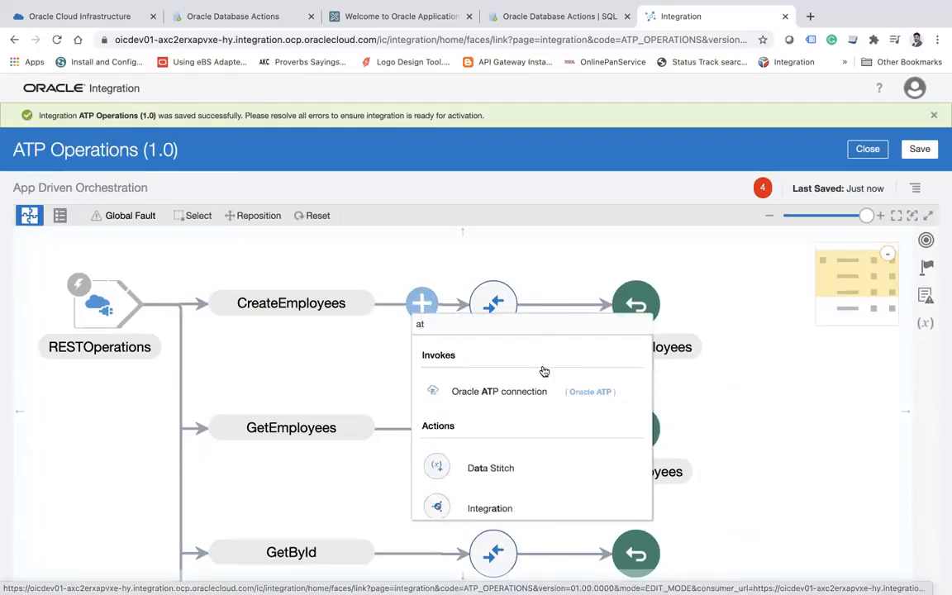
{"action": "left_click", "coordinate": [526, 391]}
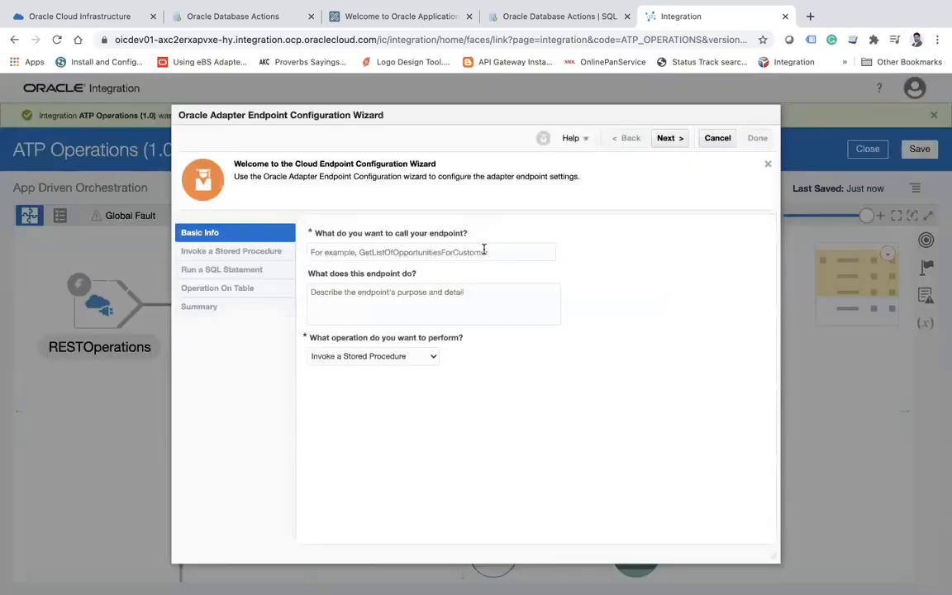
Name the ATP endpoint InsertEmployees
{"action": "left_click", "coordinate": [483, 250]}
{"action": "type", "text": "Ins"}
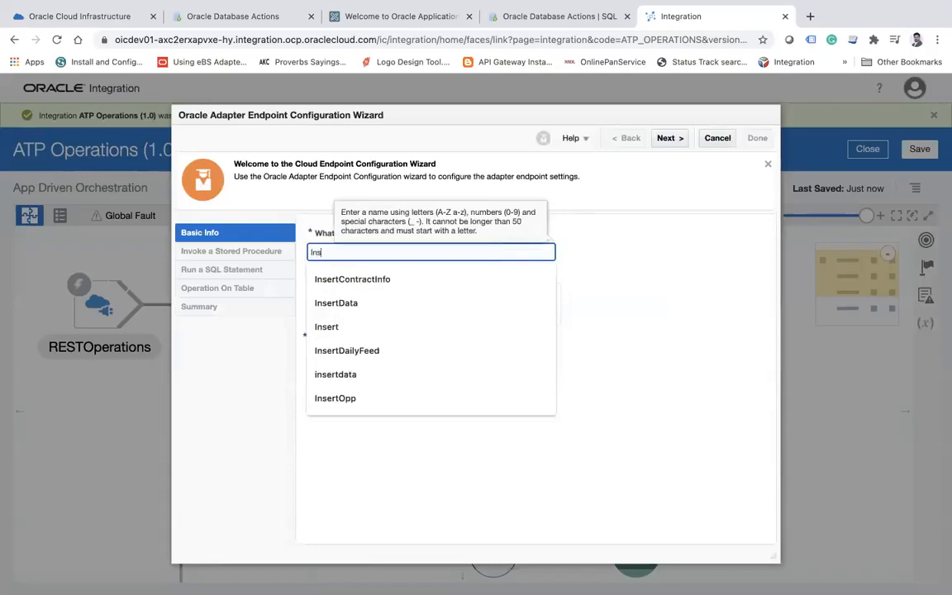
{"action": "type", "text": "ret"}
{"action": "key", "text": "BackSpace"}
{"action": "type", "text": "ertEmployees"}
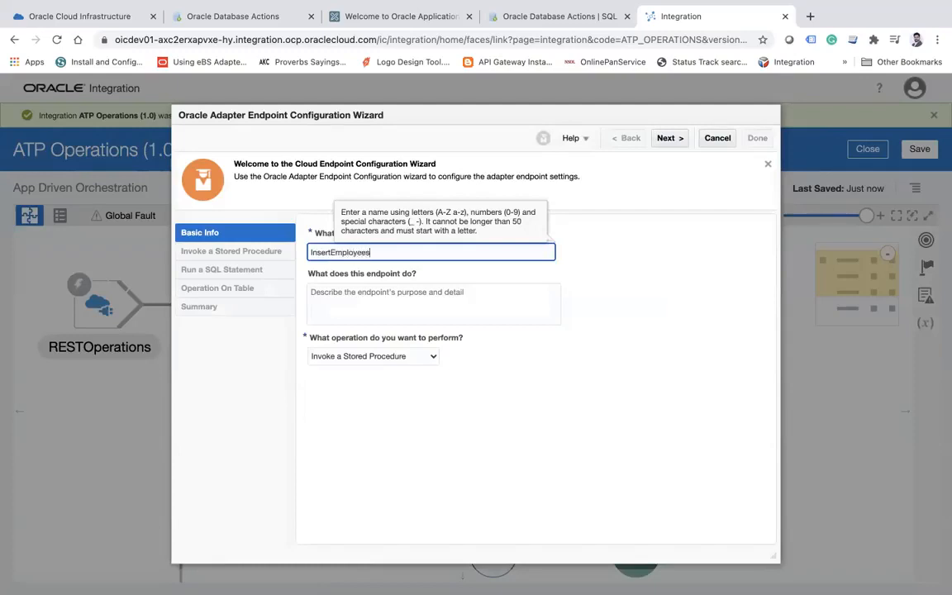
{"action": "key", "text": "Tab"}
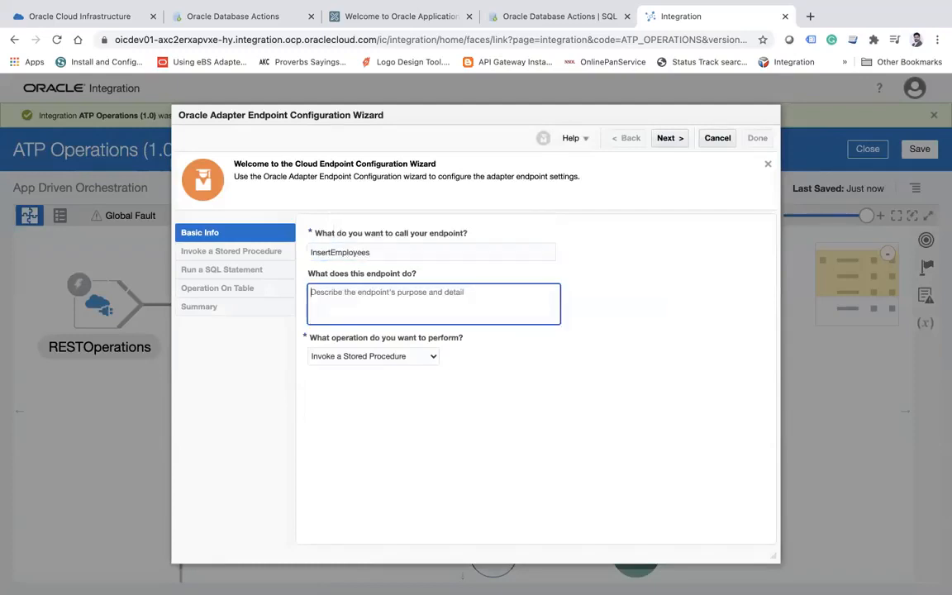
Try Invoke a Stored Procedure as the operation, picking the ADMIN schema
{"action": "left_click", "coordinate": [370, 357]}
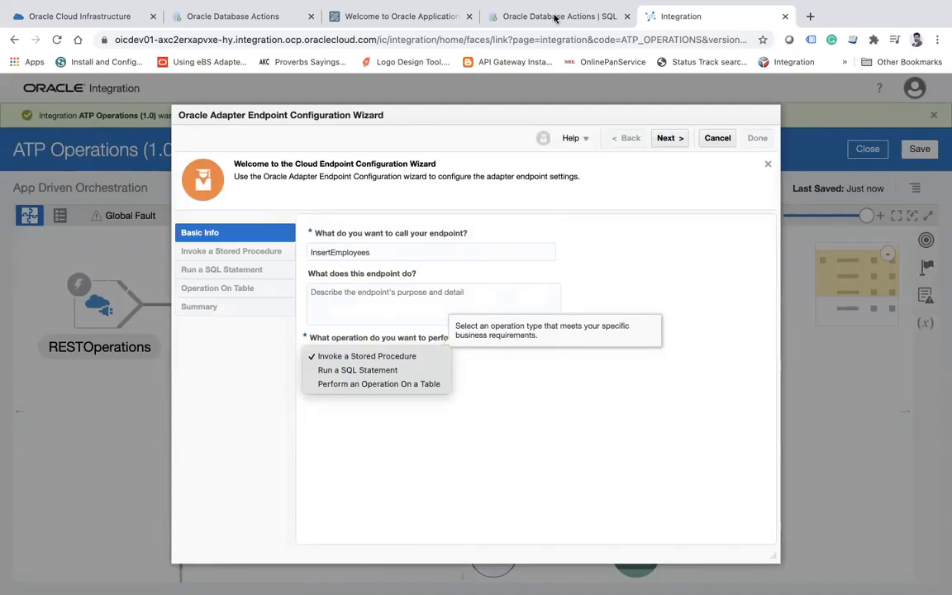
{"action": "left_click", "coordinate": [396, 361]}
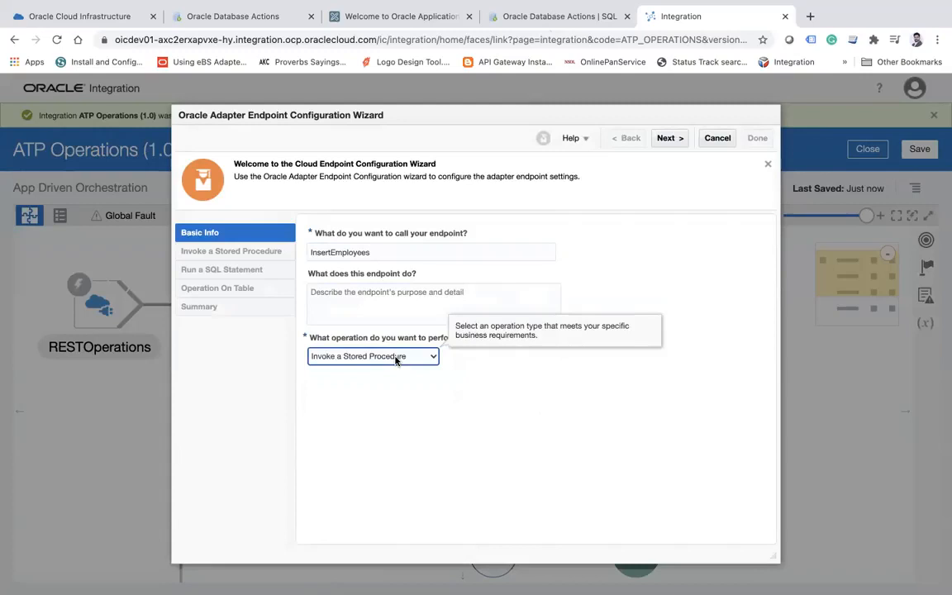
{"action": "left_click", "coordinate": [669, 141]}
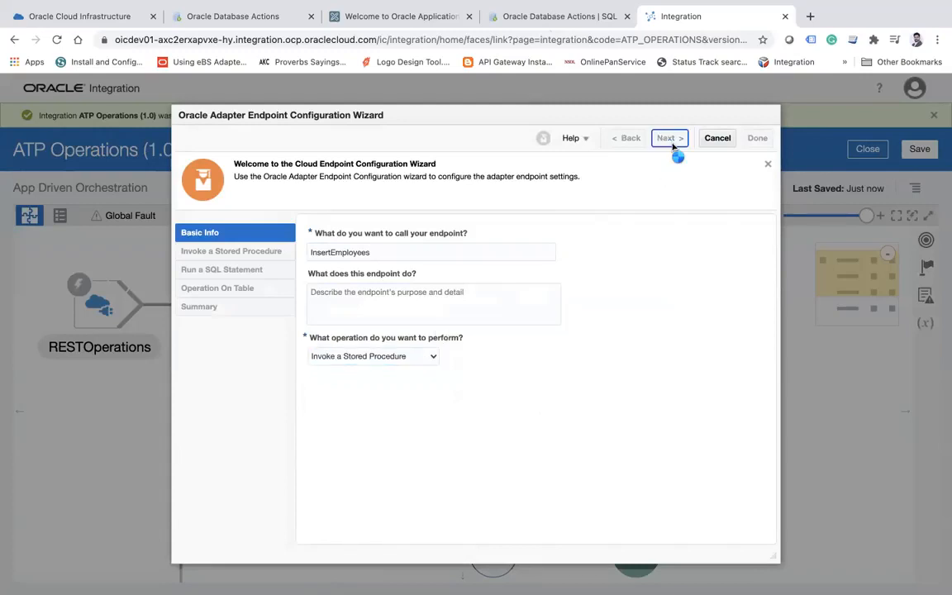
{"action": "left_click", "coordinate": [429, 235]}
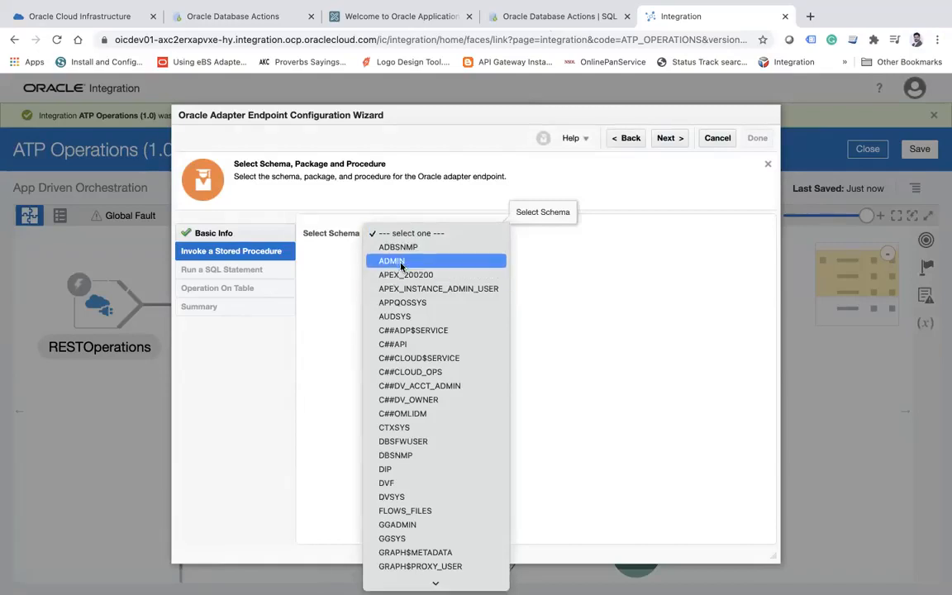
{"action": "left_click", "coordinate": [419, 261]}
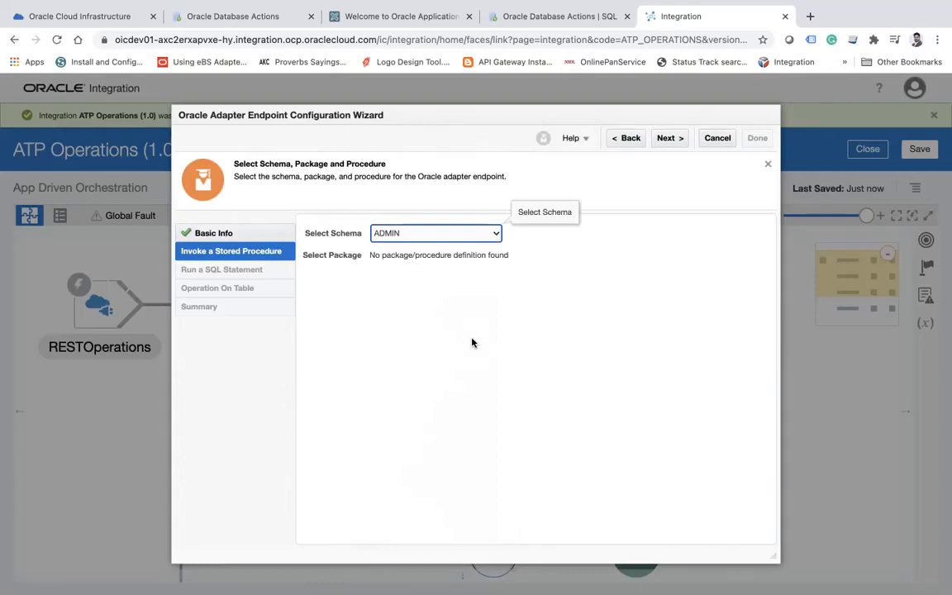
Switch the operation type to Run a SQL Statement and reach the SQL query page
{"action": "left_click", "coordinate": [625, 139]}
{"action": "left_click", "coordinate": [368, 356]}
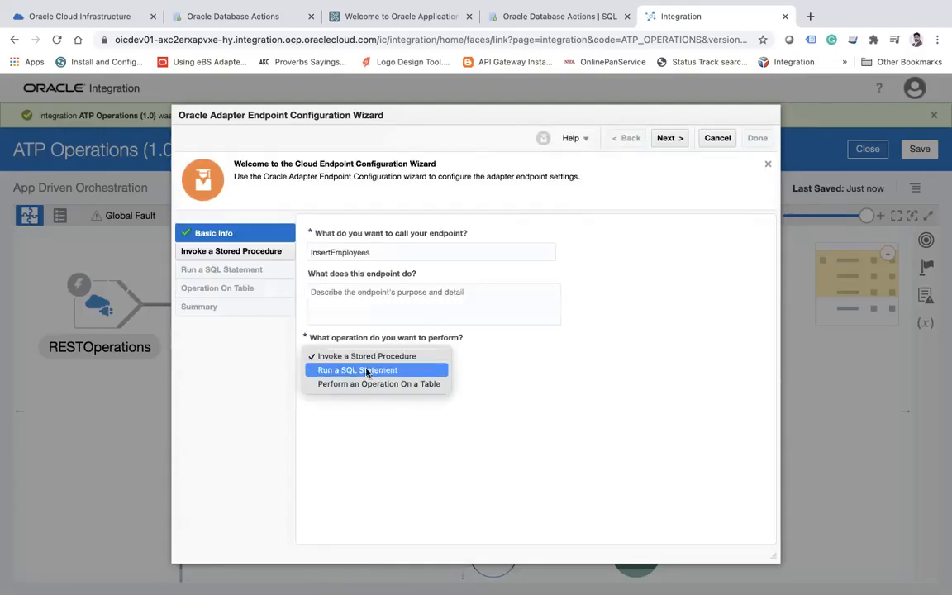
{"action": "left_click", "coordinate": [364, 370]}
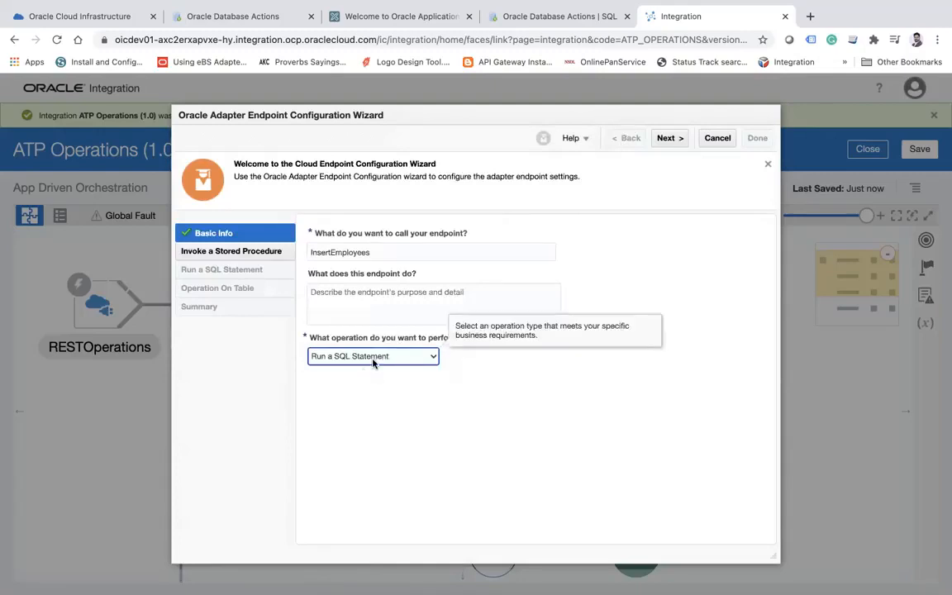
{"action": "left_click", "coordinate": [671, 138]}
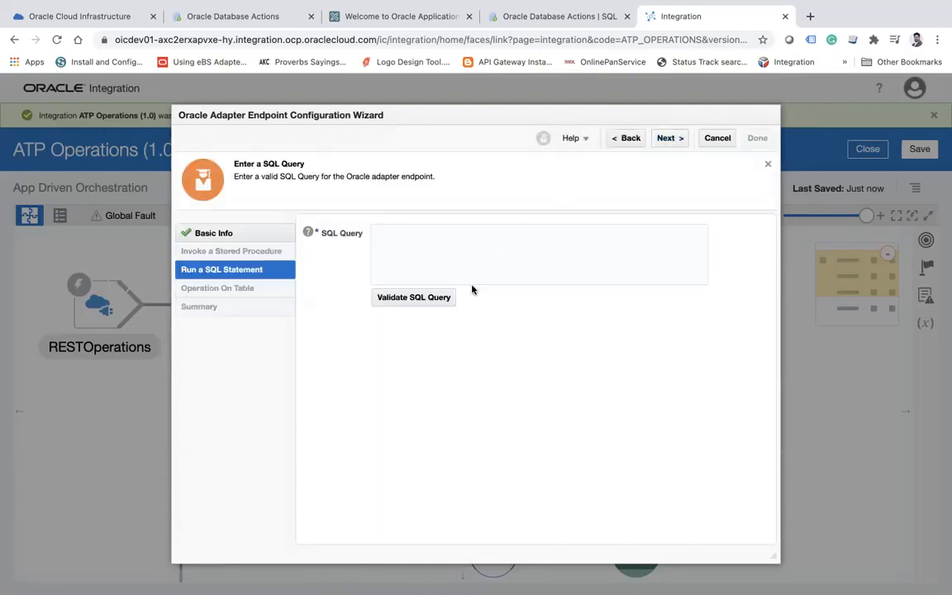
Validate the query select * from employee without its trailing semicolon, then return to Basic Info
{"action": "left_click", "coordinate": [462, 265]}
{"action": "type", "text": "select * from employee;"}
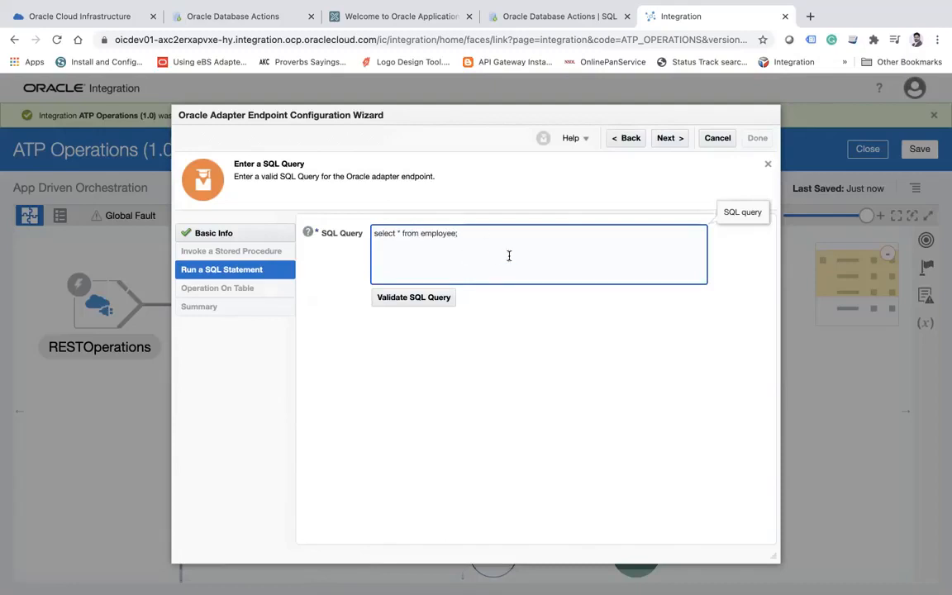
{"action": "left_click", "coordinate": [559, 13]}
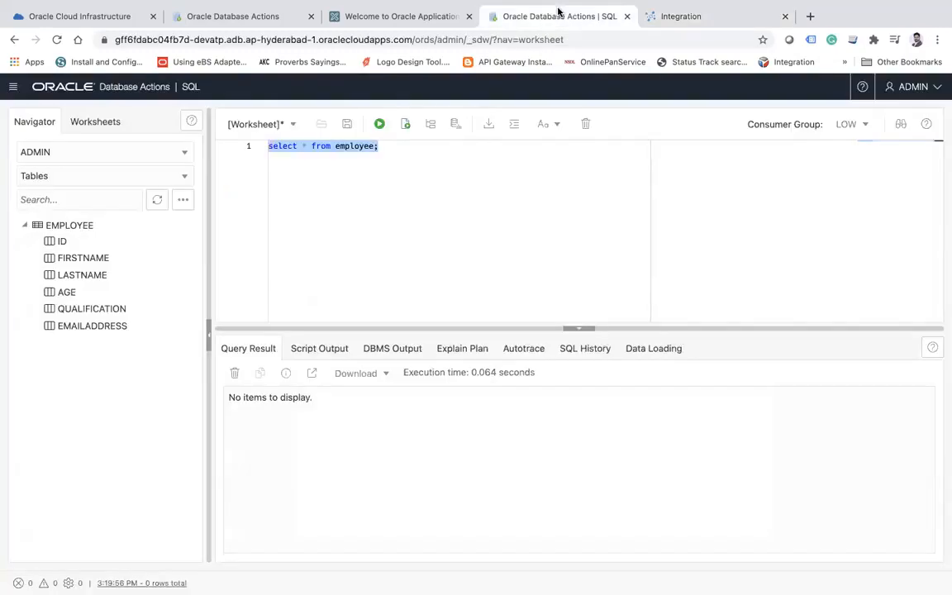
{"action": "left_click", "coordinate": [665, 14]}
{"action": "left_click", "coordinate": [446, 299]}
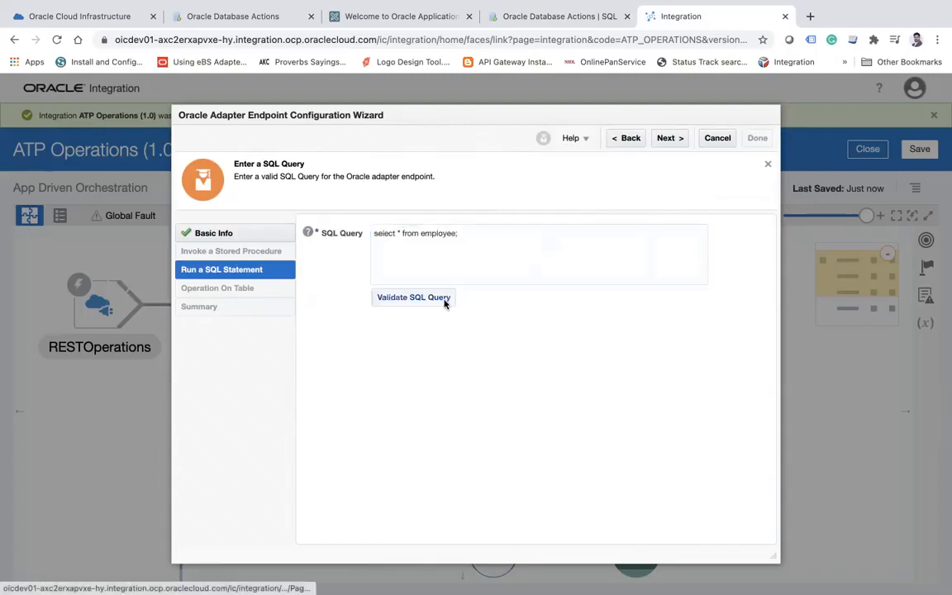
{"action": "left_click", "coordinate": [479, 232]}
{"action": "key", "text": "BackSpace"}
{"action": "left_click", "coordinate": [429, 302]}
{"action": "left_click", "coordinate": [625, 139]}
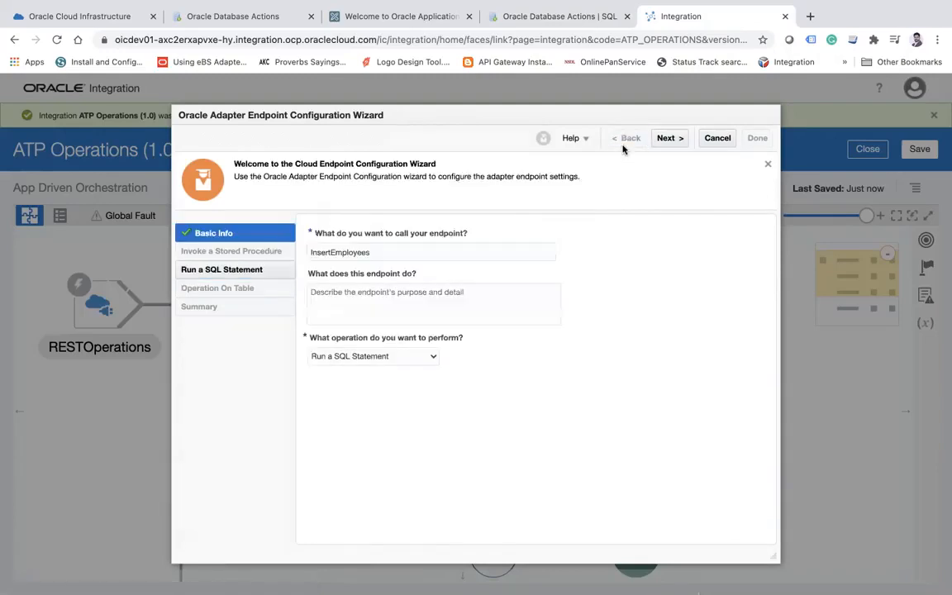
Try Perform an Operation On a Table with Insert, then cancel the wizard discarding changes
{"action": "left_click", "coordinate": [367, 356]}
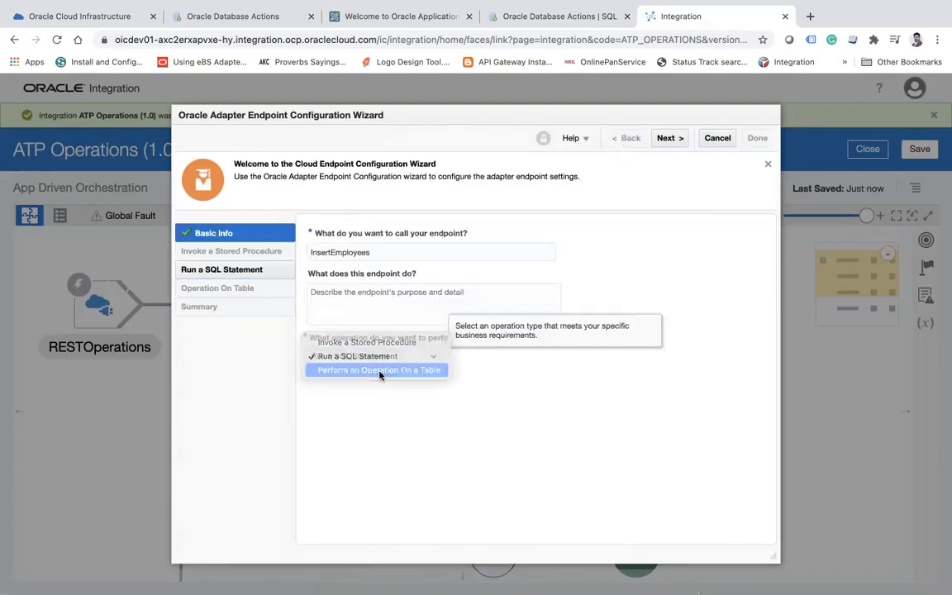
{"action": "left_click", "coordinate": [380, 370]}
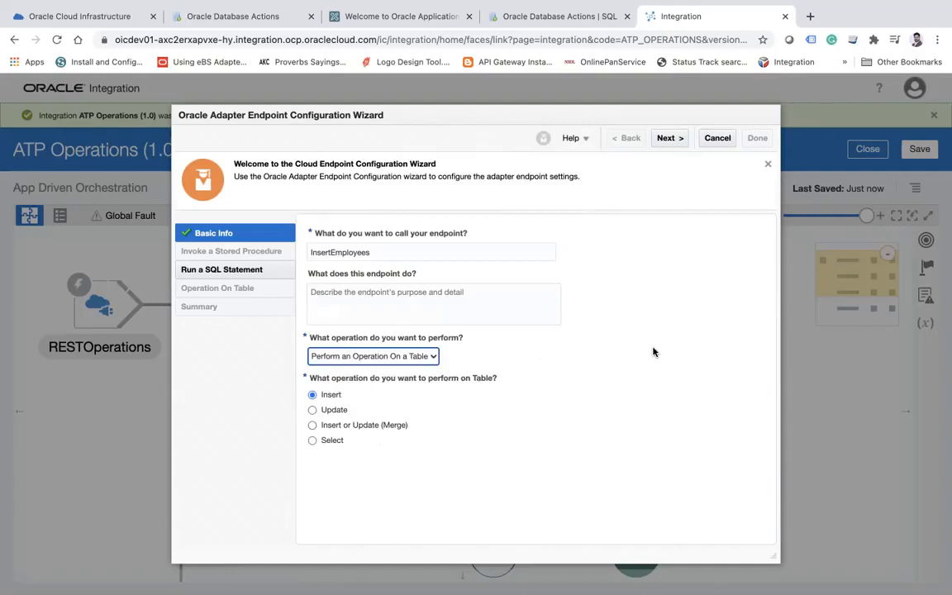
{"action": "left_click", "coordinate": [329, 403]}
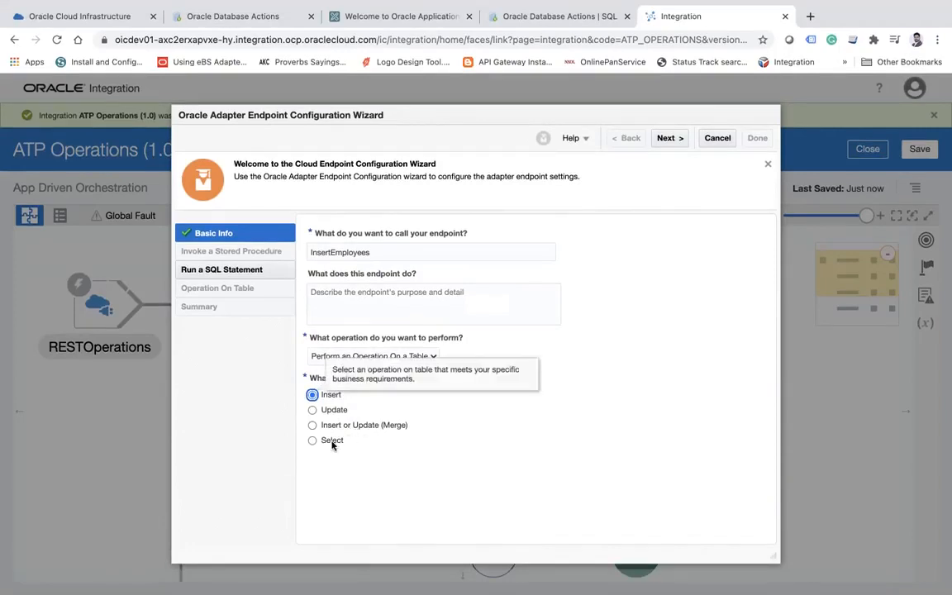
{"action": "left_click", "coordinate": [718, 138]}
{"action": "left_click", "coordinate": [561, 354]}
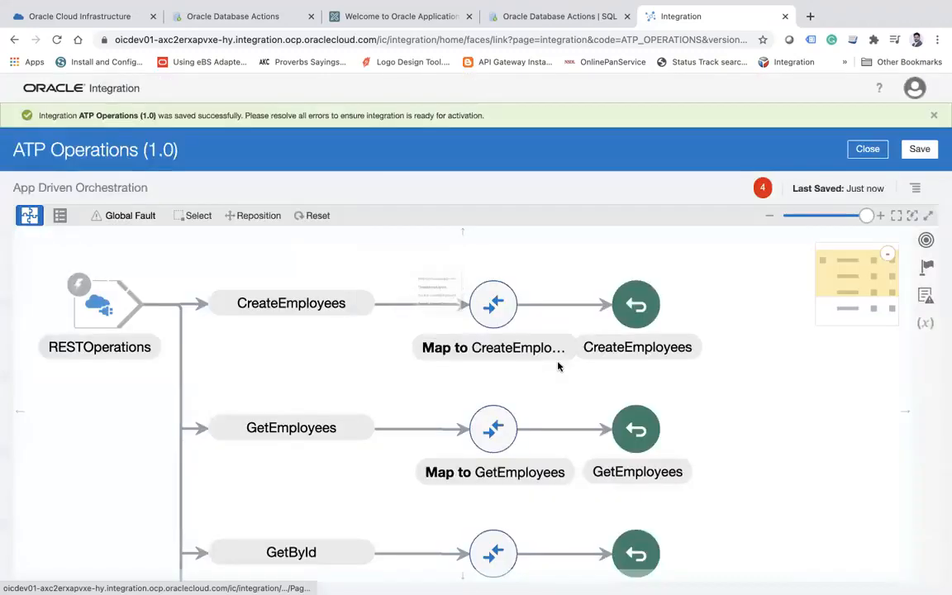
Edit the RESTOperations trigger and choose to add another operation
{"action": "left_click", "coordinate": [97, 314]}
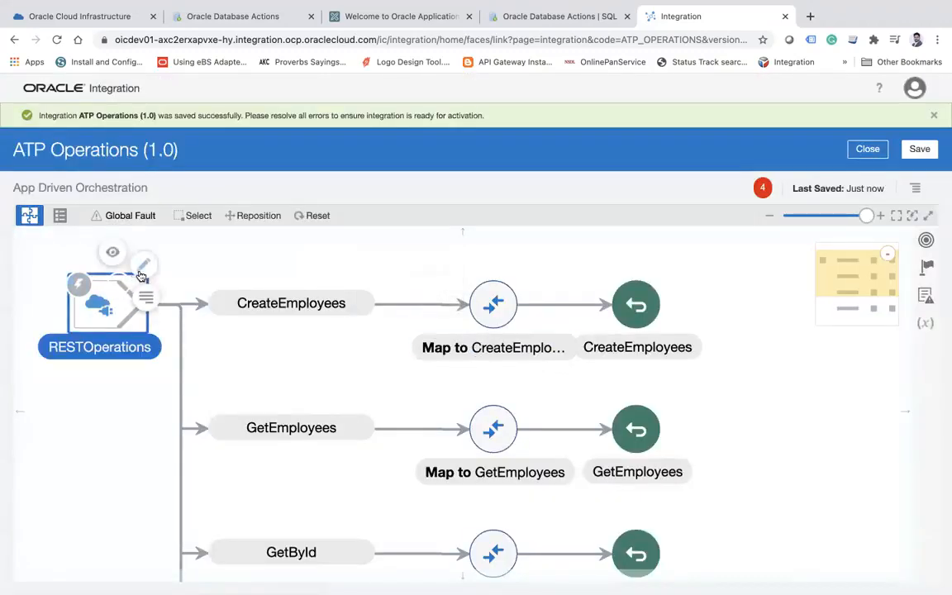
{"action": "left_click", "coordinate": [139, 275]}
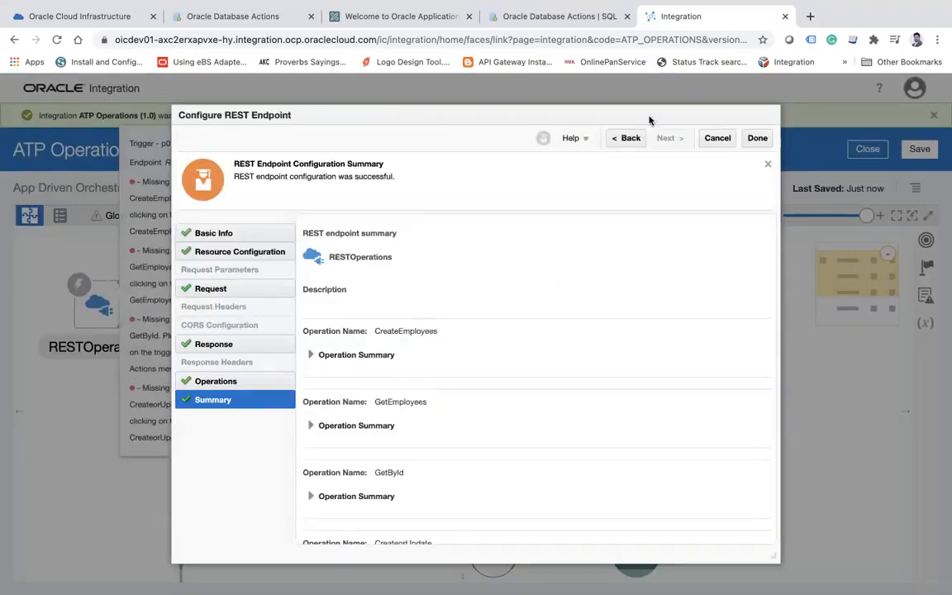
{"action": "left_click", "coordinate": [628, 139]}
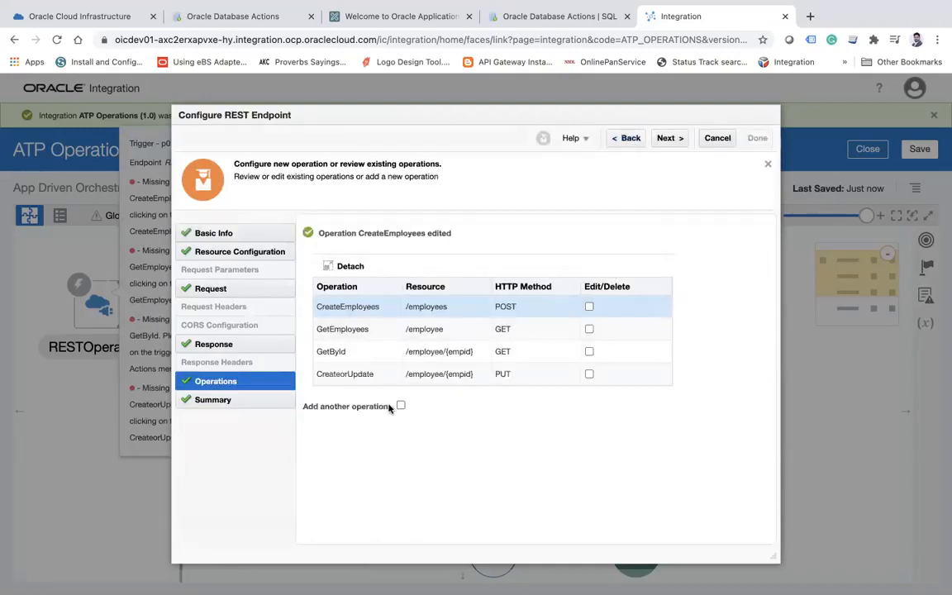
{"action": "left_click", "coordinate": [400, 406]}
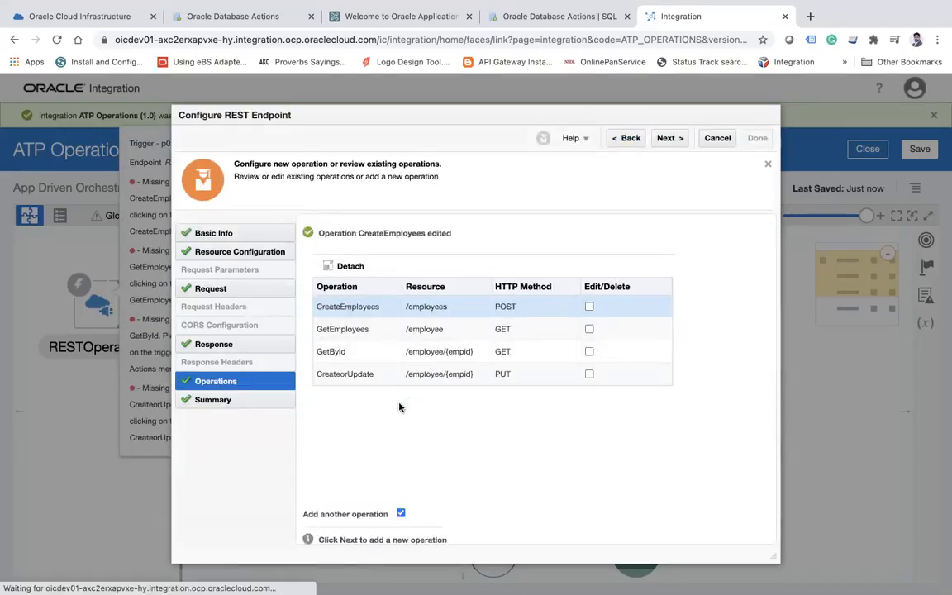
{"action": "left_click", "coordinate": [668, 138]}
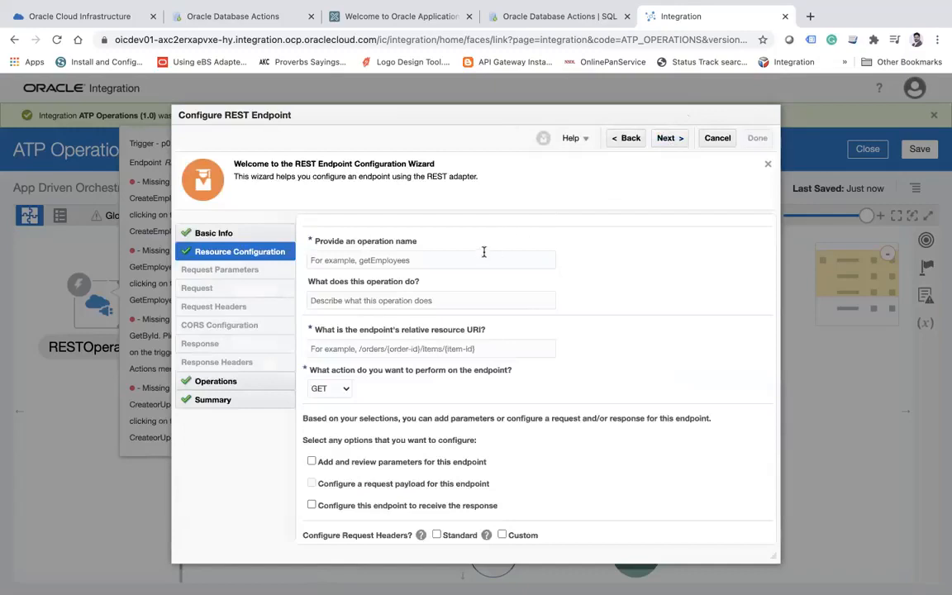
Define the DeleteEmployee operation on /employee/{empid} with HTTP method DELETE
{"action": "left_click", "coordinate": [484, 252]}
{"action": "type", "text": "Dele"}
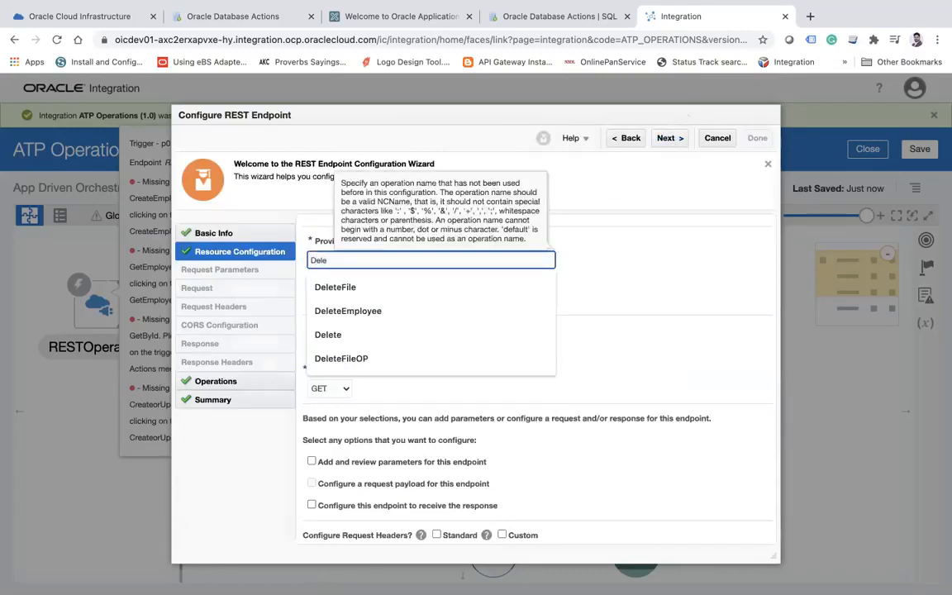
{"action": "key", "text": "Down"}
{"action": "key", "text": "Down"}
{"action": "key", "text": "Return"}
{"action": "key", "text": "Tab"}
{"action": "key", "text": "Tab"}
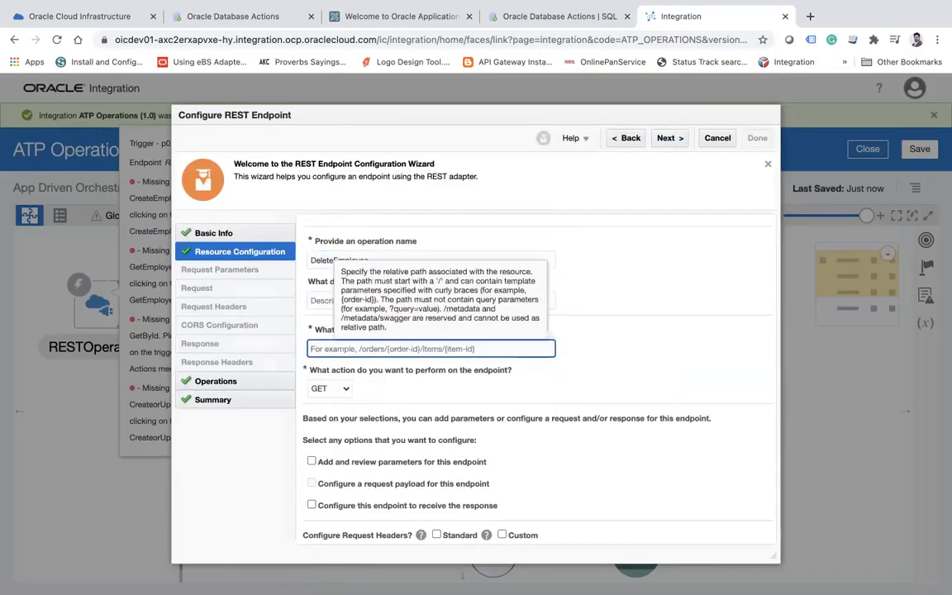
{"action": "type", "text": "/e"}
{"action": "key", "text": "Down"}
{"action": "key", "text": "Return"}
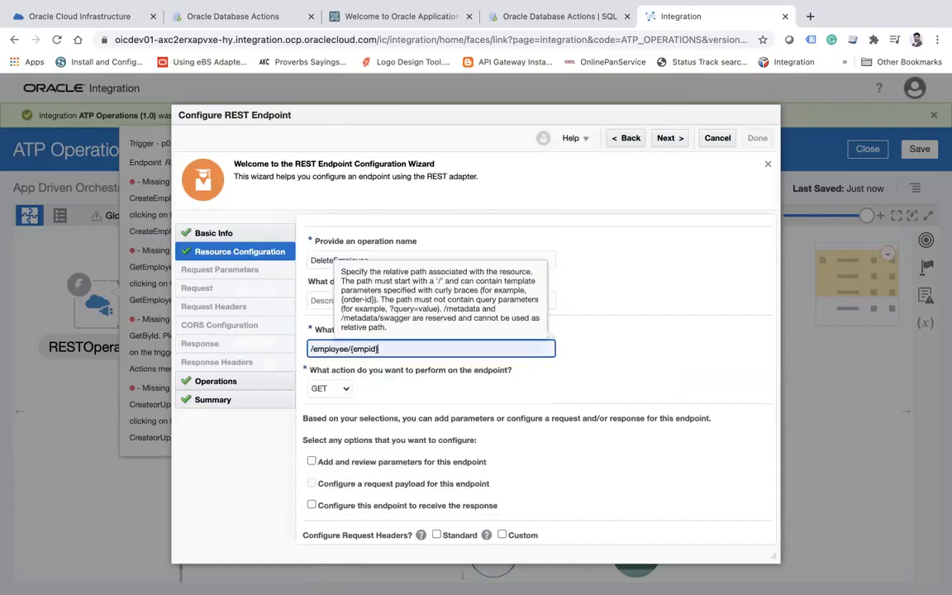
{"action": "left_click", "coordinate": [329, 389]}
{"action": "left_click", "coordinate": [328, 388]}
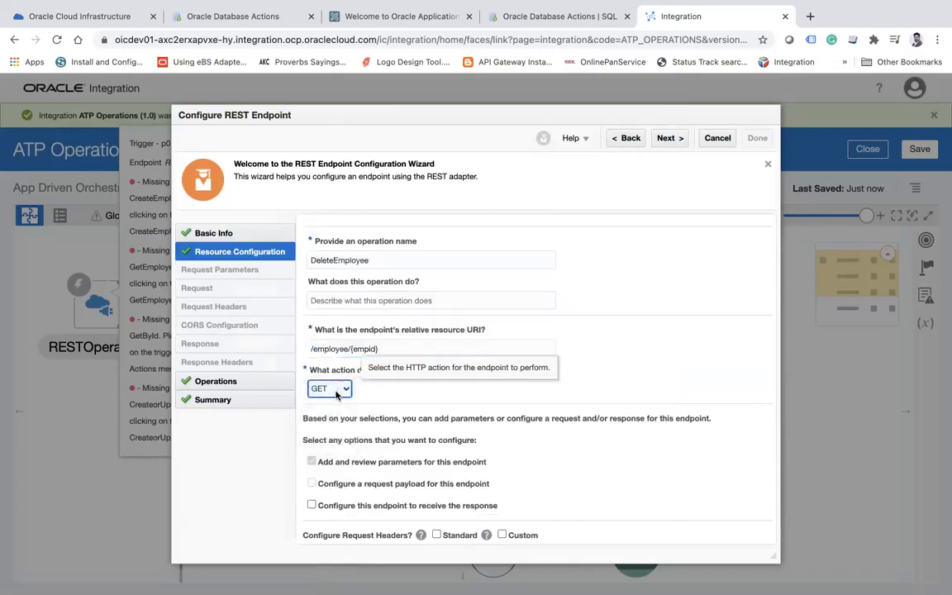
{"action": "left_click", "coordinate": [329, 388]}
{"action": "left_click", "coordinate": [334, 429]}
Finish the endpoint wizard, confirm the update, and save the integration
{"action": "left_click", "coordinate": [672, 146]}
{"action": "left_click", "coordinate": [628, 141]}
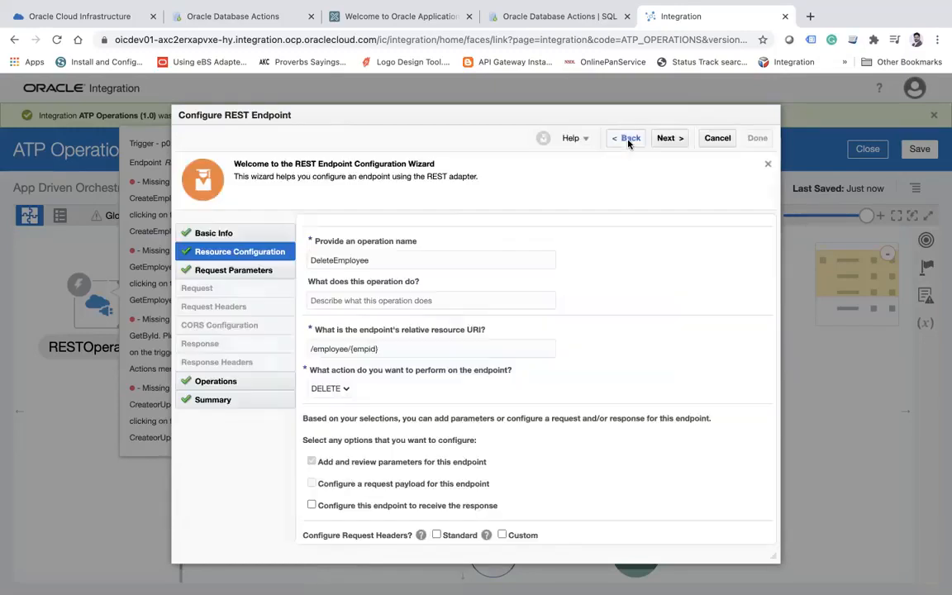
{"action": "left_click", "coordinate": [666, 139]}
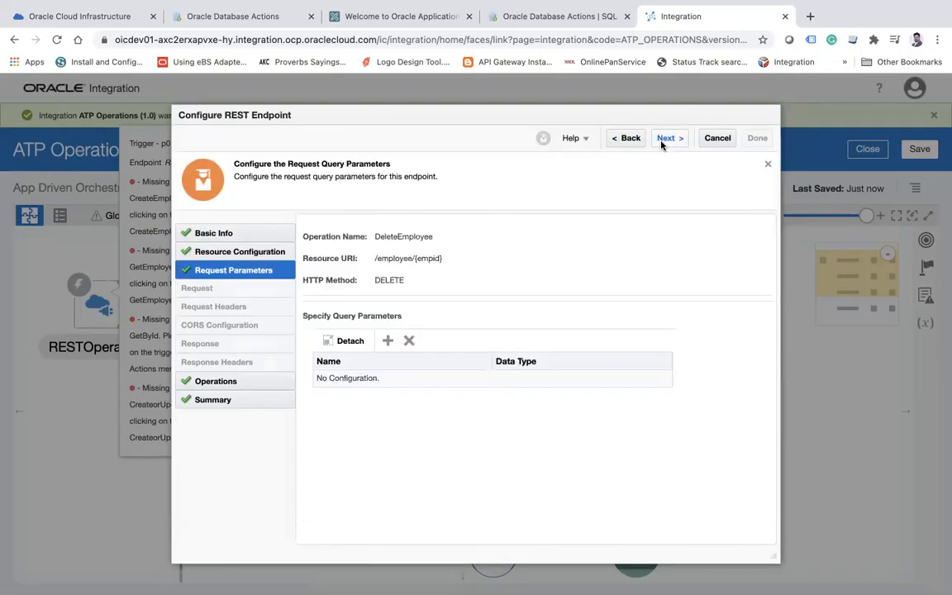
{"action": "left_click", "coordinate": [661, 140]}
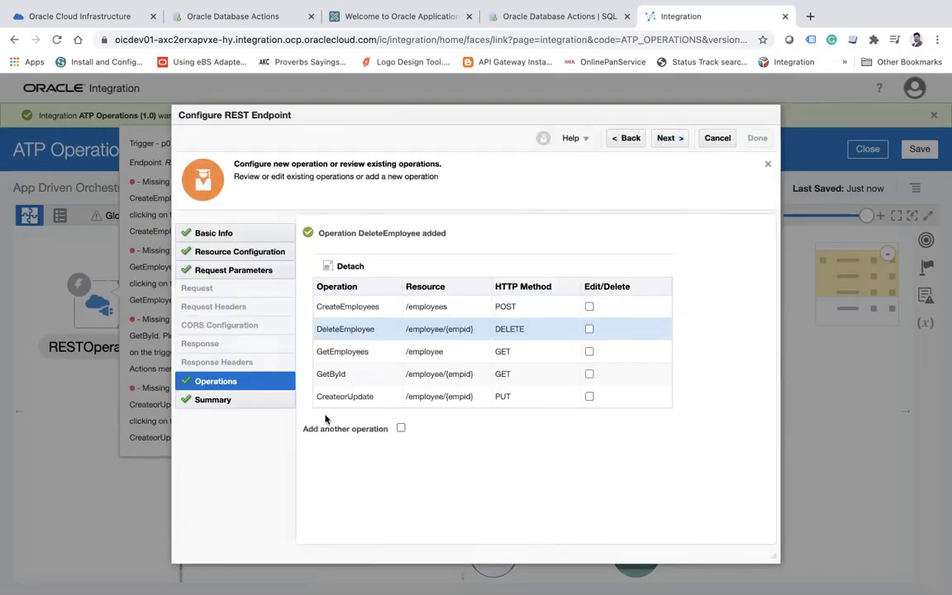
{"action": "left_click", "coordinate": [670, 139]}
{"action": "left_click", "coordinate": [757, 139]}
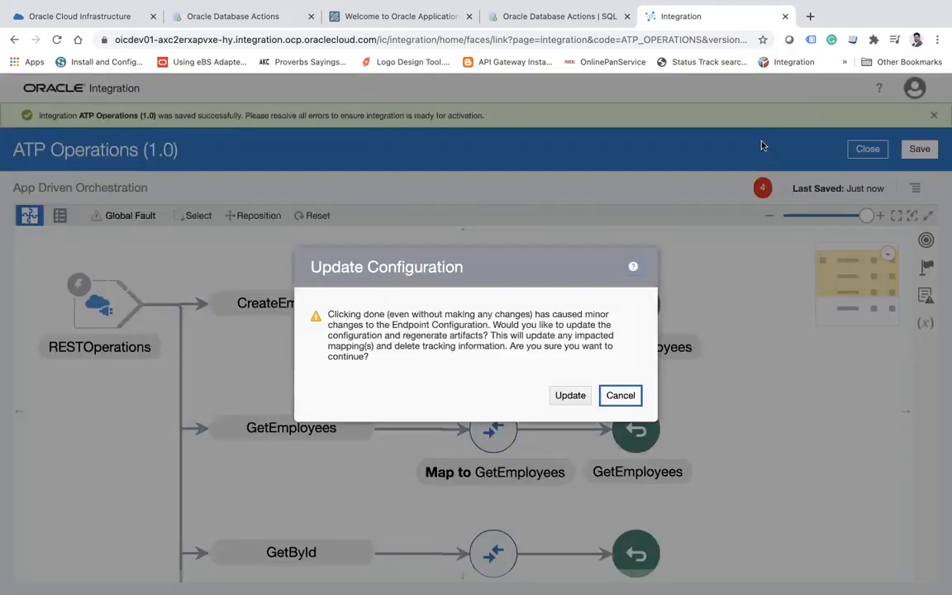
{"action": "left_click", "coordinate": [570, 396]}
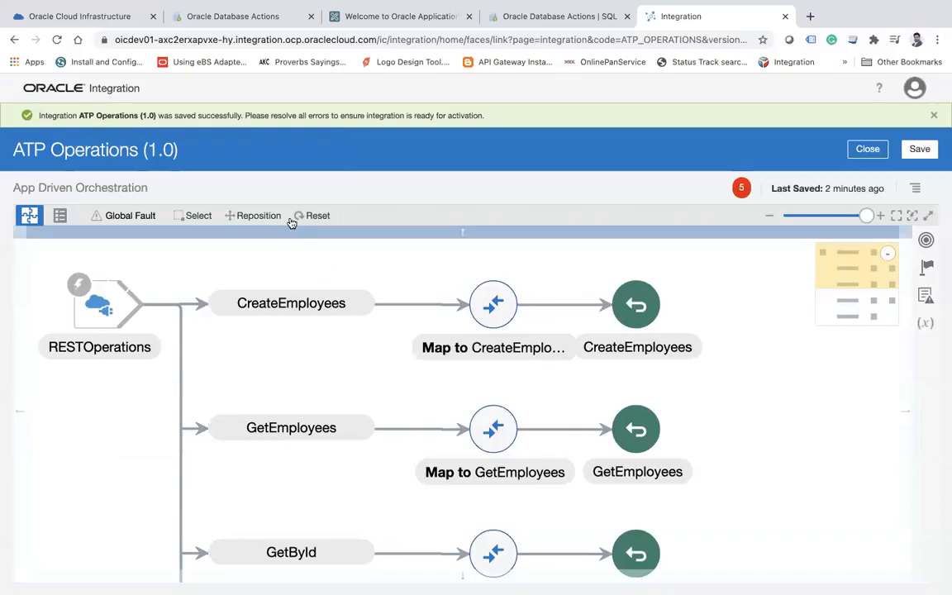
{"action": "left_click", "coordinate": [918, 149]}
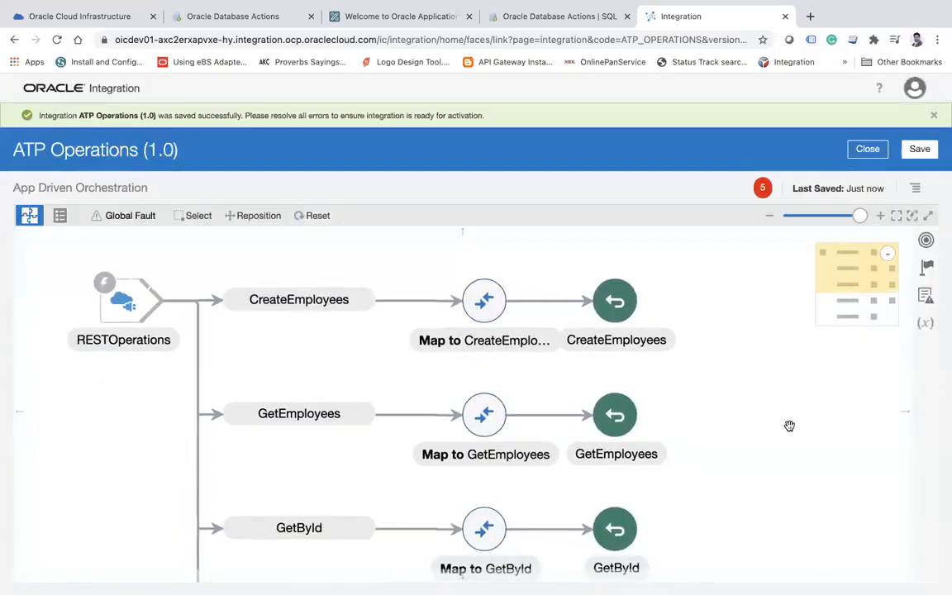
{"action": "scroll", "coordinate": [789, 426], "scroll_direction": "down", "scroll_amount": 5}
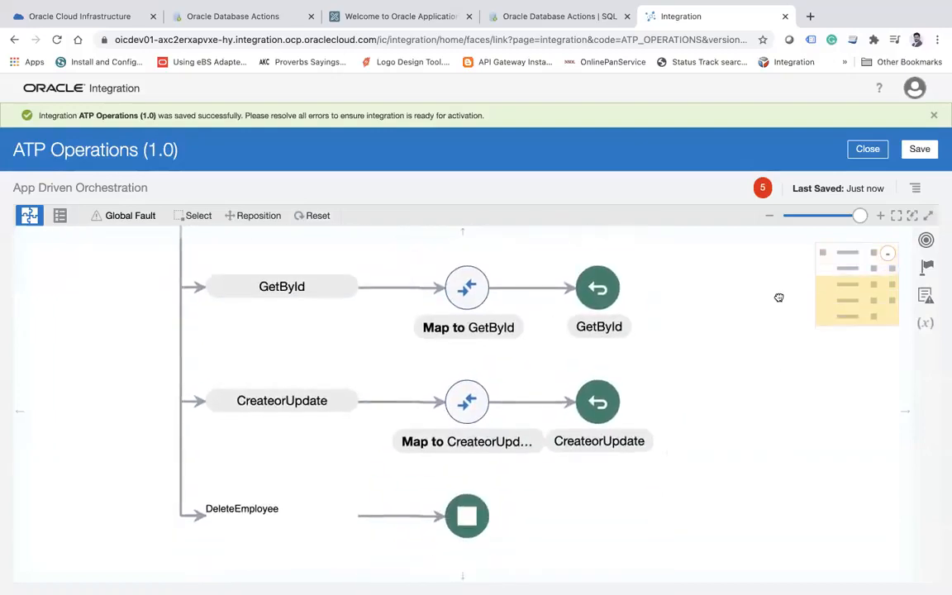
{"action": "scroll", "coordinate": [766, 457], "scroll_direction": "up", "scroll_amount": 3}
{"action": "scroll", "coordinate": [747, 472], "scroll_direction": "up", "scroll_amount": 3}
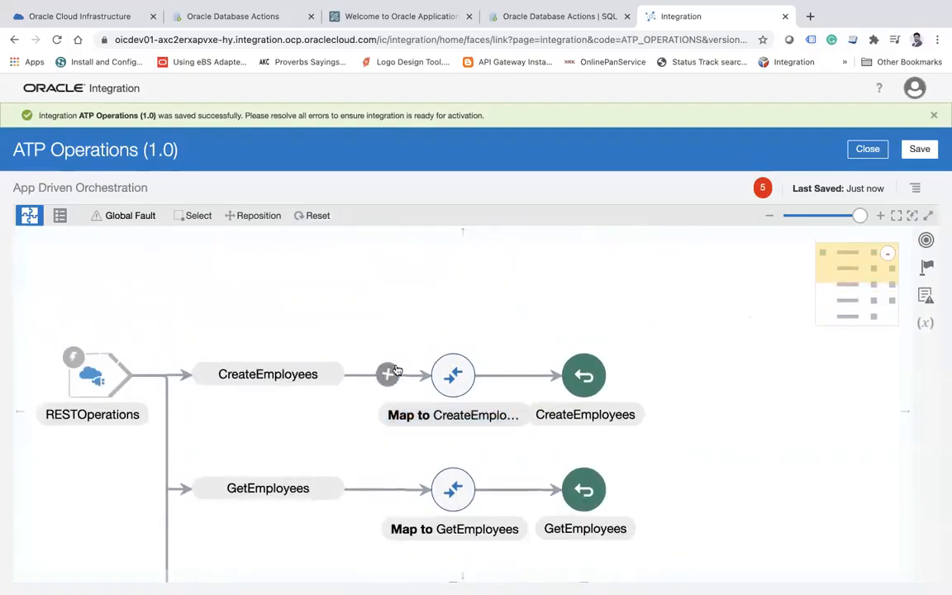
Add an Oracle ATP connection invoke into the CreateEmployees flow
{"action": "left_click", "coordinate": [389, 374]}
{"action": "type", "text": "a"}
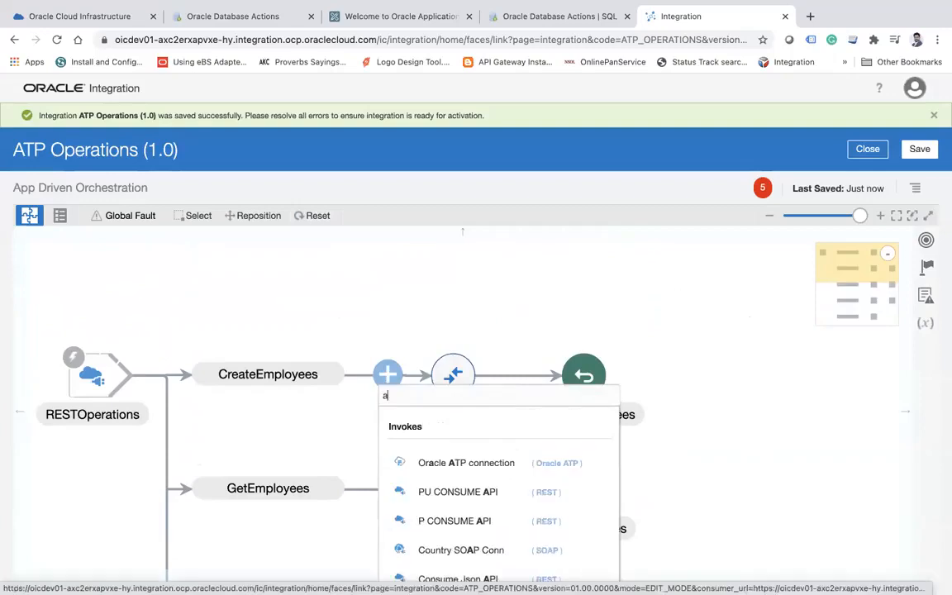
{"action": "type", "text": "tp"}
{"action": "left_click", "coordinate": [459, 463]}
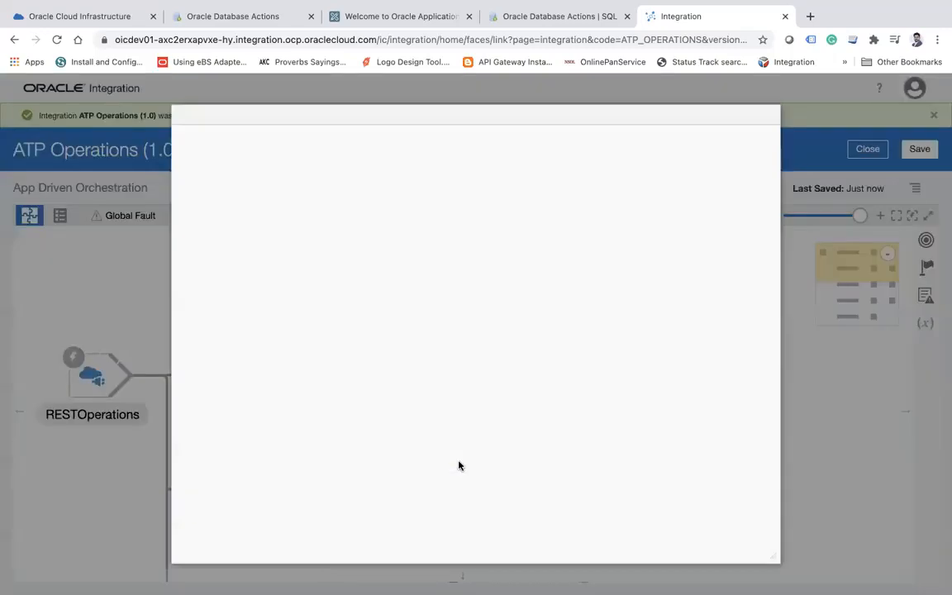
Name the database endpoint Insert and set it to Perform an Operation On a Table
{"action": "left_click", "coordinate": [472, 251]}
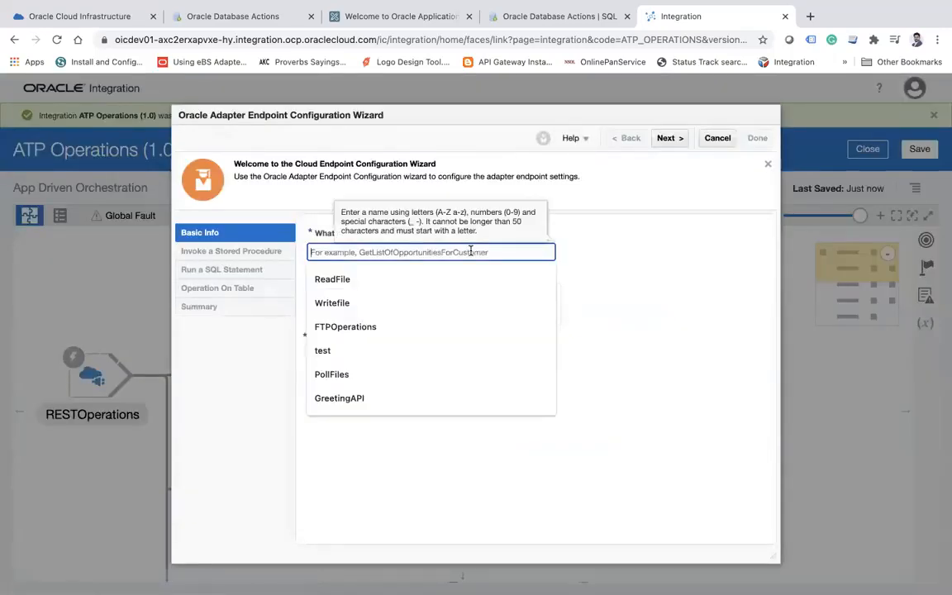
{"action": "type", "text": "Insert"}
{"action": "key", "text": "Tab"}
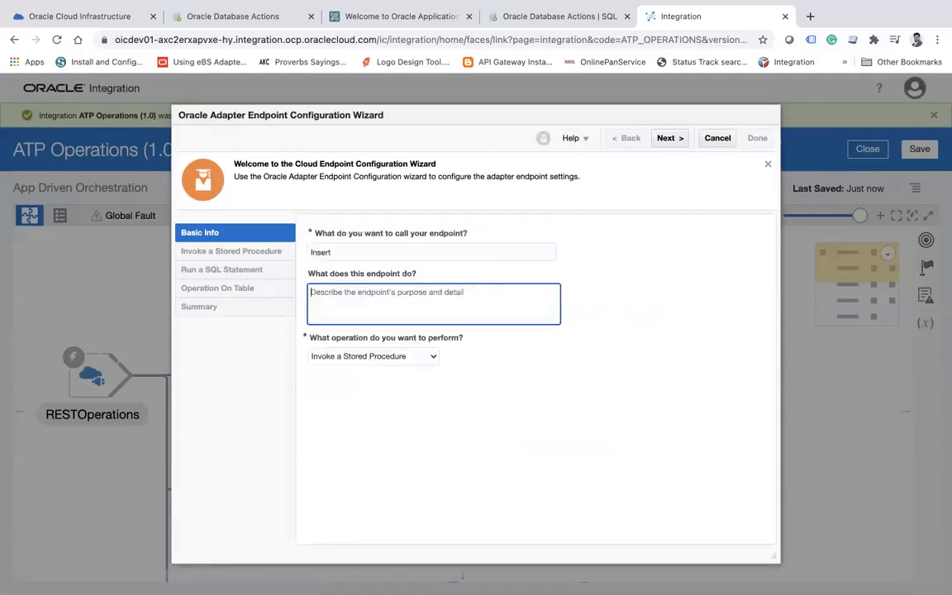
{"action": "left_click", "coordinate": [373, 358]}
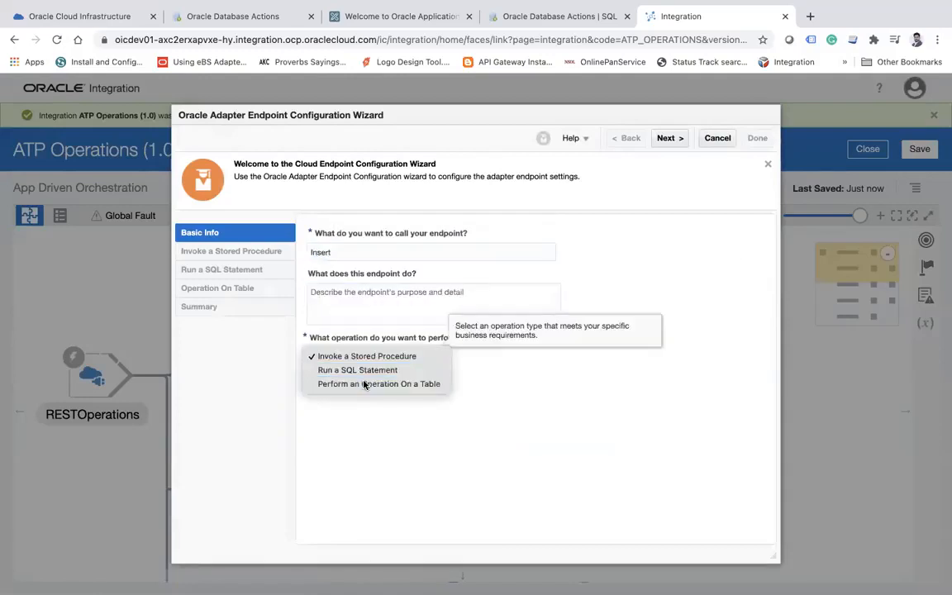
{"action": "left_click", "coordinate": [366, 384]}
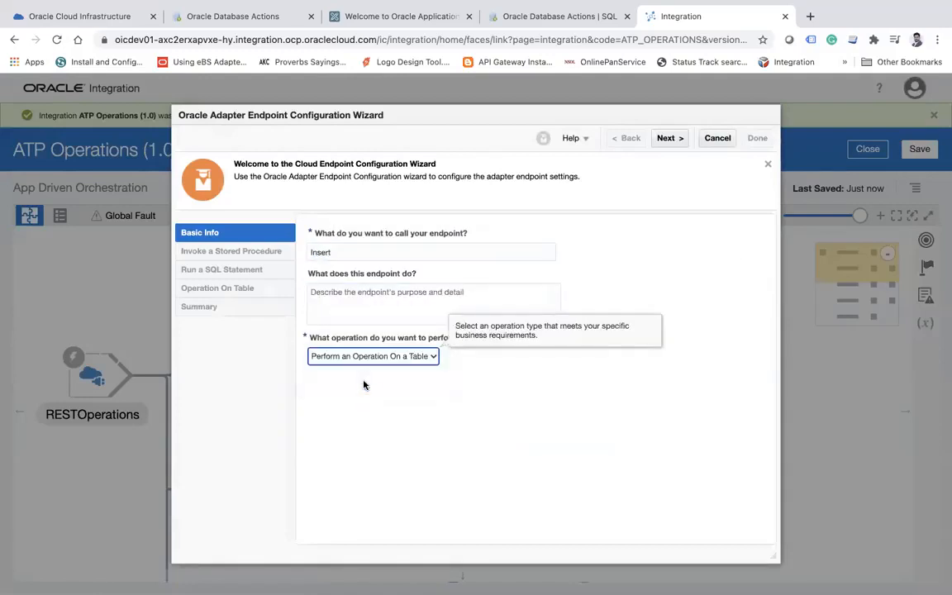
{"action": "left_click", "coordinate": [666, 142]}
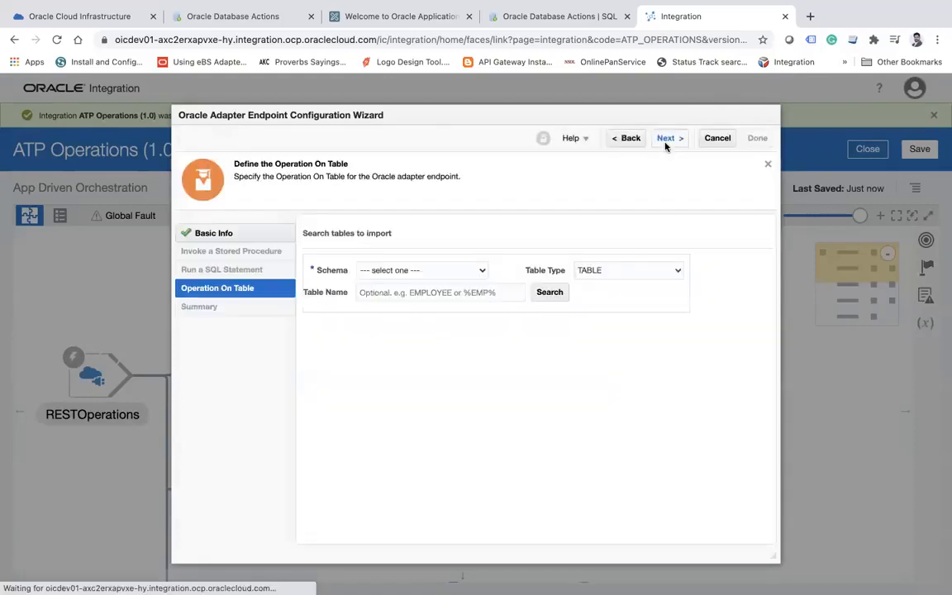
Search the ADMIN schema's tables and select EMPLOYEE
{"action": "left_click", "coordinate": [402, 271]}
{"action": "key", "text": "Down"}
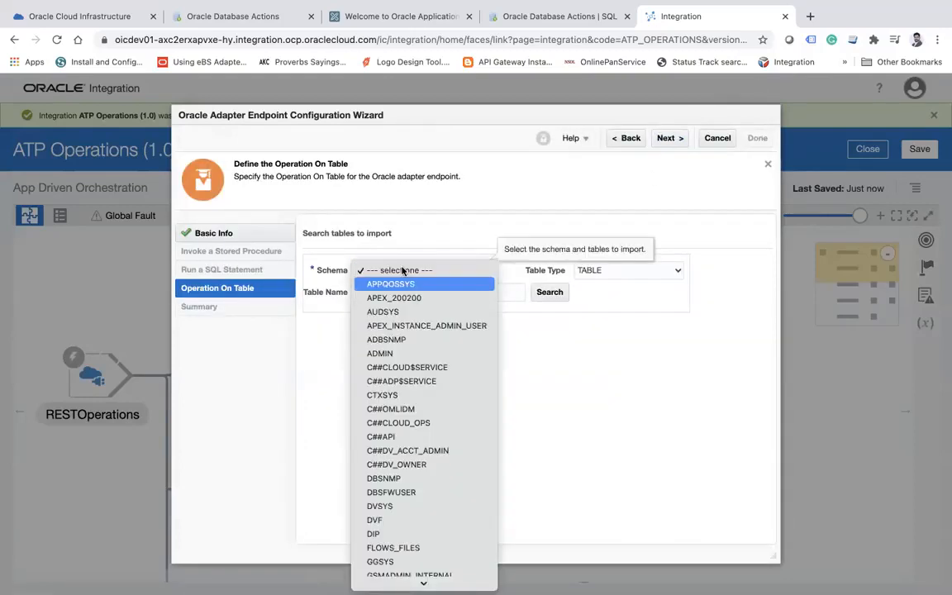
{"action": "left_click", "coordinate": [388, 353]}
{"action": "left_click", "coordinate": [622, 272]}
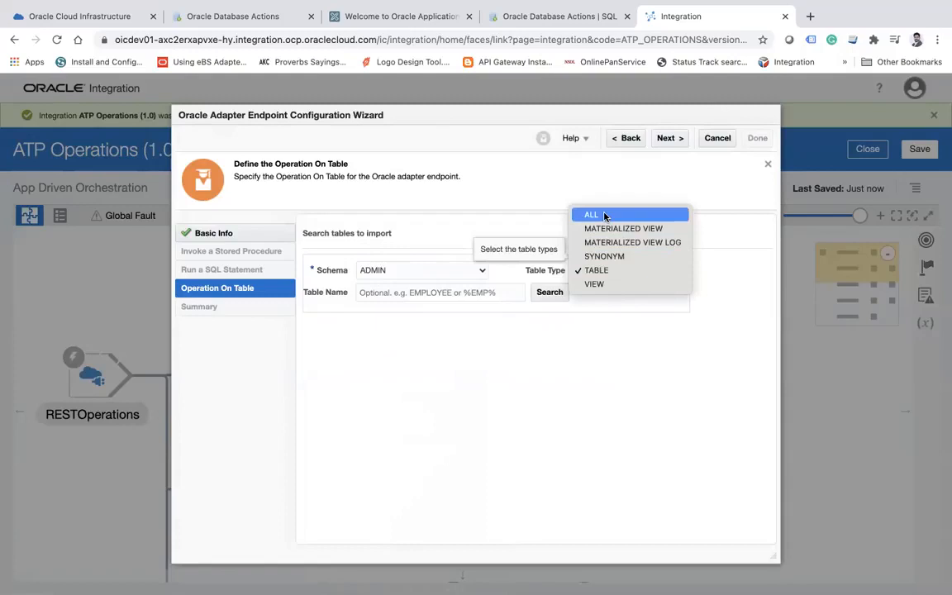
{"action": "left_click", "coordinate": [573, 411]}
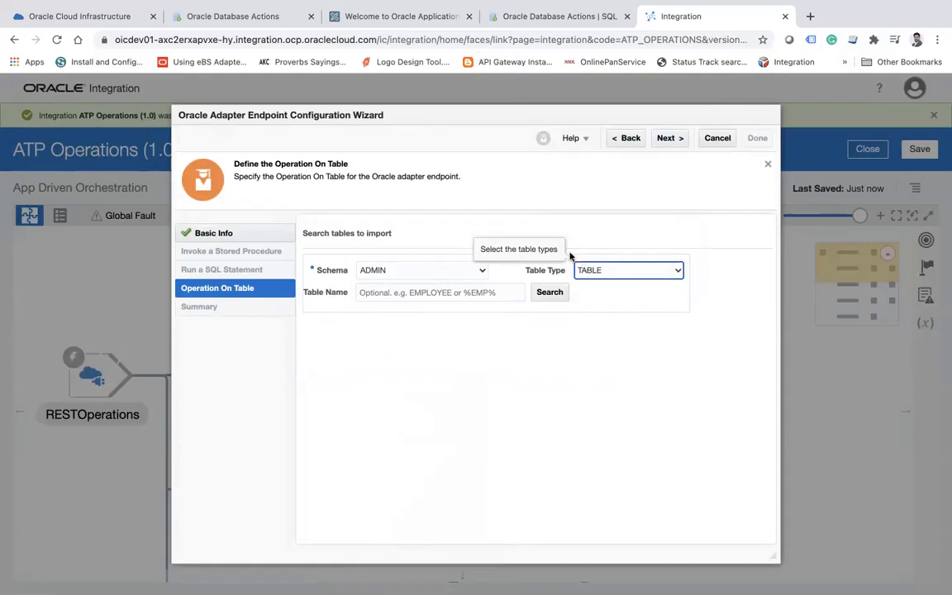
{"action": "left_click", "coordinate": [552, 294]}
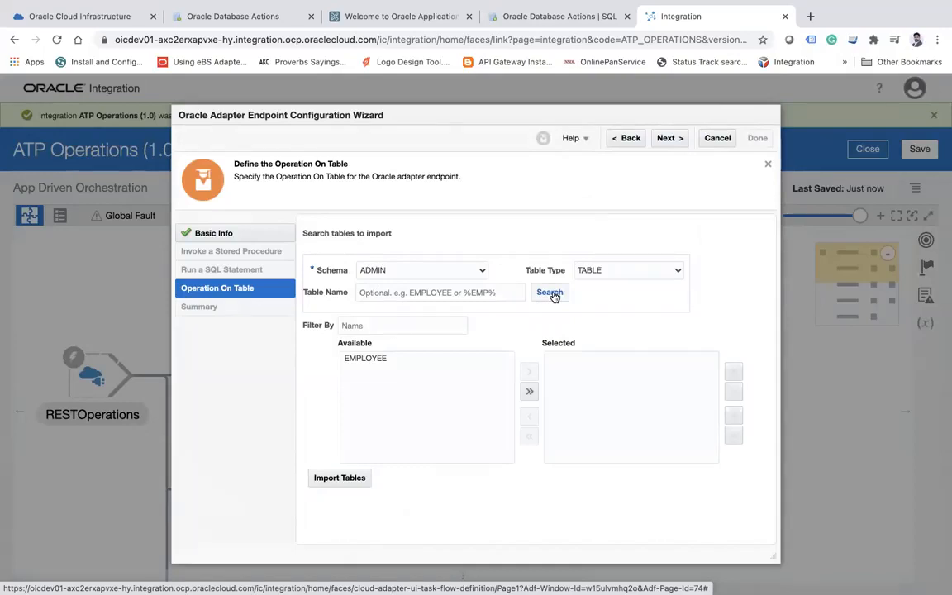
{"action": "double_click", "coordinate": [368, 358]}
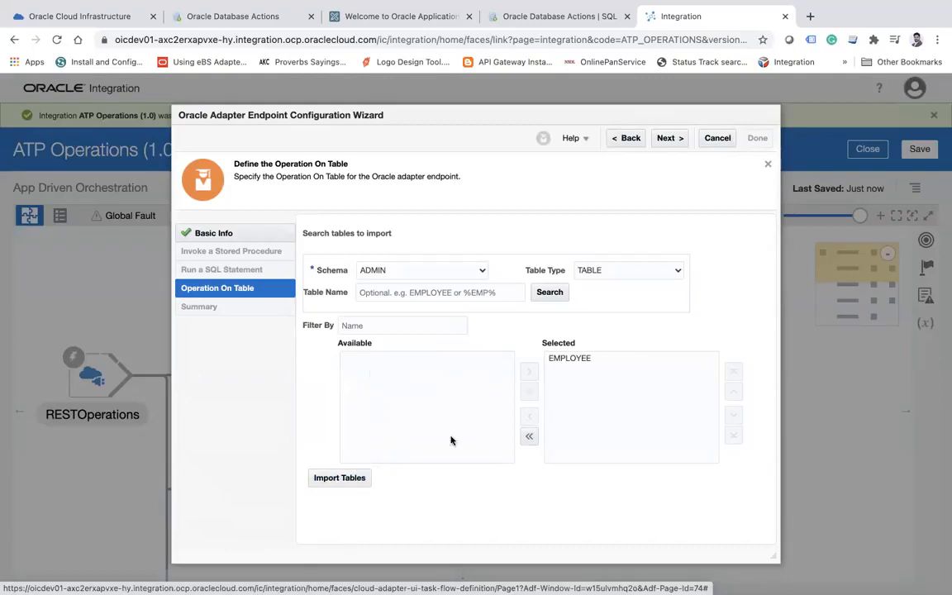
Import the EMPLOYEE table, keeping all of its columns
{"action": "left_click", "coordinate": [351, 472]}
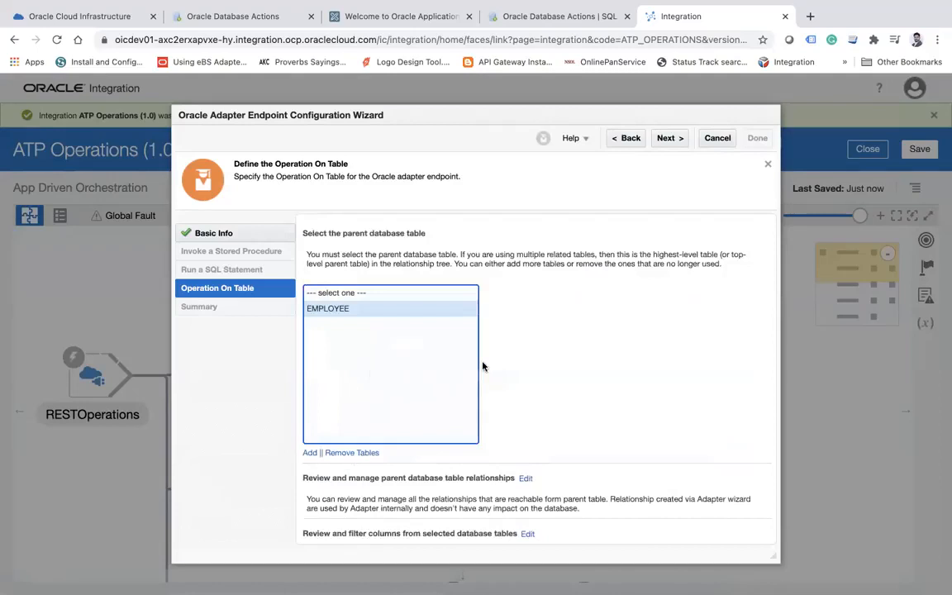
{"action": "scroll", "coordinate": [472, 344], "scroll_direction": "down", "scroll_amount": 2}
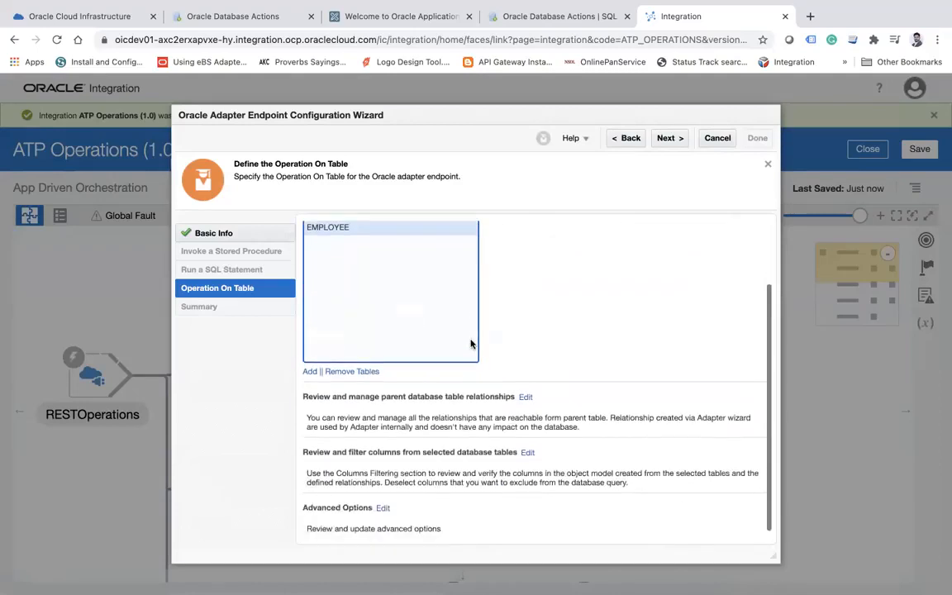
{"action": "scroll", "coordinate": [472, 344], "scroll_direction": "down", "scroll_amount": 1}
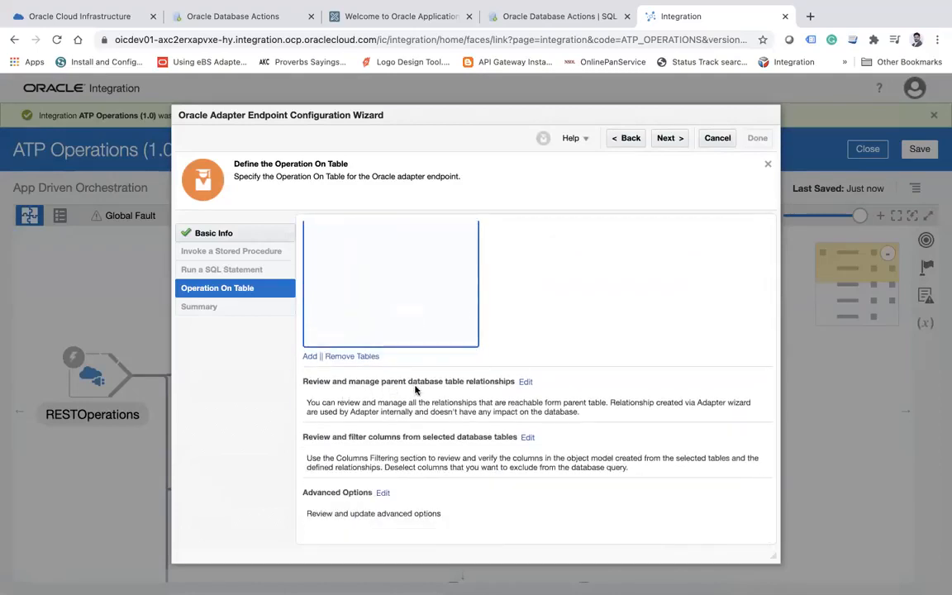
{"action": "scroll", "coordinate": [418, 391], "scroll_direction": "up", "scroll_amount": 2}
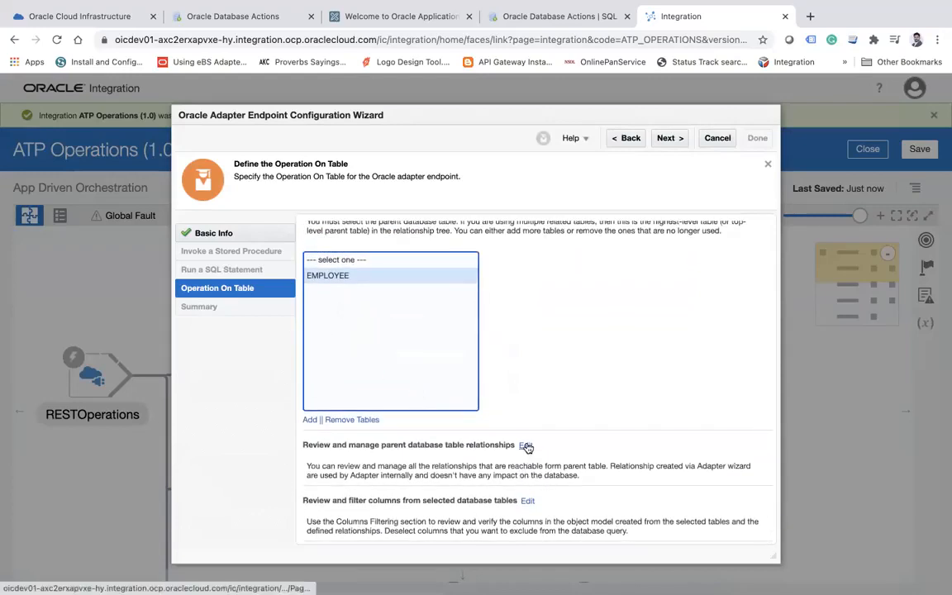
{"action": "scroll", "coordinate": [599, 358], "scroll_direction": "down", "scroll_amount": 2}
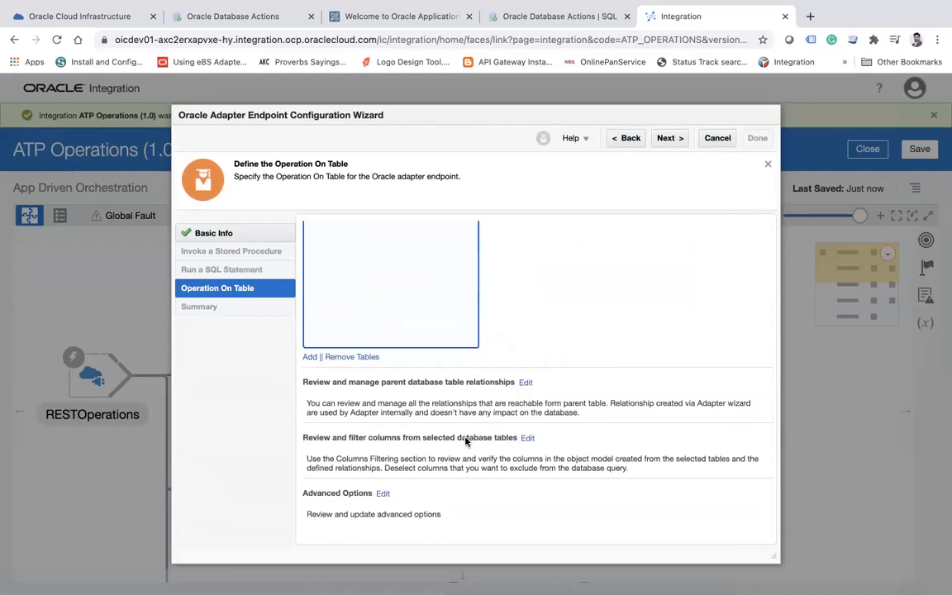
{"action": "left_click", "coordinate": [527, 439]}
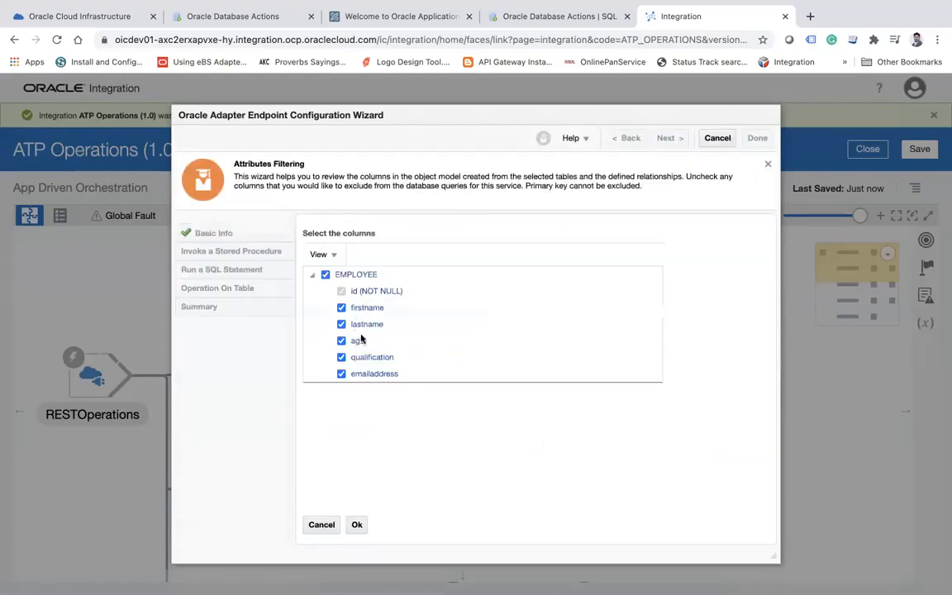
{"action": "left_click", "coordinate": [355, 527]}
Set EMPLOYEE's advanced options to use no sequence
{"action": "scroll", "coordinate": [589, 426], "scroll_direction": "down", "scroll_amount": 2}
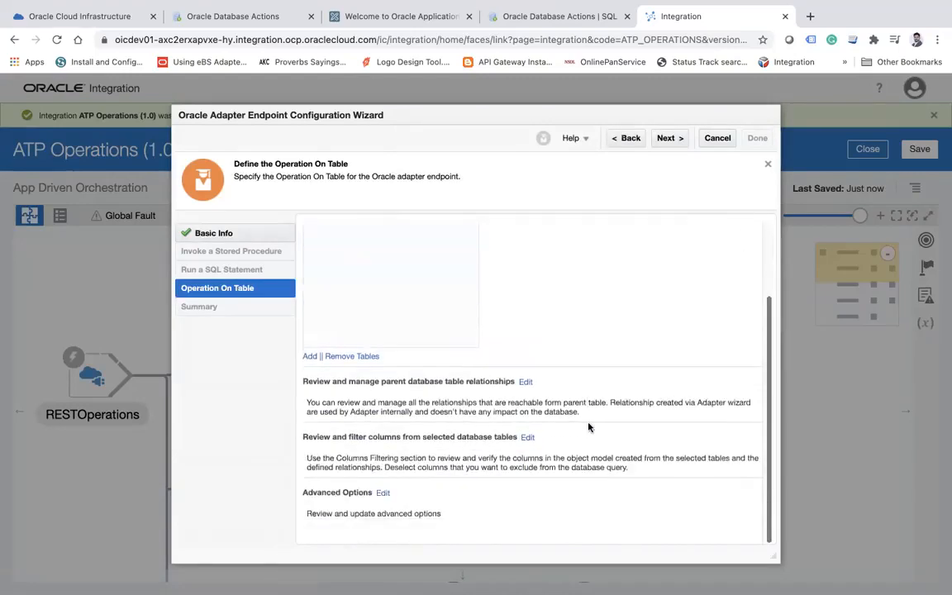
{"action": "left_click", "coordinate": [382, 494]}
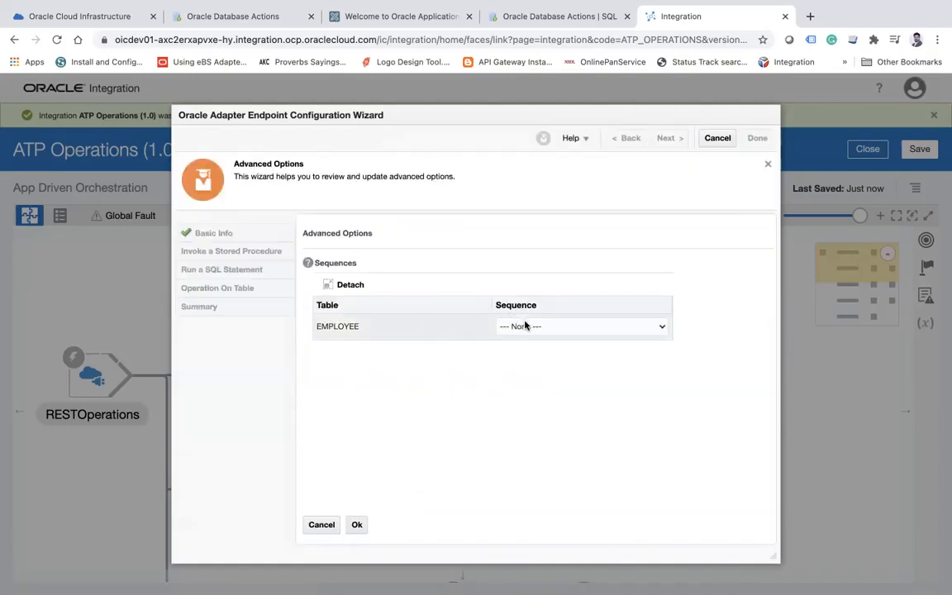
{"action": "left_click", "coordinate": [525, 326]}
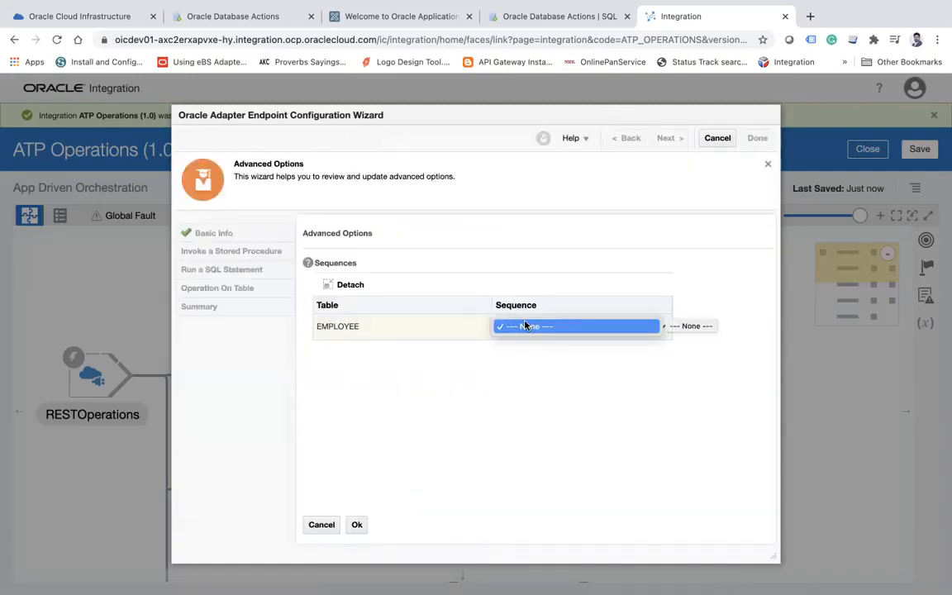
{"action": "left_click", "coordinate": [524, 326]}
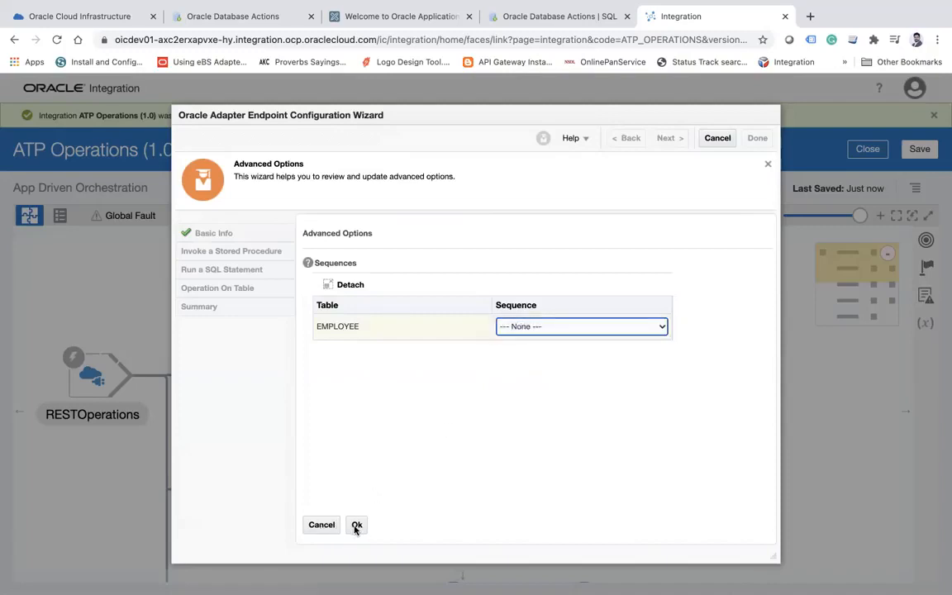
{"action": "left_click", "coordinate": [316, 528]}
Finish the Insert endpoint wizard and save the ATP Operations integration
{"action": "left_click", "coordinate": [666, 138]}
{"action": "left_click", "coordinate": [758, 139]}
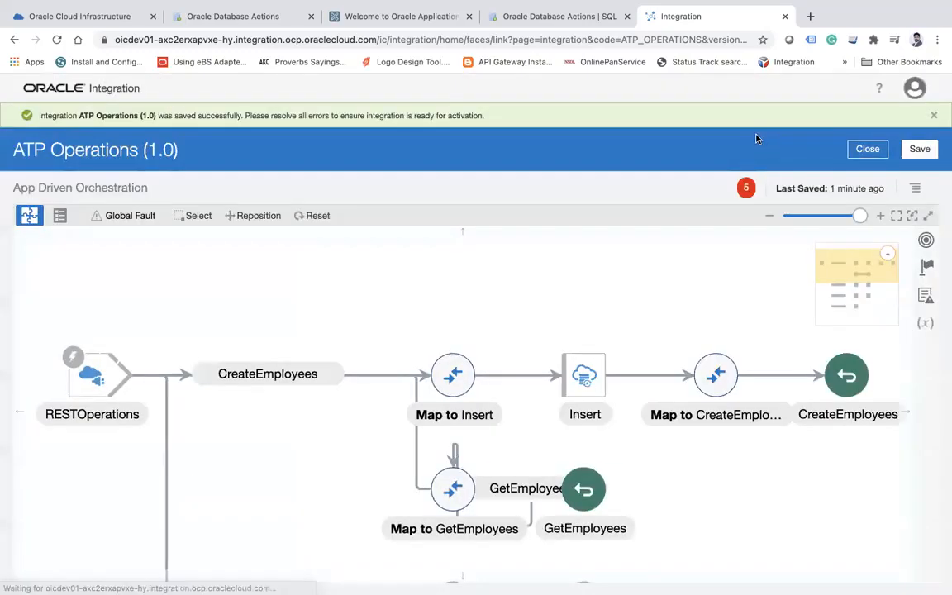
{"action": "left_click", "coordinate": [920, 149]}
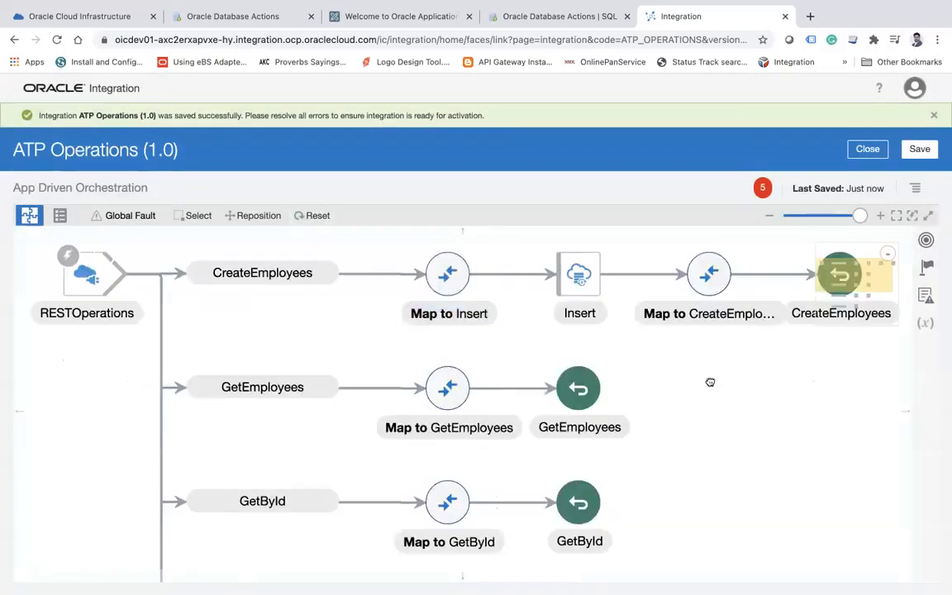
{"action": "left_click", "coordinate": [379, 362]}
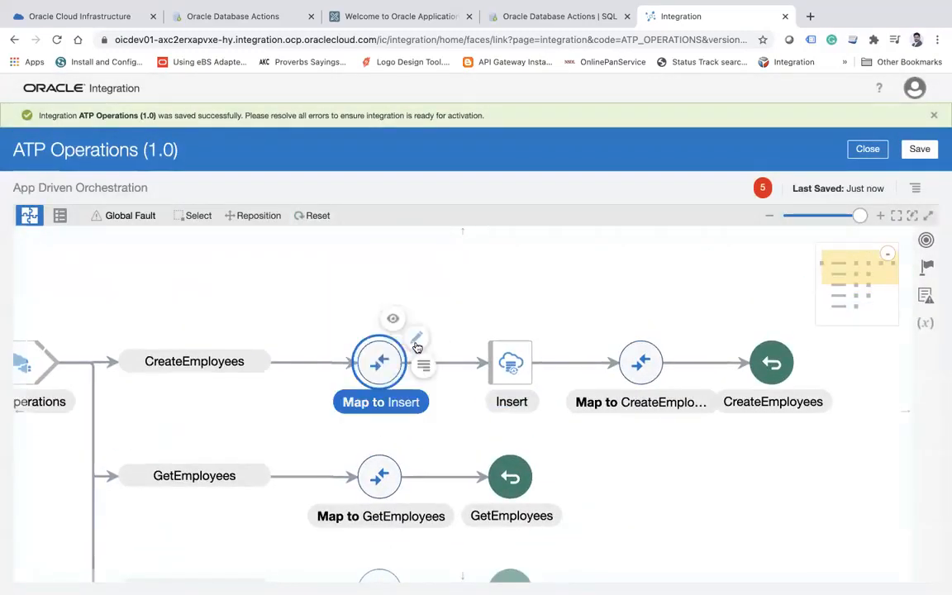
Open Map to Insert and expand Request Wrapper > Top Level Array and the Employee target
{"action": "left_click", "coordinate": [416, 339]}
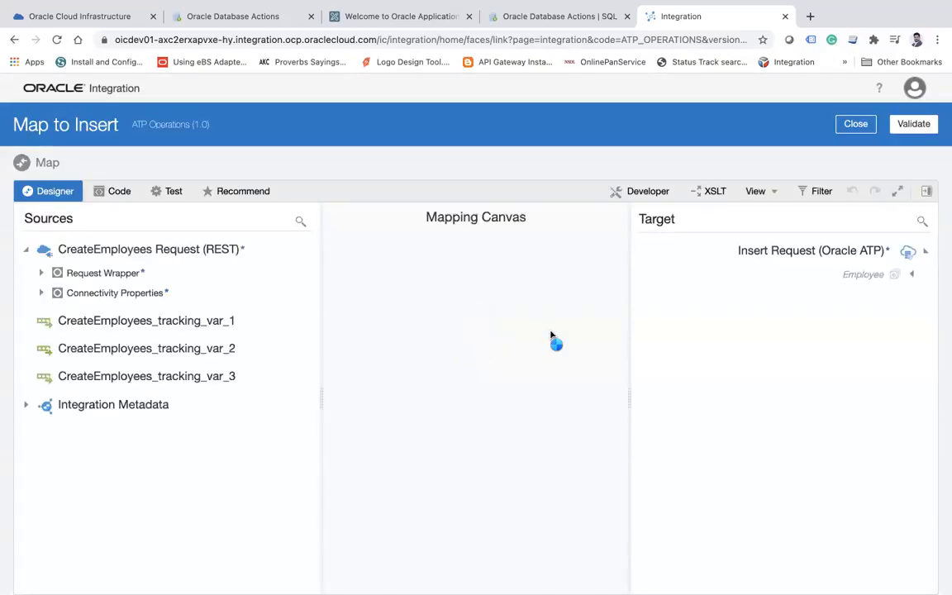
{"action": "left_click", "coordinate": [913, 275]}
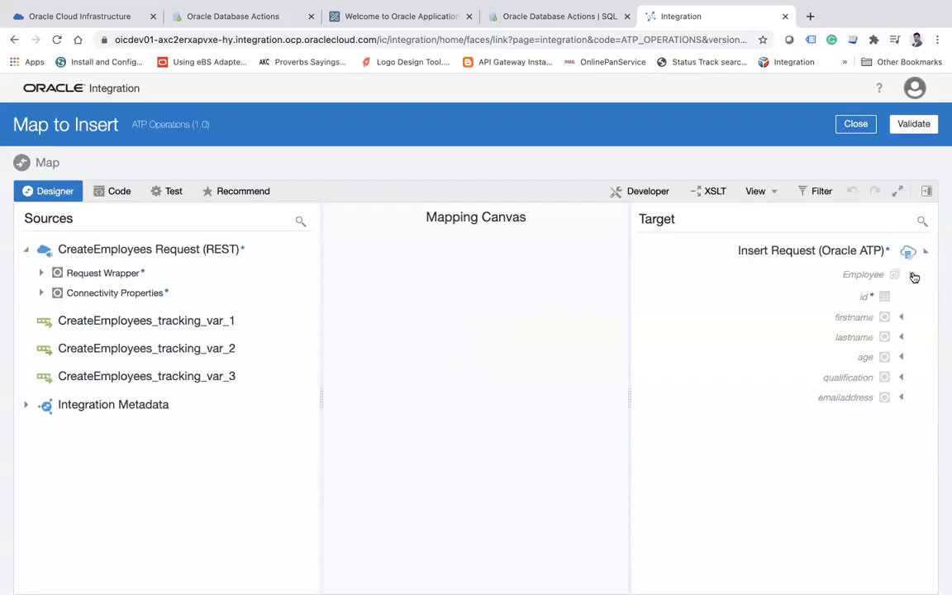
{"action": "left_click", "coordinate": [40, 273]}
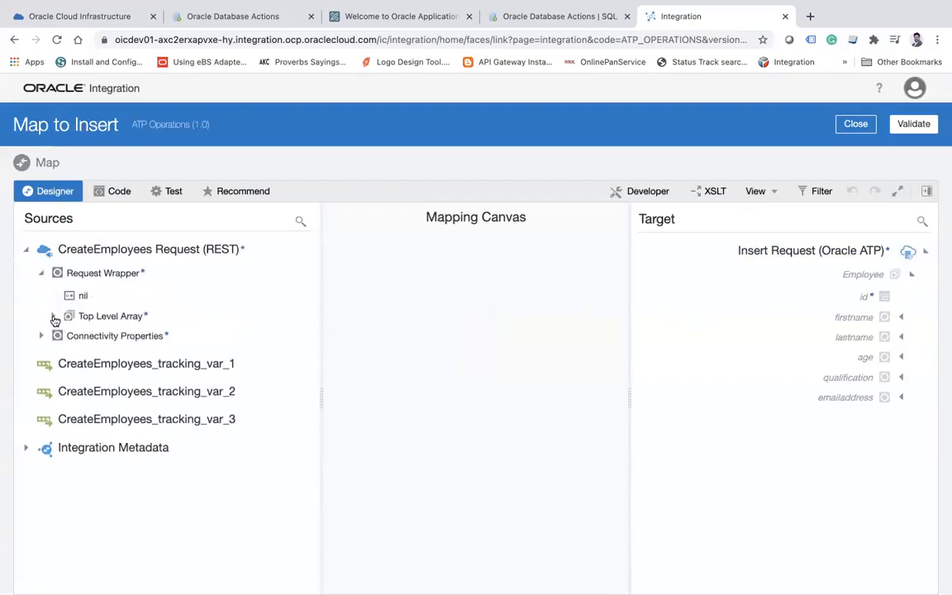
{"action": "left_click", "coordinate": [53, 317]}
Map Id, Firstname, Lastname, Age, Qualification and Emailaddress to EMPLOYEE columns, then validate
{"action": "left_click_drag", "start_coordinate": [99, 317], "coordinate": [859, 277]}
{"action": "left_click_drag", "start_coordinate": [110, 361], "coordinate": [863, 296]}
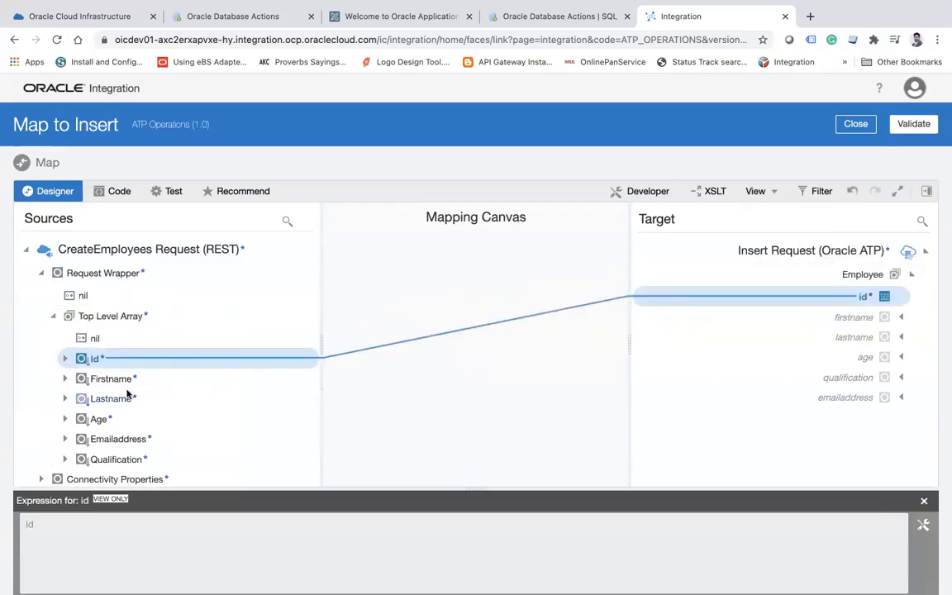
{"action": "left_click_drag", "start_coordinate": [111, 382], "coordinate": [839, 307]}
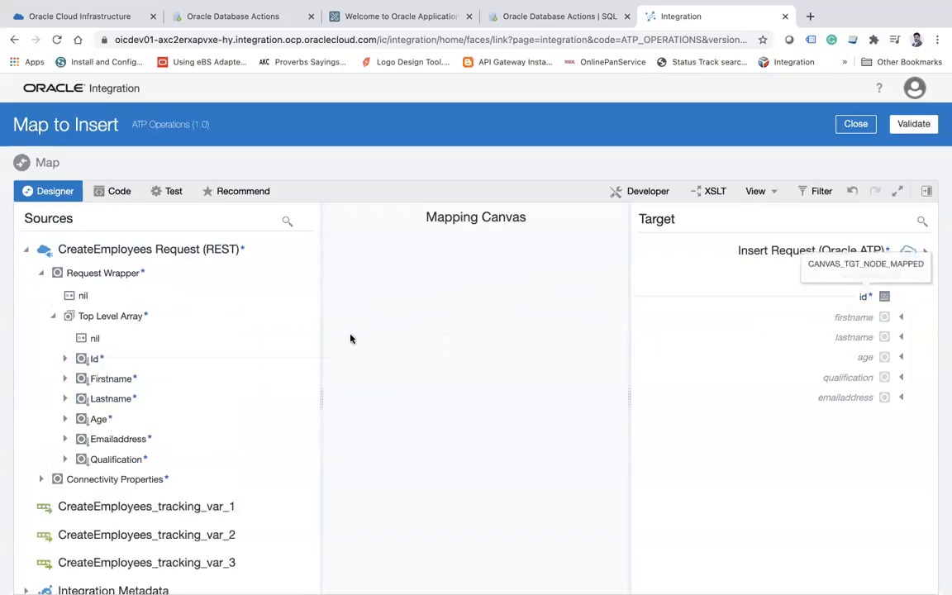
{"action": "left_click_drag", "start_coordinate": [171, 375], "coordinate": [851, 318]}
{"action": "left_click_drag", "start_coordinate": [143, 406], "coordinate": [852, 338]}
{"action": "left_click_drag", "start_coordinate": [99, 419], "coordinate": [814, 362]}
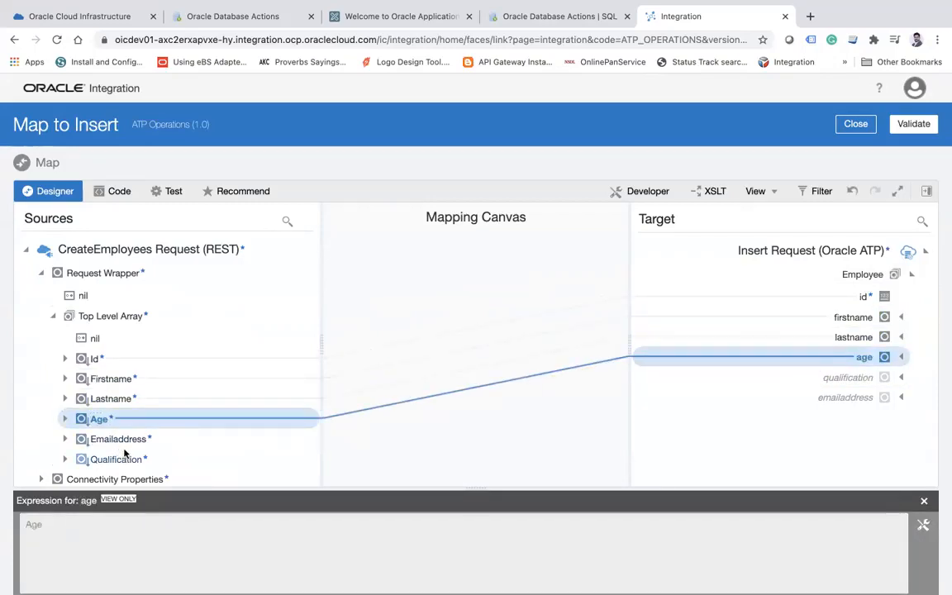
{"action": "left_click_drag", "start_coordinate": [126, 461], "coordinate": [759, 378]}
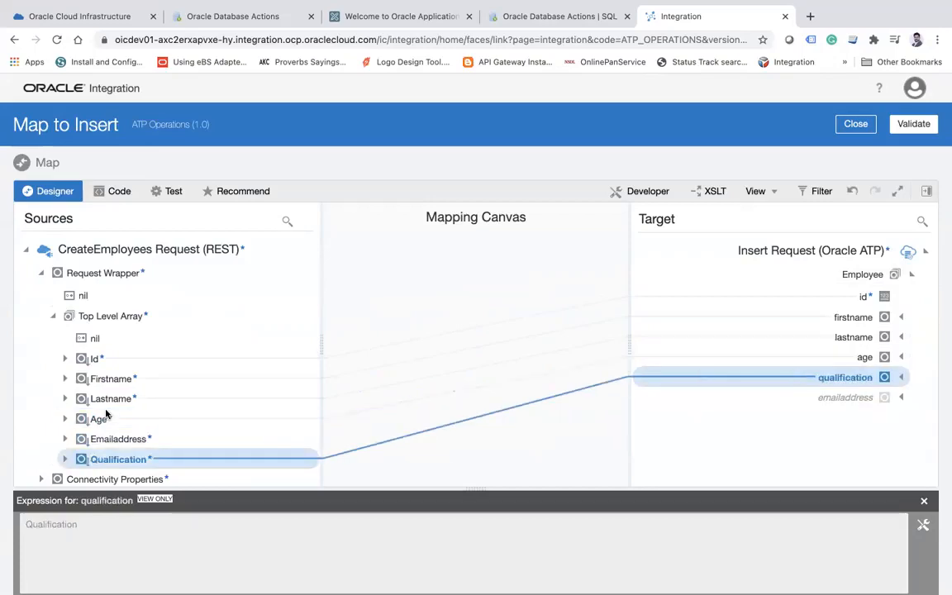
{"action": "left_click_drag", "start_coordinate": [168, 436], "coordinate": [853, 399]}
{"action": "left_click", "coordinate": [913, 124]}
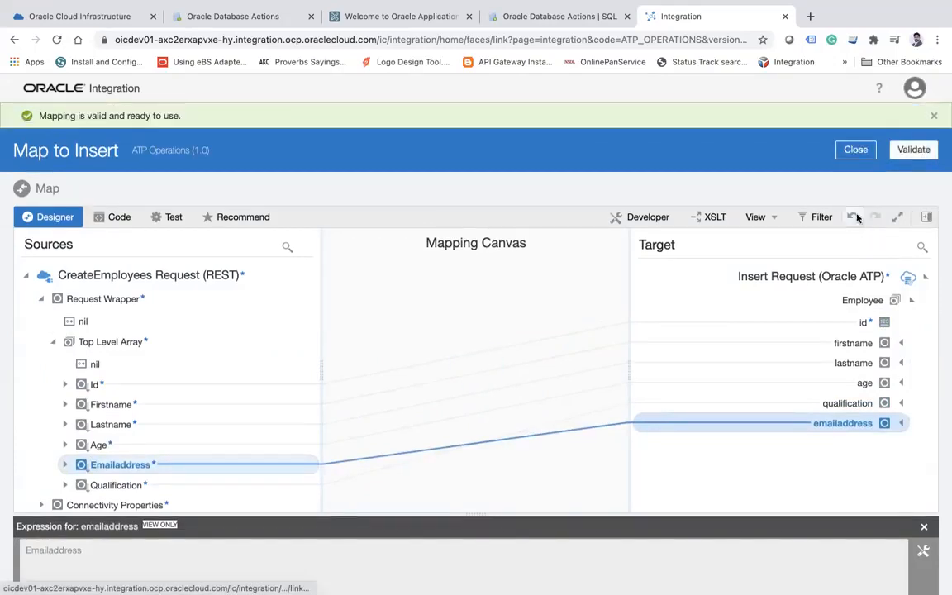
{"action": "left_click", "coordinate": [856, 150]}
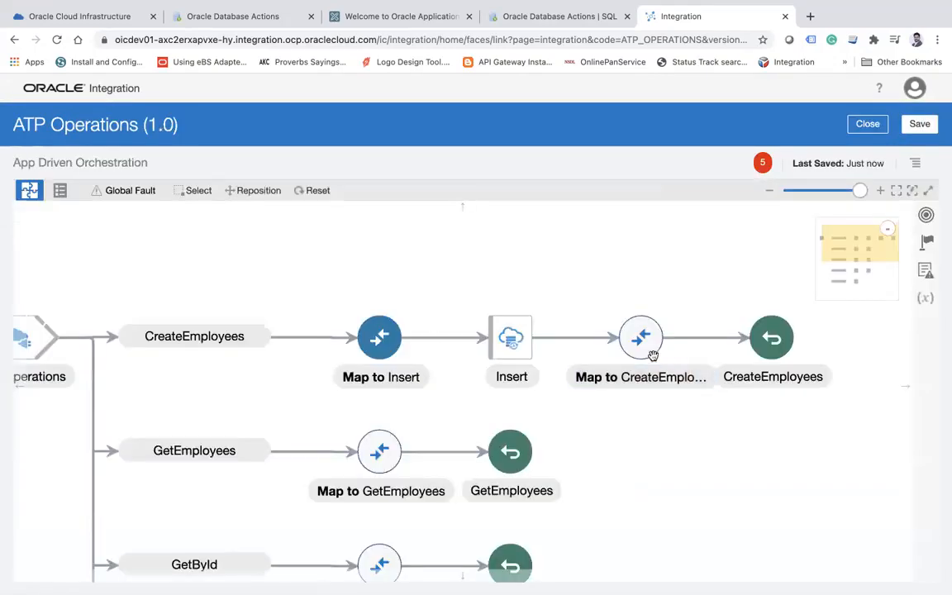
Reopen Map to Insert and expand the Request Wrapper and target Employee trees to check the mappings
{"action": "left_click", "coordinate": [374, 348]}
{"action": "left_click", "coordinate": [417, 313]}
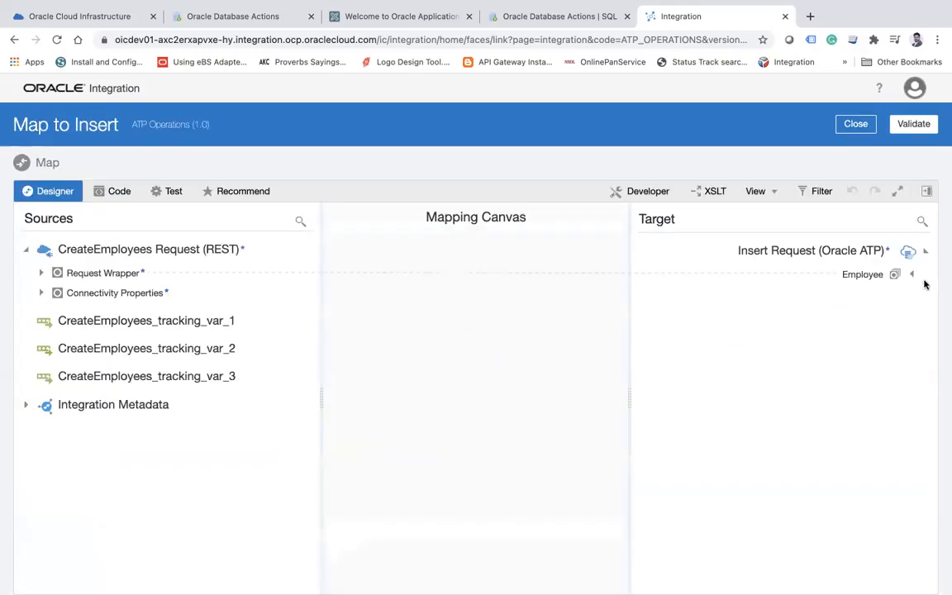
{"action": "left_click", "coordinate": [913, 276]}
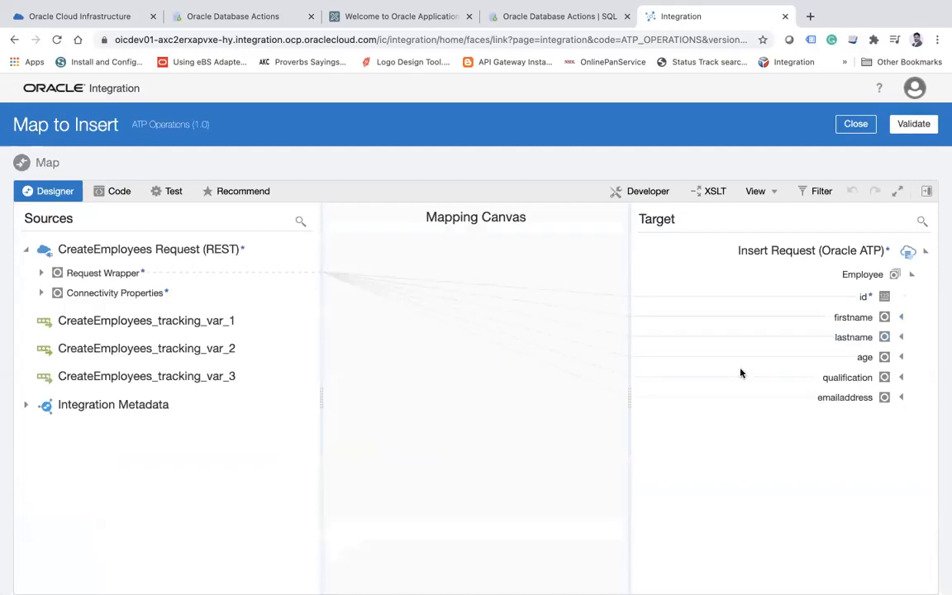
{"action": "left_click", "coordinate": [40, 273]}
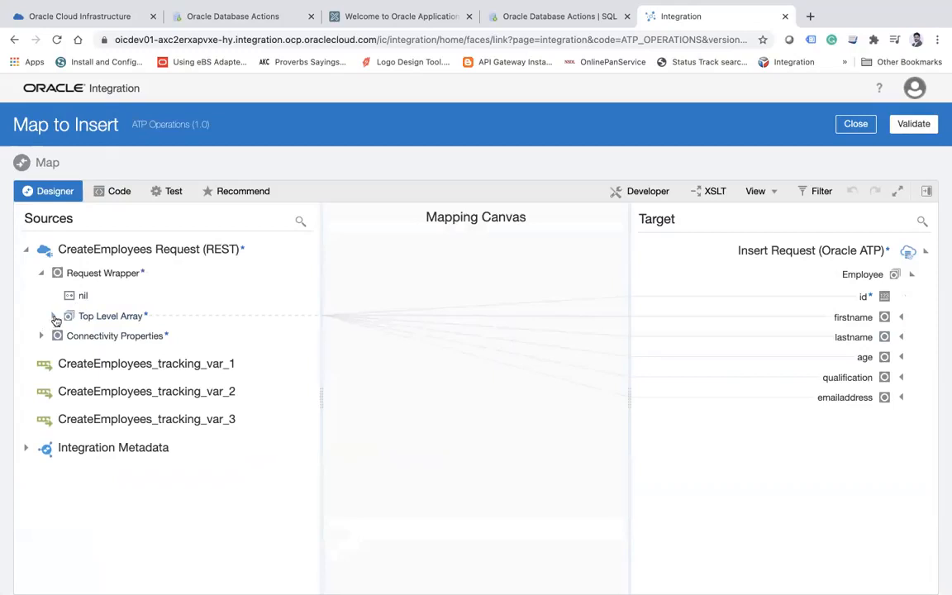
{"action": "left_click", "coordinate": [53, 318]}
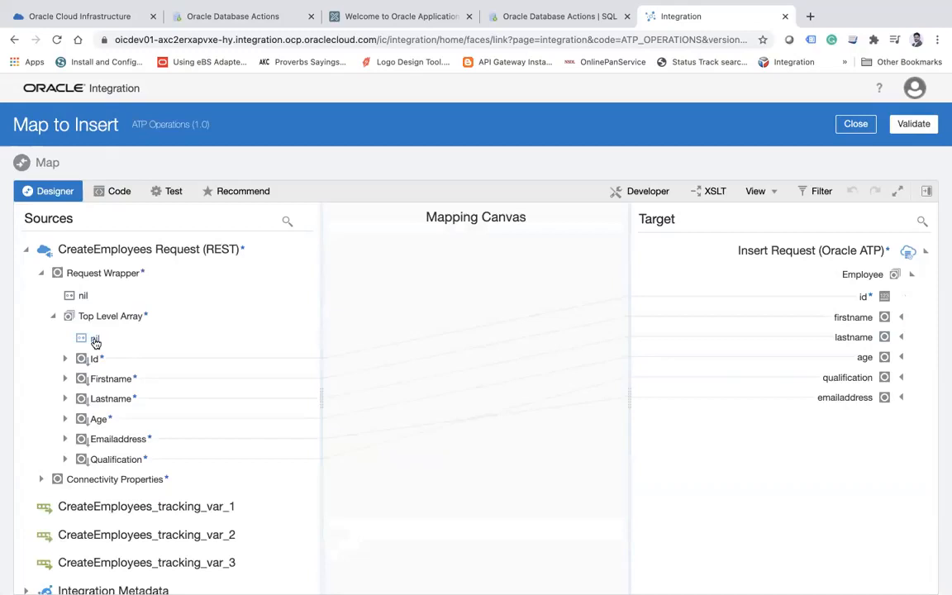
{"action": "left_click", "coordinate": [95, 340]}
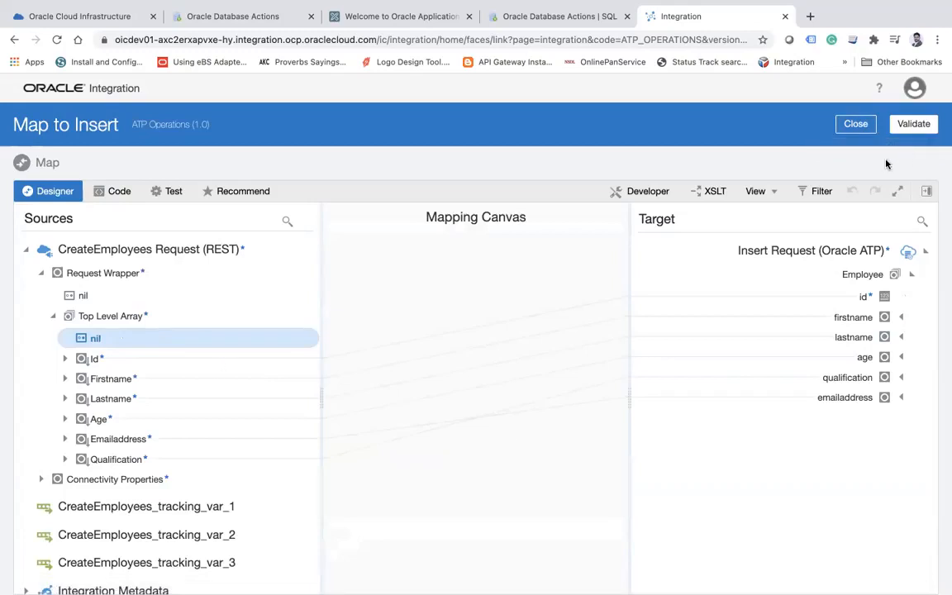
Close the mapper and save the ATP Operations integration
{"action": "left_click", "coordinate": [856, 125]}
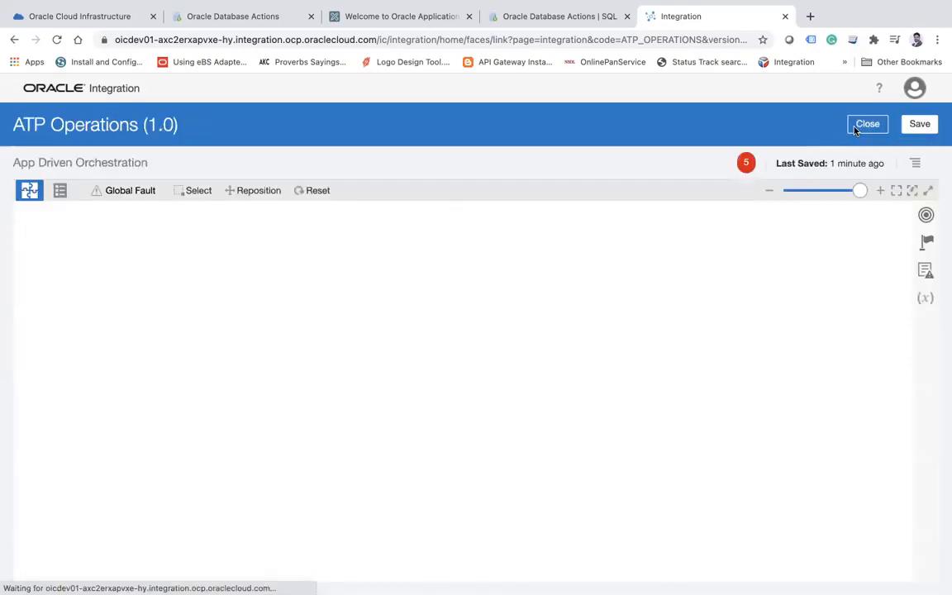
{"action": "left_click", "coordinate": [919, 124]}
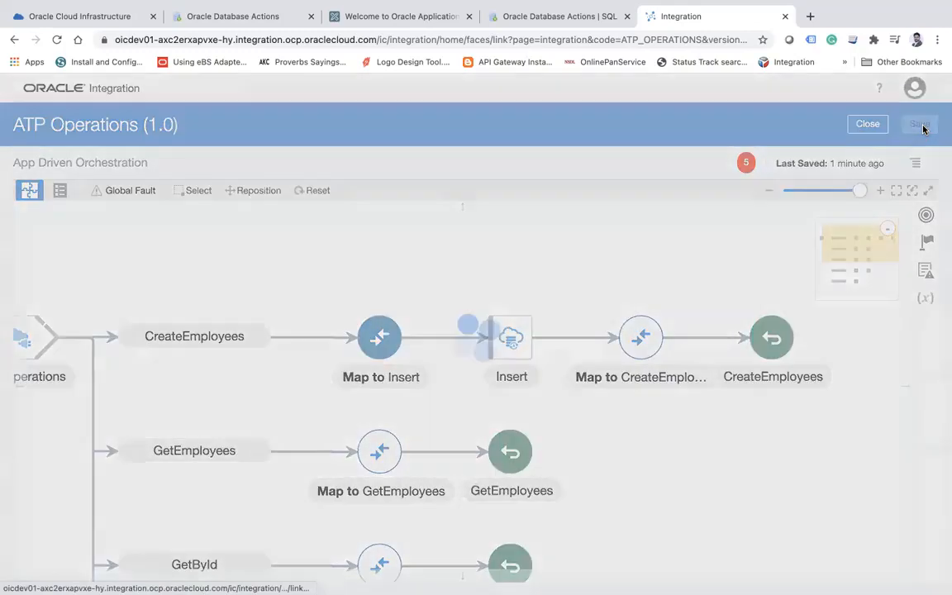
{"action": "left_click_drag", "start_coordinate": [652, 275], "coordinate": [493, 313]}
In Map to CreateEmployees, create the Status target node with literal 'success', then validate and close
{"action": "left_click", "coordinate": [500, 368]}
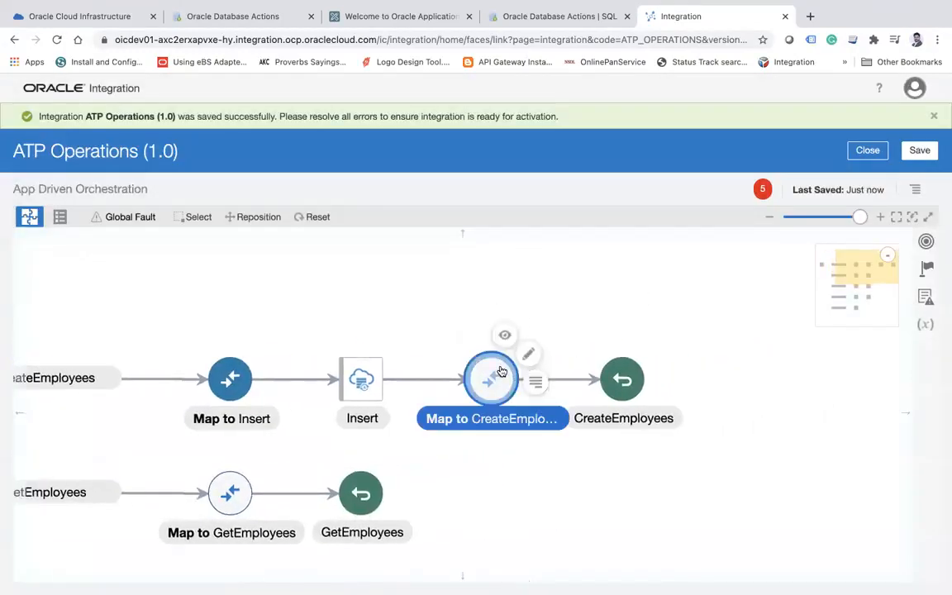
{"action": "left_click", "coordinate": [530, 357]}
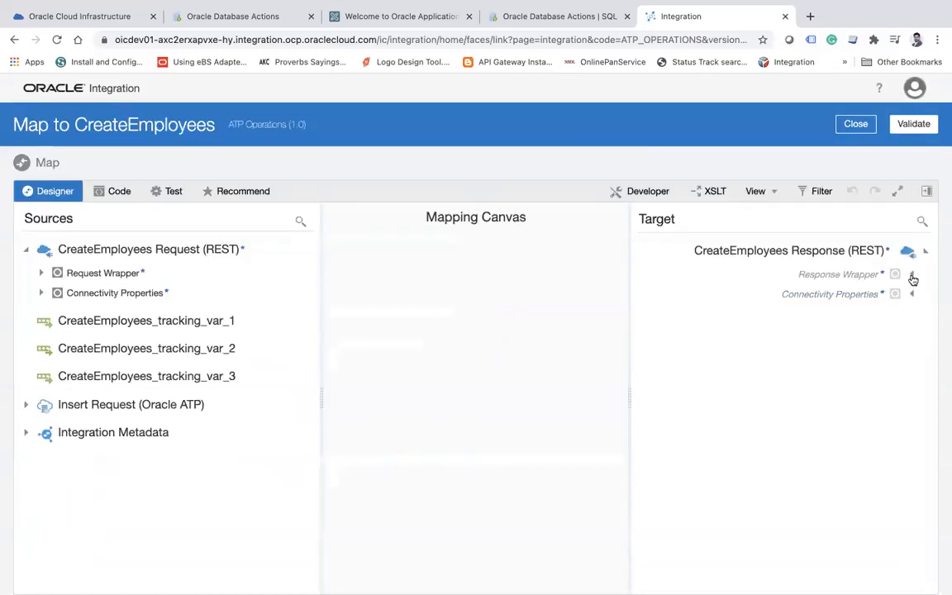
{"action": "left_click", "coordinate": [913, 276]}
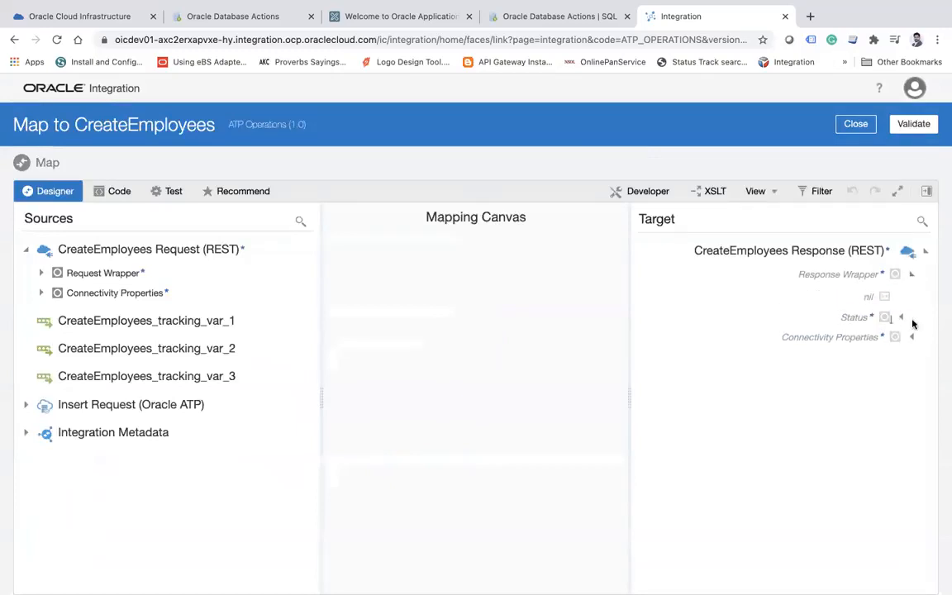
{"action": "right_click", "coordinate": [862, 323]}
{"action": "left_click", "coordinate": [765, 399]}
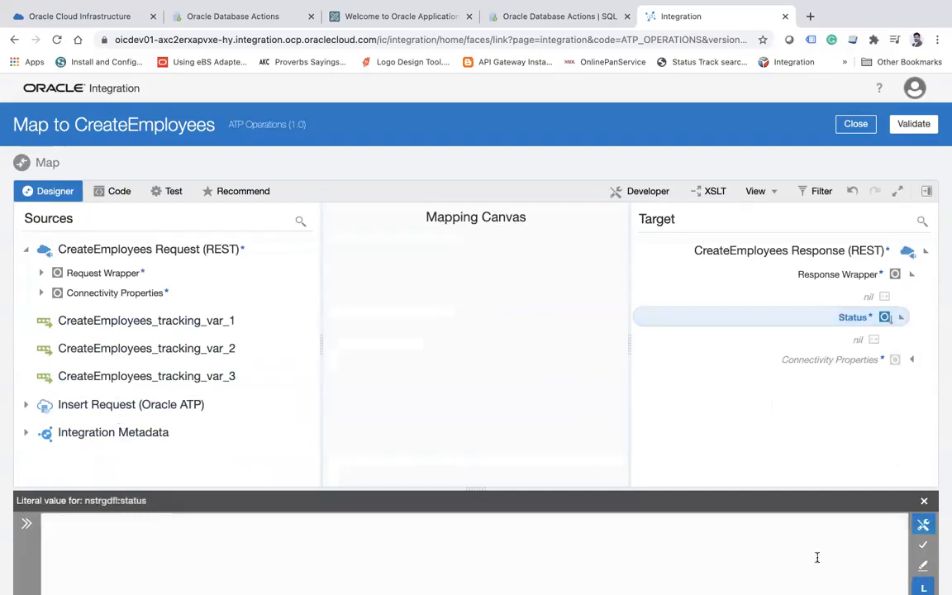
{"action": "type", "text": "uccess"}
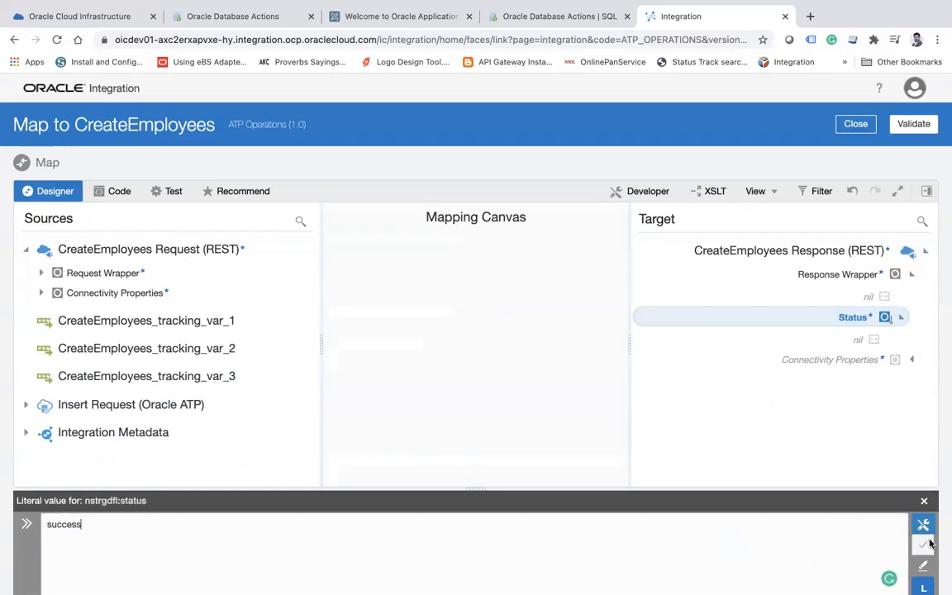
{"action": "left_click", "coordinate": [923, 545]}
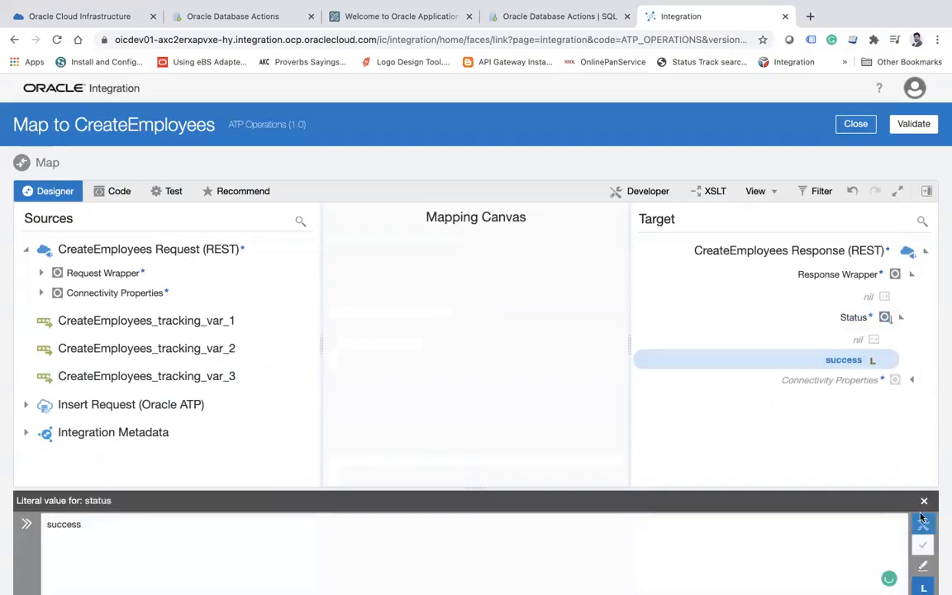
{"action": "left_click", "coordinate": [913, 128]}
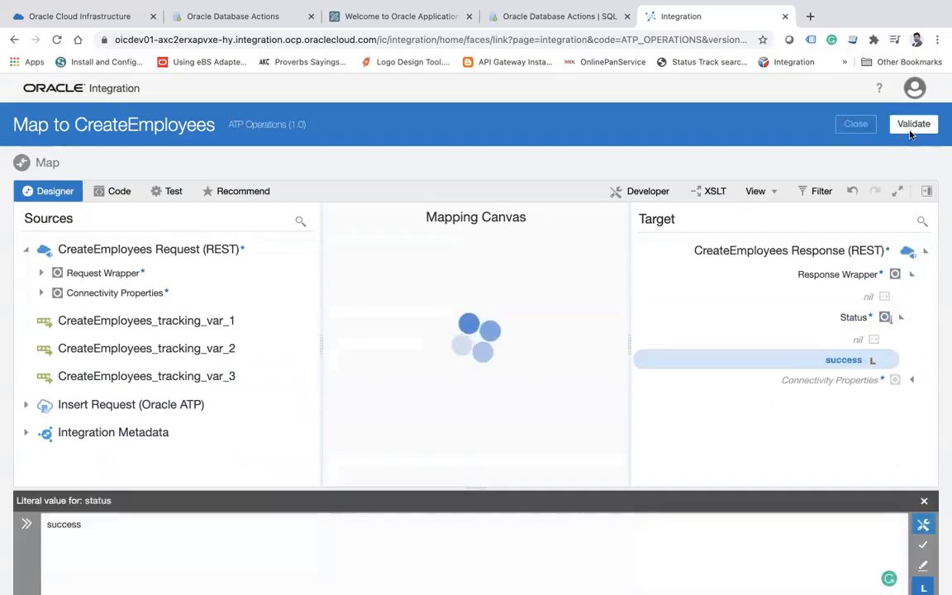
{"action": "left_click", "coordinate": [872, 149]}
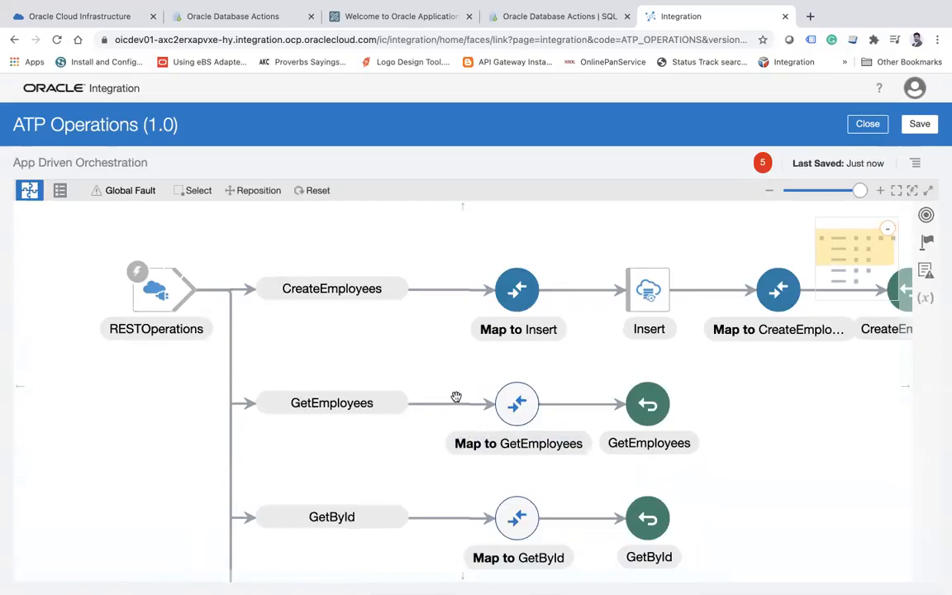
Add an Oracle ATP invoke named FetchAllEmployees to GetEmployees as a Select operation on a table
{"action": "left_click", "coordinate": [452, 404]}
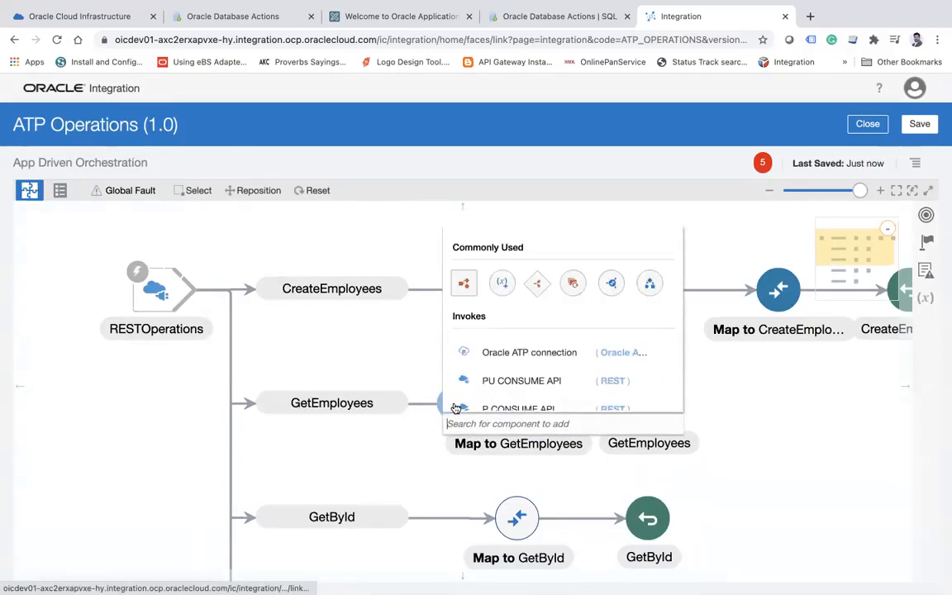
{"action": "type", "text": "at"}
{"action": "left_click", "coordinate": [533, 277]}
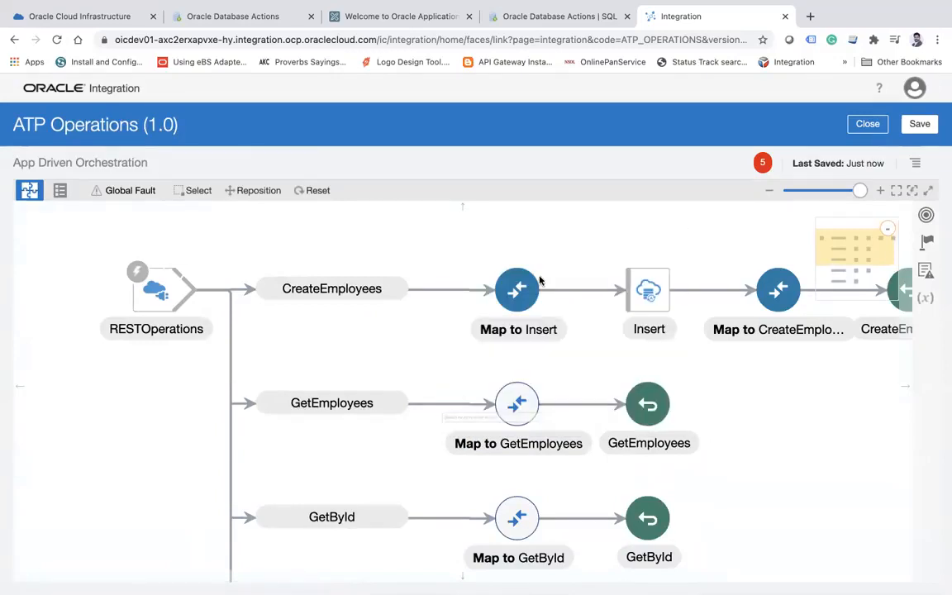
{"action": "left_click", "coordinate": [453, 252]}
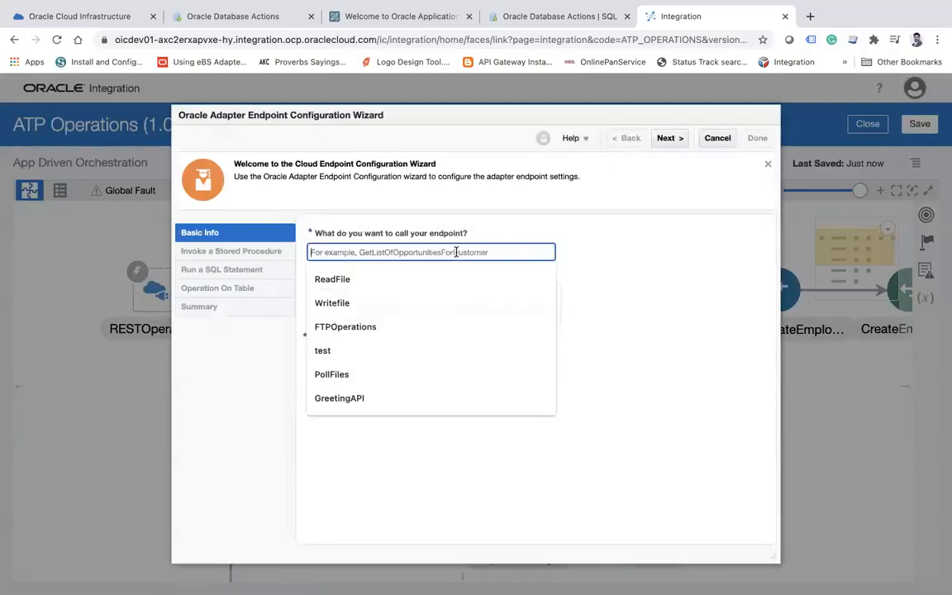
{"action": "type", "text": "Fetch"}
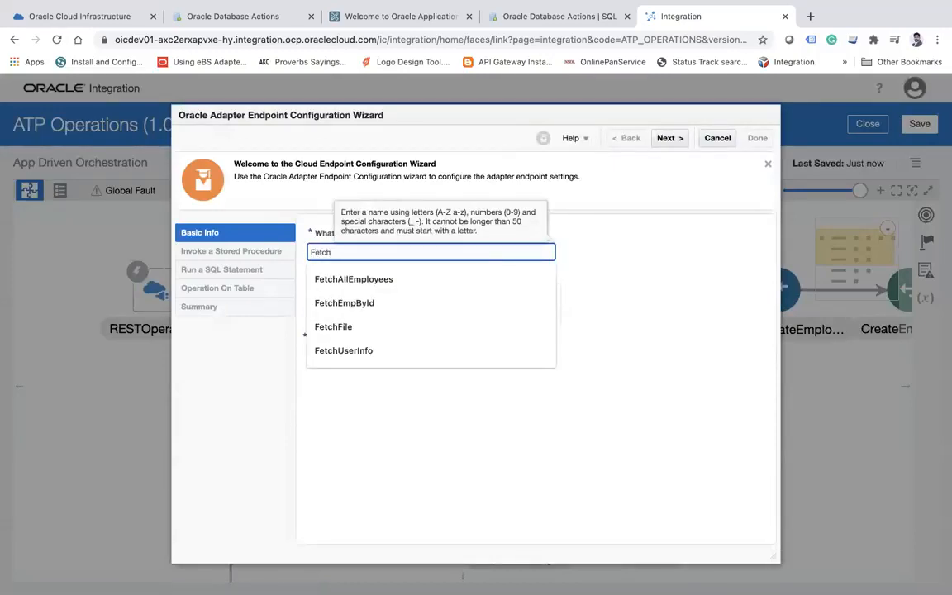
{"action": "key", "text": "Down"}
{"action": "key", "text": "Return"}
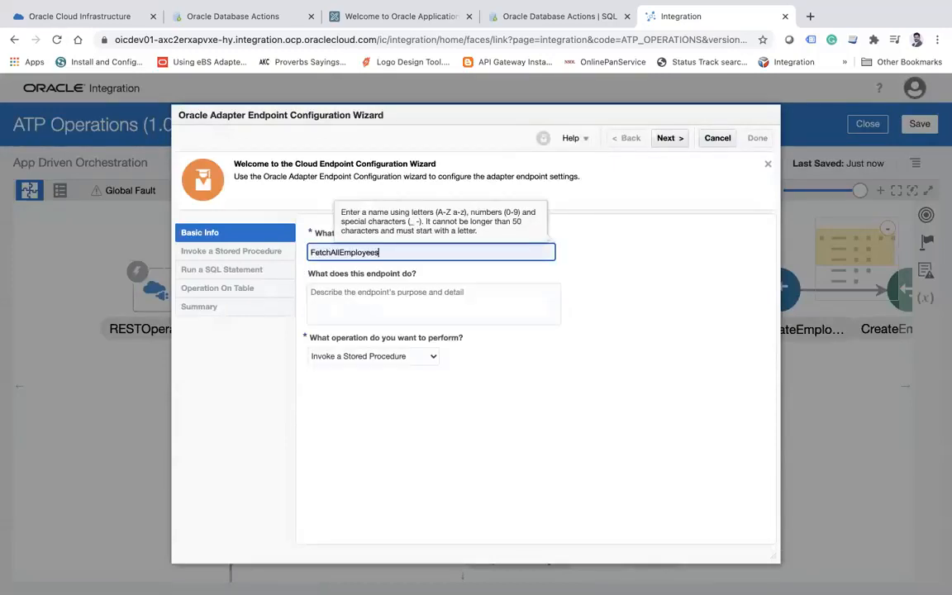
{"action": "left_click", "coordinate": [396, 355]}
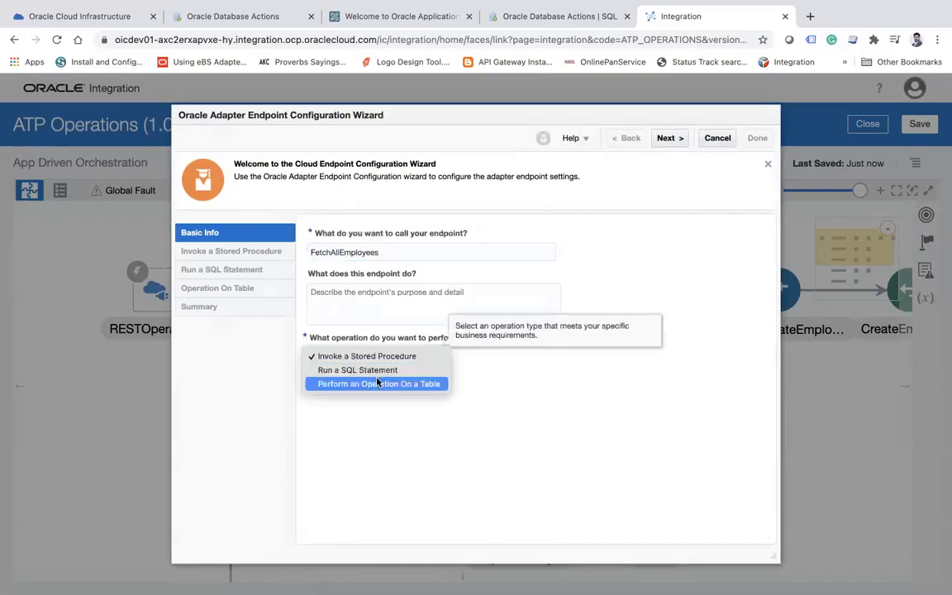
{"action": "left_click", "coordinate": [372, 385]}
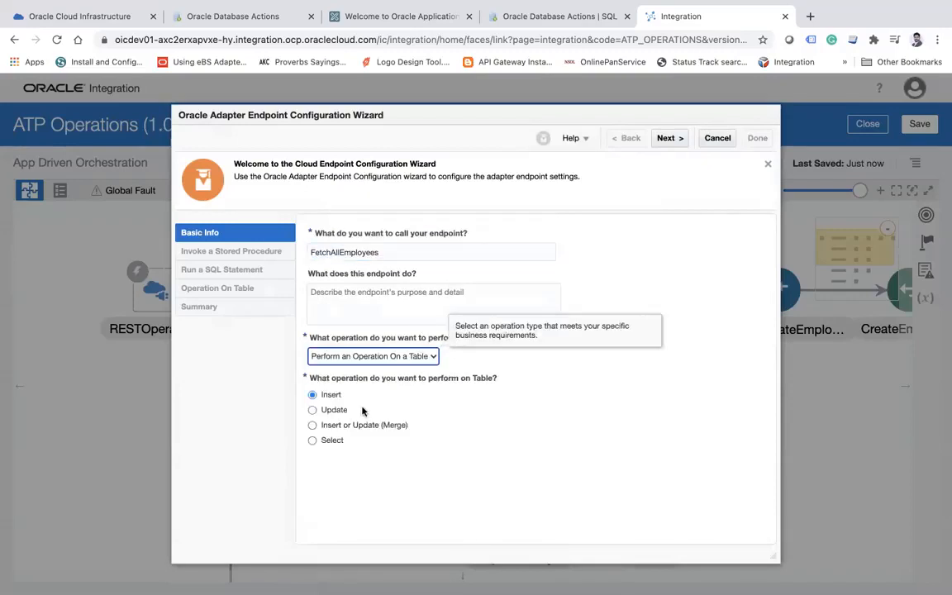
{"action": "left_click", "coordinate": [333, 441]}
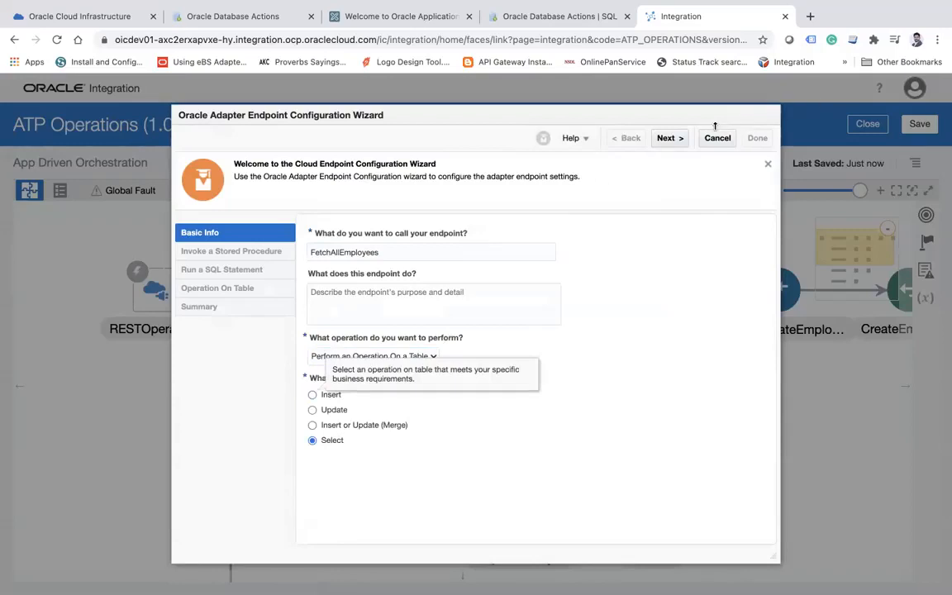
{"action": "left_click", "coordinate": [680, 139]}
Import the EMPLOYEE table from the ADMIN schema and finish the FetchAllEmployees endpoint
{"action": "left_click", "coordinate": [426, 271]}
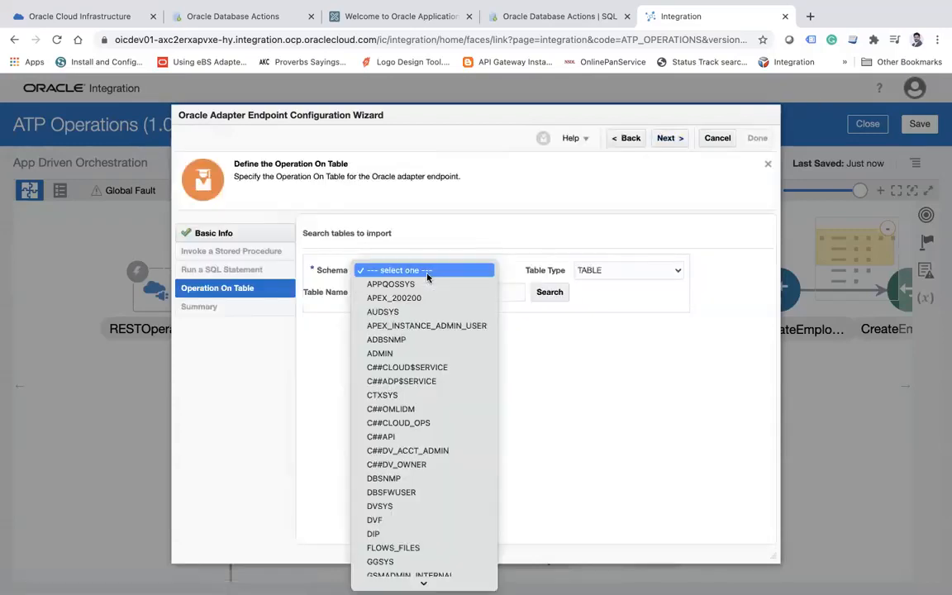
{"action": "left_click", "coordinate": [379, 353]}
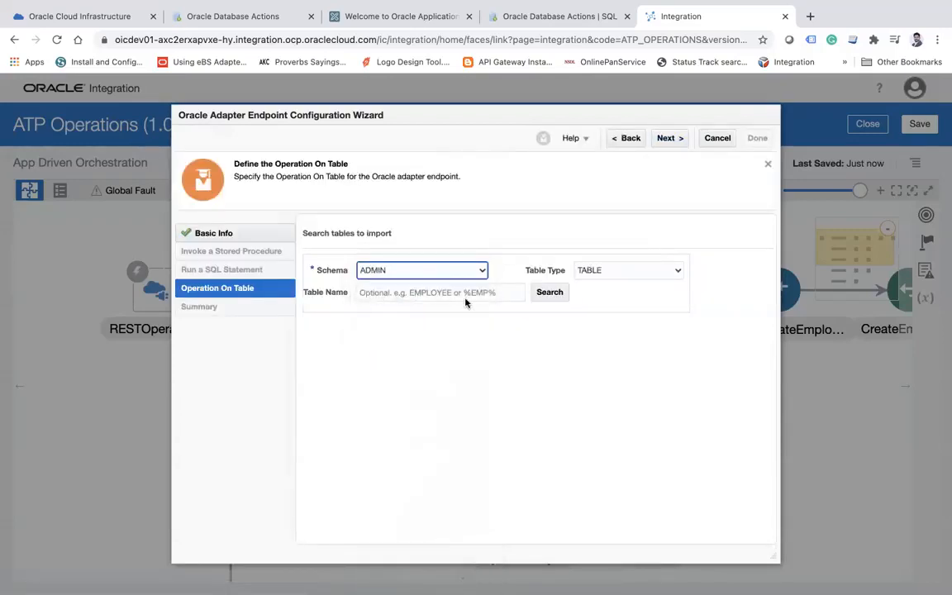
{"action": "left_click", "coordinate": [549, 292]}
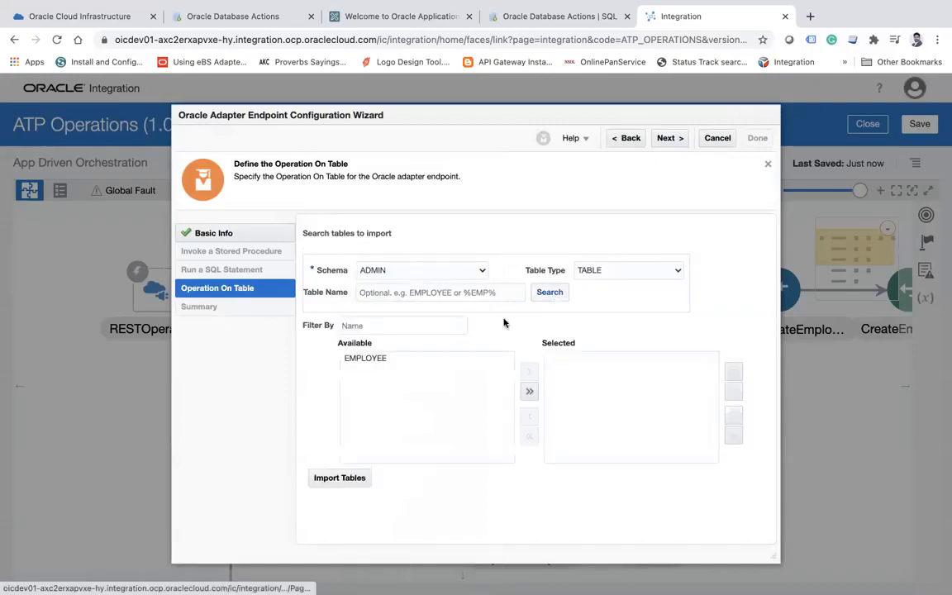
{"action": "double_click", "coordinate": [373, 362]}
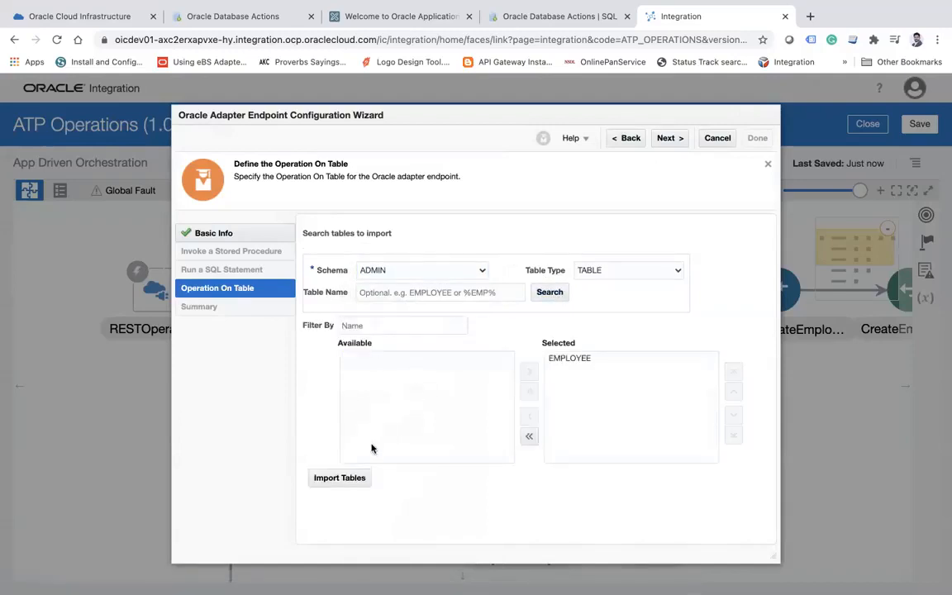
{"action": "left_click", "coordinate": [346, 483]}
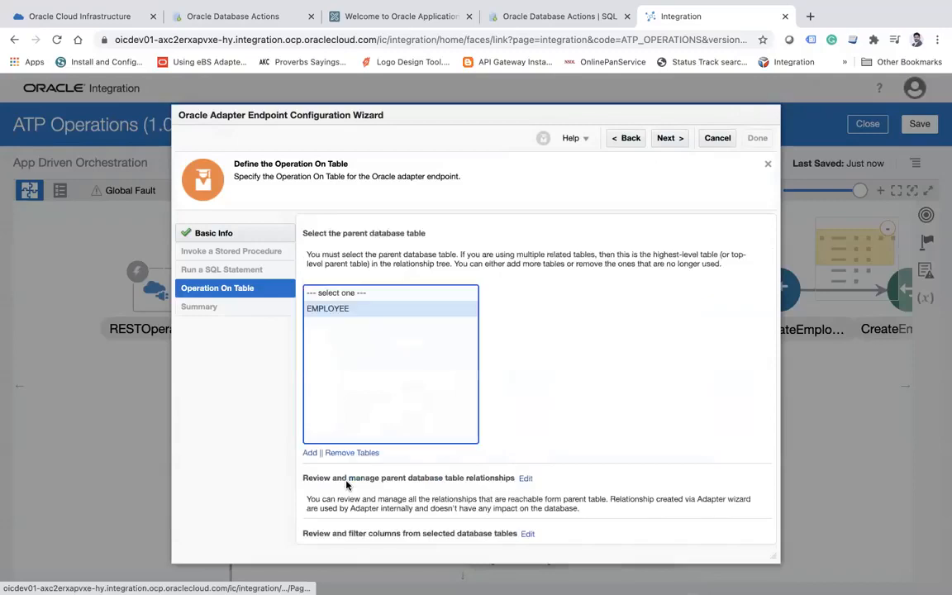
{"action": "scroll", "coordinate": [552, 417], "scroll_direction": "down", "scroll_amount": 2}
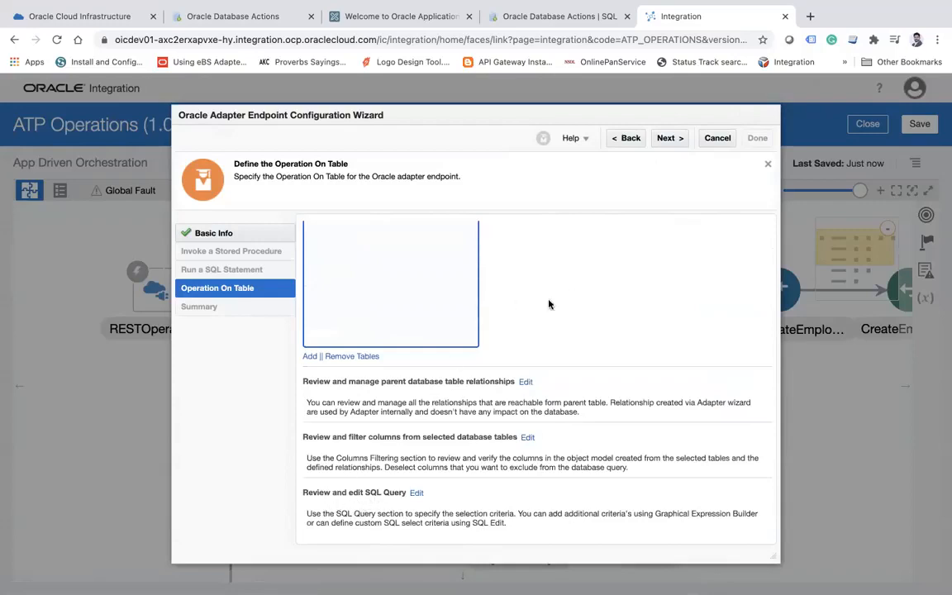
{"action": "scroll", "coordinate": [648, 304], "scroll_direction": "up", "scroll_amount": 2}
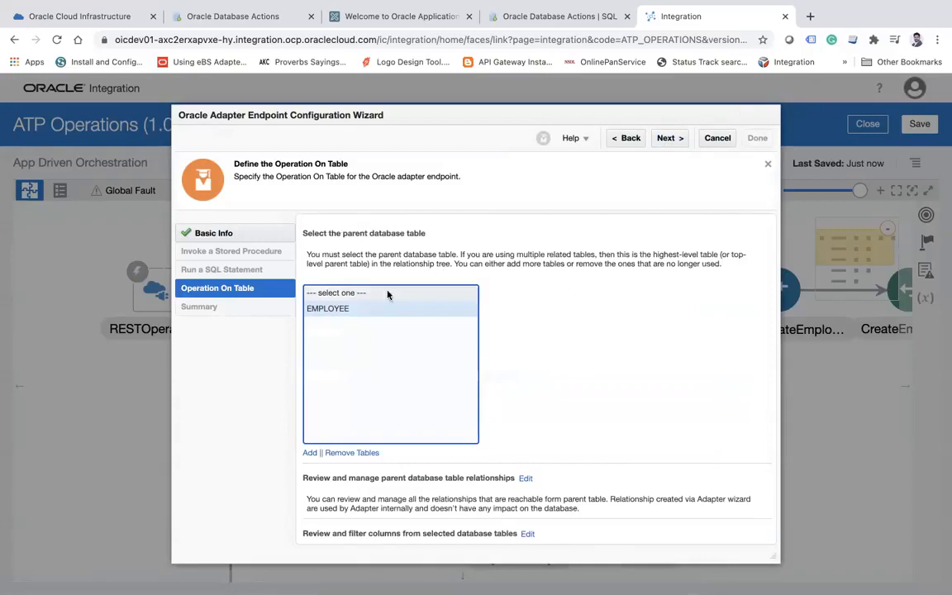
{"action": "left_click", "coordinate": [667, 139]}
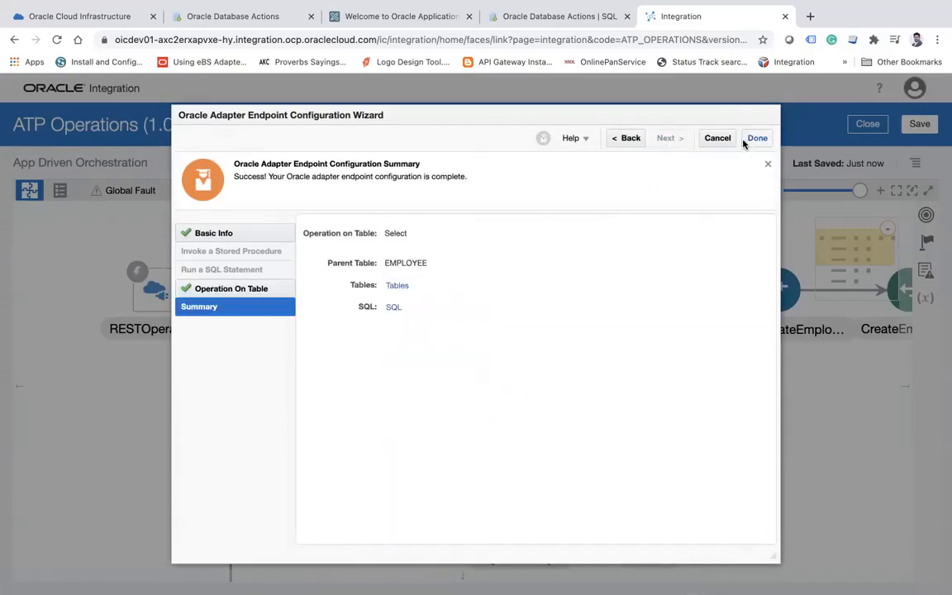
{"action": "left_click", "coordinate": [757, 138]}
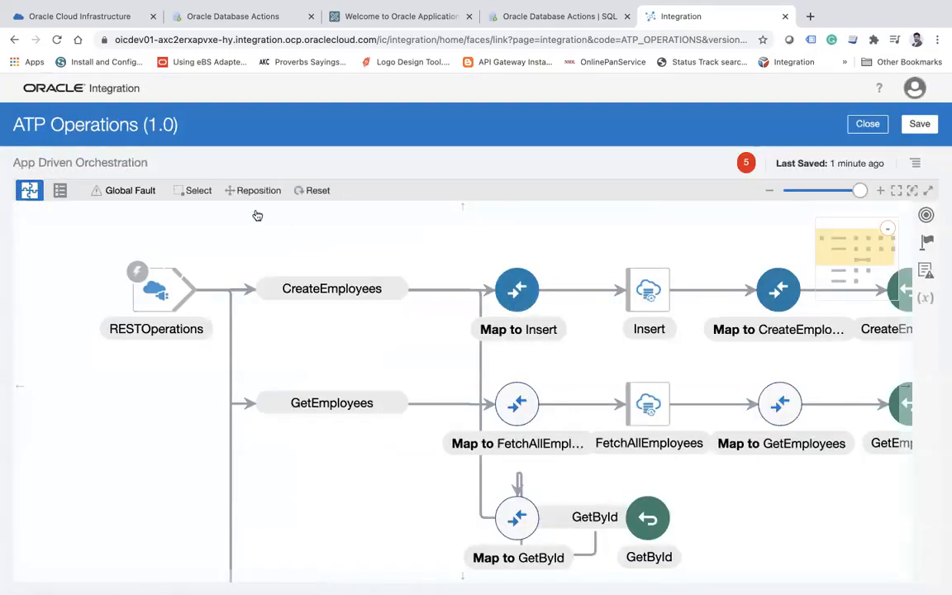
Open Map to GetEmployees and expand the source Employee record and target Top Level Array
{"action": "left_click", "coordinate": [299, 190]}
{"action": "left_click_drag", "start_coordinate": [767, 488], "coordinate": [454, 489]}
{"action": "left_click", "coordinate": [427, 369]}
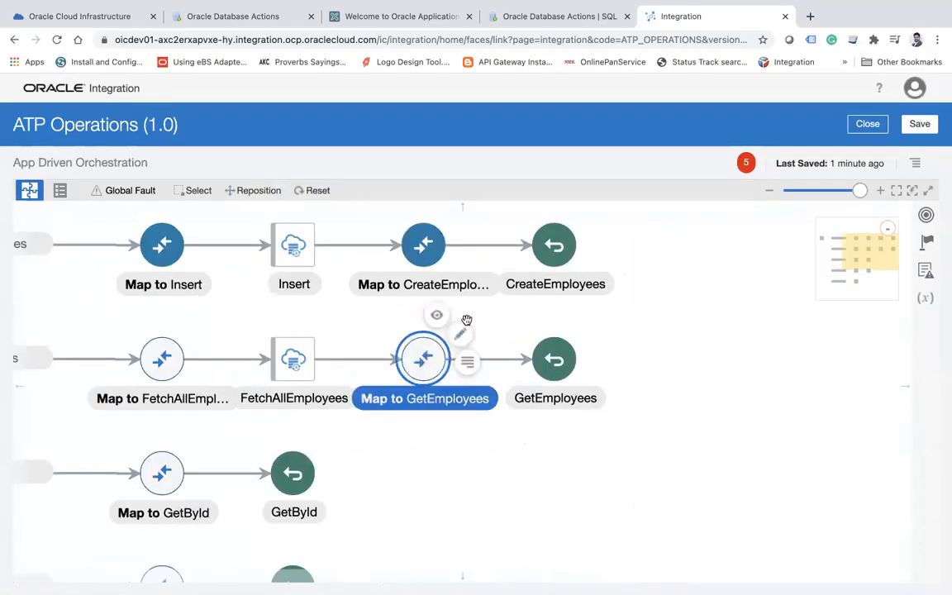
{"action": "left_click", "coordinate": [461, 334]}
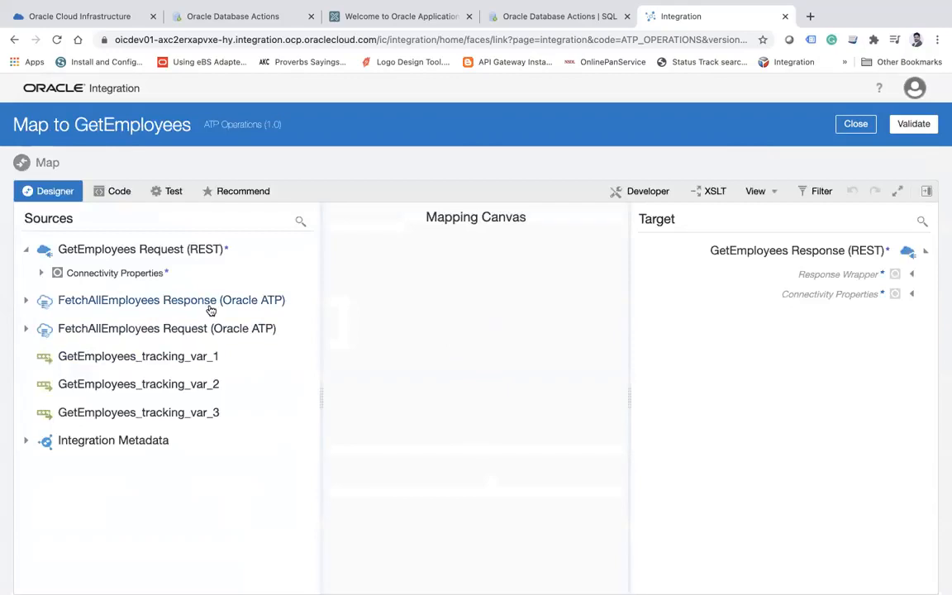
{"action": "left_click", "coordinate": [26, 301]}
{"action": "left_click", "coordinate": [42, 325]}
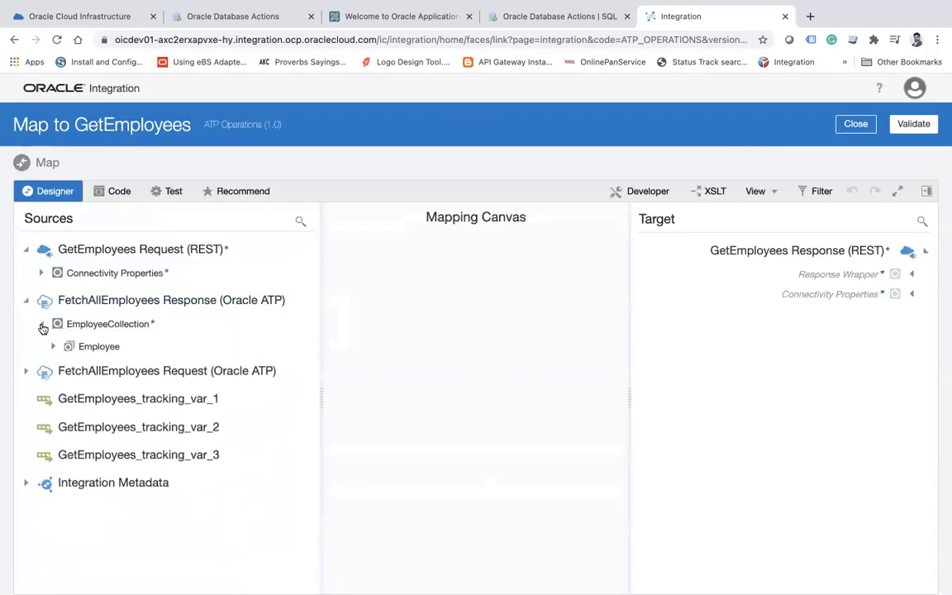
{"action": "left_click", "coordinate": [53, 347]}
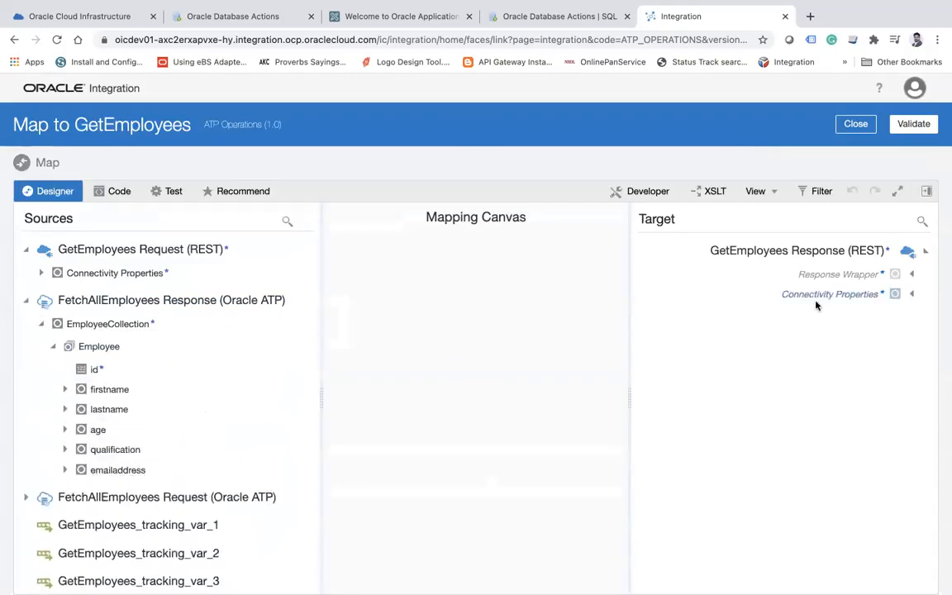
{"action": "left_click", "coordinate": [912, 275]}
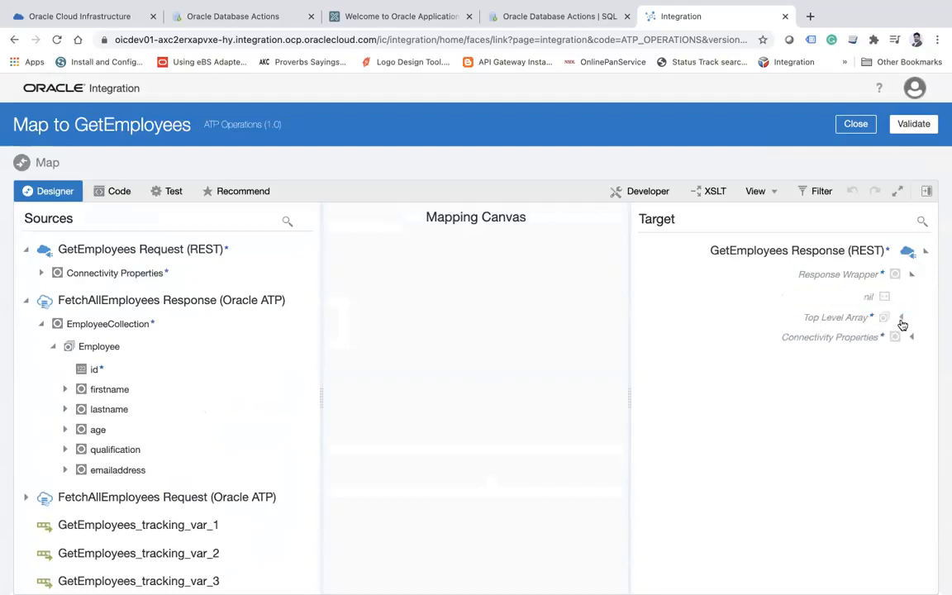
{"action": "left_click", "coordinate": [901, 318]}
Map Employee and its id, firstname, lastname, age, qualification, emailaddress fields to the targets, then validate
{"action": "left_click_drag", "start_coordinate": [83, 346], "coordinate": [840, 319]}
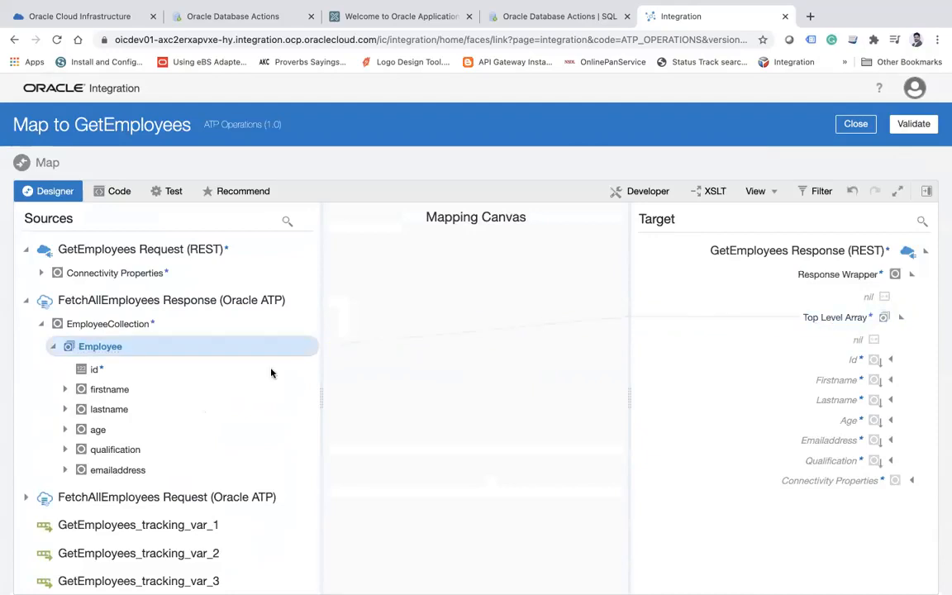
{"action": "left_click_drag", "start_coordinate": [99, 372], "coordinate": [859, 361]}
{"action": "left_click_drag", "start_coordinate": [110, 389], "coordinate": [893, 384]}
{"action": "left_click_drag", "start_coordinate": [122, 410], "coordinate": [839, 400]}
{"action": "left_click_drag", "start_coordinate": [95, 431], "coordinate": [715, 421]}
{"action": "left_click_drag", "start_coordinate": [124, 451], "coordinate": [822, 461]}
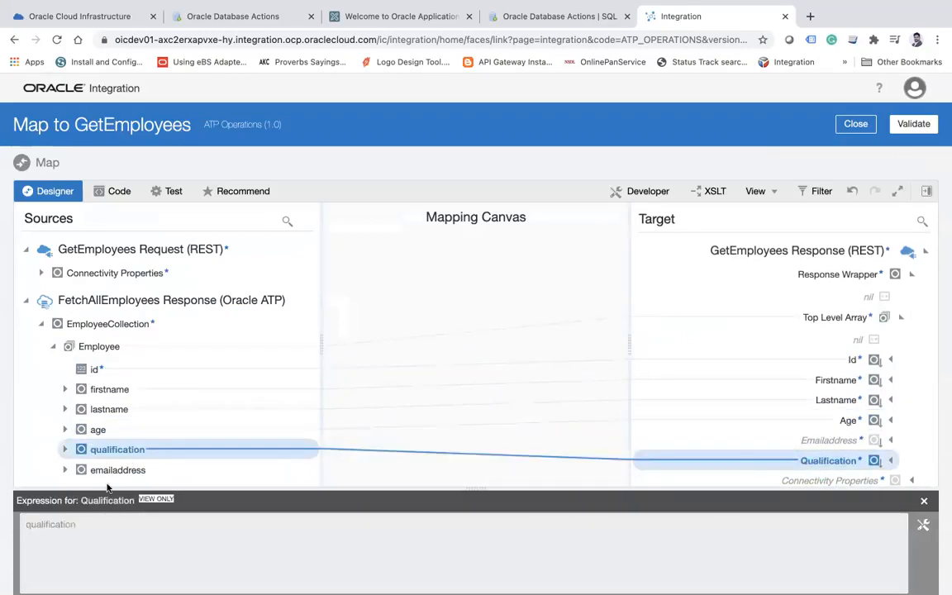
{"action": "left_click_drag", "start_coordinate": [122, 473], "coordinate": [765, 440]}
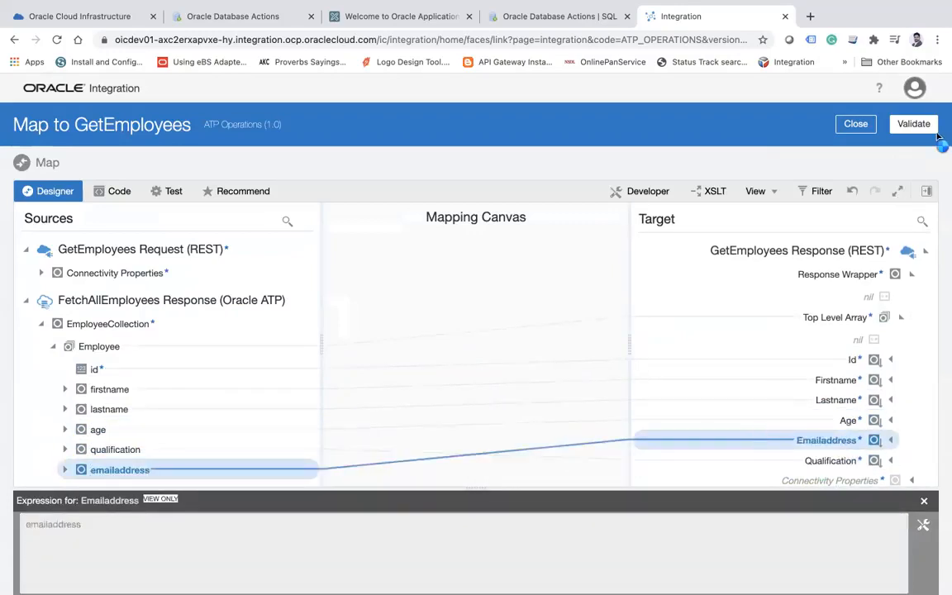
{"action": "left_click", "coordinate": [914, 124]}
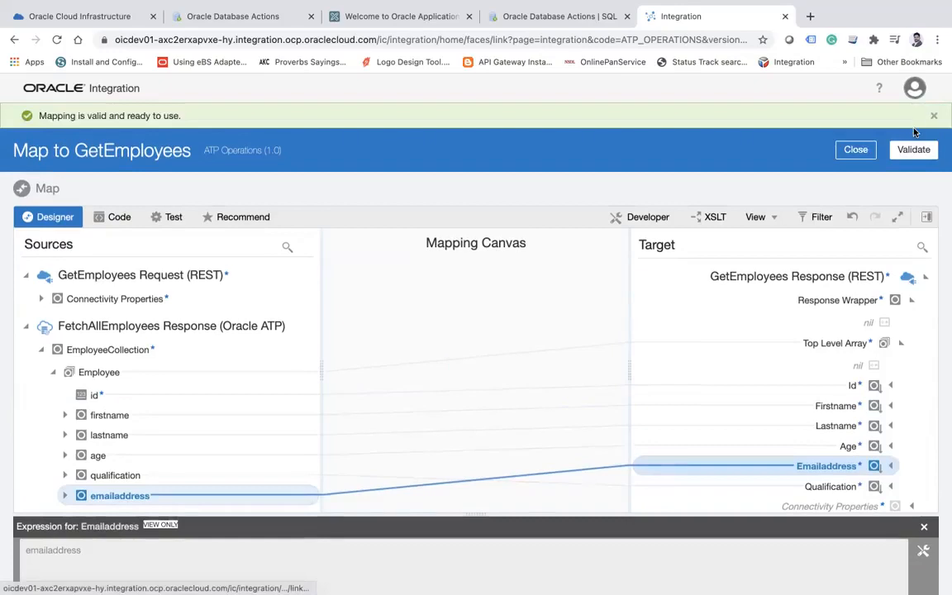
{"action": "left_click", "coordinate": [856, 149]}
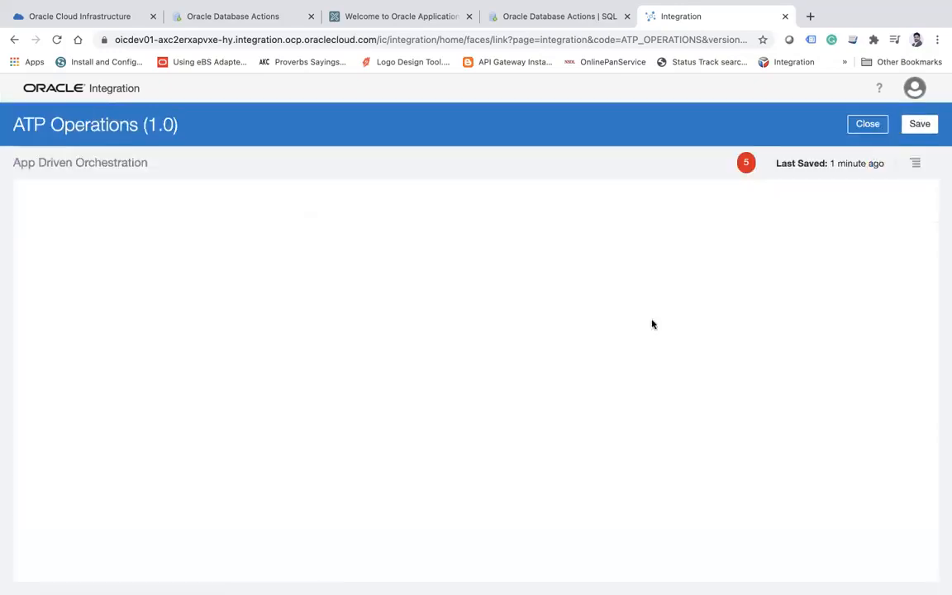
Add an Oracle ATP invoke named FetchEmpById to GetById as a Select operation on a table
{"action": "scroll", "coordinate": [477, 459], "scroll_direction": "left", "scroll_amount": 5}
{"action": "scroll", "coordinate": [477, 459], "scroll_direction": "down", "scroll_amount": 3}
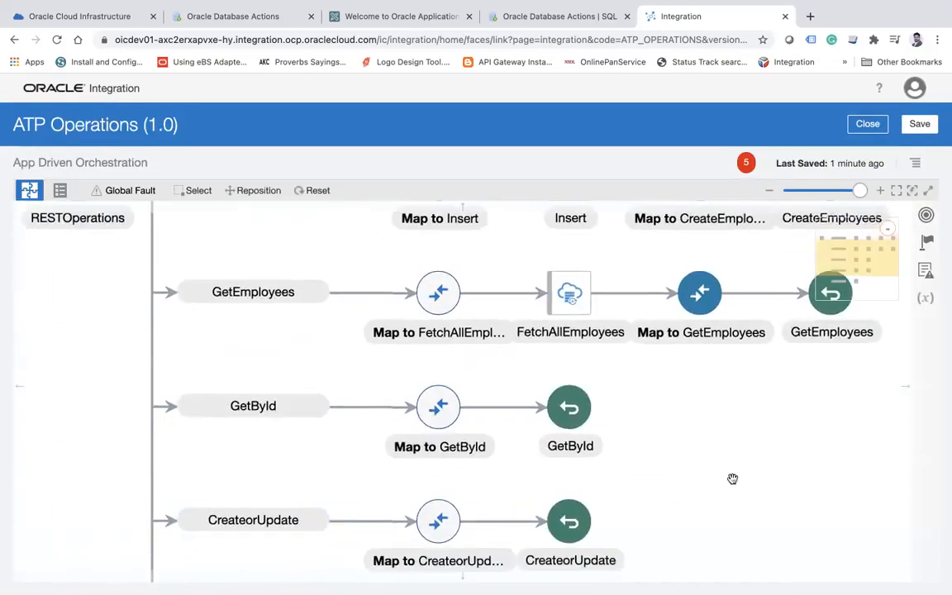
{"action": "left_click", "coordinate": [367, 341]}
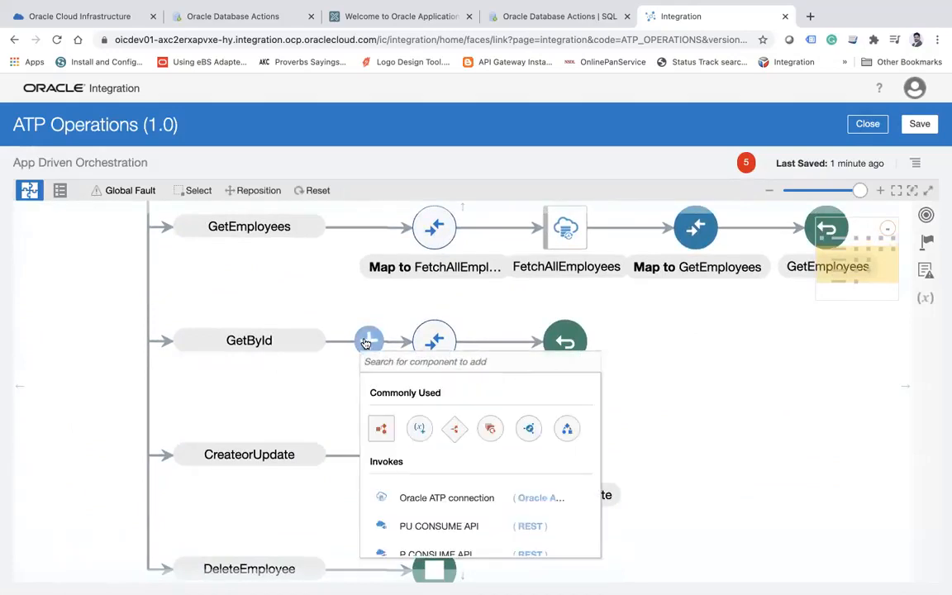
{"action": "left_click", "coordinate": [473, 499]}
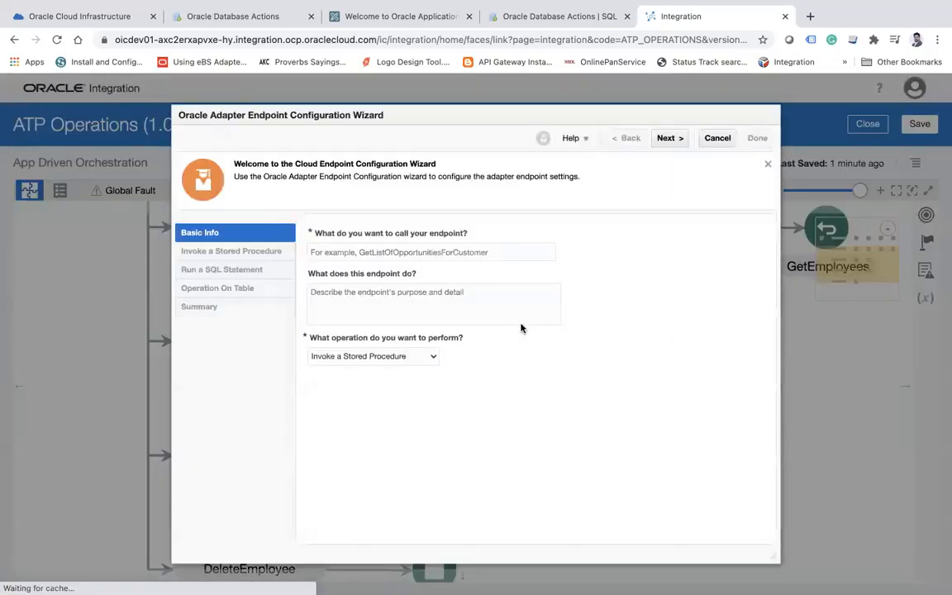
{"action": "left_click", "coordinate": [439, 253]}
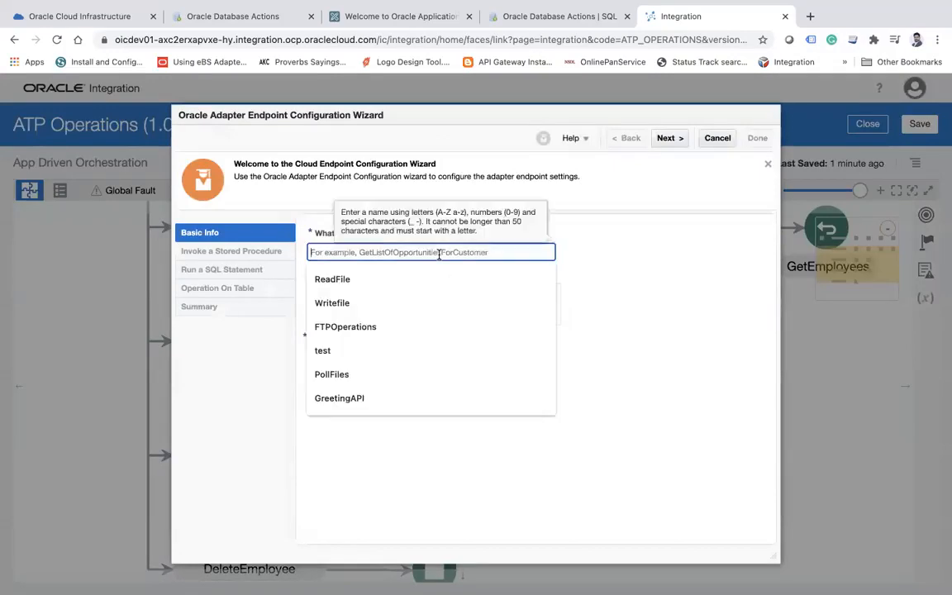
{"action": "type", "text": "Get"}
{"action": "key", "text": "BackSpace"}
{"action": "key", "text": "BackSpace"}
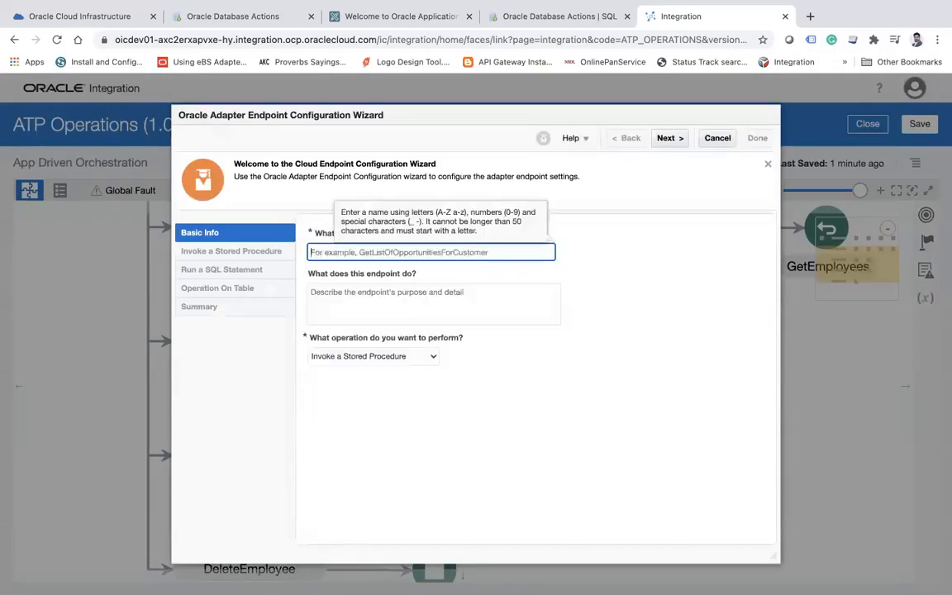
{"action": "type", "text": "Fet"}
{"action": "key", "text": "Down"}
{"action": "key", "text": "Down"}
{"action": "key", "text": "Return"}
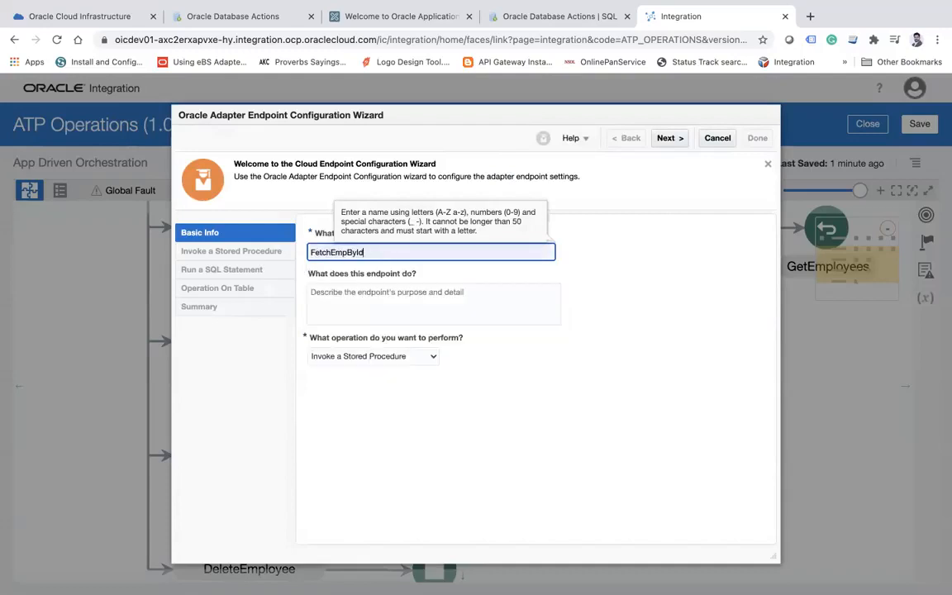
{"action": "left_click", "coordinate": [387, 358]}
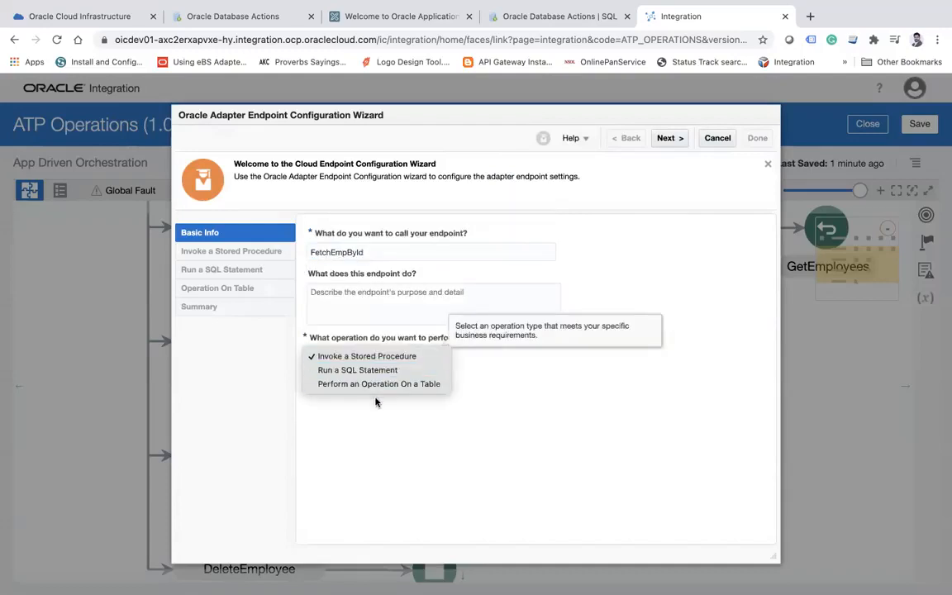
{"action": "left_click", "coordinate": [377, 385]}
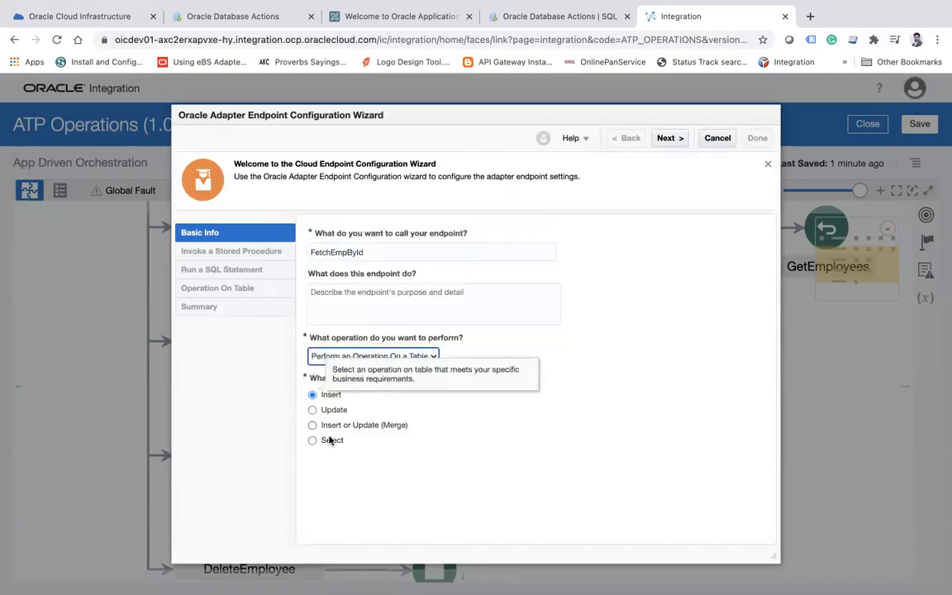
{"action": "left_click", "coordinate": [324, 444]}
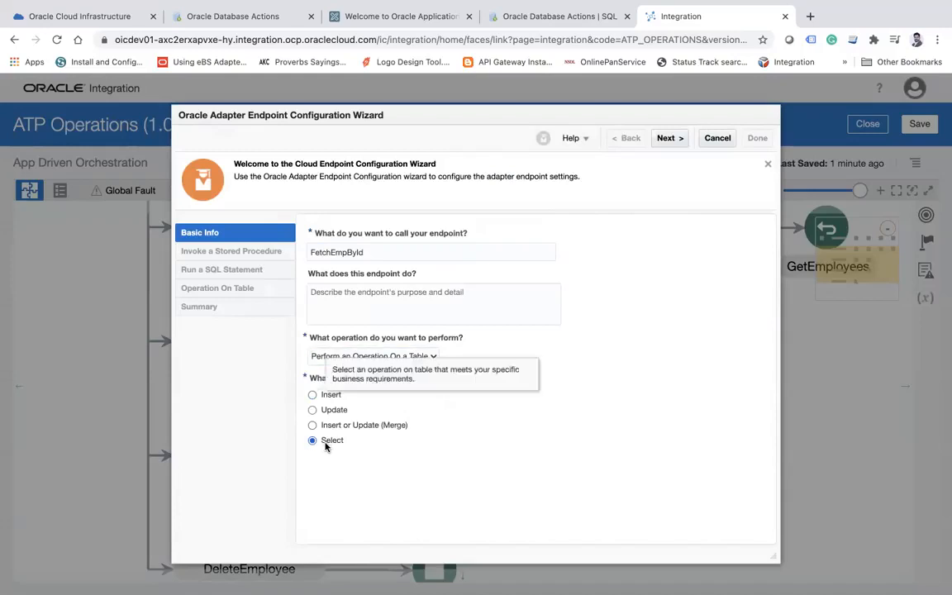
{"action": "left_click", "coordinate": [670, 139]}
Import the EMPLOYEE table from the ADMIN schema into the FetchEmpById endpoint
{"action": "left_click", "coordinate": [428, 270]}
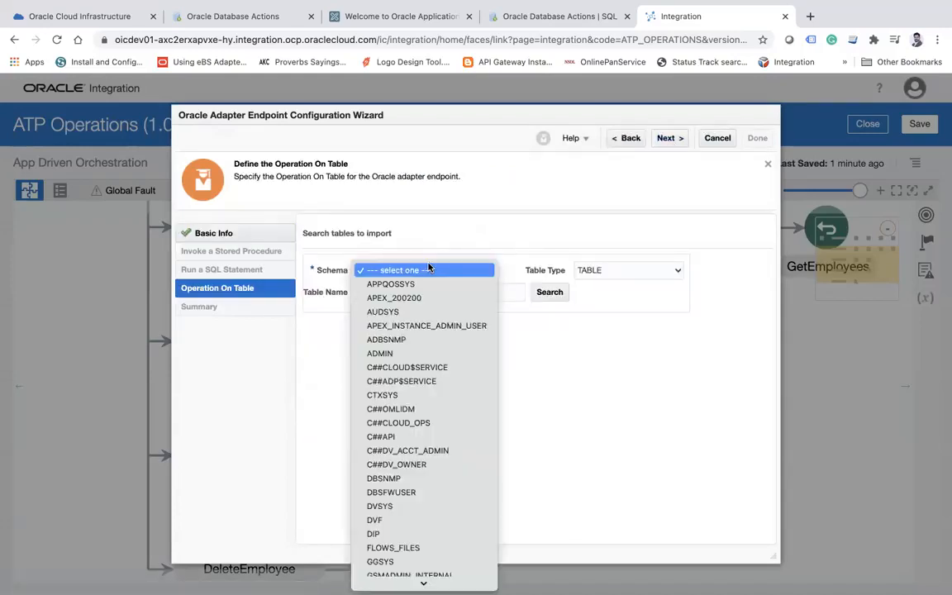
{"action": "left_click", "coordinate": [381, 354]}
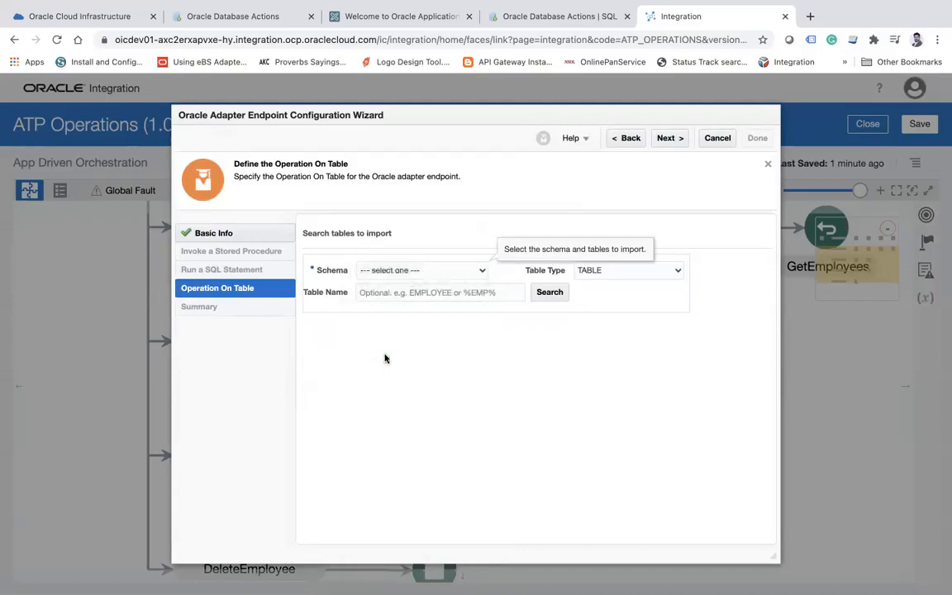
{"action": "left_click", "coordinate": [550, 293]}
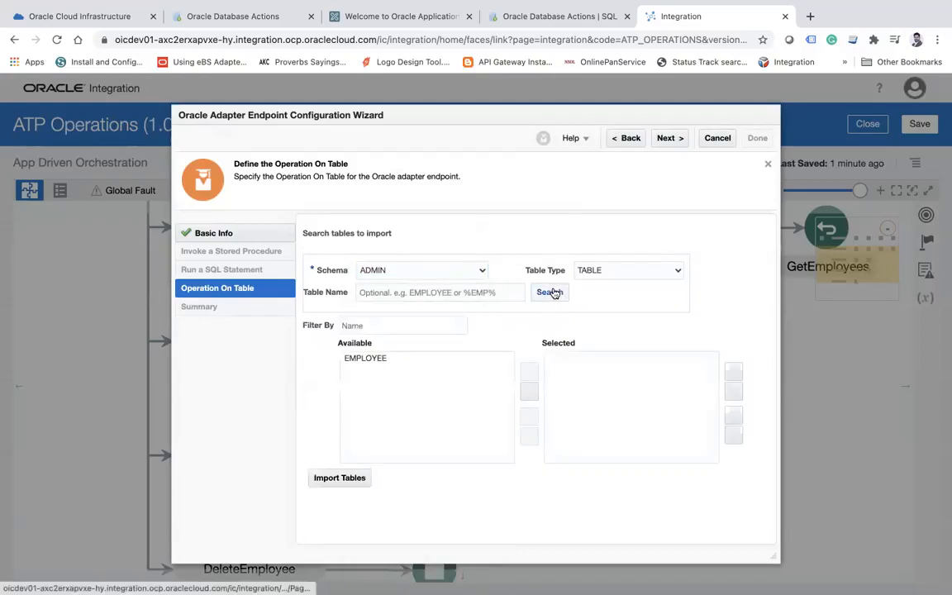
{"action": "double_click", "coordinate": [401, 358]}
{"action": "left_click", "coordinate": [317, 479]}
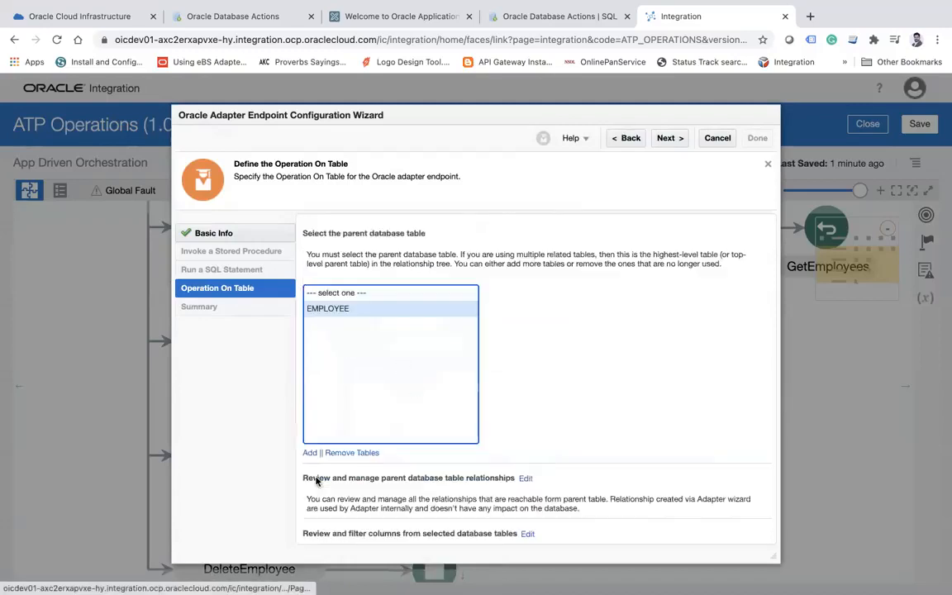
{"action": "scroll", "coordinate": [546, 400], "scroll_direction": "down", "scroll_amount": 1}
{"action": "scroll", "coordinate": [547, 400], "scroll_direction": "down", "scroll_amount": 2}
{"action": "scroll", "coordinate": [430, 356], "scroll_direction": "up", "scroll_amount": 3}
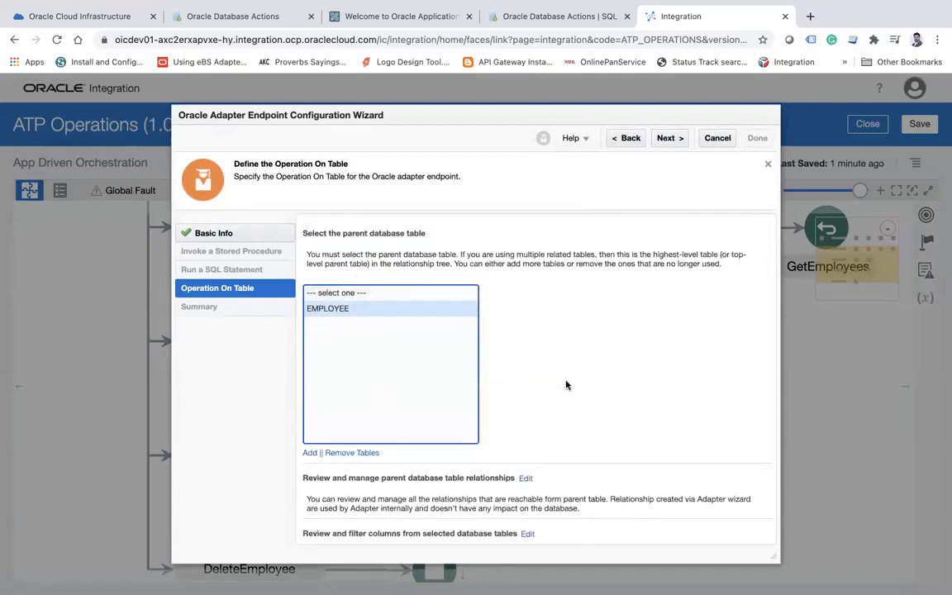
{"action": "scroll", "coordinate": [567, 384], "scroll_direction": "down", "scroll_amount": 2}
{"action": "scroll", "coordinate": [567, 384], "scroll_direction": "down", "scroll_amount": 1}
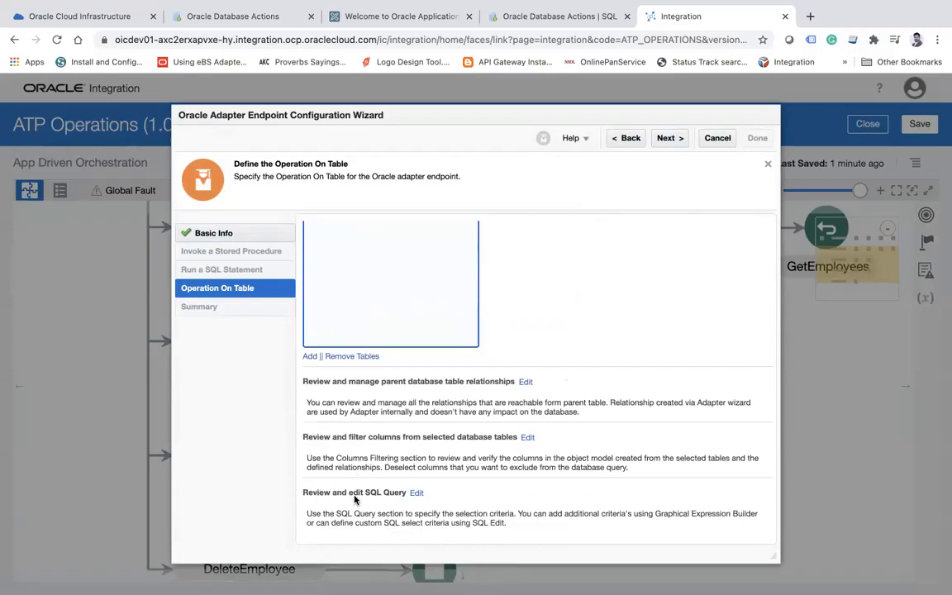
Build a query filter in the Expression Builder: id EQUAL the empId parameter
{"action": "left_click", "coordinate": [417, 493]}
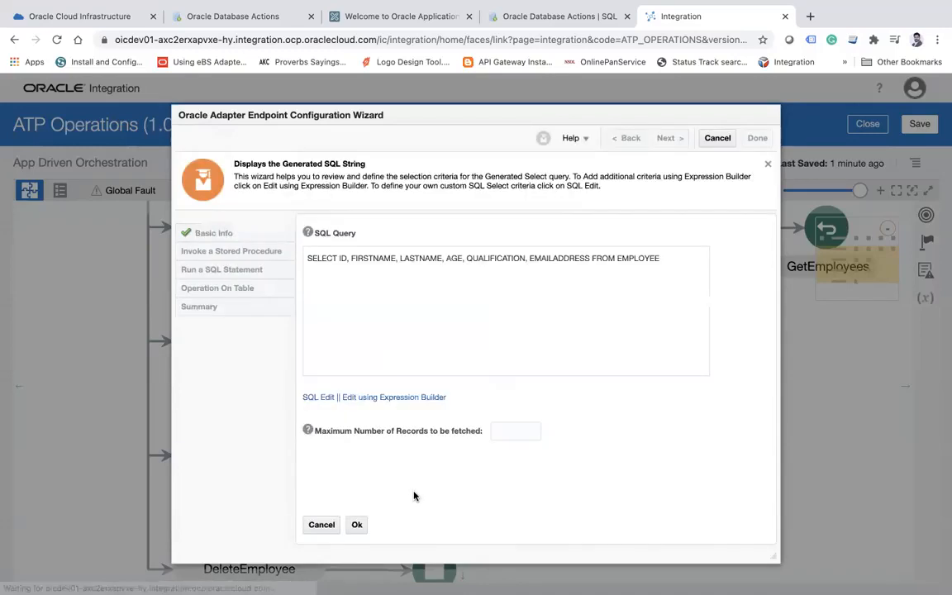
{"action": "left_click", "coordinate": [676, 252]}
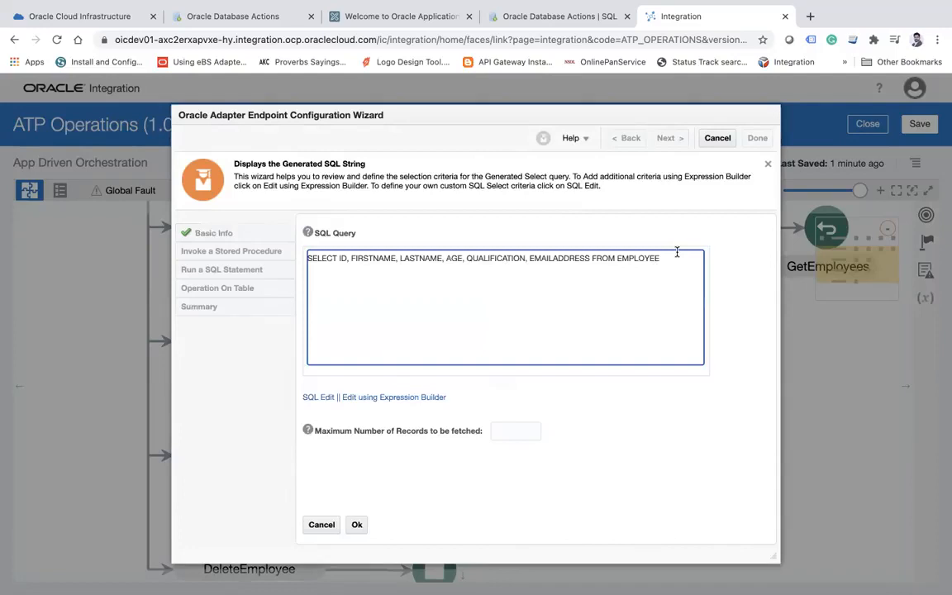
{"action": "left_click", "coordinate": [318, 401]}
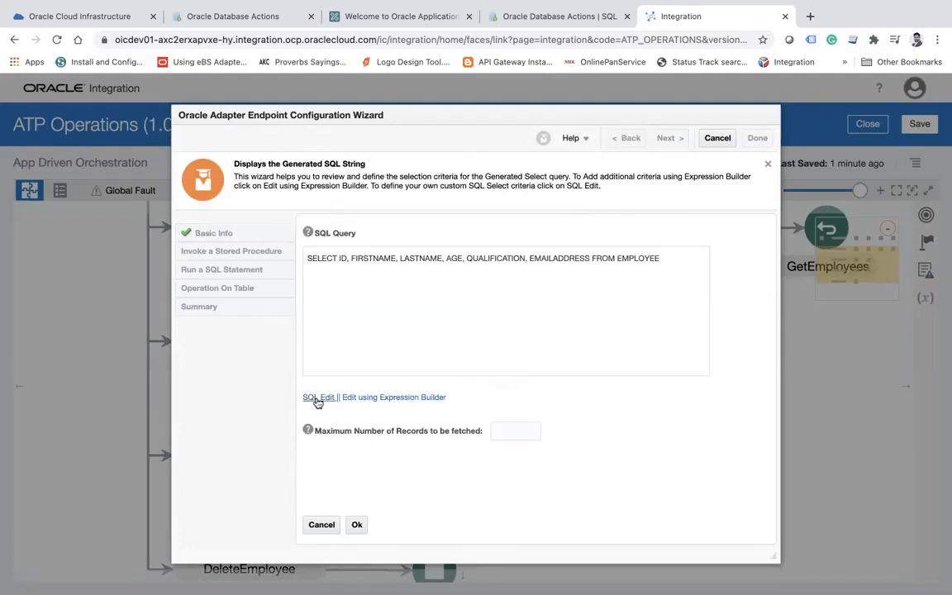
{"action": "left_click", "coordinate": [395, 397]}
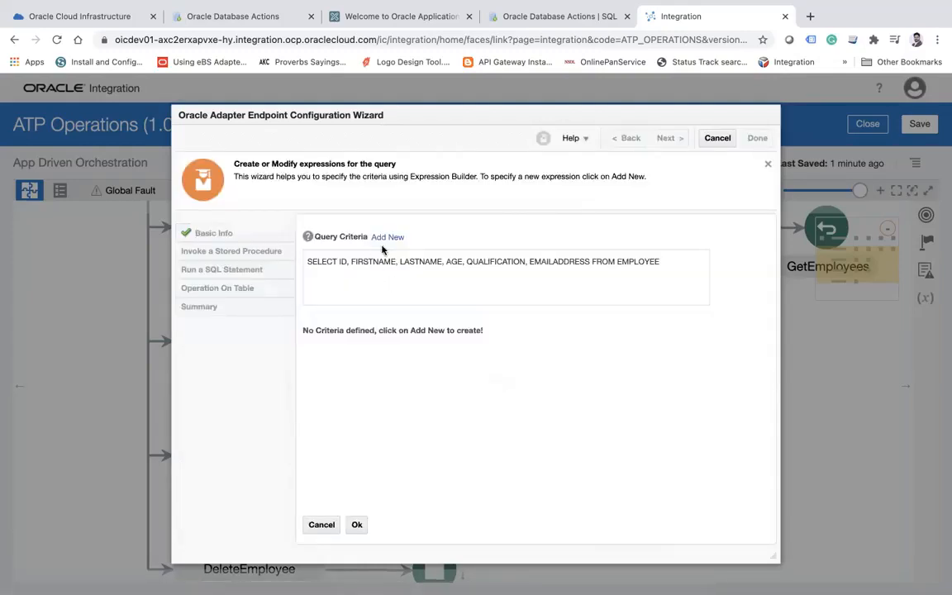
{"action": "left_click", "coordinate": [389, 238]}
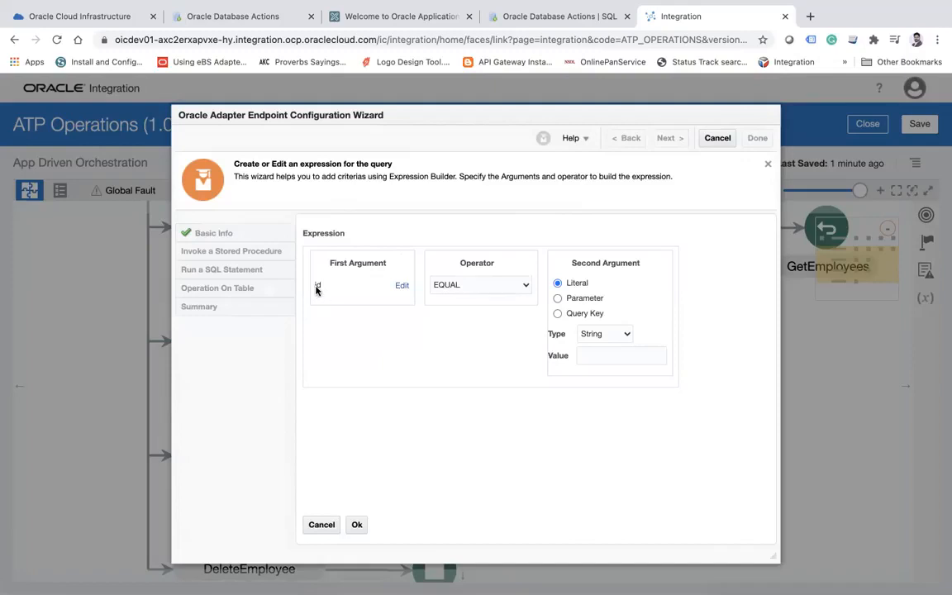
{"action": "left_click", "coordinate": [401, 286]}
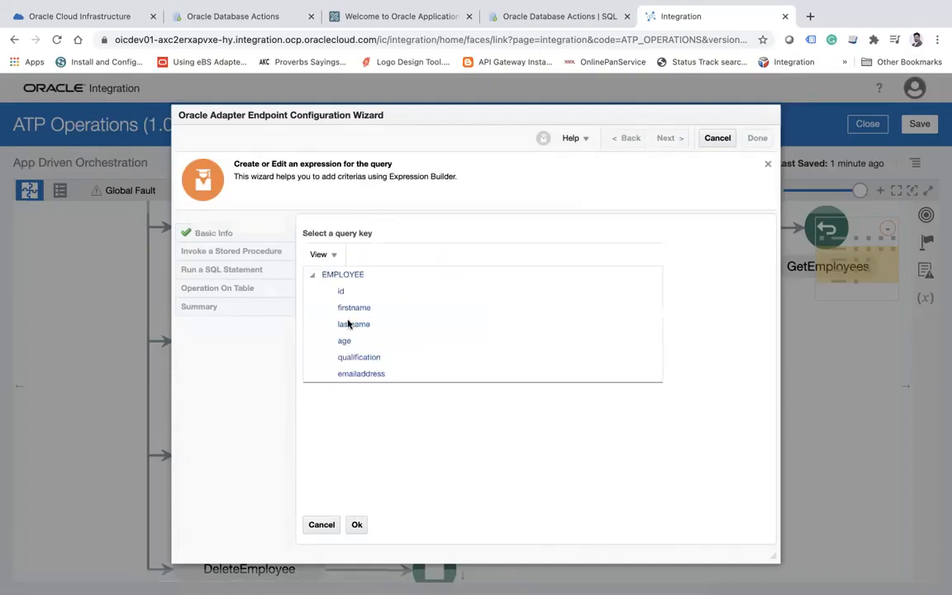
{"action": "left_click", "coordinate": [322, 524]}
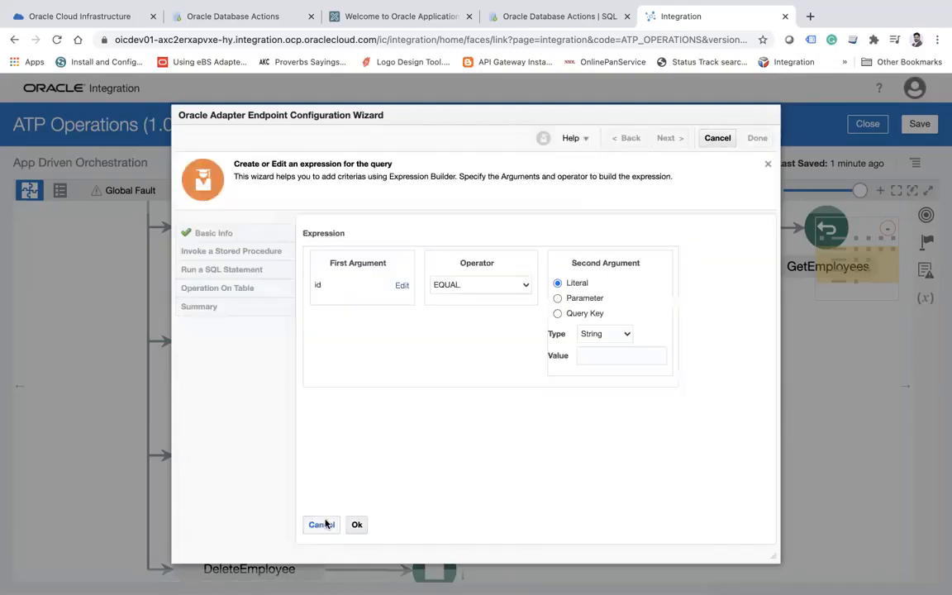
{"action": "left_click", "coordinate": [487, 286]}
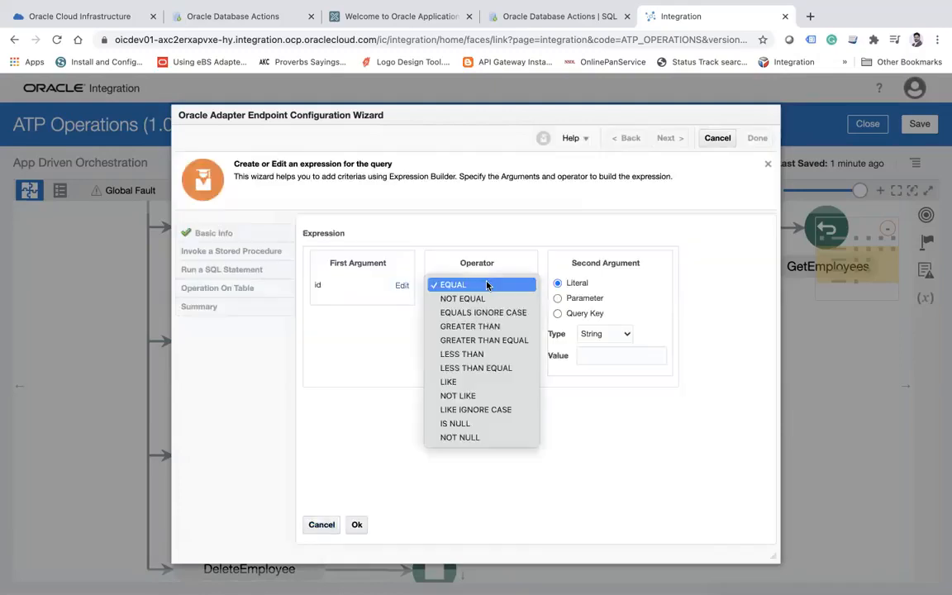
{"action": "left_click", "coordinate": [487, 285]}
{"action": "left_click", "coordinate": [606, 354]}
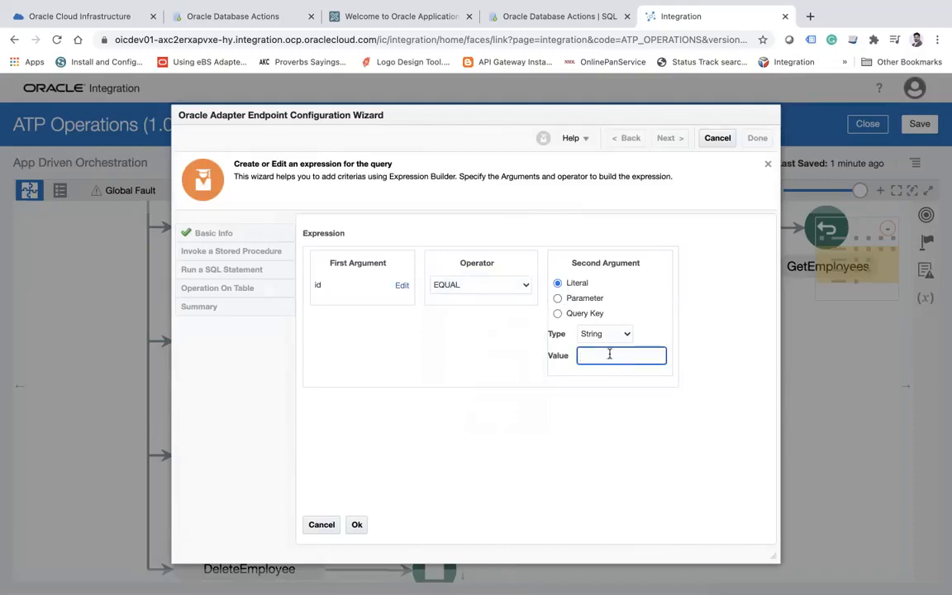
{"action": "left_click", "coordinate": [558, 299]}
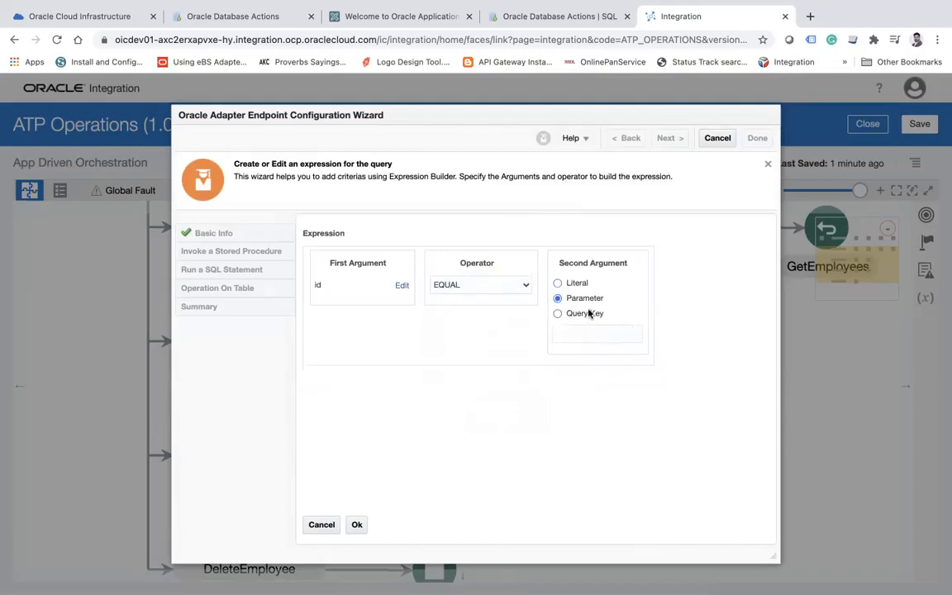
{"action": "left_click", "coordinate": [592, 332]}
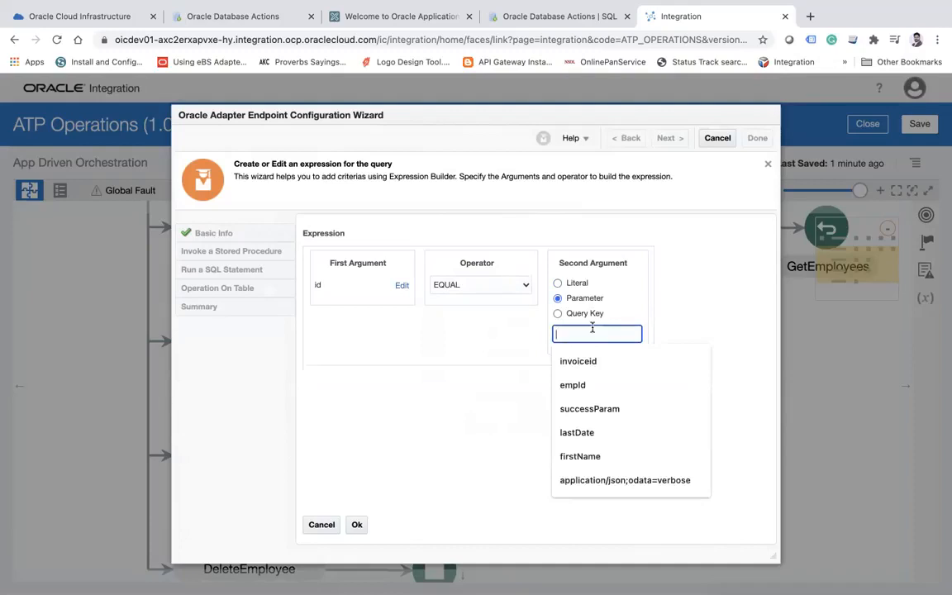
{"action": "left_click", "coordinate": [570, 385]}
{"action": "left_click", "coordinate": [358, 524]}
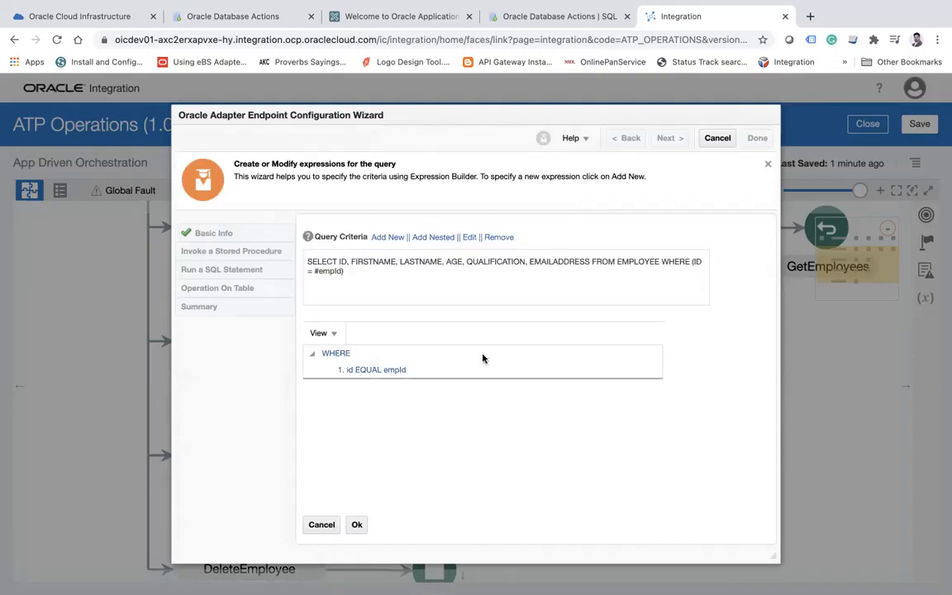
Review the generated WHERE ID = #empId query and finish the FetchEmpById endpoint wizard
{"action": "left_click_drag", "start_coordinate": [347, 284], "coordinate": [308, 257]}
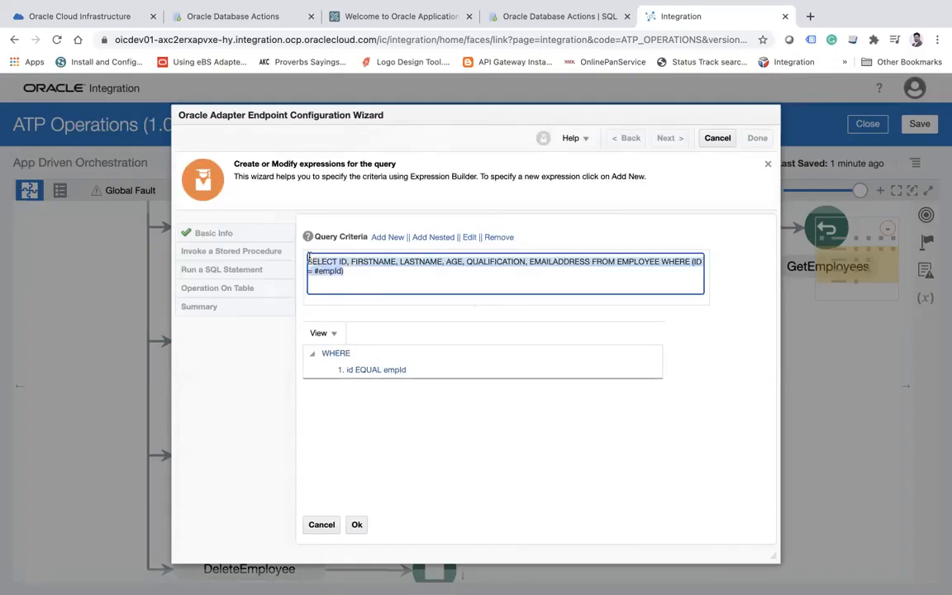
{"action": "double_click", "coordinate": [676, 265]}
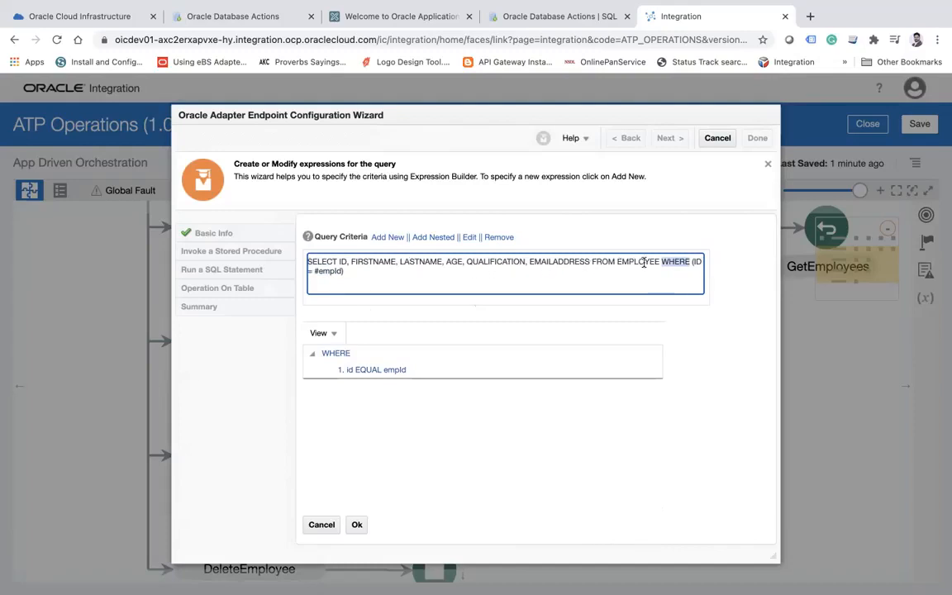
{"action": "double_click", "coordinate": [326, 271]}
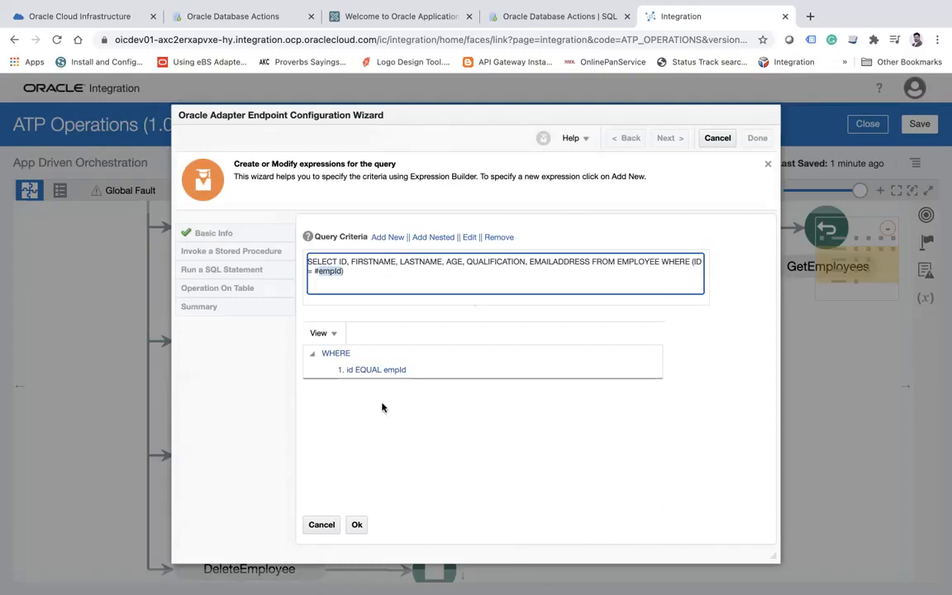
{"action": "left_click", "coordinate": [356, 525]}
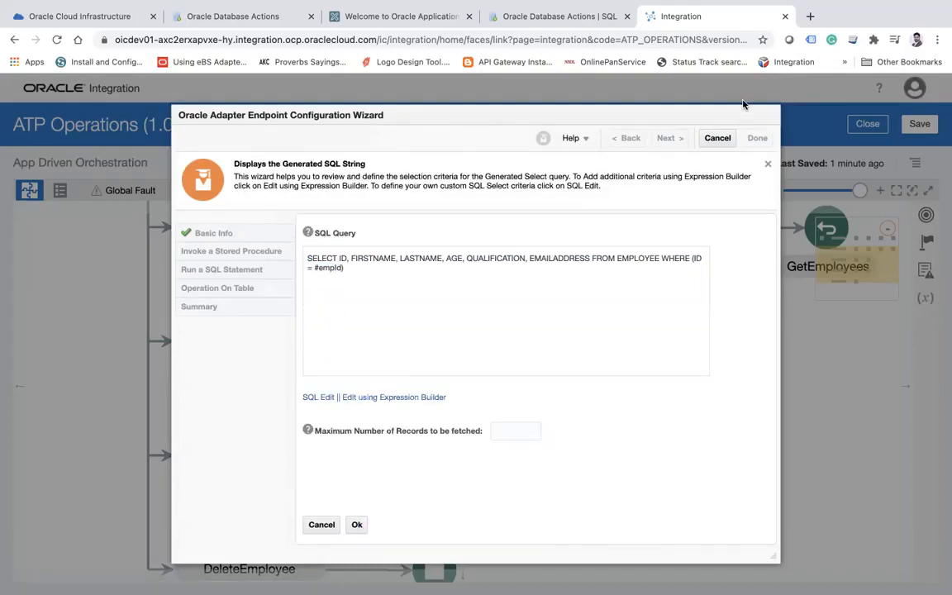
{"action": "left_click", "coordinate": [361, 526]}
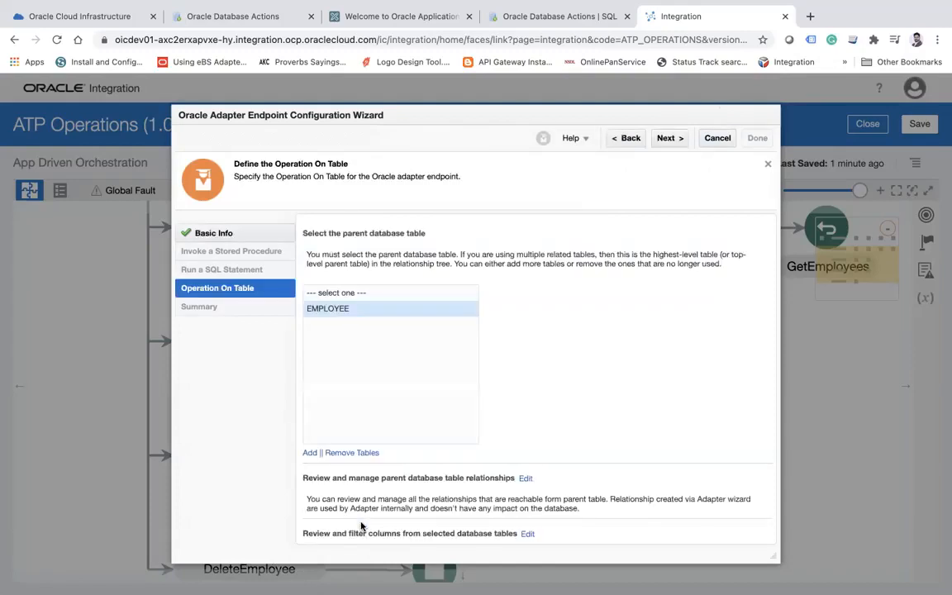
{"action": "left_click", "coordinate": [679, 141]}
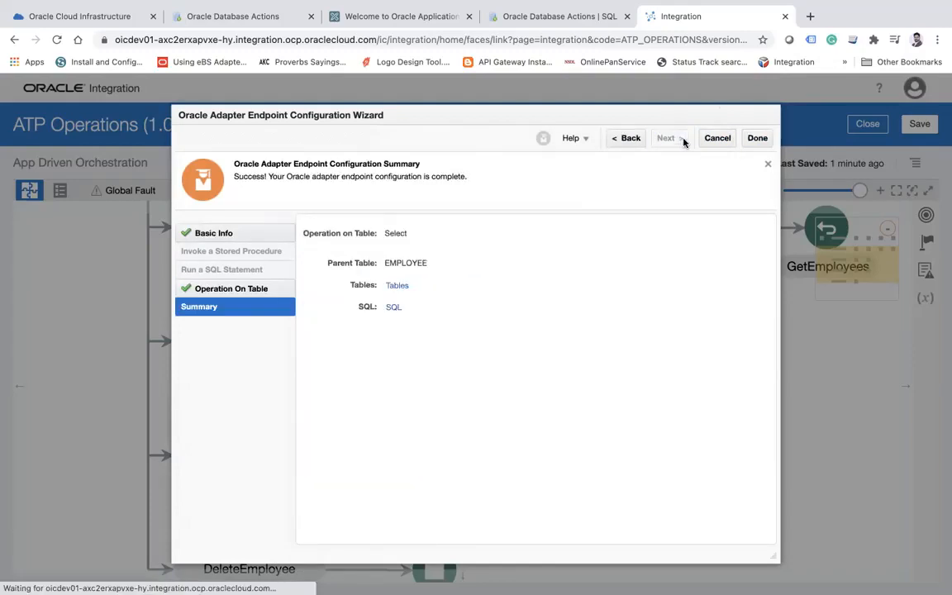
{"action": "left_click", "coordinate": [757, 138]}
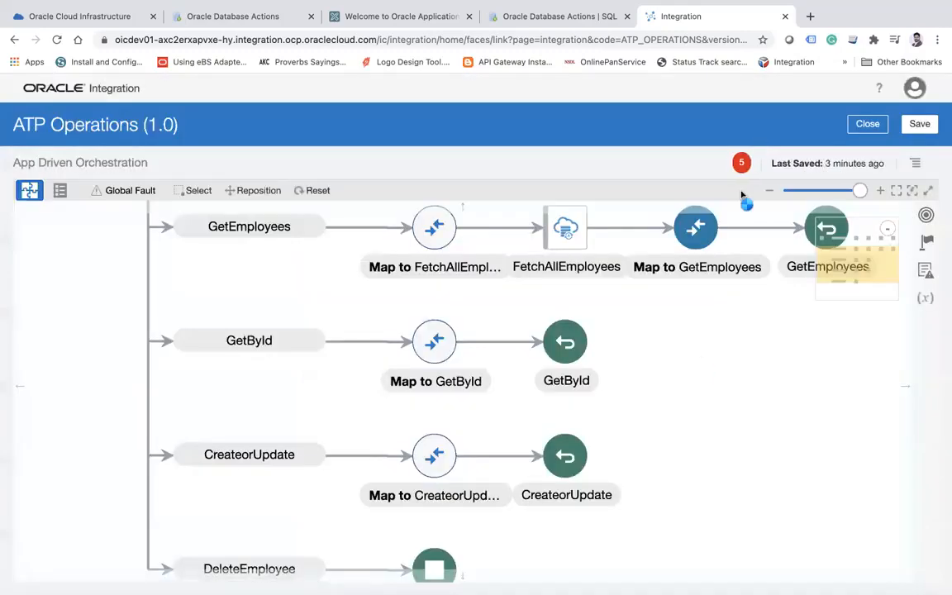
Save the integration and bring the GetById branch into view
{"action": "left_click", "coordinate": [918, 126]}
{"action": "left_click", "coordinate": [319, 218]}
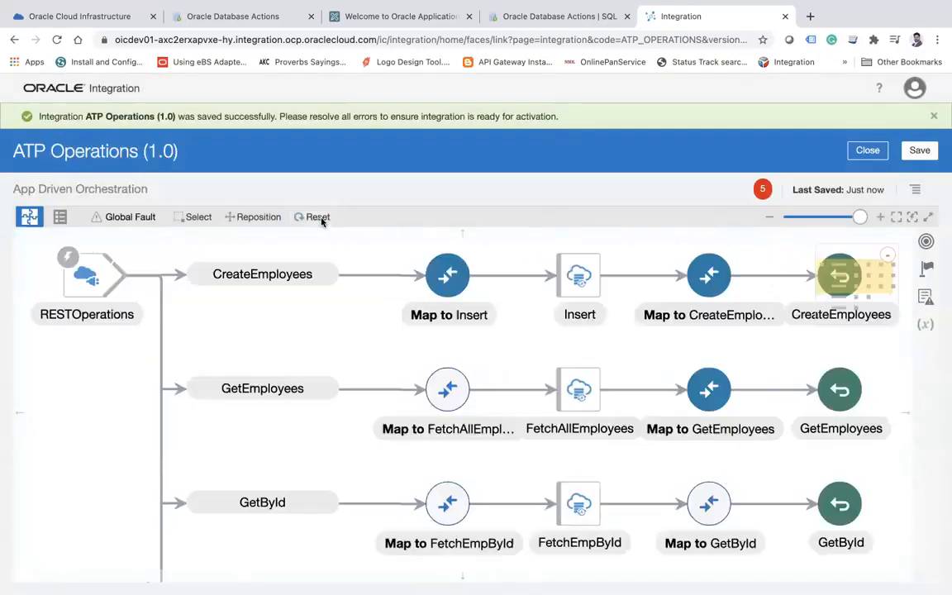
{"action": "left_click_drag", "start_coordinate": [487, 468], "coordinate": [372, 444]}
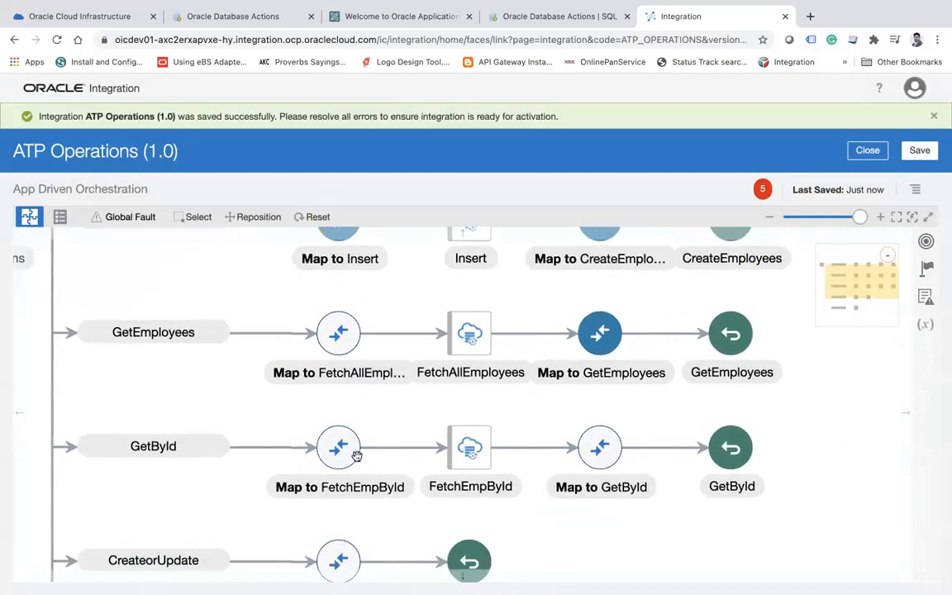
In Map to FetchEmpById, map template parameter Empid onto empId, validate, and close
{"action": "left_click", "coordinate": [336, 447]}
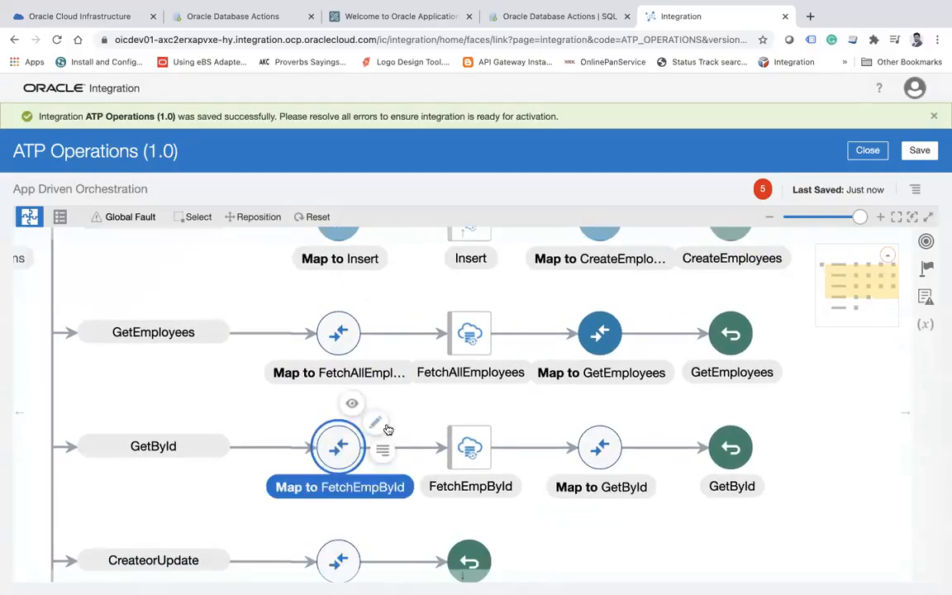
{"action": "left_click", "coordinate": [377, 422]}
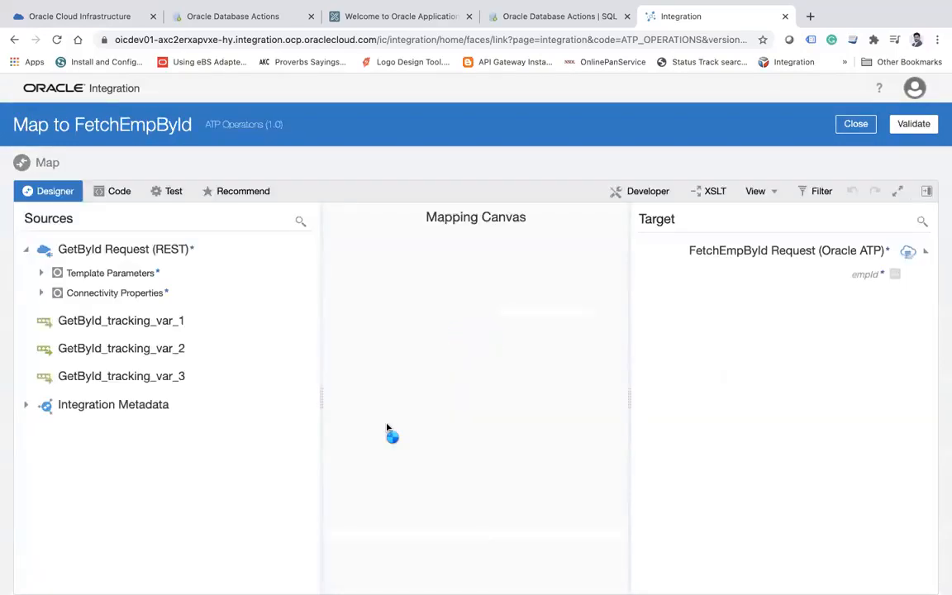
{"action": "left_click", "coordinate": [41, 273]}
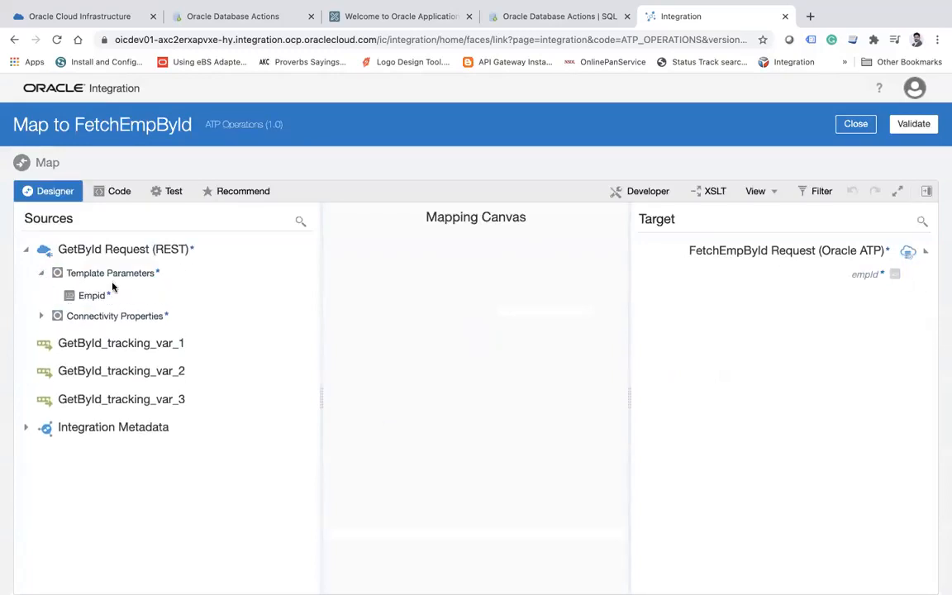
{"action": "left_click_drag", "start_coordinate": [78, 295], "coordinate": [865, 276]}
{"action": "left_click", "coordinate": [918, 128]}
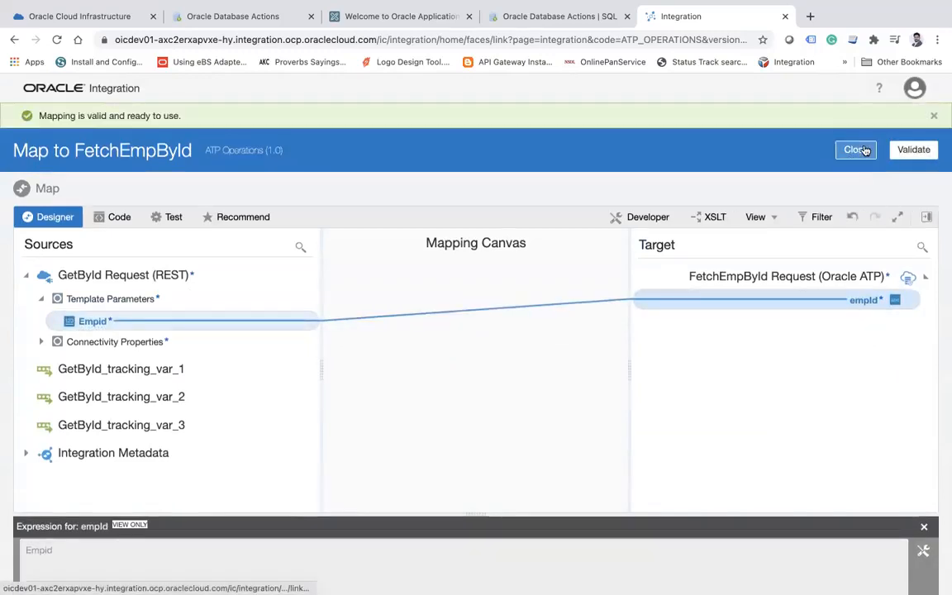
{"action": "left_click", "coordinate": [857, 150]}
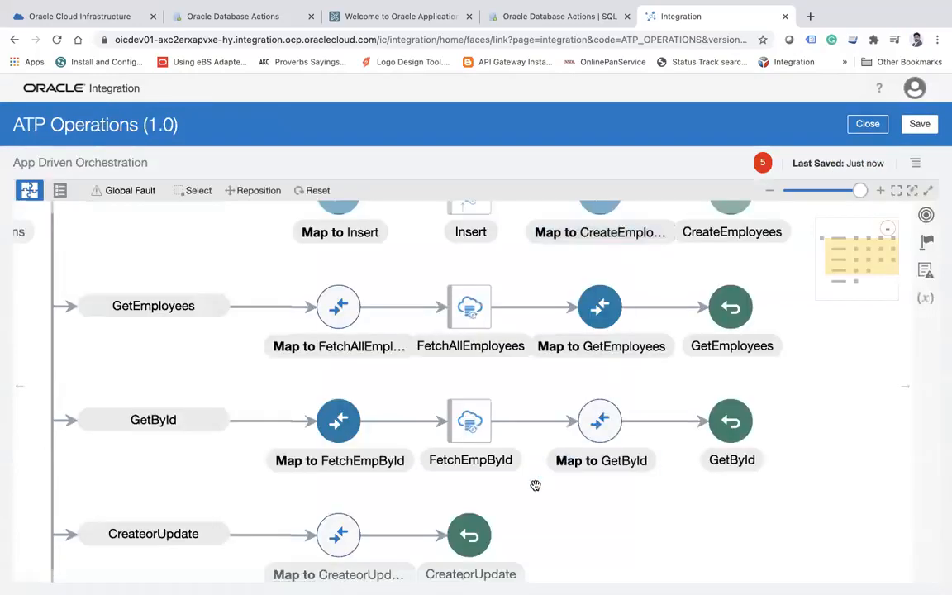
Add an Oracle ATP invoke named Merge to CreateorUpdate with an Insert or Update table operation
{"action": "left_click_drag", "start_coordinate": [650, 521], "coordinate": [689, 409]}
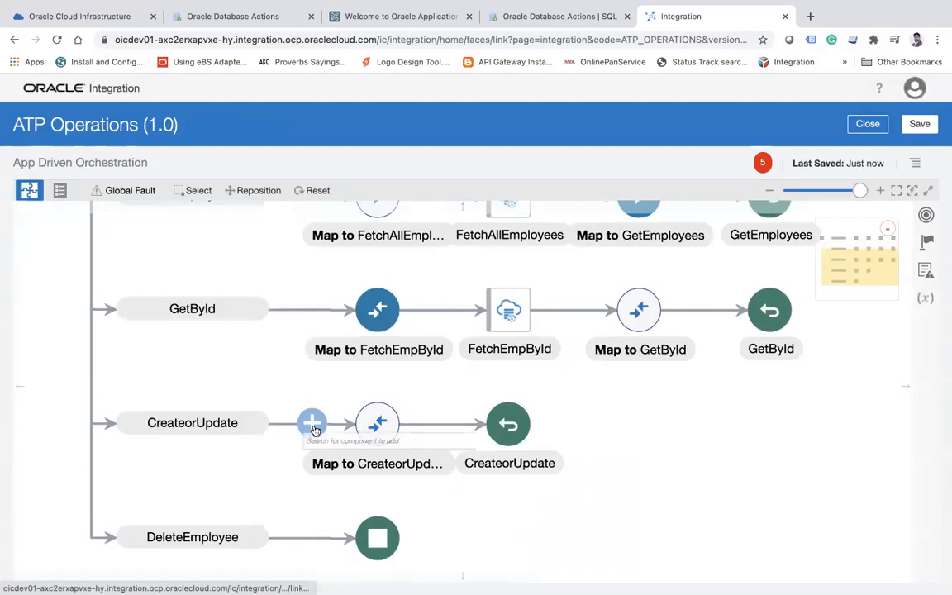
{"action": "left_click", "coordinate": [313, 425]}
{"action": "left_click", "coordinate": [432, 363]}
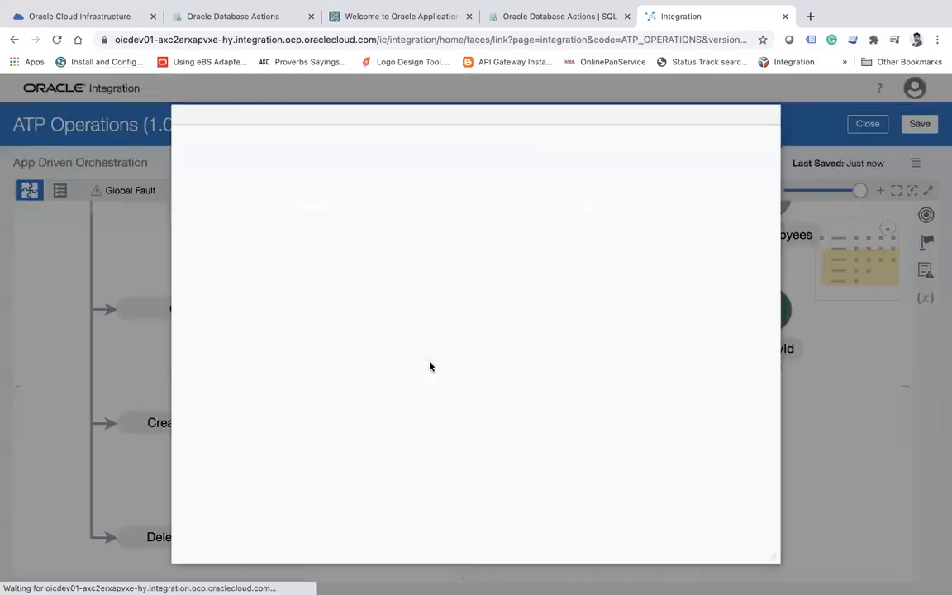
{"action": "left_click", "coordinate": [409, 251]}
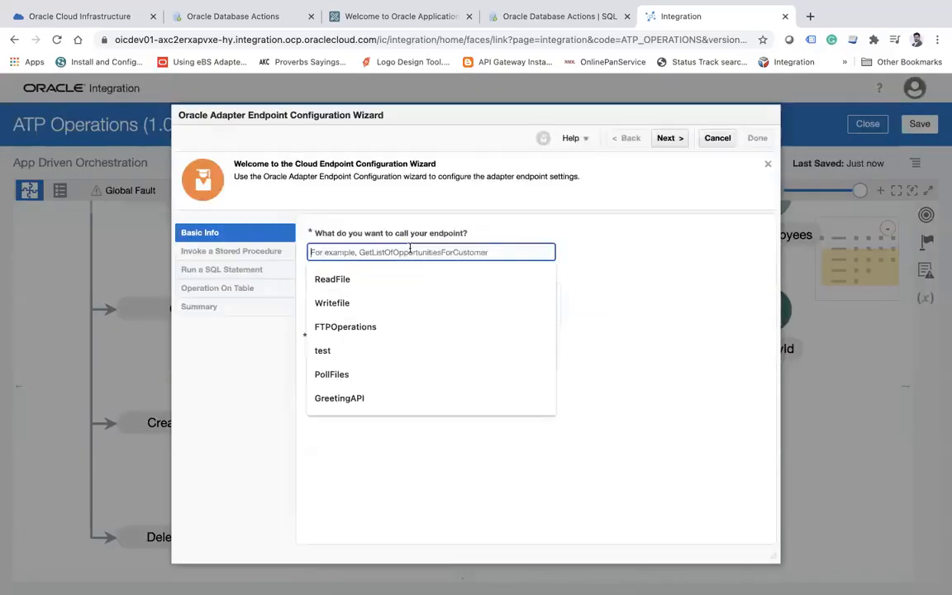
{"action": "type", "text": "Merge"}
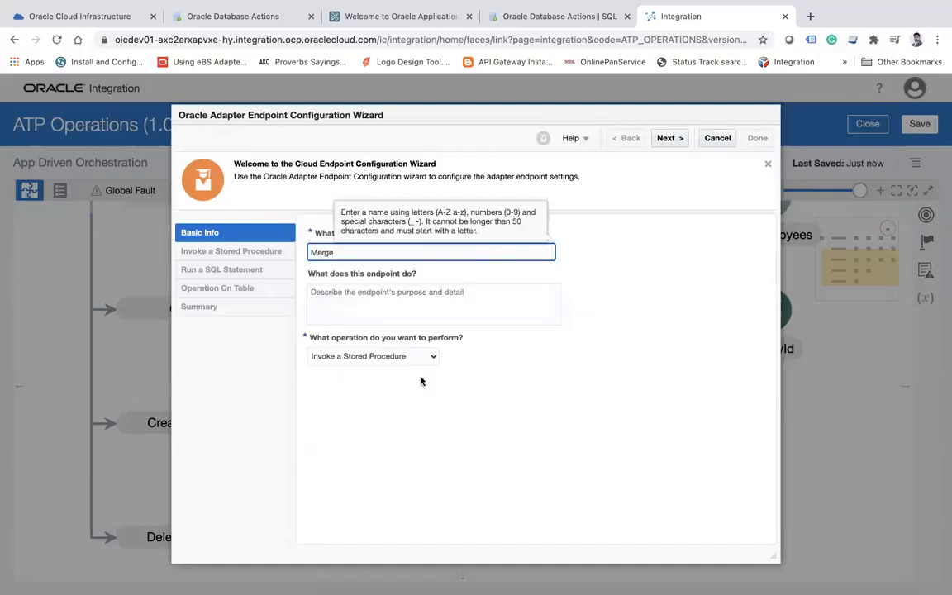
{"action": "left_click", "coordinate": [382, 356]}
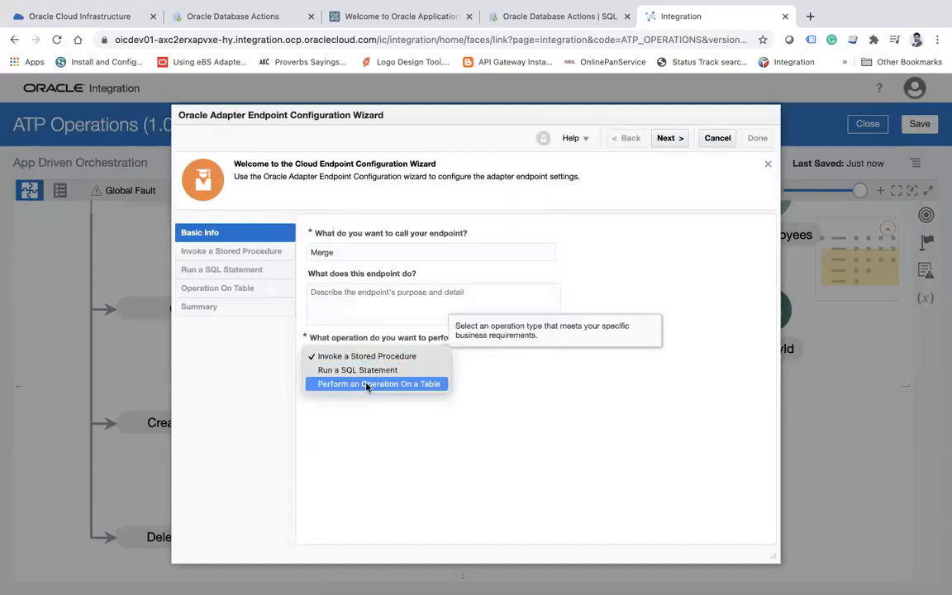
{"action": "left_click", "coordinate": [367, 386]}
{"action": "left_click", "coordinate": [312, 426]}
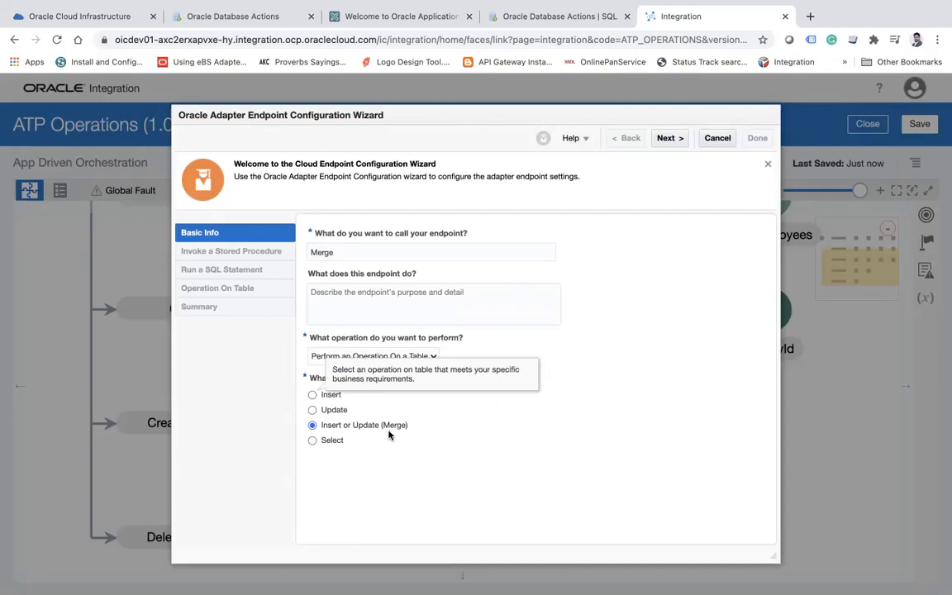
Import the ADMIN schema's EMPLOYEE table and finish the Merge endpoint
{"action": "left_click", "coordinate": [668, 138]}
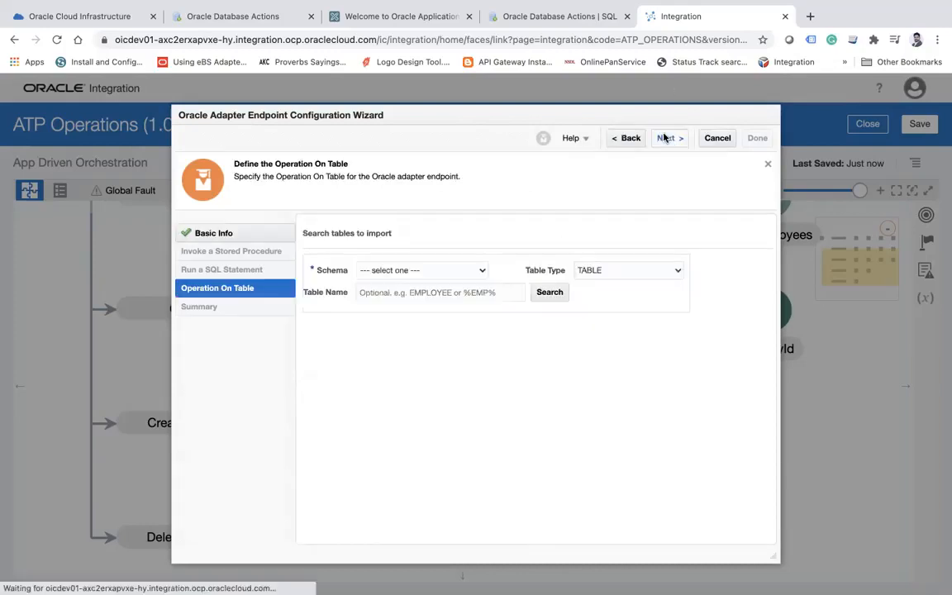
{"action": "left_click", "coordinate": [395, 271]}
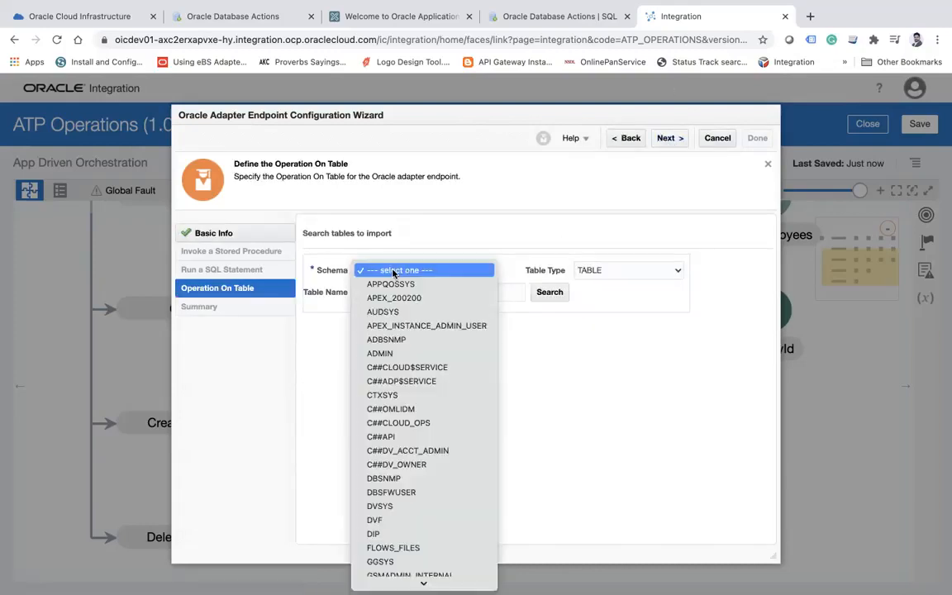
{"action": "left_click", "coordinate": [388, 354]}
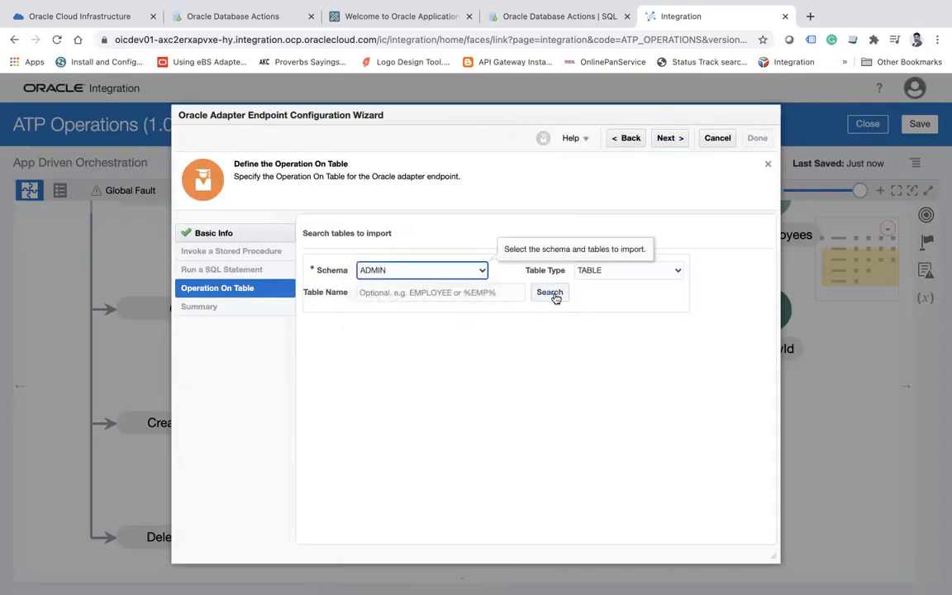
{"action": "left_click", "coordinate": [550, 294]}
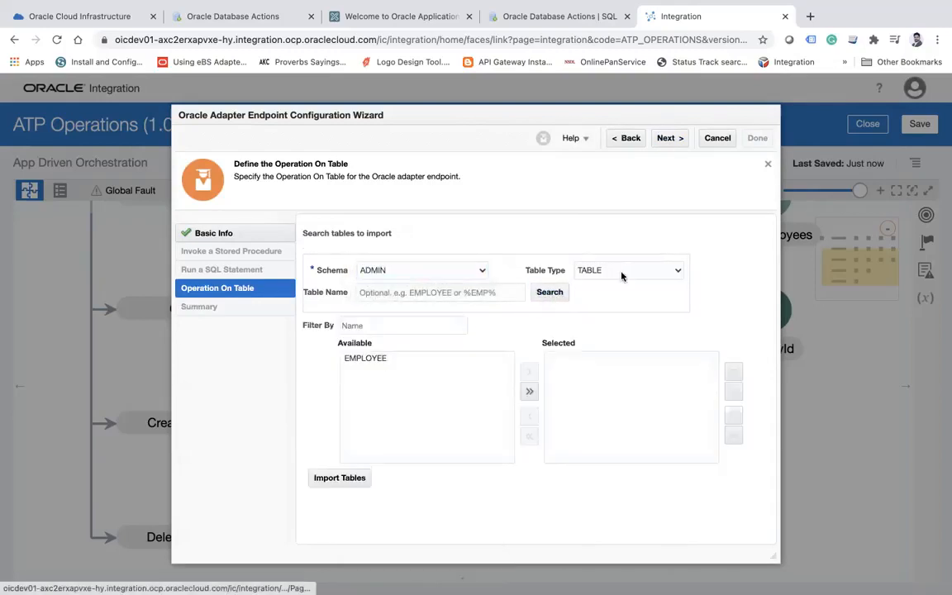
{"action": "double_click", "coordinate": [376, 359]}
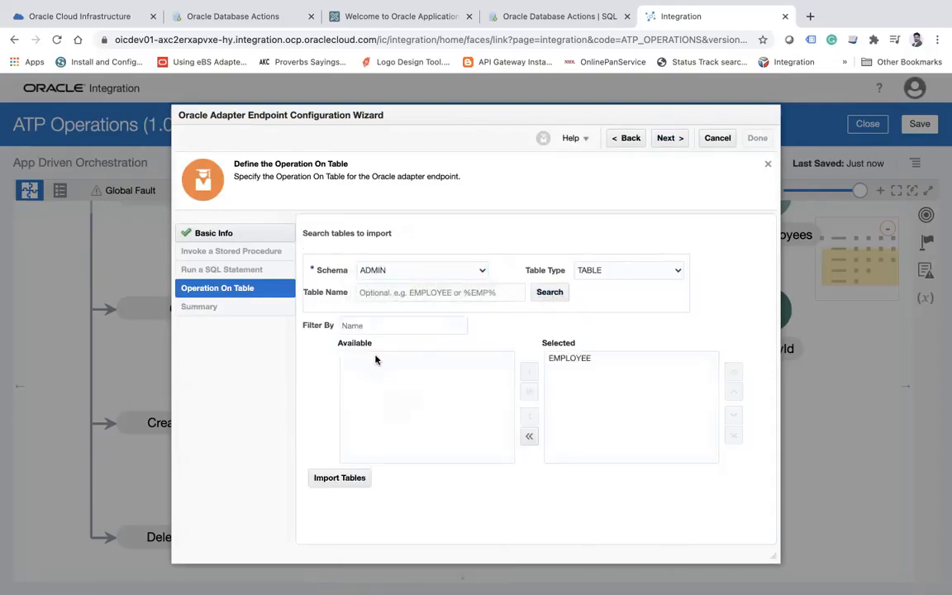
{"action": "left_click", "coordinate": [338, 477]}
{"action": "scroll", "coordinate": [568, 362], "scroll_direction": "down", "scroll_amount": 2}
{"action": "scroll", "coordinate": [569, 361], "scroll_direction": "up", "scroll_amount": 3}
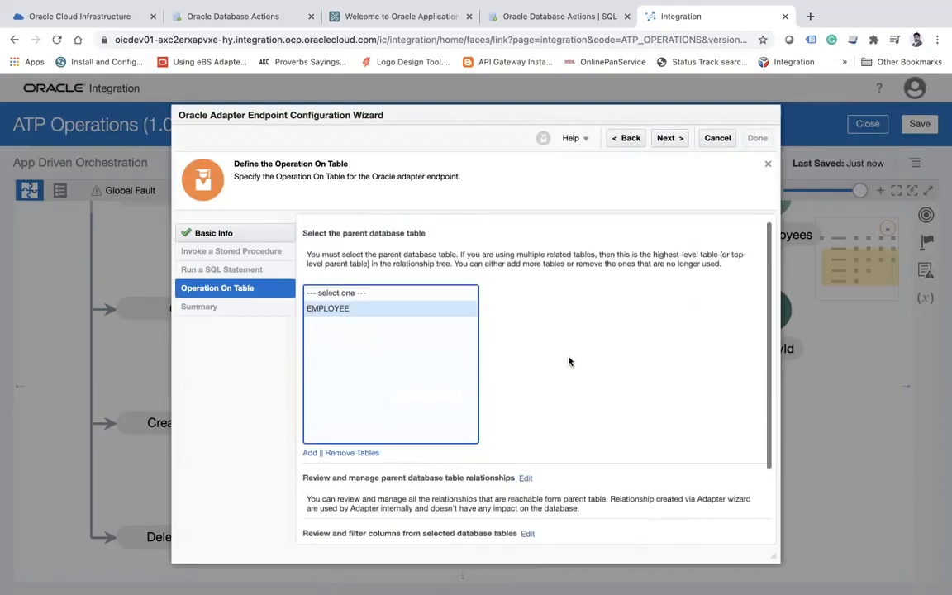
{"action": "left_click", "coordinate": [667, 138]}
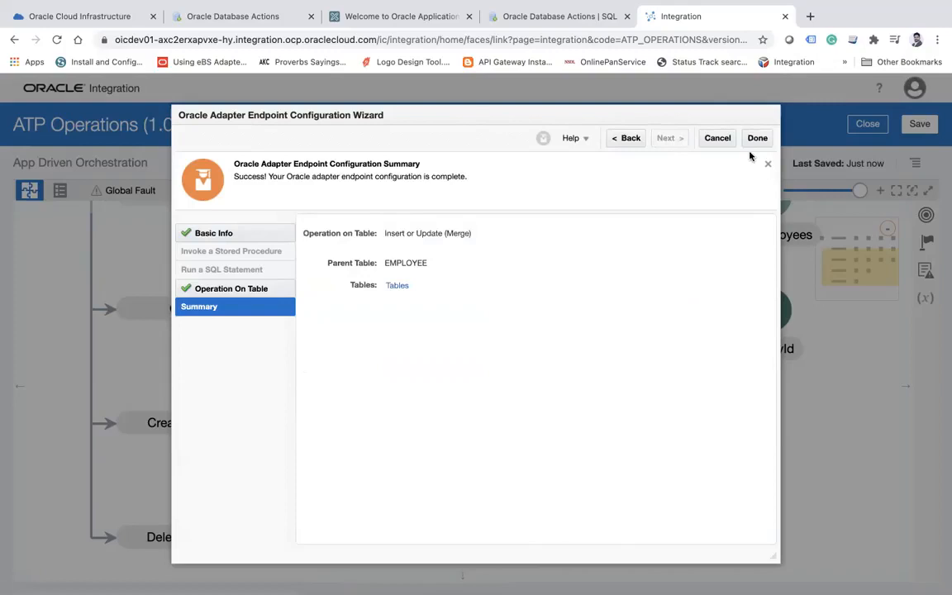
{"action": "left_click", "coordinate": [765, 139]}
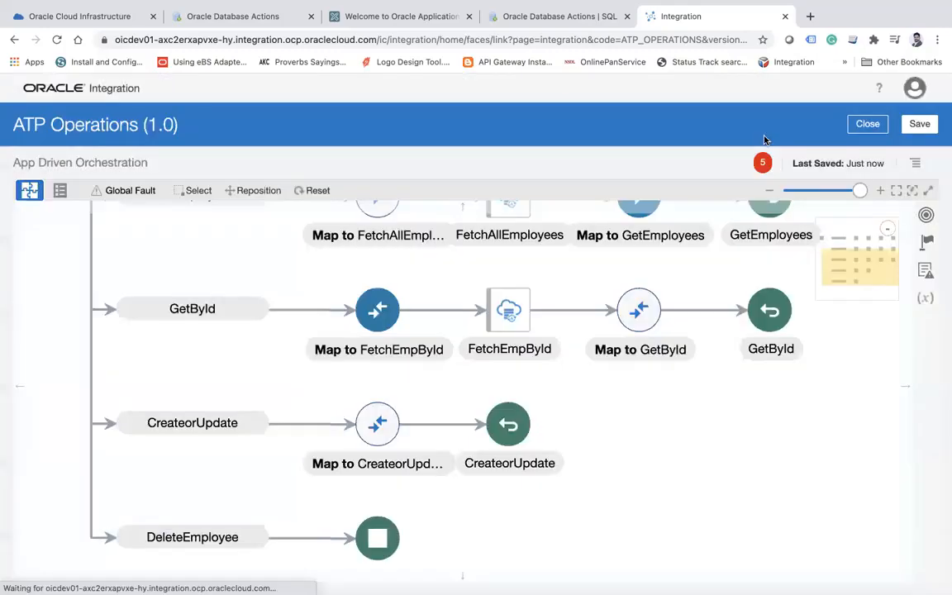
Open the Map to Merge mapping for editing
{"action": "left_click", "coordinate": [319, 191]}
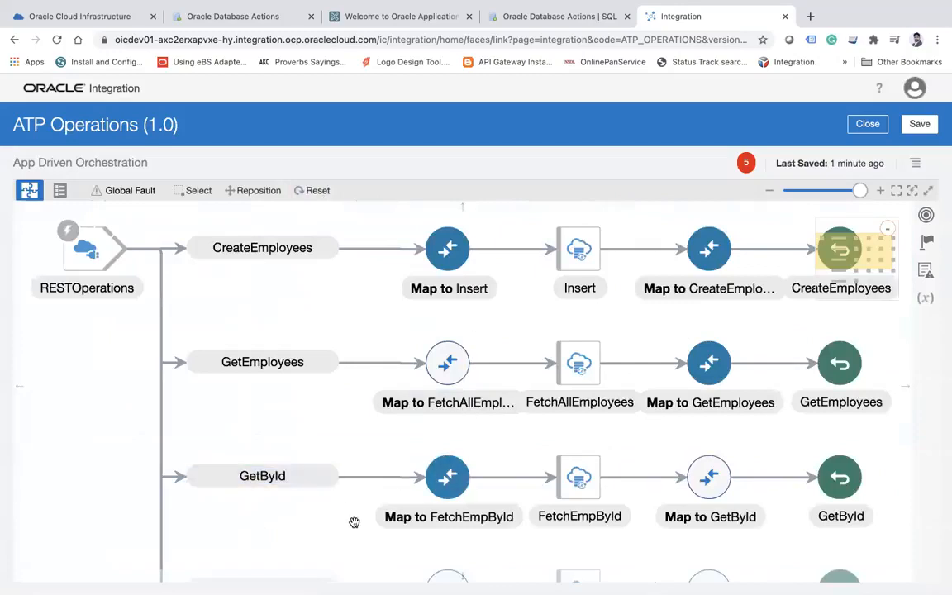
{"action": "scroll", "coordinate": [253, 404], "scroll_direction": "down", "scroll_amount": 3}
{"action": "scroll", "coordinate": [281, 488], "scroll_direction": "down", "scroll_amount": 1}
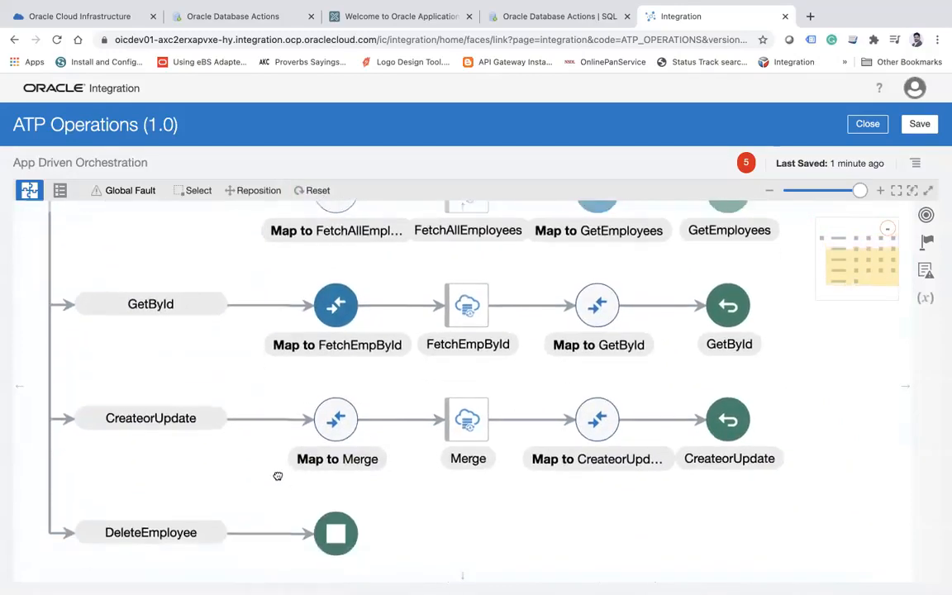
{"action": "left_click", "coordinate": [337, 404]}
{"action": "left_click", "coordinate": [374, 397]}
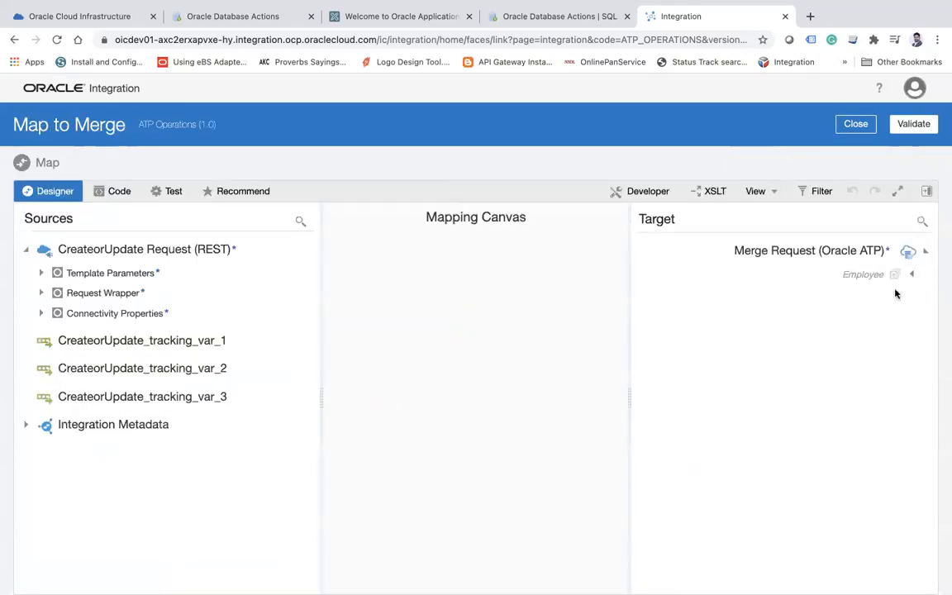
Map Empid plus Firstname, Lastname, Age, Qualification and Emailaddress onto the Merge Employee fields, then validate
{"action": "left_click", "coordinate": [913, 276]}
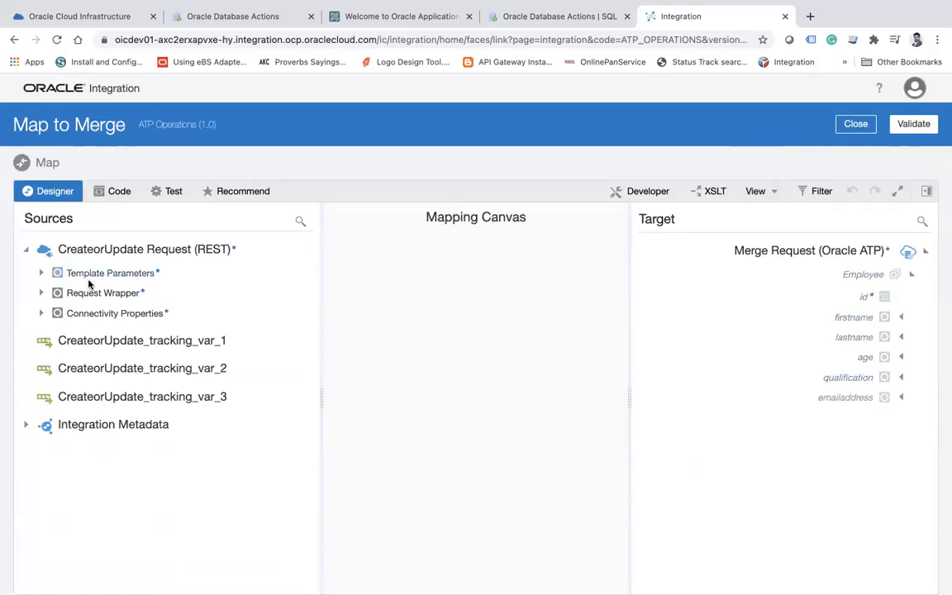
{"action": "left_click", "coordinate": [43, 275]}
{"action": "left_click_drag", "start_coordinate": [97, 296], "coordinate": [860, 299]}
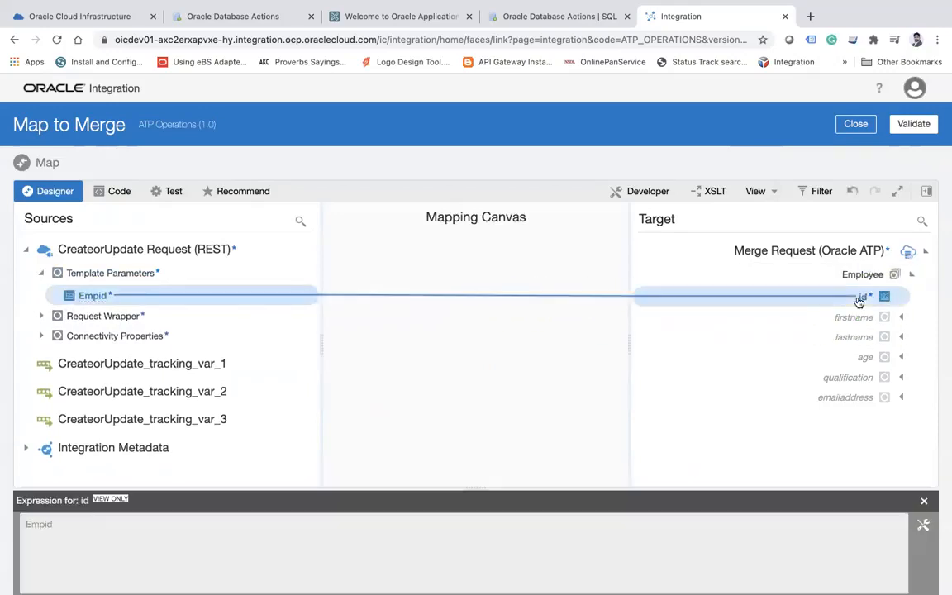
{"action": "left_click", "coordinate": [40, 316]}
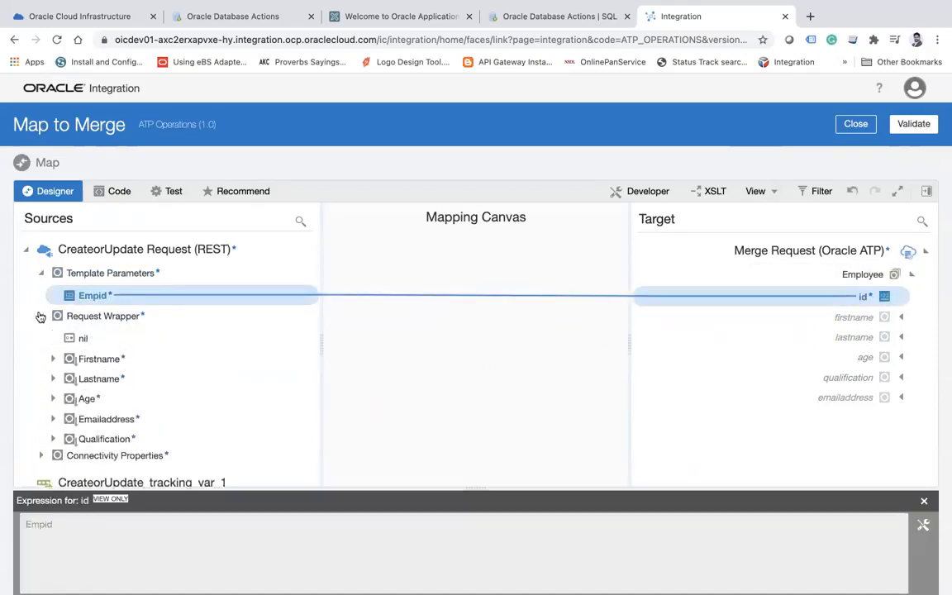
{"action": "mouse_move", "coordinate": [93, 361]}
{"action": "left_mouse_down"}
{"action": "mouse_move", "coordinate": [816, 343]}
{"action": "mouse_move", "coordinate": [851, 319]}
{"action": "left_mouse_up"}
{"action": "mouse_move", "coordinate": [117, 381]}
{"action": "left_mouse_down"}
{"action": "mouse_move", "coordinate": [730, 337]}
{"action": "mouse_move", "coordinate": [809, 350]}
{"action": "mouse_move", "coordinate": [827, 341]}
{"action": "left_mouse_up"}
{"action": "left_click_drag", "start_coordinate": [68, 400], "coordinate": [851, 360]}
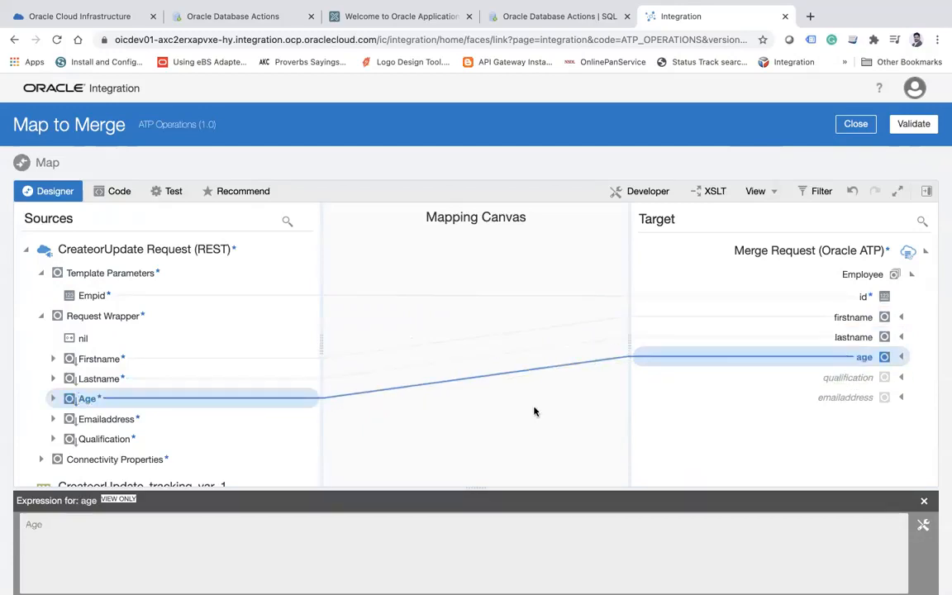
{"action": "left_click_drag", "start_coordinate": [129, 446], "coordinate": [851, 378]}
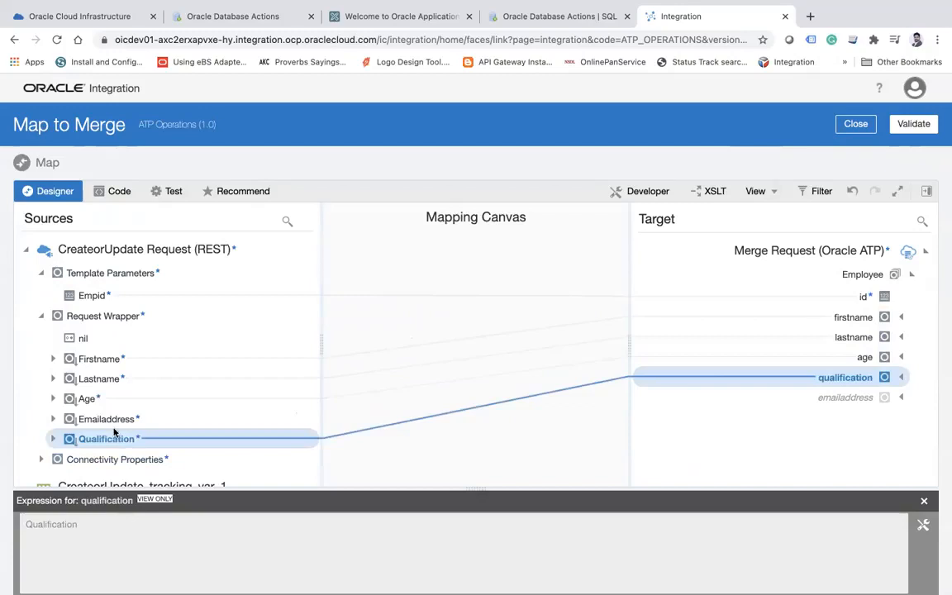
{"action": "left_click_drag", "start_coordinate": [121, 429], "coordinate": [845, 403]}
{"action": "left_click", "coordinate": [912, 125]}
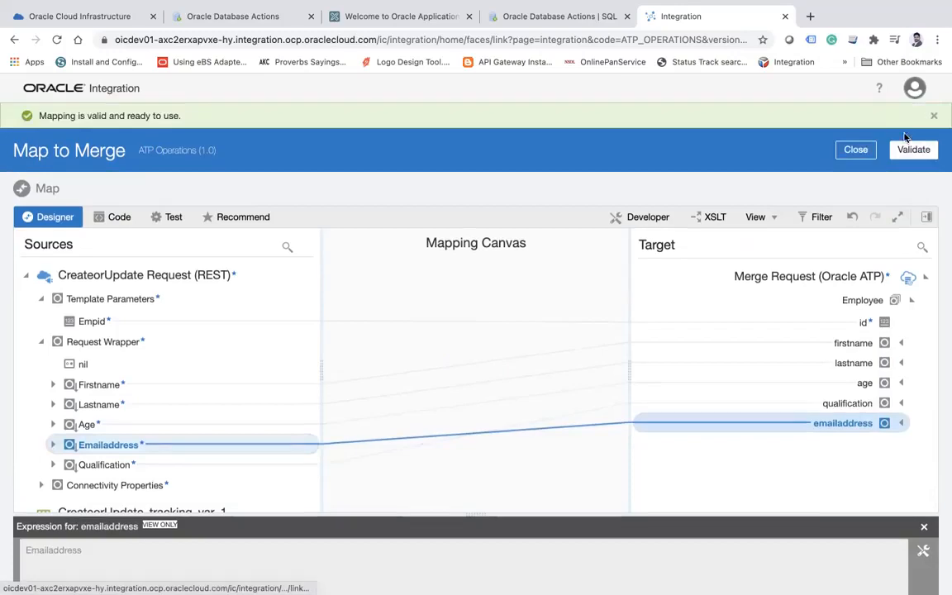
{"action": "left_click", "coordinate": [855, 149]}
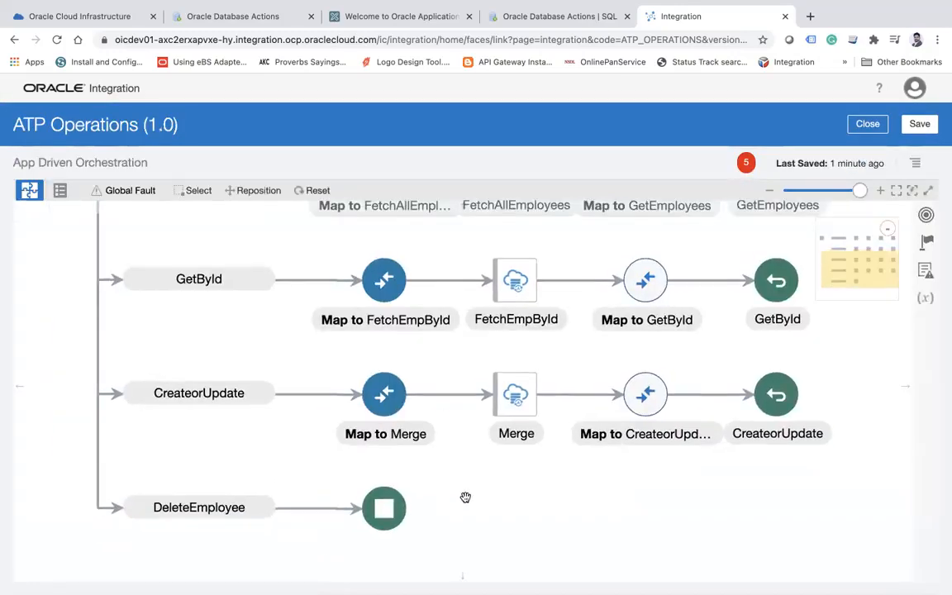
In Map to CreateorUpdate, give the response Status the literal value 'Sucess' and validate
{"action": "left_click", "coordinate": [654, 399]}
{"action": "left_click", "coordinate": [681, 372]}
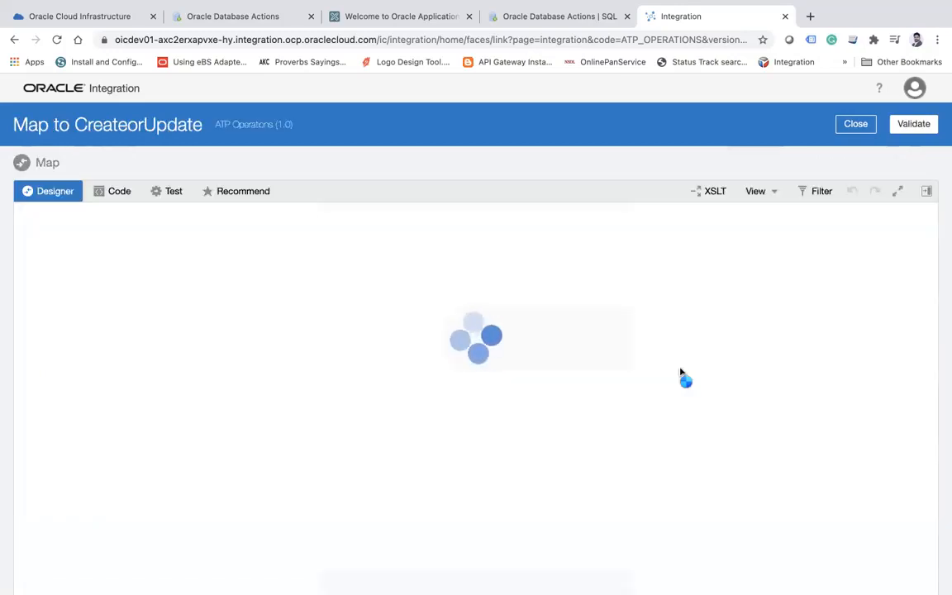
{"action": "left_click", "coordinate": [913, 276]}
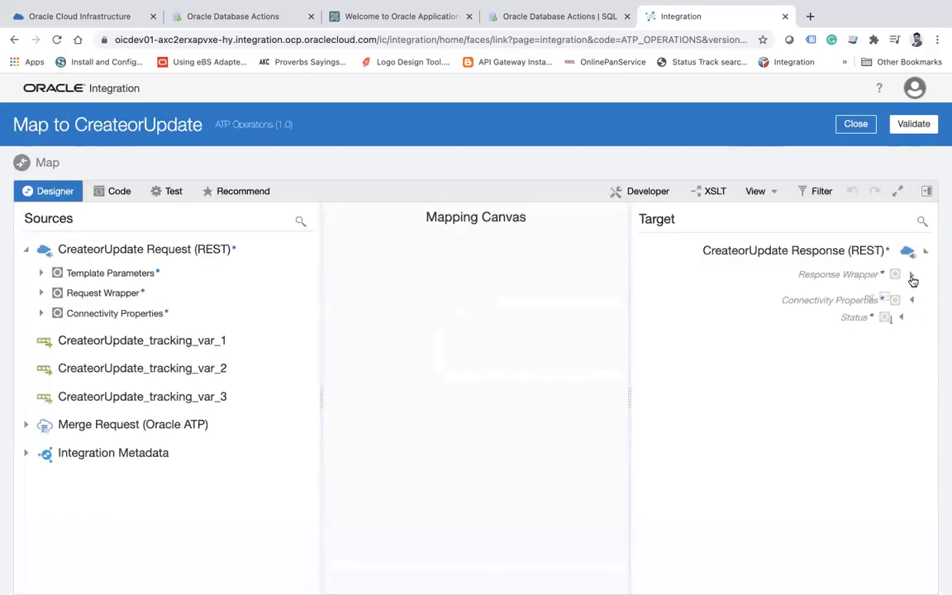
{"action": "right_click", "coordinate": [854, 324]}
{"action": "left_click", "coordinate": [783, 410]}
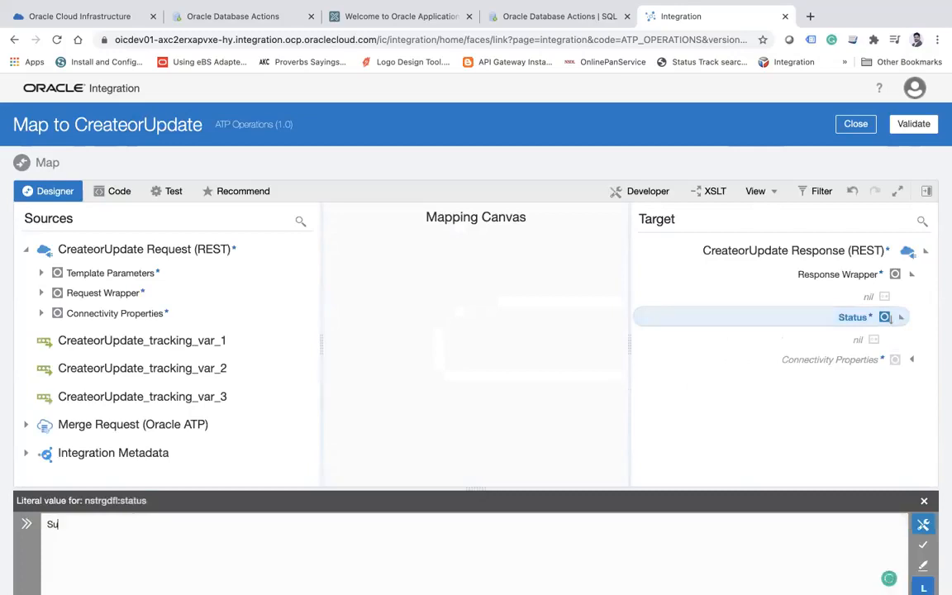
{"action": "left_click", "coordinate": [923, 544]}
{"action": "left_click", "coordinate": [911, 126]}
{"action": "left_click", "coordinate": [856, 151]}
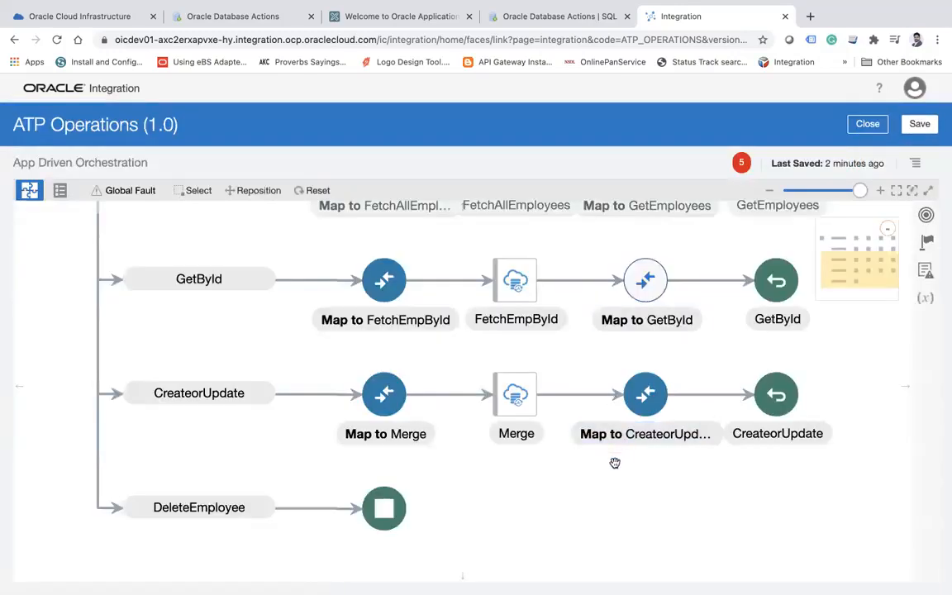
Open Map to GetById and expand the response fields and the FetchEmpById Employee record
{"action": "left_click_drag", "start_coordinate": [639, 468], "coordinate": [582, 539]}
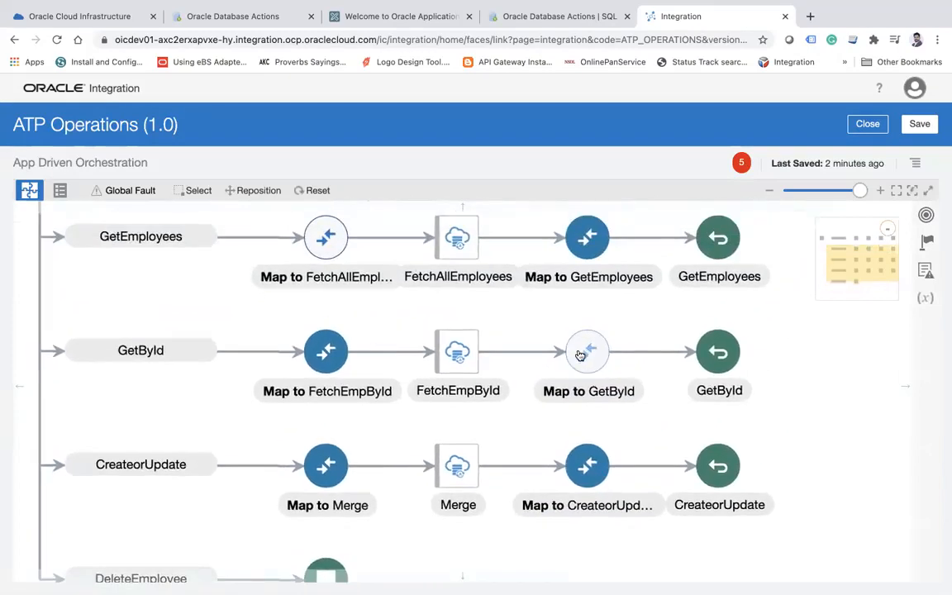
{"action": "left_click", "coordinate": [624, 331]}
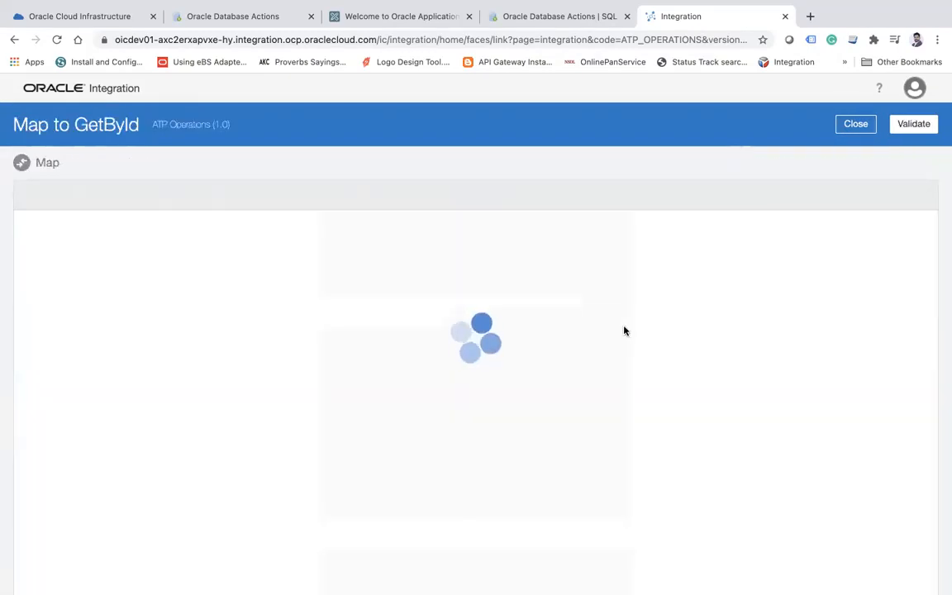
{"action": "left_click", "coordinate": [914, 274]}
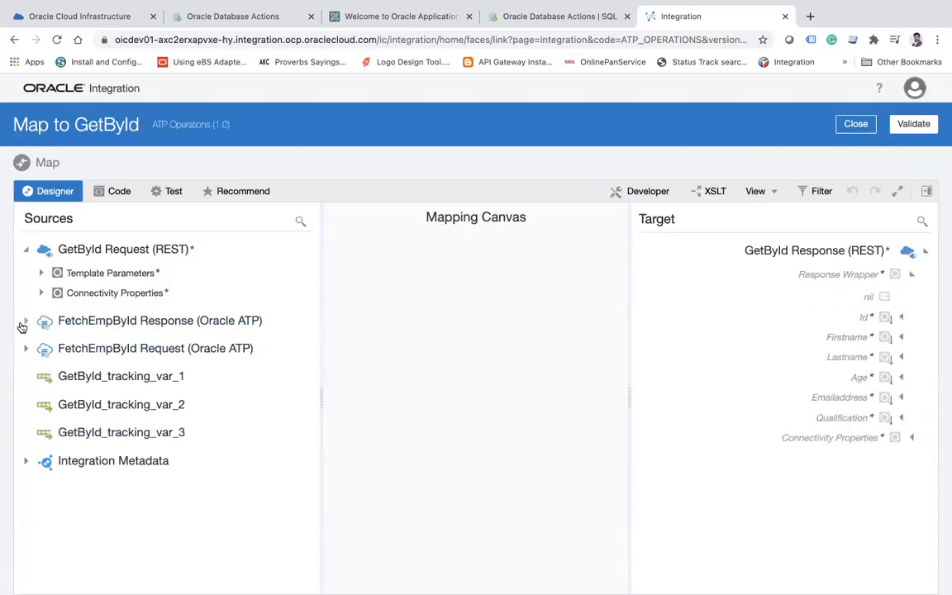
{"action": "left_click", "coordinate": [25, 323]}
{"action": "left_click", "coordinate": [41, 344]}
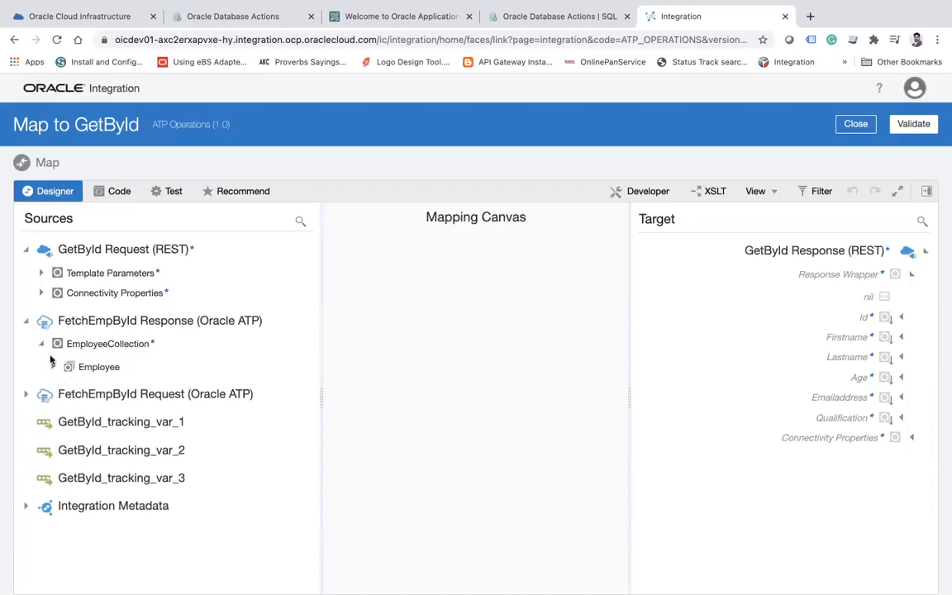
{"action": "left_click", "coordinate": [54, 367]}
Map id, firstname, lastname, age, qualification and emailaddress to the GetById response, then validate
{"action": "mouse_move", "coordinate": [91, 389]}
{"action": "left_mouse_down"}
{"action": "mouse_move", "coordinate": [719, 389]}
{"action": "mouse_move", "coordinate": [860, 318]}
{"action": "left_mouse_up"}
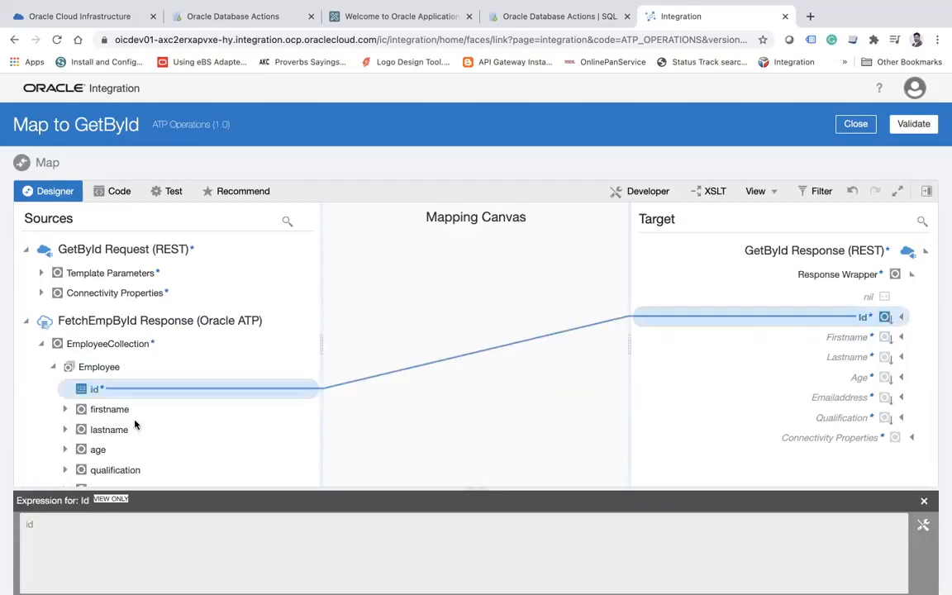
{"action": "left_click_drag", "start_coordinate": [126, 419], "coordinate": [820, 339]}
{"action": "left_click_drag", "start_coordinate": [106, 433], "coordinate": [793, 361]}
{"action": "left_click_drag", "start_coordinate": [97, 450], "coordinate": [860, 379]}
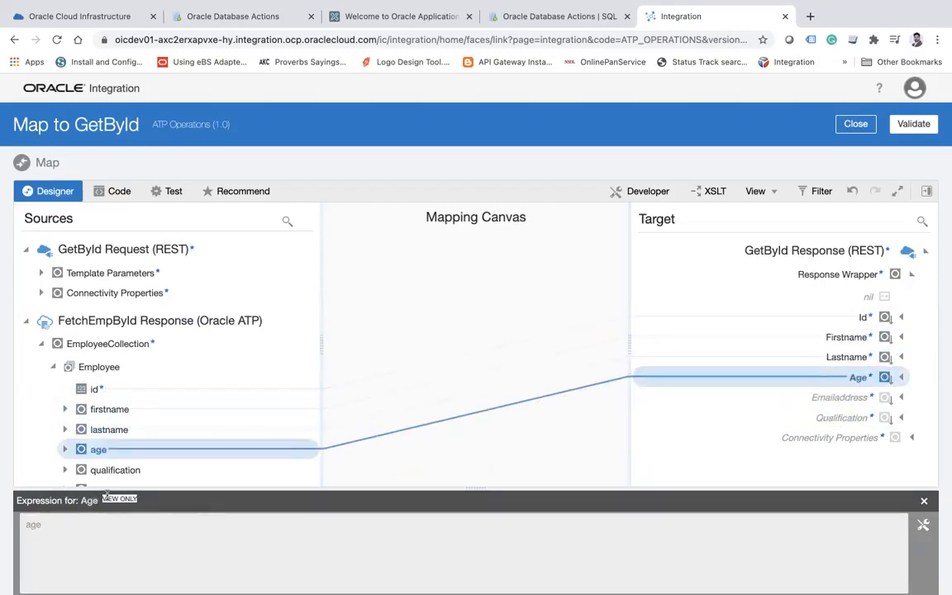
{"action": "left_click_drag", "start_coordinate": [107, 473], "coordinate": [845, 420]}
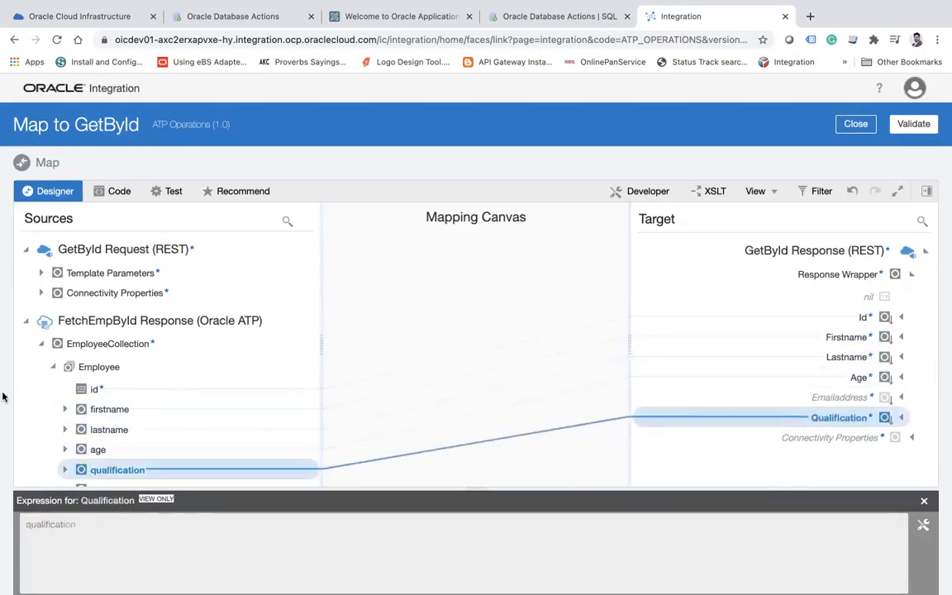
{"action": "scroll", "coordinate": [18, 396], "scroll_direction": "down", "scroll_amount": 3}
{"action": "left_click_drag", "start_coordinate": [120, 364], "coordinate": [831, 397]}
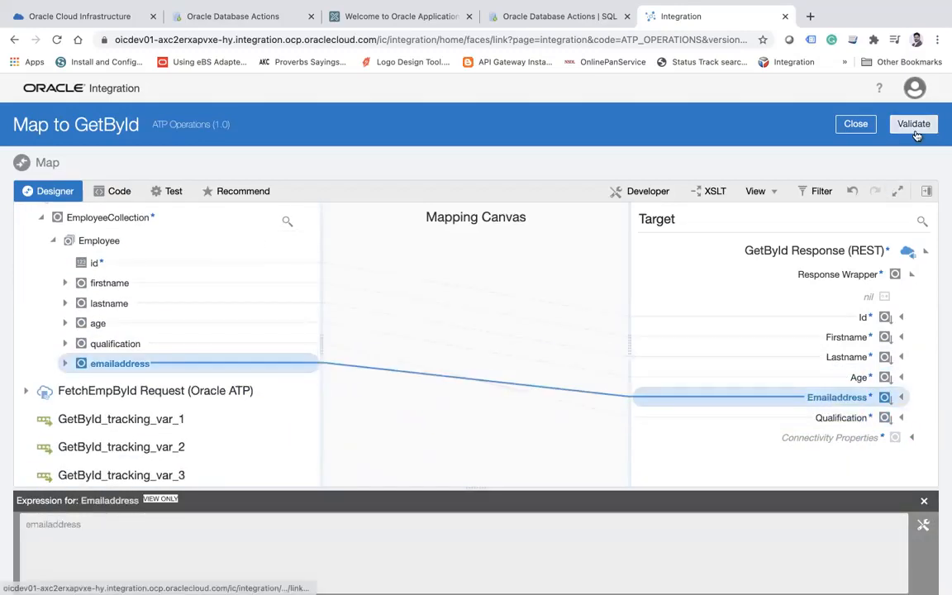
{"action": "left_click", "coordinate": [915, 132]}
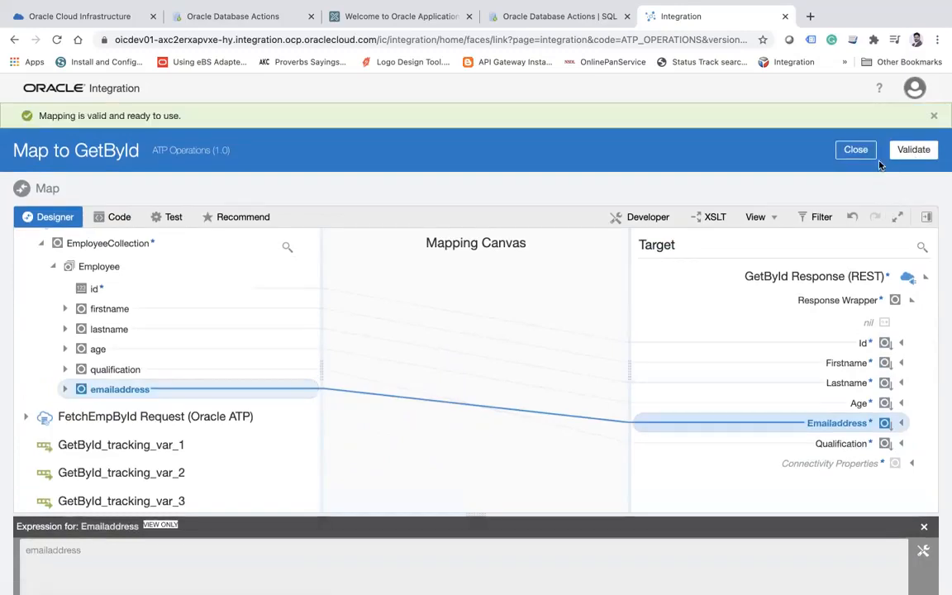
{"action": "left_click", "coordinate": [857, 151]}
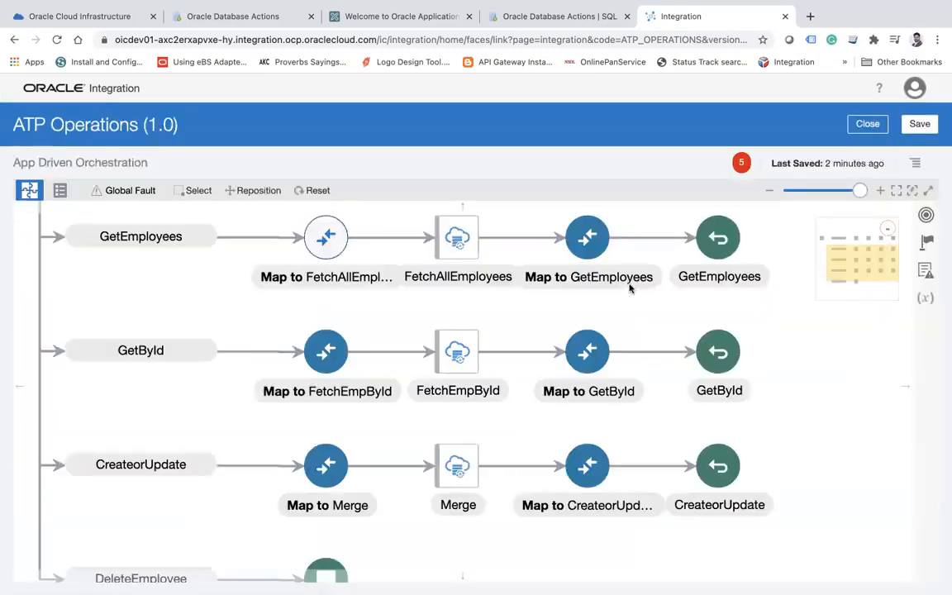
{"action": "left_click_drag", "start_coordinate": [460, 562], "coordinate": [553, 375]}
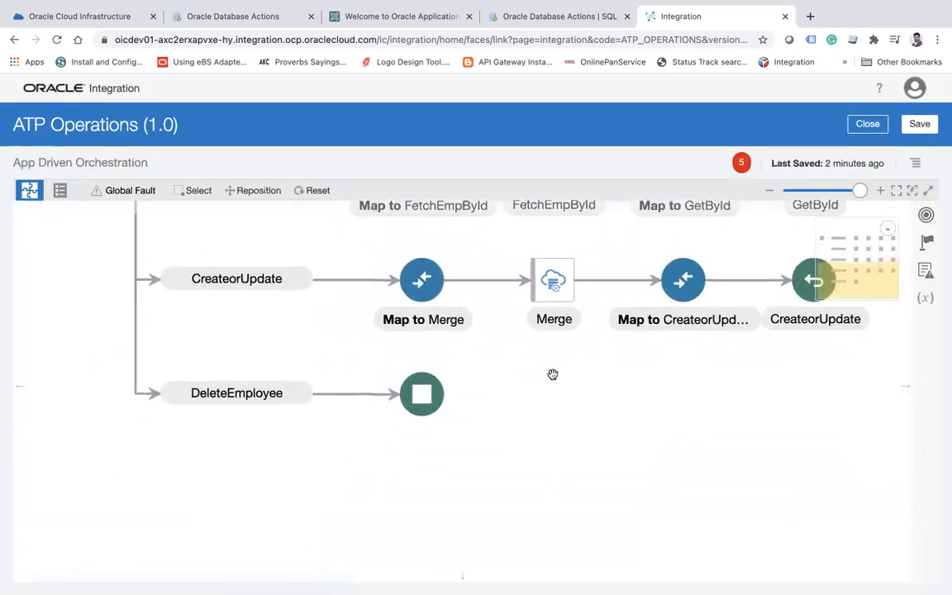
Add an Oracle ATP endpoint named DeleteEmployeeById to DeleteEmployee, set to Run a SQL Statement
{"action": "left_click", "coordinate": [358, 397]}
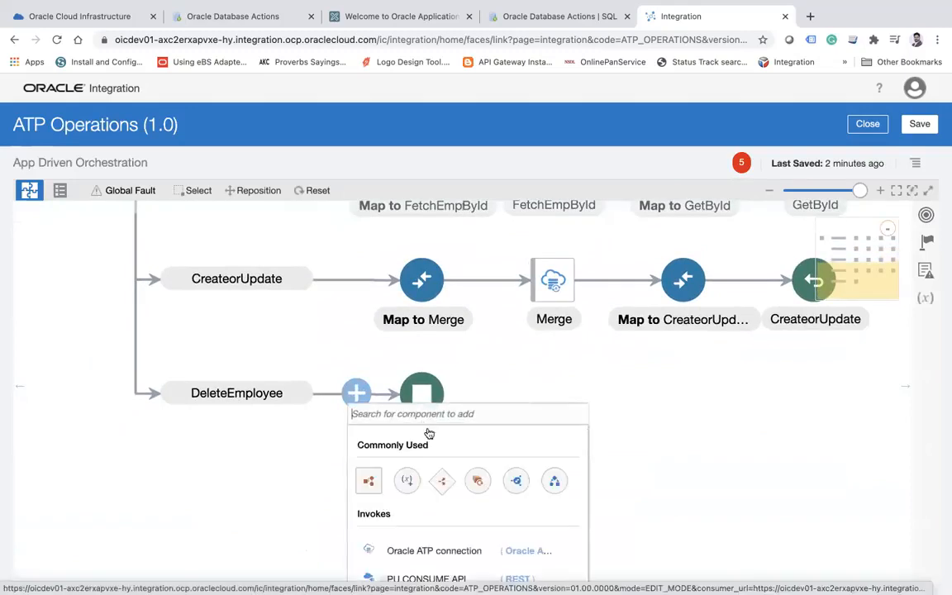
{"action": "left_click", "coordinate": [408, 548]}
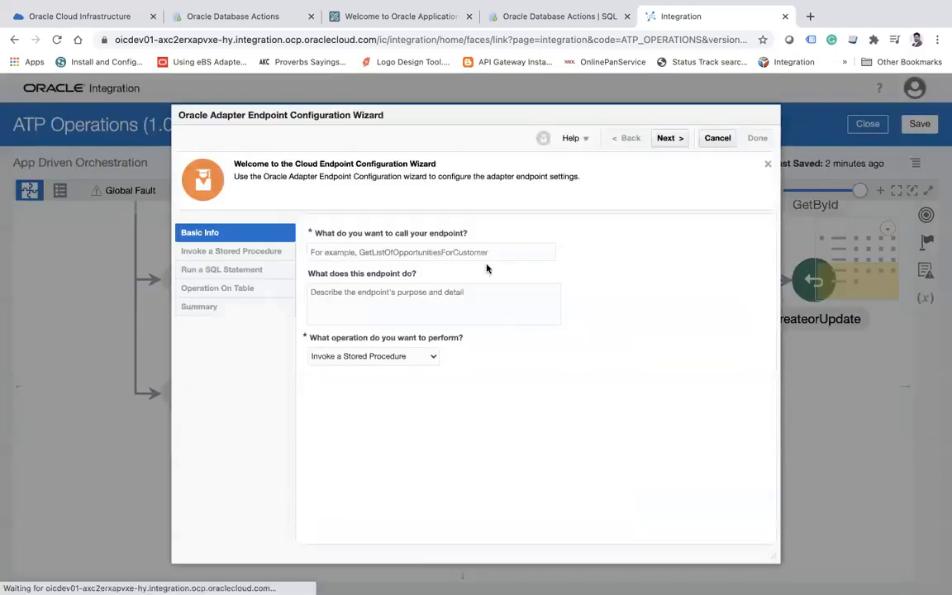
{"action": "left_click", "coordinate": [476, 249]}
{"action": "type", "text": "Delete"}
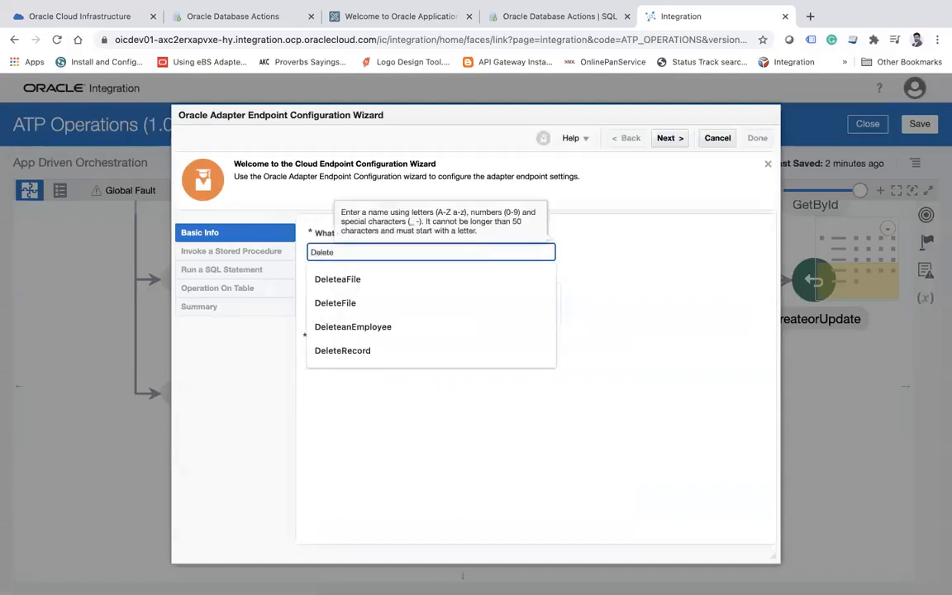
{"action": "type", "text": "Employee"}
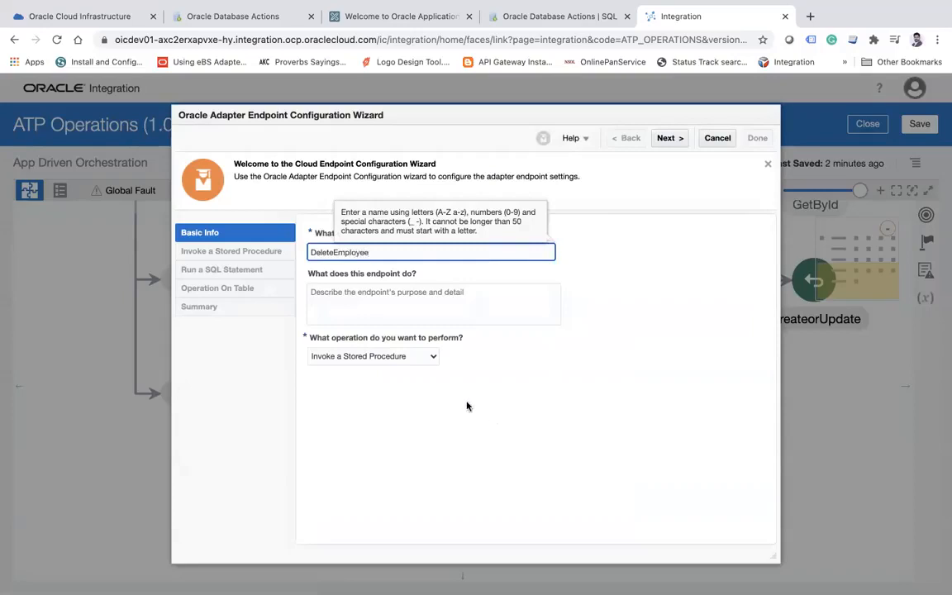
{"action": "left_click", "coordinate": [399, 356]}
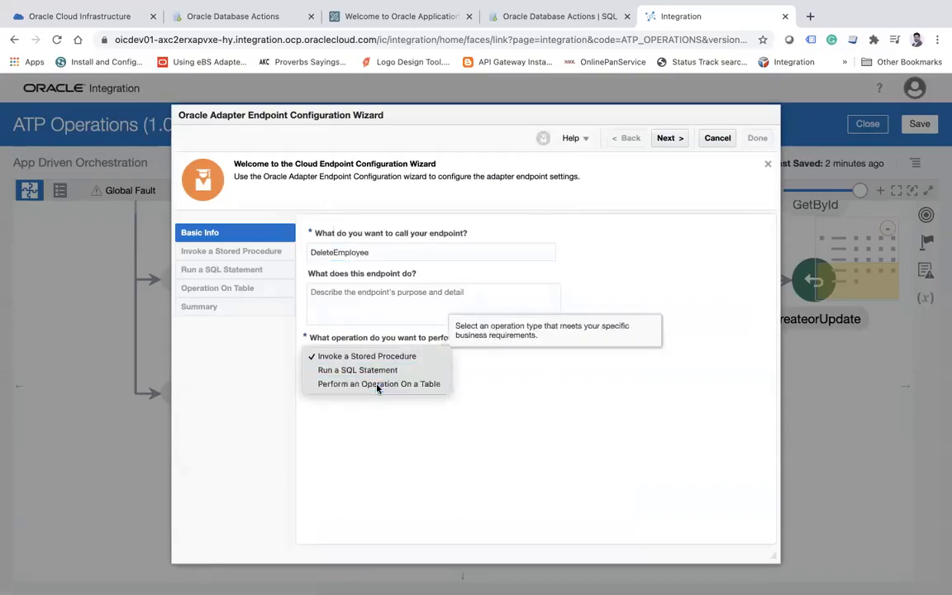
{"action": "left_click", "coordinate": [378, 384]}
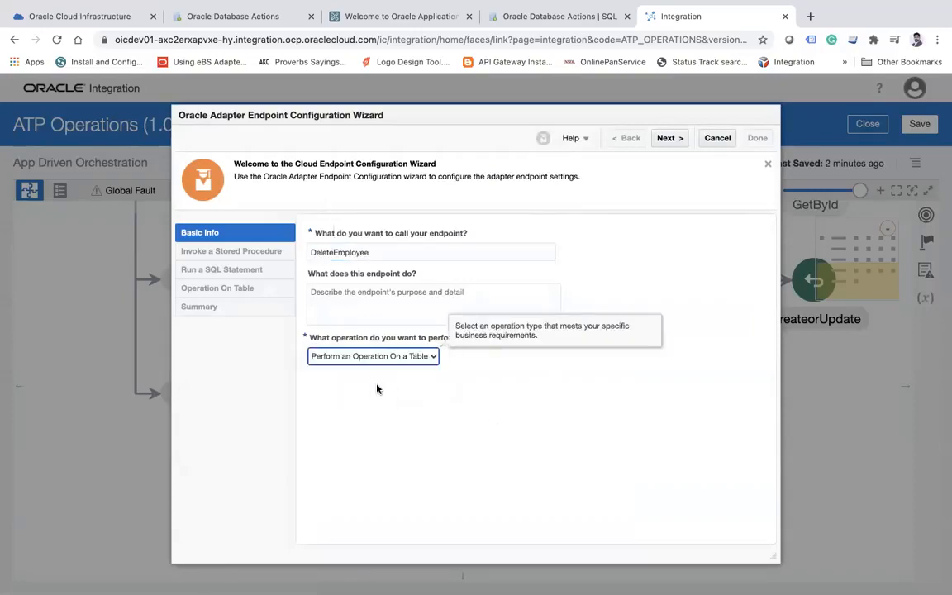
{"action": "left_click", "coordinate": [315, 359]}
{"action": "left_click", "coordinate": [346, 343]}
Fix the duplicate endpoint name, continue, and begin entering the delete-by-id SQL query
{"action": "left_click", "coordinate": [671, 139]}
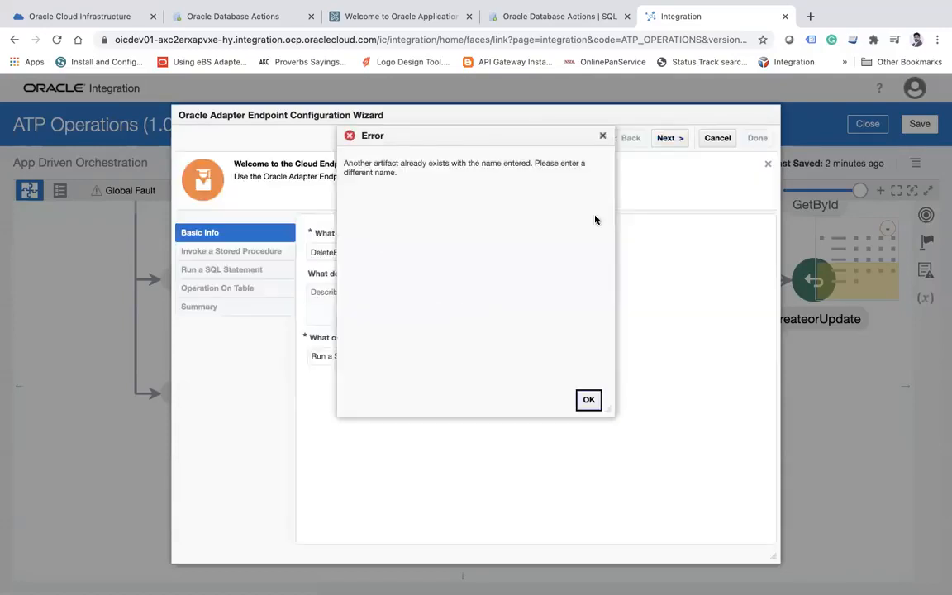
{"action": "left_click", "coordinate": [589, 400]}
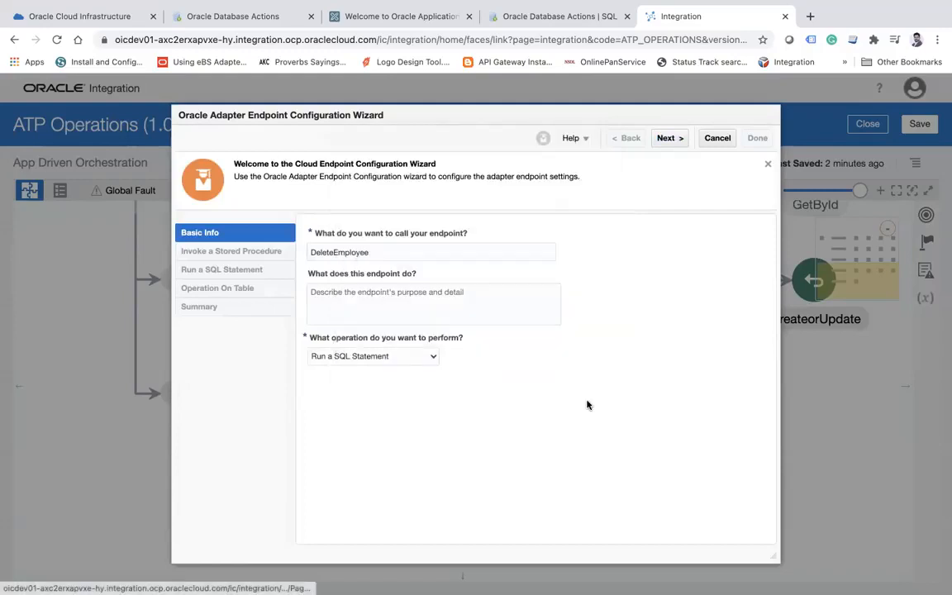
{"action": "left_click", "coordinate": [392, 249]}
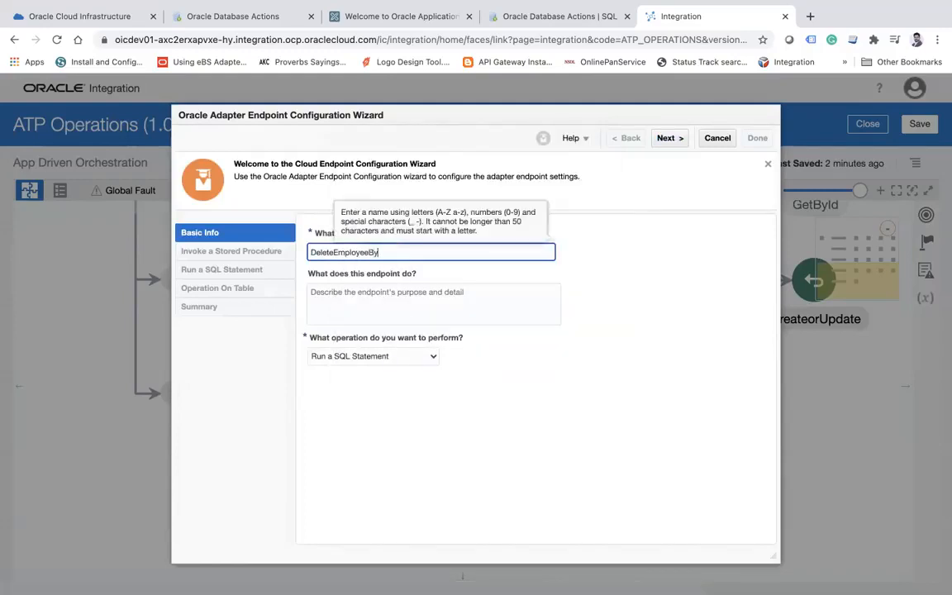
{"action": "left_click", "coordinate": [663, 138]}
{"action": "left_click", "coordinate": [439, 245]}
{"action": "type", "text": "d"}
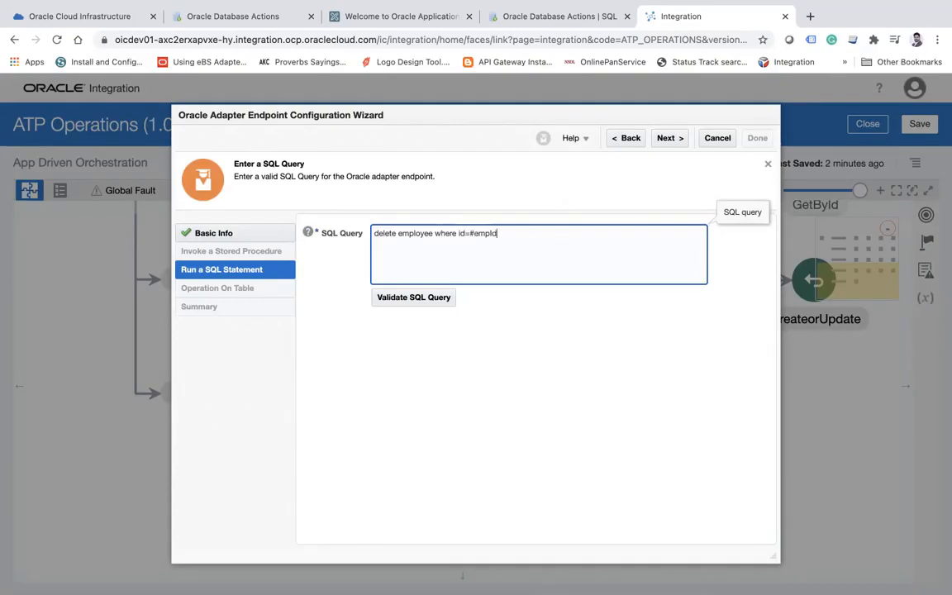
Insert 'from' into the delete query and re-validate it, checking against the SQL worksheet
{"action": "left_click", "coordinate": [433, 296]}
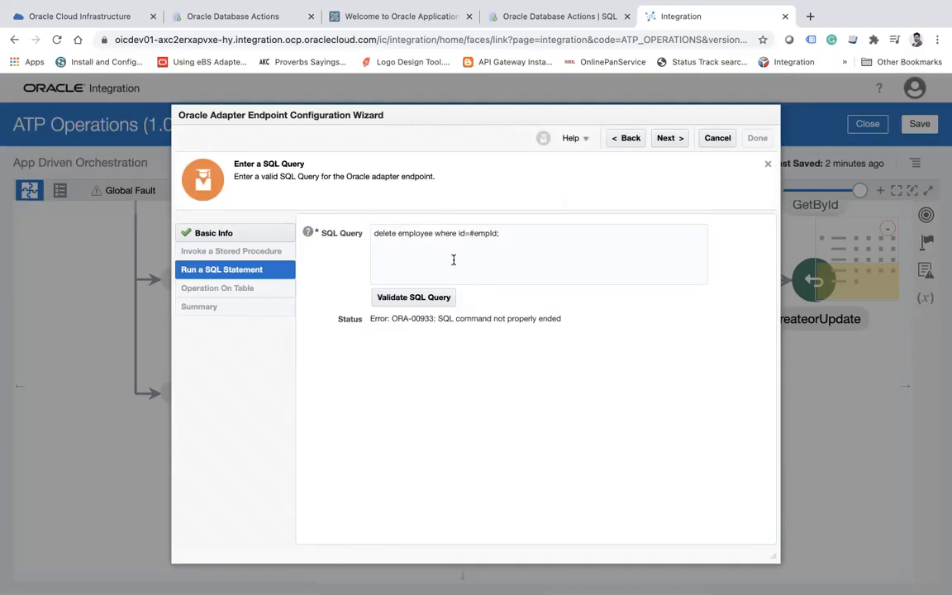
{"action": "left_click", "coordinate": [399, 235]}
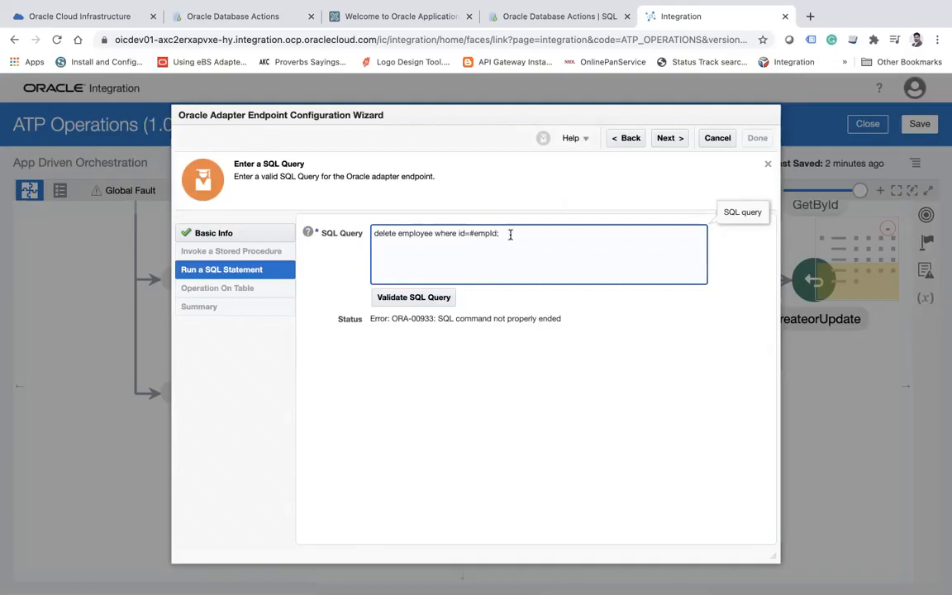
{"action": "type", "text": "from"}
{"action": "left_click", "coordinate": [436, 298]}
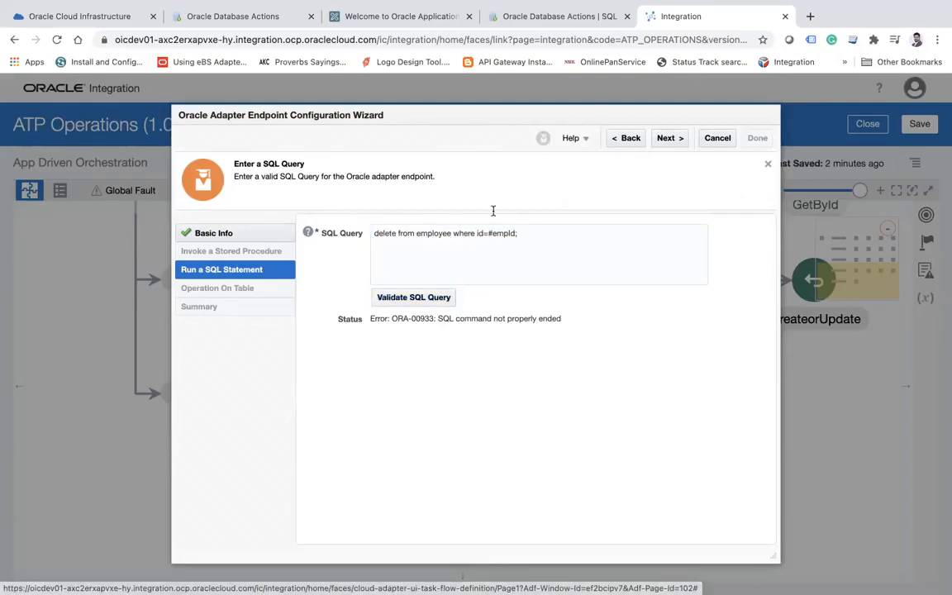
{"action": "left_click", "coordinate": [565, 13]}
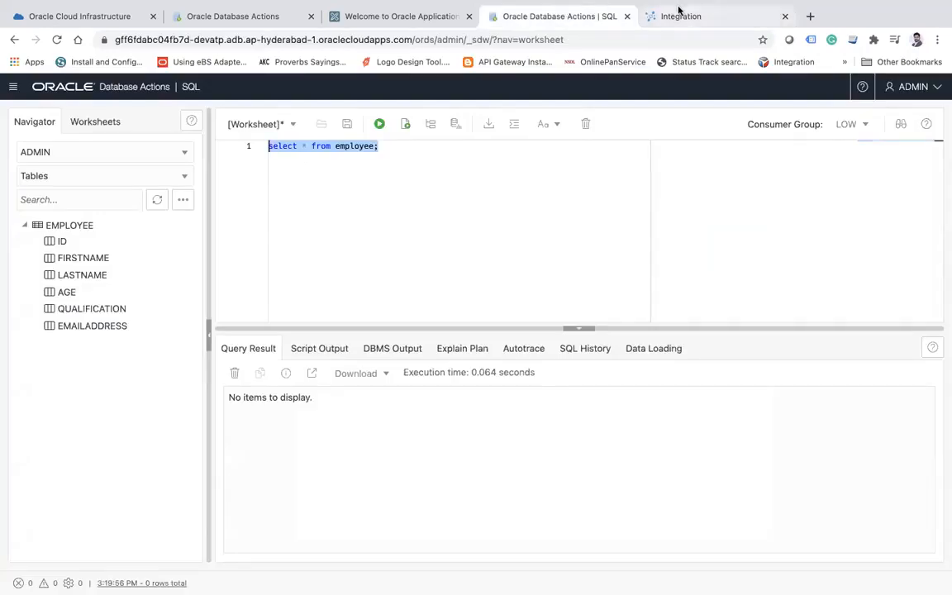
{"action": "left_click", "coordinate": [676, 15]}
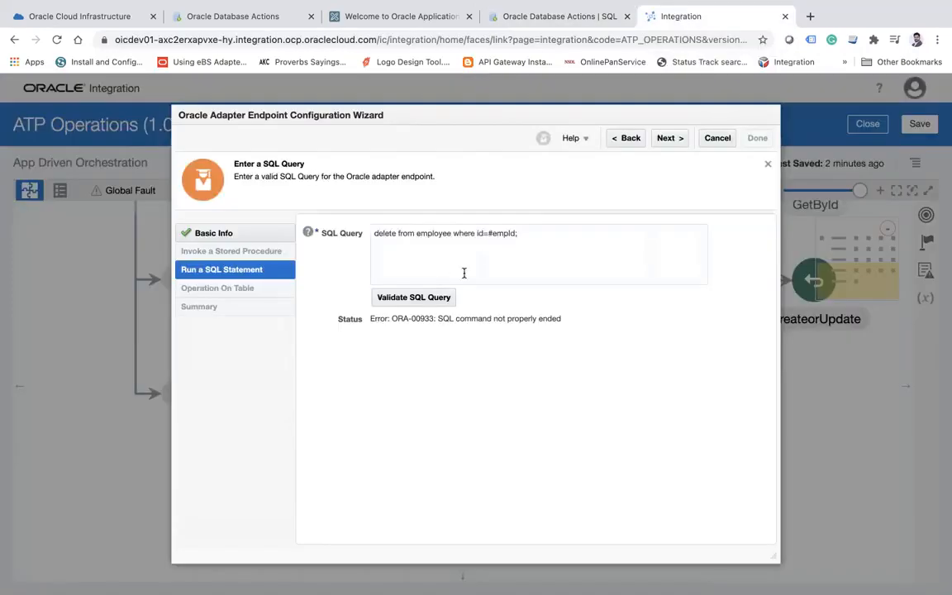
Remove the trailing semicolon, validate the query, and finish the DeleteEmployeeById endpoint
{"action": "left_click", "coordinate": [521, 233]}
{"action": "key", "text": "BackSpace"}
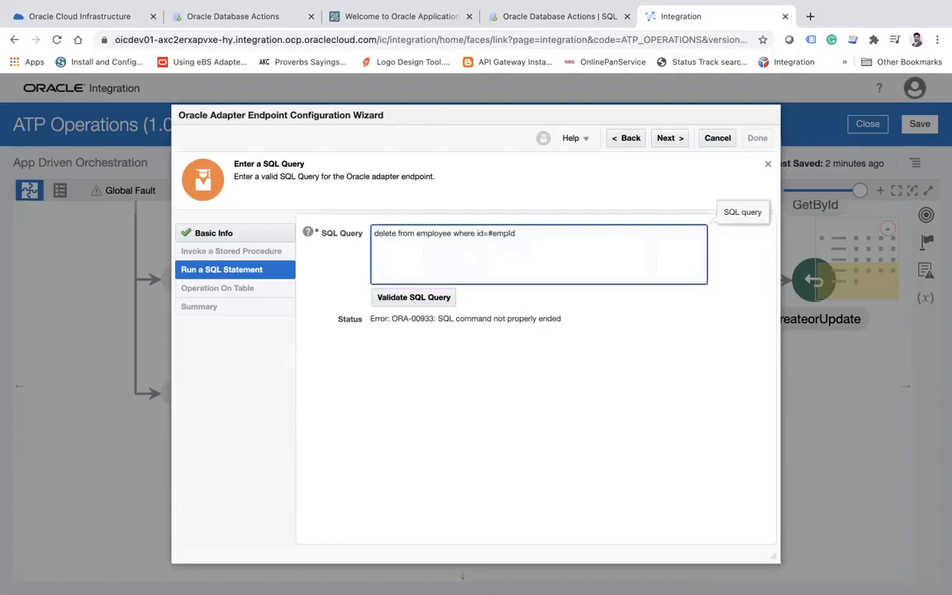
{"action": "left_click", "coordinate": [442, 297]}
{"action": "left_click", "coordinate": [546, 234]}
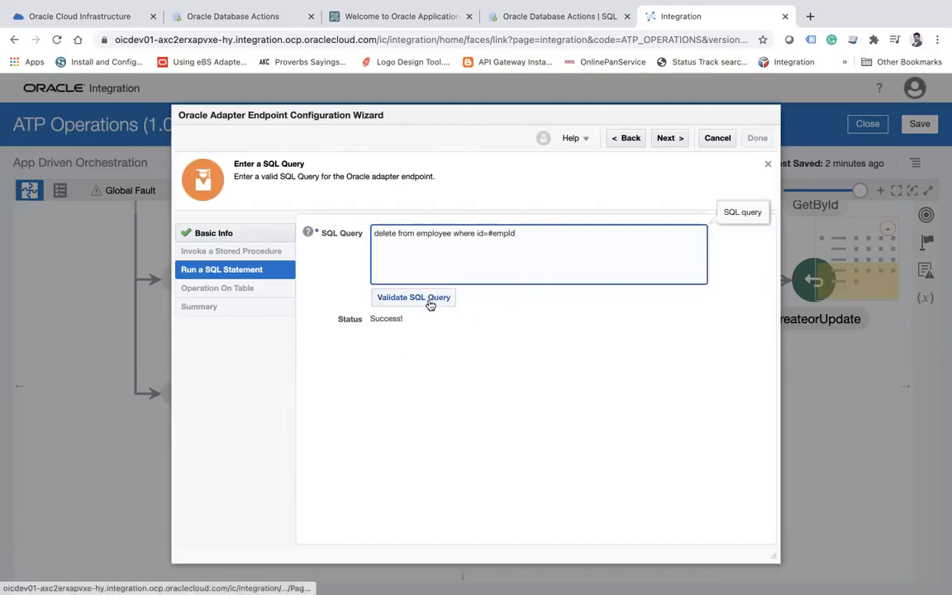
{"action": "left_click", "coordinate": [382, 324]}
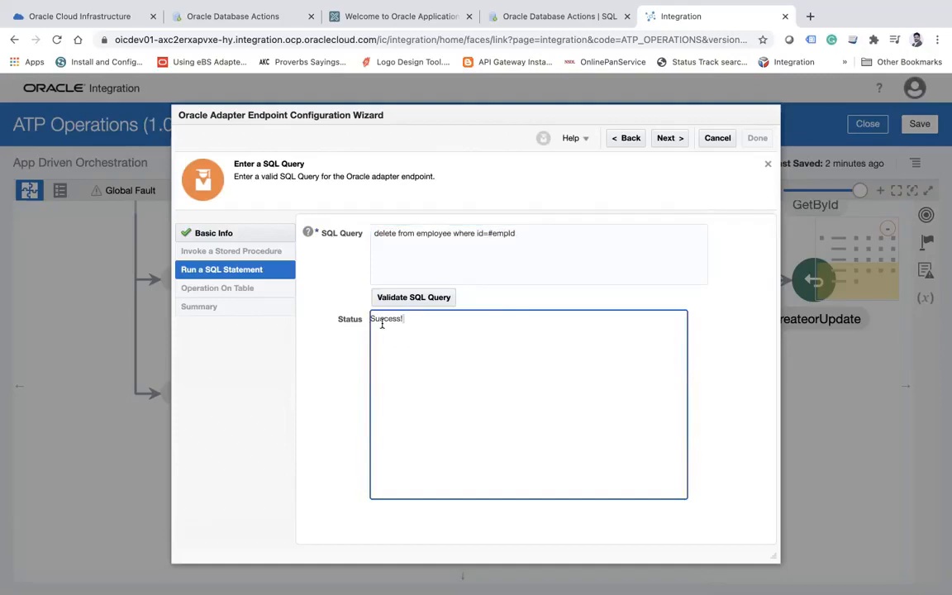
{"action": "left_click", "coordinate": [668, 138]}
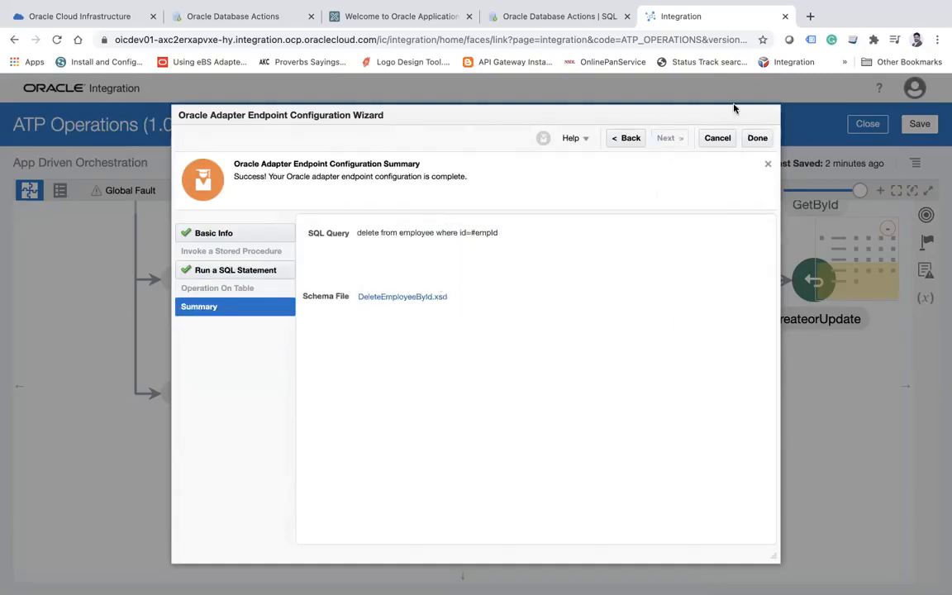
{"action": "left_click", "coordinate": [758, 140]}
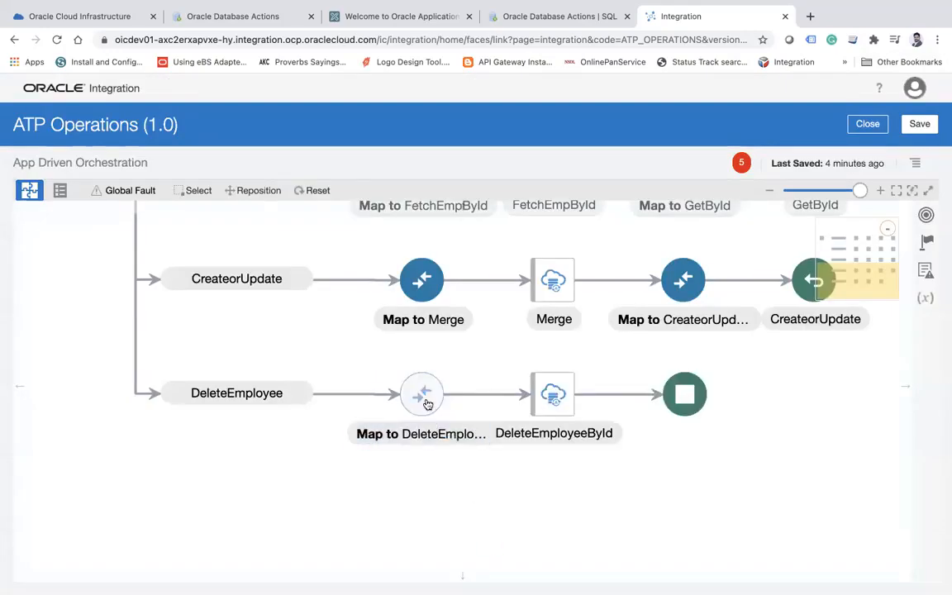
Map the Empid template parameter onto empId in Map to DeleteEmployeeById and validate
{"action": "left_click", "coordinate": [427, 403]}
{"action": "left_click", "coordinate": [457, 368]}
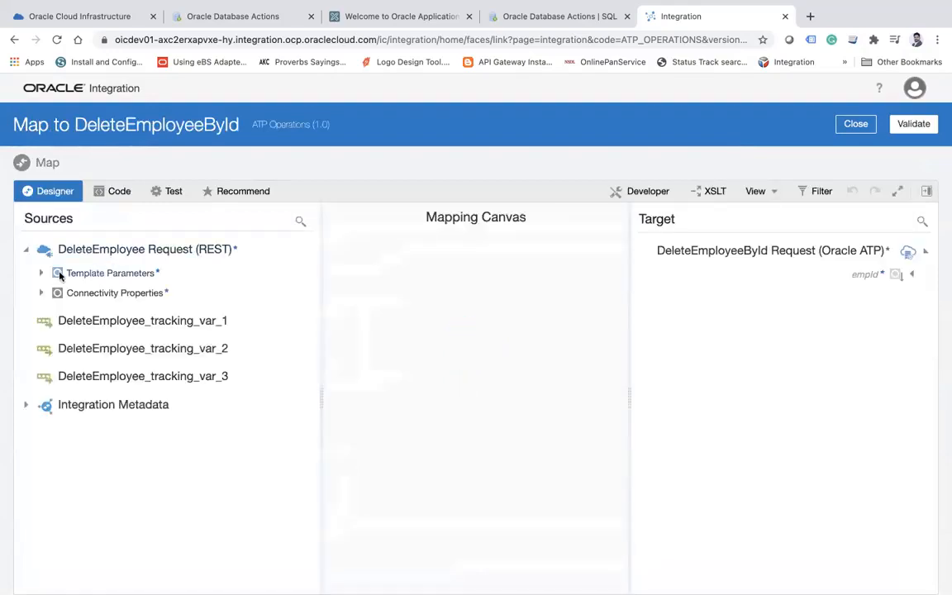
{"action": "left_click", "coordinate": [41, 273]}
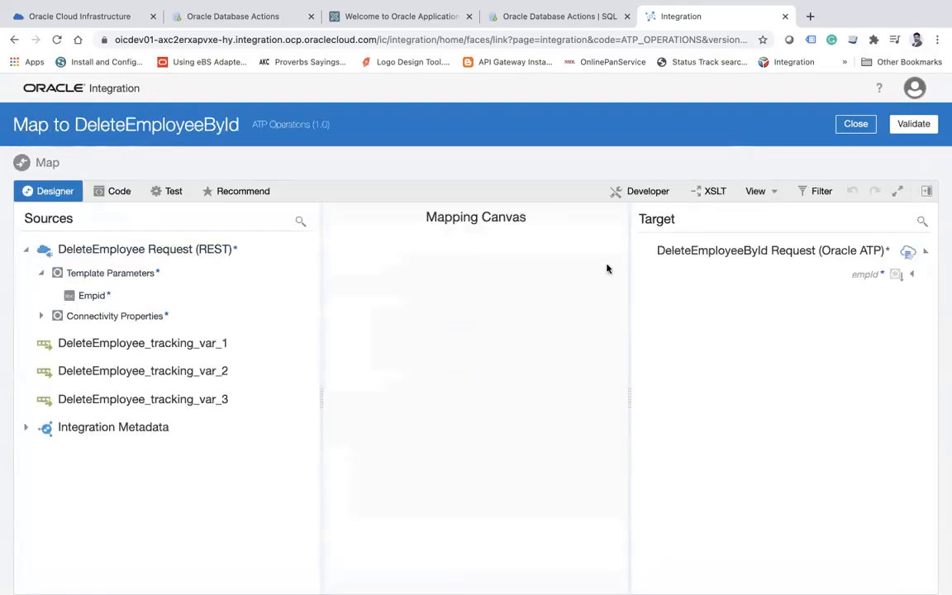
{"action": "left_click_drag", "start_coordinate": [87, 297], "coordinate": [862, 274]}
{"action": "left_click", "coordinate": [914, 124]}
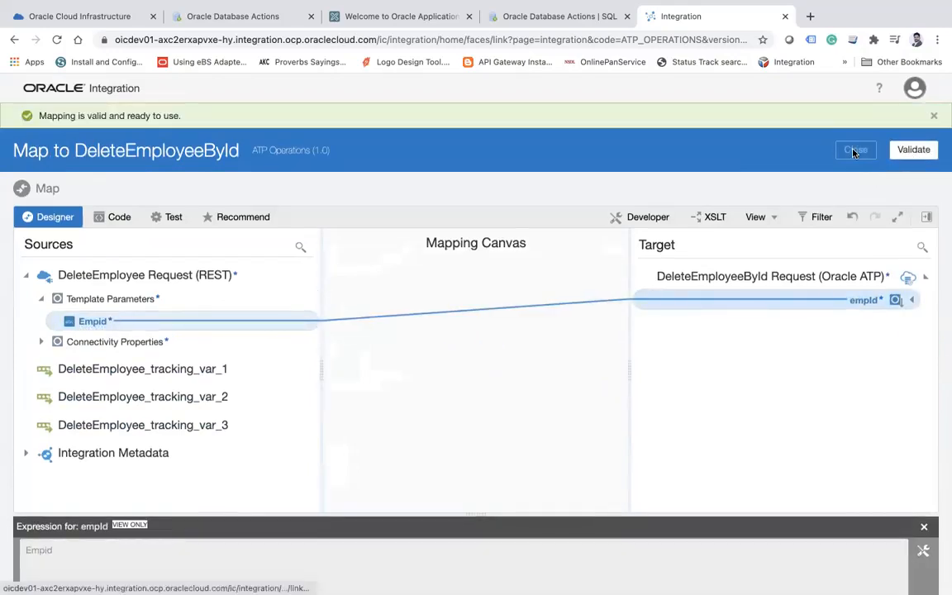
{"action": "left_click", "coordinate": [856, 148]}
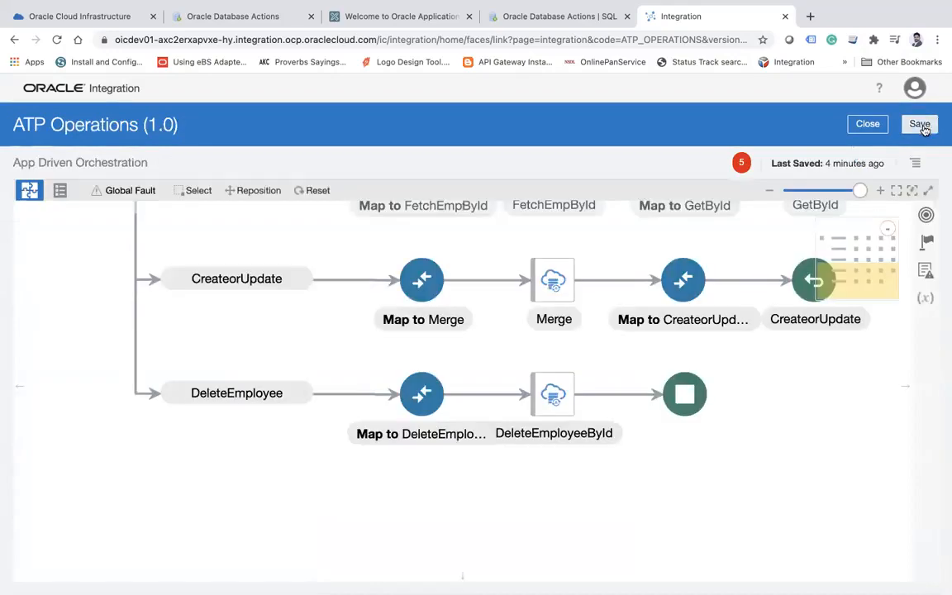
Save the integration and make Id the primary tracking field for CreateEmployees
{"action": "left_click", "coordinate": [920, 124]}
{"action": "left_click_drag", "start_coordinate": [93, 290], "coordinate": [168, 426]}
{"action": "left_click_drag", "start_coordinate": [170, 271], "coordinate": [144, 472]}
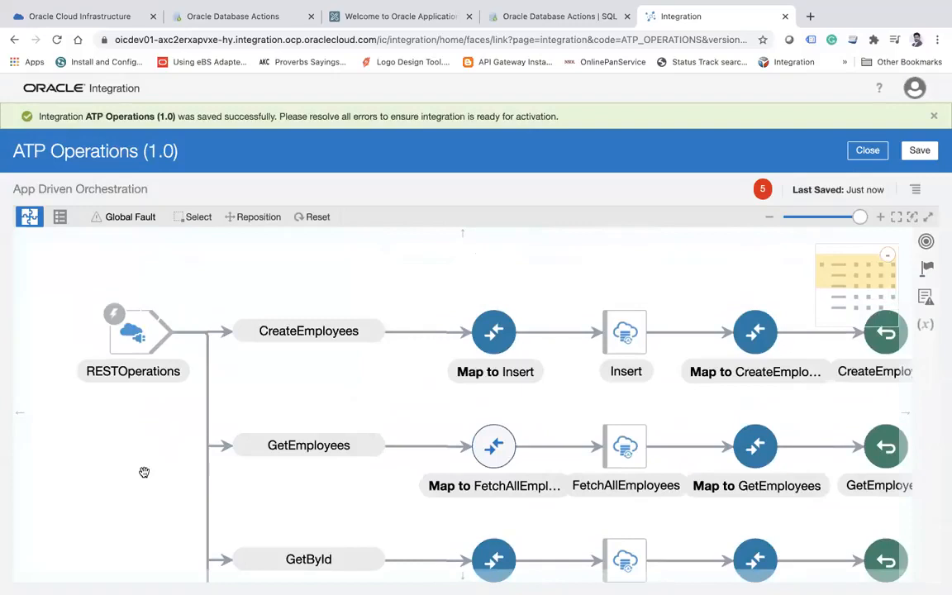
{"action": "left_click", "coordinate": [142, 328]}
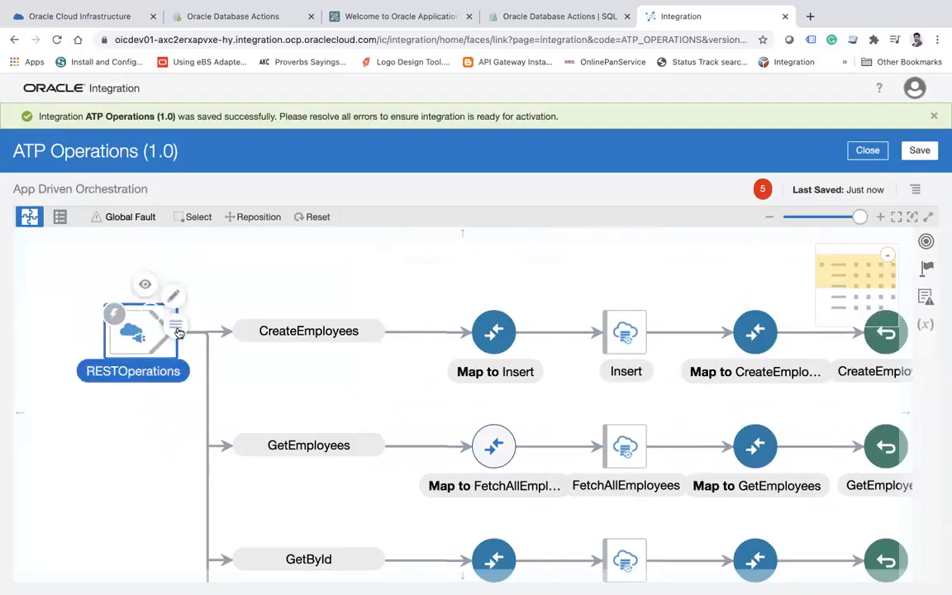
{"action": "left_click", "coordinate": [176, 326]}
{"action": "left_click", "coordinate": [241, 381]}
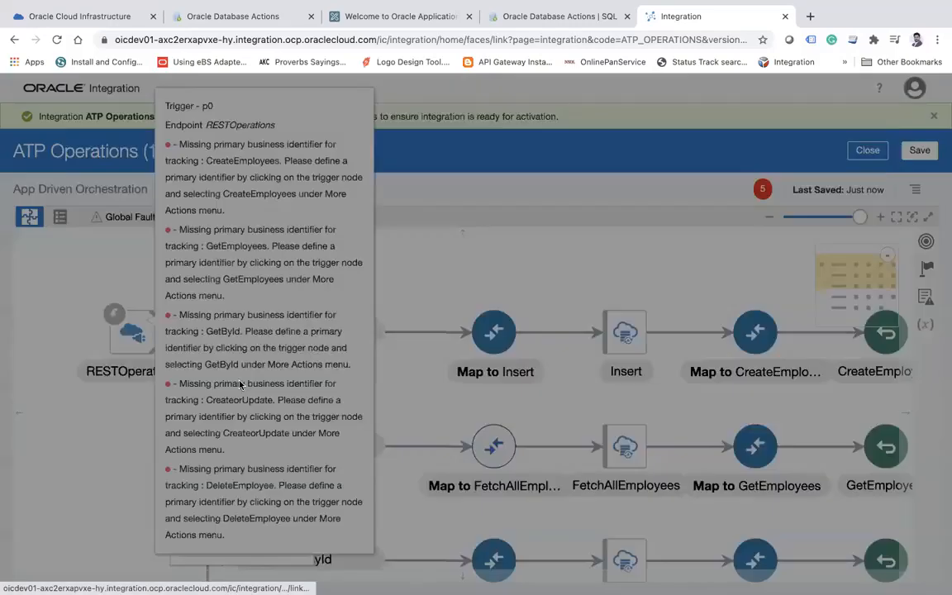
{"action": "left_click", "coordinate": [124, 247]}
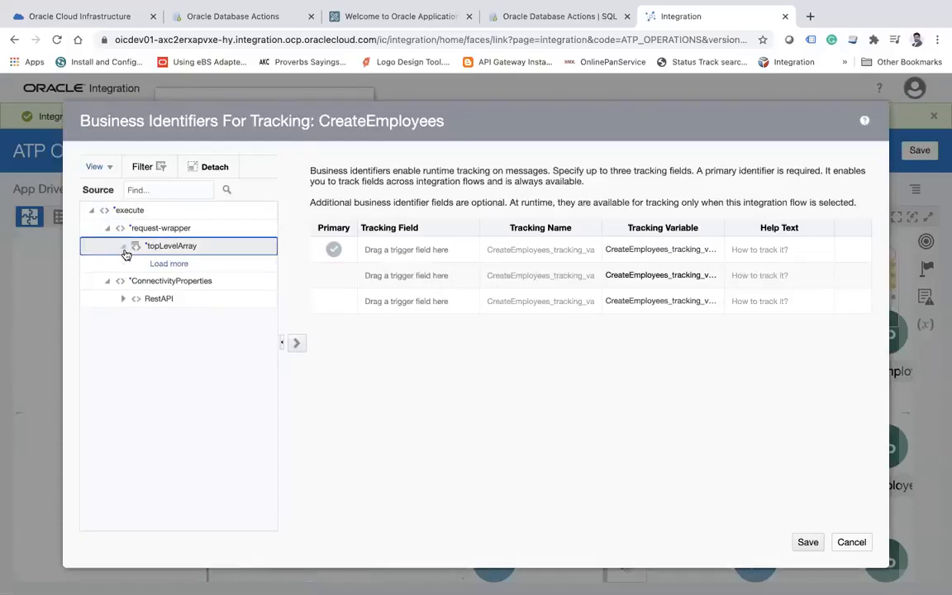
{"action": "left_click", "coordinate": [162, 264]}
{"action": "left_click_drag", "start_coordinate": [162, 265], "coordinate": [433, 252]}
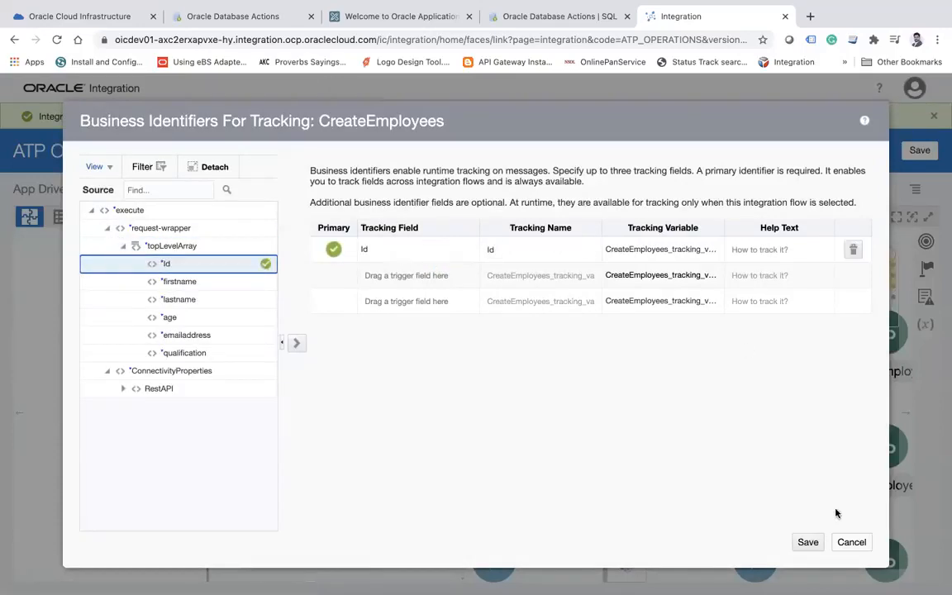
{"action": "left_click", "coordinate": [809, 544]}
Make http.request.relative.uri, named 'relative', the primary tracking field for GetEmployees
{"action": "left_click", "coordinate": [165, 332]}
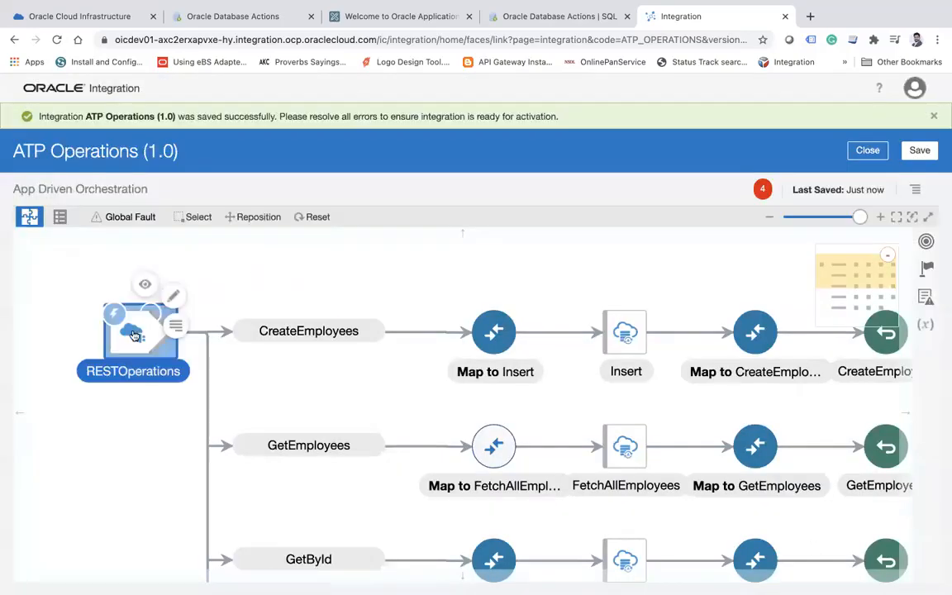
{"action": "left_click", "coordinate": [176, 328]}
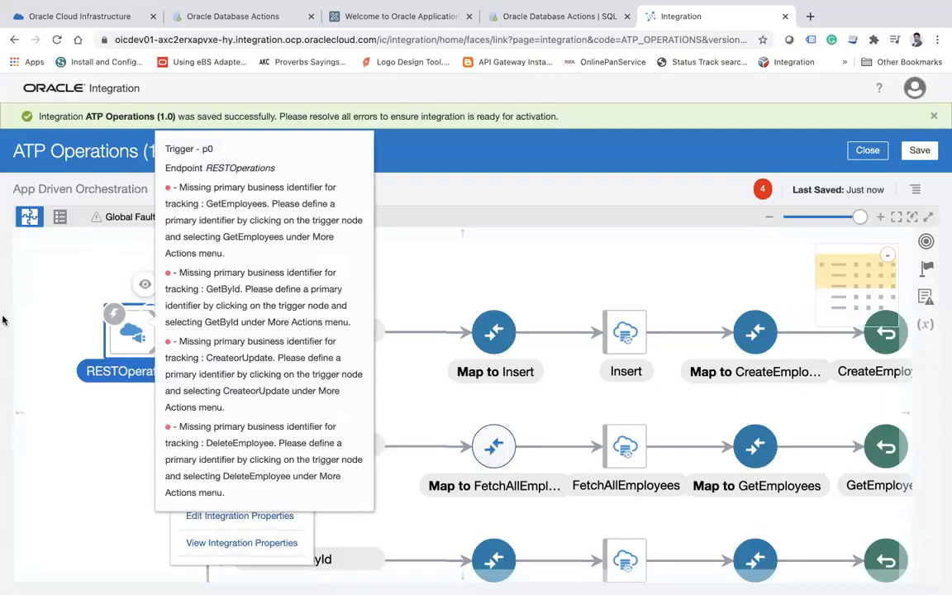
{"action": "left_click", "coordinate": [219, 410]}
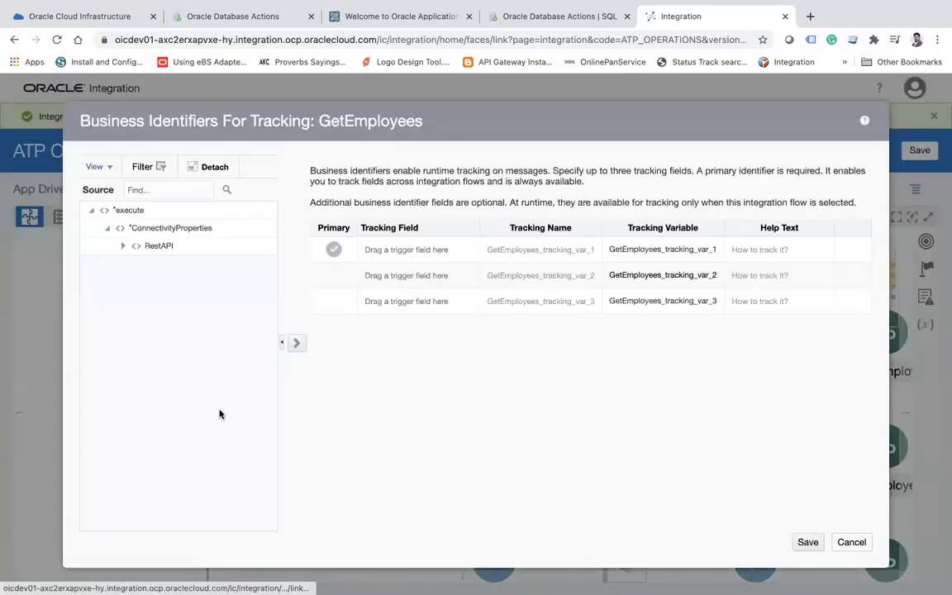
{"action": "left_click", "coordinate": [124, 247]}
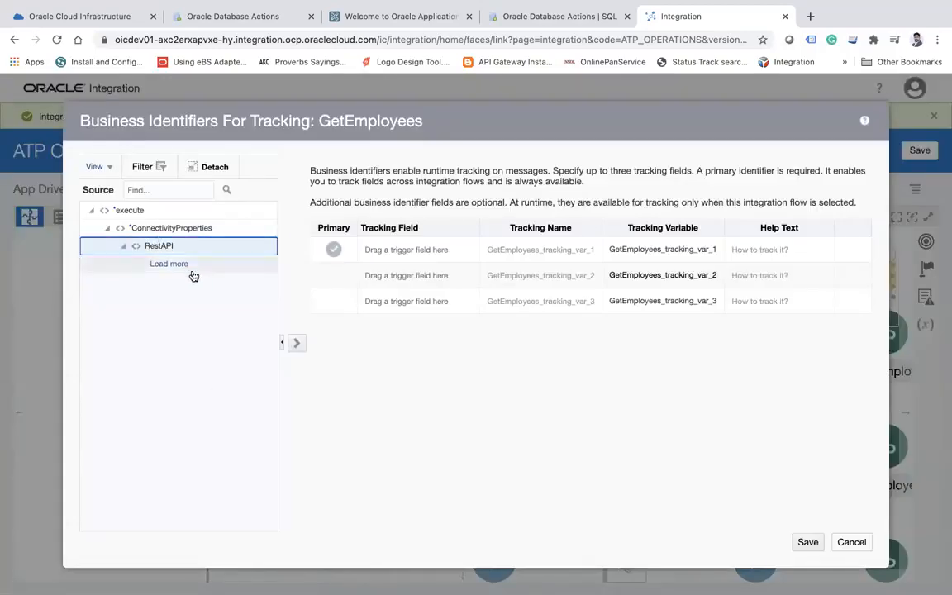
{"action": "left_click", "coordinate": [186, 270]}
{"action": "left_click_drag", "start_coordinate": [215, 300], "coordinate": [401, 249]}
{"action": "left_click", "coordinate": [582, 248]}
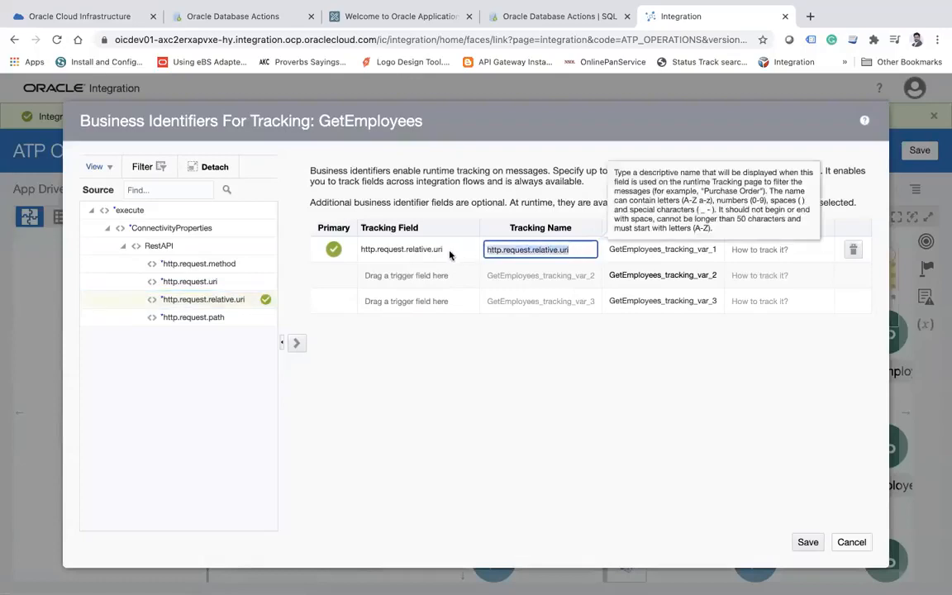
{"action": "type", "text": "relative"}
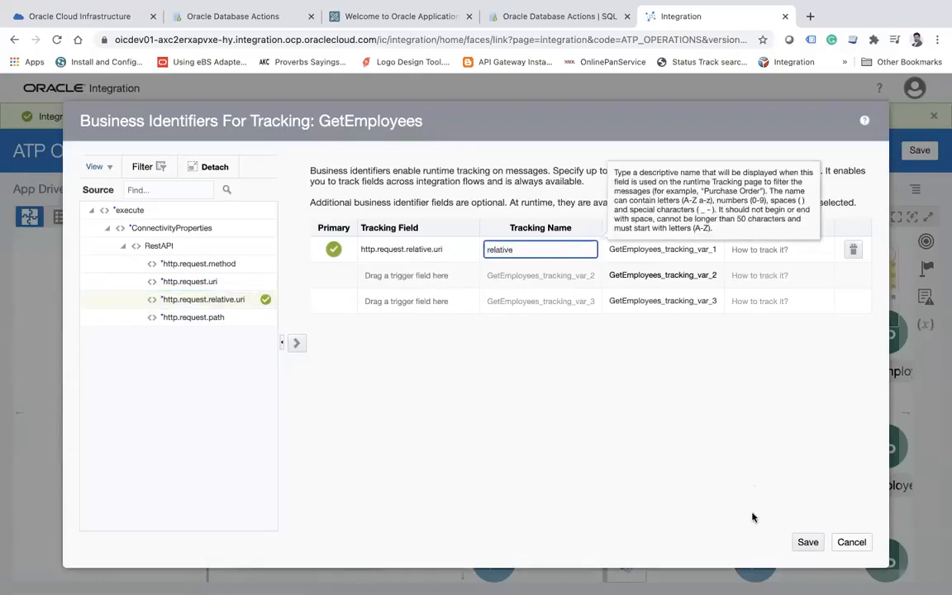
{"action": "left_click", "coordinate": [807, 542]}
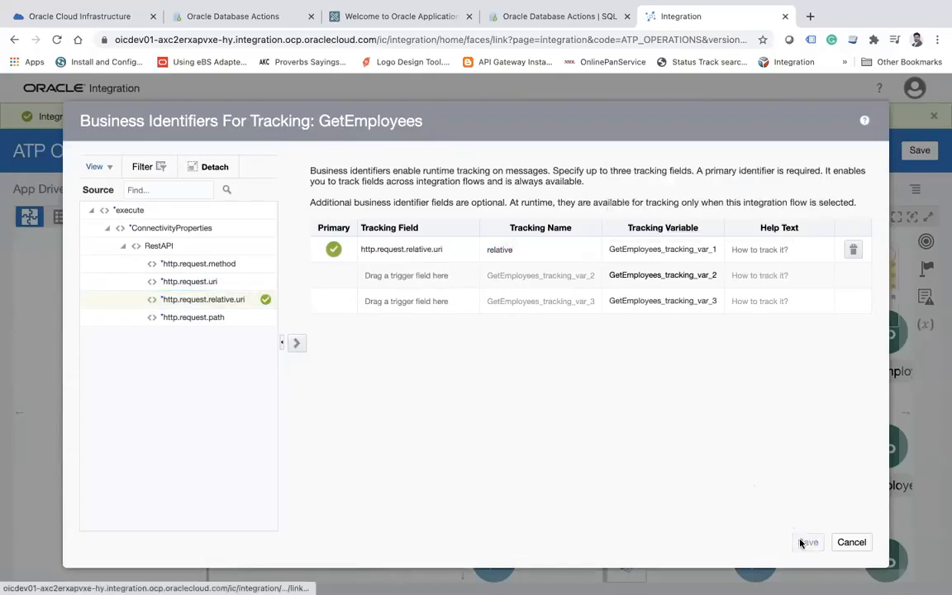
{"action": "left_click", "coordinate": [141, 335]}
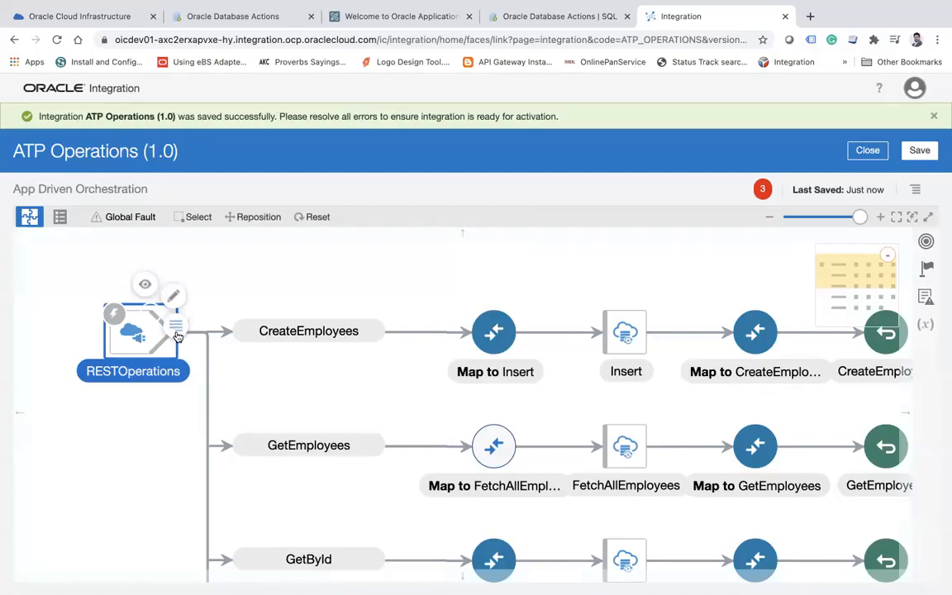
Make empid the primary tracking field for GetById
{"action": "mouse_move", "coordinate": [157, 339]}
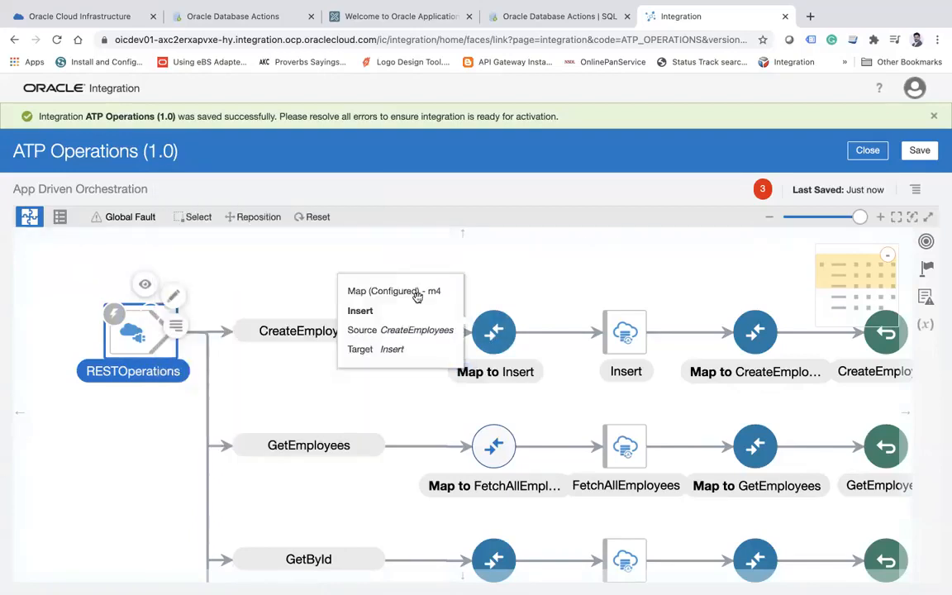
{"action": "left_click", "coordinate": [178, 333]}
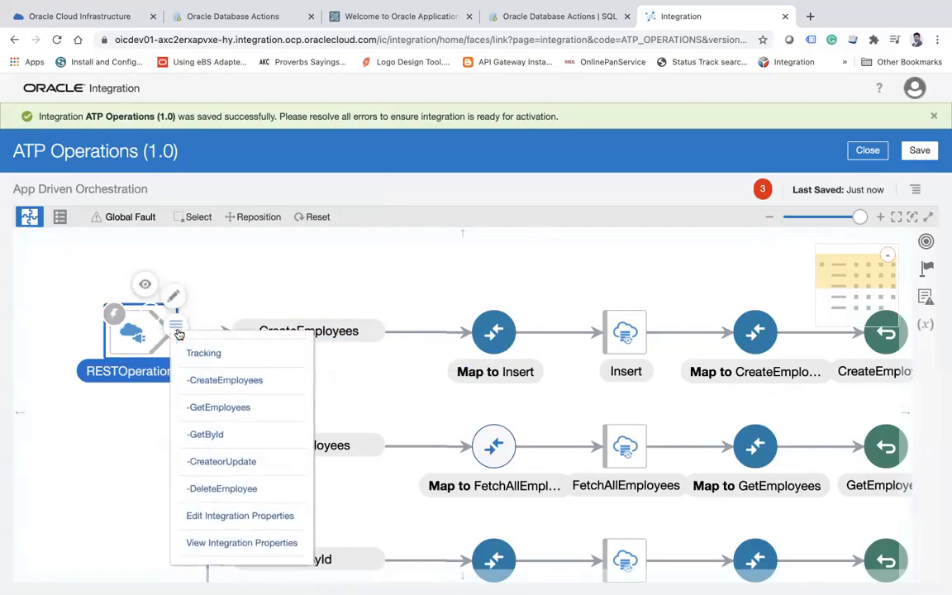
{"action": "left_click", "coordinate": [212, 434]}
{"action": "left_click_drag", "start_coordinate": [157, 245], "coordinate": [413, 248]}
{"action": "left_click", "coordinate": [808, 542]}
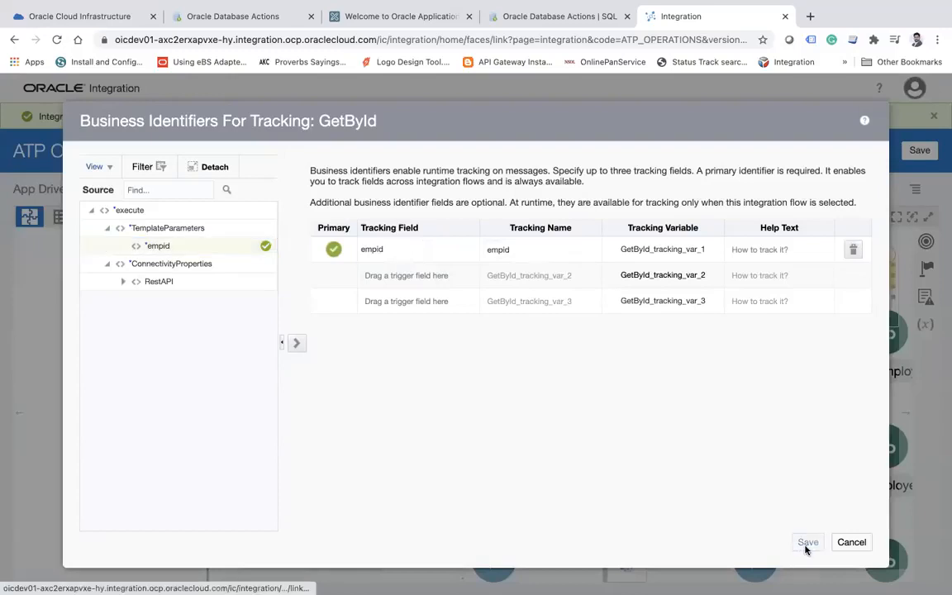
Make empid the primary tracking field for CreateorUpdate
{"action": "left_click", "coordinate": [153, 328]}
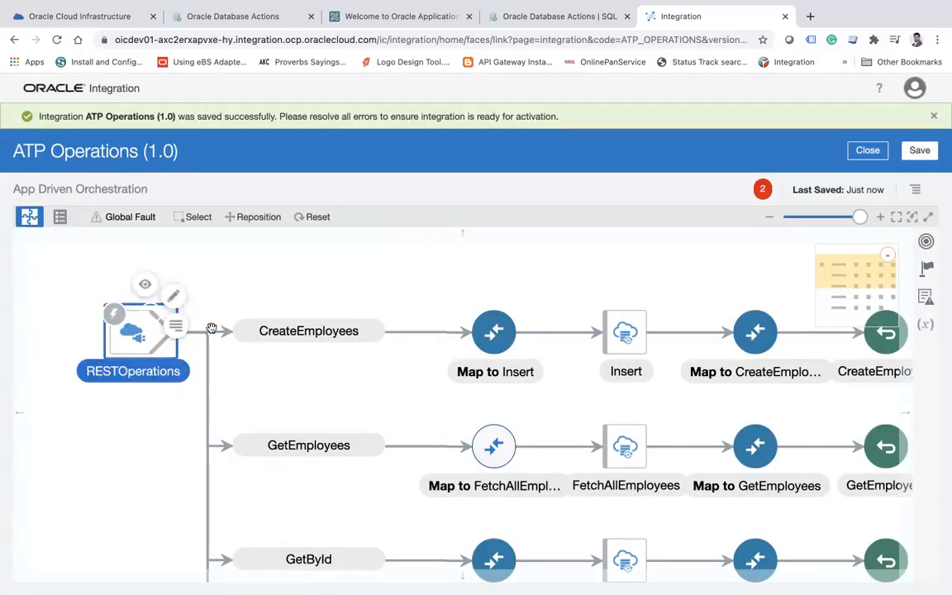
{"action": "left_click", "coordinate": [182, 329]}
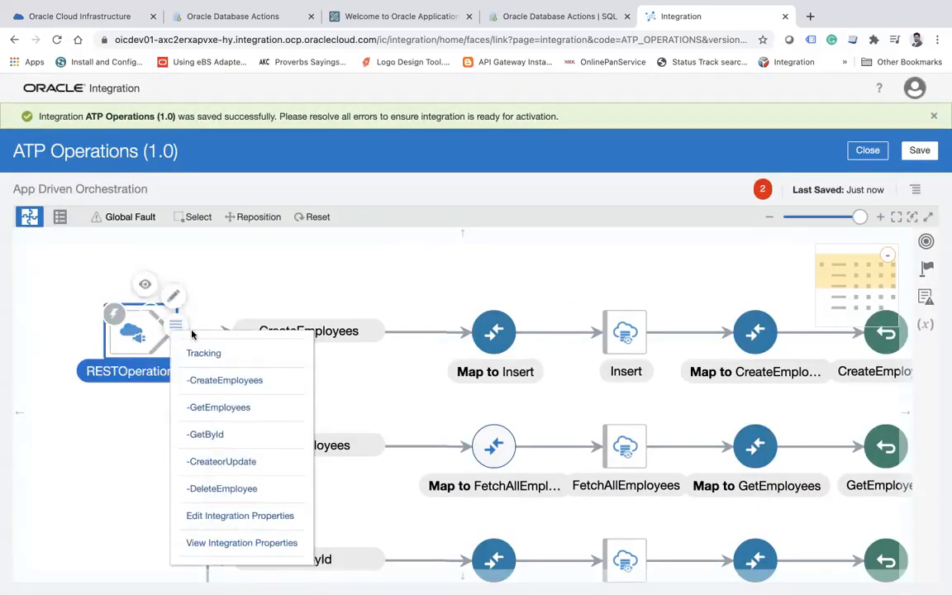
{"action": "left_click", "coordinate": [238, 463]}
{"action": "left_click_drag", "start_coordinate": [155, 246], "coordinate": [407, 250]}
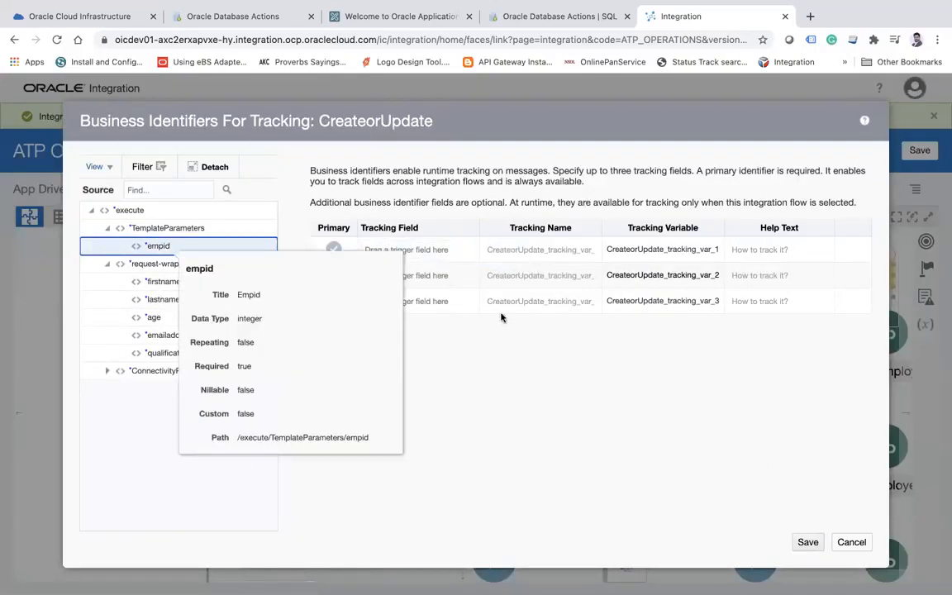
{"action": "left_click_drag", "start_coordinate": [157, 246], "coordinate": [417, 256]}
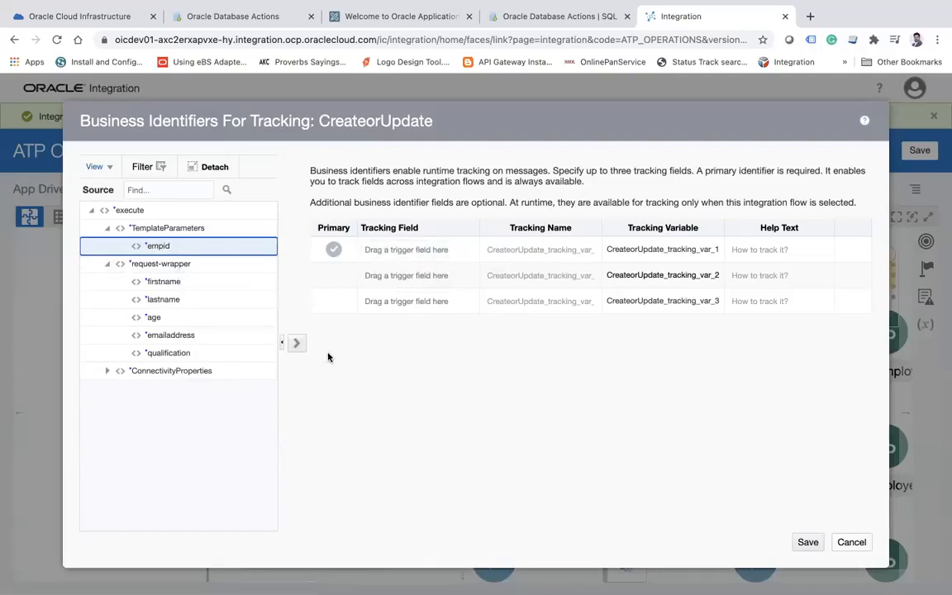
{"action": "left_click", "coordinate": [297, 343]}
{"action": "left_click", "coordinate": [808, 543]}
Make empid the primary tracking field for DeleteEmployee and save ATP Operations
{"action": "left_click", "coordinate": [144, 330]}
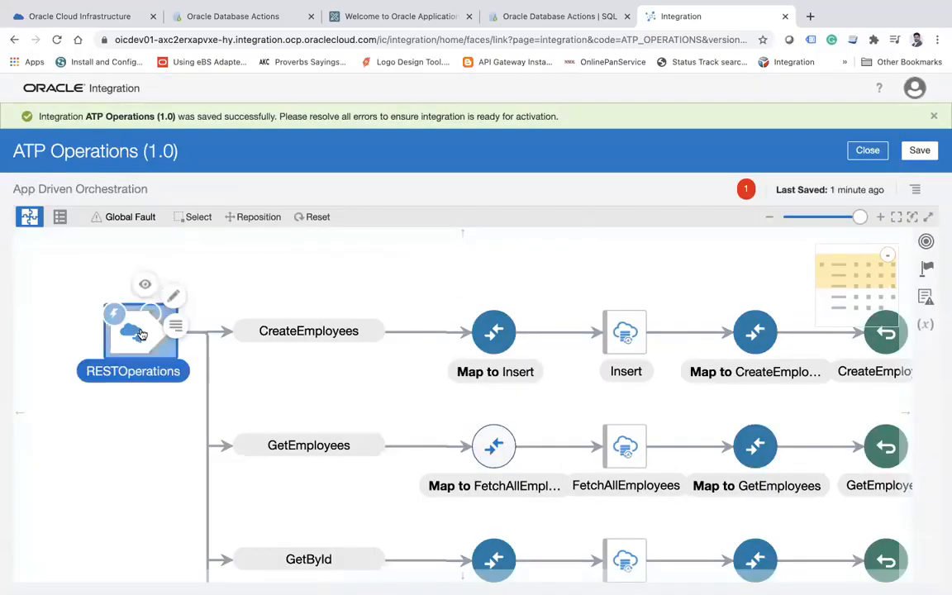
{"action": "left_click", "coordinate": [178, 331]}
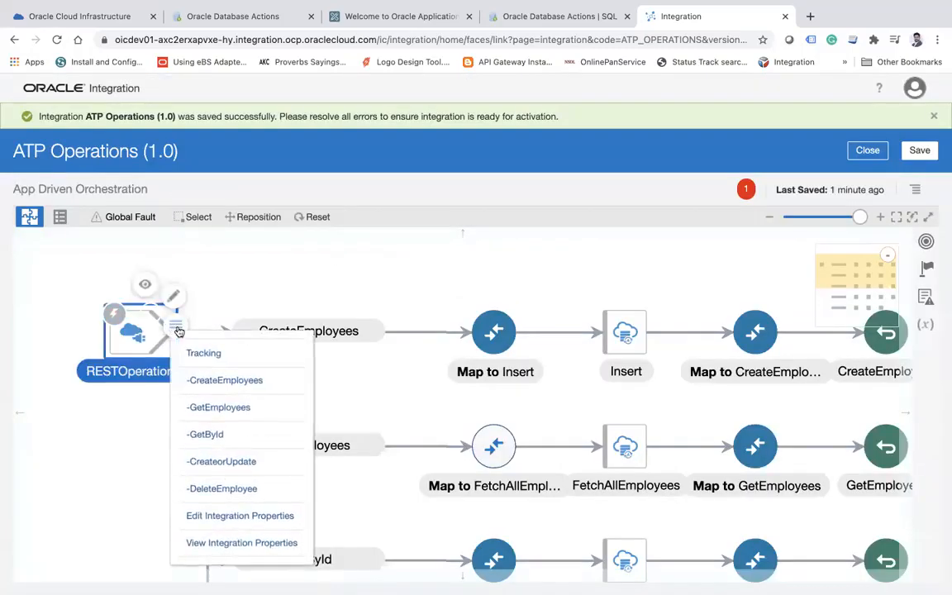
{"action": "left_click", "coordinate": [237, 488]}
{"action": "left_click_drag", "start_coordinate": [178, 246], "coordinate": [385, 255]}
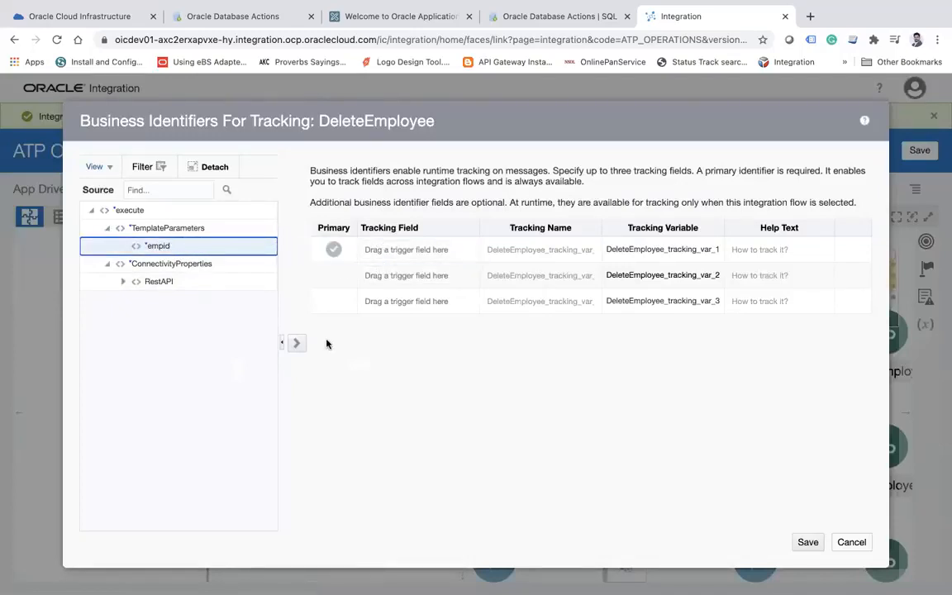
{"action": "left_click", "coordinate": [807, 542]}
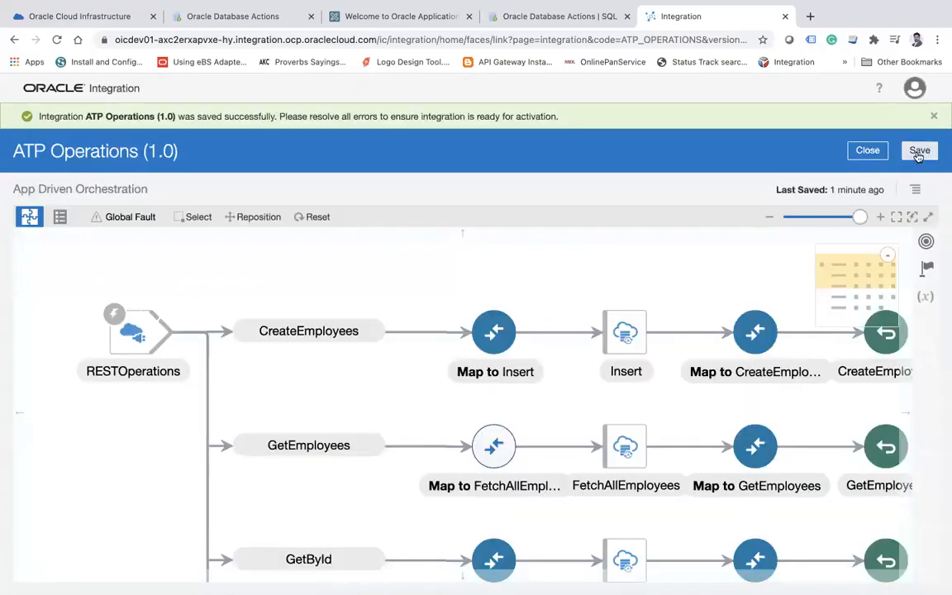
{"action": "left_click", "coordinate": [919, 151]}
{"action": "left_click", "coordinate": [867, 157]}
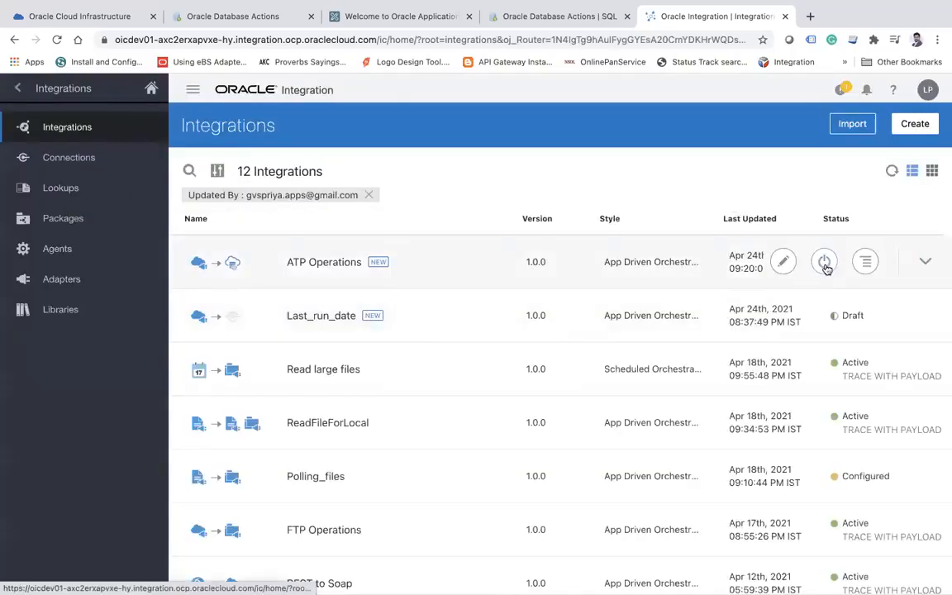
Activate ATP Operations with tracing and payload logging, then open its test page
{"action": "left_click", "coordinate": [824, 263]}
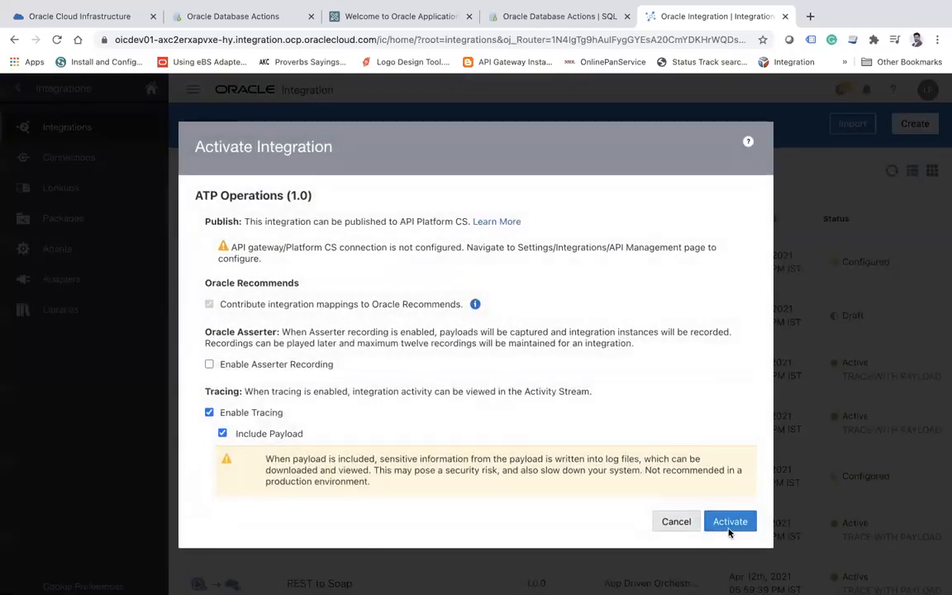
{"action": "left_click", "coordinate": [729, 529]}
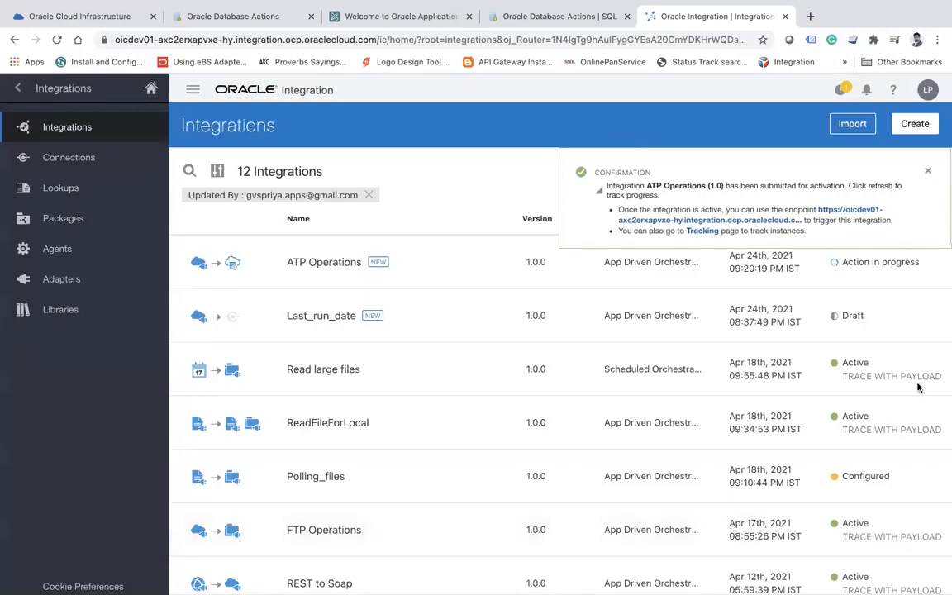
{"action": "left_click", "coordinate": [927, 175]}
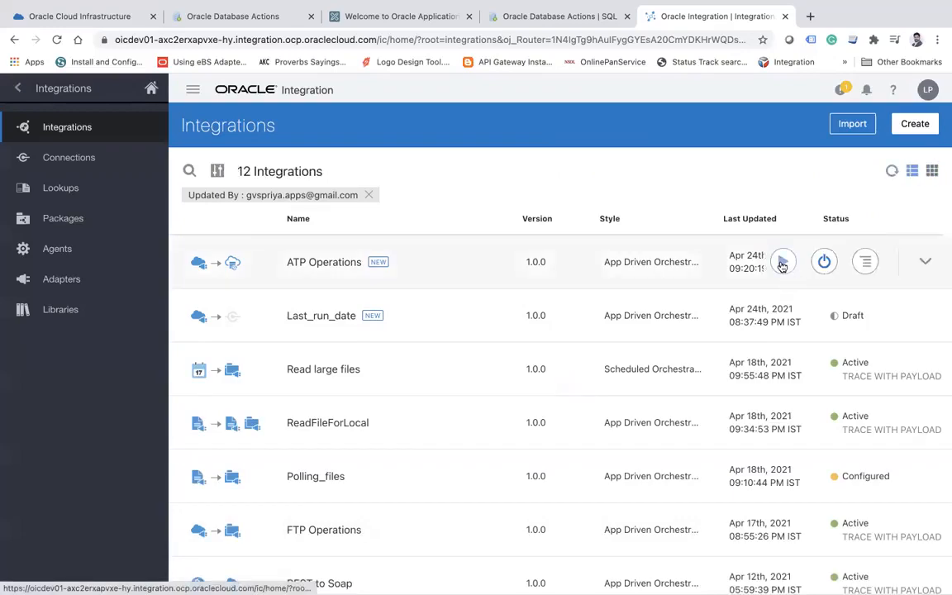
{"action": "left_click", "coordinate": [639, 337]}
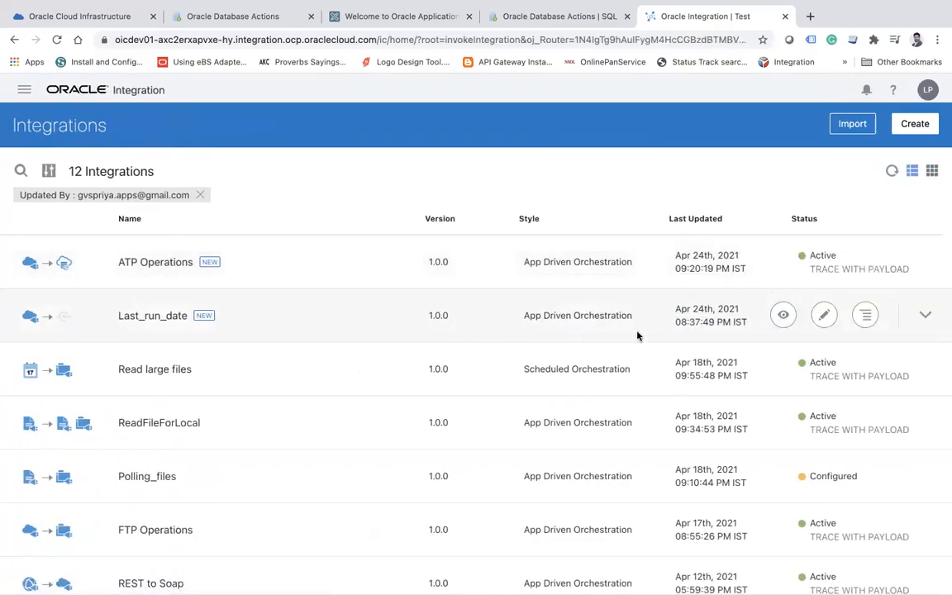
Choose CreateEmployees (POST) and duplicate the sample employee object in the JSON body
{"action": "left_click", "coordinate": [152, 209]}
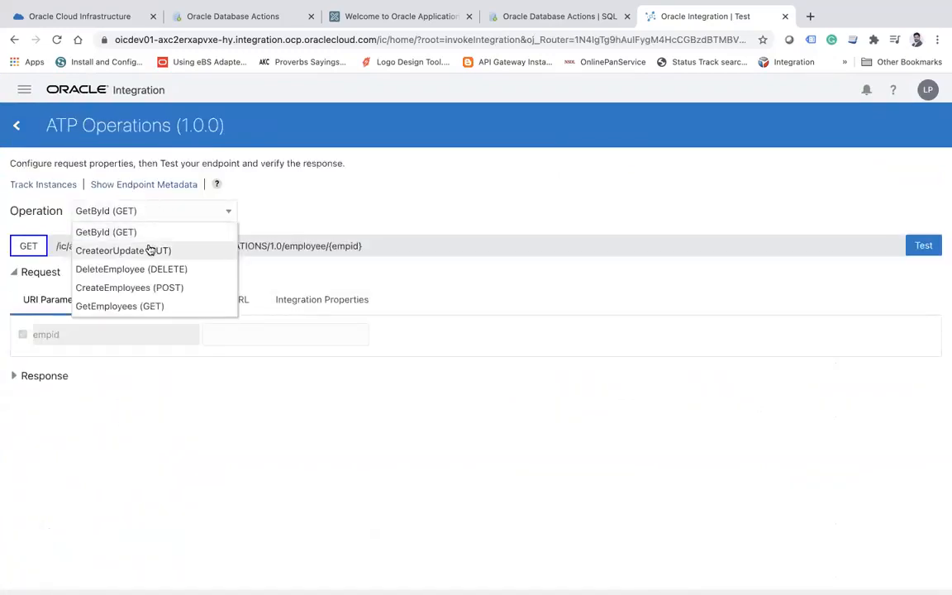
{"action": "left_click", "coordinate": [142, 287]}
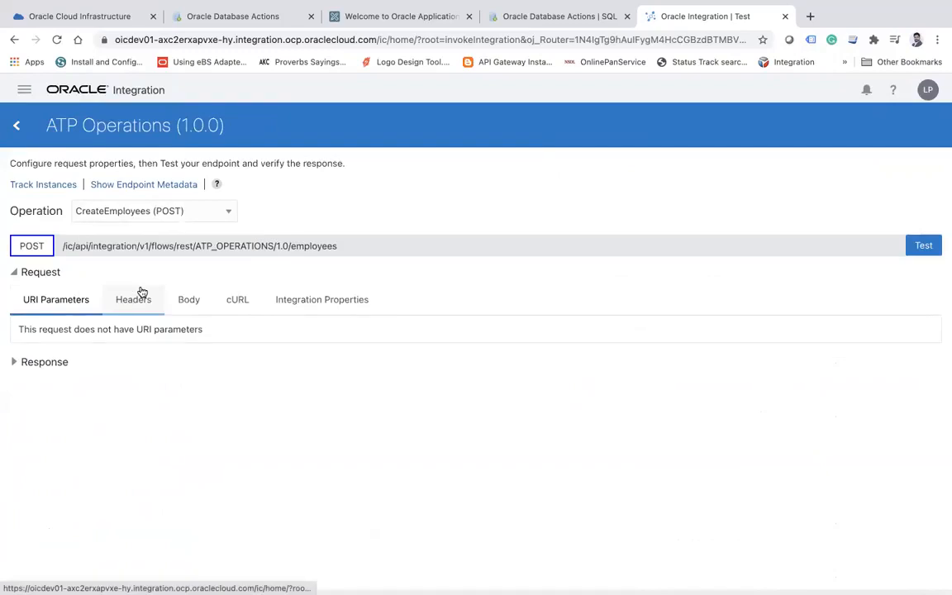
{"action": "left_click", "coordinate": [189, 301]}
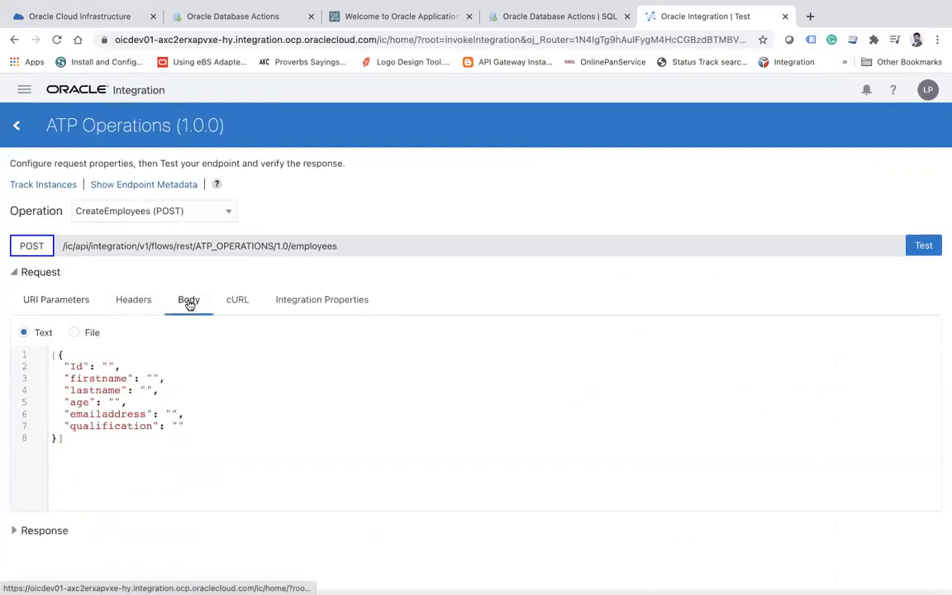
{"action": "left_click_drag", "start_coordinate": [60, 355], "coordinate": [60, 442]}
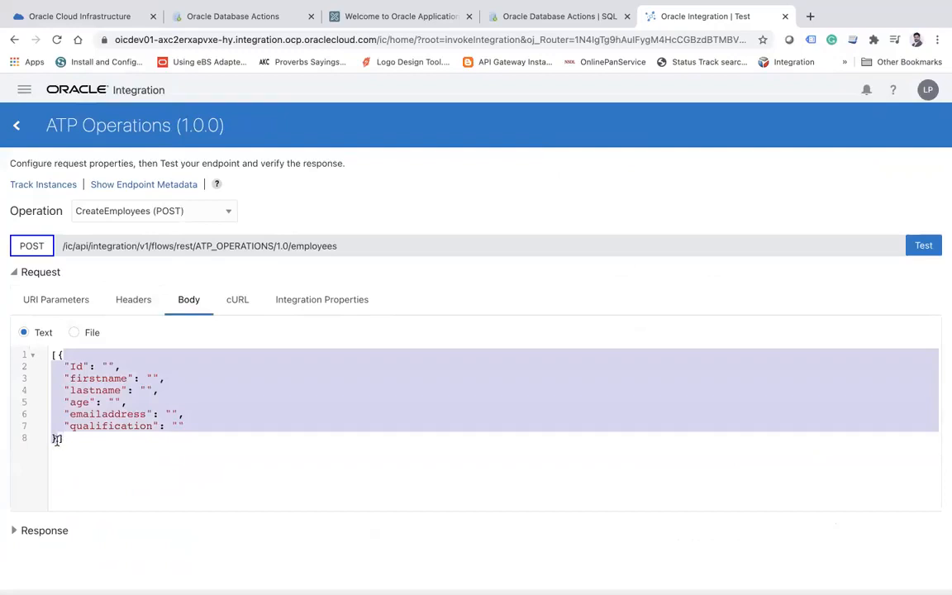
{"action": "left_click_drag", "start_coordinate": [59, 355], "coordinate": [56, 438]}
{"action": "key", "text": "ctrl+c"}
{"action": "left_click", "coordinate": [56, 438]}
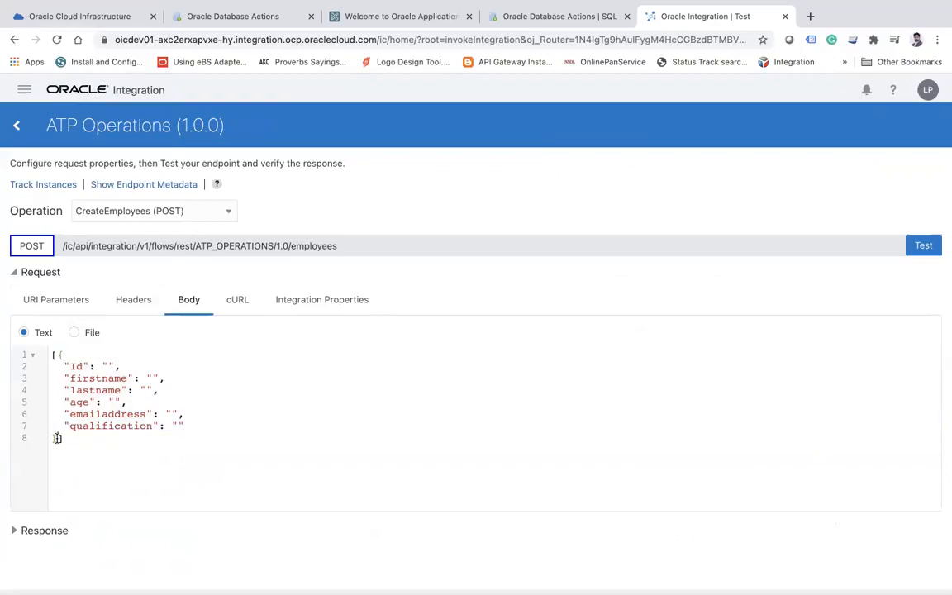
{"action": "type", "text": ","}
{"action": "key", "text": "Return"}
{"action": "key", "text": "Return"}
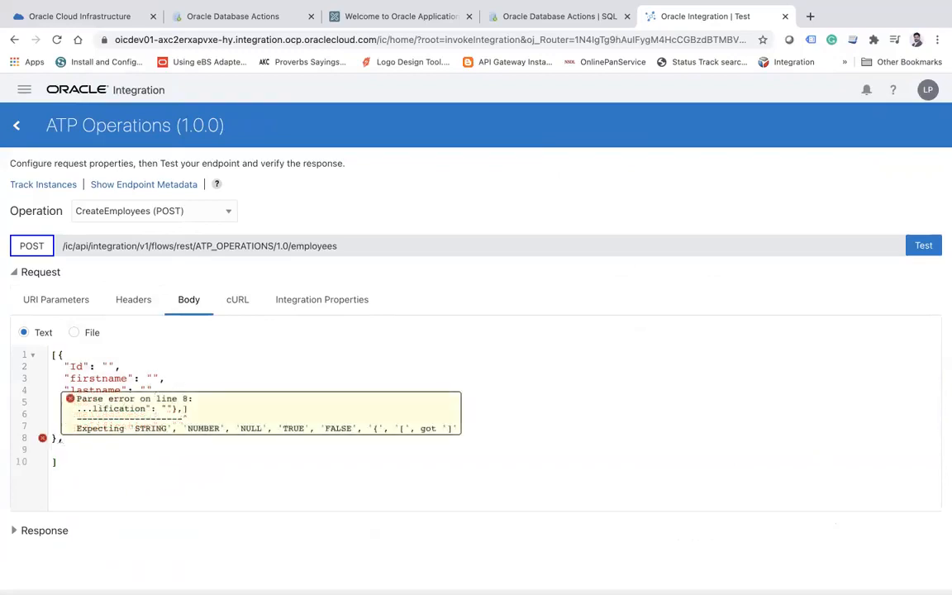
{"action": "key", "text": "ctrl+v"}
Fill in the first employee's name, age 30 and e-mail, then set the second's Id to 2
{"action": "scroll", "coordinate": [165, 376], "scroll_direction": "up", "scroll_amount": 3}
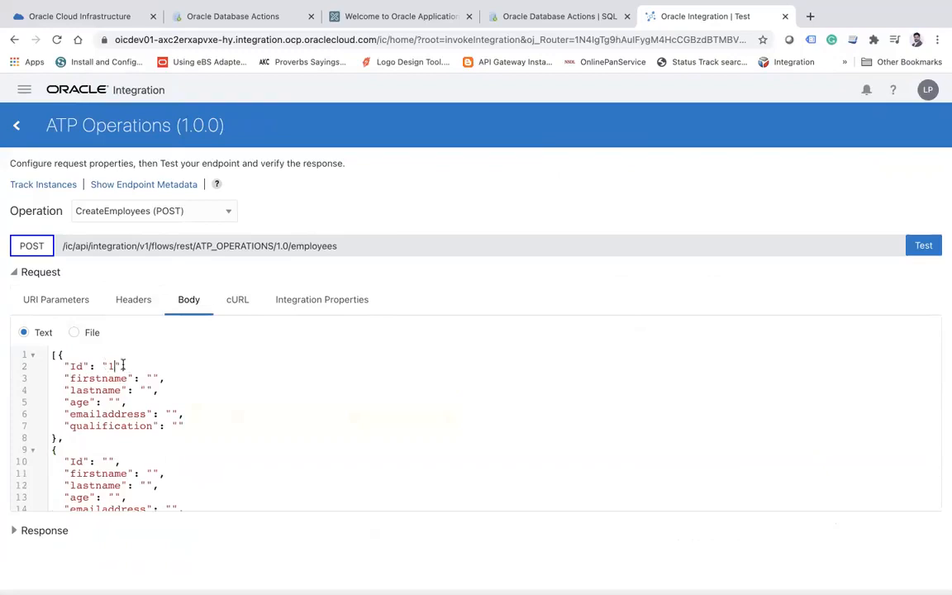
{"action": "left_click", "coordinate": [145, 391]}
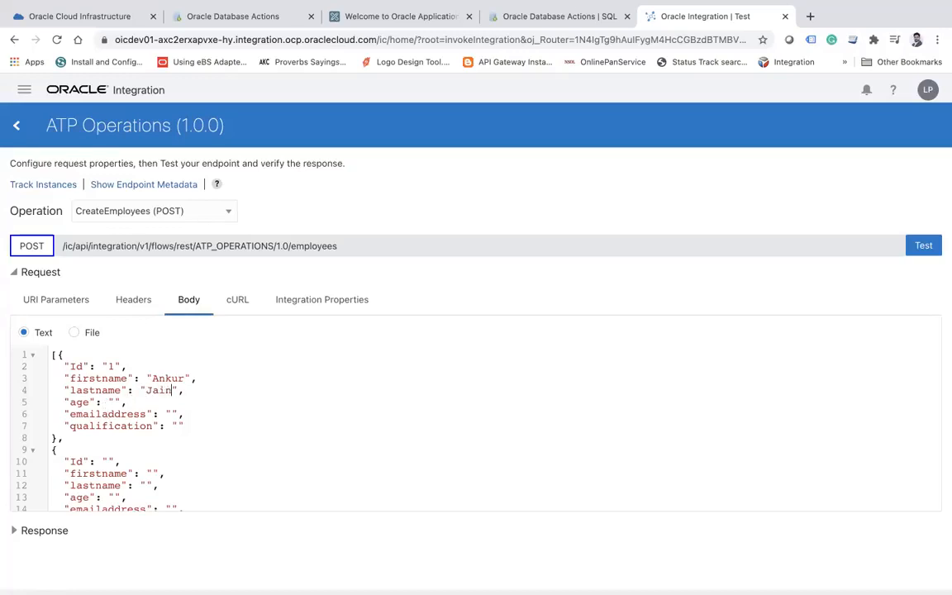
{"action": "type", "text": "34"}
{"action": "key", "text": "BackSpace"}
{"action": "key", "text": "BackSpace"}
{"action": "key", "text": "BackSpace"}
{"action": "type", "text": "30"}
{"action": "type", "text": ","}
{"action": "type", "text": "a"}
{"action": "type", "text": "@yah"}
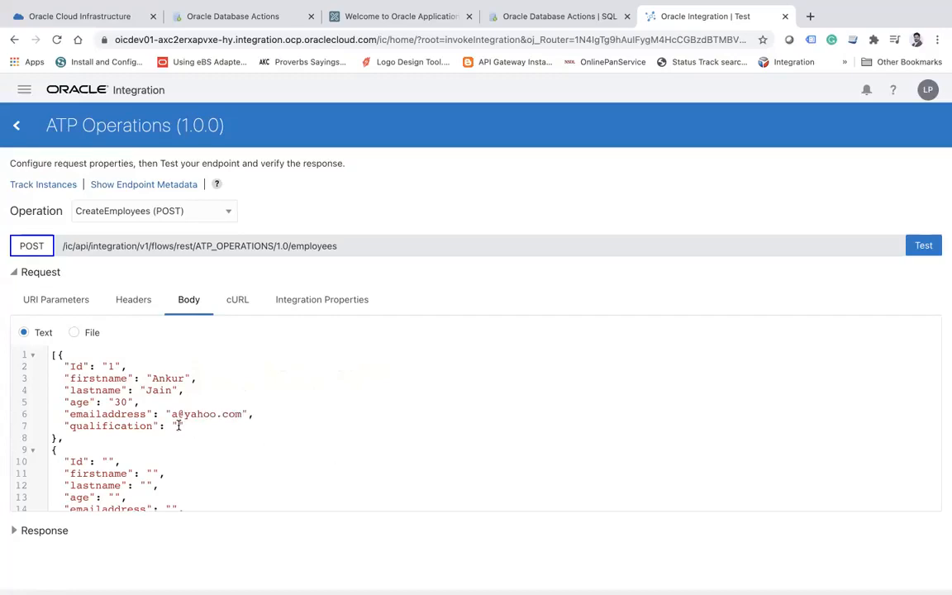
{"action": "scroll", "coordinate": [106, 415], "scroll_direction": "down", "scroll_amount": 2}
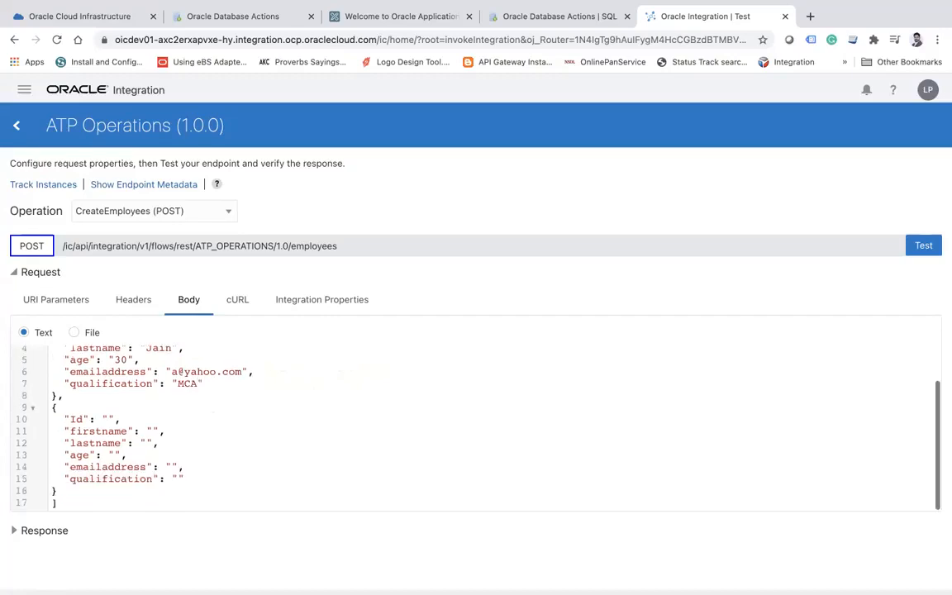
{"action": "left_click", "coordinate": [108, 418]}
{"action": "type", "text": "2"}
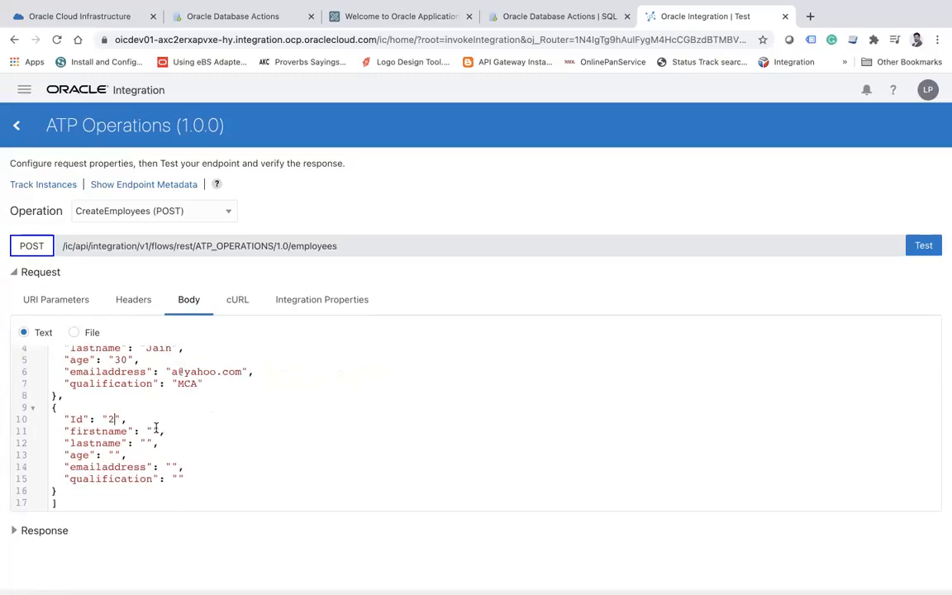
{"action": "type", "text": "ita"}
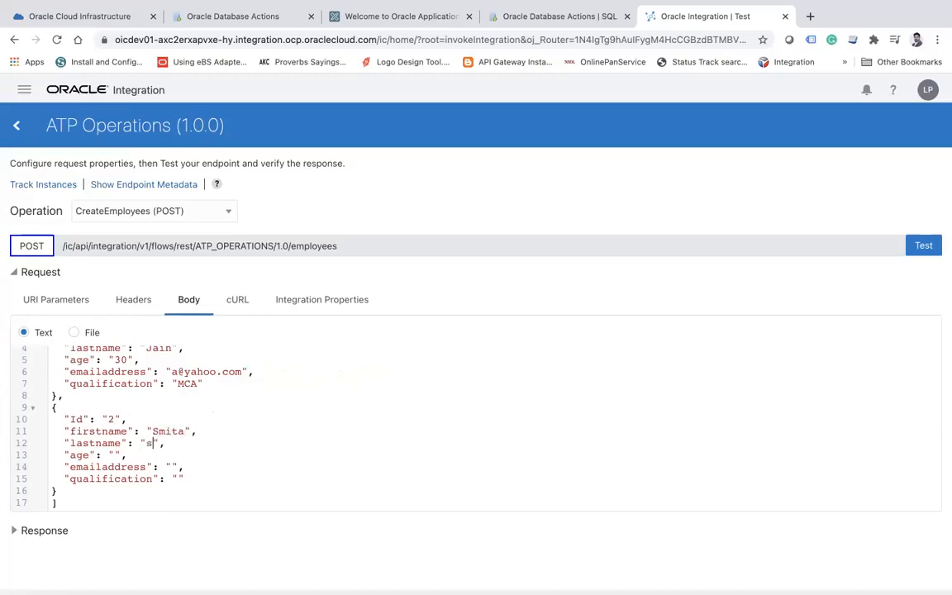
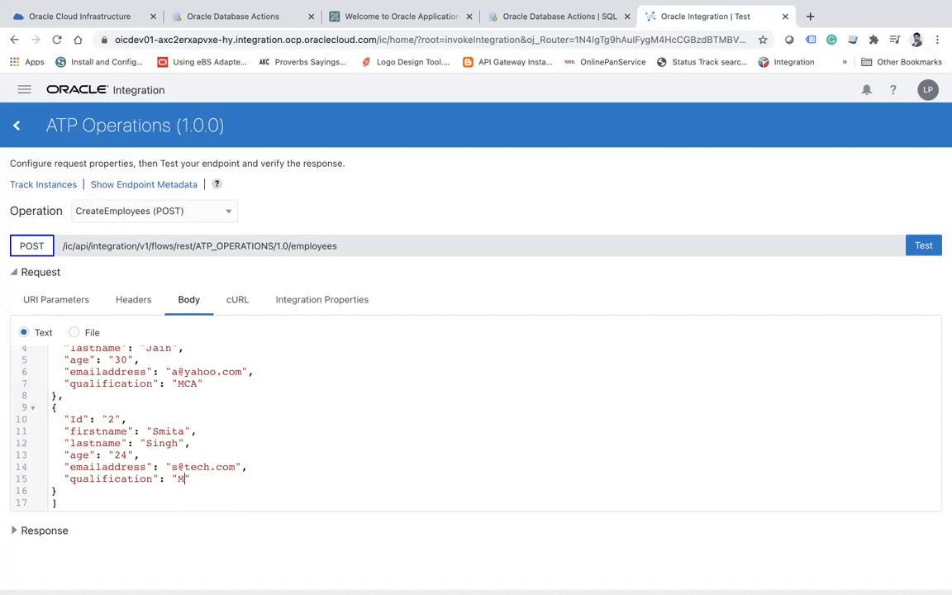
Run the CreateEmployees POST test with the two-employee JSON body; it returns 500 Internal Server Error
{"action": "left_click", "coordinate": [927, 246]}
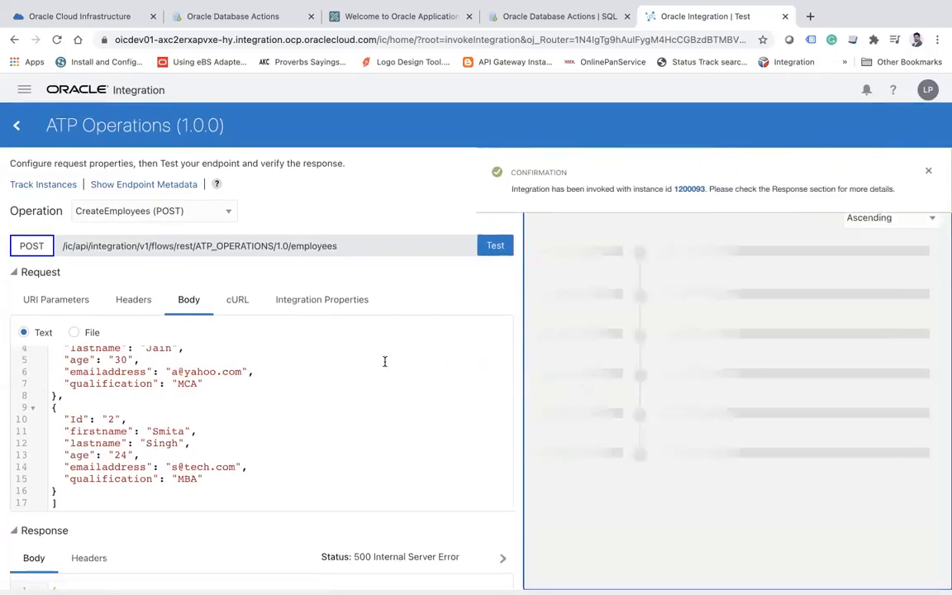
Open the Insert invoke error and review why Id couldn't convert to BigDecimal
{"action": "scroll", "coordinate": [283, 403], "scroll_direction": "down", "scroll_amount": 3}
{"action": "left_click", "coordinate": [663, 321]}
{"action": "scroll", "coordinate": [304, 498], "scroll_direction": "down", "scroll_amount": 2}
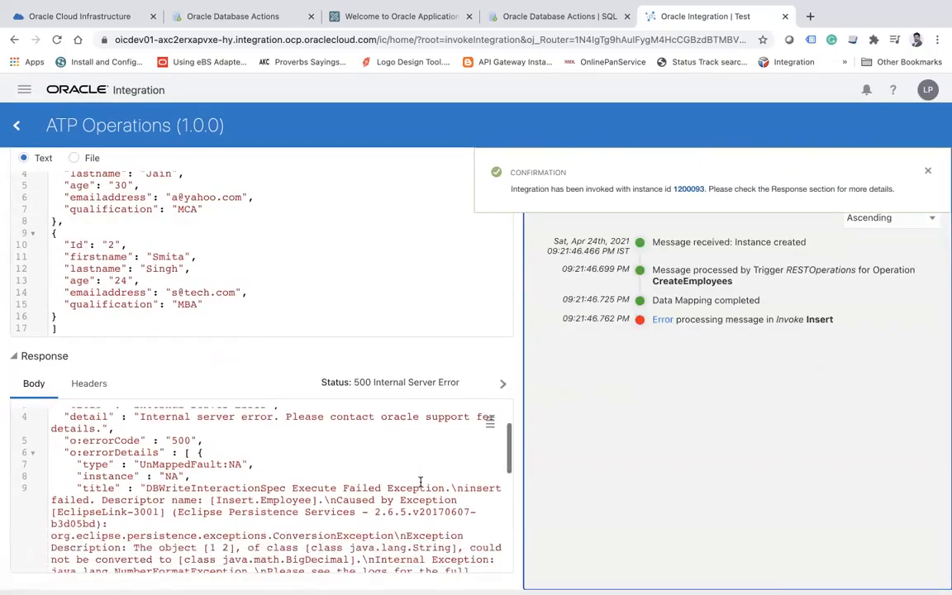
{"action": "scroll", "coordinate": [355, 494], "scroll_direction": "down", "scroll_amount": 2}
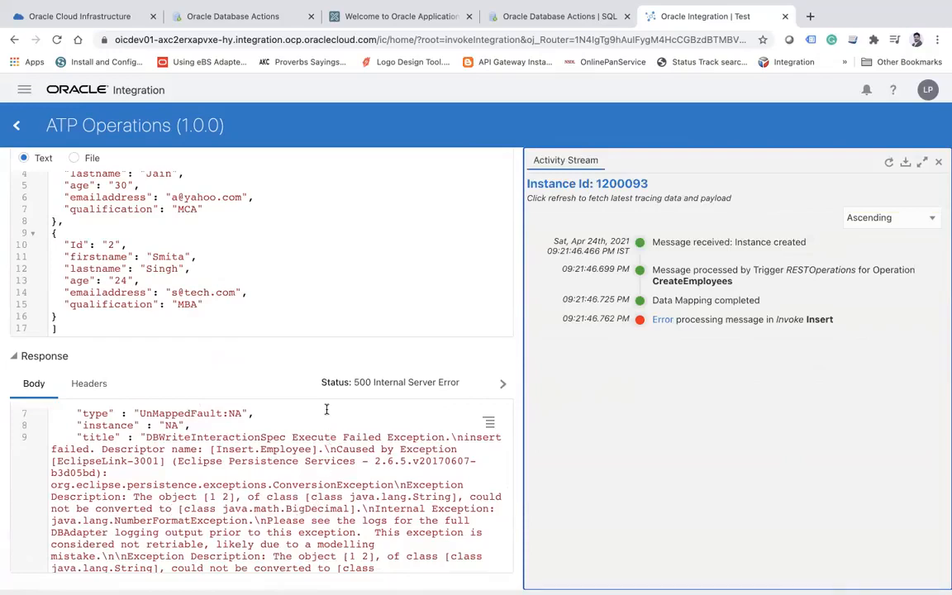
{"action": "scroll", "coordinate": [300, 294], "scroll_direction": "up", "scroll_amount": 2}
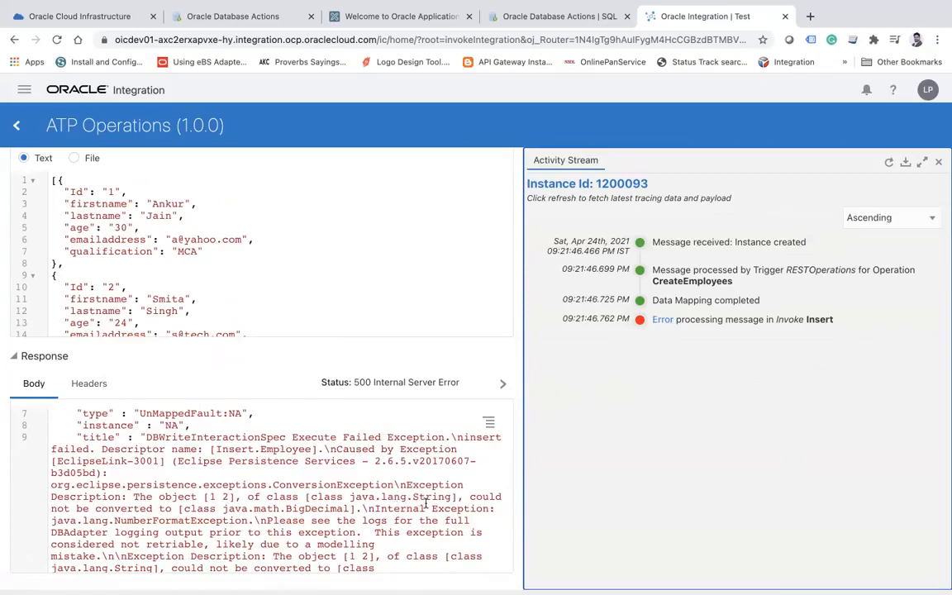
{"action": "scroll", "coordinate": [265, 297], "scroll_direction": "up", "scroll_amount": 3}
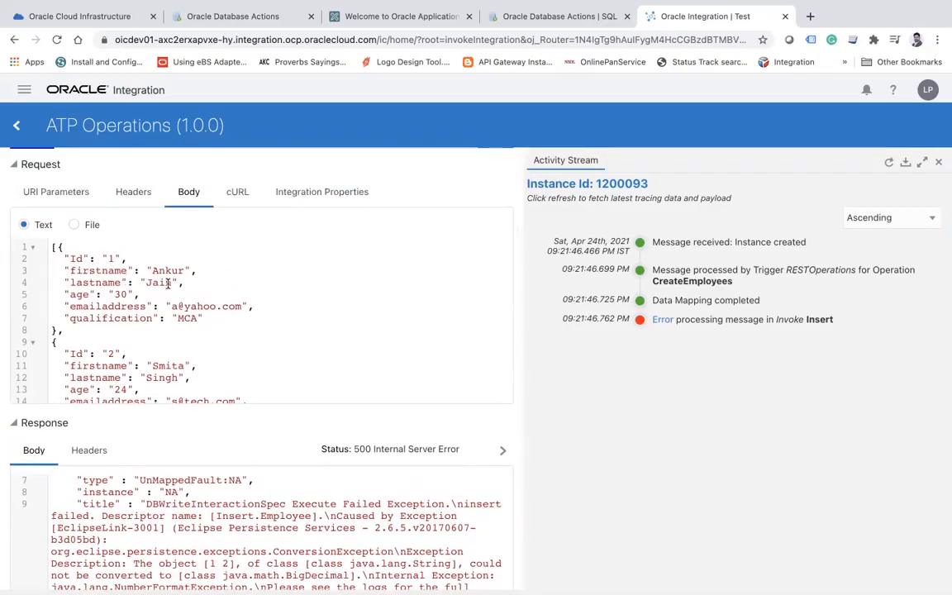
Deactivate the ATP Operations integration from the Integrations list
{"action": "left_click", "coordinate": [28, 134]}
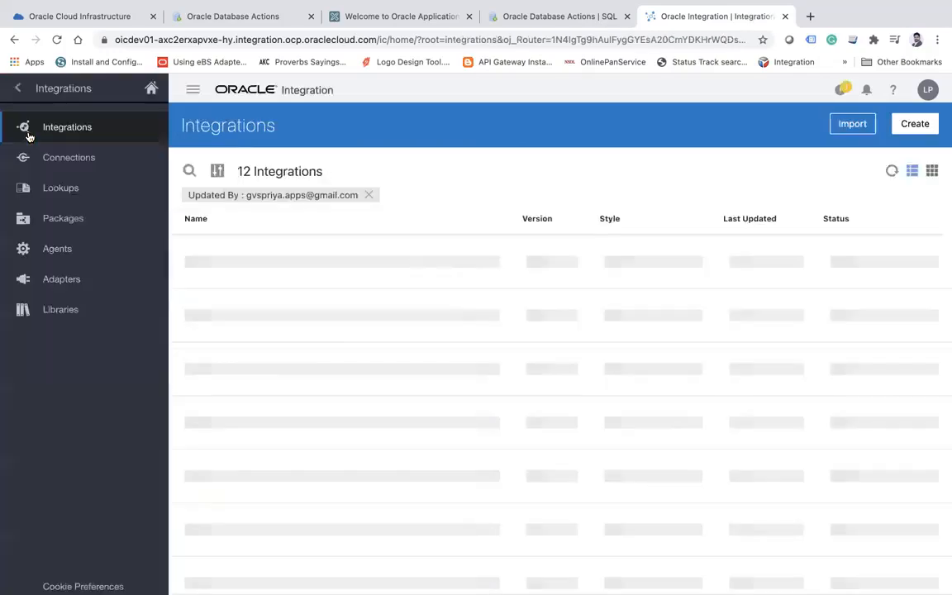
{"action": "left_click", "coordinate": [822, 270]}
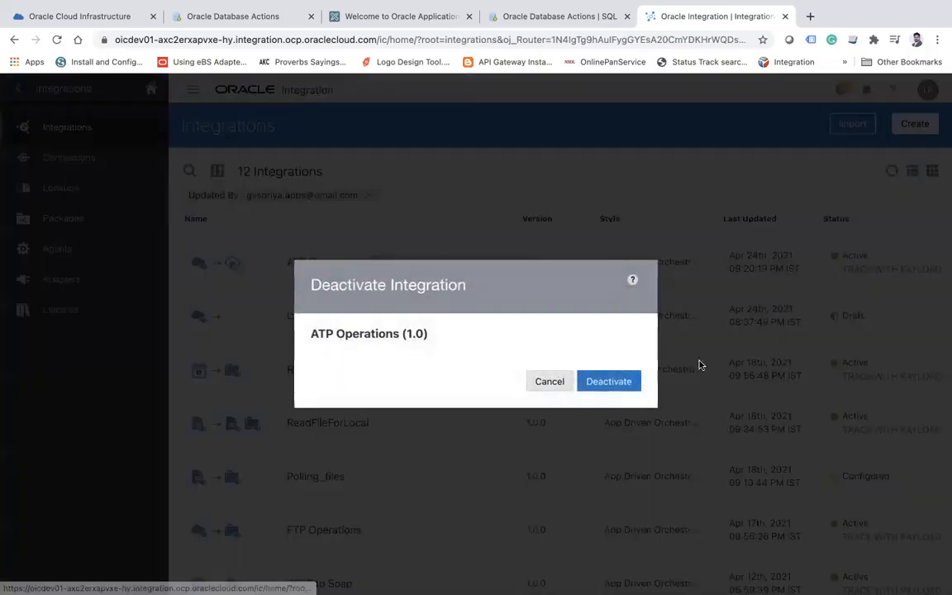
{"action": "left_click", "coordinate": [625, 385]}
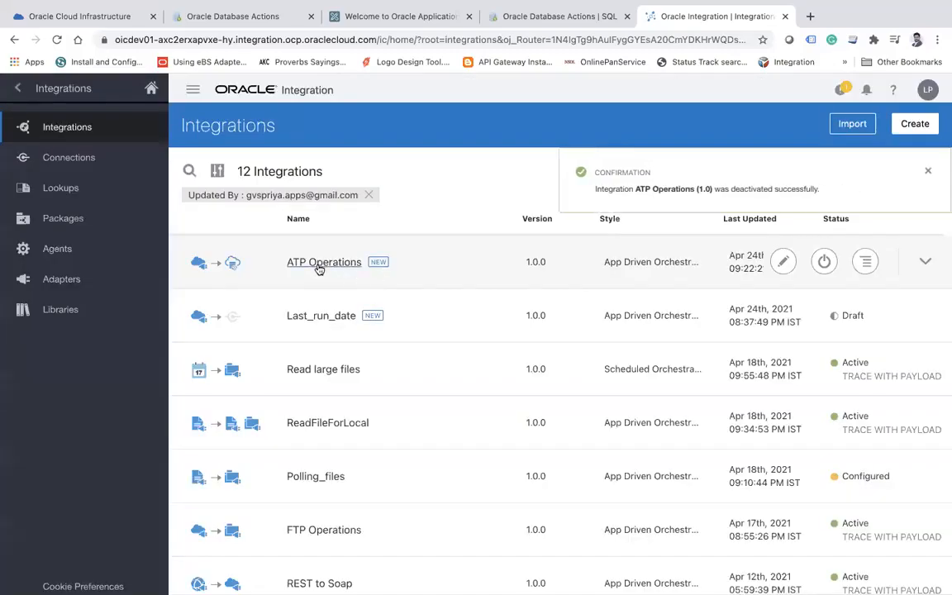
Open ATP Operations for editing and start editing the RESTOperations trigger
{"action": "left_click", "coordinate": [319, 266]}
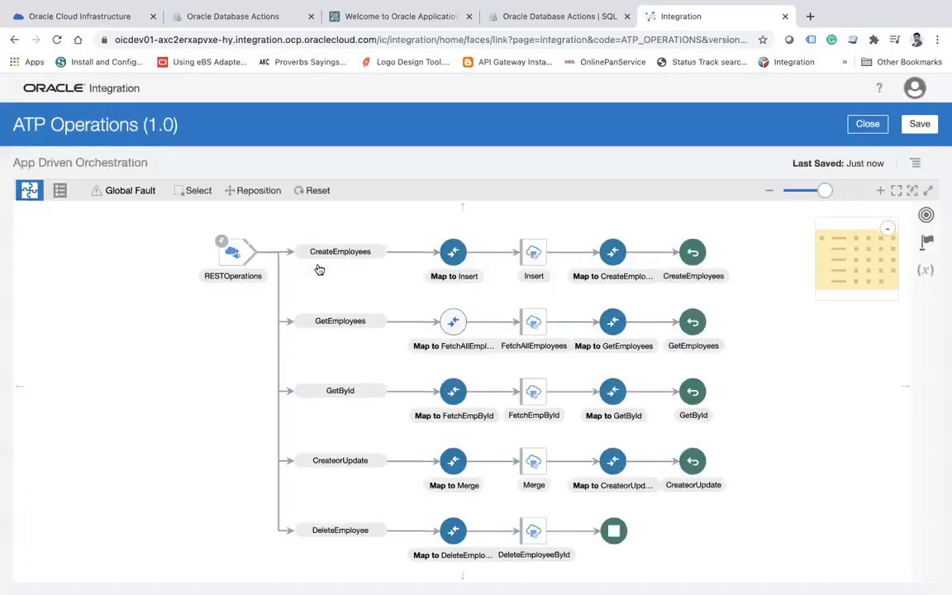
{"action": "left_click_drag", "start_coordinate": [209, 313], "coordinate": [190, 344]}
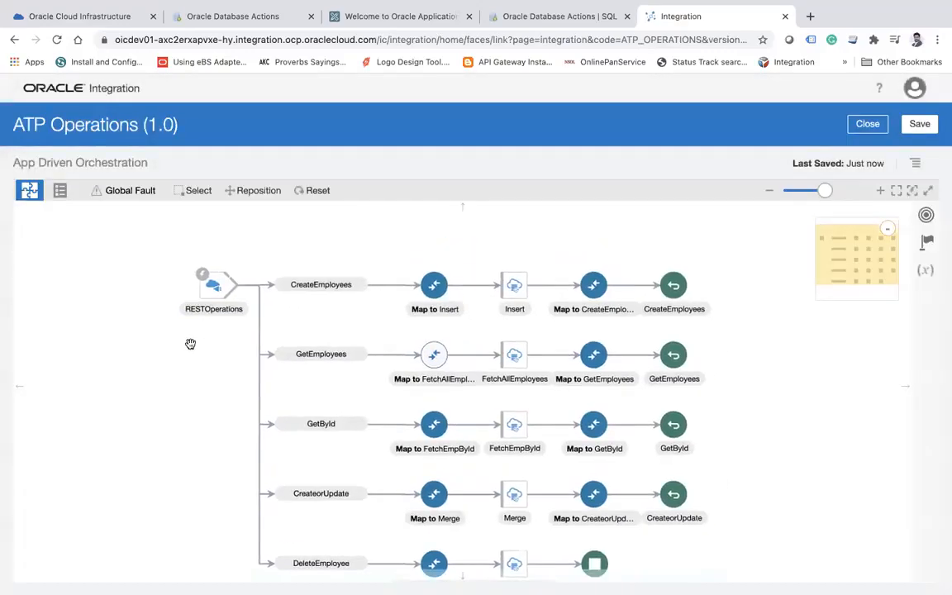
{"action": "left_click", "coordinate": [213, 283]}
{"action": "left_click", "coordinate": [237, 267]}
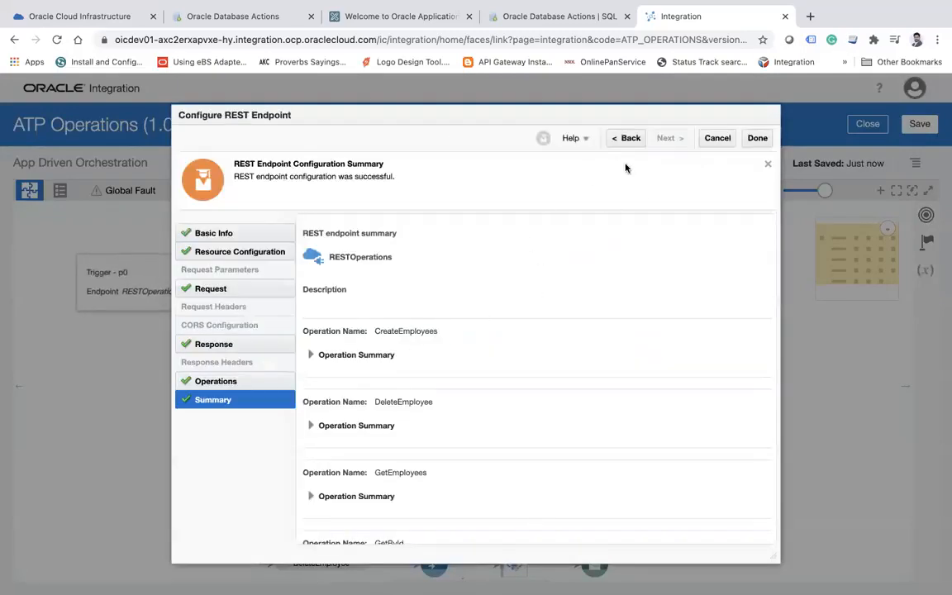
Select CreateEmployees in the REST wizard and reach its request payload page
{"action": "left_click", "coordinate": [625, 139]}
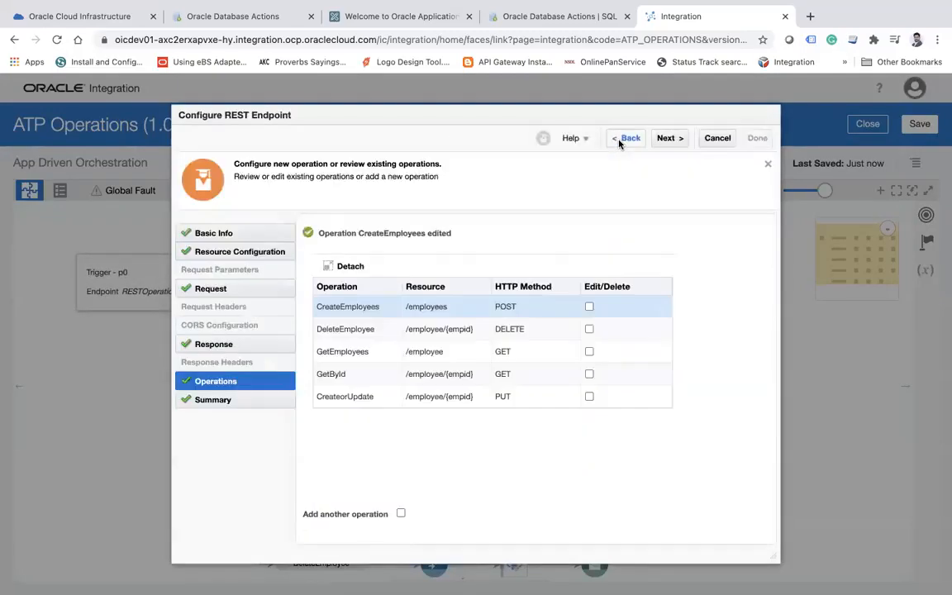
{"action": "left_click", "coordinate": [588, 307]}
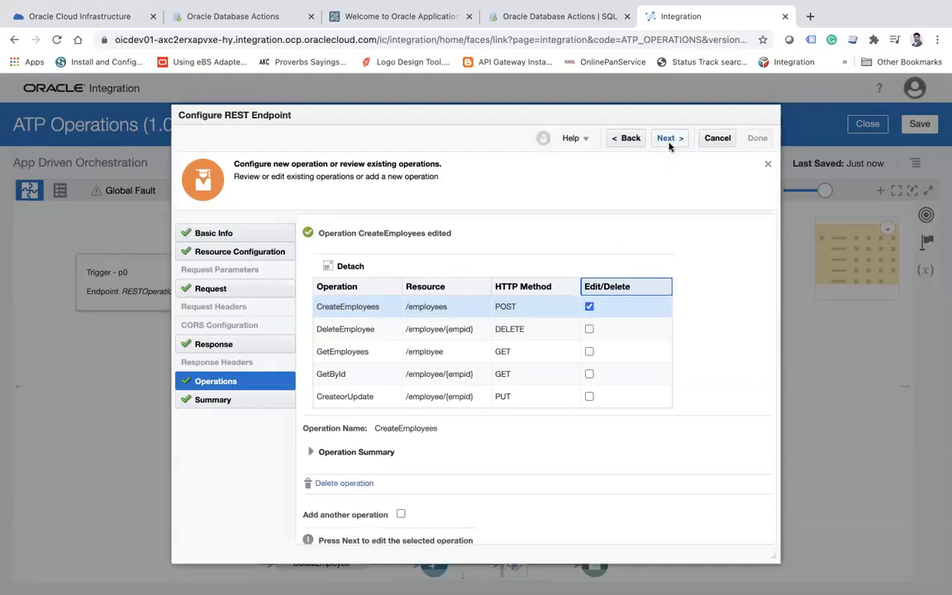
{"action": "left_click", "coordinate": [668, 140]}
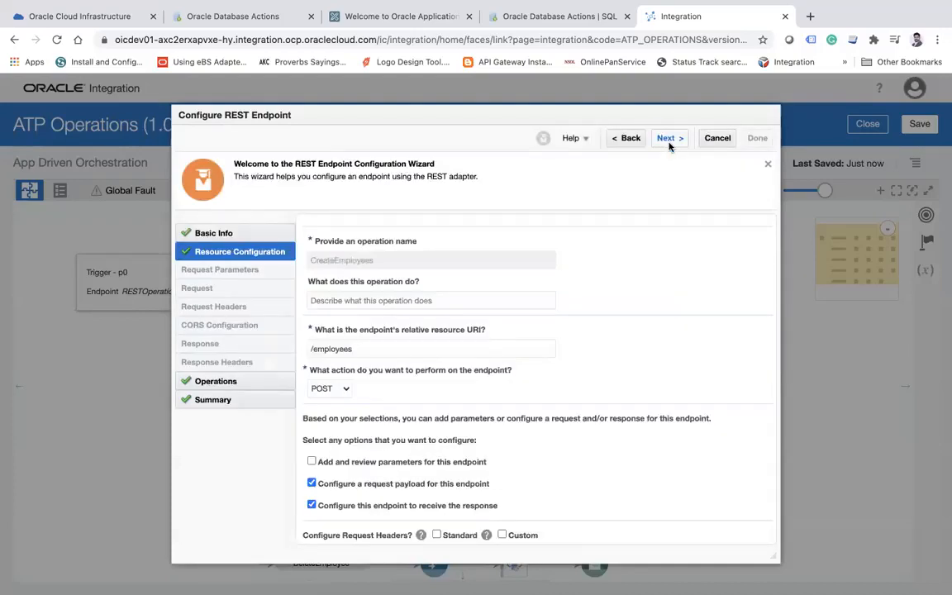
{"action": "left_click", "coordinate": [668, 141]}
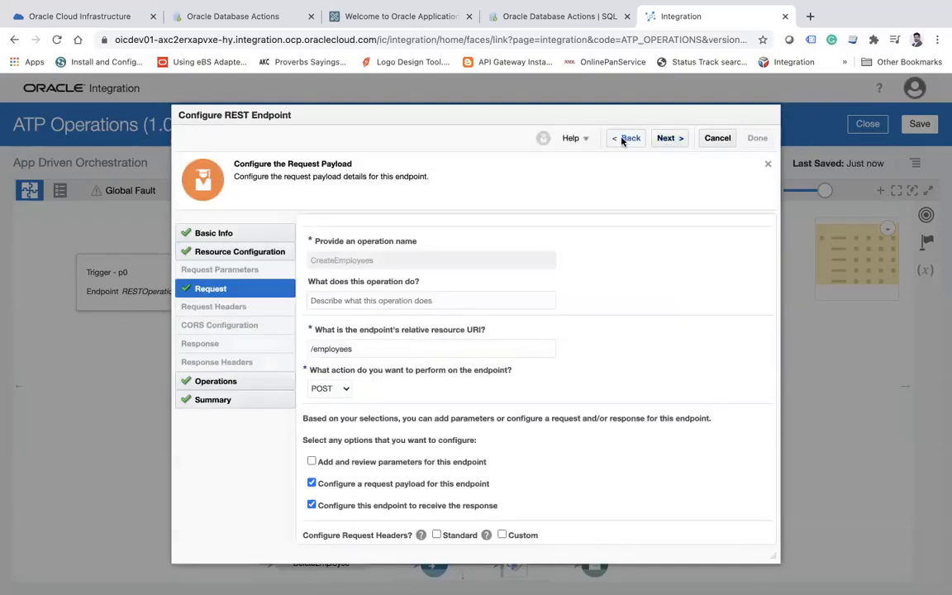
{"action": "left_click", "coordinate": [626, 139]}
{"action": "left_click", "coordinate": [666, 139]}
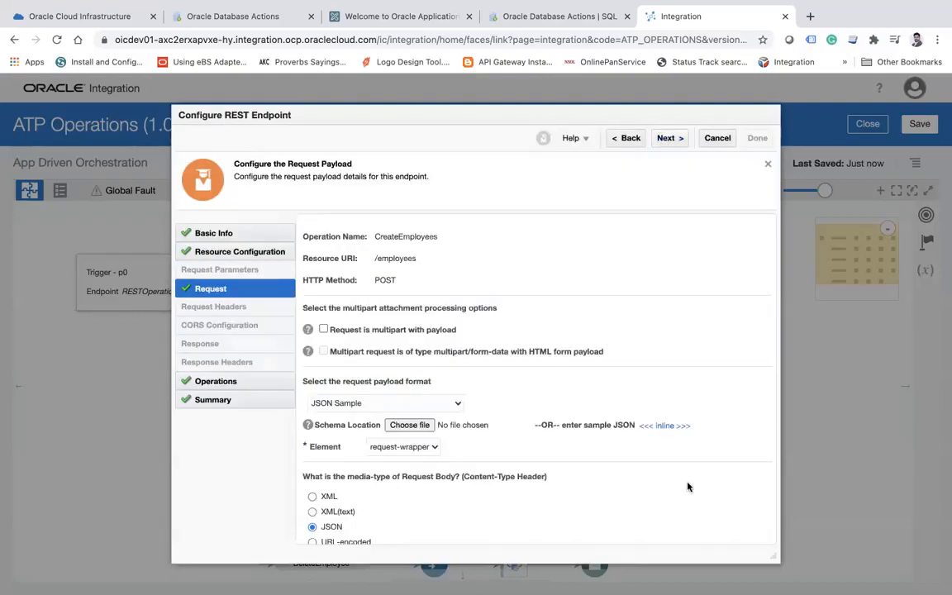
Change the inline request sample's Id to the number 1 and continue past the response page
{"action": "left_click", "coordinate": [666, 425]}
{"action": "left_click", "coordinate": [352, 263]}
{"action": "key", "text": "BackSpace"}
{"action": "key", "text": "BackSpace"}
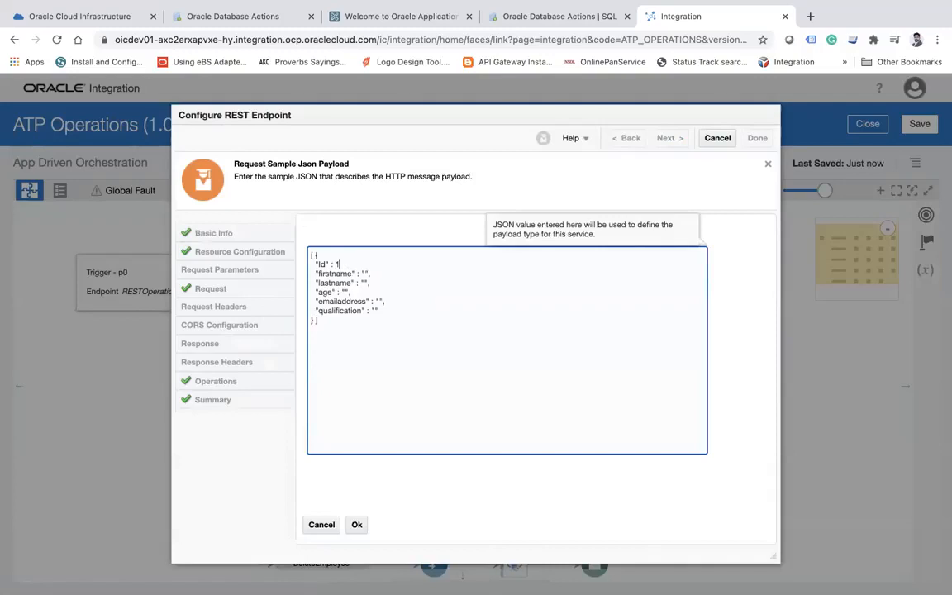
{"action": "type", "text": "1"}
{"action": "left_click", "coordinate": [357, 524]}
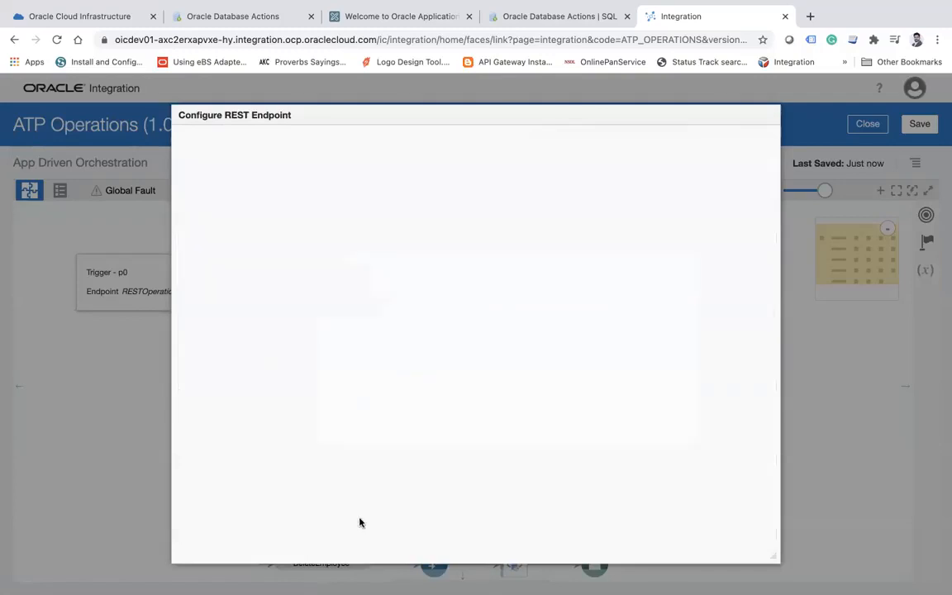
{"action": "left_click", "coordinate": [669, 141]}
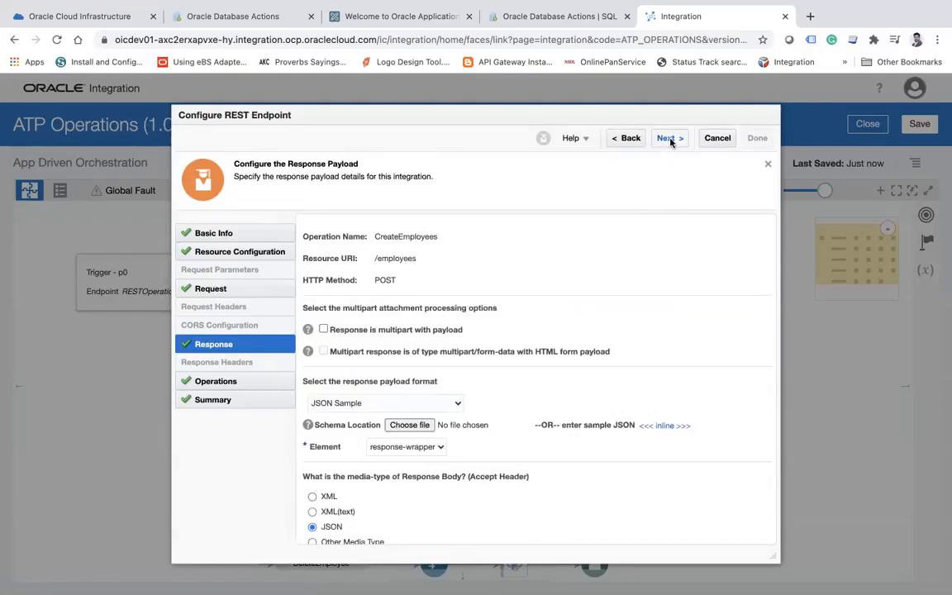
{"action": "left_click", "coordinate": [668, 140]}
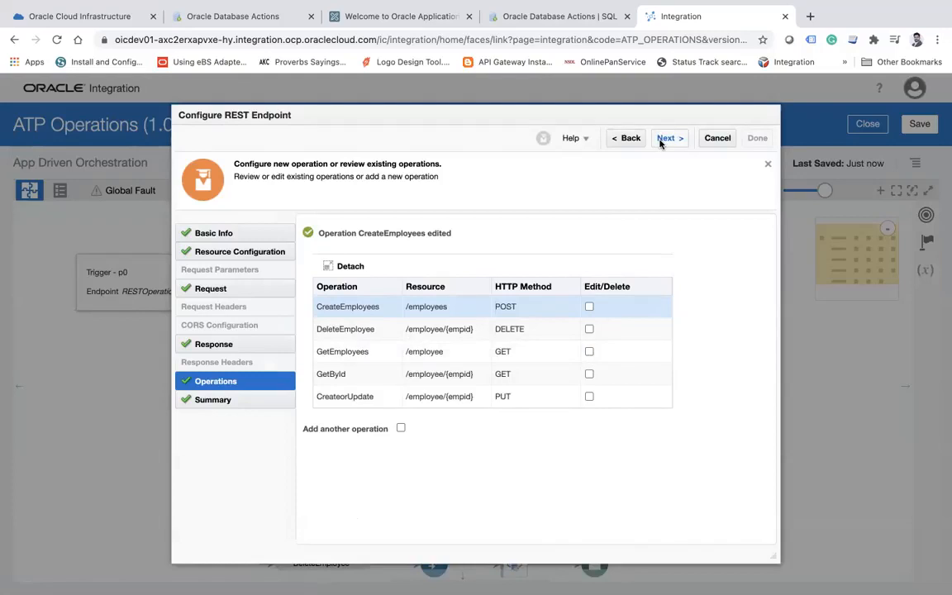
Set "Id" : 1 in GetEmployees' inline response sample JSON and return to Operations
{"action": "left_click", "coordinate": [589, 353]}
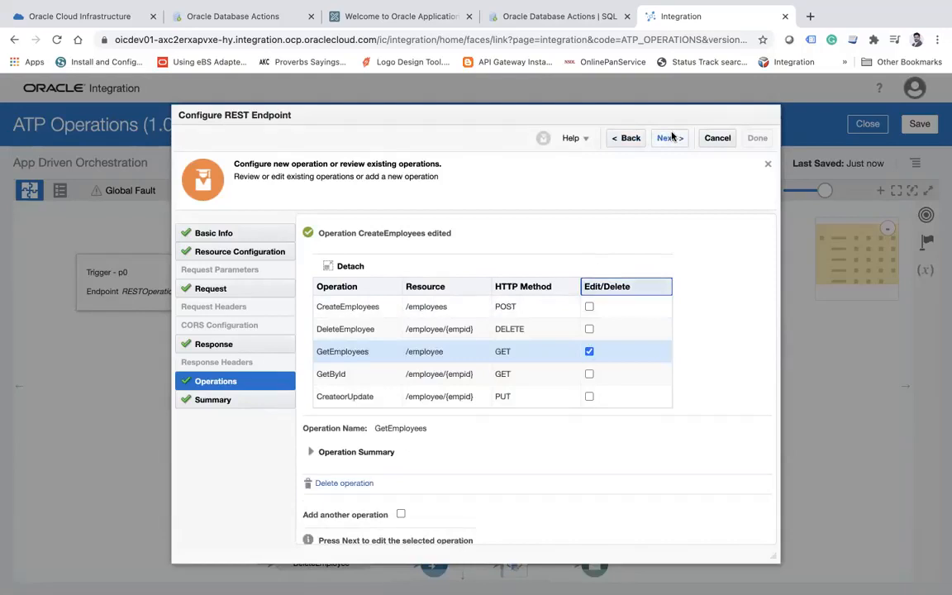
{"action": "left_click", "coordinate": [669, 138]}
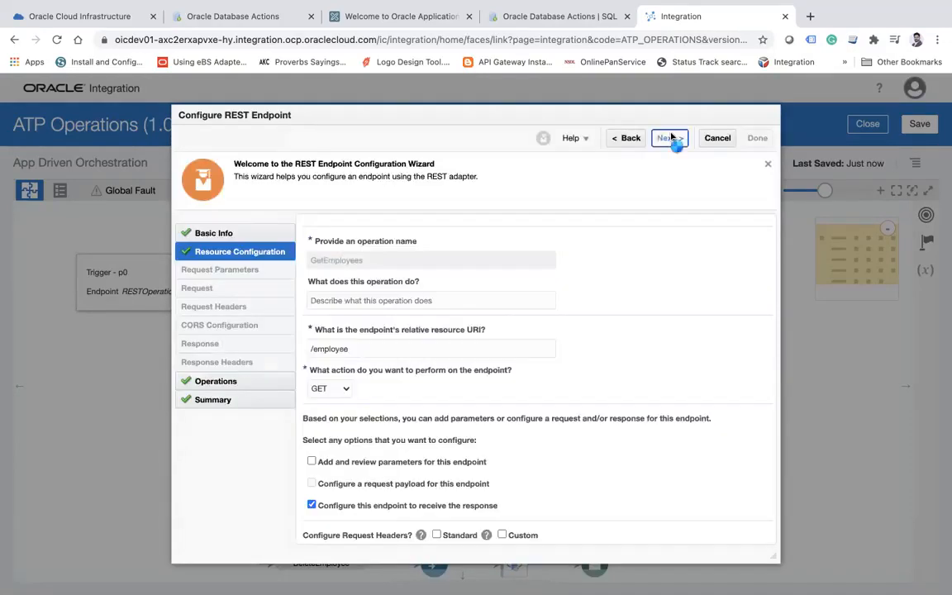
{"action": "left_click", "coordinate": [670, 139]}
{"action": "left_click", "coordinate": [665, 426]}
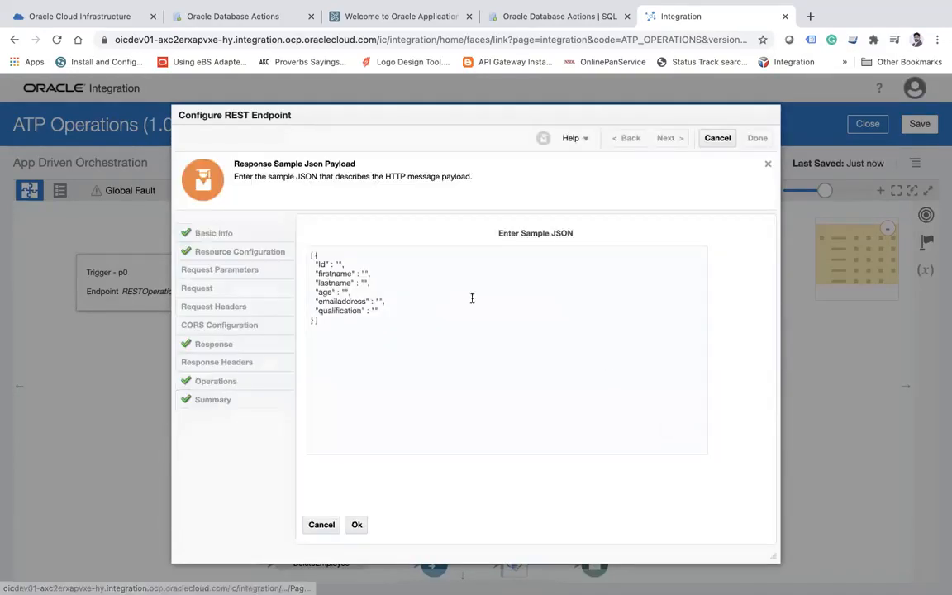
{"action": "left_click", "coordinate": [341, 262]}
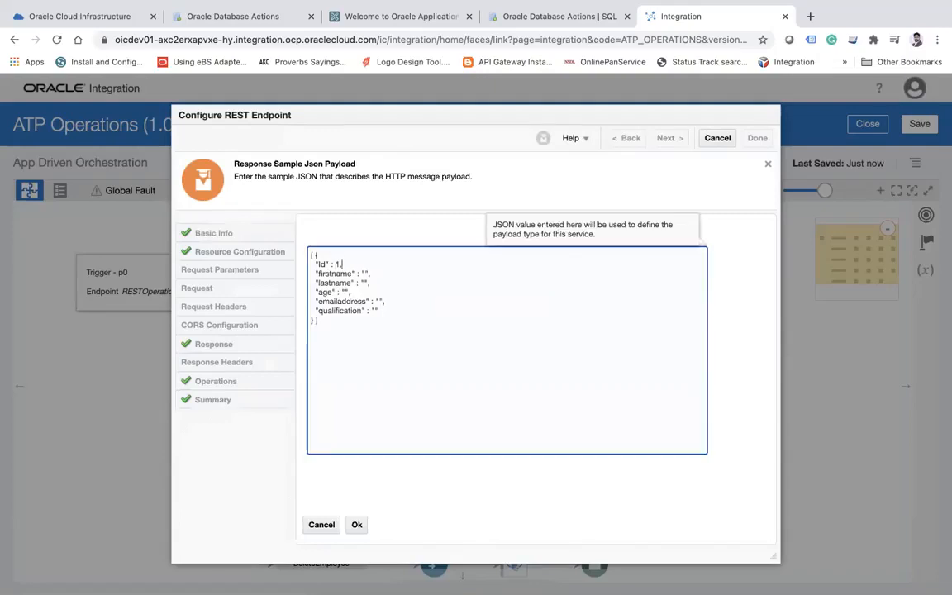
{"action": "left_click", "coordinate": [356, 525]}
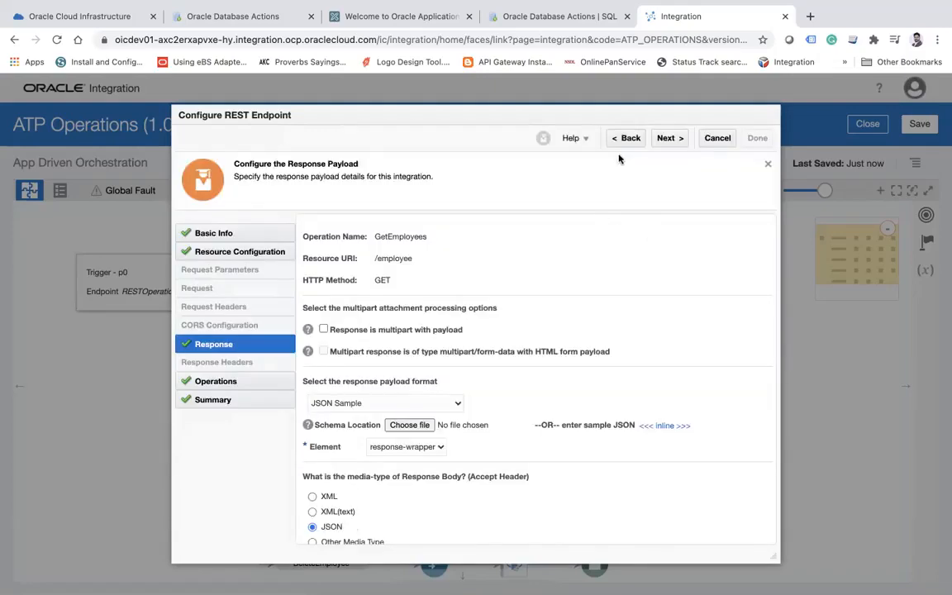
{"action": "left_click", "coordinate": [667, 136]}
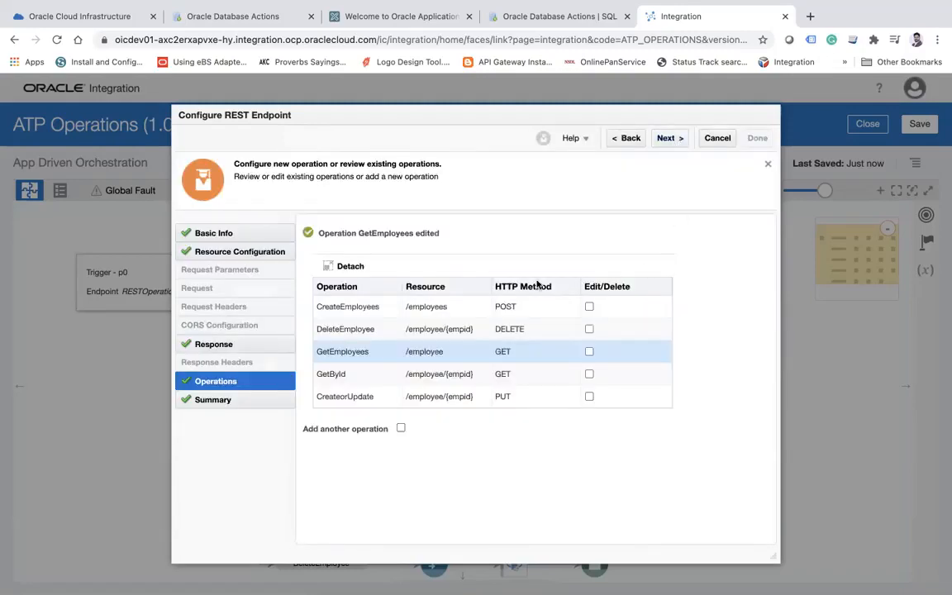
Set DeleteEmployee's empid template parameter data type to integer
{"action": "left_click", "coordinate": [589, 331]}
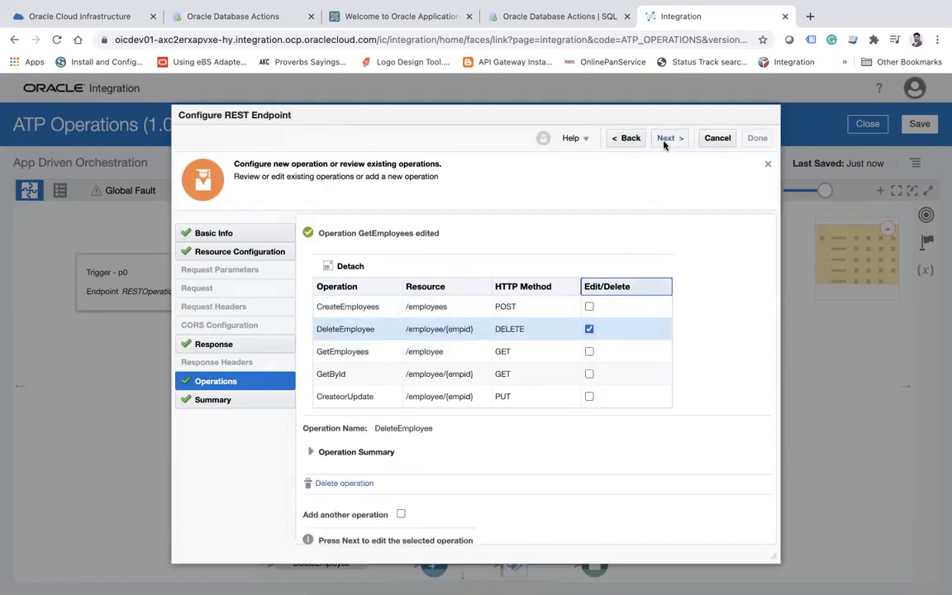
{"action": "left_click", "coordinate": [665, 139]}
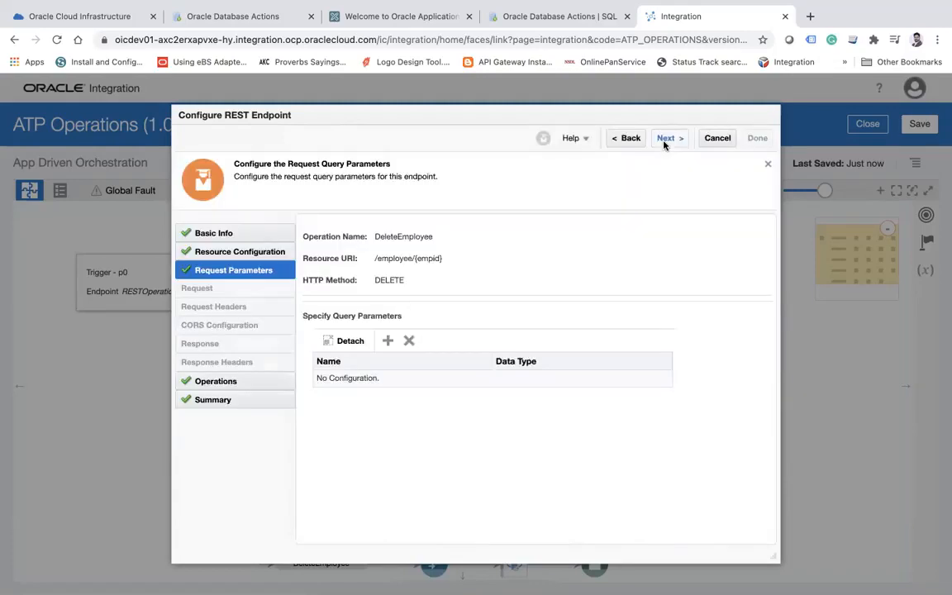
{"action": "left_click", "coordinate": [500, 470]}
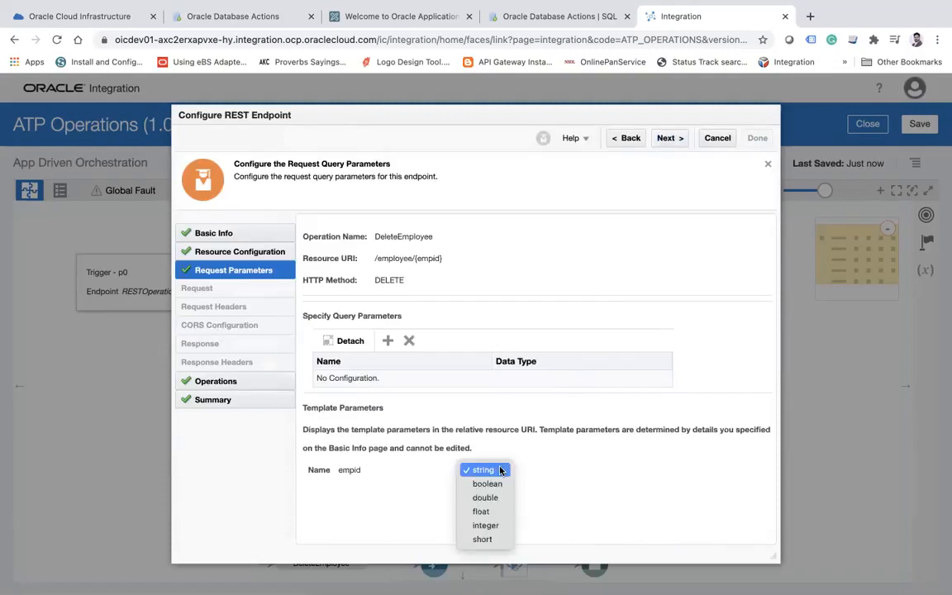
{"action": "left_click", "coordinate": [486, 526]}
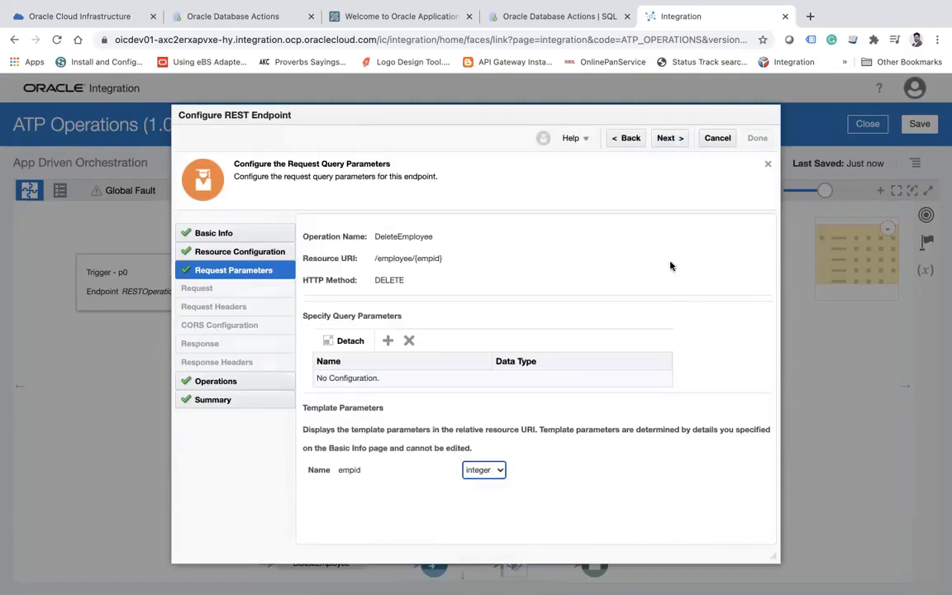
Step through DeleteEmployee's wizard pages and return to the operations list
{"action": "left_click", "coordinate": [669, 140]}
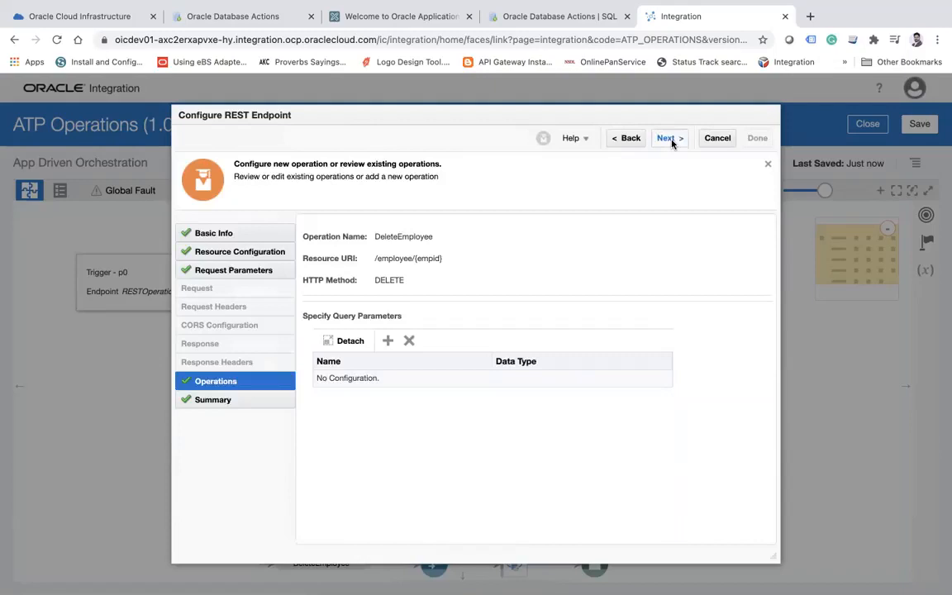
{"action": "left_click", "coordinate": [672, 141]}
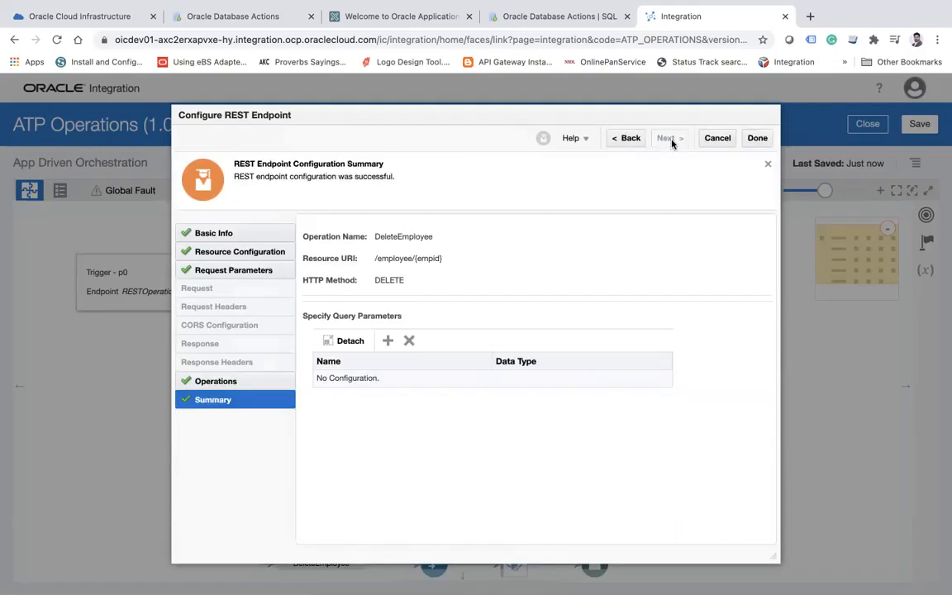
{"action": "left_click", "coordinate": [628, 139]}
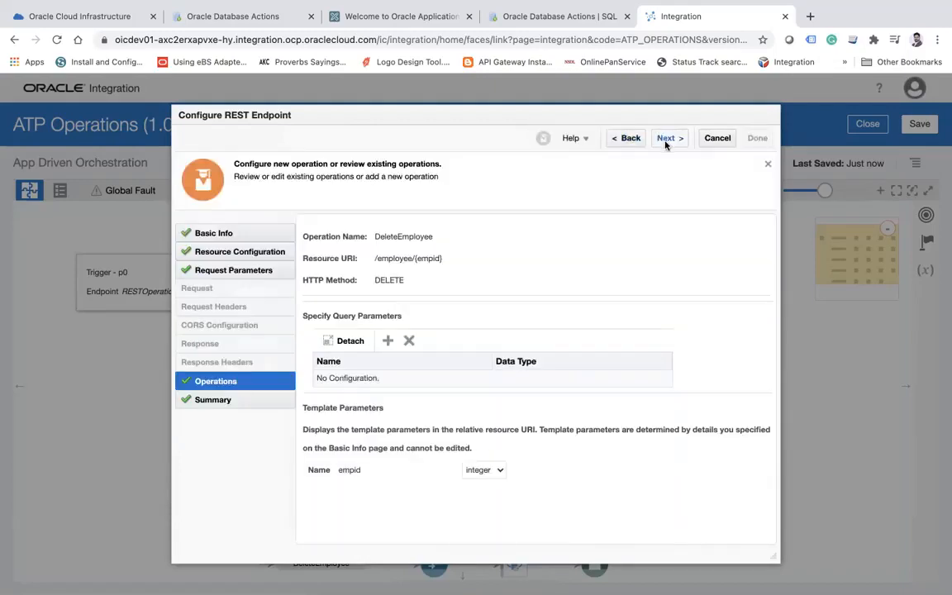
{"action": "left_click", "coordinate": [666, 143]}
{"action": "left_click", "coordinate": [628, 139]}
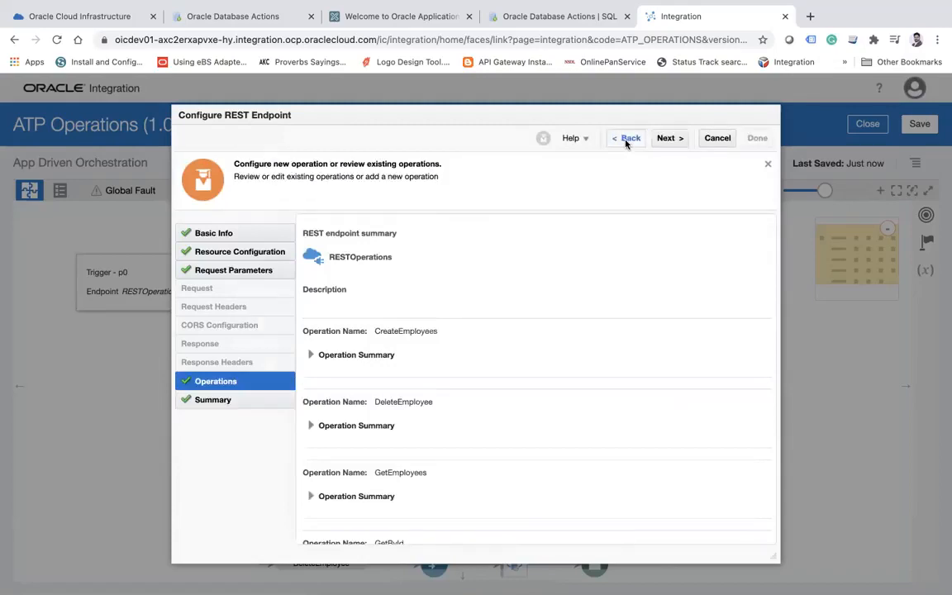
{"action": "left_click", "coordinate": [666, 141]}
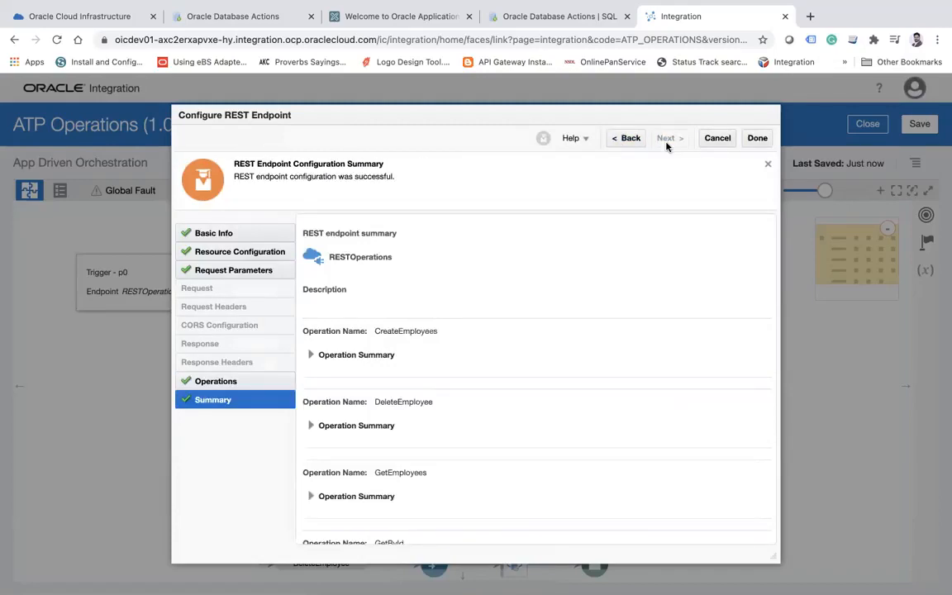
{"action": "left_click", "coordinate": [624, 137]}
{"action": "left_click", "coordinate": [624, 137]}
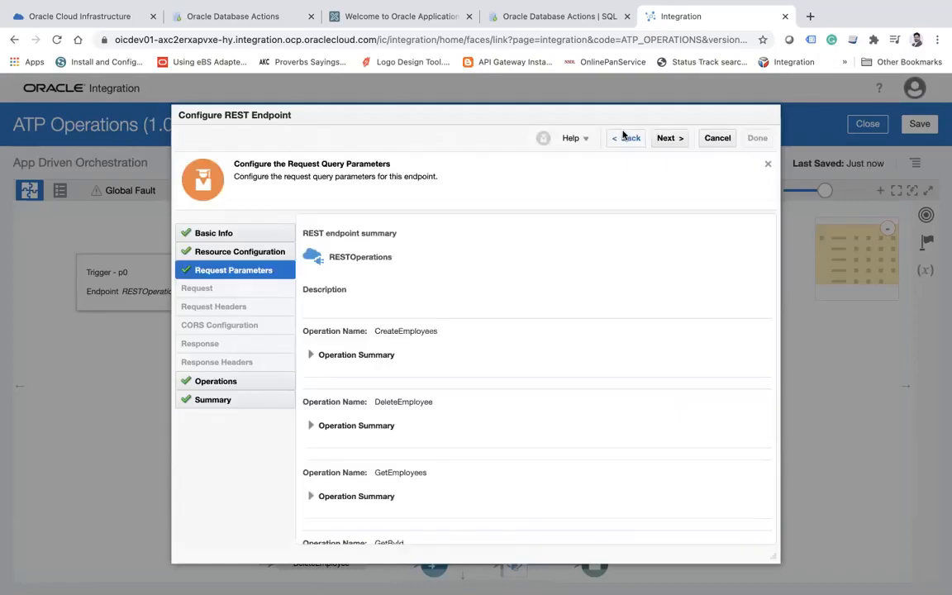
{"action": "left_click", "coordinate": [628, 139]}
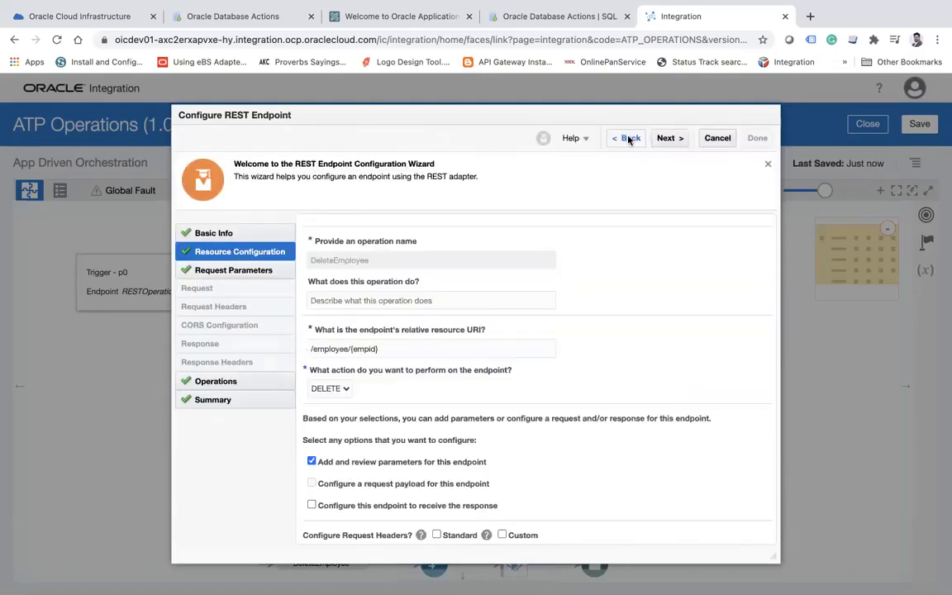
{"action": "left_click", "coordinate": [667, 141]}
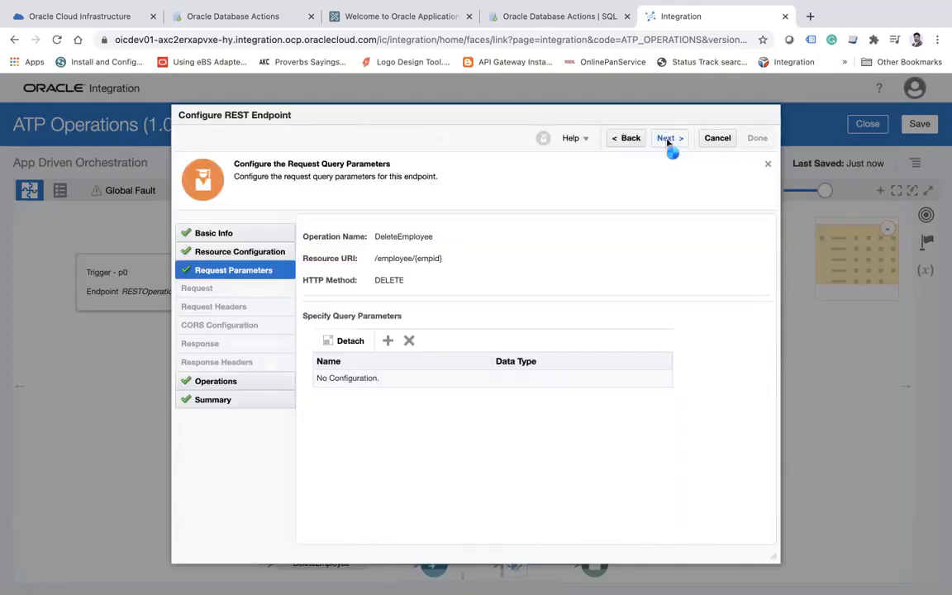
{"action": "left_click", "coordinate": [668, 140]}
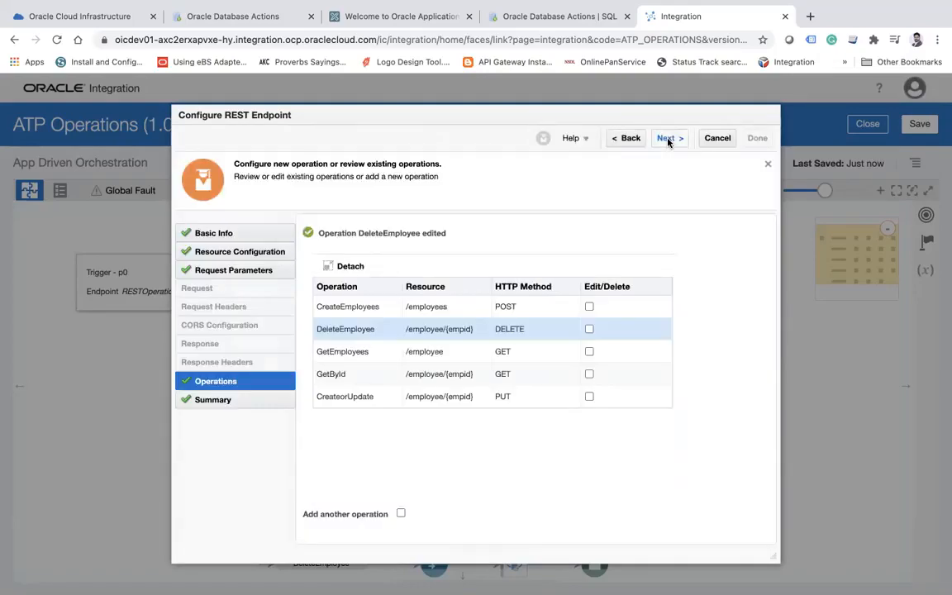
Step through the GetById and CreateorUpdate configuration pages with empid as integer
{"action": "left_click", "coordinate": [589, 374]}
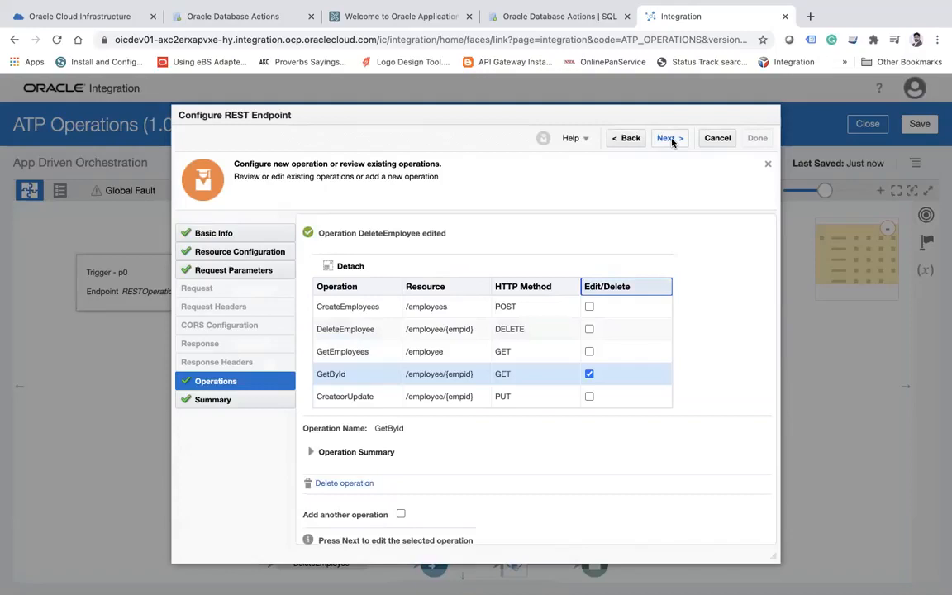
{"action": "left_click", "coordinate": [667, 138]}
{"action": "left_click", "coordinate": [667, 139]}
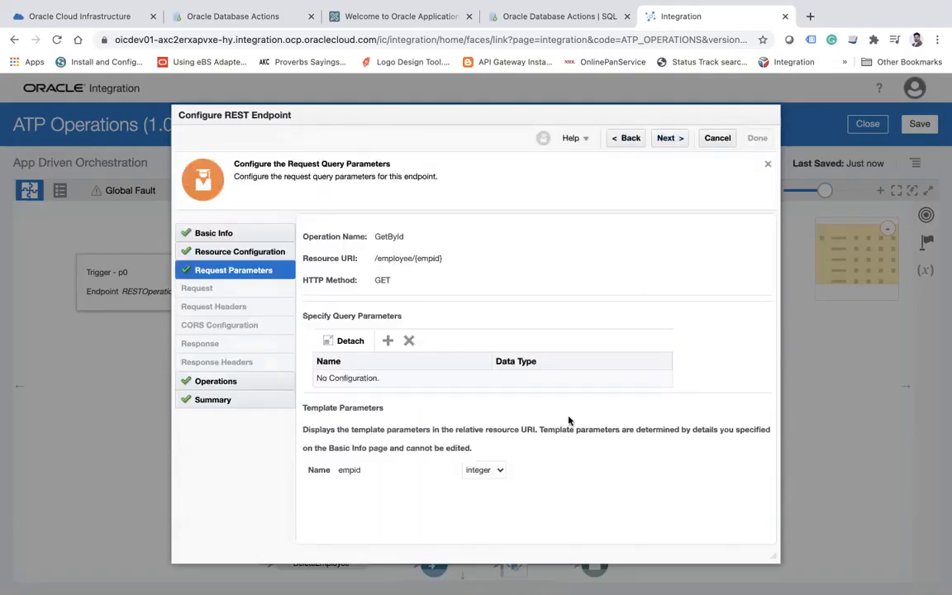
{"action": "left_click", "coordinate": [669, 139]}
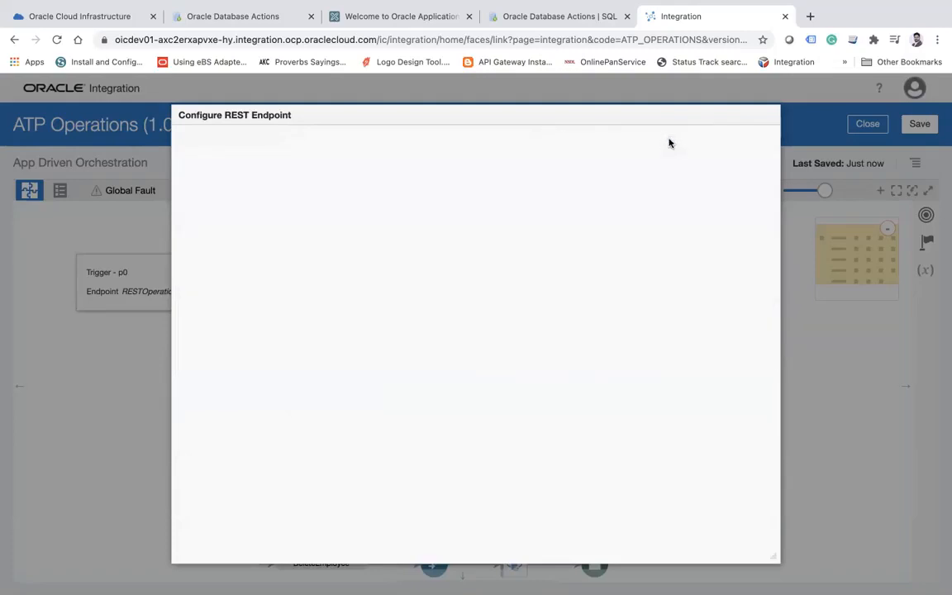
{"action": "left_click", "coordinate": [668, 139]}
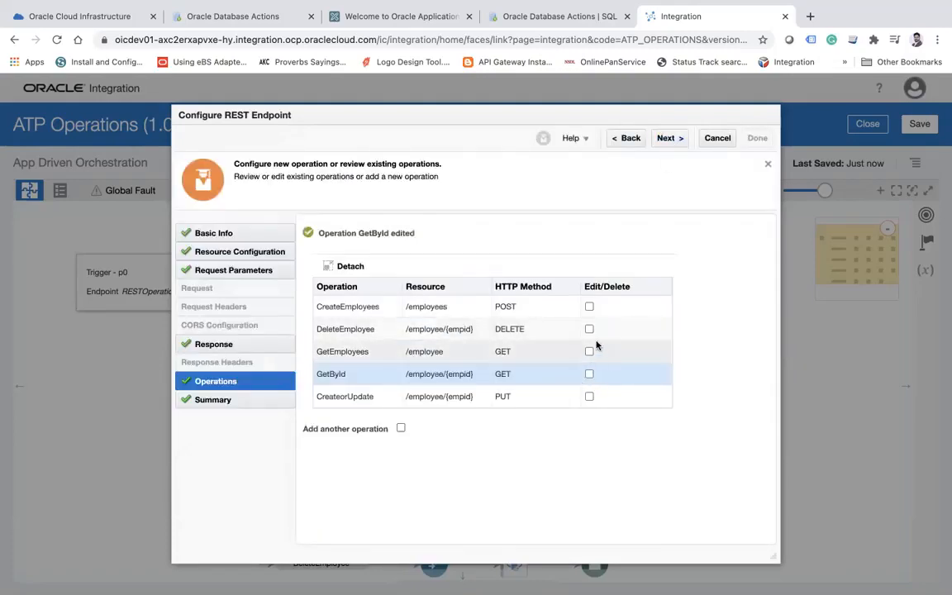
{"action": "left_click", "coordinate": [589, 398]}
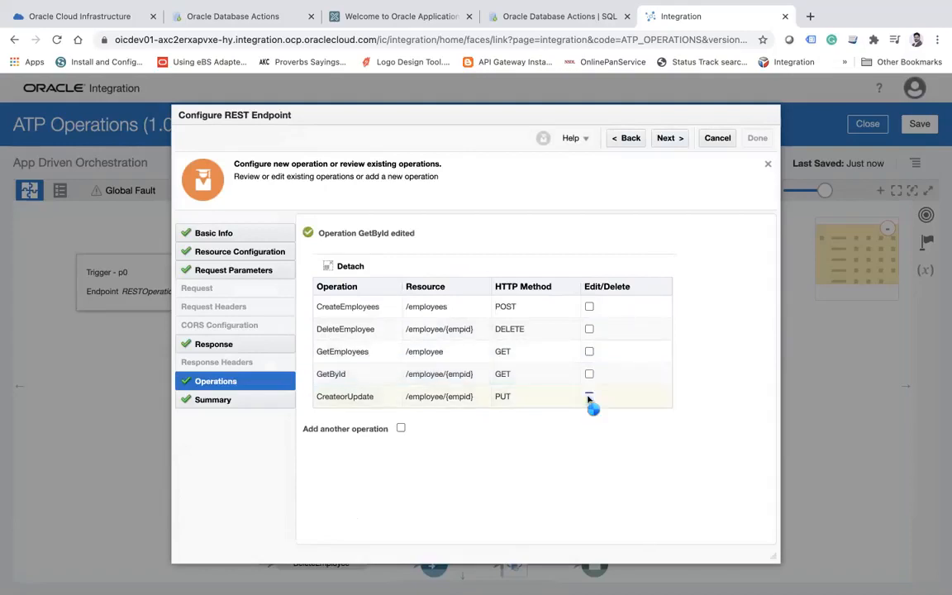
{"action": "left_click", "coordinate": [666, 139]}
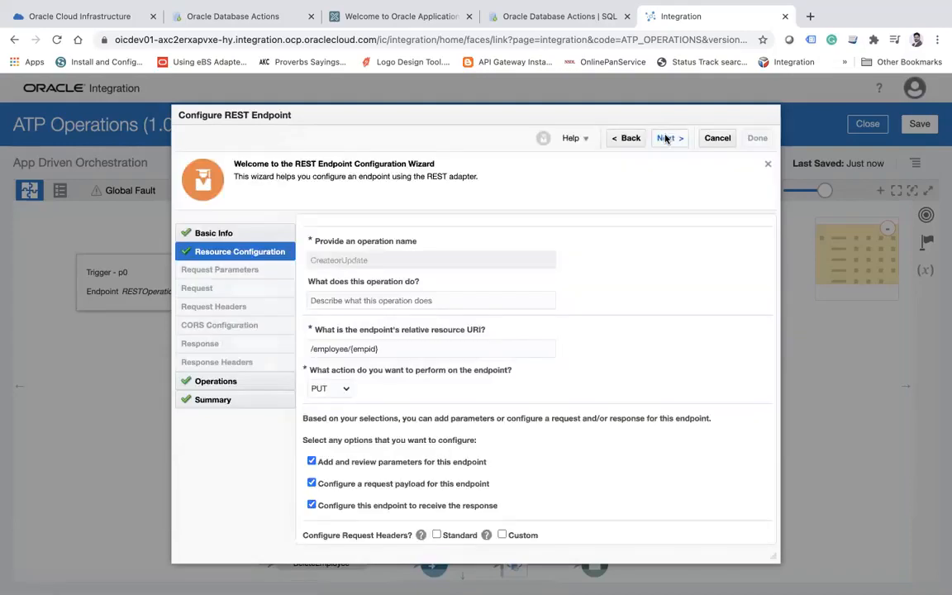
{"action": "left_click", "coordinate": [666, 139]}
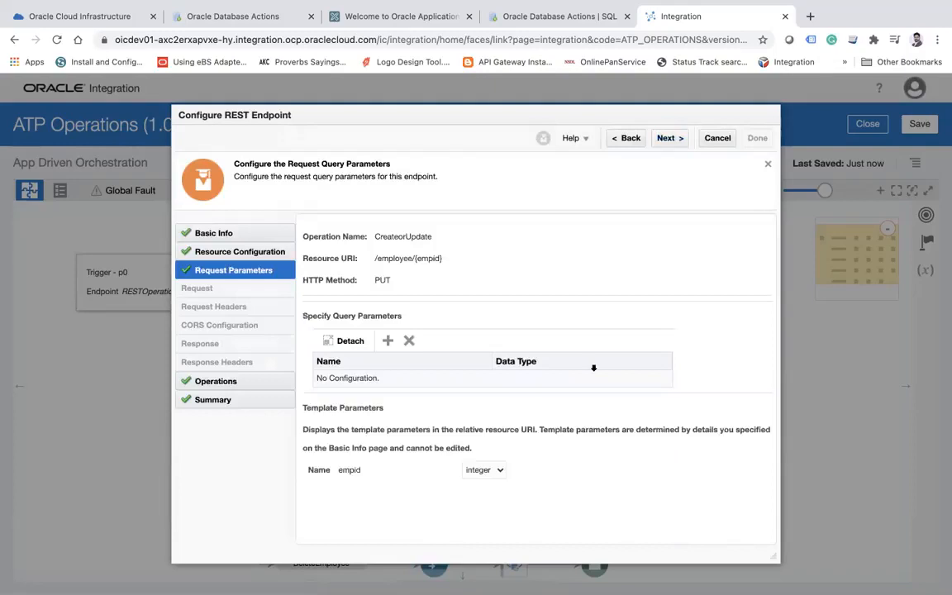
{"action": "left_click", "coordinate": [668, 139]}
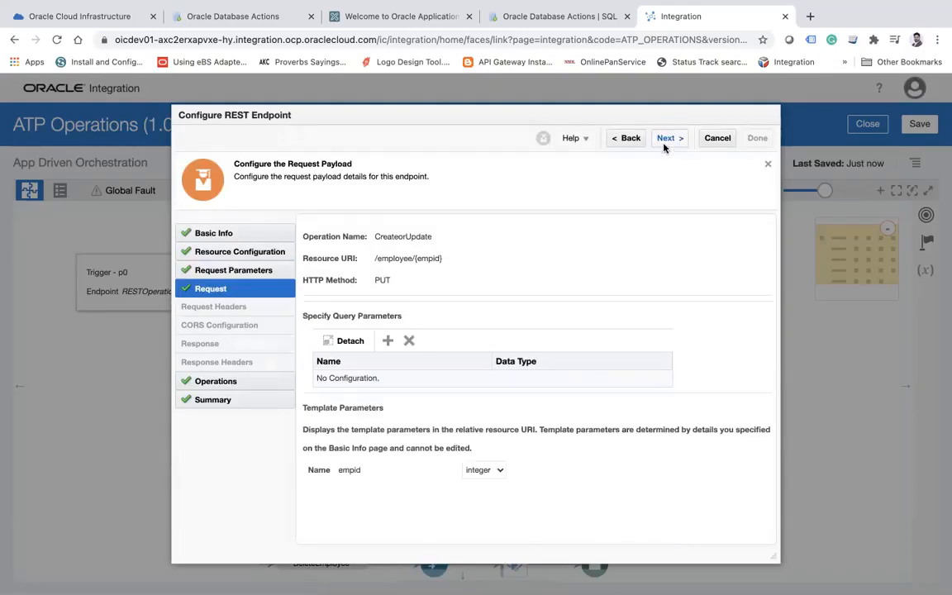
{"action": "left_click", "coordinate": [668, 138]}
{"action": "left_click", "coordinate": [671, 139]}
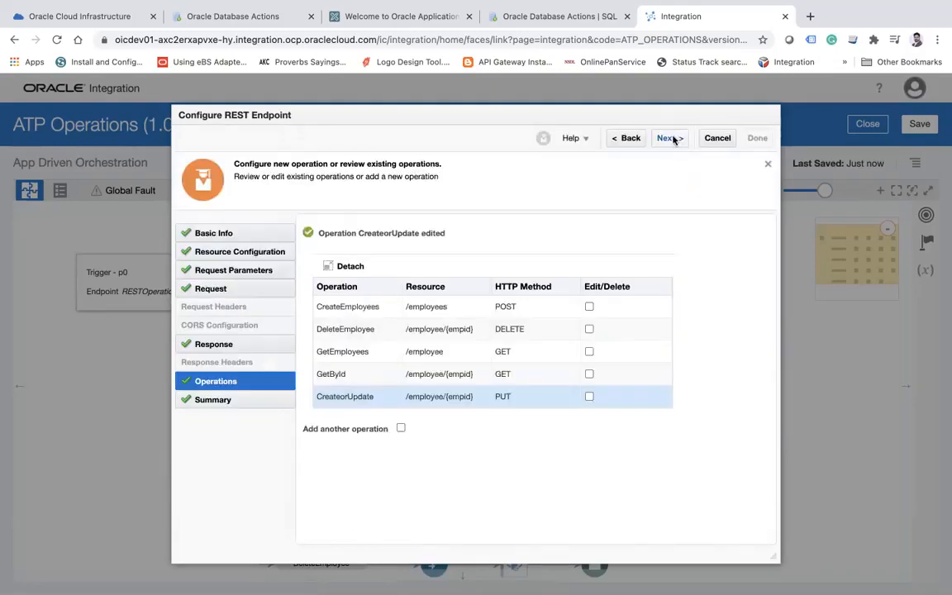
Finish and confirm the REST endpoint update, then save ATP Operations
{"action": "left_click", "coordinate": [671, 139]}
{"action": "left_click", "coordinate": [743, 143]}
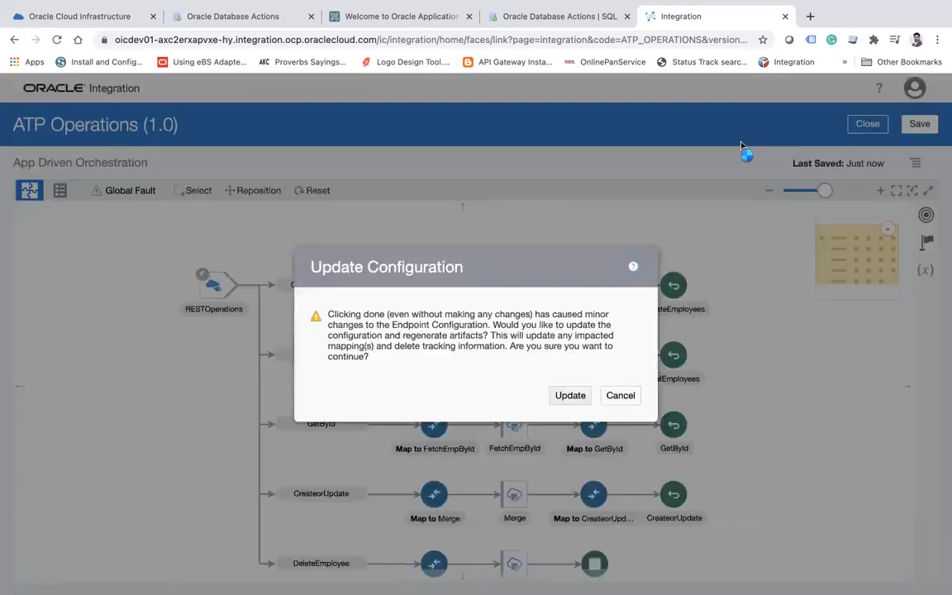
{"action": "left_click", "coordinate": [581, 396]}
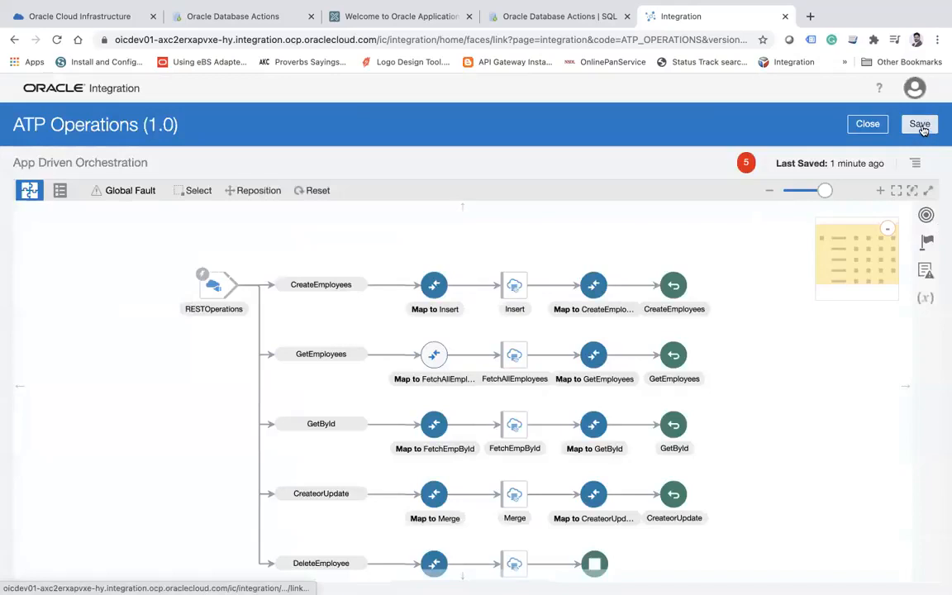
{"action": "left_click", "coordinate": [919, 123]}
{"action": "left_click", "coordinate": [228, 312]}
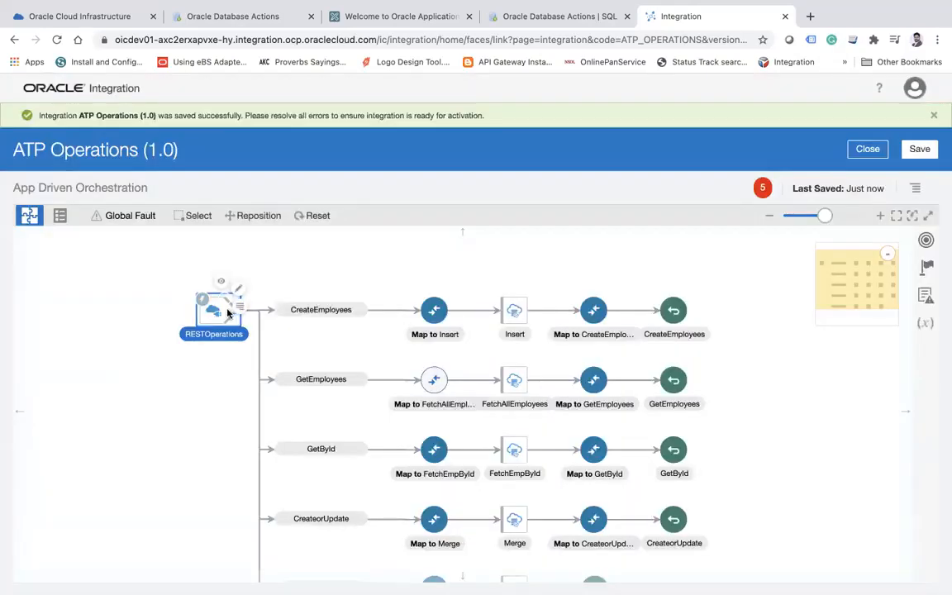
Make topLevelArray's id the primary tracking field for CreateEmployees and save it
{"action": "left_click", "coordinate": [241, 313]}
{"action": "left_click", "coordinate": [286, 361]}
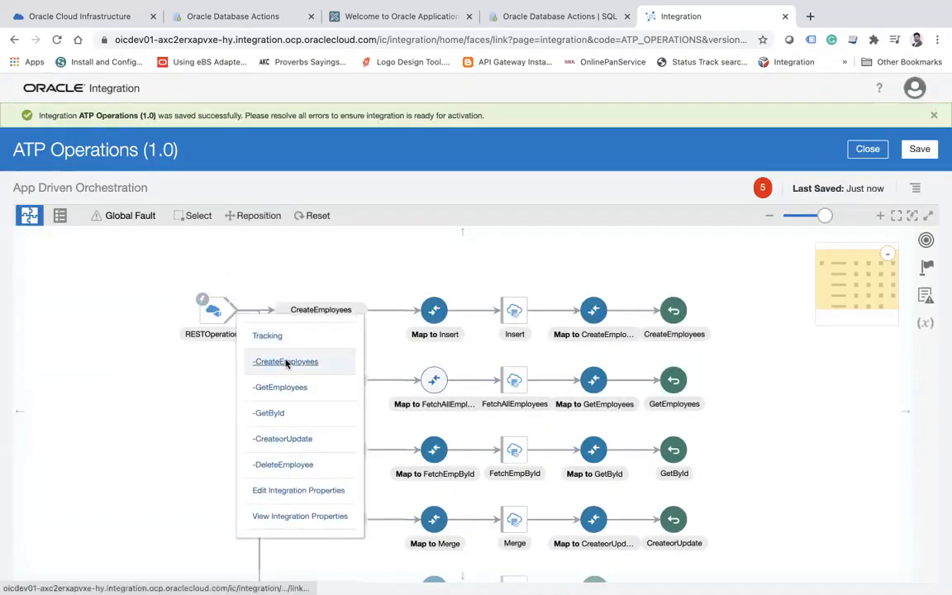
{"action": "left_click", "coordinate": [123, 245]}
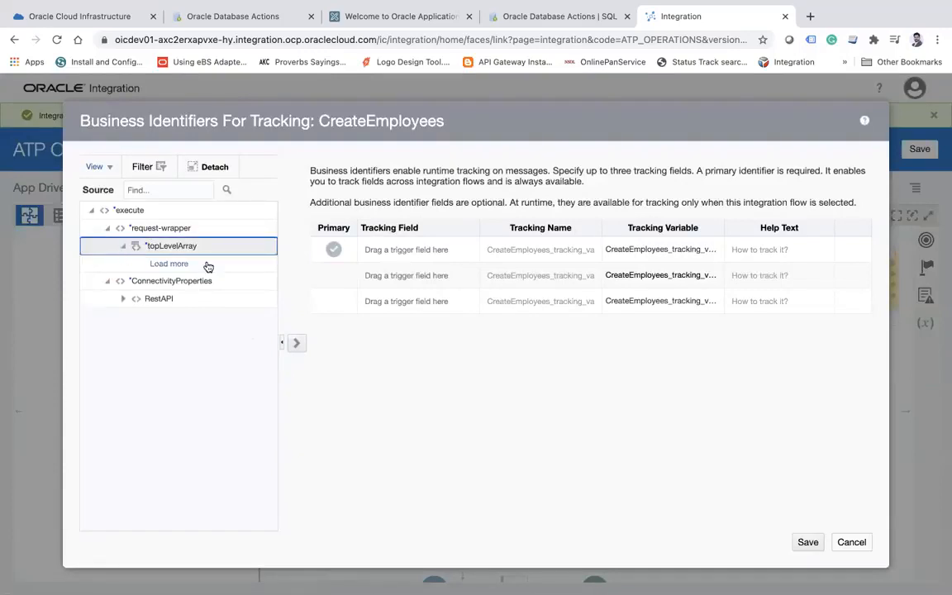
{"action": "left_click", "coordinate": [180, 266]}
{"action": "left_click_drag", "start_coordinate": [170, 264], "coordinate": [402, 248]}
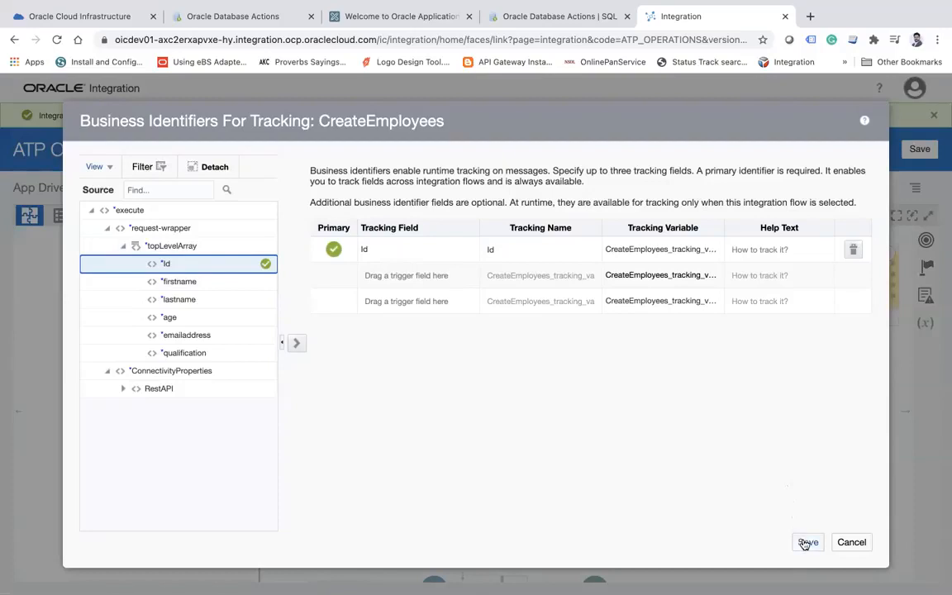
{"action": "left_click", "coordinate": [807, 542]}
Track http.request.uri as primary identifier for GetEmployees, named uri
{"action": "left_click", "coordinate": [215, 311]}
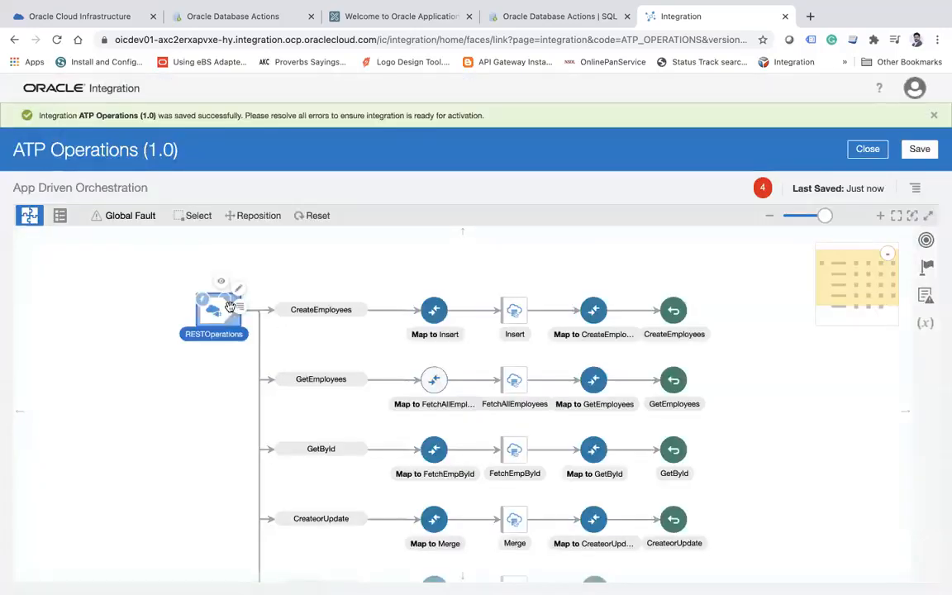
{"action": "left_click", "coordinate": [241, 311]}
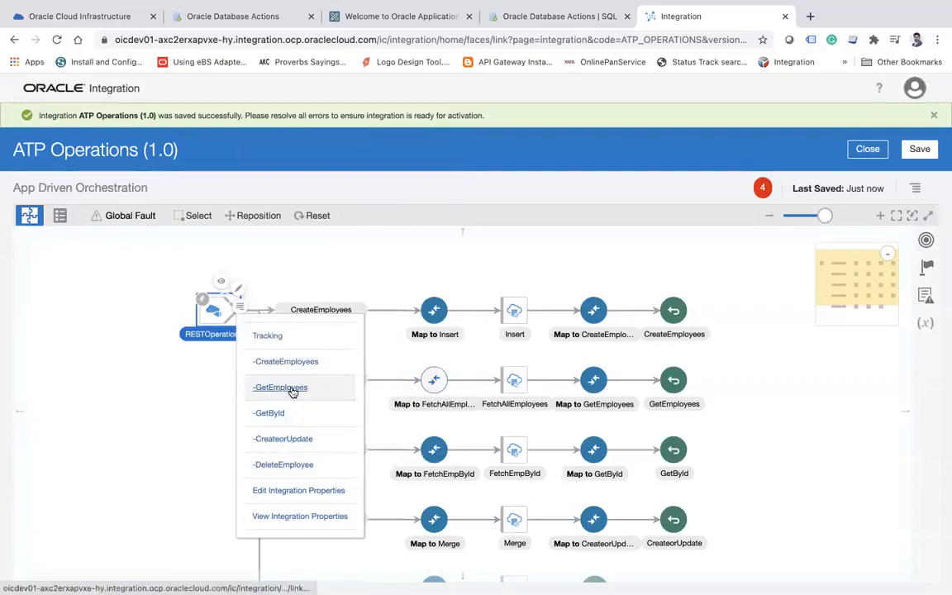
{"action": "left_click", "coordinate": [289, 390]}
{"action": "left_click", "coordinate": [122, 245]}
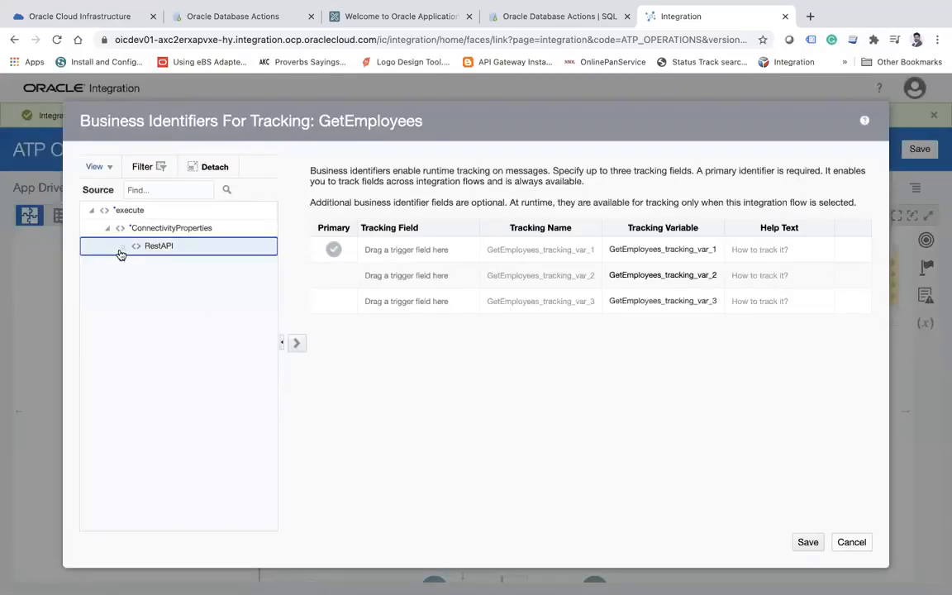
{"action": "left_click", "coordinate": [168, 265]}
{"action": "left_click_drag", "start_coordinate": [206, 281], "coordinate": [403, 256]}
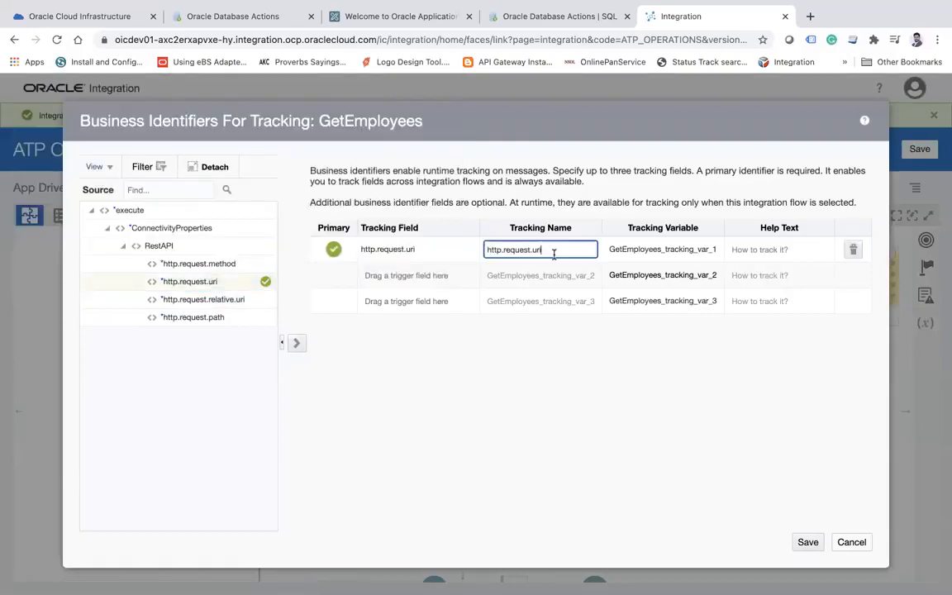
{"action": "double_click", "coordinate": [553, 255]}
{"action": "type", "text": "uri"}
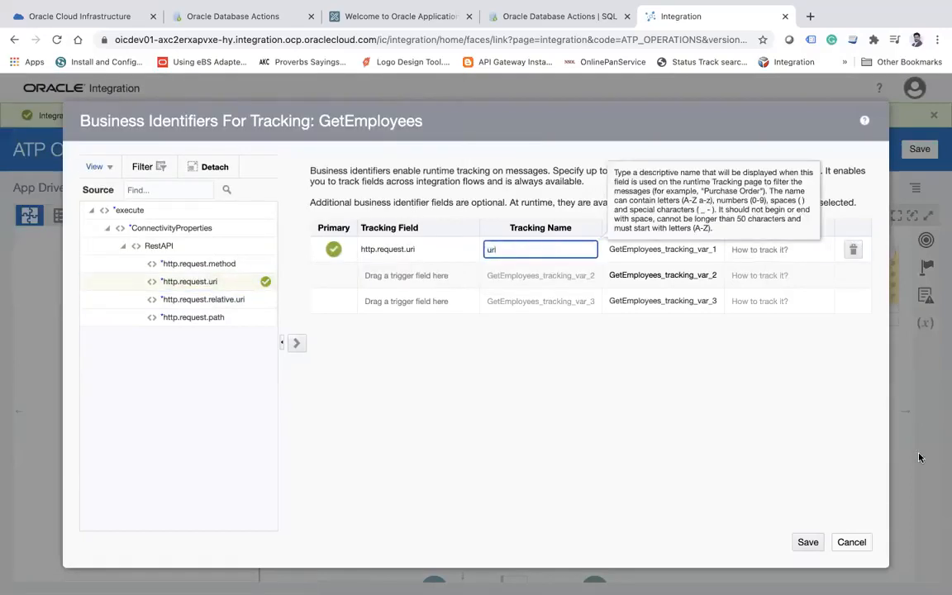
{"action": "left_click", "coordinate": [806, 542]}
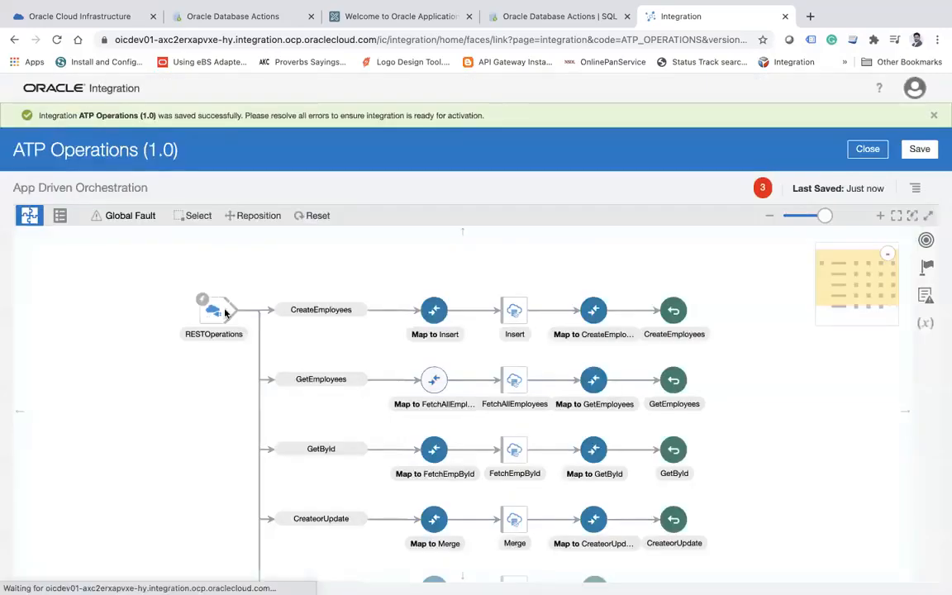
{"action": "left_click", "coordinate": [239, 315]}
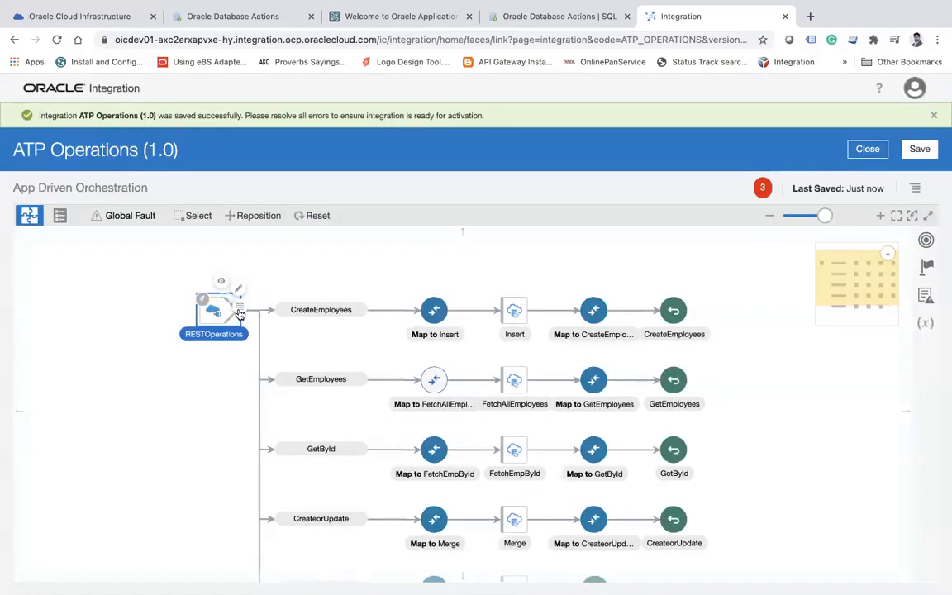
{"action": "left_click", "coordinate": [241, 310]}
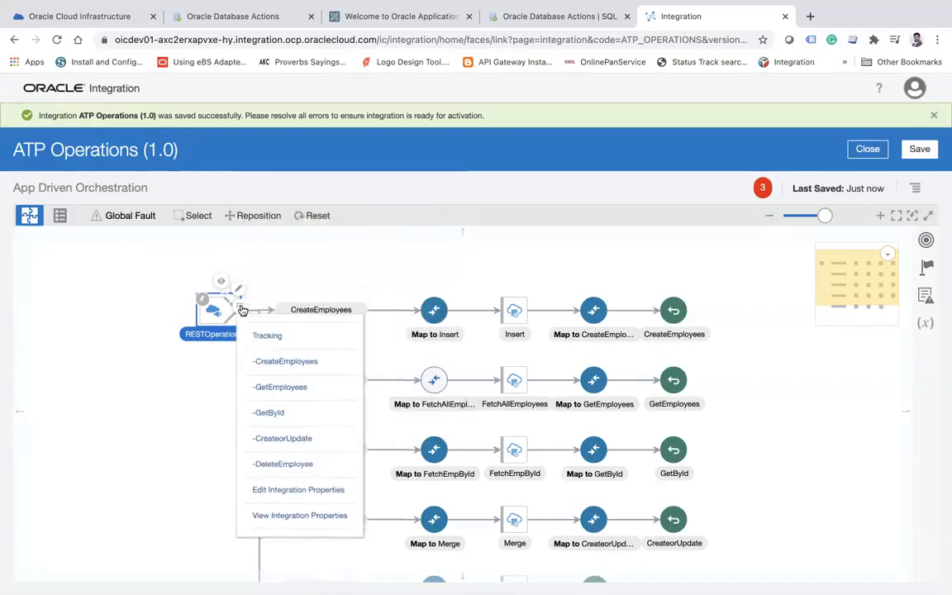
Make empid the primary tracking field for GetById and CreateorUpdate
{"action": "left_click", "coordinate": [269, 414]}
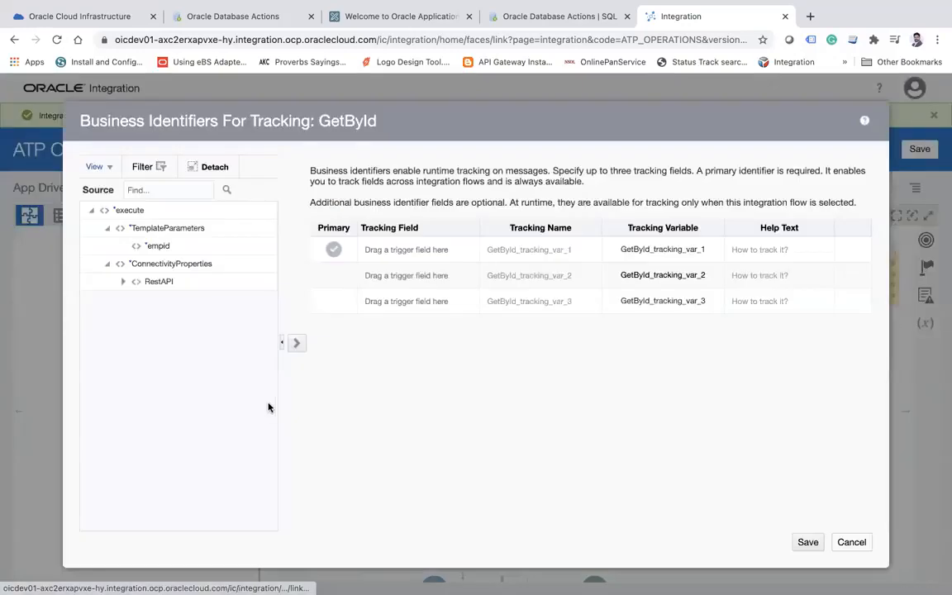
{"action": "left_click_drag", "start_coordinate": [156, 245], "coordinate": [412, 249]}
{"action": "left_click", "coordinate": [809, 541]}
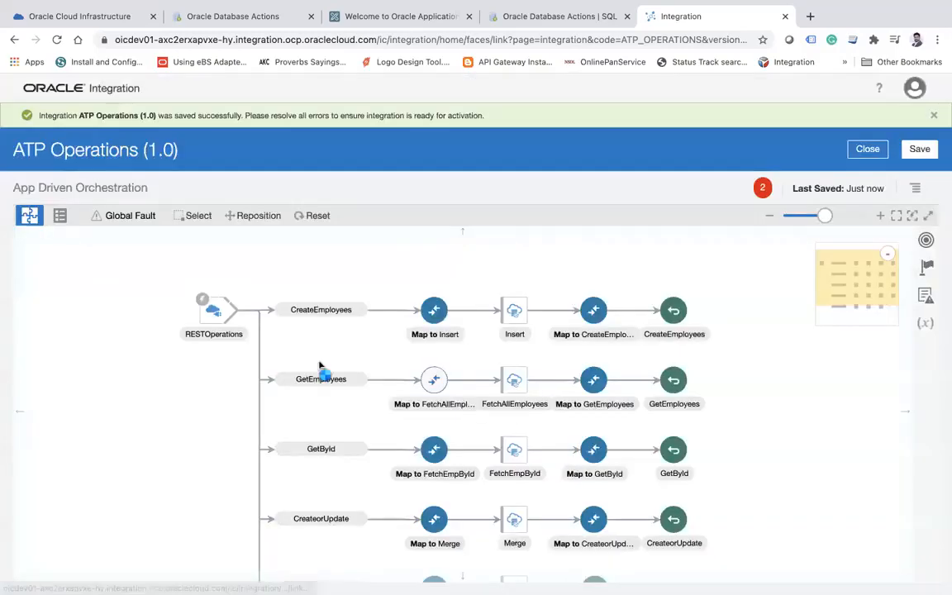
{"action": "left_click", "coordinate": [241, 312]}
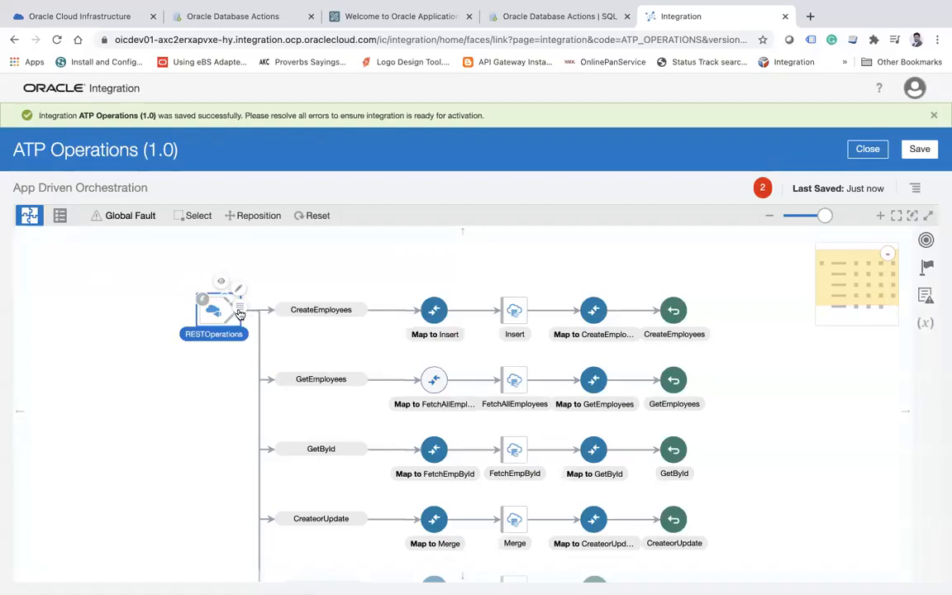
{"action": "left_click", "coordinate": [241, 308]}
{"action": "left_click", "coordinate": [285, 445]}
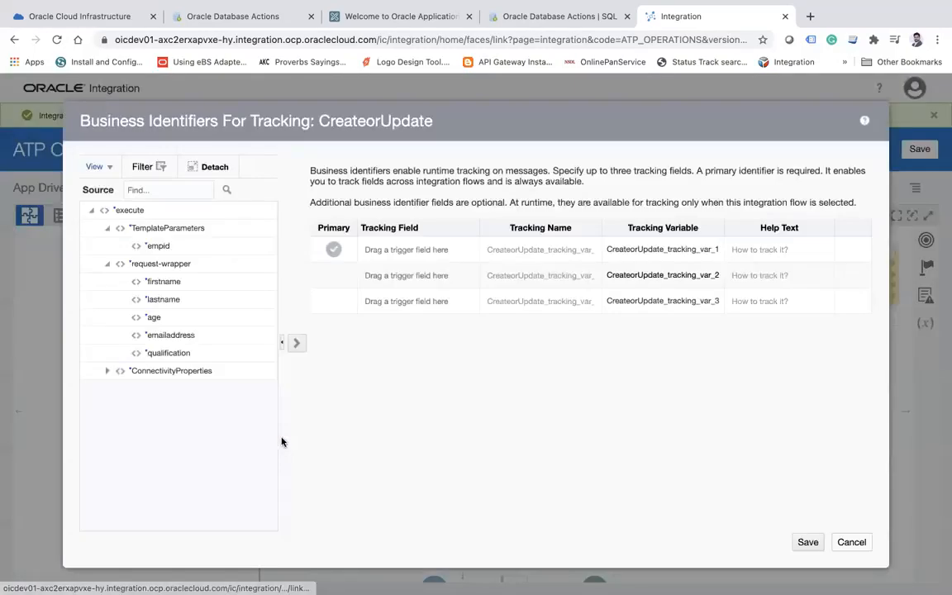
{"action": "left_click_drag", "start_coordinate": [161, 246], "coordinate": [421, 252]}
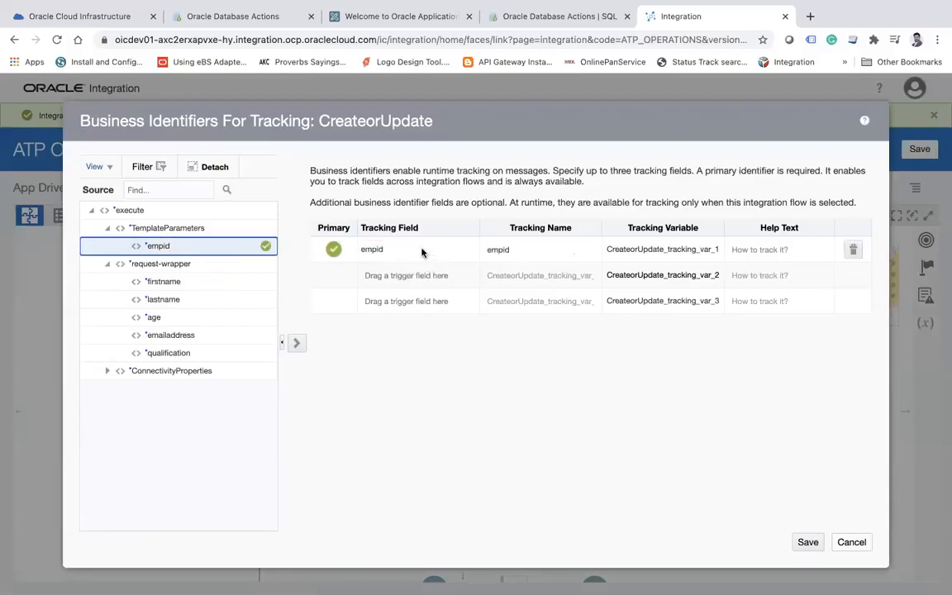
{"action": "left_click", "coordinate": [807, 541]}
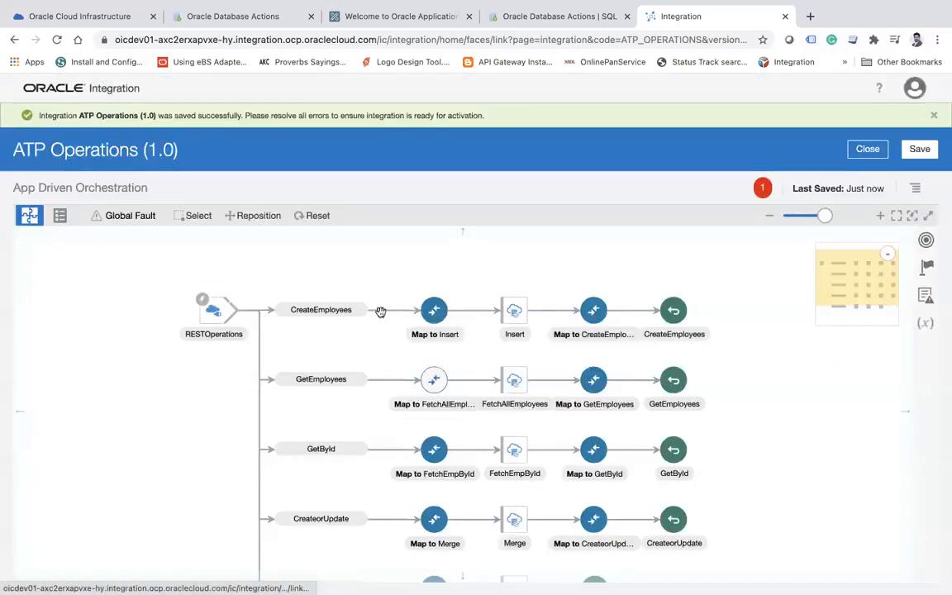
Track empid for DeleteEmployee as well, then save the integration
{"action": "left_click", "coordinate": [218, 310]}
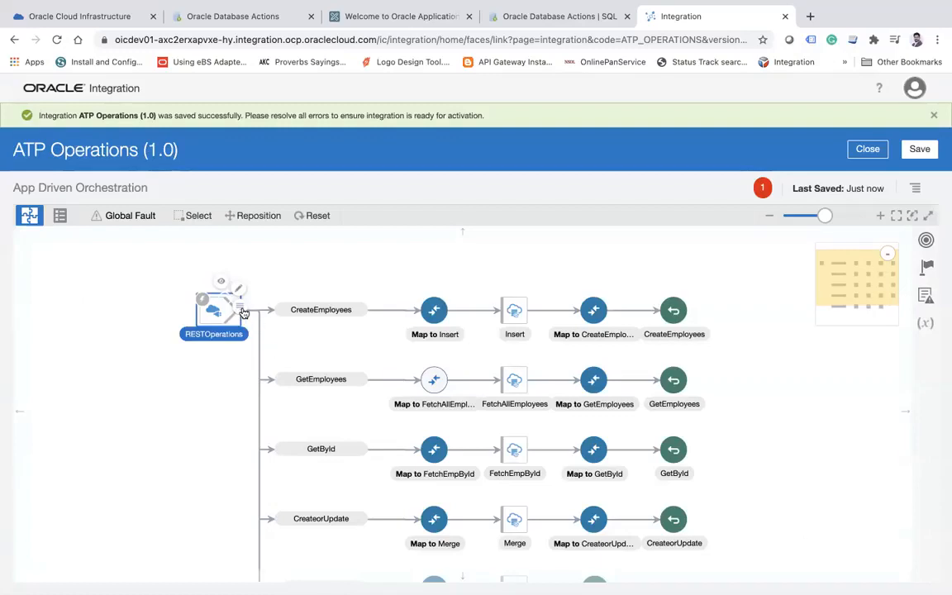
{"action": "left_click", "coordinate": [244, 313]}
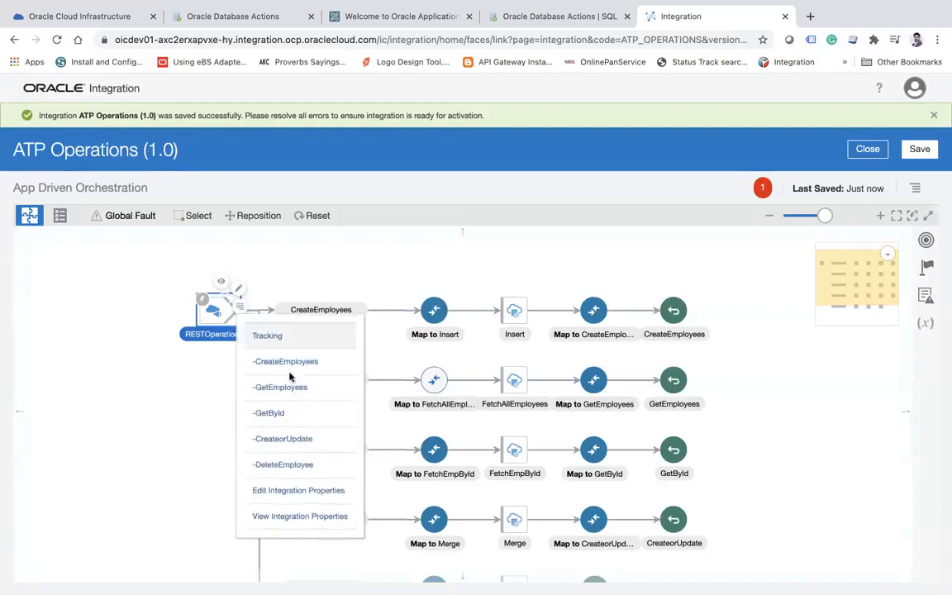
{"action": "left_click", "coordinate": [281, 466]}
{"action": "left_click_drag", "start_coordinate": [155, 245], "coordinate": [399, 250]}
{"action": "left_click", "coordinate": [808, 542]}
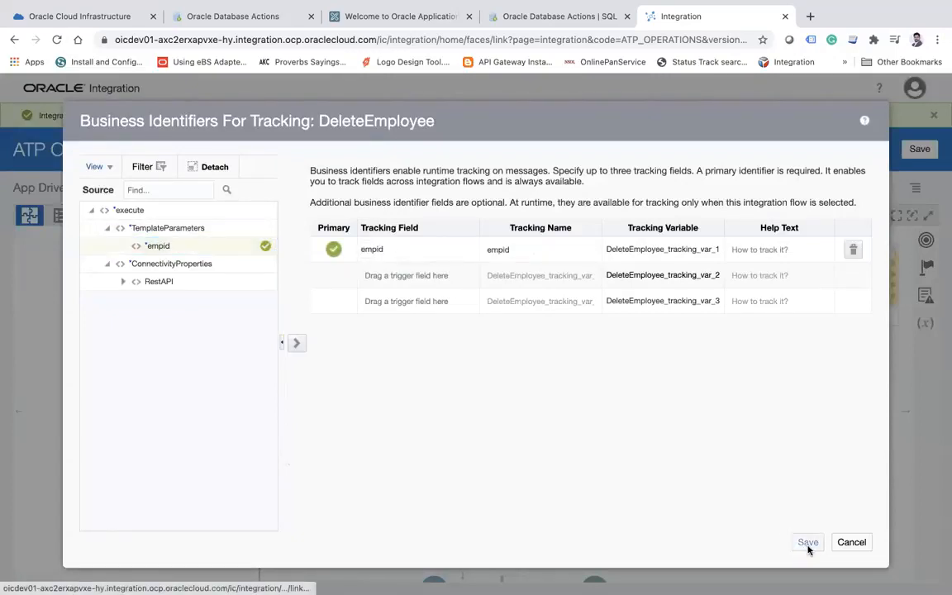
{"action": "left_click", "coordinate": [919, 150]}
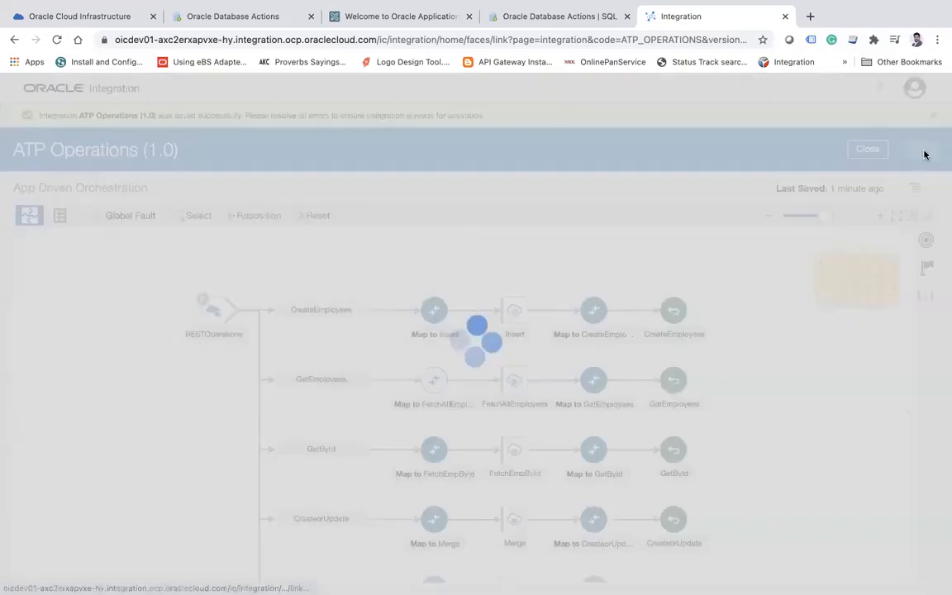
Close the editor, activate ATP Operations, and refresh to confirm it's Active
{"action": "left_click", "coordinate": [867, 149]}
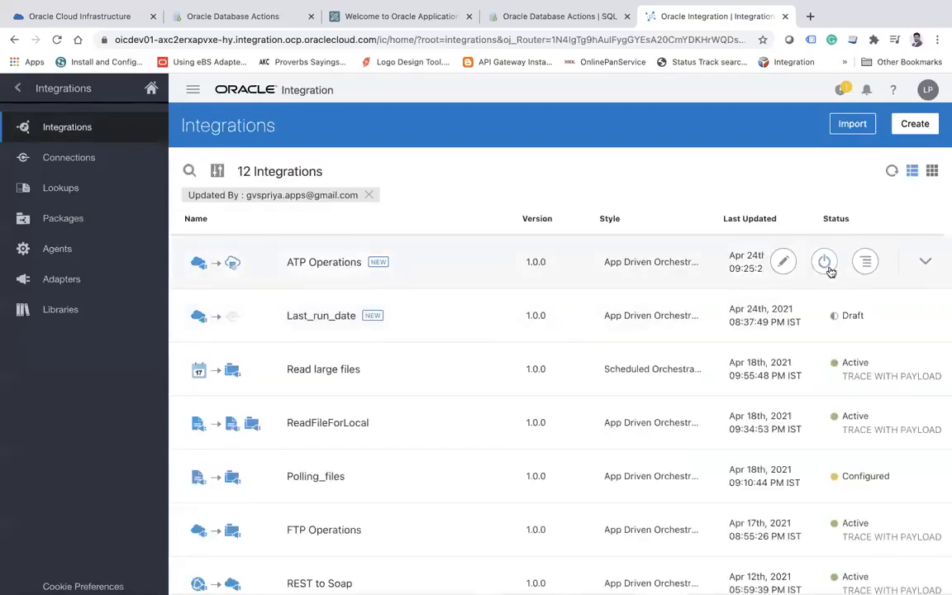
{"action": "left_click", "coordinate": [827, 266]}
{"action": "left_click", "coordinate": [727, 524]}
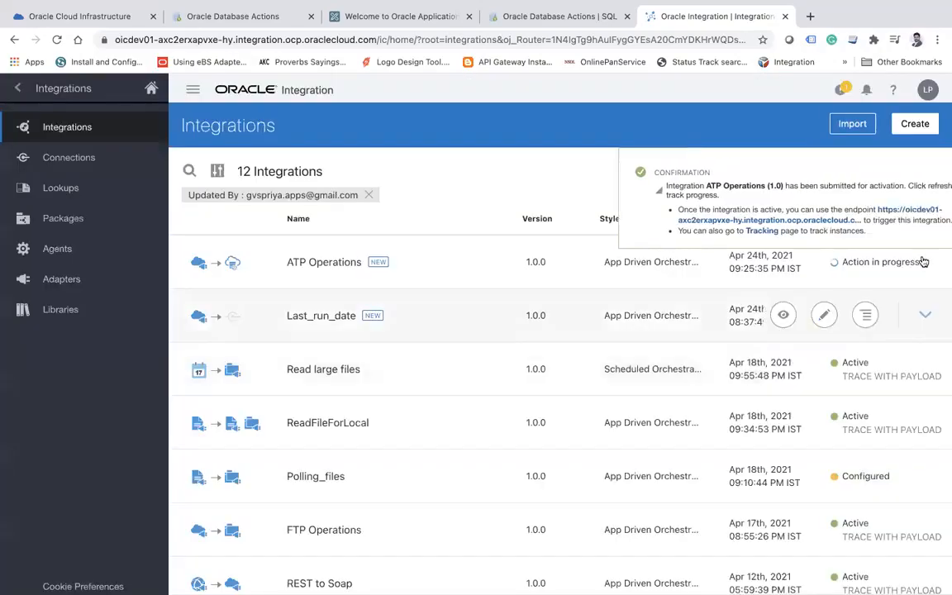
{"action": "left_click", "coordinate": [927, 170]}
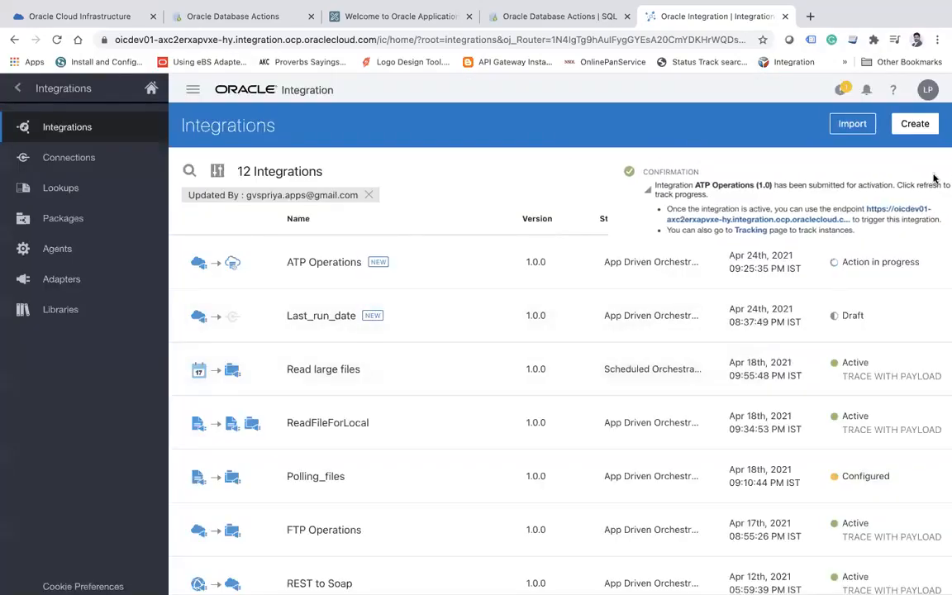
{"action": "left_click", "coordinate": [892, 170]}
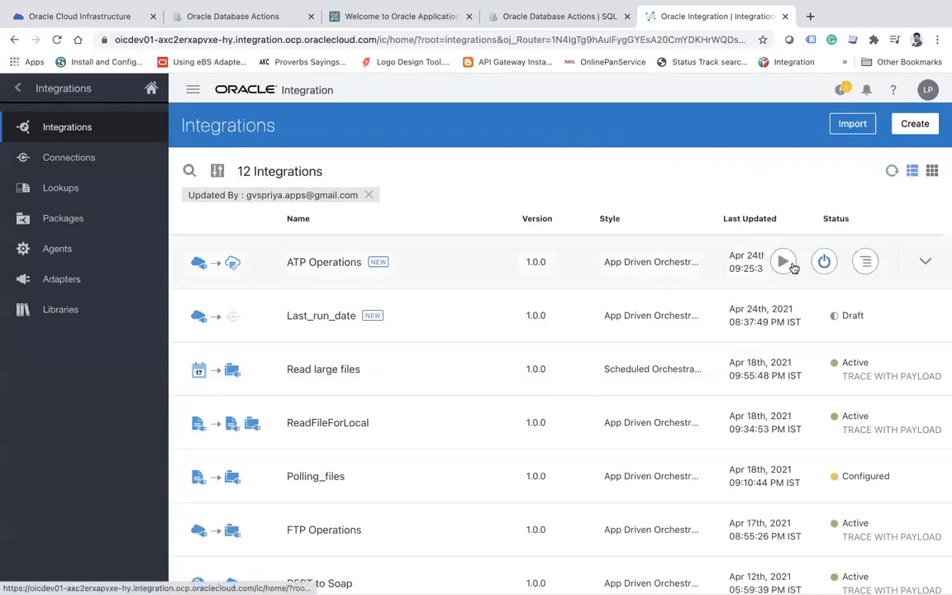
{"action": "left_click", "coordinate": [784, 263]}
Open the ATP Operations test page with CreateEmployees (POST) and its sample JSON body
{"action": "left_click", "coordinate": [636, 332]}
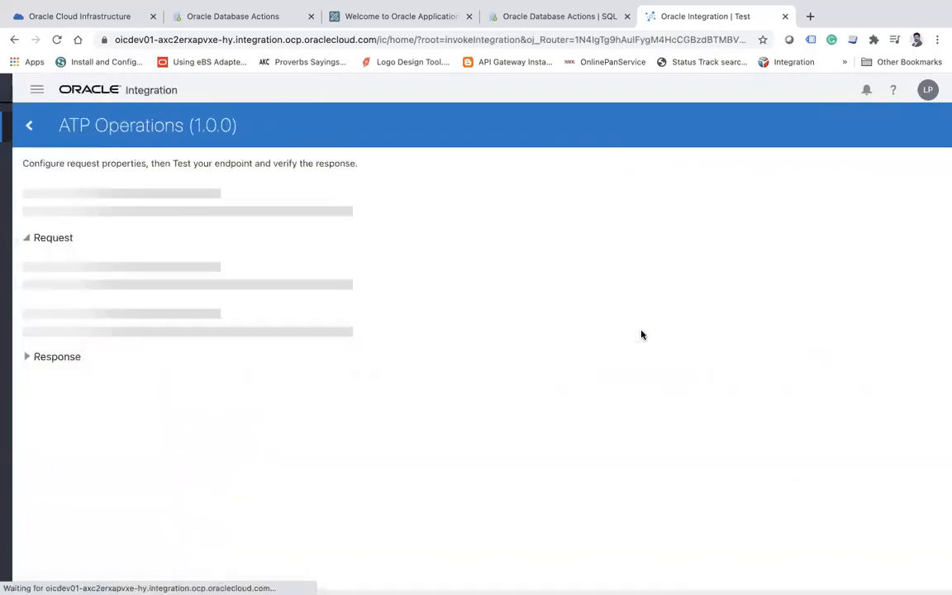
{"action": "left_click", "coordinate": [159, 214]}
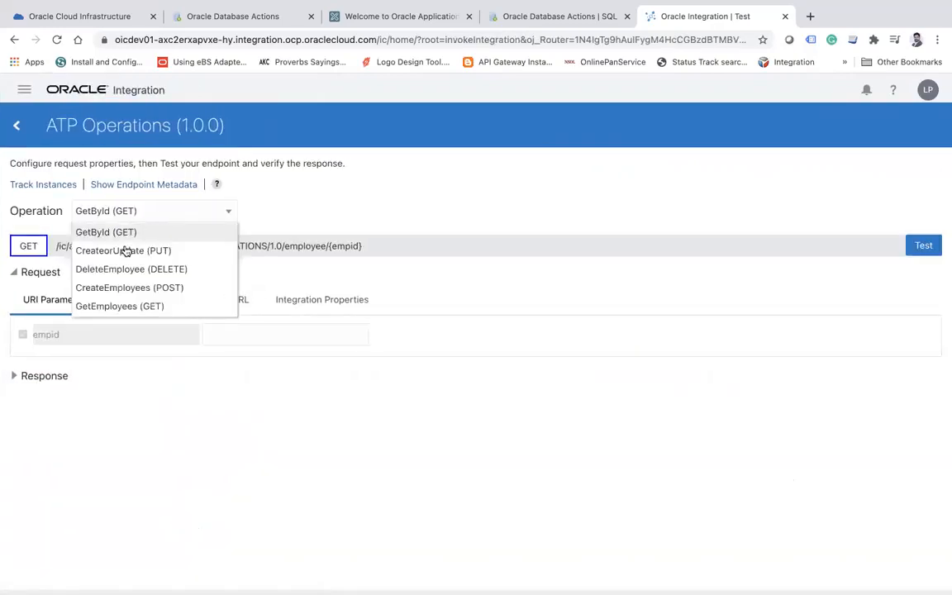
{"action": "left_click", "coordinate": [150, 290]}
{"action": "left_click", "coordinate": [188, 301]}
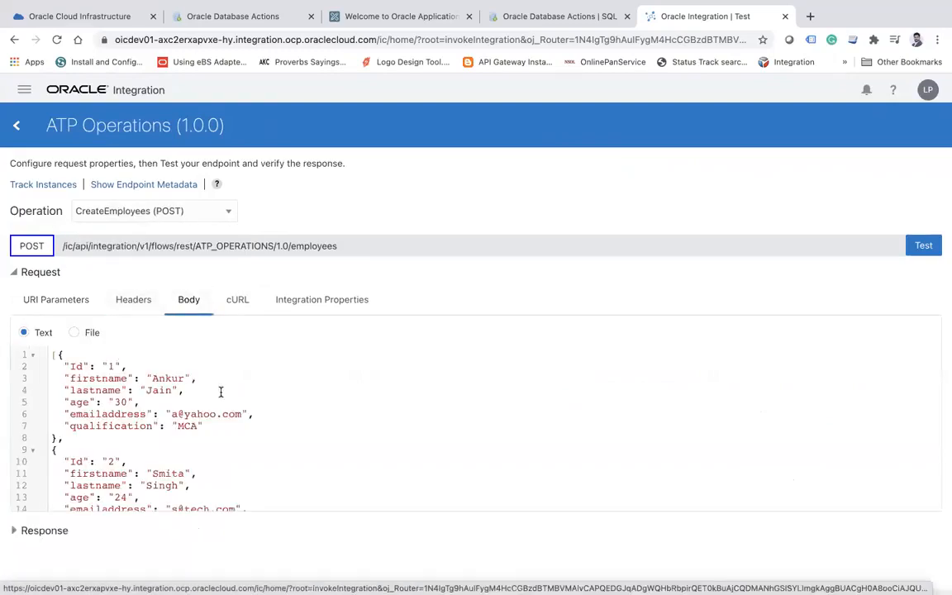
{"action": "scroll", "coordinate": [220, 392], "scroll_direction": "down", "scroll_amount": 1}
Send the test and read the 500 error saying Id values won't convert to BigDecimal
{"action": "left_click", "coordinate": [923, 245]}
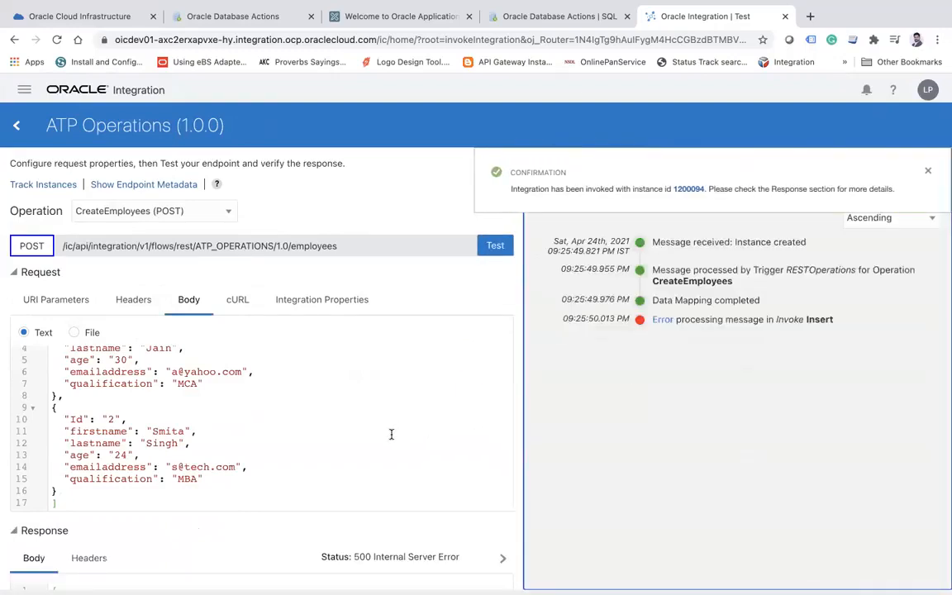
{"action": "scroll", "coordinate": [392, 433], "scroll_direction": "down", "scroll_amount": 3}
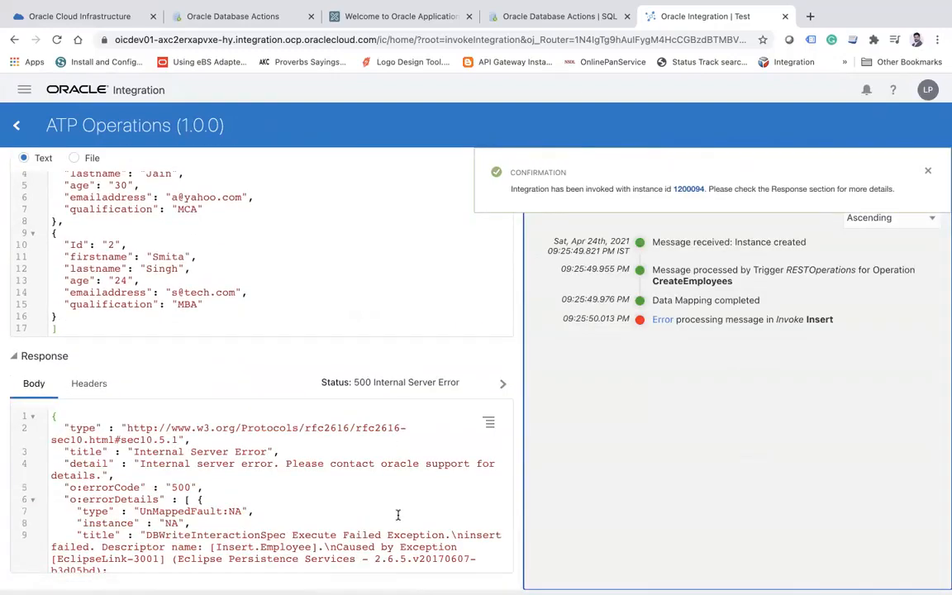
{"action": "scroll", "coordinate": [398, 515], "scroll_direction": "down", "scroll_amount": 3}
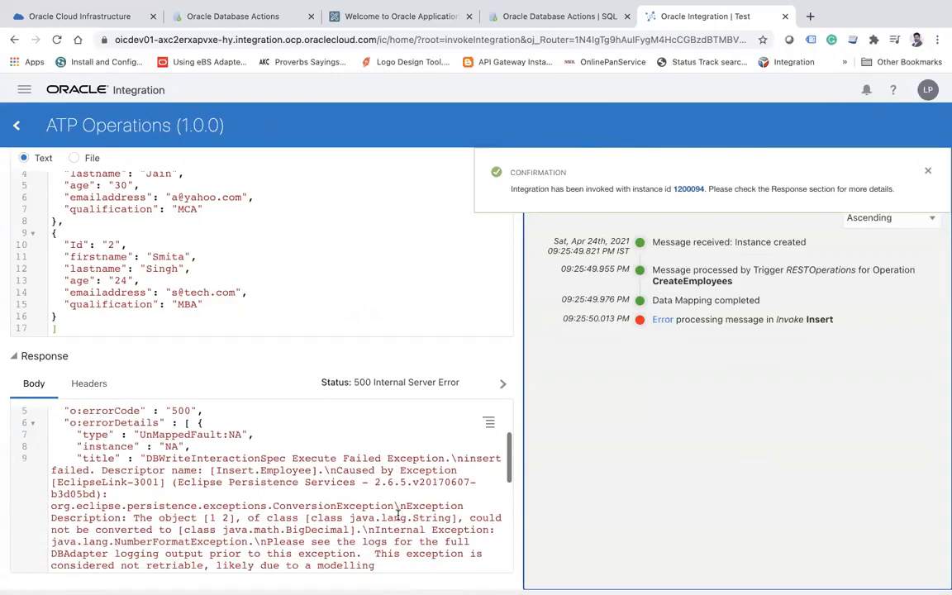
{"action": "double_click", "coordinate": [317, 528]}
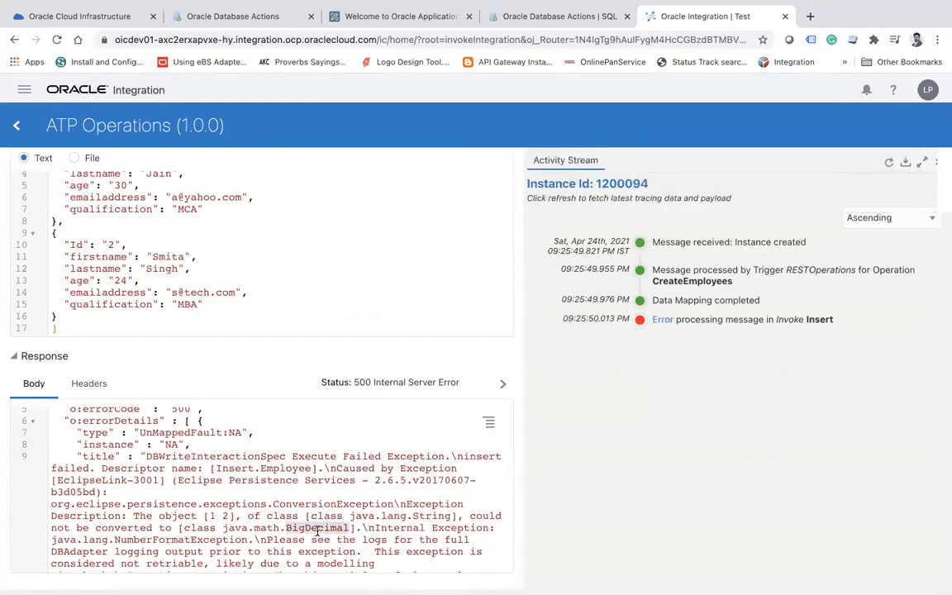
{"action": "scroll", "coordinate": [316, 531], "scroll_direction": "down", "scroll_amount": 3}
{"action": "scroll", "coordinate": [316, 530], "scroll_direction": "down", "scroll_amount": 2}
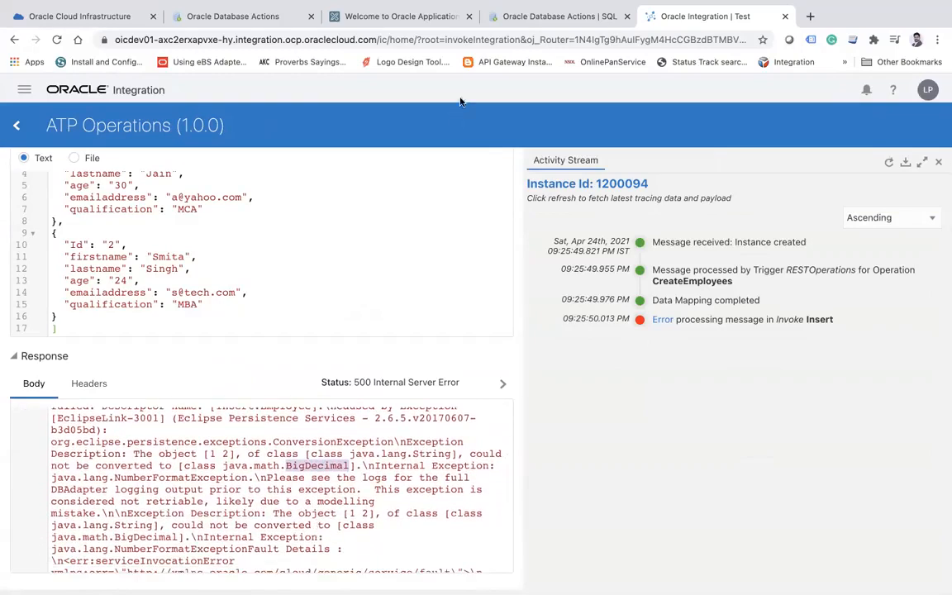
Open the EMPLOYEE table's Edit properties in Database Actions, then return to the CreateEmployees test page
{"action": "left_click", "coordinate": [554, 14]}
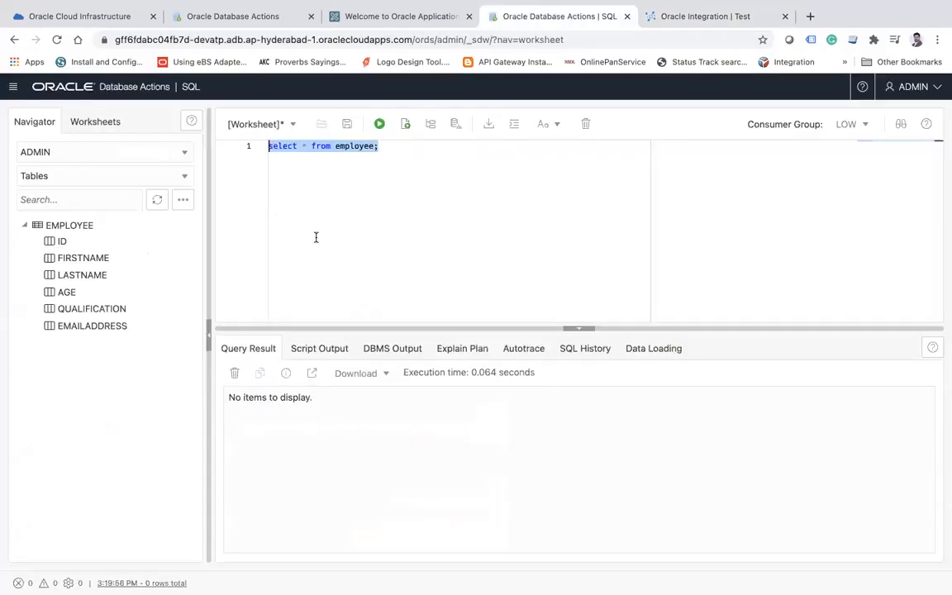
{"action": "left_click", "coordinate": [70, 230]}
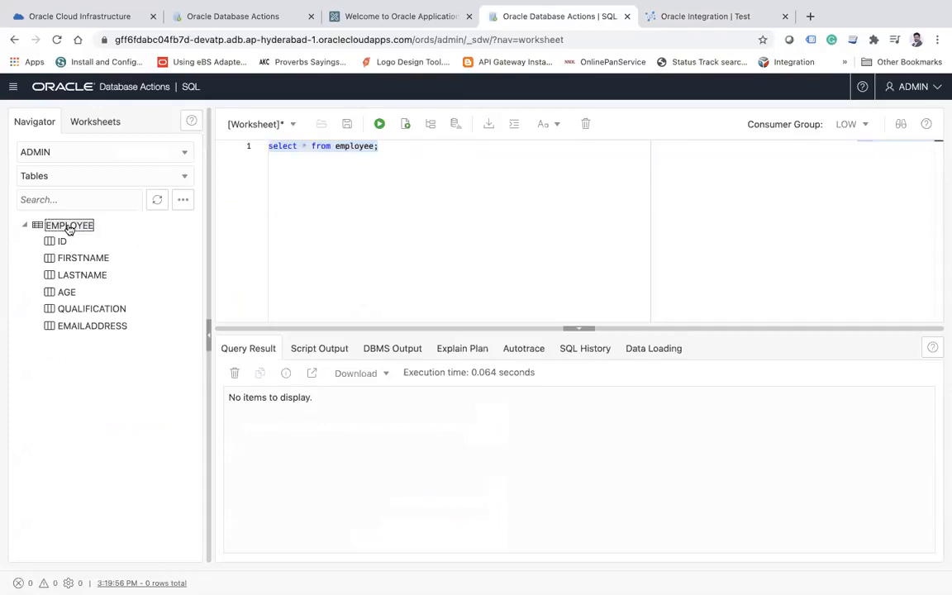
{"action": "right_click", "coordinate": [69, 229]}
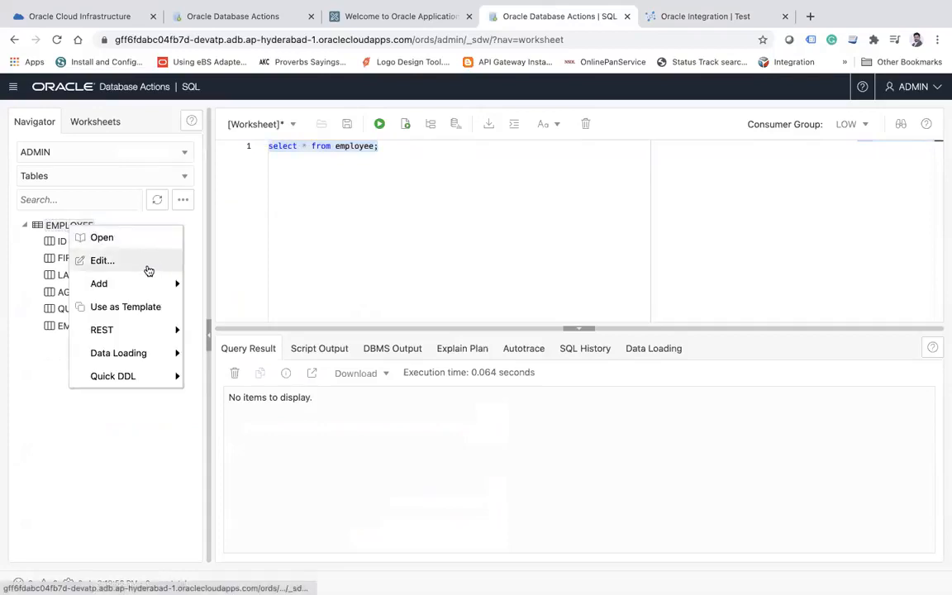
{"action": "left_click", "coordinate": [147, 262]}
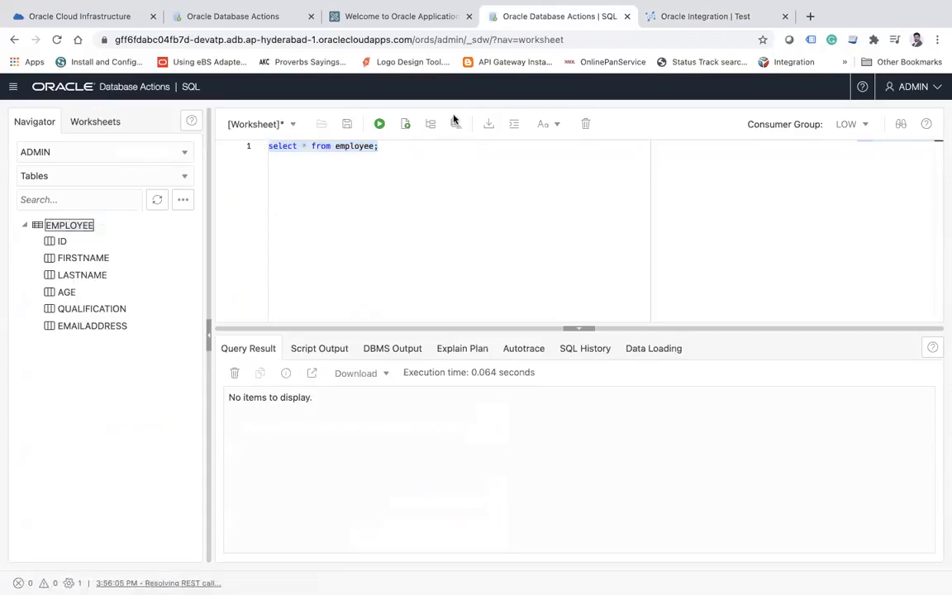
{"action": "left_click", "coordinate": [705, 18]}
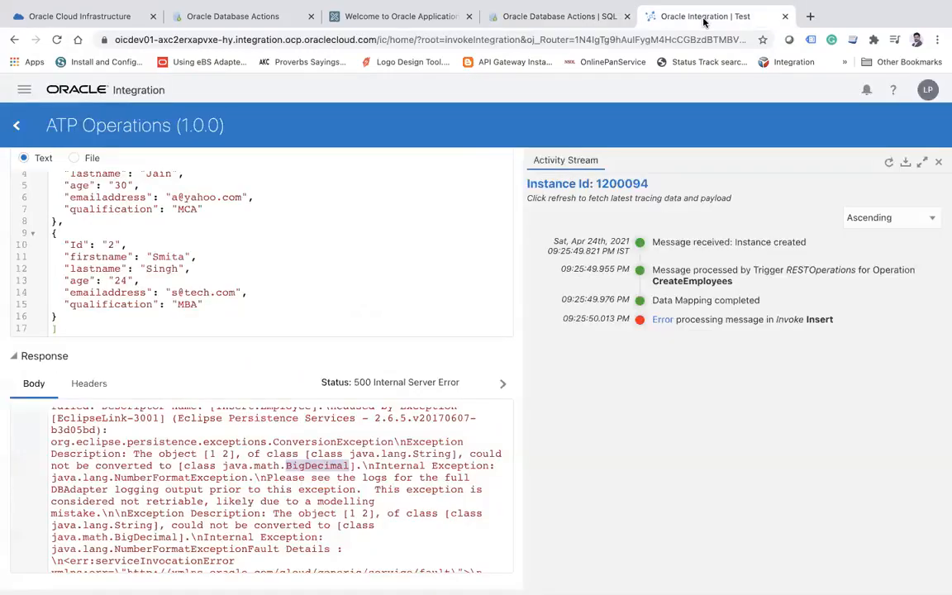
{"action": "scroll", "coordinate": [273, 312], "scroll_direction": "up", "scroll_amount": 2}
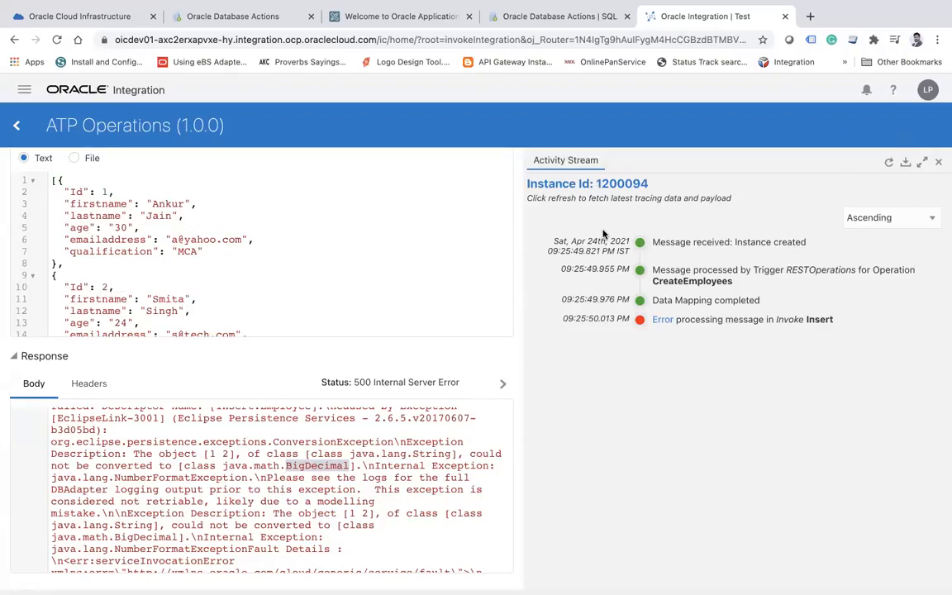
Rerun CreateEmployees with Ids 1 and 2; instance 1200095 still returns the 500 BigDecimal error
{"action": "scroll", "coordinate": [509, 240], "scroll_direction": "up", "scroll_amount": 3}
{"action": "left_click", "coordinate": [495, 246]}
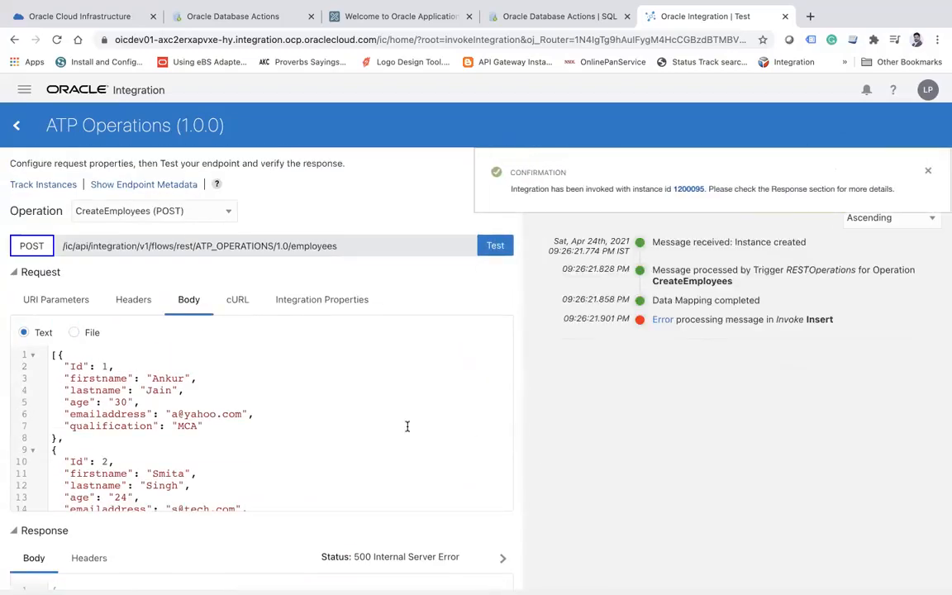
{"action": "scroll", "coordinate": [406, 427], "scroll_direction": "down", "scroll_amount": 2}
{"action": "scroll", "coordinate": [477, 459], "scroll_direction": "down", "scroll_amount": 4}
{"action": "scroll", "coordinate": [479, 459], "scroll_direction": "down", "scroll_amount": 5}
{"action": "scroll", "coordinate": [405, 525], "scroll_direction": "up", "scroll_amount": 2}
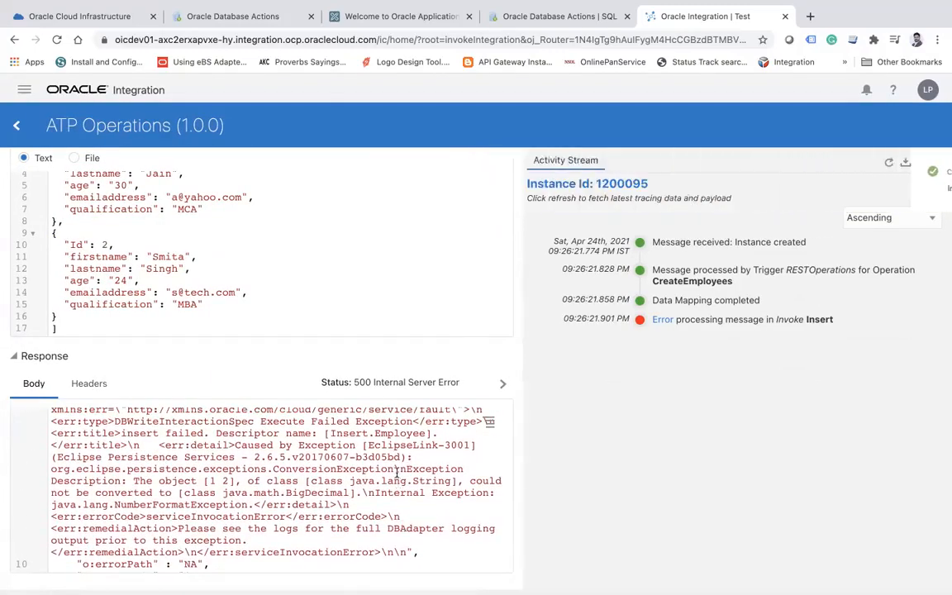
{"action": "scroll", "coordinate": [397, 473], "scroll_direction": "up", "scroll_amount": 5}
{"action": "scroll", "coordinate": [396, 473], "scroll_direction": "up", "scroll_amount": 5}
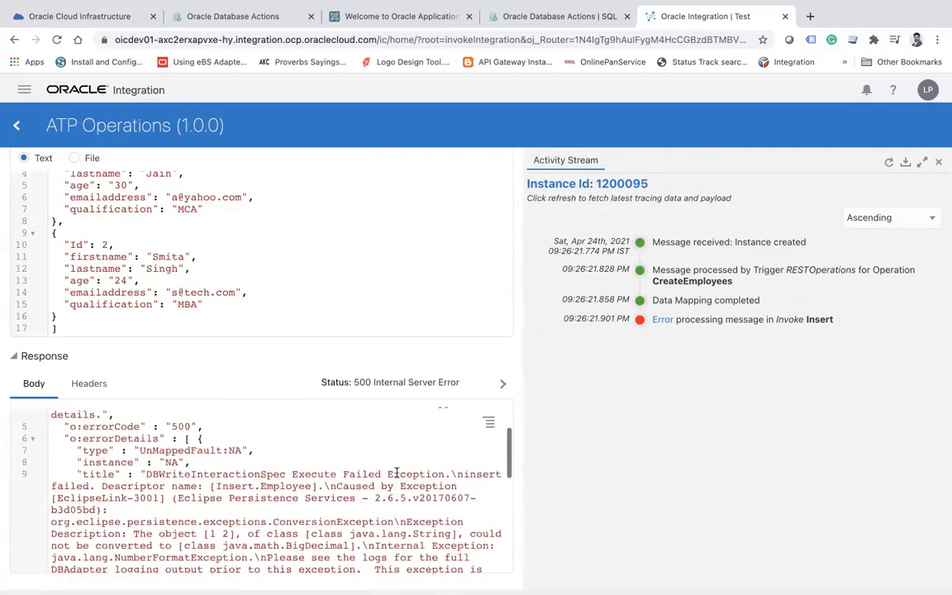
{"action": "scroll", "coordinate": [396, 472], "scroll_direction": "down", "scroll_amount": 5}
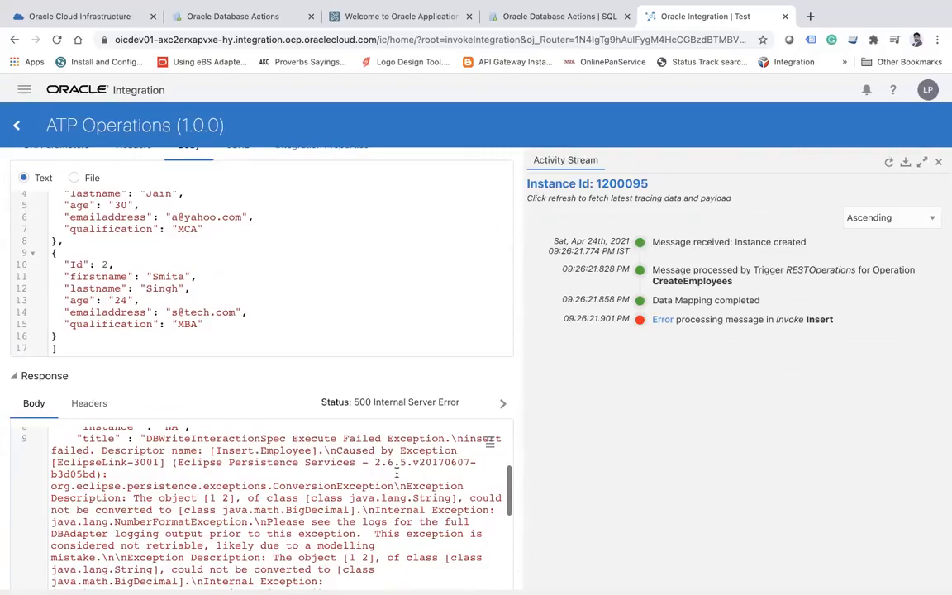
{"action": "scroll", "coordinate": [397, 473], "scroll_direction": "down", "scroll_amount": 4}
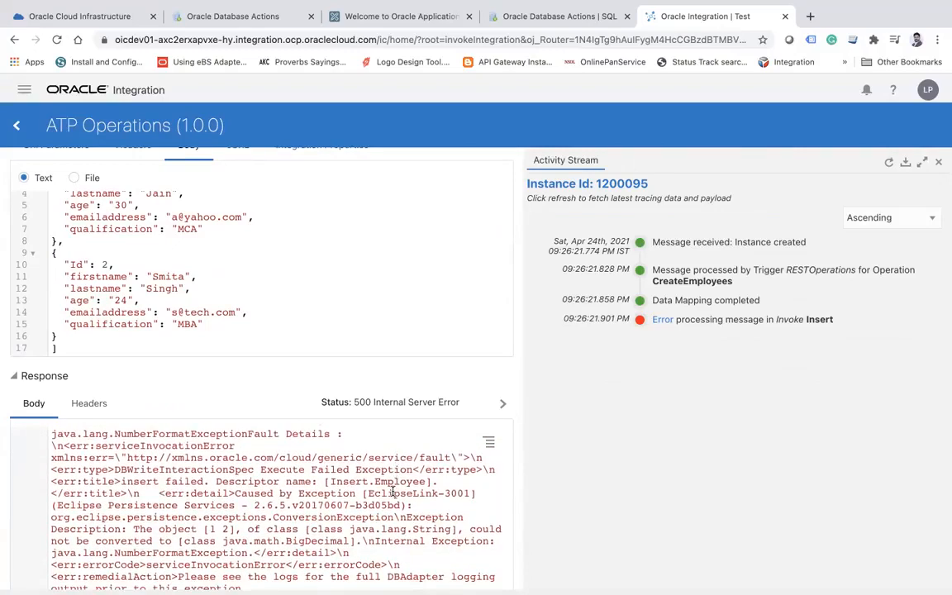
{"action": "scroll", "coordinate": [393, 492], "scroll_direction": "down", "scroll_amount": 1}
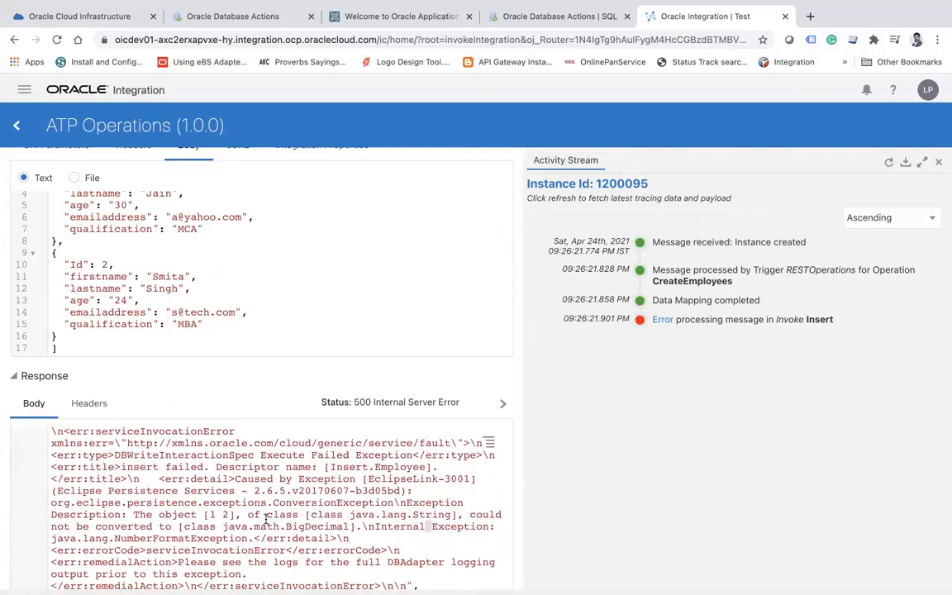
{"action": "scroll", "coordinate": [267, 512], "scroll_direction": "down", "scroll_amount": 3}
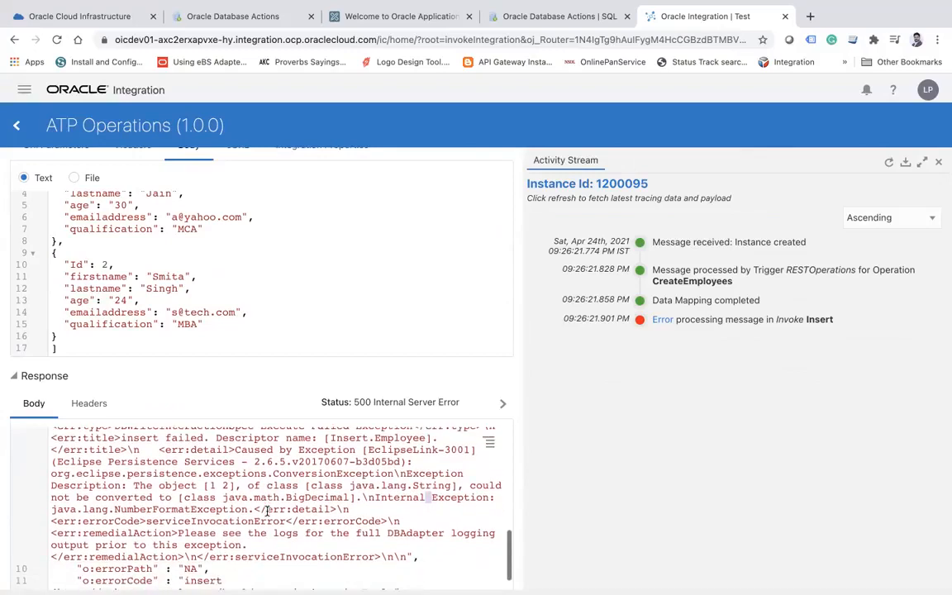
{"action": "scroll", "coordinate": [267, 512], "scroll_direction": "down", "scroll_amount": 2}
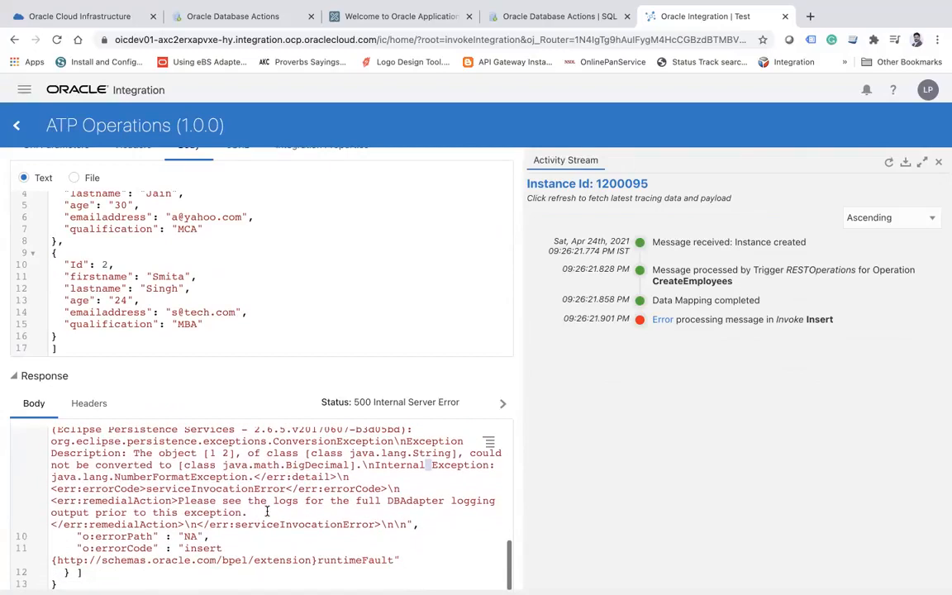
Close the EMPLOYEE table properties dialog and go back to the ATP Operations test page
{"action": "left_click", "coordinate": [537, 16]}
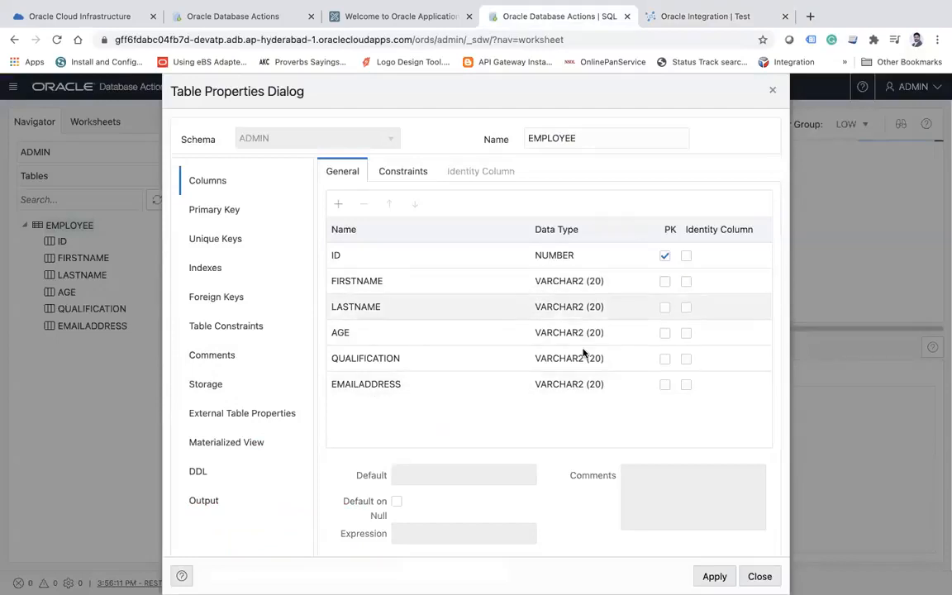
{"action": "left_click", "coordinate": [758, 577]}
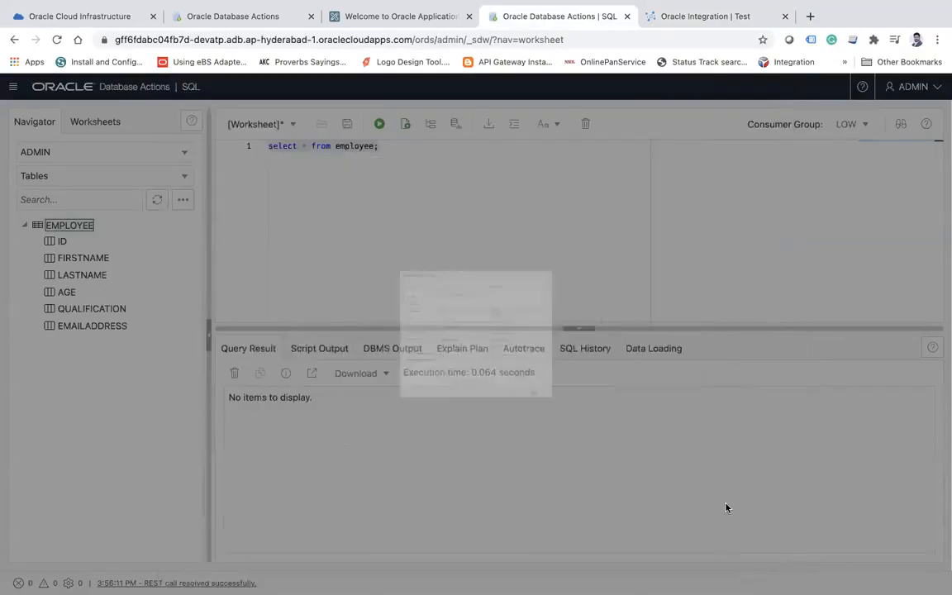
{"action": "left_click", "coordinate": [681, 17]}
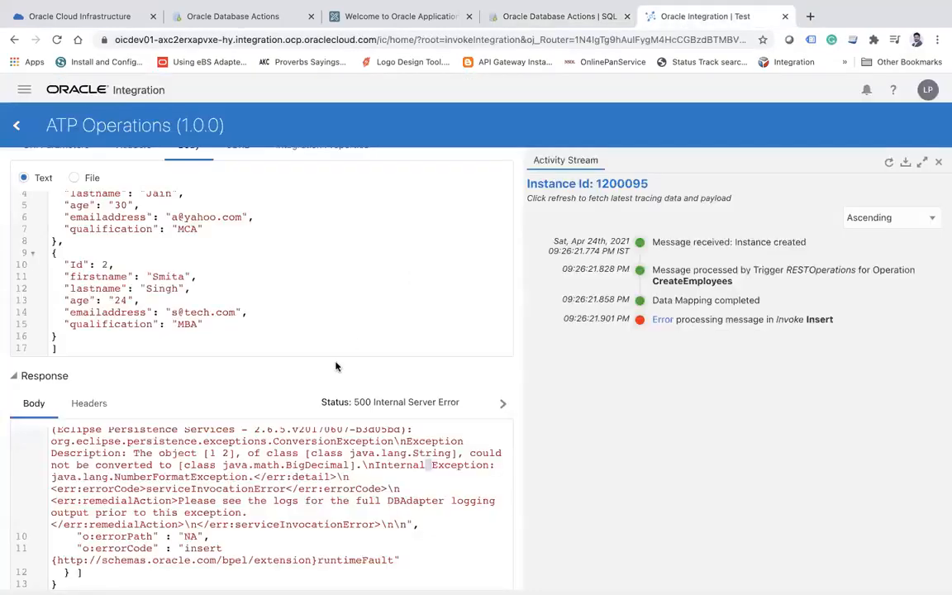
Deactivate ATP Operations (1.0) from the integrations list and open its orchestration diagram
{"action": "scroll", "coordinate": [335, 366], "scroll_direction": "down", "scroll_amount": 1}
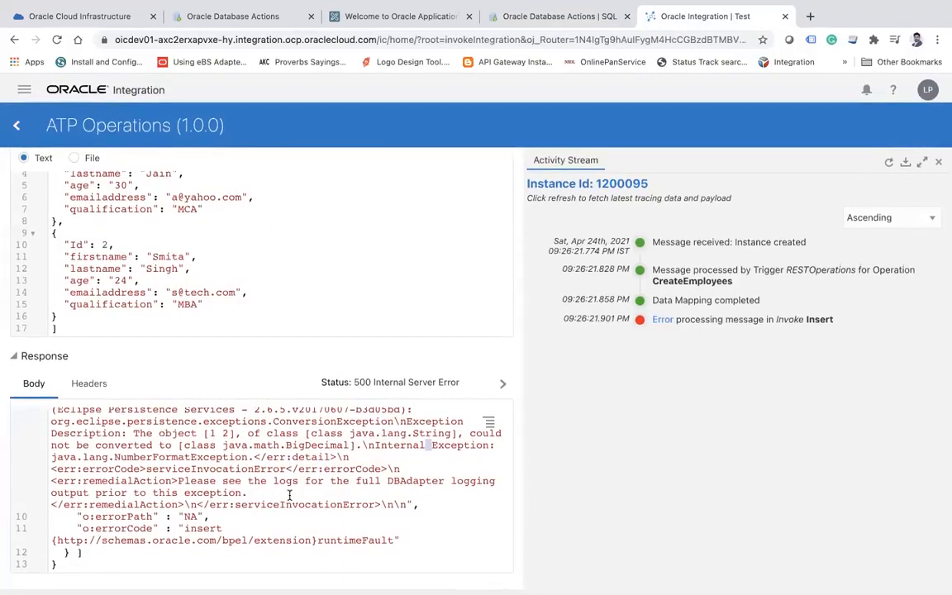
{"action": "scroll", "coordinate": [289, 495], "scroll_direction": "up", "scroll_amount": 5}
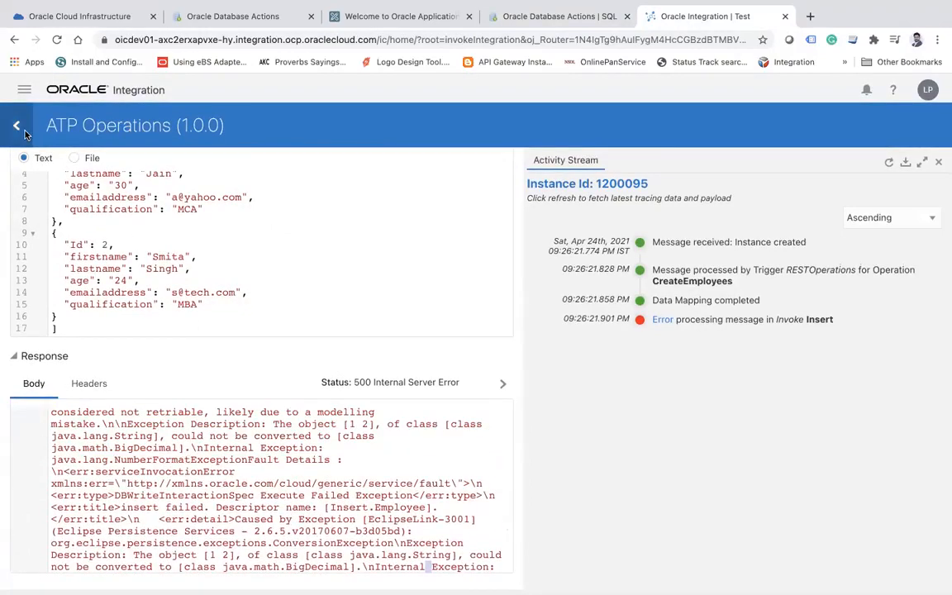
{"action": "left_click", "coordinate": [21, 131]}
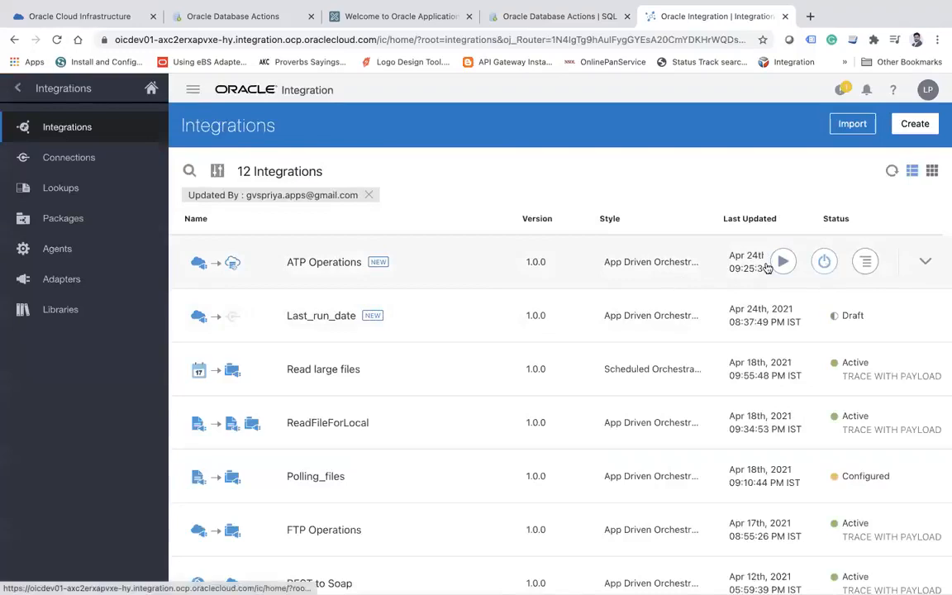
{"action": "left_click", "coordinate": [824, 262]}
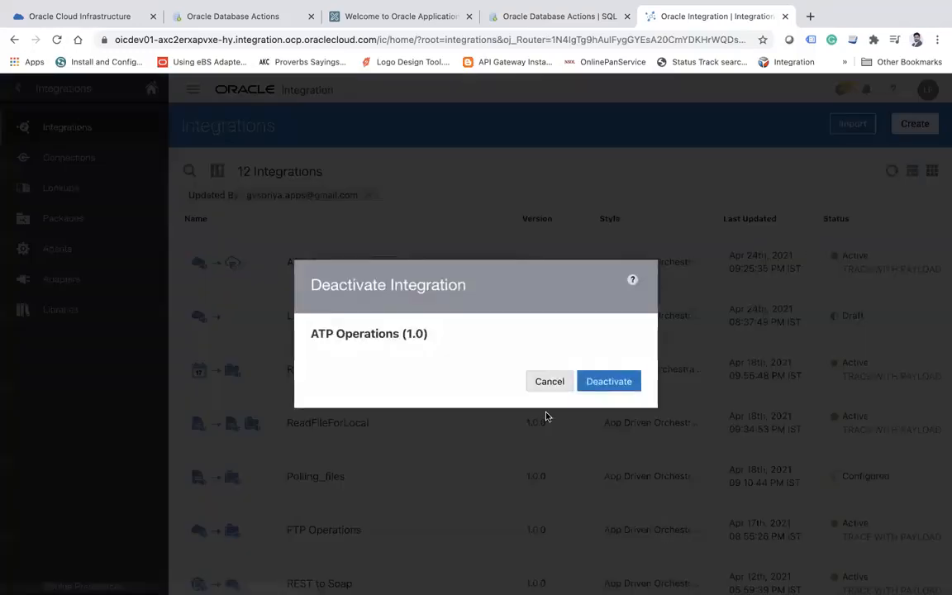
{"action": "left_click", "coordinate": [616, 383]}
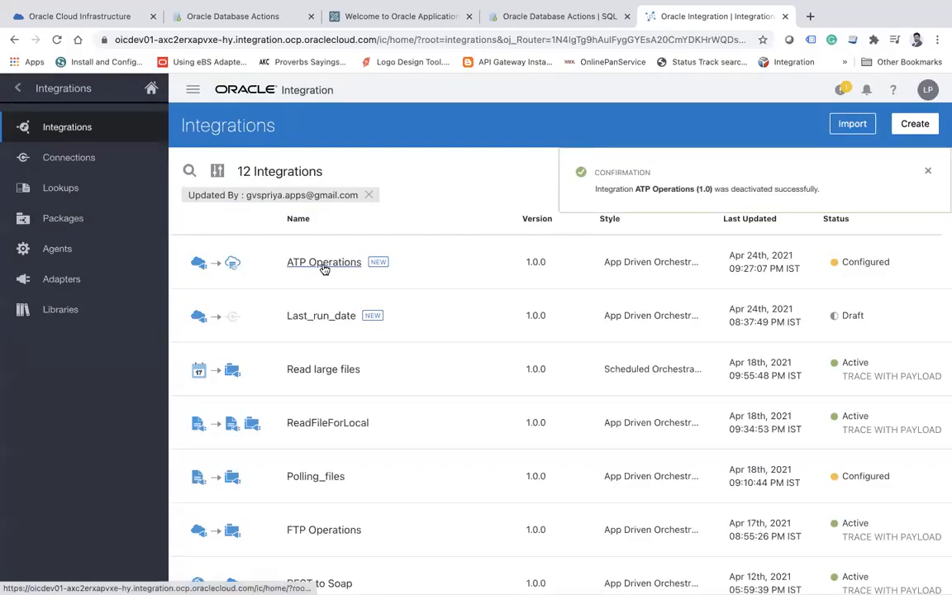
{"action": "left_click", "coordinate": [324, 268]}
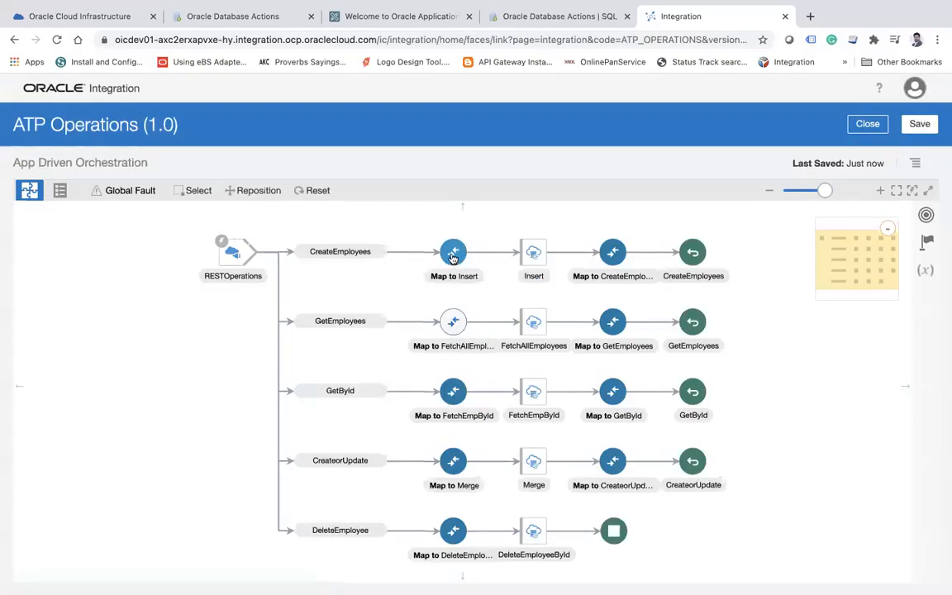
Open the Map to Insert mapper and check that the source Id is xsd:double
{"action": "left_click", "coordinate": [453, 255]}
{"action": "left_click", "coordinate": [475, 241]}
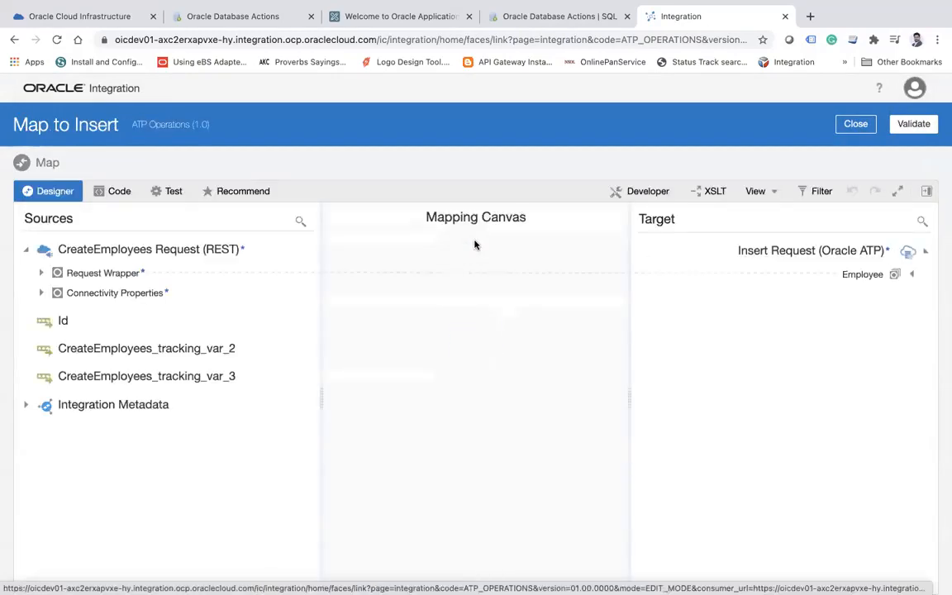
{"action": "left_click", "coordinate": [42, 274]}
{"action": "left_click", "coordinate": [52, 316]}
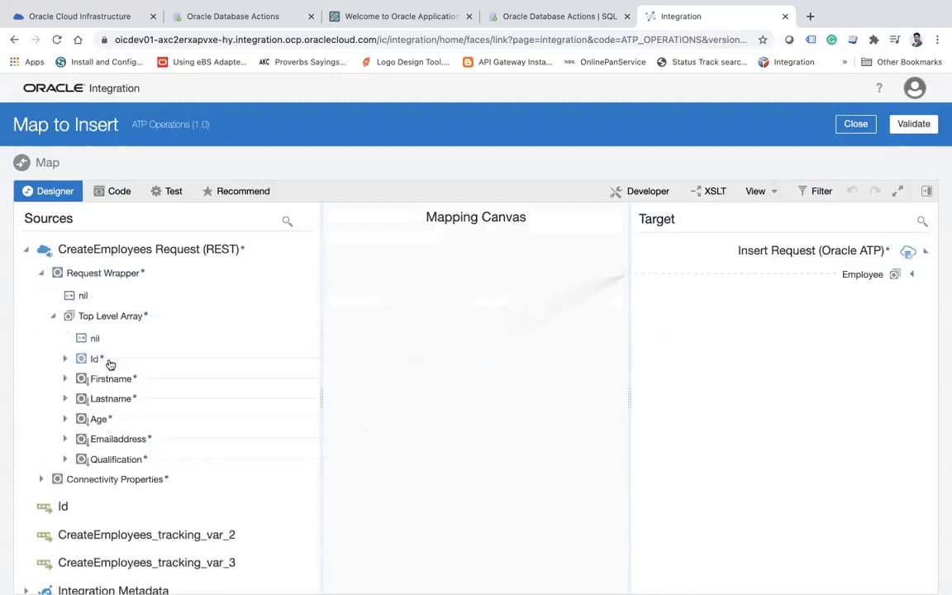
{"action": "right_click", "coordinate": [96, 366]}
{"action": "left_click", "coordinate": [127, 393]}
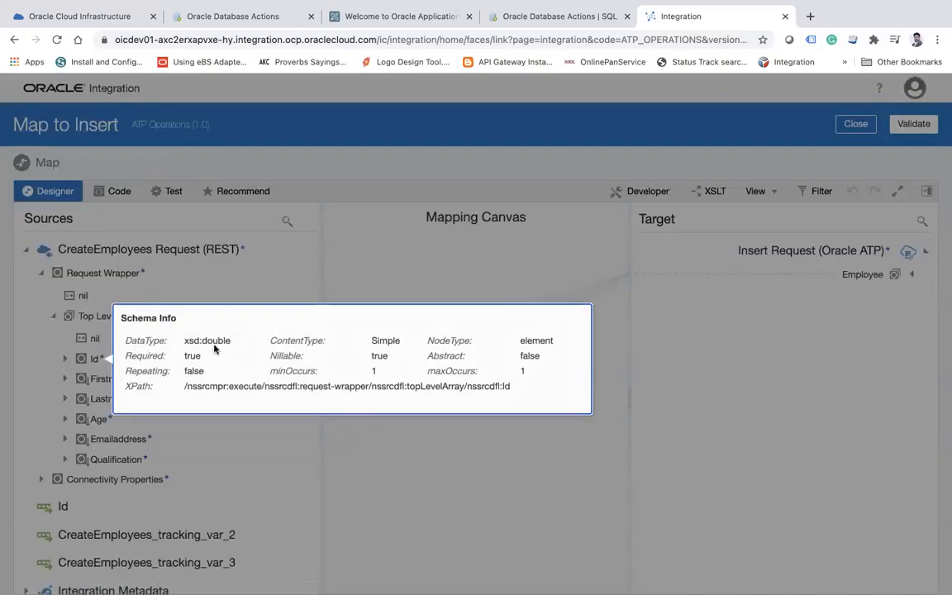
{"action": "left_click", "coordinate": [813, 378]}
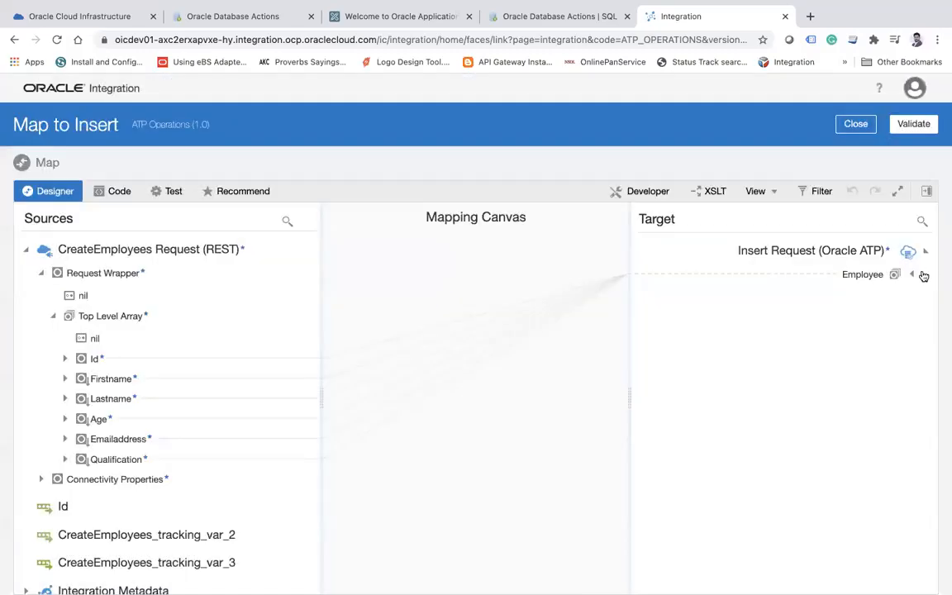
Check the target Employee id's node info, confirming it is xsd:decimal
{"action": "left_click", "coordinate": [913, 276]}
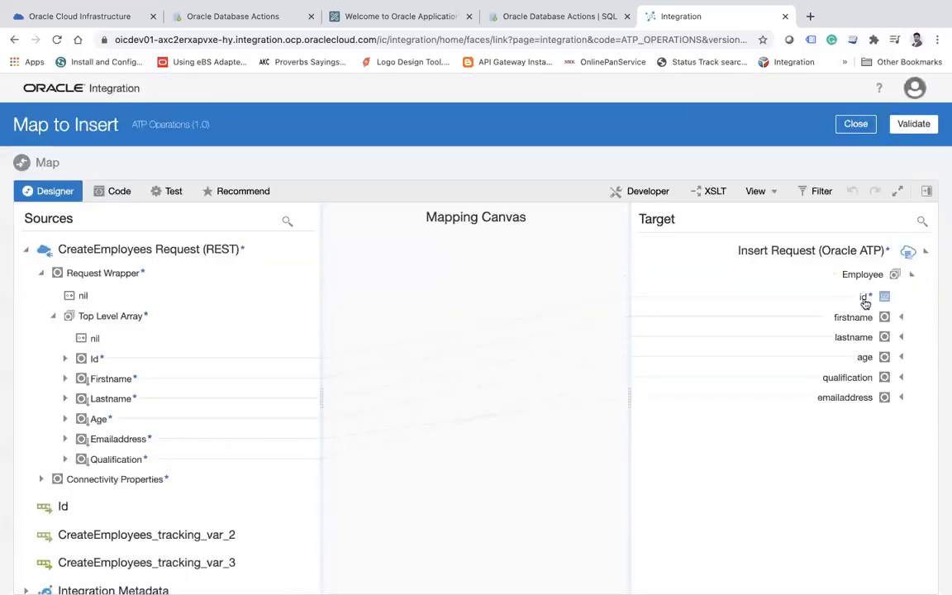
{"action": "right_click", "coordinate": [865, 299]}
{"action": "left_click", "coordinate": [774, 339]}
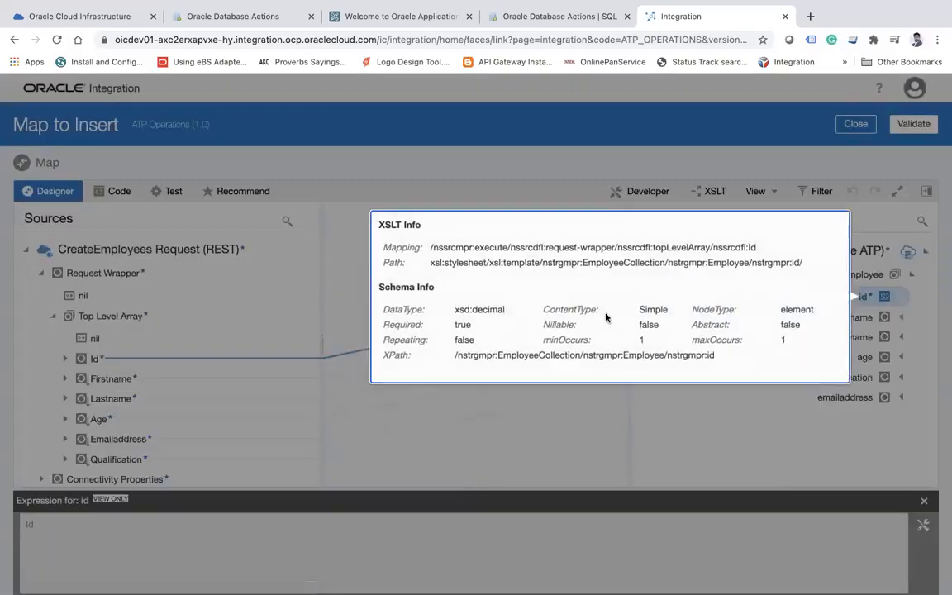
{"action": "double_click", "coordinate": [492, 308]}
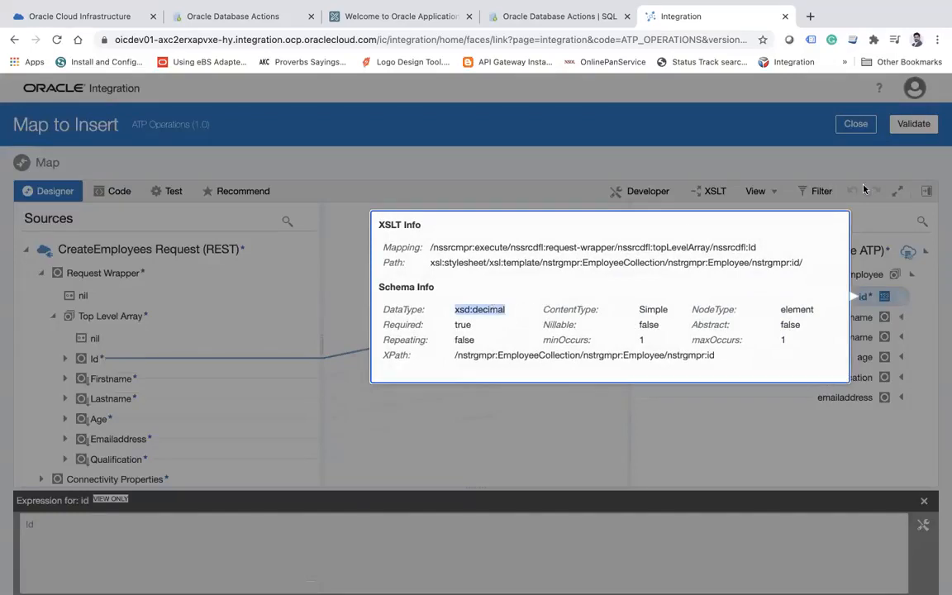
{"action": "left_click", "coordinate": [862, 134]}
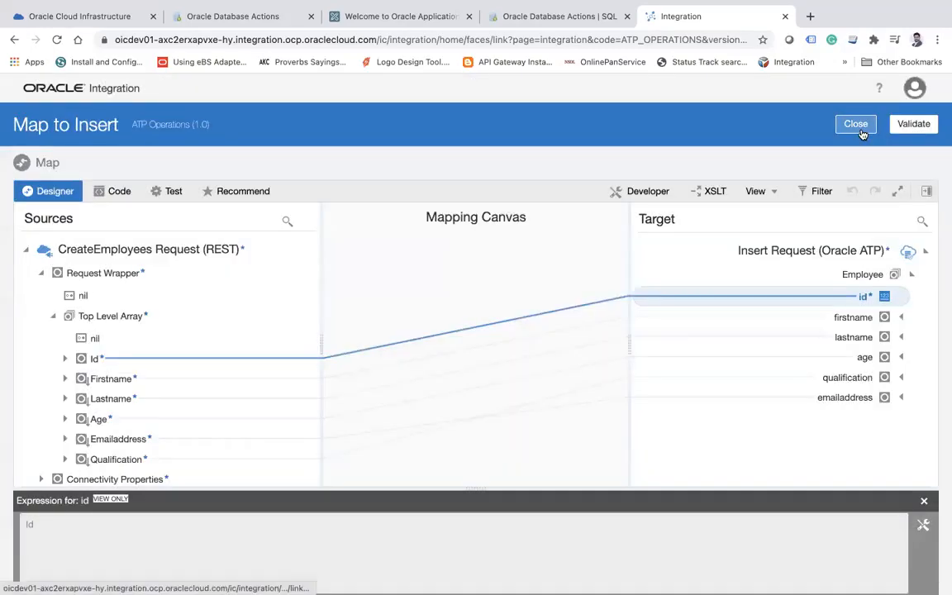
{"action": "left_click", "coordinate": [177, 192]}
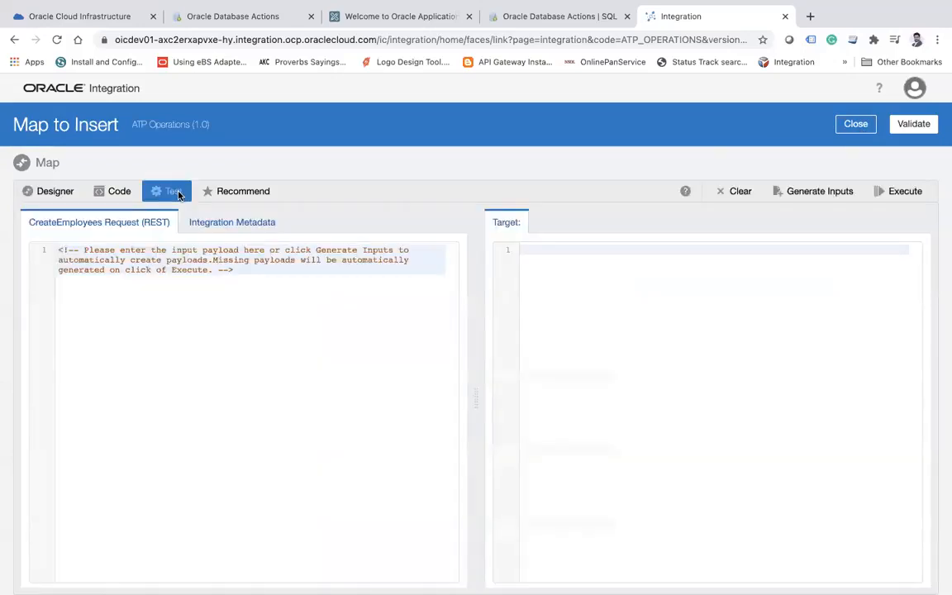
Regenerate the Map to Insert sample inputs and execute, yielding one Employee with id "840.72 900.72"
{"action": "left_click", "coordinate": [903, 197]}
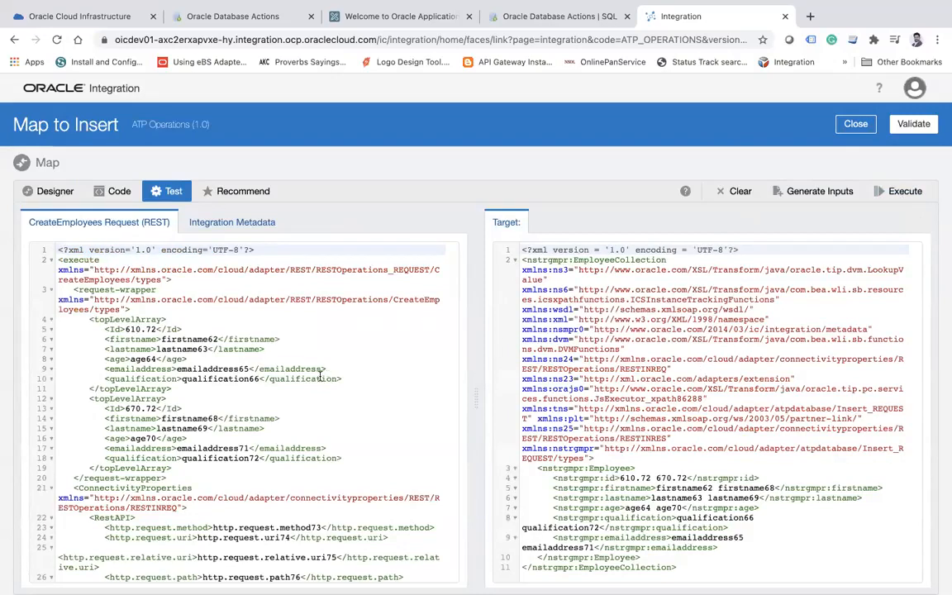
{"action": "scroll", "coordinate": [320, 376], "scroll_direction": "down", "scroll_amount": 2}
{"action": "scroll", "coordinate": [320, 376], "scroll_direction": "up", "scroll_amount": 3}
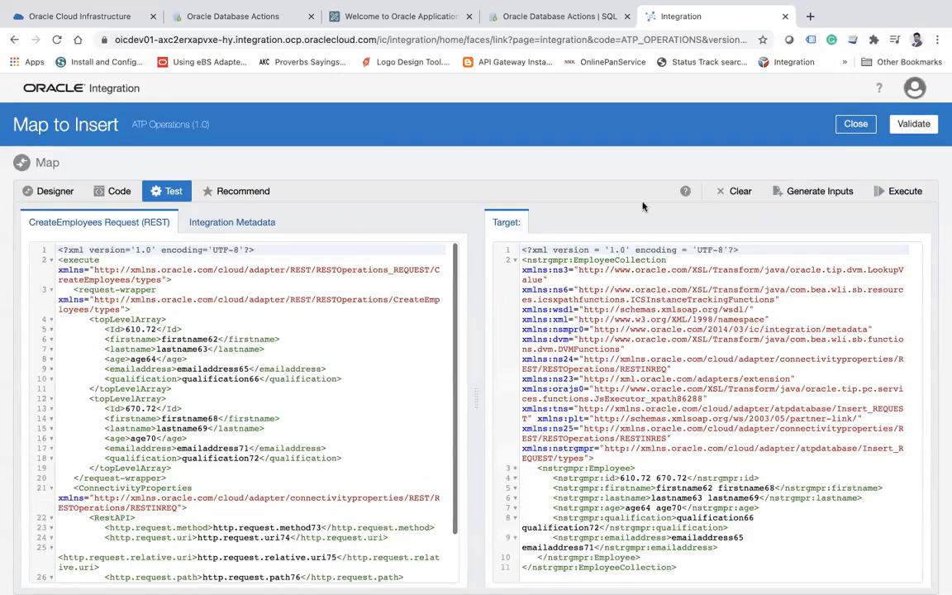
{"action": "left_click", "coordinate": [795, 190]}
{"action": "left_click", "coordinate": [600, 371]}
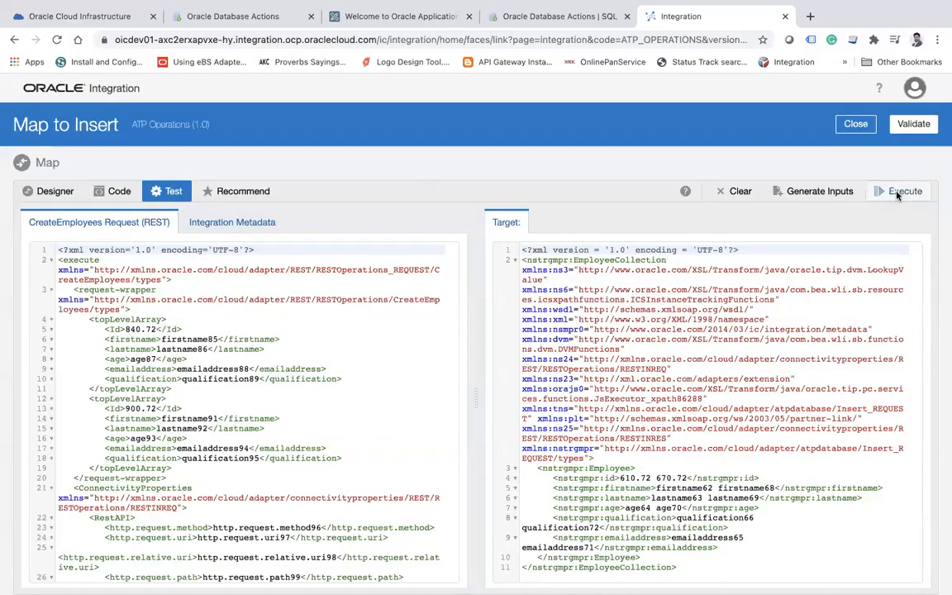
{"action": "left_click", "coordinate": [903, 191]}
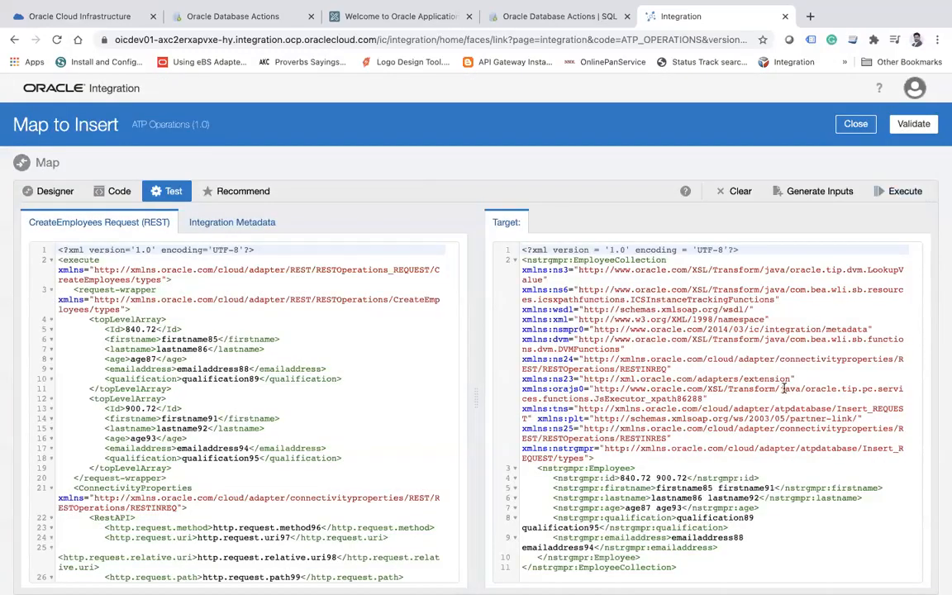
{"action": "scroll", "coordinate": [732, 413], "scroll_direction": "down", "scroll_amount": 1}
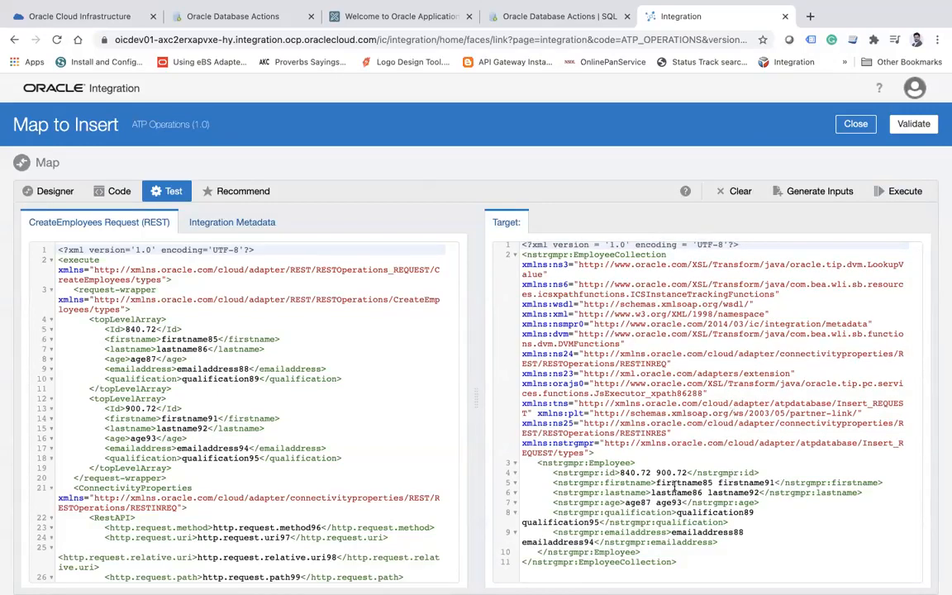
Map Top Level Array onto the target Employee and validate the mapping
{"action": "left_click", "coordinate": [55, 191]}
{"action": "left_click_drag", "start_coordinate": [133, 324], "coordinate": [868, 282]}
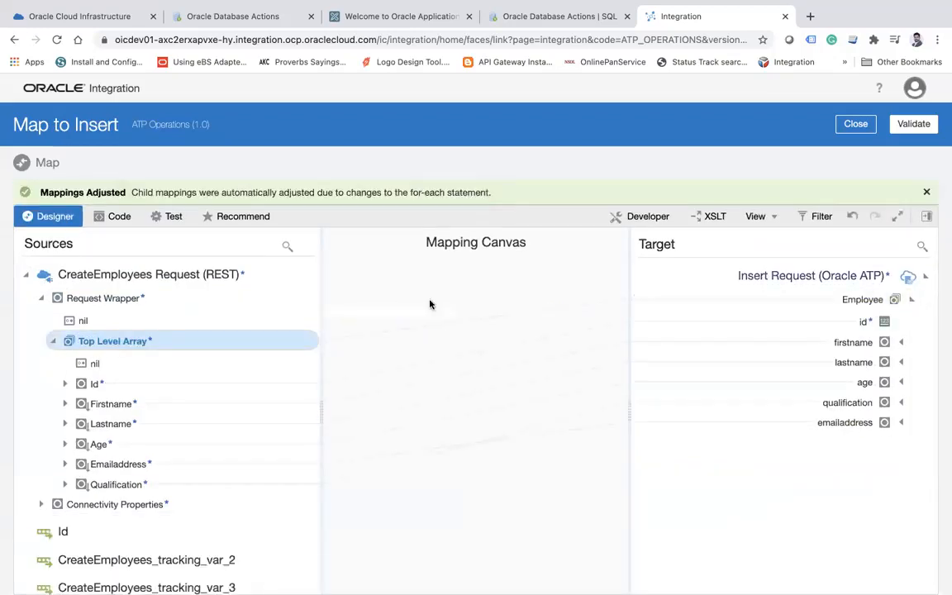
{"action": "left_click", "coordinate": [911, 124]}
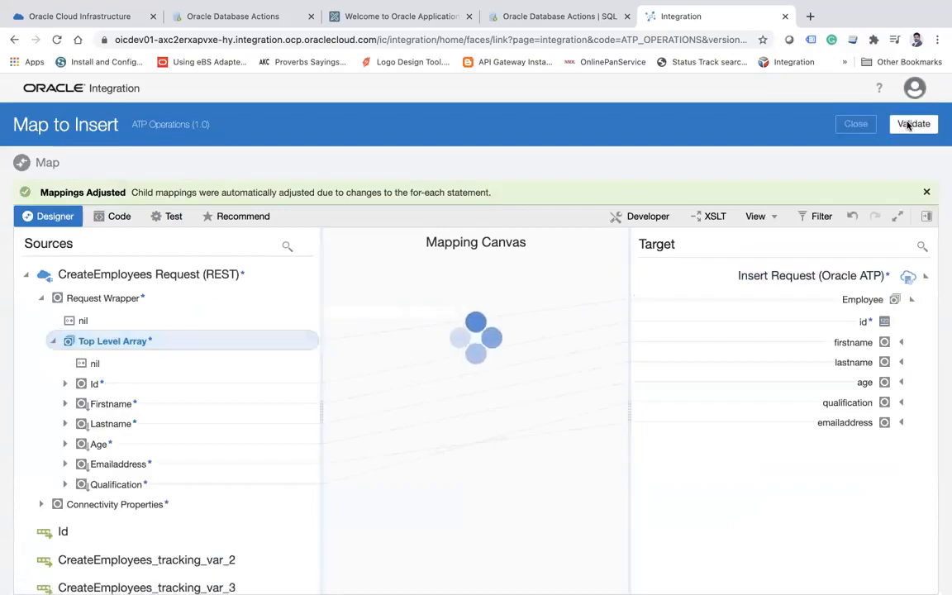
Close the mapper, save ATP Operations, and return to the integrations list
{"action": "left_click", "coordinate": [857, 156]}
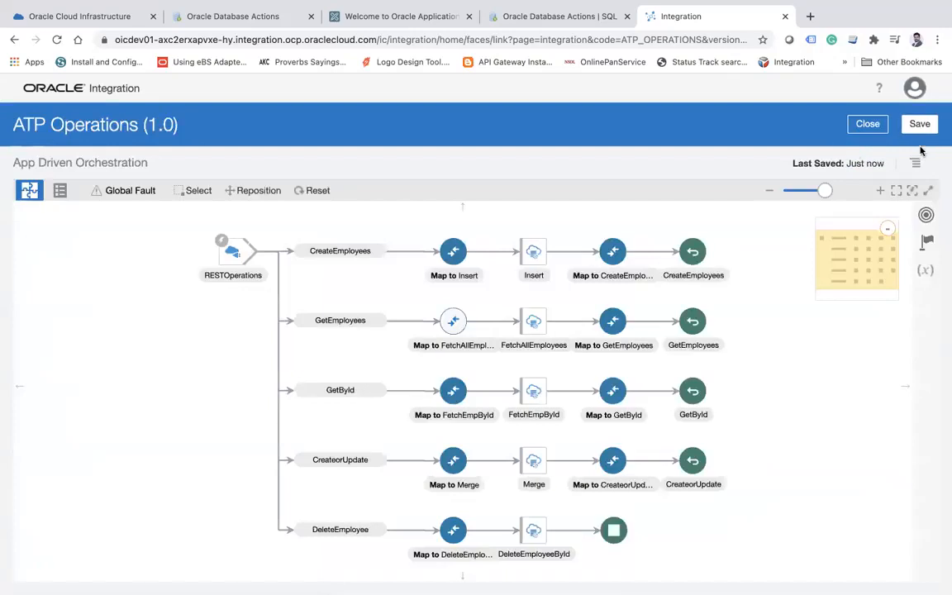
{"action": "left_click", "coordinate": [920, 124]}
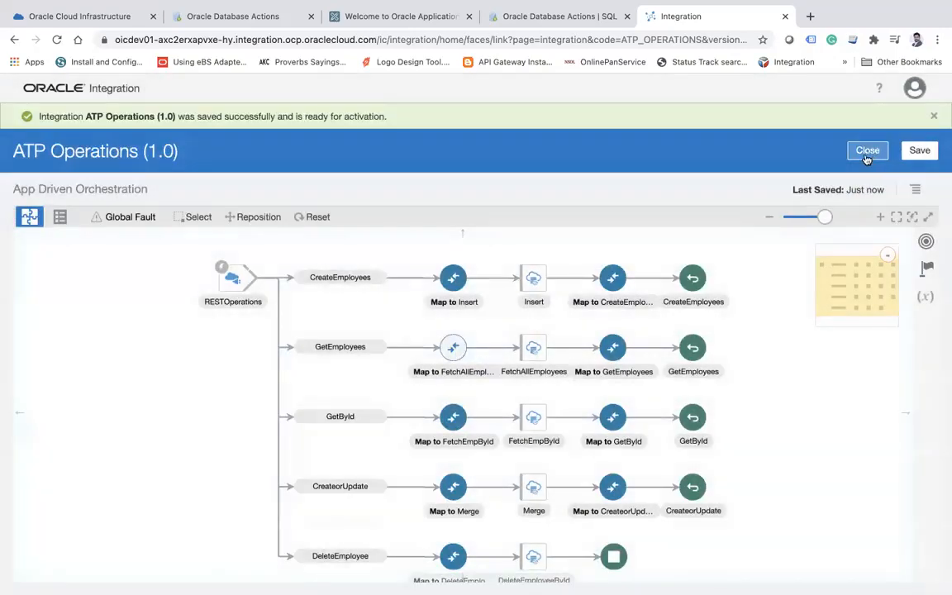
{"action": "left_click", "coordinate": [867, 152]}
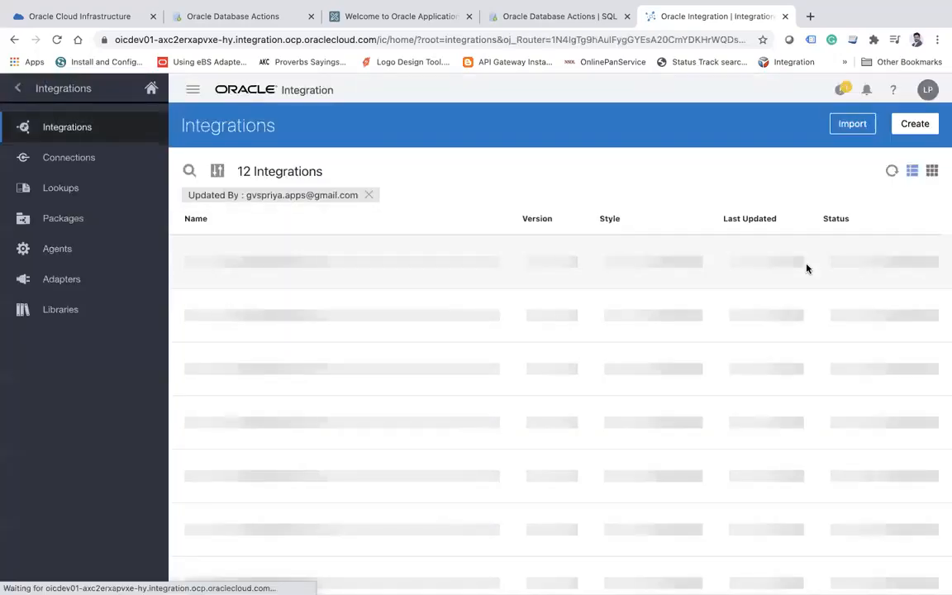
Activate ATP Operations with payload tracing and bring up its test page
{"action": "left_click", "coordinate": [824, 262]}
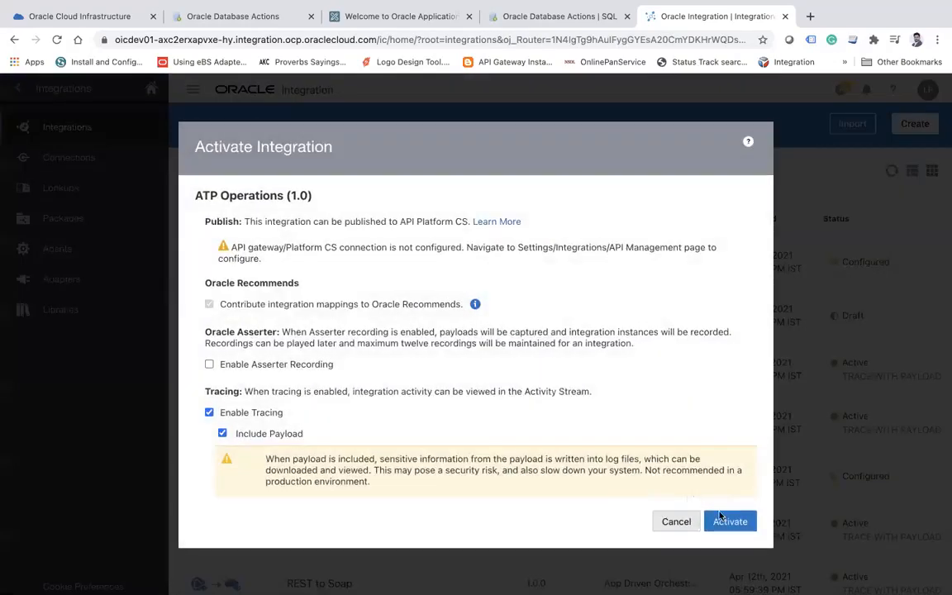
{"action": "left_click", "coordinate": [727, 523]}
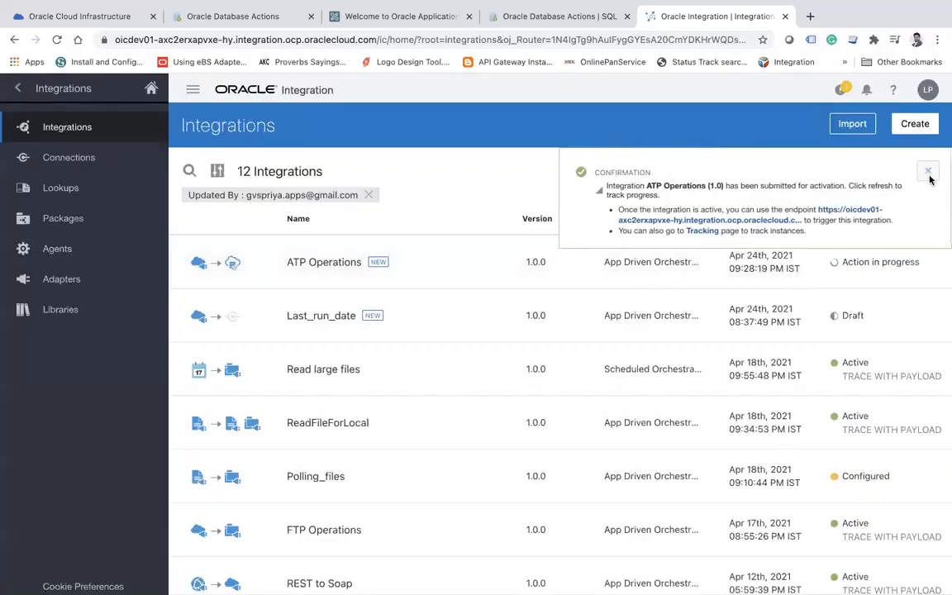
{"action": "left_click", "coordinate": [929, 172]}
{"action": "mouse_move", "coordinate": [780, 260]}
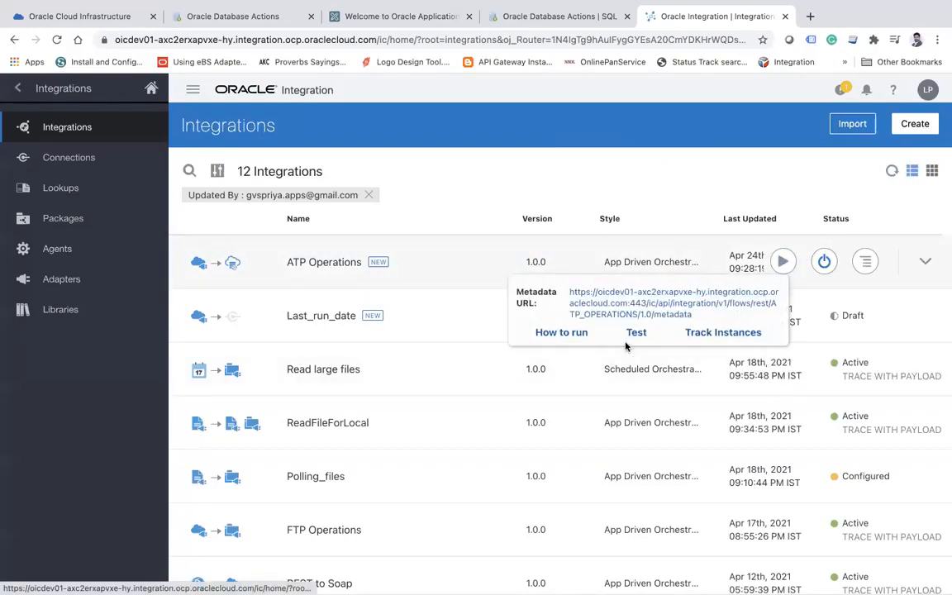
{"action": "left_click", "coordinate": [636, 332]}
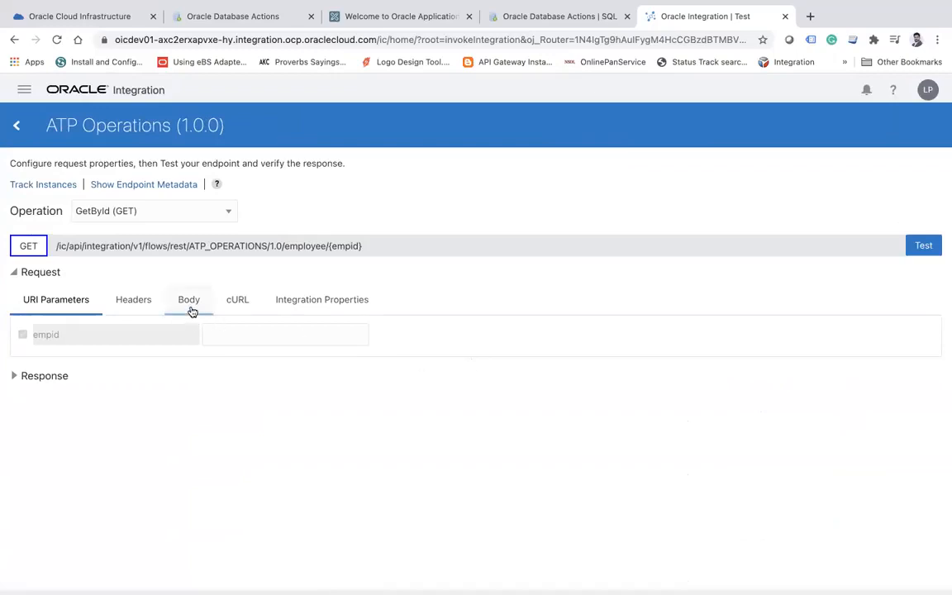
Test CreateEmployees (POST) with the two-employee body, getting instance 1200096 with 200 OK "success"
{"action": "left_click", "coordinate": [157, 218]}
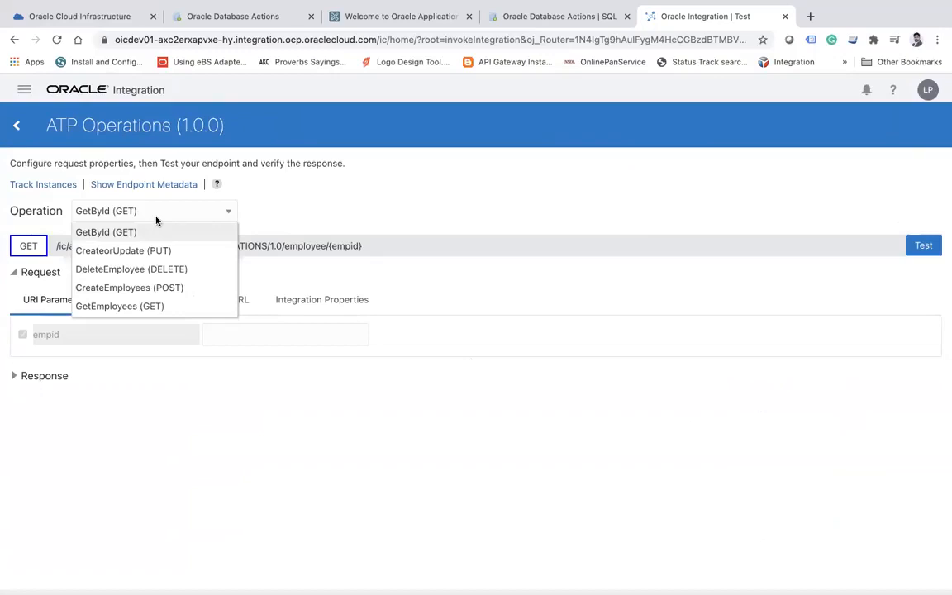
{"action": "left_click", "coordinate": [120, 289]}
{"action": "left_click", "coordinate": [189, 301]}
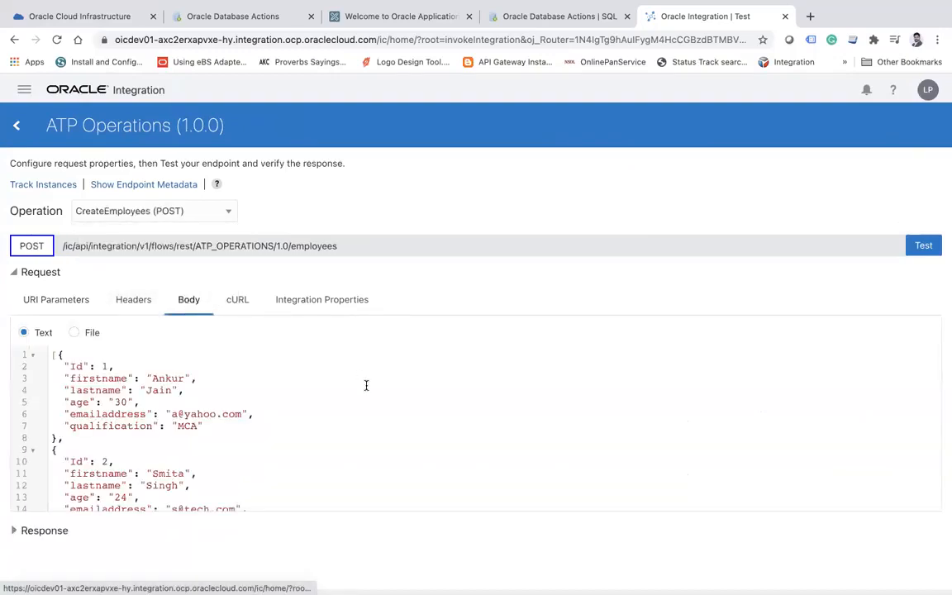
{"action": "left_click", "coordinate": [925, 244]}
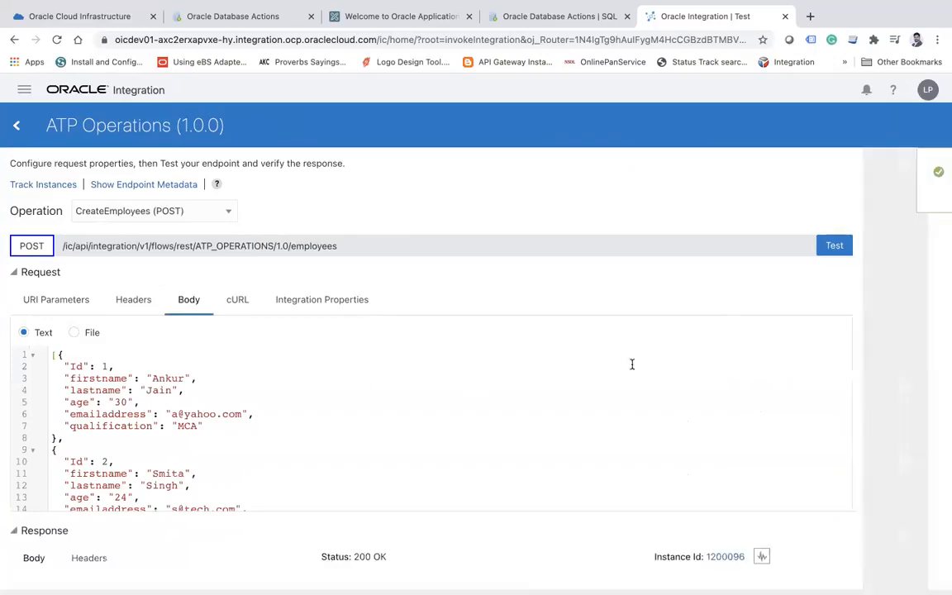
{"action": "left_click", "coordinate": [927, 171]}
{"action": "scroll", "coordinate": [402, 465], "scroll_direction": "down", "scroll_amount": 2}
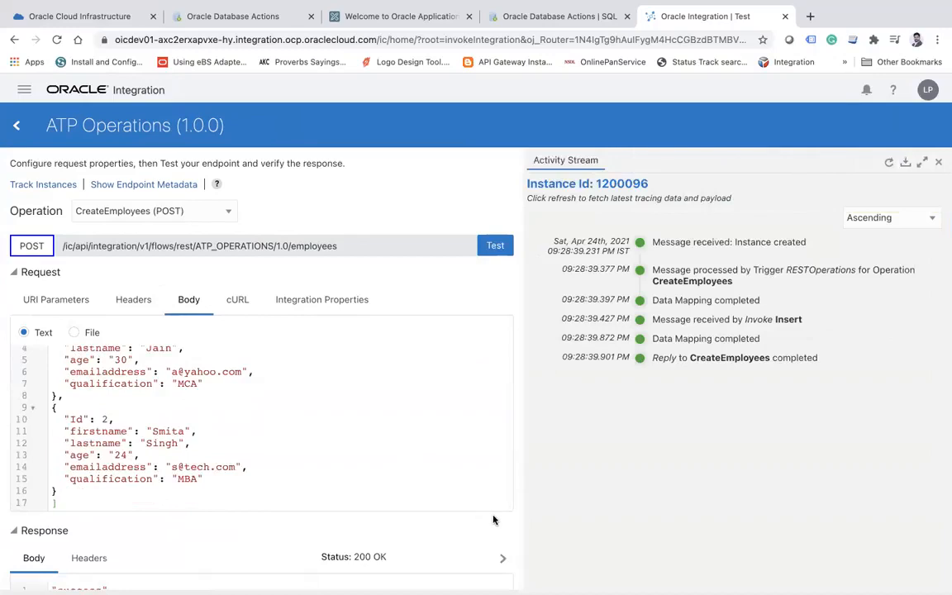
{"action": "scroll", "coordinate": [493, 517], "scroll_direction": "down", "scroll_amount": 2}
{"action": "double_click", "coordinate": [91, 417]}
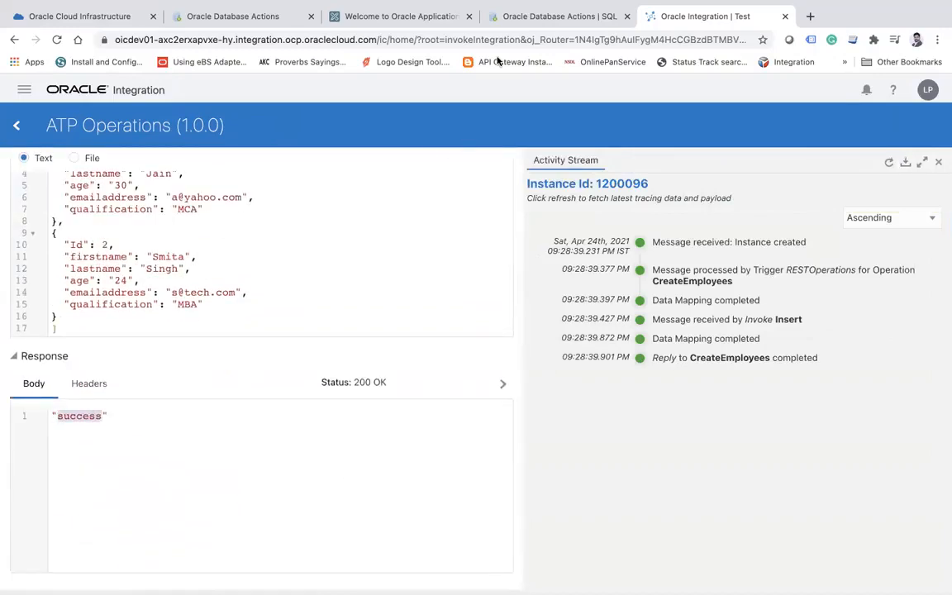
Run select * from employee; in Database Actions and confirm rows with ids 1 and 2
{"action": "left_click", "coordinate": [554, 17]}
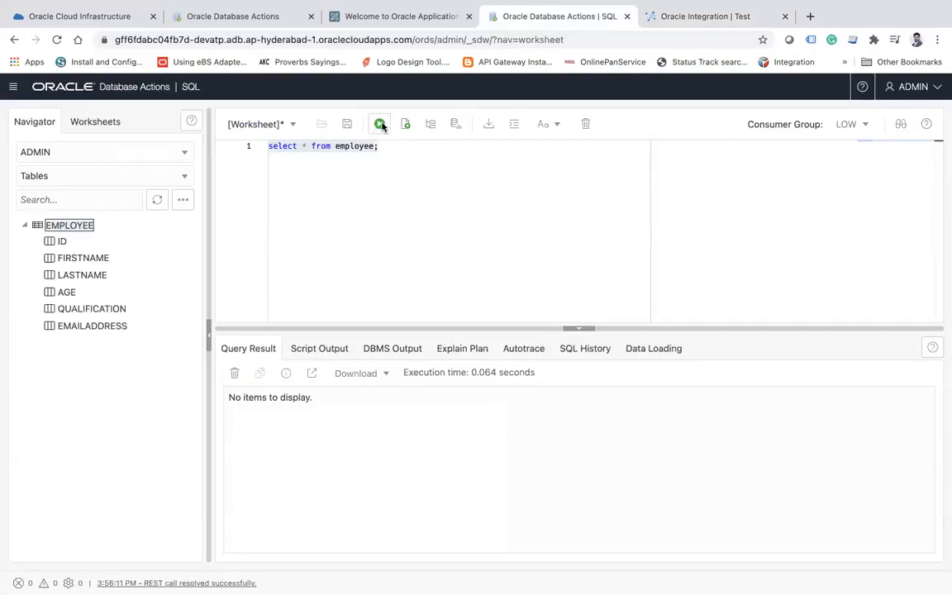
{"action": "key", "text": "ctrl+Return"}
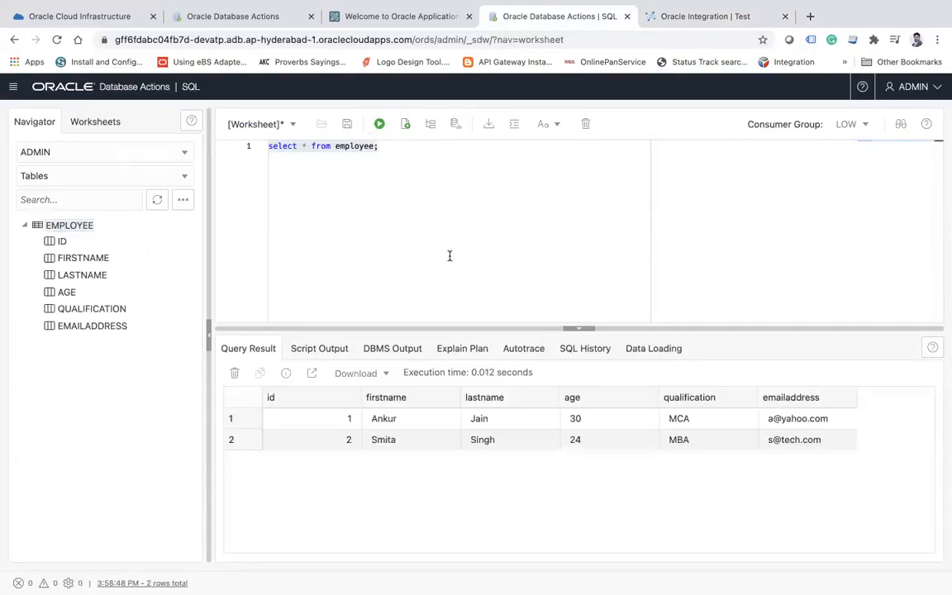
{"action": "left_click", "coordinate": [335, 422]}
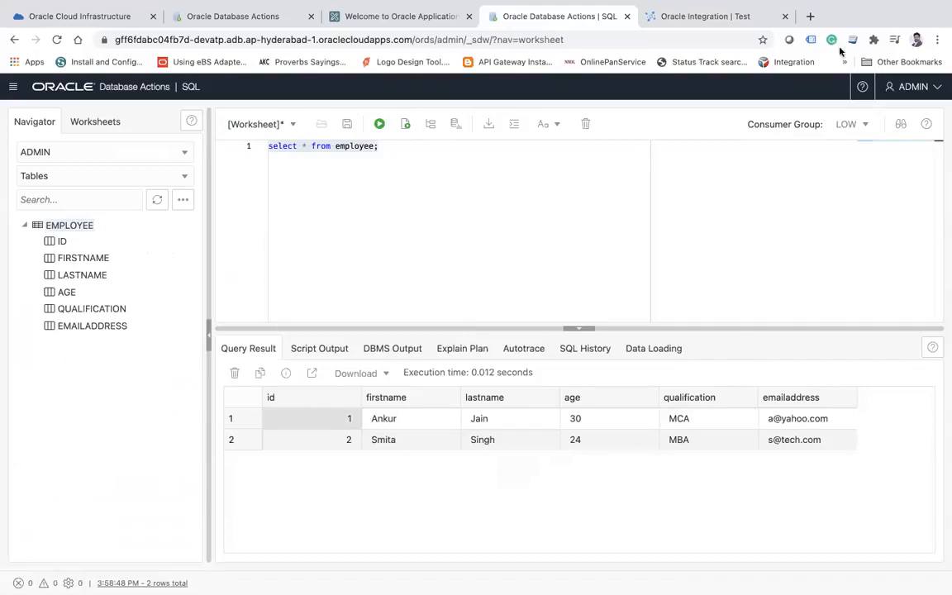
{"action": "left_click", "coordinate": [667, 16]}
Run the GetEmployees (GET) test and review its response
{"action": "scroll", "coordinate": [208, 227], "scroll_direction": "up", "scroll_amount": 2}
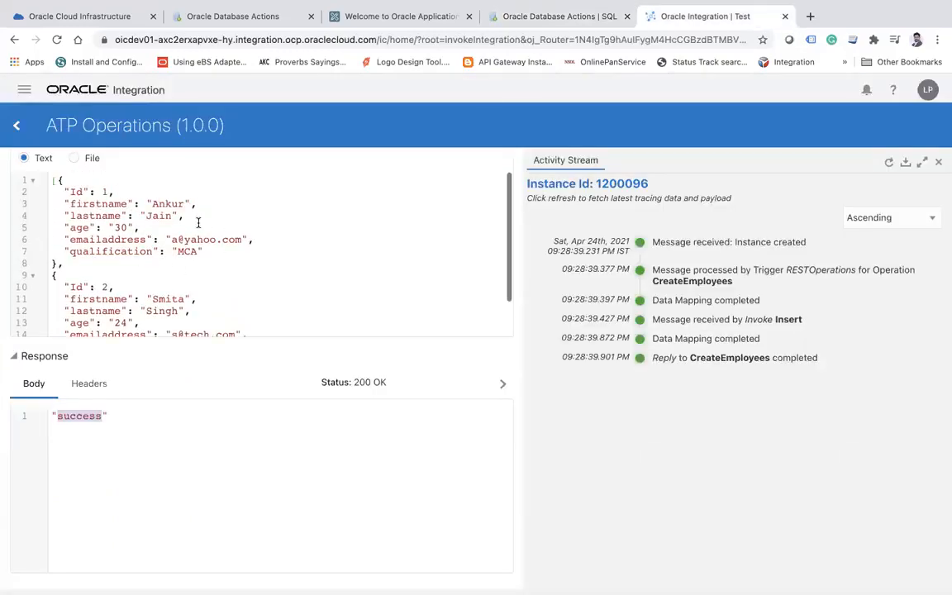
{"action": "scroll", "coordinate": [185, 242], "scroll_direction": "up", "scroll_amount": 3}
{"action": "left_click", "coordinate": [169, 214]}
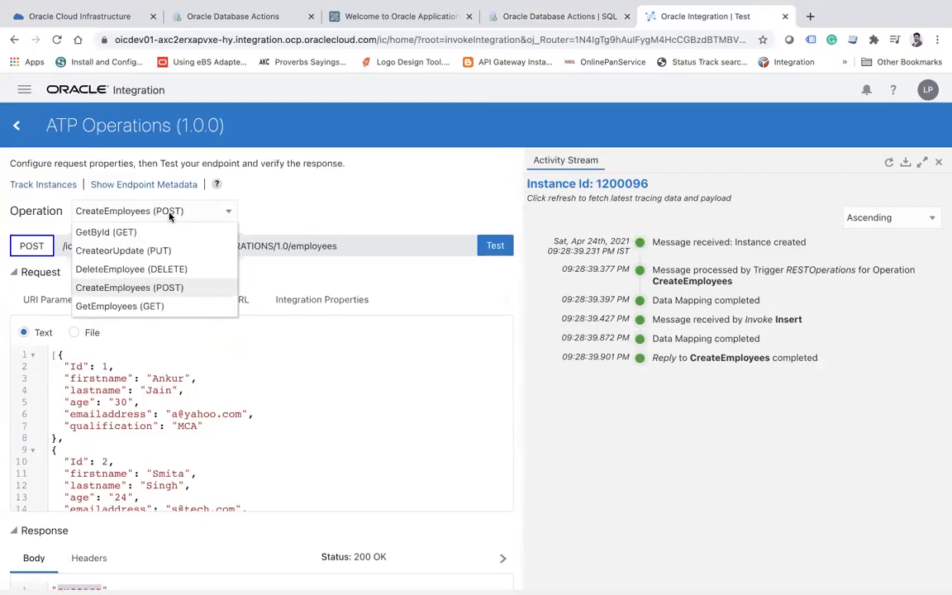
{"action": "left_click", "coordinate": [117, 307]}
{"action": "left_click", "coordinate": [494, 248]}
{"action": "scroll", "coordinate": [447, 425], "scroll_direction": "down", "scroll_amount": 1}
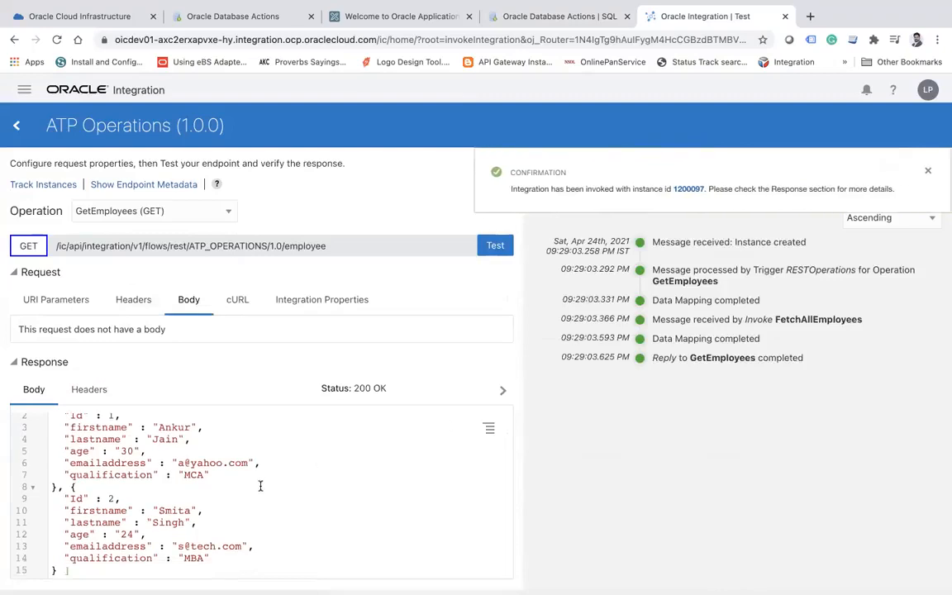
{"action": "scroll", "coordinate": [259, 485], "scroll_direction": "up", "scroll_amount": 1}
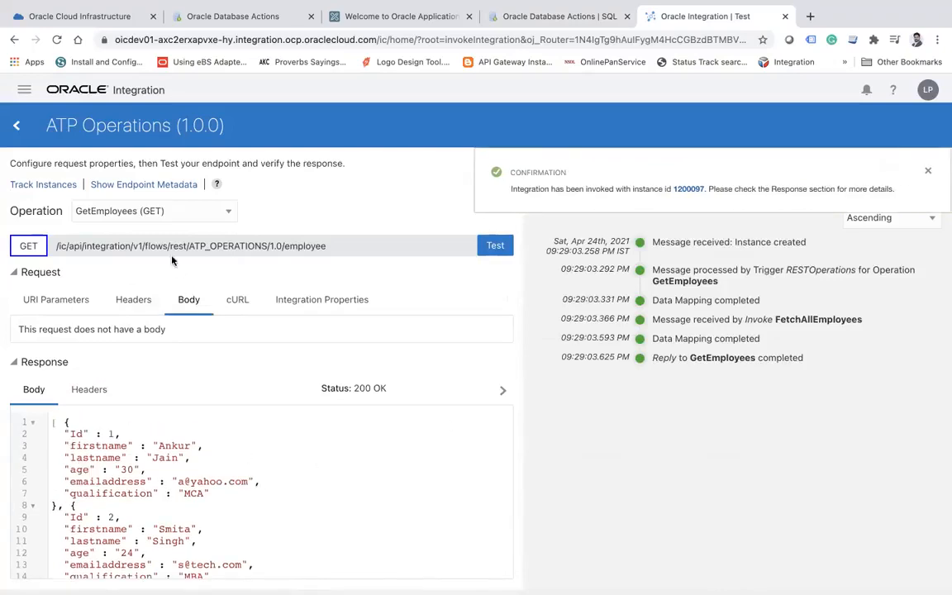
Test GetById with empid 1, returning employee 1's record with 200 OK
{"action": "left_click", "coordinate": [149, 212]}
{"action": "left_click", "coordinate": [128, 232]}
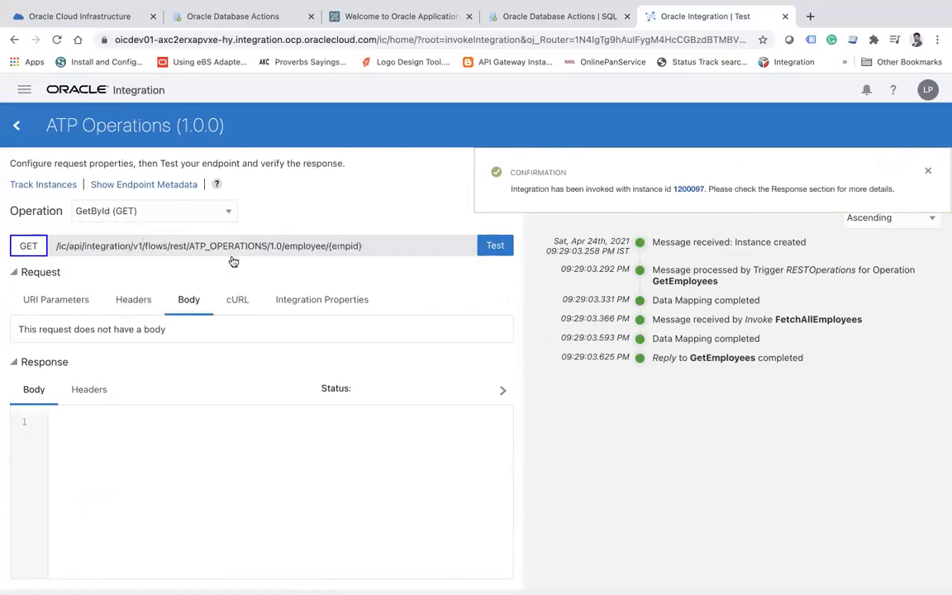
{"action": "left_click", "coordinate": [77, 301]}
{"action": "left_click", "coordinate": [255, 340]}
{"action": "type", "text": "1"}
{"action": "left_click", "coordinate": [495, 246]}
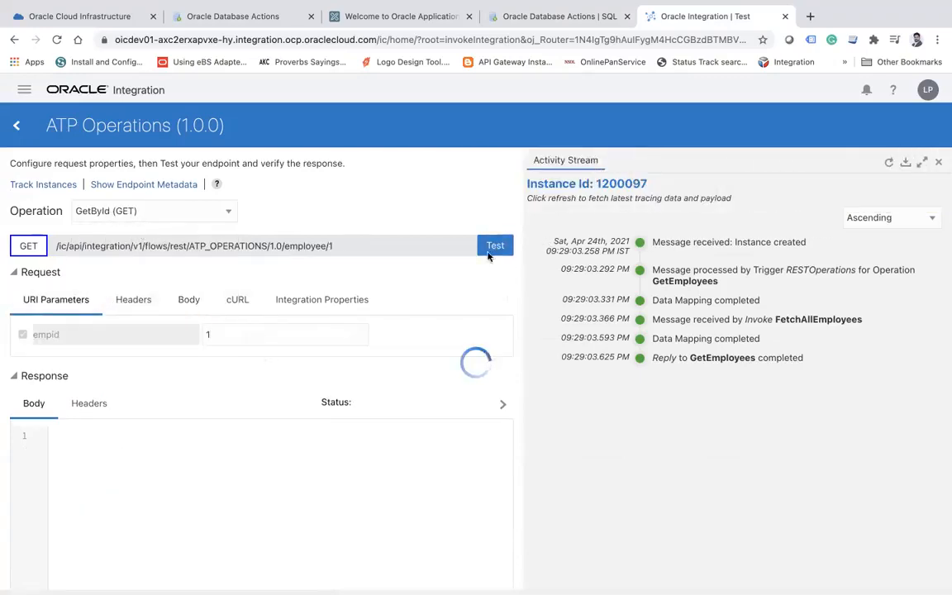
{"action": "scroll", "coordinate": [403, 421], "scroll_direction": "down", "scroll_amount": 1}
Rerun GetById with empid 12, which returns 200 OK with all fields empty
{"action": "type", "text": "2"}
{"action": "left_click", "coordinate": [492, 230]}
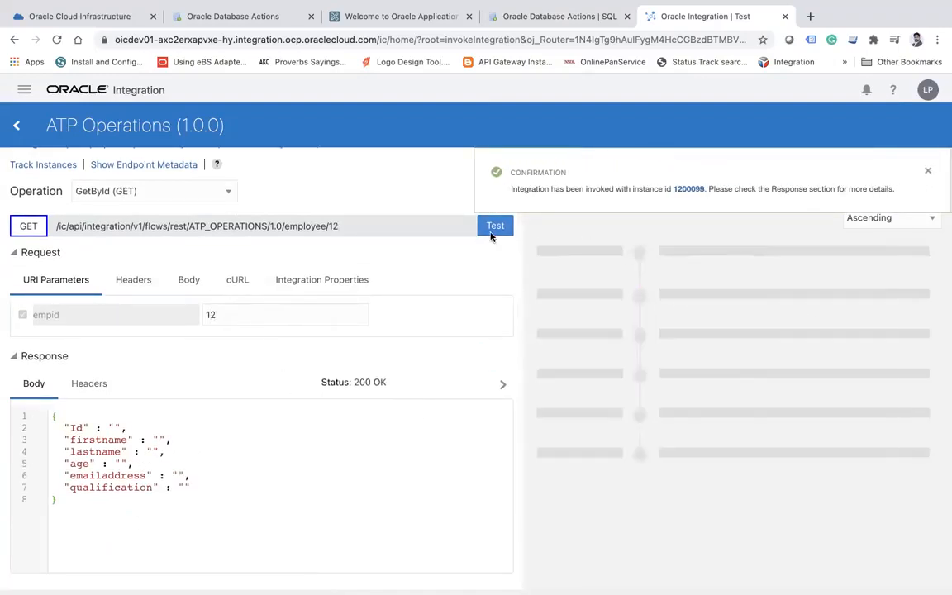
{"action": "left_click", "coordinate": [141, 194]}
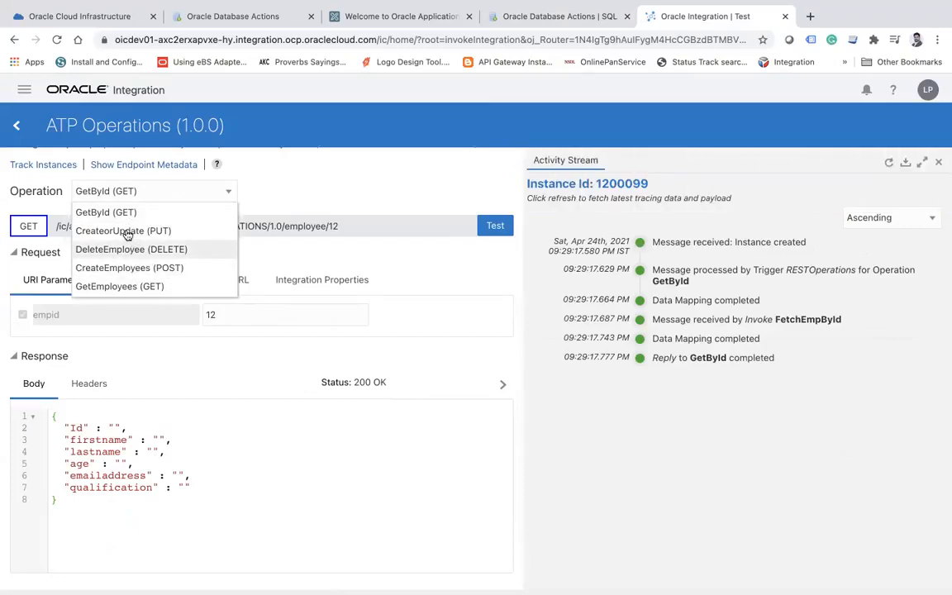
Switch the test to CreateorUpdate (PUT) for empid 1, setting qualification MCA and a first name
{"action": "left_click", "coordinate": [119, 230]}
{"action": "left_click", "coordinate": [240, 313]}
{"action": "type", "text": "1"}
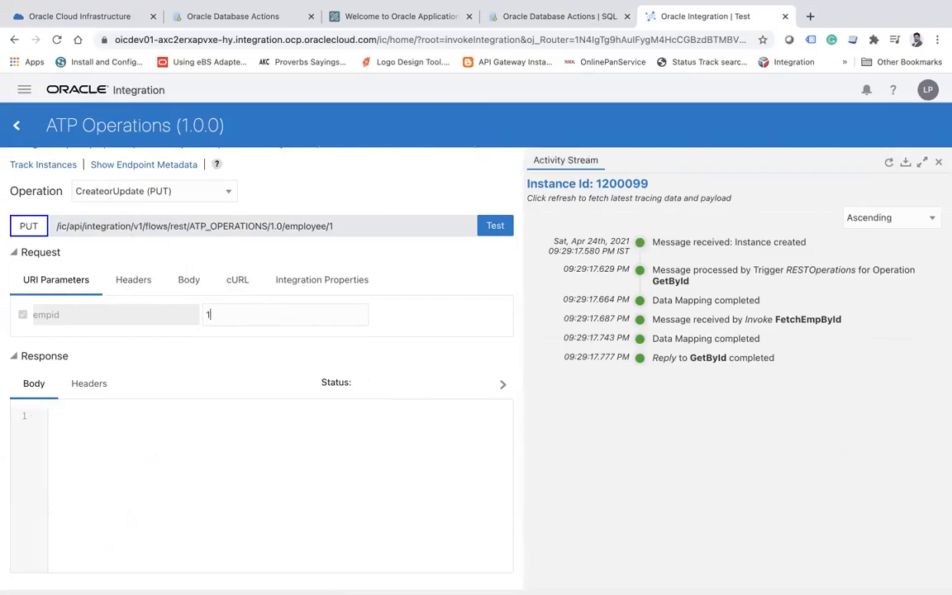
{"action": "left_click", "coordinate": [190, 281]}
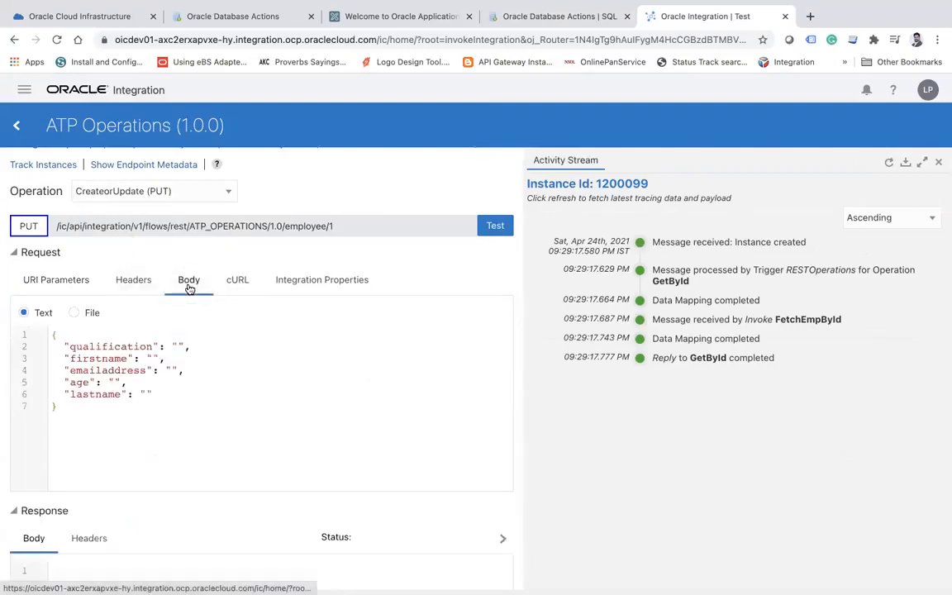
{"action": "left_click", "coordinate": [178, 346]}
{"action": "type", "text": "MCA"}
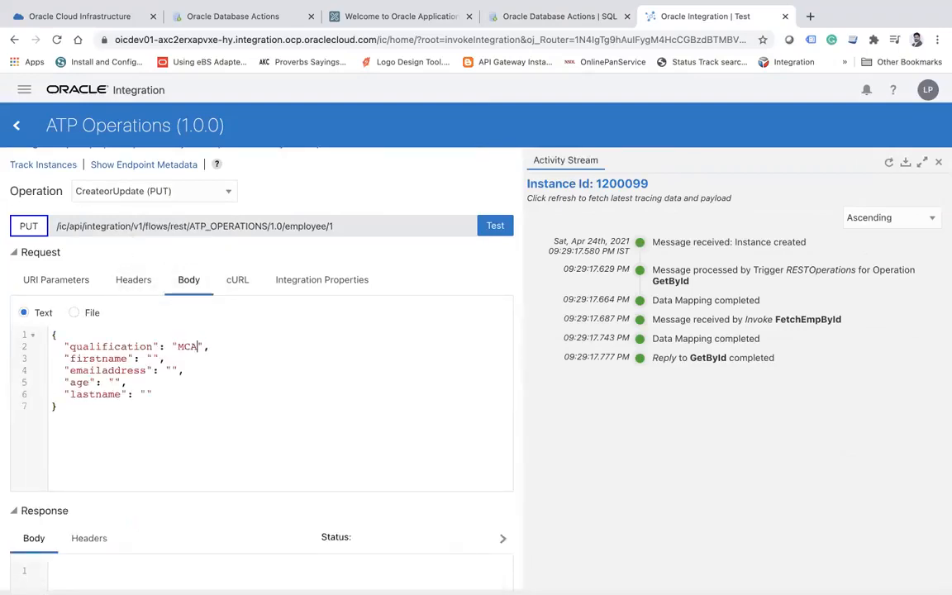
{"action": "left_click", "coordinate": [156, 358]}
Fill in the new e-mail address and last name, then send the update request
{"action": "left_click", "coordinate": [171, 370]}
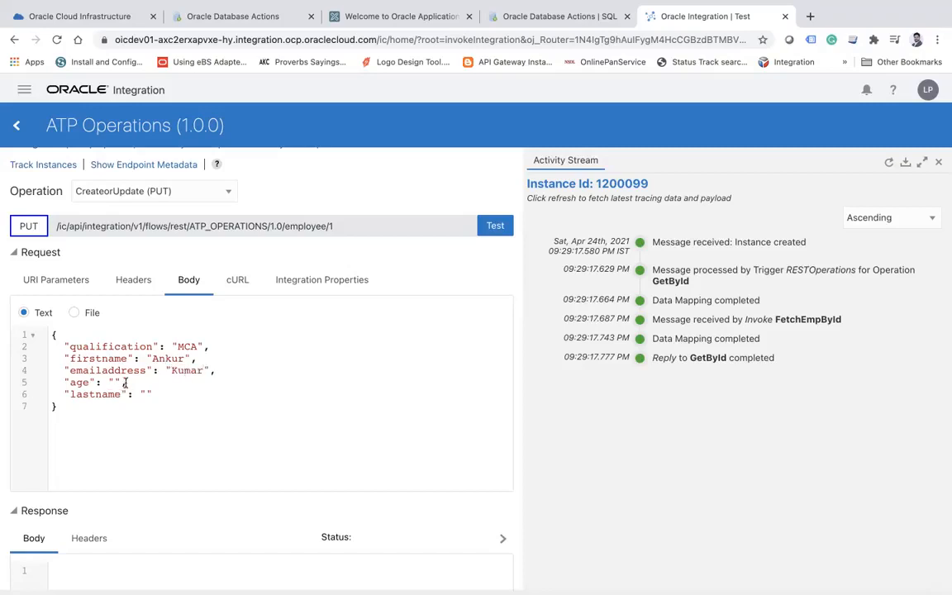
{"action": "type", "text": "21"}
{"action": "double_click", "coordinate": [184, 369]}
{"action": "type", "text": "amliur"}
{"action": "key", "text": "BackSpace"}
{"action": "key", "text": "BackSpace"}
{"action": "key", "text": "BackSpace"}
{"action": "key", "text": "BackSpace"}
{"action": "key", "text": "BackSpace"}
{"action": "type", "text": "mliu"}
{"action": "key", "text": "BackSpace"}
{"action": "key", "text": "BackSpace"}
{"action": "key", "text": "BackSpace"}
{"action": "key", "text": "BackSpace"}
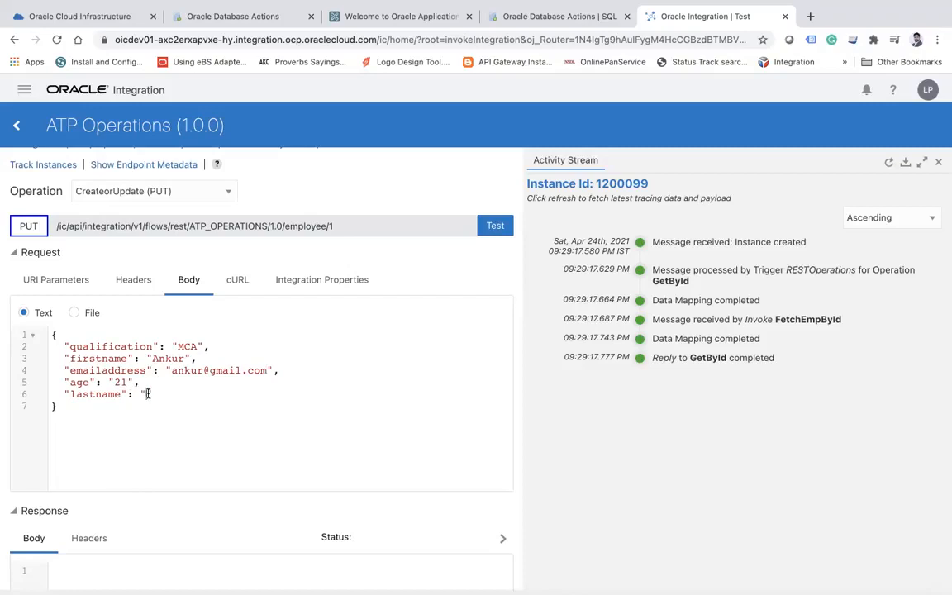
{"action": "type", "text": "jain"}
{"action": "left_click", "coordinate": [494, 227]}
Rerun the employee query in the SQL worksheet to confirm employee 1 was updated
{"action": "scroll", "coordinate": [487, 419], "scroll_direction": "down", "scroll_amount": 4}
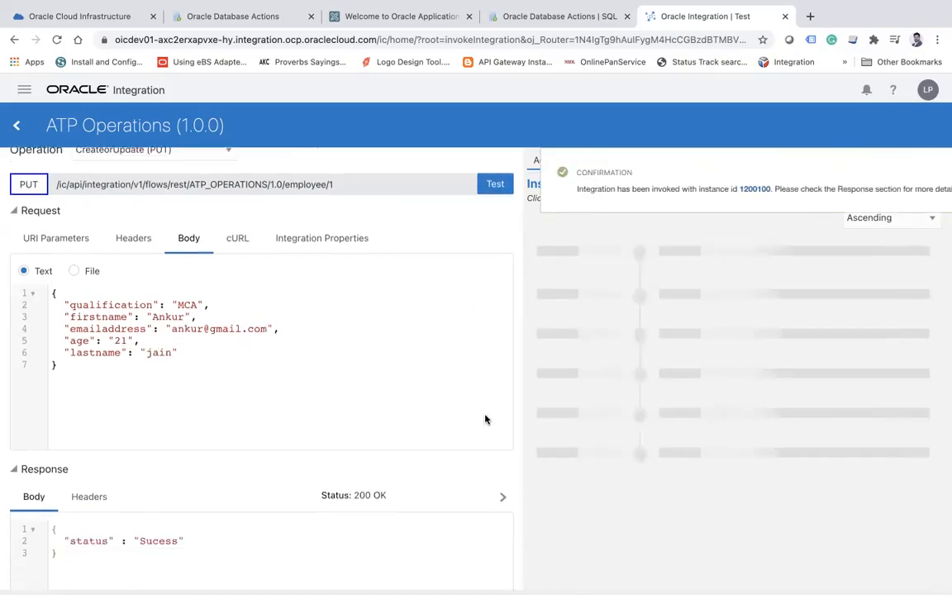
{"action": "left_click", "coordinate": [544, 21]}
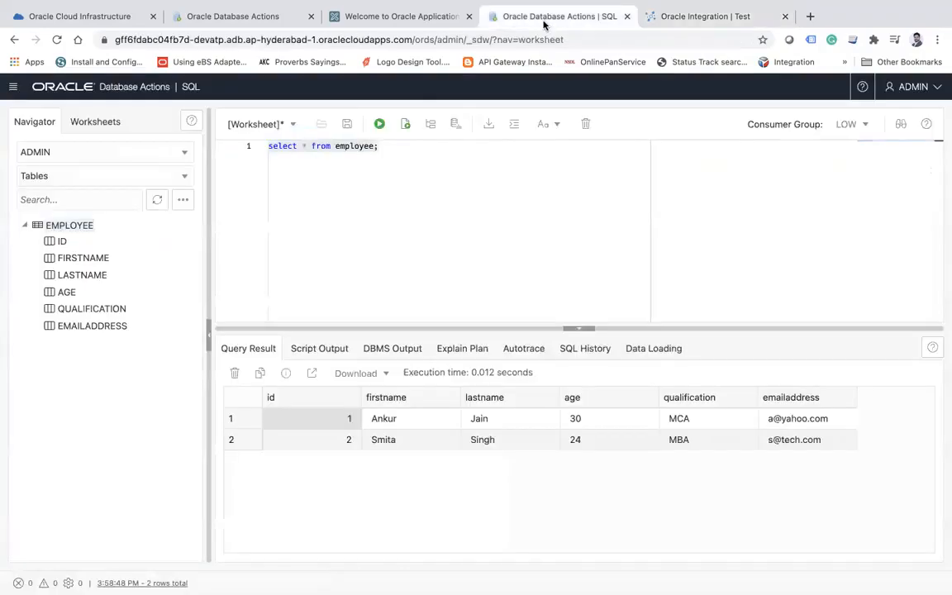
{"action": "left_click", "coordinate": [378, 125]}
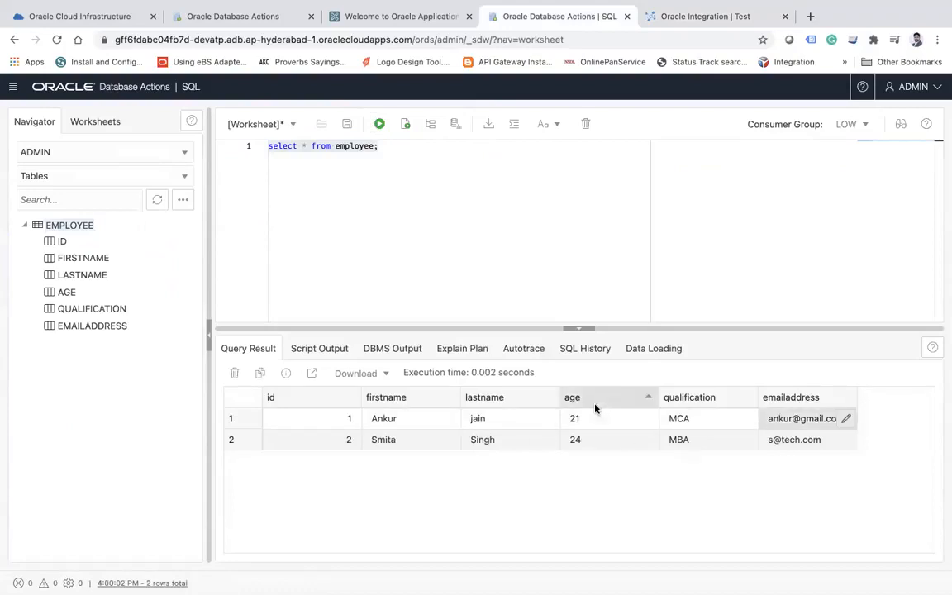
Delete employee 1 with DeleteEmployee (DELETE) and requery to confirm only employee 2 remains
{"action": "left_click", "coordinate": [669, 16]}
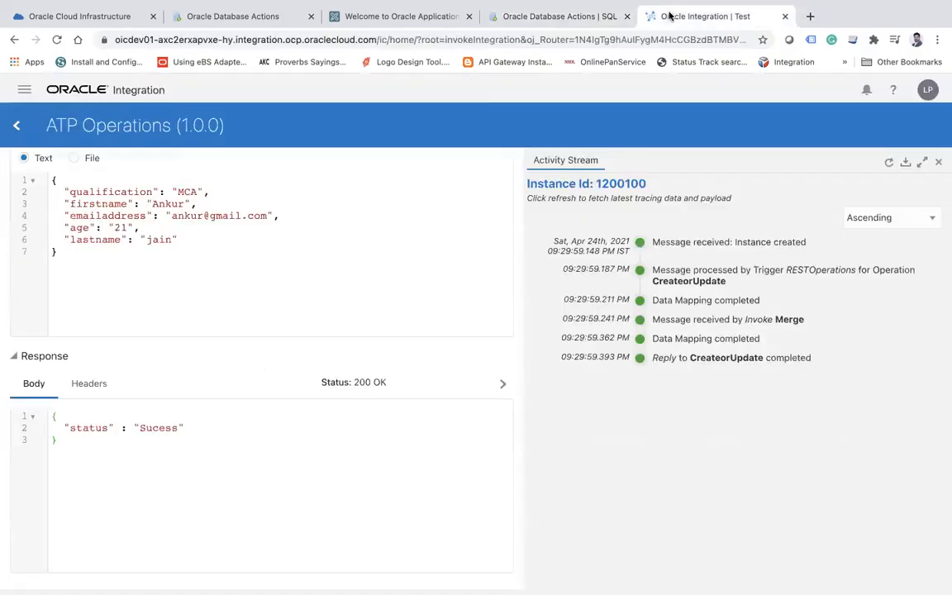
{"action": "scroll", "coordinate": [277, 152], "scroll_direction": "up", "scroll_amount": 5}
{"action": "left_click", "coordinate": [157, 210]}
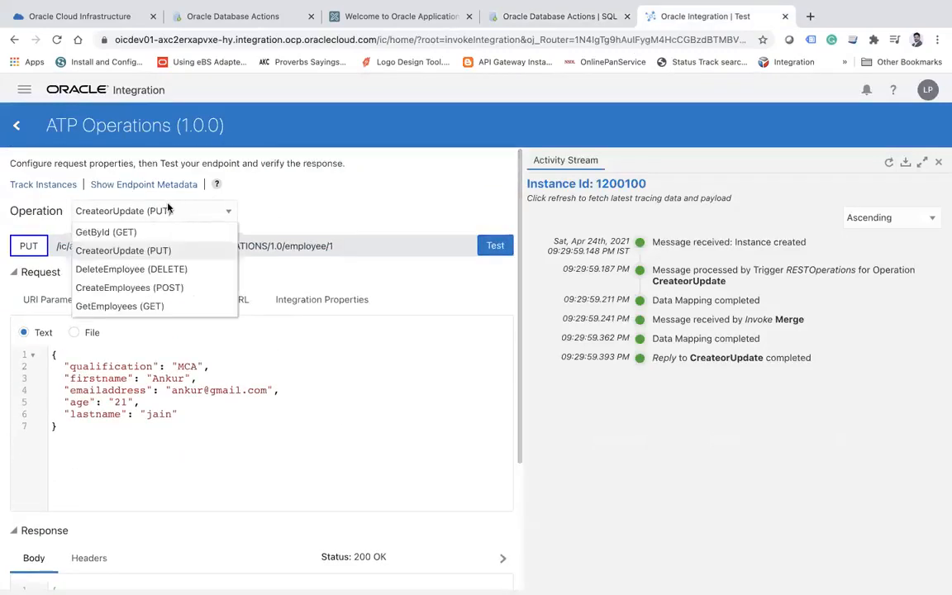
{"action": "left_click", "coordinate": [121, 269]}
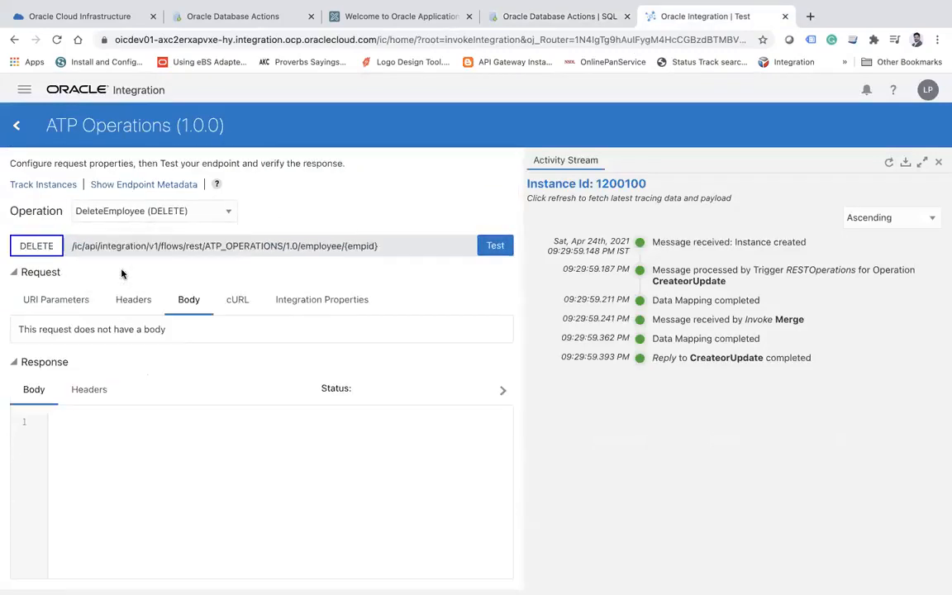
{"action": "left_click", "coordinate": [46, 296]}
{"action": "left_click", "coordinate": [240, 334]}
{"action": "type", "text": "1"}
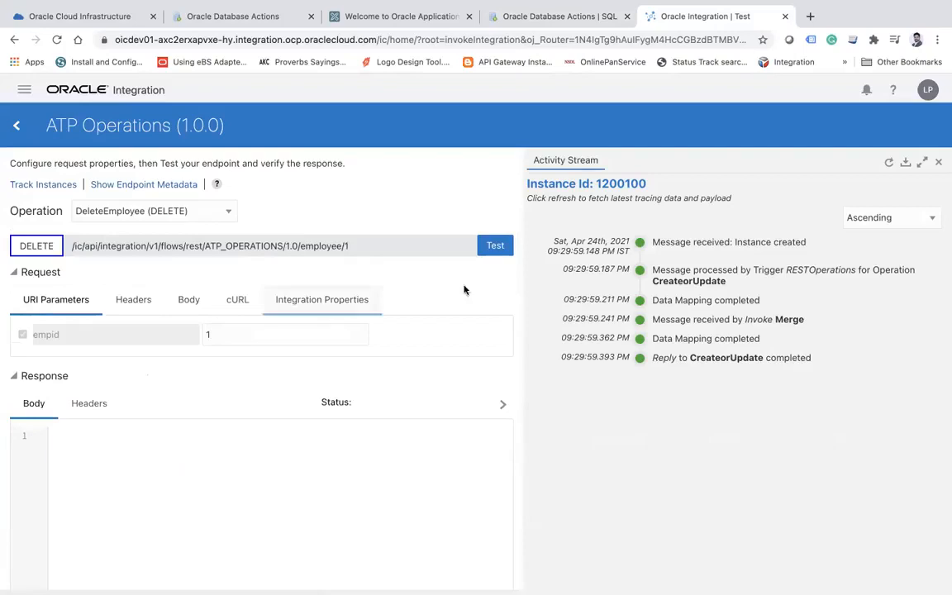
{"action": "left_click", "coordinate": [503, 247]}
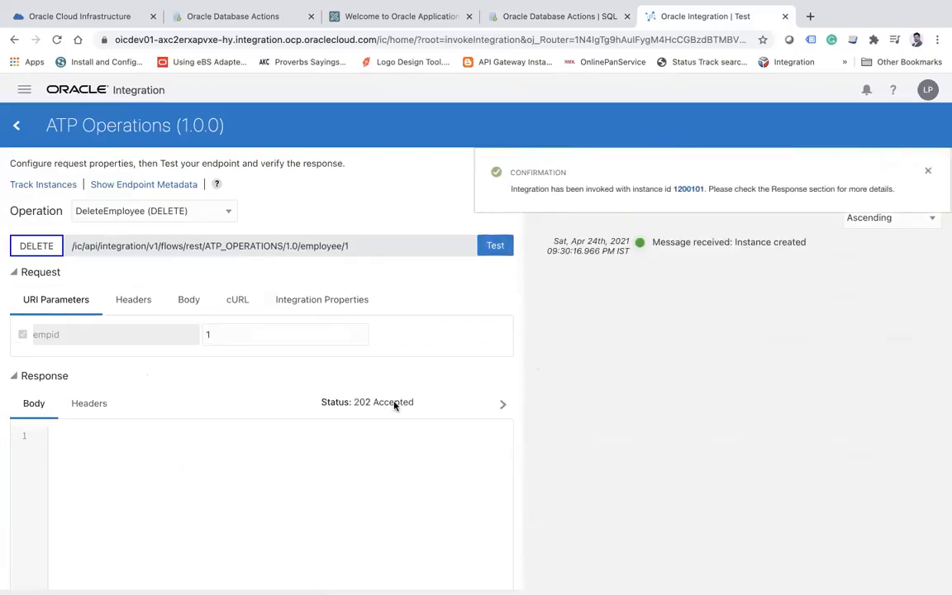
{"action": "left_click", "coordinate": [554, 15]}
{"action": "left_click", "coordinate": [378, 124]}
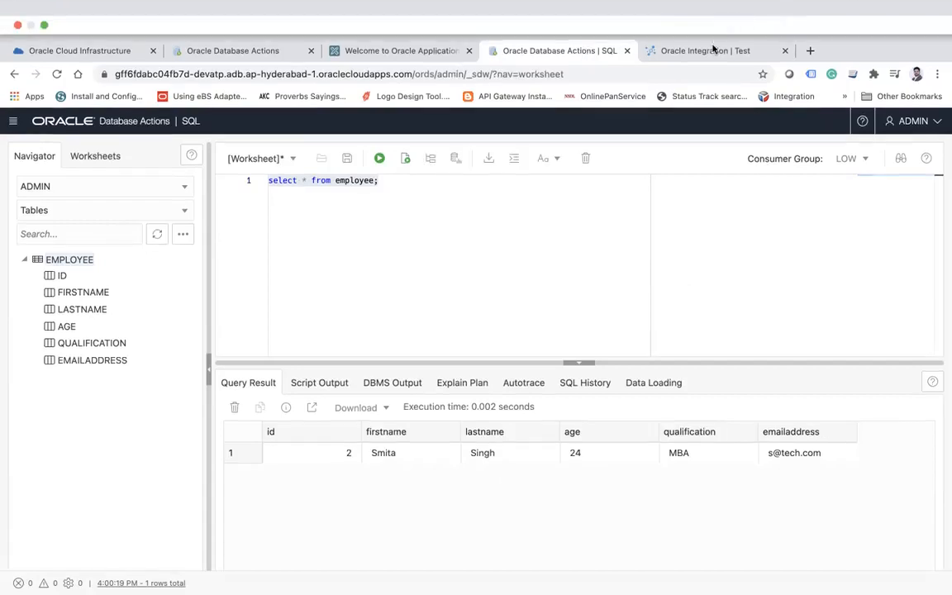
Switch to the Oracle Integration test tab and go back to the Integrations list
{"action": "left_click", "coordinate": [710, 51]}
{"action": "left_click", "coordinate": [16, 125]}
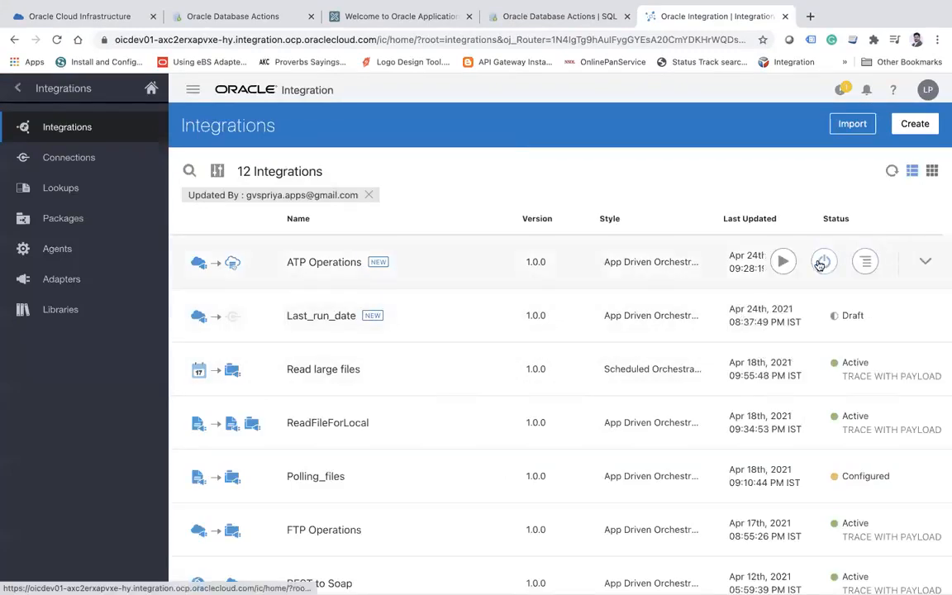
Cancel deactivating ATP Operations and open Last_run_date in the designer
{"action": "left_click", "coordinate": [818, 264]}
{"action": "left_click", "coordinate": [555, 384]}
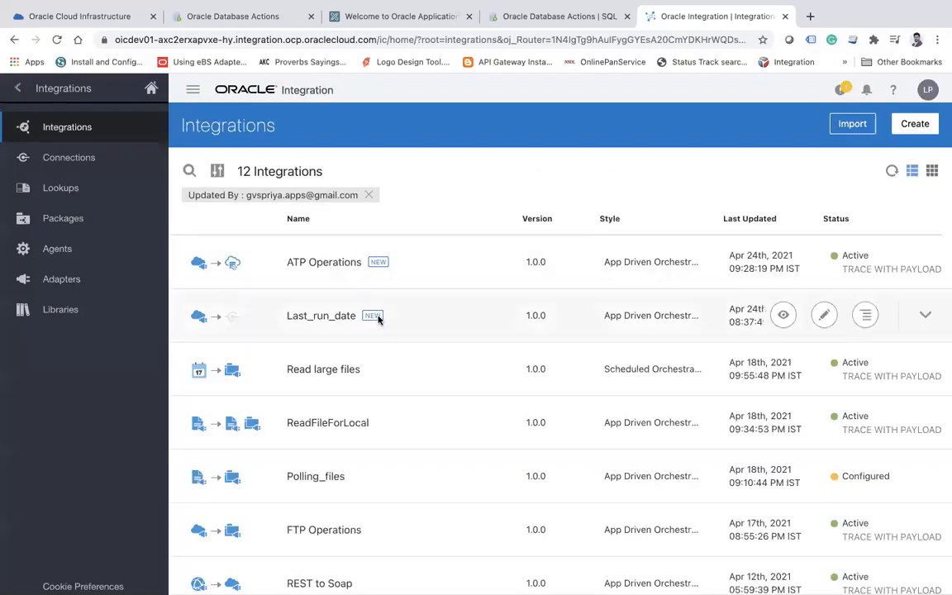
{"action": "left_click", "coordinate": [306, 319]}
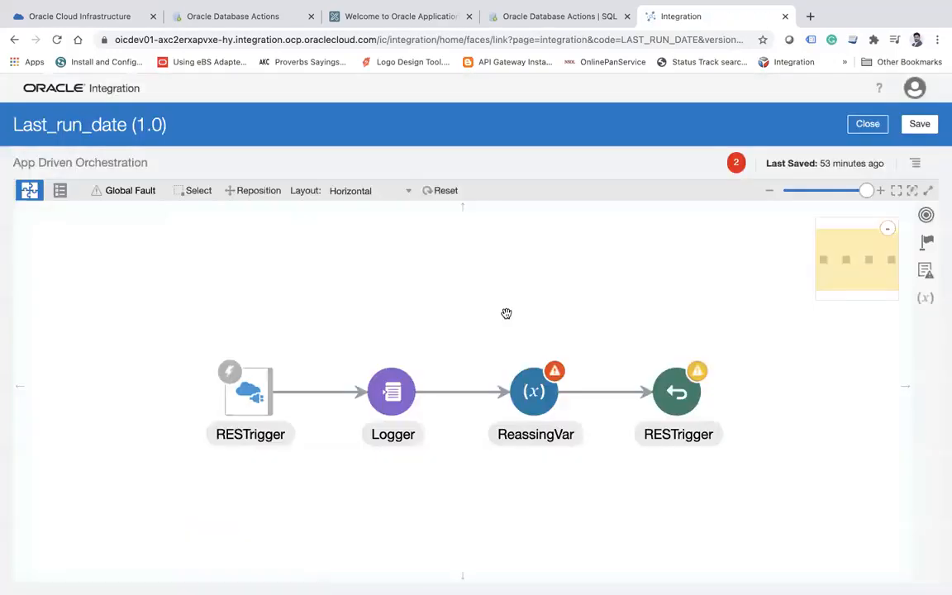
Browse the Actions palette in the Last_run_date canvas, then close it
{"action": "left_click", "coordinate": [926, 242]}
{"action": "scroll", "coordinate": [772, 406], "scroll_direction": "down", "scroll_amount": 1}
{"action": "scroll", "coordinate": [773, 406], "scroll_direction": "down", "scroll_amount": 3}
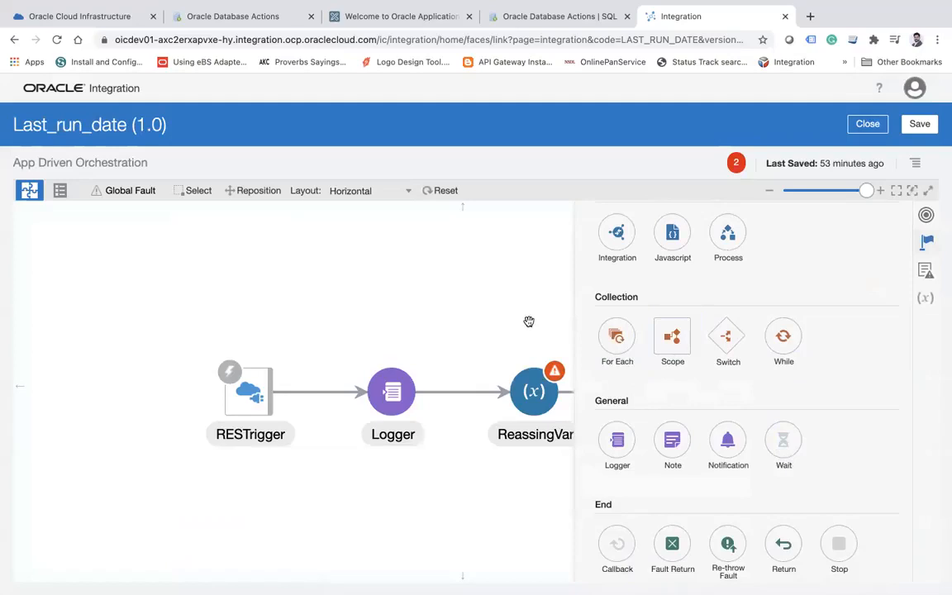
{"action": "left_click", "coordinate": [928, 242]}
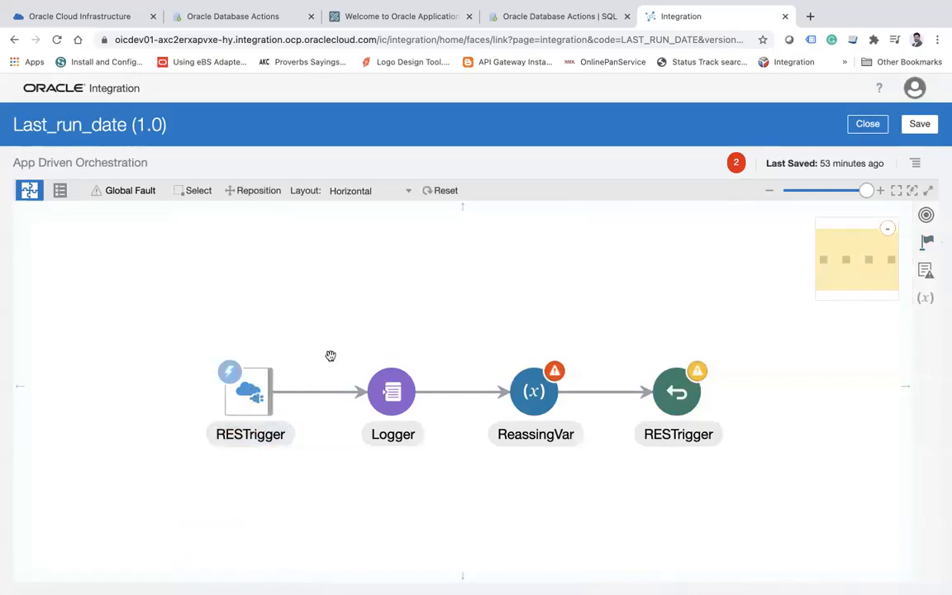
{"action": "left_click", "coordinate": [927, 241]}
{"action": "scroll", "coordinate": [822, 400], "scroll_direction": "down", "scroll_amount": 1}
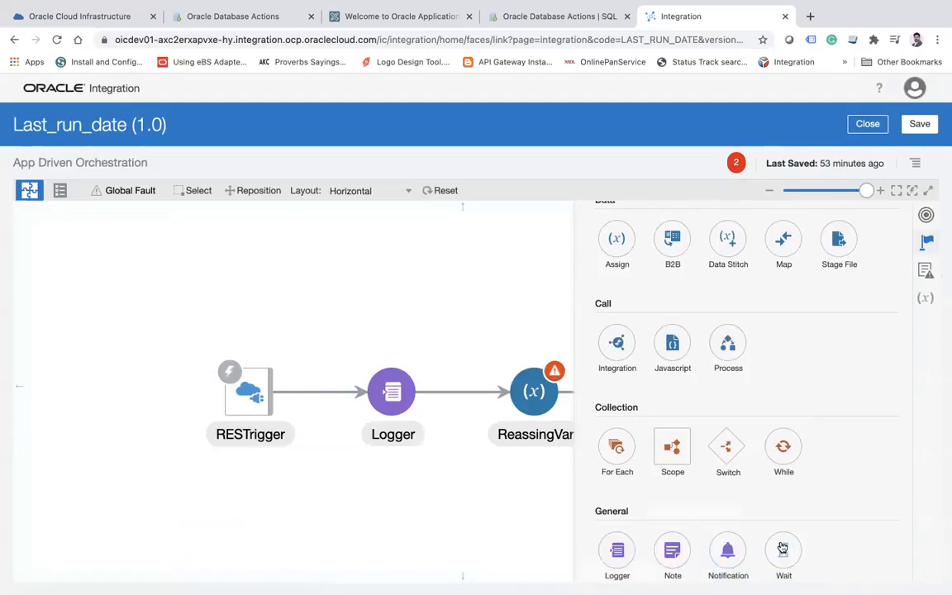
{"action": "left_click", "coordinate": [354, 293]}
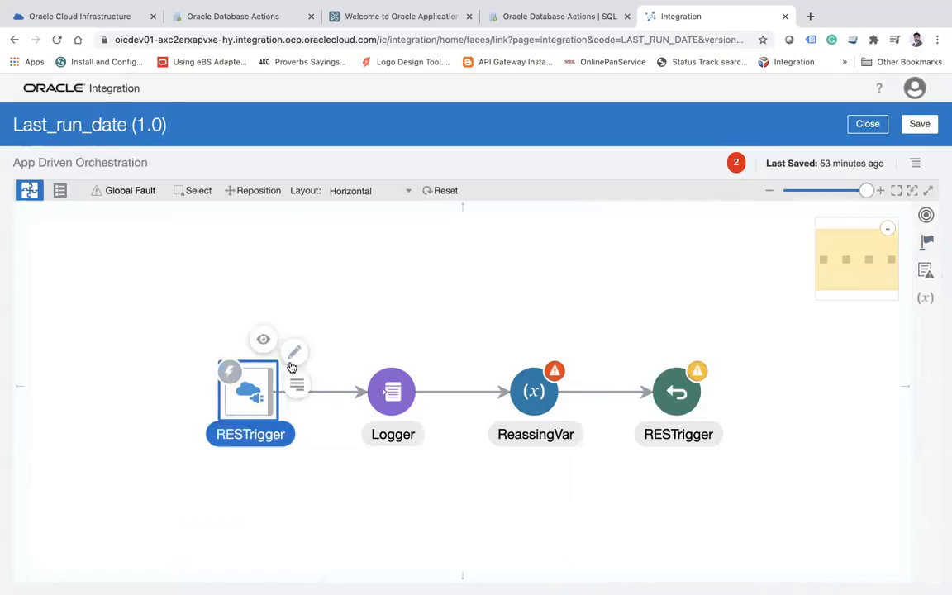
Review the RESTTrigger endpoint wizard pages and summary, then finish and accept the update
{"action": "left_click", "coordinate": [291, 366]}
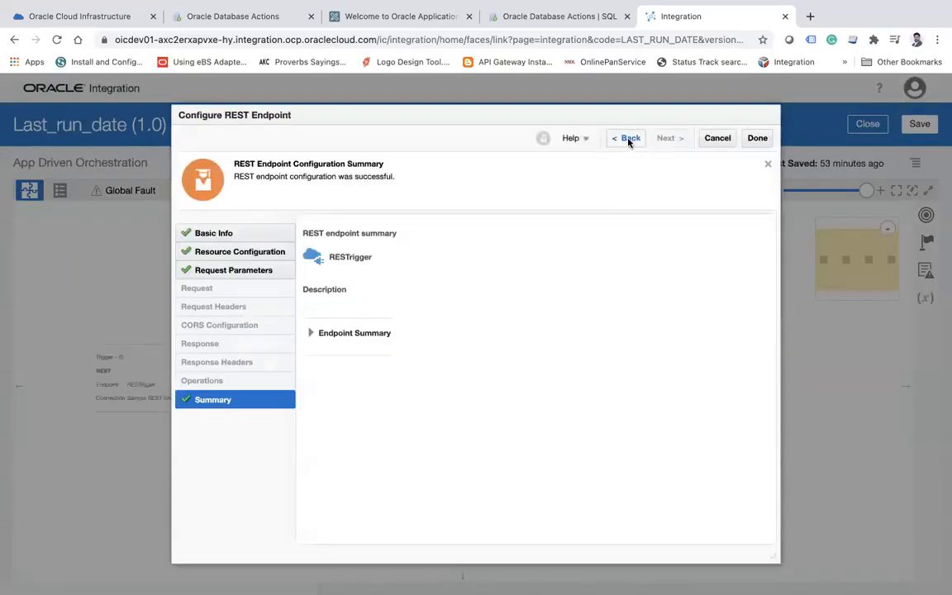
{"action": "left_click", "coordinate": [627, 142]}
{"action": "left_click", "coordinate": [628, 139]}
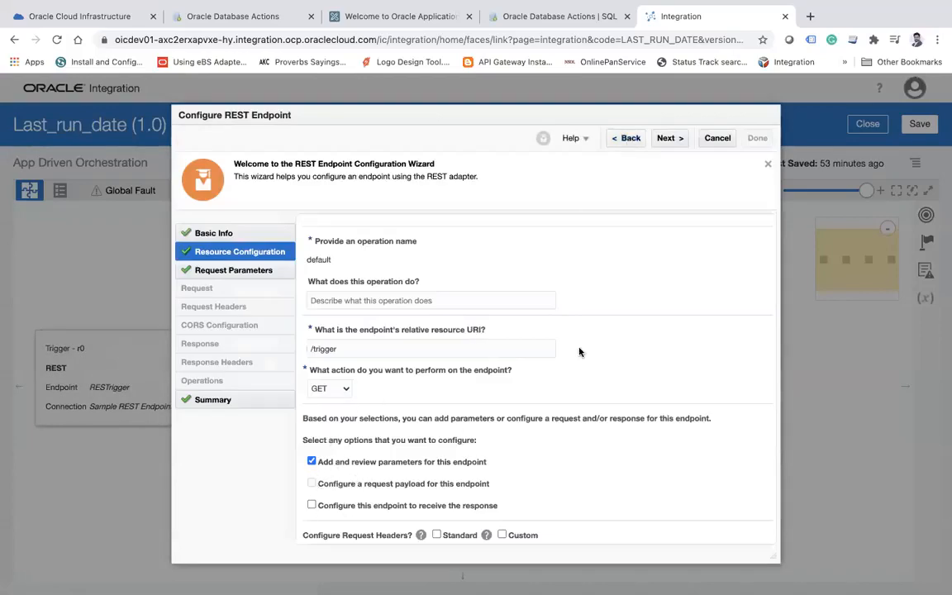
{"action": "left_click", "coordinate": [673, 138]}
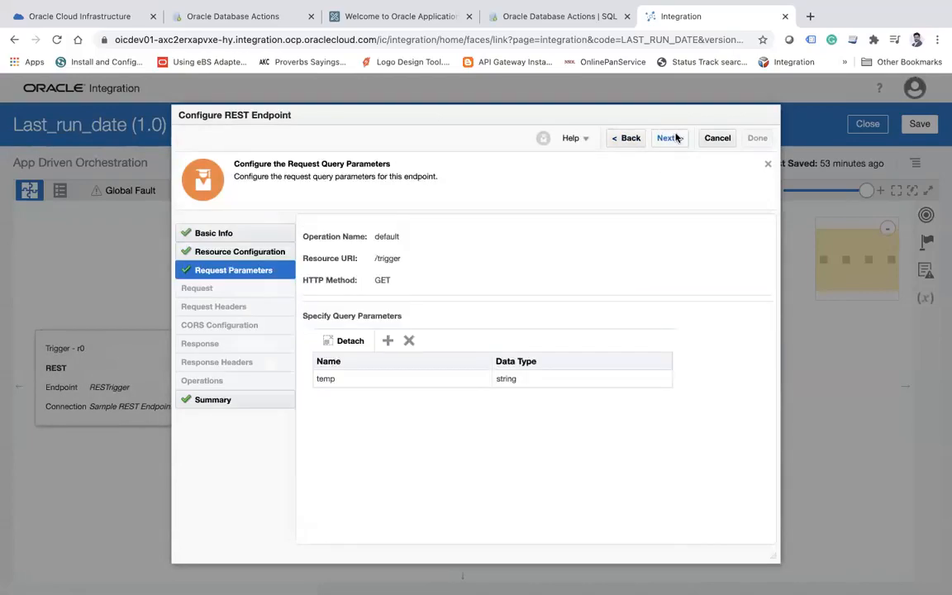
{"action": "left_click", "coordinate": [673, 138]}
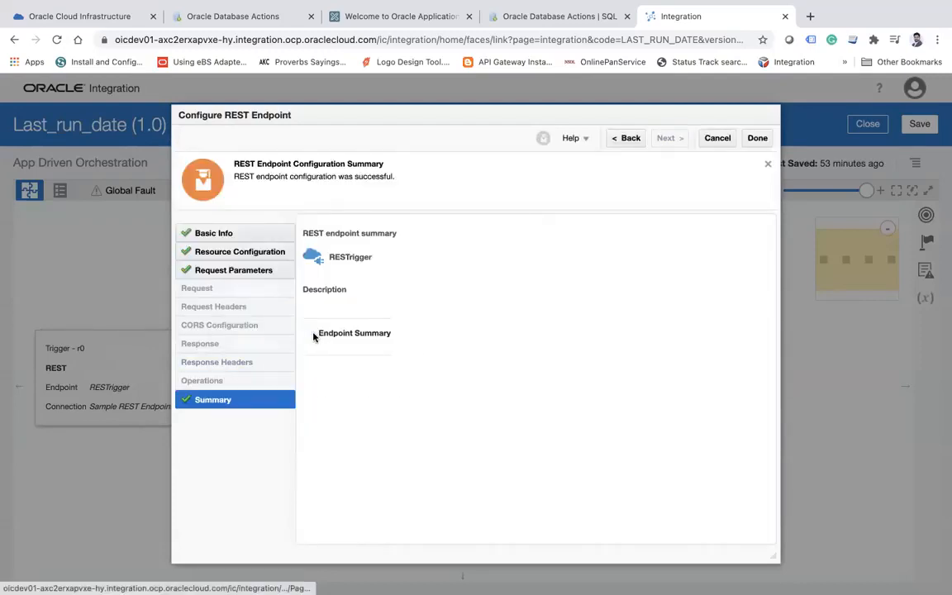
{"action": "left_click", "coordinate": [313, 333]}
{"action": "left_click", "coordinate": [757, 138]}
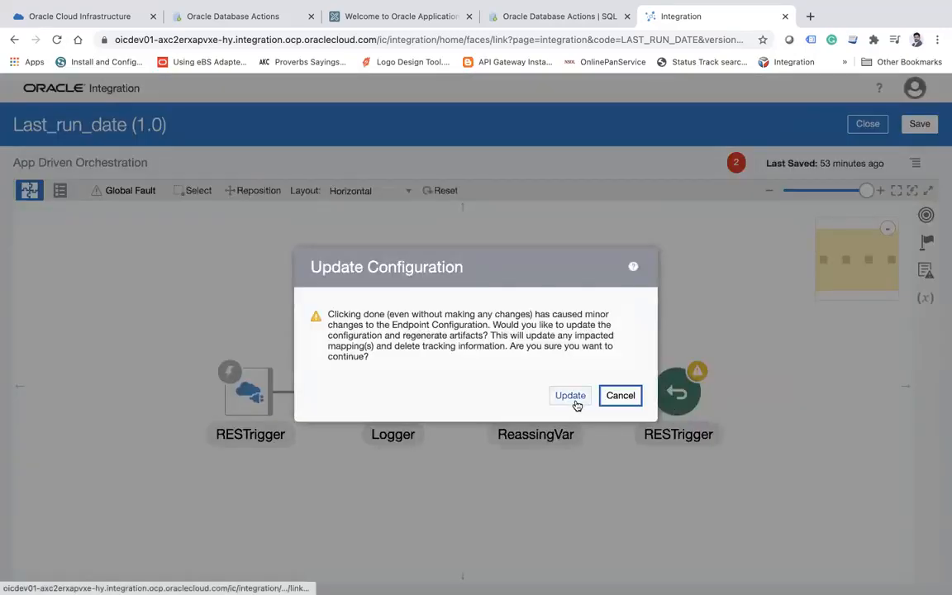
{"action": "left_click", "coordinate": [571, 397]}
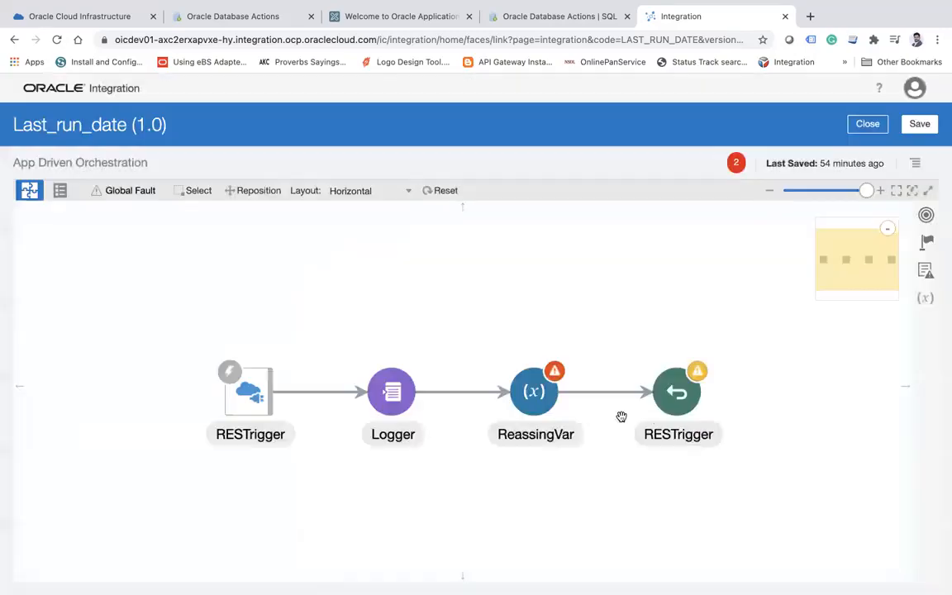
Glance at the Actions palette, then close Last_run_date, saving changes on exit
{"action": "left_click", "coordinate": [683, 401]}
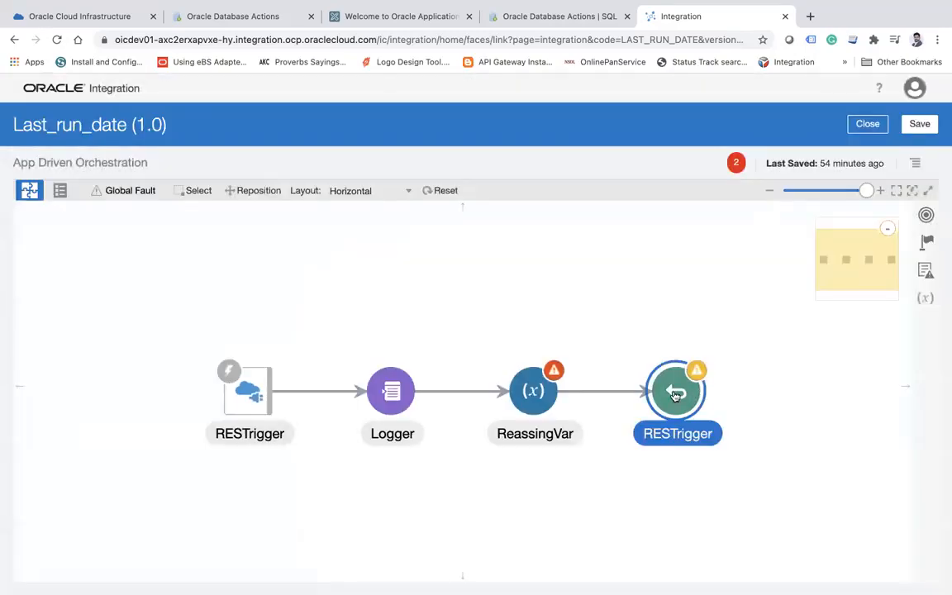
{"action": "left_click", "coordinate": [925, 245]}
{"action": "scroll", "coordinate": [840, 414], "scroll_direction": "down", "scroll_amount": 3}
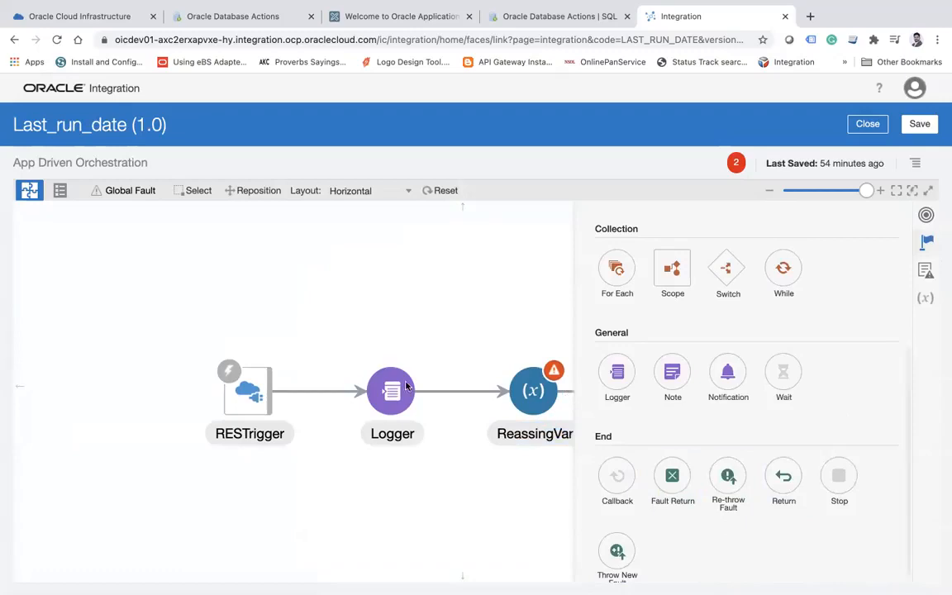
{"action": "left_click", "coordinate": [868, 126]}
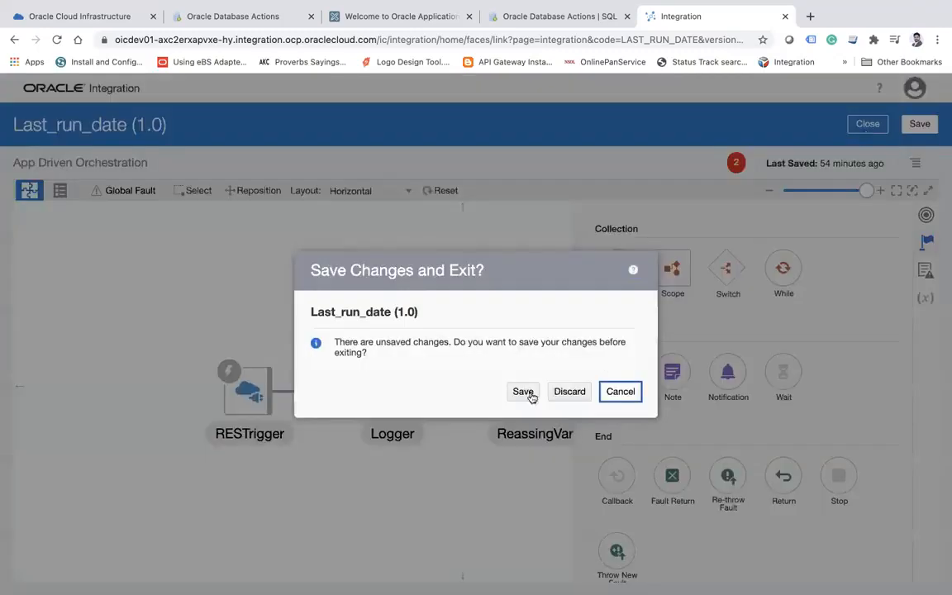
{"action": "left_click", "coordinate": [568, 391]}
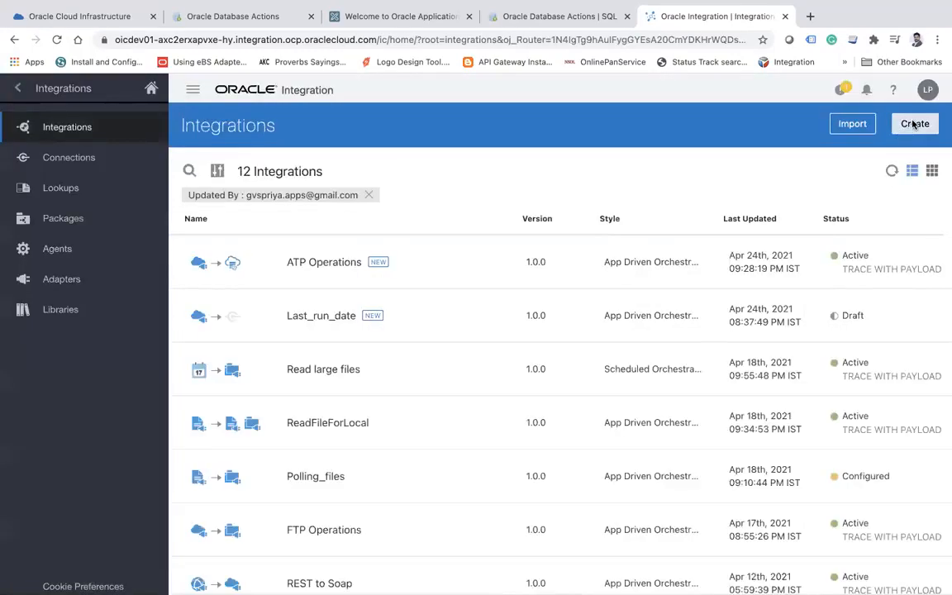
Create a Scheduled Orchestration integration named 'wait' (identifier WAIT)
{"action": "left_click", "coordinate": [915, 124]}
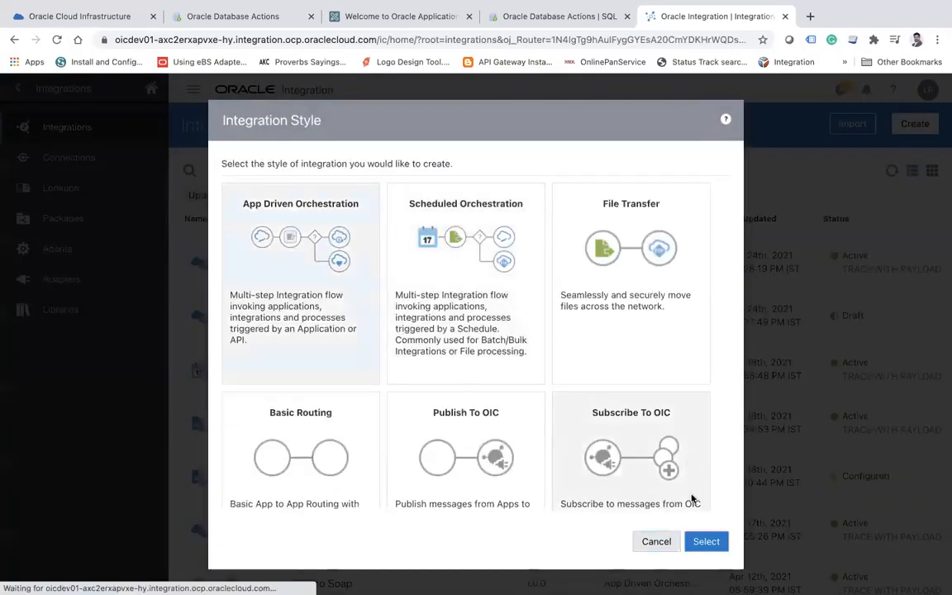
{"action": "left_click", "coordinate": [704, 541]}
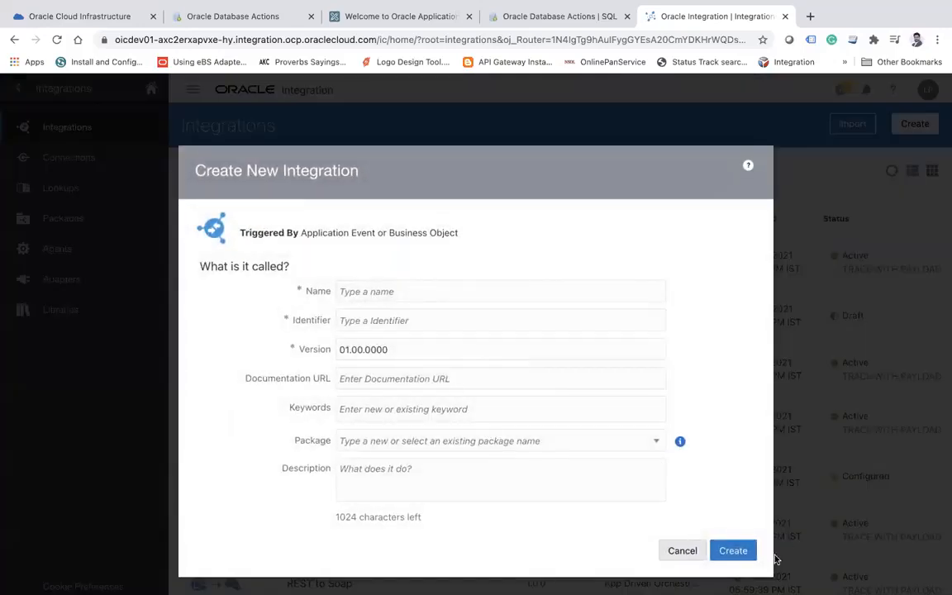
{"action": "left_click", "coordinate": [683, 551]}
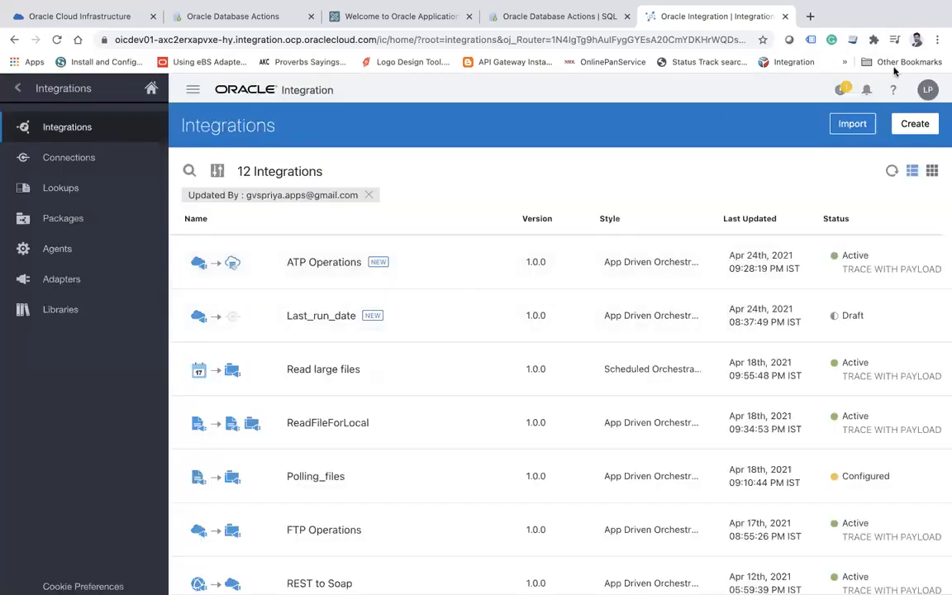
{"action": "left_click", "coordinate": [916, 123]}
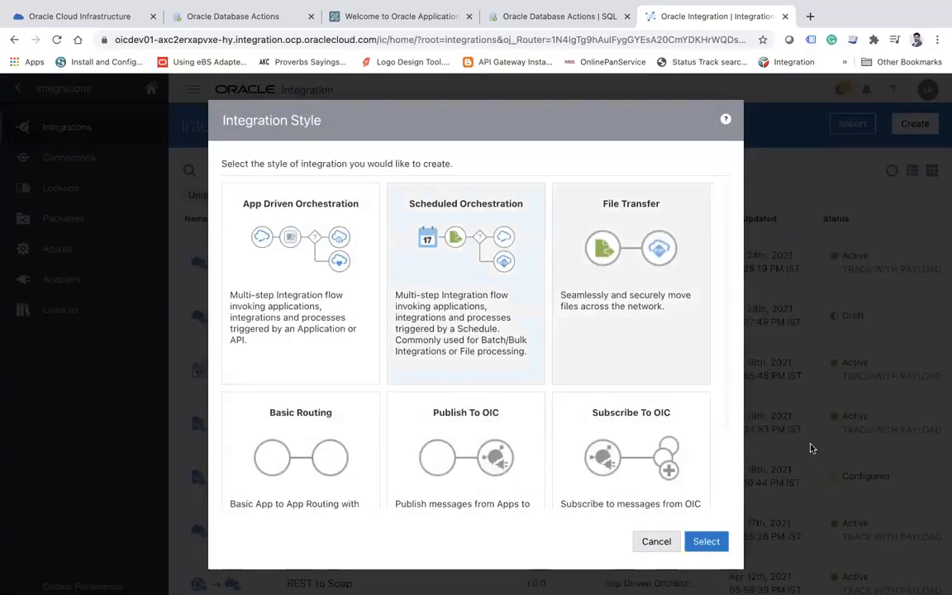
{"action": "left_click", "coordinate": [716, 542]}
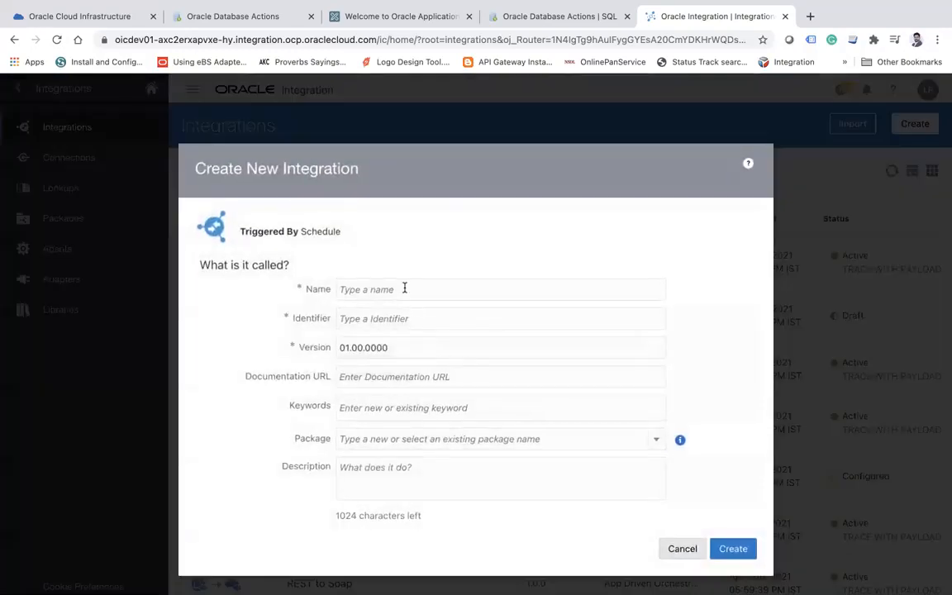
{"action": "left_click", "coordinate": [404, 288]}
{"action": "type", "text": "W"}
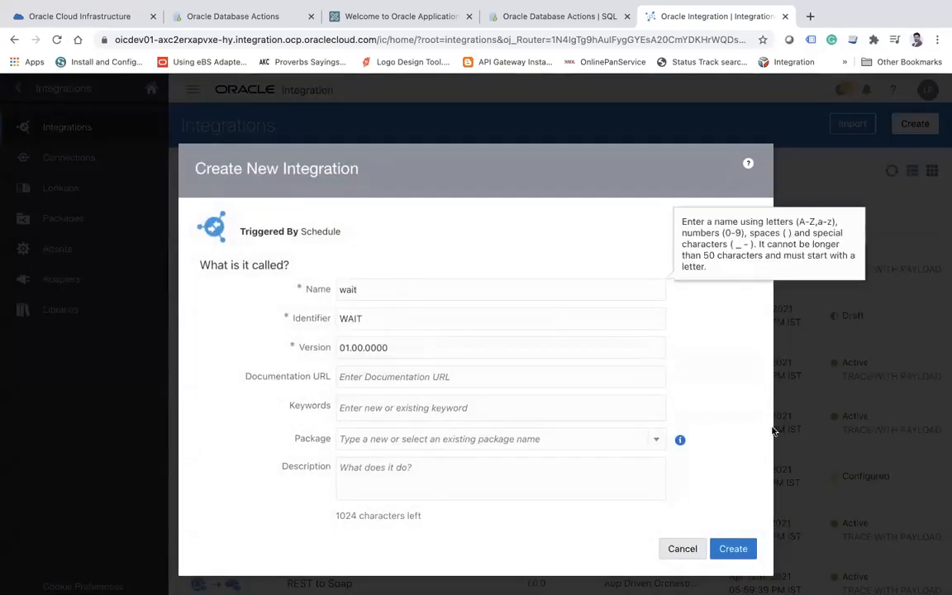
{"action": "left_click", "coordinate": [733, 548]}
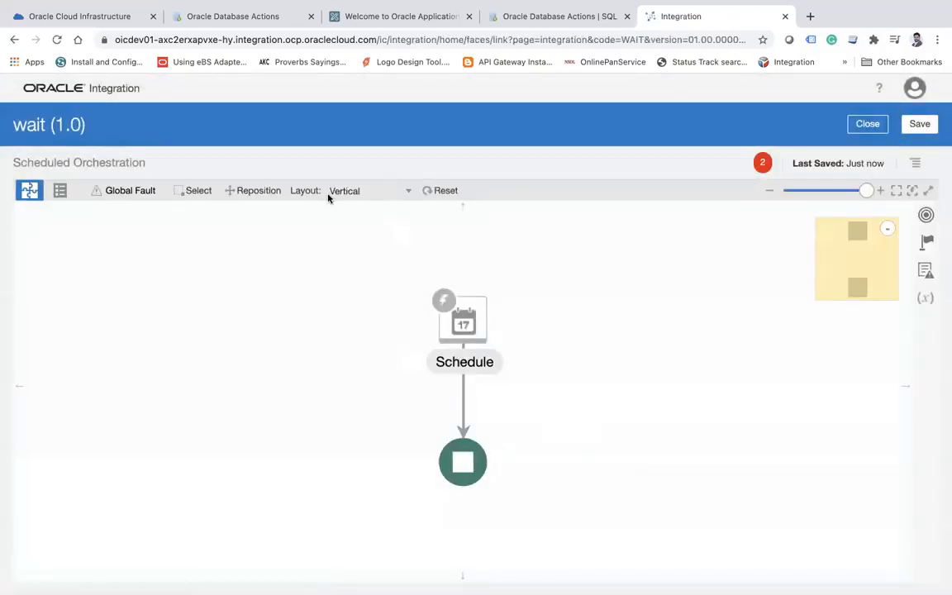
Switch the flow layout to Horizontal and drop a Wait action after Schedule
{"action": "left_click", "coordinate": [328, 197]}
{"action": "left_click", "coordinate": [339, 211]}
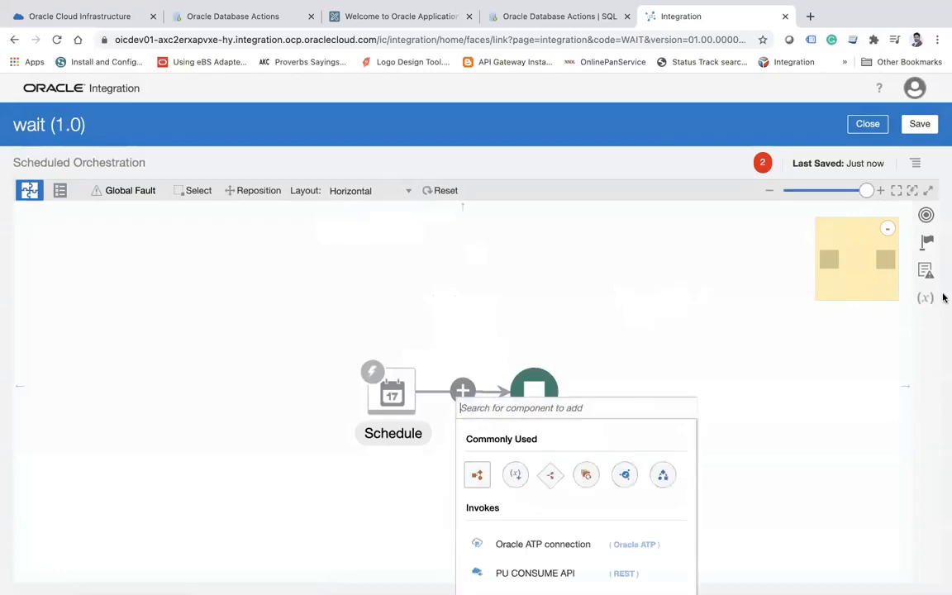
{"action": "left_click", "coordinate": [926, 241]}
{"action": "scroll", "coordinate": [806, 413], "scroll_direction": "down", "scroll_amount": 5}
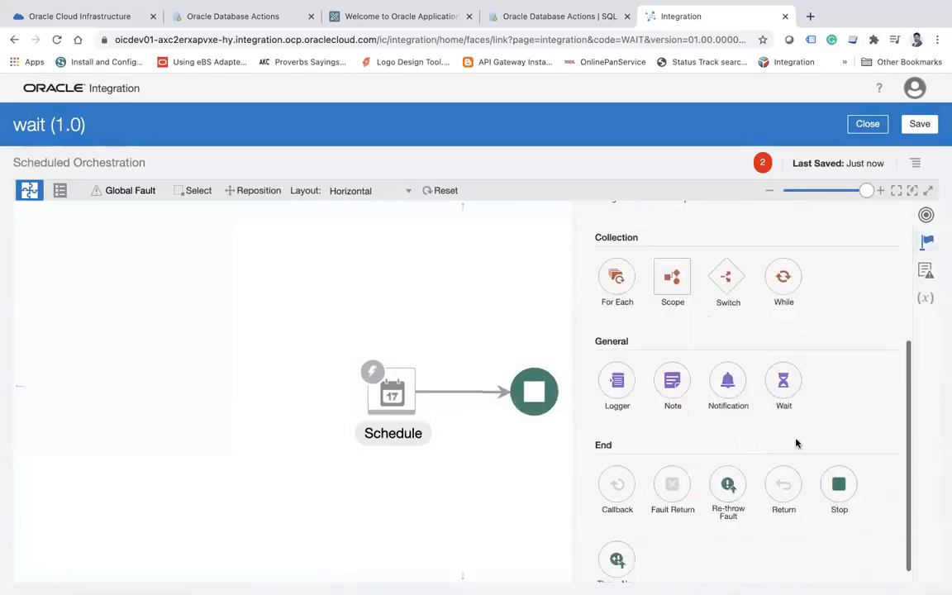
{"action": "left_click_drag", "start_coordinate": [784, 382], "coordinate": [460, 380]}
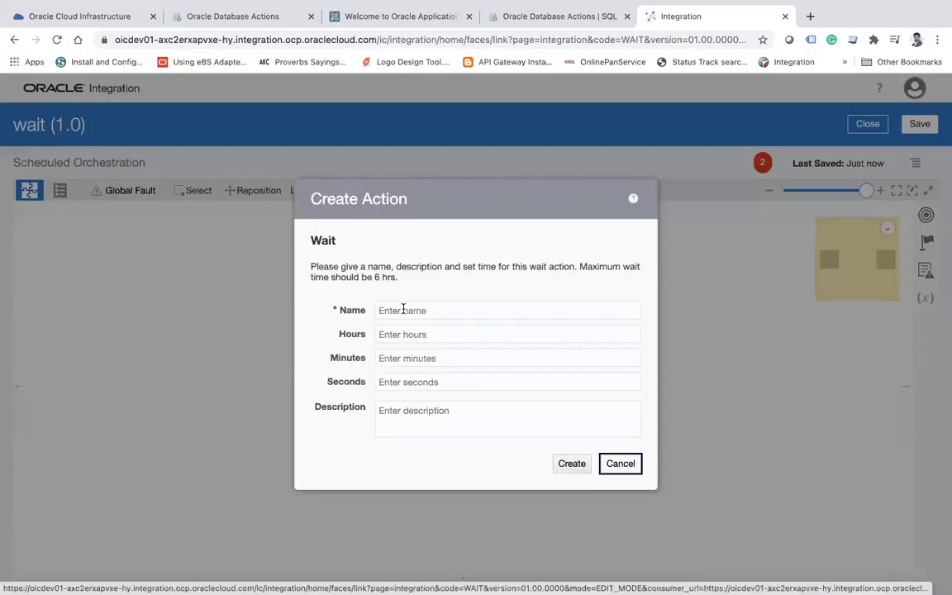
Name the wait WaitToGetJobStatus with 0 hours 15 minutes and create it
{"action": "left_click", "coordinate": [403, 309]}
{"action": "type", "text": "Wait"}
{"action": "key", "text": "Down"}
{"action": "key", "text": "Return"}
{"action": "key", "text": "Tab"}
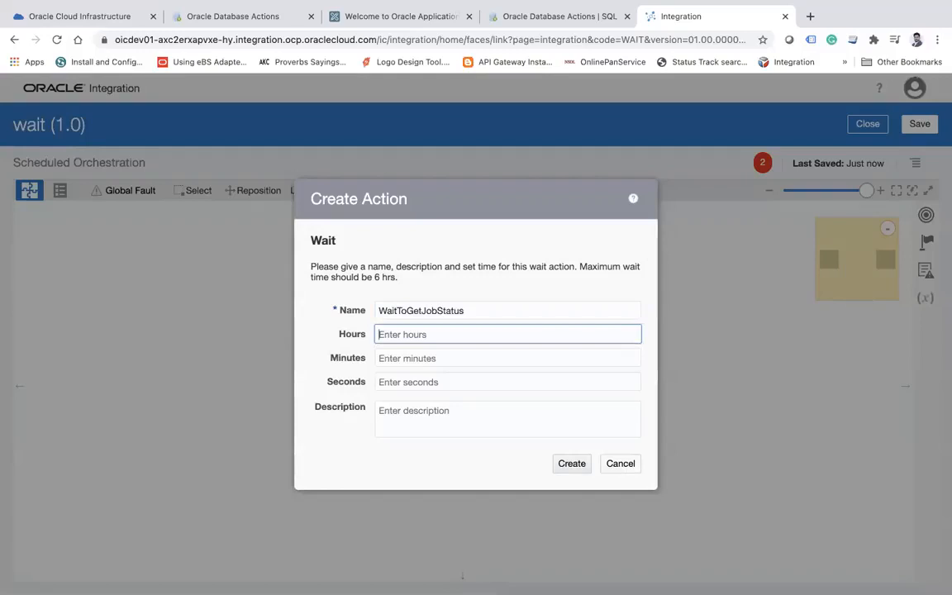
{"action": "type", "text": "1"}
{"action": "key", "text": "Tab"}
{"action": "type", "text": "1"}
{"action": "key", "text": "Tab"}
{"action": "type", "text": "1"}
{"action": "key", "text": "Tab"}
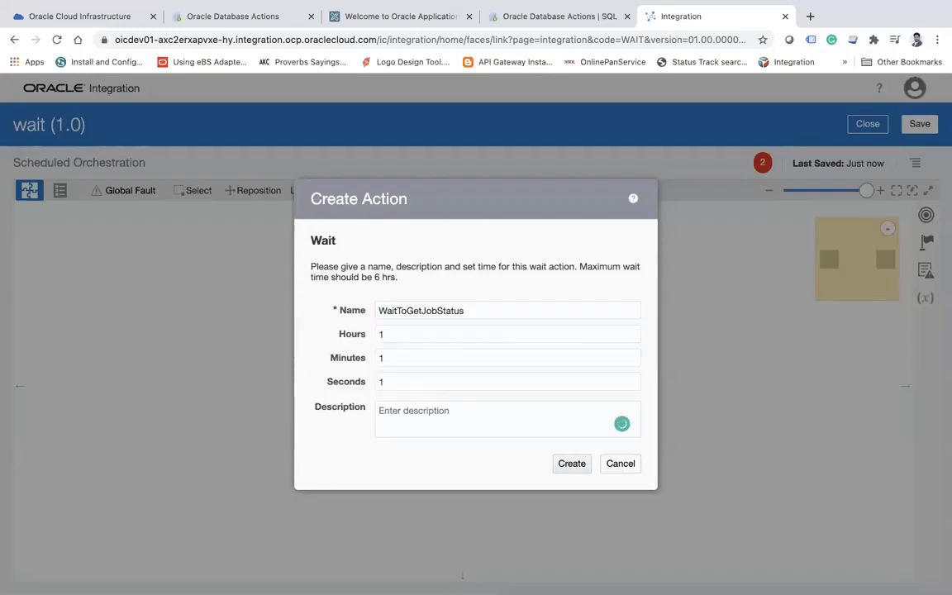
{"action": "double_click", "coordinate": [400, 338]}
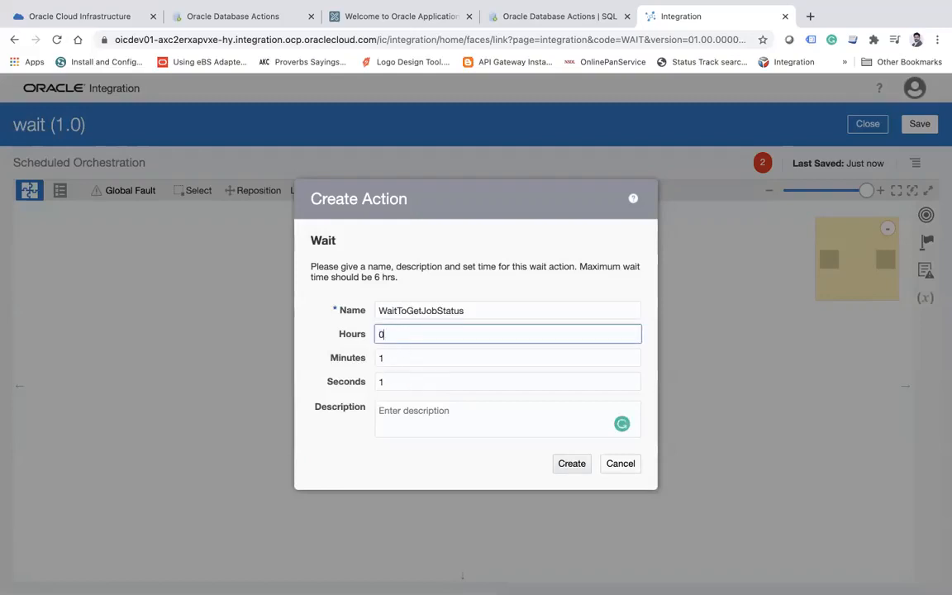
{"action": "key", "text": "Tab"}
{"action": "key", "text": "Tab"}
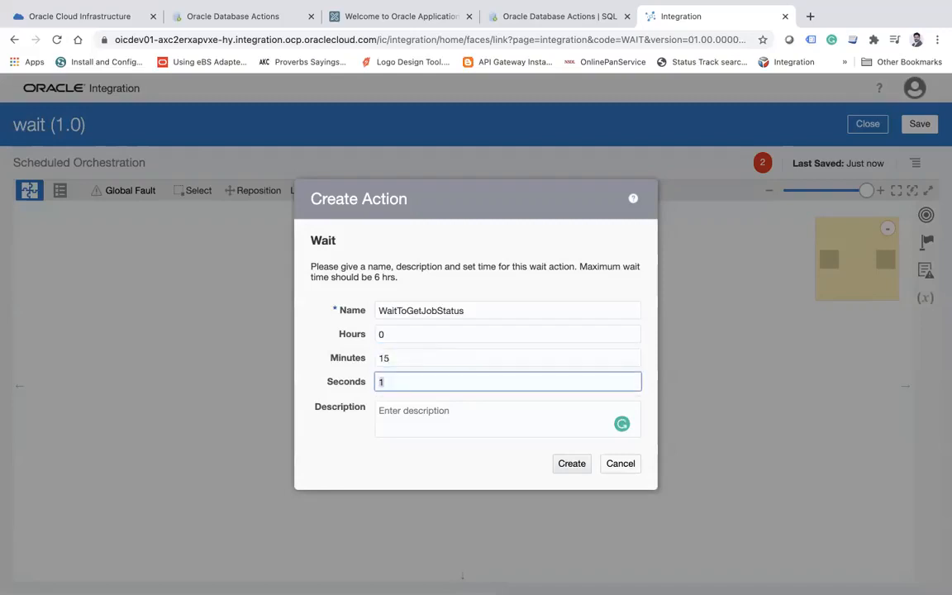
{"action": "left_click", "coordinate": [578, 464]}
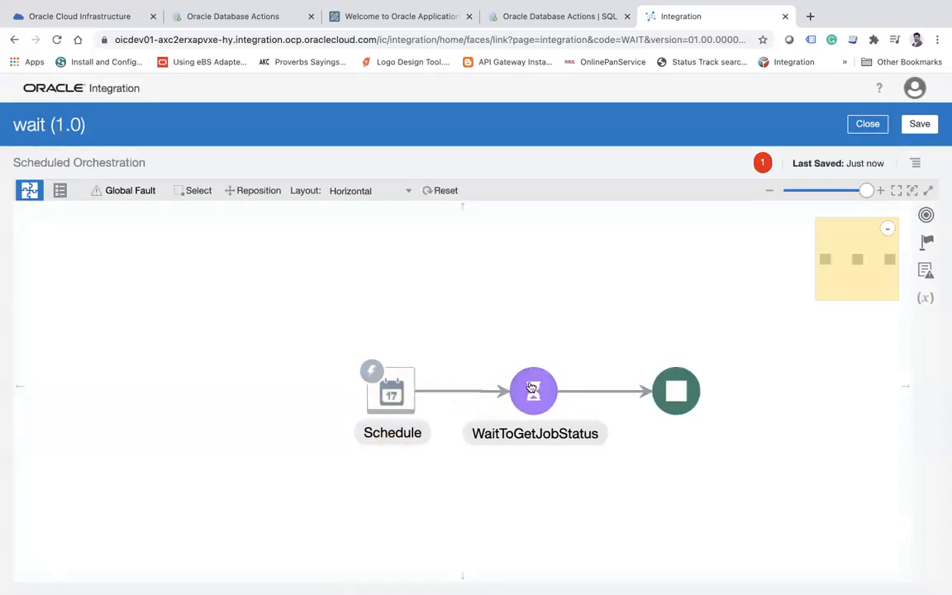
Recentre the diagram and select the WaitToGetJobStatus step
{"action": "left_click_drag", "start_coordinate": [561, 335], "coordinate": [448, 323]}
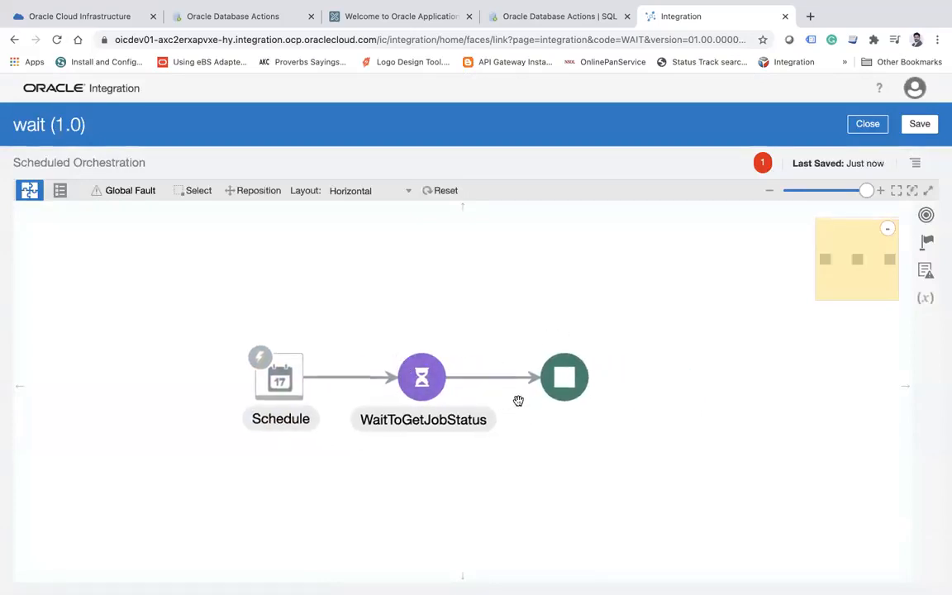
{"action": "mouse_move", "coordinate": [486, 379]}
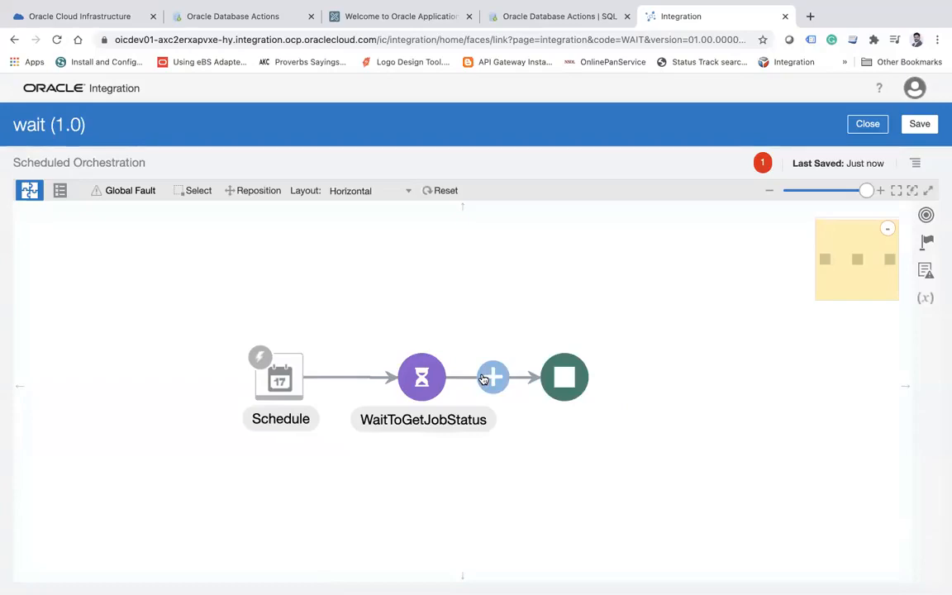
{"action": "left_click", "coordinate": [423, 386]}
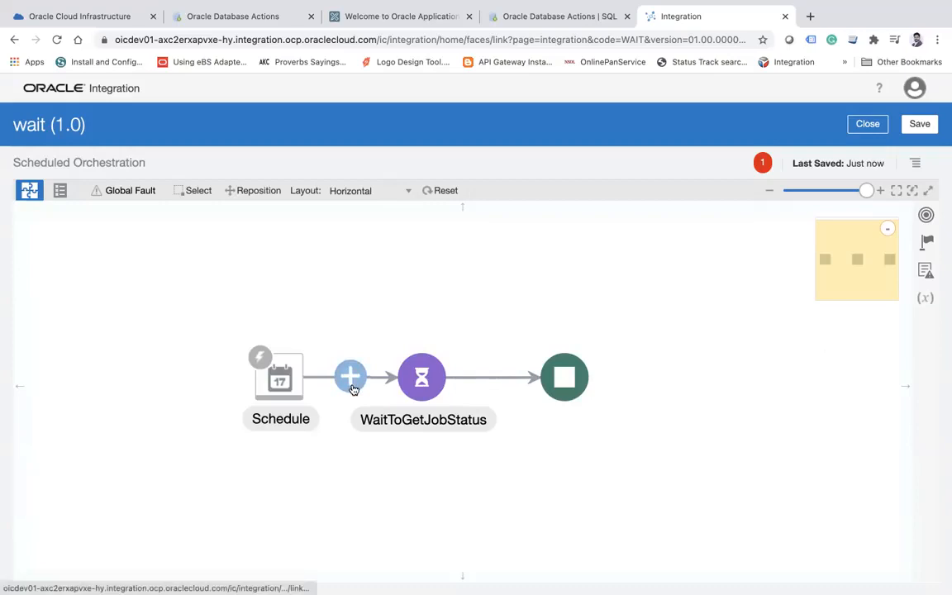
Add an Assign action named AssingVar before WaitToGetJobStatus
{"action": "left_click", "coordinate": [352, 387]}
{"action": "type", "text": "ass"}
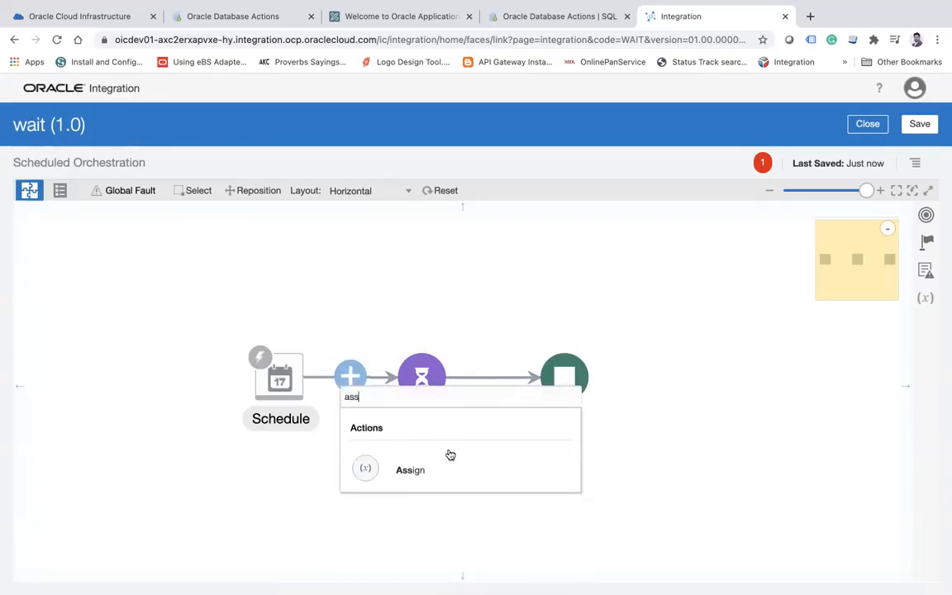
{"action": "left_click", "coordinate": [434, 461]}
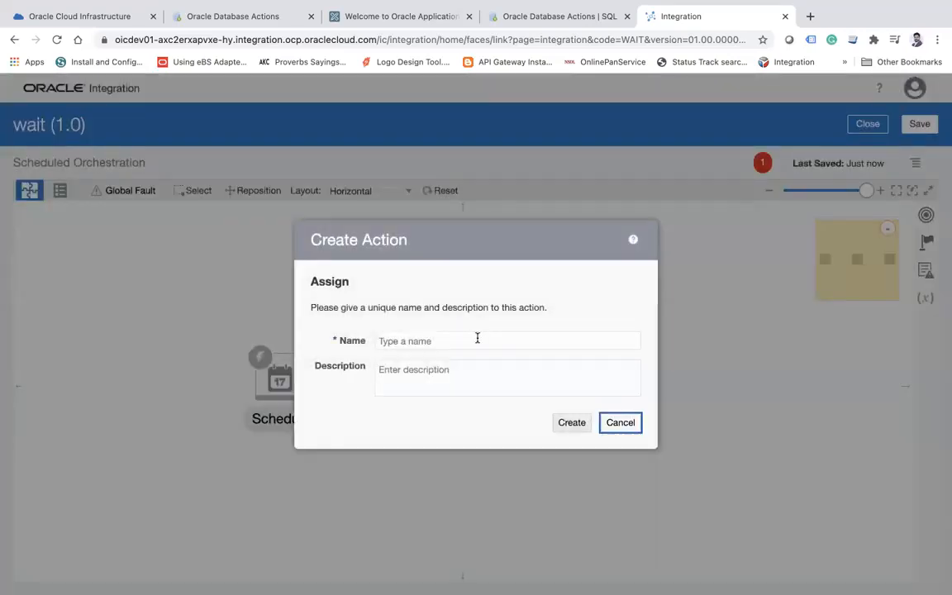
{"action": "left_click", "coordinate": [477, 340]}
{"action": "type", "text": "AssingVar"}
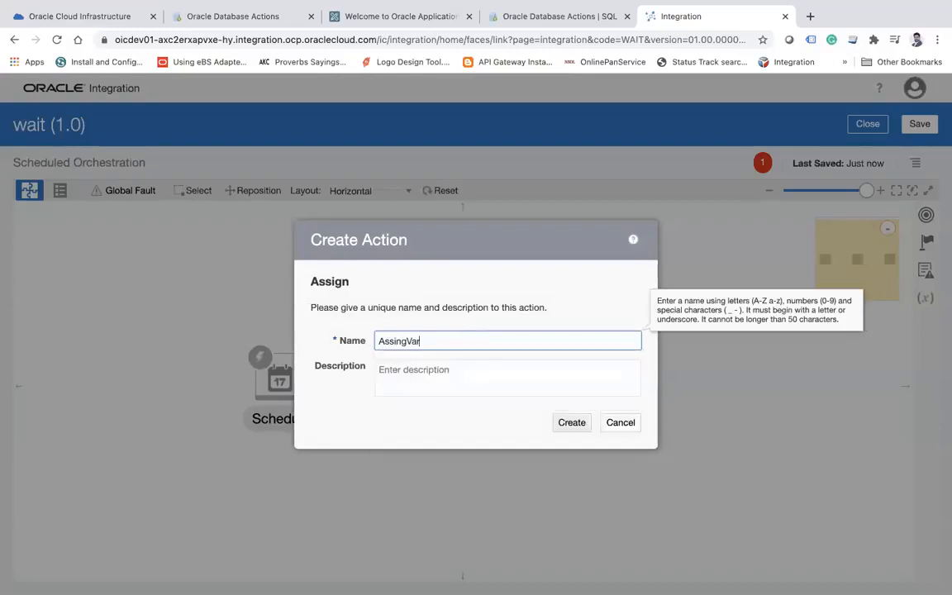
{"action": "left_click", "coordinate": [576, 428]}
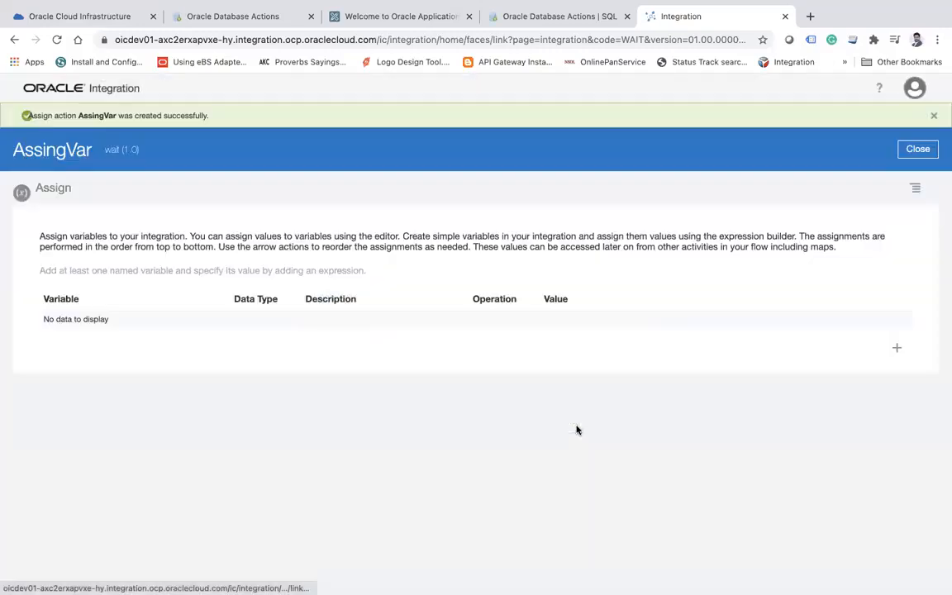
Assign variable counter the value 1.0 and close the editors back to the canvas
{"action": "left_click", "coordinate": [896, 348]}
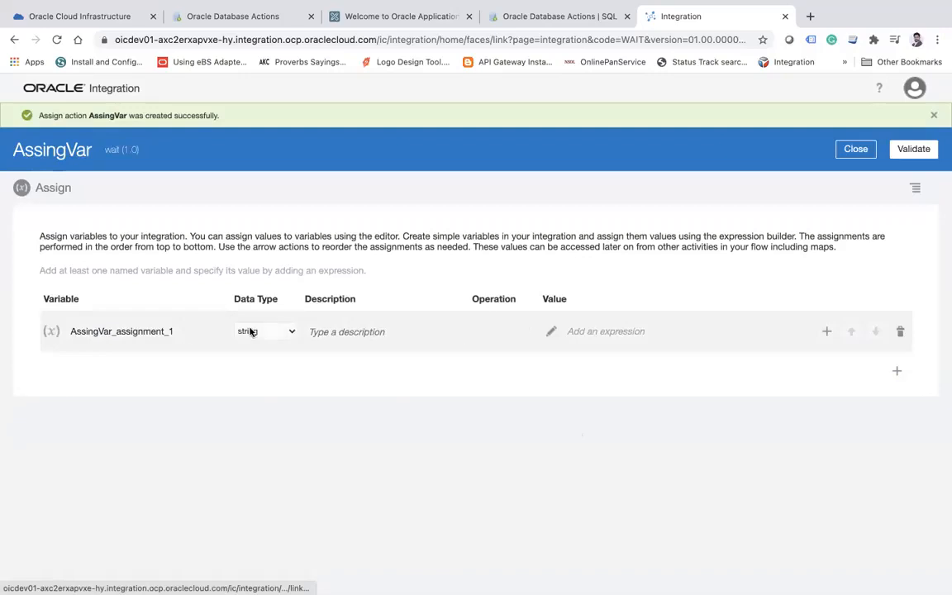
{"action": "left_click", "coordinate": [145, 337]}
{"action": "double_click", "coordinate": [145, 337]}
{"action": "type", "text": "counter"}
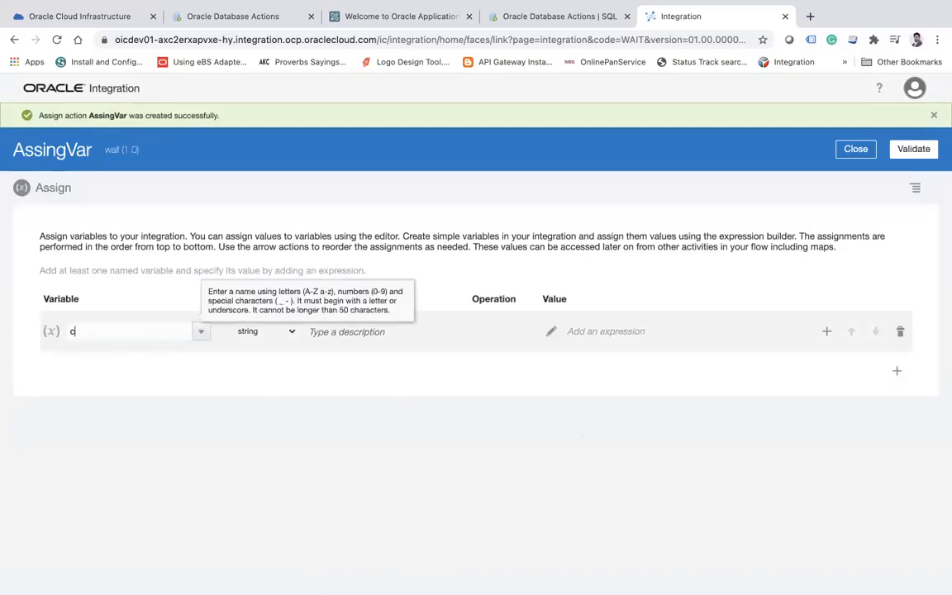
{"action": "left_click", "coordinate": [550, 331]}
{"action": "left_click", "coordinate": [490, 239]}
{"action": "type", "text": "1"}
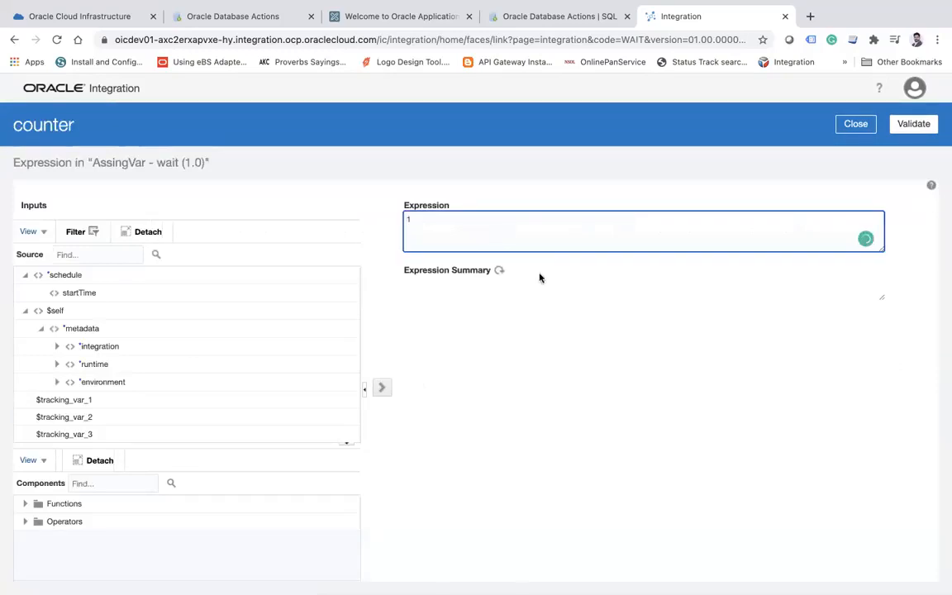
{"action": "left_click", "coordinate": [502, 272]}
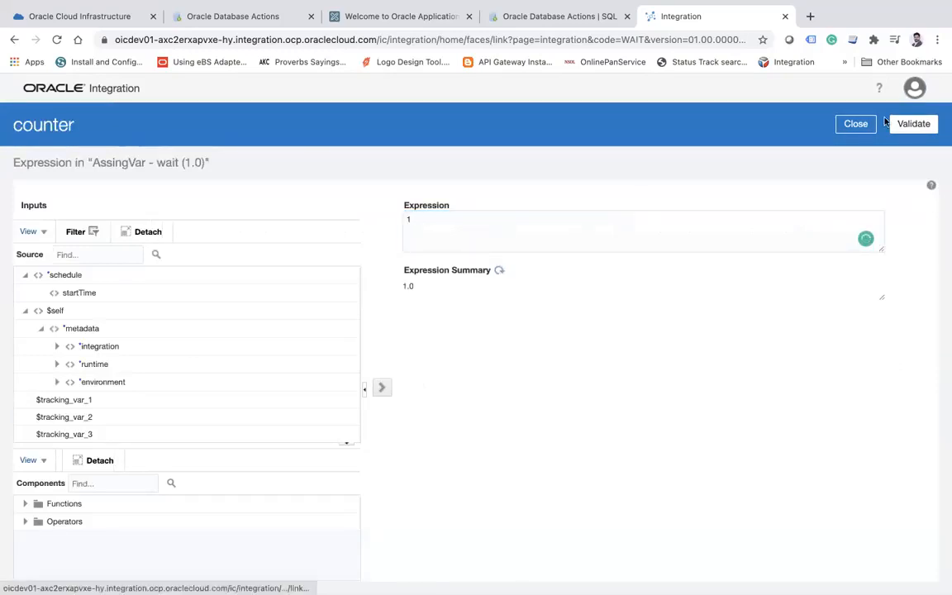
{"action": "left_click", "coordinate": [430, 224]}
{"action": "left_click", "coordinate": [863, 124]}
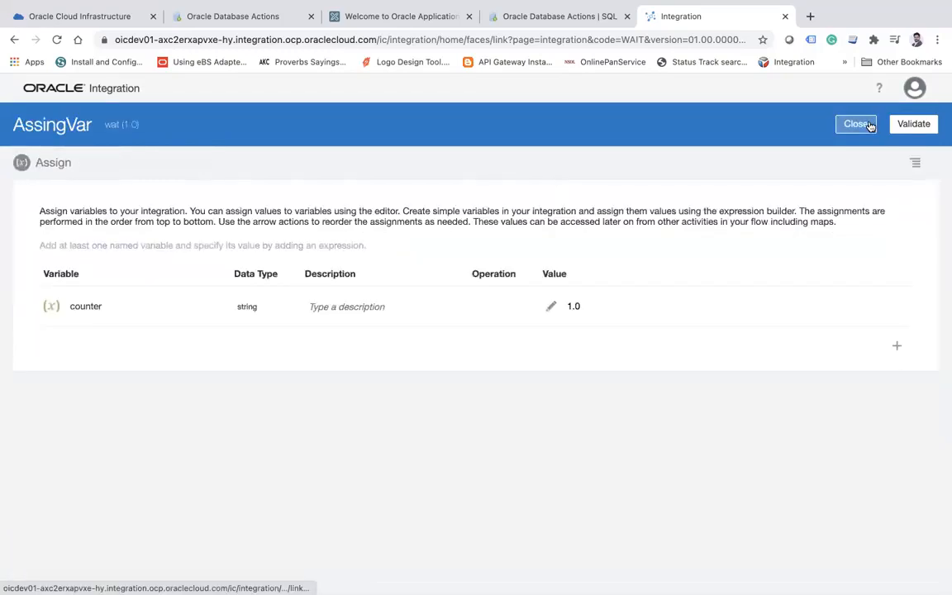
{"action": "left_click", "coordinate": [860, 124]}
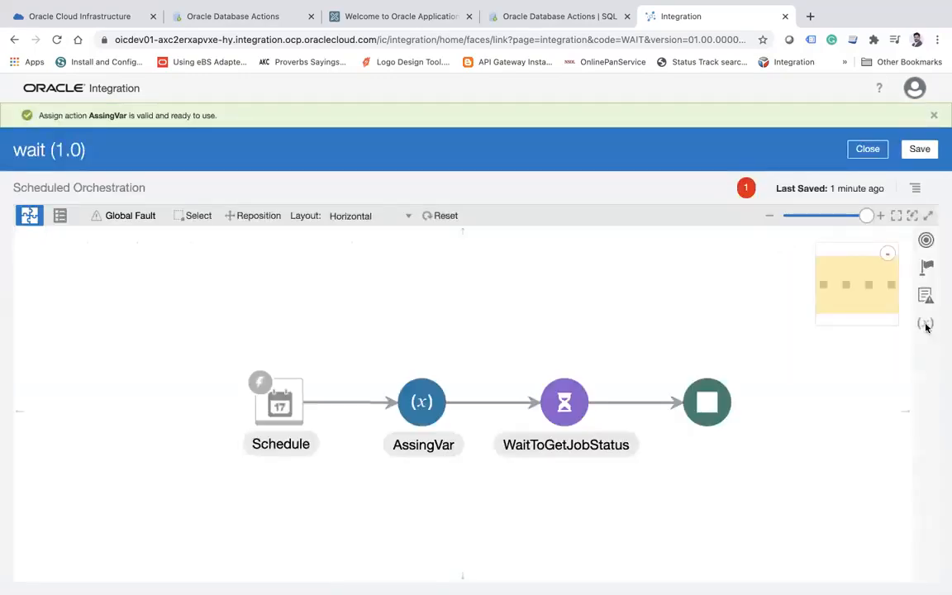
Insert a While action named WhileLoop between AssingVar and WaitToGetJobStatus
{"action": "left_click", "coordinate": [927, 270]}
{"action": "scroll", "coordinate": [795, 432], "scroll_direction": "down", "scroll_amount": 2}
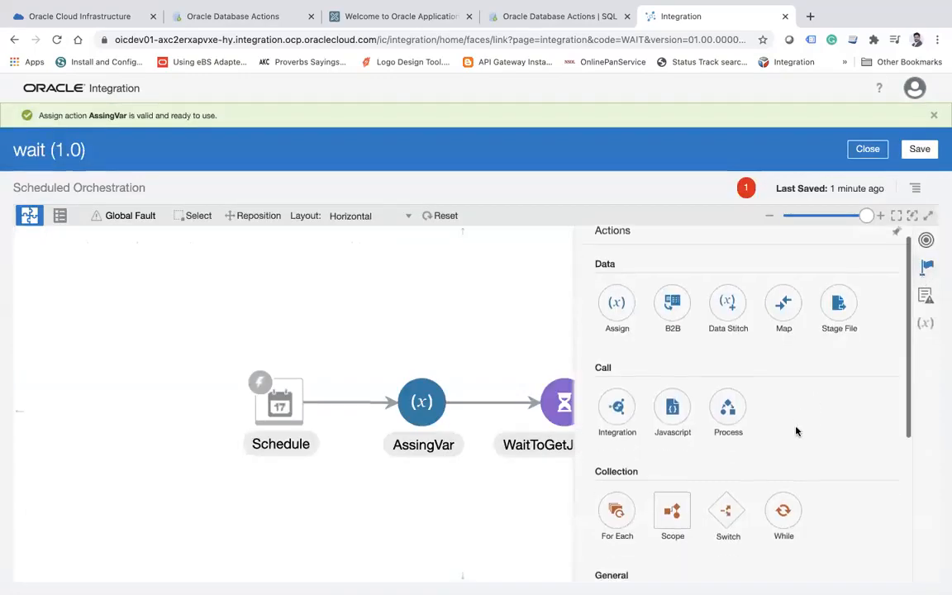
{"action": "left_click_drag", "start_coordinate": [787, 454], "coordinate": [489, 391]}
{"action": "left_click", "coordinate": [442, 345]}
{"action": "type", "text": "Whi"}
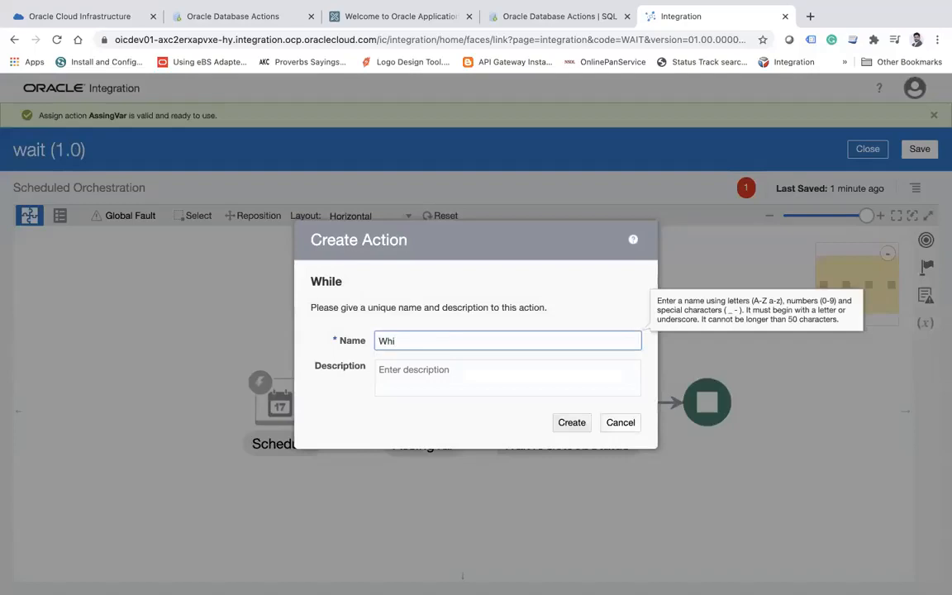
{"action": "type", "text": "leLoop"}
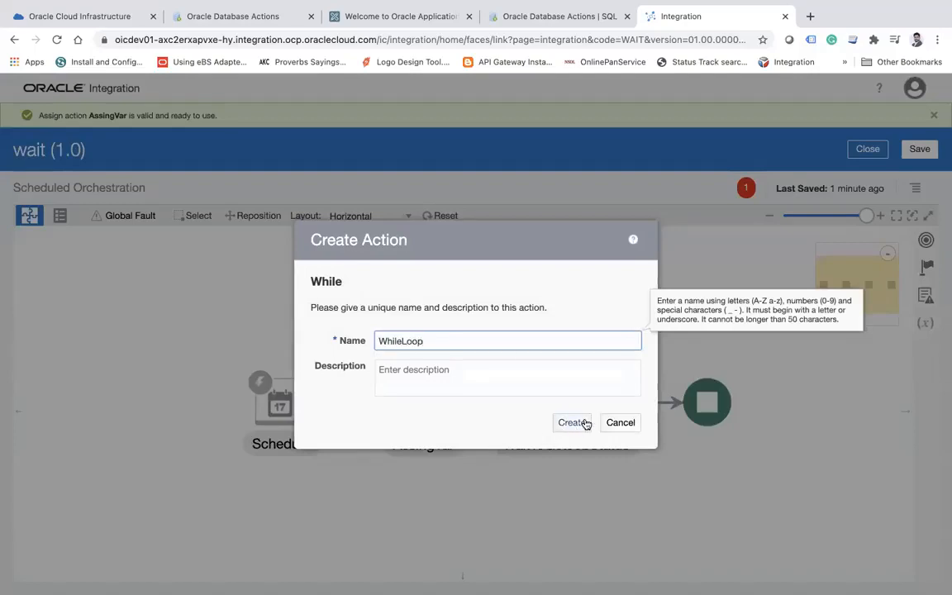
{"action": "left_click", "coordinate": [586, 423]}
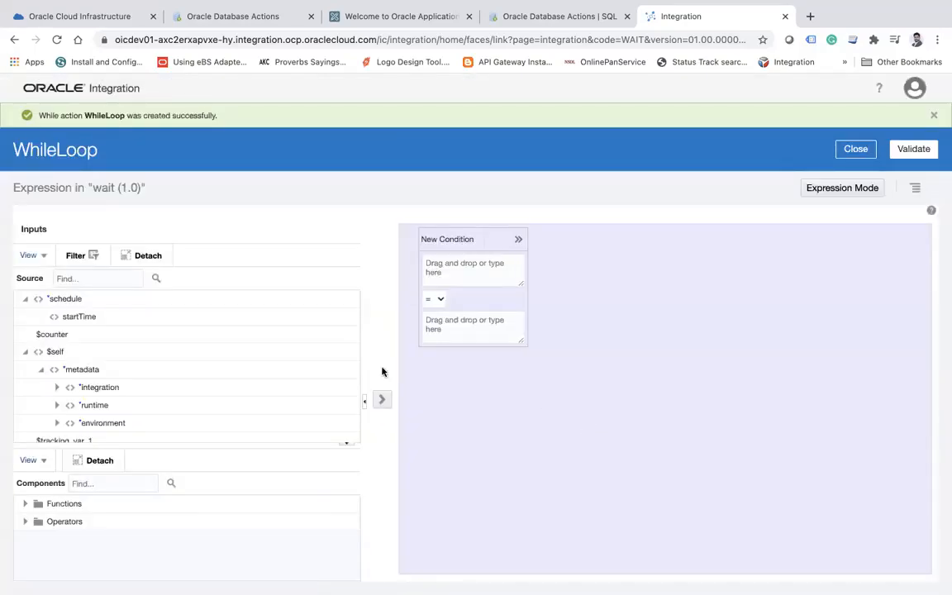
Set the loop condition to $counter <= 3, view it in Expression Mode, and close
{"action": "left_click_drag", "start_coordinate": [81, 336], "coordinate": [468, 273]}
{"action": "left_click", "coordinate": [440, 300]}
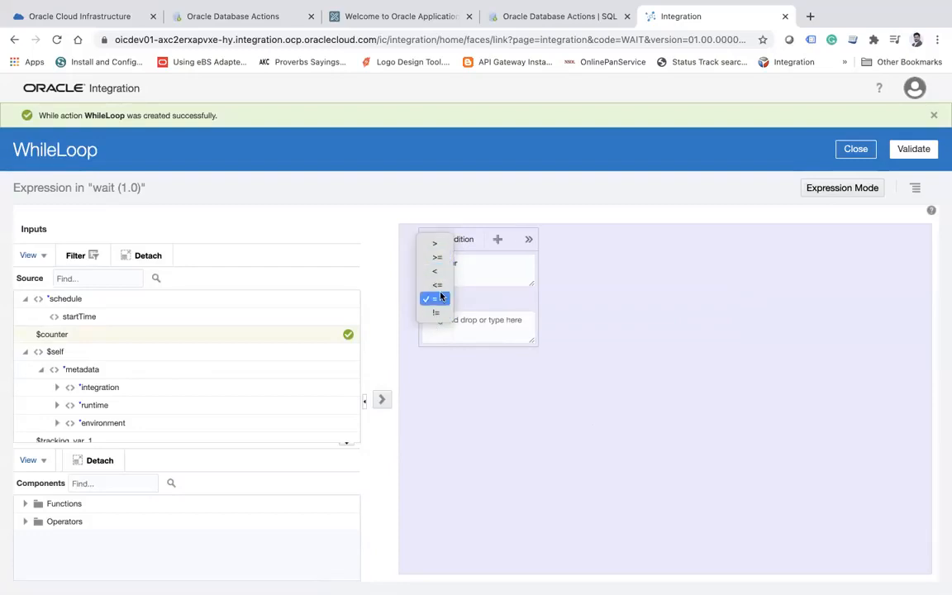
{"action": "left_click", "coordinate": [437, 284]}
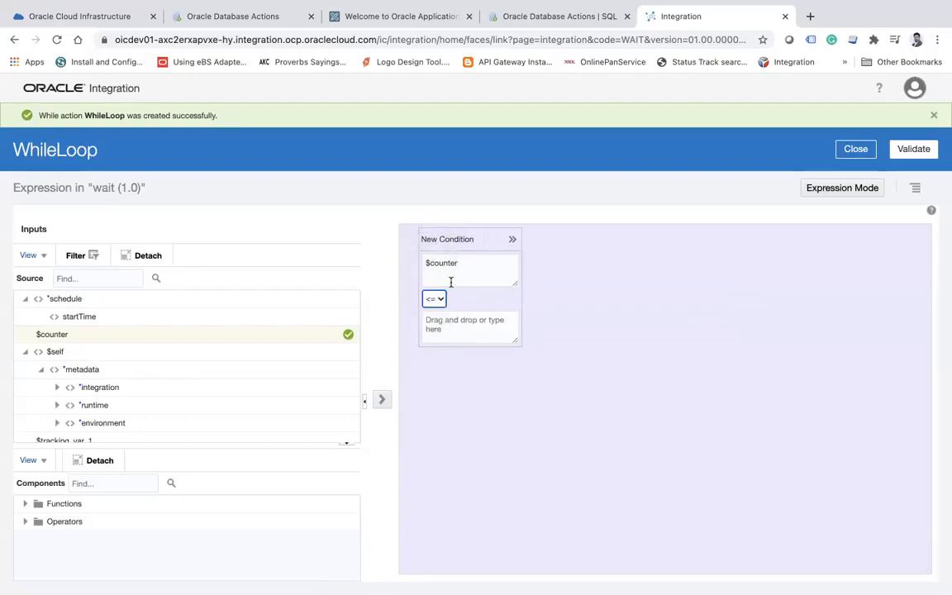
{"action": "left_click", "coordinate": [434, 299]}
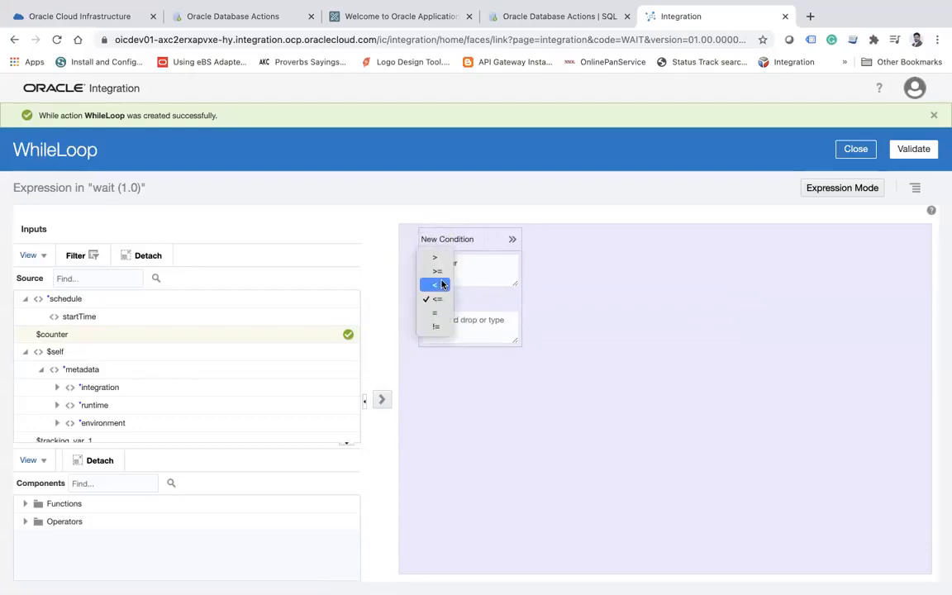
{"action": "left_click", "coordinate": [438, 271]}
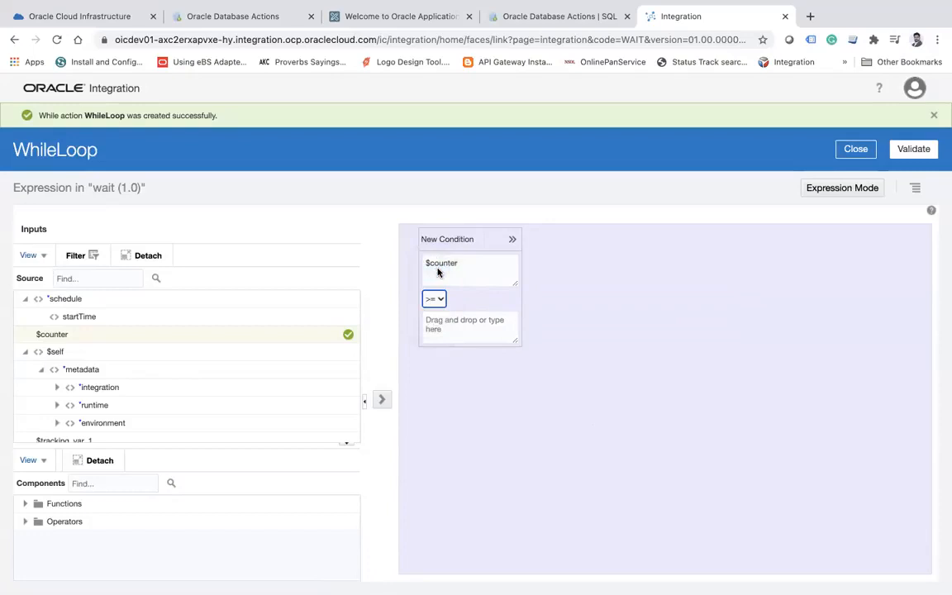
{"action": "left_click", "coordinate": [441, 300]}
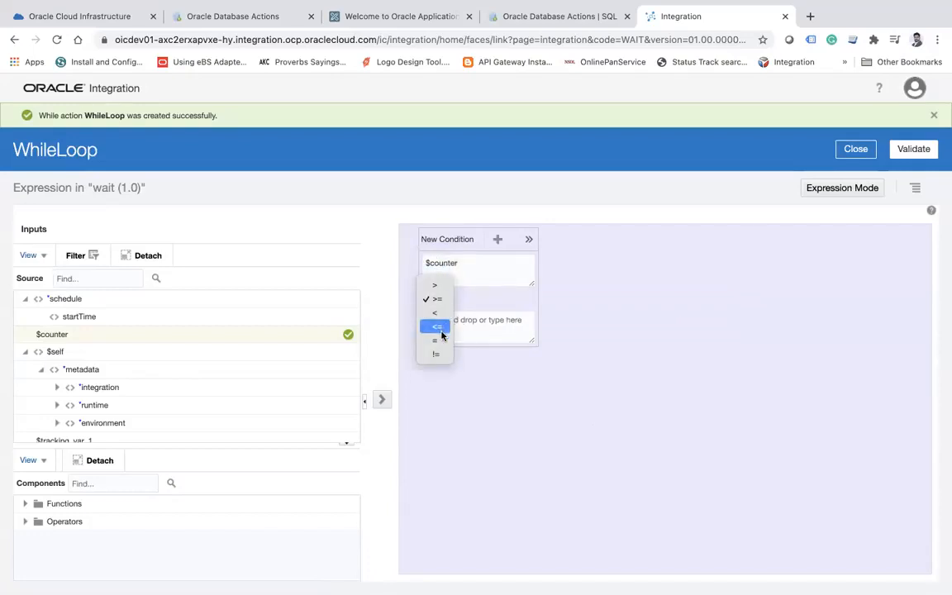
{"action": "left_click", "coordinate": [441, 328]}
{"action": "left_click", "coordinate": [461, 329]}
{"action": "type", "text": "3"}
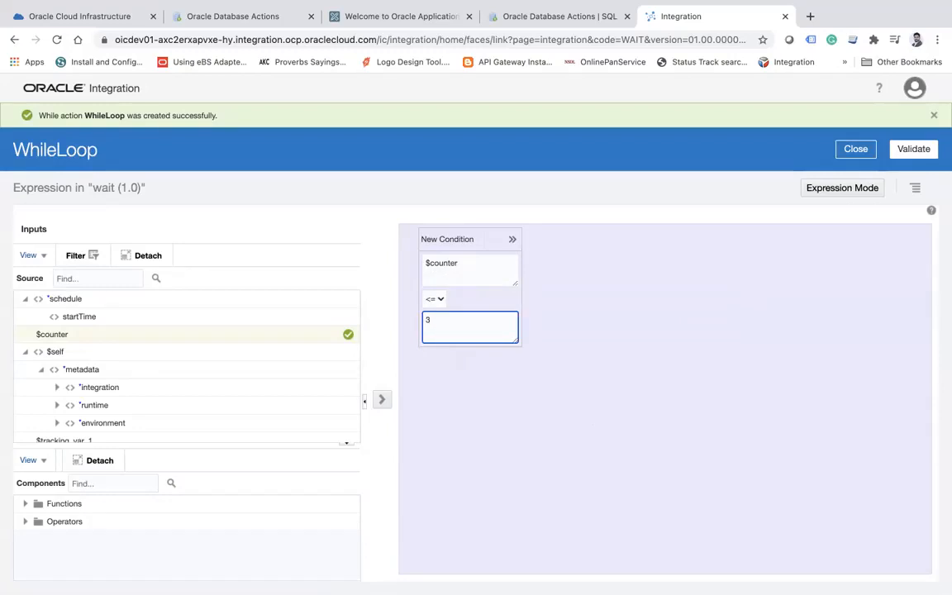
{"action": "left_click", "coordinate": [850, 189]}
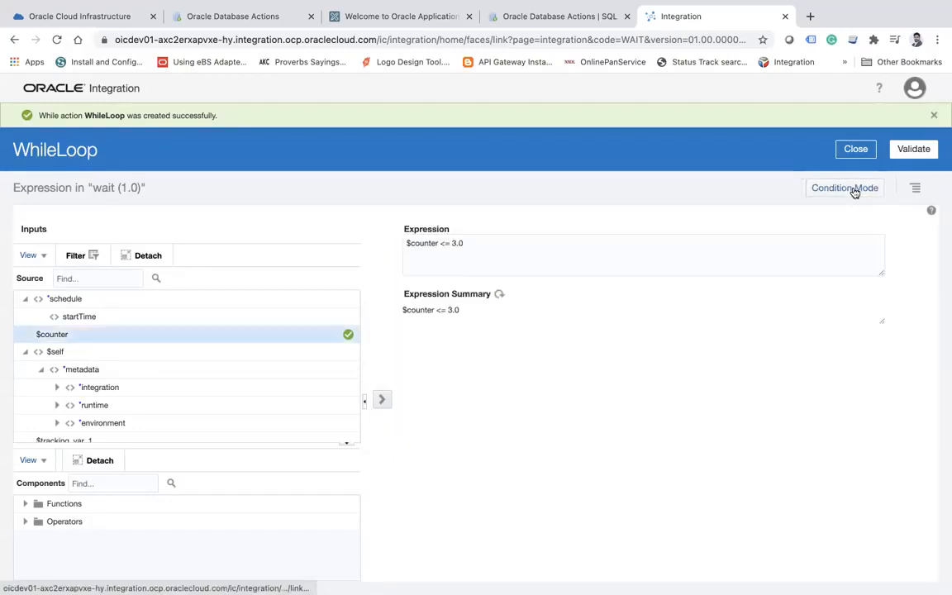
{"action": "left_click", "coordinate": [859, 151]}
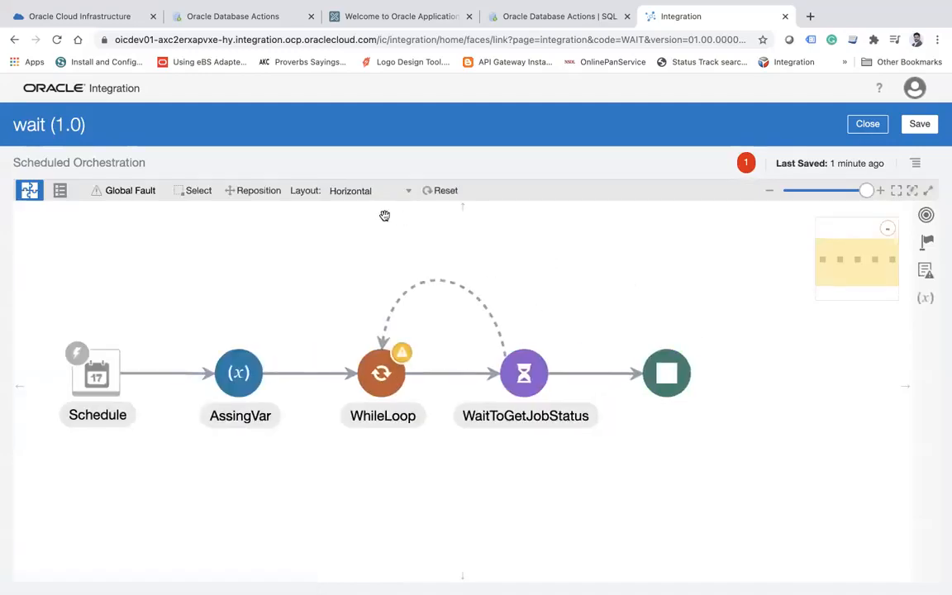
Move WaitToGetJobStatus into the WhileLoop, then add an Oracle ATP invoke there with endpoint name InsertData
{"action": "left_click", "coordinate": [234, 191]}
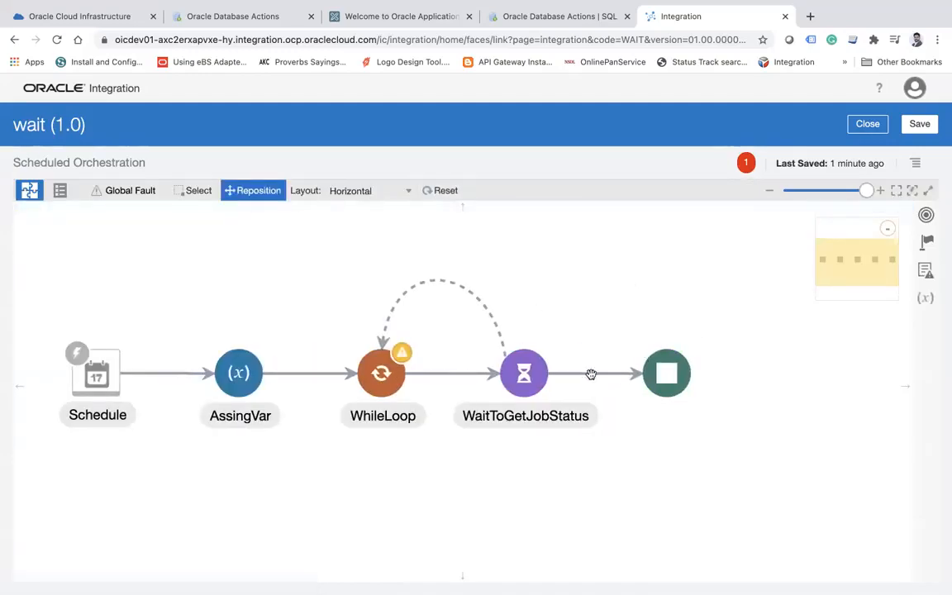
{"action": "left_click_drag", "start_coordinate": [521, 378], "coordinate": [448, 365]}
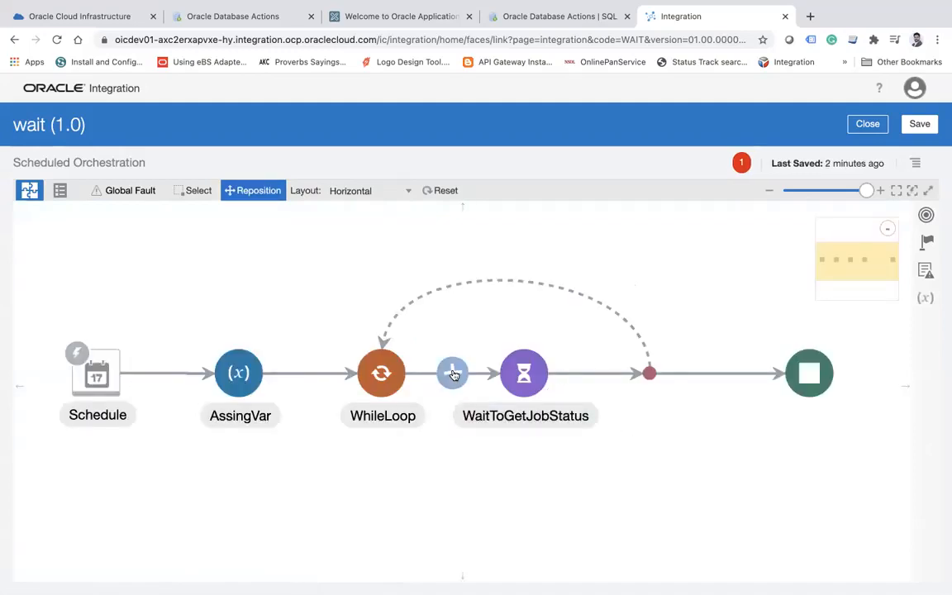
{"action": "left_click", "coordinate": [453, 373]}
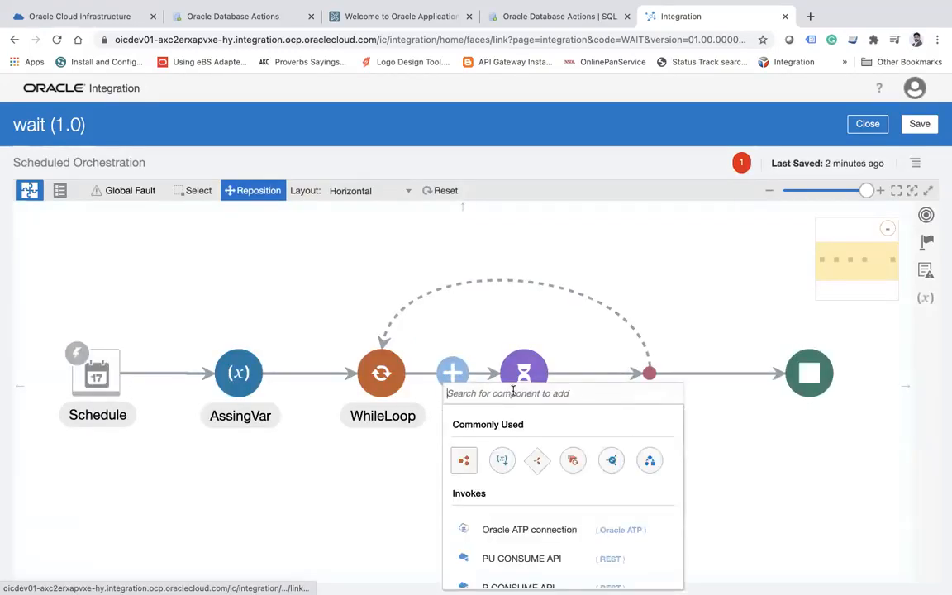
{"action": "type", "text": "atp"}
{"action": "left_click", "coordinate": [548, 459]}
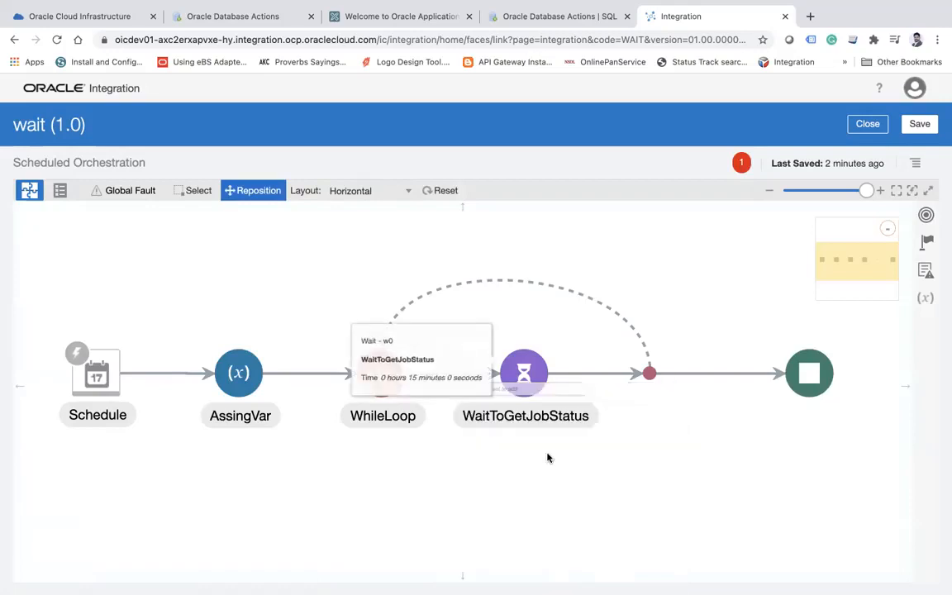
{"action": "left_click", "coordinate": [463, 252]}
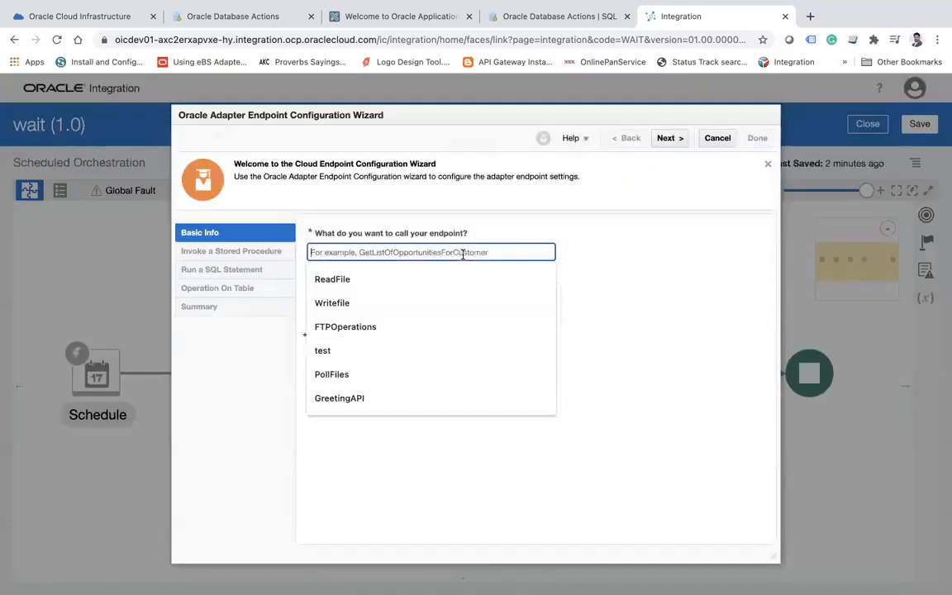
{"action": "type", "text": "InsertData"}
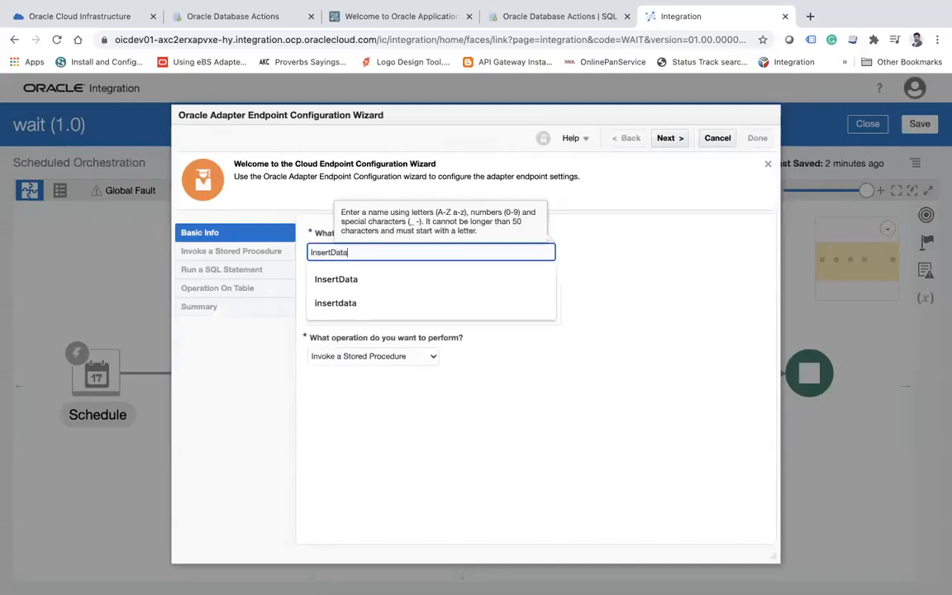
{"action": "left_click", "coordinate": [591, 372]}
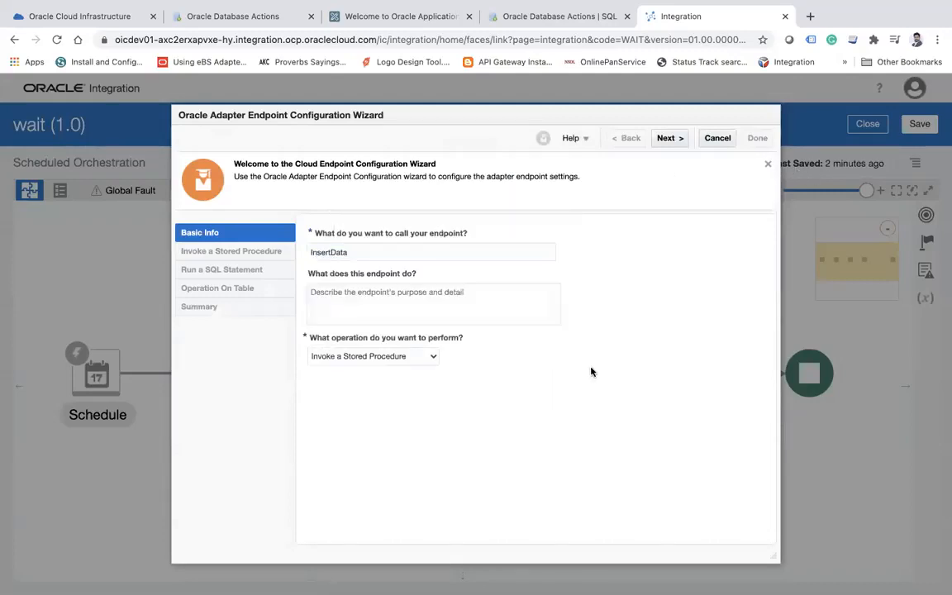
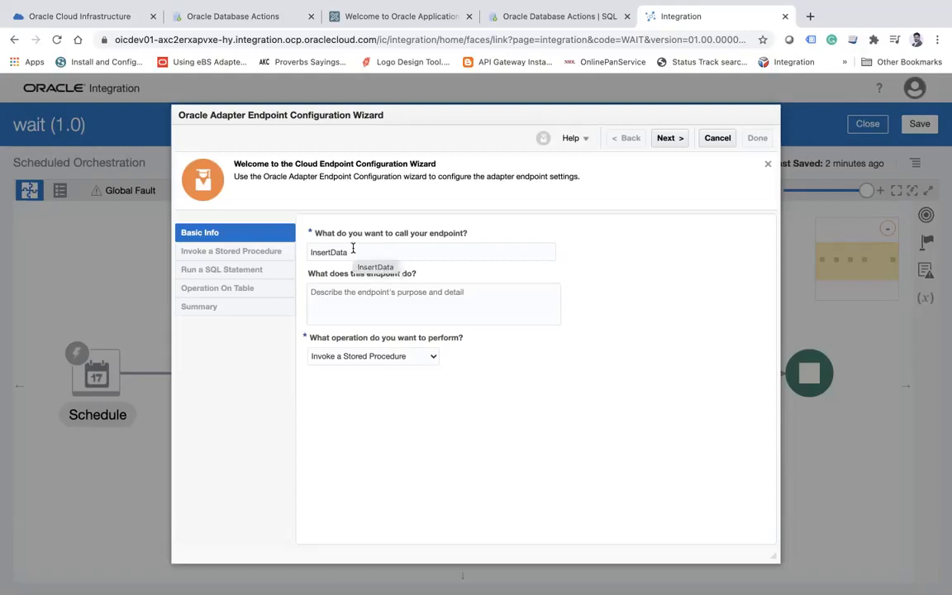
Name the endpoint GetQuery and import the EMPLOYEE table from the ADMIN schema for a Select operation
{"action": "double_click", "coordinate": [405, 251]}
{"action": "type", "text": "GetQuery"}
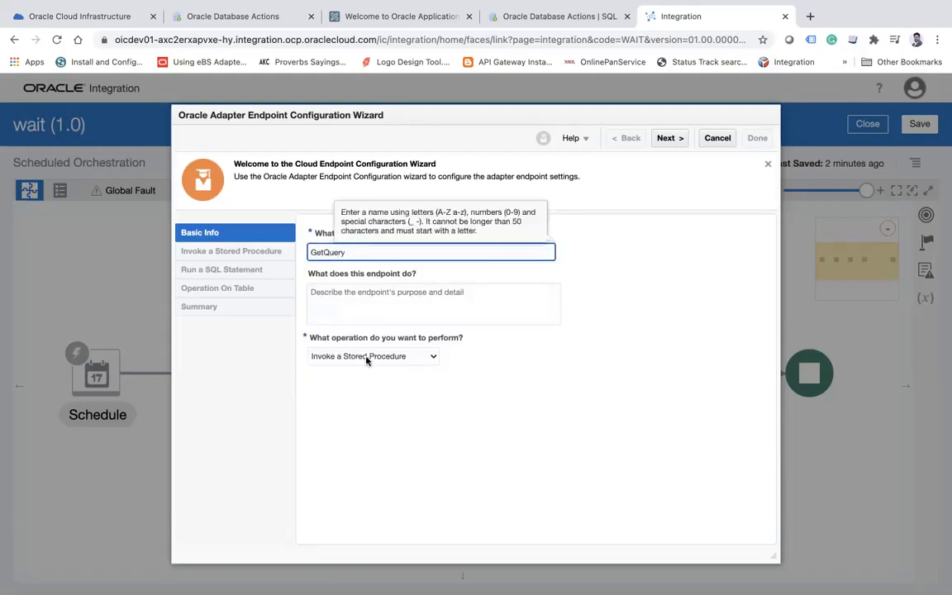
{"action": "left_click", "coordinate": [366, 359]}
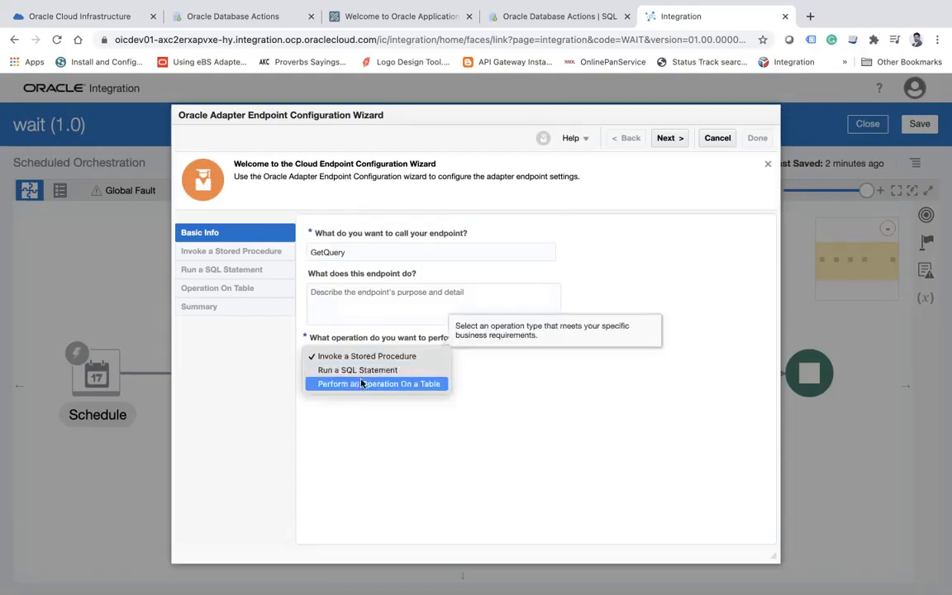
{"action": "left_click", "coordinate": [361, 384]}
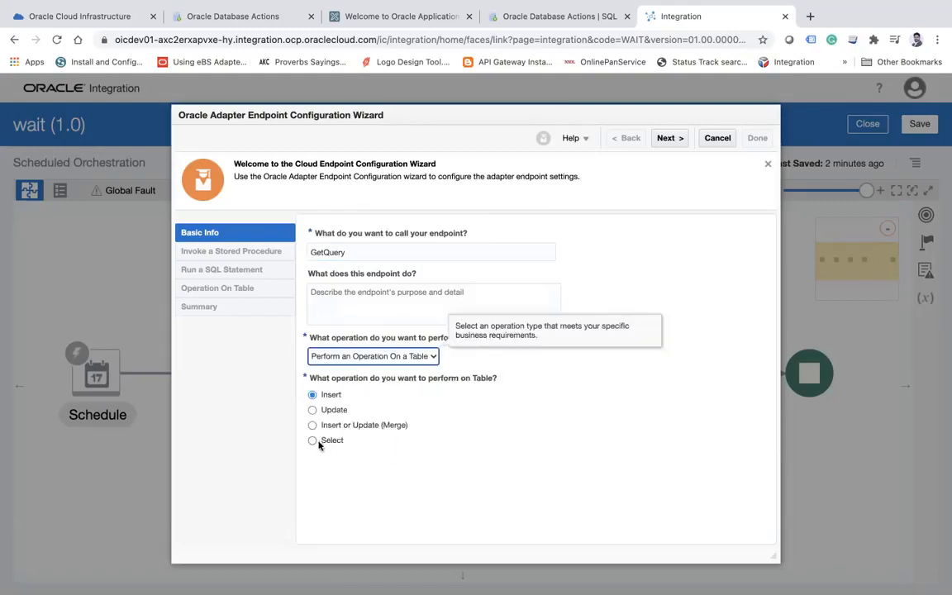
{"action": "left_click", "coordinate": [313, 441]}
{"action": "left_click", "coordinate": [666, 139]}
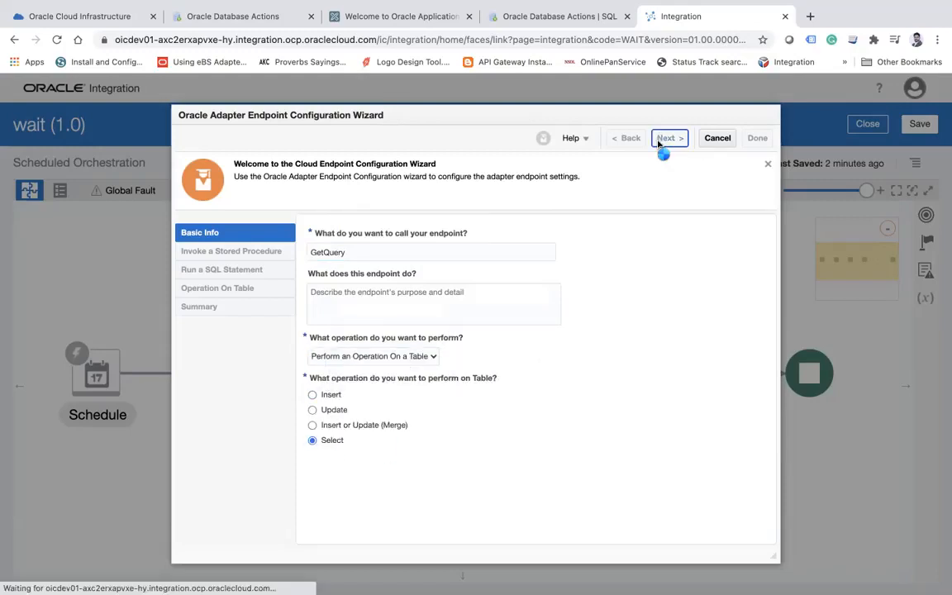
{"action": "left_click", "coordinate": [378, 271]}
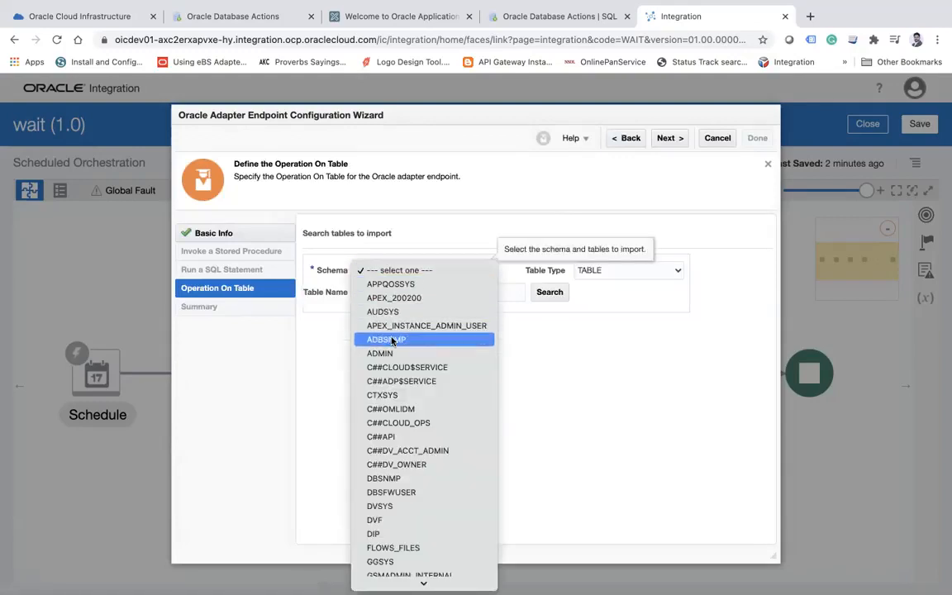
{"action": "left_click", "coordinate": [387, 355]}
{"action": "left_click", "coordinate": [550, 292]}
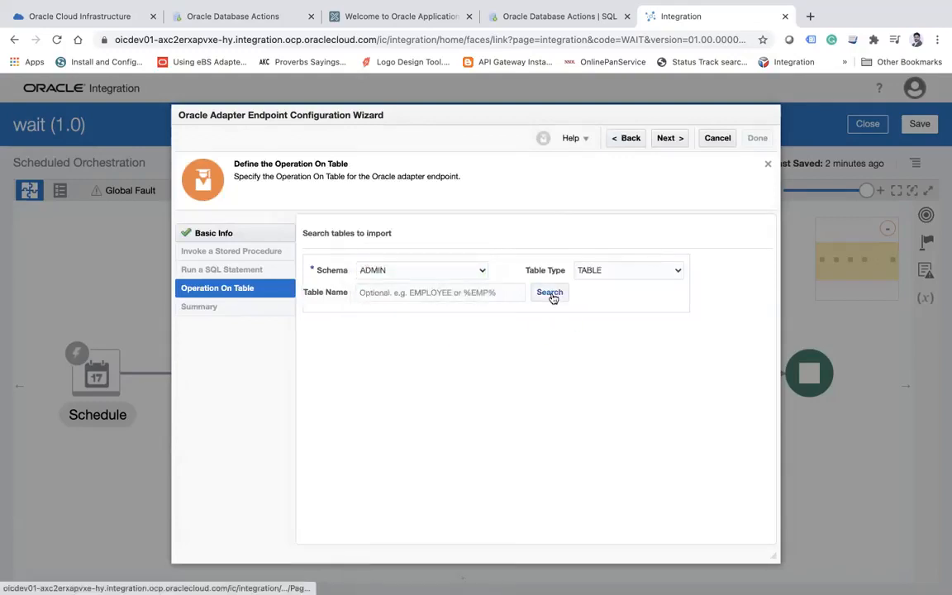
{"action": "double_click", "coordinate": [418, 360]}
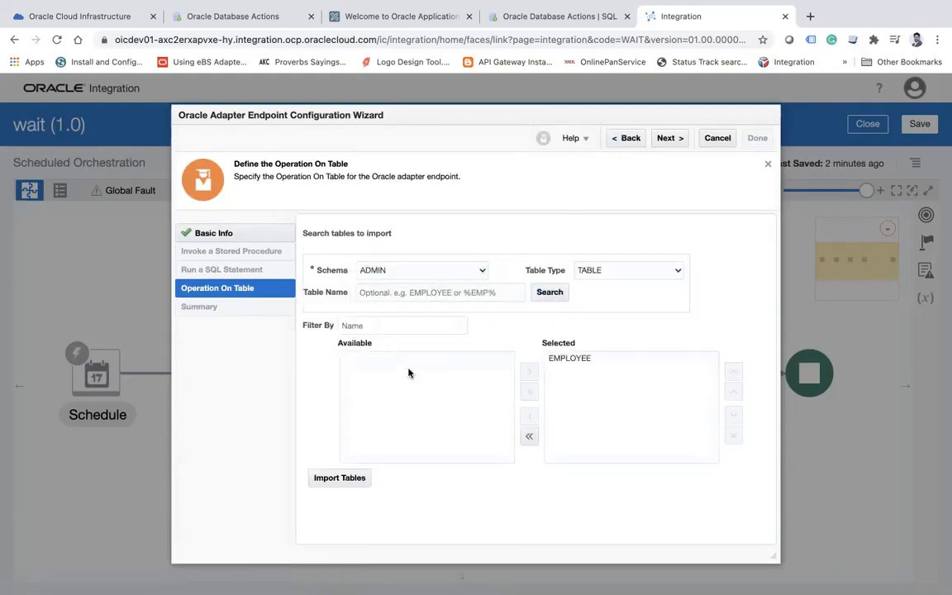
{"action": "left_click", "coordinate": [339, 479]}
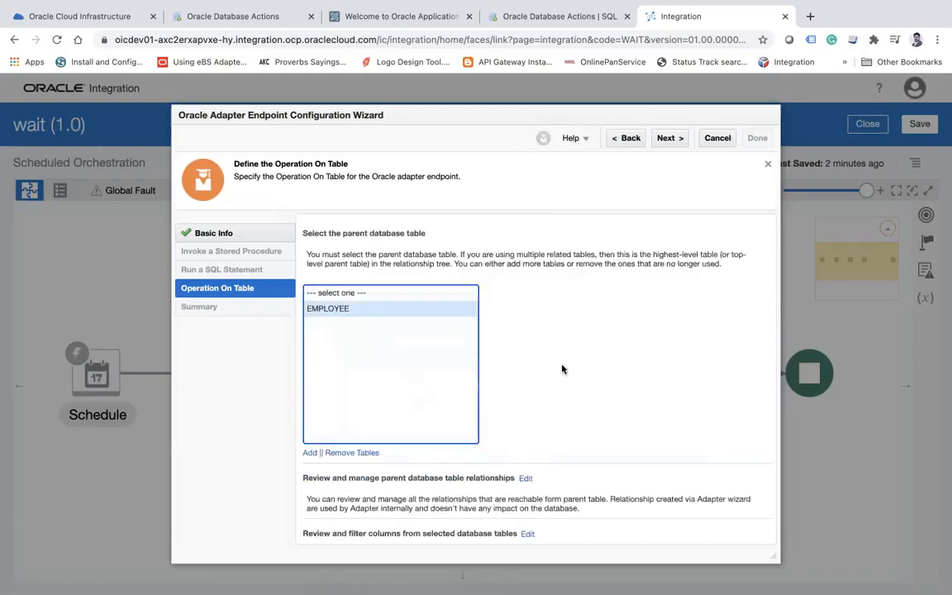
Switch the endpoint to Run a SQL Statement with 'select firstname from employee', validate it, and finish
{"action": "left_click", "coordinate": [627, 139]}
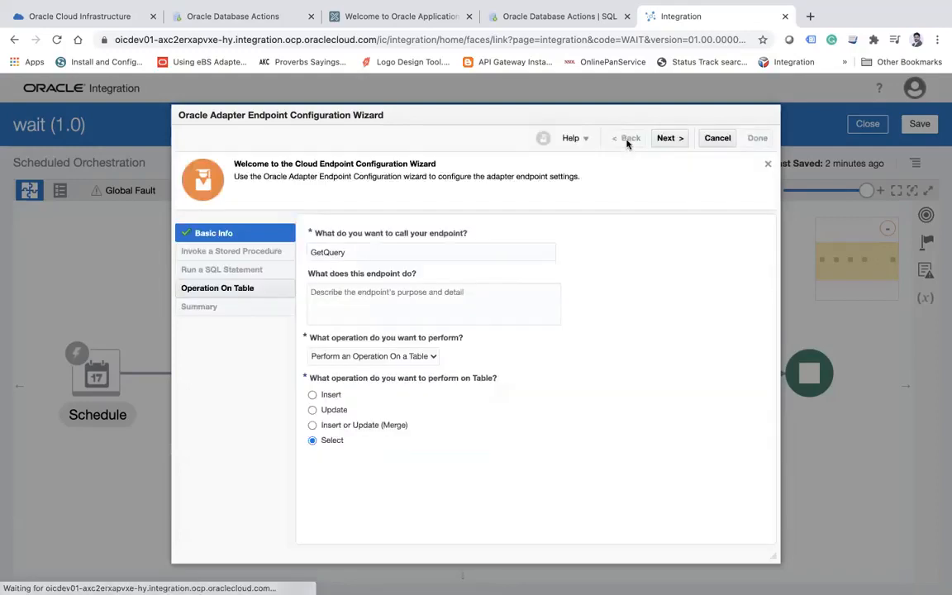
{"action": "left_click", "coordinate": [377, 357]}
{"action": "left_click", "coordinate": [352, 342]}
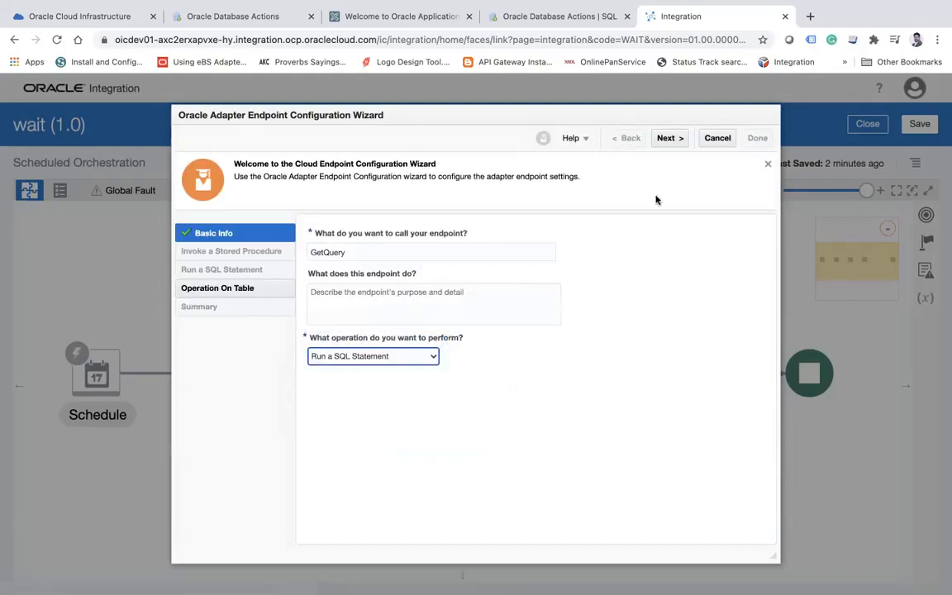
{"action": "left_click", "coordinate": [669, 138]}
{"action": "left_click", "coordinate": [472, 256]}
{"action": "type", "text": "selec"}
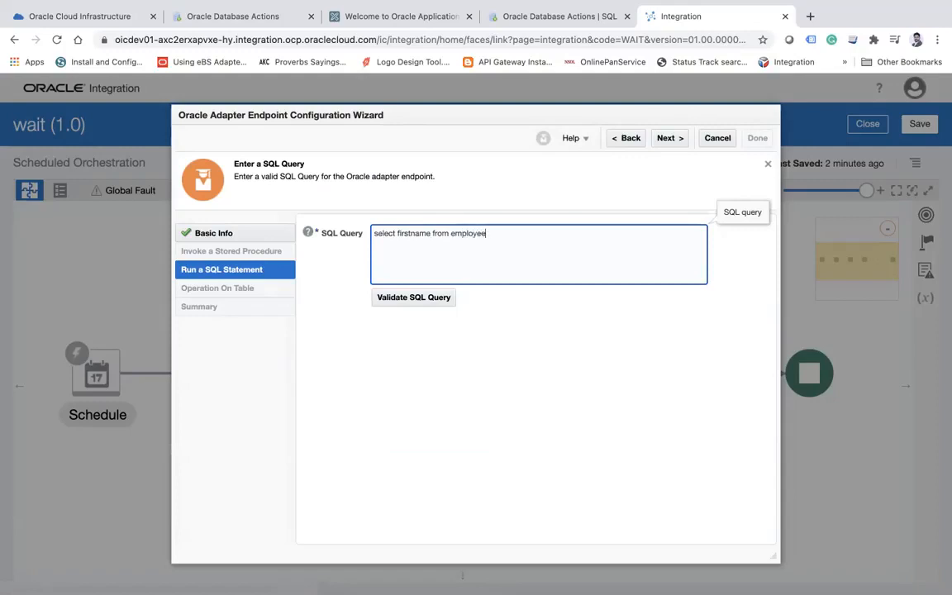
{"action": "left_click", "coordinate": [414, 297]}
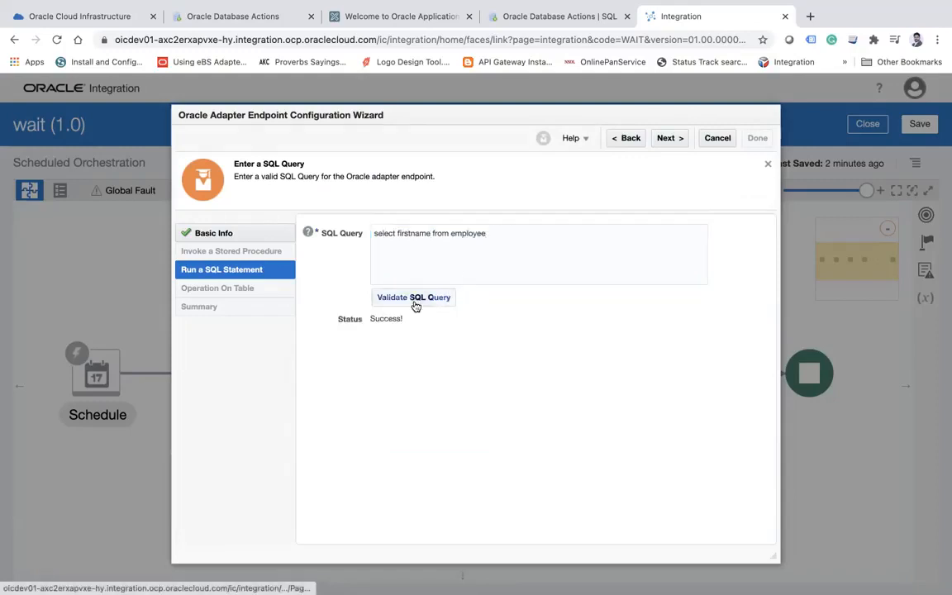
{"action": "left_click", "coordinate": [670, 138]}
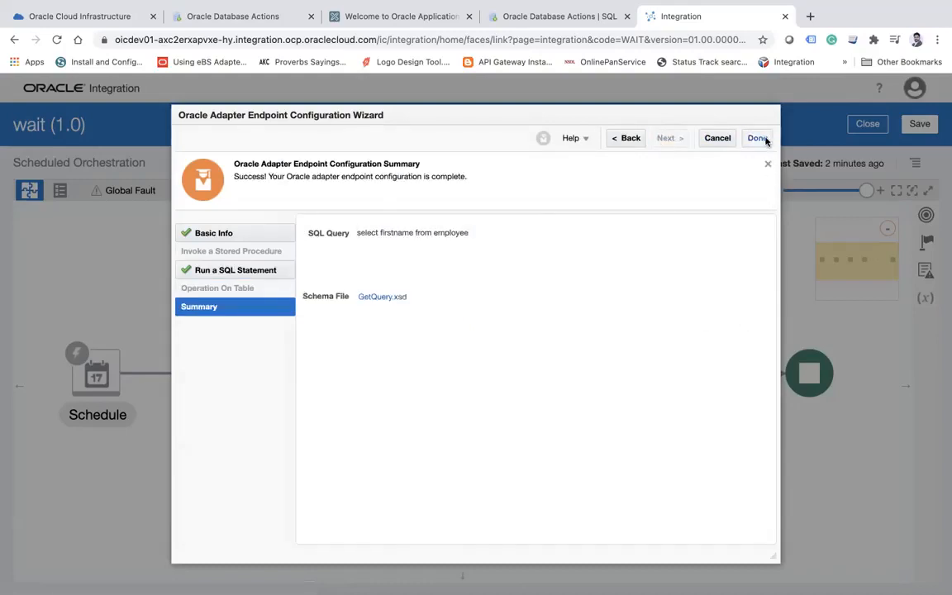
{"action": "left_click", "coordinate": [765, 139]}
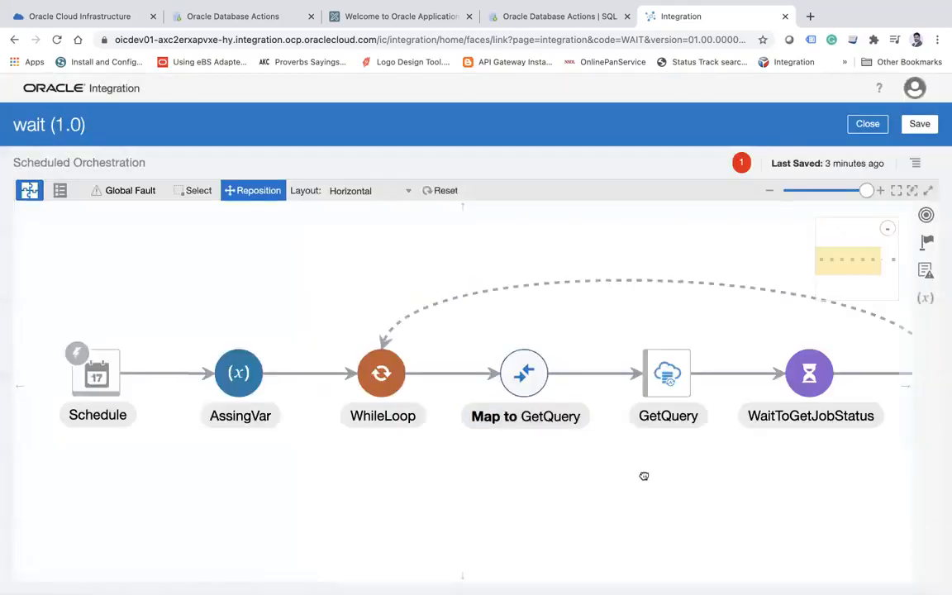
Add a Switch action right after GetQuery in the flow
{"action": "left_click_drag", "start_coordinate": [642, 473], "coordinate": [378, 439]}
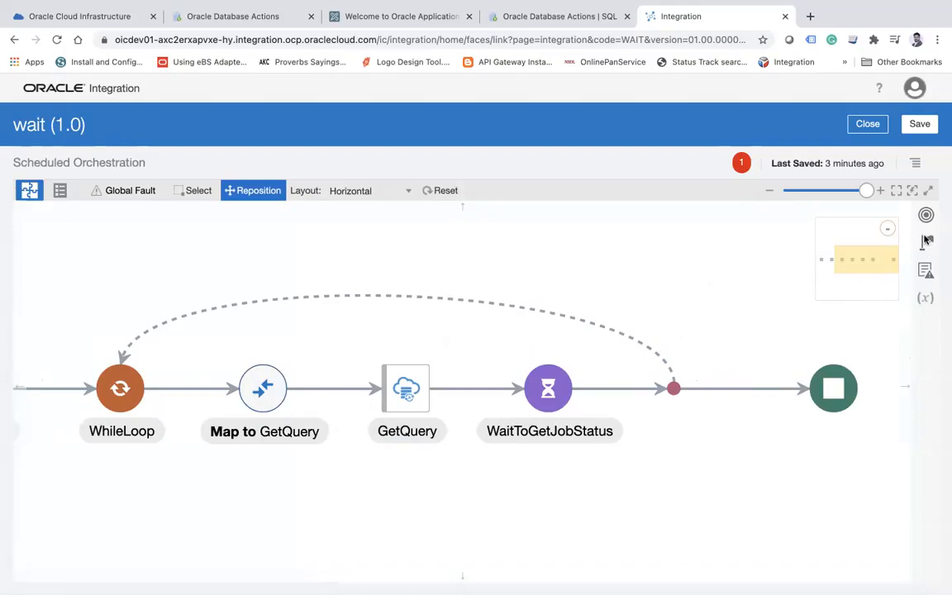
{"action": "left_click", "coordinate": [263, 191]}
{"action": "left_click", "coordinate": [925, 246]}
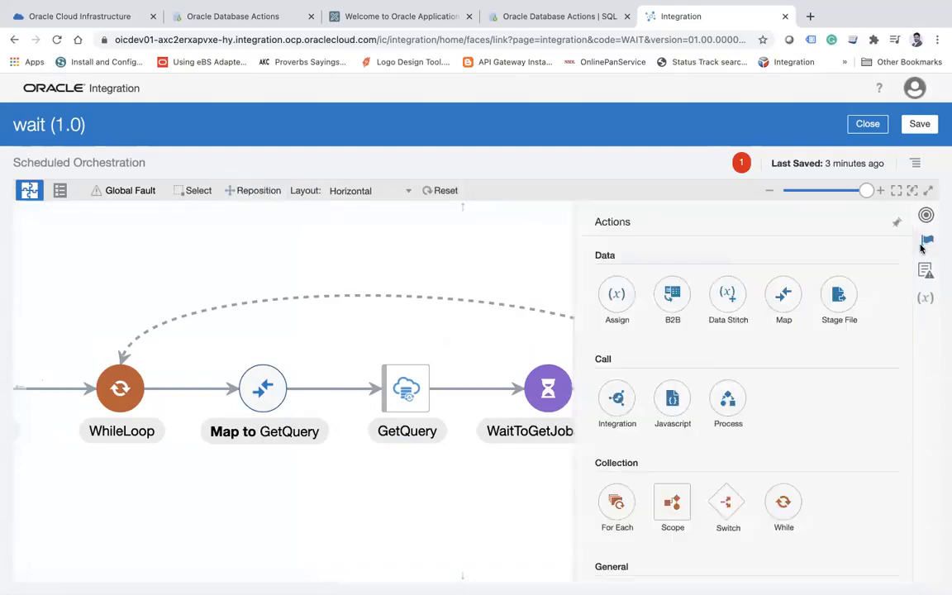
{"action": "left_click_drag", "start_coordinate": [729, 504], "coordinate": [474, 377]}
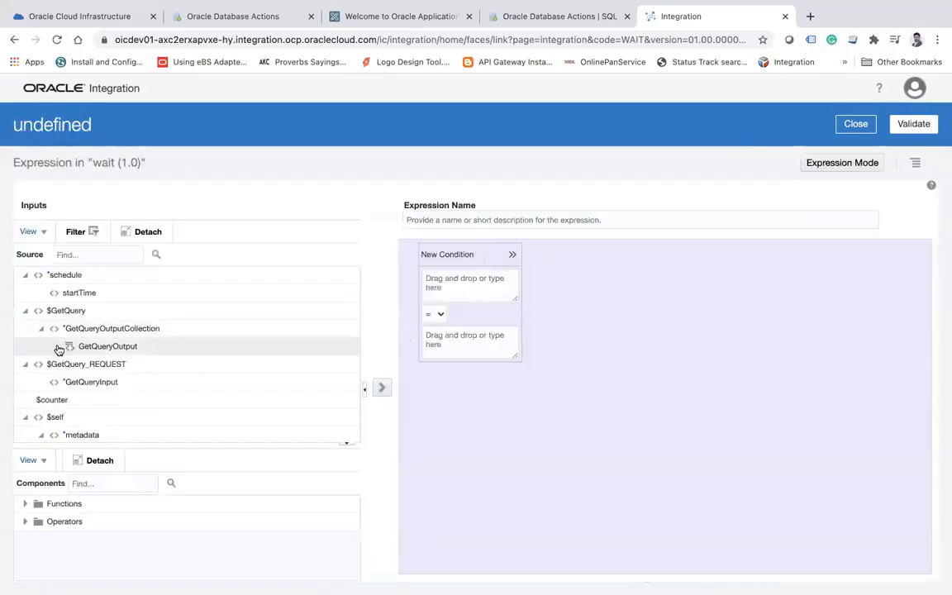
Give the switch branch the condition firstname = 'Y', validate it, and close the editor
{"action": "left_click", "coordinate": [58, 348]}
{"action": "left_click_drag", "start_coordinate": [119, 364], "coordinate": [450, 291]}
{"action": "left_click", "coordinate": [453, 335]}
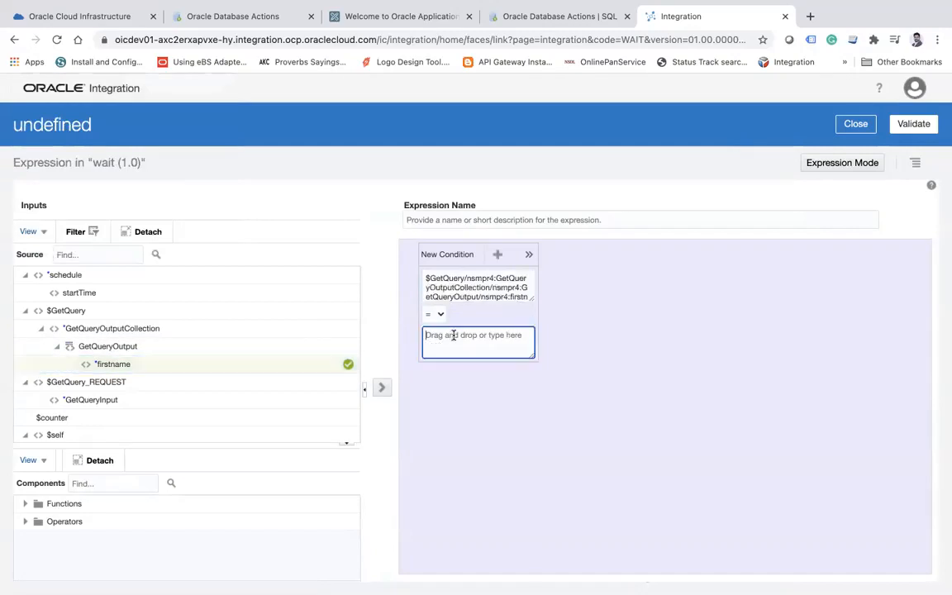
{"action": "type", "text": "'Y"}
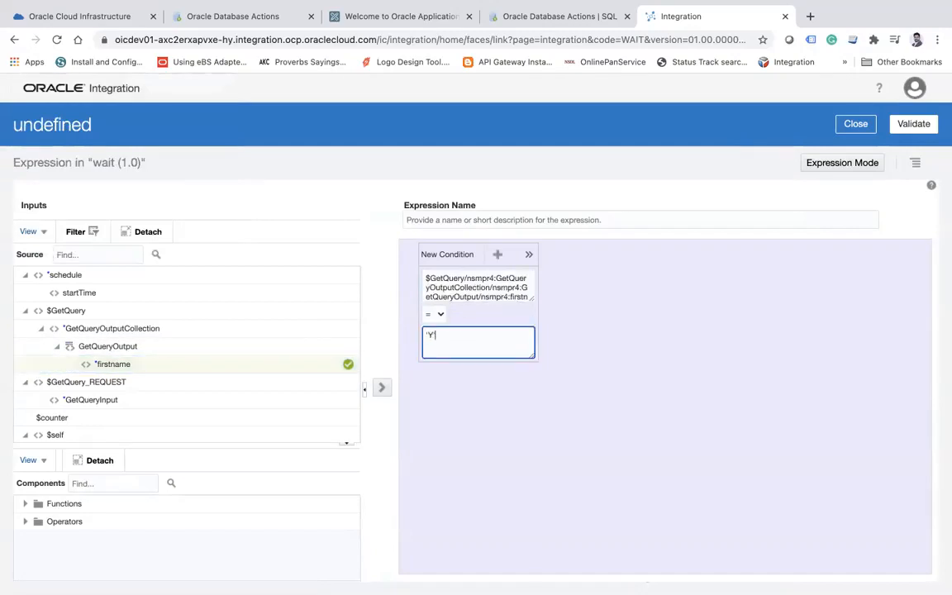
{"action": "left_click", "coordinate": [912, 124]}
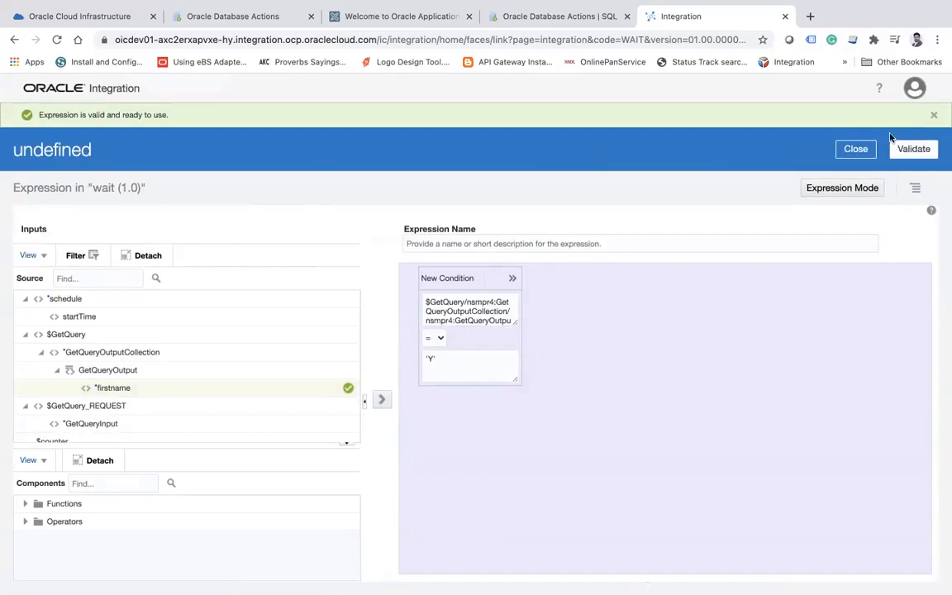
{"action": "left_click", "coordinate": [859, 149]}
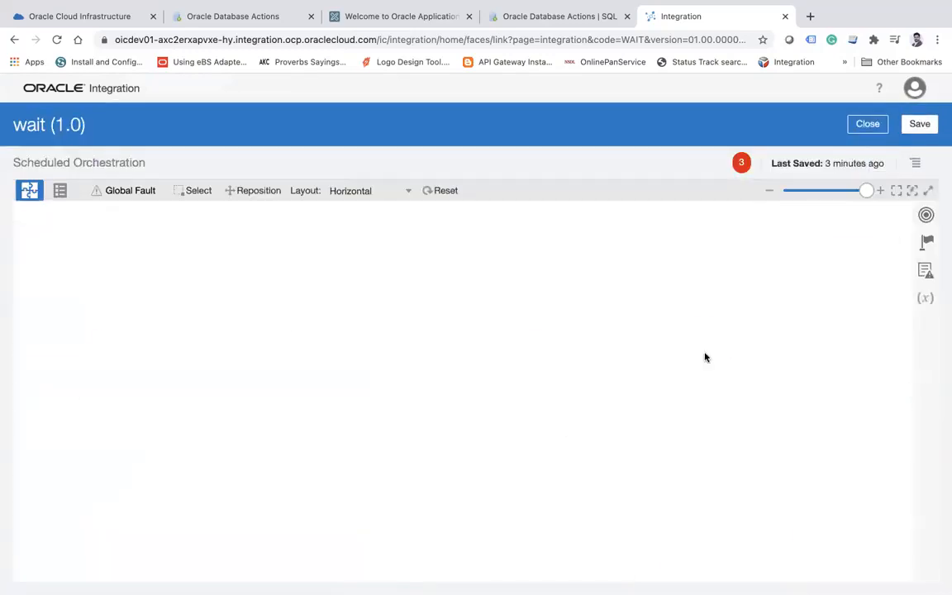
Move WaitToGetJobStatus from after the switch into its Otherwise branch, then return to the flow start
{"action": "left_click_drag", "start_coordinate": [506, 465], "coordinate": [310, 400]}
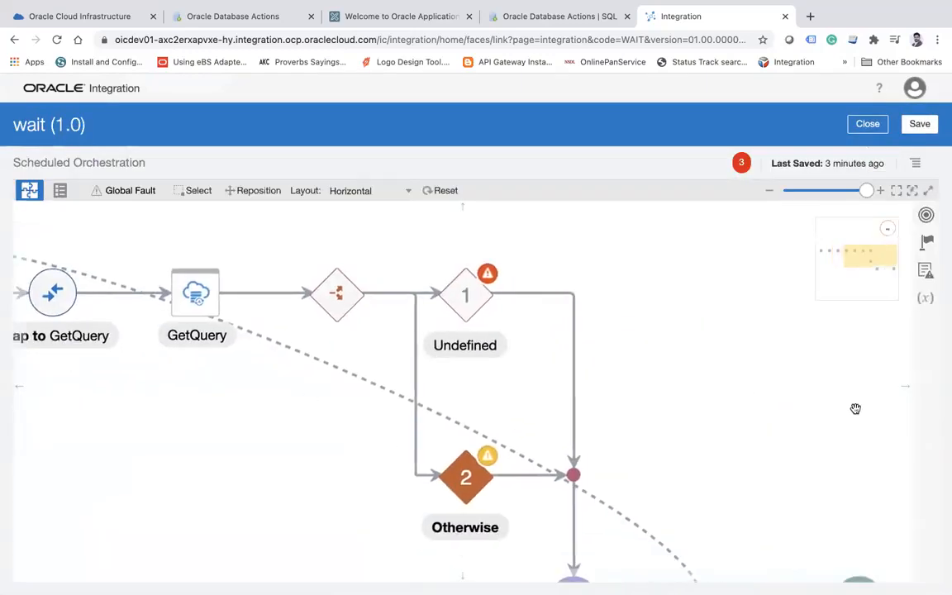
{"action": "scroll", "coordinate": [856, 409], "scroll_direction": "down", "scroll_amount": 5}
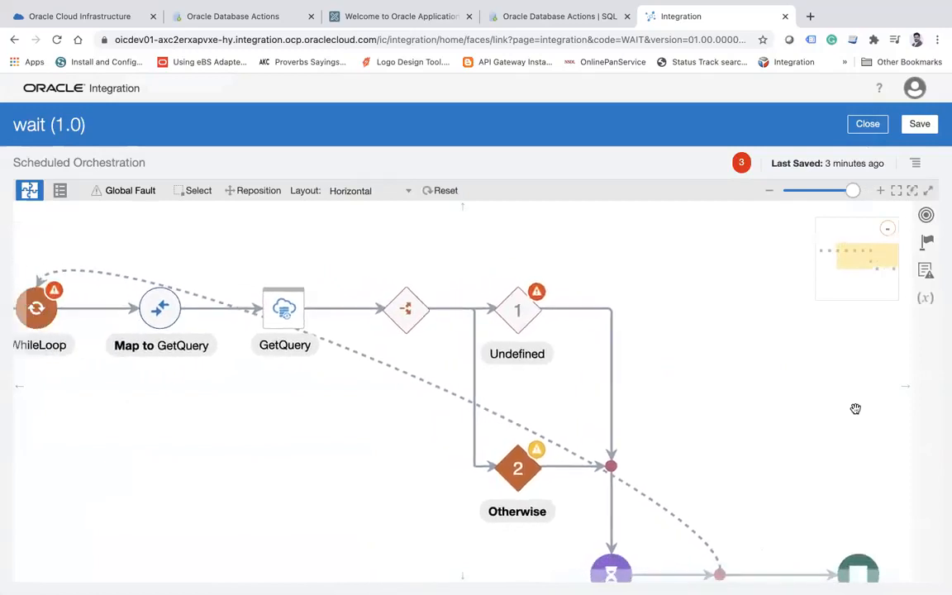
{"action": "scroll", "coordinate": [703, 361], "scroll_direction": "down", "scroll_amount": 3}
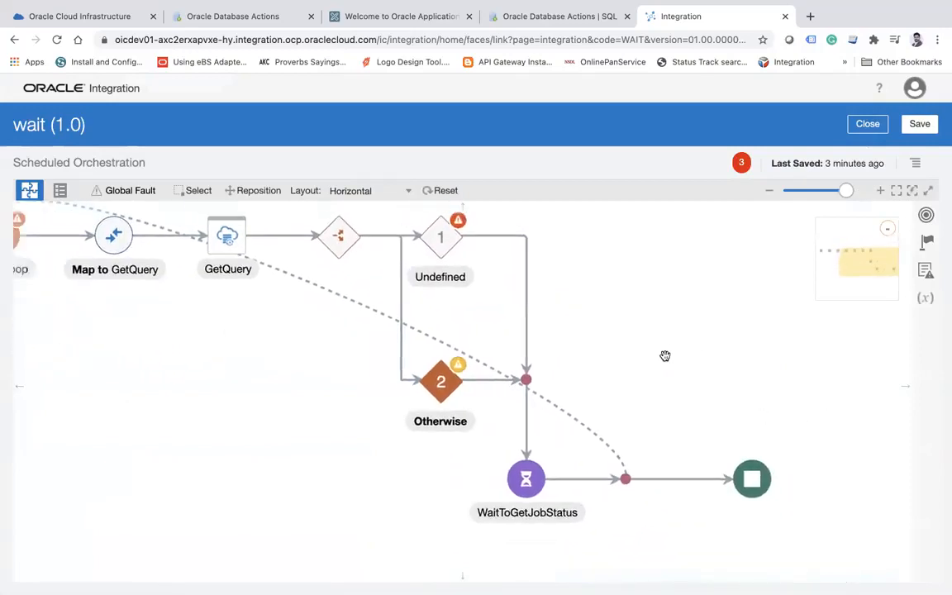
{"action": "scroll", "coordinate": [666, 357], "scroll_direction": "down", "scroll_amount": 1}
{"action": "left_click_drag", "start_coordinate": [650, 305], "coordinate": [626, 356]}
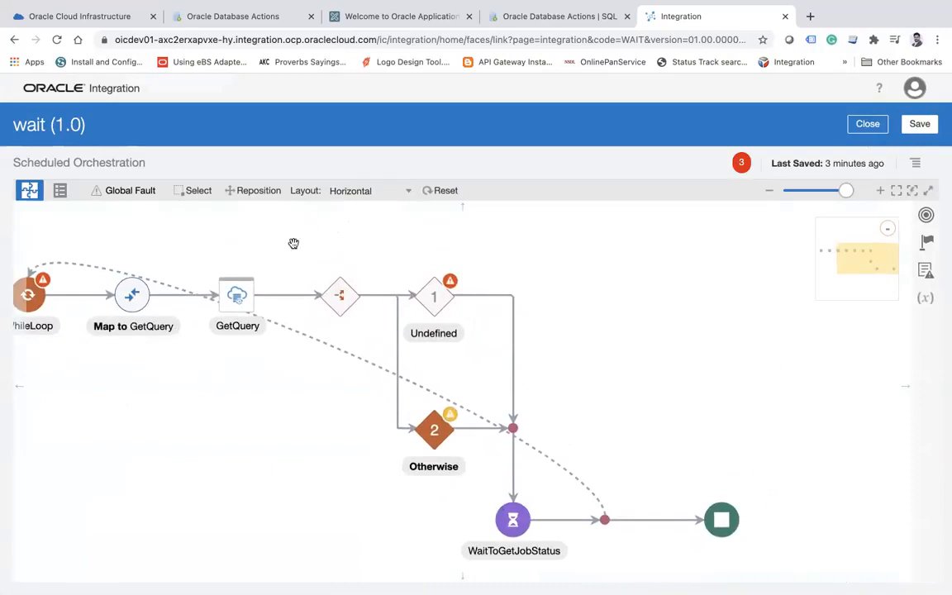
{"action": "left_click", "coordinate": [248, 190]}
{"action": "left_click_drag", "start_coordinate": [513, 519], "coordinate": [487, 420]}
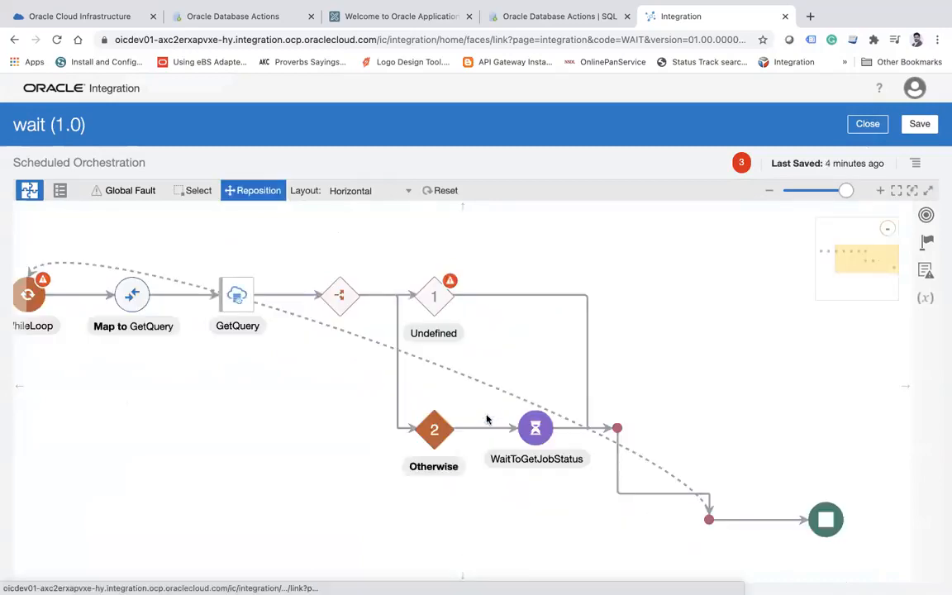
{"action": "left_click", "coordinate": [252, 194]}
{"action": "left_click_drag", "start_coordinate": [163, 414], "coordinate": [319, 423]}
{"action": "left_click_drag", "start_coordinate": [219, 395], "coordinate": [312, 367]}
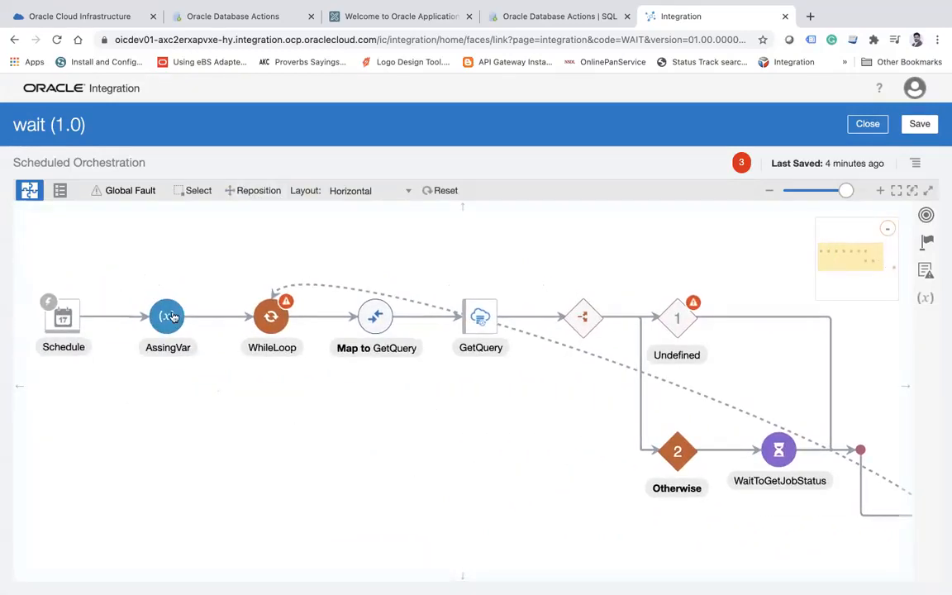
Confirm AssingVar sets counter to "true", refresh the expression summary, and close back to the canvas
{"action": "left_click", "coordinate": [169, 308]}
{"action": "left_click", "coordinate": [194, 298]}
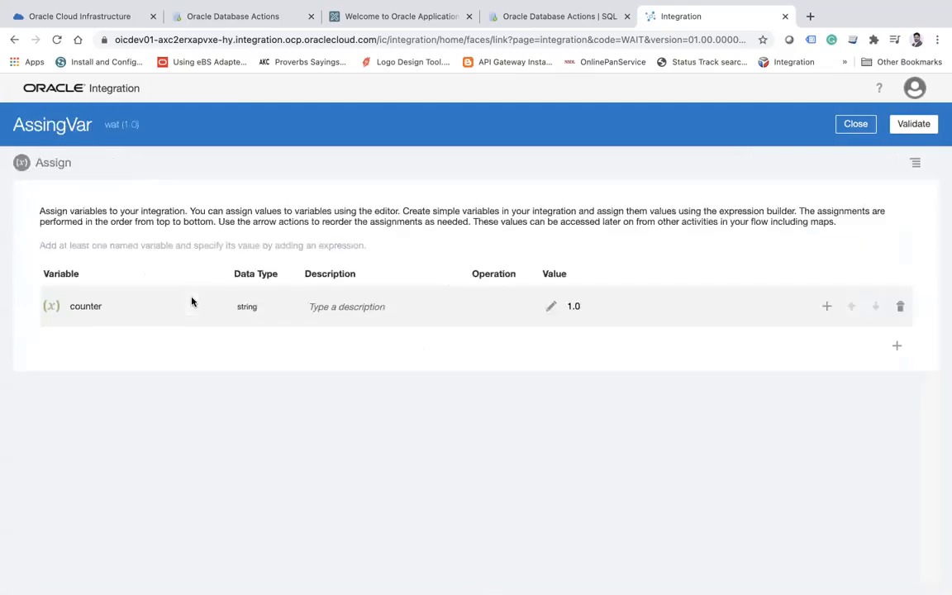
{"action": "left_click", "coordinate": [548, 307]}
{"action": "left_click", "coordinate": [426, 221]}
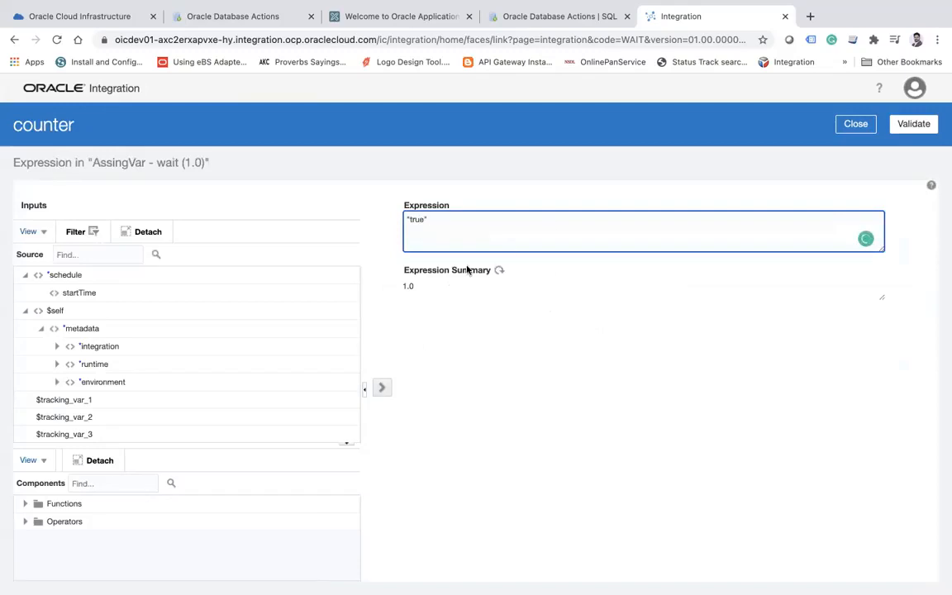
{"action": "left_click", "coordinate": [499, 272]}
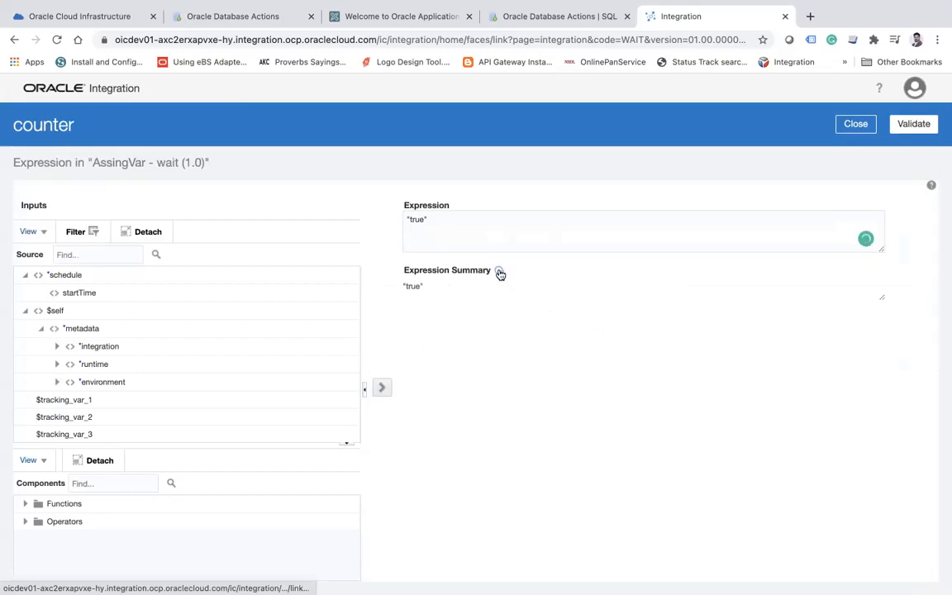
{"action": "left_click", "coordinate": [856, 124]}
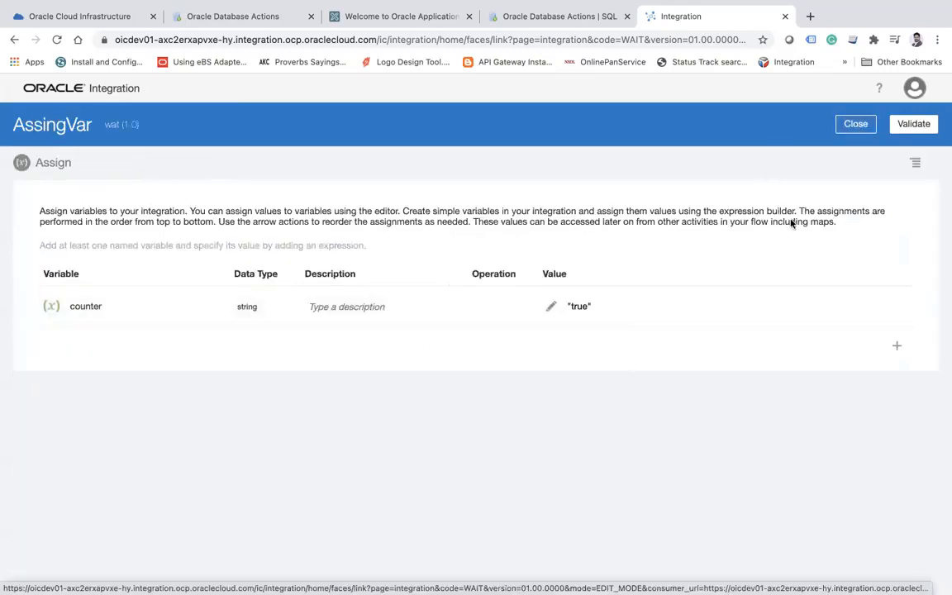
{"action": "left_click", "coordinate": [856, 124]}
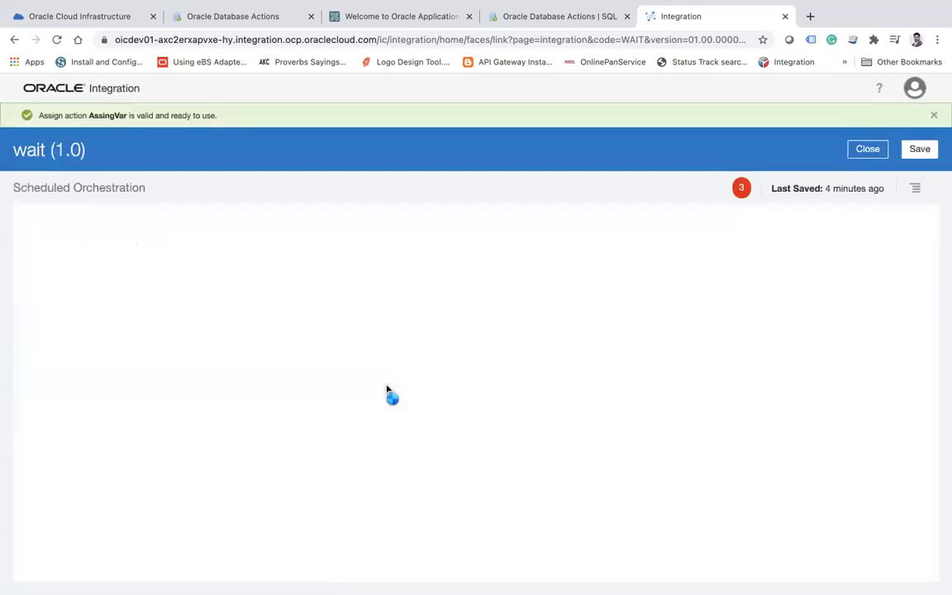
{"action": "left_click_drag", "start_coordinate": [446, 409], "coordinate": [369, 440]}
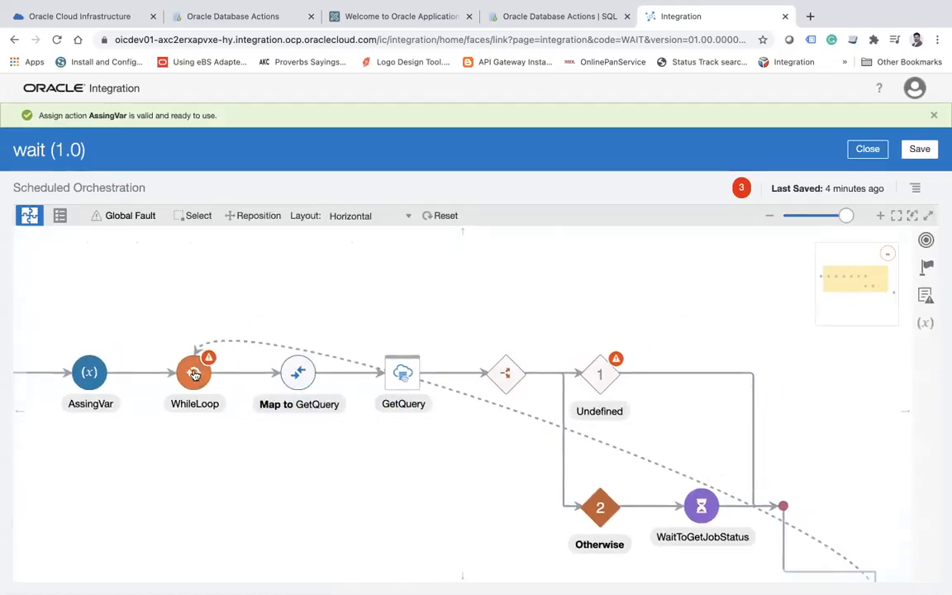
Open the WhileLoop condition and clear out its old loop expression
{"action": "left_click", "coordinate": [229, 354]}
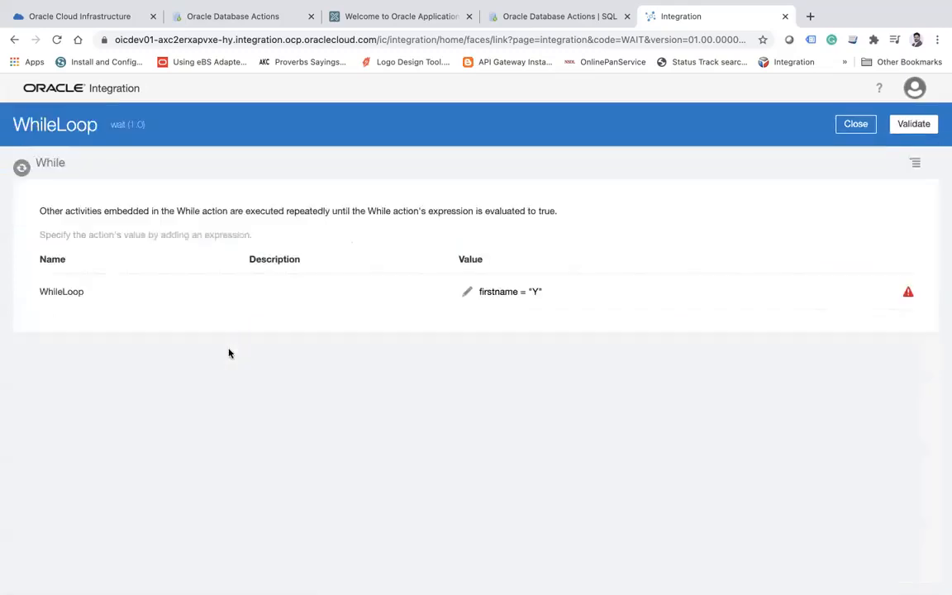
{"action": "left_click", "coordinate": [473, 294]}
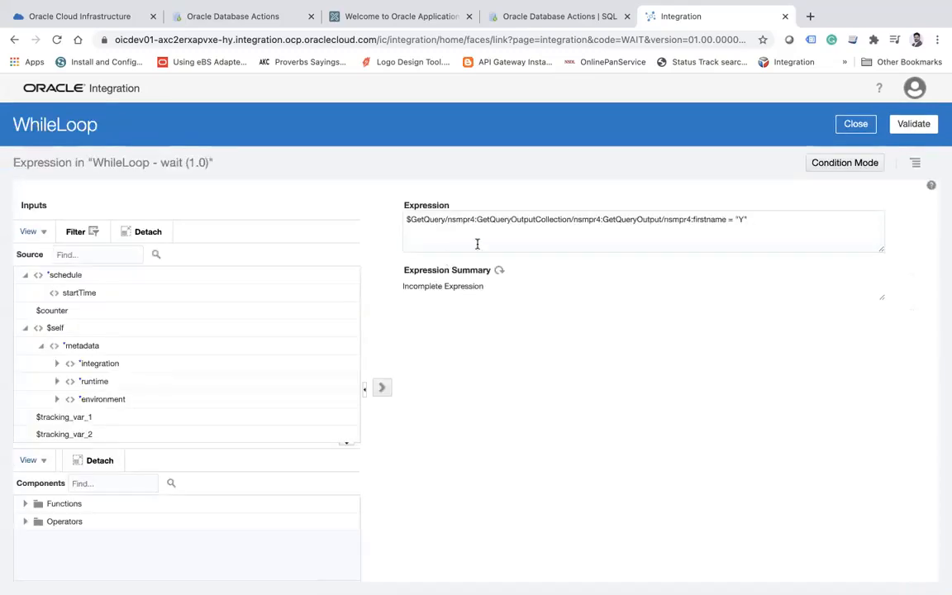
{"action": "triple_click", "coordinate": [474, 219]}
{"action": "key", "text": "BackSpace"}
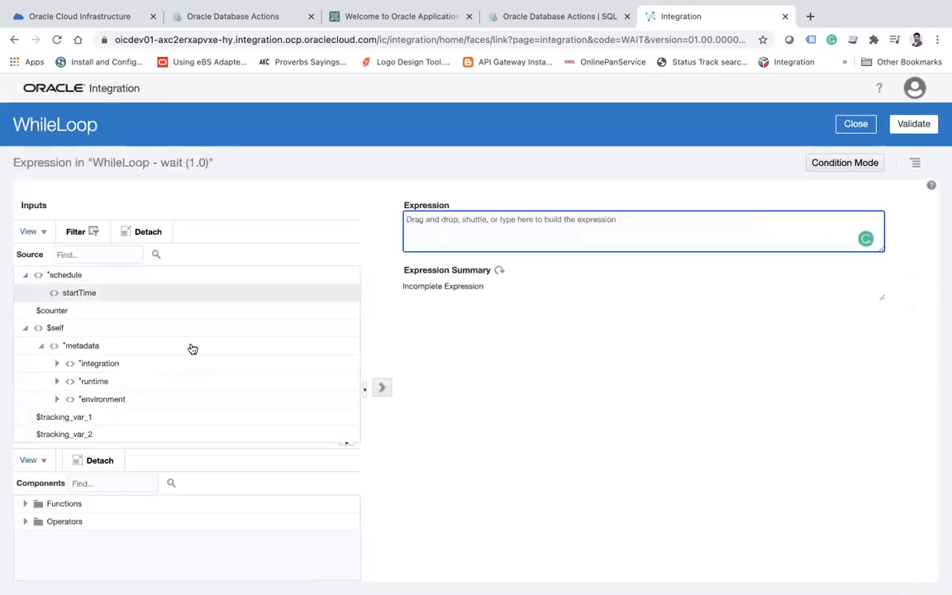
{"action": "left_click_drag", "start_coordinate": [82, 313], "coordinate": [518, 241]}
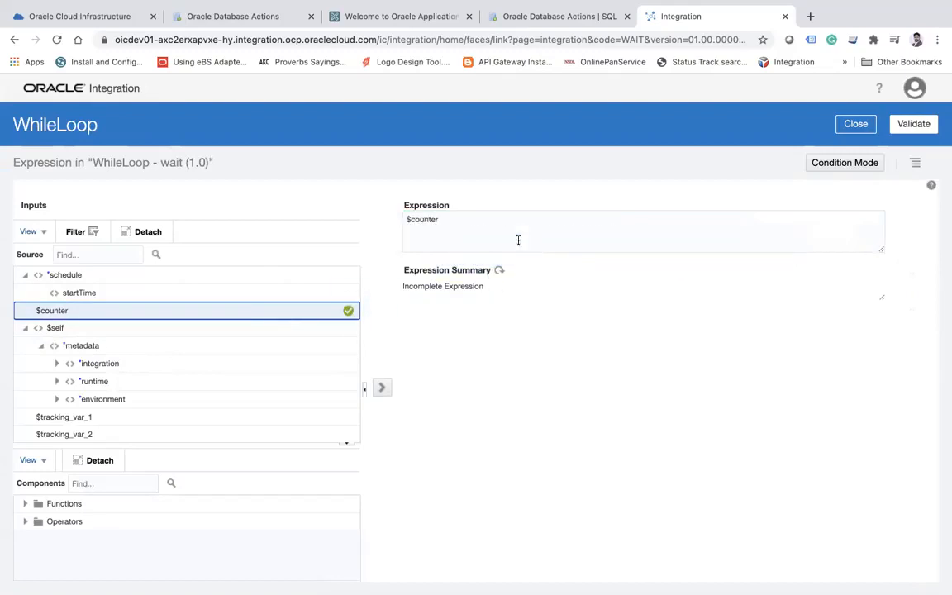
{"action": "left_click", "coordinate": [563, 216]}
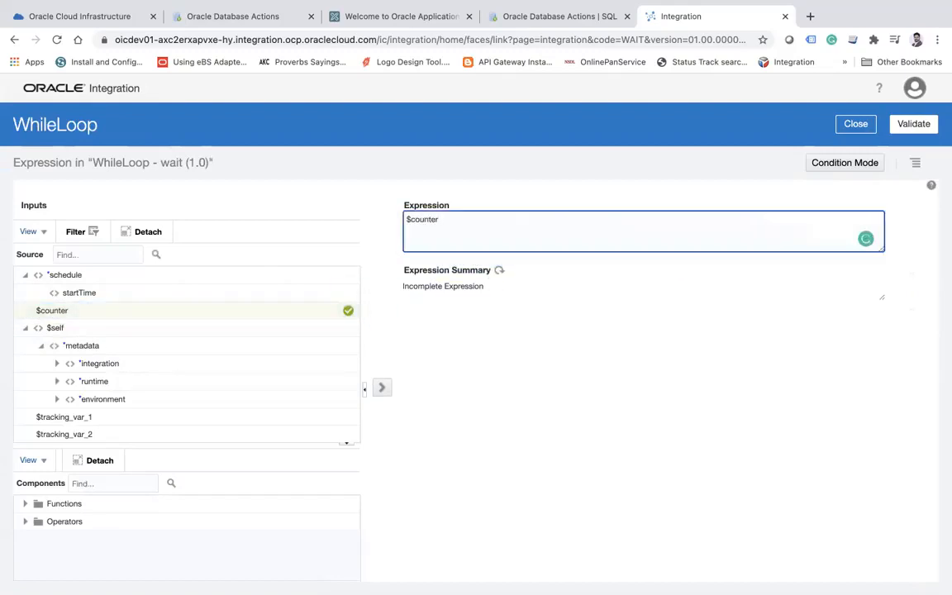
{"action": "key", "text": "BackSpace"}
{"action": "key", "text": "BackSpace"}
{"action": "key", "text": "BackSpace"}
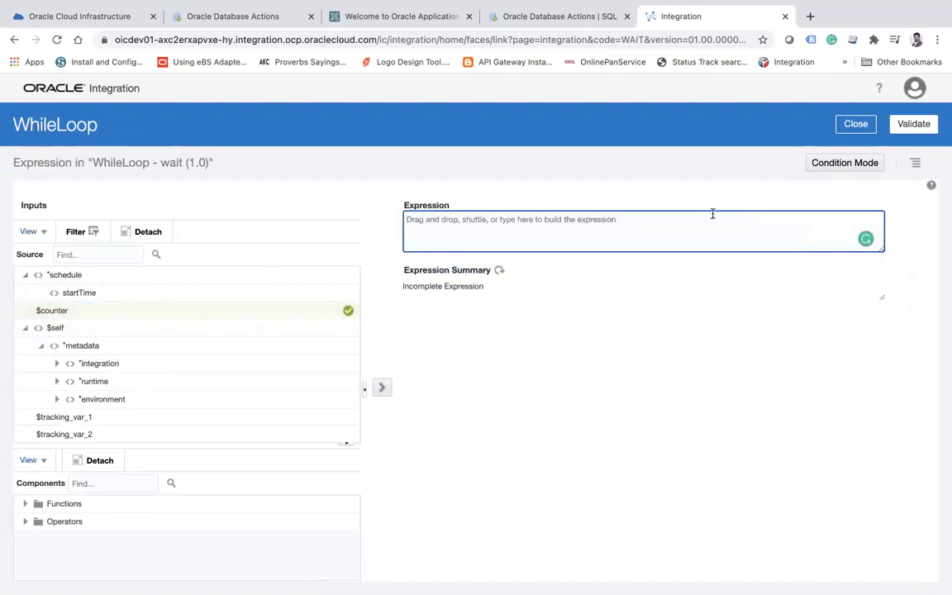
Build the loop condition $counter = 'true' in Condition Mode, validate it, and close the editors
{"action": "left_click", "coordinate": [841, 163]}
{"action": "left_click_drag", "start_coordinate": [74, 321], "coordinate": [483, 259]}
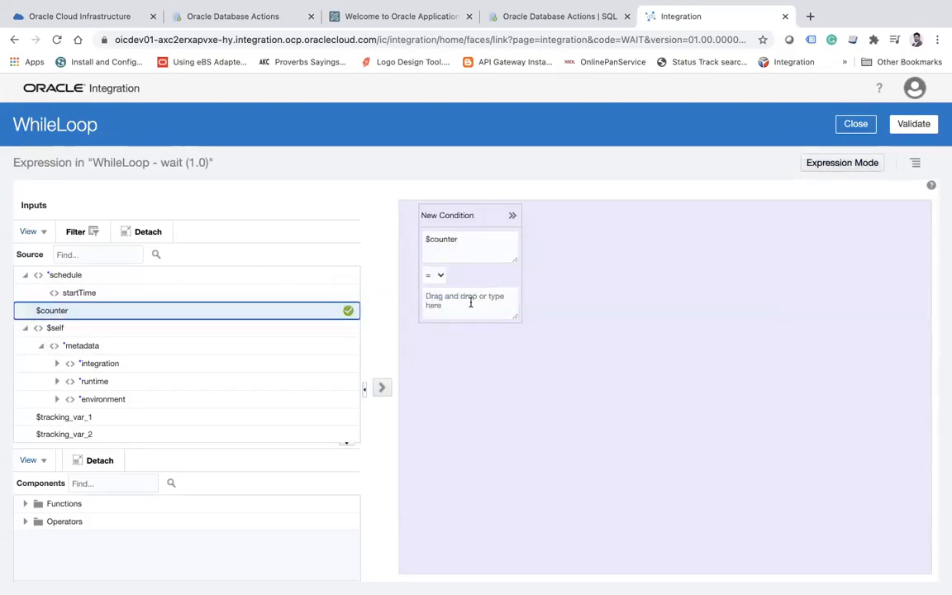
{"action": "left_click", "coordinate": [470, 306]}
{"action": "type", "text": "'true"}
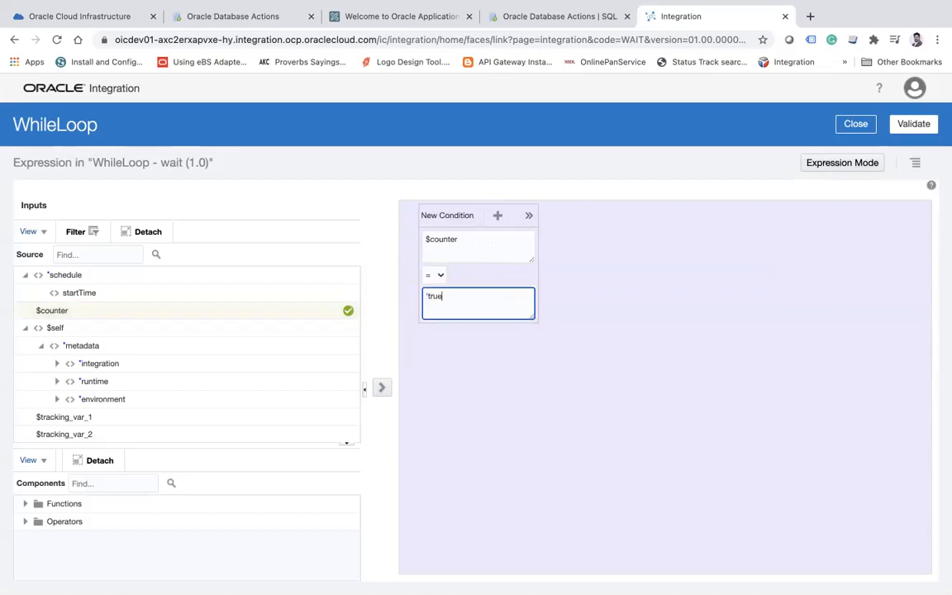
{"action": "left_click", "coordinate": [913, 123]}
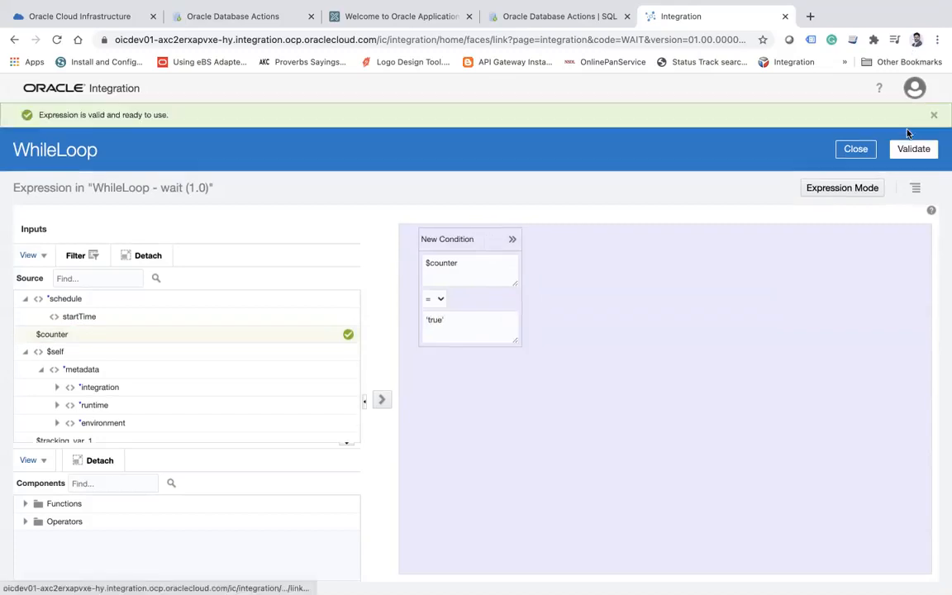
{"action": "left_click", "coordinate": [857, 150]}
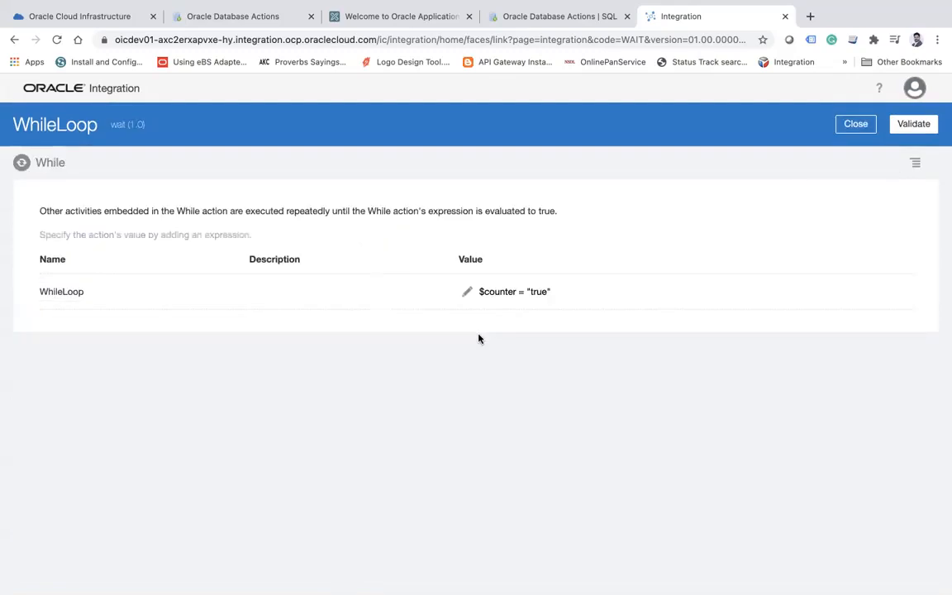
{"action": "left_click", "coordinate": [855, 126]}
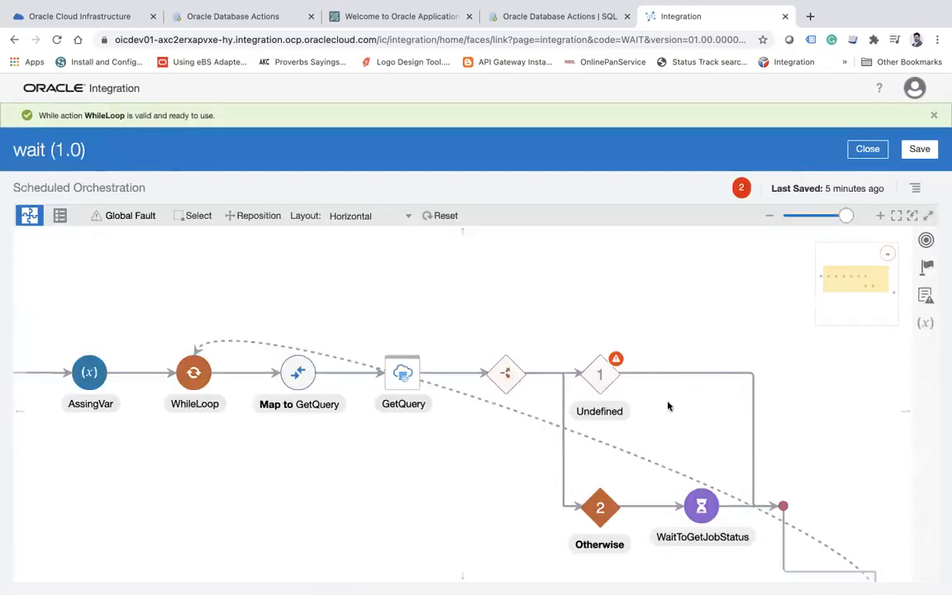
{"action": "left_click_drag", "start_coordinate": [733, 319], "coordinate": [578, 293]}
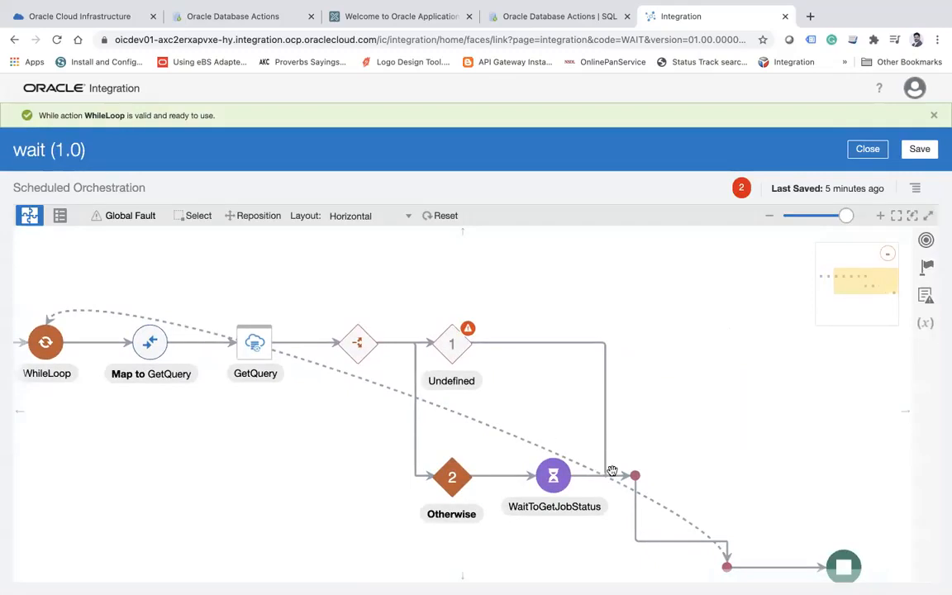
{"action": "left_click", "coordinate": [925, 270]}
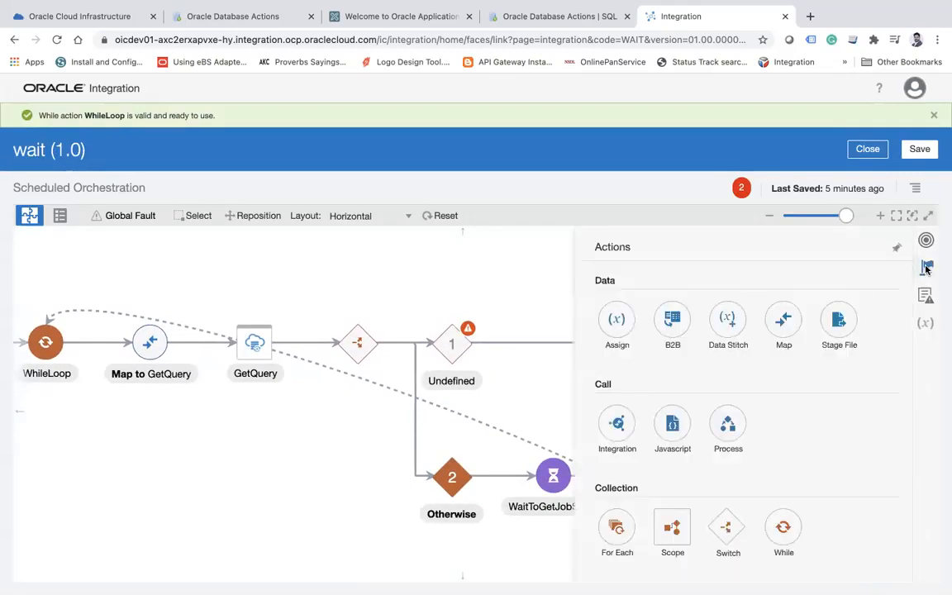
{"action": "left_click", "coordinate": [516, 295]}
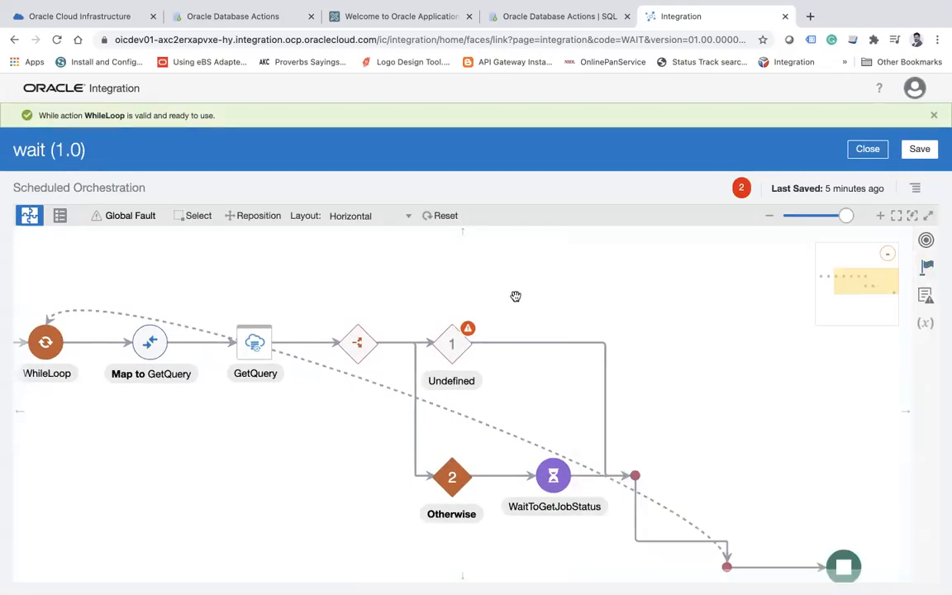
{"action": "left_click_drag", "start_coordinate": [245, 440], "coordinate": [399, 440]}
{"action": "left_click_drag", "start_coordinate": [331, 440], "coordinate": [435, 444]}
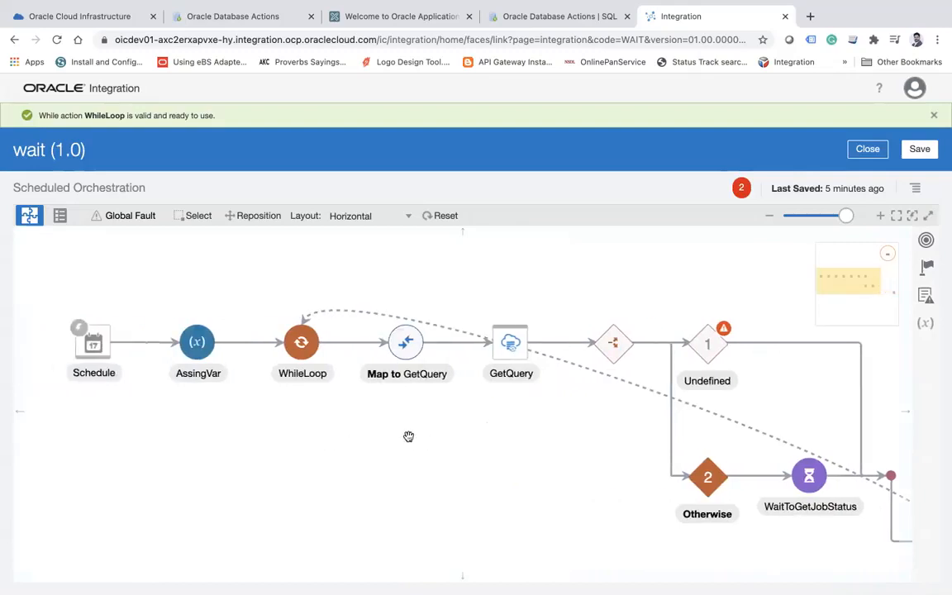
{"action": "left_click", "coordinate": [202, 344]}
{"action": "left_click", "coordinate": [208, 295]}
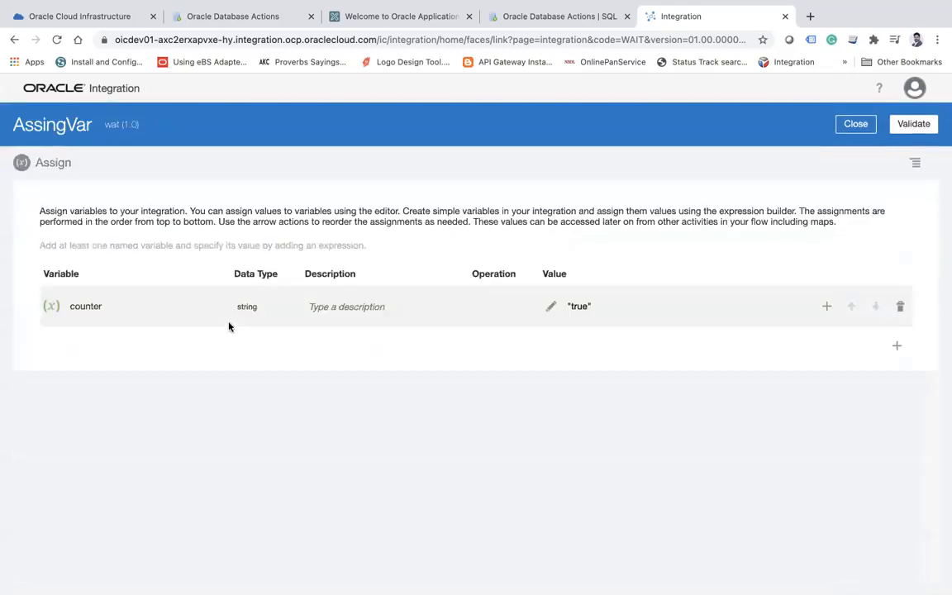
{"action": "left_click", "coordinate": [547, 309]}
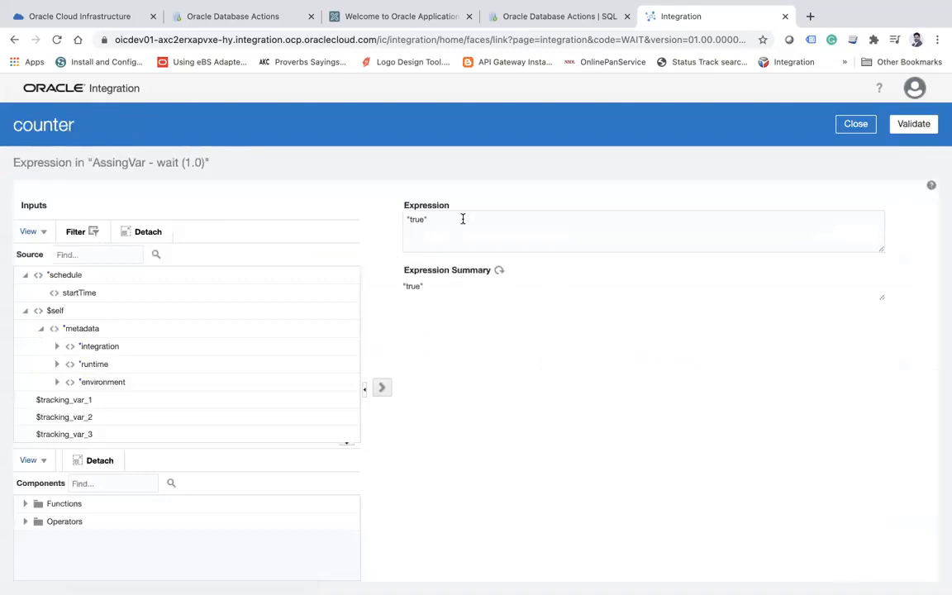
{"action": "type", "text": "1"}
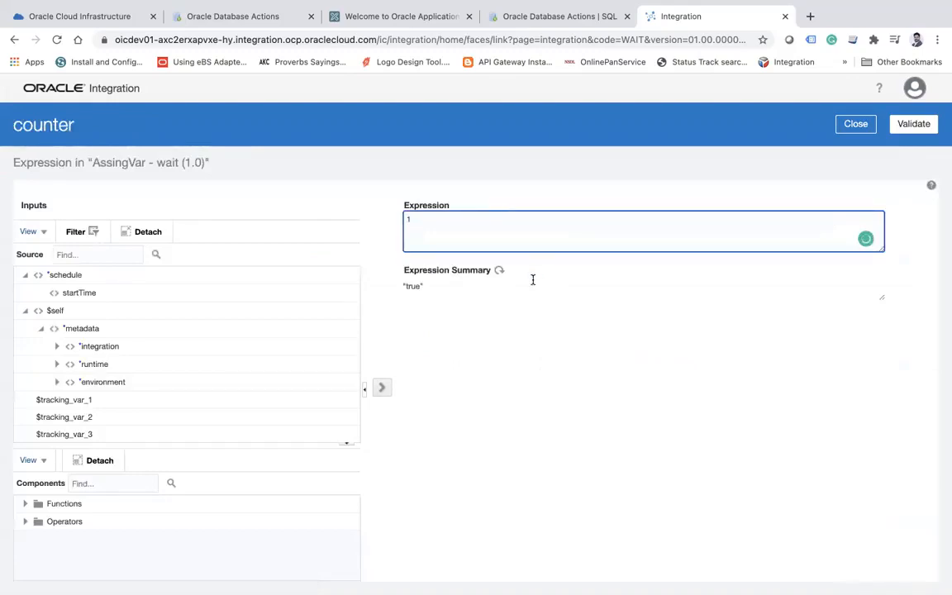
{"action": "left_click", "coordinate": [500, 271]}
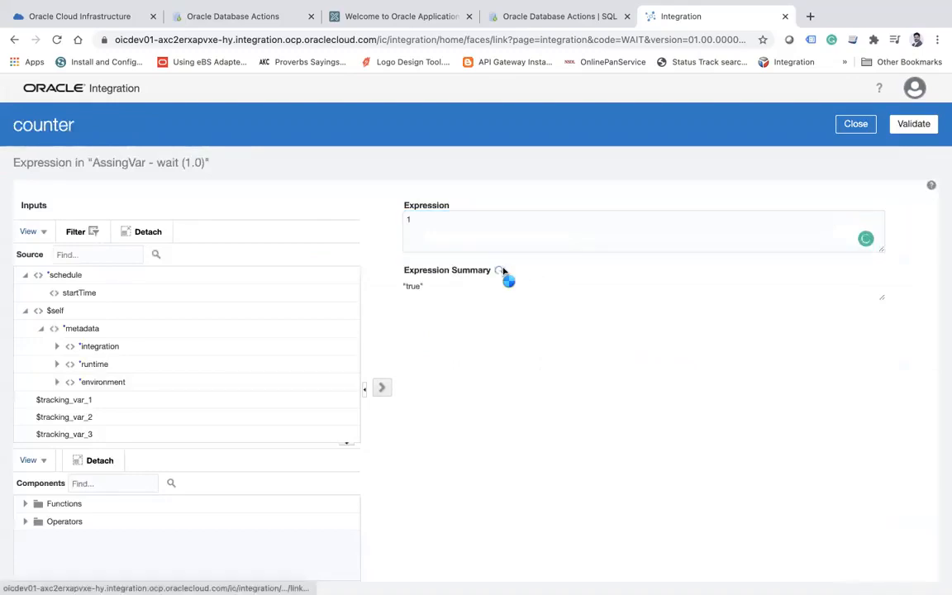
{"action": "left_click", "coordinate": [857, 128]}
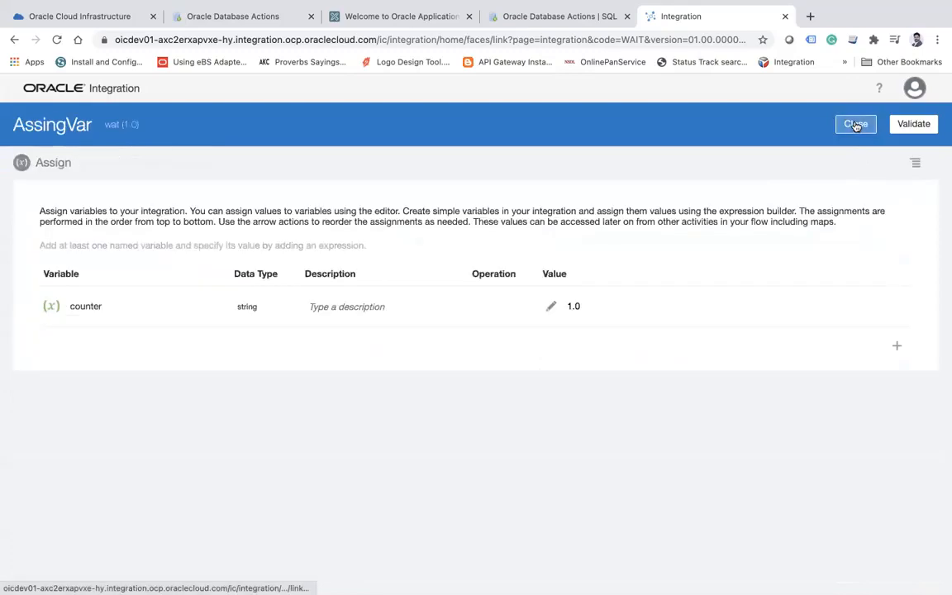
{"action": "left_click", "coordinate": [856, 124]}
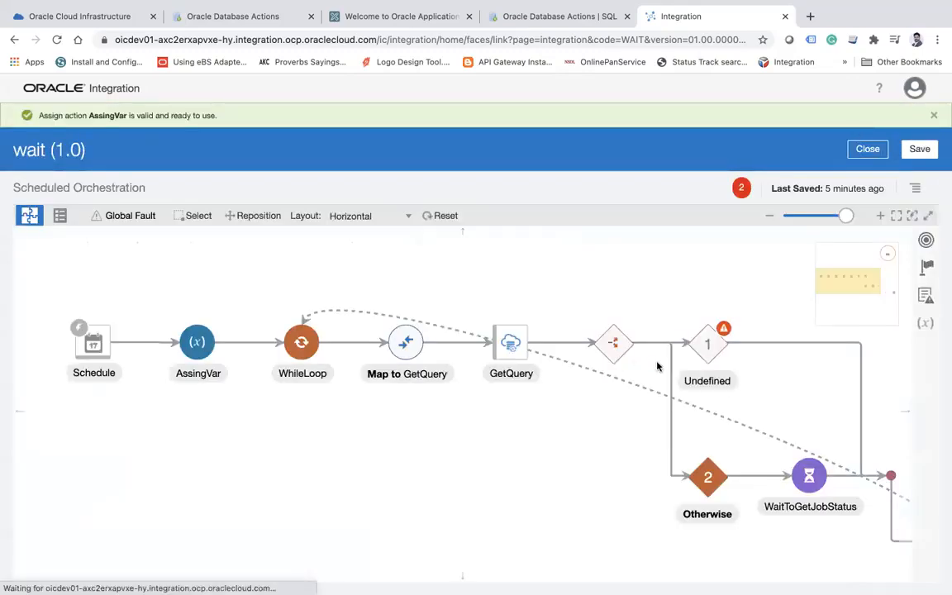
{"action": "left_click_drag", "start_coordinate": [527, 456], "coordinate": [311, 481]}
{"action": "left_click", "coordinate": [492, 372]}
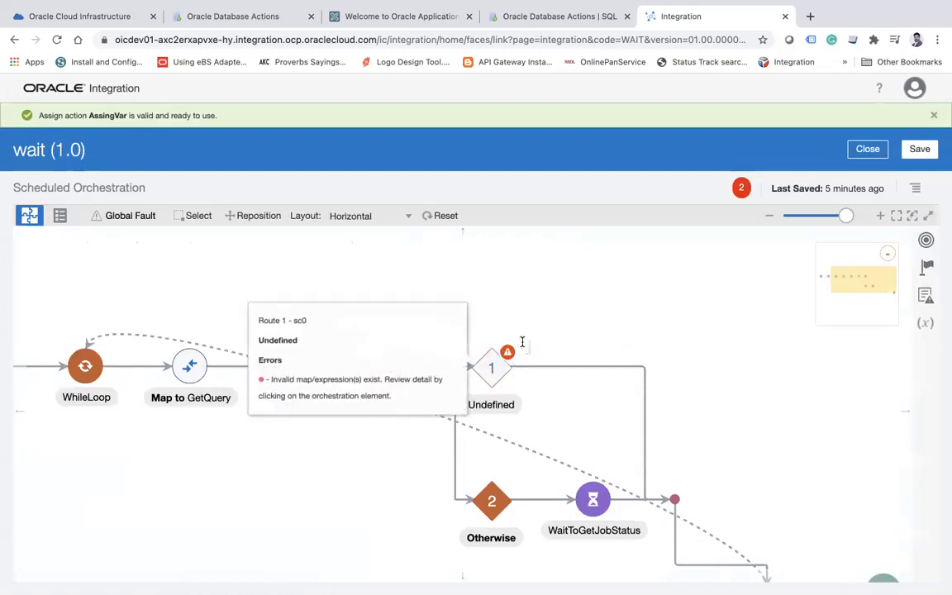
{"action": "left_click", "coordinate": [523, 345]}
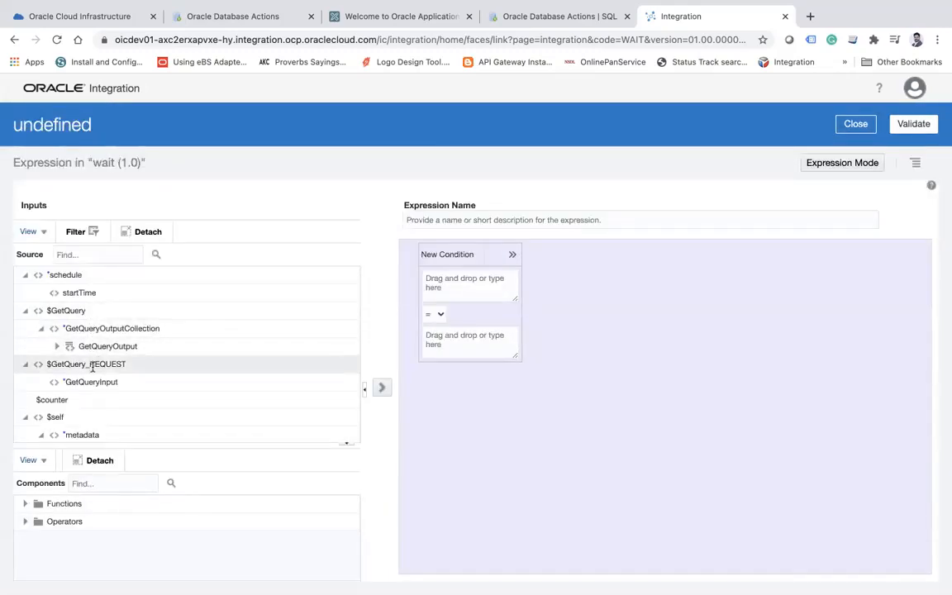
{"action": "left_click_drag", "start_coordinate": [88, 399], "coordinate": [480, 283]}
{"action": "left_click", "coordinate": [441, 316]}
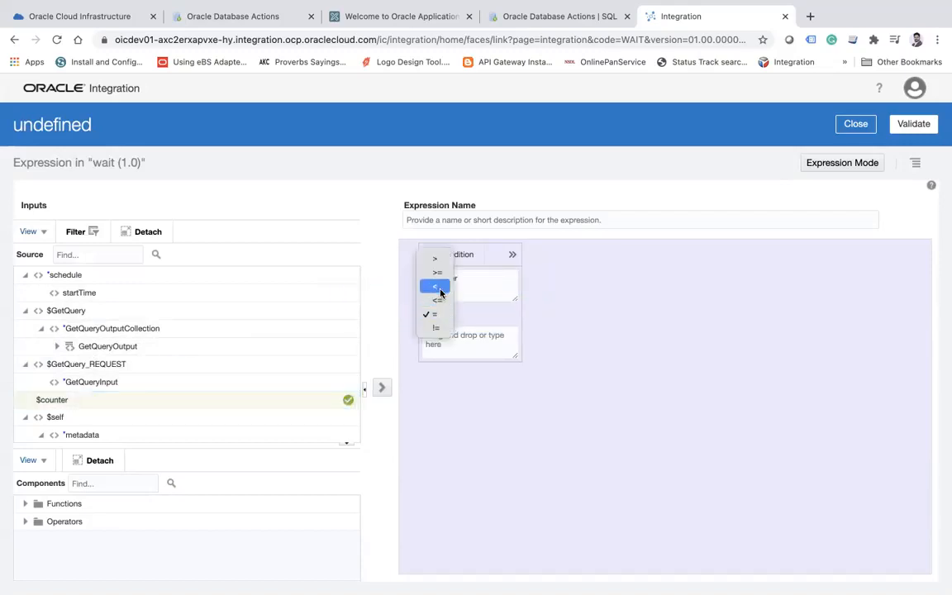
{"action": "left_click", "coordinate": [436, 300]}
{"action": "left_click", "coordinate": [459, 337]}
{"action": "type", "text": "3"}
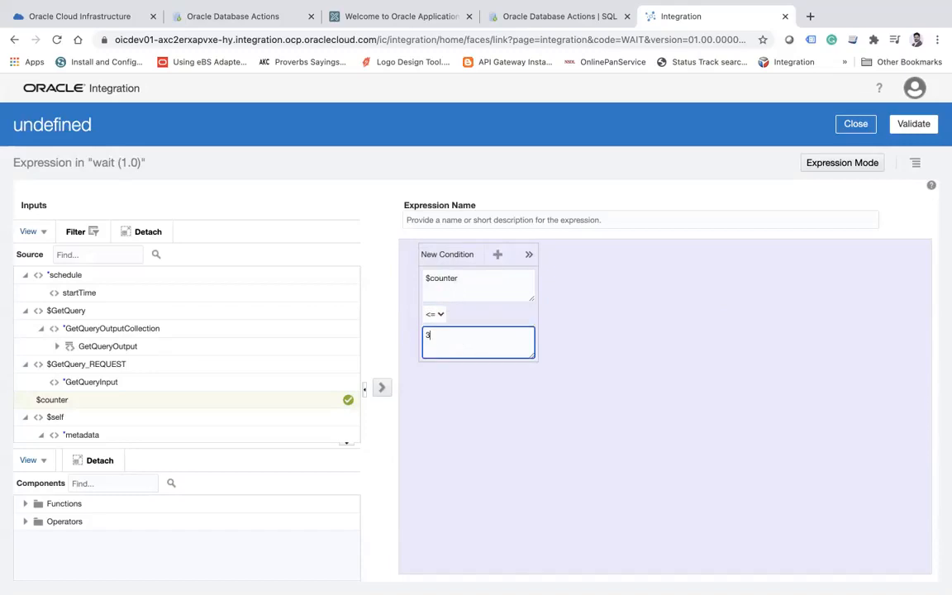
{"action": "left_click", "coordinate": [913, 124]}
{"action": "left_click", "coordinate": [855, 149]}
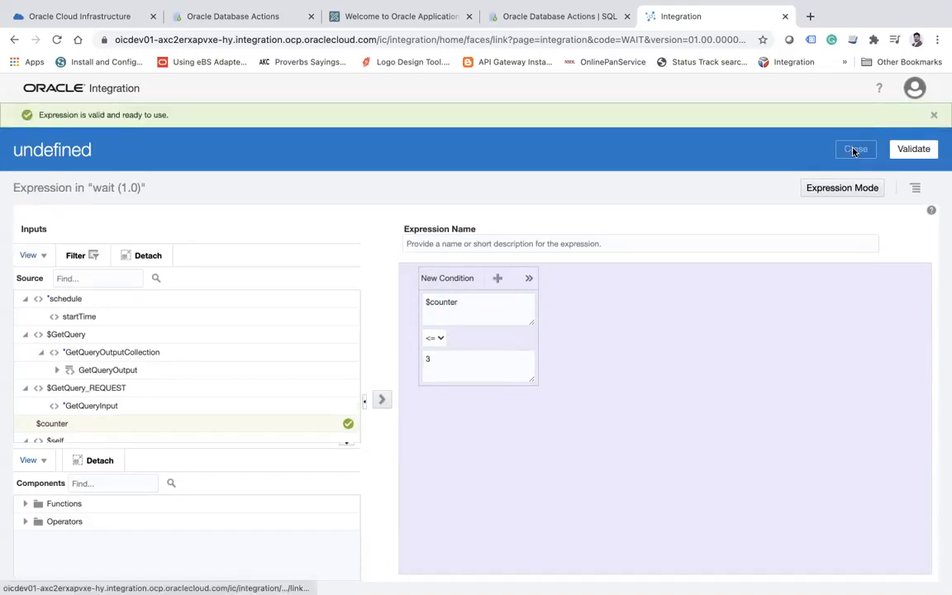
{"action": "left_click_drag", "start_coordinate": [680, 368], "coordinate": [661, 396]}
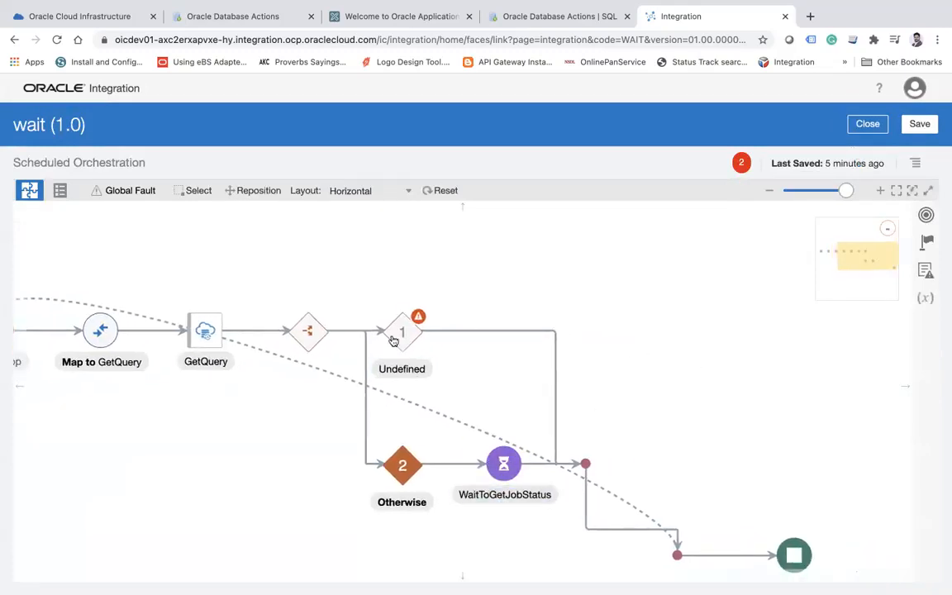
Add an Assign action named ReassingVar on the switch's Undefined branch
{"action": "mouse_move", "coordinate": [464, 331]}
{"action": "left_click", "coordinate": [926, 242]}
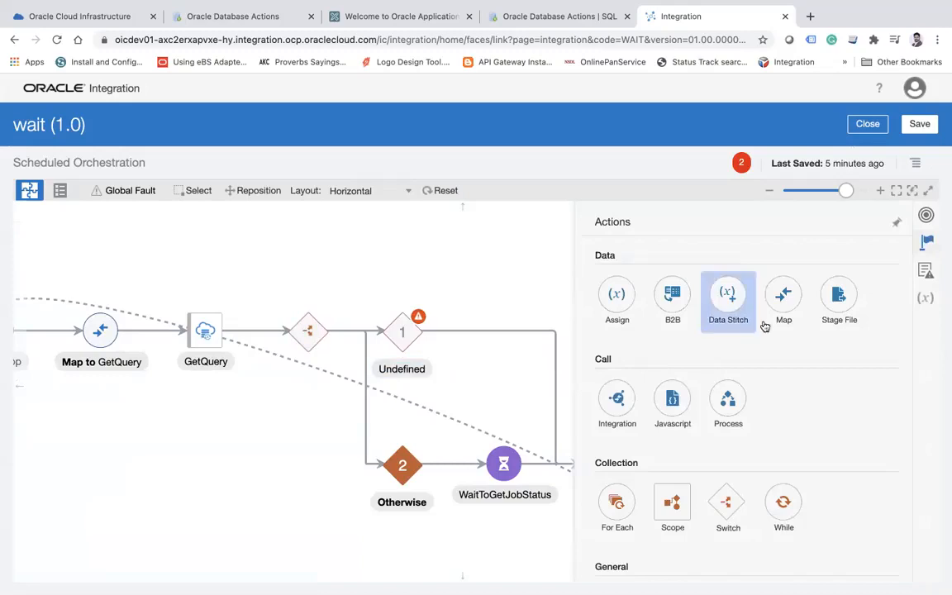
{"action": "left_click_drag", "start_coordinate": [616, 293], "coordinate": [455, 325]}
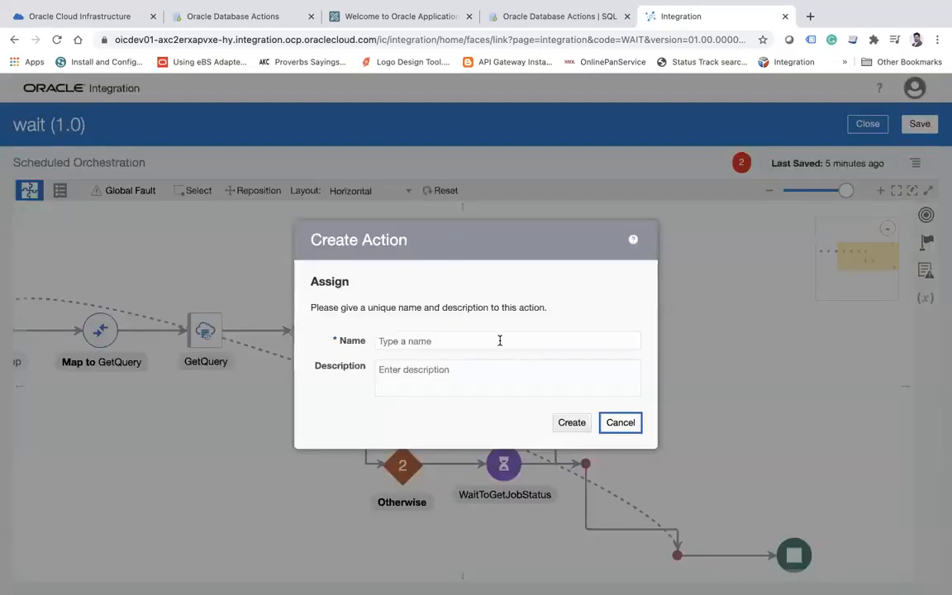
{"action": "left_click", "coordinate": [499, 339]}
{"action": "type", "text": "Assin"}
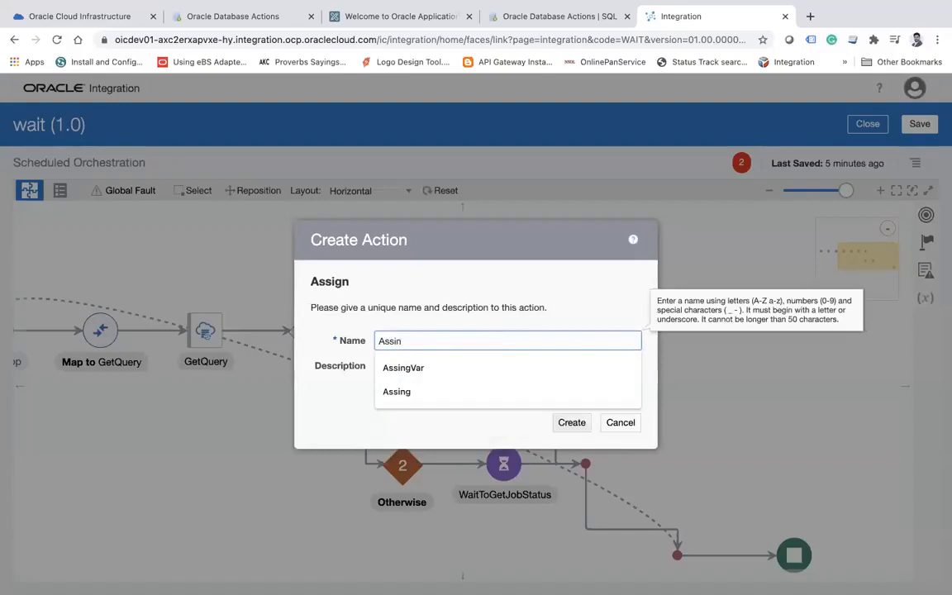
{"action": "key", "text": "Down"}
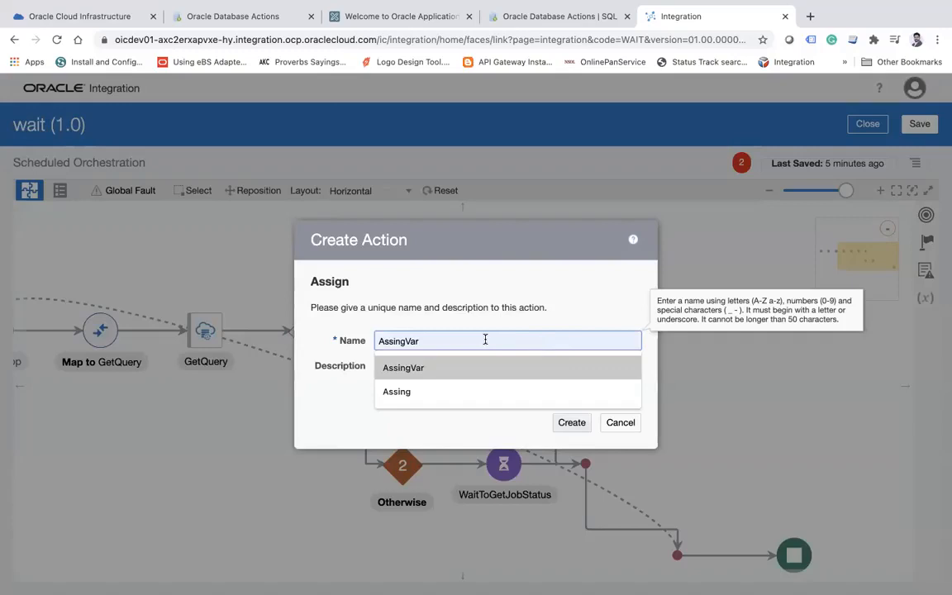
{"action": "left_click", "coordinate": [397, 391]}
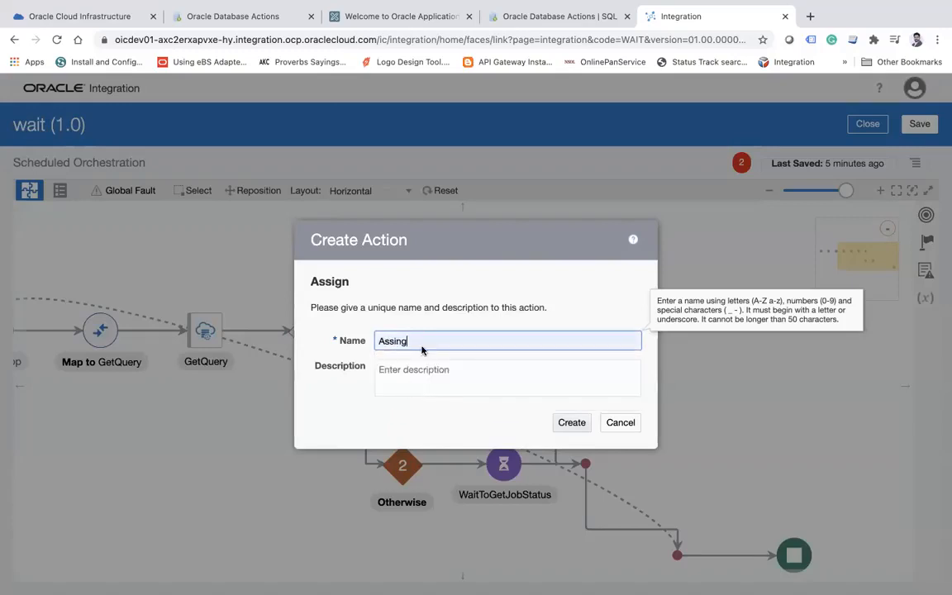
{"action": "key", "text": "super+a"}
{"action": "type", "text": "R"}
{"action": "key", "text": "Down"}
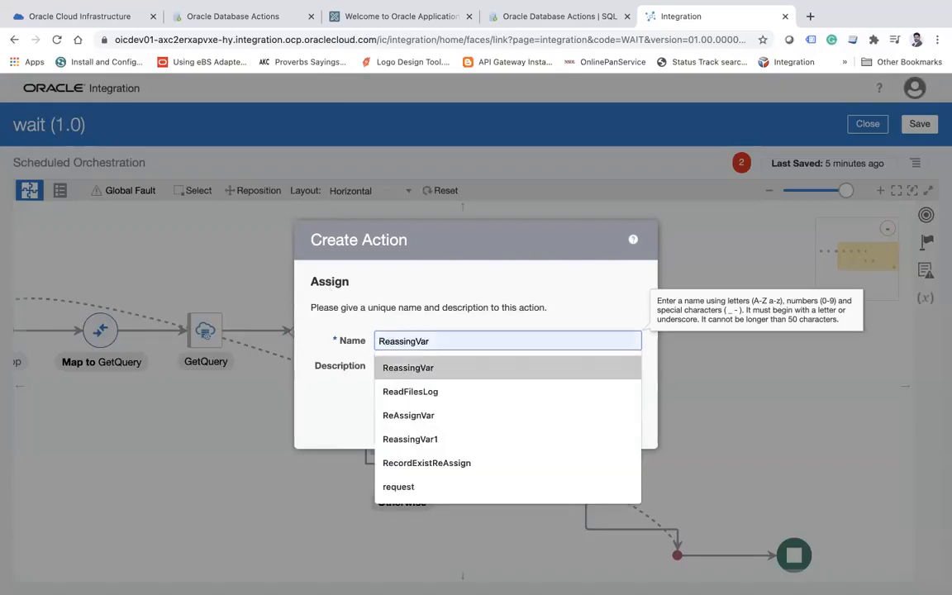
{"action": "key", "text": "Return"}
{"action": "left_click", "coordinate": [571, 421]}
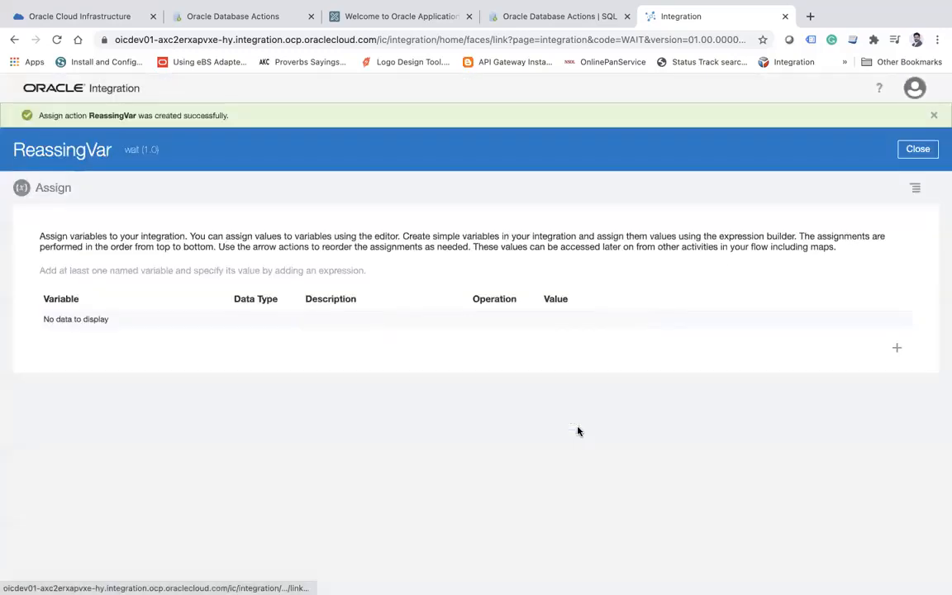
Make ReassingVar assign the value 4 to counter, then close its editors
{"action": "left_click", "coordinate": [899, 349]}
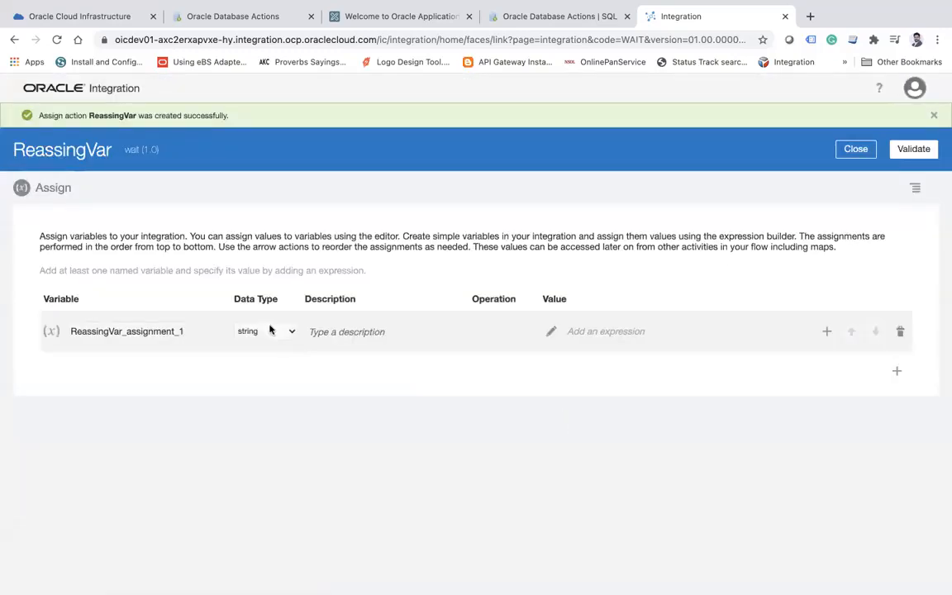
{"action": "left_click", "coordinate": [201, 331]}
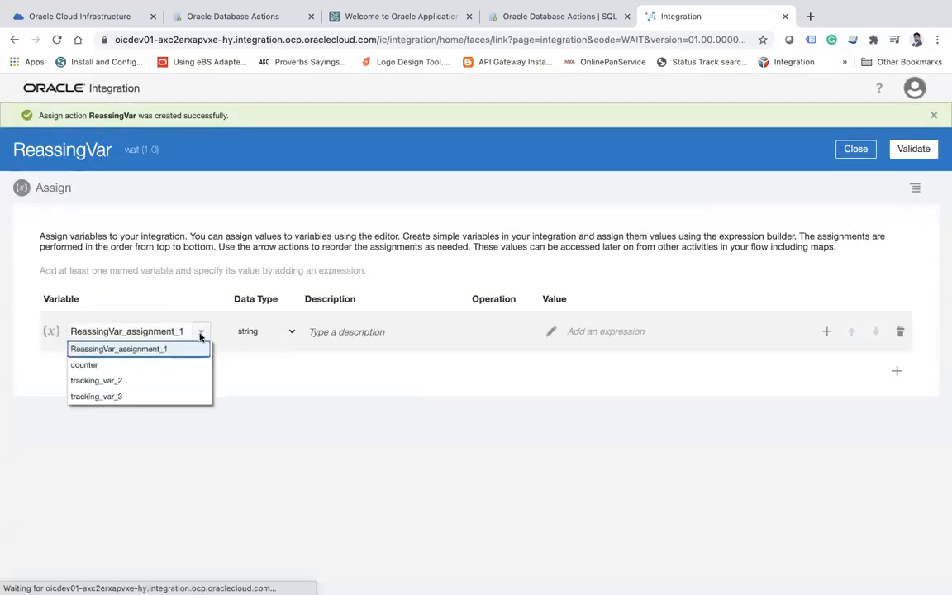
{"action": "left_click", "coordinate": [122, 365]}
{"action": "left_click", "coordinate": [553, 332]}
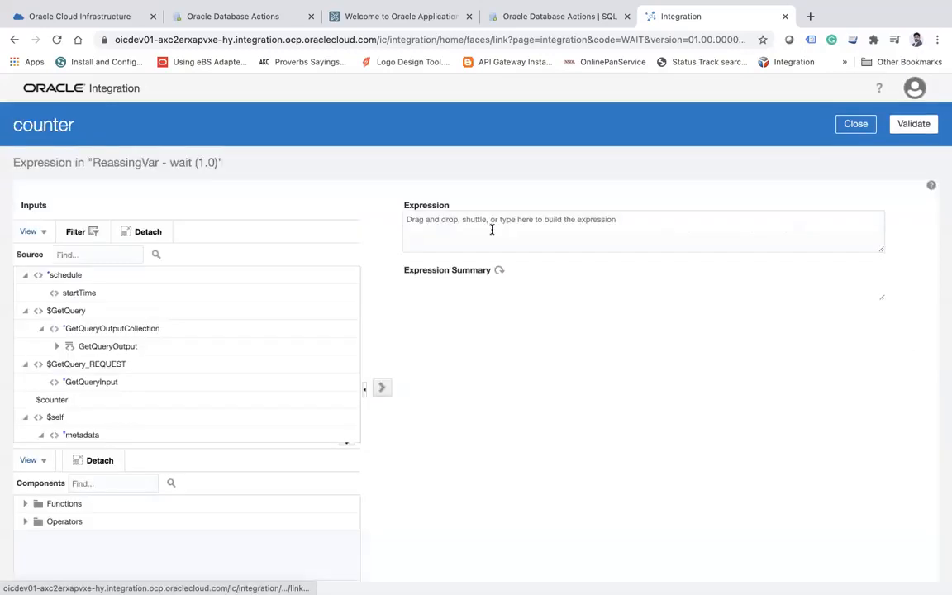
{"action": "left_click", "coordinate": [491, 227]}
{"action": "type", "text": "4"}
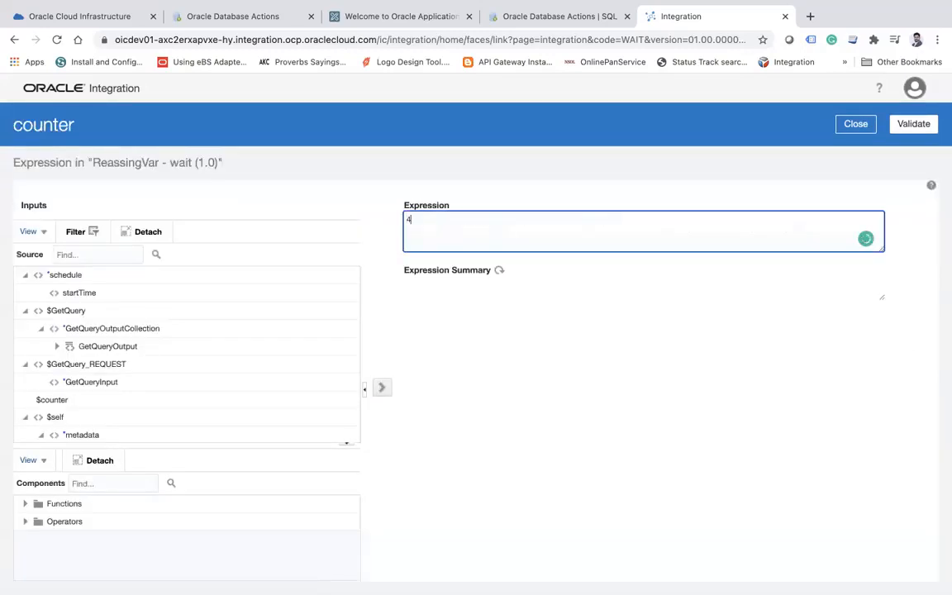
{"action": "left_click", "coordinate": [500, 271]}
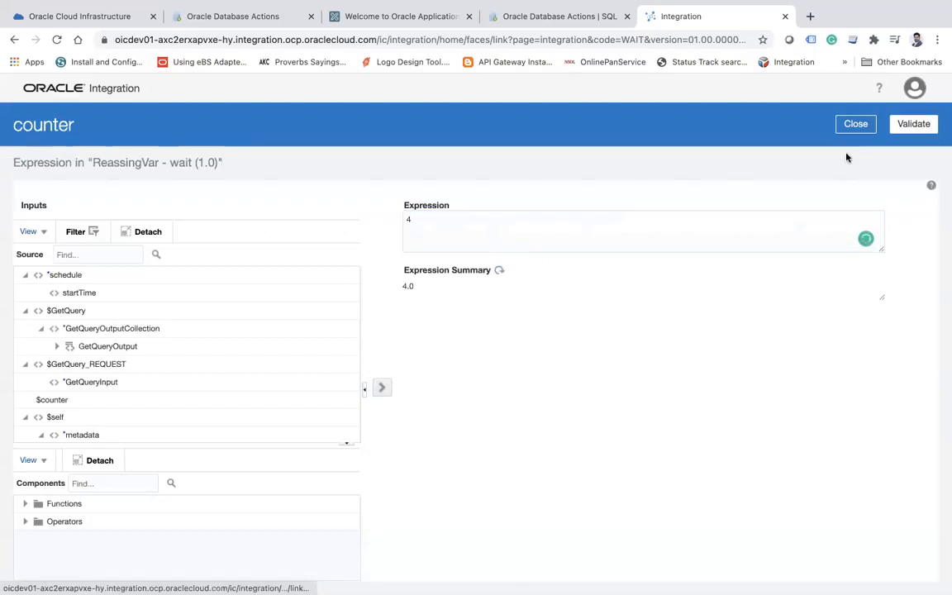
{"action": "left_click", "coordinate": [857, 124]}
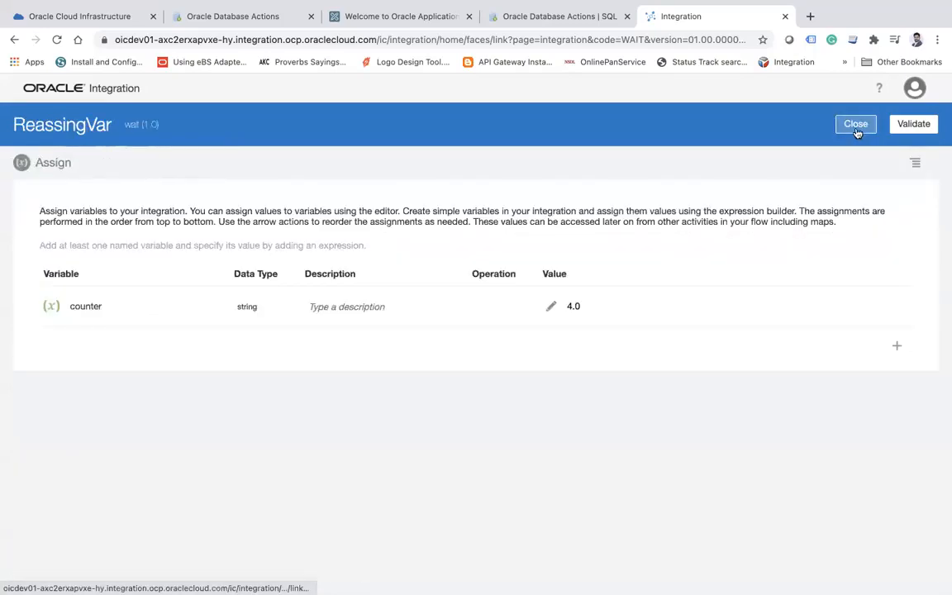
{"action": "left_click", "coordinate": [856, 124]}
Add an Assign action named IncreaseCounter after WaitToGetJobStatus
{"action": "left_click_drag", "start_coordinate": [686, 465], "coordinate": [641, 370]}
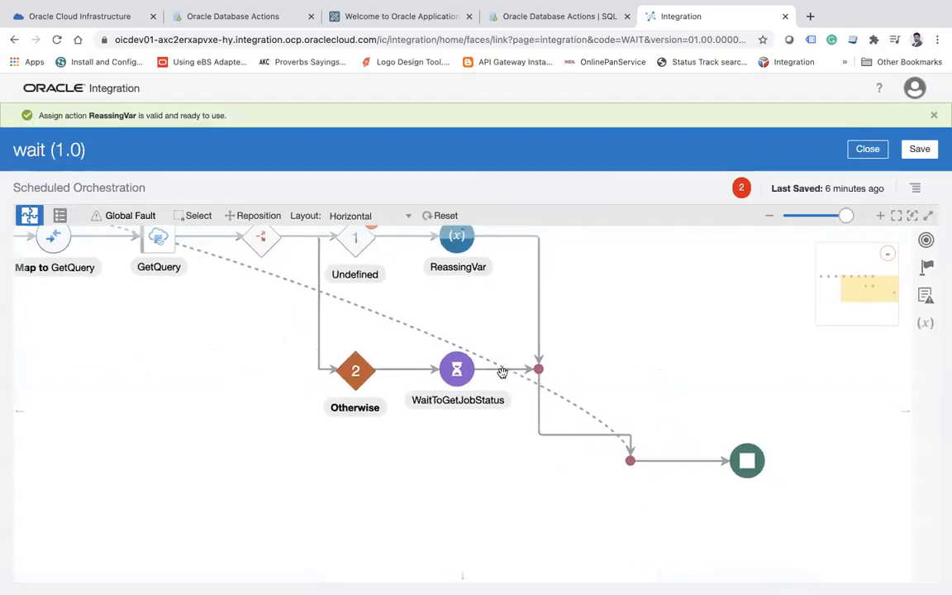
{"action": "mouse_move", "coordinate": [518, 374]}
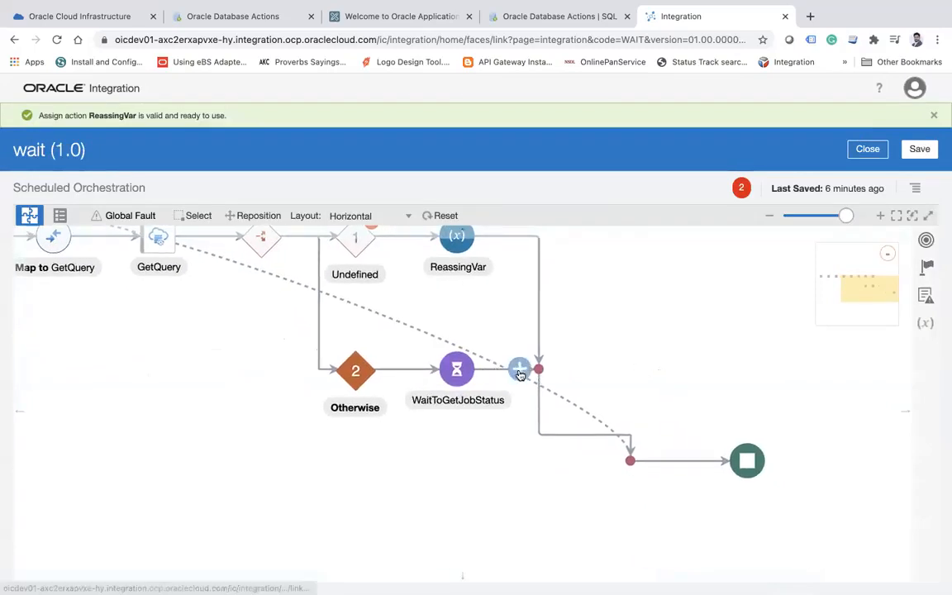
{"action": "left_click", "coordinate": [519, 370]}
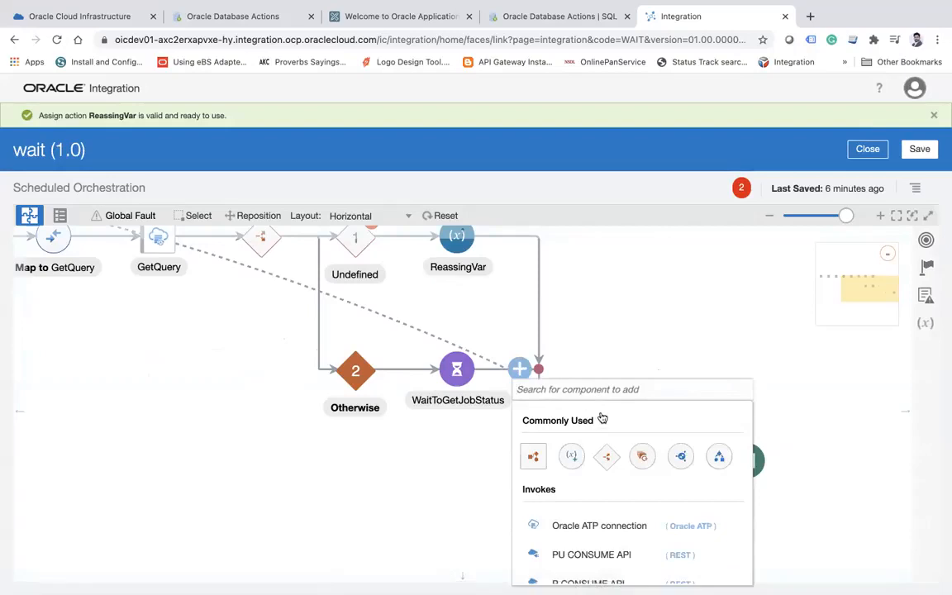
{"action": "type", "text": "ass"}
{"action": "left_click", "coordinate": [602, 468]}
{"action": "left_click", "coordinate": [479, 343]}
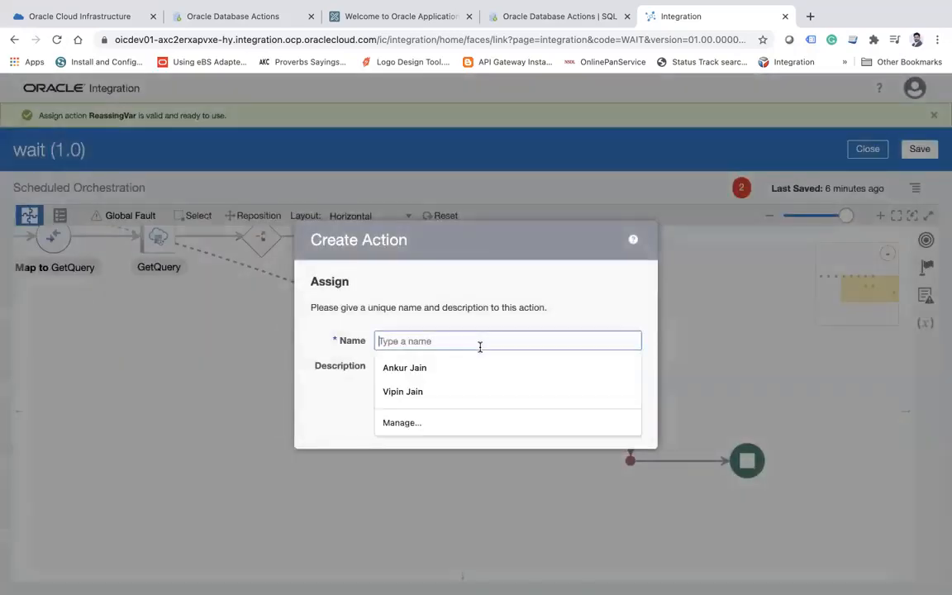
{"action": "type", "text": "IncreaseCounter"}
{"action": "left_click", "coordinate": [580, 424]}
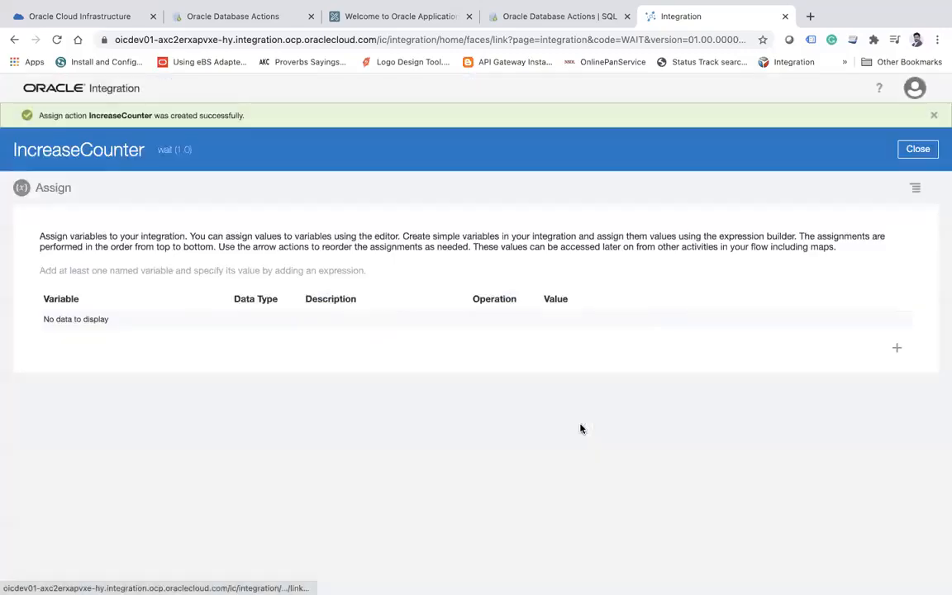
Make IncreaseCounter assign $counter+1 to counter, then close its editors
{"action": "left_click", "coordinate": [898, 348]}
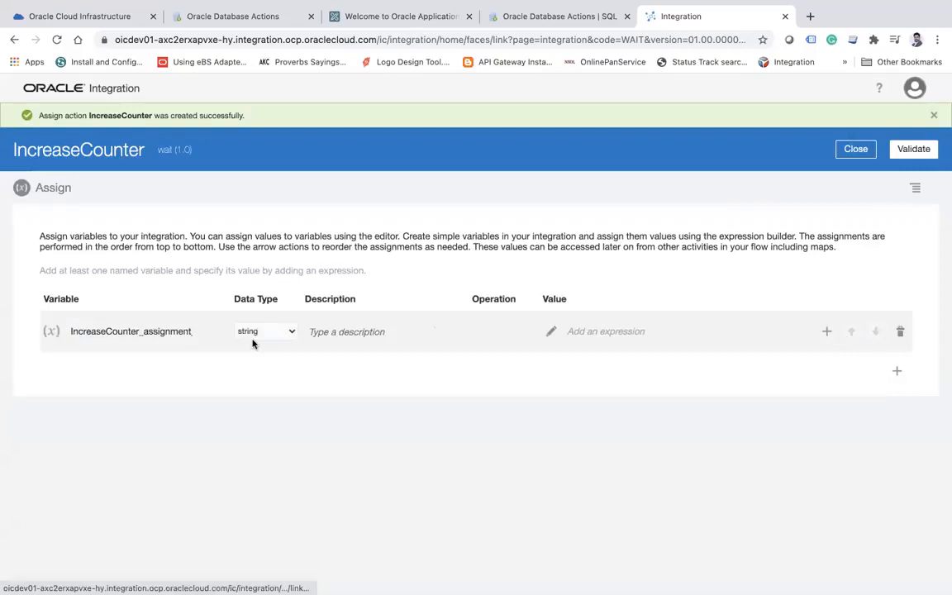
{"action": "left_click", "coordinate": [205, 333]}
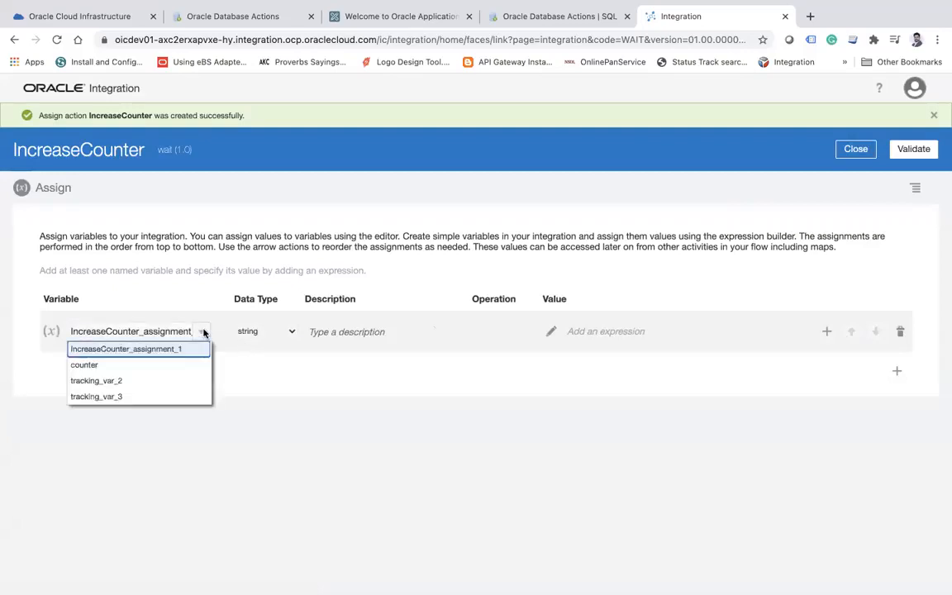
{"action": "left_click", "coordinate": [132, 366]}
{"action": "left_click", "coordinate": [551, 331]}
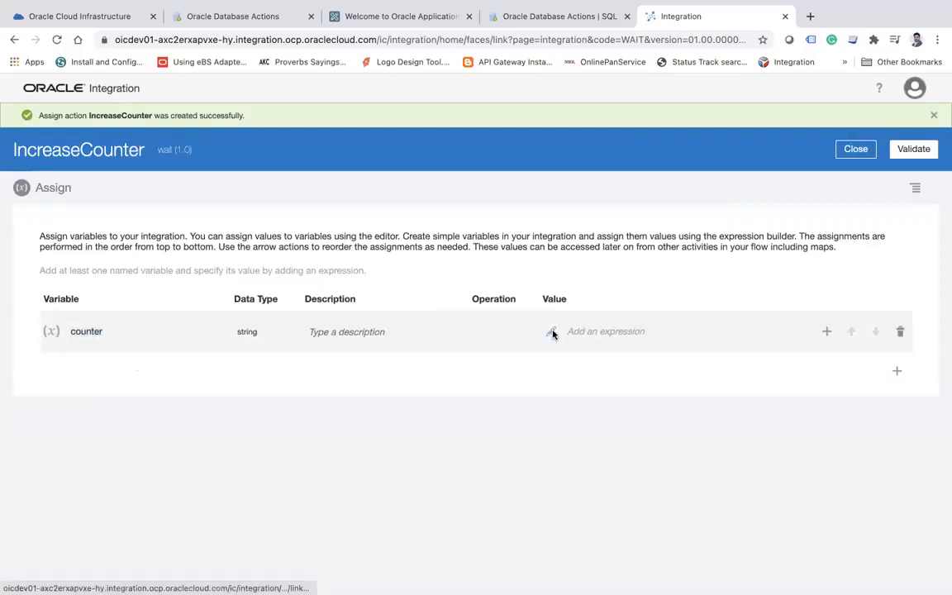
{"action": "left_click_drag", "start_coordinate": [78, 400], "coordinate": [526, 232]}
{"action": "left_click", "coordinate": [526, 232]}
{"action": "type", "text": "+1"}
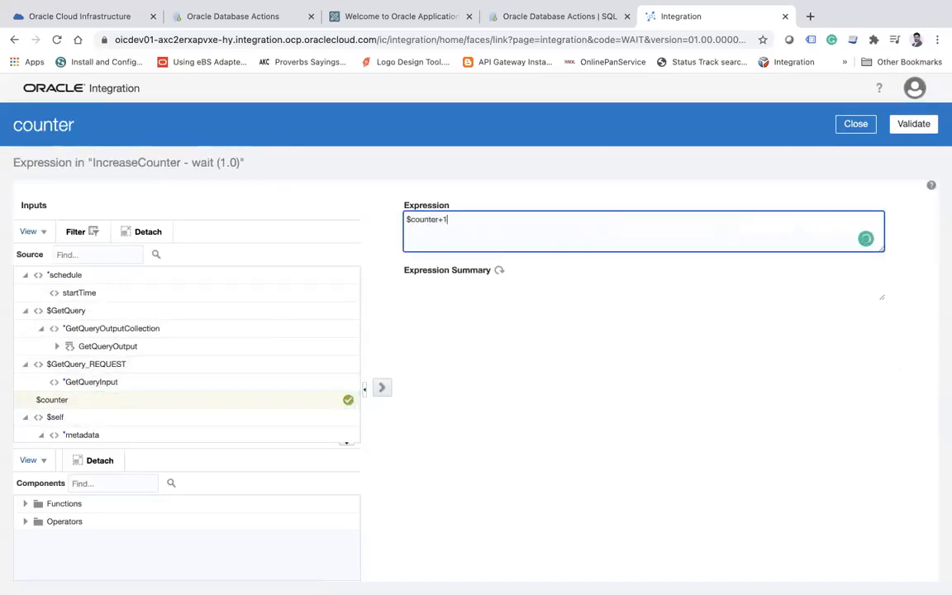
{"action": "left_click", "coordinate": [499, 273]}
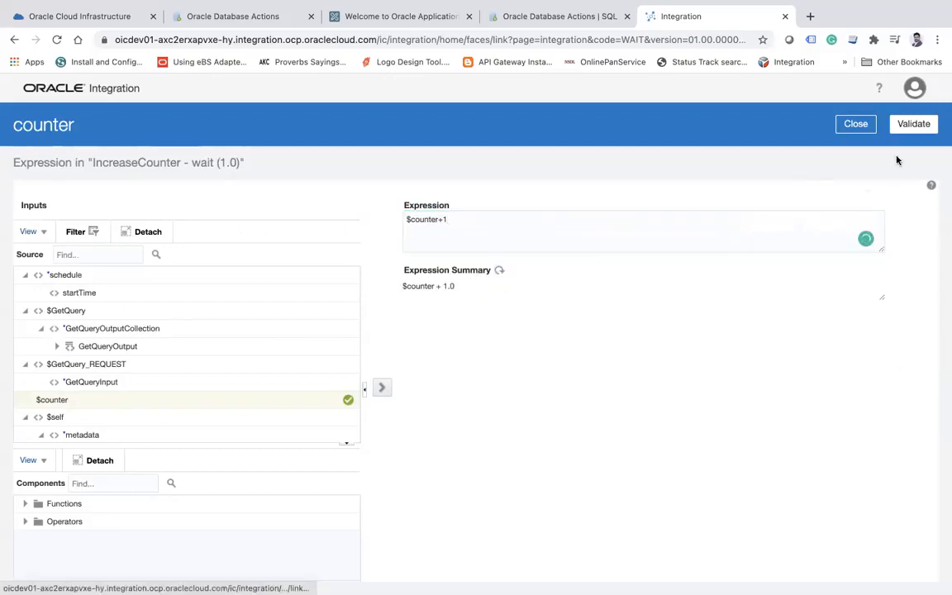
{"action": "left_click", "coordinate": [864, 124]}
{"action": "left_click", "coordinate": [859, 123]}
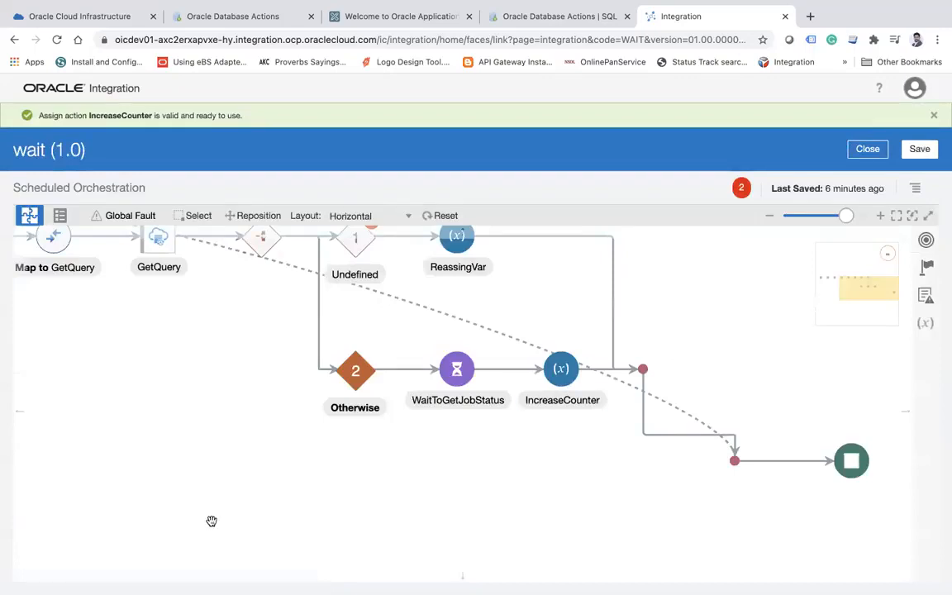
{"action": "left_click_drag", "start_coordinate": [153, 389], "coordinate": [293, 419]}
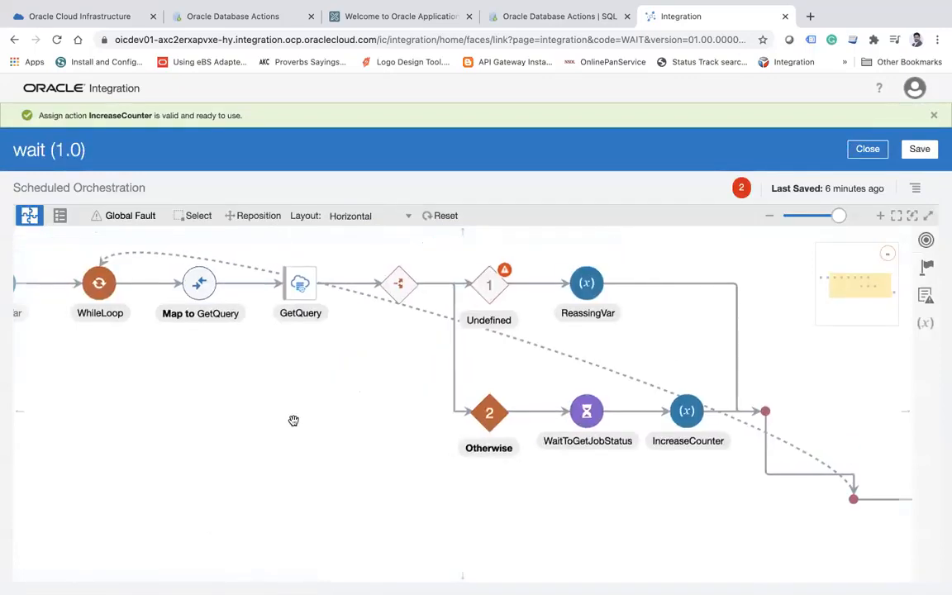
{"action": "scroll", "coordinate": [272, 419], "scroll_direction": "down", "scroll_amount": 2}
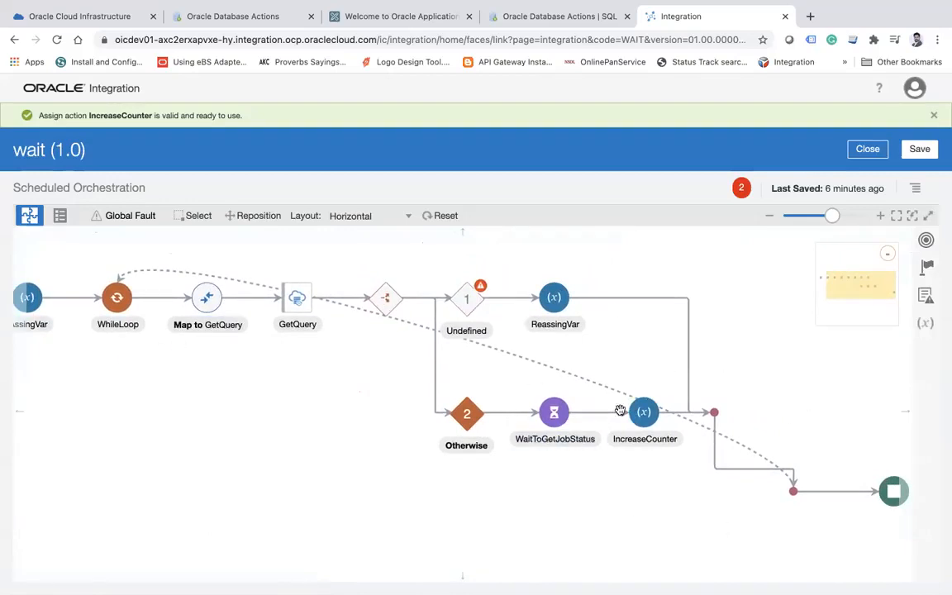
{"action": "scroll", "coordinate": [316, 376], "scroll_direction": "down", "scroll_amount": 1}
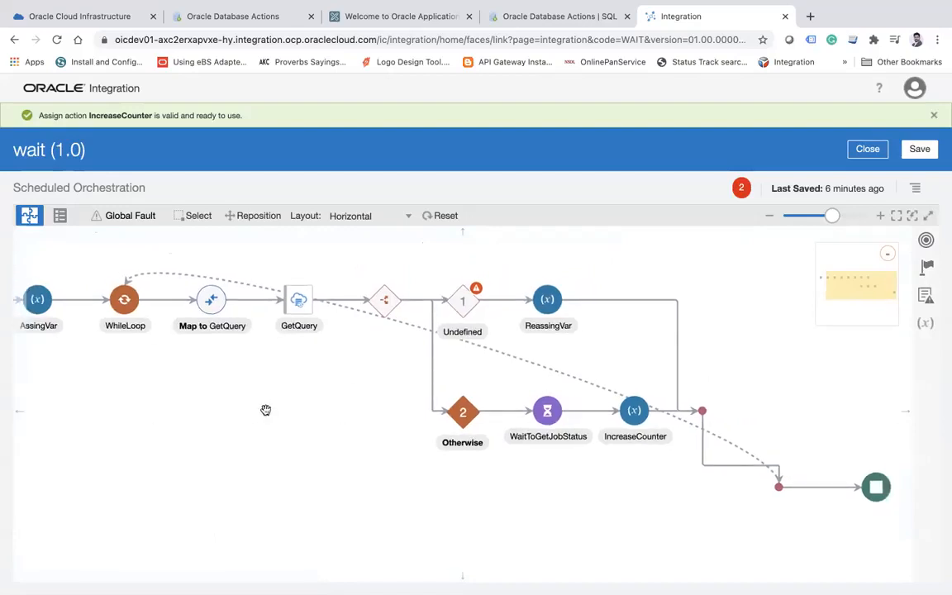
{"action": "scroll", "coordinate": [235, 410], "scroll_direction": "down", "scroll_amount": 2}
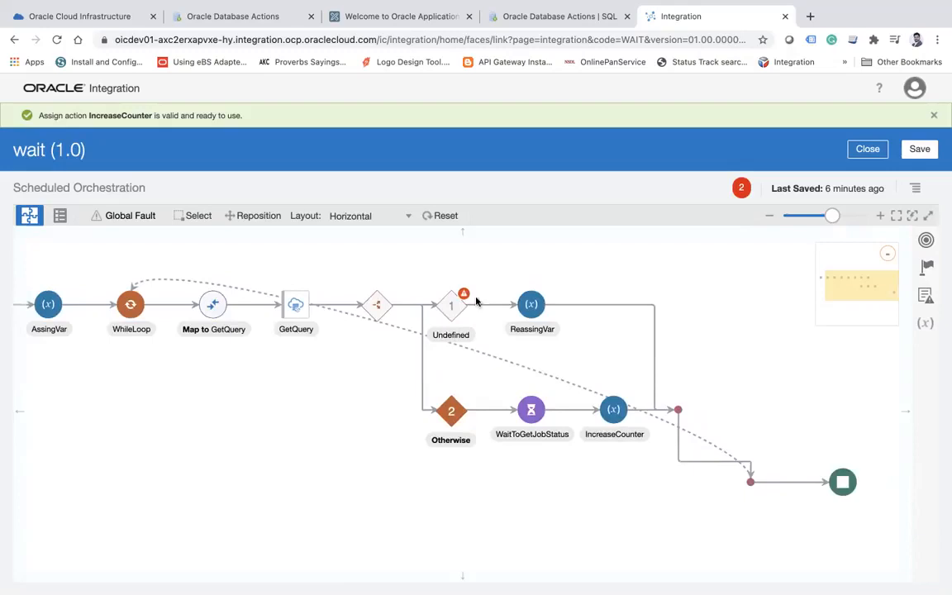
{"action": "scroll", "coordinate": [756, 354], "scroll_direction": "down", "scroll_amount": 1}
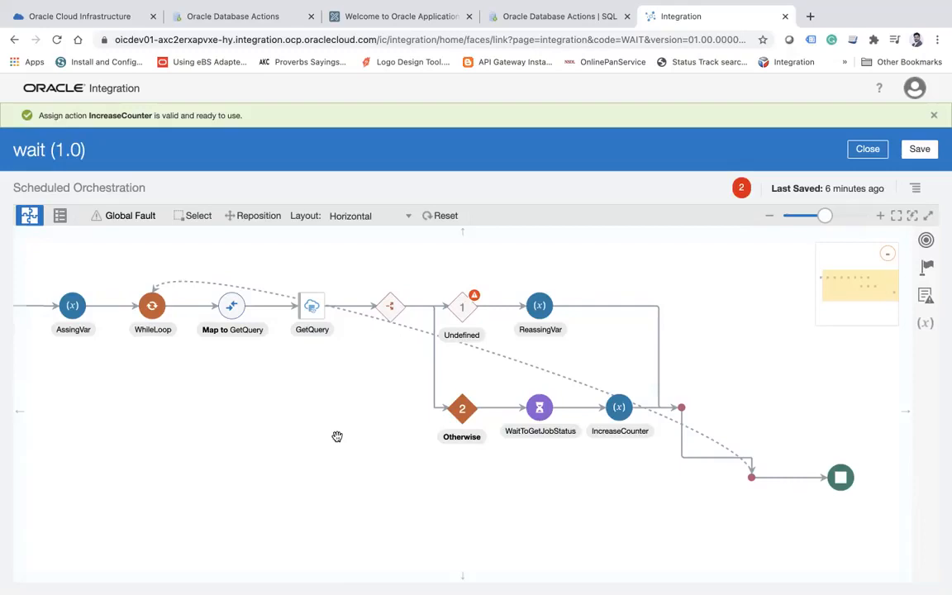
{"action": "left_click", "coordinate": [869, 149]}
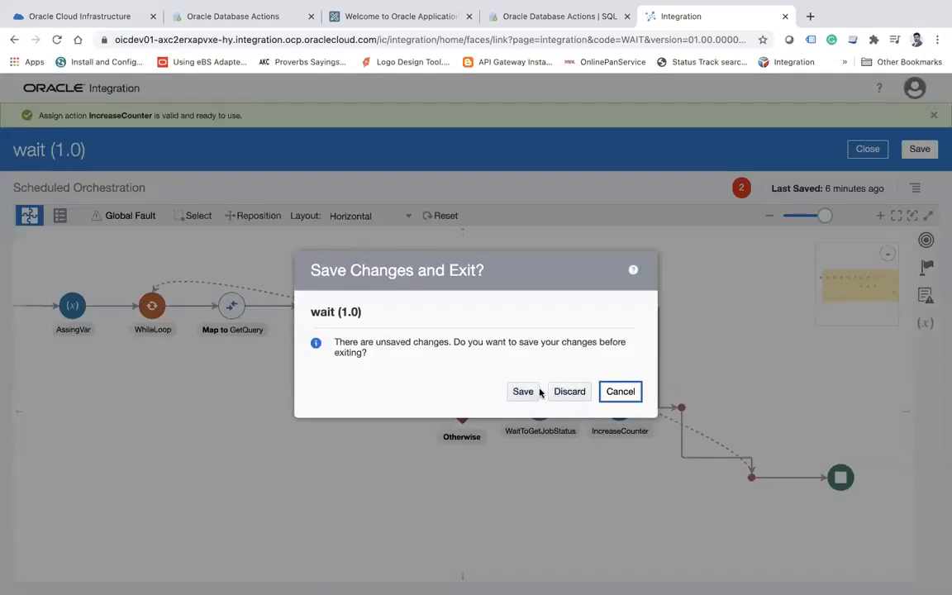
Save and exit the wait integration, then start a new App Driven Orchestration integration
{"action": "left_click", "coordinate": [523, 391]}
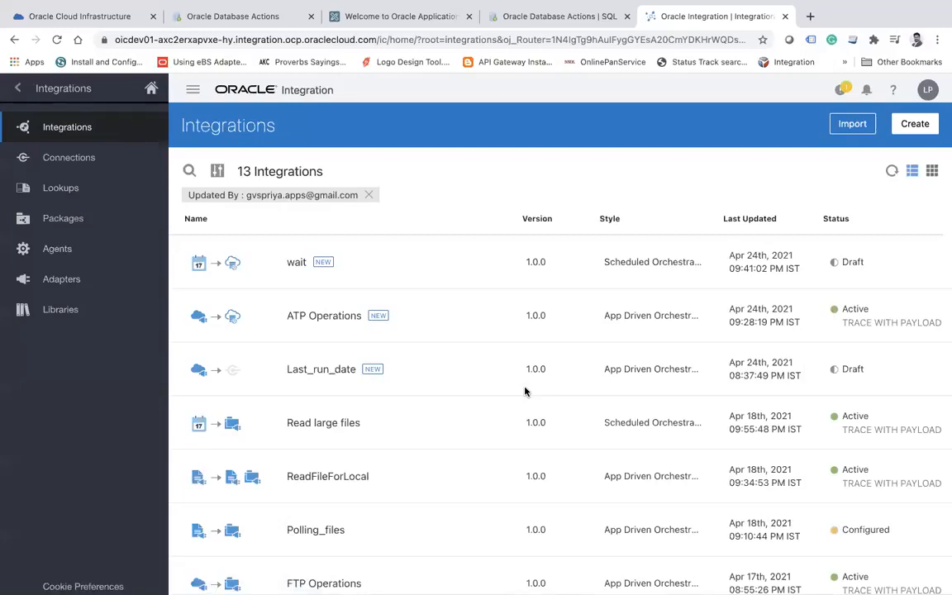
{"action": "left_click", "coordinate": [194, 92]}
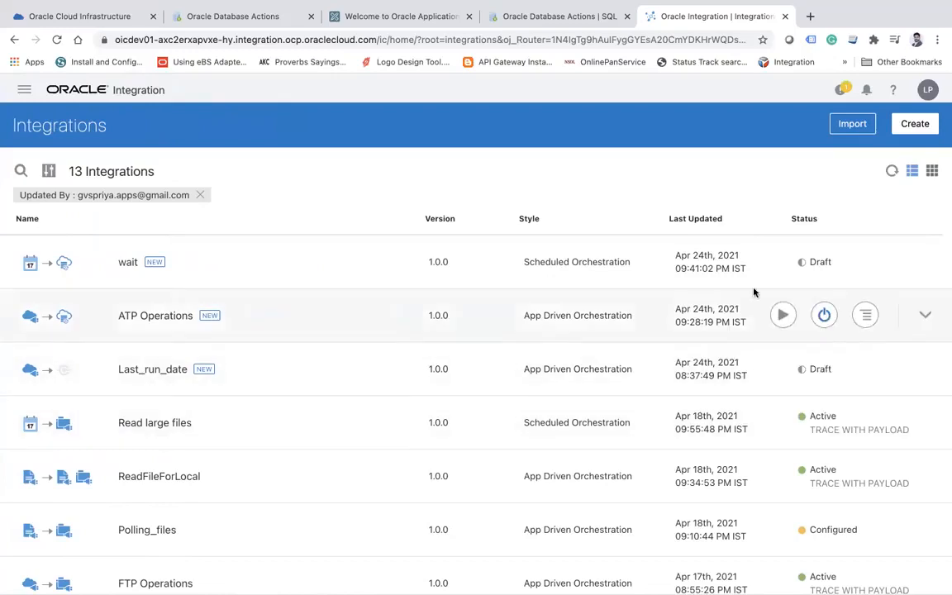
{"action": "left_click", "coordinate": [914, 125]}
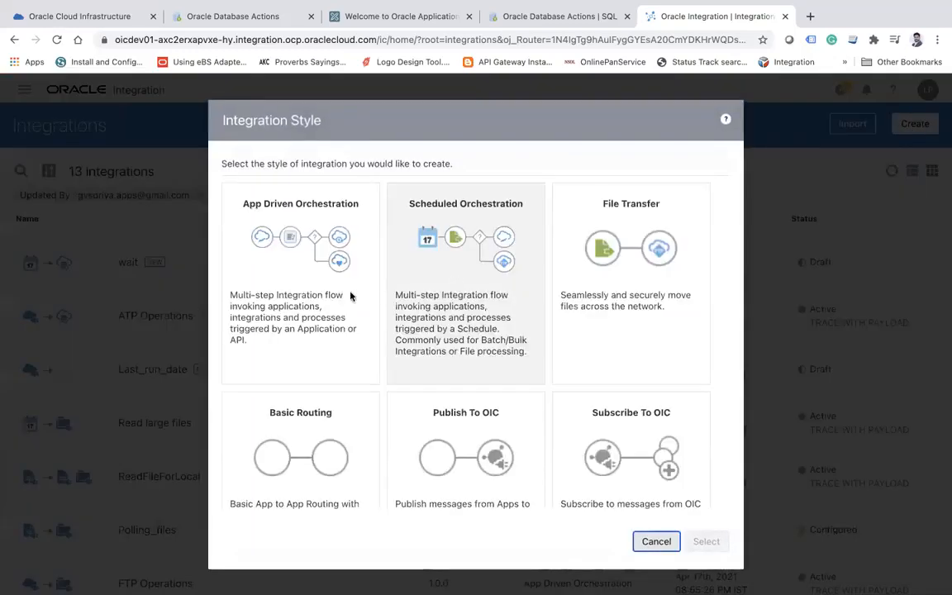
{"action": "left_click", "coordinate": [703, 541]}
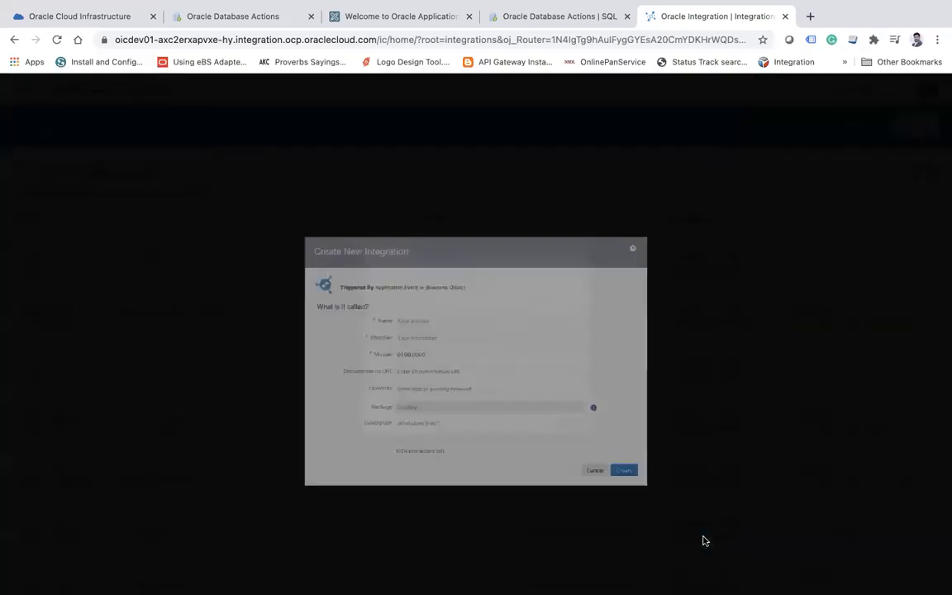
Display the Version field's format hint and highlight the default version 01.00.0000
{"action": "left_click", "coordinate": [398, 344]}
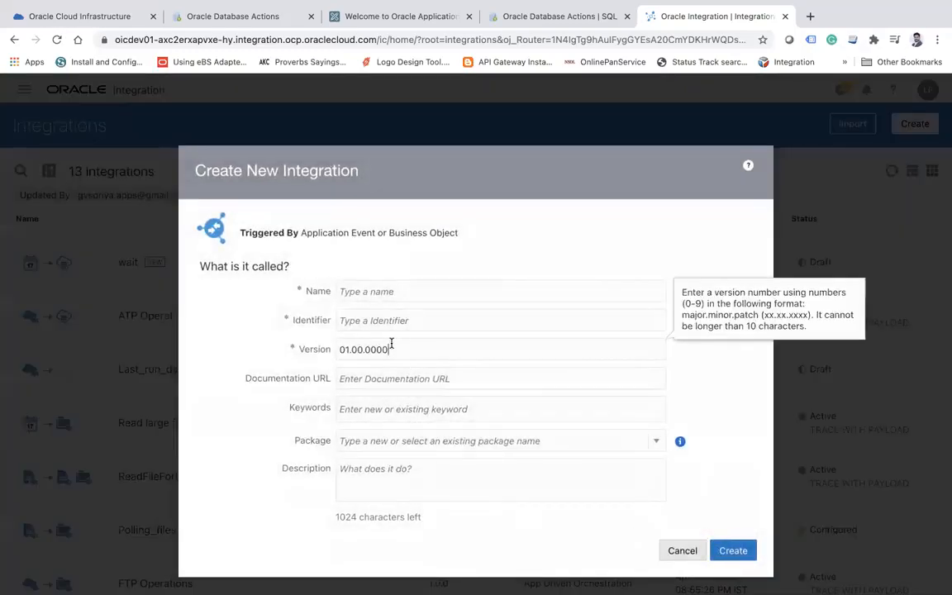
{"action": "left_click", "coordinate": [339, 348]}
{"action": "double_click", "coordinate": [381, 349]}
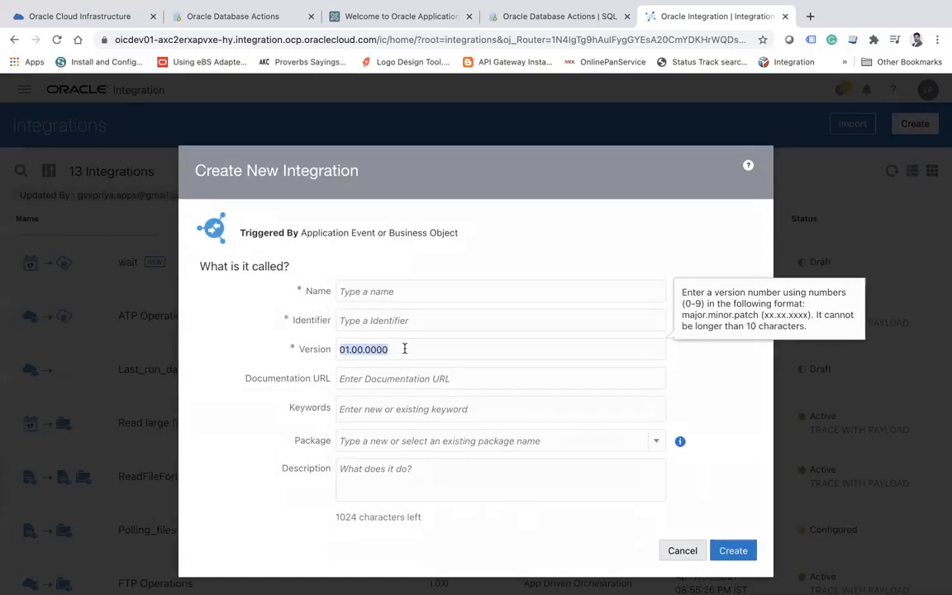
{"action": "left_click", "coordinate": [404, 349]}
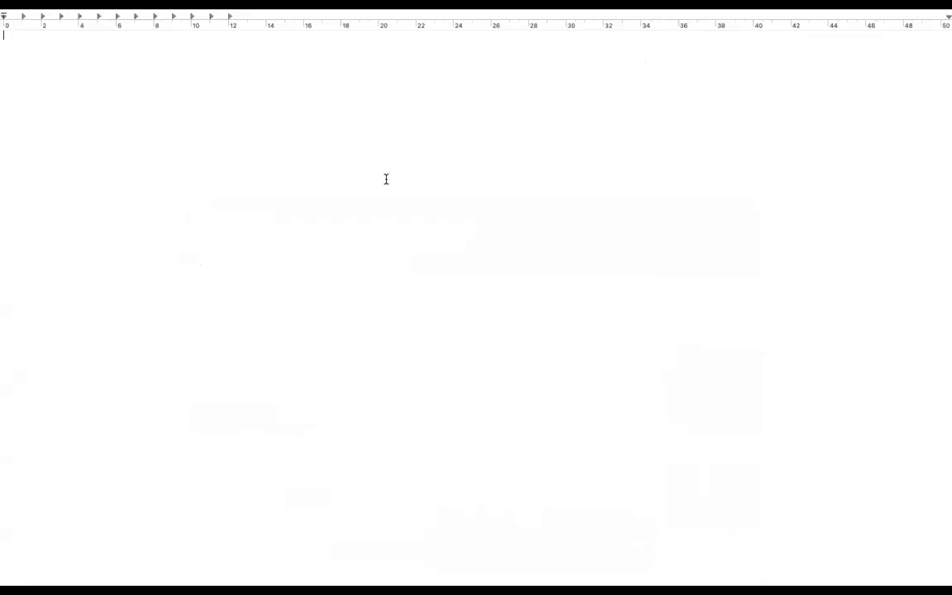
Type XX.YY.ZZZZ and, on the next line, <Major>.<Minor>.<Patch> in the note
{"action": "scroll", "coordinate": [326, 186], "scroll_direction": "left", "scroll_amount": 5}
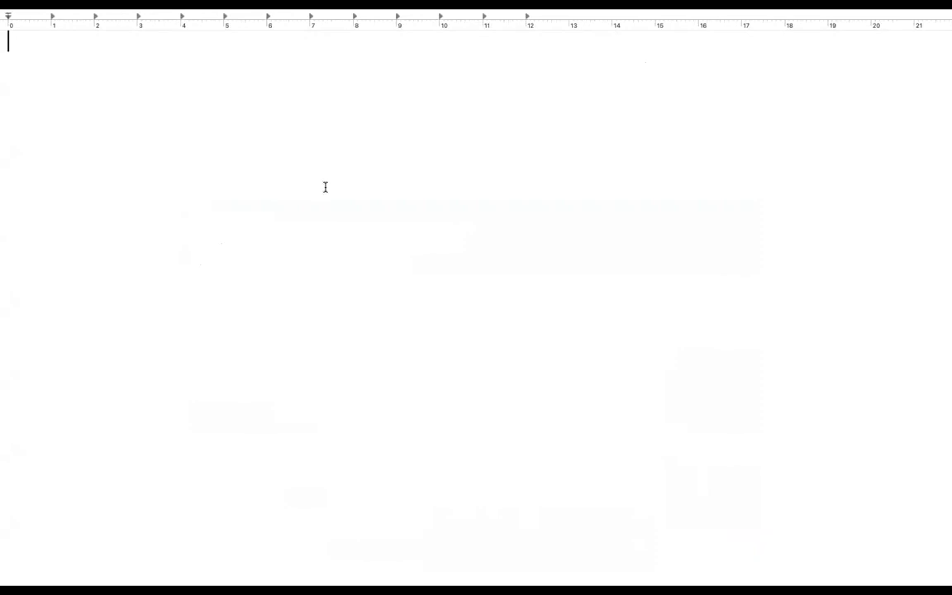
{"action": "type", "text": "XX"}
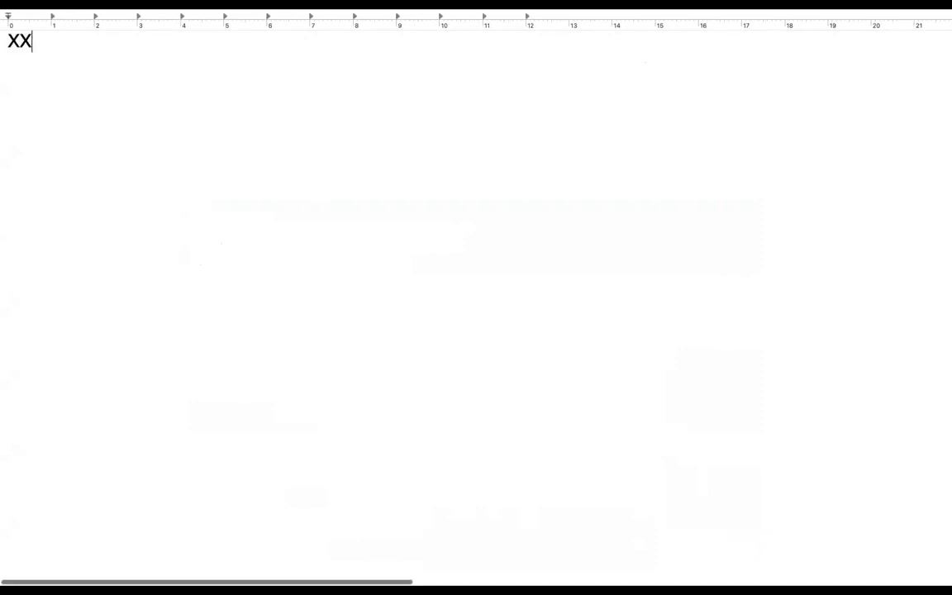
{"action": "type", "text": ".YY.ZZZZ"}
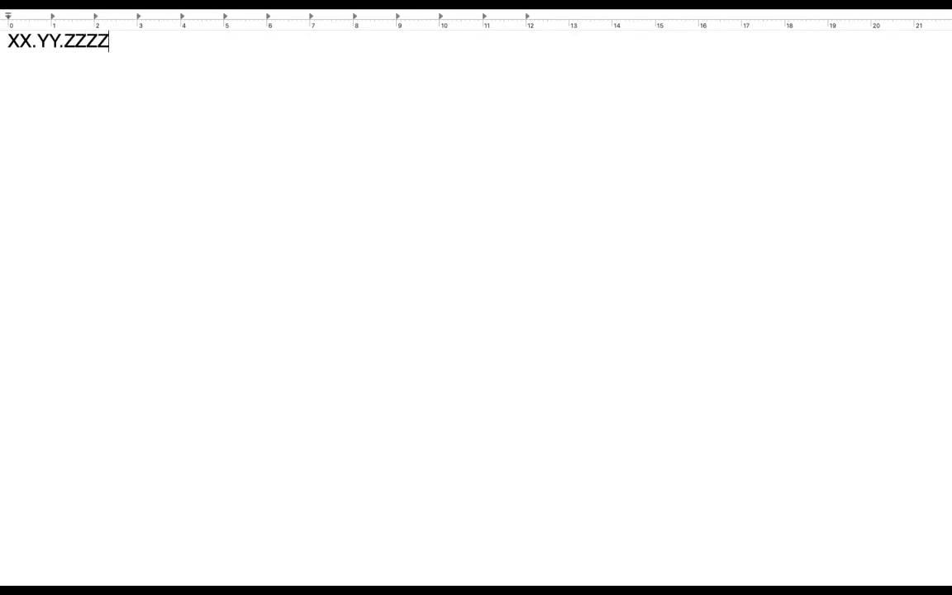
{"action": "key", "text": "Return"}
{"action": "type", "text": "<>"}
{"action": "key", "text": "Left"}
{"action": "type", "text": "Major"}
{"action": "key", "text": "Right"}
{"action": "type", "text": ".<>"}
{"action": "key", "text": "Left"}
{"action": "type", "text": "Minor"}
{"action": "key", "text": "Right"}
{"action": "type", "text": ".<Patc>"}
{"action": "key", "text": "Left"}
{"action": "type", "text": "Patch"}
{"action": "key", "text": "Right"}
{"action": "key", "text": "Return"}
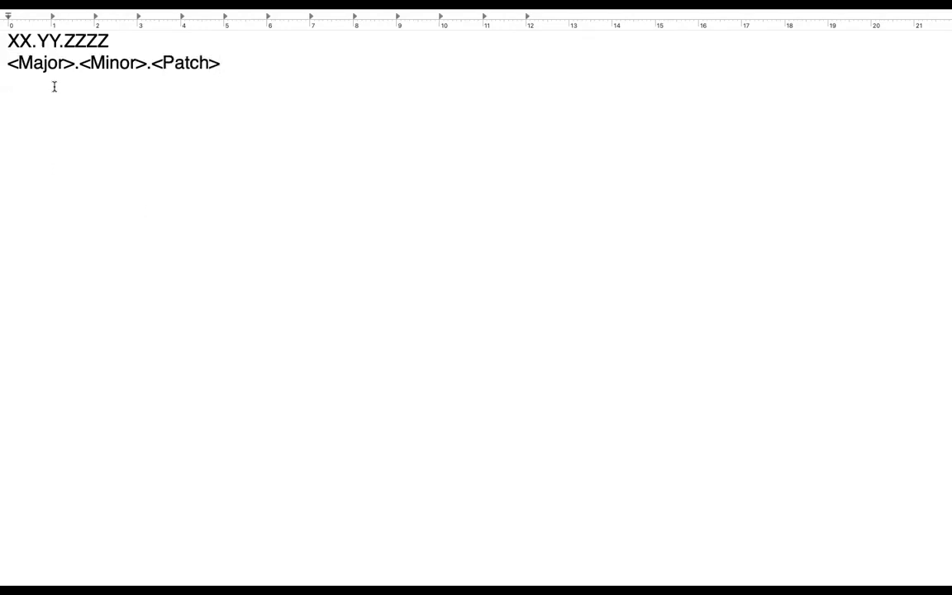
Add the example version 01.00.0000 on the line below
{"action": "double_click", "coordinate": [52, 62]}
{"action": "left_click_drag", "start_coordinate": [232, 65], "coordinate": [2, 60]}
{"action": "left_click", "coordinate": [102, 121]}
{"action": "type", "text": "01.00.0000"}
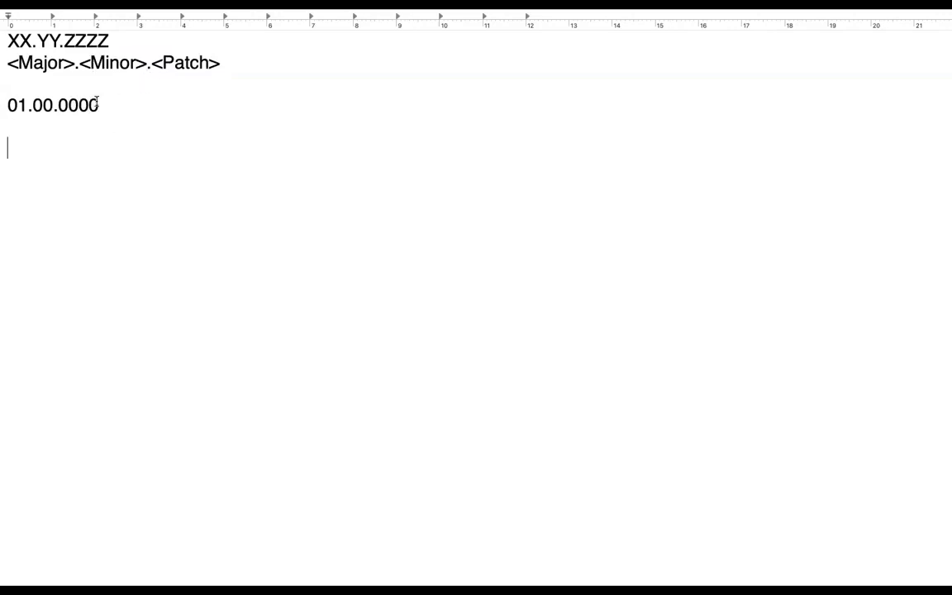
Add 01.00.0001 on a new line beneath the 01.00.0000 example version
{"action": "left_click", "coordinate": [131, 112]}
{"action": "left_click_drag", "start_coordinate": [131, 112], "coordinate": [2, 105]}
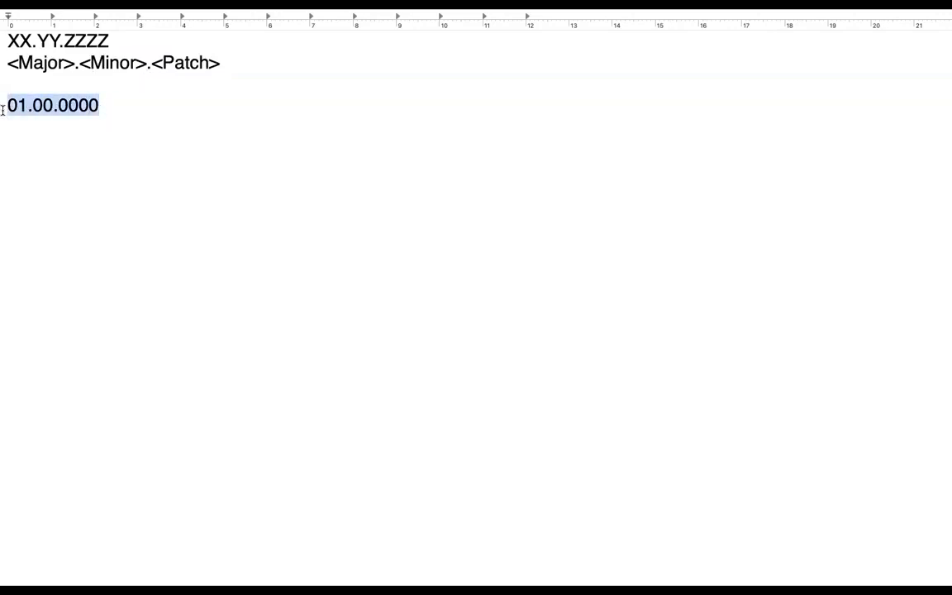
{"action": "left_click", "coordinate": [130, 123]}
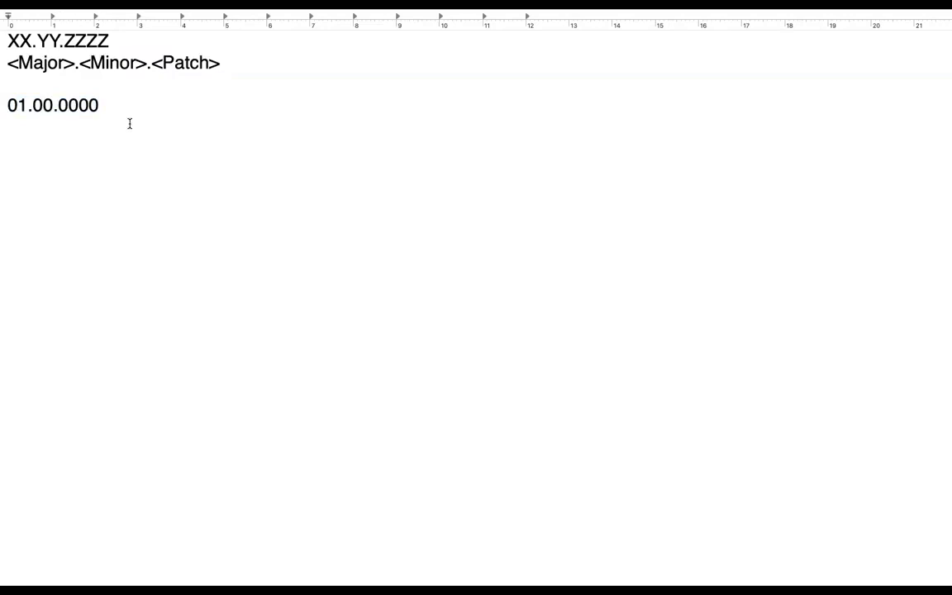
{"action": "left_click_drag", "start_coordinate": [104, 106], "coordinate": [7, 115]}
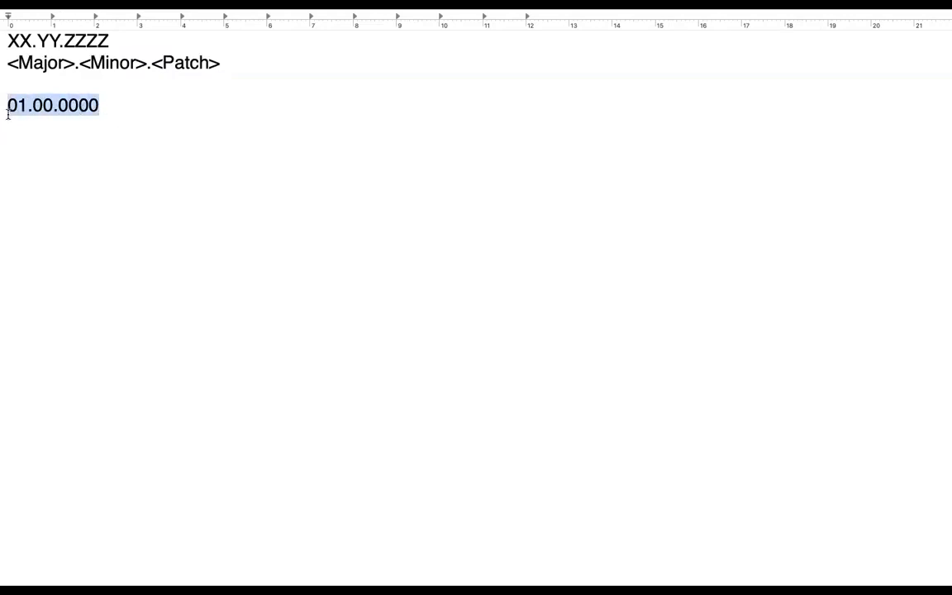
{"action": "left_click", "coordinate": [116, 104]}
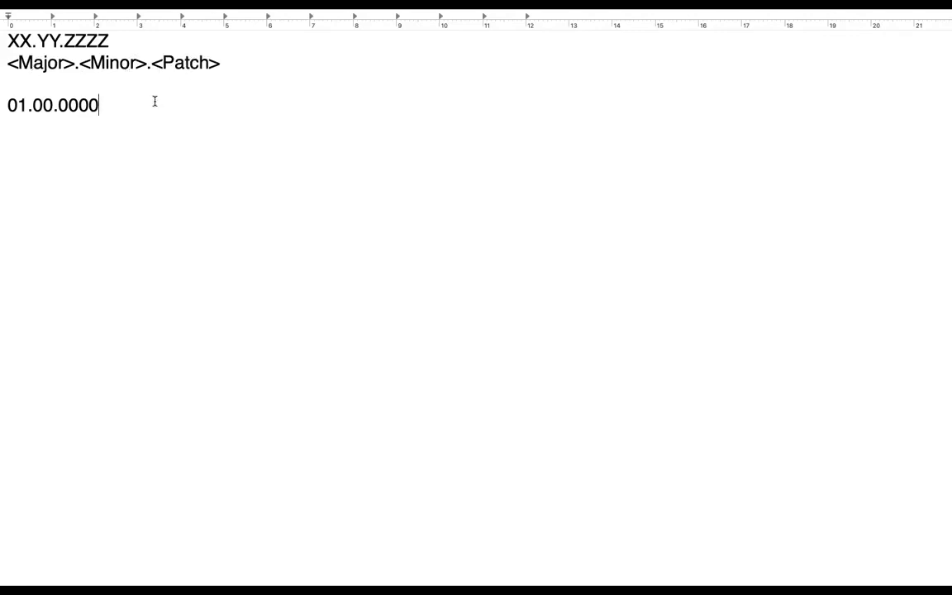
{"action": "key", "text": "Return"}
{"action": "type", "text": "01.00.0001"}
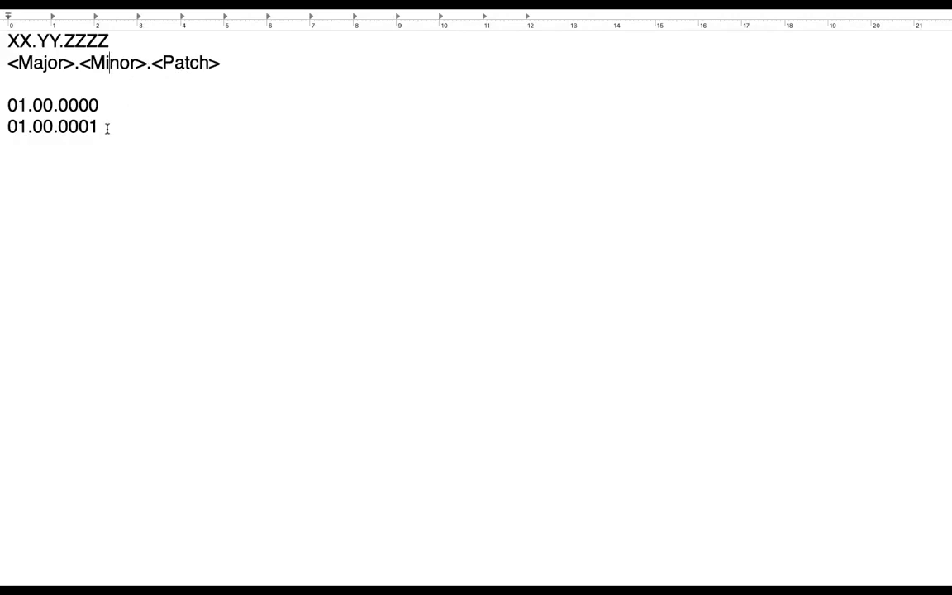
Add 01.01.0001 on the next line below 01.00.0001
{"action": "left_click_drag", "start_coordinate": [106, 127], "coordinate": [4, 128]}
{"action": "left_click", "coordinate": [117, 122]}
{"action": "key", "text": "Return"}
{"action": "type", "text": "1"}
{"action": "key", "text": "BackSpace"}
{"action": "type", "text": "01.01.0001"}
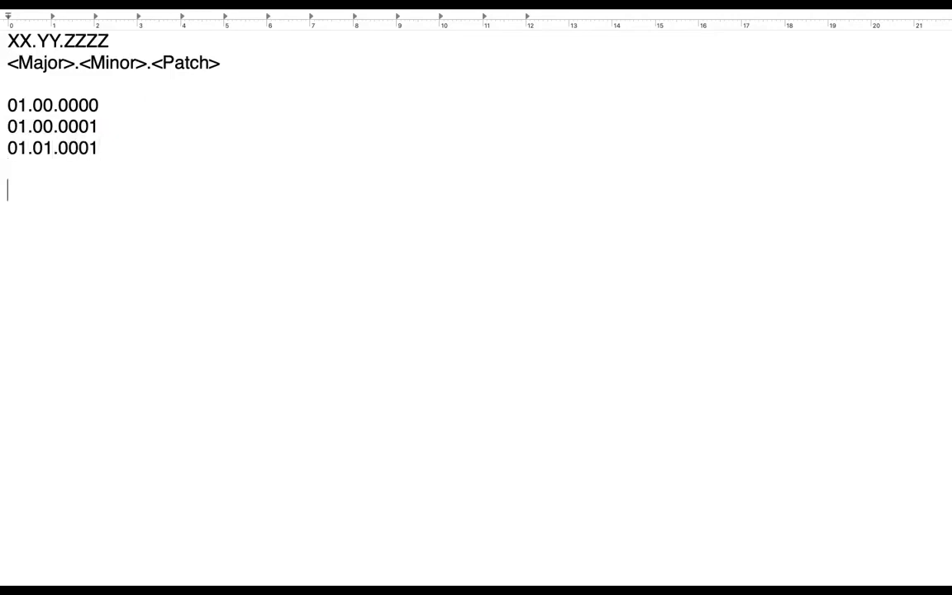
{"action": "left_click_drag", "start_coordinate": [224, 63], "coordinate": [7, 62]}
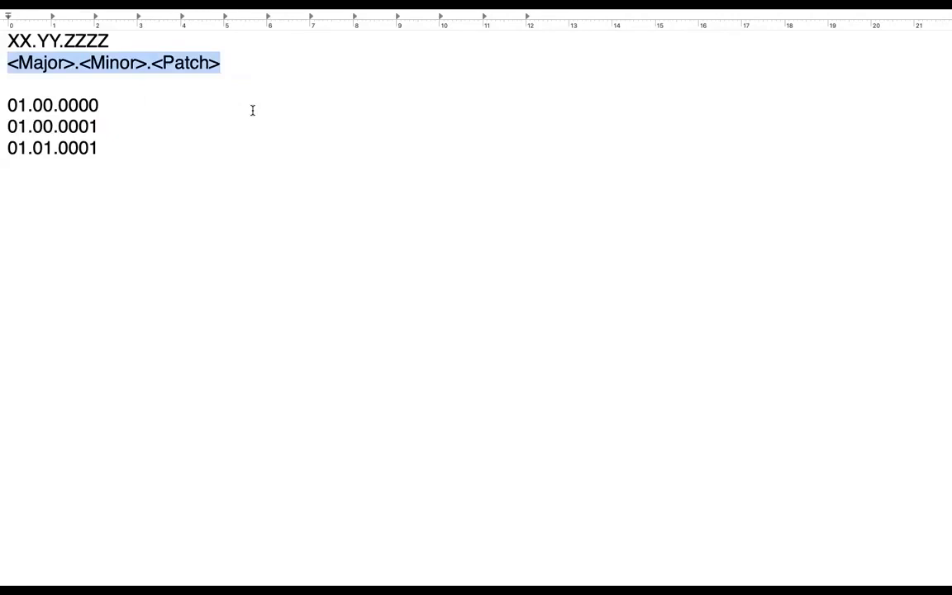
Insert a blank line below the XX.YY.ZZZZ pattern line
{"action": "left_click", "coordinate": [127, 40]}
{"action": "key", "text": "Return"}
{"action": "key", "text": "Return"}
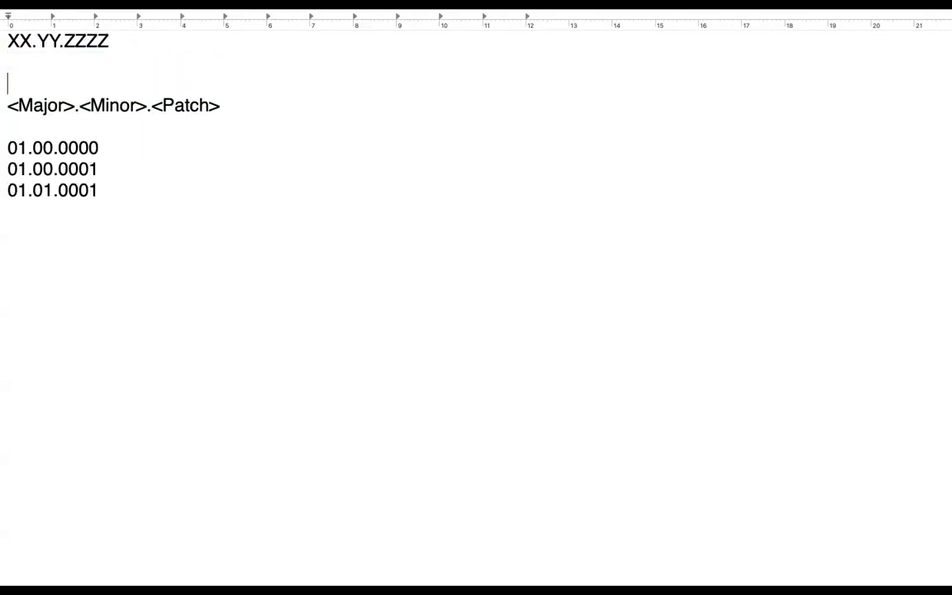
{"action": "double_click", "coordinate": [230, 105]}
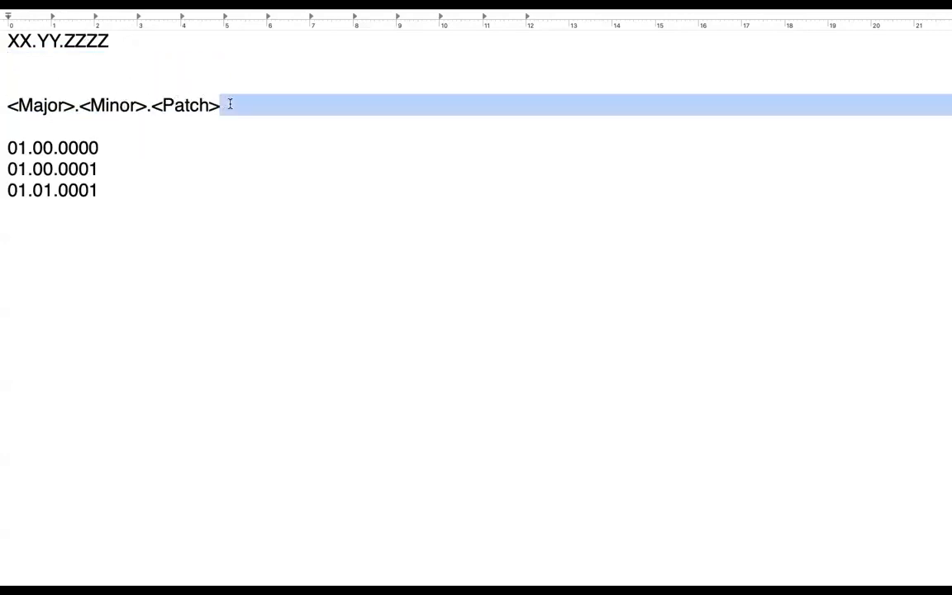
{"action": "left_click", "coordinate": [230, 104]}
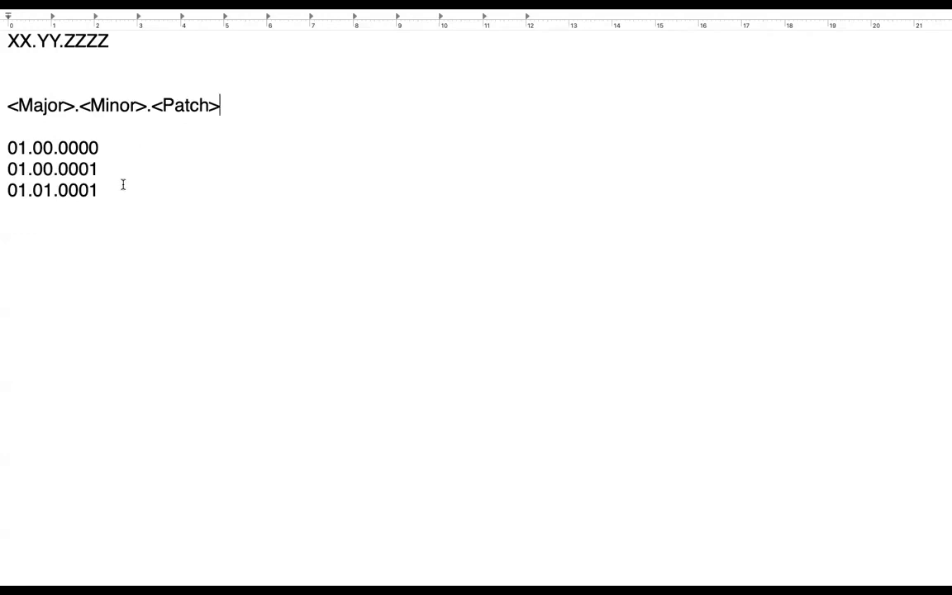
Add 02.01.0001 as a separate line after a blank line below 01.01.0001
{"action": "left_click_drag", "start_coordinate": [112, 191], "coordinate": [2, 191]}
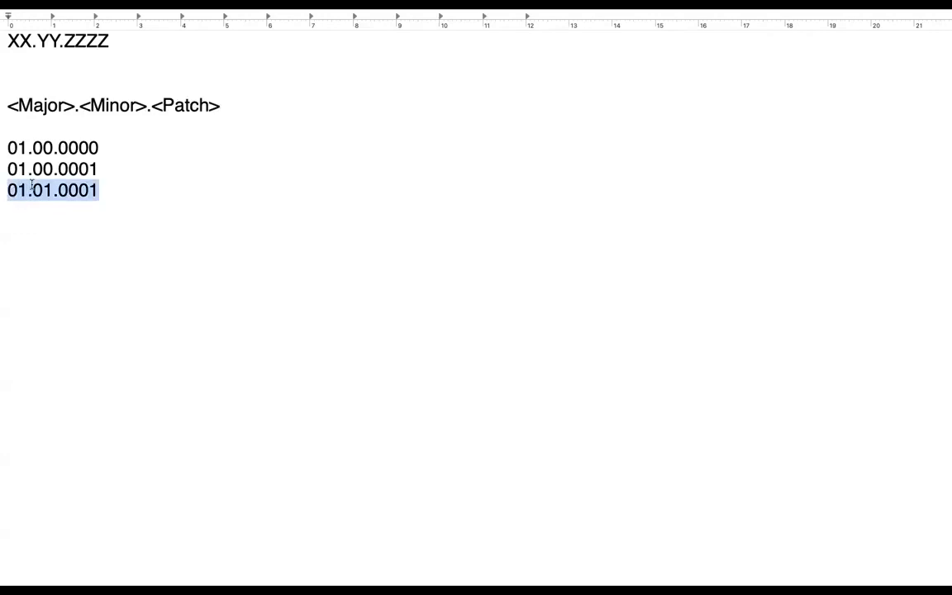
{"action": "left_click", "coordinate": [132, 196]}
{"action": "key", "text": "Return"}
{"action": "key", "text": "Return"}
{"action": "type", "text": "02.01"}
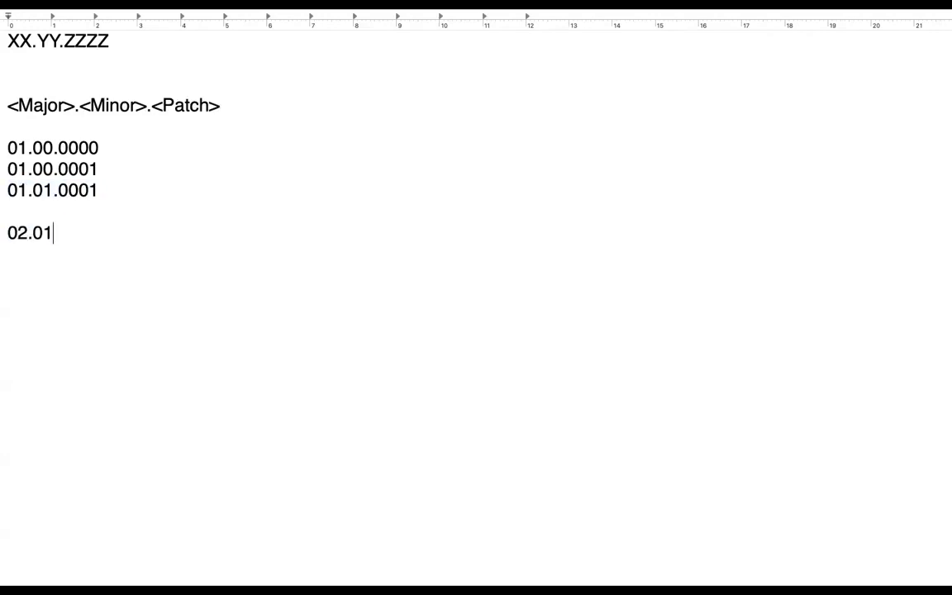
{"action": "type", "text": ".0001"}
{"action": "left_click", "coordinate": [186, 207]}
{"action": "left_click_drag", "start_coordinate": [106, 235], "coordinate": [8, 234]}
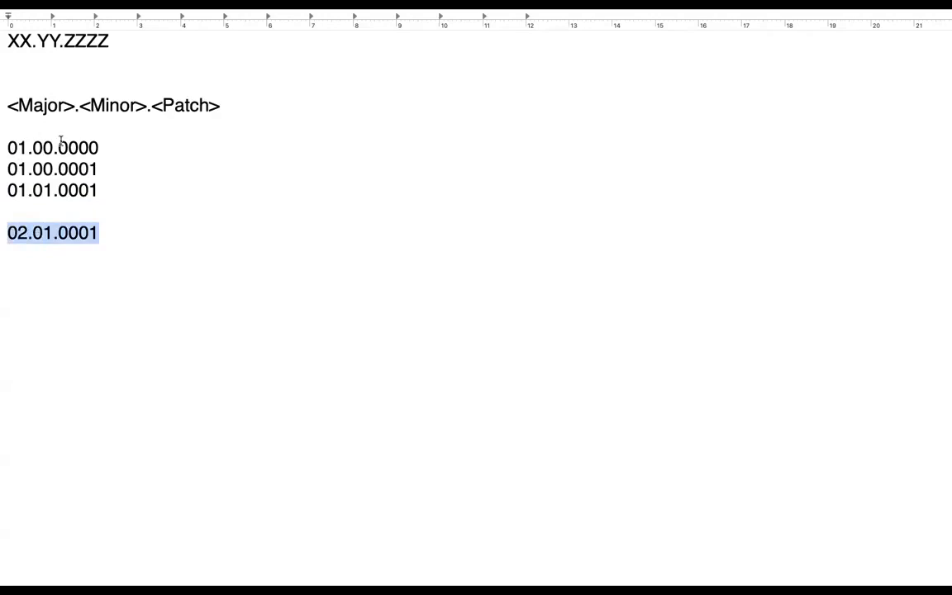
Highlight the three 01 version lines, ending on 01.00.0000, to review them
{"action": "left_click", "coordinate": [100, 191]}
{"action": "left_click_drag", "start_coordinate": [100, 191], "coordinate": [2, 140]}
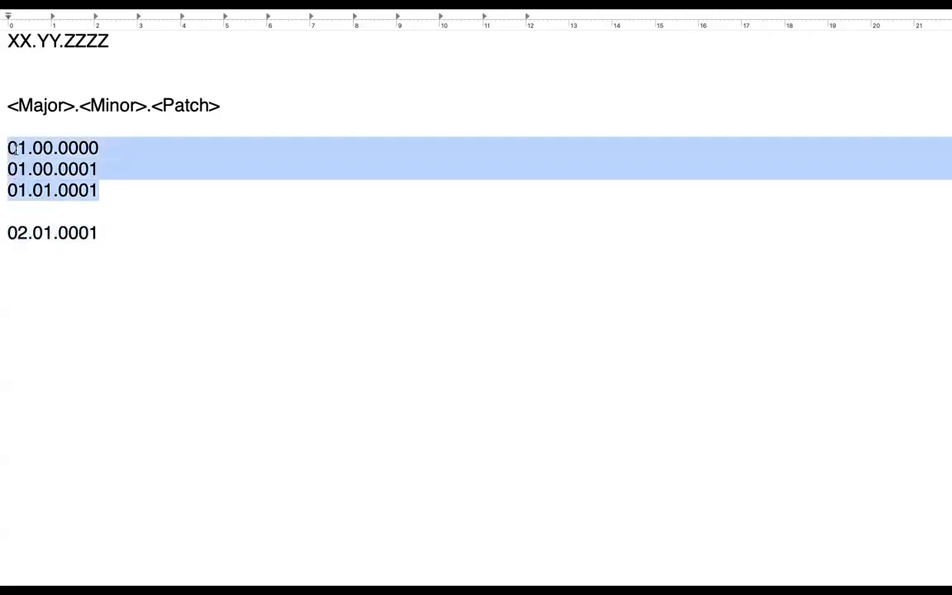
{"action": "left_click", "coordinate": [107, 194]}
{"action": "triple_click", "coordinate": [107, 194]}
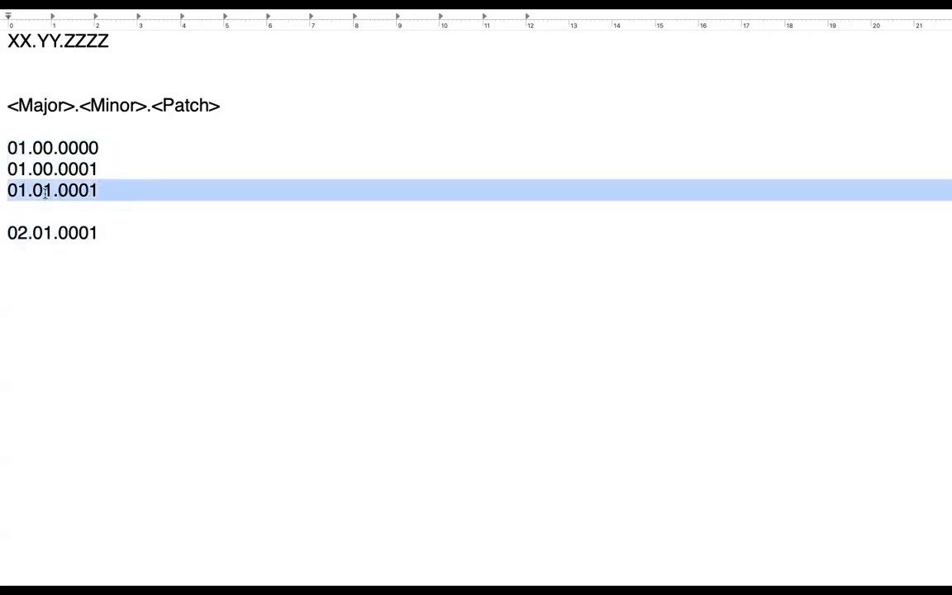
{"action": "left_click", "coordinate": [155, 165]}
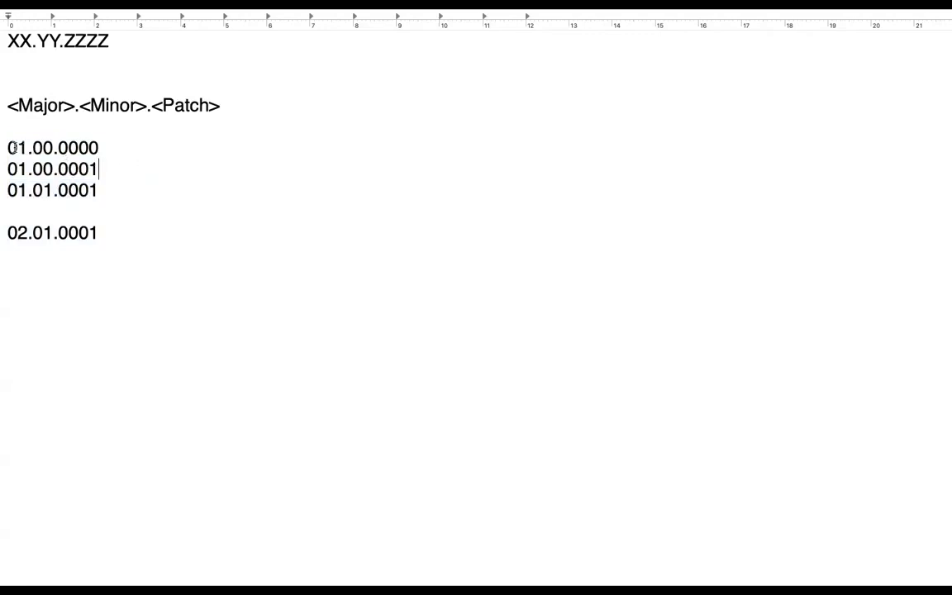
{"action": "left_click_drag", "start_coordinate": [4, 144], "coordinate": [99, 142]}
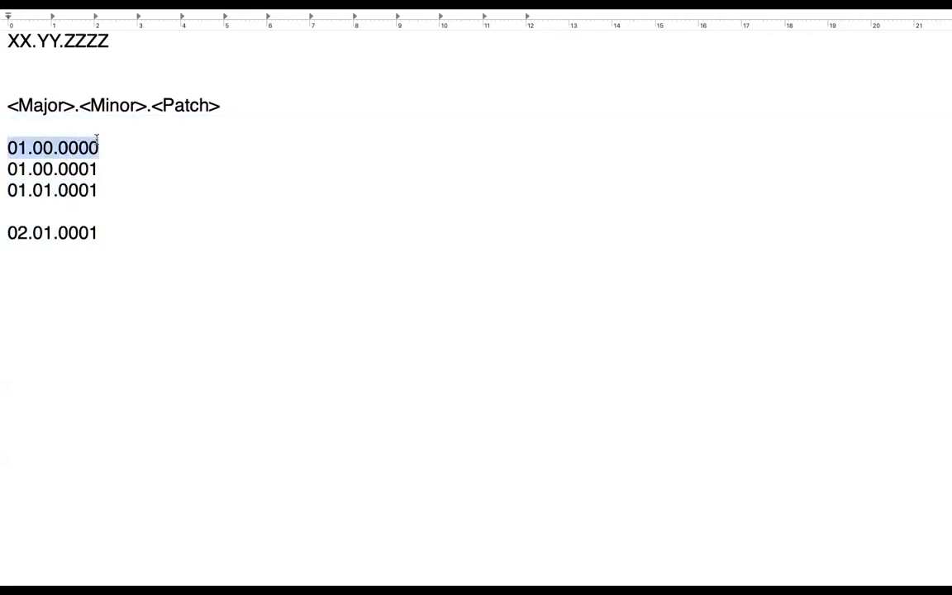
Append the label /1.0 to 01.00.0000, 01.00.0001 and 01.01.0001
{"action": "left_click", "coordinate": [179, 149]}
{"action": "type", "text": "/"}
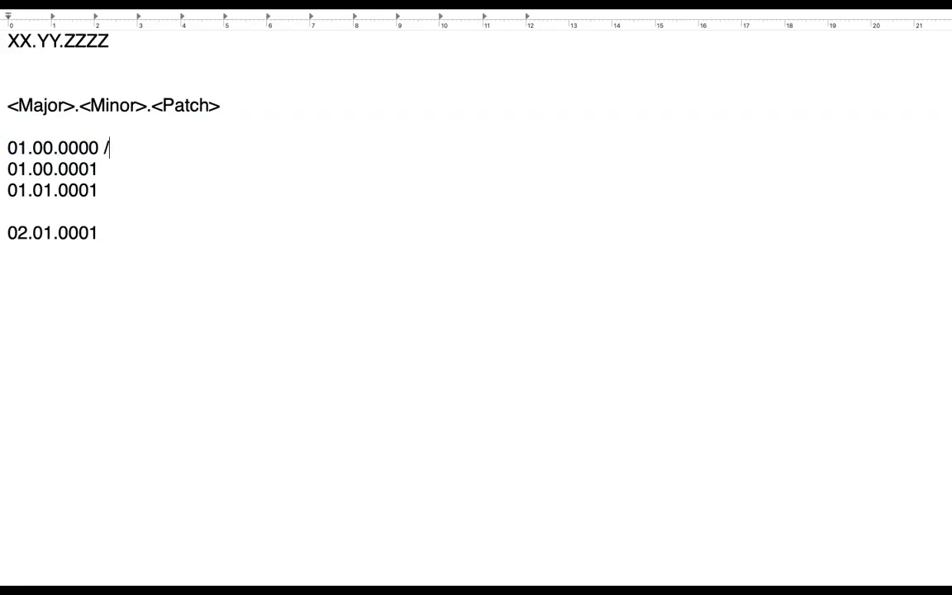
{"action": "type", "text": "1/0"}
{"action": "key", "text": "BackSpace"}
{"action": "key", "text": "BackSpace"}
{"action": "key", "text": "BackSpace"}
{"action": "key", "text": "BackSpace"}
{"action": "type", "text": "/1.0"}
{"action": "key", "text": "Up"}
{"action": "mouse_move", "coordinate": [102, 147]}
{"action": "left_mouse_down"}
{"action": "mouse_move", "coordinate": [6, 147]}
{"action": "mouse_move", "coordinate": [59, 147]}
{"action": "mouse_move", "coordinate": [103, 165]}
{"action": "left_mouse_up"}
{"action": "left_click", "coordinate": [110, 168]}
{"action": "type", "text": "/1.0"}
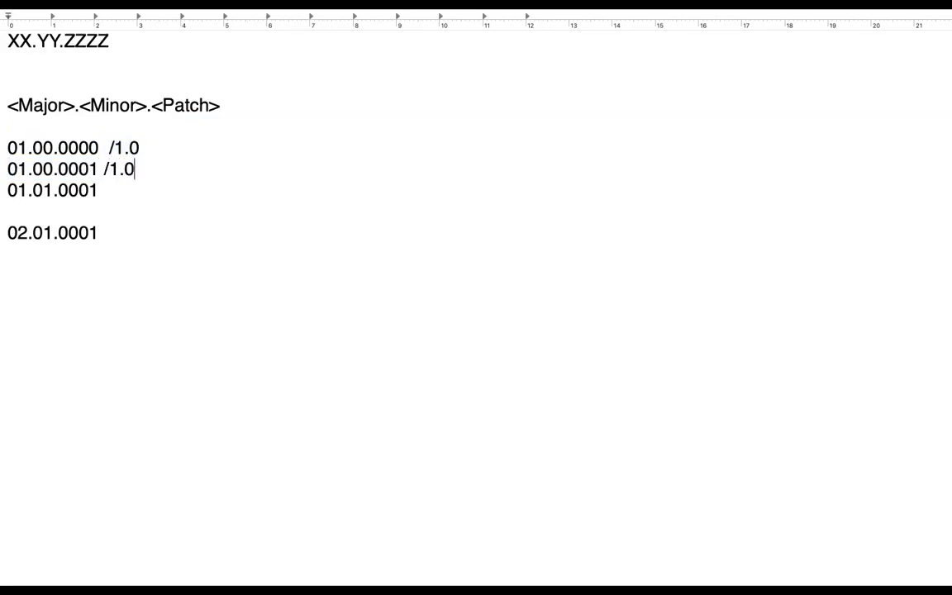
{"action": "left_click", "coordinate": [104, 169]}
{"action": "key", "text": "Down"}
{"action": "type", "text": "/1.0"}
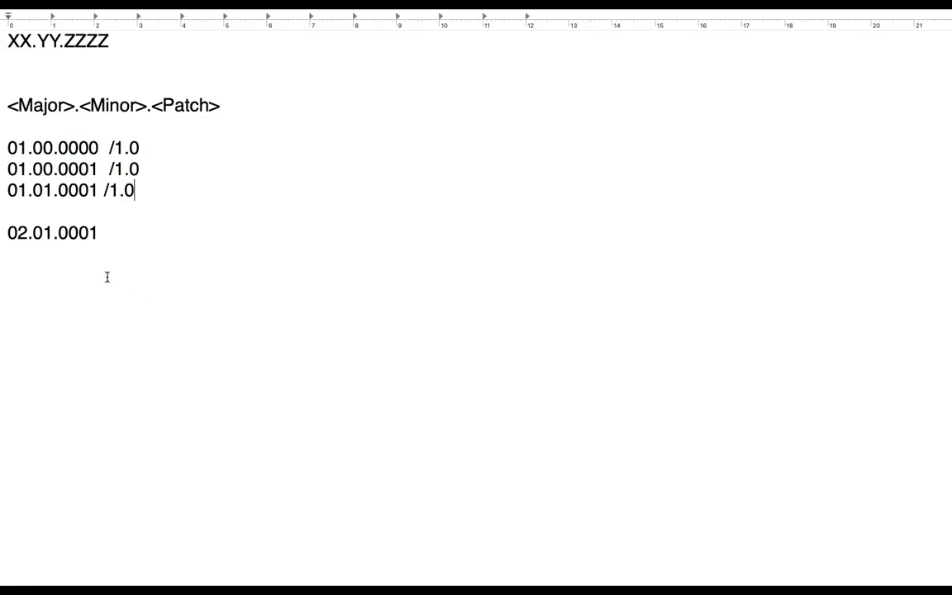
Append /2.0 after 02.01.0001 and highlight the three version 1 lines
{"action": "double_click", "coordinate": [40, 112]}
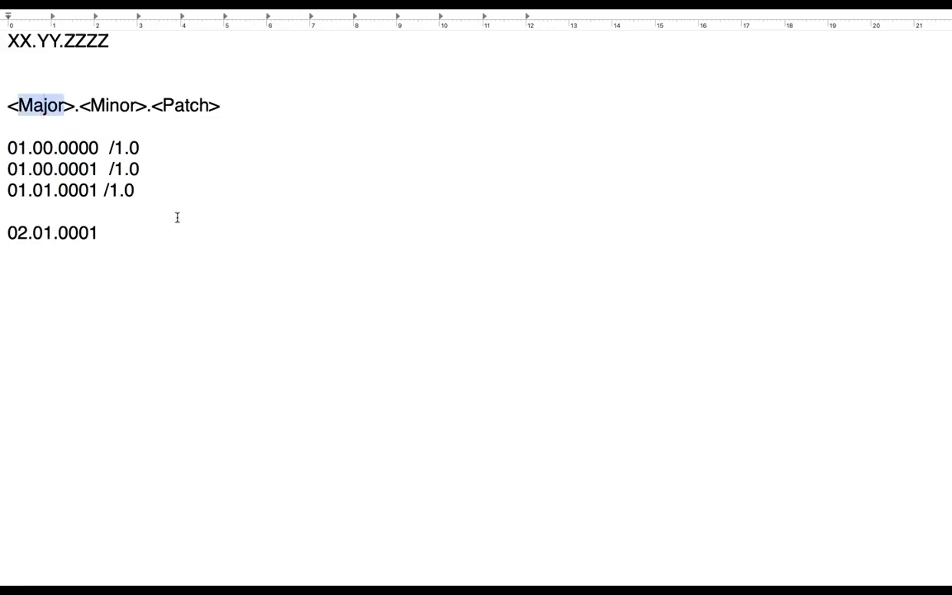
{"action": "left_click", "coordinate": [153, 230]}
{"action": "type", "text": "/2.0"}
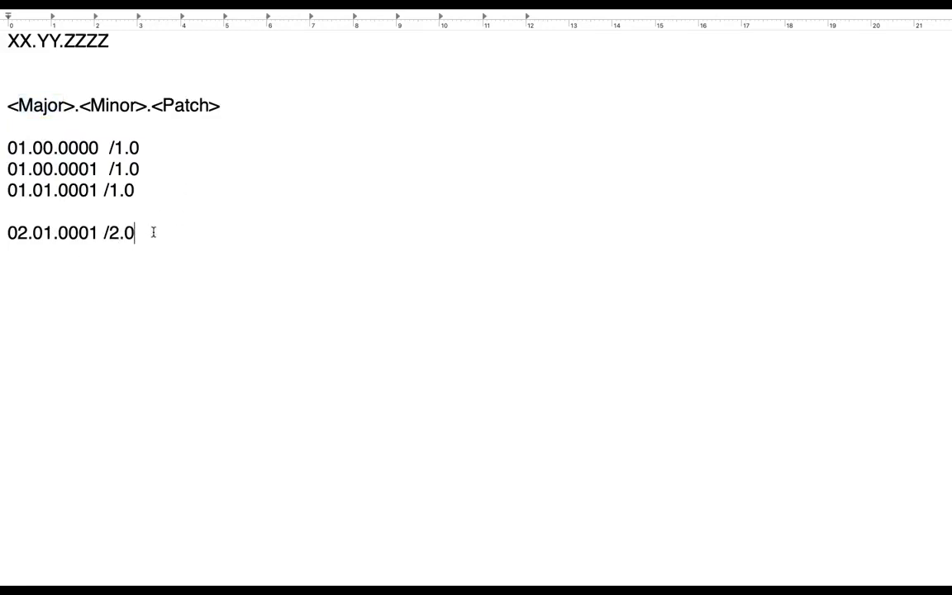
{"action": "left_click_drag", "start_coordinate": [137, 233], "coordinate": [106, 229]}
{"action": "left_click_drag", "start_coordinate": [7, 147], "coordinate": [98, 190]}
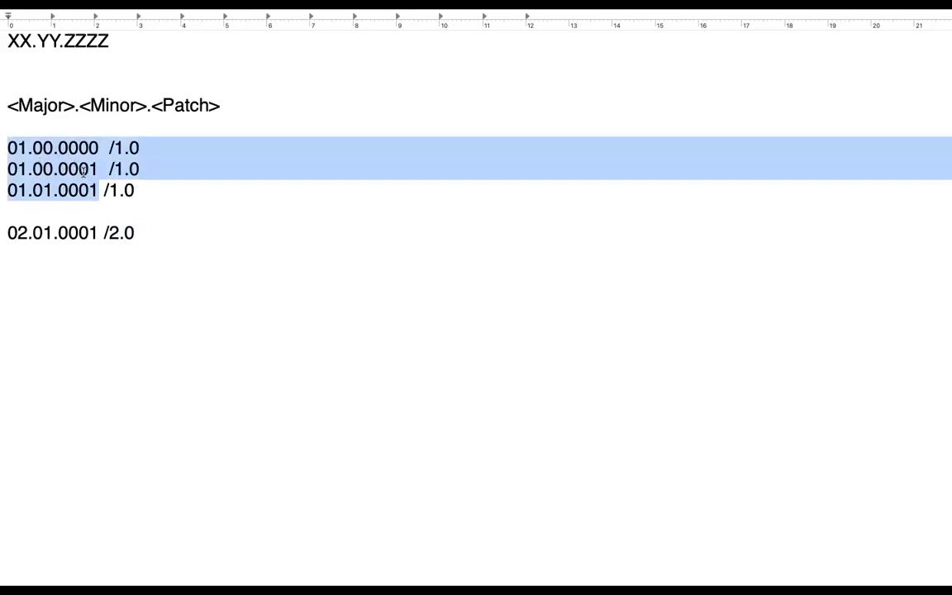
{"action": "left_click", "coordinate": [142, 148]}
{"action": "left_click_drag", "start_coordinate": [132, 187], "coordinate": [108, 149]}
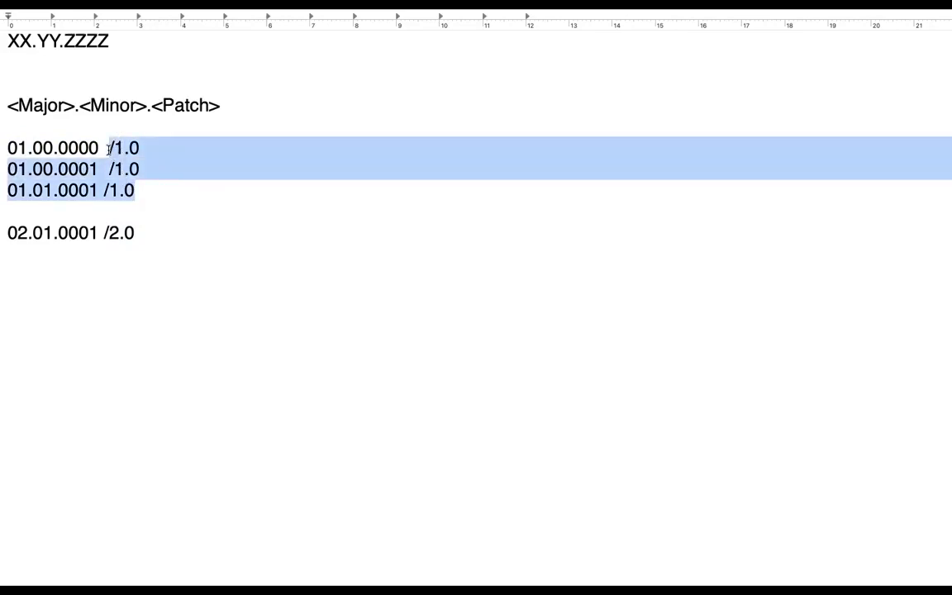
{"action": "left_click", "coordinate": [194, 166]}
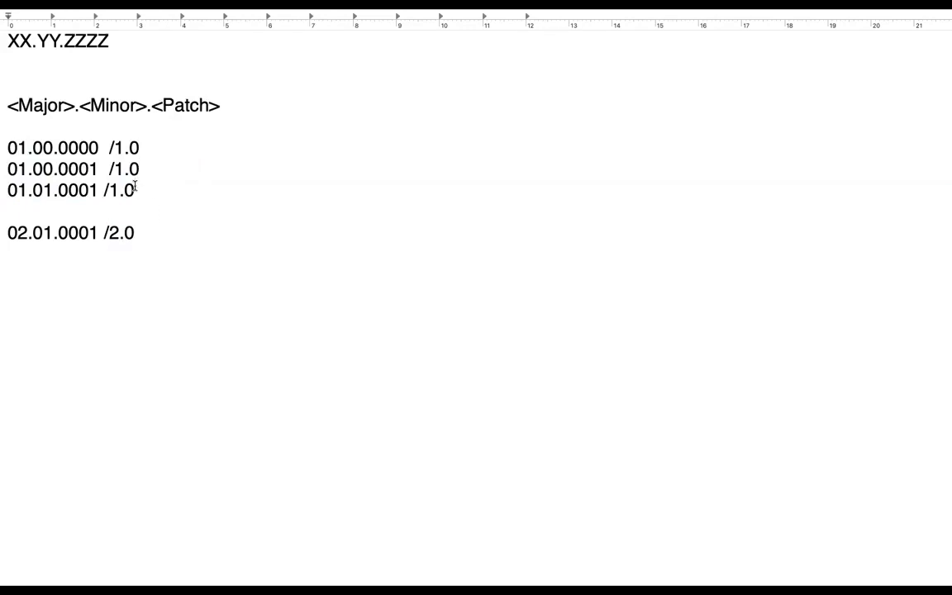
{"action": "left_click_drag", "start_coordinate": [135, 190], "coordinate": [108, 147]}
{"action": "left_click_drag", "start_coordinate": [28, 232], "coordinate": [9, 232]}
Change 02.01.0001 to 02.00.0000, keeping its /2.0 label
{"action": "left_click", "coordinate": [44, 232]}
{"action": "key", "text": "Delete"}
{"action": "type", "text": "0"}
{"action": "key", "text": "Right"}
{"action": "key", "text": "Right"}
{"action": "key", "text": "Right"}
{"action": "key", "text": "Right"}
{"action": "key", "text": "Right"}
{"action": "key", "text": "Right"}
{"action": "key", "text": "Left"}
{"action": "key", "text": "BackSpace"}
{"action": "type", "text": "0"}
Highlight each version line in turn to compare the 01 examples with 02.00.0000
{"action": "left_click_drag", "start_coordinate": [100, 169], "coordinate": [6, 167]}
{"action": "left_click_drag", "start_coordinate": [103, 147], "coordinate": [5, 149]}
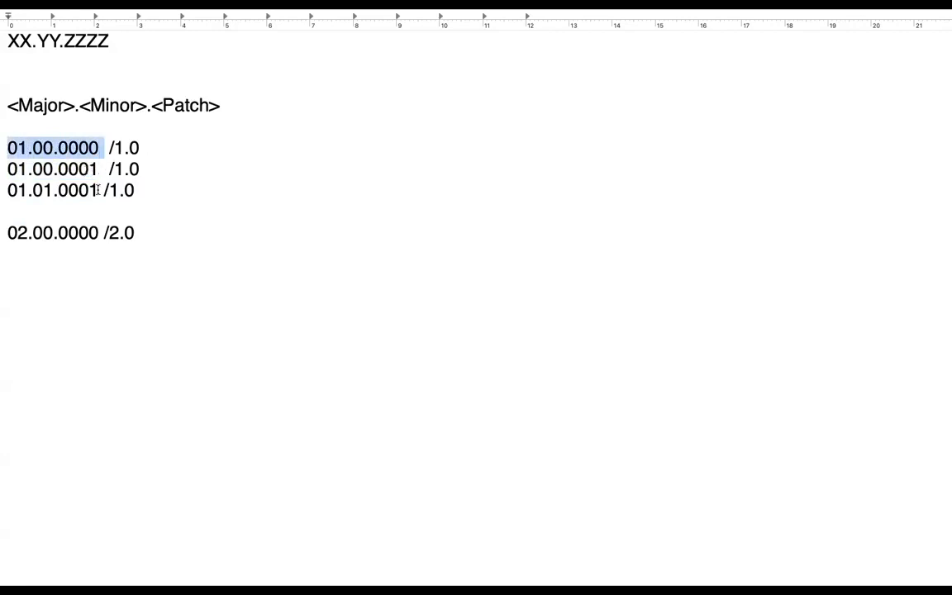
{"action": "left_click_drag", "start_coordinate": [99, 190], "coordinate": [4, 190]}
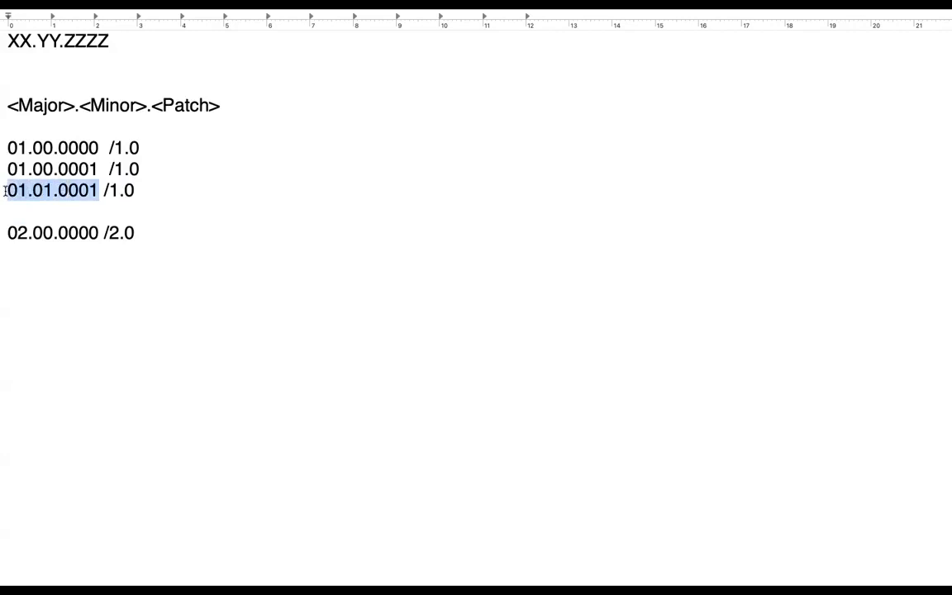
{"action": "left_click", "coordinate": [72, 191]}
{"action": "left_click_drag", "start_coordinate": [98, 169], "coordinate": [5, 169]}
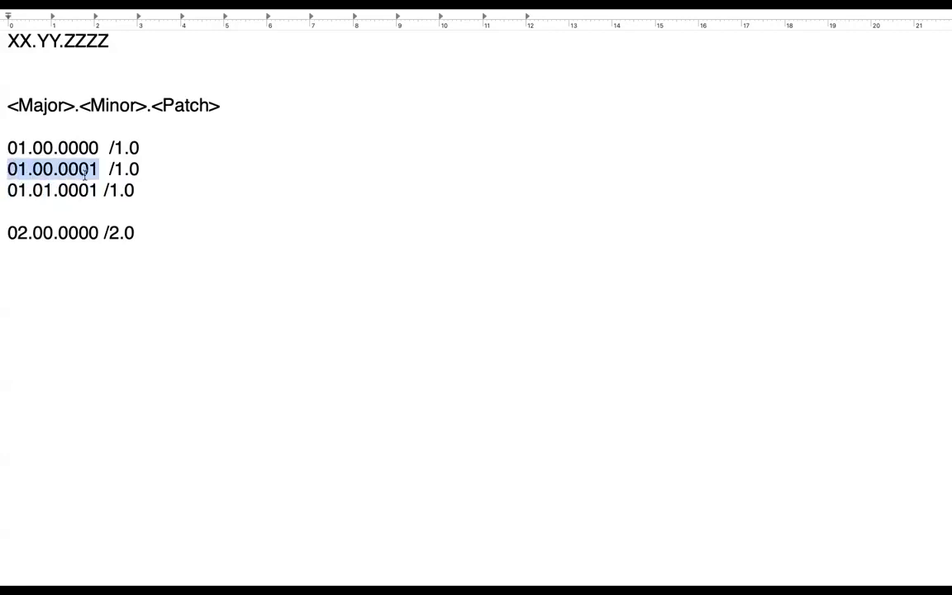
{"action": "left_click_drag", "start_coordinate": [135, 190], "coordinate": [106, 168]}
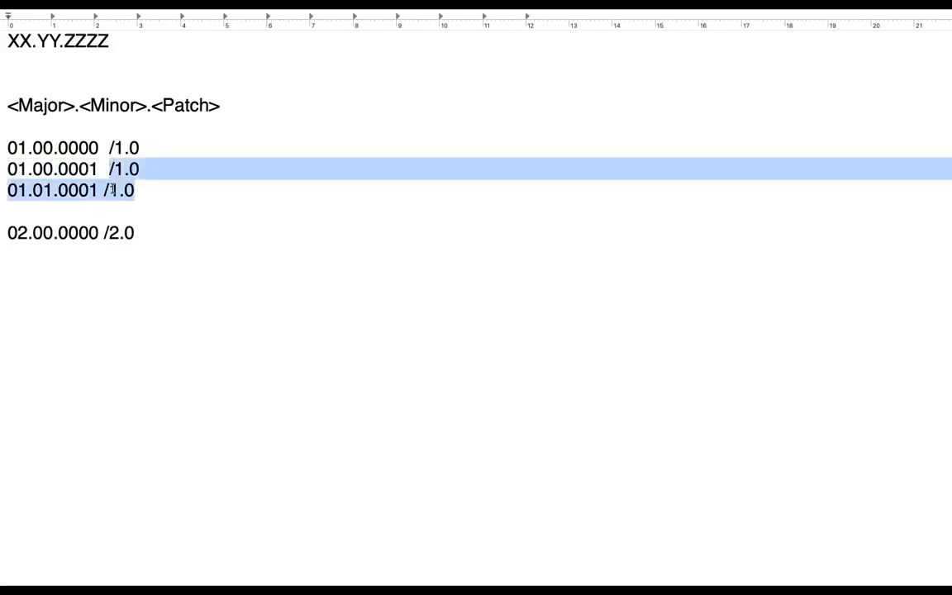
{"action": "left_click_drag", "start_coordinate": [98, 233], "coordinate": [6, 233]}
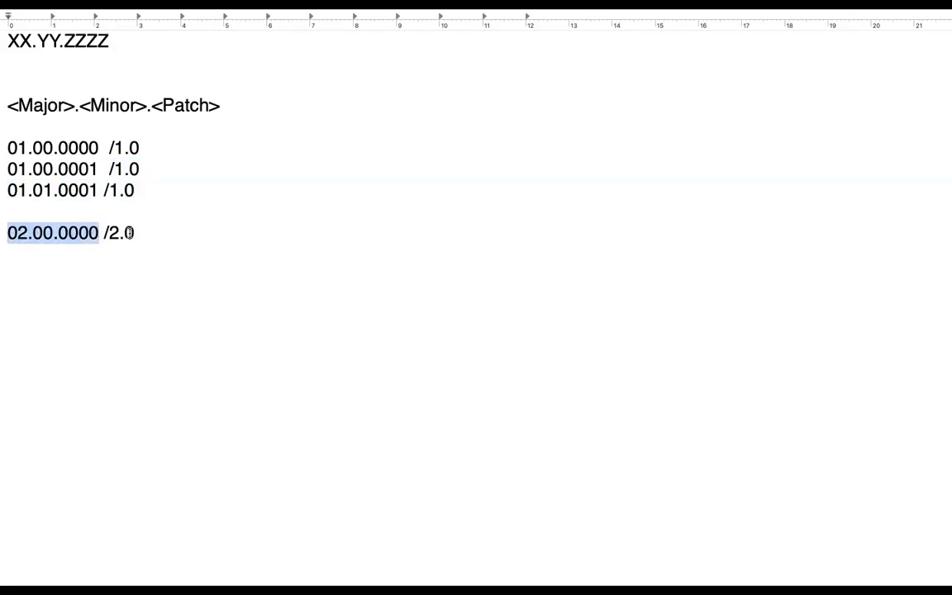
{"action": "left_click_drag", "start_coordinate": [99, 190], "coordinate": [12, 191]}
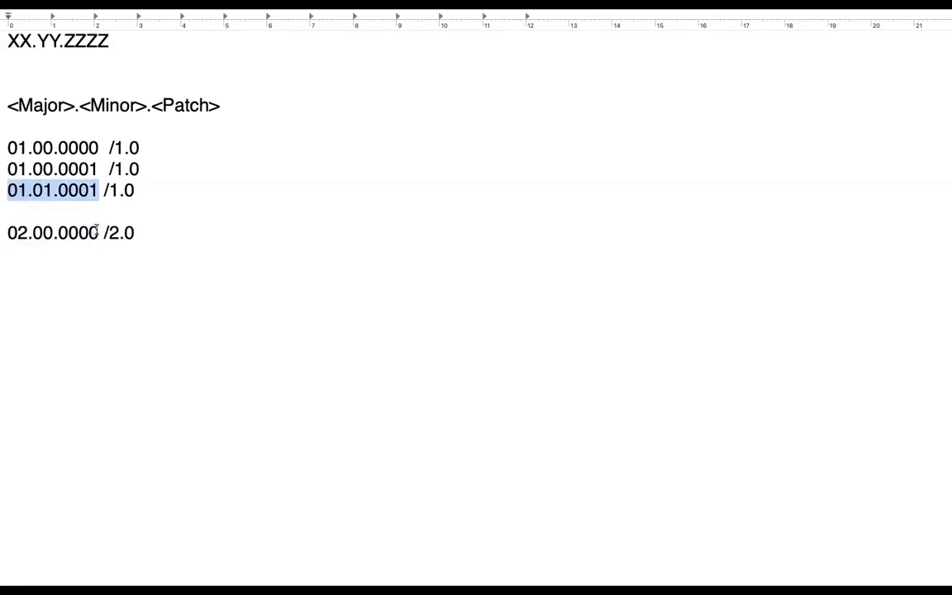
{"action": "left_click_drag", "start_coordinate": [99, 232], "coordinate": [6, 233]}
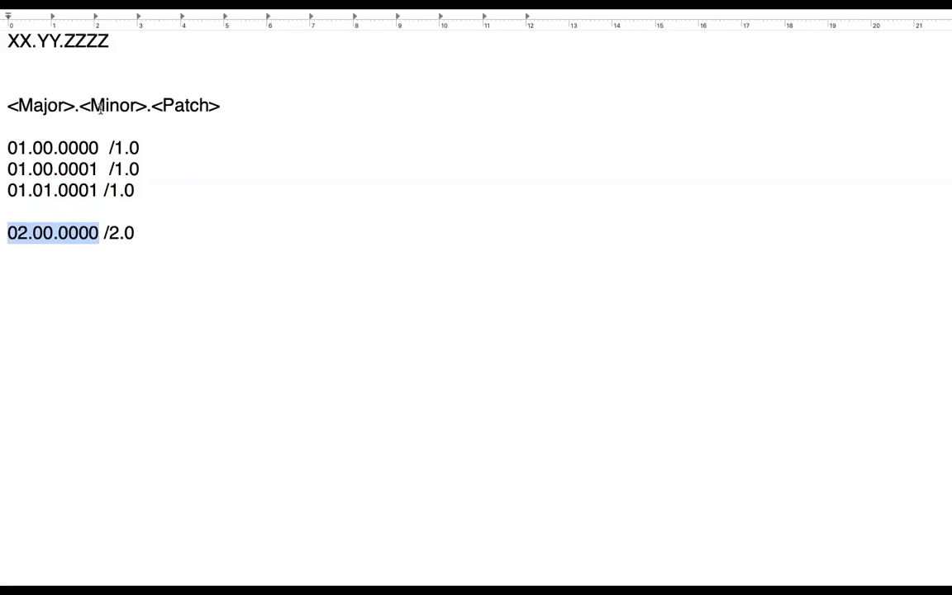
Add the lines 58.0, 59.0 and 60.0 below the 02.00.0000 /2.0 line
{"action": "left_click", "coordinate": [210, 236]}
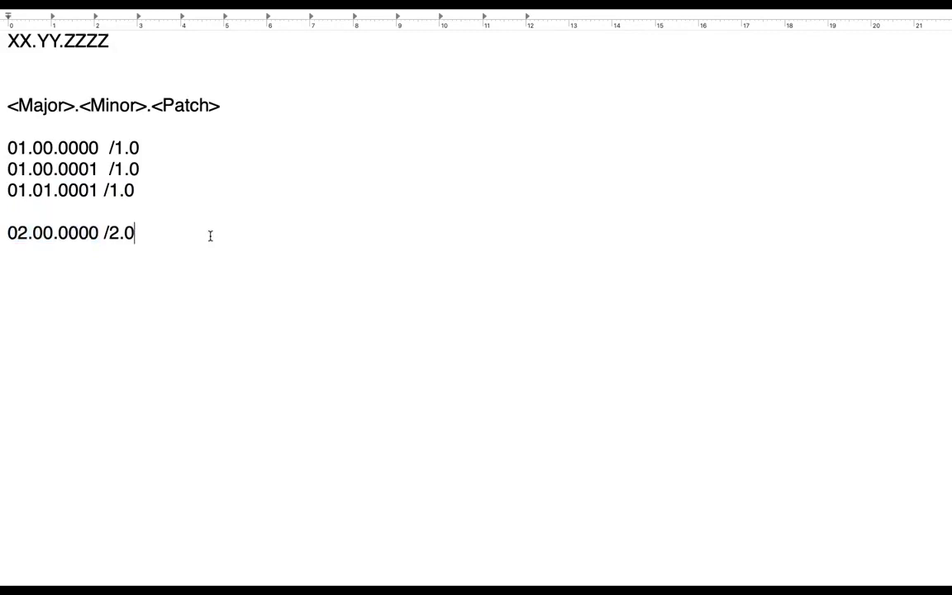
{"action": "key", "text": "Return"}
{"action": "key", "text": "Return"}
{"action": "type", "text": "58.0"}
{"action": "key", "text": "Return"}
{"action": "key", "text": "Return"}
{"action": "type", "text": "59."}
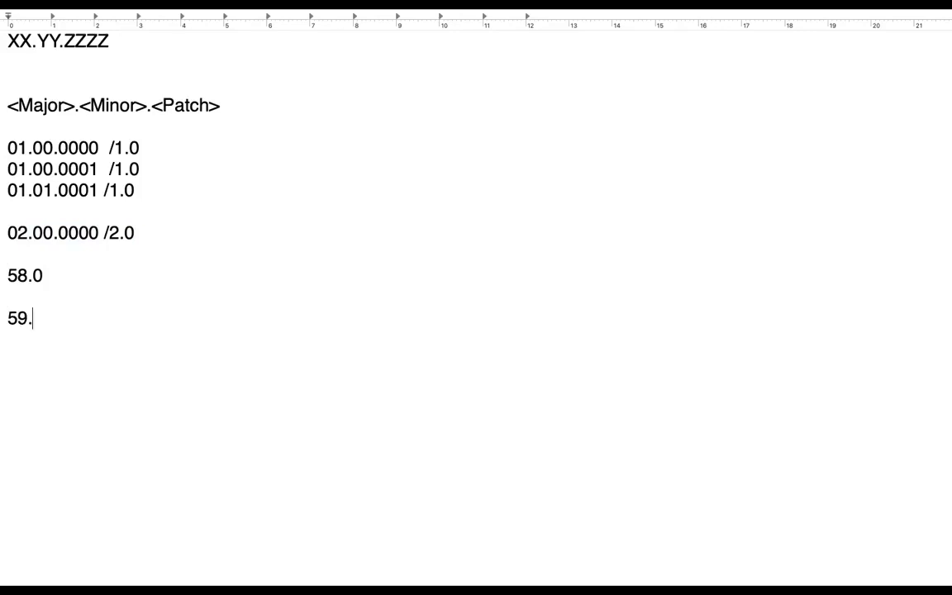
{"action": "type", "text": "0"}
{"action": "key", "text": "Return"}
{"action": "key", "text": "Return"}
{"action": "type", "text": "60.0"}
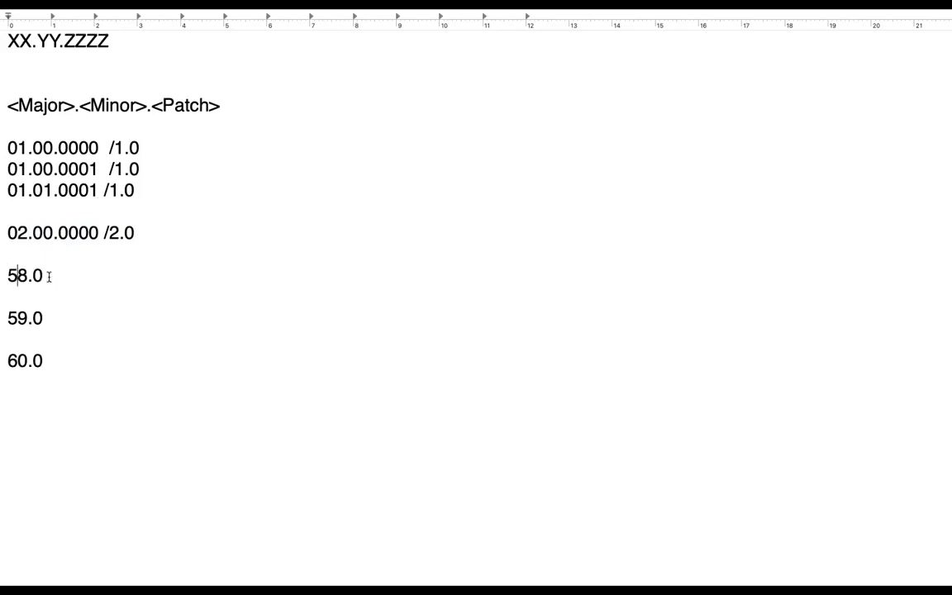
Highlight 58.0, 59.0 and 60.0 individually and together, leaving the caret after 58.0
{"action": "left_click_drag", "start_coordinate": [45, 276], "coordinate": [7, 276]}
{"action": "left_click_drag", "start_coordinate": [44, 319], "coordinate": [6, 319]}
{"action": "left_click_drag", "start_coordinate": [46, 276], "coordinate": [5, 276]}
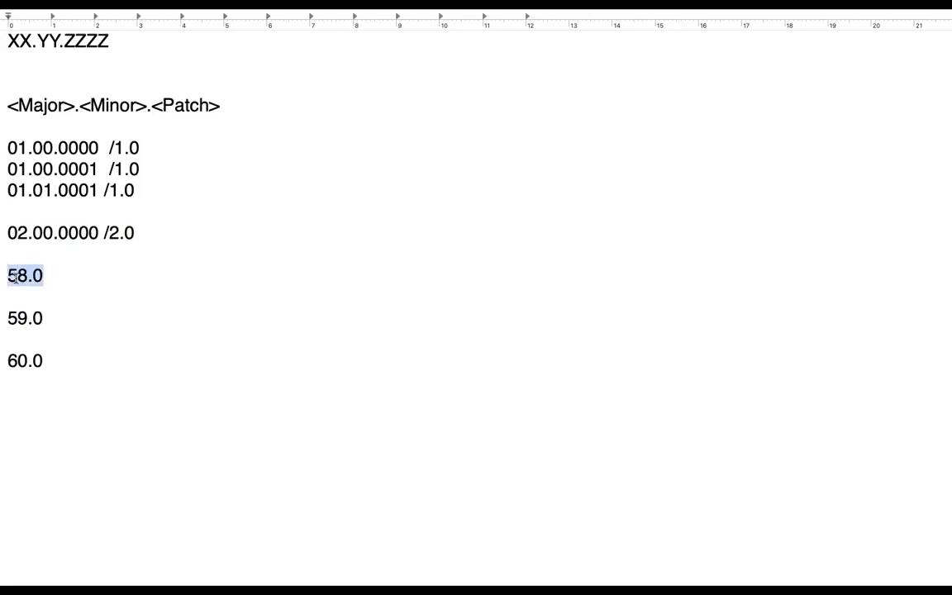
{"action": "left_click_drag", "start_coordinate": [43, 361], "coordinate": [7, 362]}
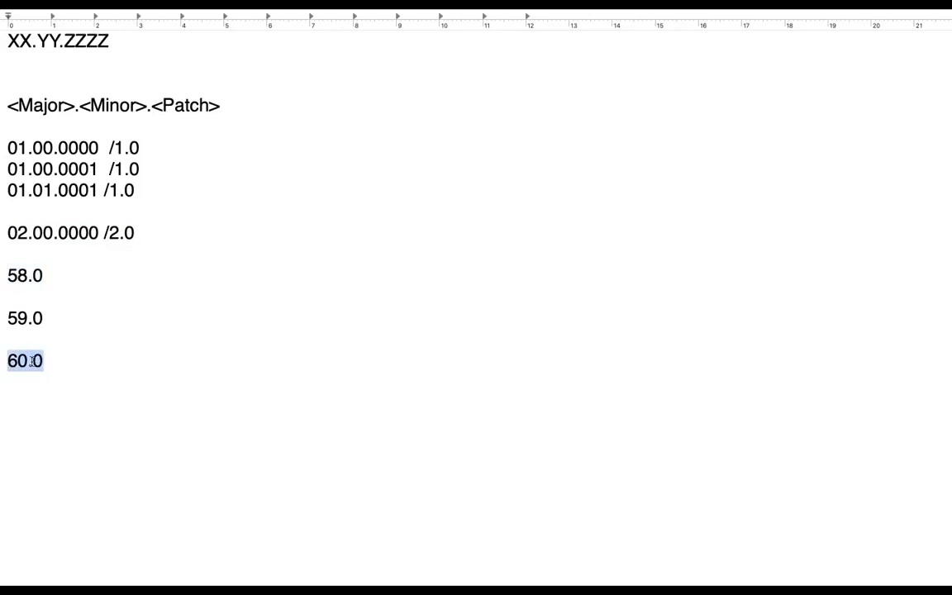
{"action": "double_click", "coordinate": [22, 364]}
{"action": "double_click", "coordinate": [21, 365]}
{"action": "left_click_drag", "start_coordinate": [47, 365], "coordinate": [3, 266]}
{"action": "left_click", "coordinate": [48, 316]}
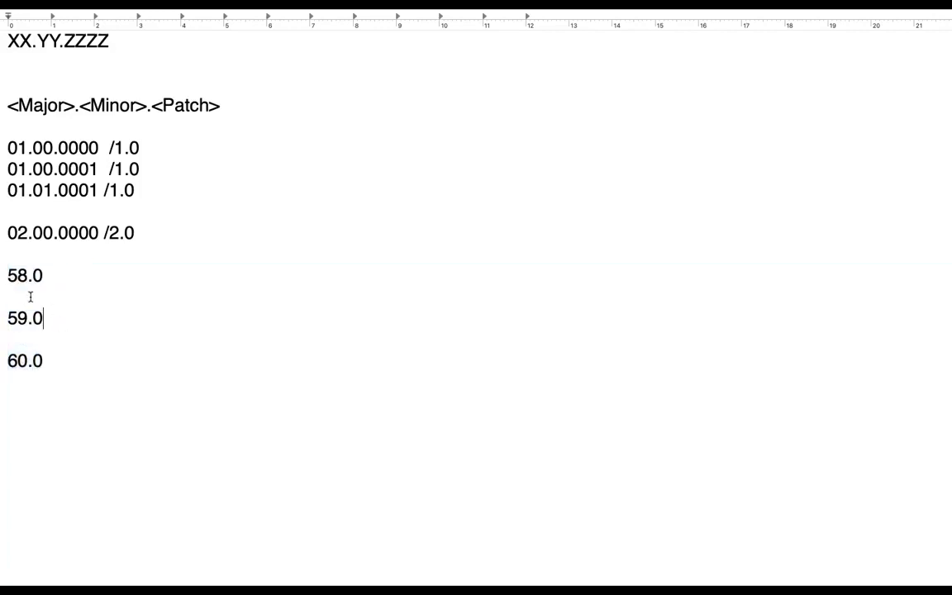
{"action": "left_click_drag", "start_coordinate": [7, 275], "coordinate": [42, 360]}
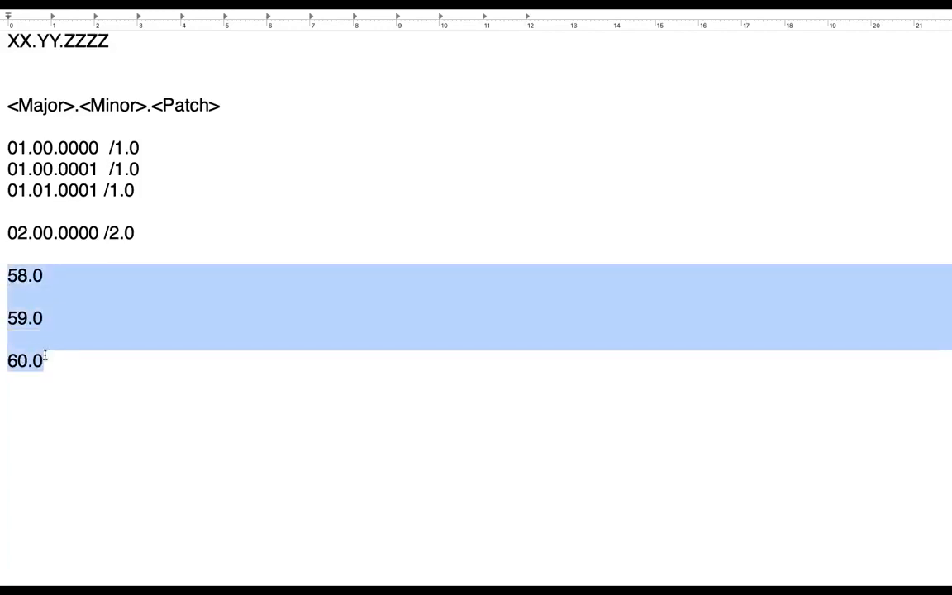
{"action": "left_click", "coordinate": [43, 270]}
{"action": "type", "text": "-"}
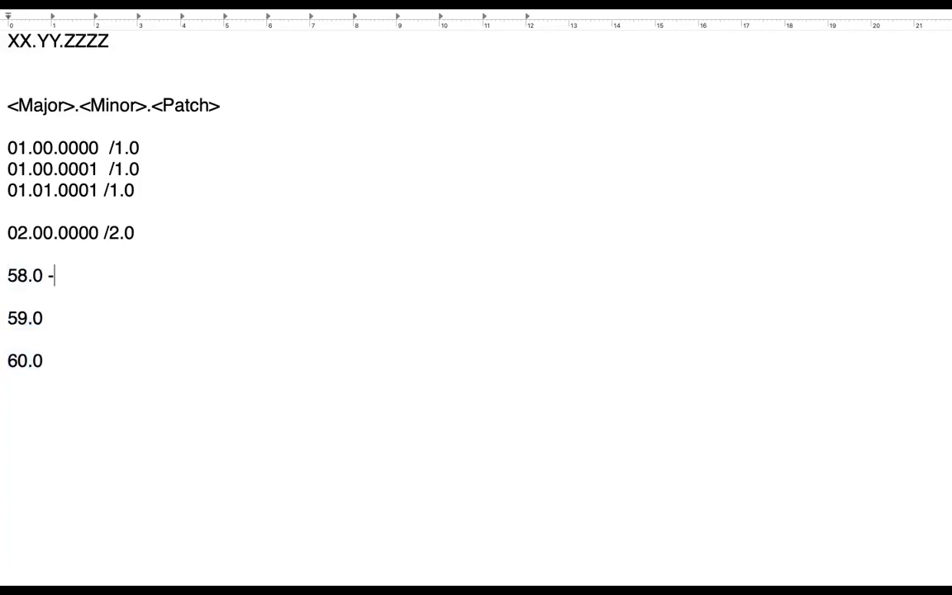
{"action": "type", "text": "> {}"}
{"action": "type", "text": "\"firstname"}
{"action": "type", "text": "\":\"\""}
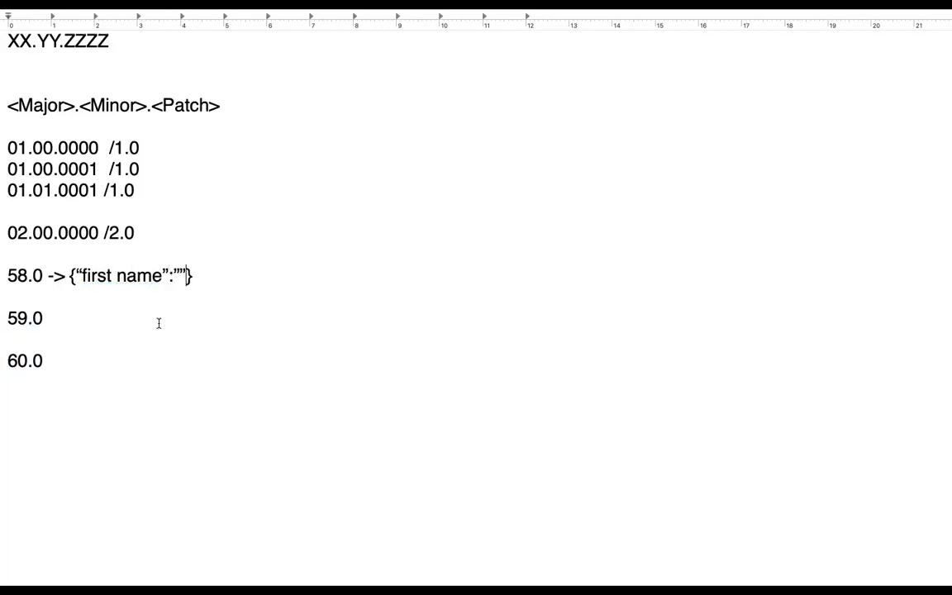
{"action": "left_click_drag", "start_coordinate": [83, 275], "coordinate": [153, 276]}
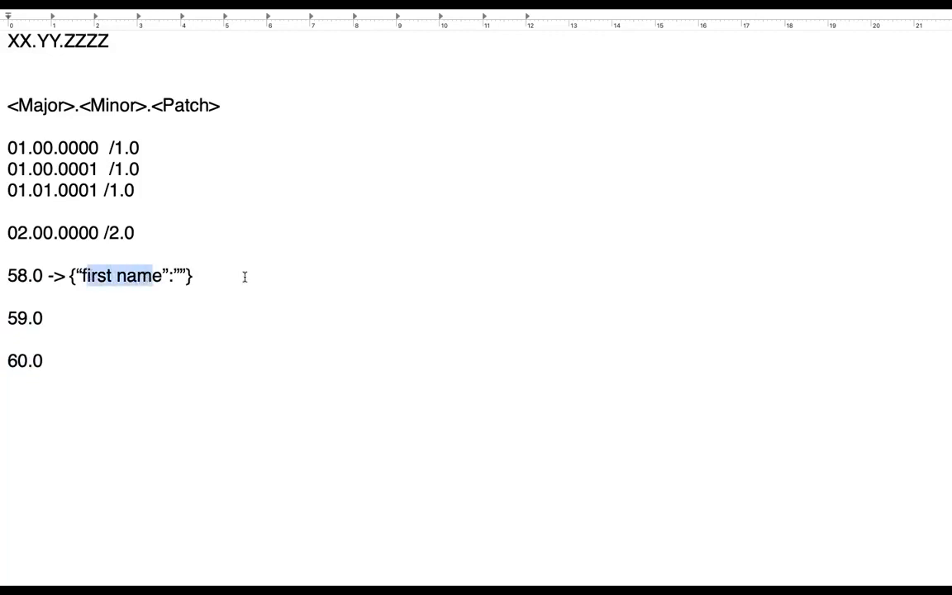
{"action": "left_click", "coordinate": [244, 277]}
{"action": "type", "text": "->"}
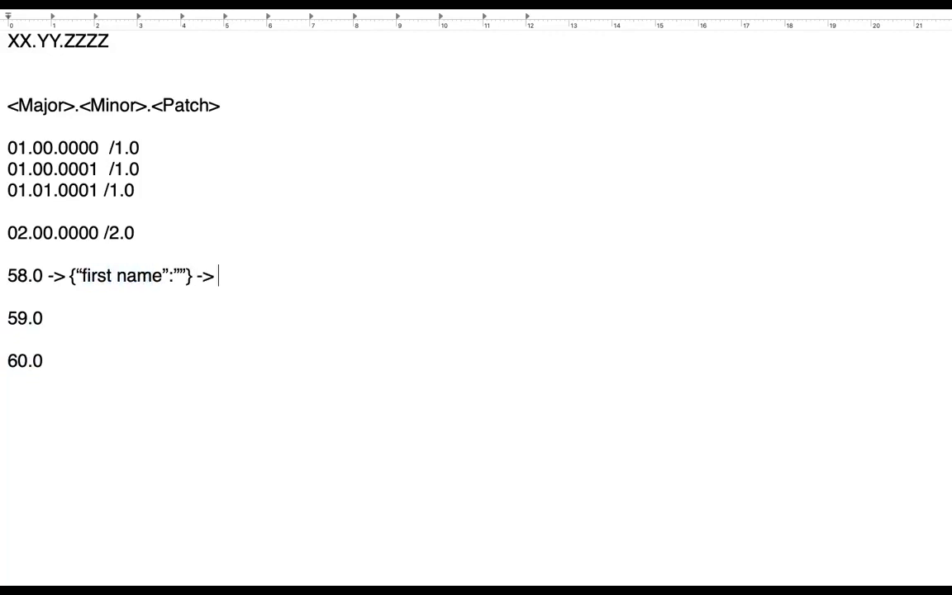
{"action": "type", "text": " ERP  59.0"}
{"action": "type", "text": " -> "}
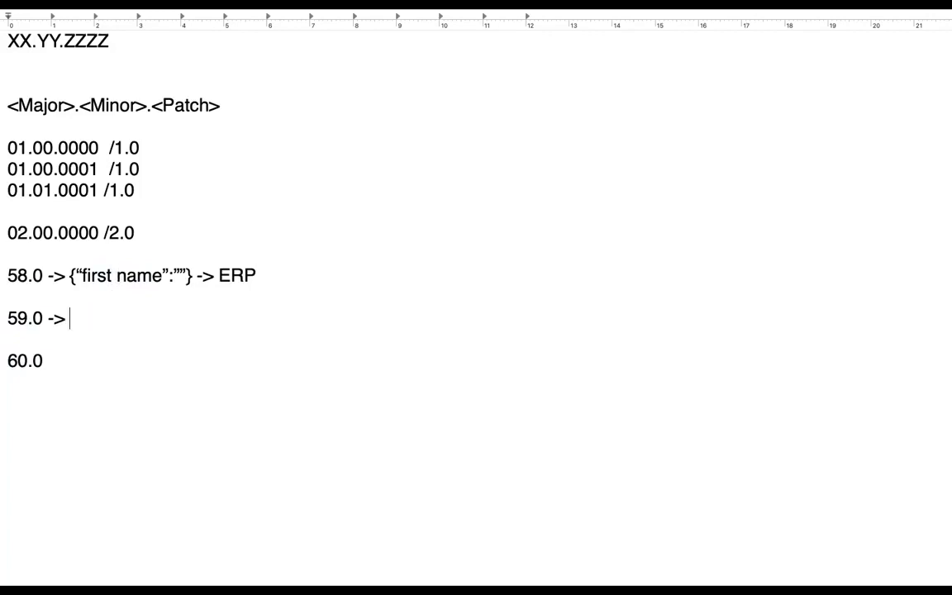
{"action": "type", "text": "{“f}"}
{"action": "key", "text": "Left"}
{"action": "type", "text": "\"fname\":\"\""}
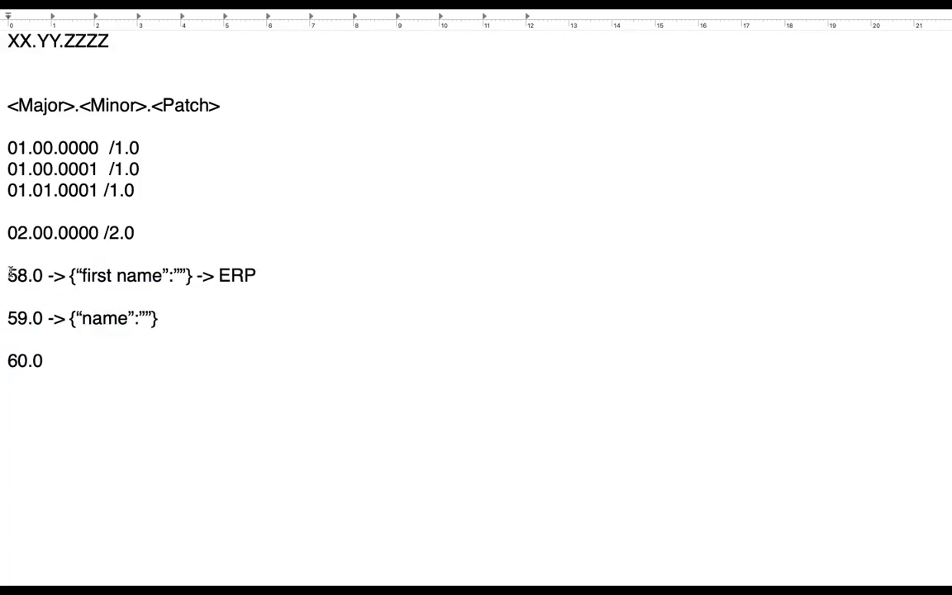
{"action": "left_click_drag", "start_coordinate": [8, 275], "coordinate": [25, 276]}
{"action": "left_click_drag", "start_coordinate": [29, 318], "coordinate": [2, 318]}
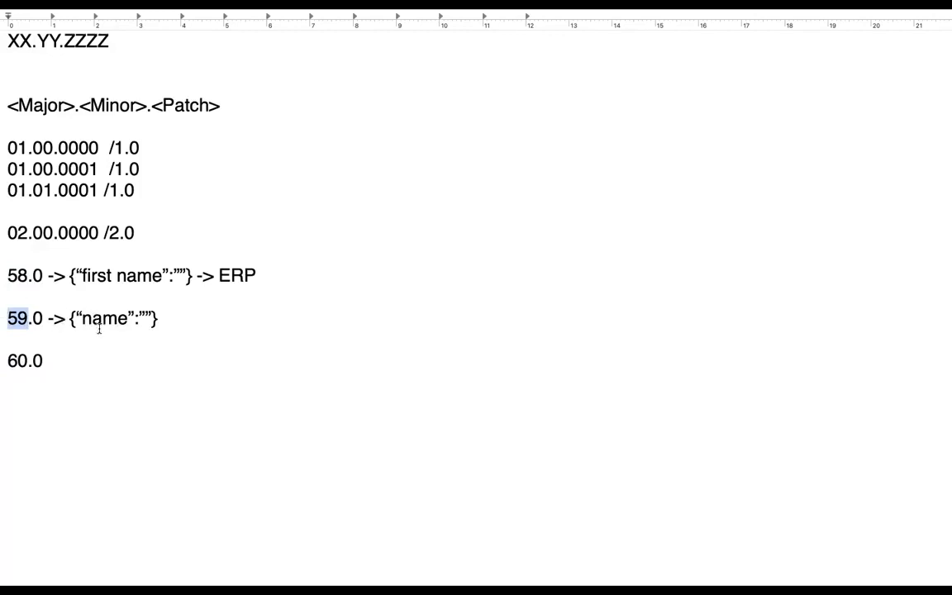
{"action": "left_click_drag", "start_coordinate": [257, 275], "coordinate": [220, 276]}
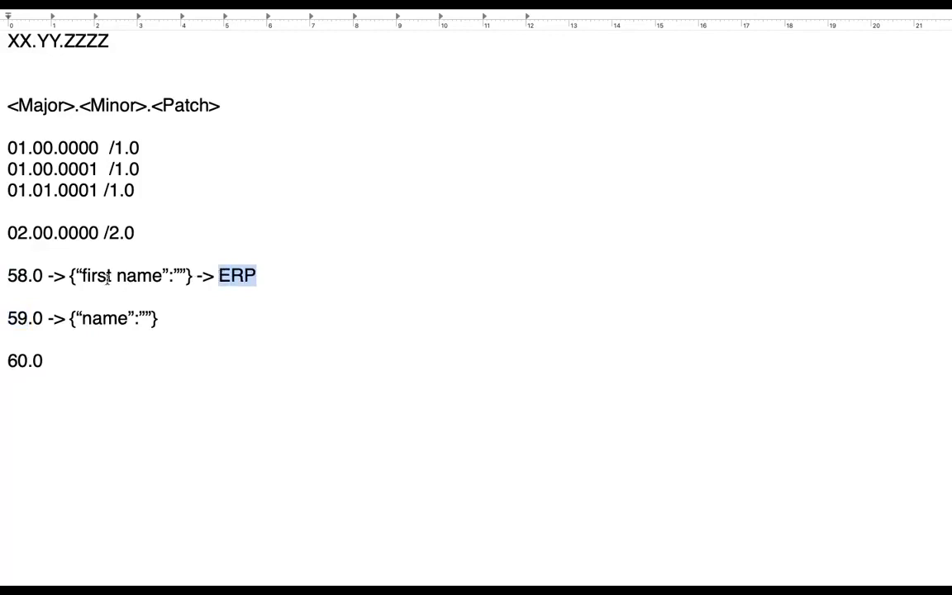
{"action": "left_click_drag", "start_coordinate": [80, 276], "coordinate": [153, 276]}
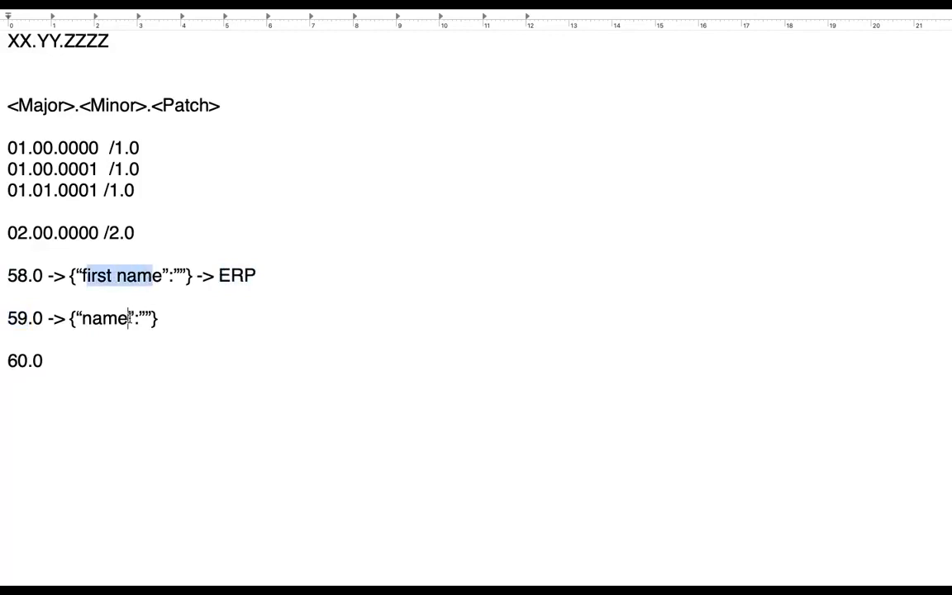
{"action": "left_click_drag", "start_coordinate": [129, 318], "coordinate": [81, 318]}
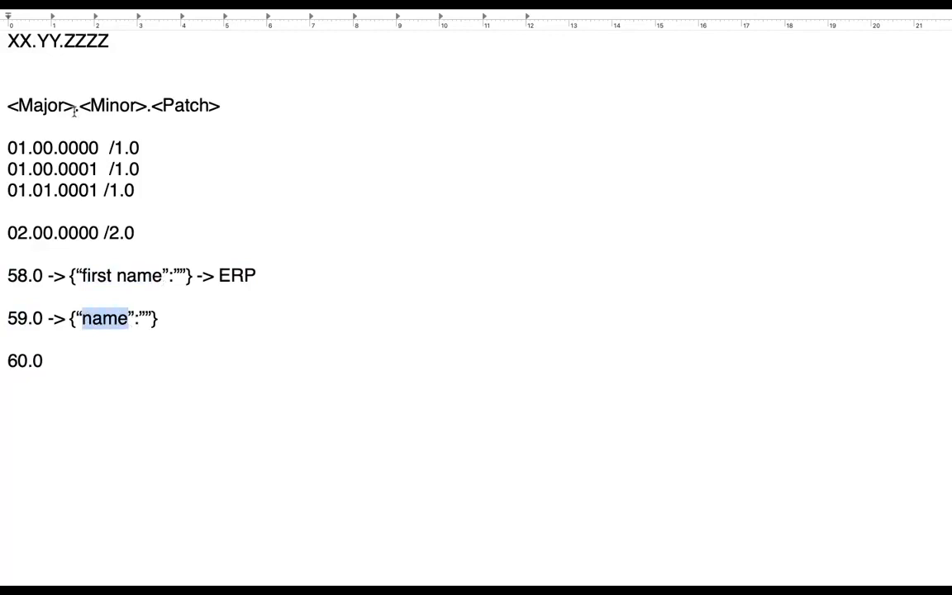
{"action": "left_click_drag", "start_coordinate": [74, 105], "coordinate": [7, 105]}
{"action": "left_click_drag", "start_coordinate": [256, 275], "coordinate": [217, 274]}
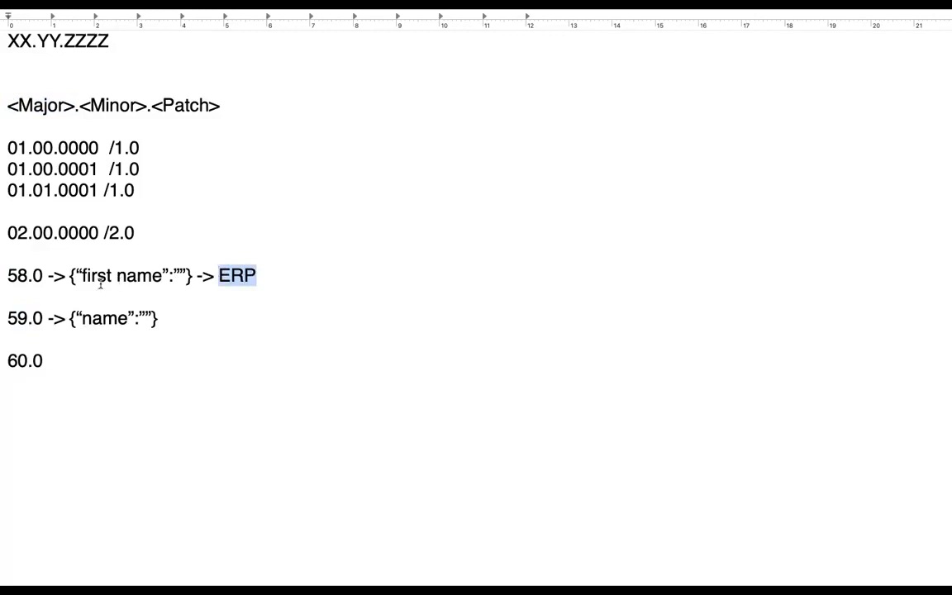
{"action": "left_click_drag", "start_coordinate": [83, 276], "coordinate": [149, 276]}
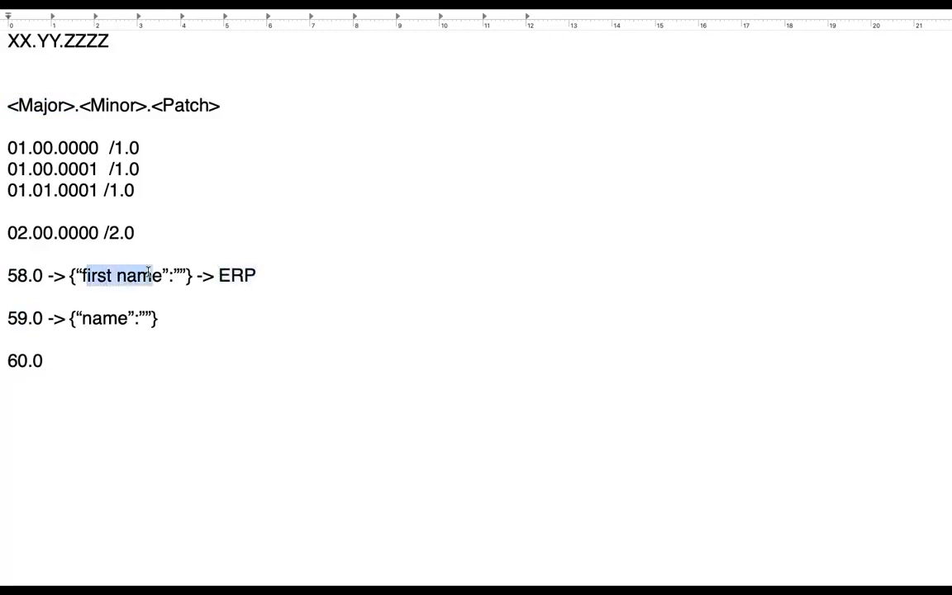
{"action": "left_click_drag", "start_coordinate": [4, 274], "coordinate": [52, 276]}
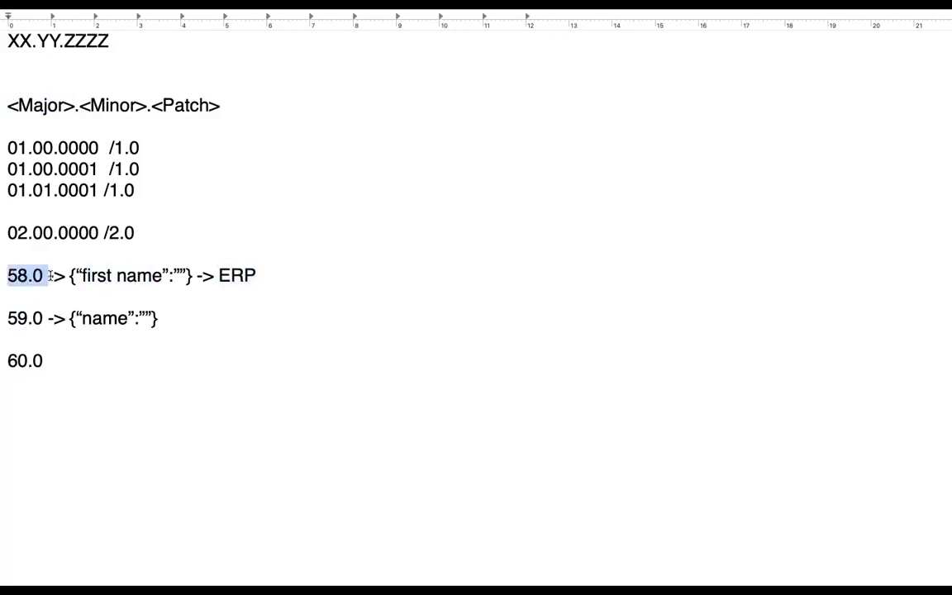
{"action": "left_click", "coordinate": [87, 277]}
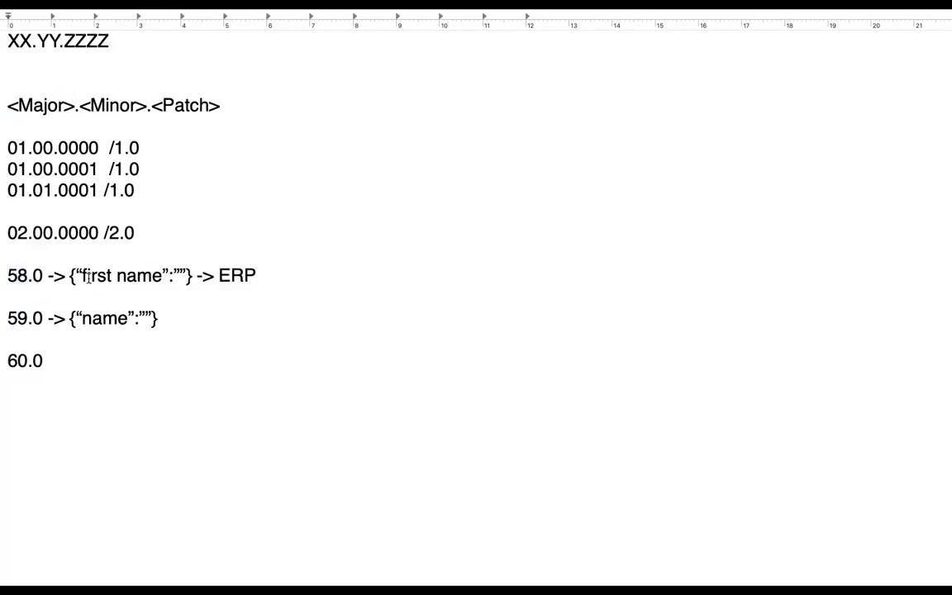
Extend the 60.0 line to read -> {"name":""} ->
{"action": "left_click", "coordinate": [67, 366]}
{"action": "type", "text": "-> "}
{"action": "type", "text": "{}"}
{"action": "type", "text": "\"name\""}
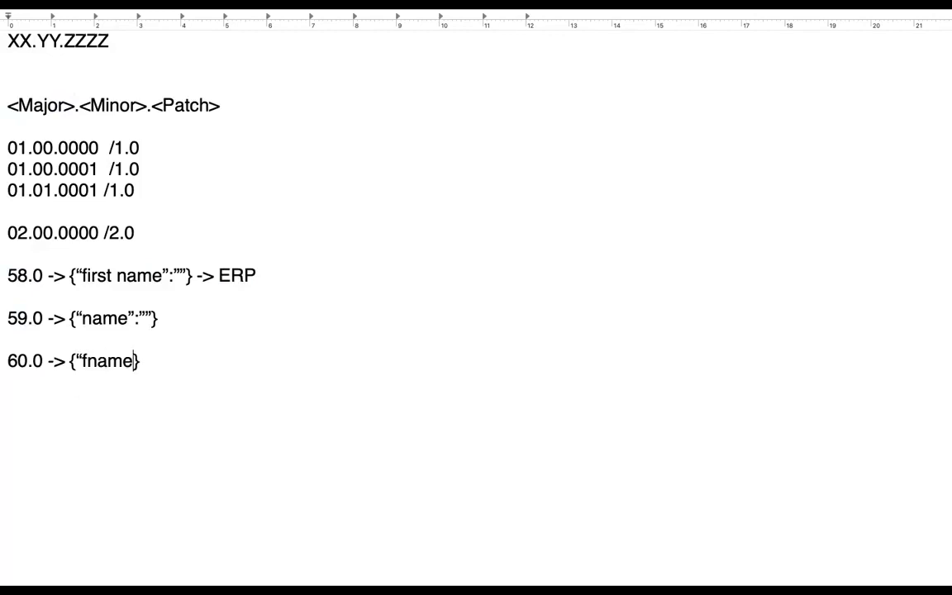
{"action": "type", "text": ":\"\""}
{"action": "key", "text": "Right"}
{"action": "type", "text": "->"}
Highlight the 58.0–60.0 payload lines, ERP and 59.0, then switch to the browser
{"action": "left_click_drag", "start_coordinate": [8, 275], "coordinate": [207, 373]}
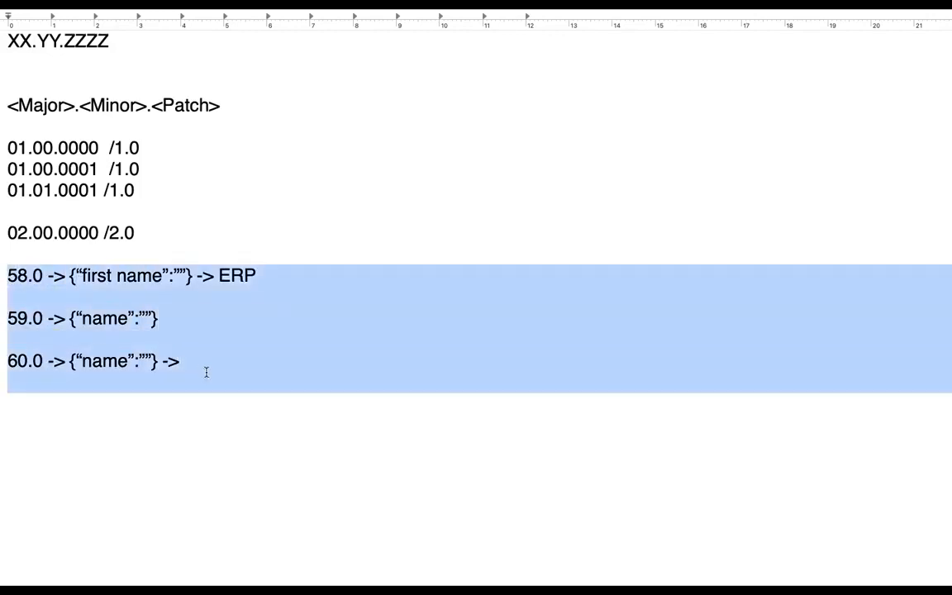
{"action": "left_click", "coordinate": [206, 373]}
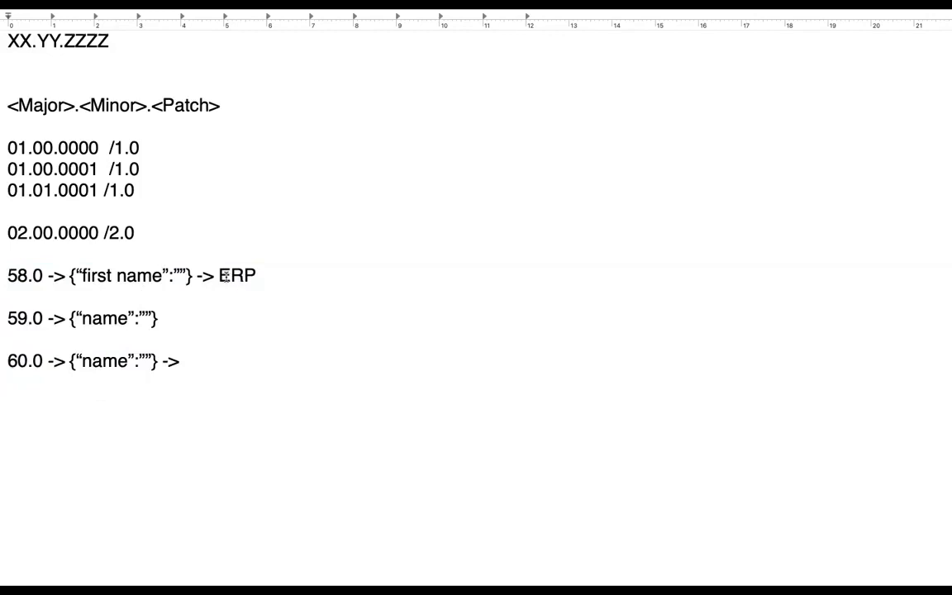
{"action": "left_click_drag", "start_coordinate": [219, 277], "coordinate": [272, 276]}
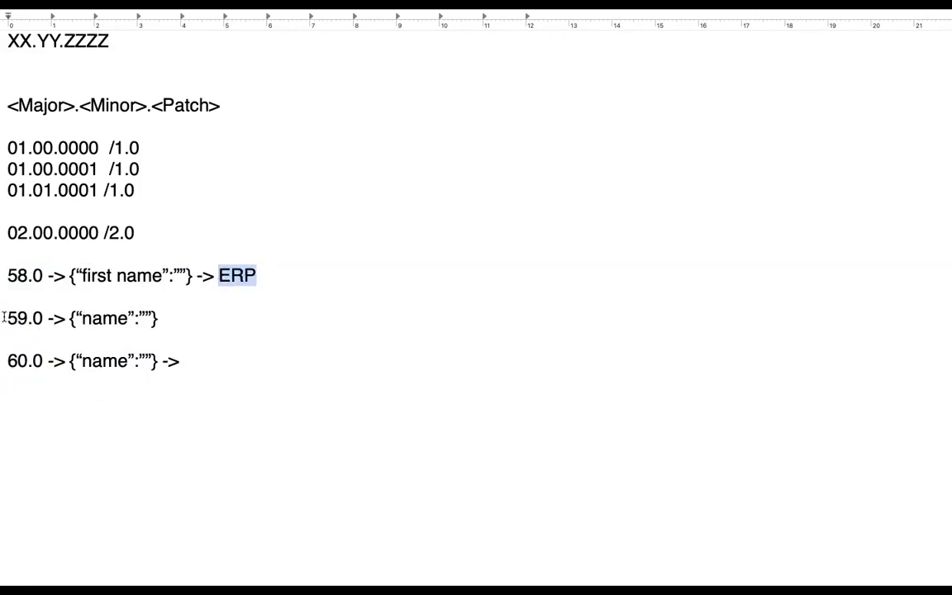
{"action": "left_click_drag", "start_coordinate": [4, 319], "coordinate": [43, 318]}
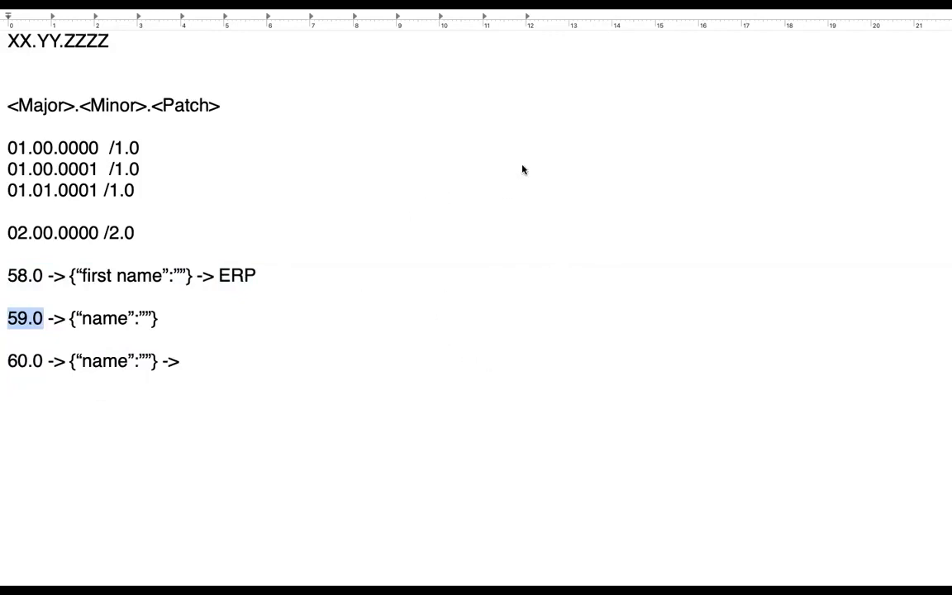
{"action": "key", "text": "super+Tab"}
View the ATP Operations metadata page in a new tab, then return and open its actions menu
{"action": "left_click", "coordinate": [664, 549]}
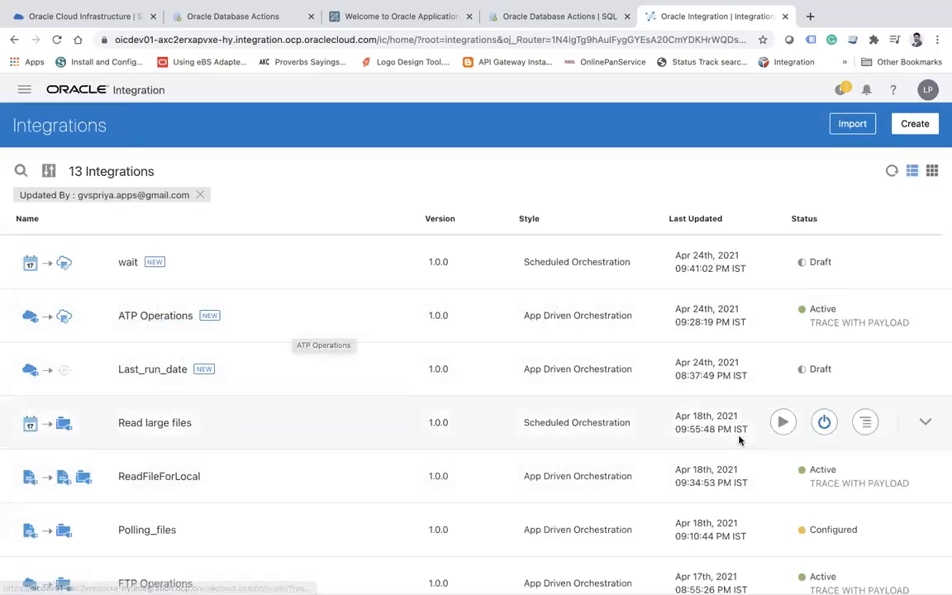
{"action": "mouse_move", "coordinate": [781, 327]}
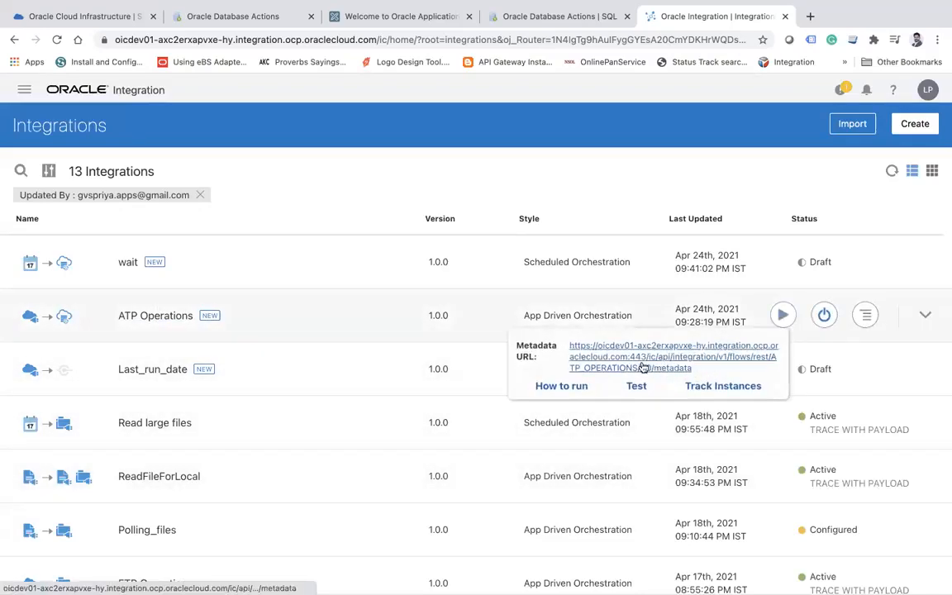
{"action": "left_click", "coordinate": [642, 365]}
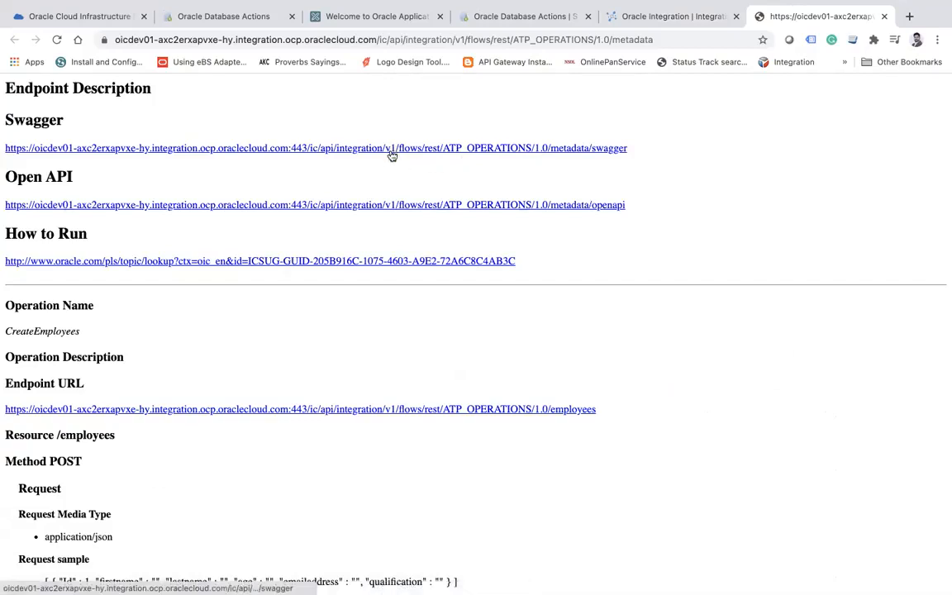
{"action": "left_click", "coordinate": [661, 16]}
{"action": "left_click", "coordinate": [510, 144]}
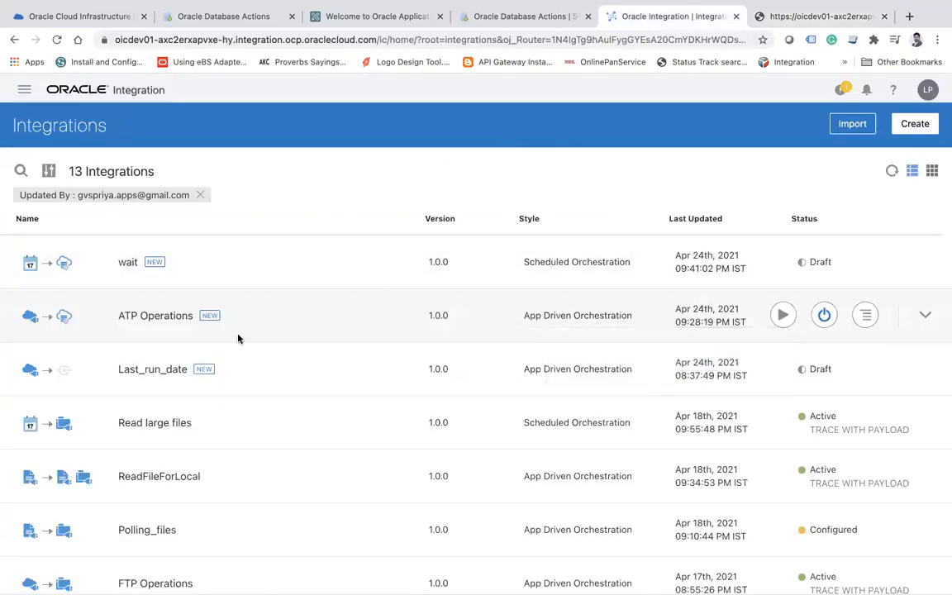
{"action": "left_click", "coordinate": [865, 315]}
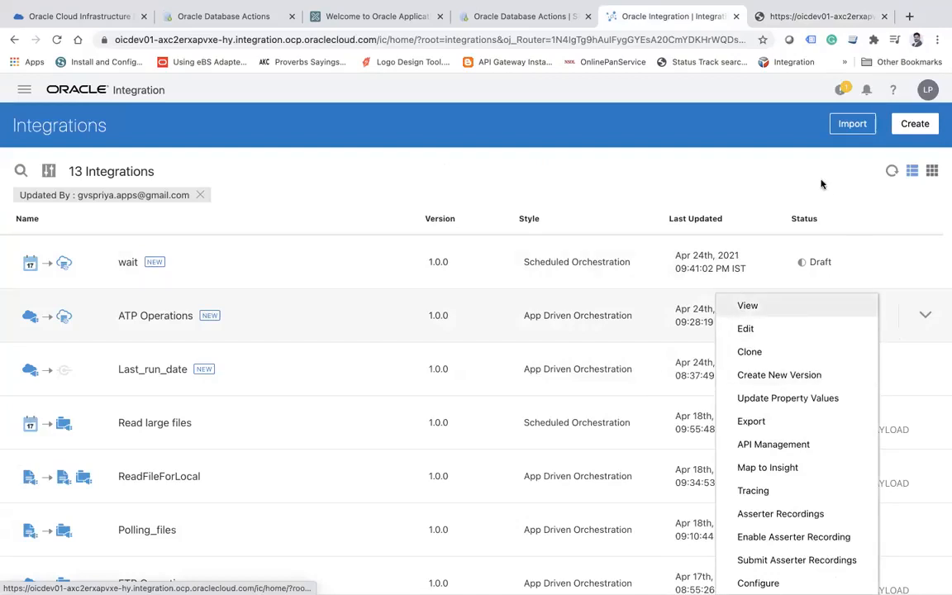
Create ATP Operations version 01.00.0001 via Create New Version in the actions menu
{"action": "left_click", "coordinate": [760, 182]}
{"action": "left_click", "coordinate": [868, 318]}
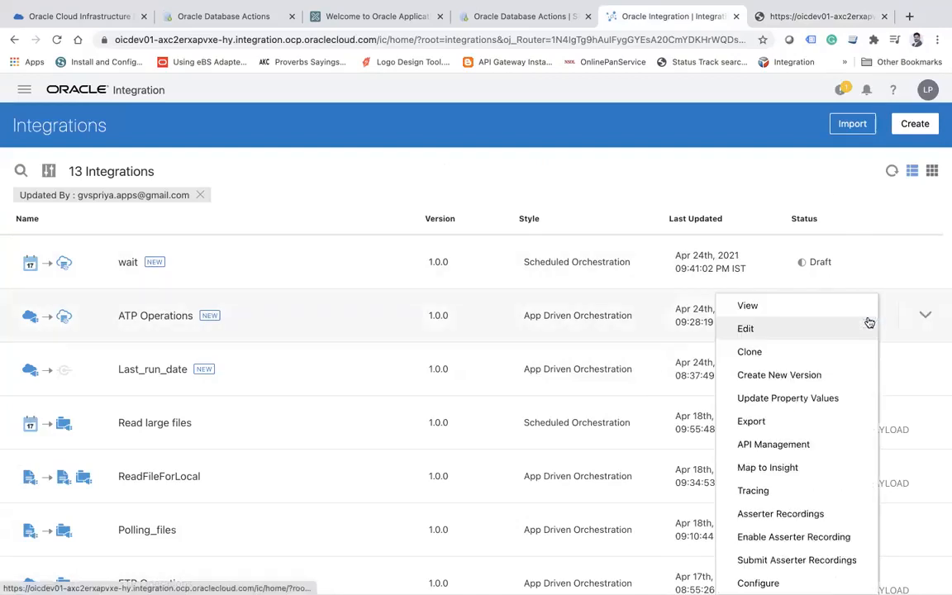
{"action": "left_click", "coordinate": [795, 383]}
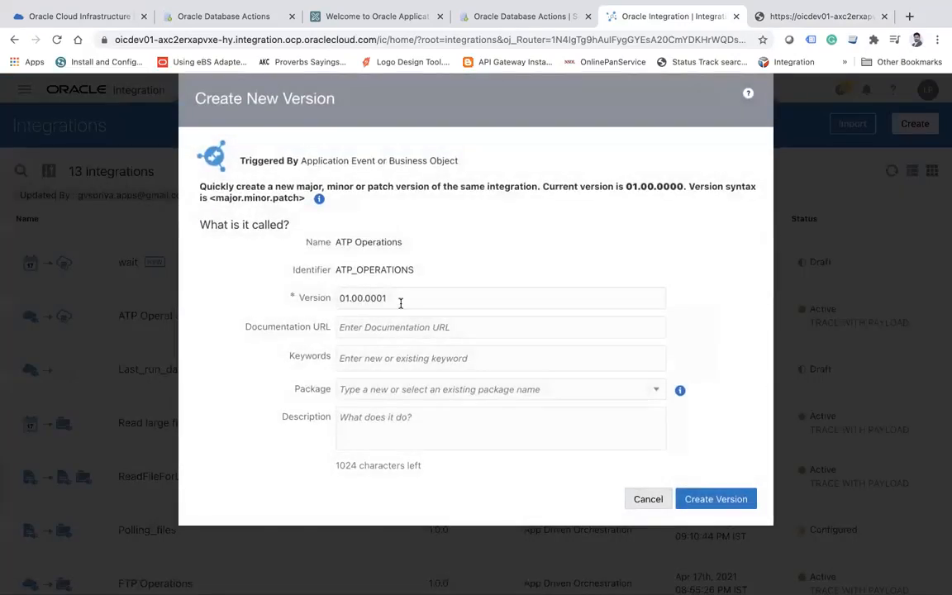
{"action": "left_click", "coordinate": [394, 299]}
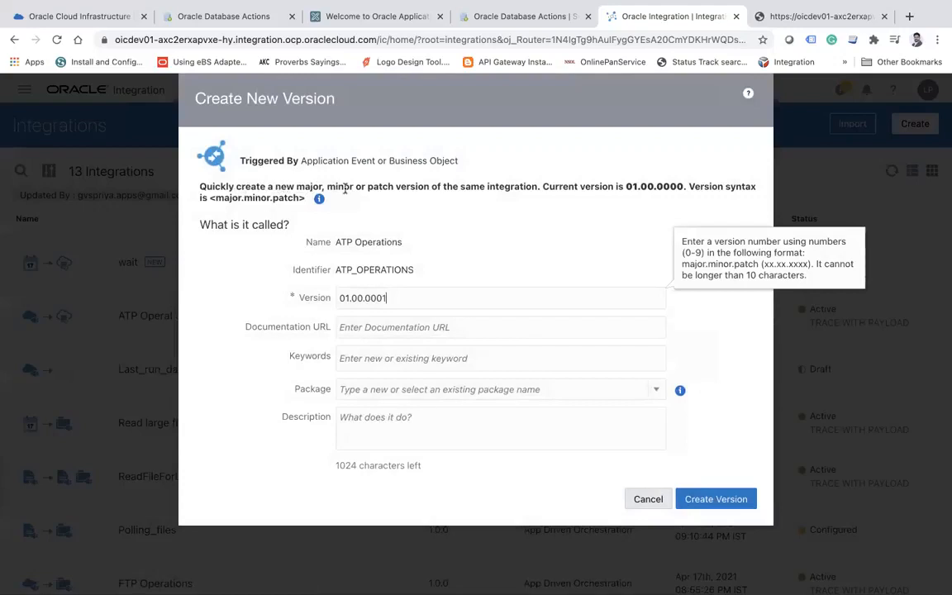
{"action": "left_click", "coordinate": [397, 180]}
{"action": "left_click", "coordinate": [708, 503]}
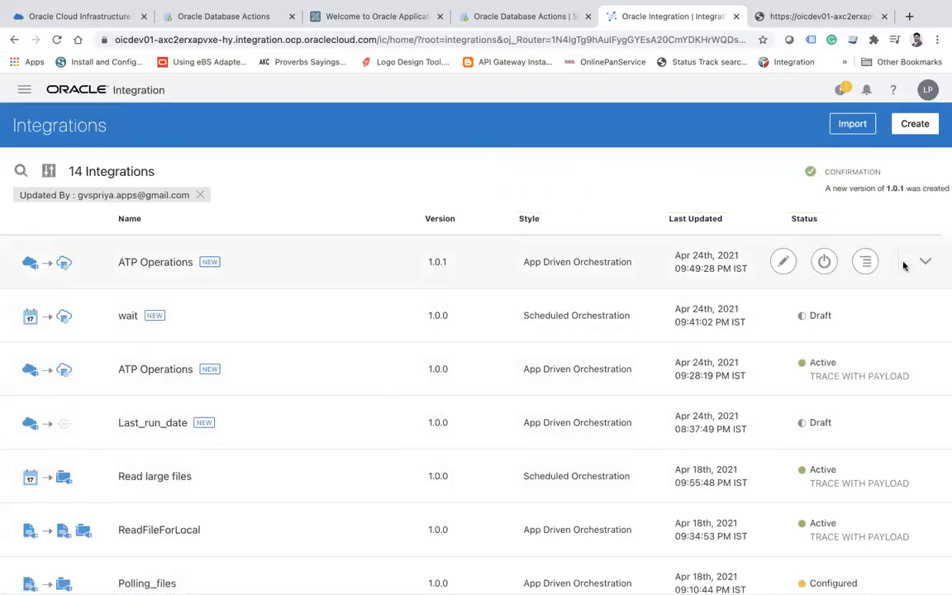
Activate ATP Operations 1.0.1 with tracing and payload, deactivating 1.0.0, then refresh the list
{"action": "left_click", "coordinate": [824, 262]}
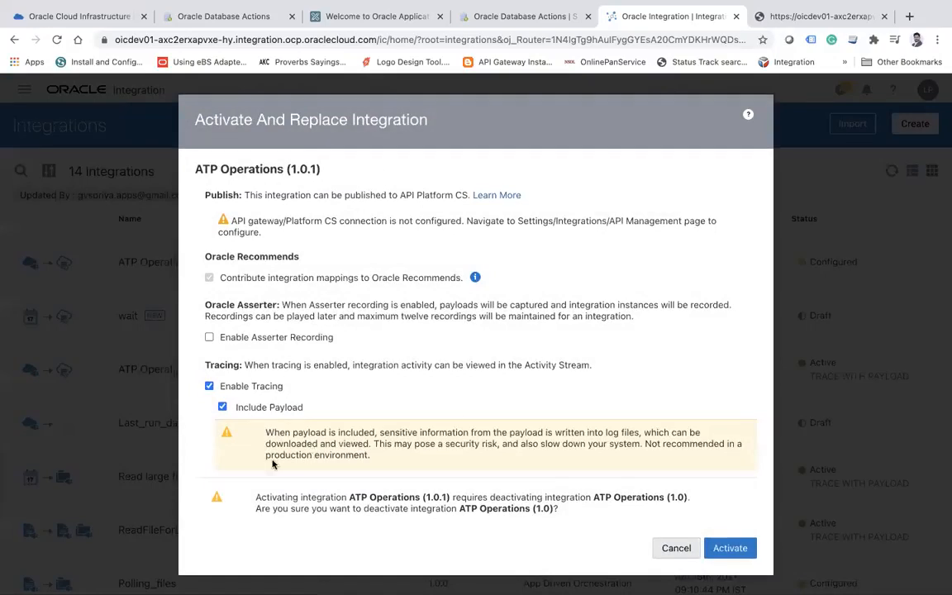
{"action": "left_click_drag", "start_coordinate": [433, 489], "coordinate": [548, 516]}
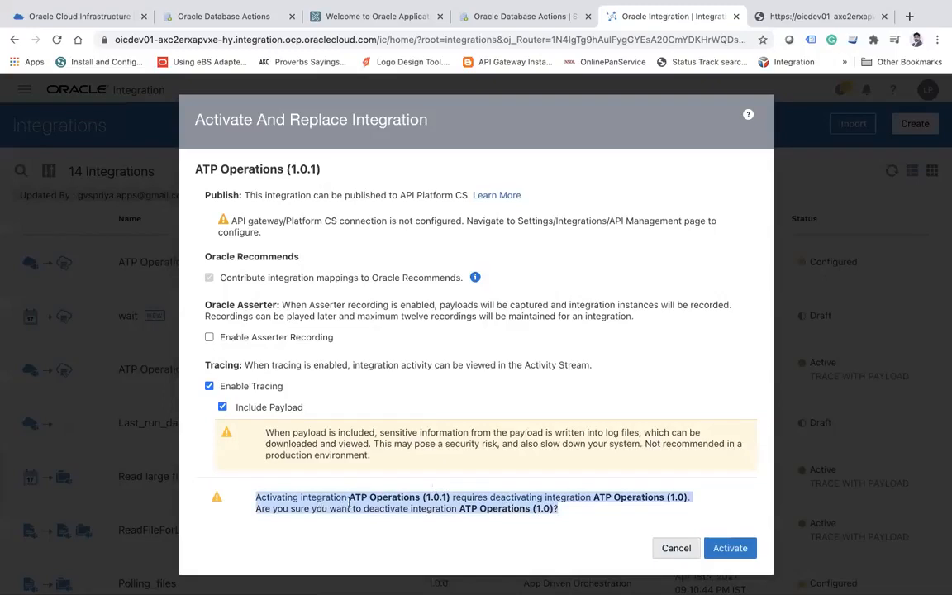
{"action": "double_click", "coordinate": [435, 497]}
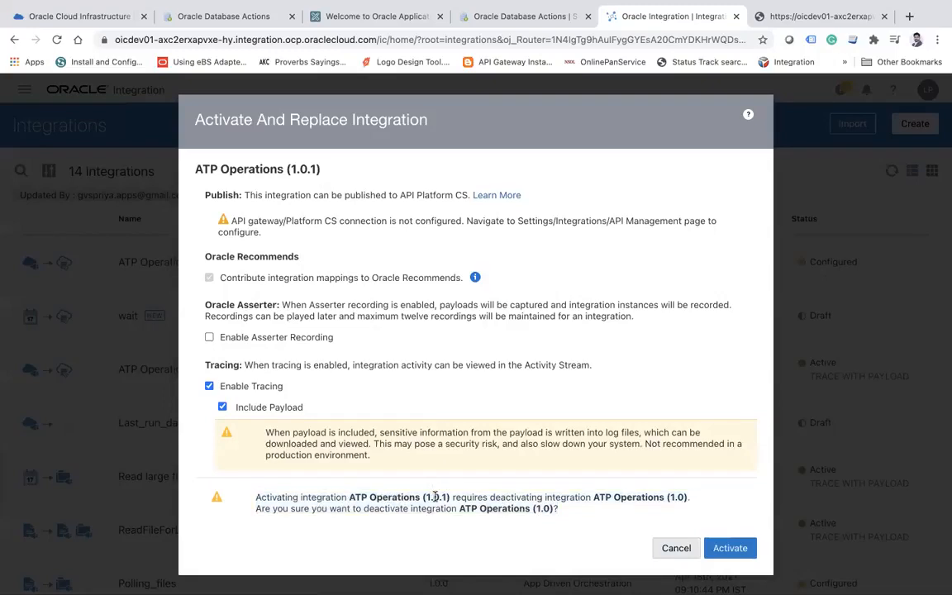
{"action": "double_click", "coordinate": [521, 498]}
{"action": "double_click", "coordinate": [678, 499]}
{"action": "double_click", "coordinate": [388, 509]}
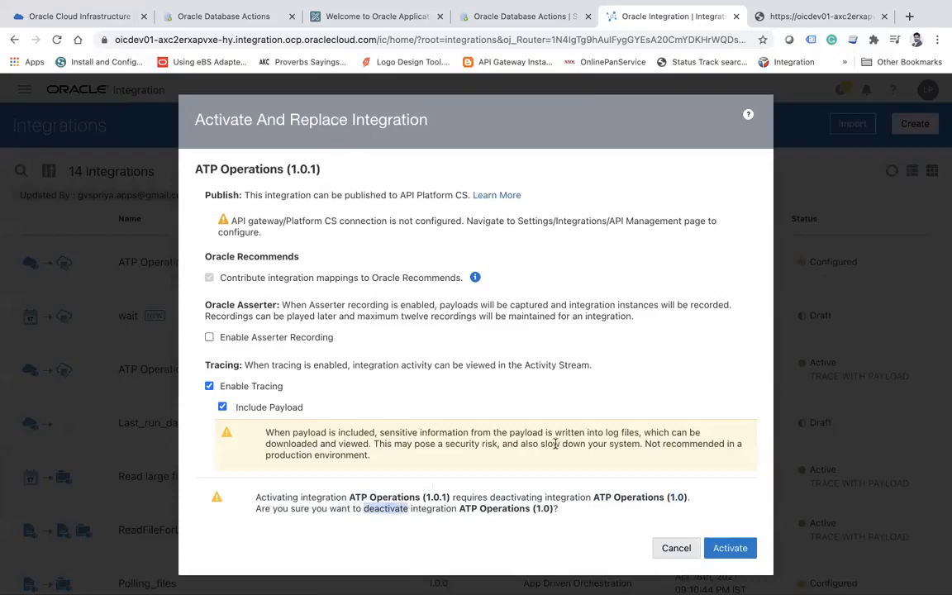
{"action": "left_click", "coordinate": [735, 549]}
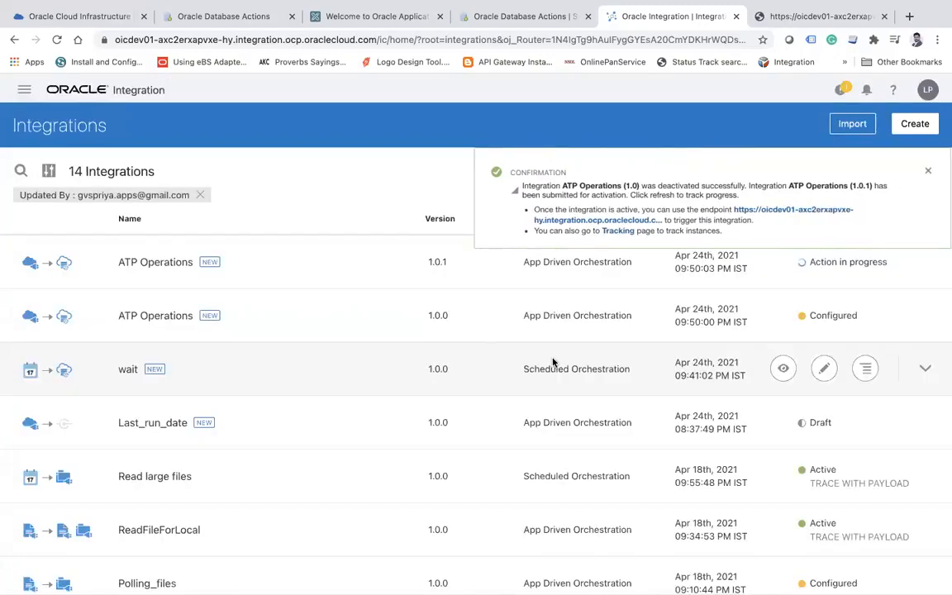
{"action": "left_click", "coordinate": [929, 170]}
{"action": "left_click", "coordinate": [893, 171]}
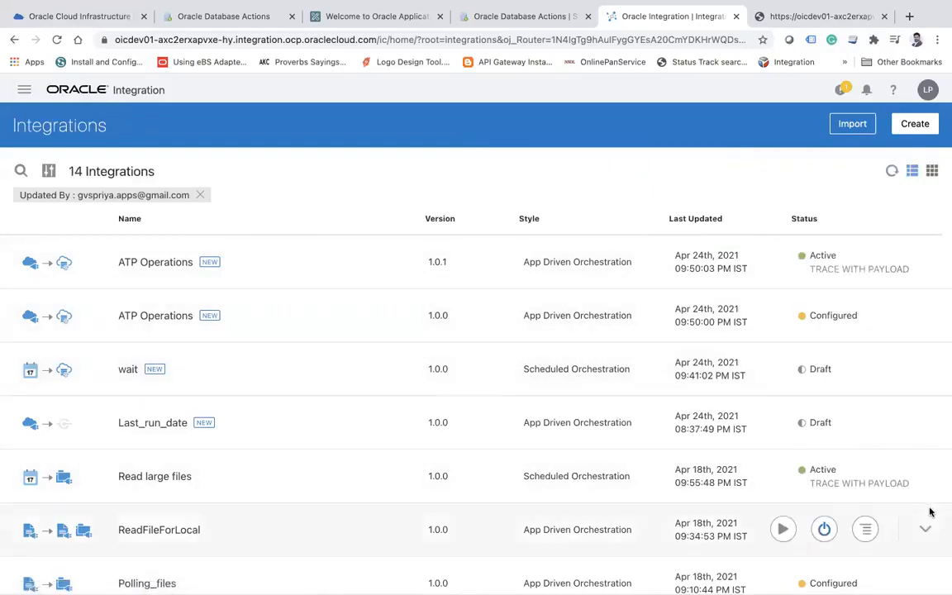
Open the 1.0.1 metadata page and compare it with the earlier metadata tab
{"action": "left_click", "coordinate": [781, 262]}
{"action": "left_click", "coordinate": [661, 303]}
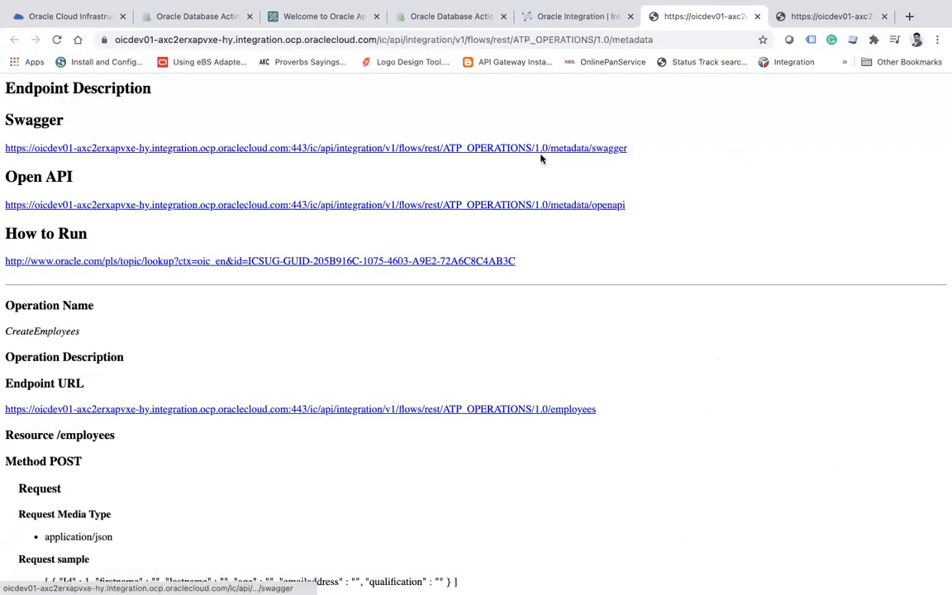
{"action": "mouse_move", "coordinate": [809, 8]}
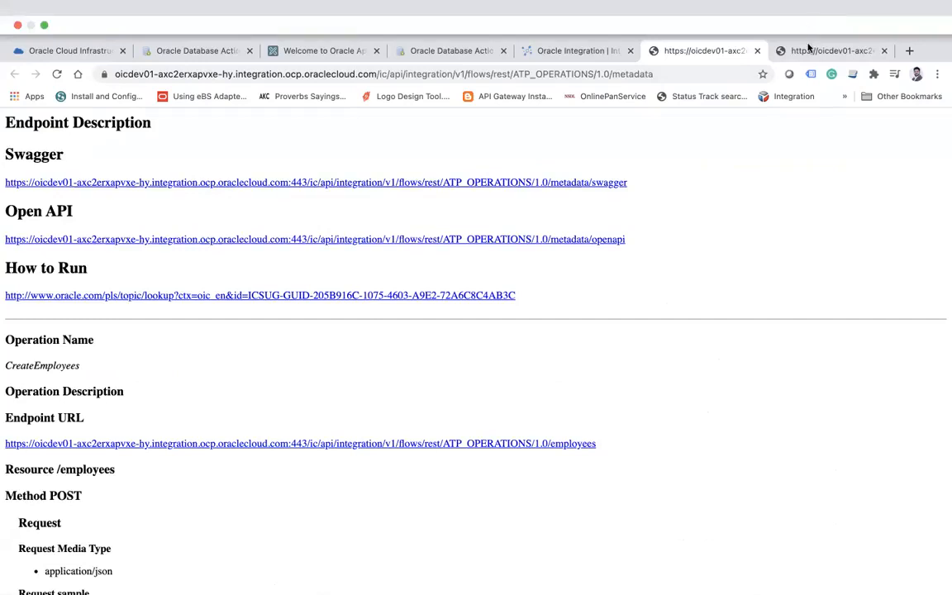
{"action": "left_click", "coordinate": [806, 50]}
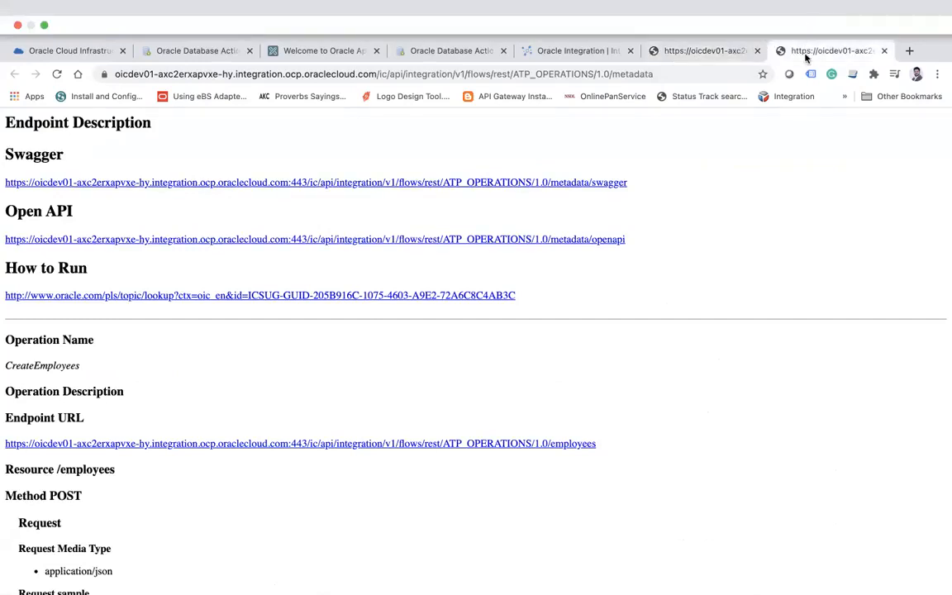
{"action": "left_click", "coordinate": [719, 52]}
{"action": "left_click", "coordinate": [795, 51]}
{"action": "left_click", "coordinate": [595, 51]}
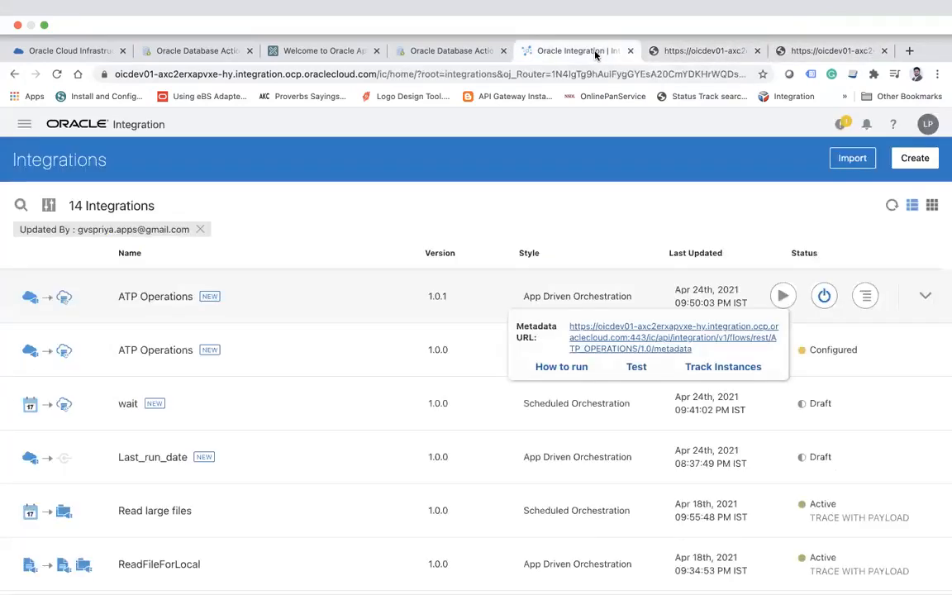
Create ATP Operations version 01.01.0001 from 1.0.1
{"action": "left_click", "coordinate": [866, 263]}
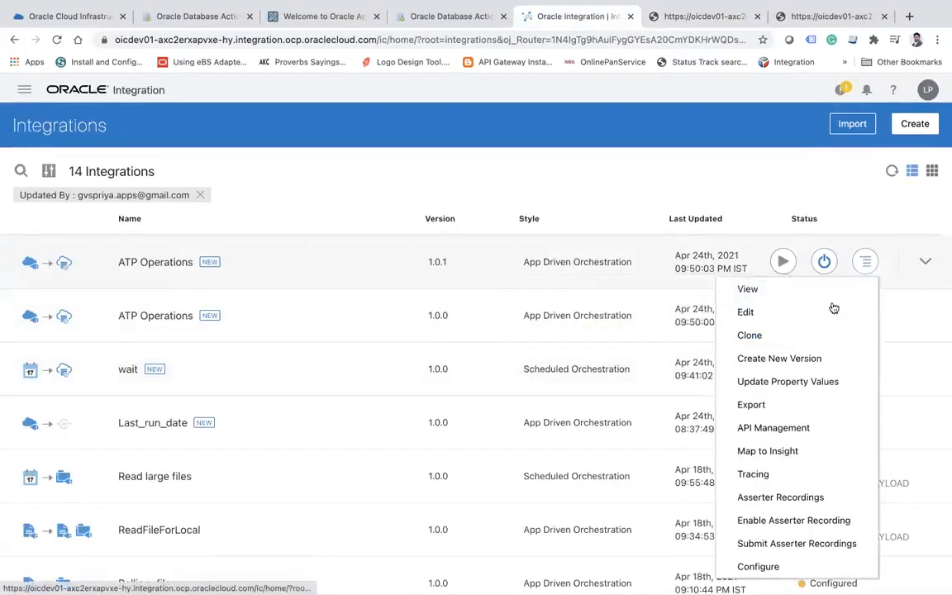
{"action": "left_click", "coordinate": [779, 358]}
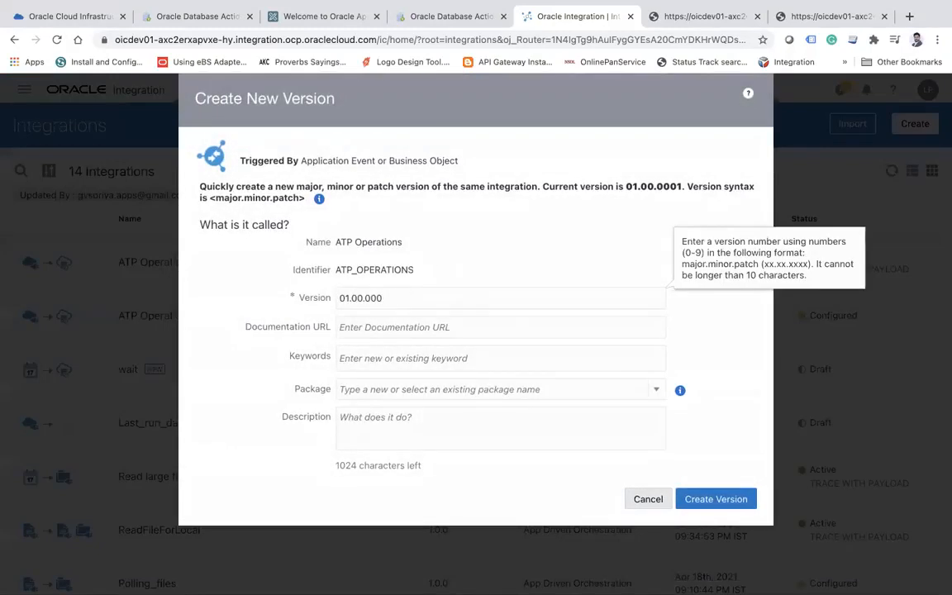
{"action": "type", "text": "1"}
{"action": "key", "text": "BackSpace"}
{"action": "type", "text": "1."}
{"action": "left_click", "coordinate": [715, 499]}
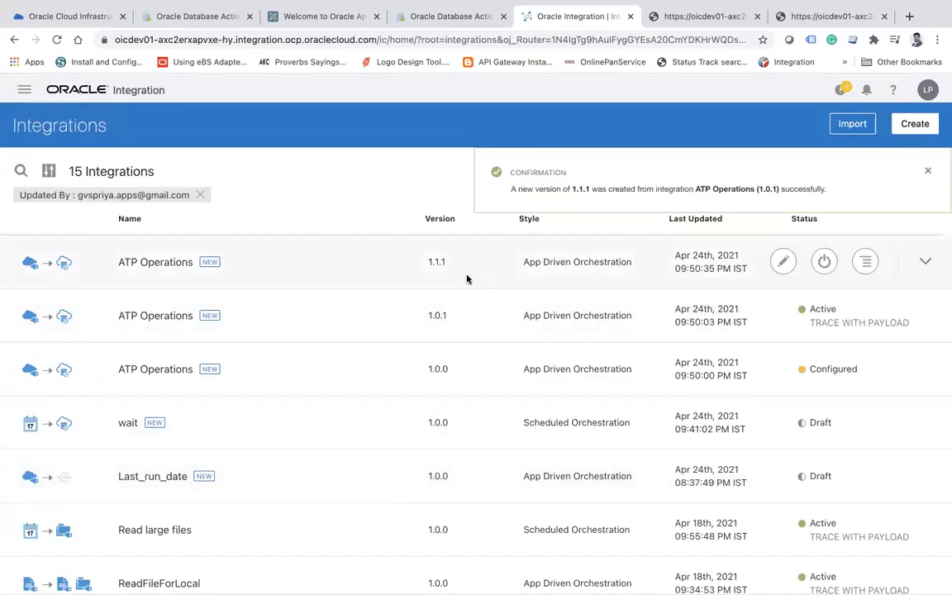
Activate ATP Operations version 1.1.1 in place of 1.0.1 and dismiss the confirmation banner
{"action": "left_click", "coordinate": [825, 263]}
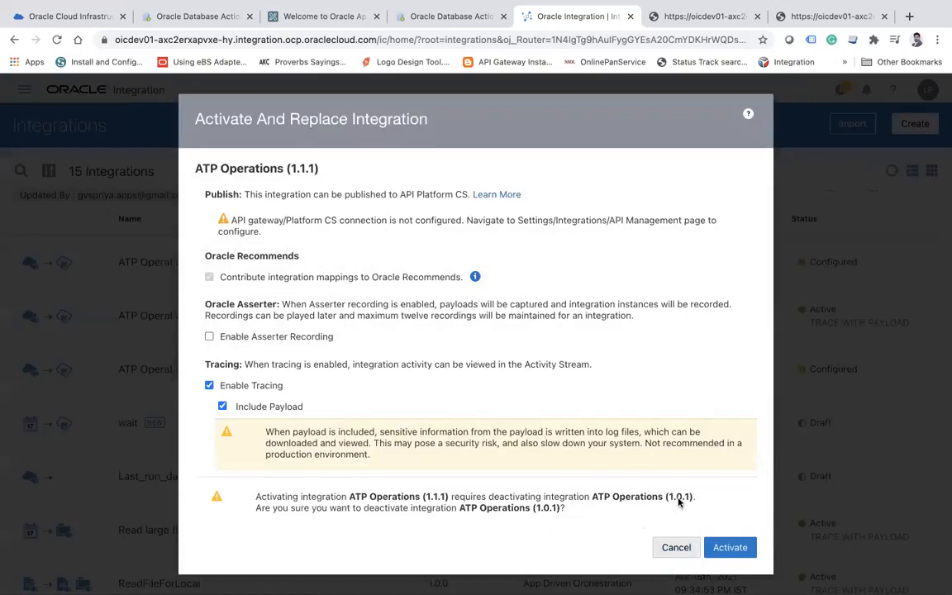
{"action": "left_click", "coordinate": [740, 548]}
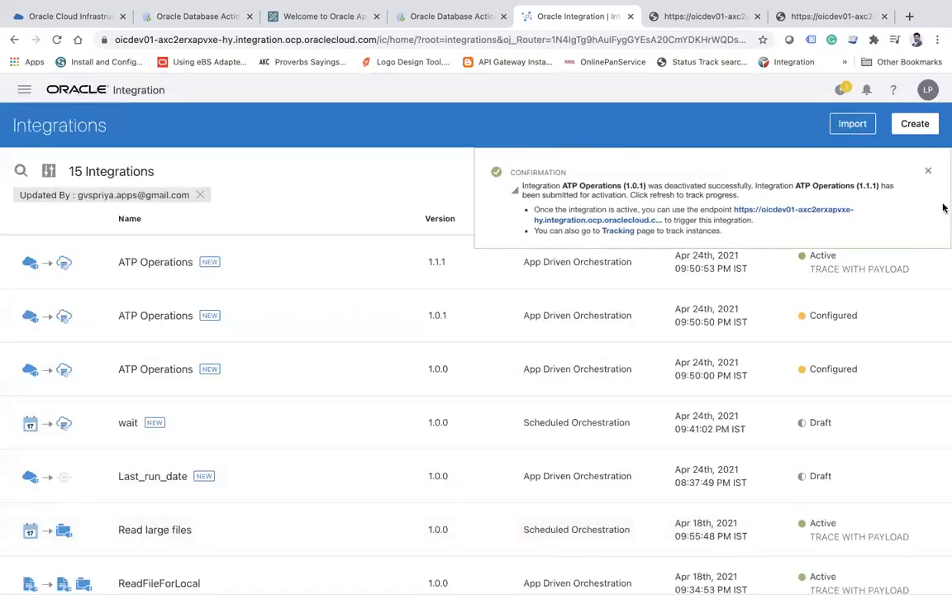
{"action": "left_click", "coordinate": [928, 172]}
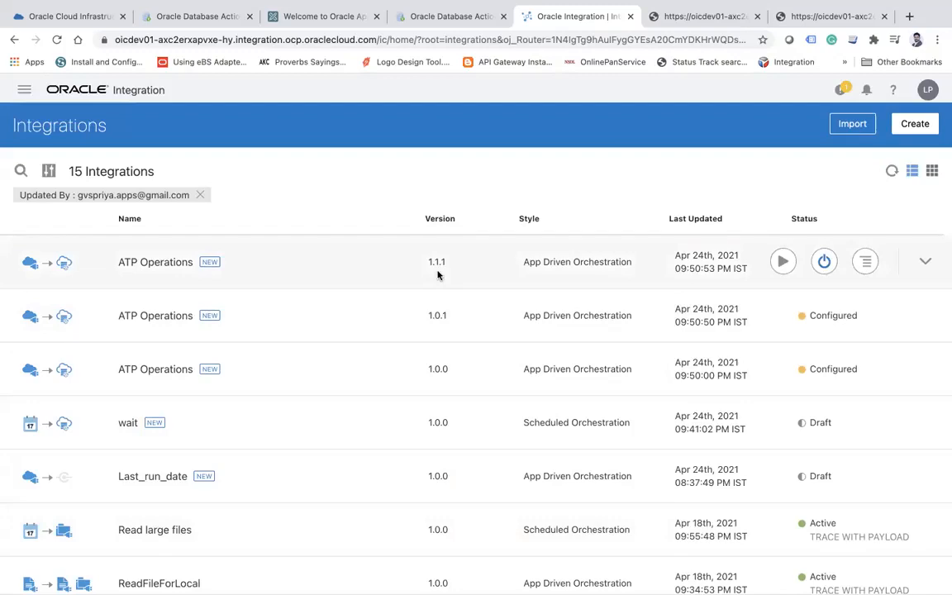
Open the metadata endpoint page for version 1.1.1 from its run details
{"action": "left_click", "coordinate": [865, 262]}
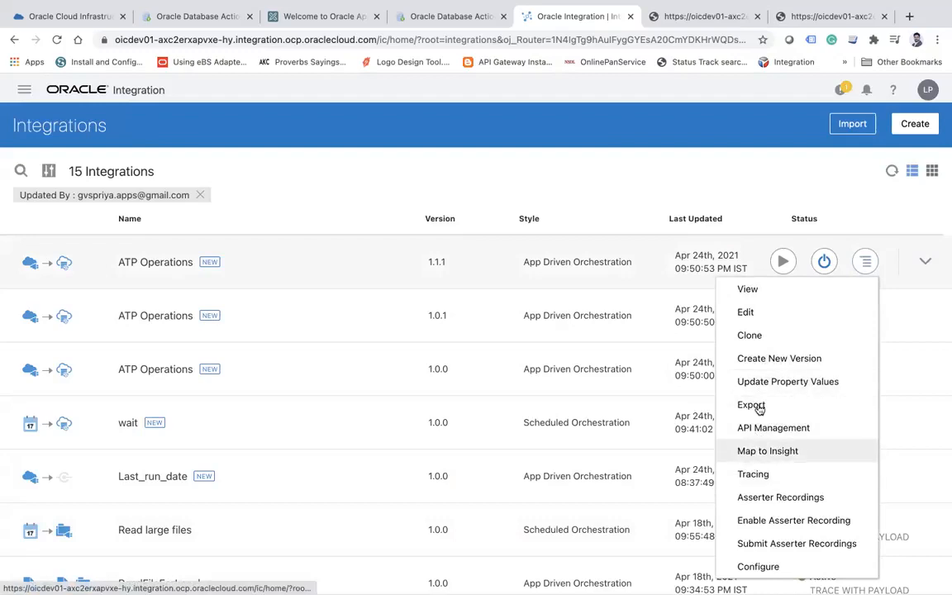
{"action": "left_click", "coordinate": [786, 263]}
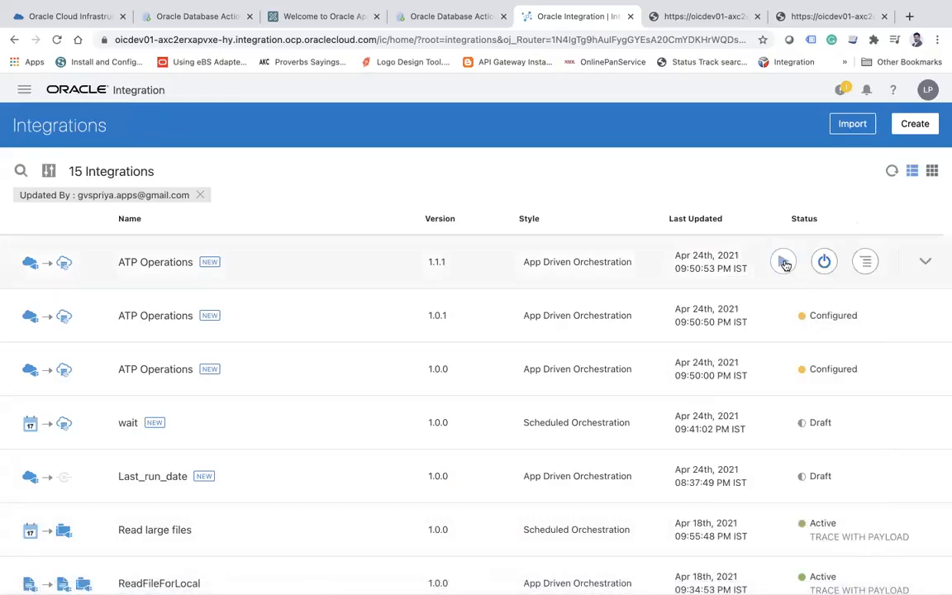
{"action": "left_click", "coordinate": [786, 263]}
{"action": "left_click", "coordinate": [640, 304]}
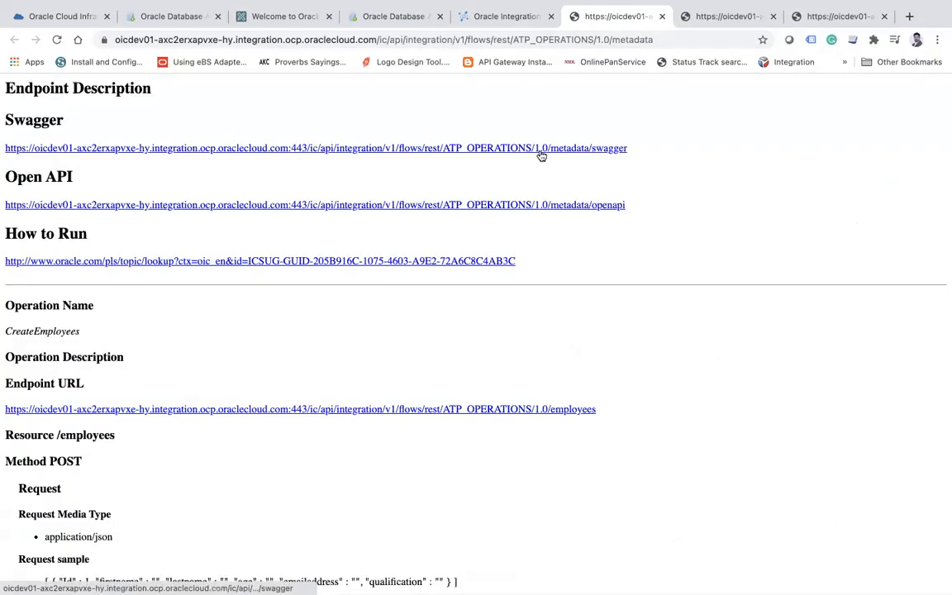
Back on the integrations list, create version 02.01.0001 of ATP Operations from 1.1.1
{"action": "left_click", "coordinate": [491, 15]}
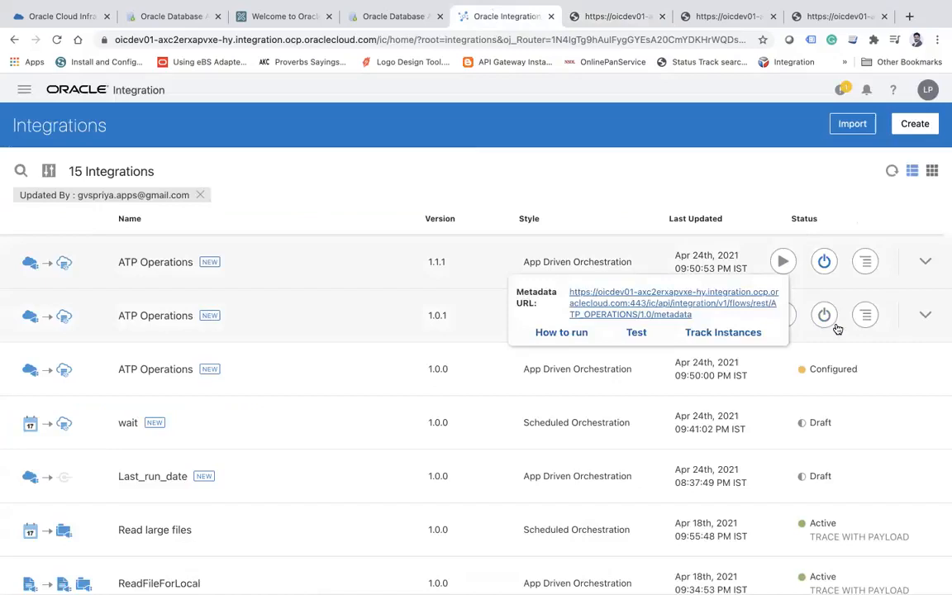
{"action": "left_click", "coordinate": [865, 263]}
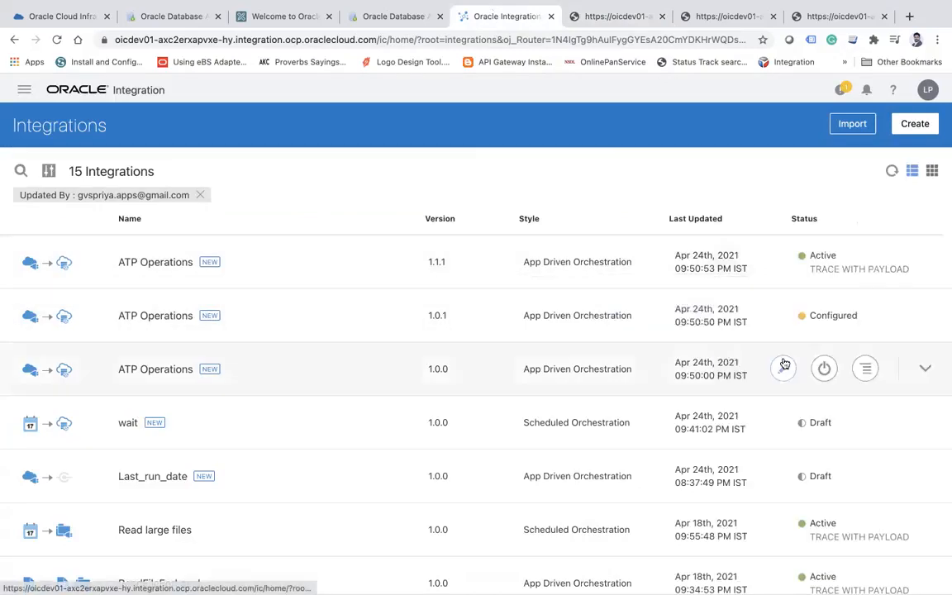
{"action": "left_click", "coordinate": [780, 359]}
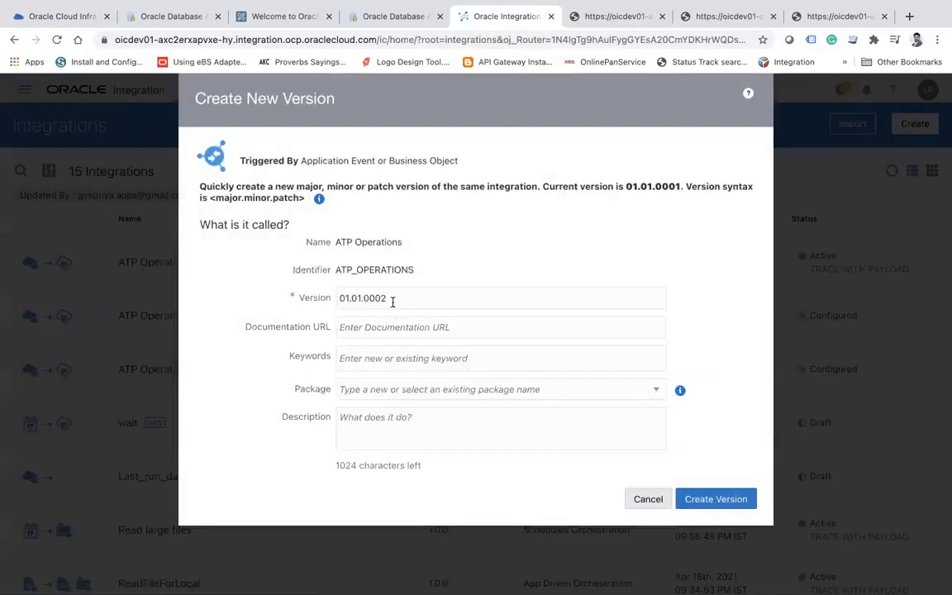
{"action": "left_click", "coordinate": [393, 302]}
{"action": "type", "text": "1"}
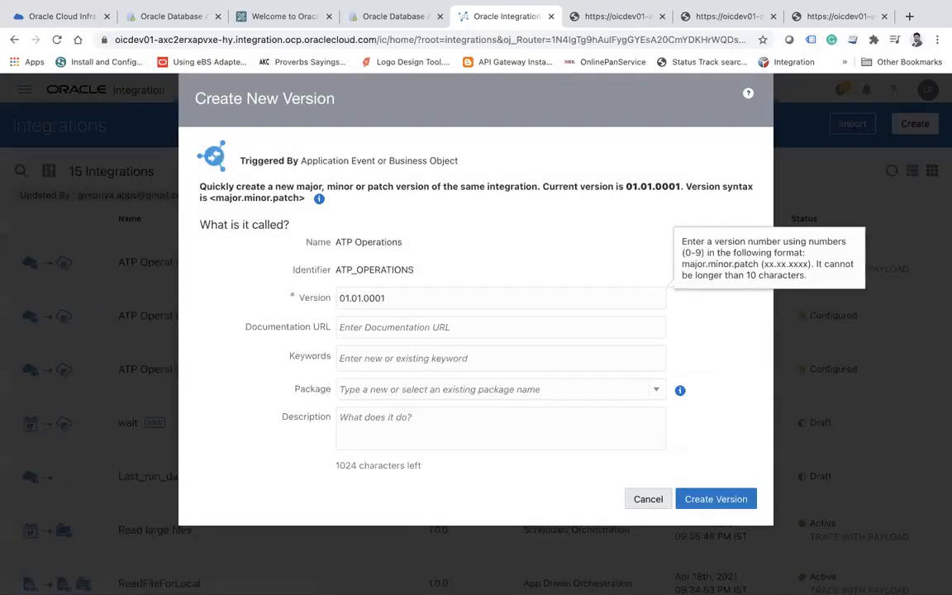
{"action": "key", "text": "BackSpace"}
{"action": "type", "text": "2"}
{"action": "left_click", "coordinate": [716, 506]}
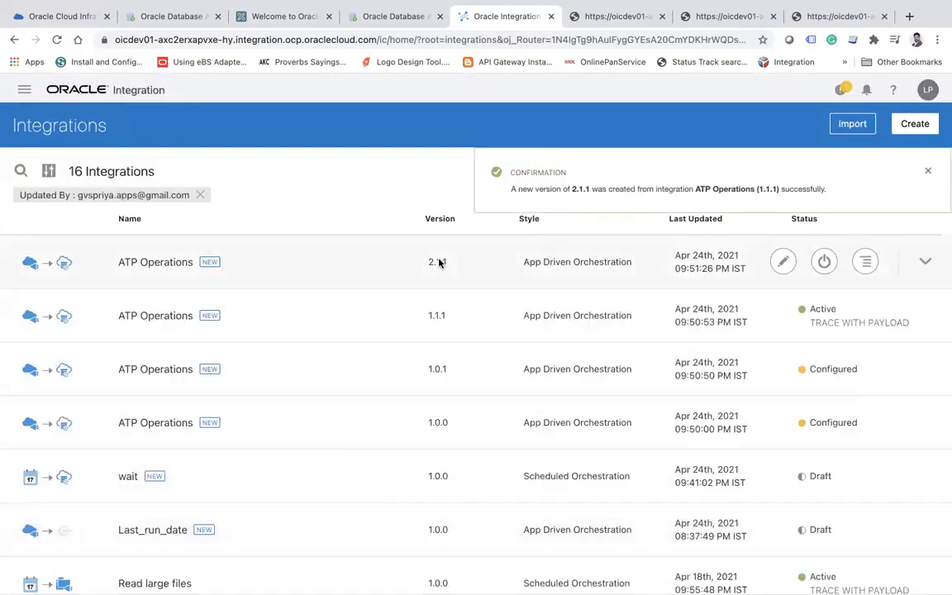
Activate version 2.1.1, dismiss the confirmation, and refresh the integrations list
{"action": "left_click", "coordinate": [824, 261]}
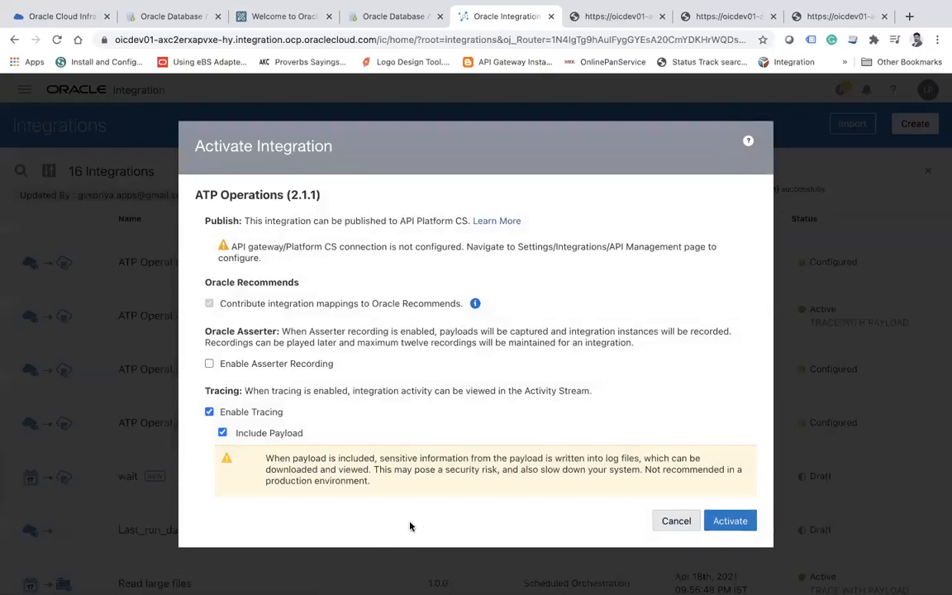
{"action": "left_click", "coordinate": [729, 523]}
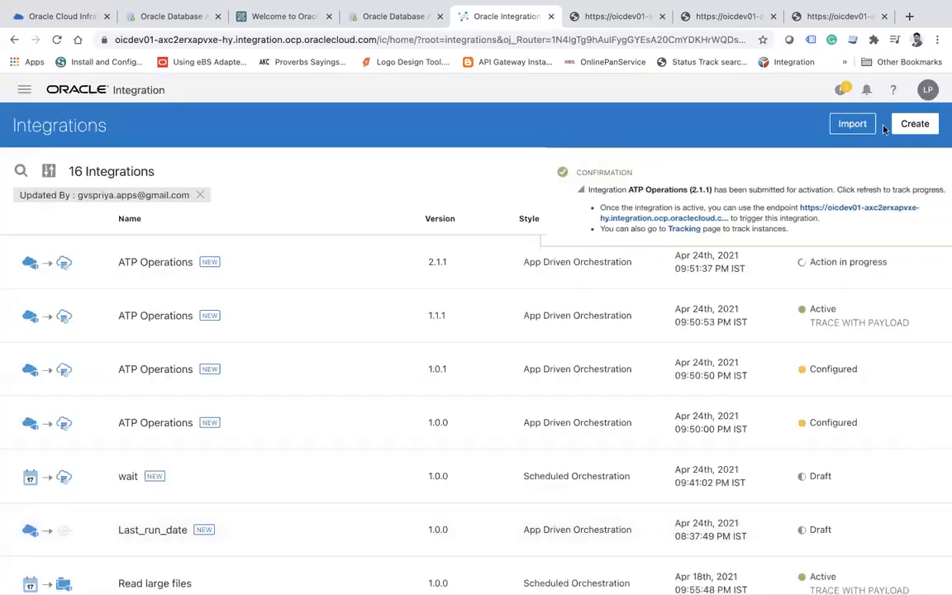
{"action": "left_click", "coordinate": [927, 171]}
{"action": "left_click", "coordinate": [891, 171]}
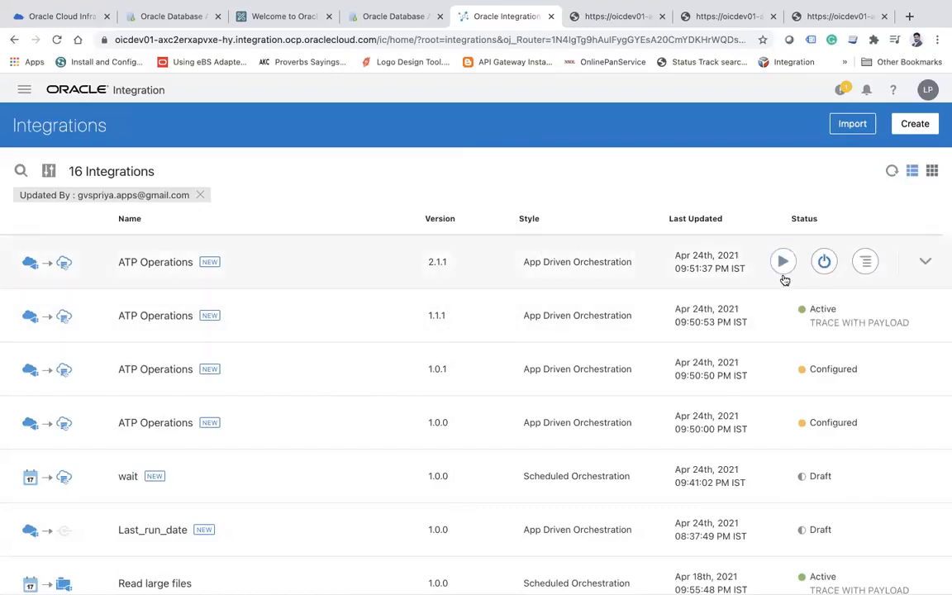
Open the metadata endpoint page for version 2.1.1, then return to the Oracle Integration tab
{"action": "left_click", "coordinate": [782, 262]}
{"action": "left_click", "coordinate": [632, 286]}
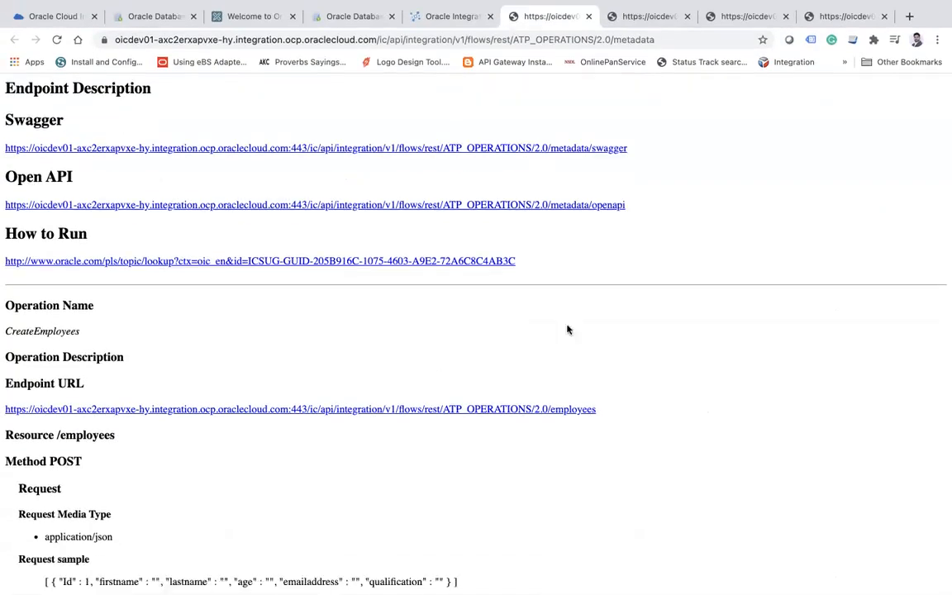
{"action": "left_click", "coordinate": [441, 25]}
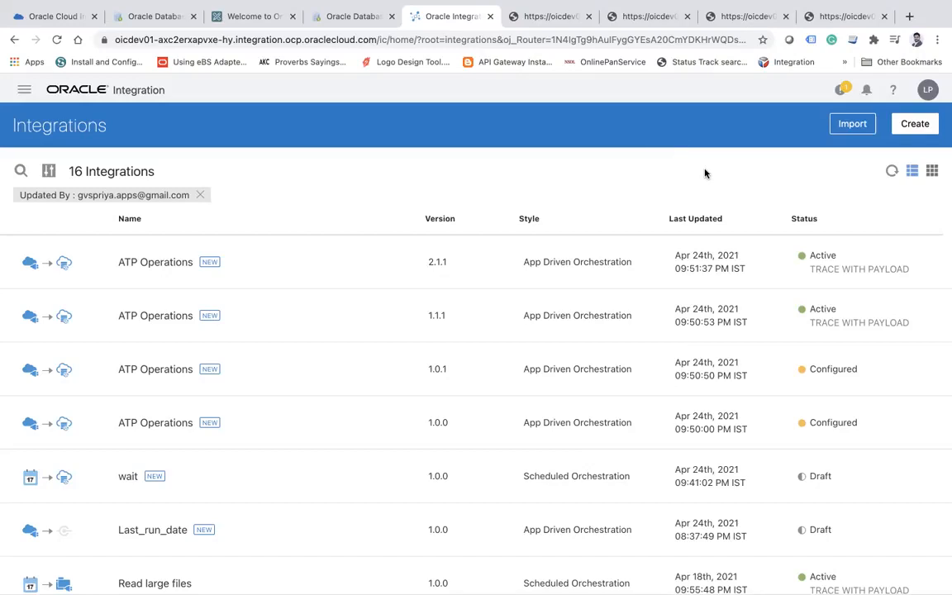
Refresh, start a new version 02.01.0002 from 2.1.1 but cancel it, and reopen the 2.1.1 actions menu
{"action": "left_click", "coordinate": [891, 171]}
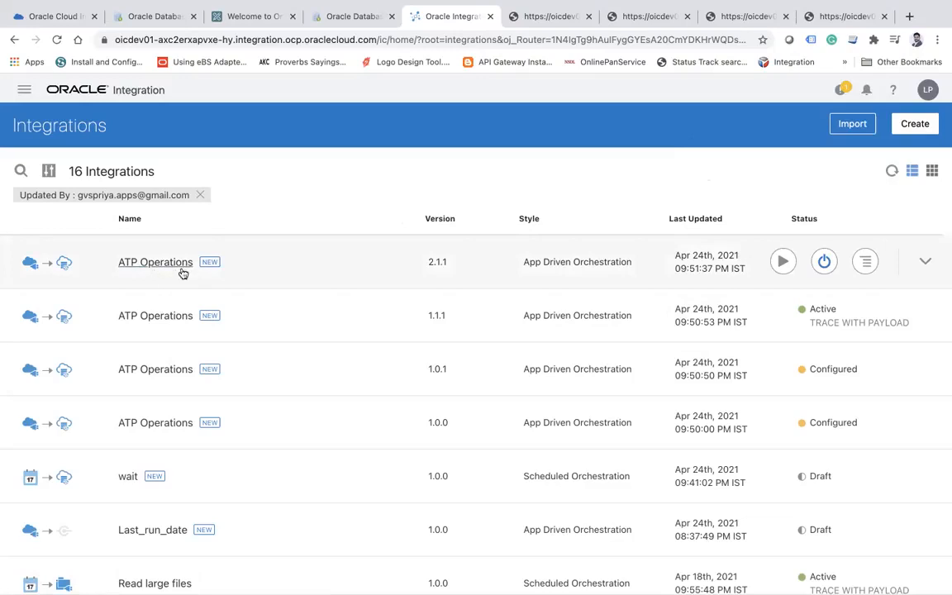
{"action": "left_click", "coordinate": [865, 263]}
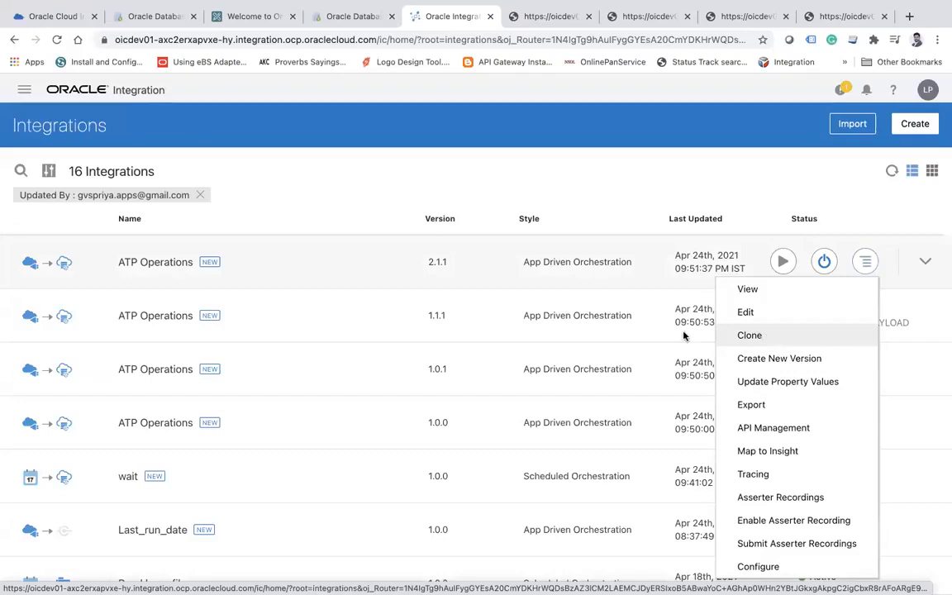
{"action": "left_click", "coordinate": [523, 188]}
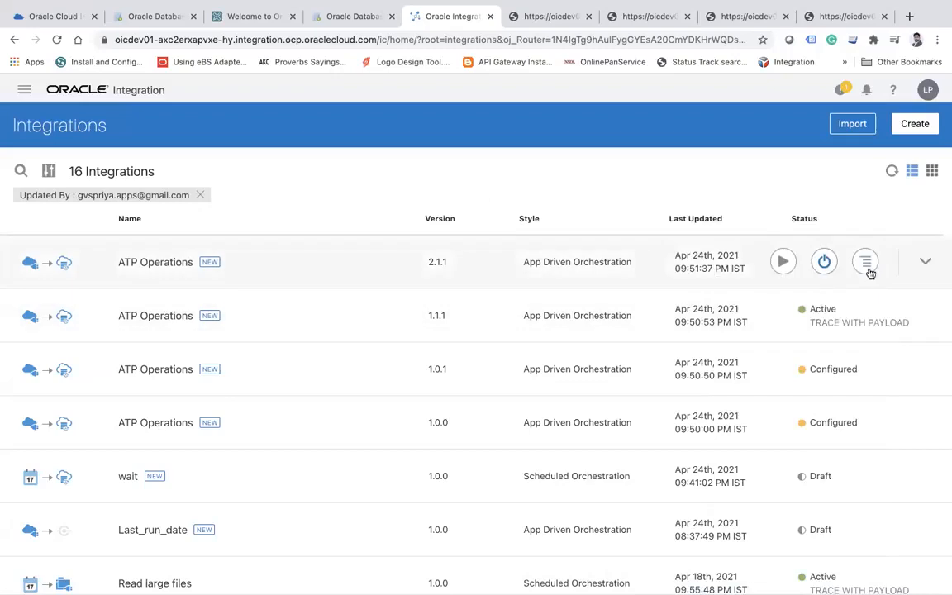
{"action": "left_click", "coordinate": [865, 262]}
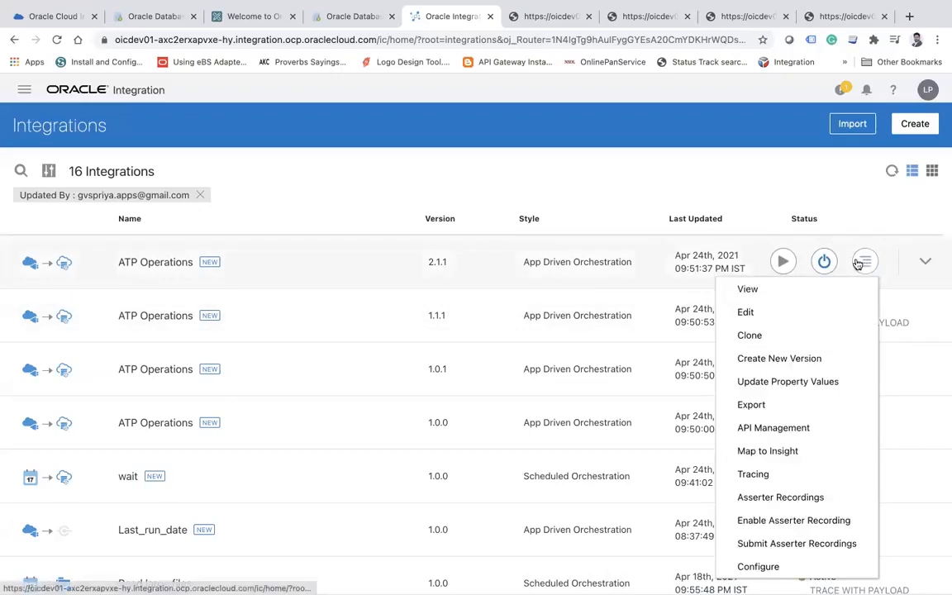
{"action": "left_click", "coordinate": [775, 362]}
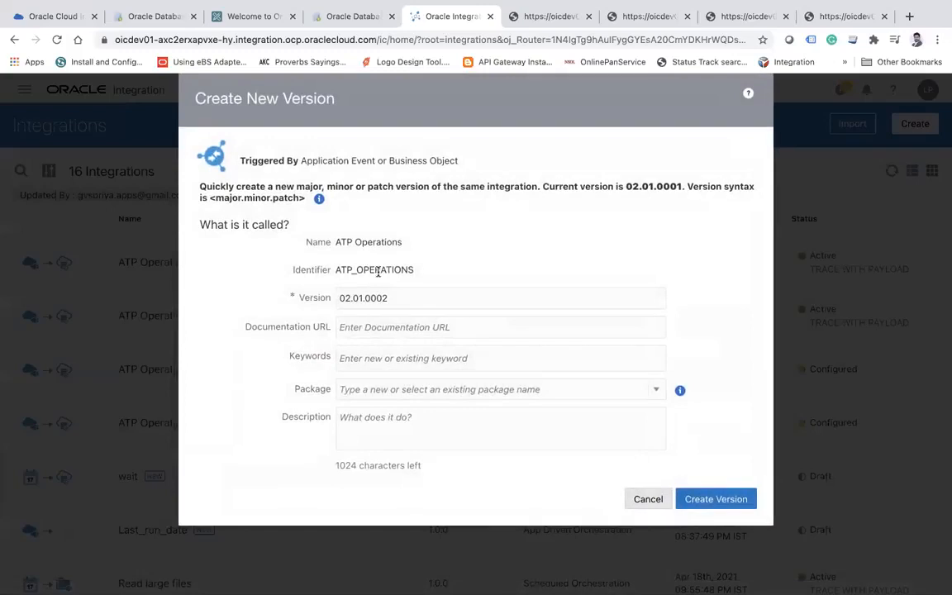
{"action": "left_click_drag", "start_coordinate": [396, 295], "coordinate": [326, 297]}
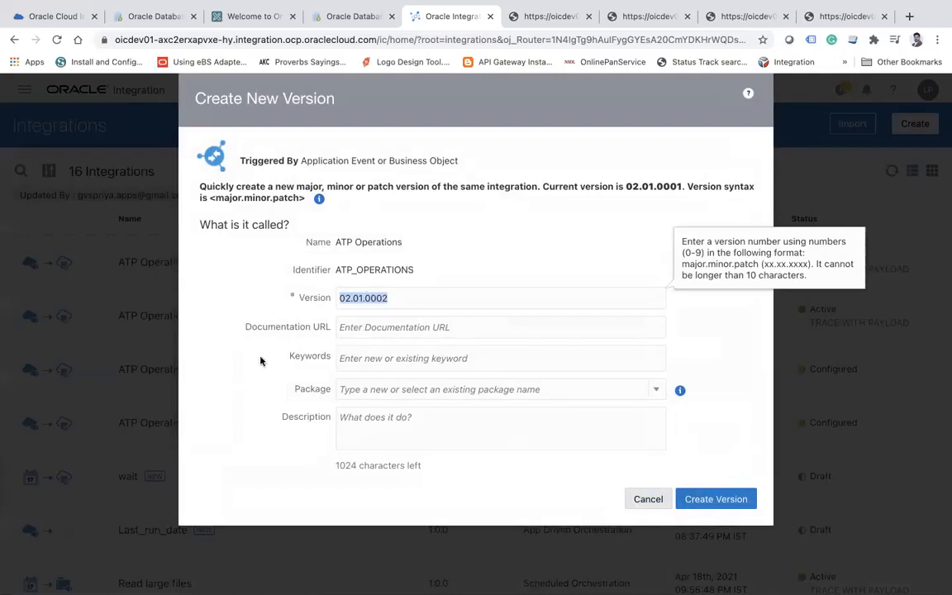
{"action": "left_click", "coordinate": [647, 500]}
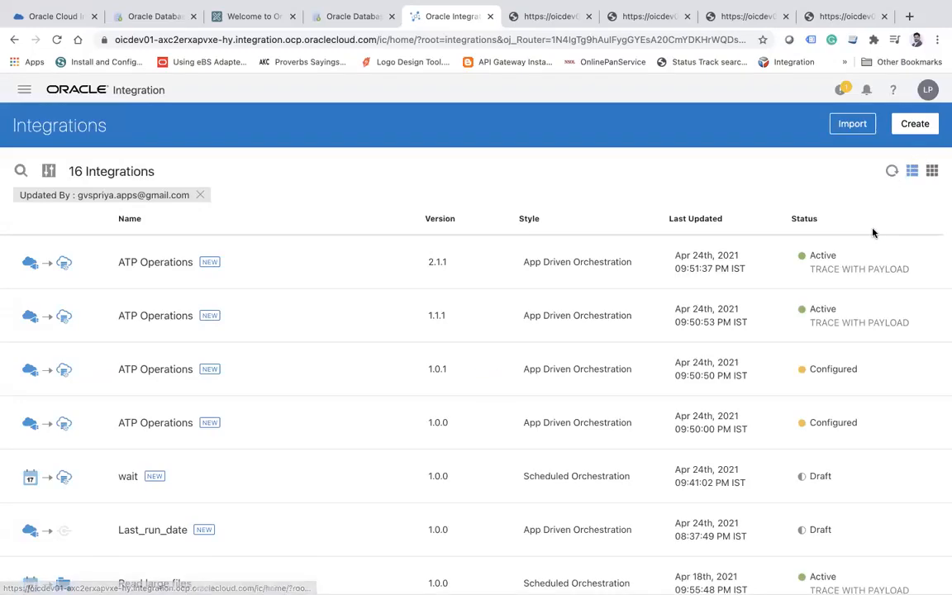
{"action": "left_click", "coordinate": [866, 262]}
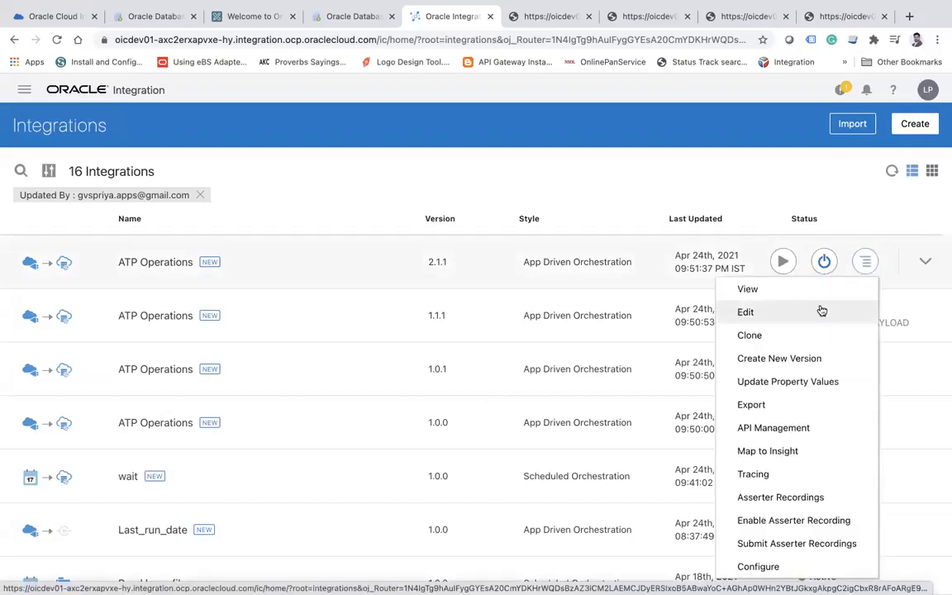
Open the clone dialog for 2.1.1, delete the name's numeric suffix, and attempt to clone
{"action": "left_click", "coordinate": [784, 334]}
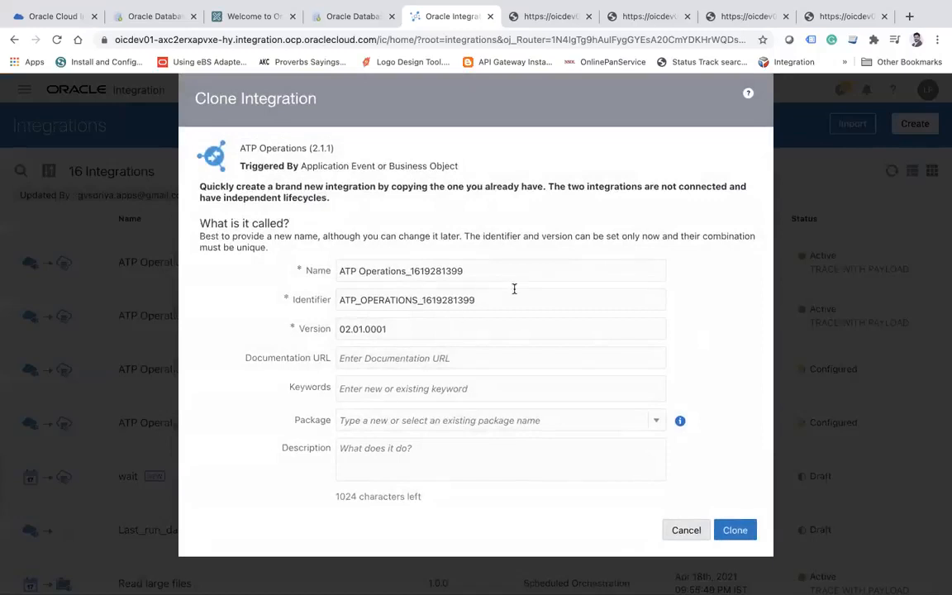
{"action": "left_click_drag", "start_coordinate": [479, 273], "coordinate": [409, 274]}
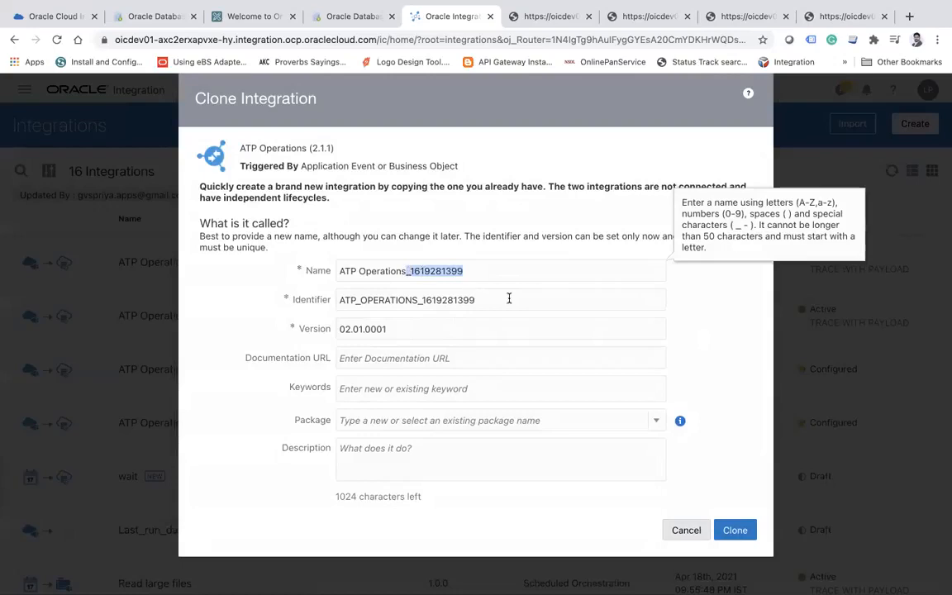
{"action": "key", "text": "BackSpace"}
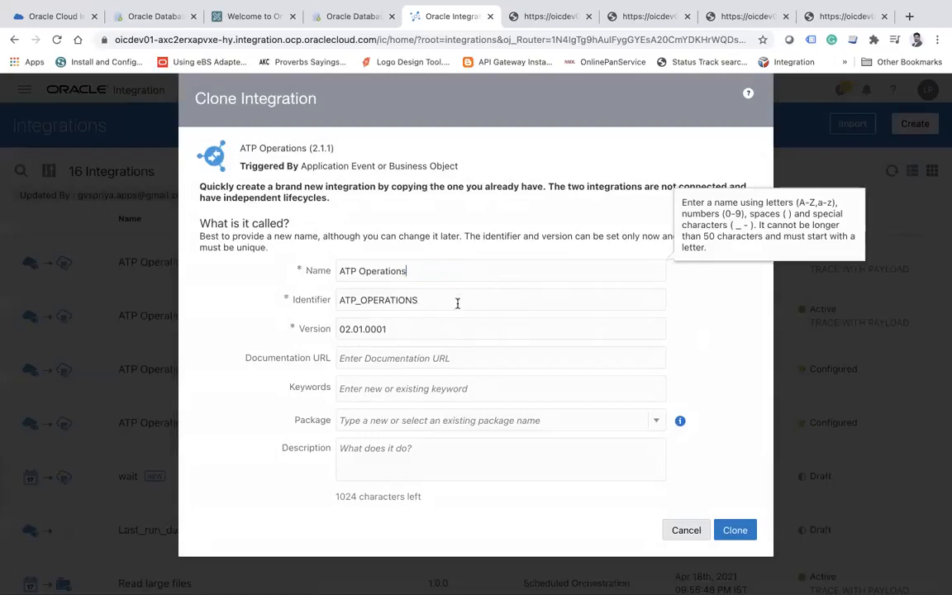
{"action": "left_click", "coordinate": [738, 531]}
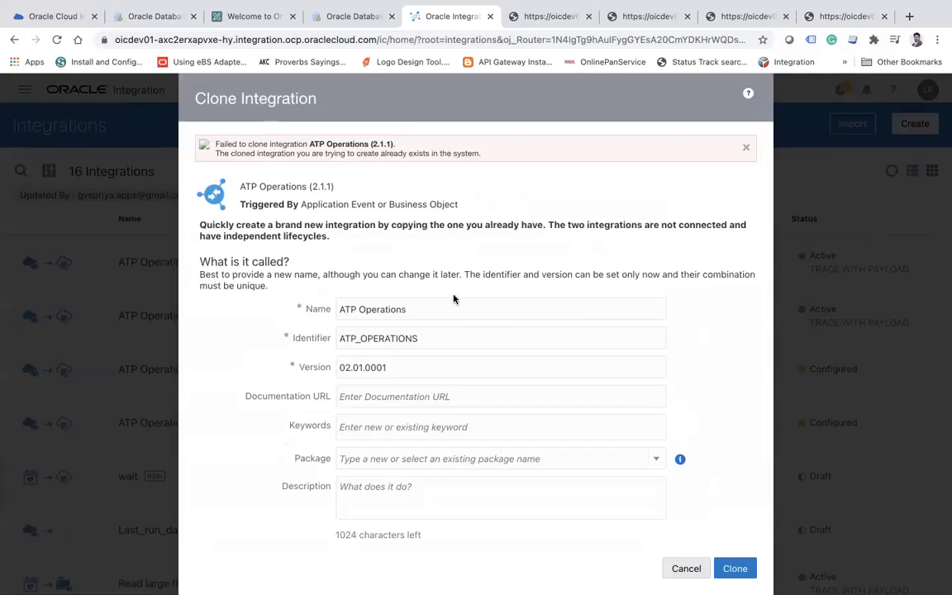
Append '_new' to the clone's identifier, then change the ending to 'New'
{"action": "mouse_move", "coordinate": [436, 336]}
{"action": "type", "text": "_new"}
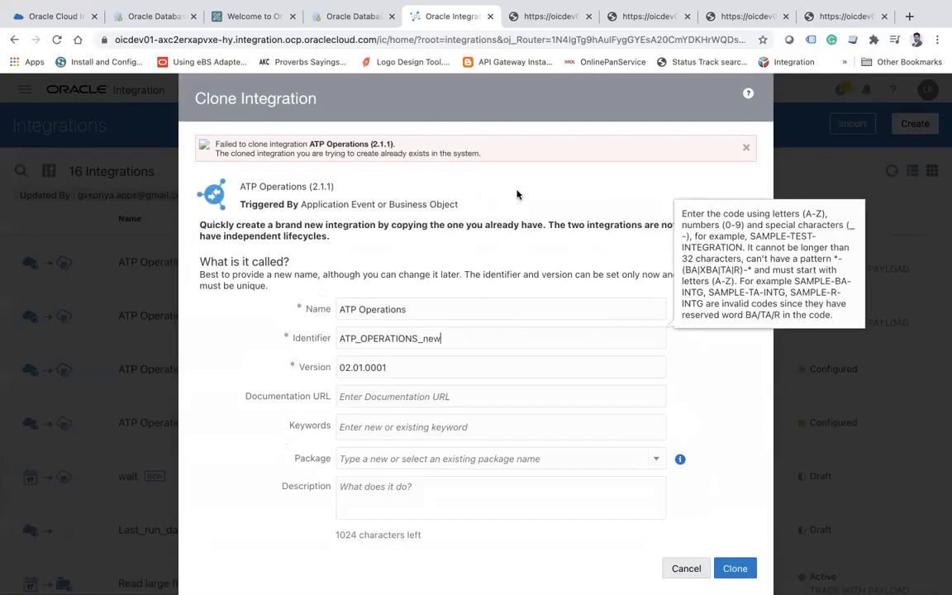
{"action": "left_click", "coordinate": [518, 195]}
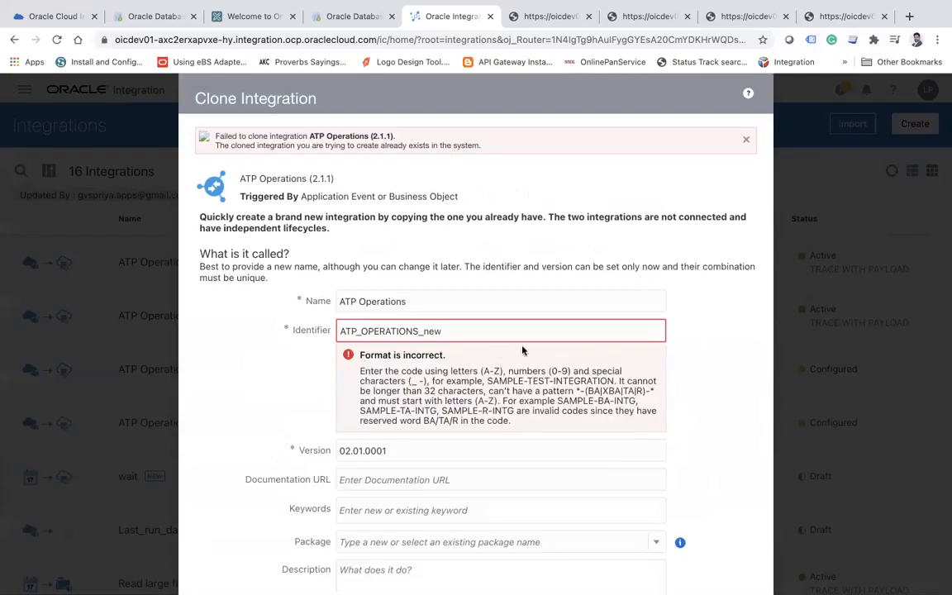
{"action": "left_click", "coordinate": [453, 331]}
{"action": "key", "text": "BackSpace"}
{"action": "key", "text": "BackSpace"}
{"action": "key", "text": "BackSpace"}
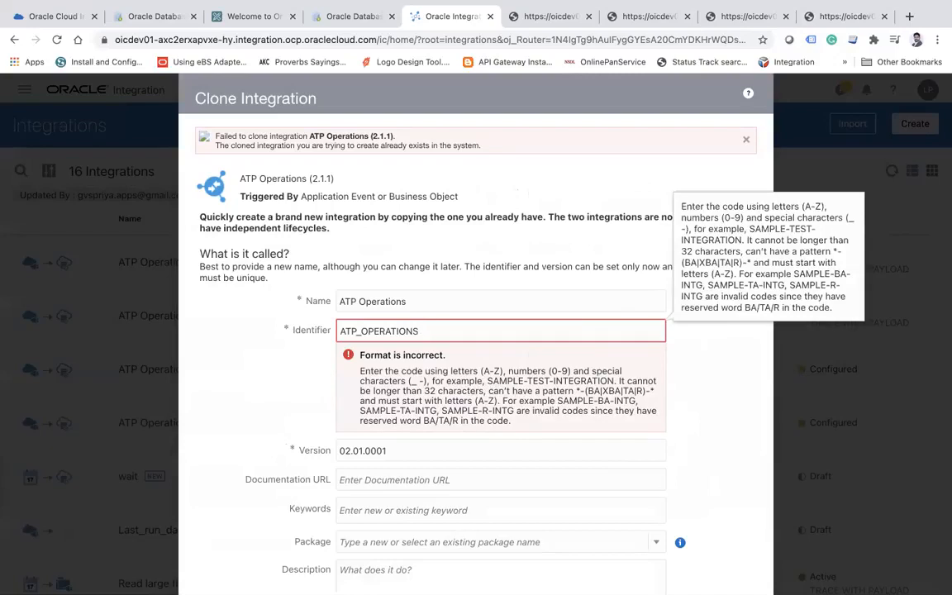
{"action": "type", "text": "New"}
{"action": "key", "text": "Tab"}
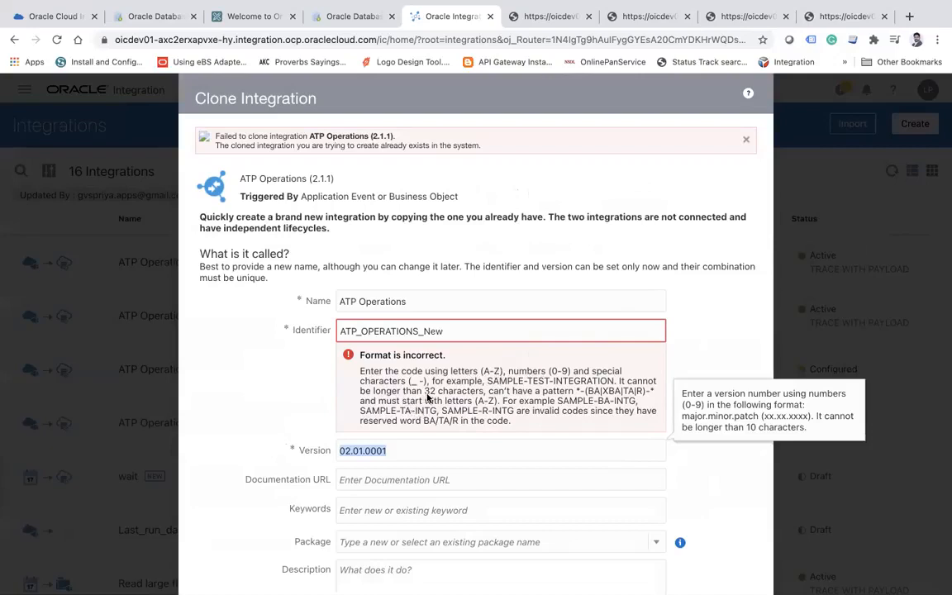
Correct the identifier to ATP_OPERATIONS_NEW and create the clone
{"action": "left_click", "coordinate": [424, 332]}
{"action": "key", "text": "BackSpace"}
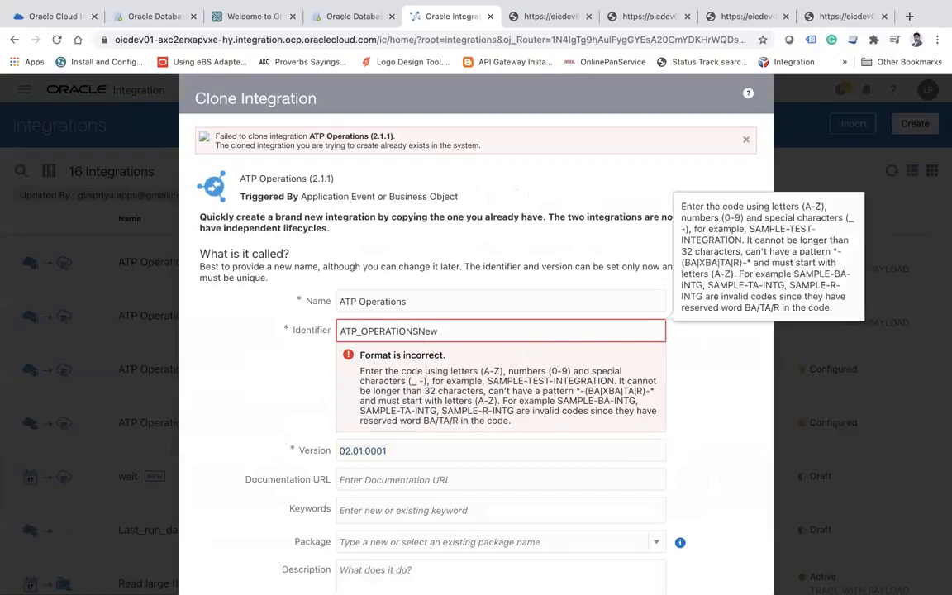
{"action": "left_click", "coordinate": [432, 303]}
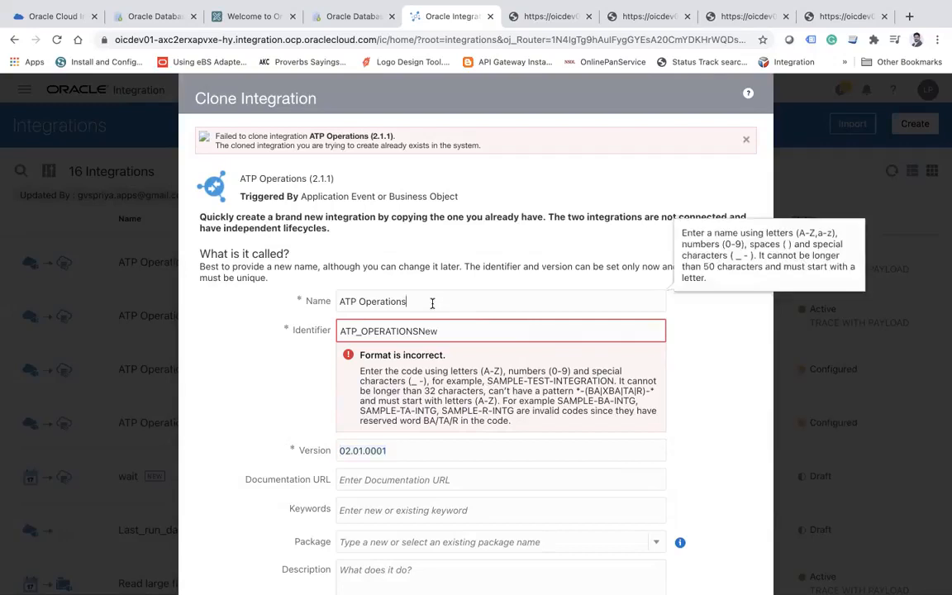
{"action": "left_click", "coordinate": [419, 332]}
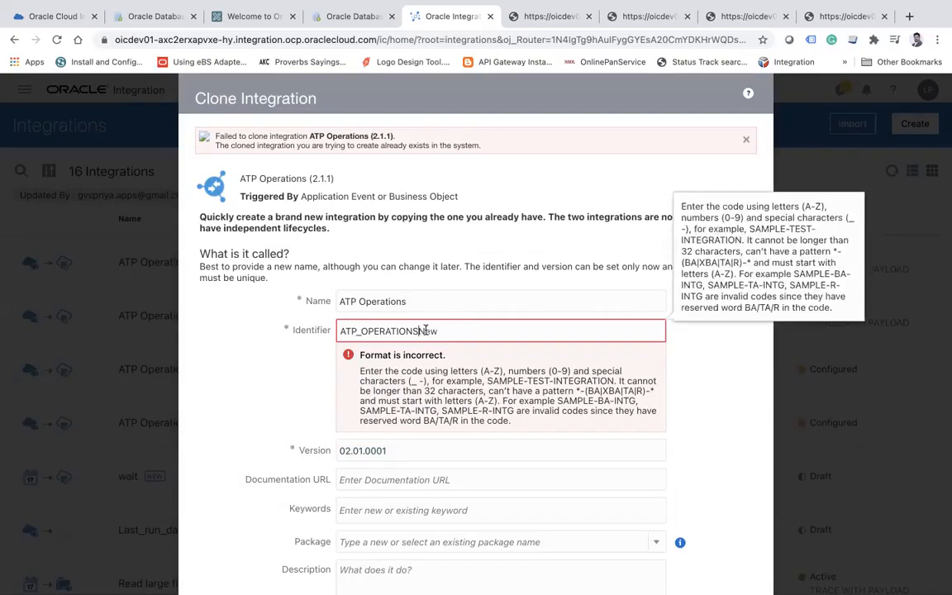
{"action": "key", "text": "BackSpace"}
{"action": "type", "text": "_NEW"}
{"action": "key", "text": "Tab"}
{"action": "left_click", "coordinate": [463, 345]}
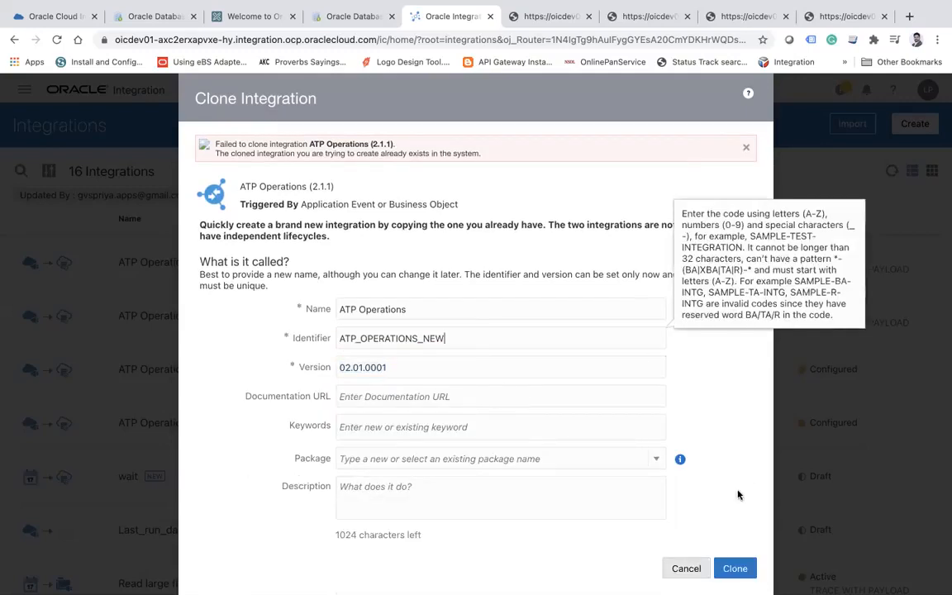
{"action": "left_click", "coordinate": [735, 568]}
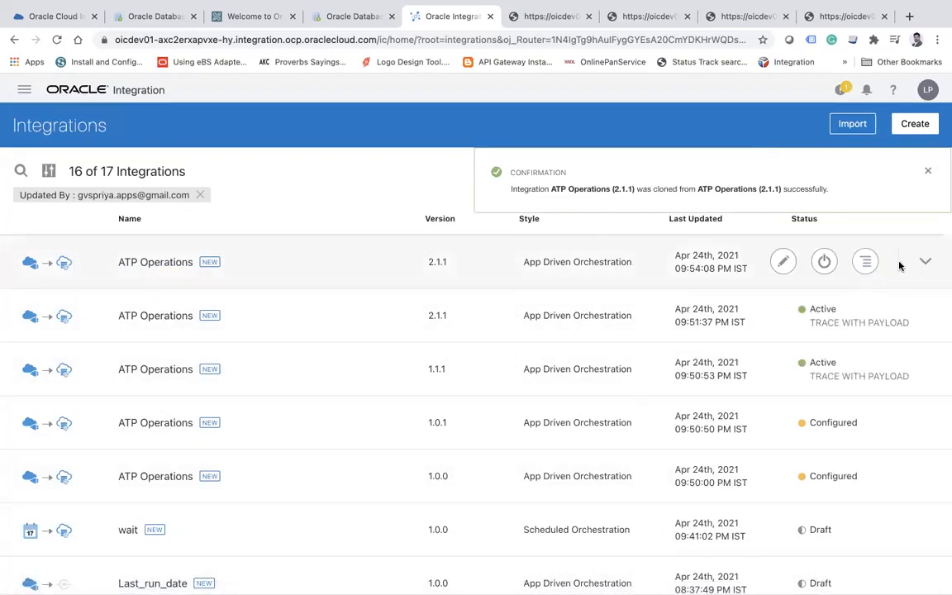
{"action": "left_click", "coordinate": [925, 262]}
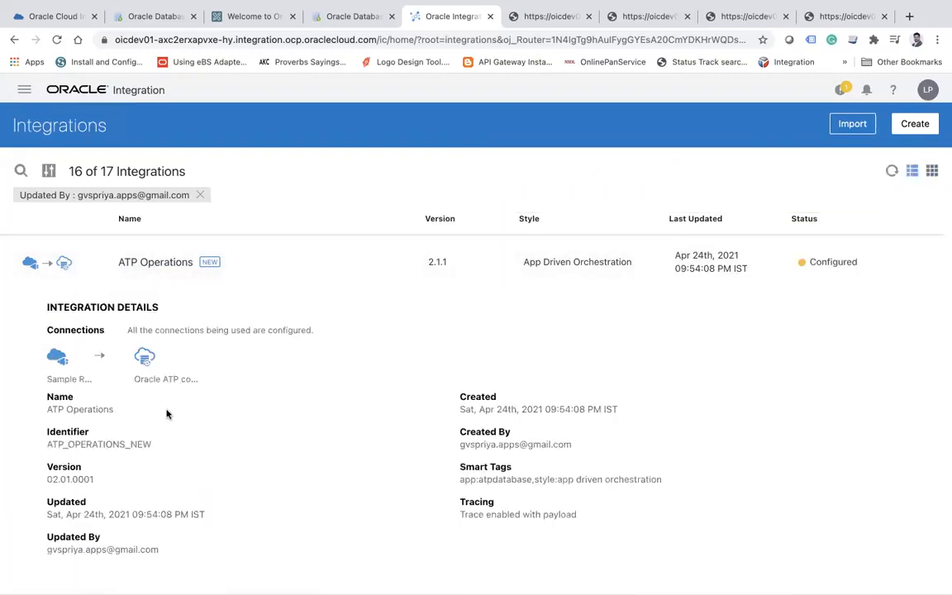
{"action": "scroll", "coordinate": [228, 388], "scroll_direction": "down", "scroll_amount": 1}
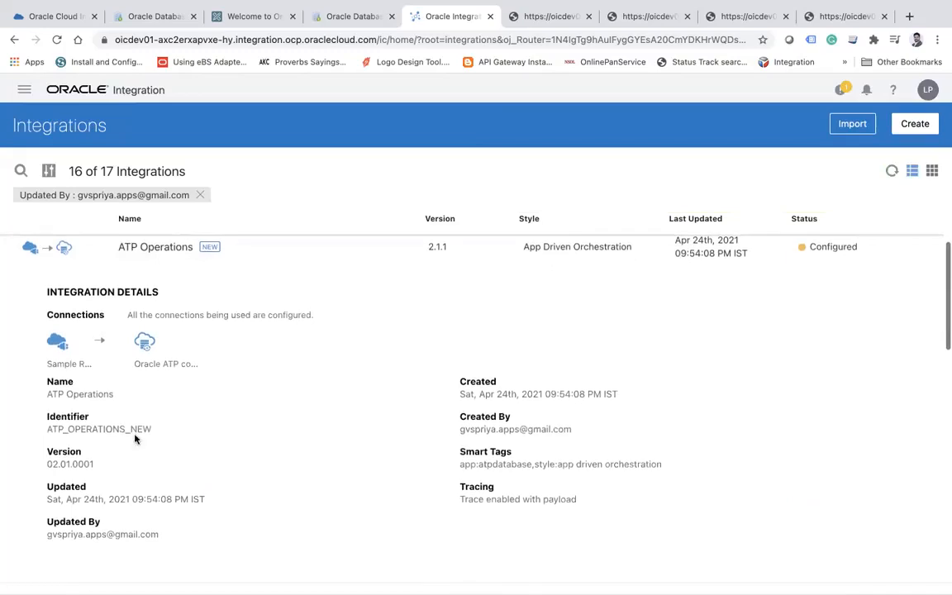
{"action": "double_click", "coordinate": [97, 429]}
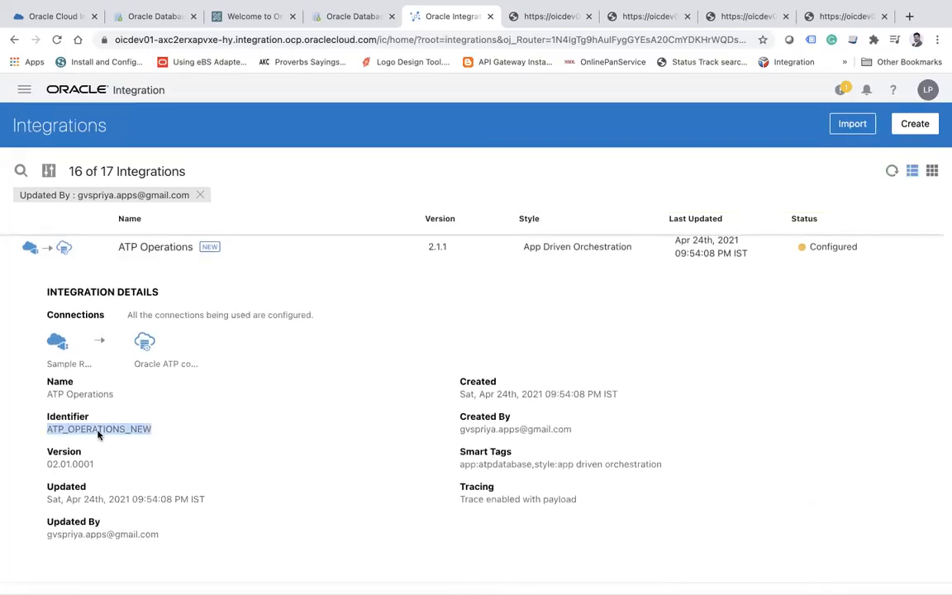
{"action": "scroll", "coordinate": [283, 342], "scroll_direction": "up", "scroll_amount": 1}
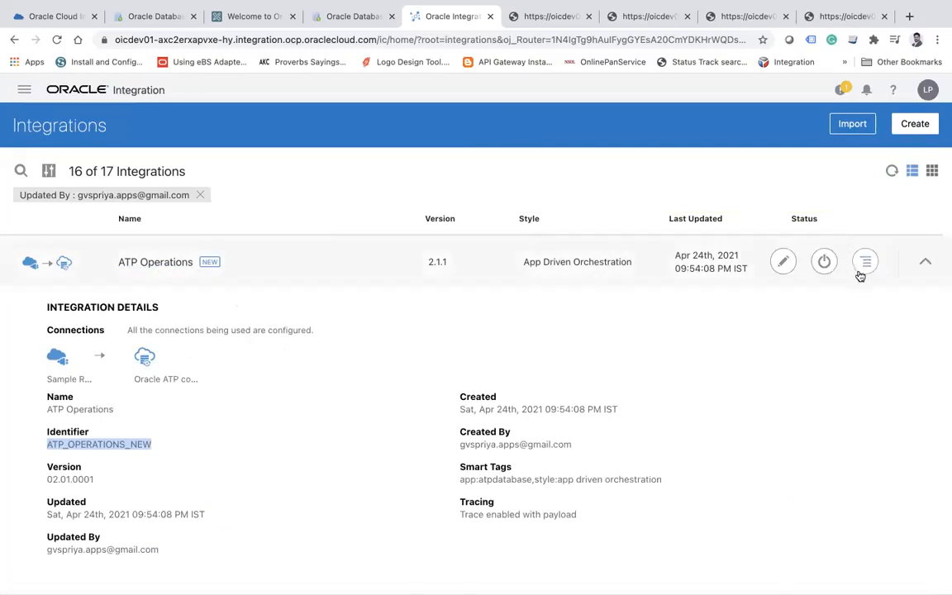
{"action": "left_click", "coordinate": [926, 264]}
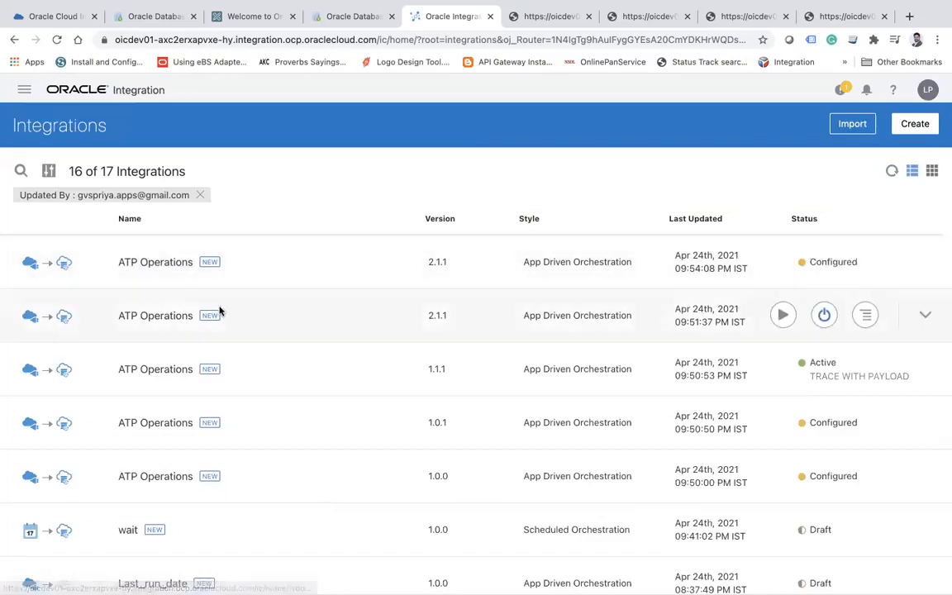
Activate the new clone with tracing and payload, then refresh the integrations list
{"action": "left_click", "coordinate": [835, 262]}
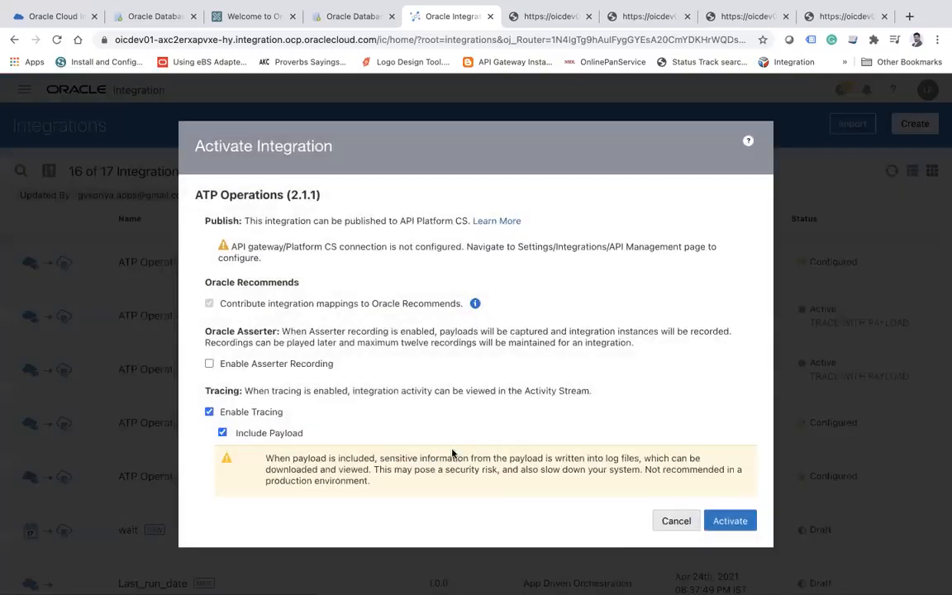
{"action": "left_click", "coordinate": [729, 523]}
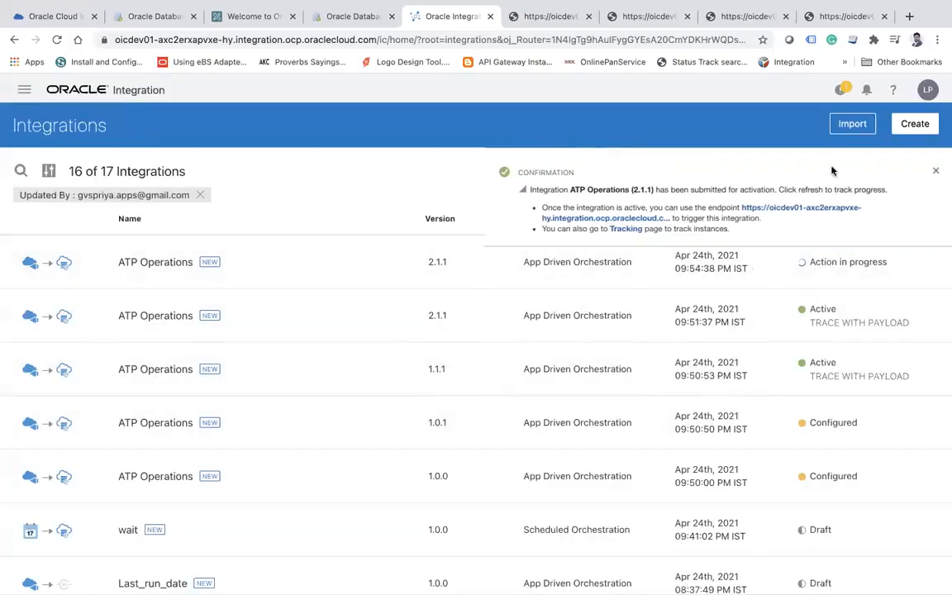
{"action": "left_click", "coordinate": [939, 170]}
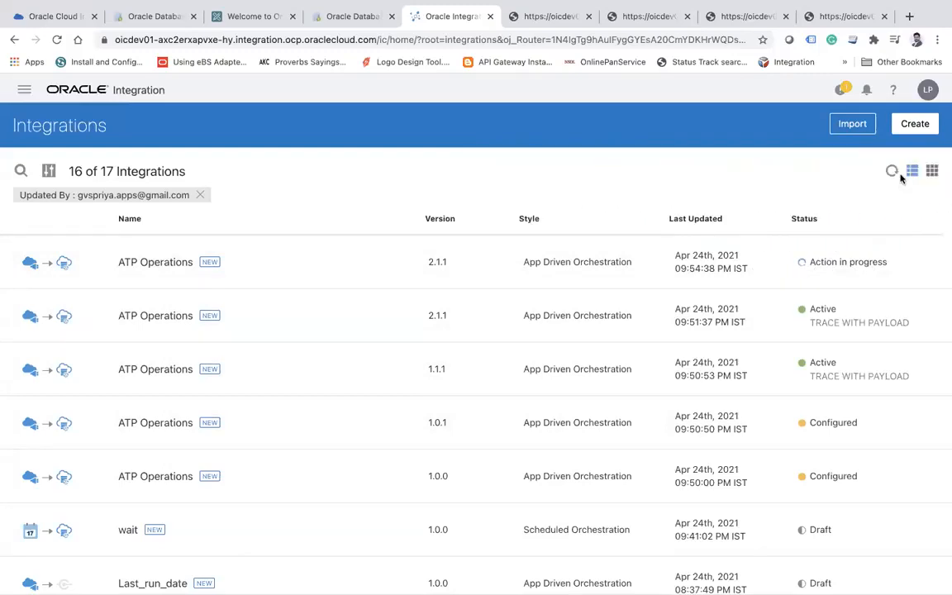
{"action": "left_click", "coordinate": [892, 171]}
Open the clone's endpoint metadata page, then return to the integrations list
{"action": "left_click", "coordinate": [782, 263]}
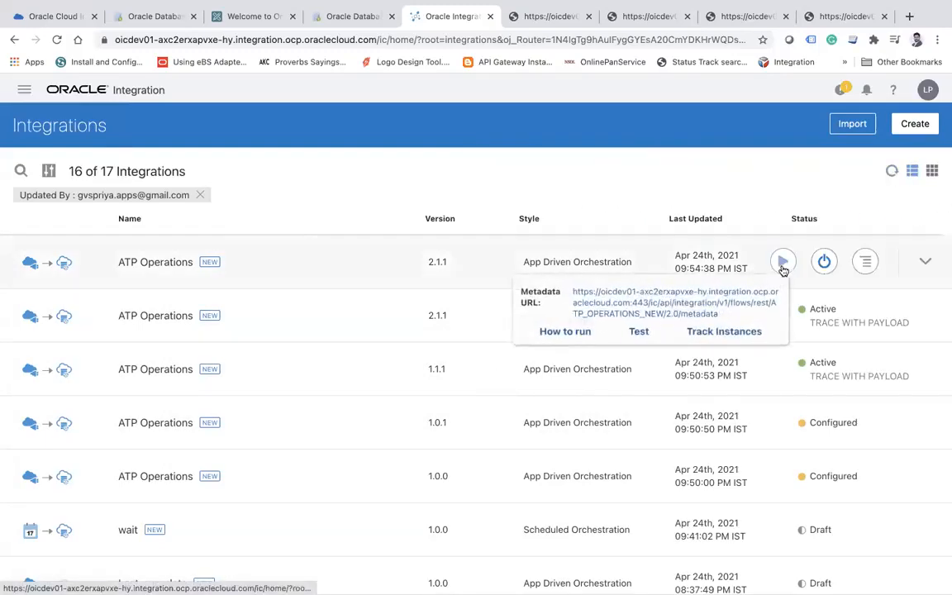
{"action": "left_click", "coordinate": [643, 307]}
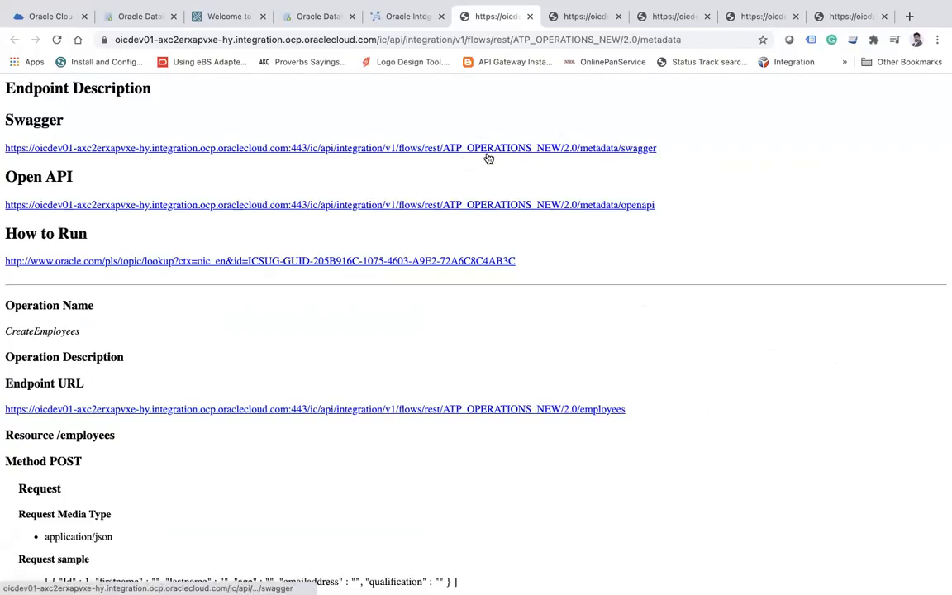
{"action": "left_click", "coordinate": [586, 17]}
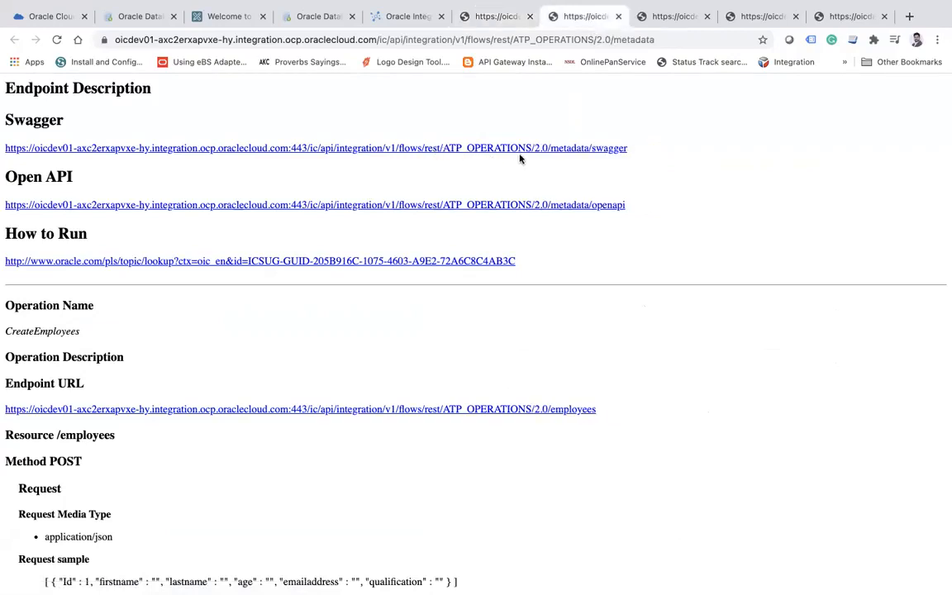
{"action": "left_click", "coordinate": [387, 16]}
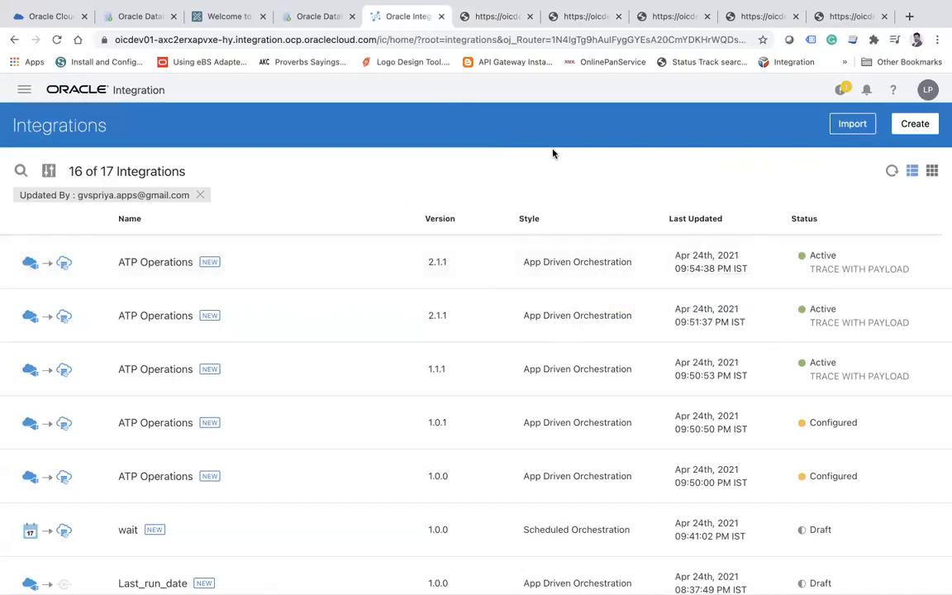
Close the three leftover metadata browser tabs, keeping only the Oracle Integration tab
{"action": "left_click", "coordinate": [530, 17]}
{"action": "left_click", "coordinate": [530, 16]}
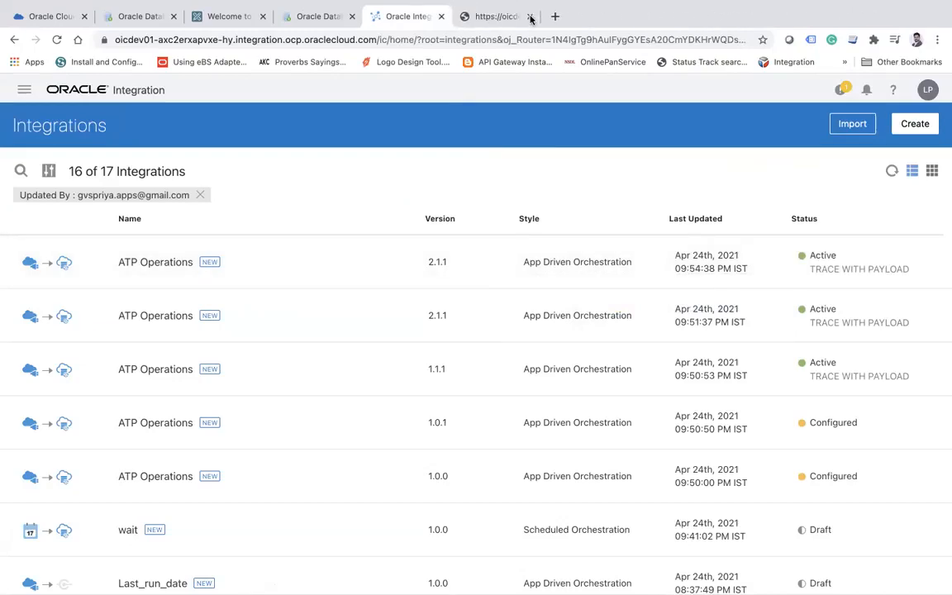
{"action": "left_click", "coordinate": [531, 17]}
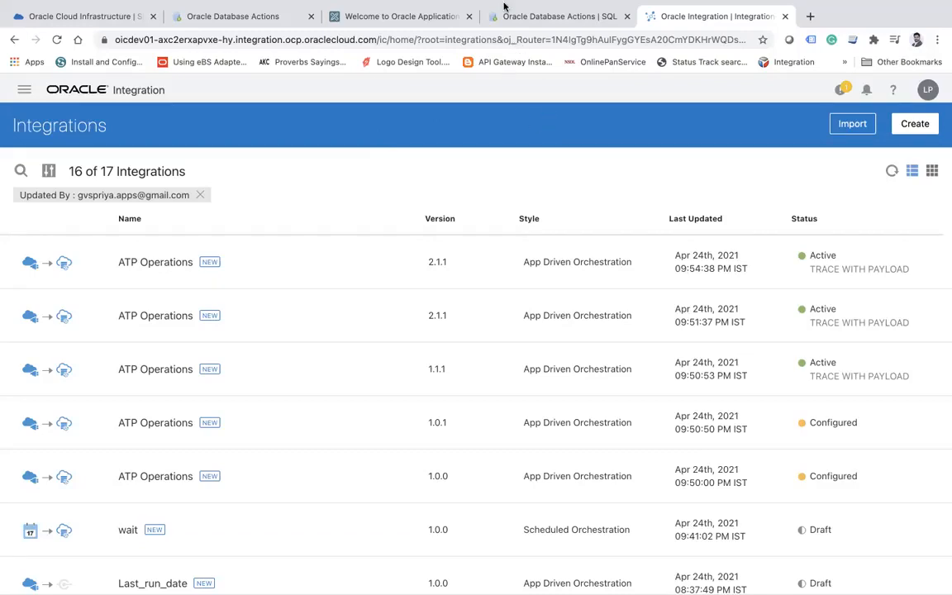
{"action": "mouse_move", "coordinate": [499, 6]}
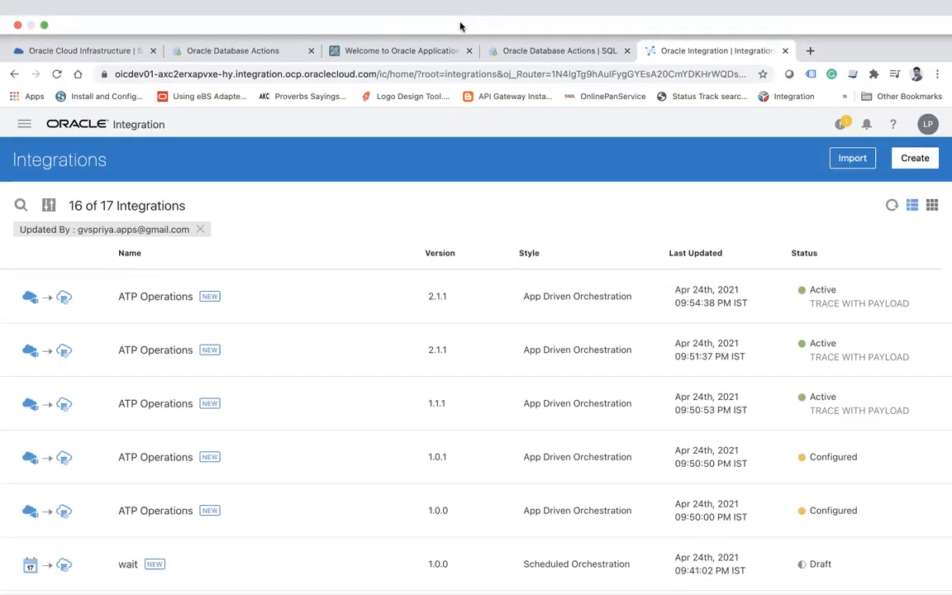